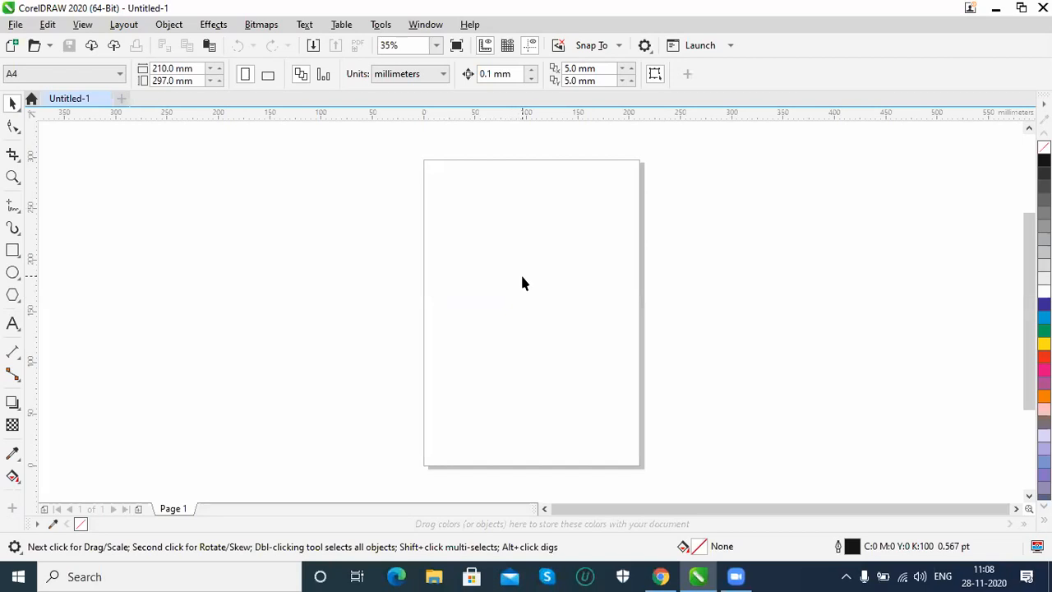
{"action": "left_click", "coordinate": [81, 27]}
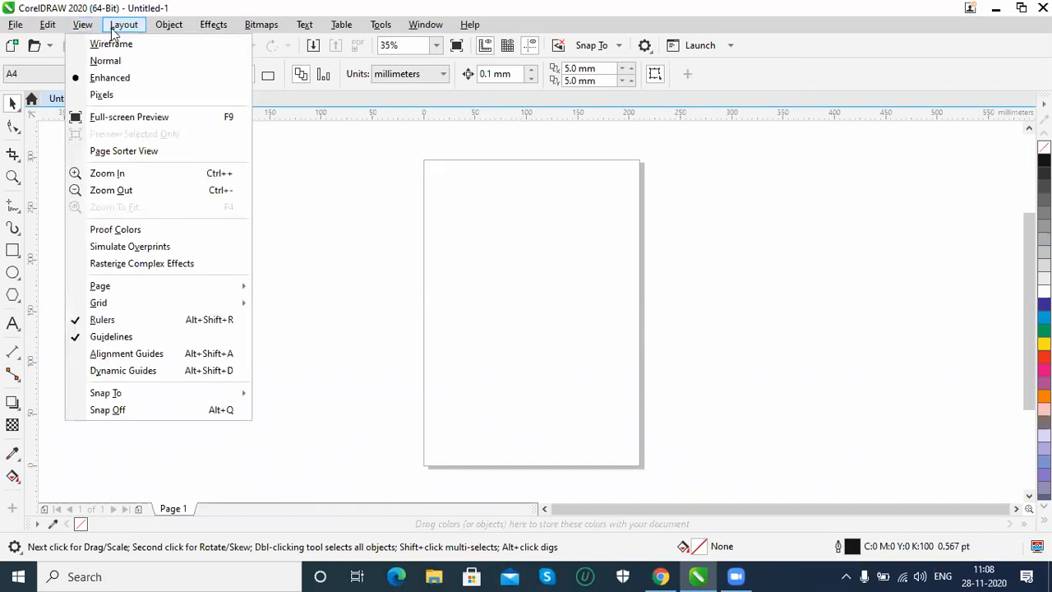
{"action": "mouse_move", "coordinate": [116, 30]}
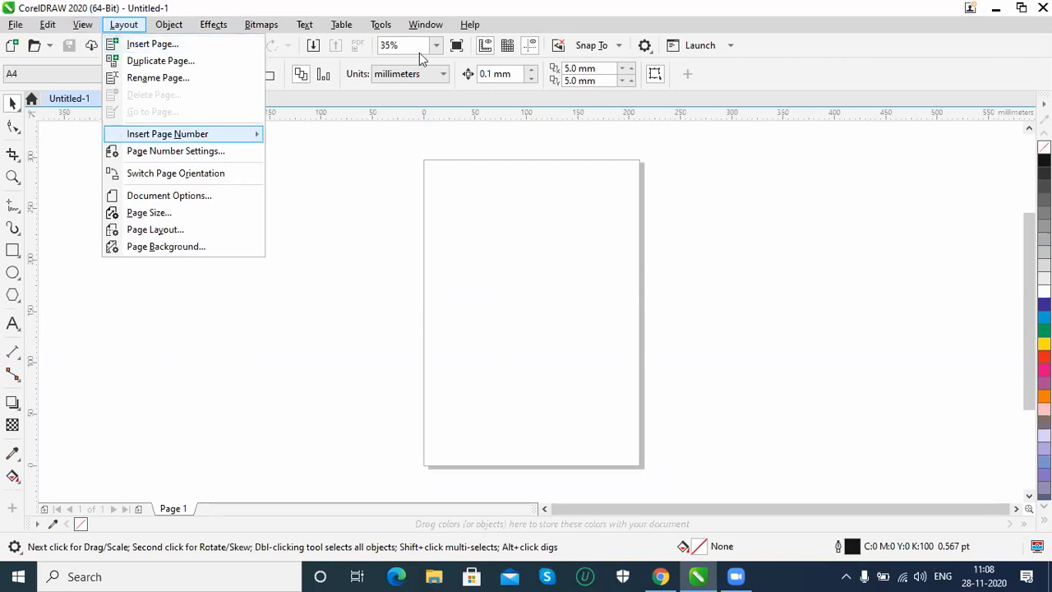
{"action": "key", "text": "Escape"}
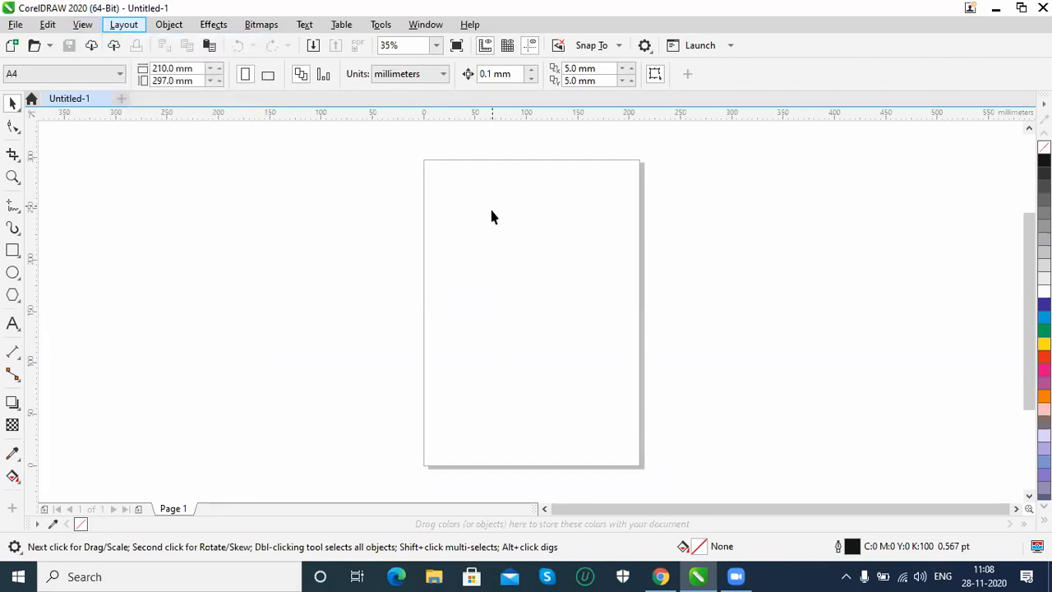
{"action": "key", "text": "Escape"}
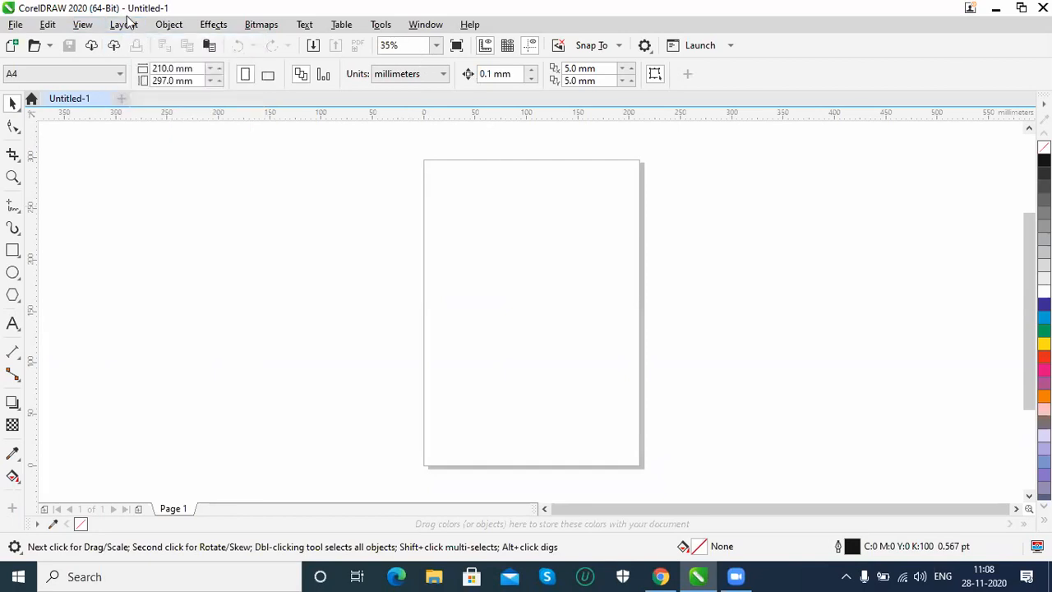
Step: Insert 5 portrait A4 pages after page 1, with the page size units set to inches
{"action": "left_click", "coordinate": [125, 28]}
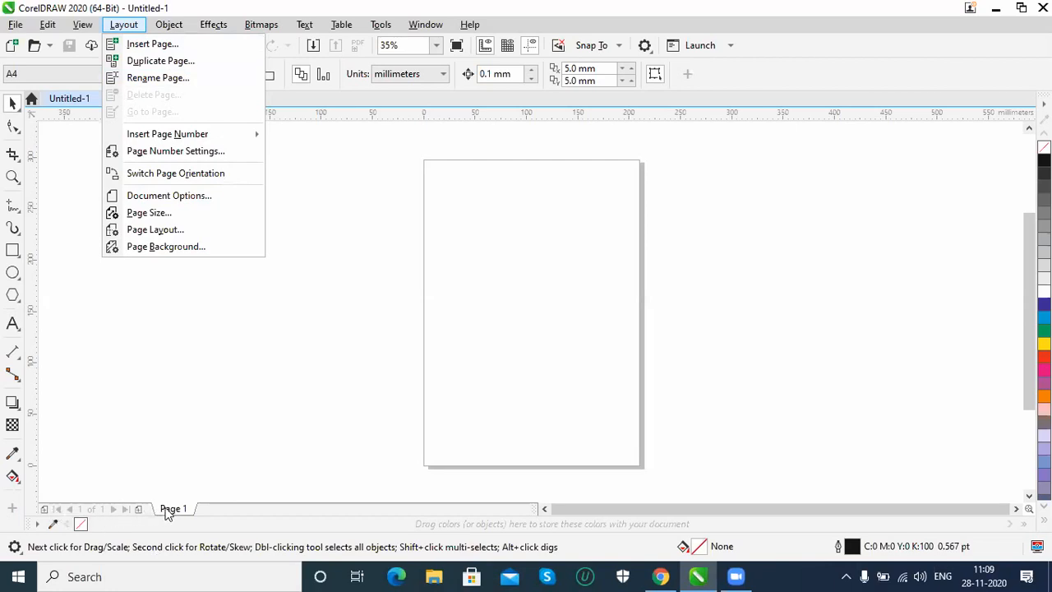
{"action": "left_click", "coordinate": [199, 46]}
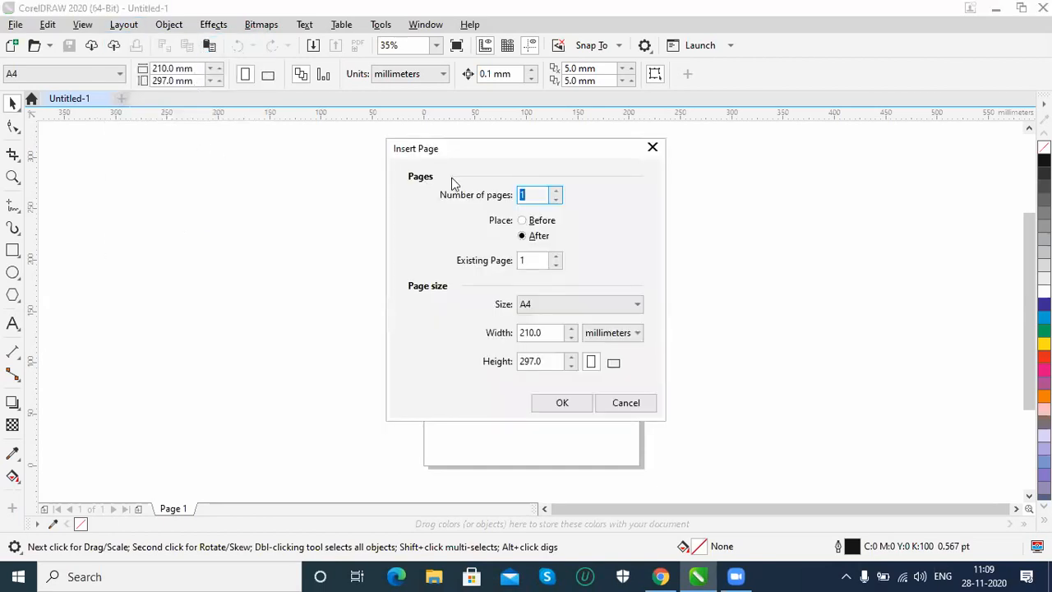
{"action": "left_click", "coordinate": [530, 196]}
{"action": "left_click_drag", "start_coordinate": [529, 195], "coordinate": [518, 202]}
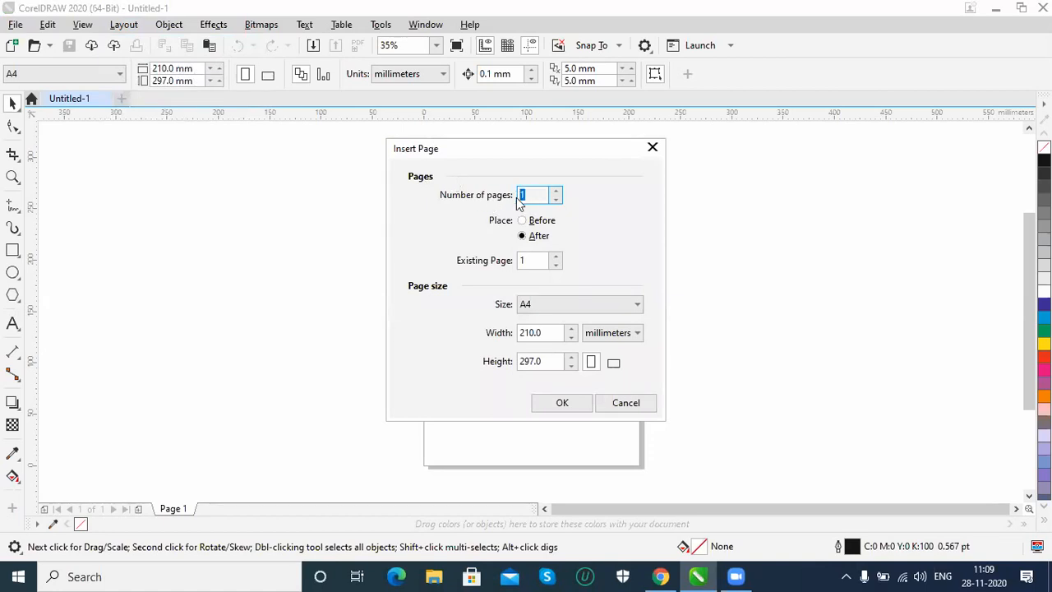
{"action": "type", "text": "5"}
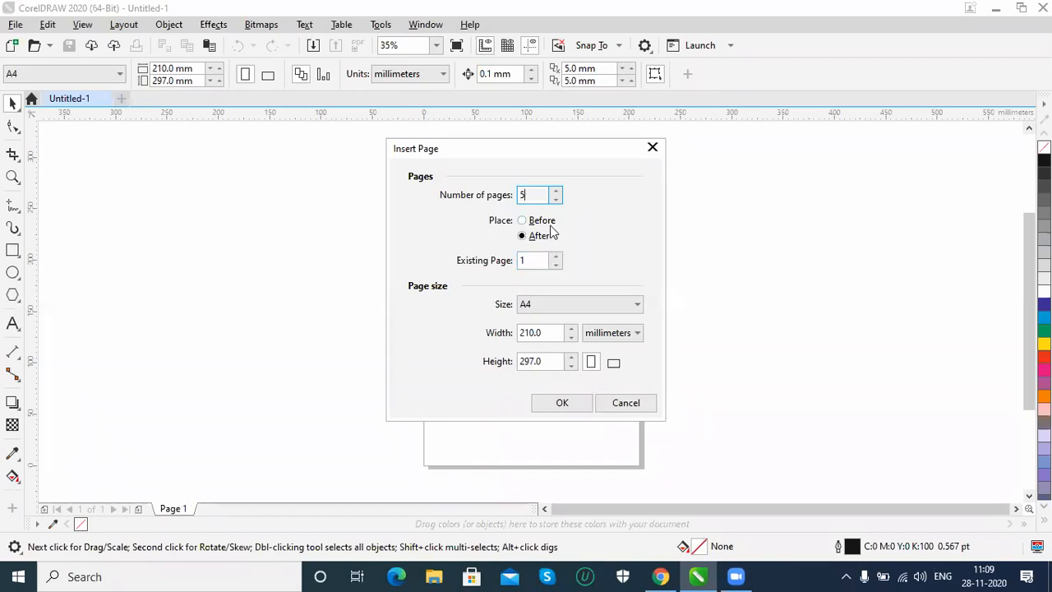
{"action": "left_click", "coordinate": [529, 260]}
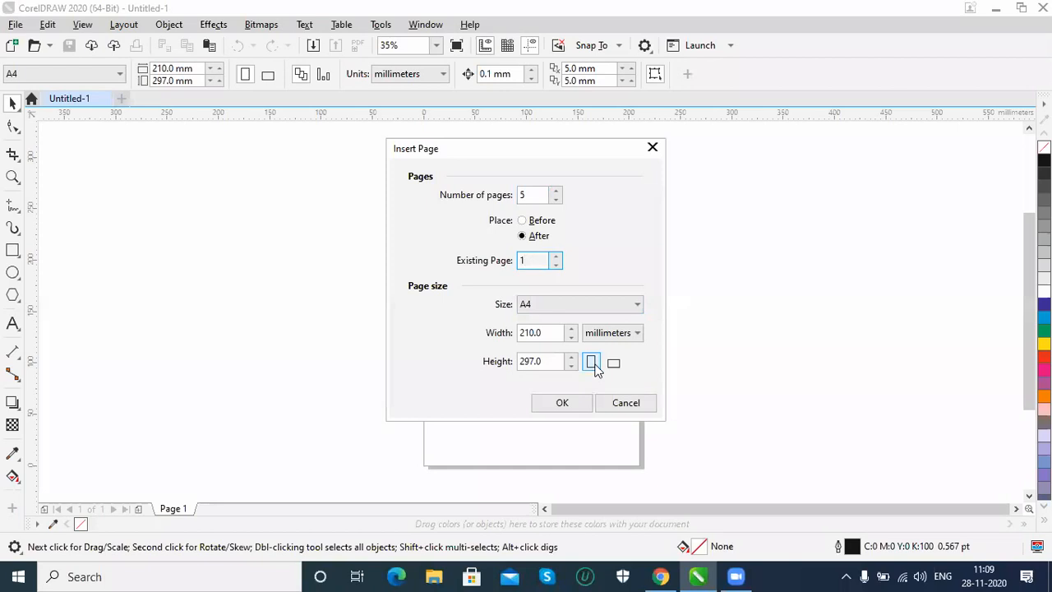
{"action": "left_click", "coordinate": [609, 333]}
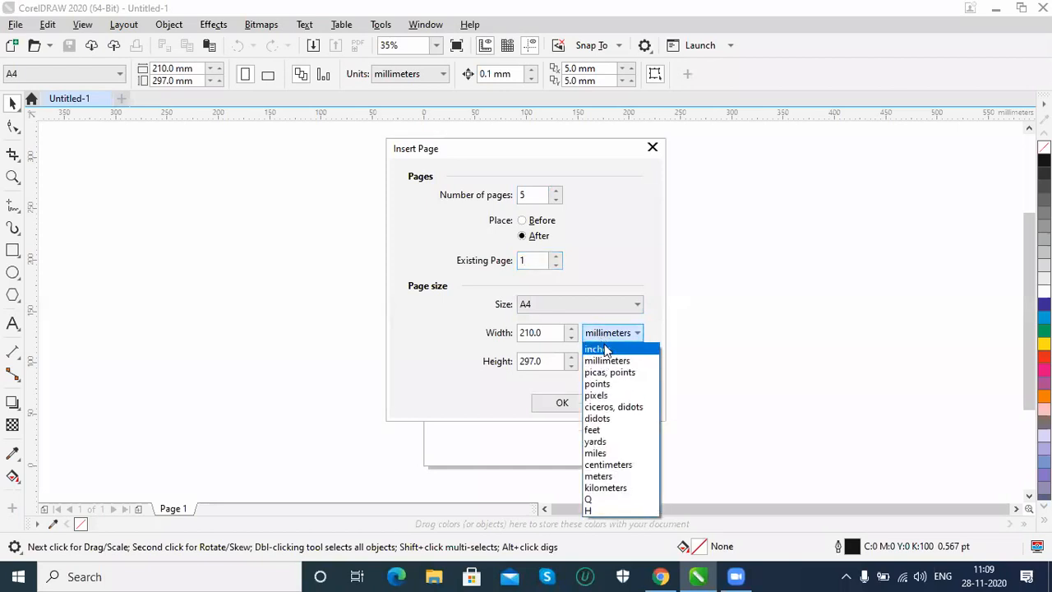
{"action": "left_click", "coordinate": [605, 350]}
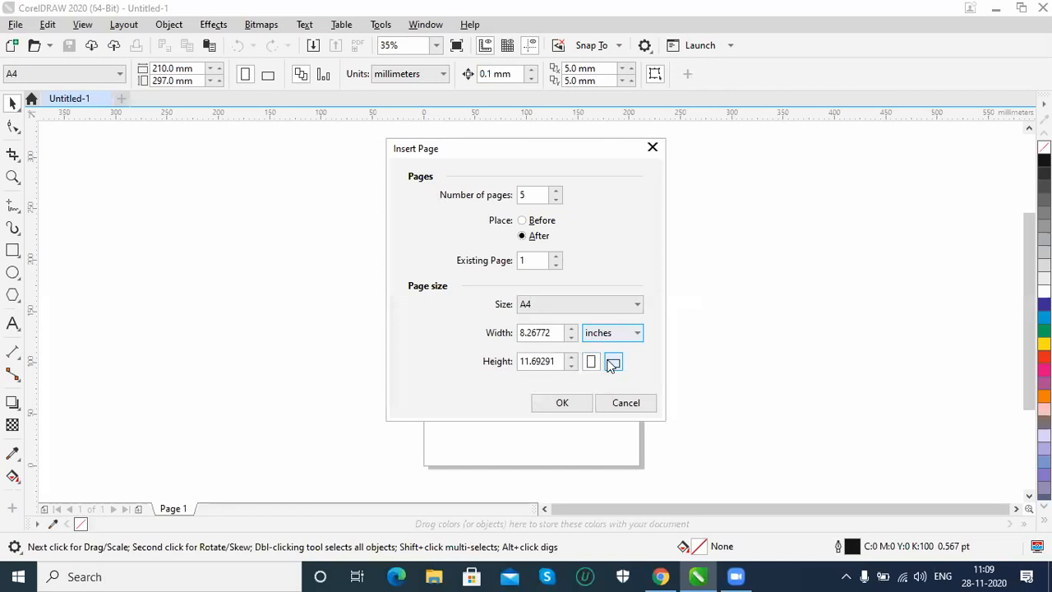
{"action": "left_click", "coordinate": [574, 402]}
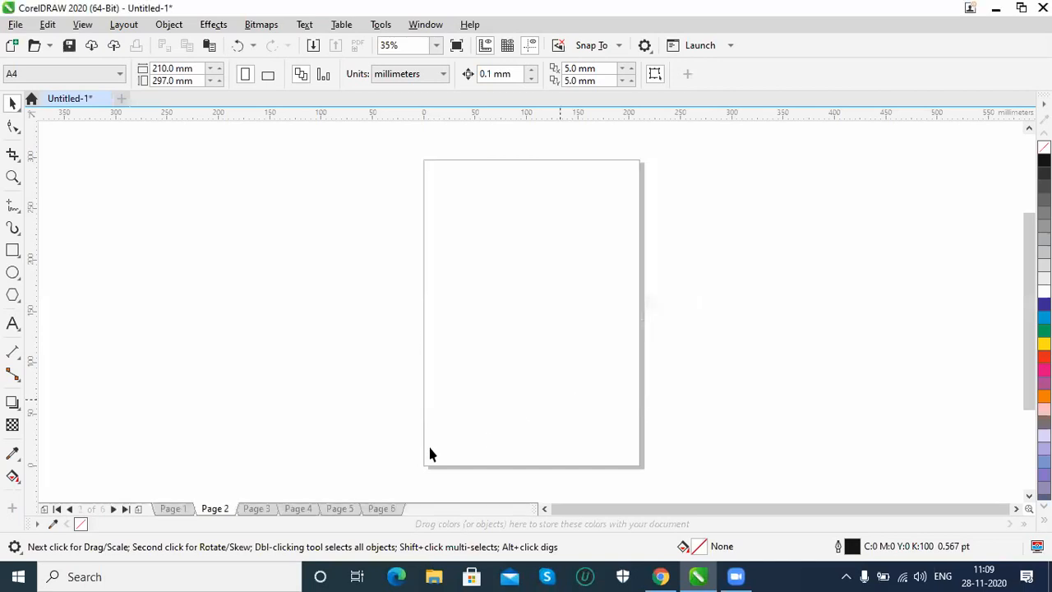
Step: Visit the document's pages individually, checking Page 6, Page 1 through Page 6, and back around Page 4 and Page 5
{"action": "left_click", "coordinate": [381, 508]}
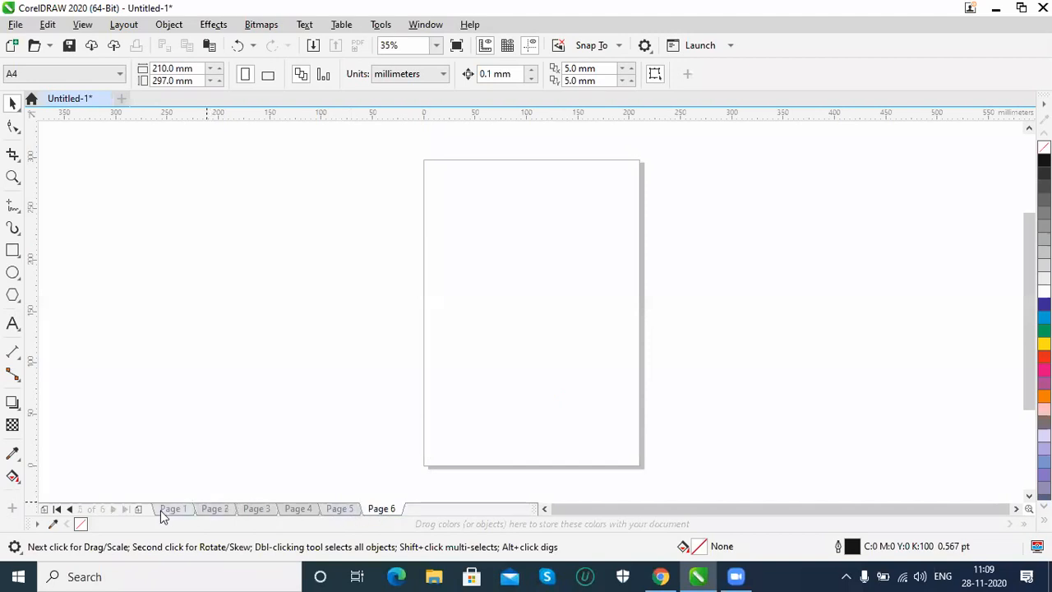
{"action": "left_click", "coordinate": [172, 508]}
{"action": "left_click", "coordinate": [217, 508]}
{"action": "left_click", "coordinate": [256, 508]}
{"action": "left_click", "coordinate": [298, 508]}
{"action": "left_click", "coordinate": [342, 508]}
{"action": "left_click", "coordinate": [372, 508]}
{"action": "left_click", "coordinate": [332, 508]}
{"action": "left_click", "coordinate": [287, 509]}
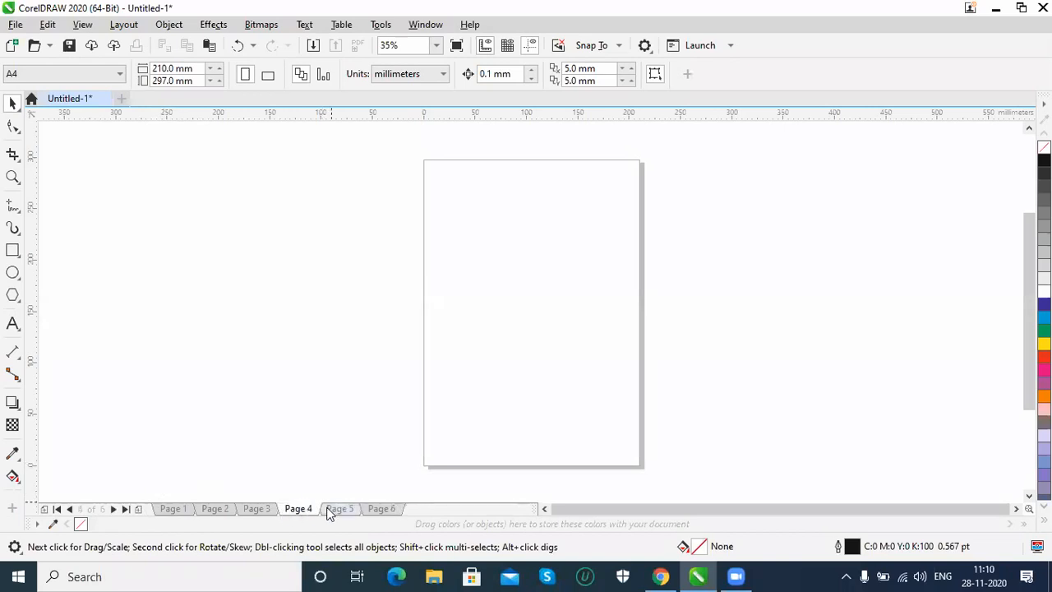
{"action": "left_click", "coordinate": [330, 509]}
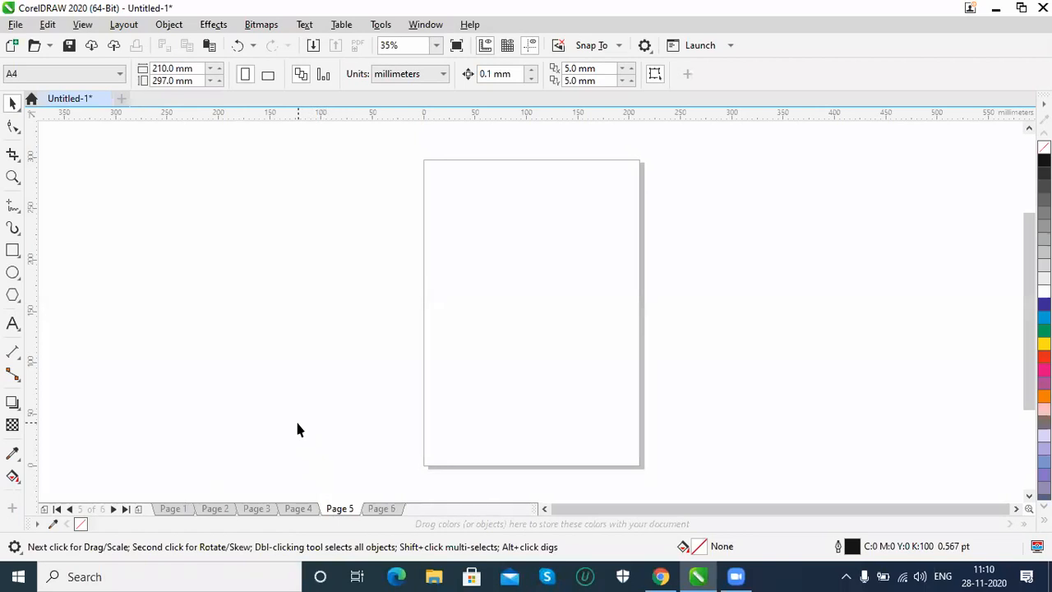
Step: Page backward and forward through the document between Page 1 and Page 6, ending on Page 5
{"action": "key", "text": "Page_Up"}
{"action": "key", "text": "Page_Up"}
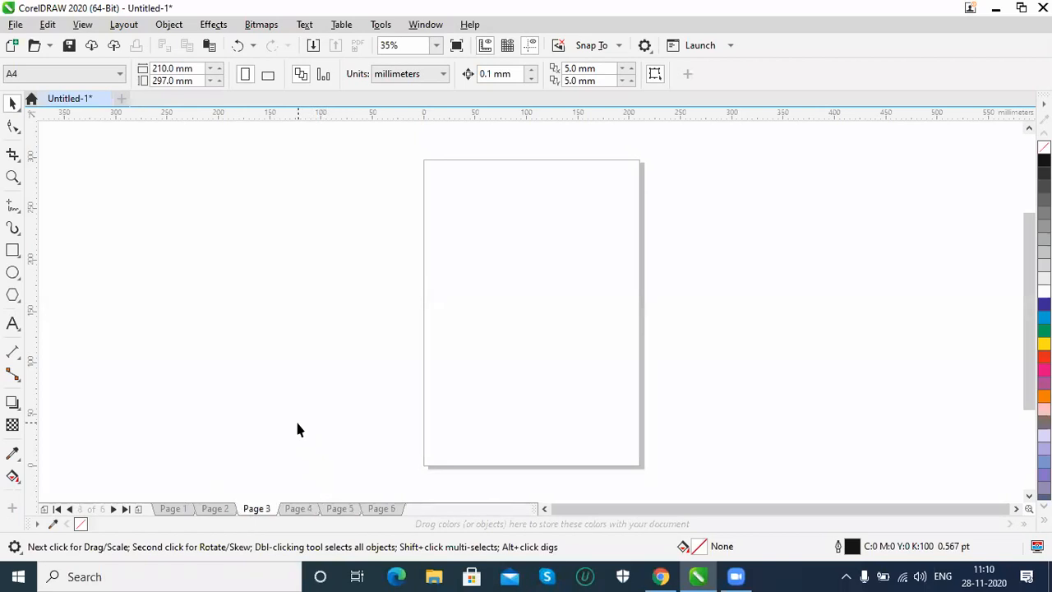
{"action": "key", "text": "Page_Up"}
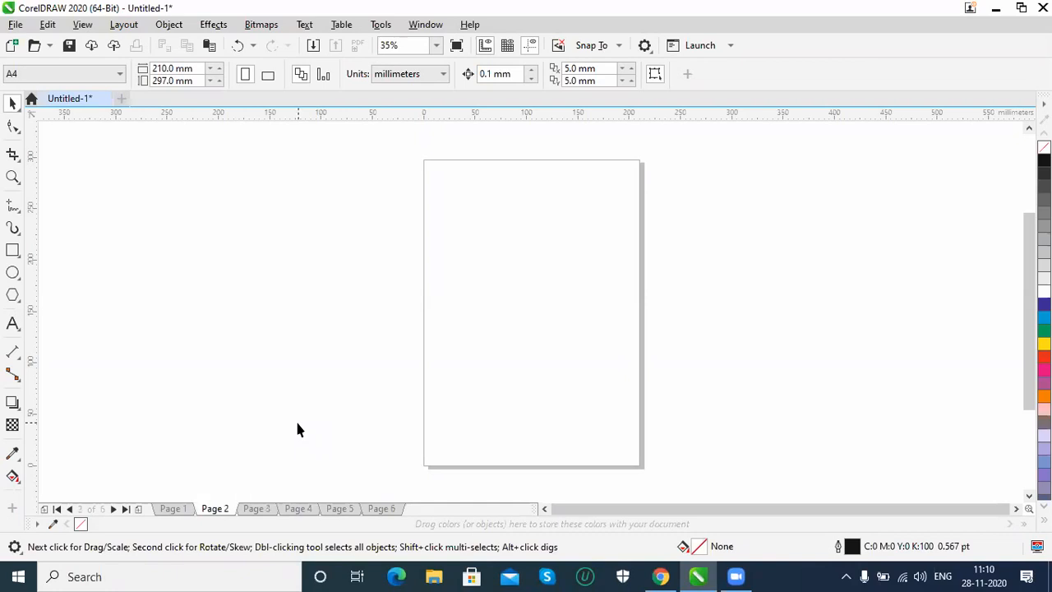
{"action": "key", "text": "Page_Down"}
{"action": "key", "text": "Page_Down"}
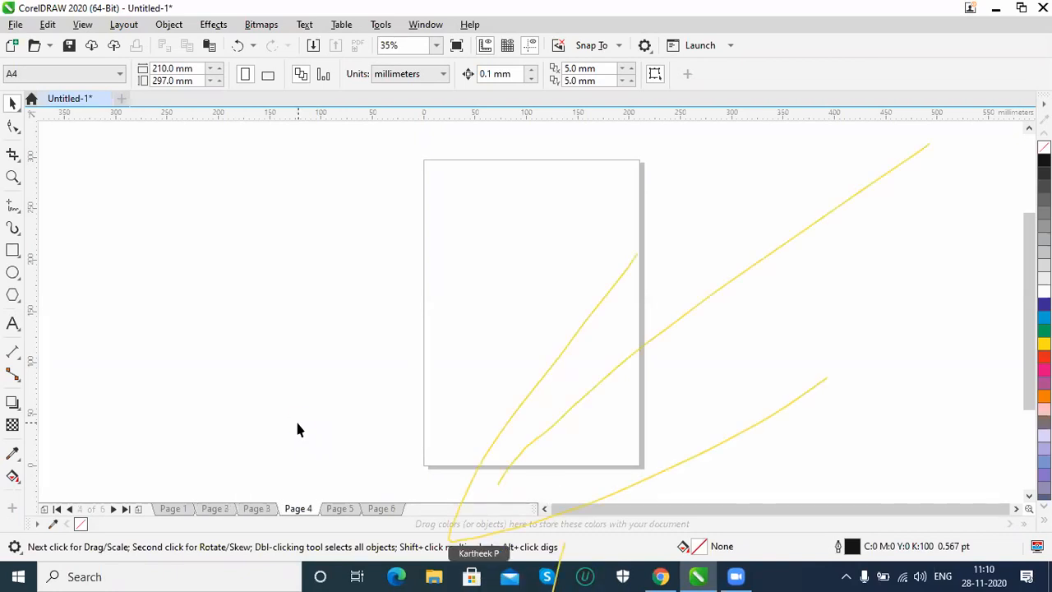
{"action": "key", "text": "Page_Down"}
{"action": "key", "text": "Page_Down"}
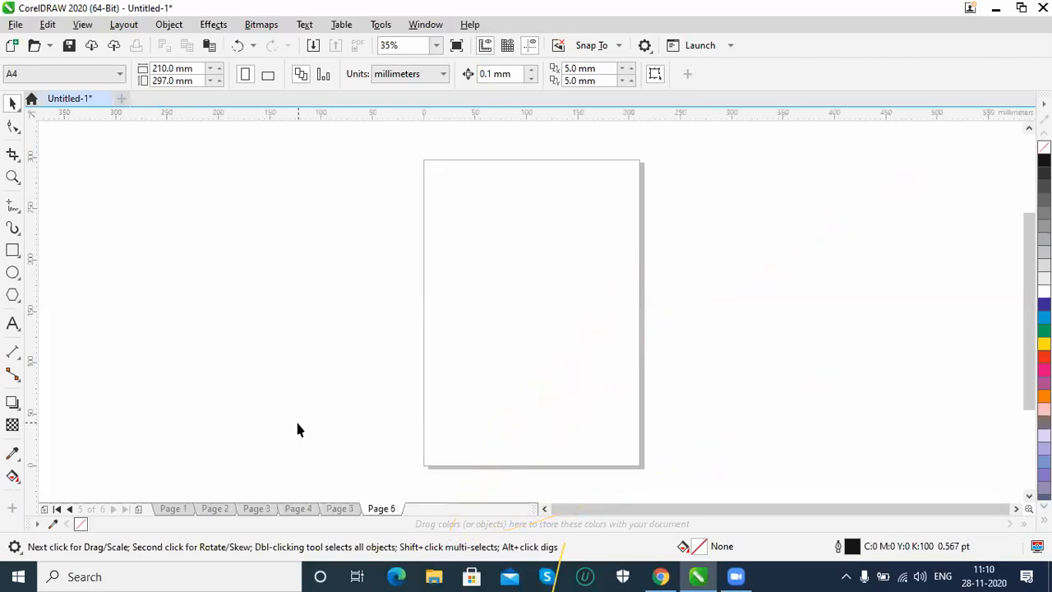
{"action": "key", "text": "Page_Up"}
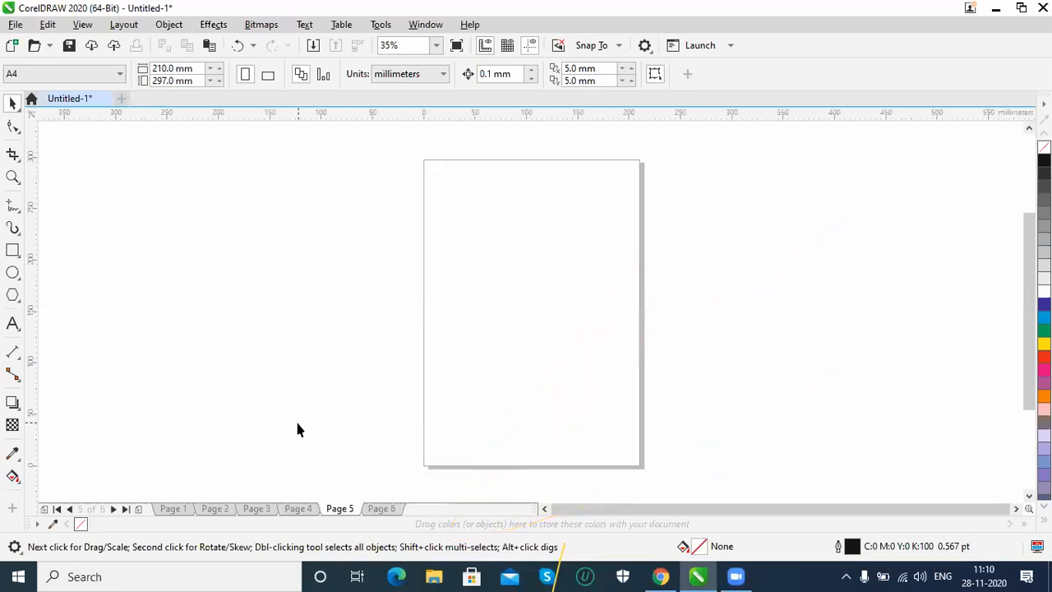
{"action": "key", "text": "Page_Up"}
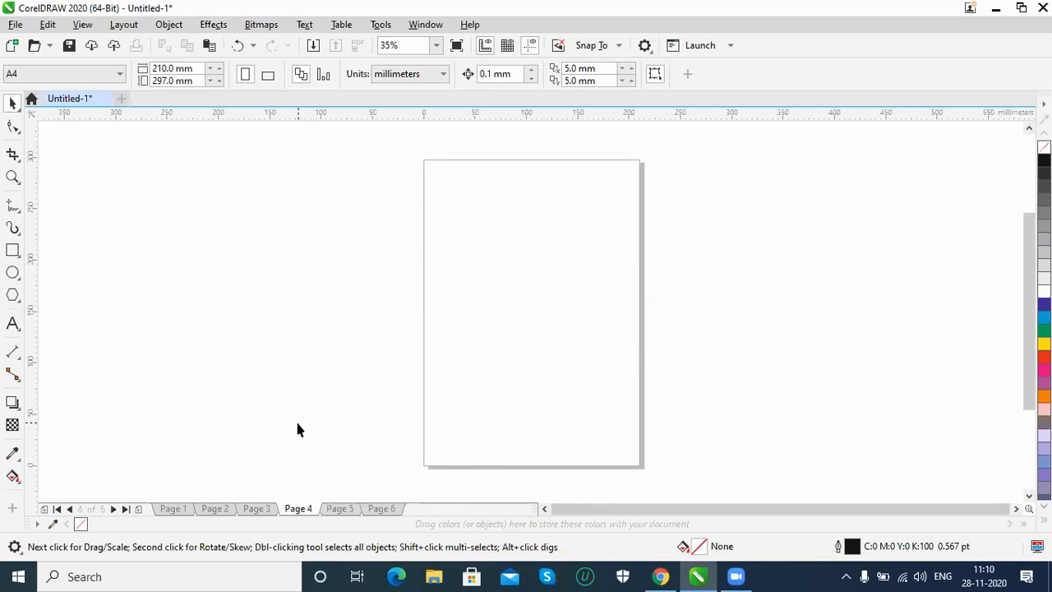
{"action": "key", "text": "Page_Up"}
{"action": "key", "text": "Page_Up"}
{"action": "key", "text": "Page_Up"}
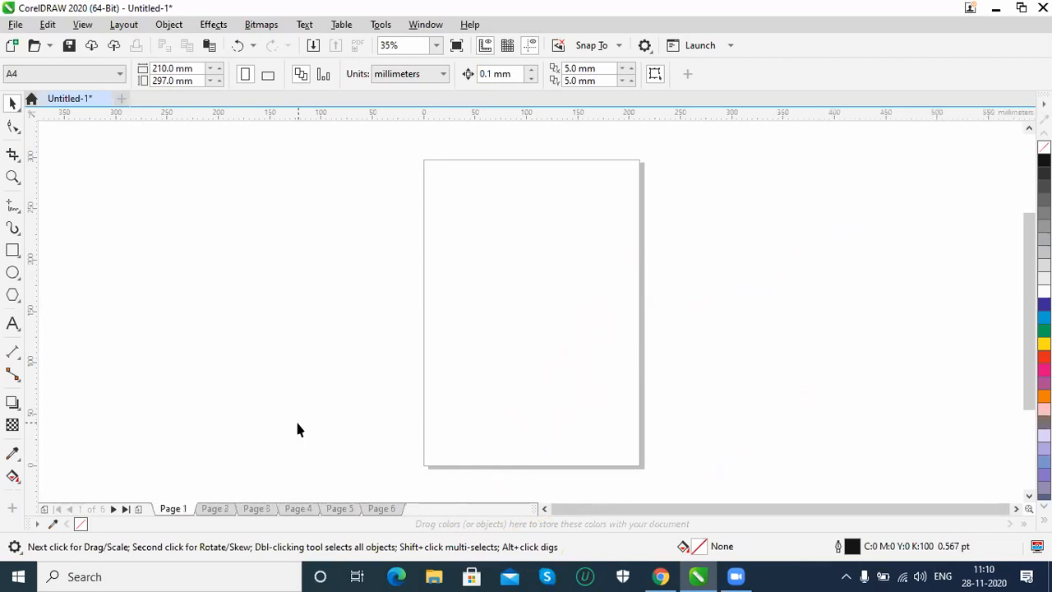
{"action": "key", "text": "Page_Down"}
{"action": "key", "text": "Page_Down"}
{"action": "key", "text": "Page_Down"}
{"action": "key", "text": "Page_Down"}
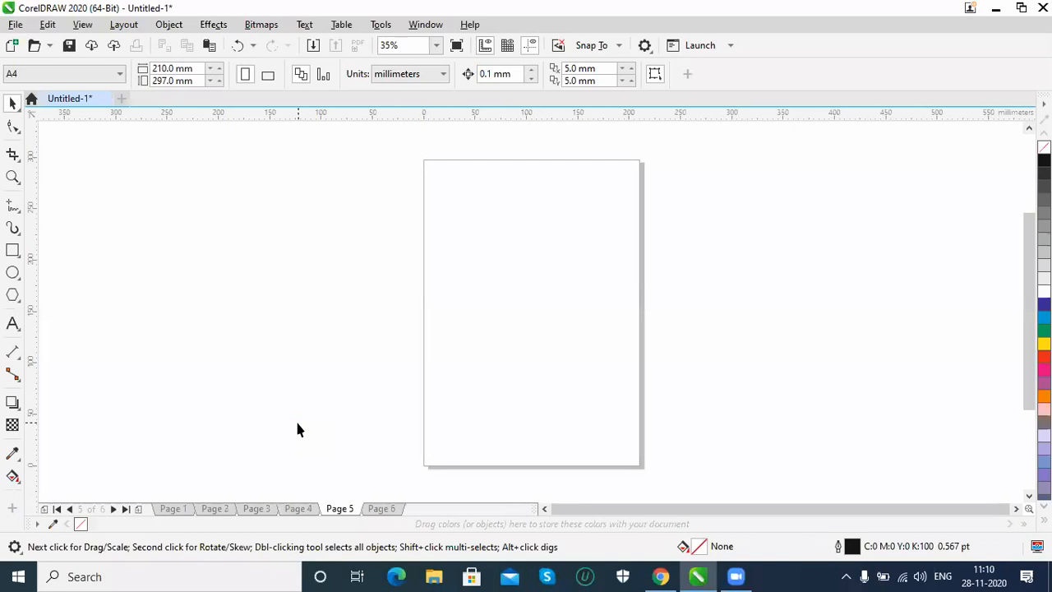
Step: Go to Page 2 and delete only that page from the document
{"action": "left_click", "coordinate": [123, 24]}
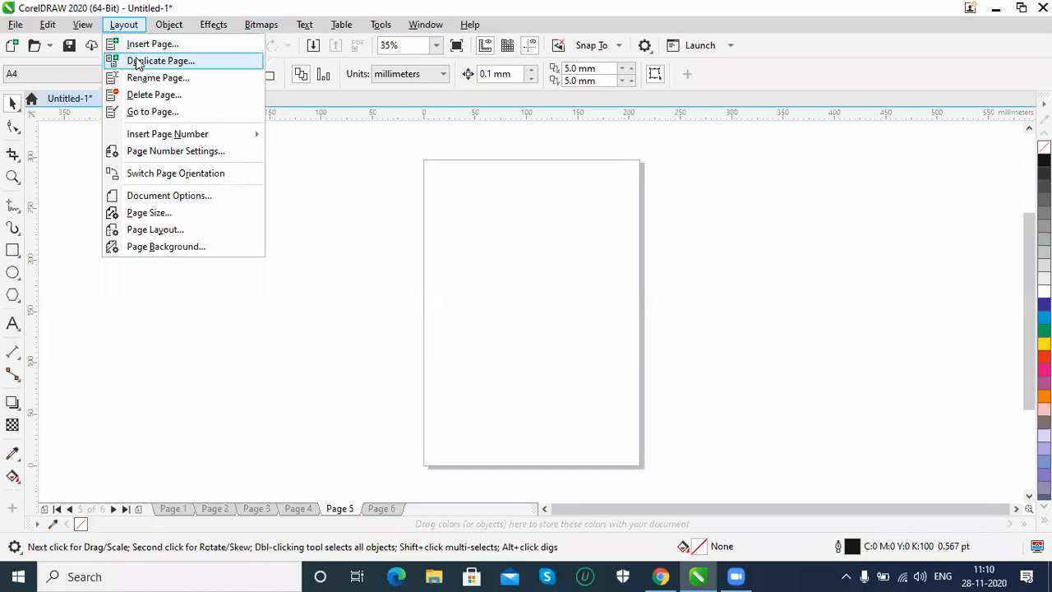
{"action": "left_click", "coordinate": [168, 408]}
{"action": "left_click", "coordinate": [174, 511]}
{"action": "left_click", "coordinate": [215, 511]}
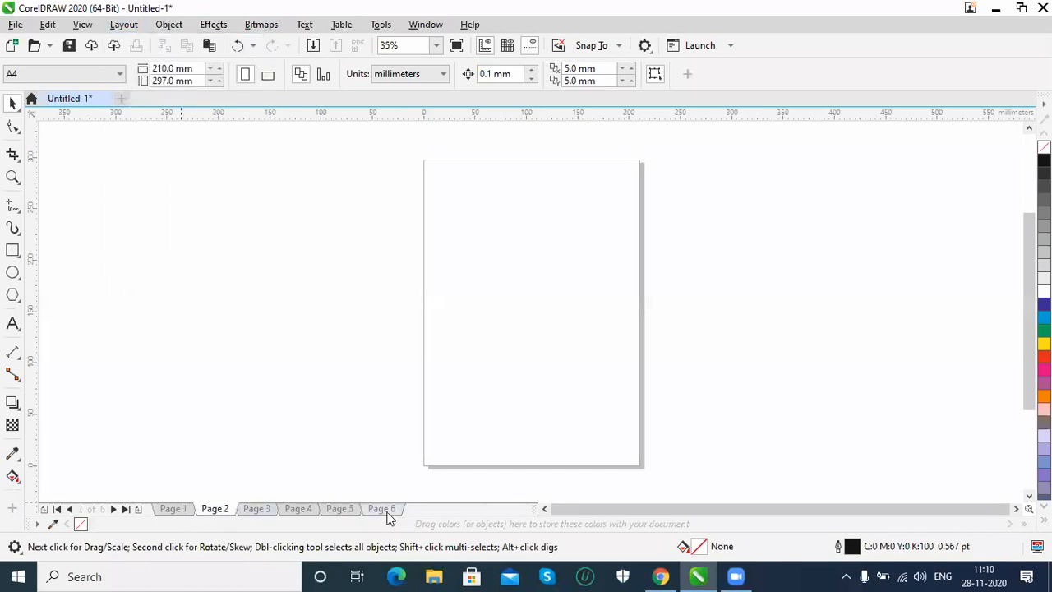
{"action": "left_click", "coordinate": [123, 24]}
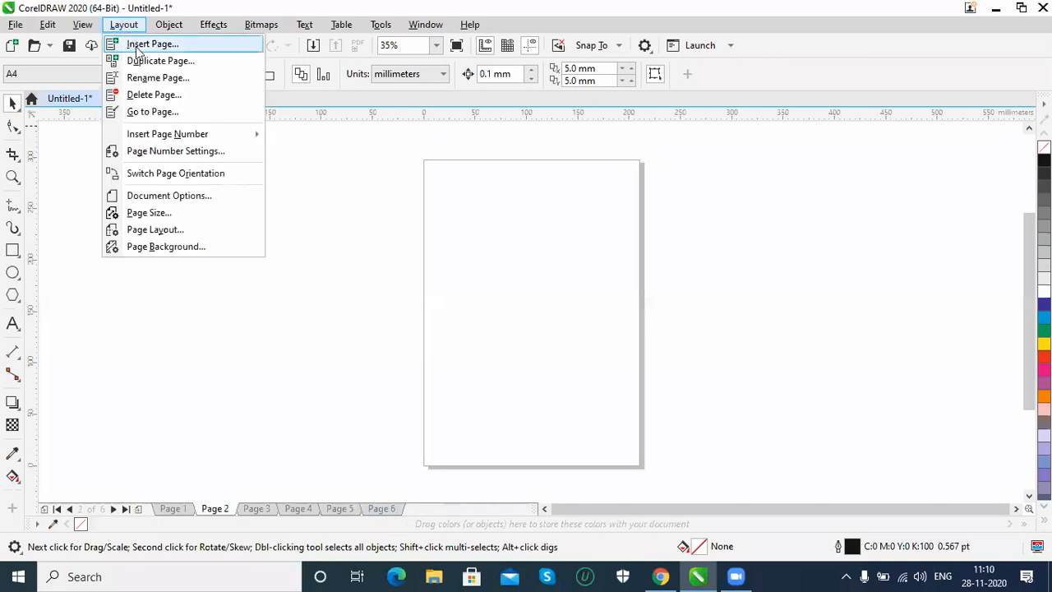
{"action": "left_click", "coordinate": [154, 95]}
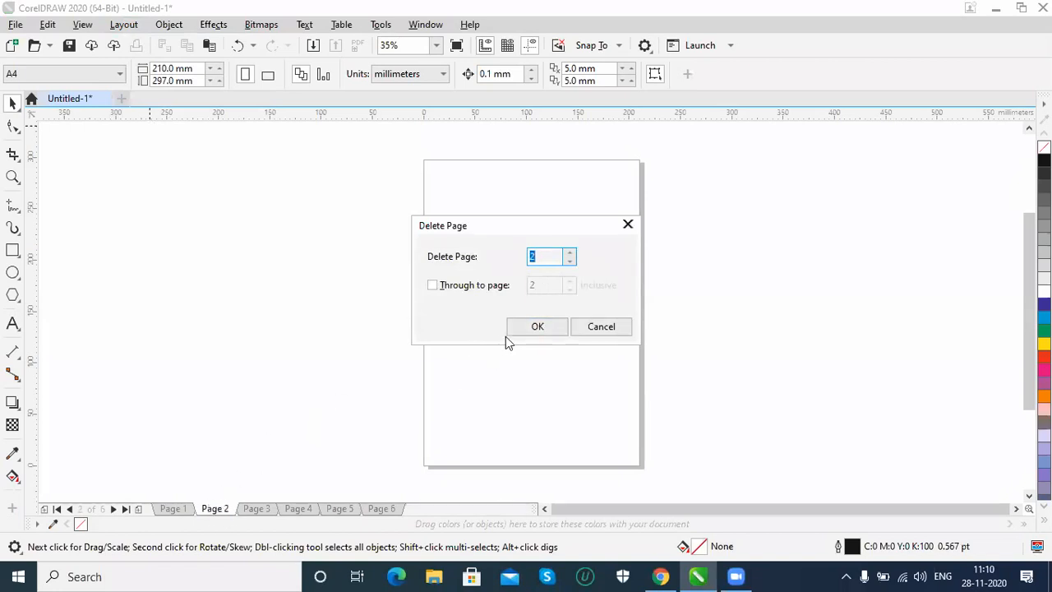
{"action": "left_click", "coordinate": [530, 329]}
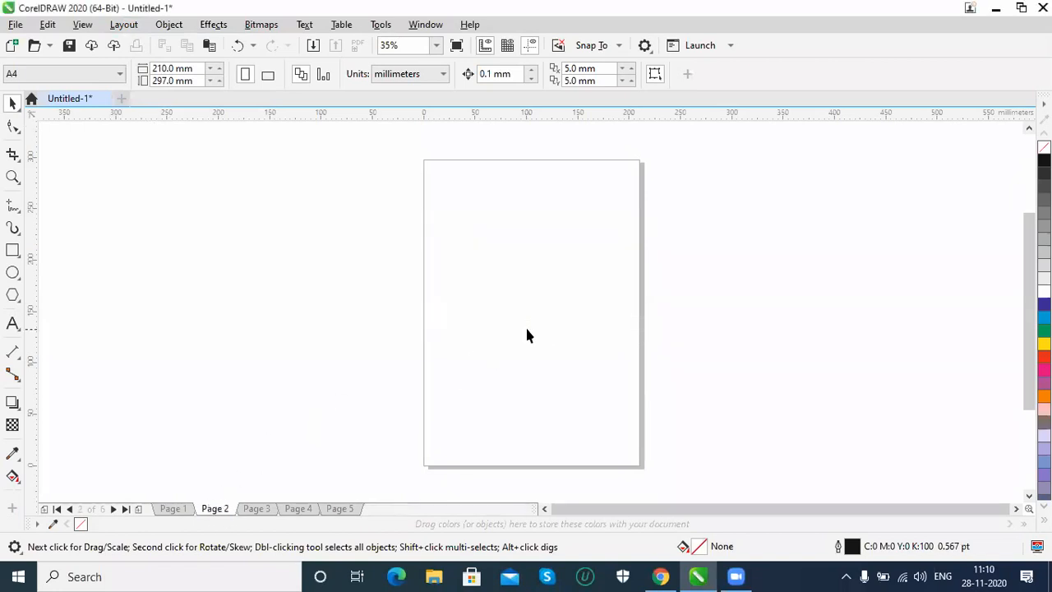
Step: Delete Page 5 and Page 4 from the document
{"action": "left_click", "coordinate": [337, 509]}
{"action": "right_click", "coordinate": [337, 510]}
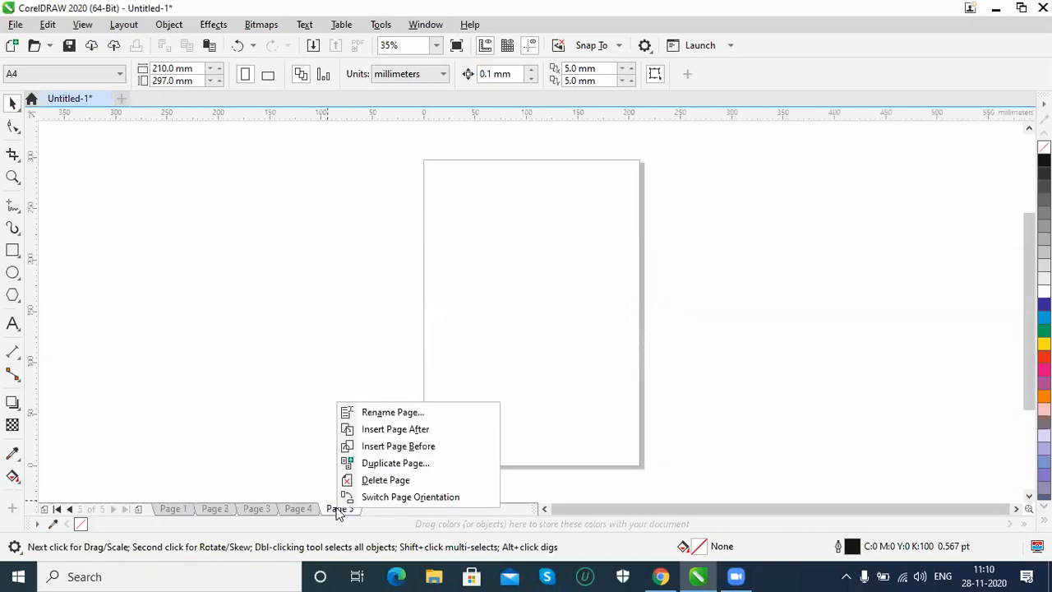
{"action": "left_click", "coordinate": [405, 481]}
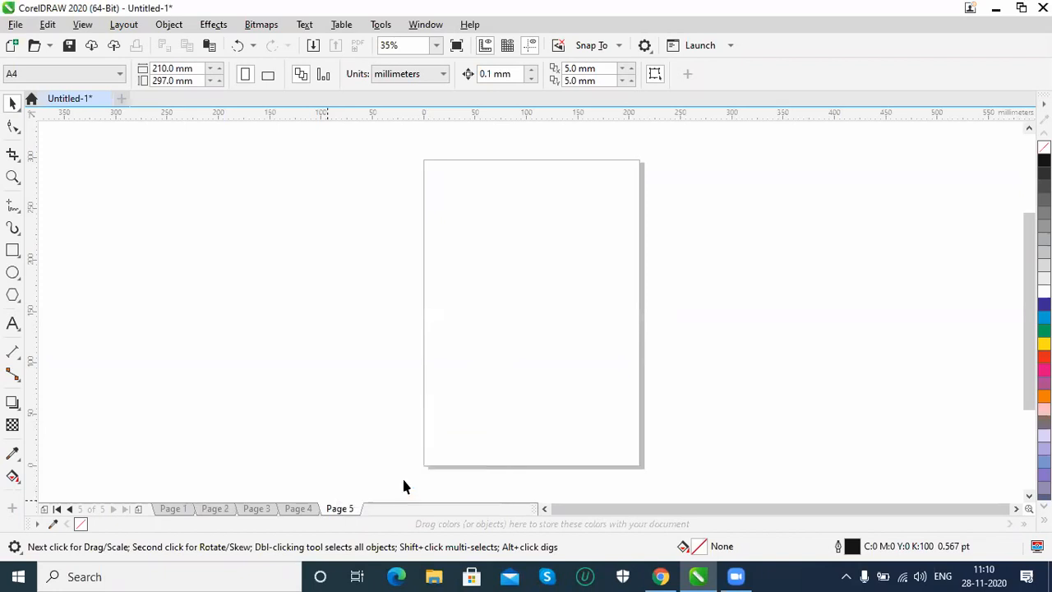
{"action": "right_click", "coordinate": [305, 508]}
{"action": "left_click", "coordinate": [355, 481]}
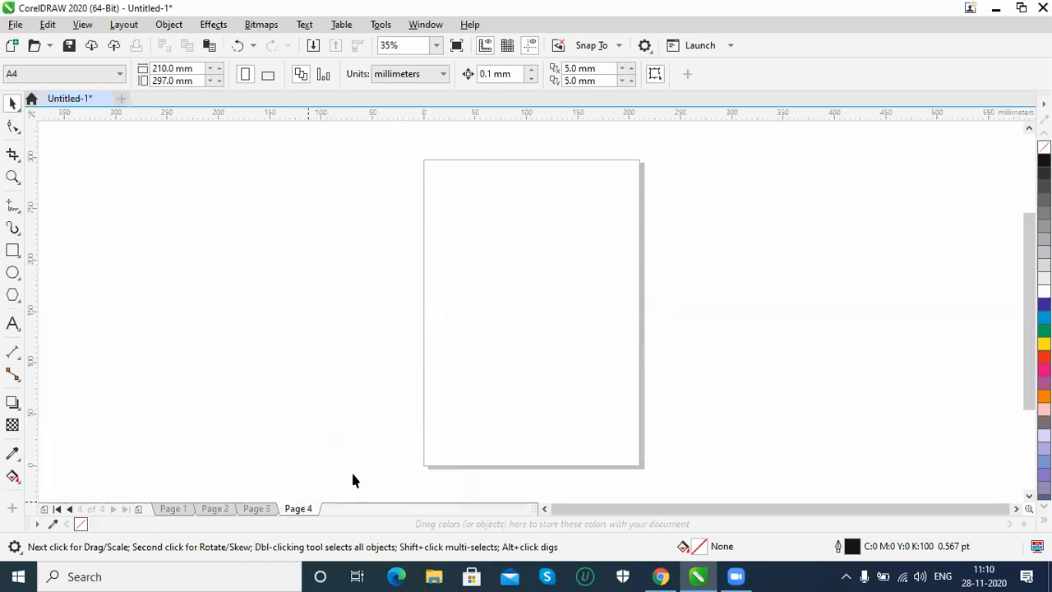
Step: Look through the remaining pages, from Page 1 to Page 3, and return to Page 2
{"action": "left_click", "coordinate": [183, 508]}
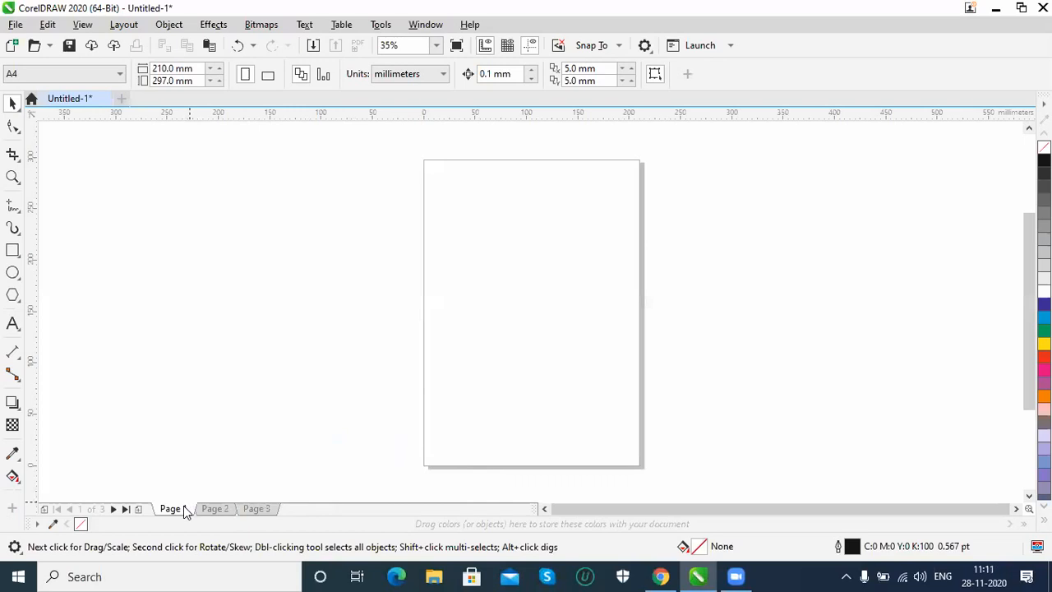
{"action": "left_click", "coordinate": [215, 508]}
{"action": "key", "text": "Page_Down"}
{"action": "left_click", "coordinate": [170, 510]}
{"action": "left_click", "coordinate": [215, 510]}
{"action": "left_click", "coordinate": [123, 25]}
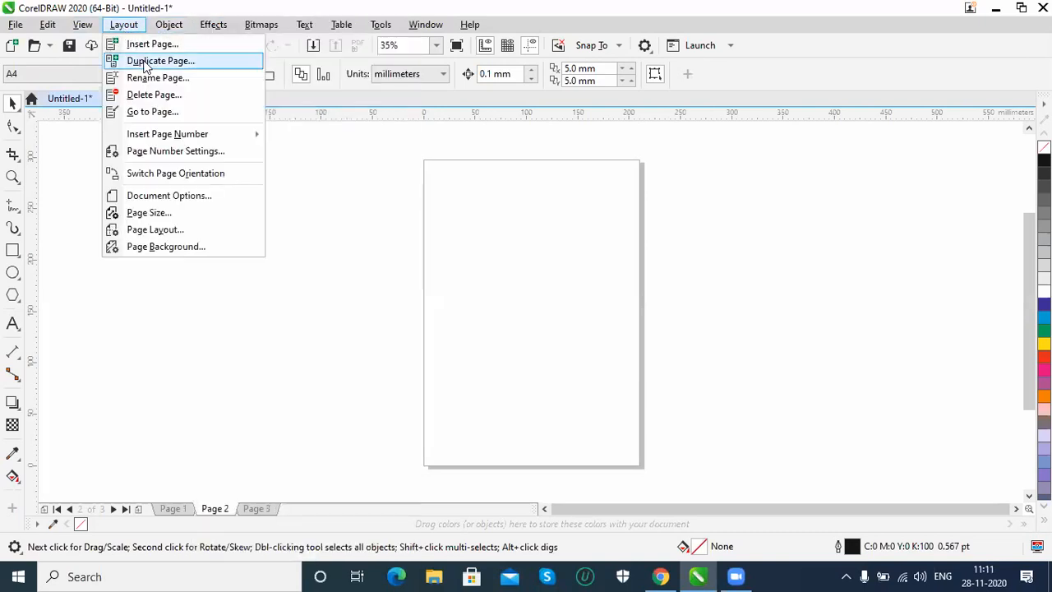
{"action": "left_click", "coordinate": [309, 404]}
Step: Draw a nearly square rectangle in the upper middle part of Page 1
{"action": "left_click", "coordinate": [173, 508]}
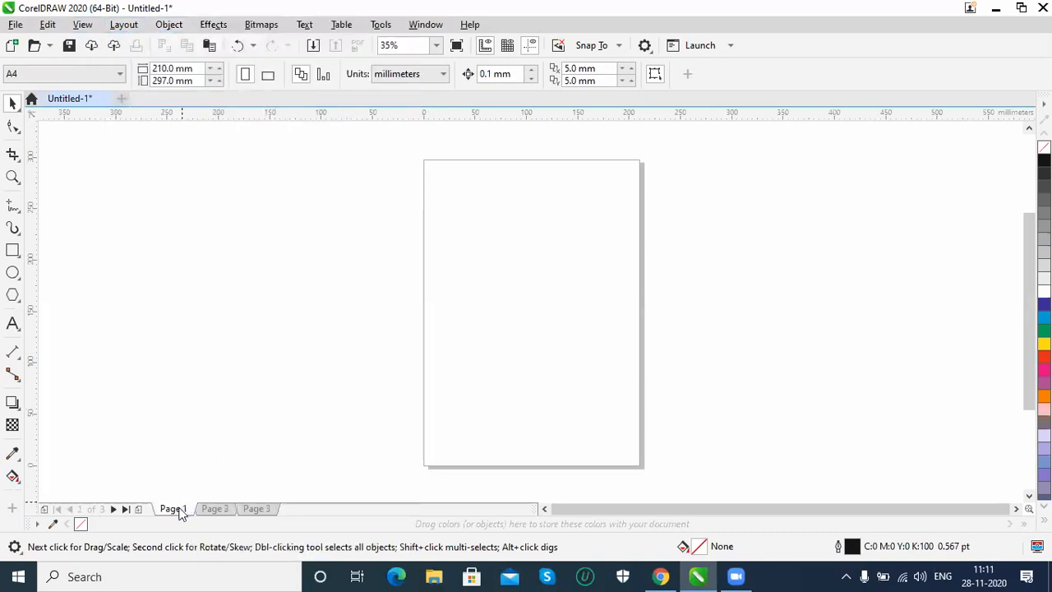
{"action": "left_click_drag", "start_coordinate": [462, 206], "coordinate": [583, 335]}
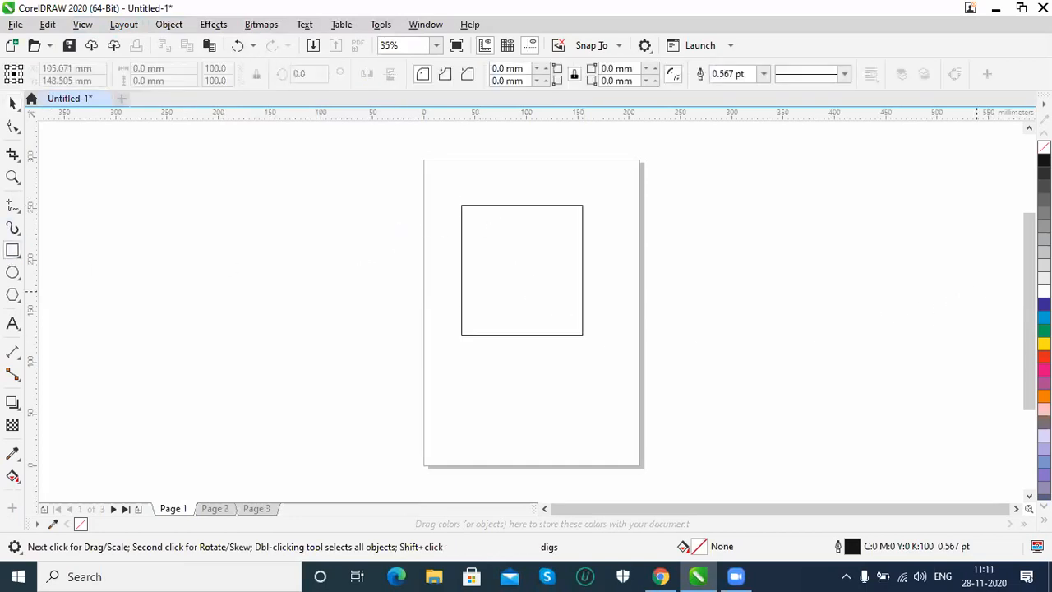
Step: Fill the rectangle on Page 1 with red (C:0 M:100 Y:100 K:0)
{"action": "mouse_move", "coordinate": [1044, 356]}
{"action": "left_mouse_down"}
{"action": "mouse_move", "coordinate": [822, 370]}
{"action": "mouse_move", "coordinate": [579, 298]}
{"action": "left_mouse_up"}
{"action": "left_click", "coordinate": [10, 102]}
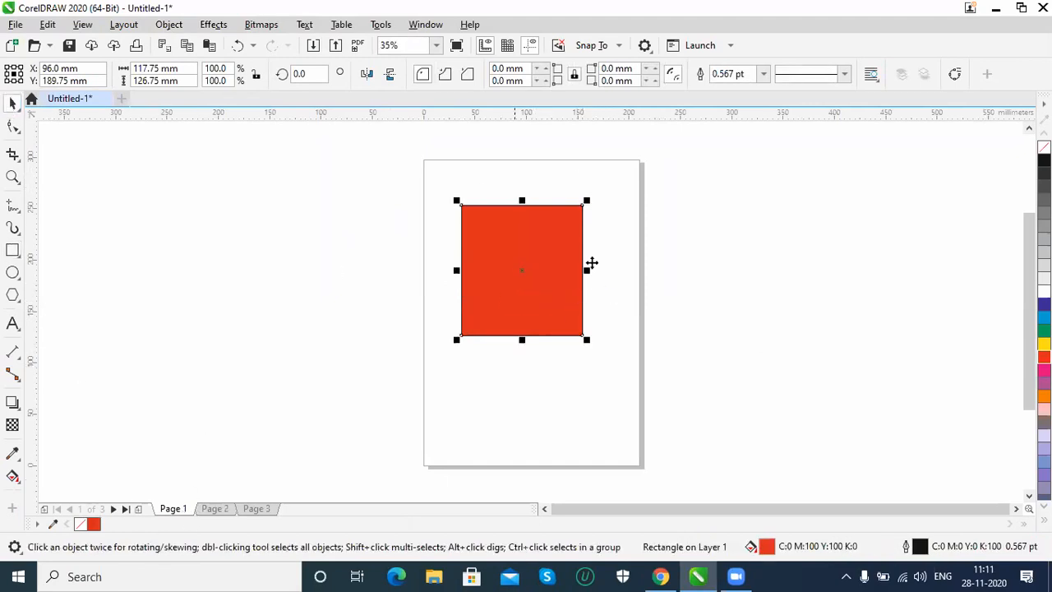
Step: Duplicate Page 1 after the selected page, copying its layers and their contents
{"action": "right_click", "coordinate": [173, 510]}
{"action": "left_click", "coordinate": [243, 467]}
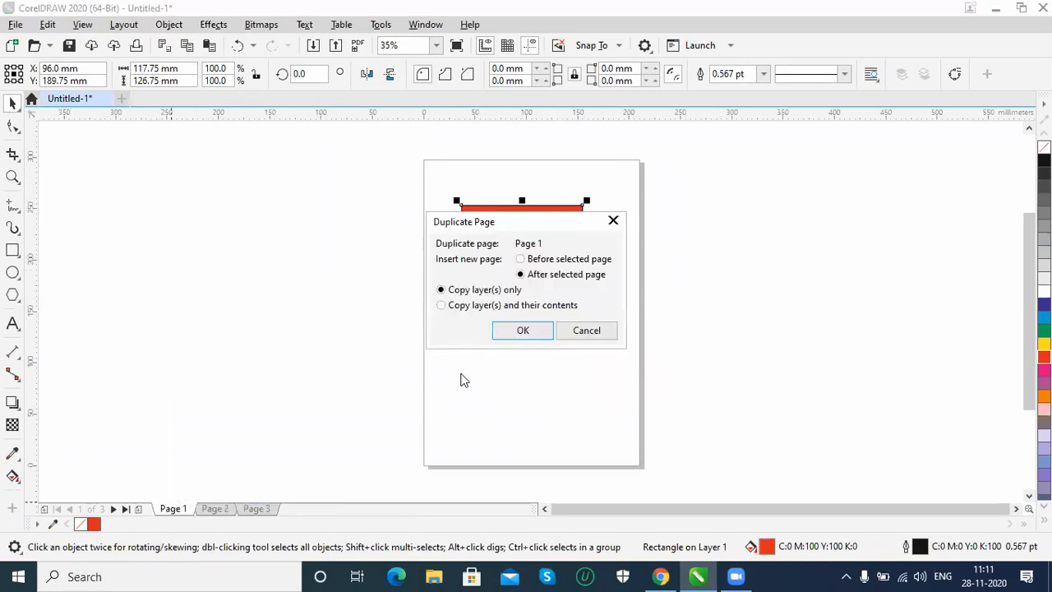
{"action": "left_click", "coordinate": [533, 308]}
{"action": "left_click", "coordinate": [525, 330]}
{"action": "left_click", "coordinate": [138, 509]}
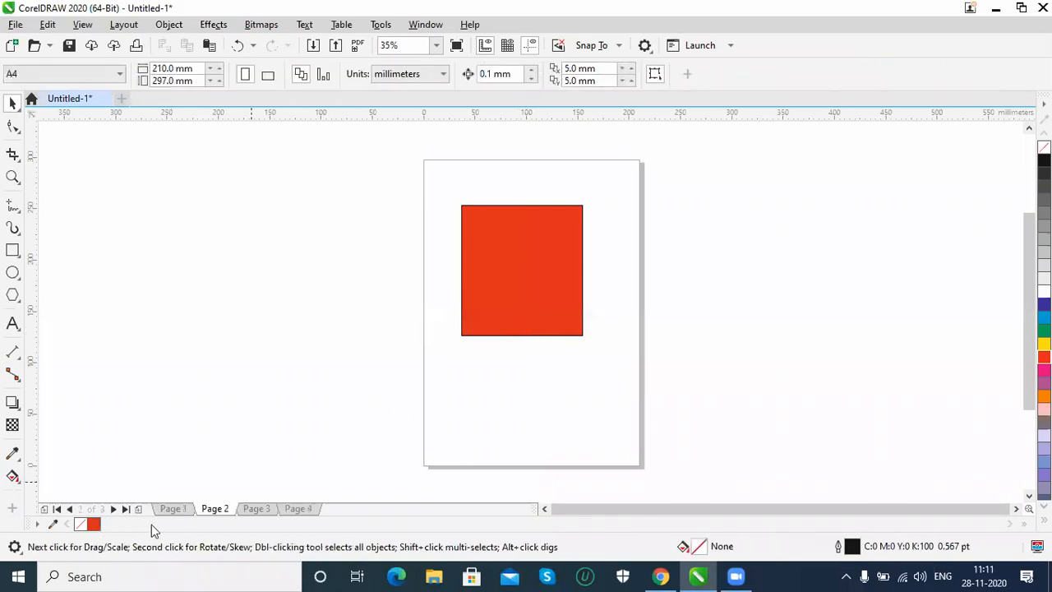
Step: Compare Page 1 with its duplicate and move the red rectangle on Page 2 down to about X 106 mm, Y 114 mm
{"action": "left_click", "coordinate": [179, 510]}
{"action": "left_click", "coordinate": [209, 510]}
{"action": "left_click", "coordinate": [171, 510]}
{"action": "left_click", "coordinate": [211, 509]}
{"action": "left_click_drag", "start_coordinate": [507, 290], "coordinate": [509, 376]}
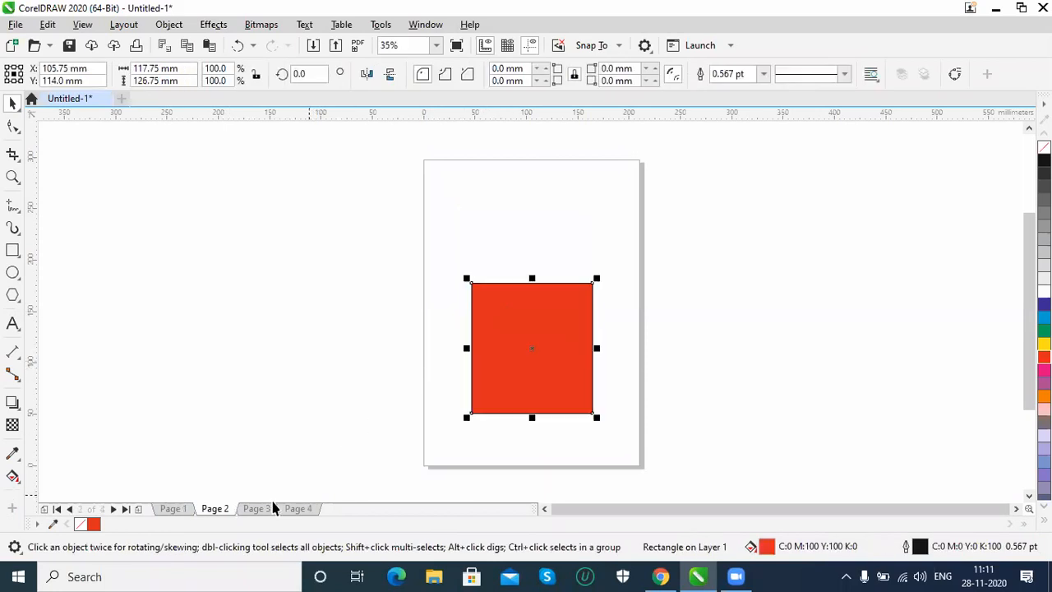
Step: Compare Page 1 with the changed copy and delete the duplicated Page 2
{"action": "left_click", "coordinate": [171, 510]}
{"action": "left_click", "coordinate": [216, 509]}
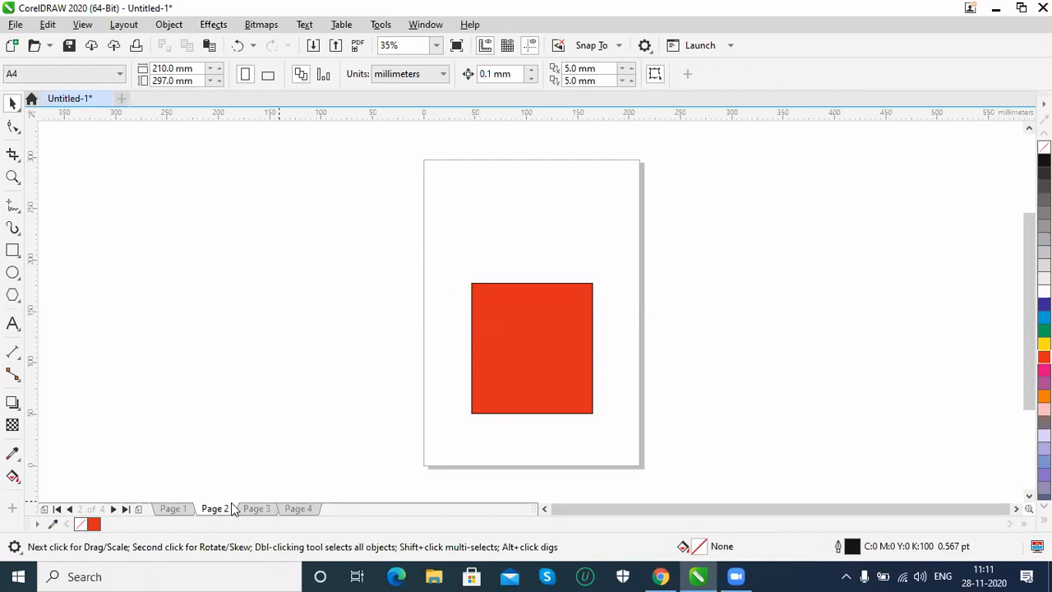
{"action": "right_click", "coordinate": [232, 513]}
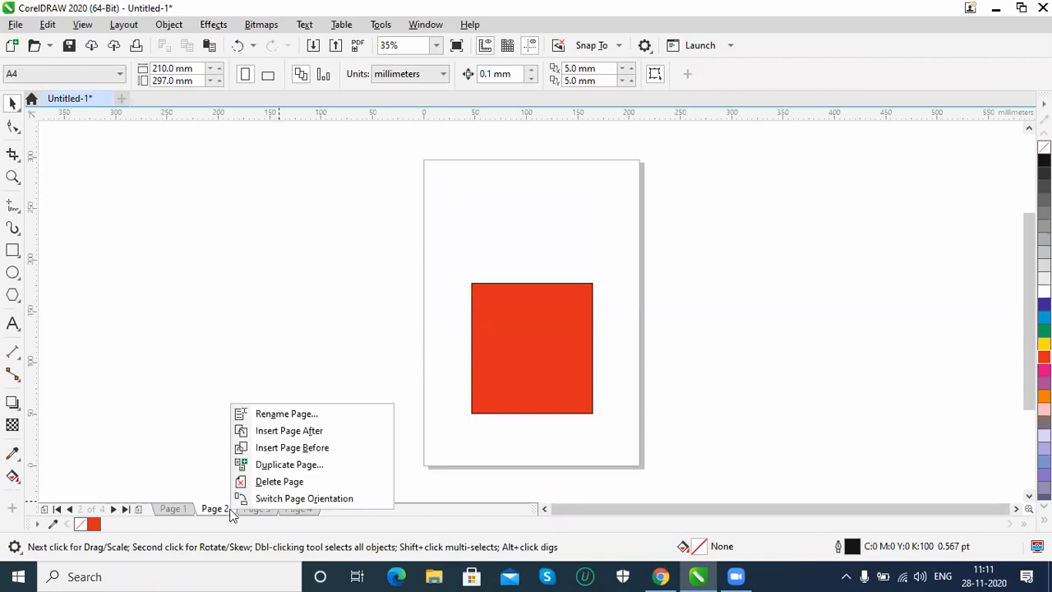
{"action": "left_click", "coordinate": [259, 481]}
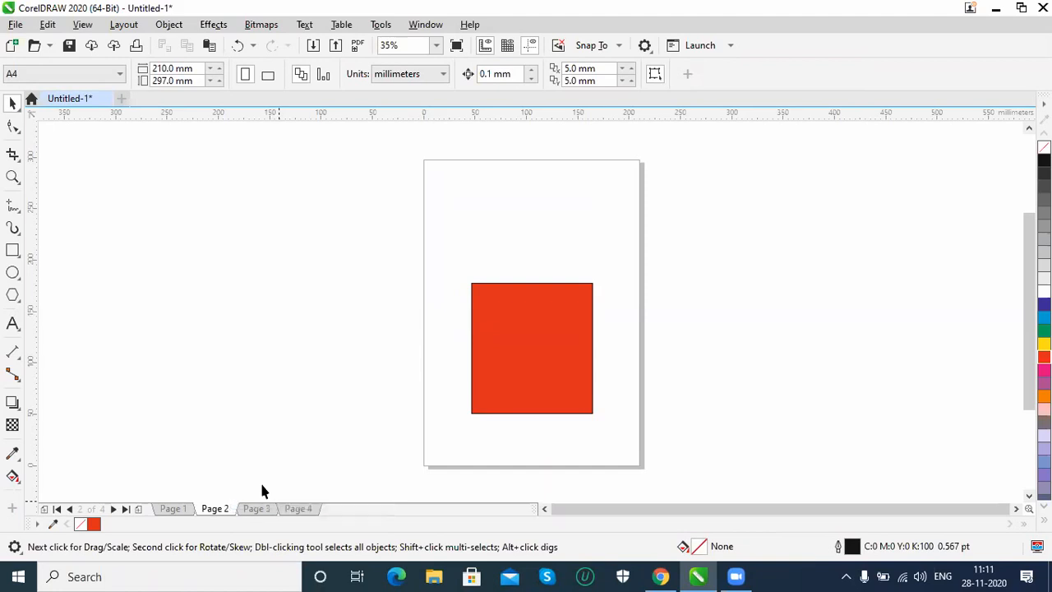
Step: Rename Page 1 as "visting card"
{"action": "left_click", "coordinate": [170, 508]}
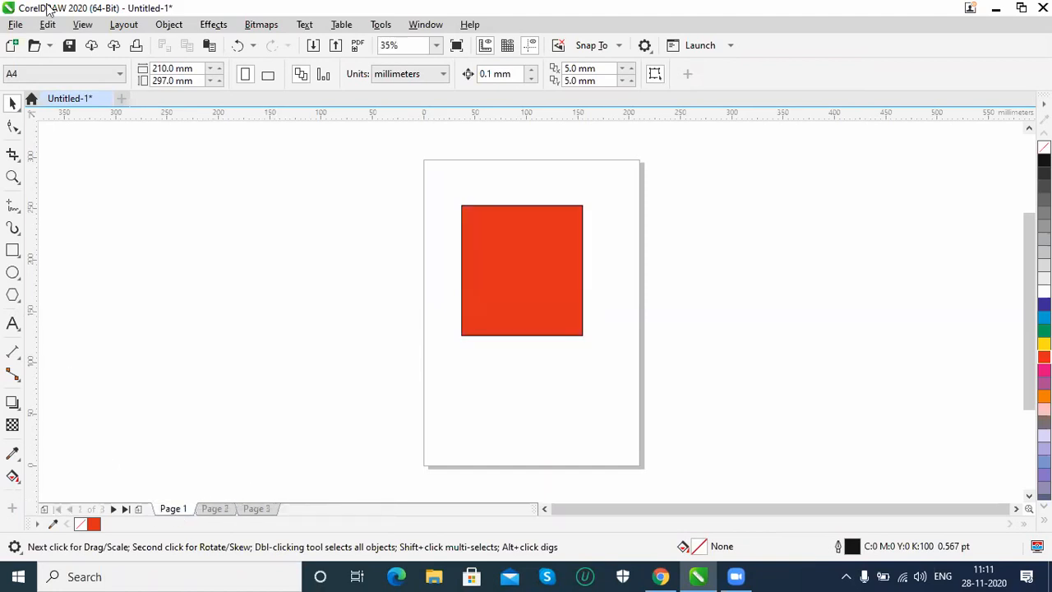
{"action": "left_click", "coordinate": [116, 30]}
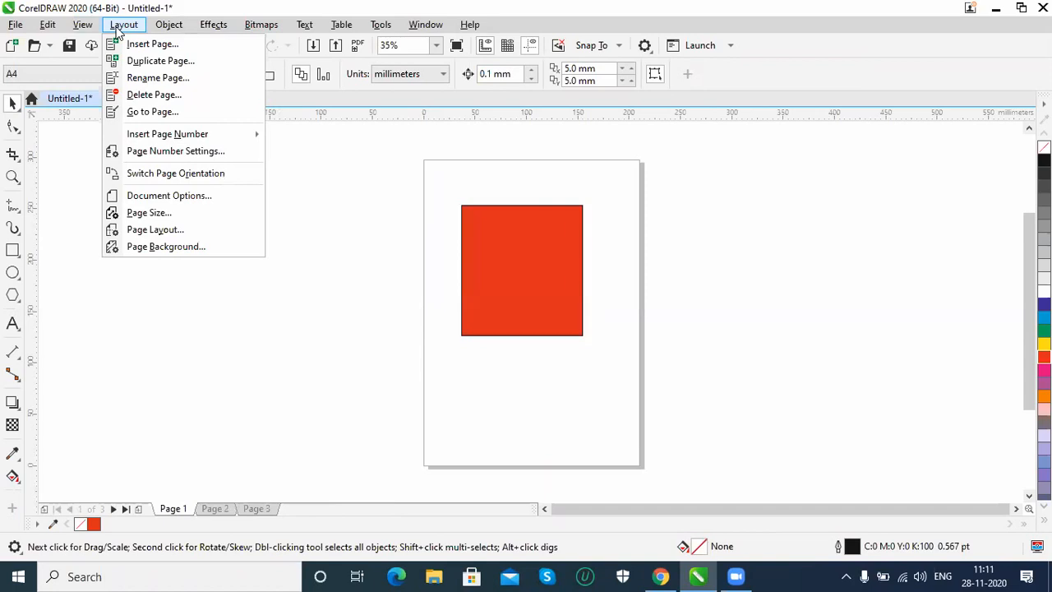
{"action": "left_click", "coordinate": [151, 80]}
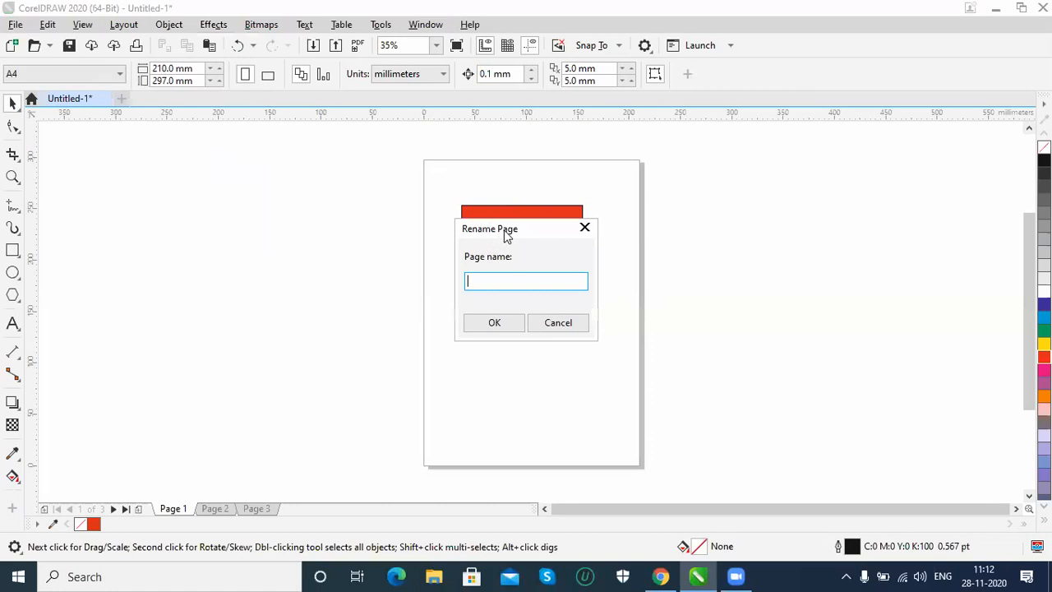
{"action": "left_click_drag", "start_coordinate": [504, 236], "coordinate": [501, 390]}
{"action": "type", "text": "vist"}
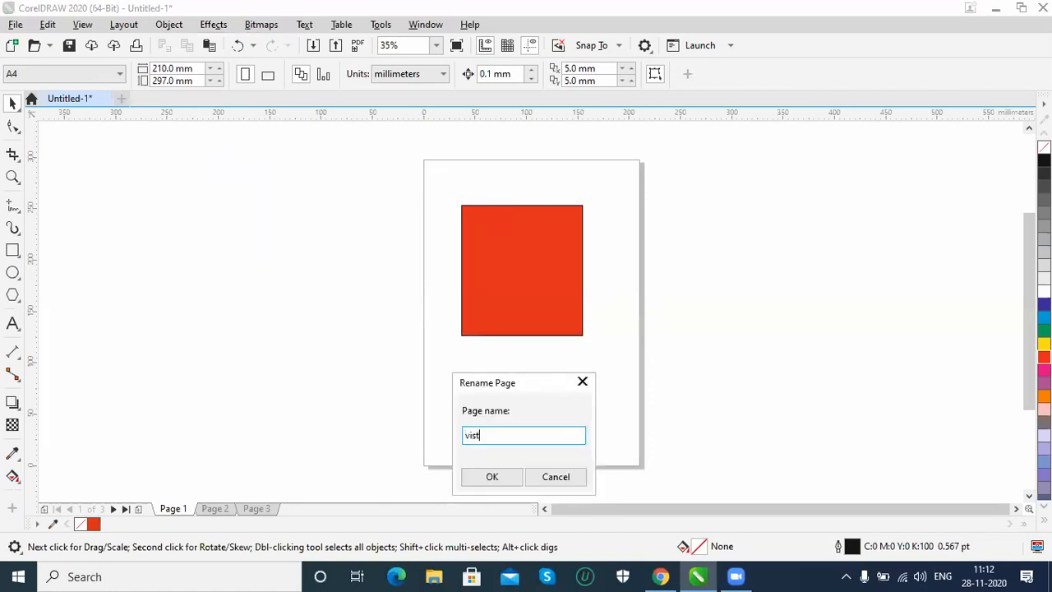
{"action": "type", "text": "ing card"}
{"action": "left_click", "coordinate": [502, 479]}
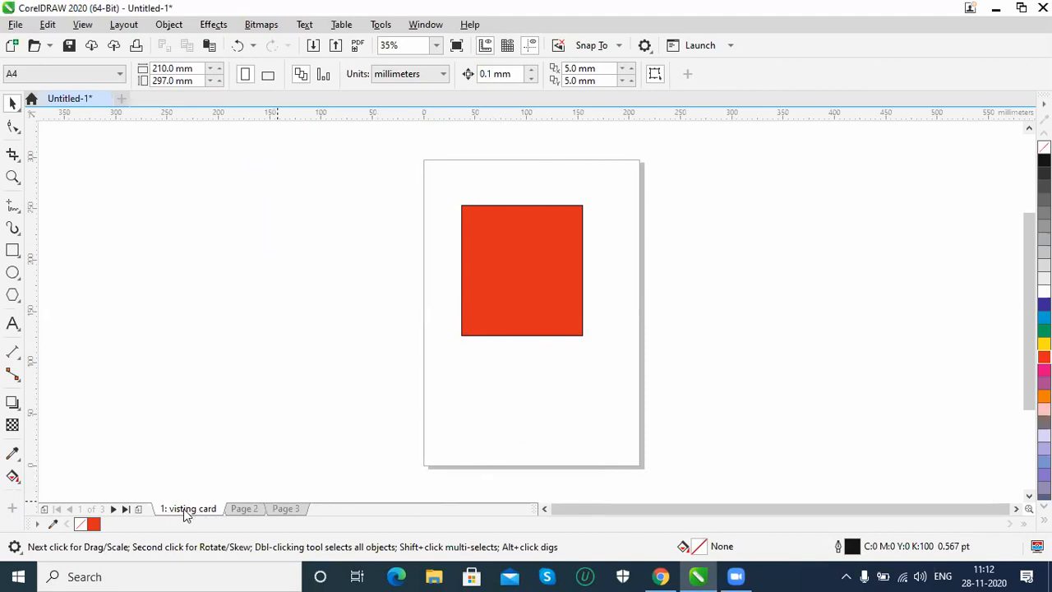
Step: Rename Page 2 as "broucher"
{"action": "left_click", "coordinate": [248, 508]}
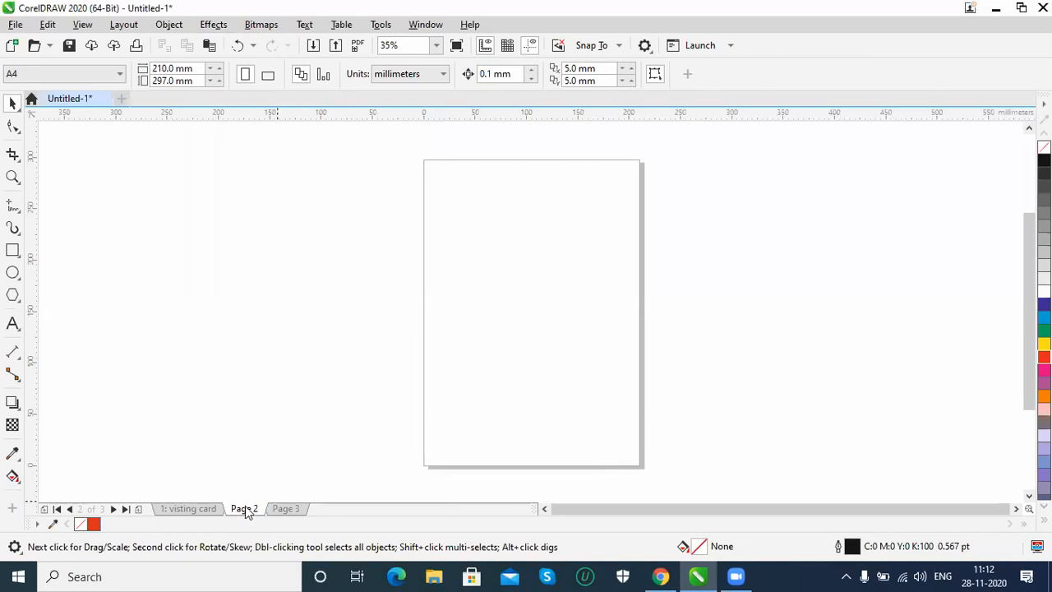
{"action": "right_click", "coordinate": [245, 506]}
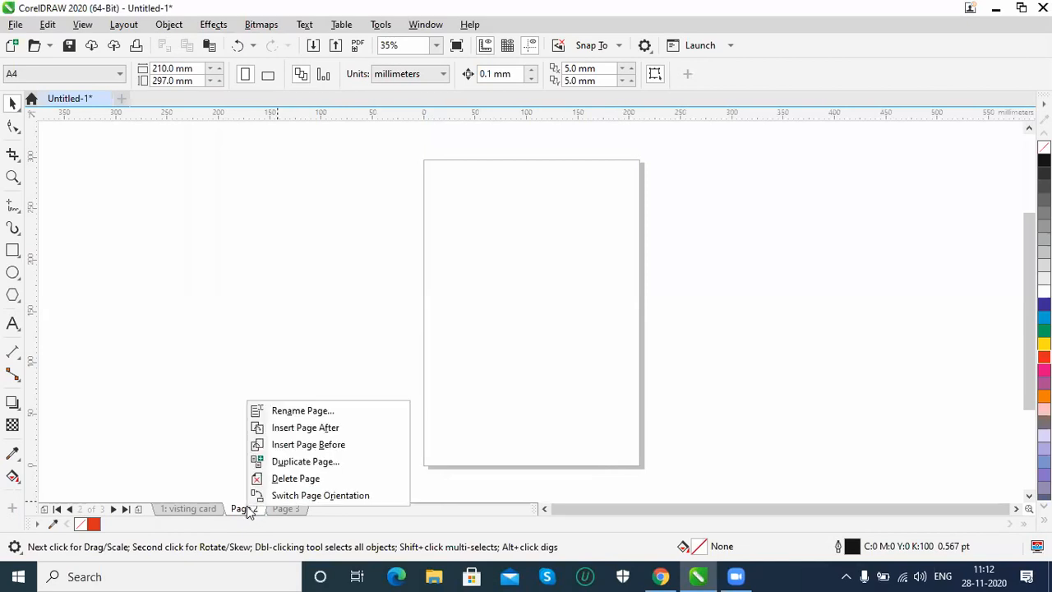
{"action": "left_click", "coordinate": [323, 411]}
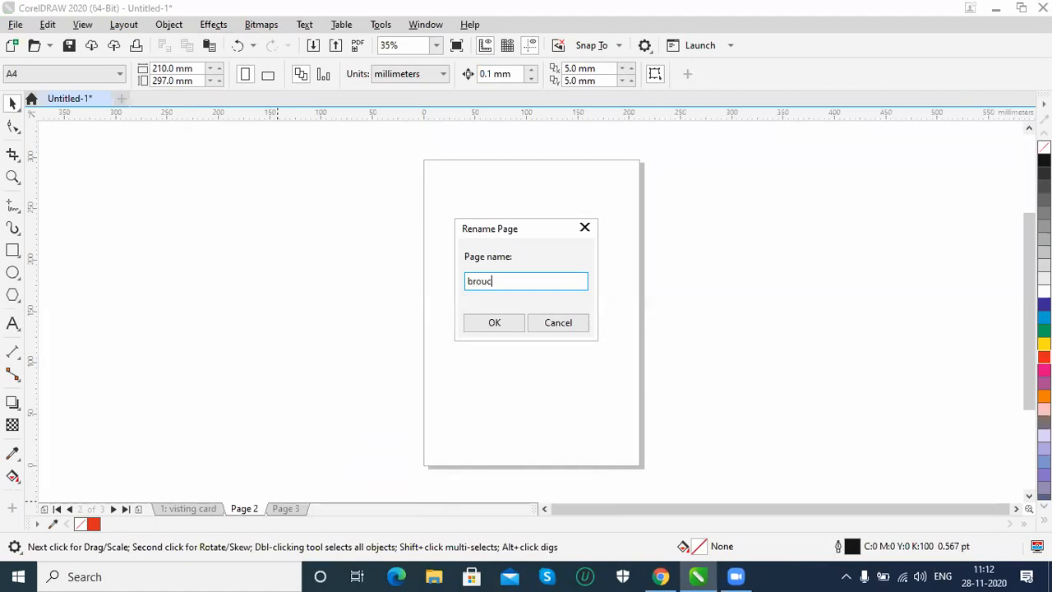
{"action": "key", "text": "Return"}
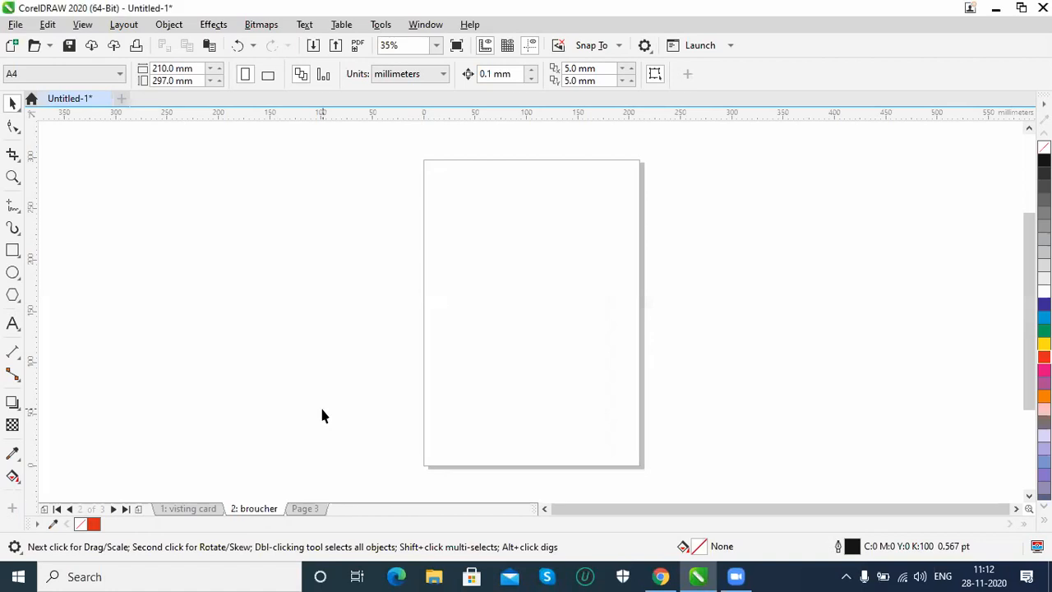
Step: Look through the three pages and, from the broucher page, try to jump to page 3 with Go To Page
{"action": "left_click", "coordinate": [307, 508]}
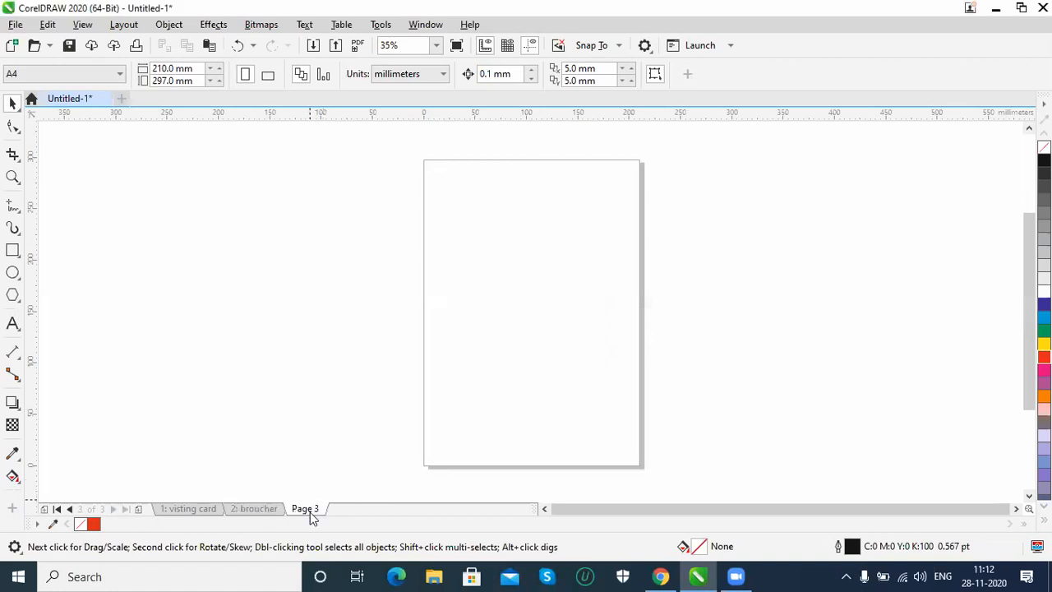
{"action": "left_click", "coordinate": [195, 513]}
{"action": "left_click", "coordinate": [241, 509]}
{"action": "left_click", "coordinate": [124, 24]}
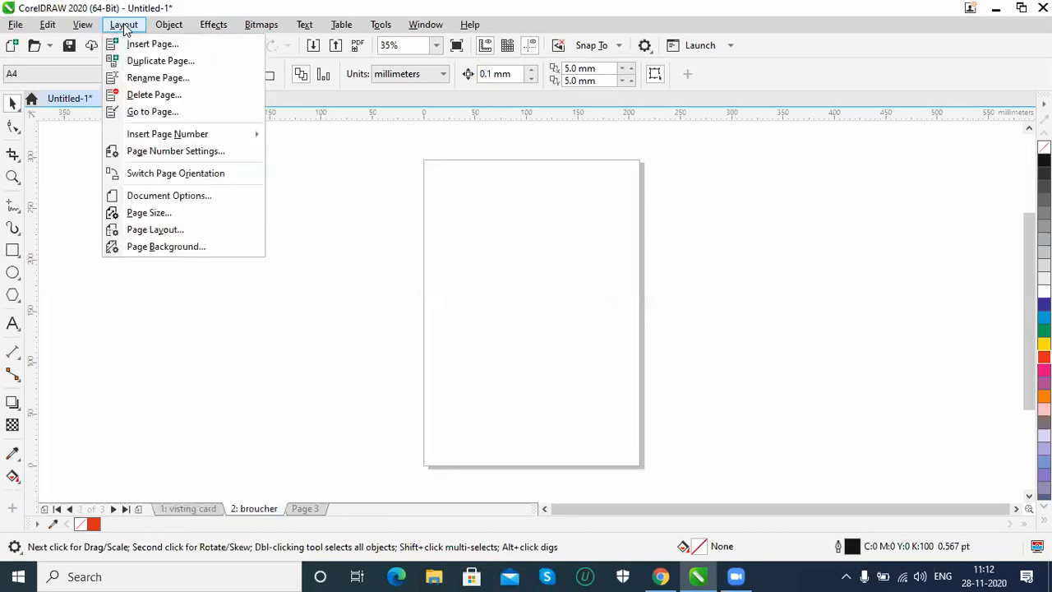
{"action": "left_click", "coordinate": [167, 112]}
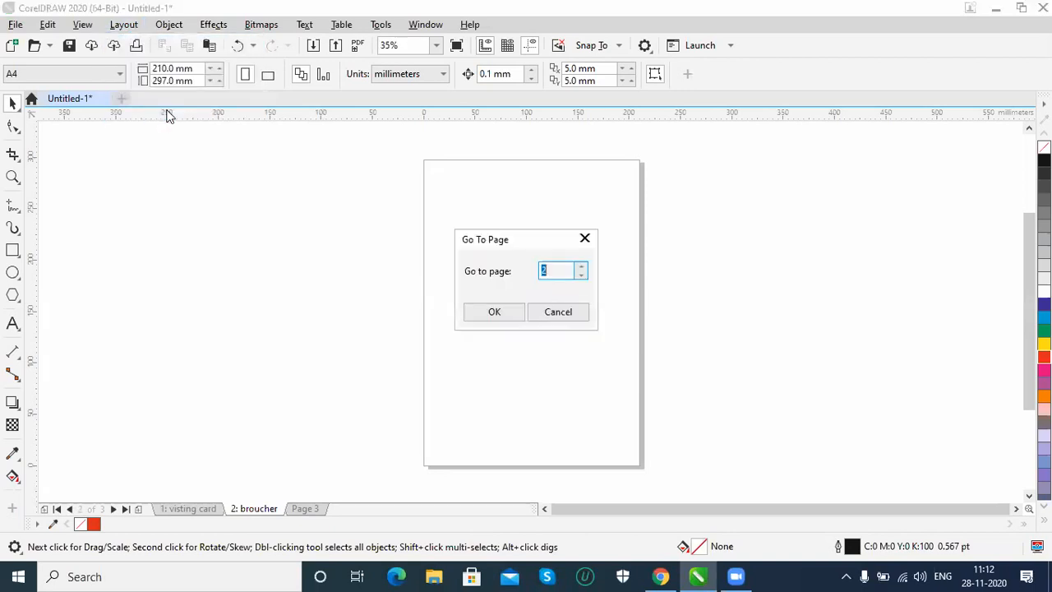
{"action": "type", "text": "3"}
{"action": "left_click", "coordinate": [511, 314]}
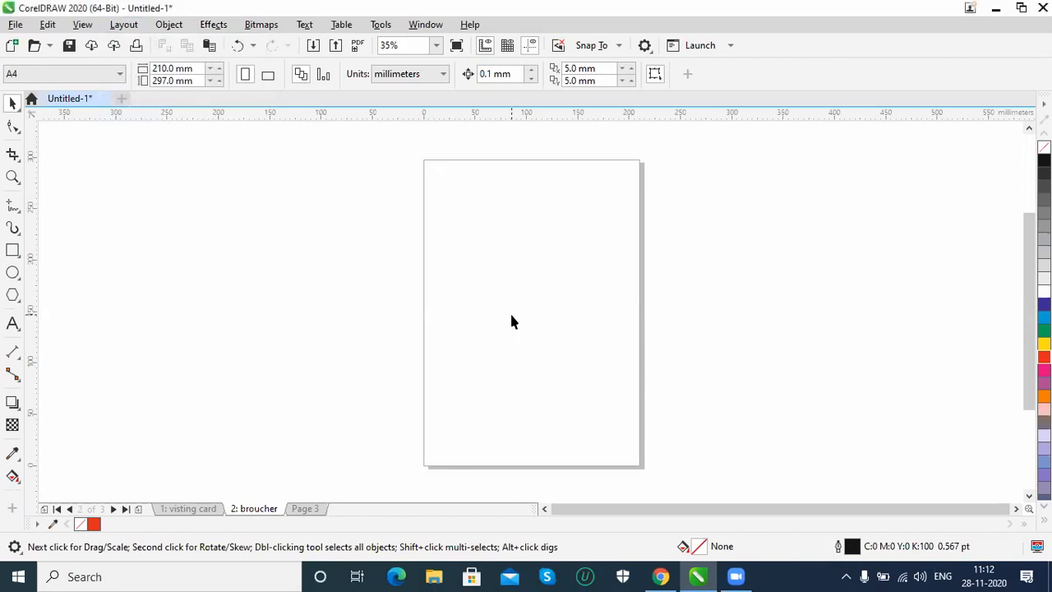
Step: Flip through the existing pages and add three new pages after Page 3
{"action": "left_click", "coordinate": [238, 508]}
{"action": "left_click", "coordinate": [197, 509]}
{"action": "left_click", "coordinate": [258, 509]}
{"action": "left_click", "coordinate": [303, 509]}
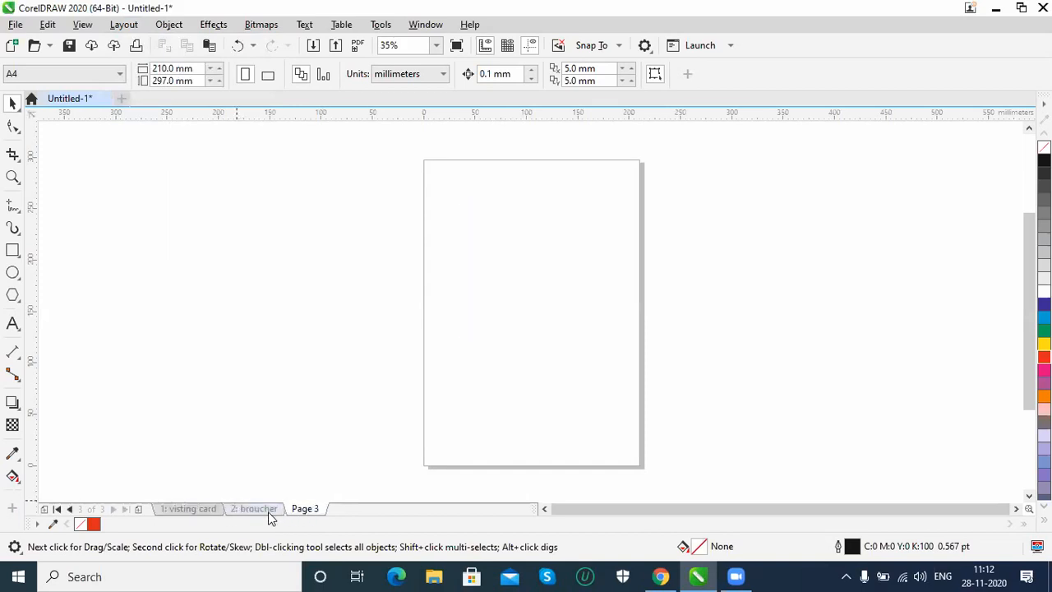
{"action": "left_click", "coordinate": [192, 509]}
{"action": "left_click", "coordinate": [313, 509]}
{"action": "left_click", "coordinate": [137, 509]}
{"action": "left_click", "coordinate": [137, 508]}
{"action": "left_click", "coordinate": [138, 509]}
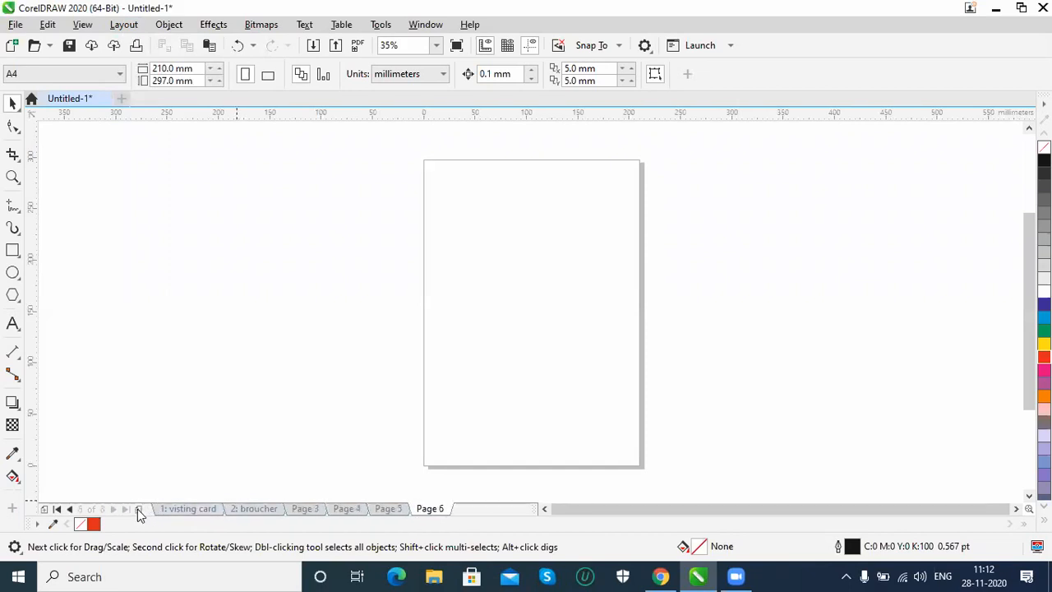
Step: Return to the visting card page and jump to page 5 with Go To Page
{"action": "left_click", "coordinate": [183, 509]}
{"action": "left_click", "coordinate": [125, 25]}
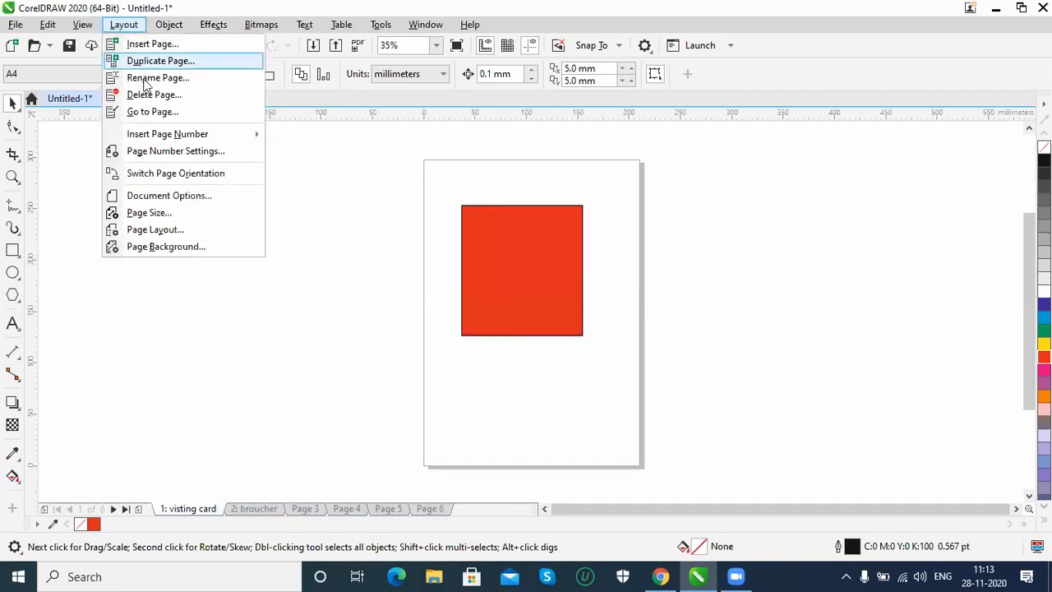
{"action": "left_click", "coordinate": [152, 113]}
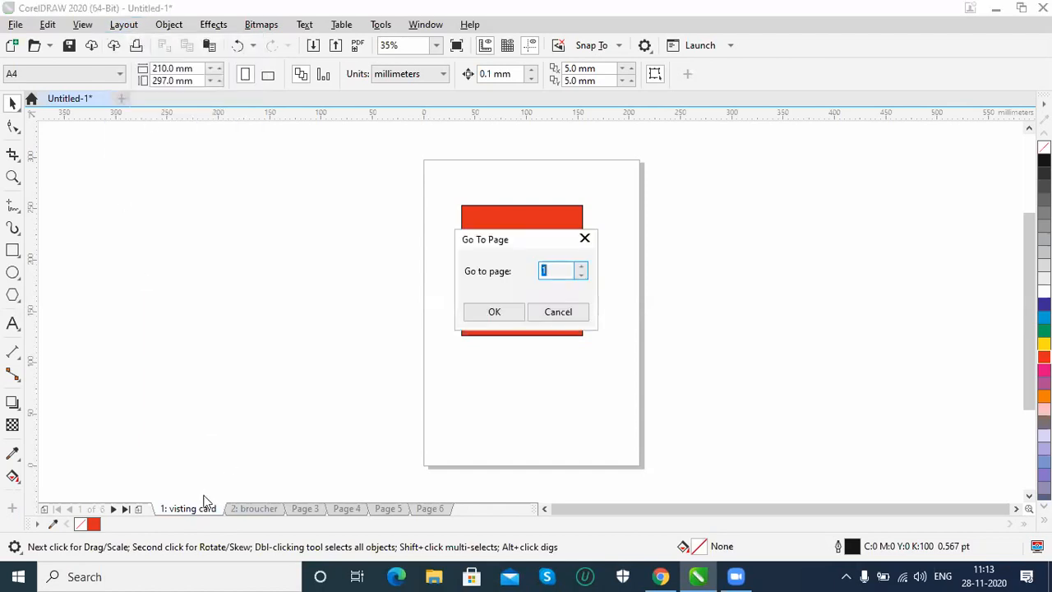
{"action": "type", "text": "5"}
{"action": "left_click", "coordinate": [506, 311]}
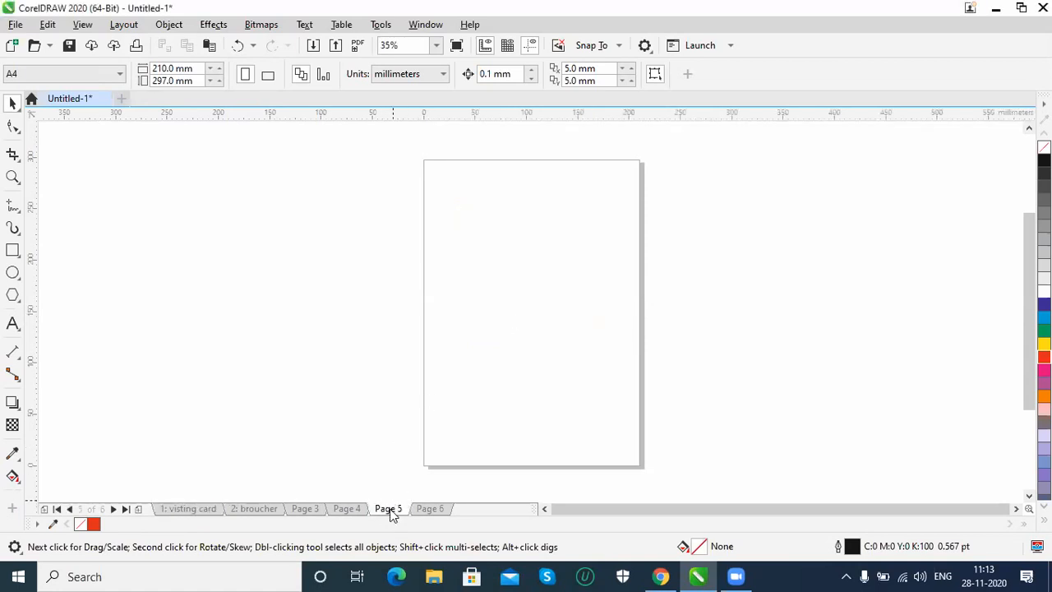
Step: Insert page numbers on all pages of the document
{"action": "left_click", "coordinate": [125, 24]}
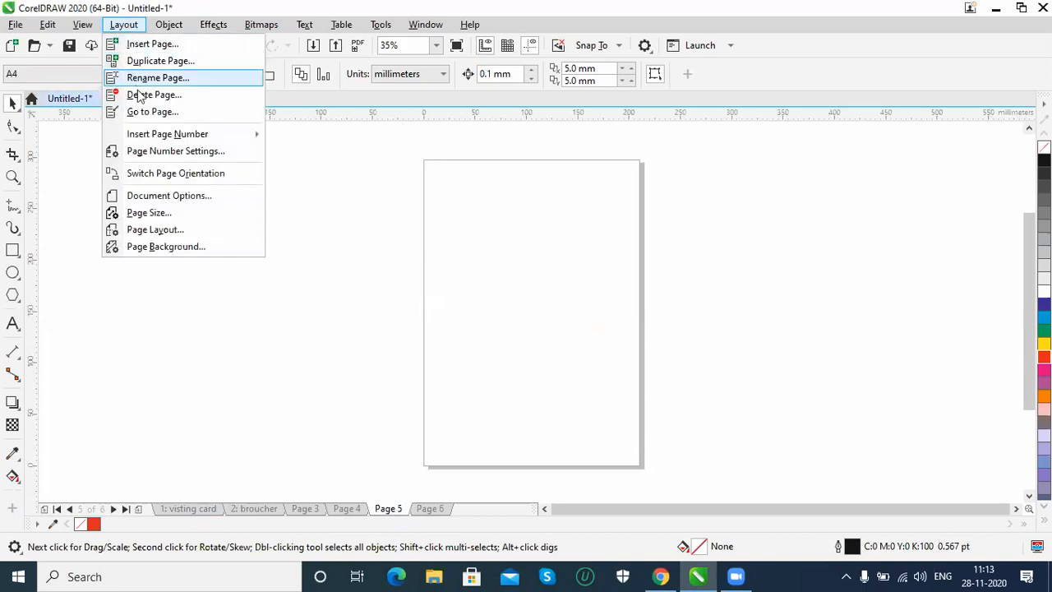
{"action": "mouse_move", "coordinate": [146, 142]}
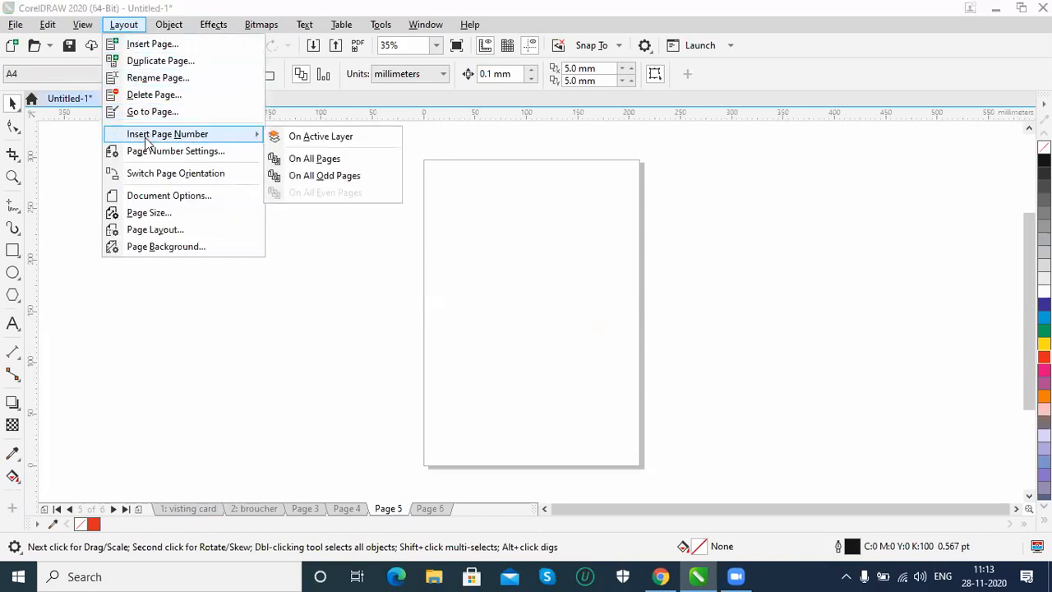
{"action": "left_click", "coordinate": [363, 164]}
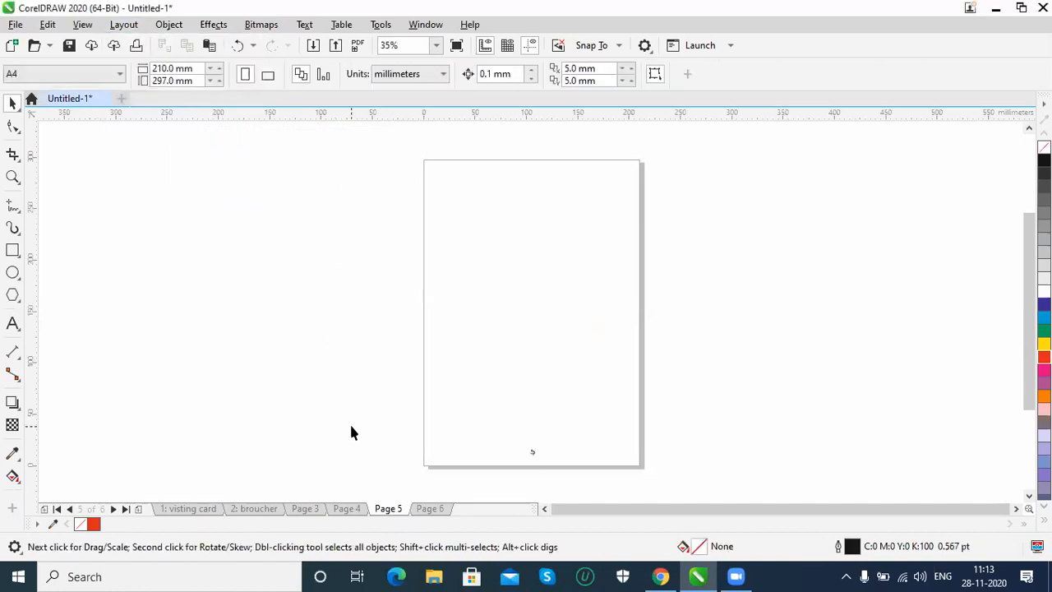
Step: Check the inserted page numbers on Page 4, Page 3, broucher and visting card, ending on Page 3
{"action": "left_click", "coordinate": [345, 511]}
{"action": "left_click", "coordinate": [305, 507]}
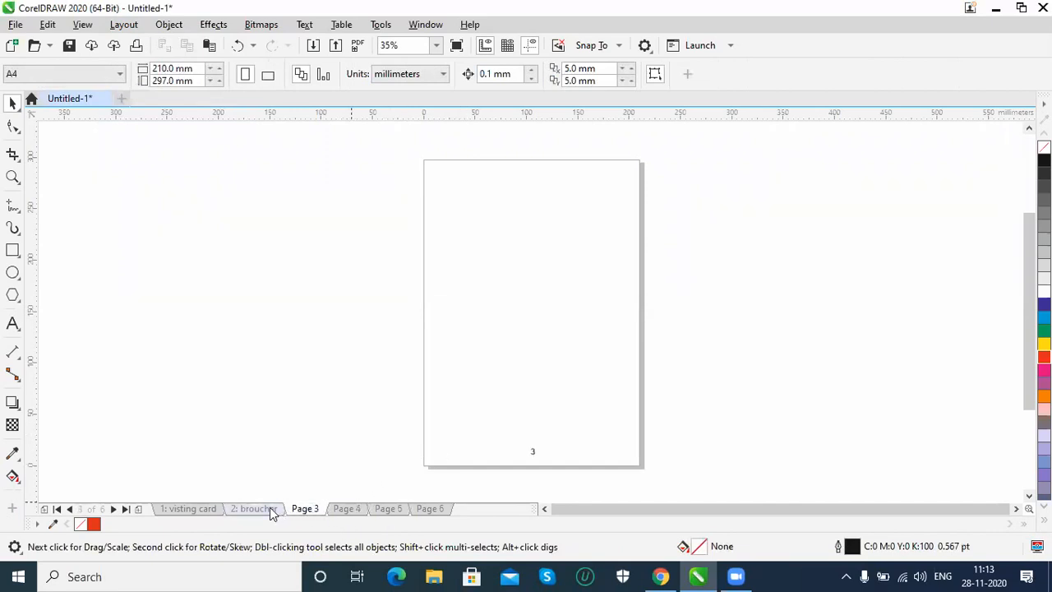
{"action": "left_click", "coordinate": [271, 510]}
{"action": "left_click", "coordinate": [205, 509]}
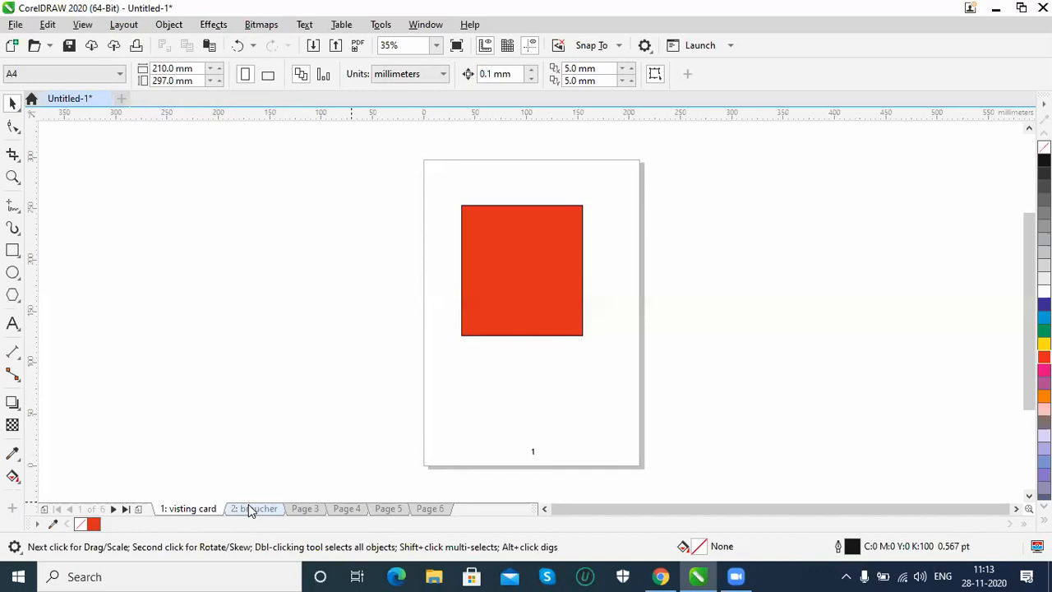
{"action": "left_click", "coordinate": [251, 509]}
{"action": "left_click", "coordinate": [317, 510]}
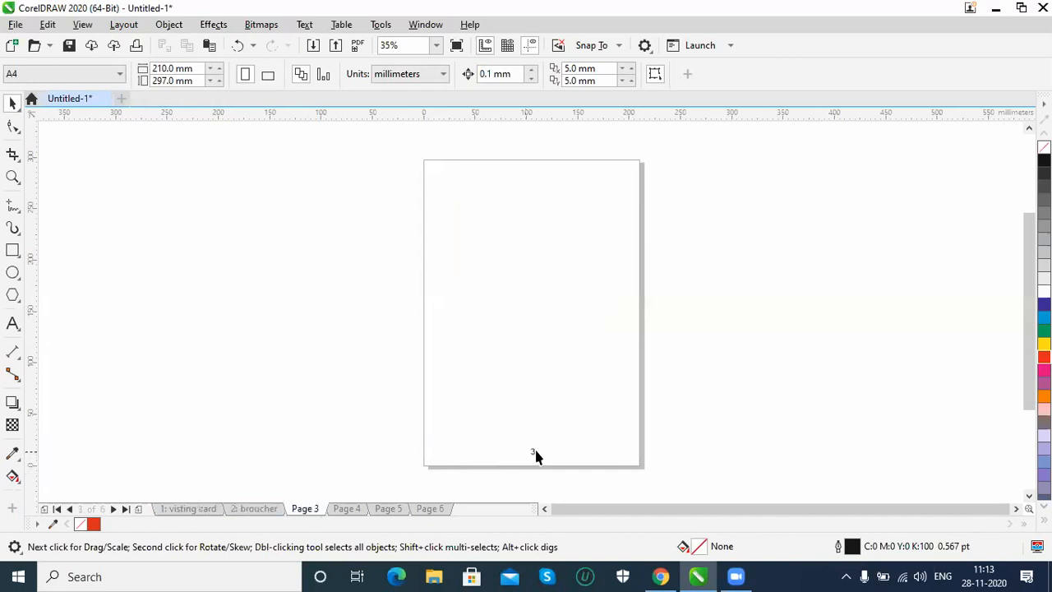
Step: Select the page number at the foot of Page 3 and check the numbers on Page 4, Page 5 and Page 6
{"action": "left_click", "coordinate": [531, 455]}
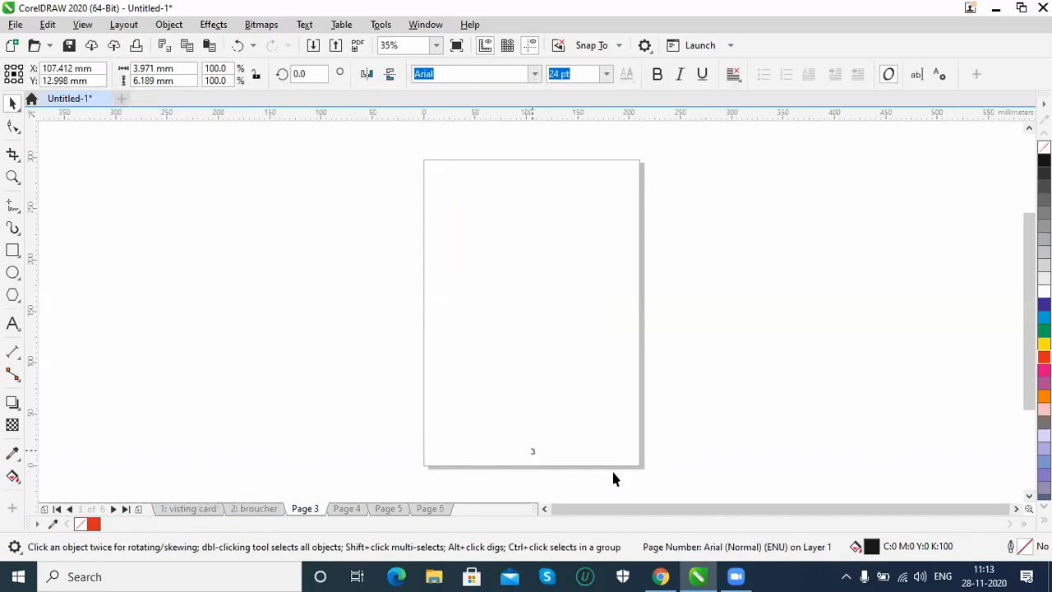
{"action": "key", "text": "F8"}
{"action": "left_click", "coordinate": [704, 455]}
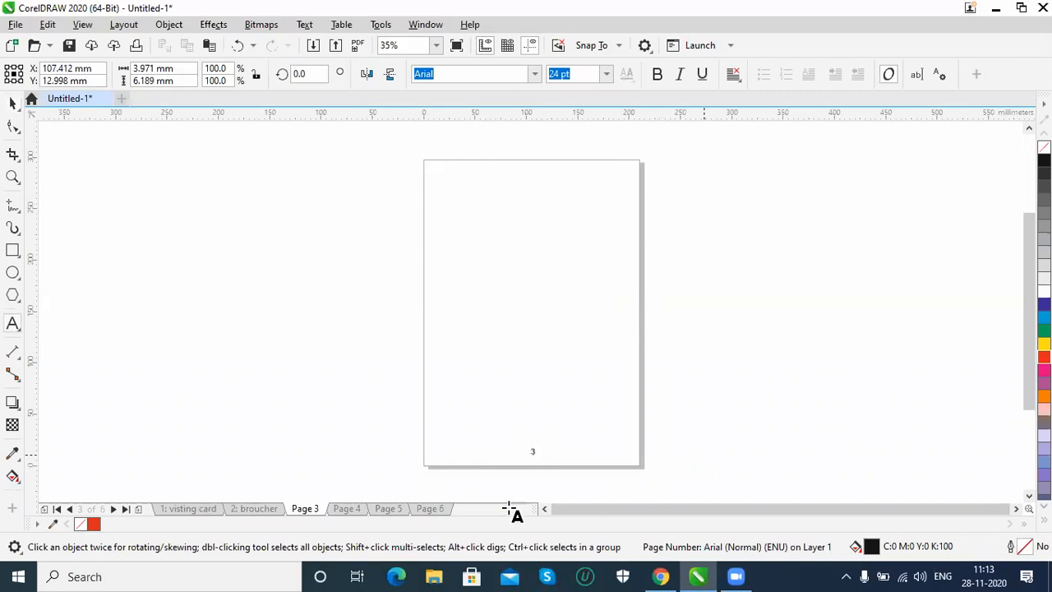
{"action": "left_click", "coordinate": [13, 104]}
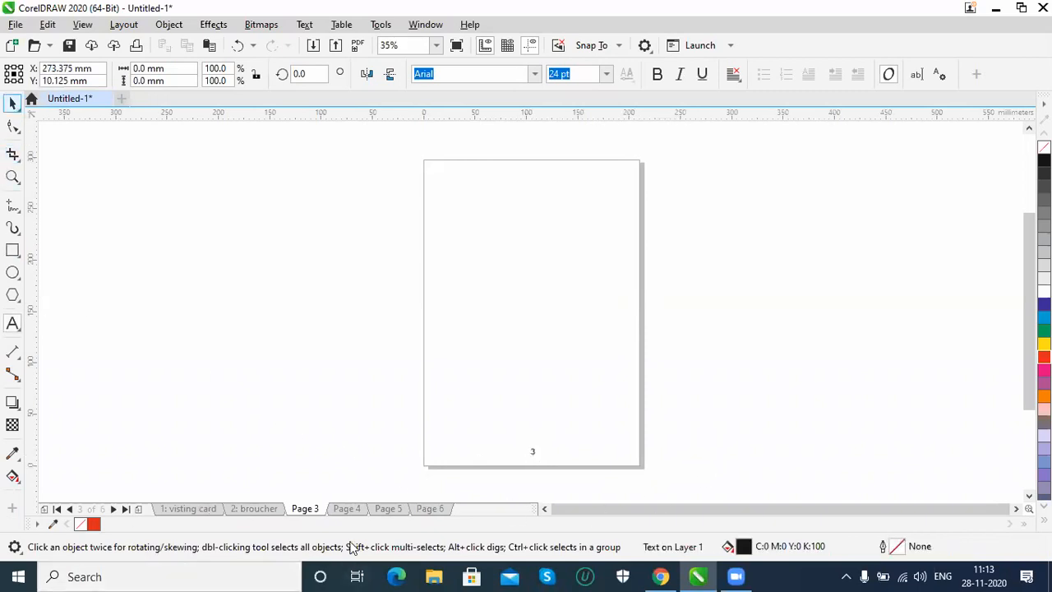
{"action": "left_click", "coordinate": [354, 509]}
{"action": "left_click", "coordinate": [396, 507]}
{"action": "left_click", "coordinate": [430, 508]}
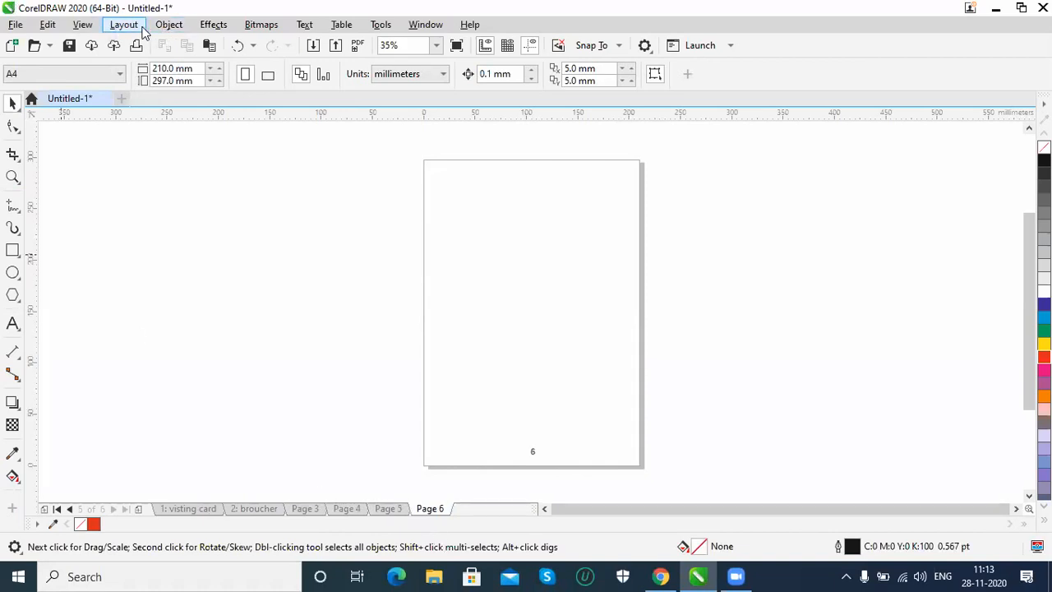
Step: Review the available numbering styles in the page number settings without changing them, and check the page number at the foot of Page 6
{"action": "left_click", "coordinate": [141, 27]}
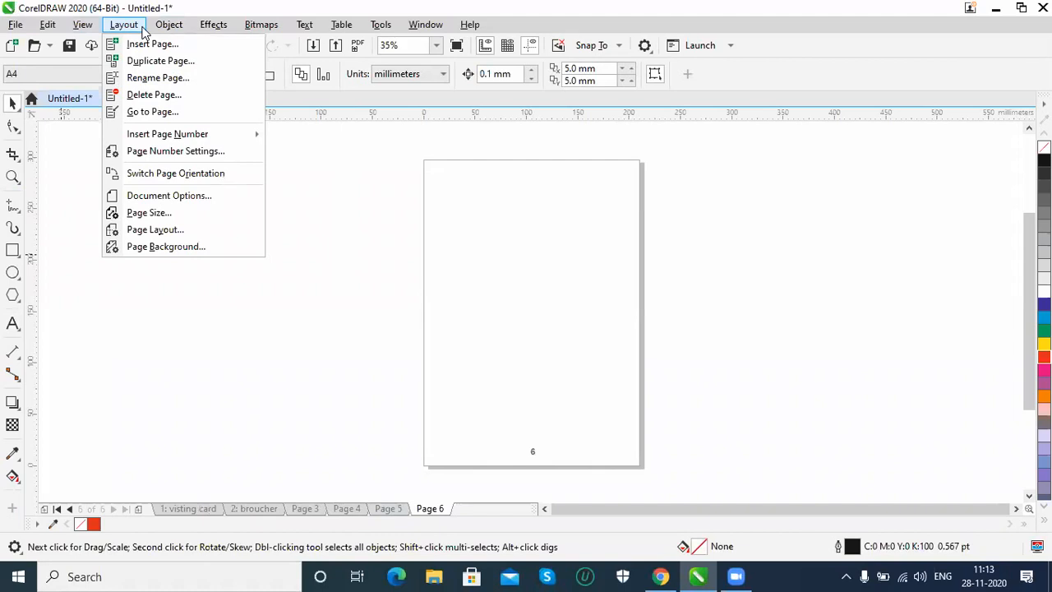
{"action": "mouse_move", "coordinate": [230, 140]}
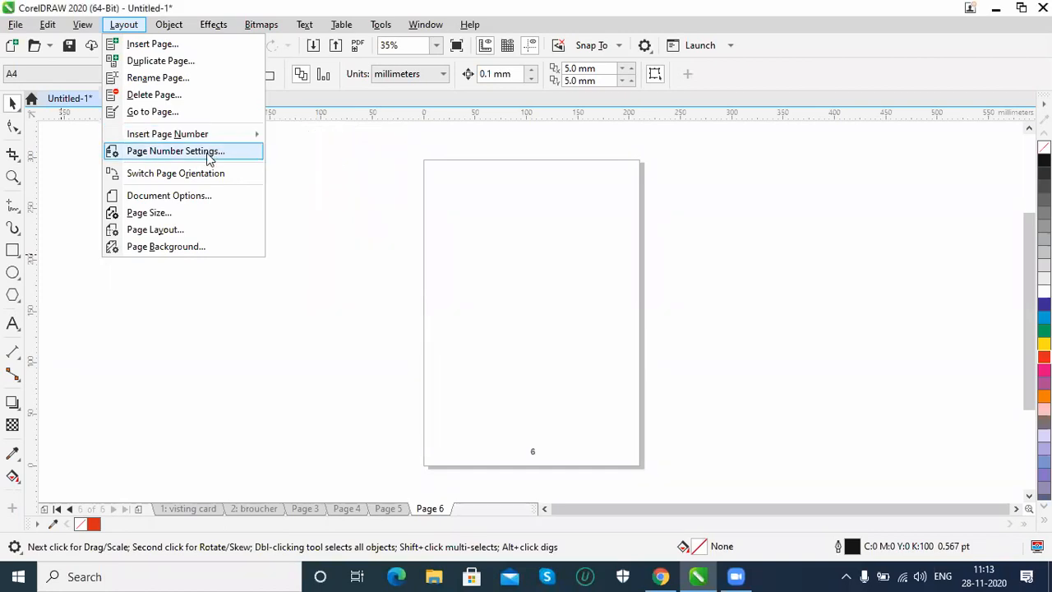
{"action": "left_click", "coordinate": [175, 151]}
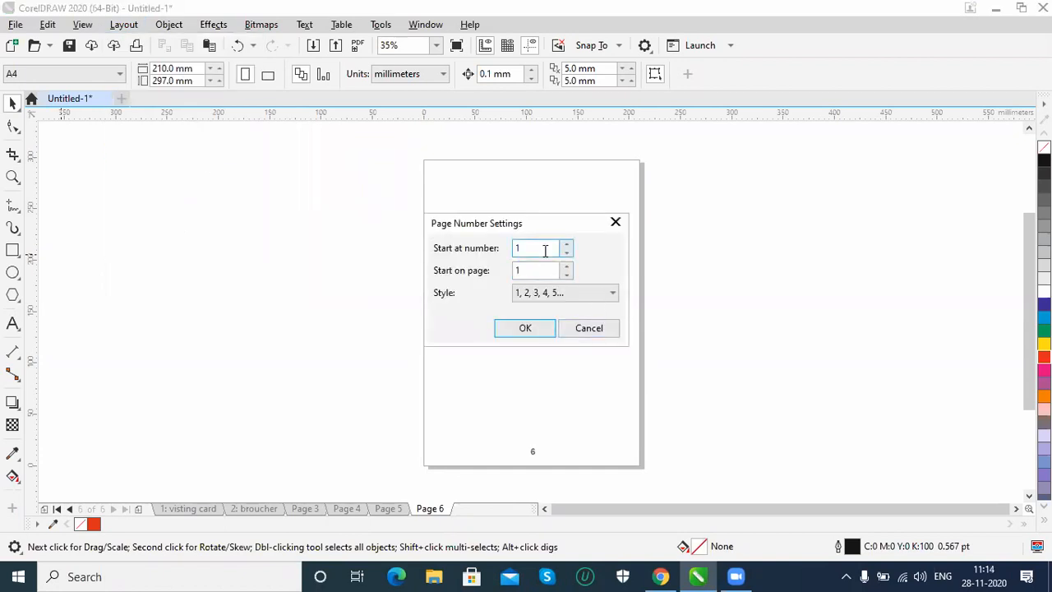
{"action": "left_click", "coordinate": [545, 295]}
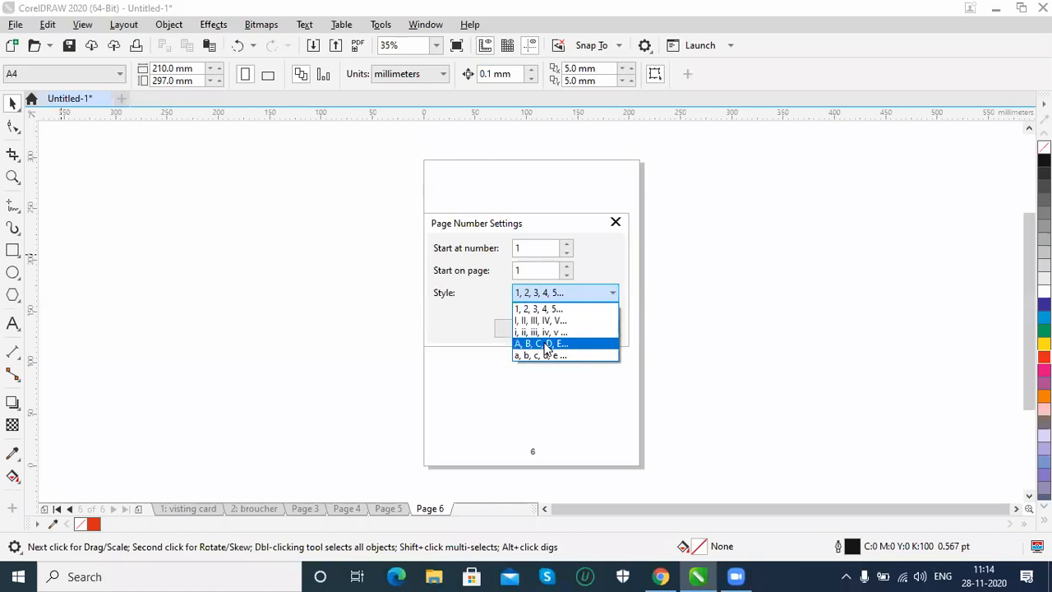
{"action": "left_click", "coordinate": [464, 319]}
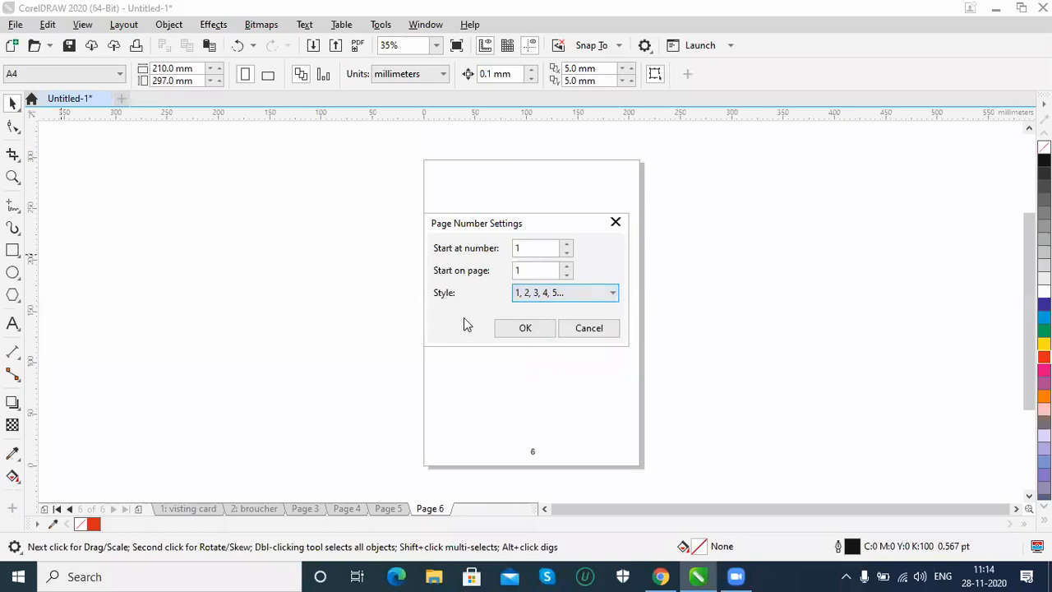
{"action": "left_click", "coordinate": [586, 327]}
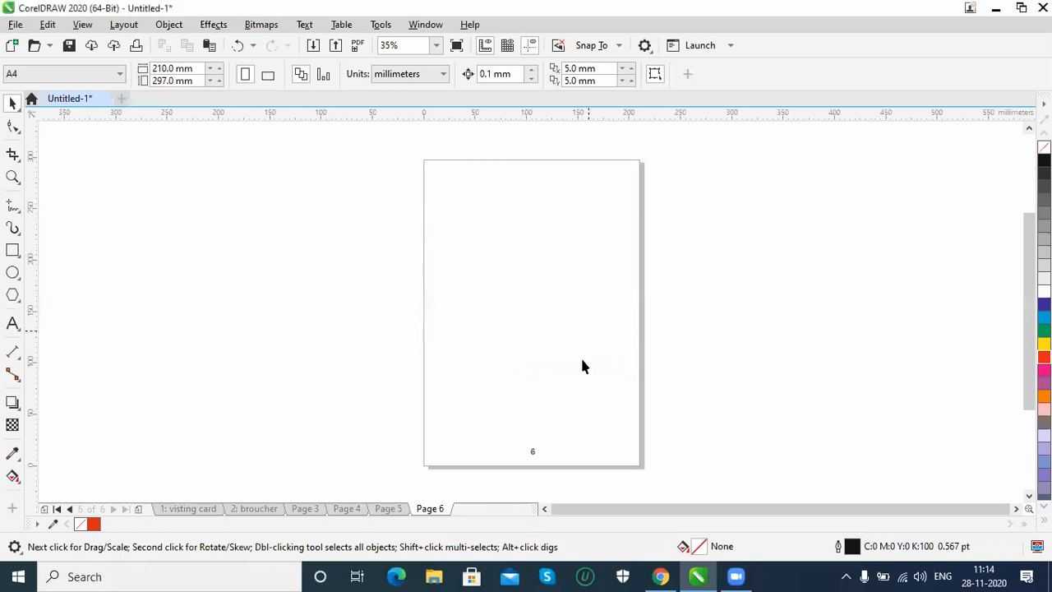
{"action": "left_click", "coordinate": [532, 452]}
{"action": "left_click", "coordinate": [461, 401]}
Step: Switch the page orientation, toggling between portrait and landscape and ending on landscape
{"action": "left_click", "coordinate": [124, 25]}
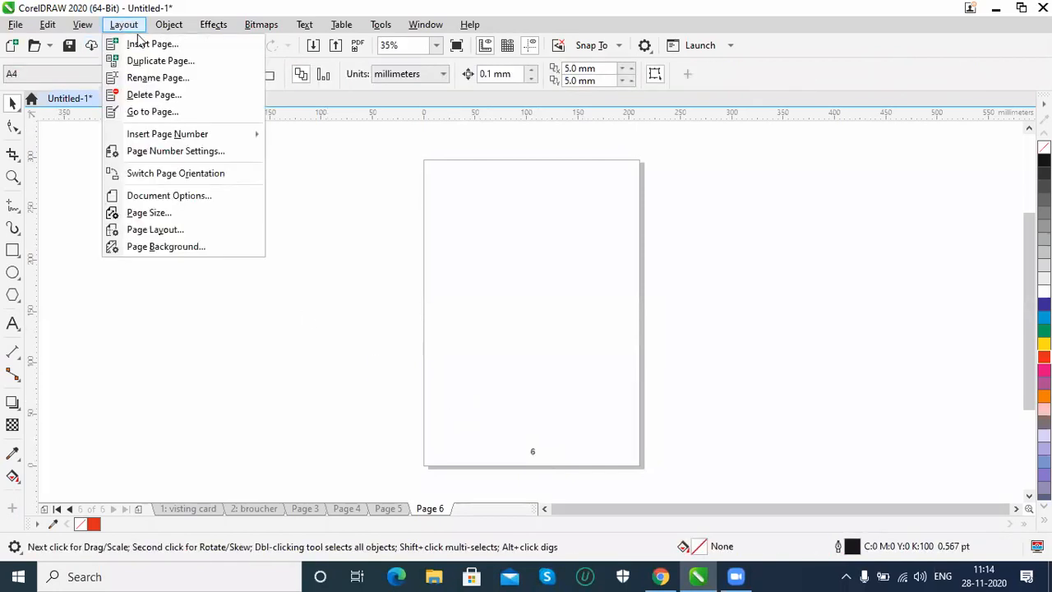
{"action": "left_click", "coordinate": [170, 177]}
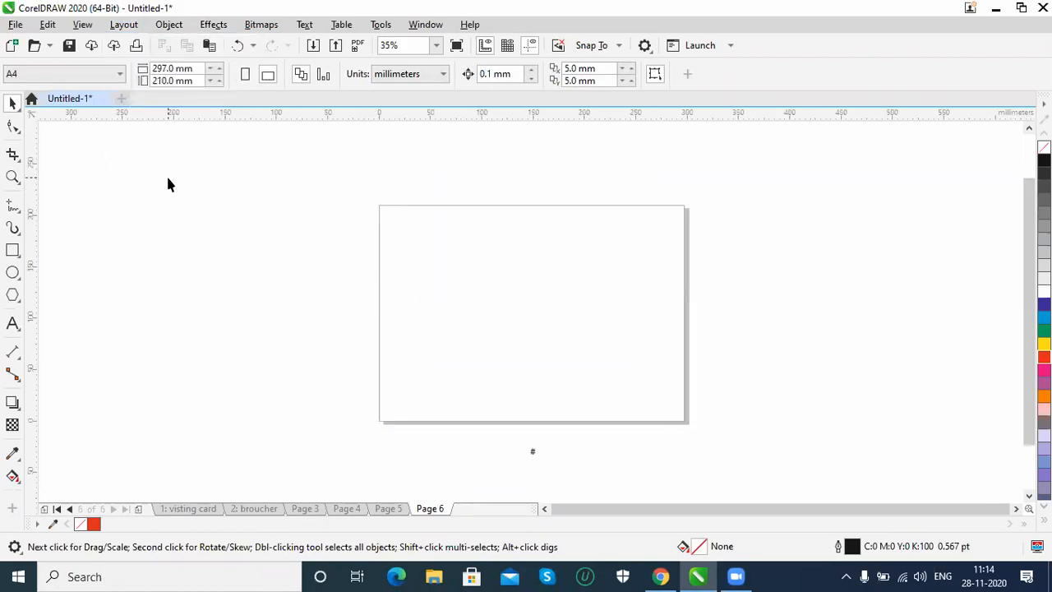
{"action": "left_click", "coordinate": [248, 76]}
{"action": "left_click", "coordinate": [266, 76]}
{"action": "left_click", "coordinate": [247, 76]}
{"action": "left_click", "coordinate": [267, 76]}
Step: Examine the General, Page Size, Layout and Background settings in the document options and close them without changes
{"action": "left_click", "coordinate": [131, 25]}
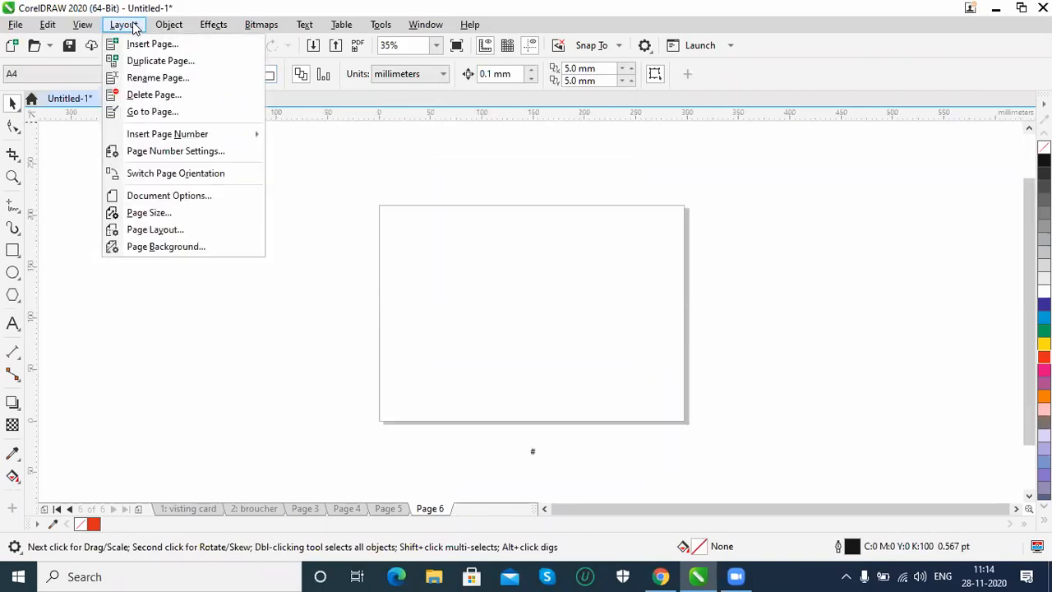
{"action": "left_click", "coordinate": [173, 198]}
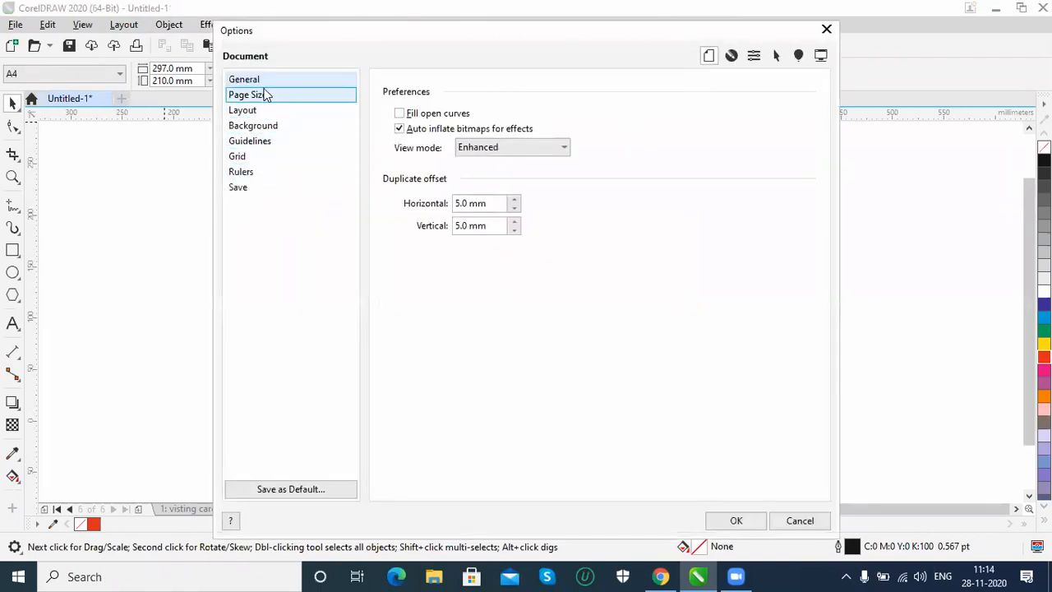
{"action": "left_click", "coordinate": [257, 99]}
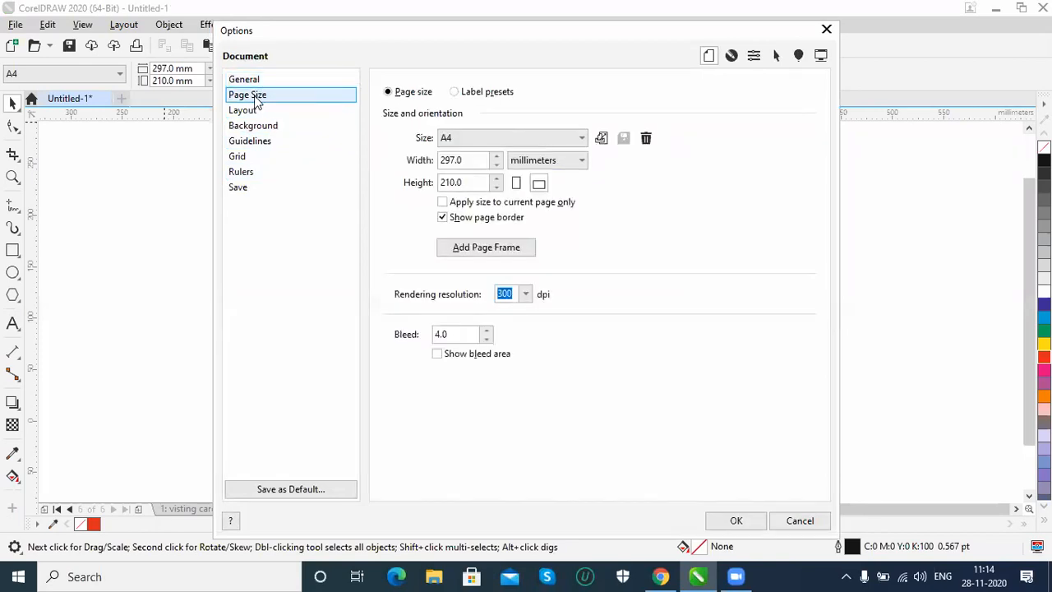
{"action": "left_click", "coordinate": [254, 110]}
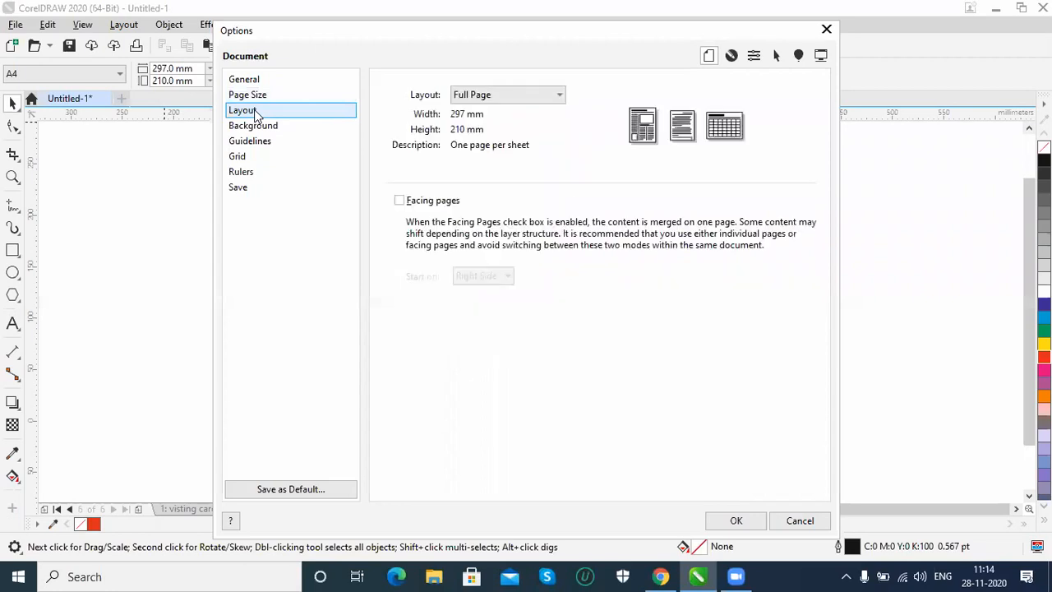
{"action": "left_click", "coordinate": [557, 95]}
{"action": "left_click", "coordinate": [598, 90]}
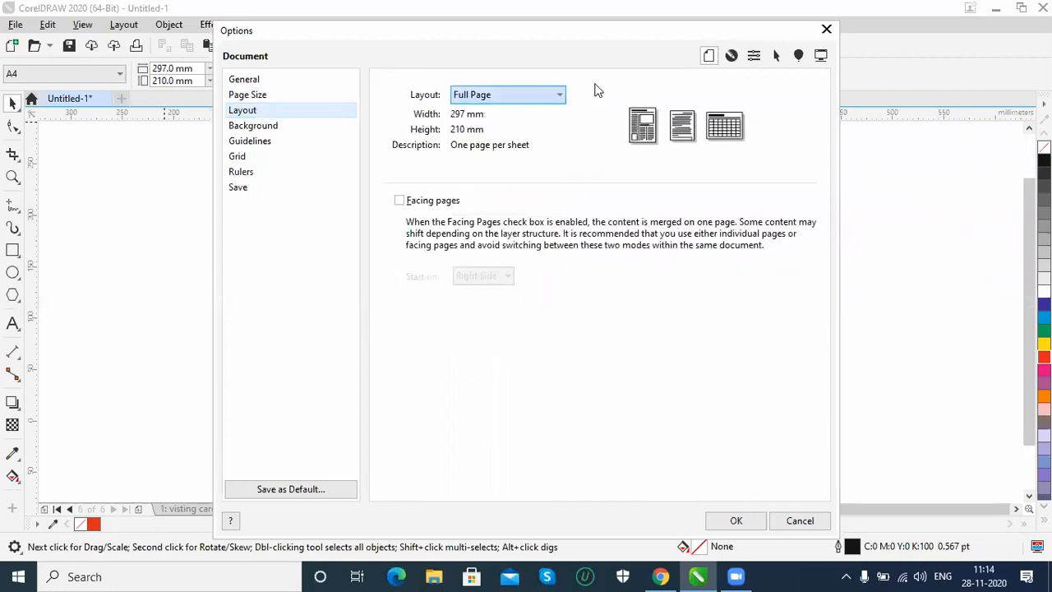
{"action": "left_click", "coordinate": [287, 130]}
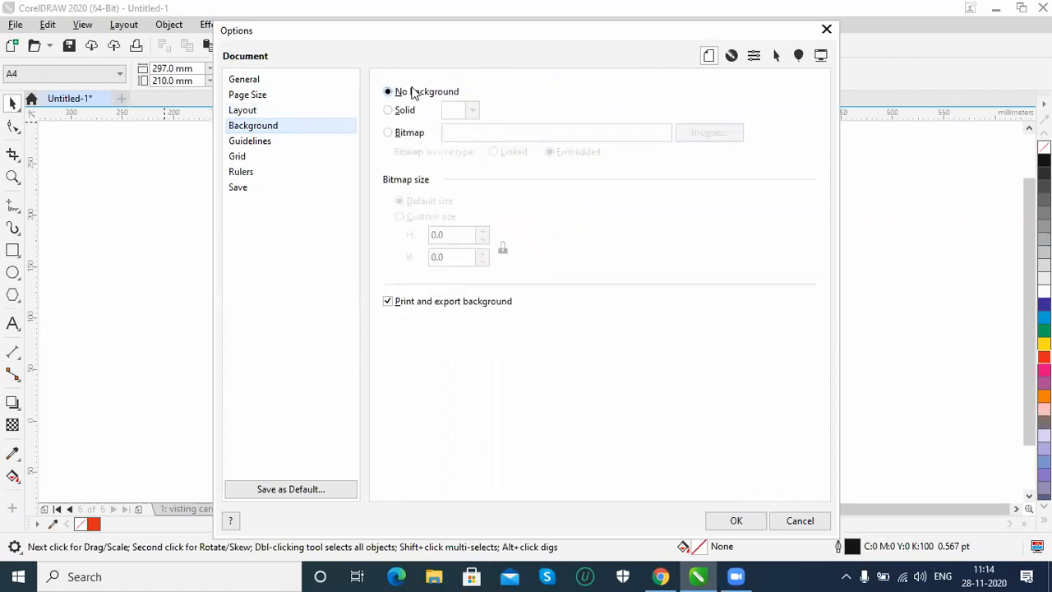
{"action": "left_click_drag", "start_coordinate": [371, 36], "coordinate": [385, 46]}
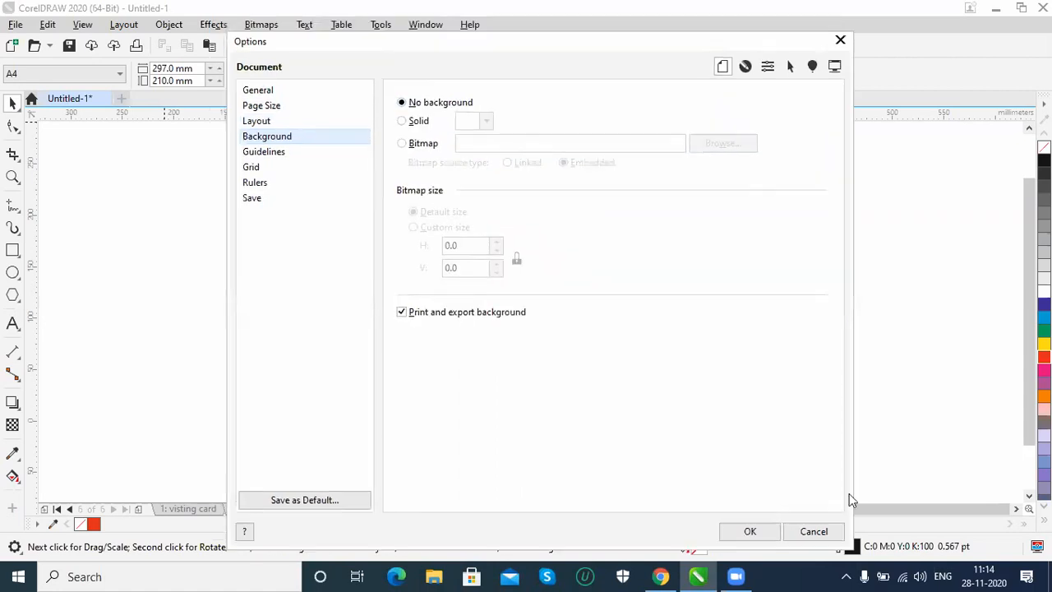
{"action": "left_click", "coordinate": [804, 531]}
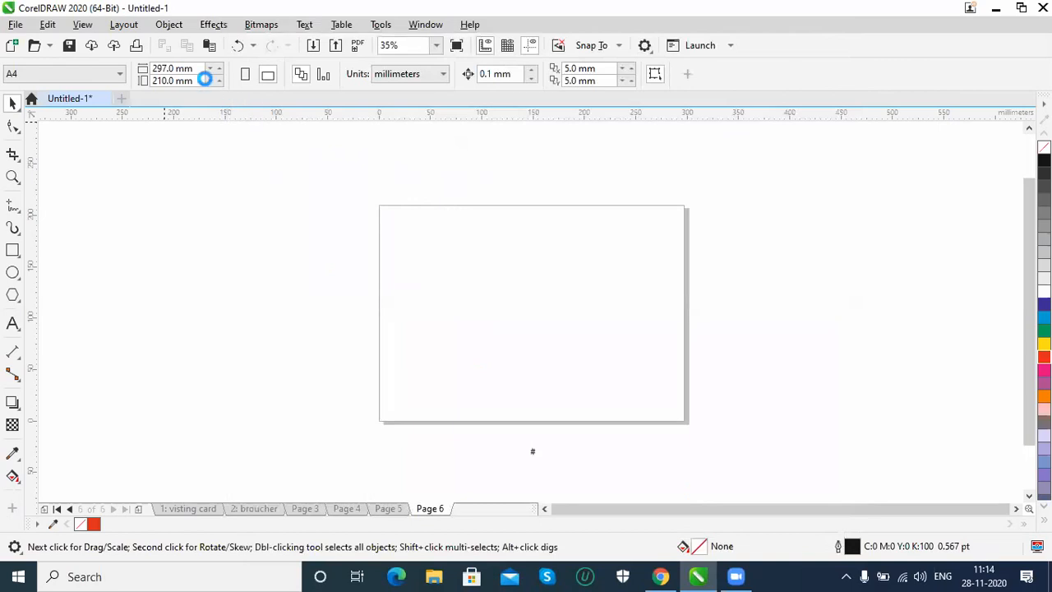
Step: Browse the preset page sizes in the page size options and choose Business Card
{"action": "left_click", "coordinate": [125, 26]}
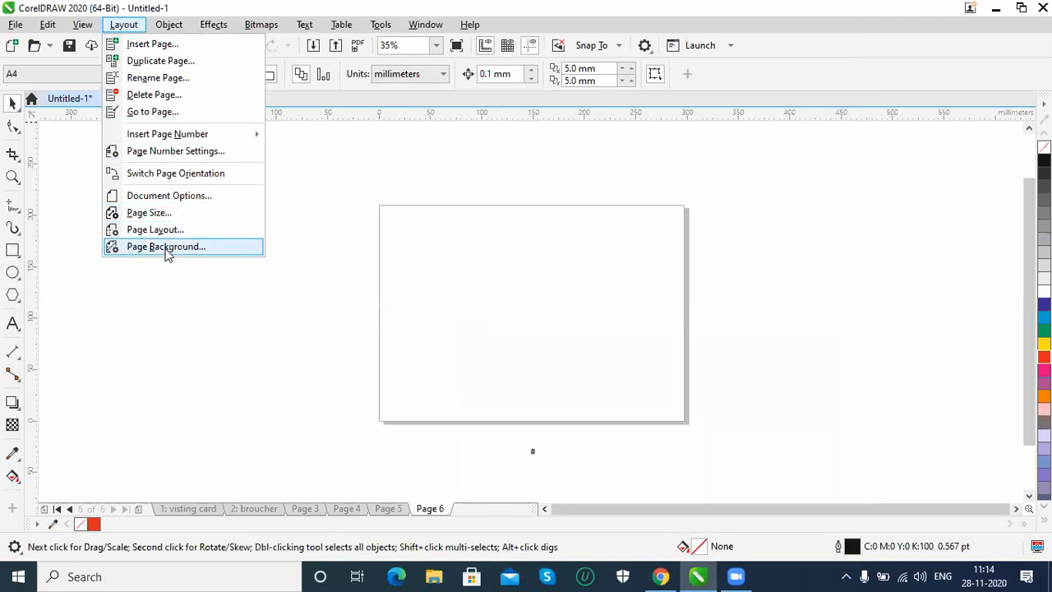
{"action": "left_click", "coordinate": [167, 217]}
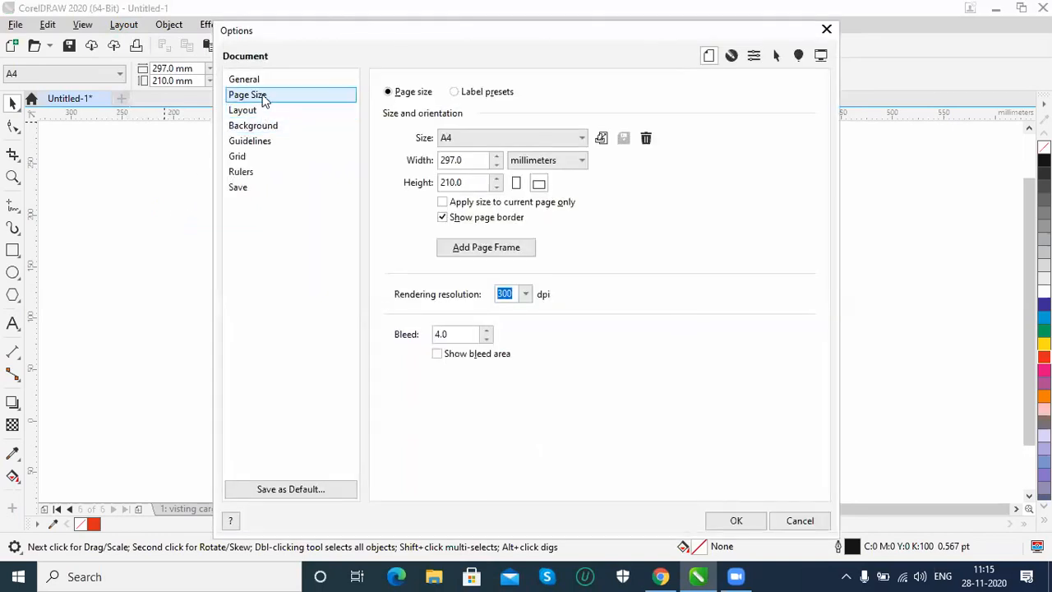
{"action": "left_click_drag", "start_coordinate": [252, 34], "coordinate": [272, 35]}
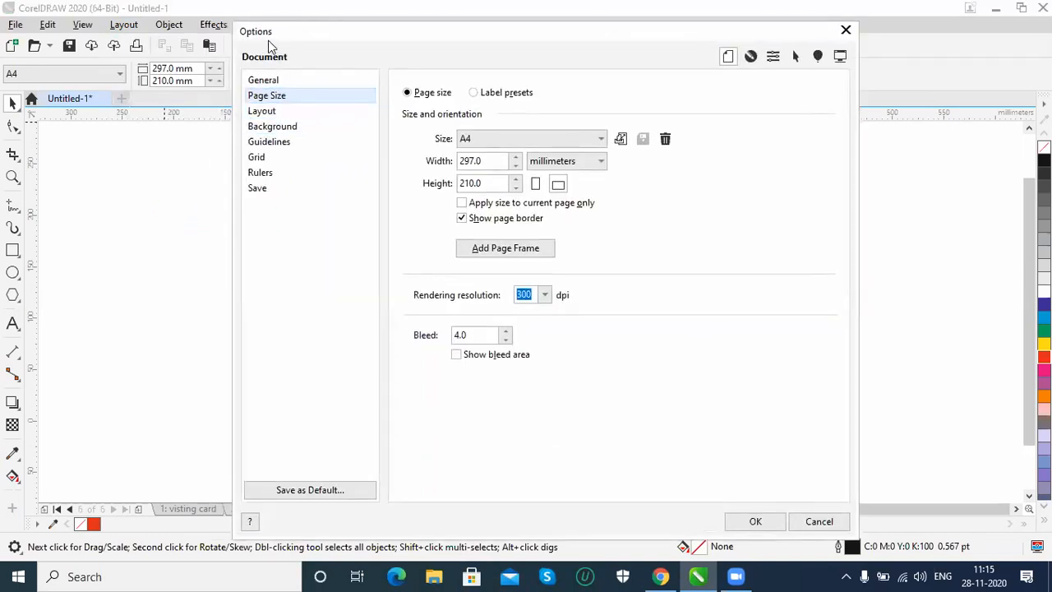
{"action": "left_click", "coordinate": [553, 140]}
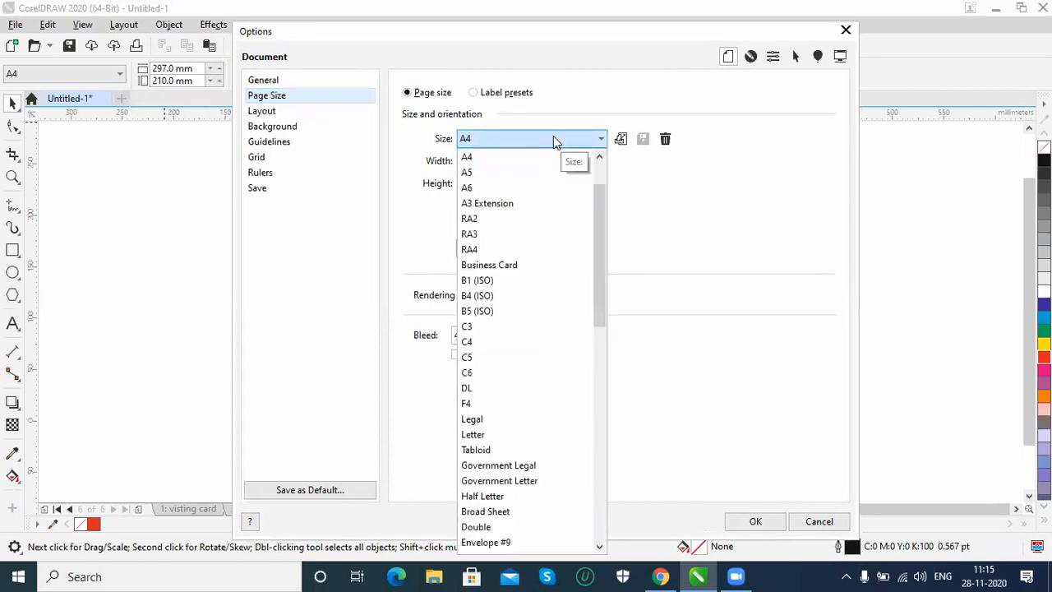
{"action": "scroll", "coordinate": [535, 366], "scroll_direction": "down", "scroll_amount": 5}
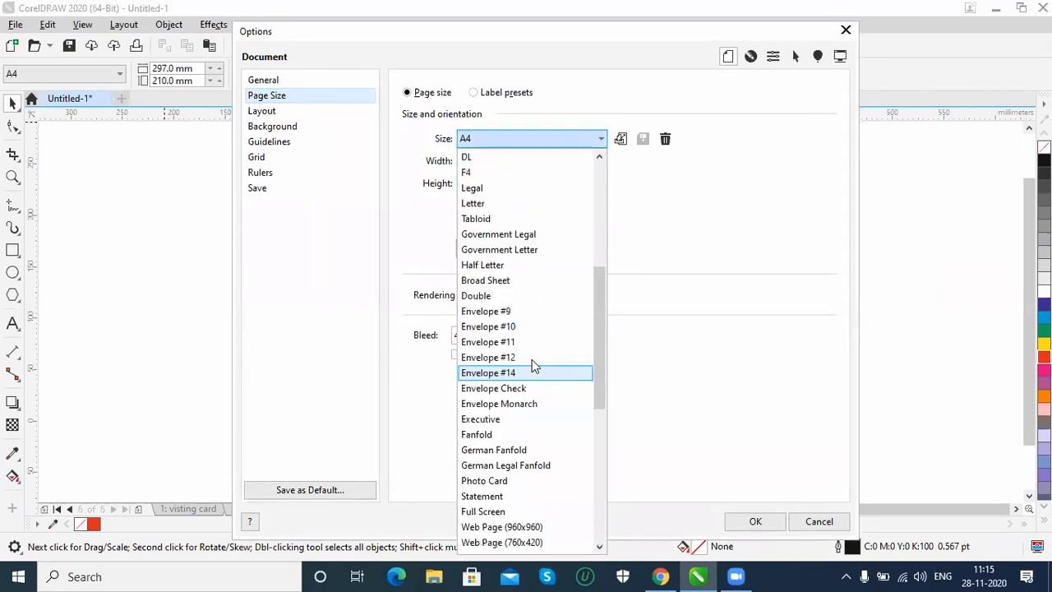
{"action": "scroll", "coordinate": [532, 361], "scroll_direction": "down", "scroll_amount": 8}
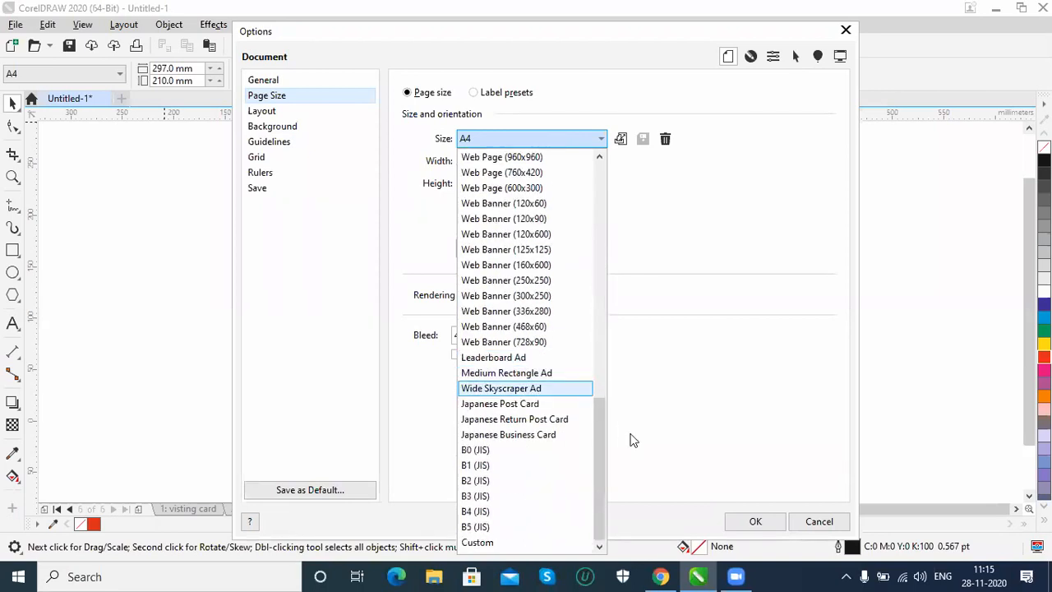
{"action": "left_click_drag", "start_coordinate": [597, 452], "coordinate": [582, 227]}
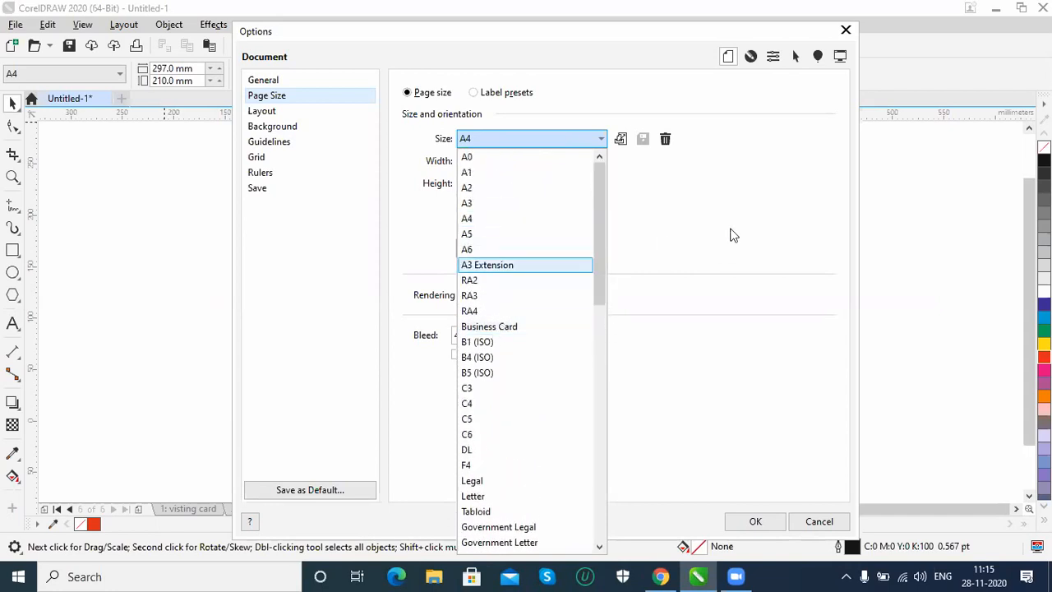
{"action": "left_click", "coordinate": [519, 327]}
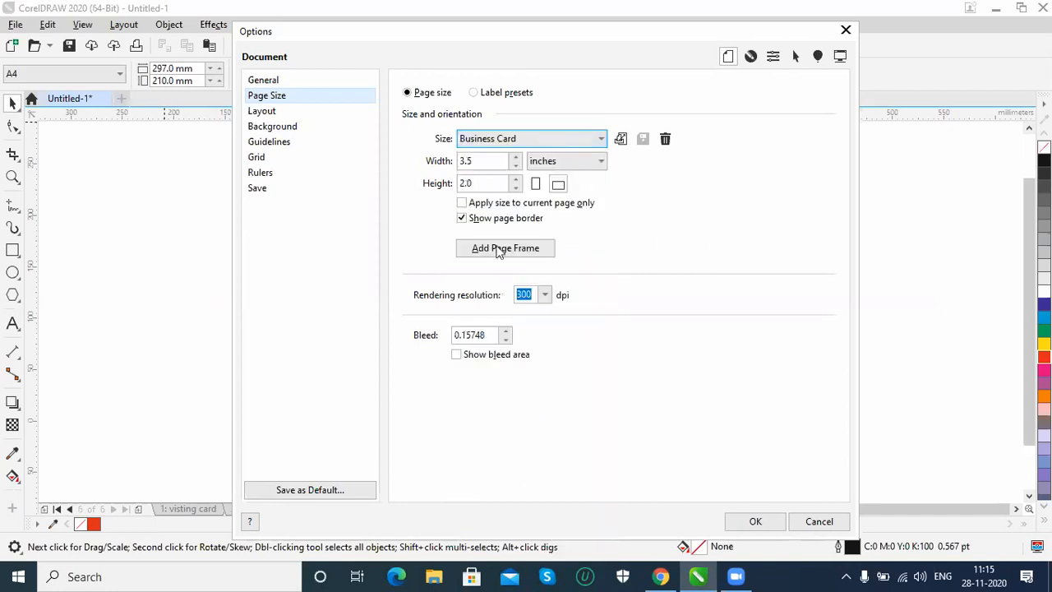
Step: Choose the A4 preset as the page size and close the options without applying
{"action": "left_click", "coordinate": [546, 142]}
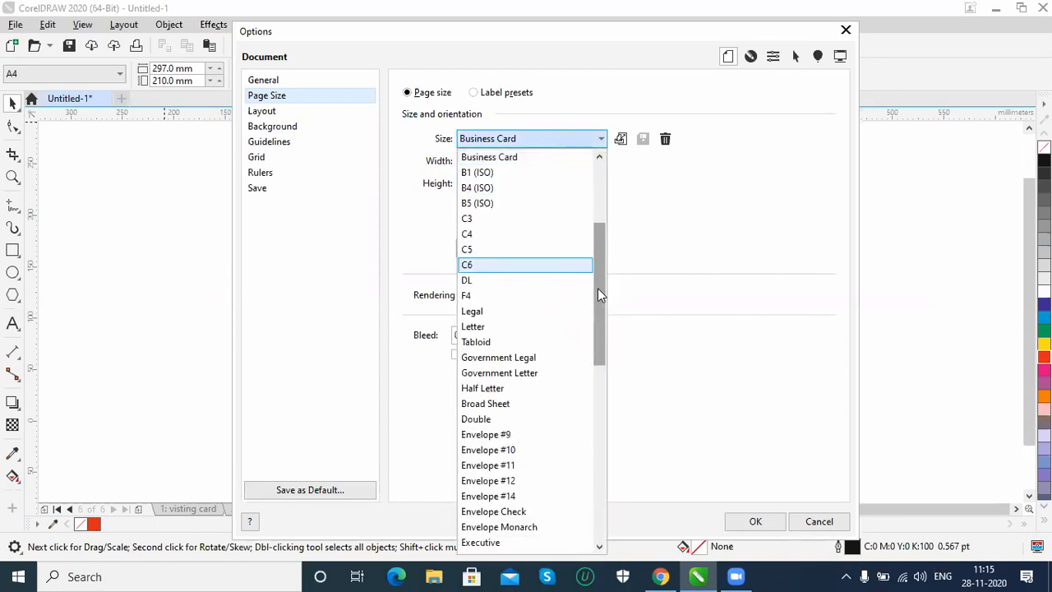
{"action": "left_click_drag", "start_coordinate": [596, 330], "coordinate": [592, 217]}
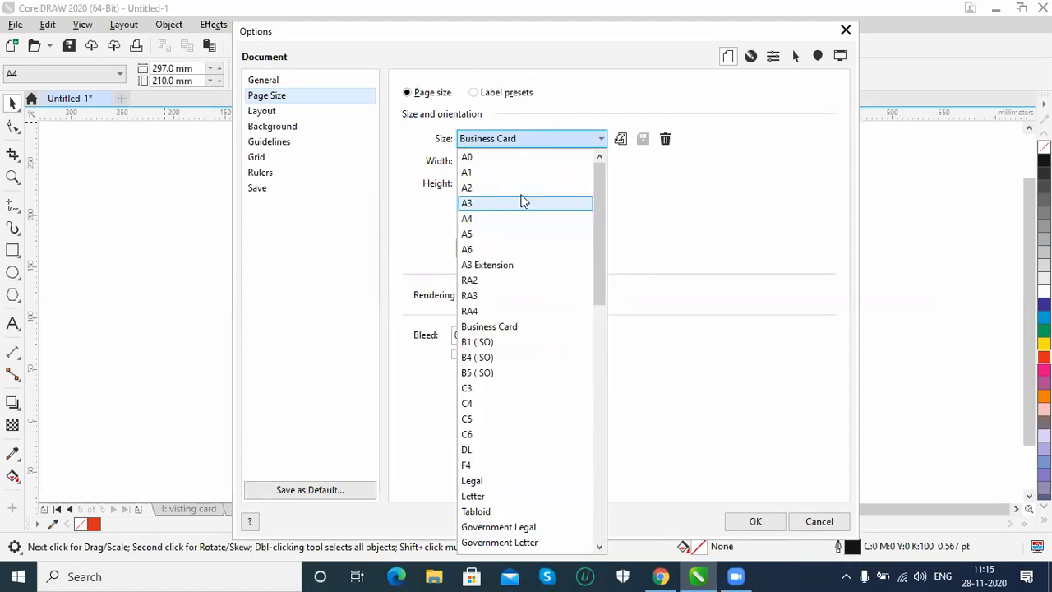
{"action": "left_click", "coordinate": [504, 218]}
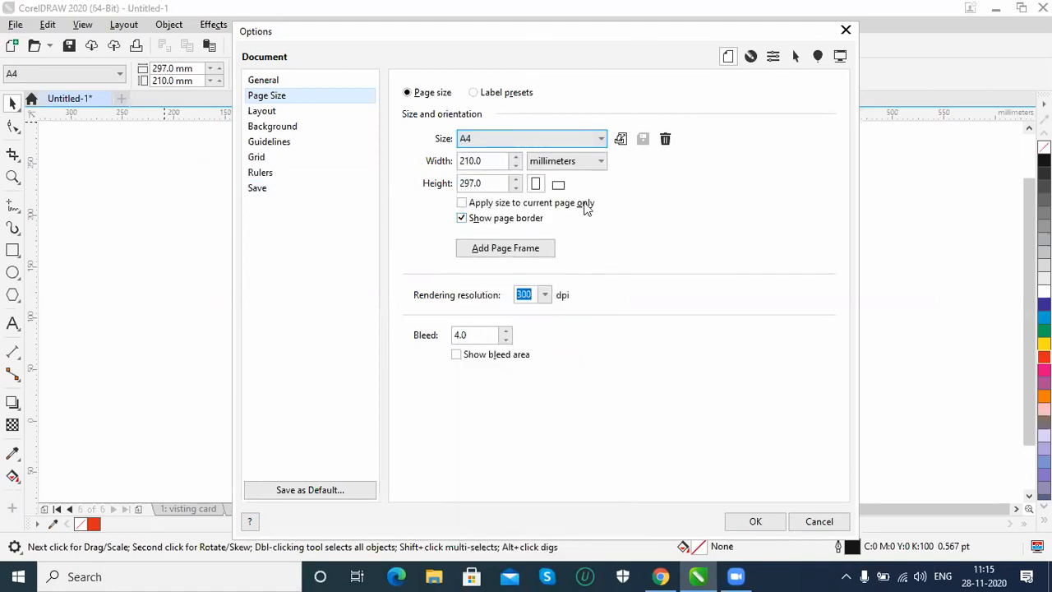
{"action": "left_click", "coordinate": [807, 522]}
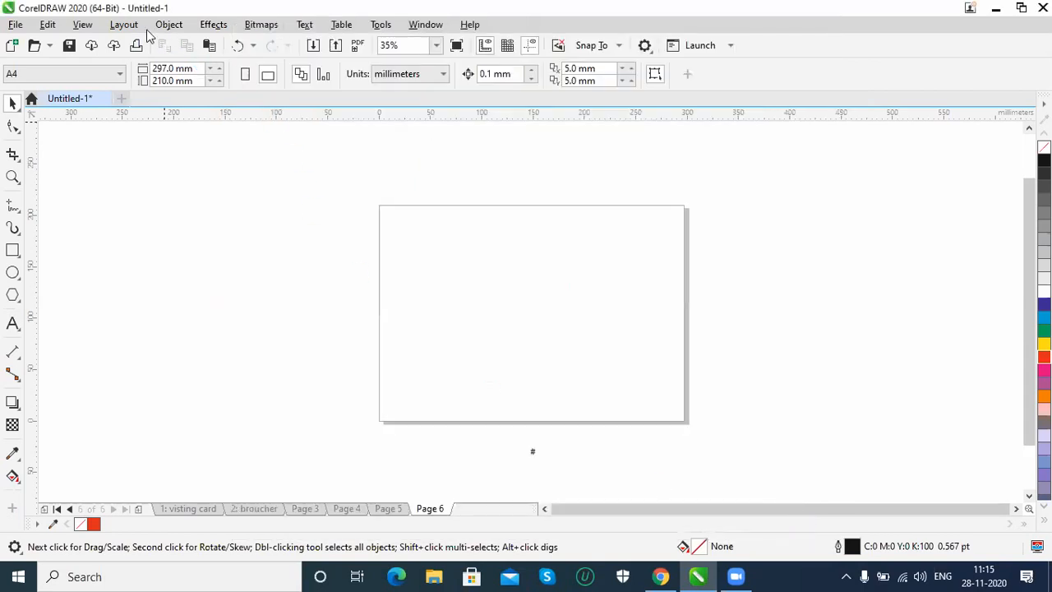
Step: Try the Facing pages option in the page layout settings, clear it again and cancel the dialog
{"action": "left_click", "coordinate": [125, 24]}
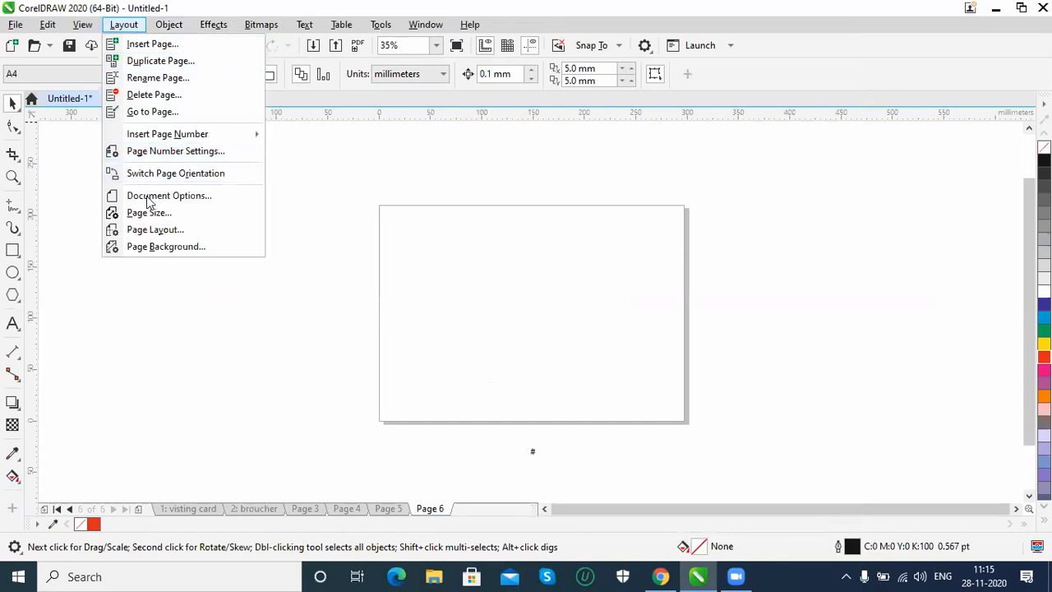
{"action": "left_click", "coordinate": [150, 231]}
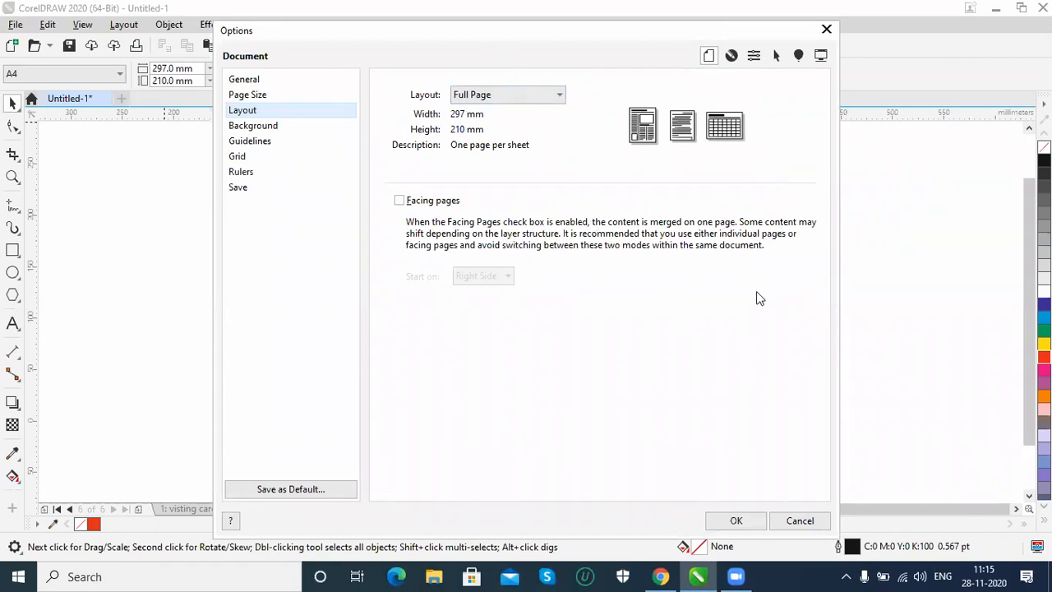
{"action": "left_click", "coordinate": [451, 208]}
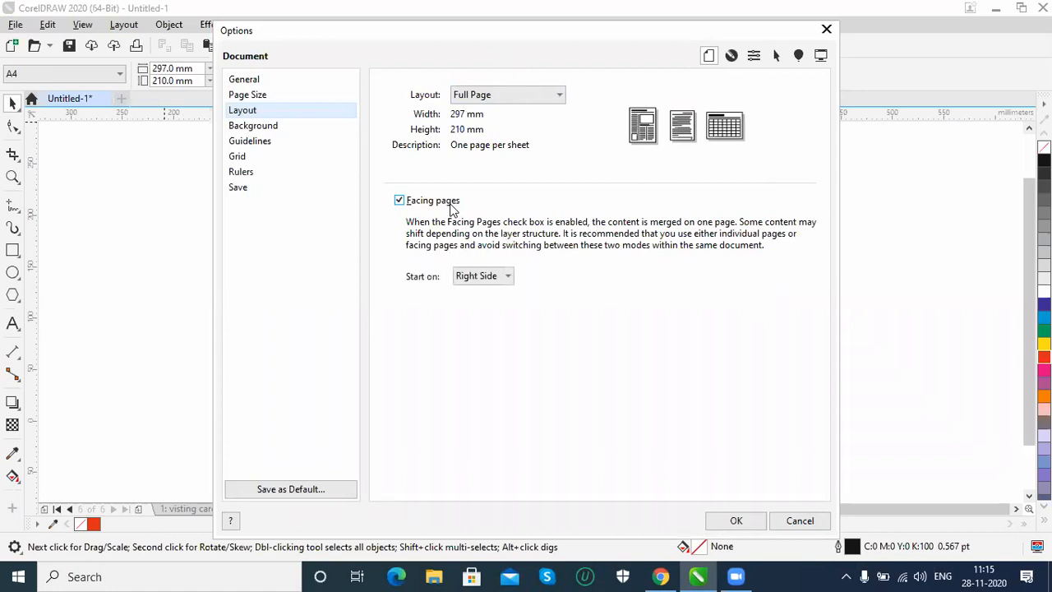
{"action": "left_click", "coordinate": [399, 202]}
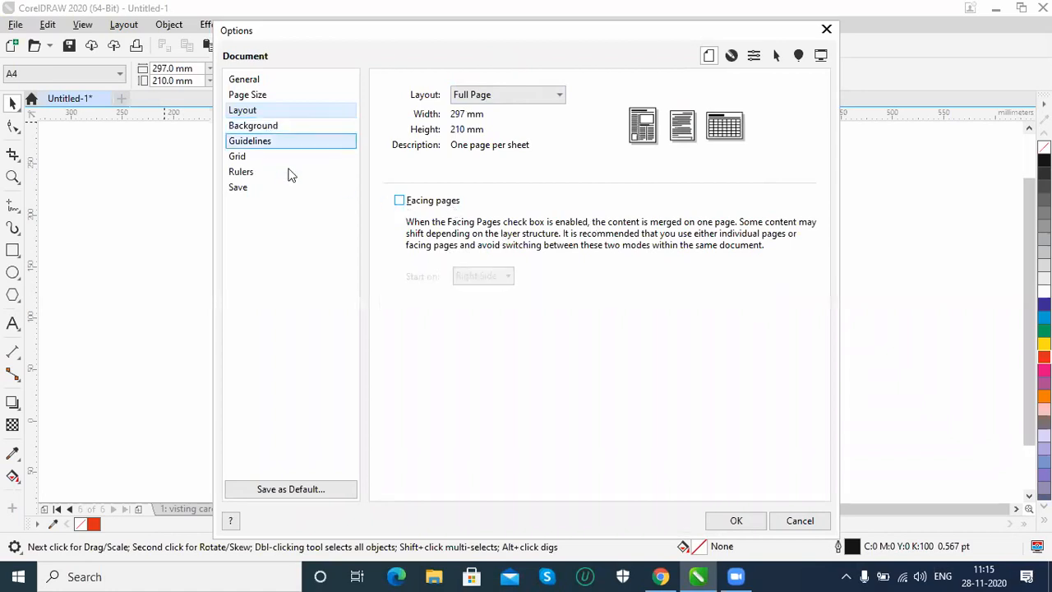
{"action": "left_click", "coordinate": [799, 521]}
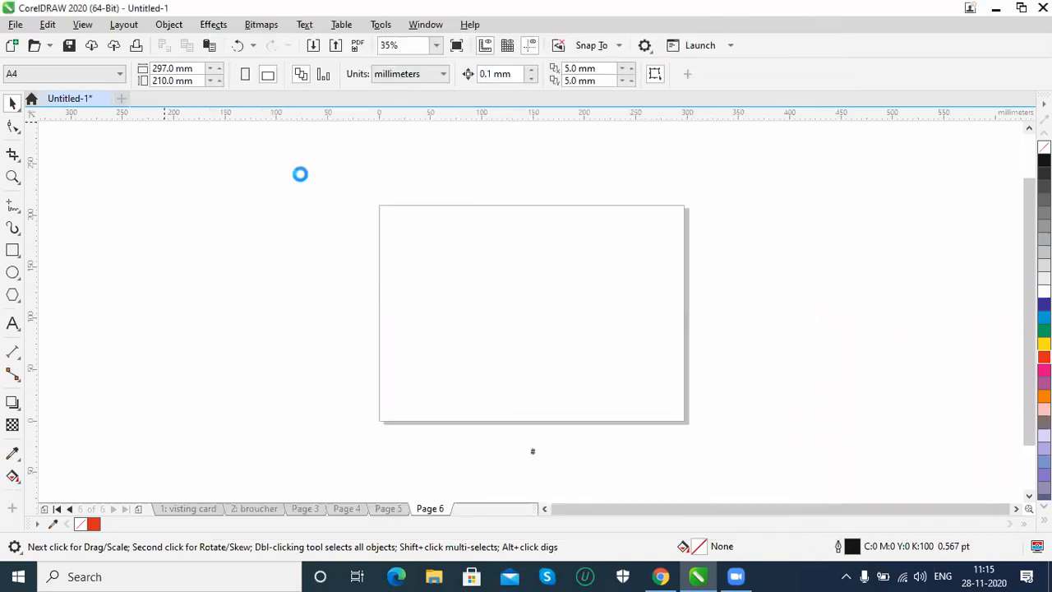
Step: Choose a solid fill in the page background settings and try the colours #D43939 and #9B5067 for it
{"action": "left_click", "coordinate": [125, 26]}
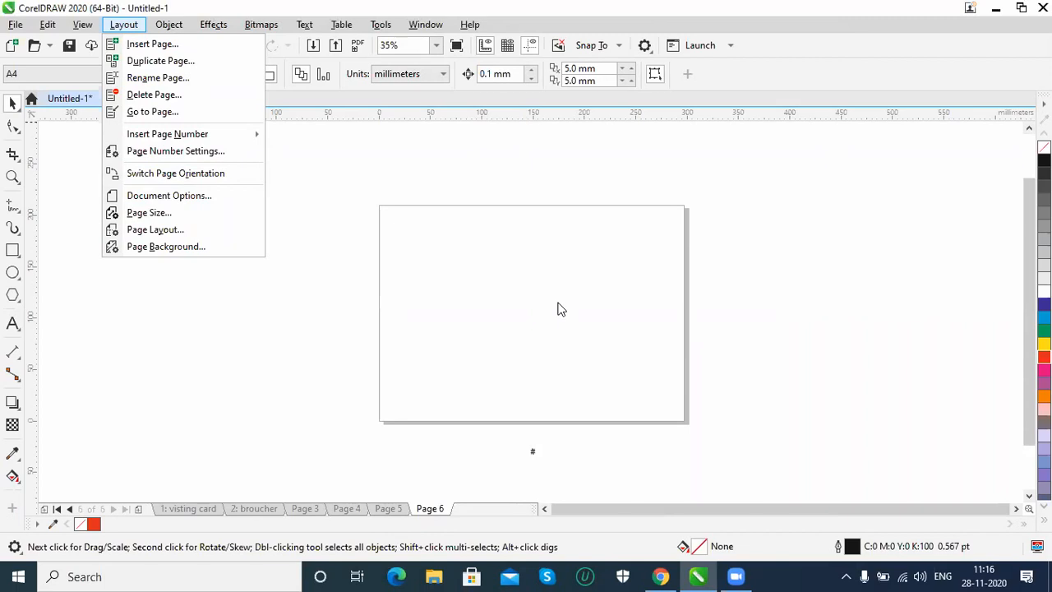
{"action": "left_click", "coordinate": [195, 247]}
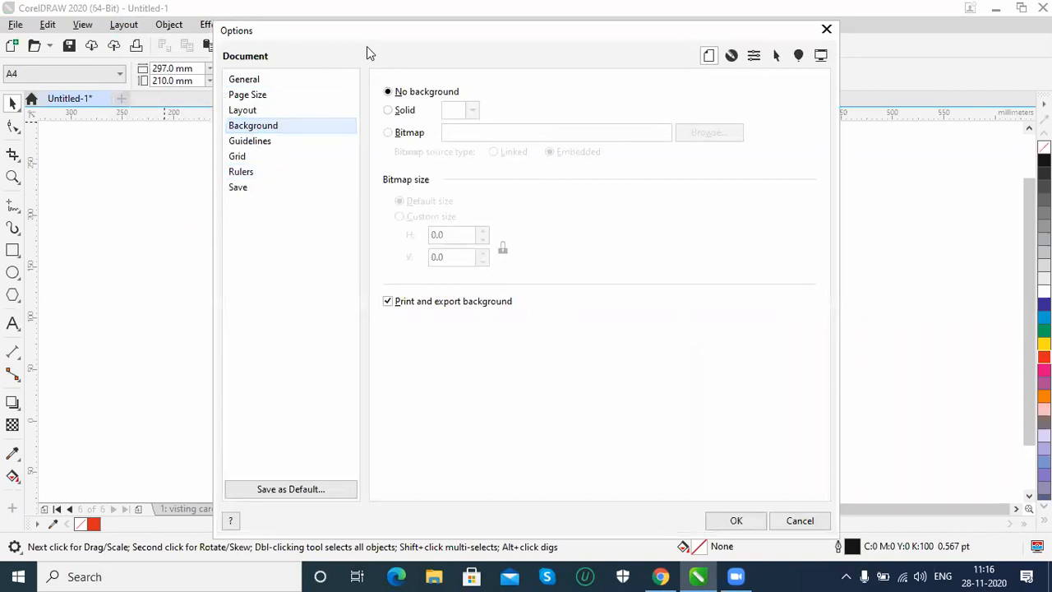
{"action": "left_click_drag", "start_coordinate": [367, 46], "coordinate": [668, 171]}
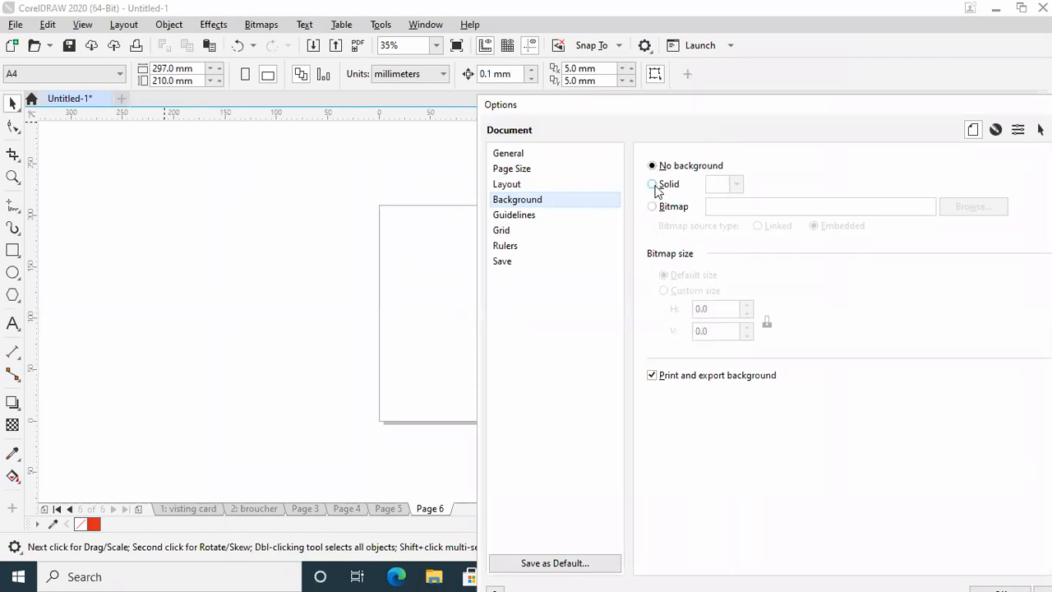
{"action": "left_click", "coordinate": [654, 186]}
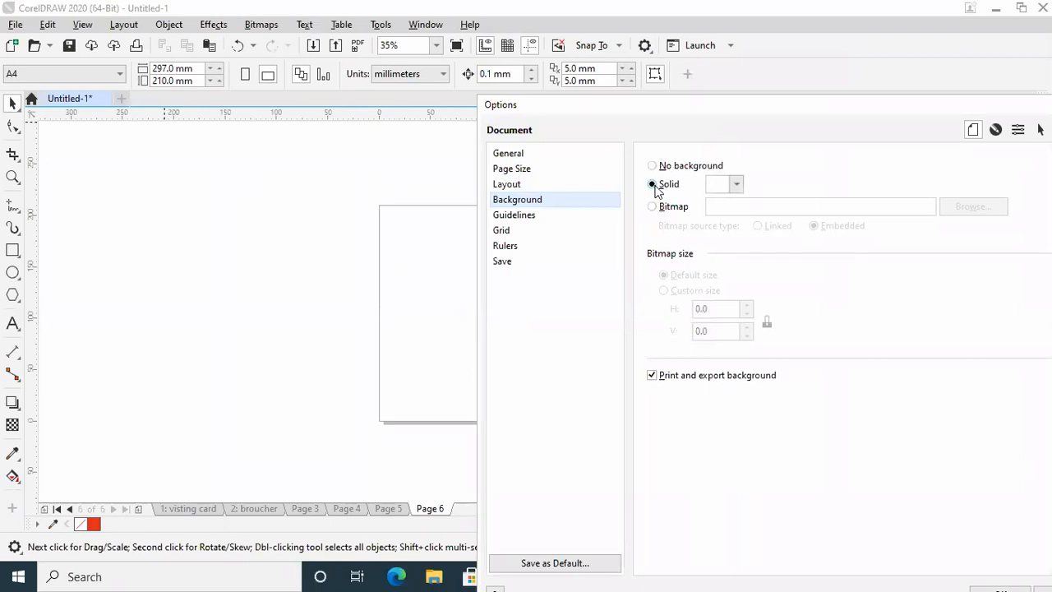
{"action": "left_click", "coordinate": [738, 185]}
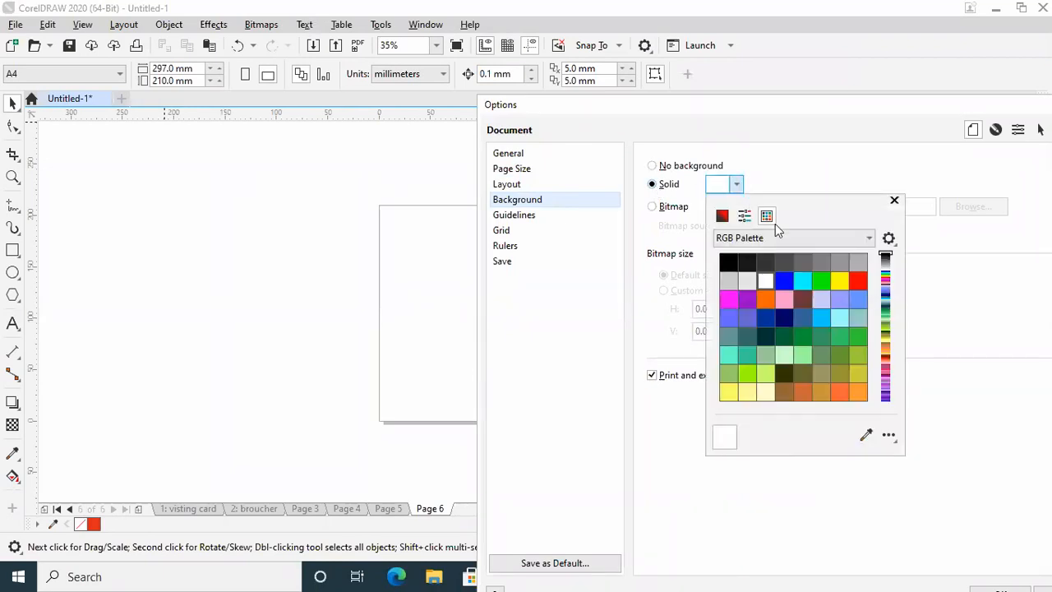
{"action": "left_click_drag", "start_coordinate": [892, 260], "coordinate": [892, 350]}
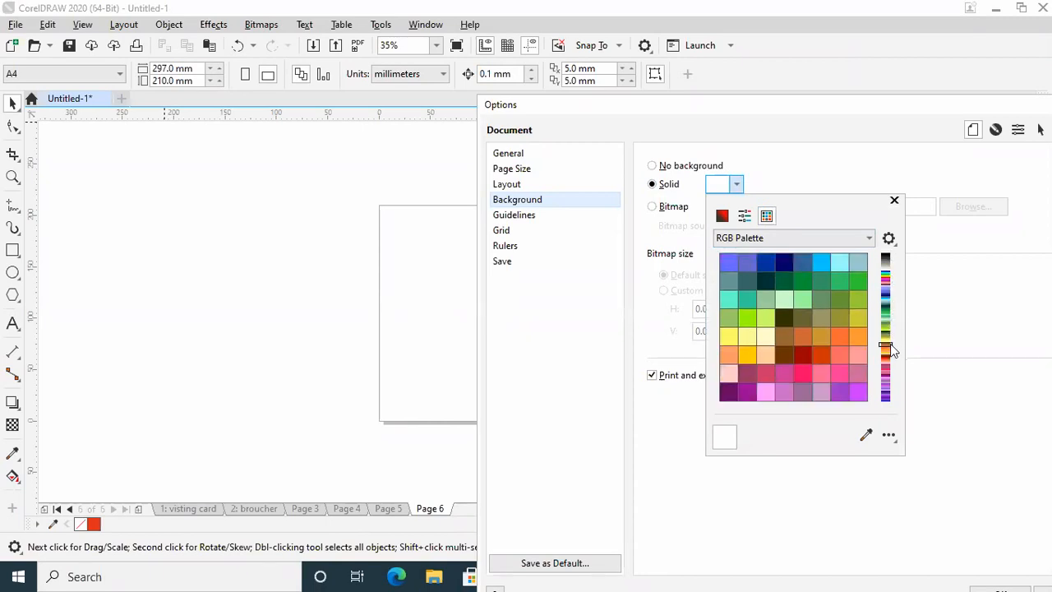
{"action": "left_click", "coordinate": [722, 217]}
{"action": "left_click_drag", "start_coordinate": [771, 285], "coordinate": [792, 272]}
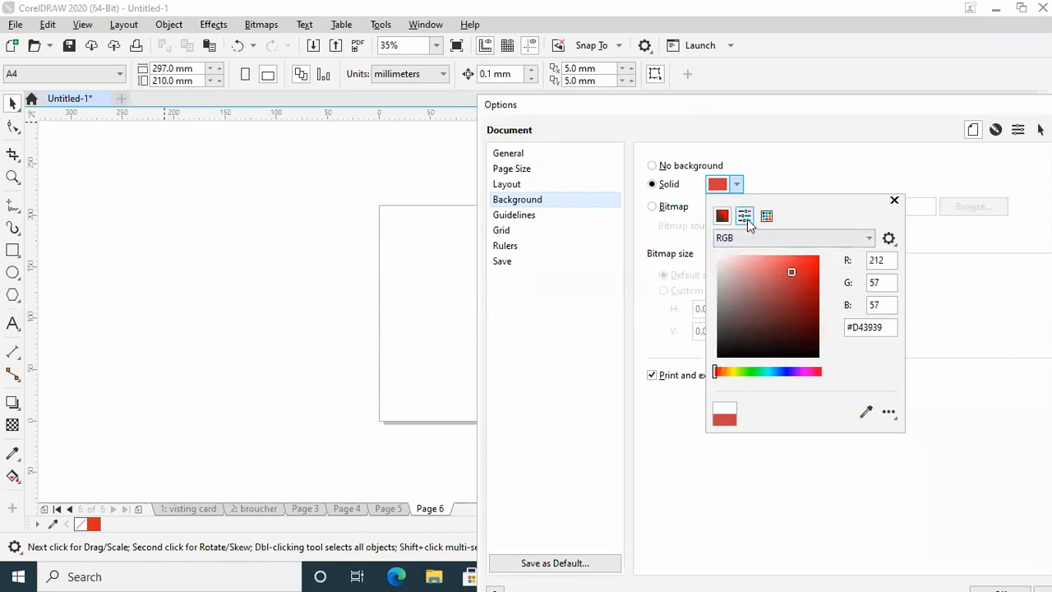
{"action": "left_click", "coordinate": [745, 219]}
{"action": "left_click_drag", "start_coordinate": [841, 261], "coordinate": [788, 314]}
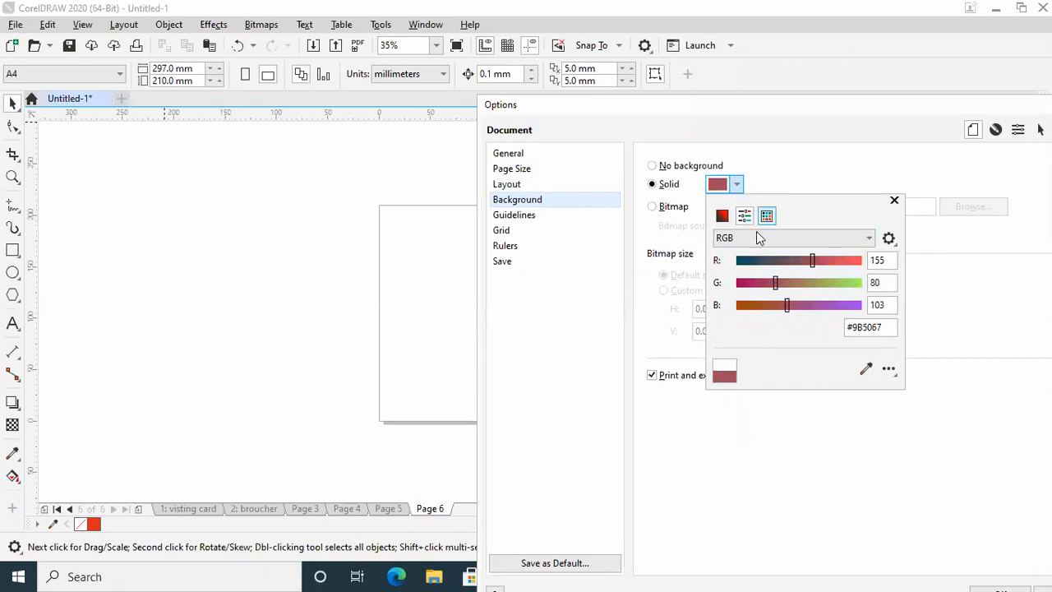
Step: Set the solid page background colour to purple #7B34C7 and apply it
{"action": "left_click", "coordinate": [722, 217]}
{"action": "mouse_move", "coordinate": [794, 371]}
{"action": "left_mouse_down"}
{"action": "mouse_move", "coordinate": [816, 374]}
{"action": "mouse_move", "coordinate": [794, 372]}
{"action": "left_mouse_up"}
{"action": "left_click_drag", "start_coordinate": [781, 292], "coordinate": [793, 277]}
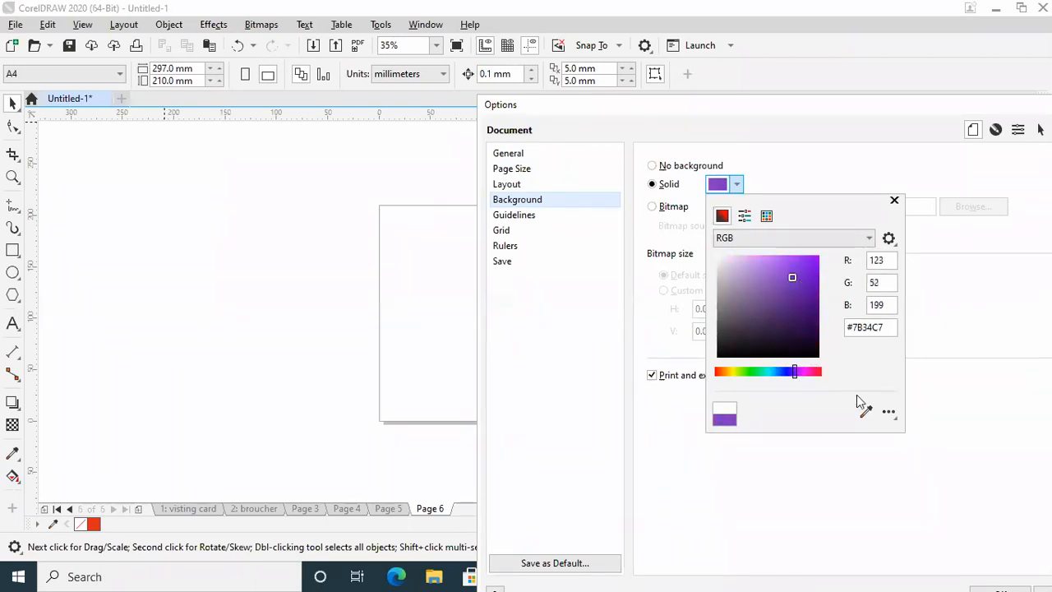
{"action": "left_click", "coordinate": [932, 444]}
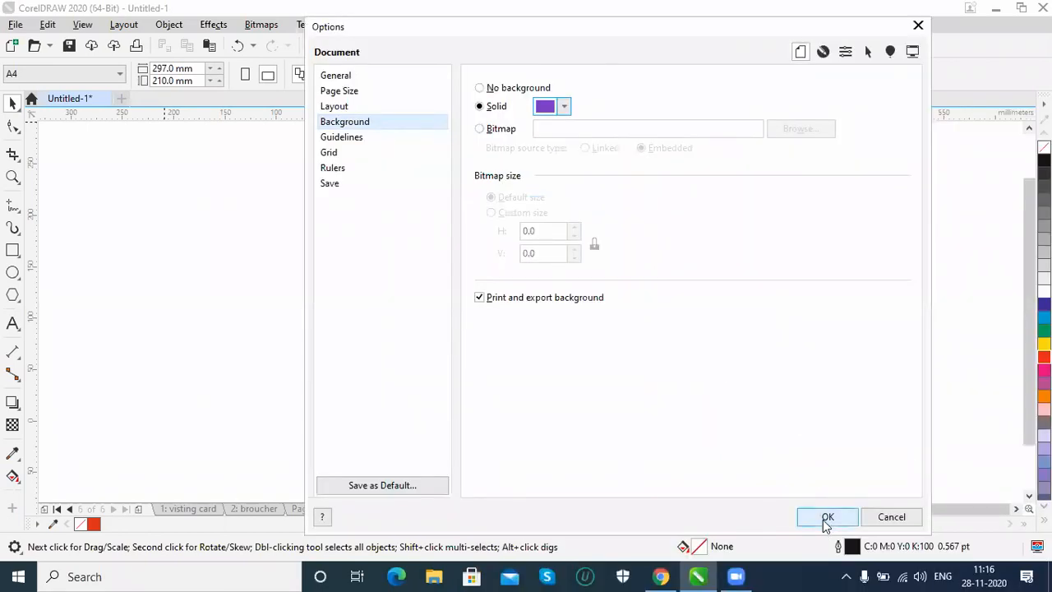
{"action": "left_click", "coordinate": [826, 520]}
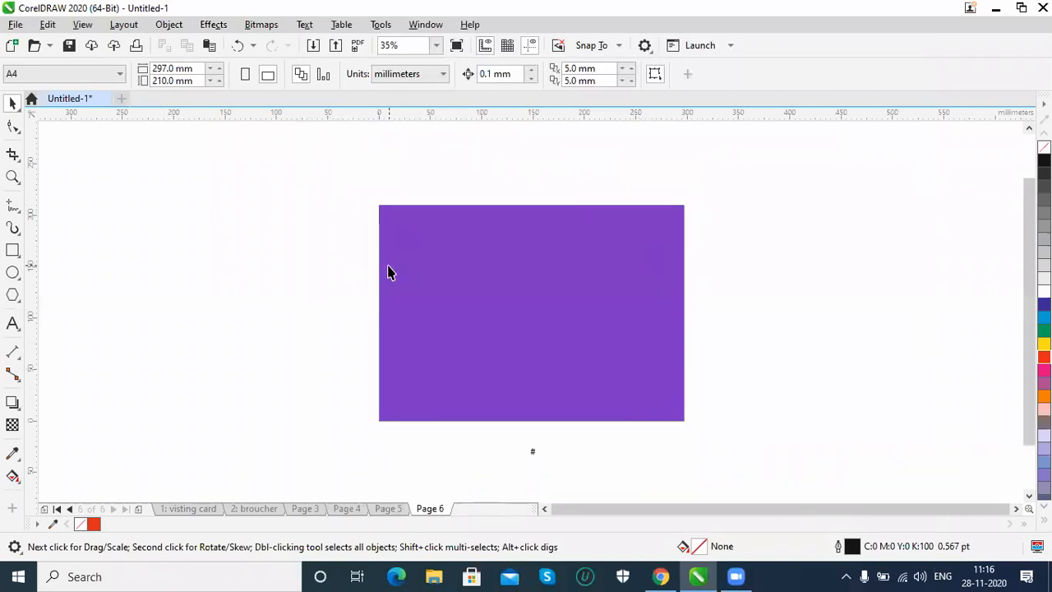
{"action": "left_click_drag", "start_coordinate": [343, 235], "coordinate": [702, 418]}
{"action": "left_click_drag", "start_coordinate": [433, 246], "coordinate": [565, 360]}
{"action": "scroll", "coordinate": [503, 306], "scroll_direction": "up", "scroll_amount": 1}
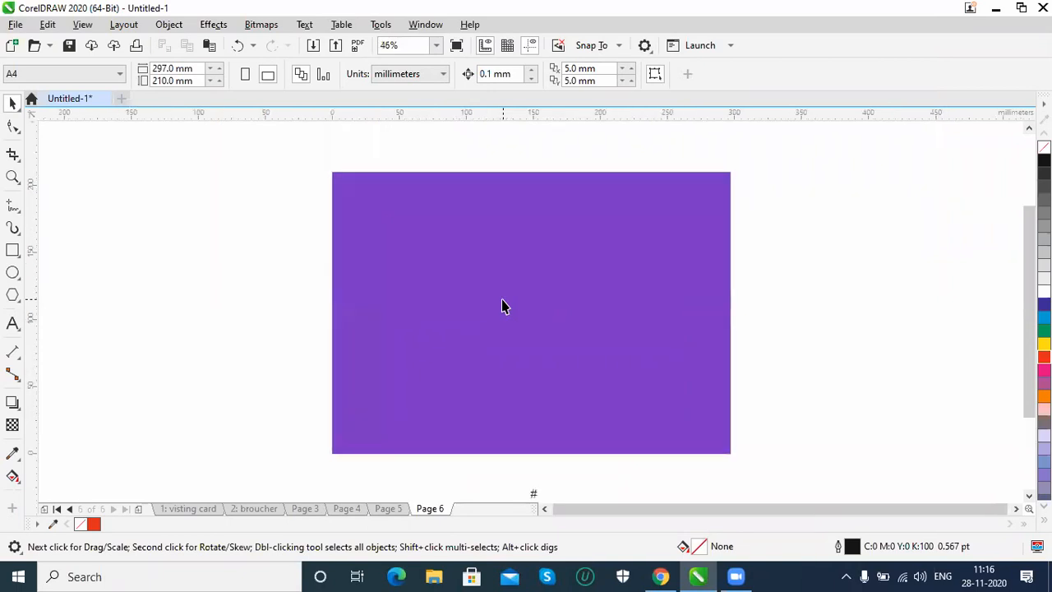
Step: Switch the page background type to Bitmap and start browsing for an image file
{"action": "left_click", "coordinate": [131, 30]}
{"action": "left_click", "coordinate": [145, 246]}
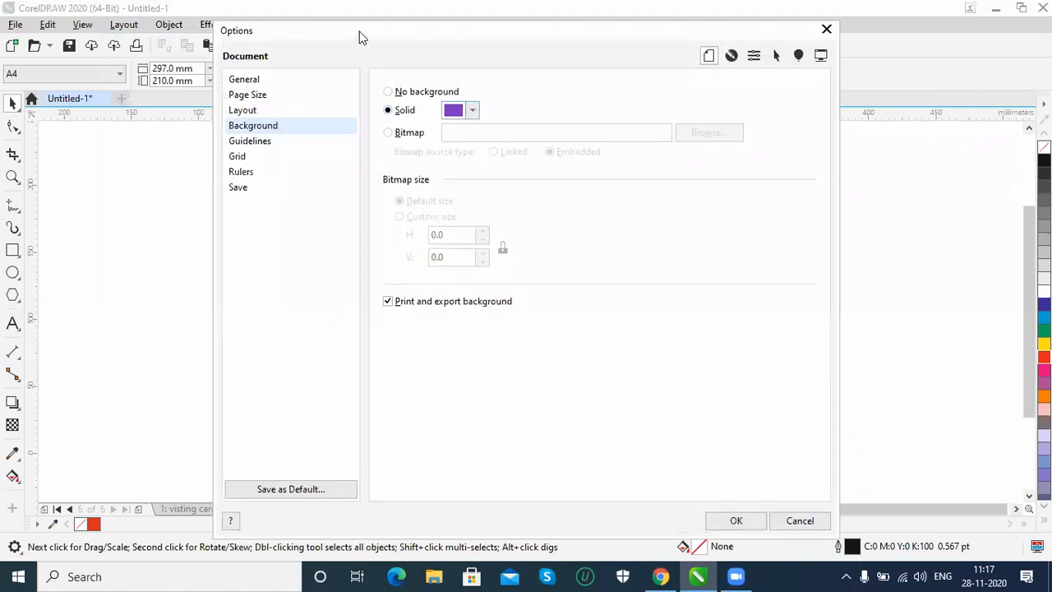
{"action": "left_click_drag", "start_coordinate": [370, 37], "coordinate": [586, 52]}
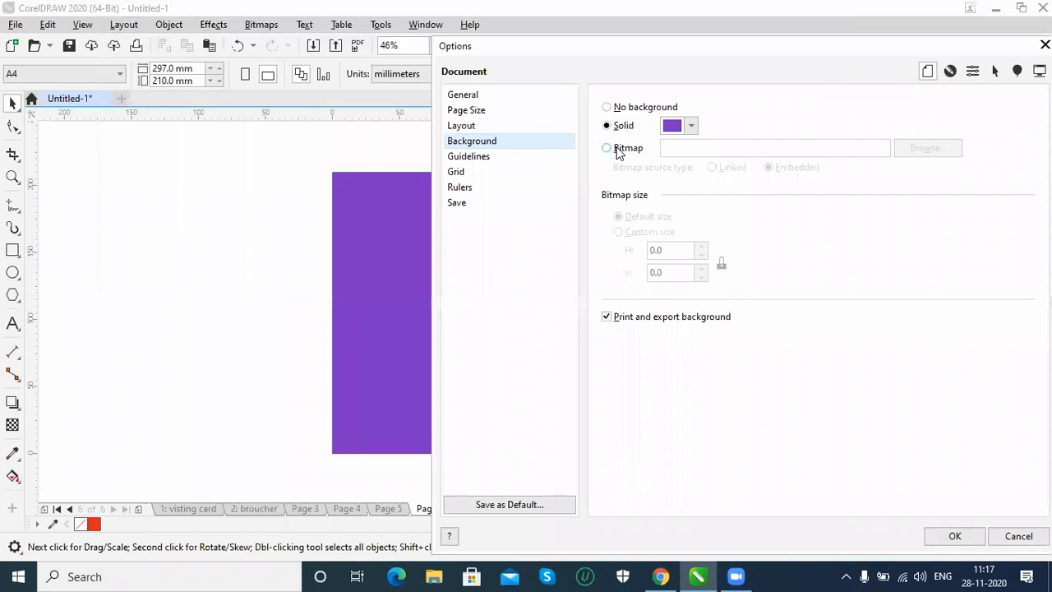
{"action": "left_click", "coordinate": [619, 151]}
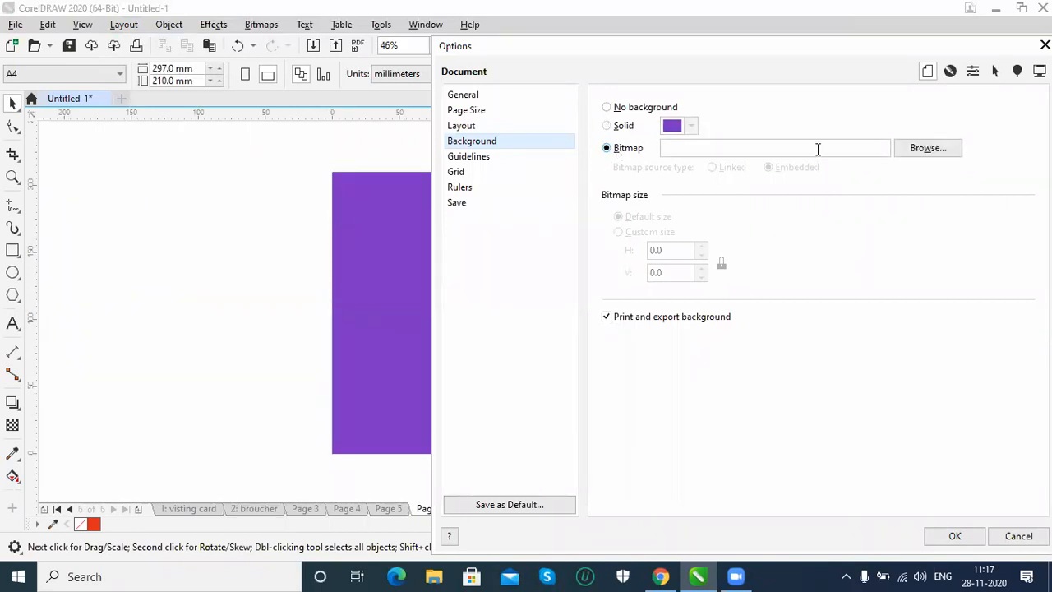
{"action": "left_click", "coordinate": [929, 150]}
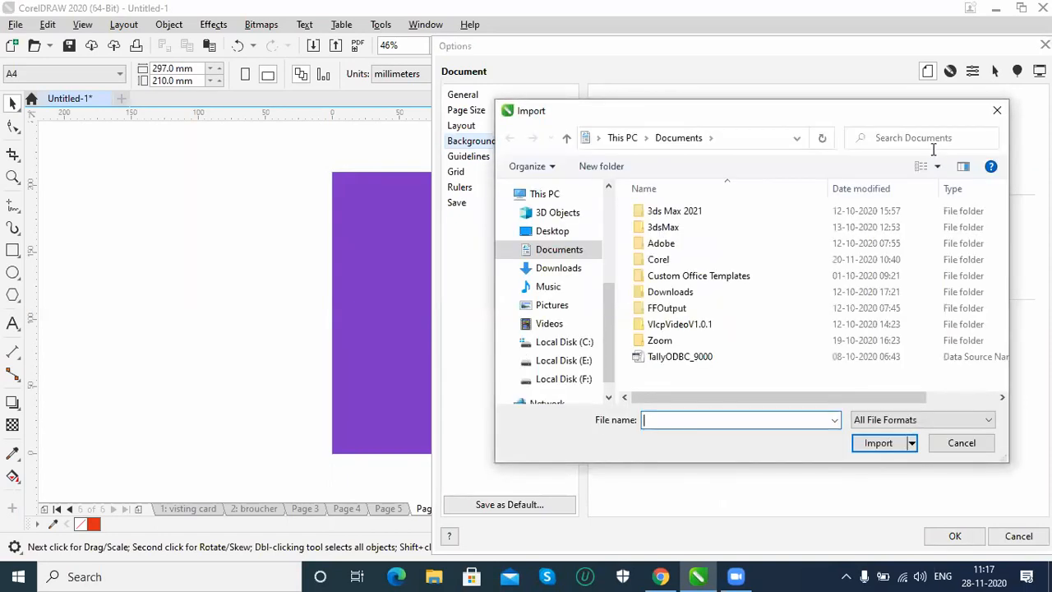
Step: Import the 300_234 image from the desktop's photoshop examples LOGOS folder as the embedded bitmap background at default size and apply it
{"action": "left_click", "coordinate": [549, 233]}
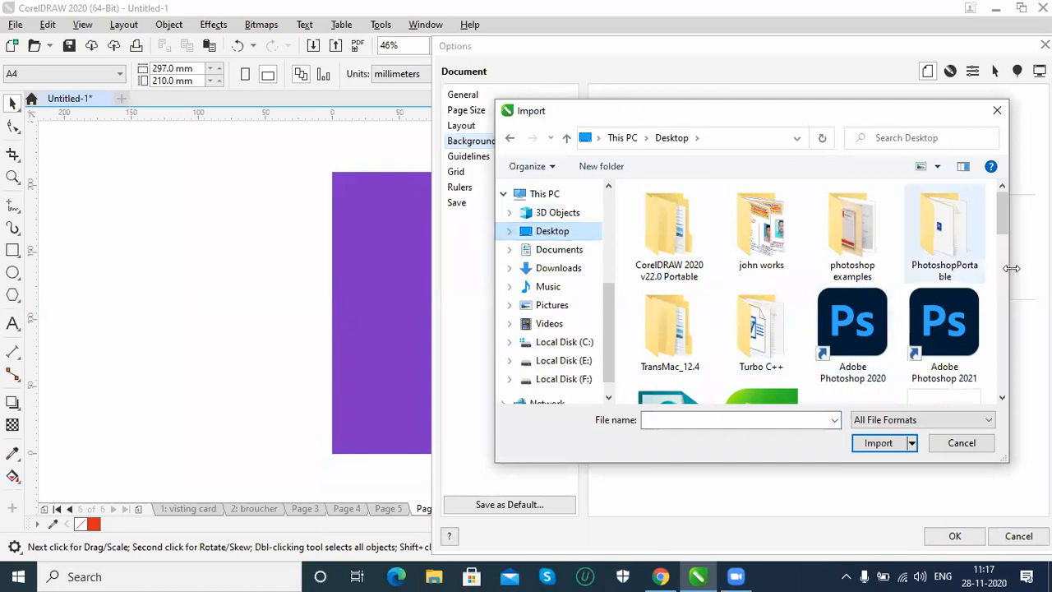
{"action": "mouse_move", "coordinate": [1008, 225]}
{"action": "left_mouse_down"}
{"action": "mouse_move", "coordinate": [1006, 264]}
{"action": "mouse_move", "coordinate": [1003, 208]}
{"action": "left_mouse_up"}
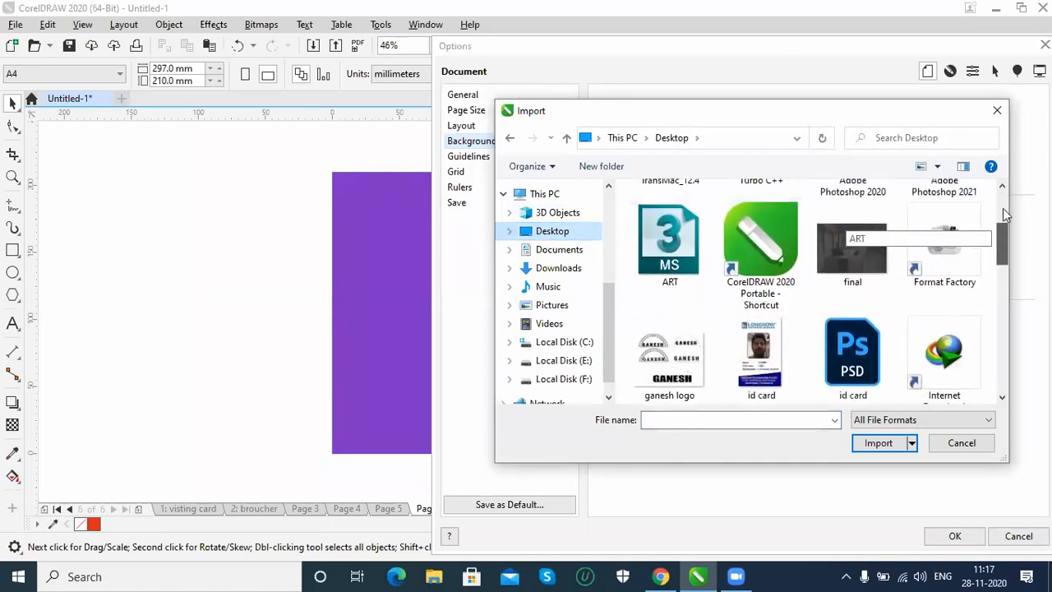
{"action": "double_click", "coordinate": [861, 233]}
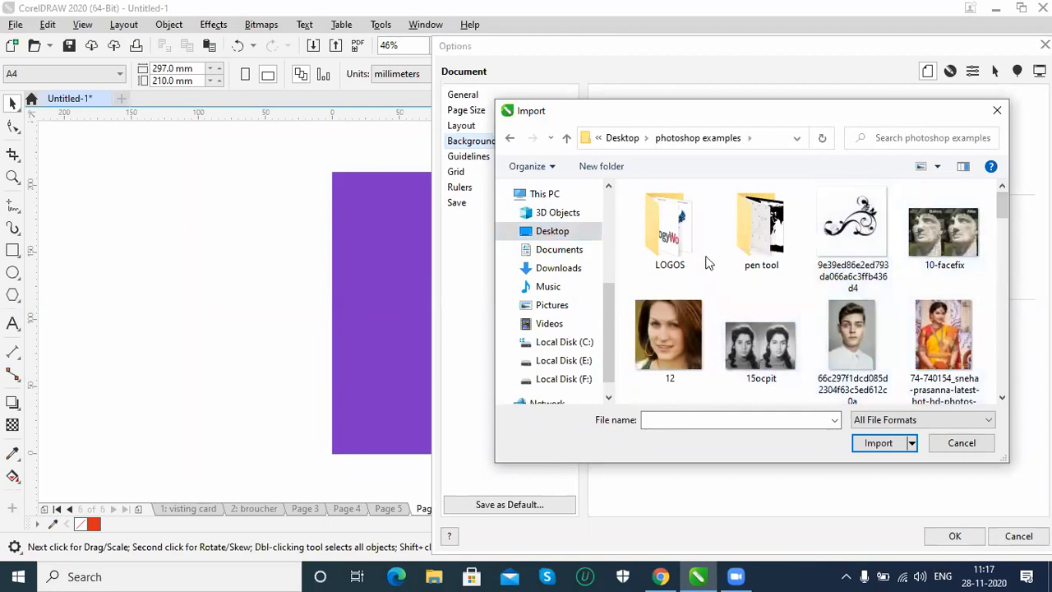
{"action": "left_click", "coordinate": [679, 247]}
{"action": "double_click", "coordinate": [680, 247]}
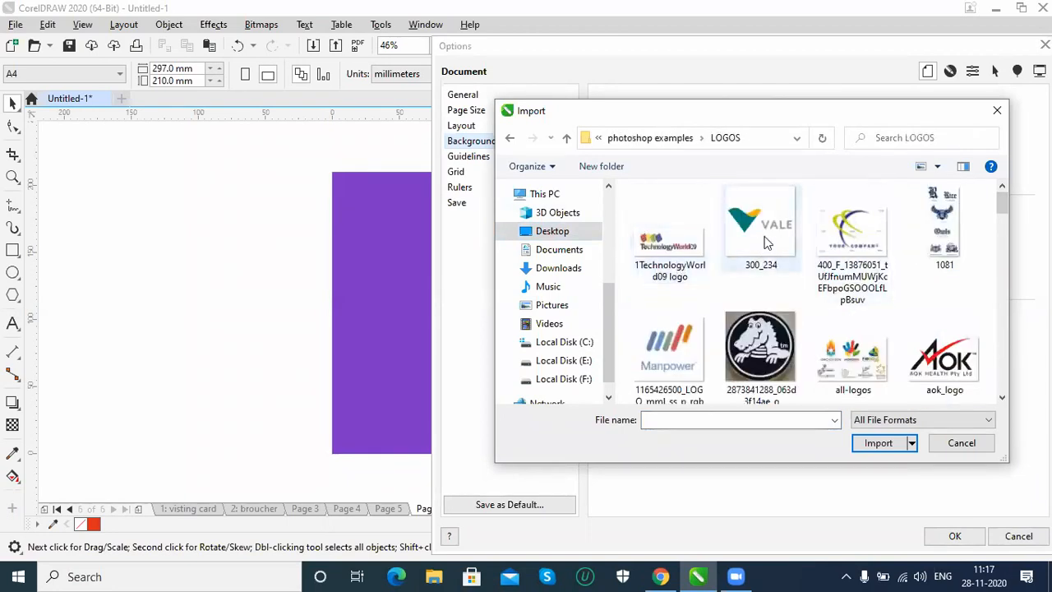
{"action": "left_click", "coordinate": [771, 241]}
{"action": "left_click", "coordinate": [878, 442]}
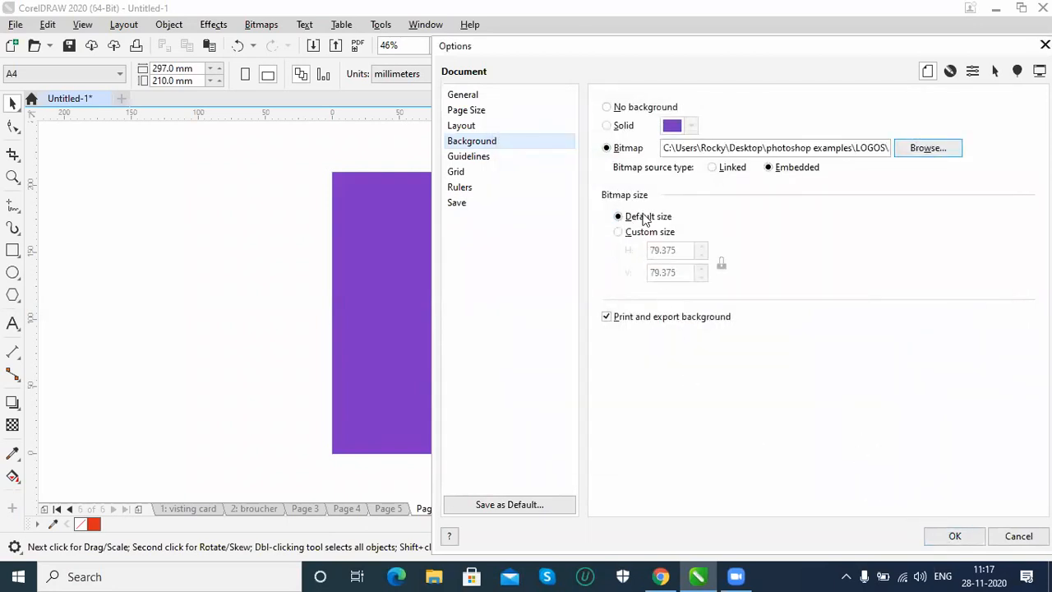
{"action": "left_click", "coordinate": [954, 536]}
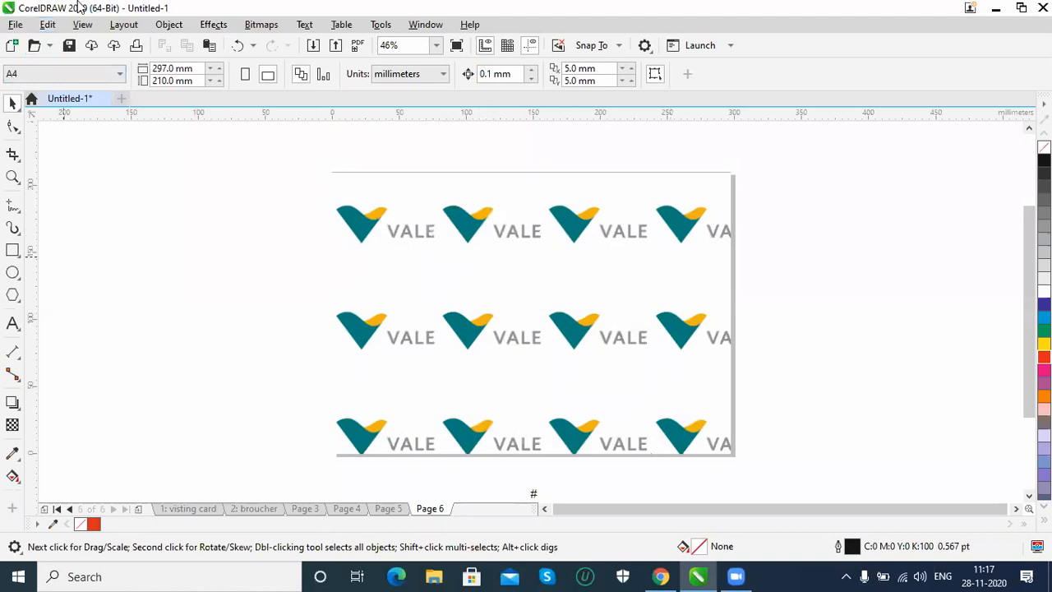
Step: Give the background bitmap a custom size of 35 by 35 and apply it
{"action": "left_click", "coordinate": [123, 24]}
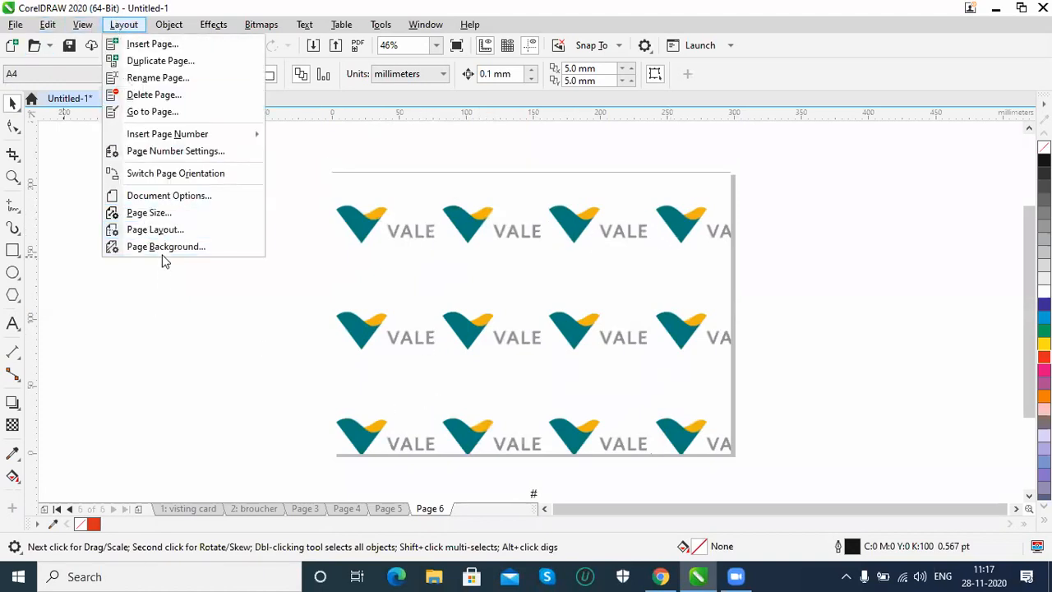
{"action": "left_click", "coordinate": [173, 247]}
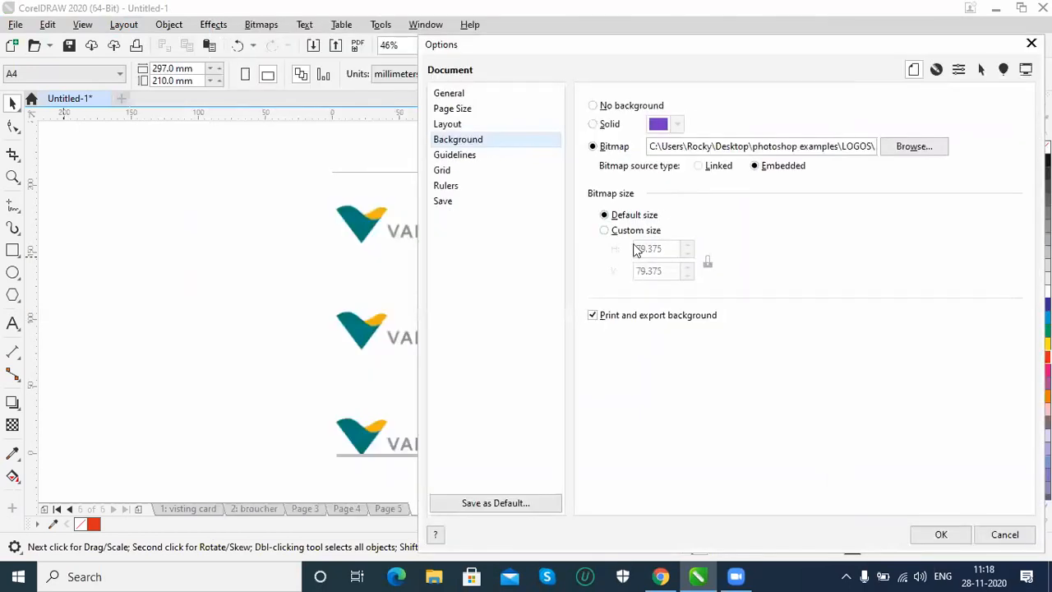
{"action": "left_click", "coordinate": [629, 235]}
{"action": "left_click_drag", "start_coordinate": [674, 248], "coordinate": [627, 249]}
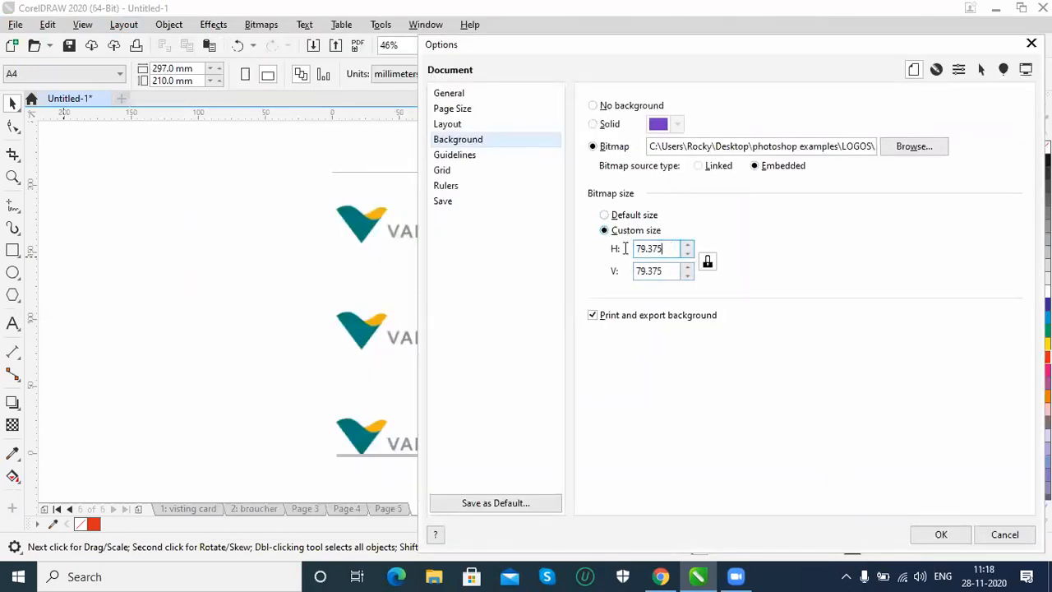
{"action": "type", "text": "35"}
{"action": "left_click", "coordinate": [669, 271]}
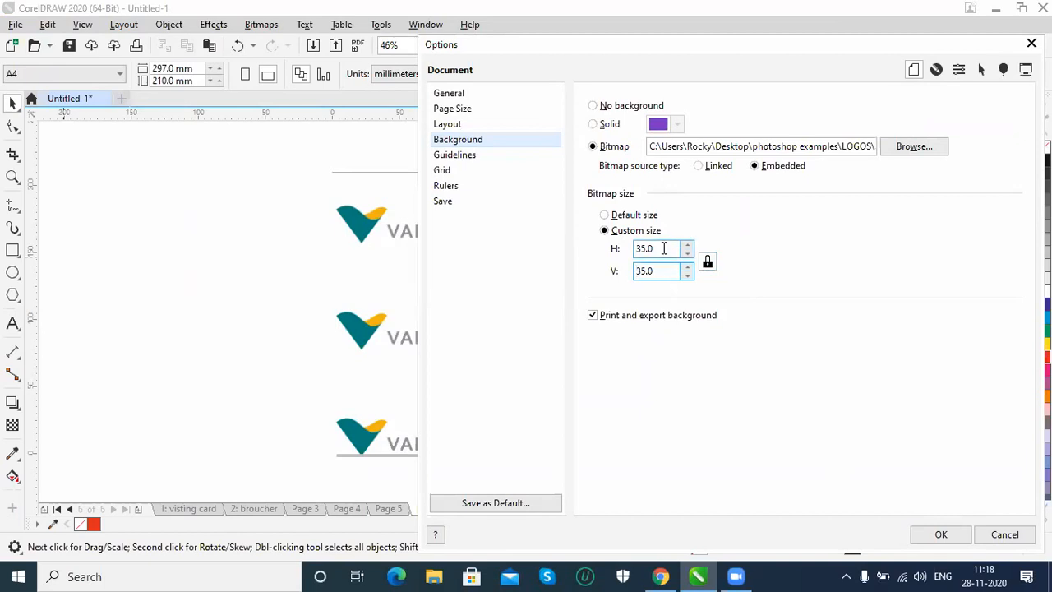
{"action": "left_click", "coordinate": [940, 534]}
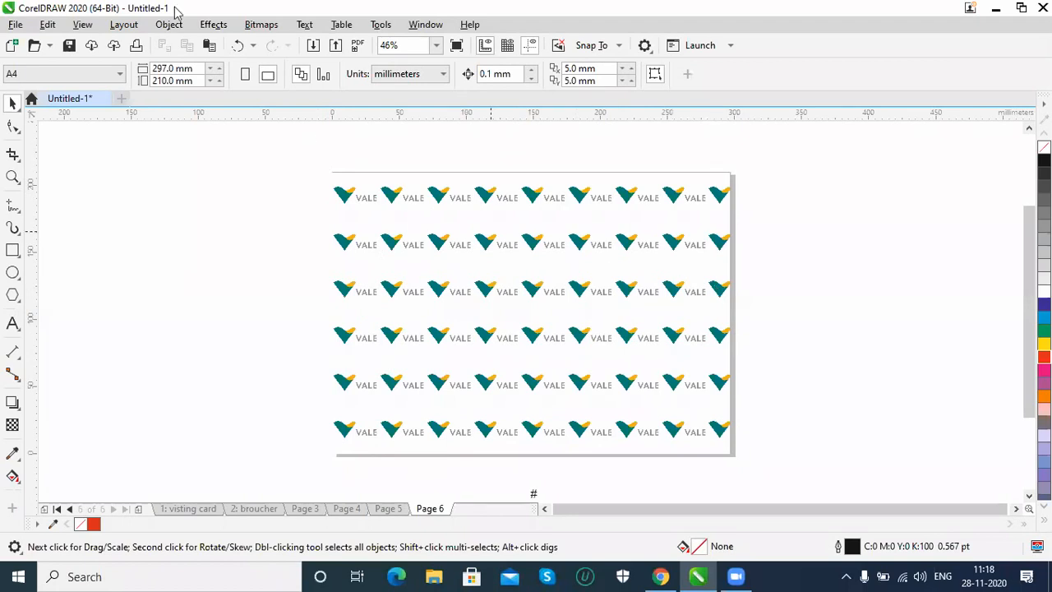
Step: Set the page to No background and apply the change
{"action": "left_click", "coordinate": [123, 23]}
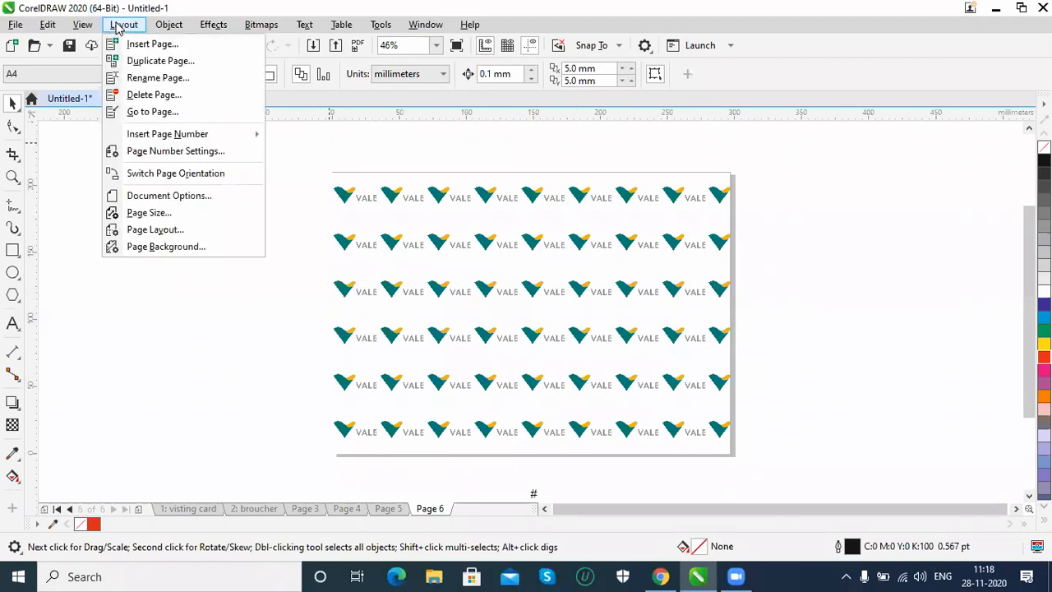
{"action": "left_click", "coordinate": [168, 250]}
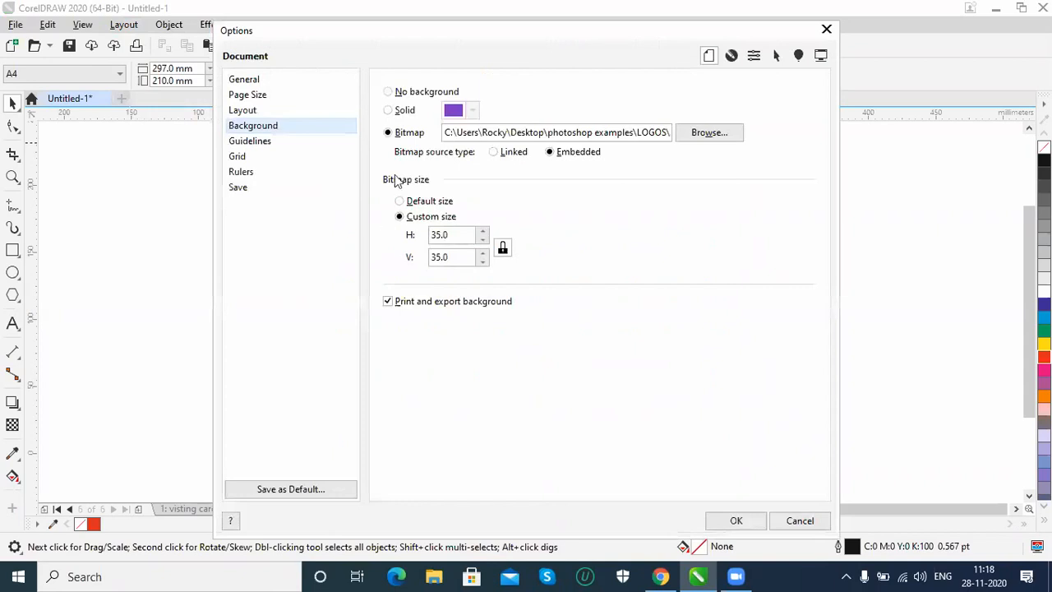
{"action": "left_click", "coordinate": [411, 93]}
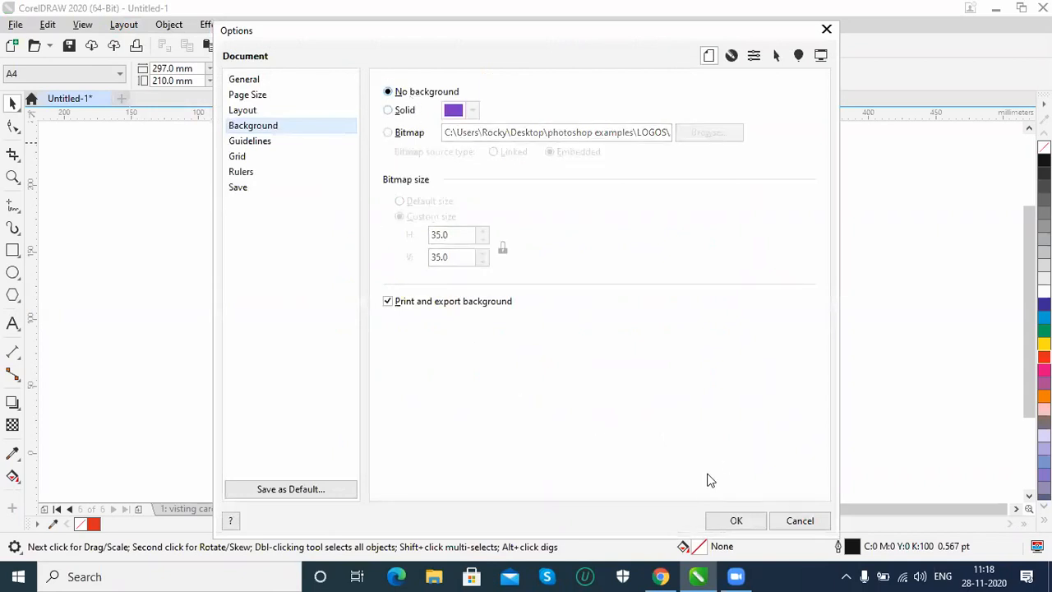
{"action": "left_click", "coordinate": [735, 522]}
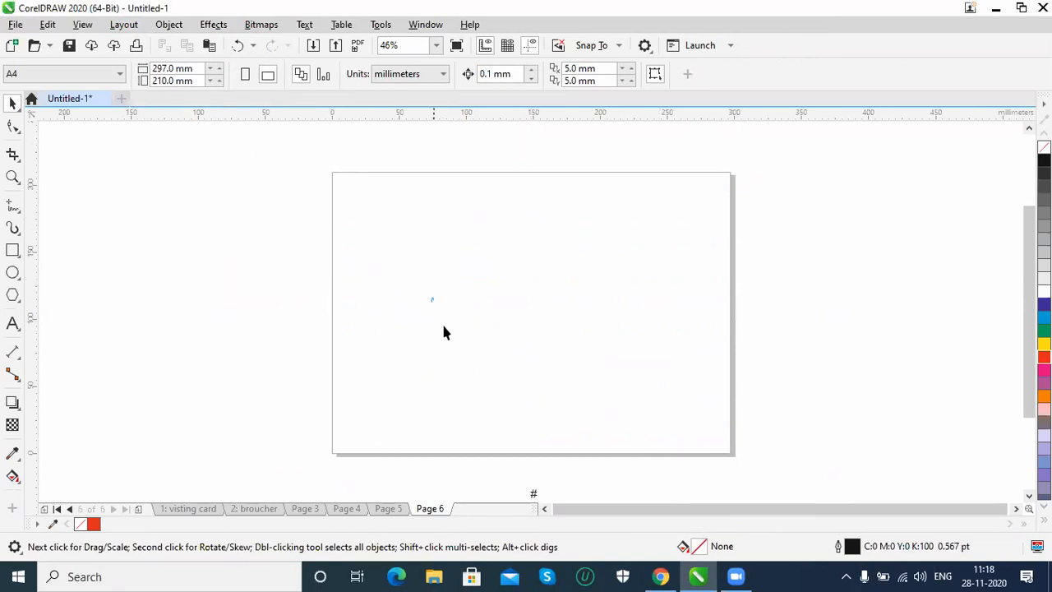
Step: Look through the Layout and Object commands and restore the maximized window to a smaller size
{"action": "left_click", "coordinate": [120, 25]}
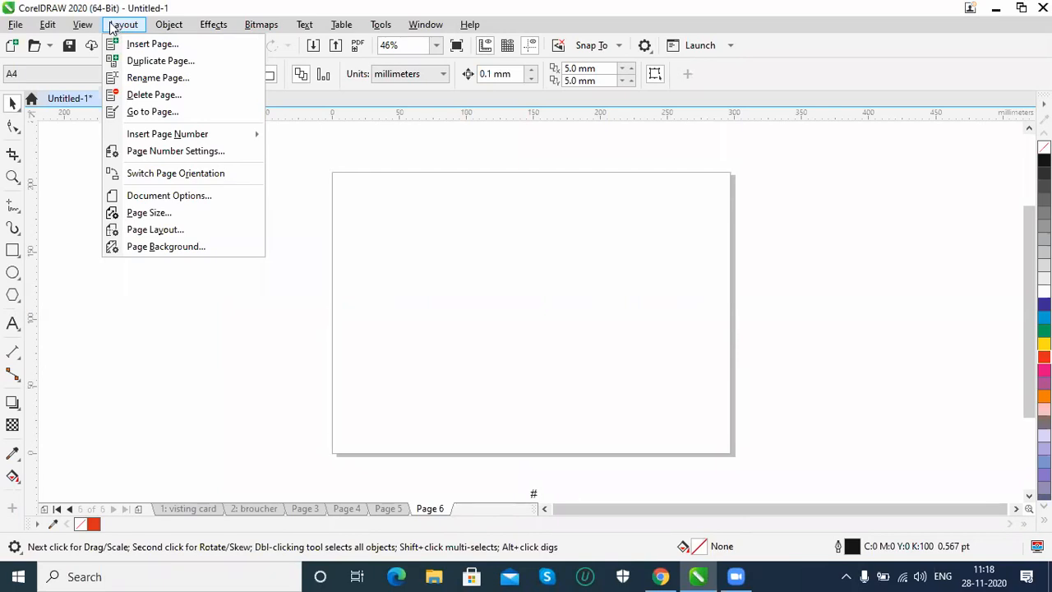
{"action": "mouse_move", "coordinate": [168, 26]}
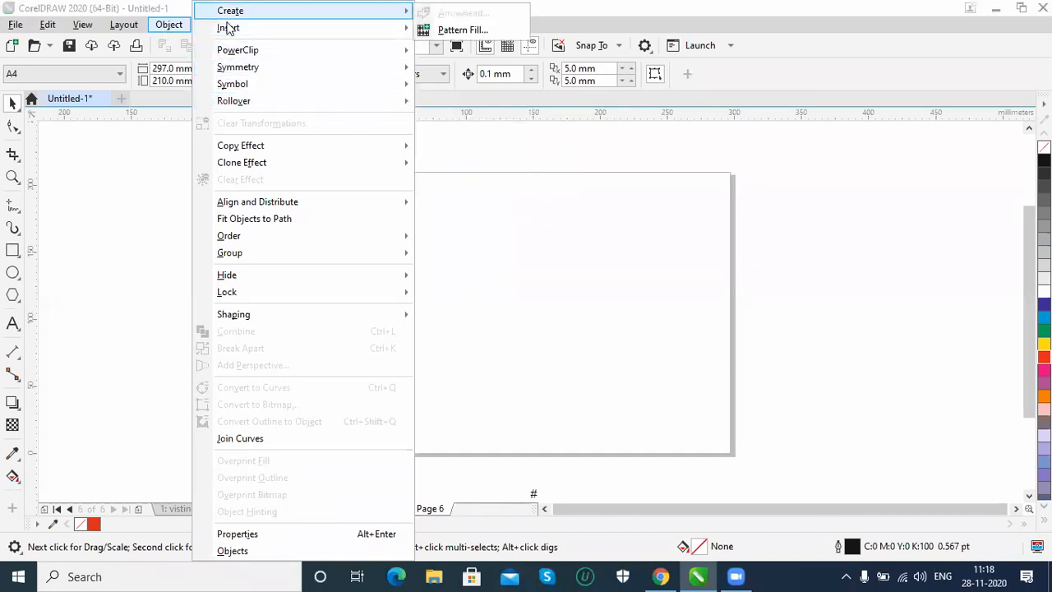
{"action": "left_click", "coordinate": [598, 232]}
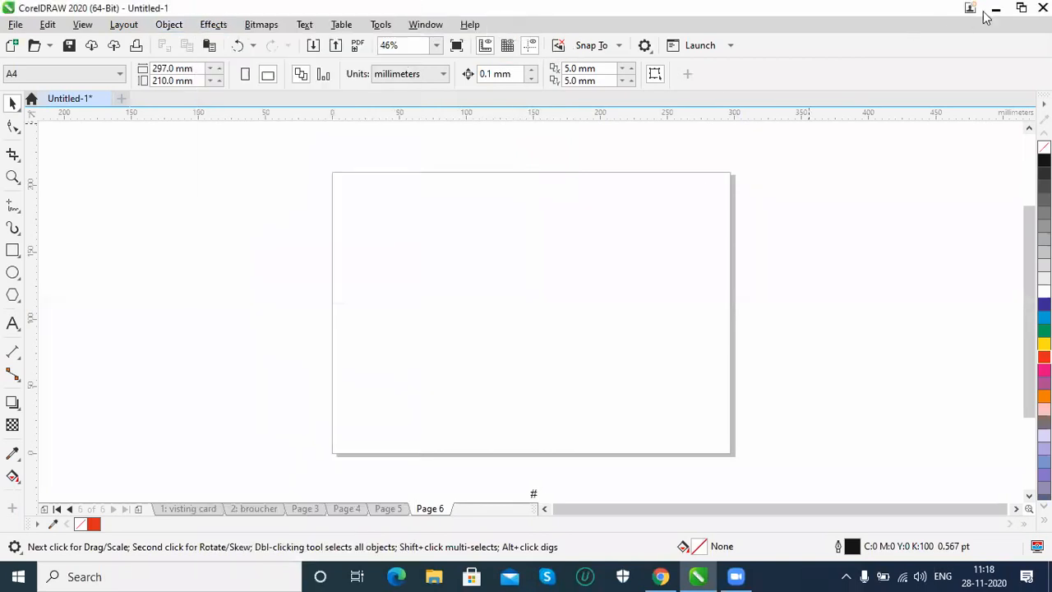
{"action": "key", "text": "super+Down"}
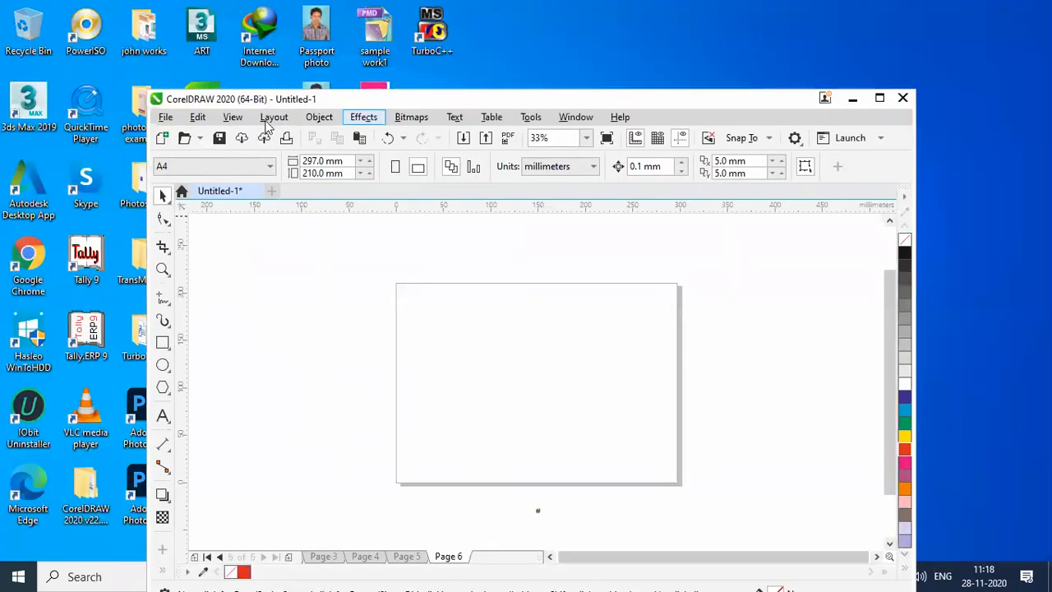
Step: Examine the object commands, including the Arrowhead and Pattern Fill creation options, with nothing selected
{"action": "left_click", "coordinate": [319, 117]}
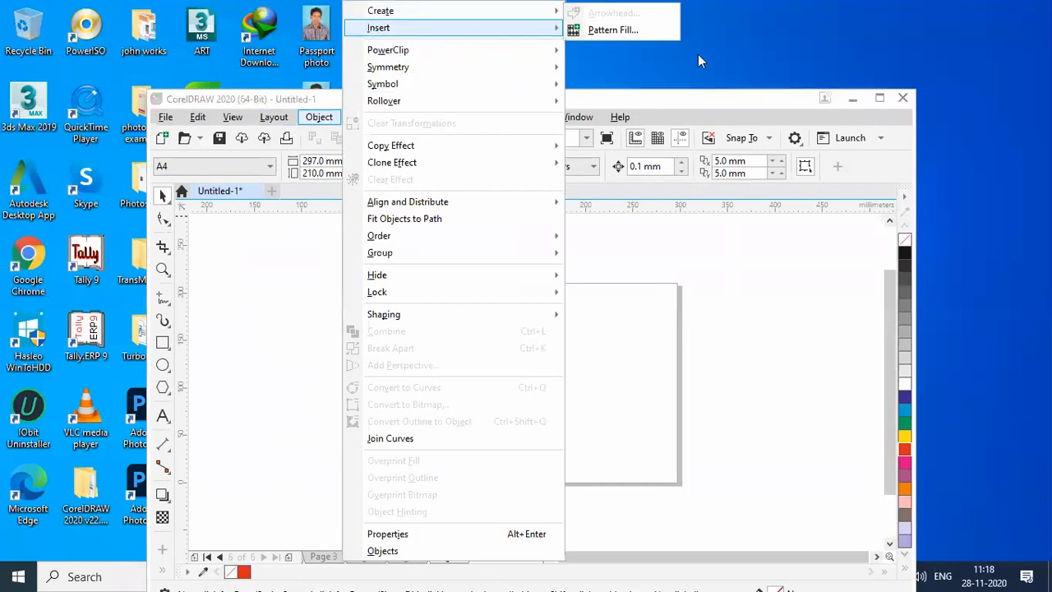
{"action": "mouse_move", "coordinate": [378, 28]}
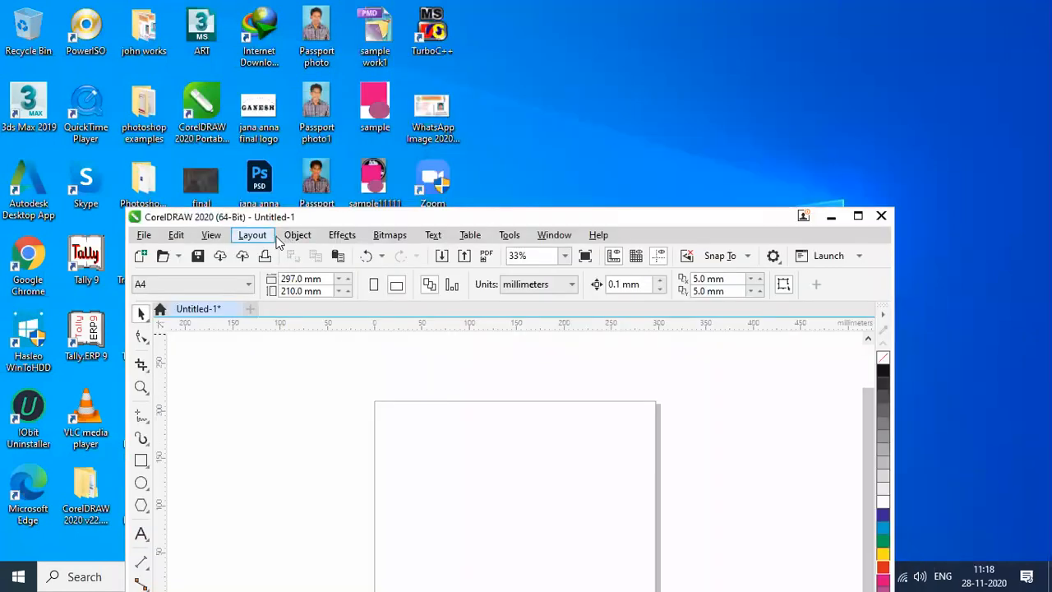
{"action": "left_click", "coordinate": [298, 236]}
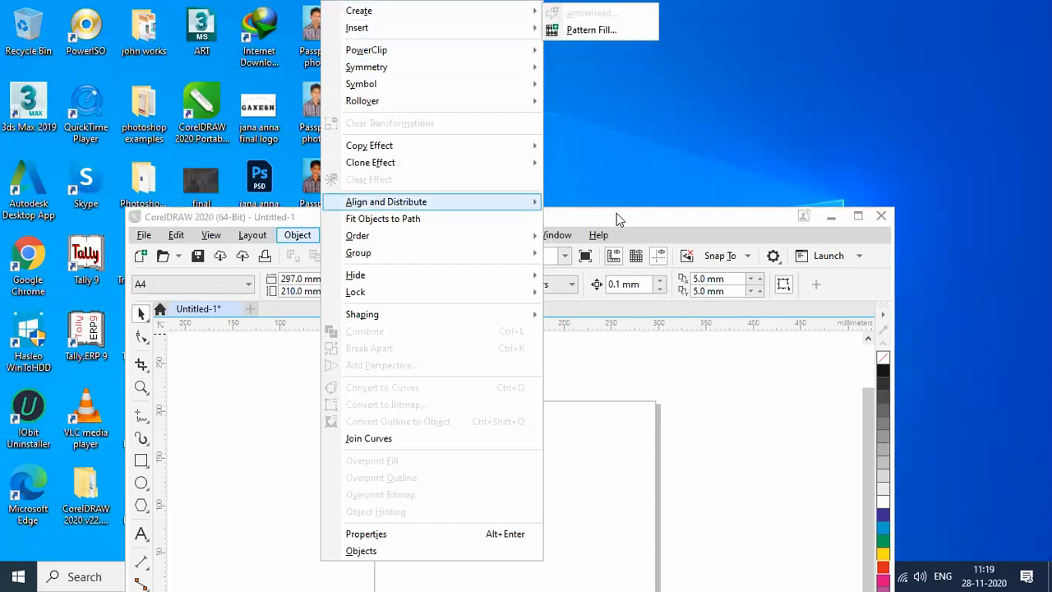
{"action": "mouse_move", "coordinate": [493, 202]}
{"action": "left_click", "coordinate": [769, 157]}
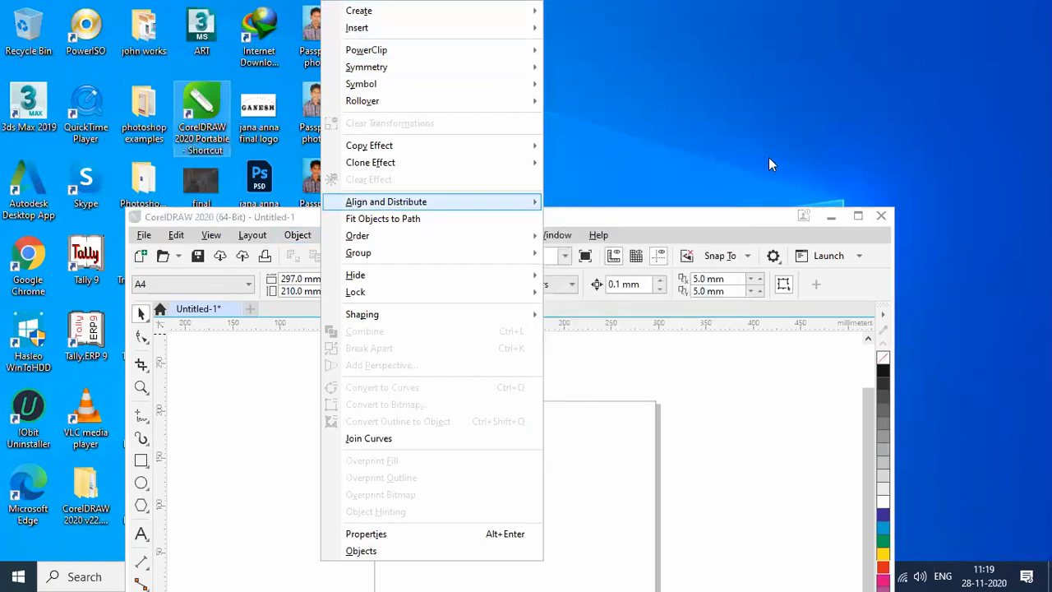
{"action": "left_click", "coordinate": [857, 218]}
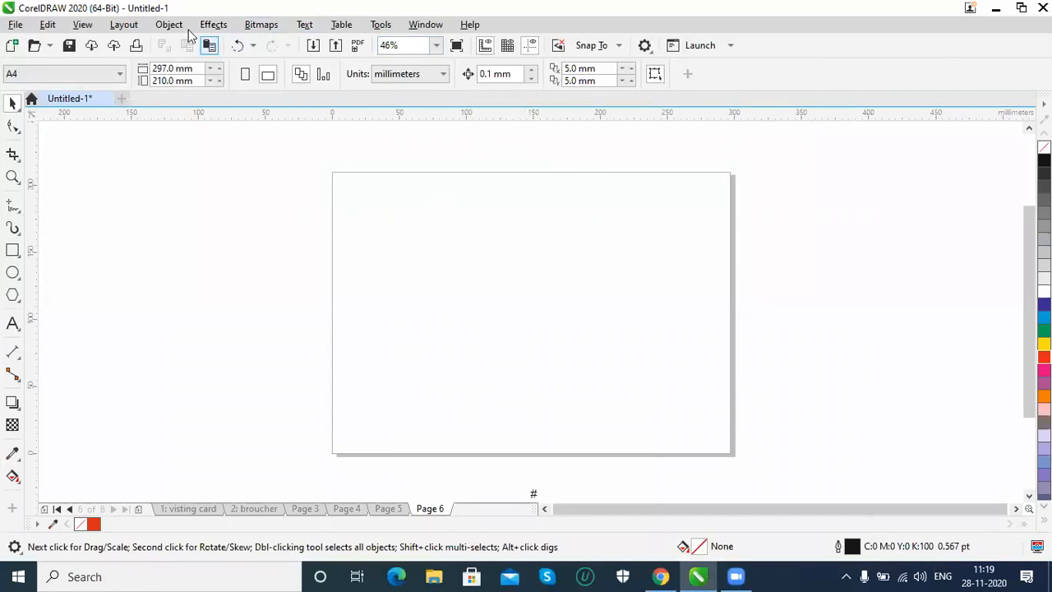
{"action": "left_click", "coordinate": [160, 26]}
{"action": "key", "text": "Down"}
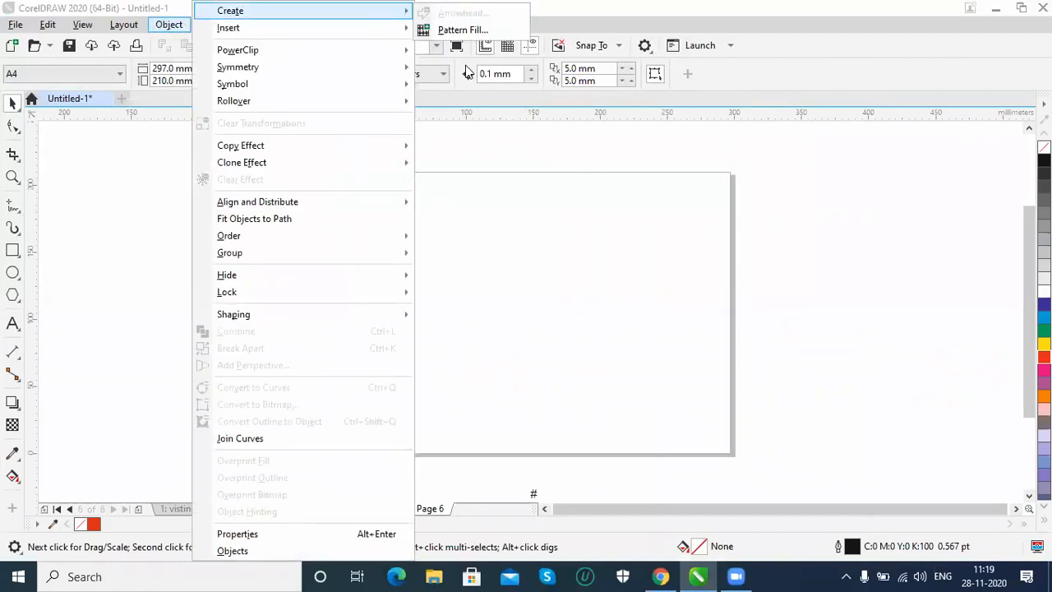
{"action": "key", "text": "Up"}
{"action": "key", "text": "Up"}
{"action": "key", "text": "Up"}
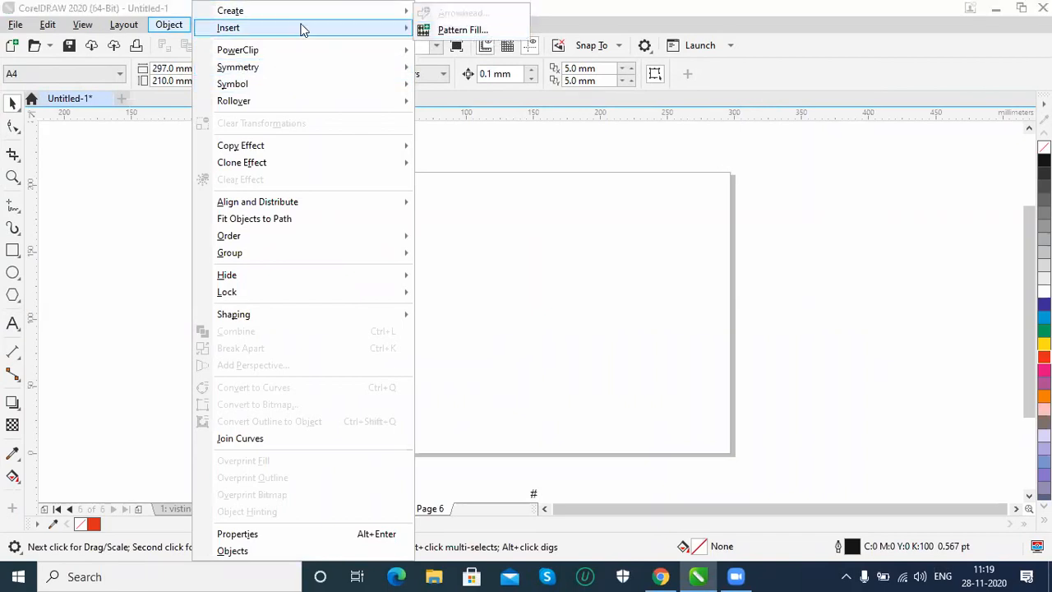
{"action": "left_click", "coordinate": [177, 10]}
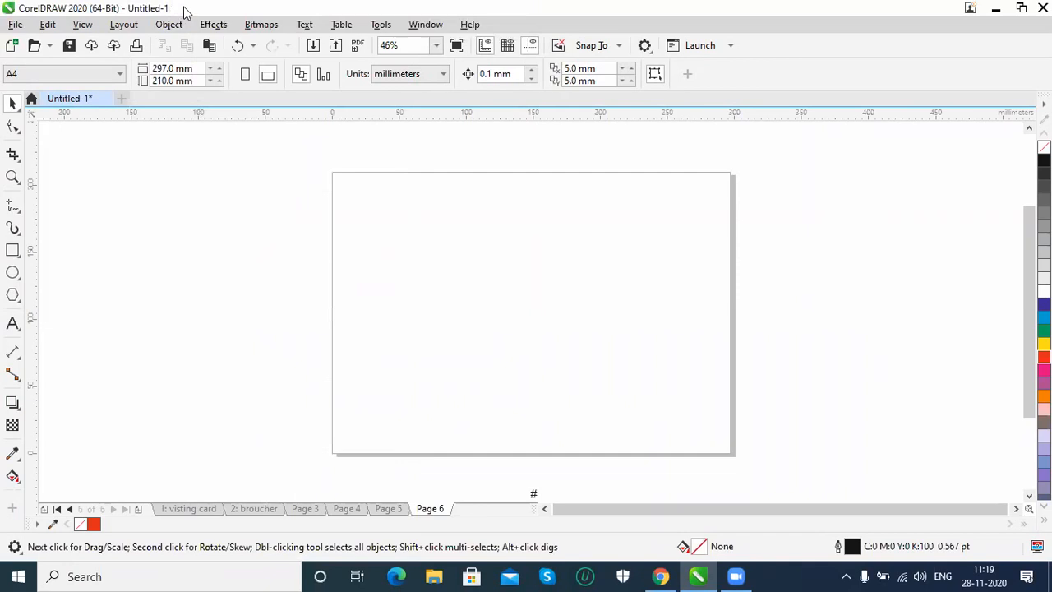
{"action": "double_click", "coordinate": [184, 12]}
{"action": "left_click", "coordinate": [26, 84]}
{"action": "mouse_move", "coordinate": [112, 11]}
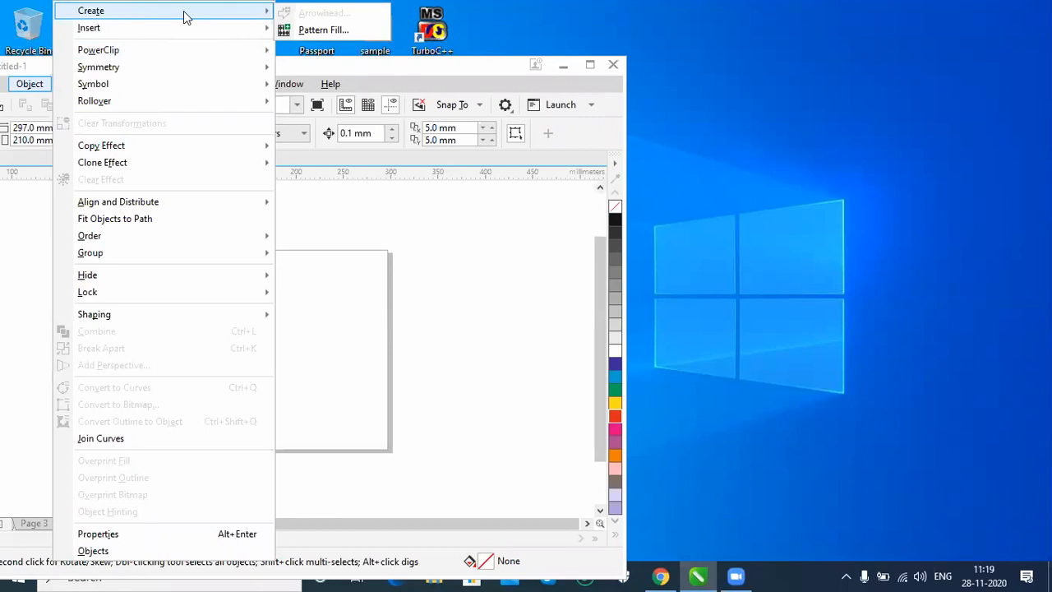
Step: Draw a rectangle about 140 by 105 mm on Page 6 and fill it with cyan (C100)
{"action": "left_click", "coordinate": [592, 66]}
{"action": "left_click", "coordinate": [12, 252]}
{"action": "left_click_drag", "start_coordinate": [388, 240], "coordinate": [576, 379]}
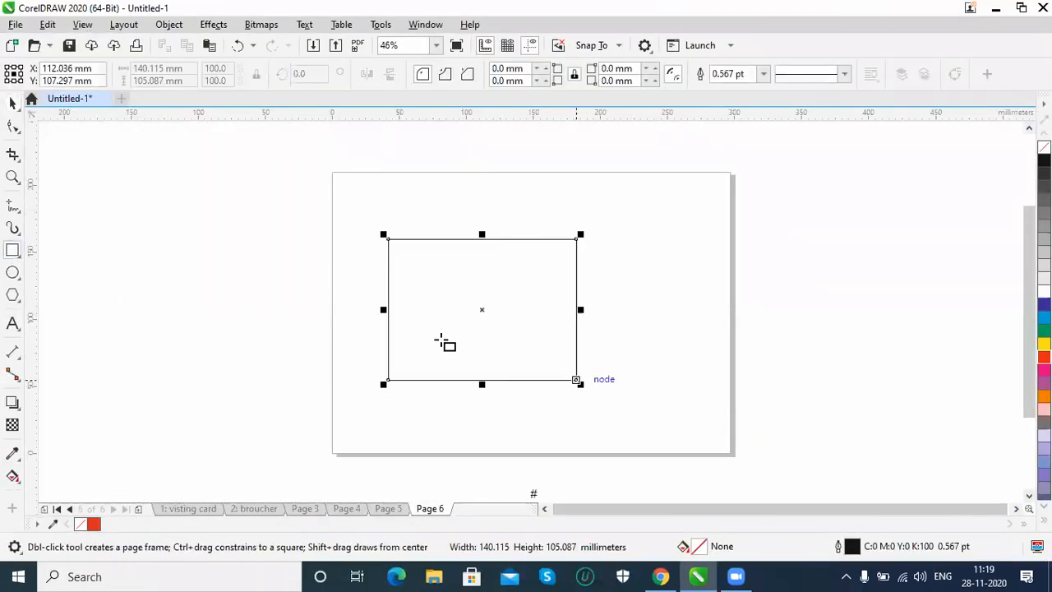
{"action": "key", "text": "space"}
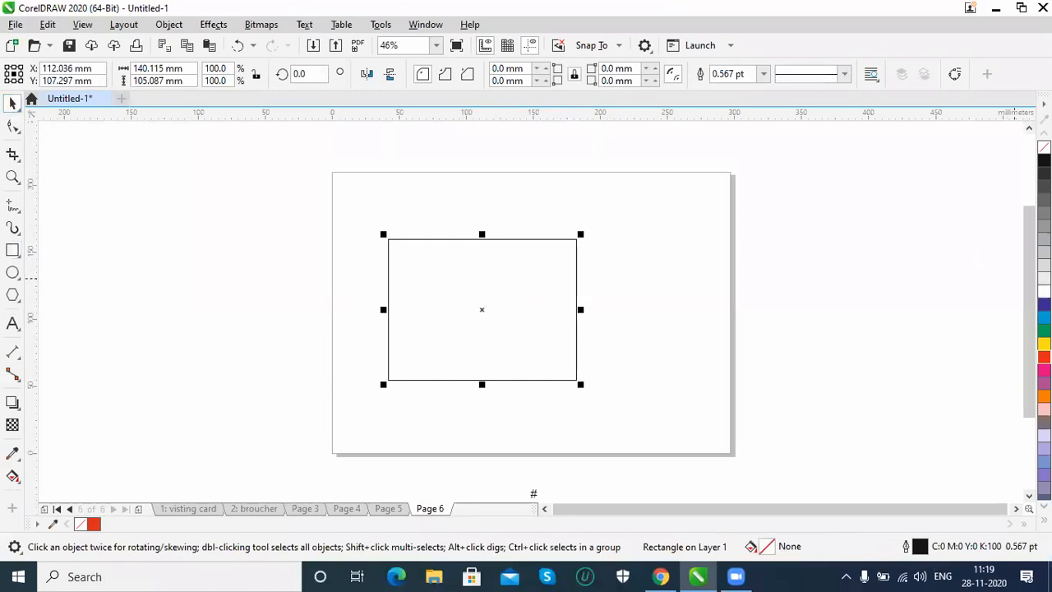
{"action": "left_click", "coordinate": [1044, 317]}
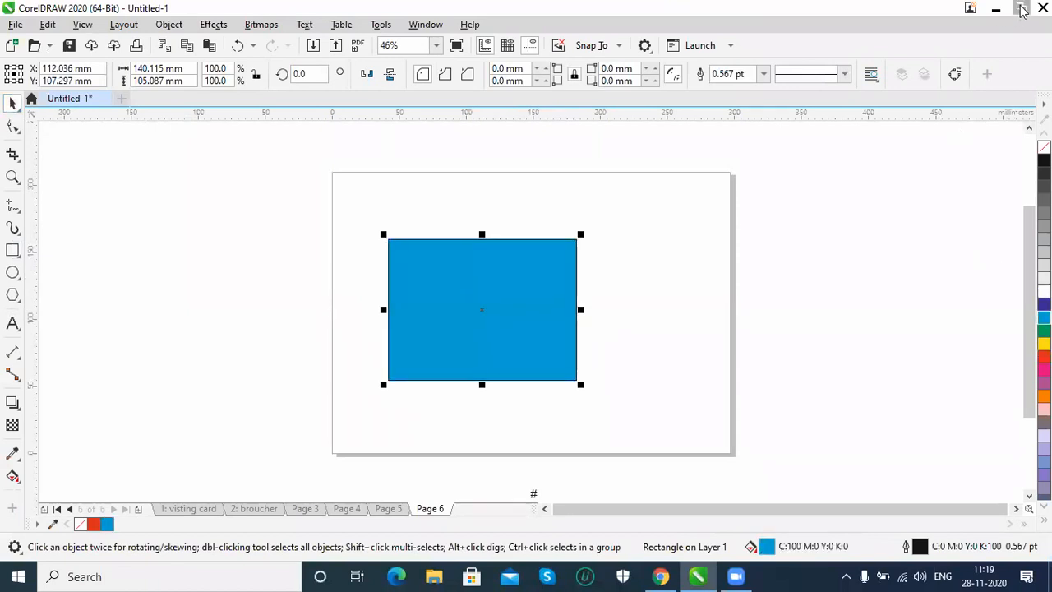
Step: Create a proportional arrowhead from the selected cyan rectangle, keeping the suggested name and size
{"action": "left_click", "coordinate": [170, 24]}
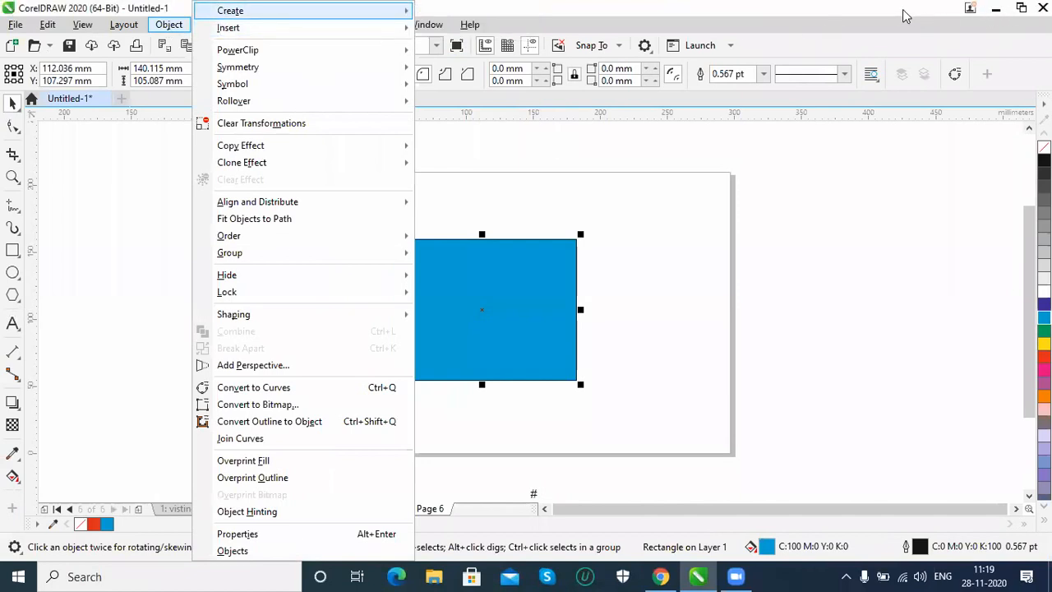
{"action": "left_click", "coordinate": [1021, 7]}
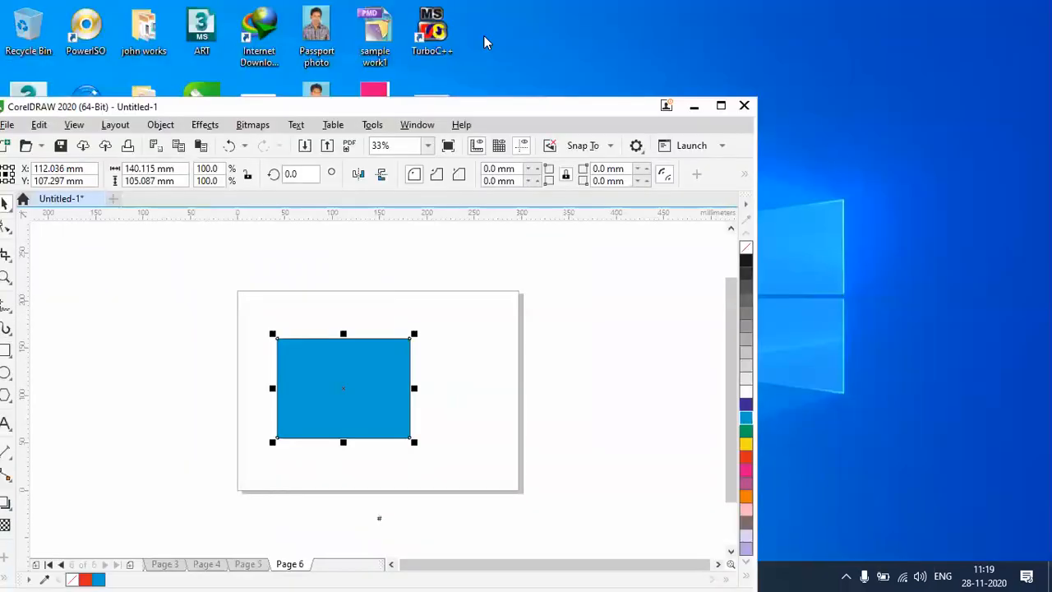
{"action": "left_click", "coordinate": [160, 125]}
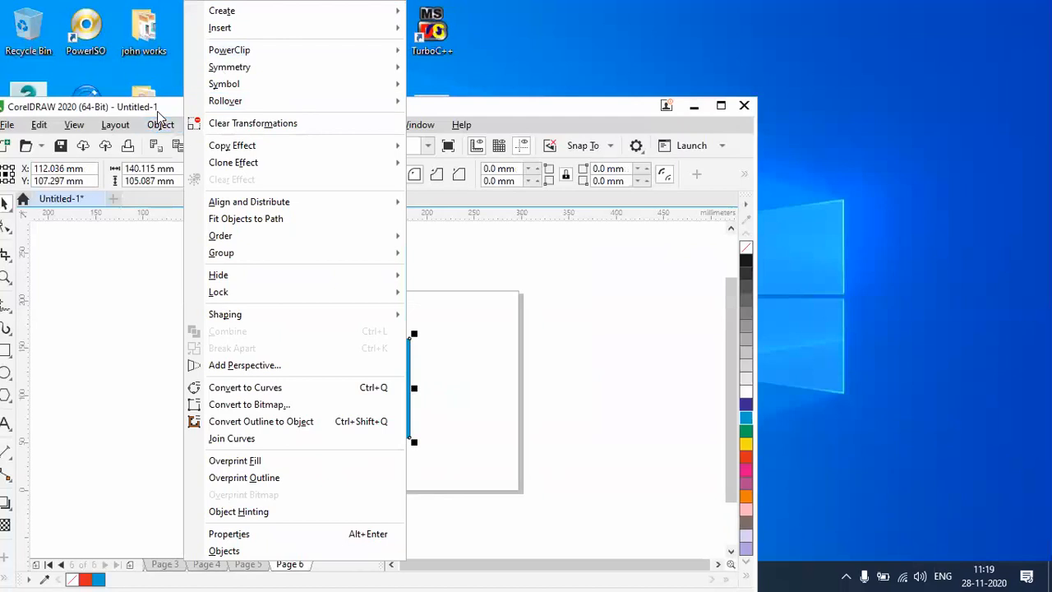
{"action": "left_click_drag", "start_coordinate": [160, 115], "coordinate": [62, 155]}
{"action": "left_click", "coordinate": [62, 164]}
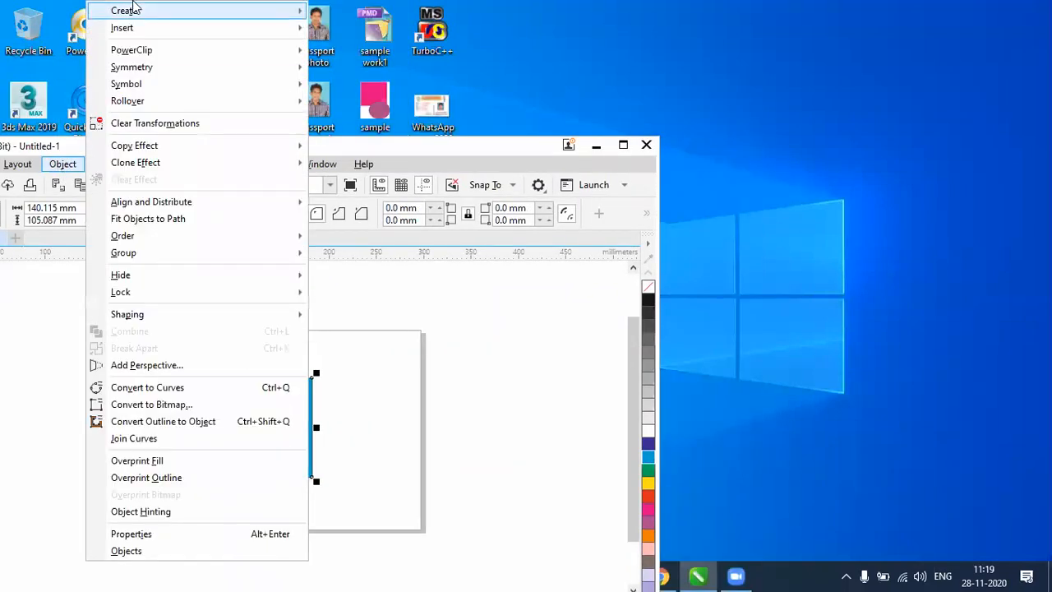
{"action": "mouse_move", "coordinate": [176, 8]}
{"action": "left_click", "coordinate": [345, 10]}
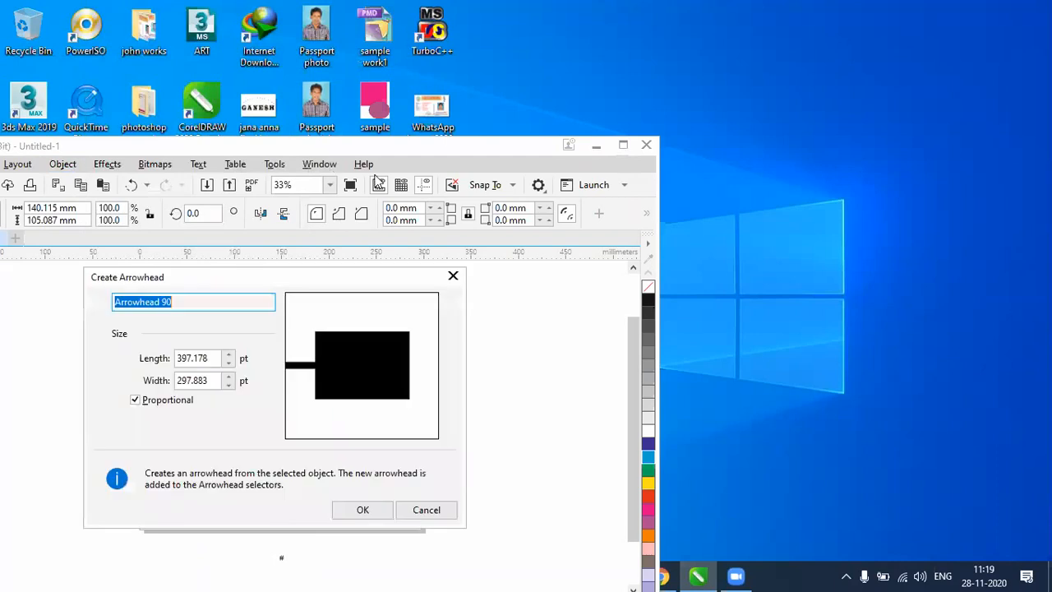
{"action": "left_click", "coordinate": [627, 145]}
{"action": "left_click_drag", "start_coordinate": [264, 282], "coordinate": [419, 266]}
{"action": "left_click", "coordinate": [521, 493]}
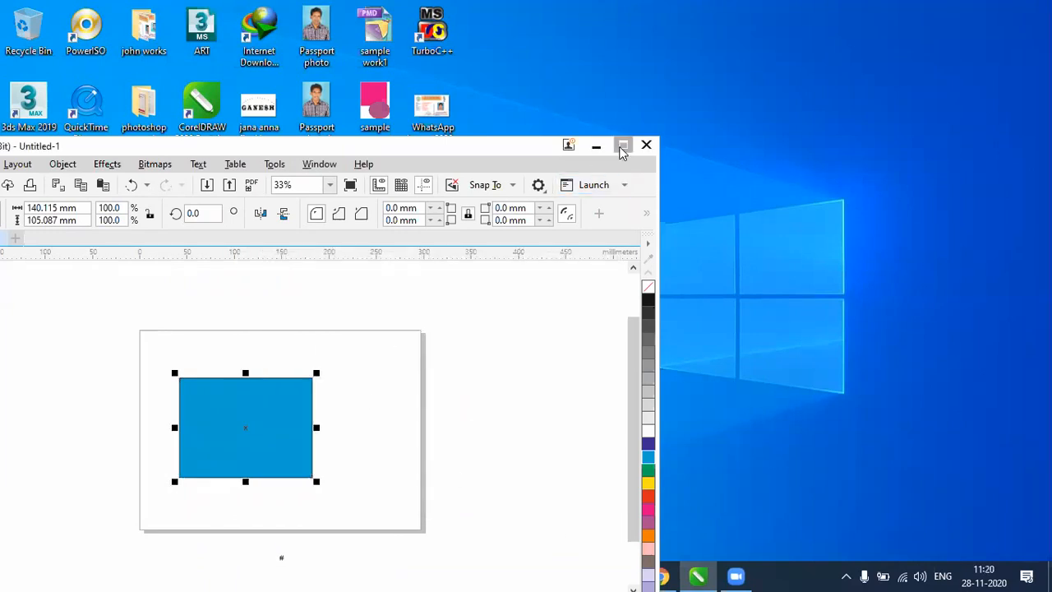
{"action": "left_click", "coordinate": [623, 146]}
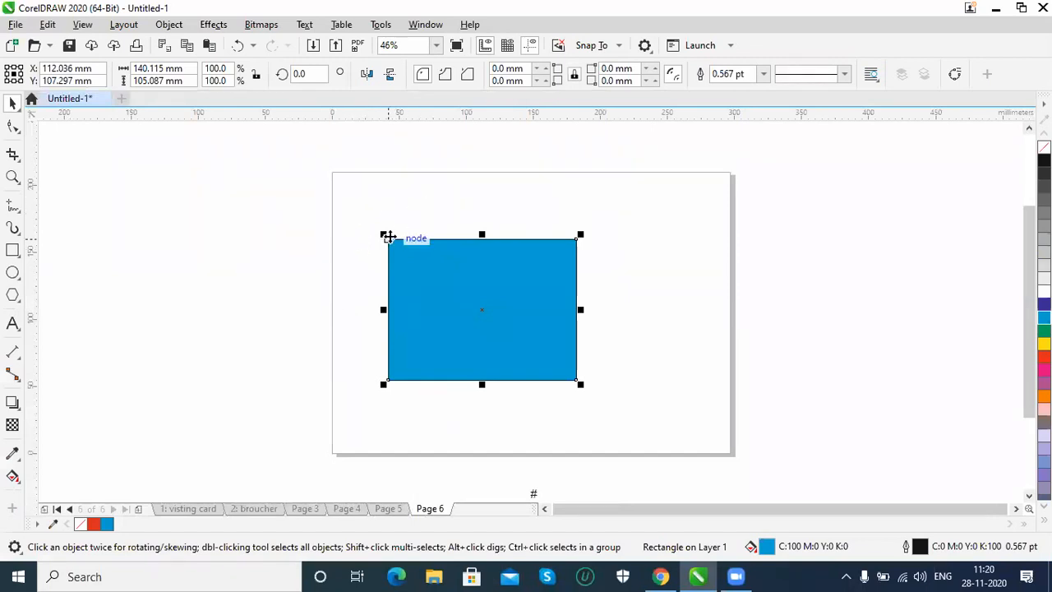
Step: Try to create a bitmap pattern from the rectangle's upper-right area at 300 dpi in CMYK color, and cancel saving the fill
{"action": "left_click", "coordinate": [169, 24]}
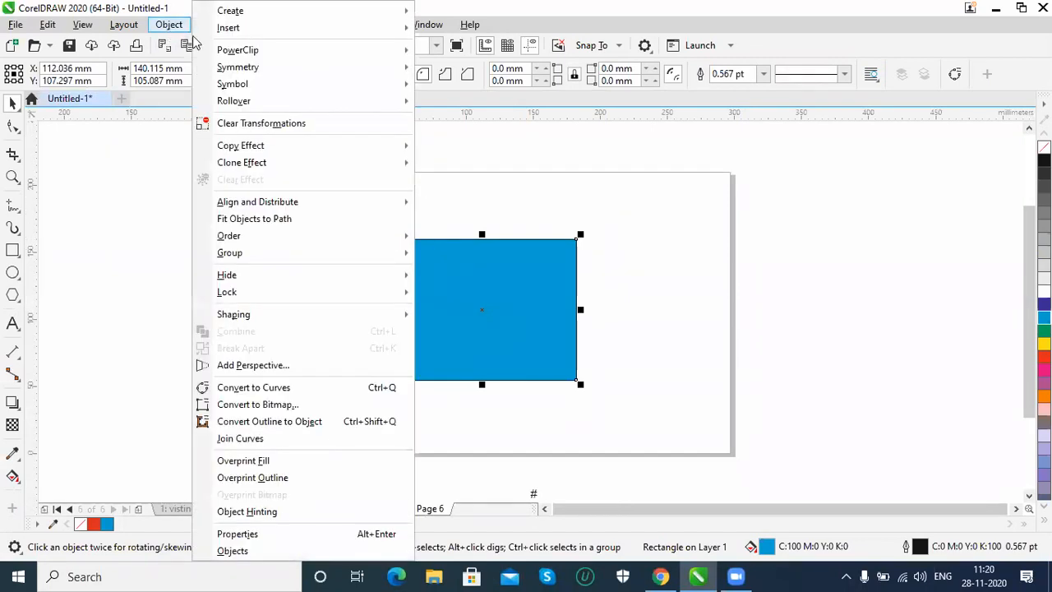
{"action": "mouse_move", "coordinate": [239, 10]}
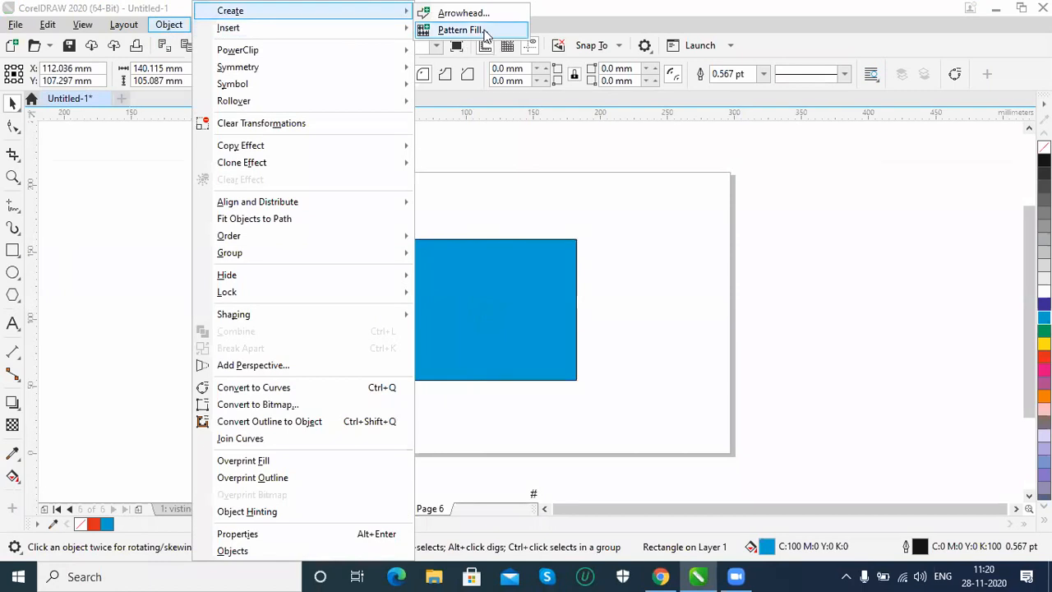
{"action": "left_click", "coordinate": [460, 29]}
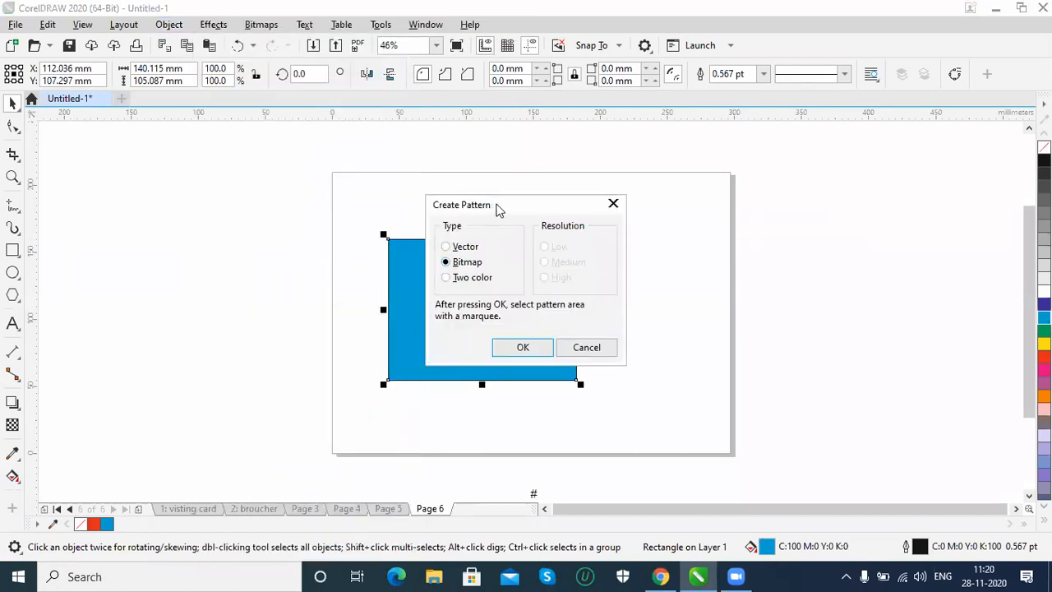
{"action": "left_click_drag", "start_coordinate": [497, 210], "coordinate": [741, 184]}
{"action": "left_click", "coordinate": [712, 222]}
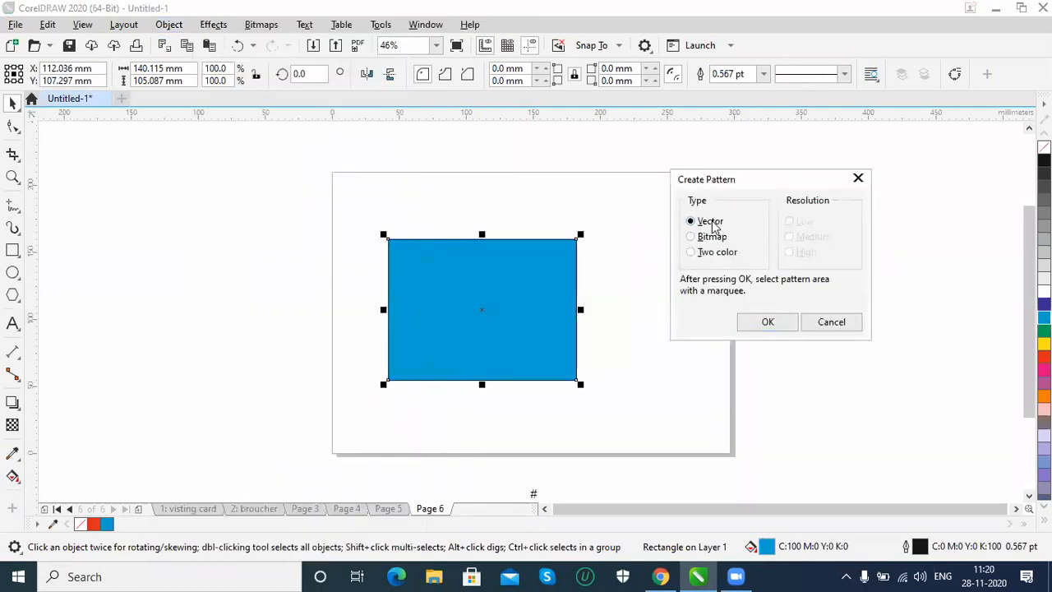
{"action": "left_click", "coordinate": [714, 239]}
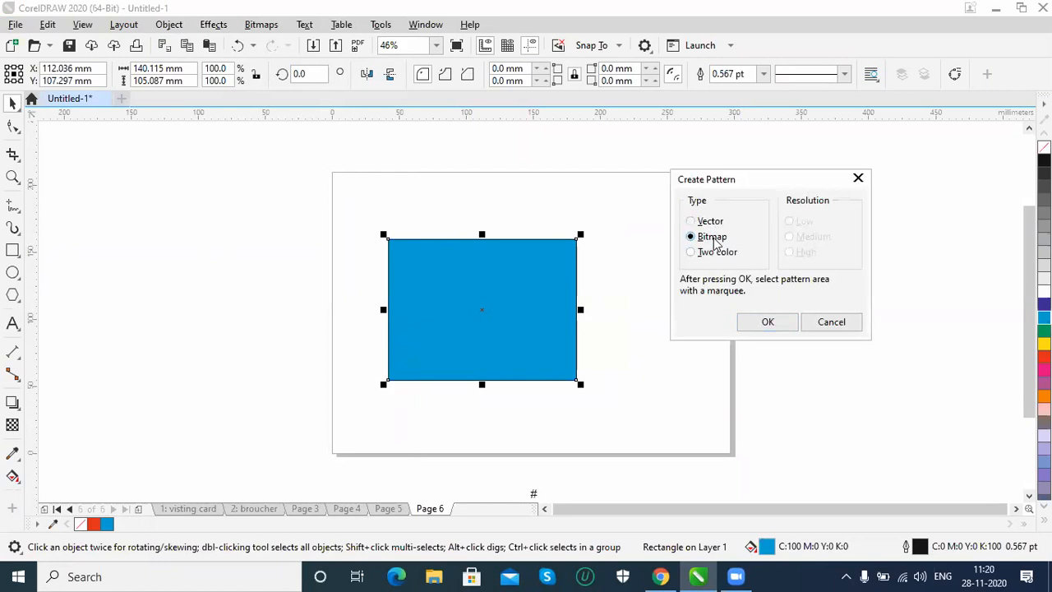
{"action": "left_click", "coordinate": [758, 323]}
{"action": "left_click_drag", "start_coordinate": [486, 256], "coordinate": [566, 323]}
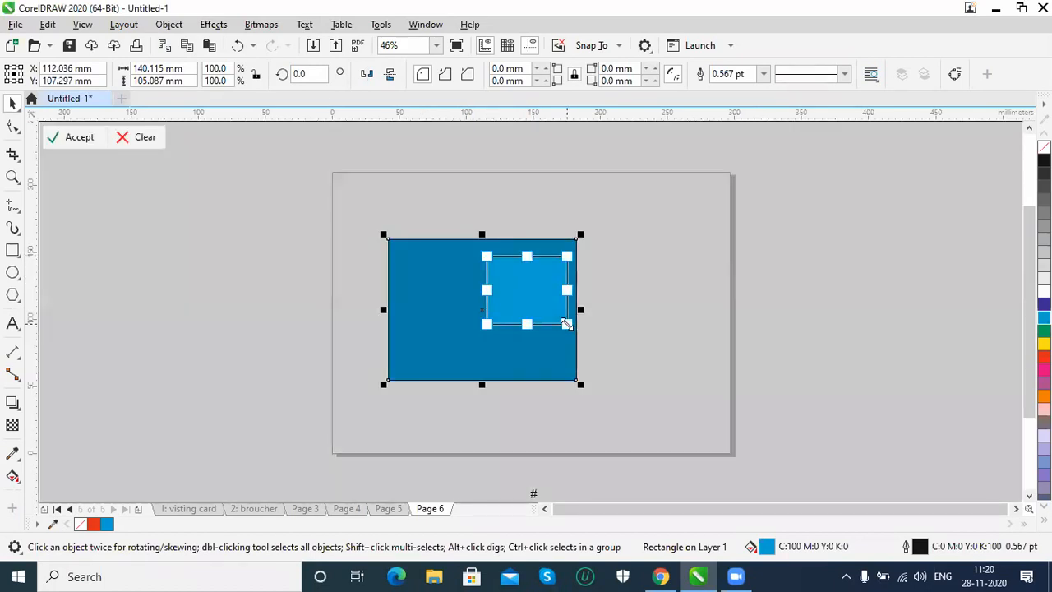
{"action": "key", "text": "Return"}
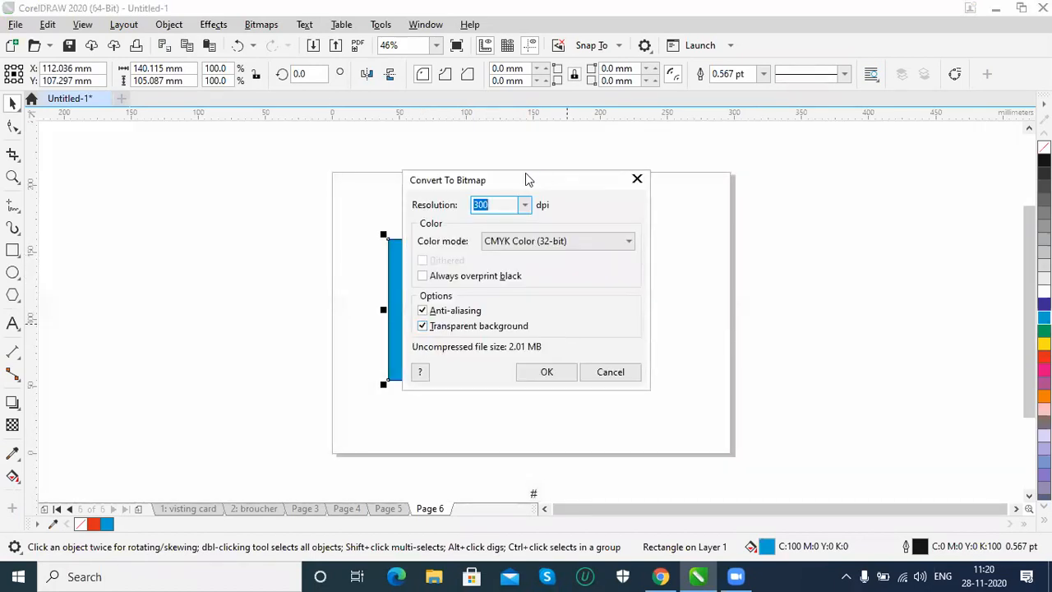
{"action": "left_click", "coordinate": [734, 373]}
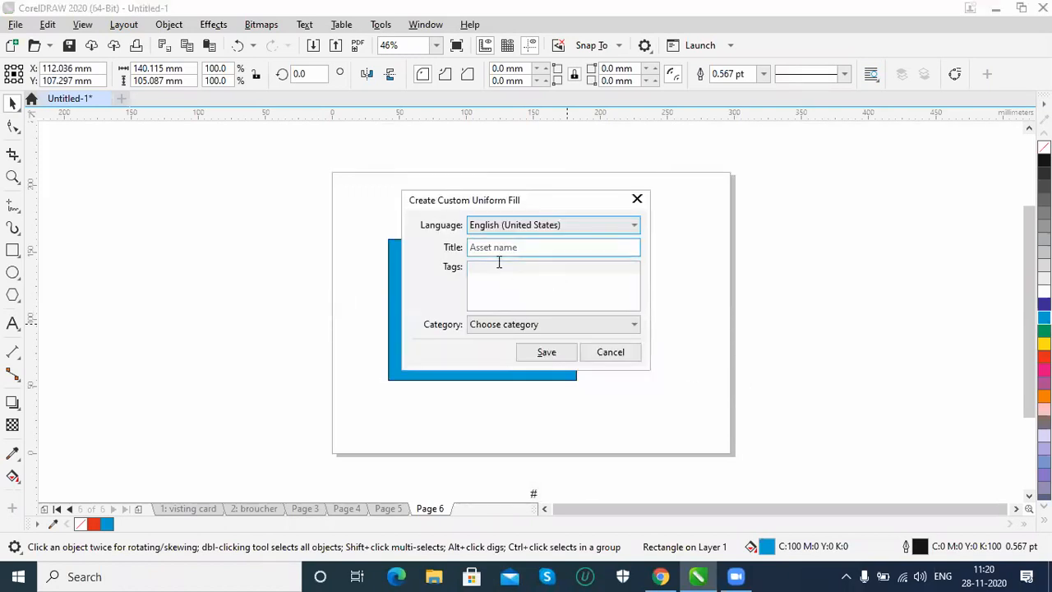
{"action": "left_click", "coordinate": [611, 353]}
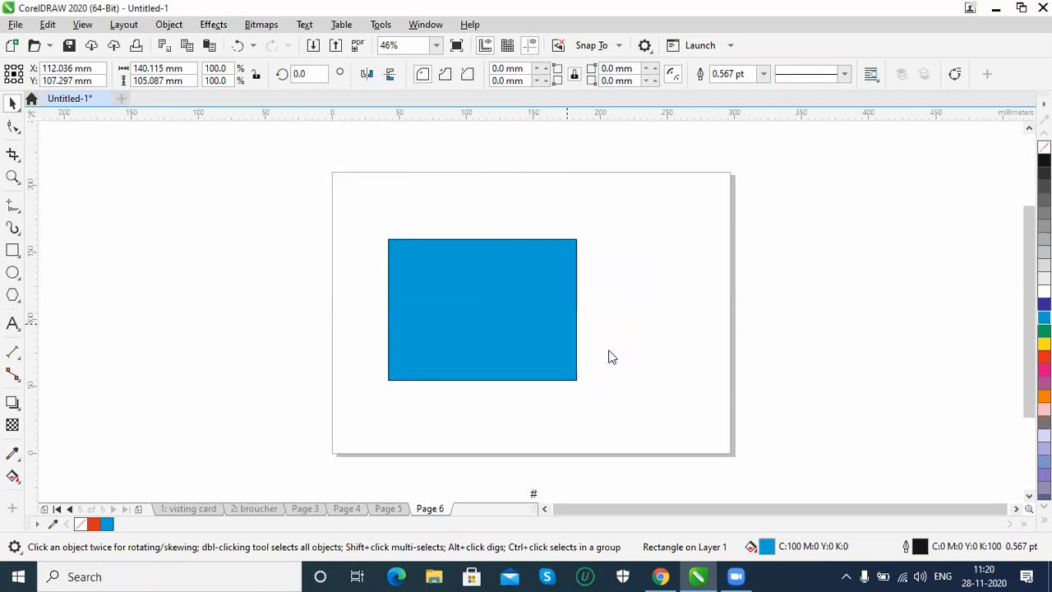
Step: Delete the cyan rectangle from Page 6
{"action": "left_click", "coordinate": [170, 25]}
{"action": "mouse_move", "coordinate": [224, 30]}
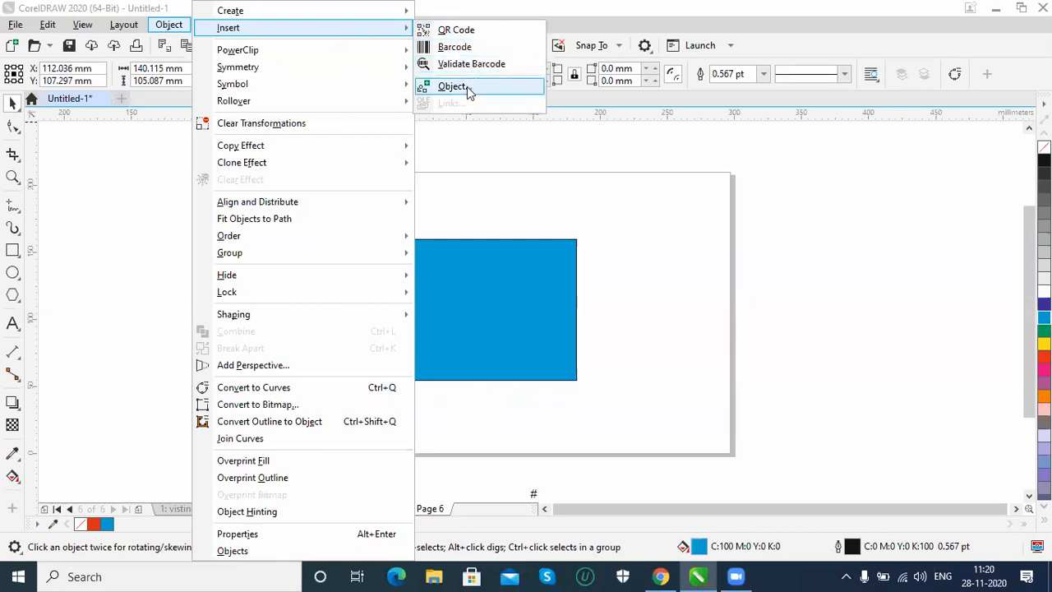
{"action": "left_click", "coordinate": [501, 265]}
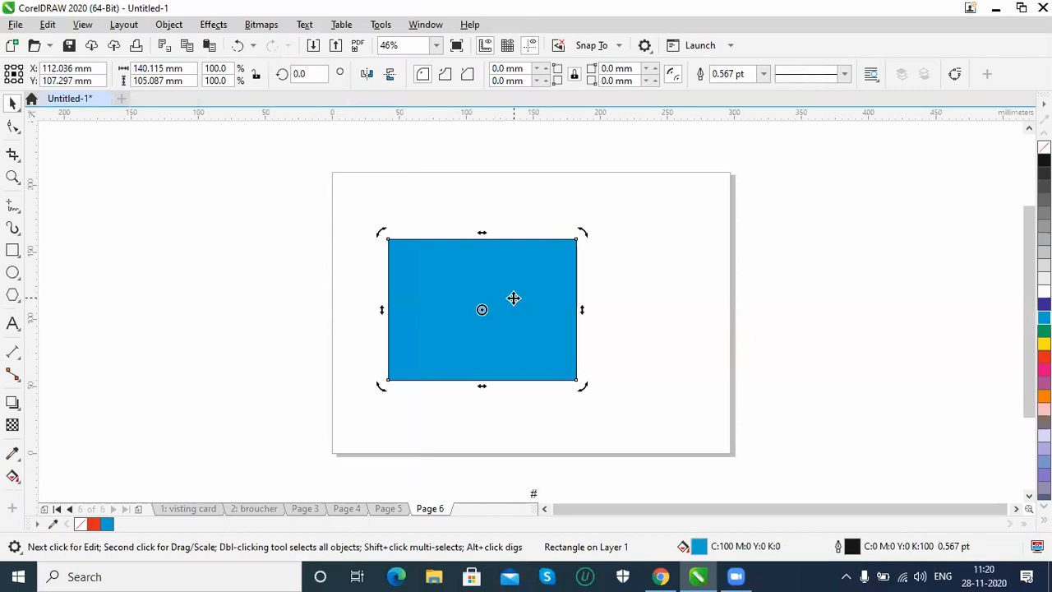
{"action": "key", "text": "Delete"}
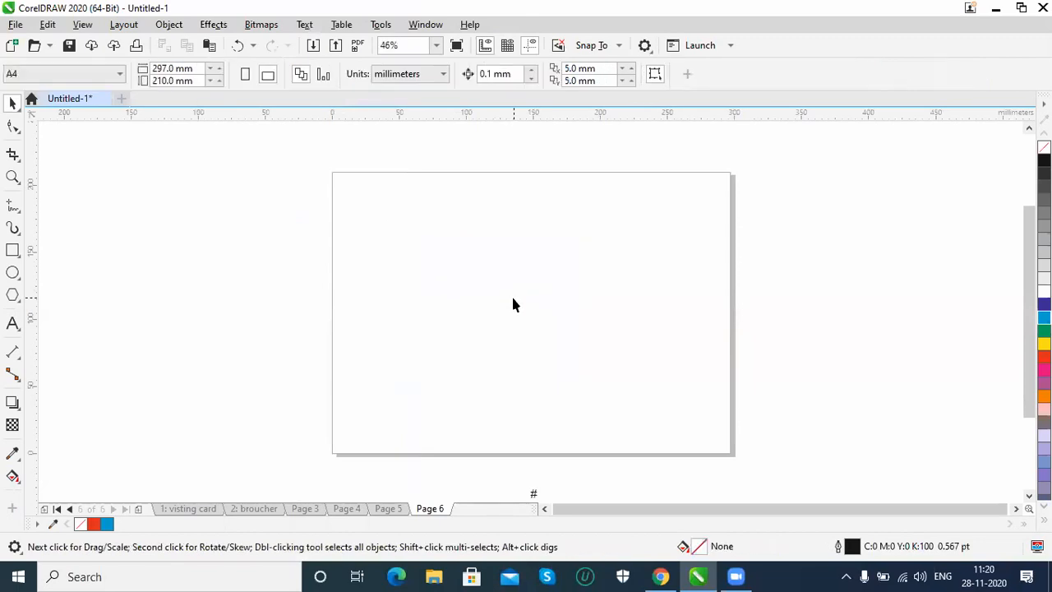
Step: Try to insert a QR code on the empty Page 6
{"action": "left_click", "coordinate": [168, 23]}
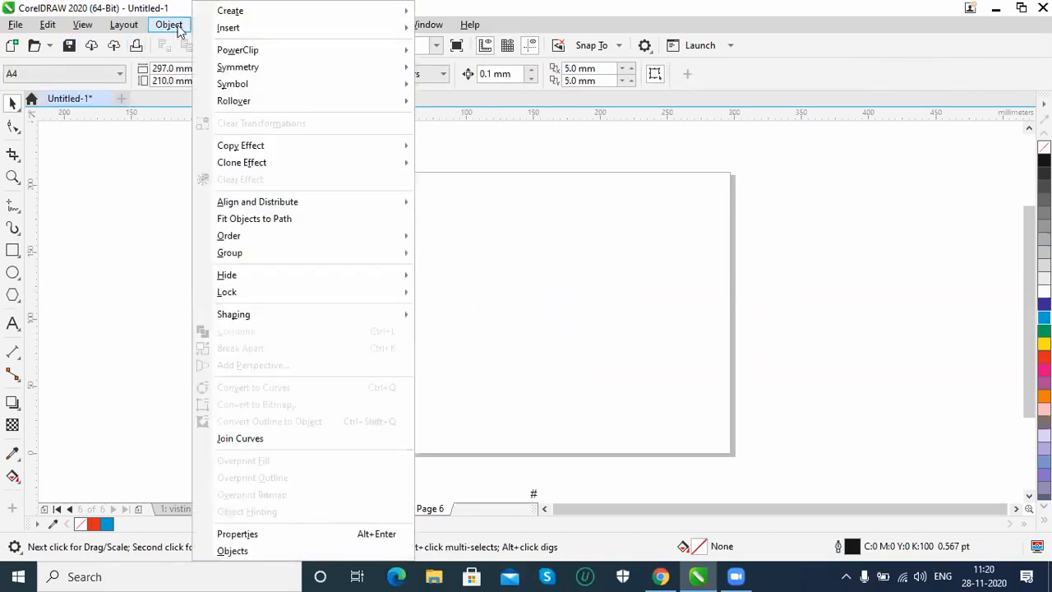
{"action": "left_click", "coordinate": [448, 28]}
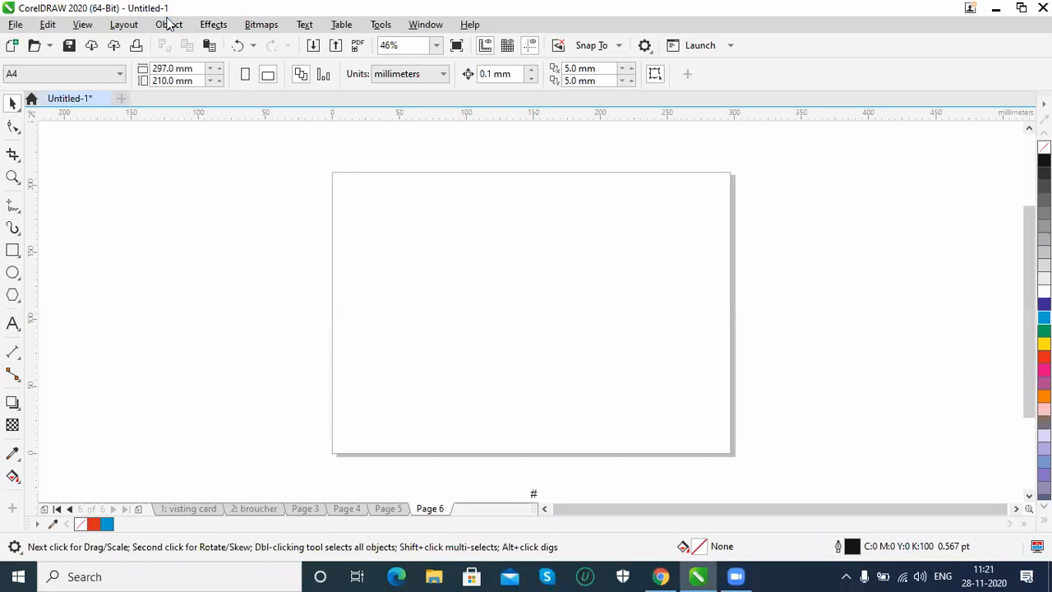
{"action": "left_click", "coordinate": [169, 25]}
{"action": "mouse_move", "coordinate": [228, 31]}
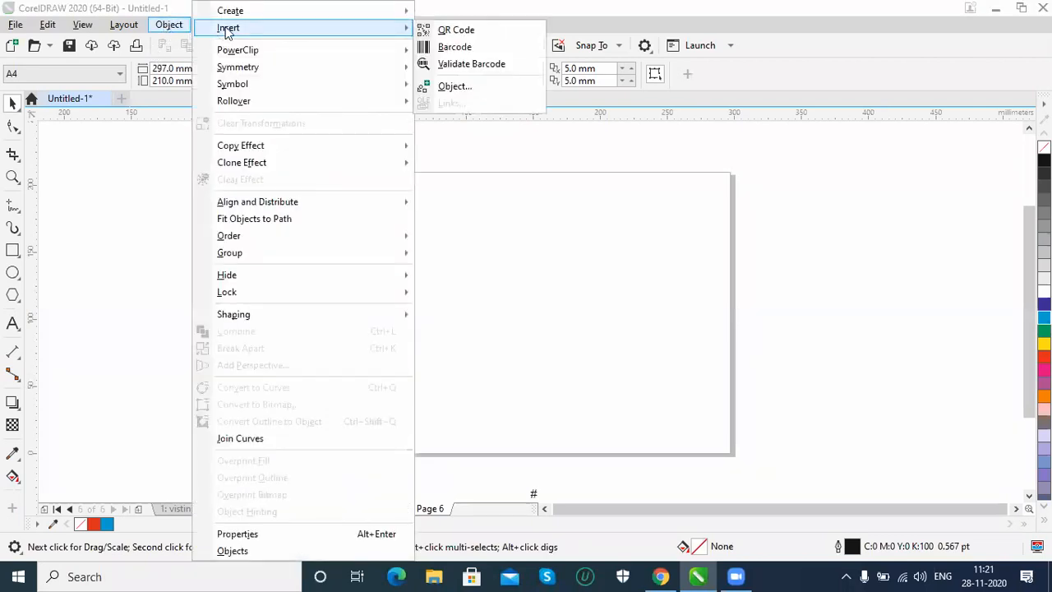
{"action": "left_click", "coordinate": [491, 31]}
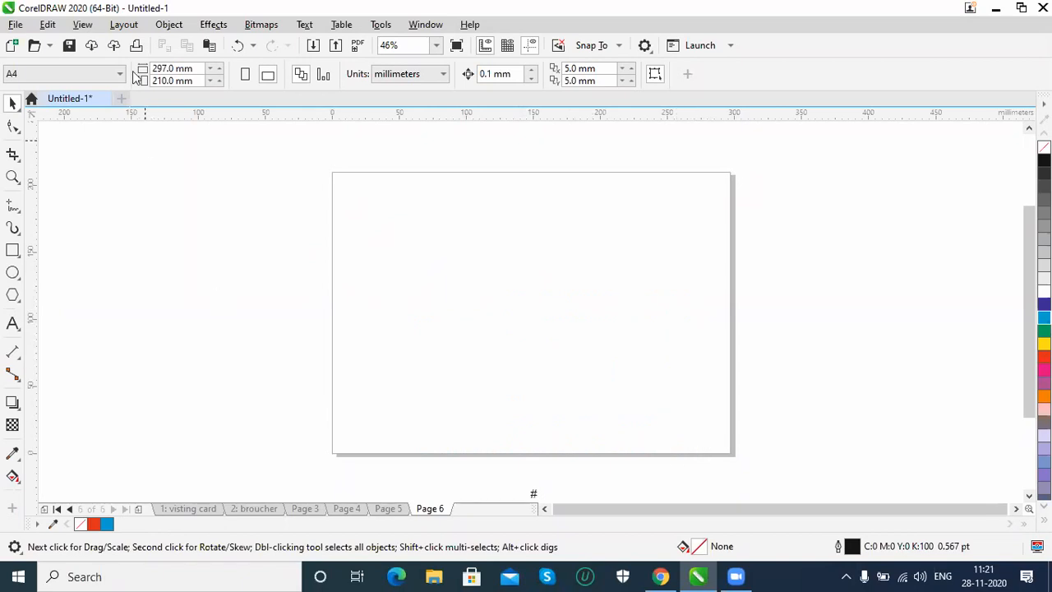
Step: Try to insert a barcode on the empty Page 6
{"action": "left_click", "coordinate": [169, 24]}
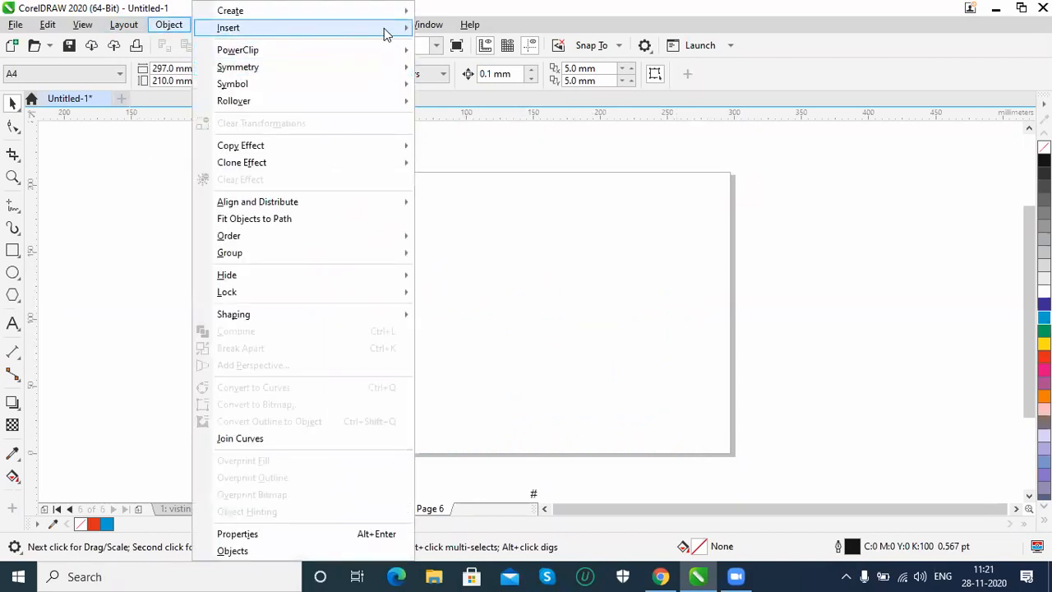
{"action": "mouse_move", "coordinate": [384, 28]}
{"action": "left_click", "coordinate": [486, 48]}
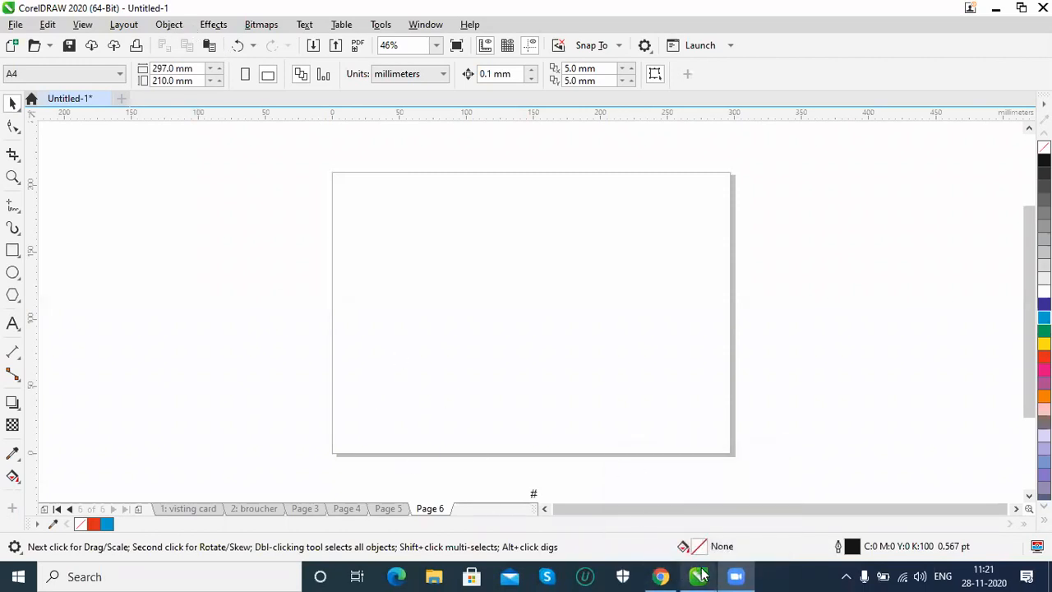
{"action": "mouse_move", "coordinate": [697, 577]}
{"action": "left_click", "coordinate": [687, 501]}
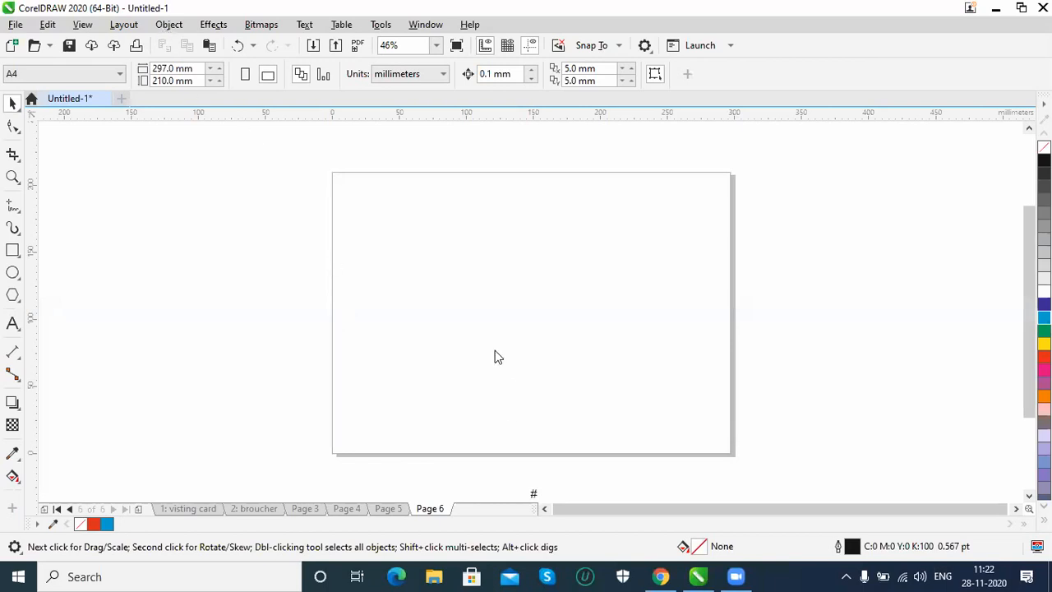
{"action": "right_click", "coordinate": [699, 576]}
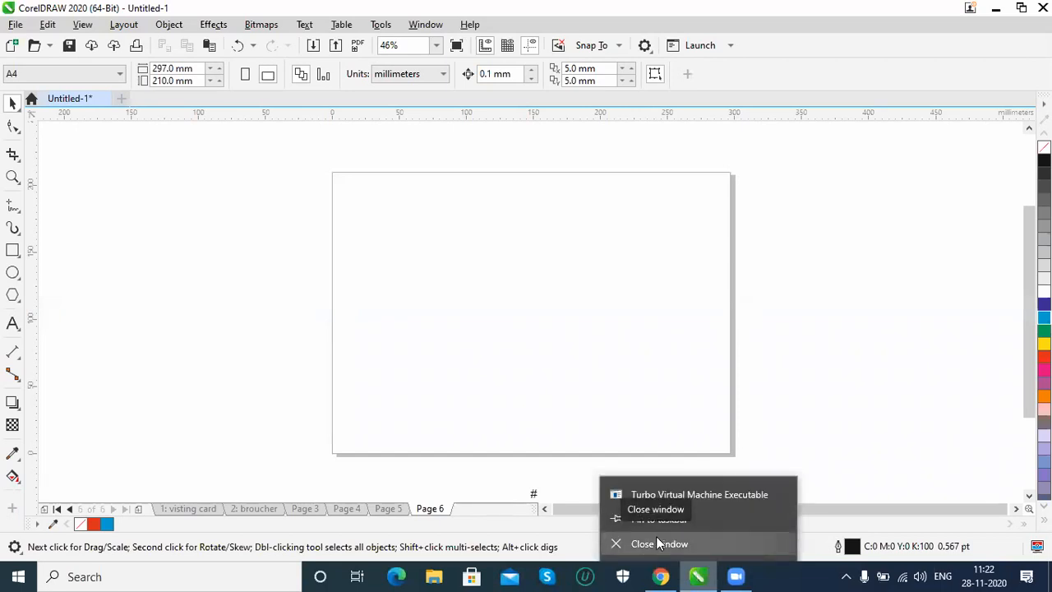
{"action": "left_click", "coordinate": [656, 543]}
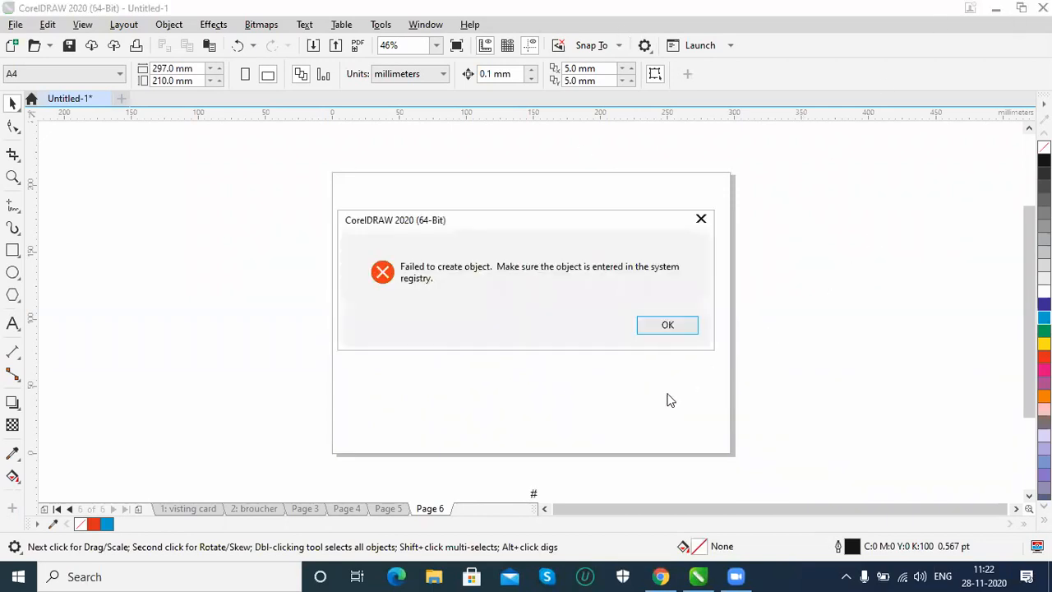
{"action": "left_click", "coordinate": [664, 325]}
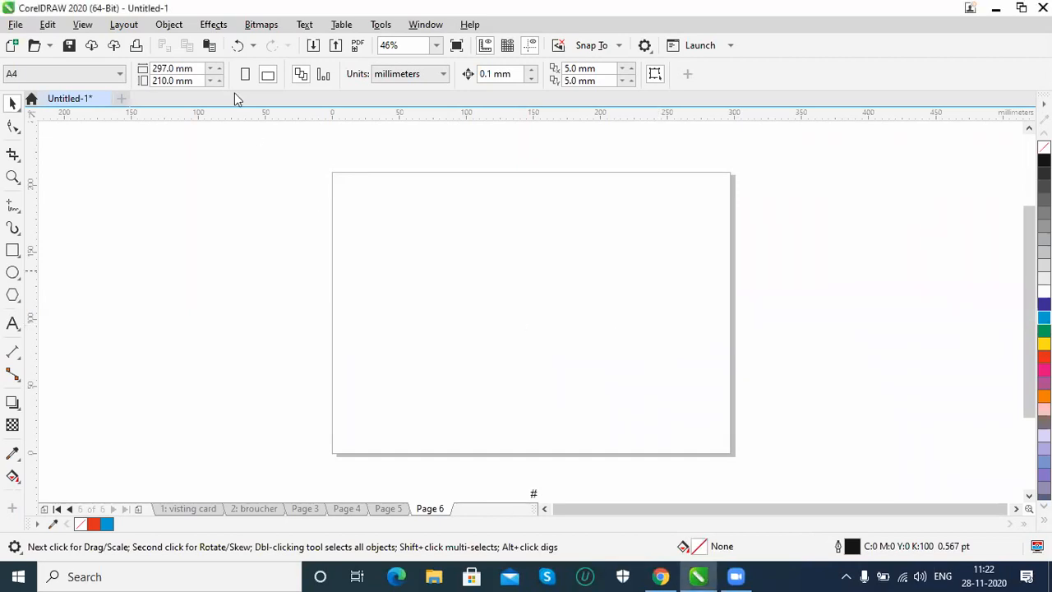
{"action": "left_click", "coordinate": [169, 24]}
{"action": "mouse_move", "coordinate": [230, 29]}
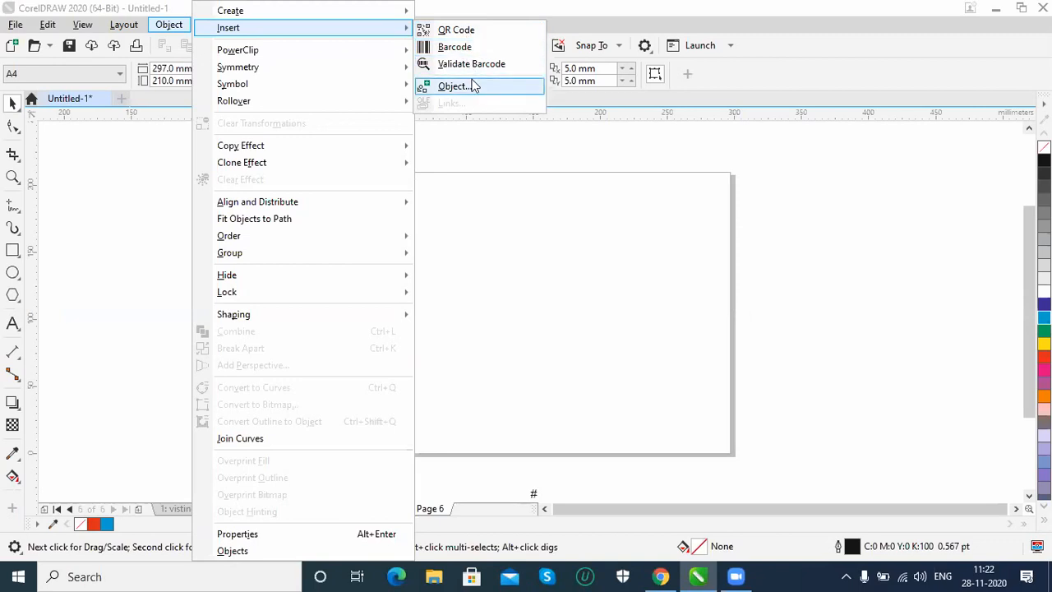
{"action": "mouse_move", "coordinate": [280, 51]}
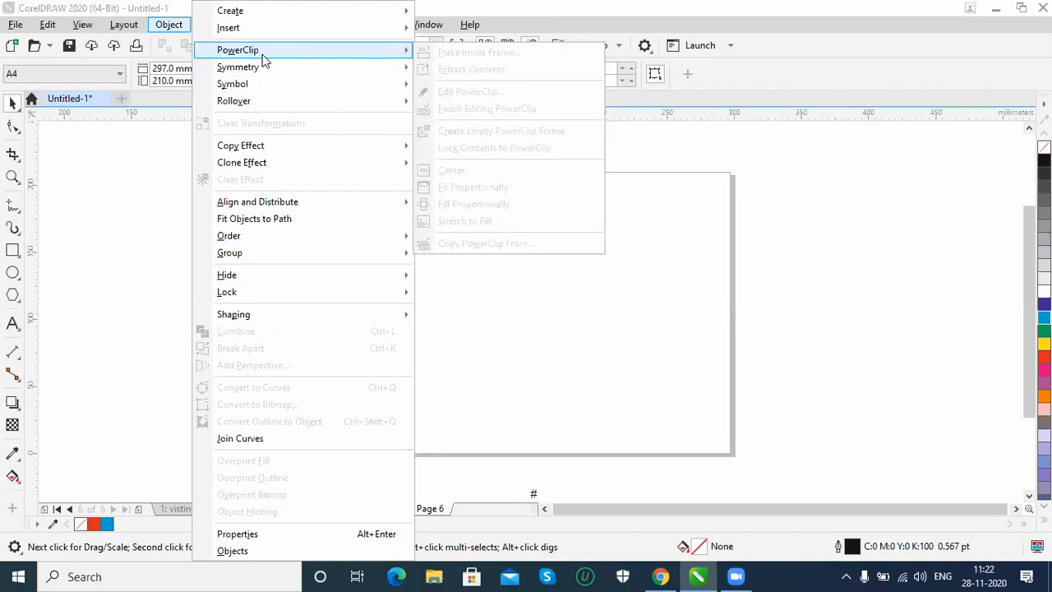
{"action": "left_click", "coordinate": [559, 348]}
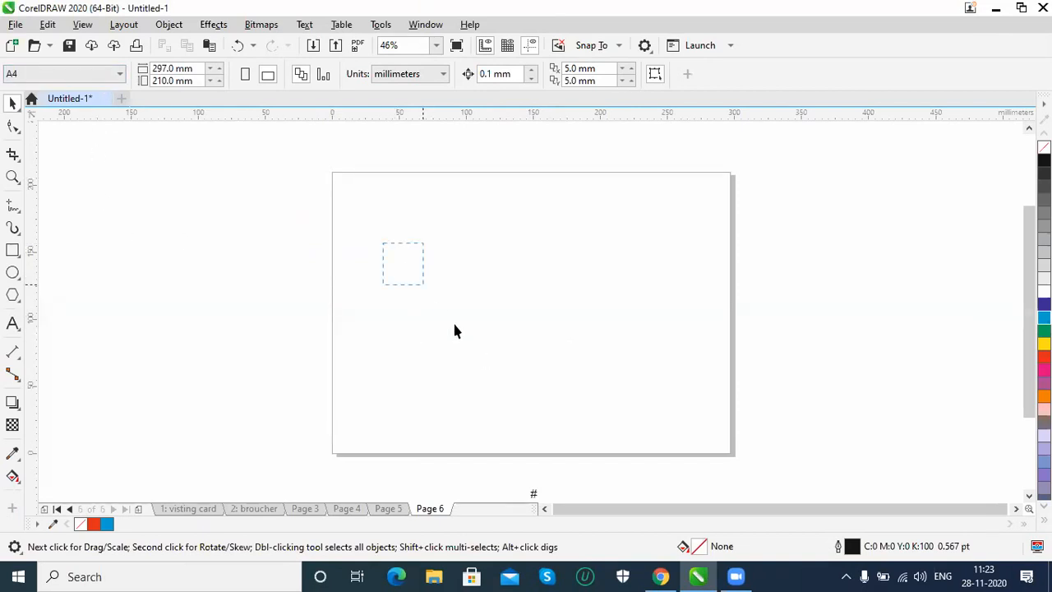
Step: Import the id card image from the Desktop and place it in the empty area left of Page 6
{"action": "left_click", "coordinate": [13, 25]}
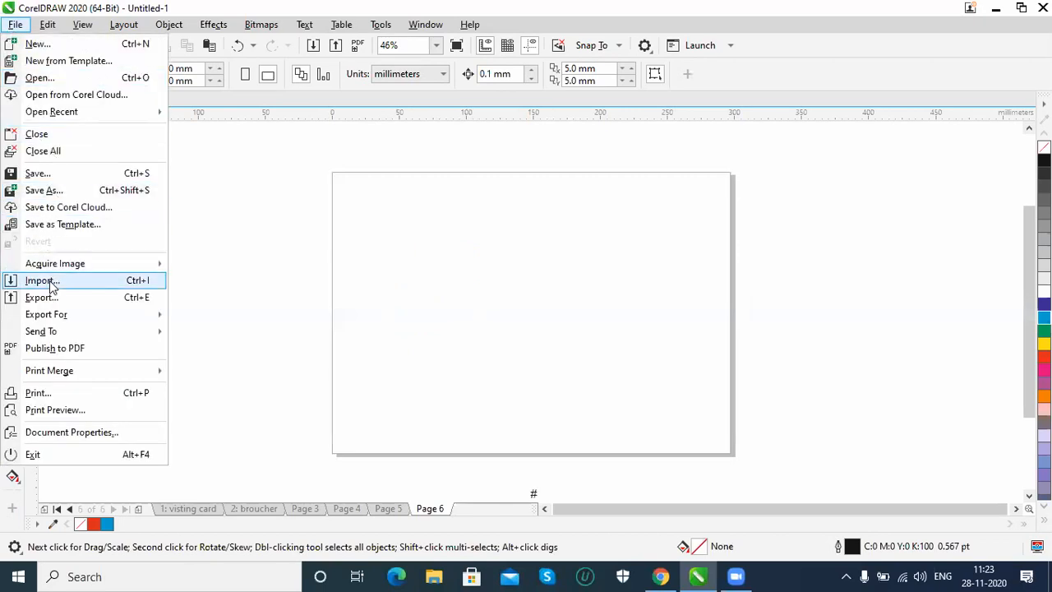
{"action": "left_click", "coordinate": [42, 281]}
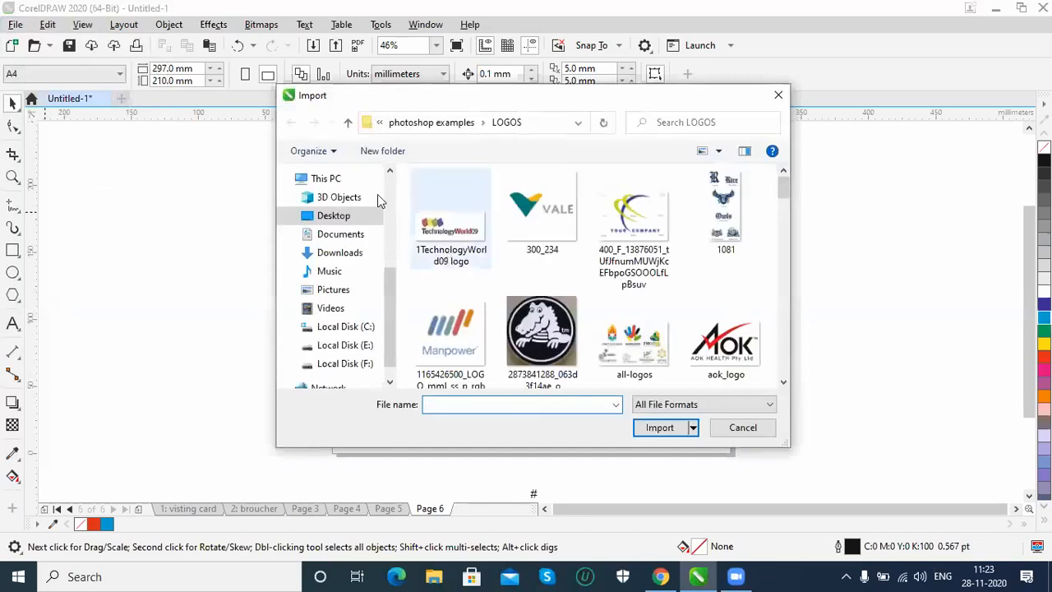
{"action": "left_click", "coordinate": [337, 216]}
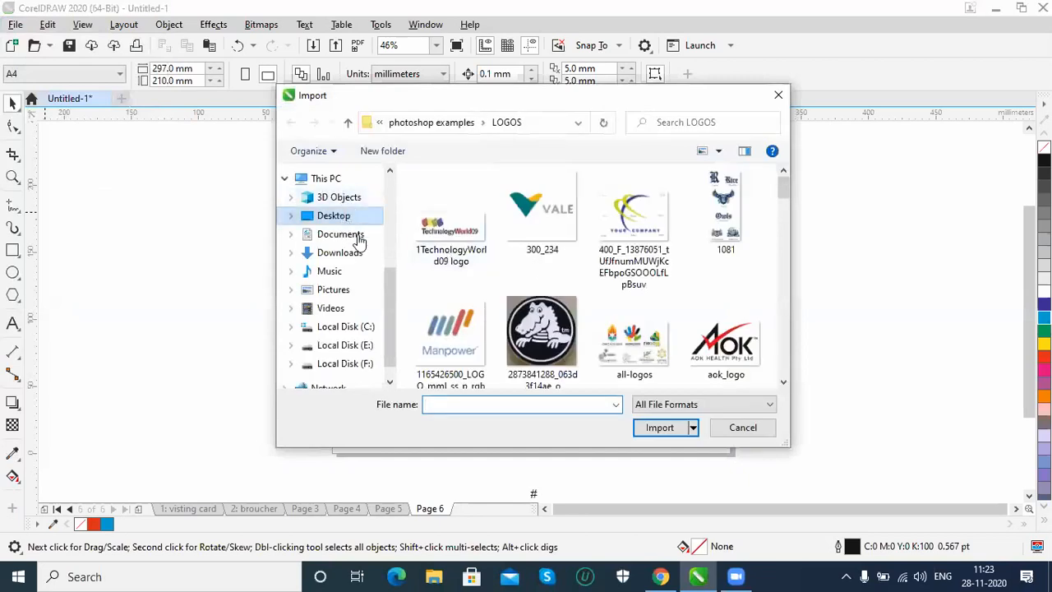
{"action": "left_click_drag", "start_coordinate": [783, 213], "coordinate": [782, 266]}
{"action": "left_click", "coordinate": [539, 254]}
{"action": "double_click", "coordinate": [532, 255]}
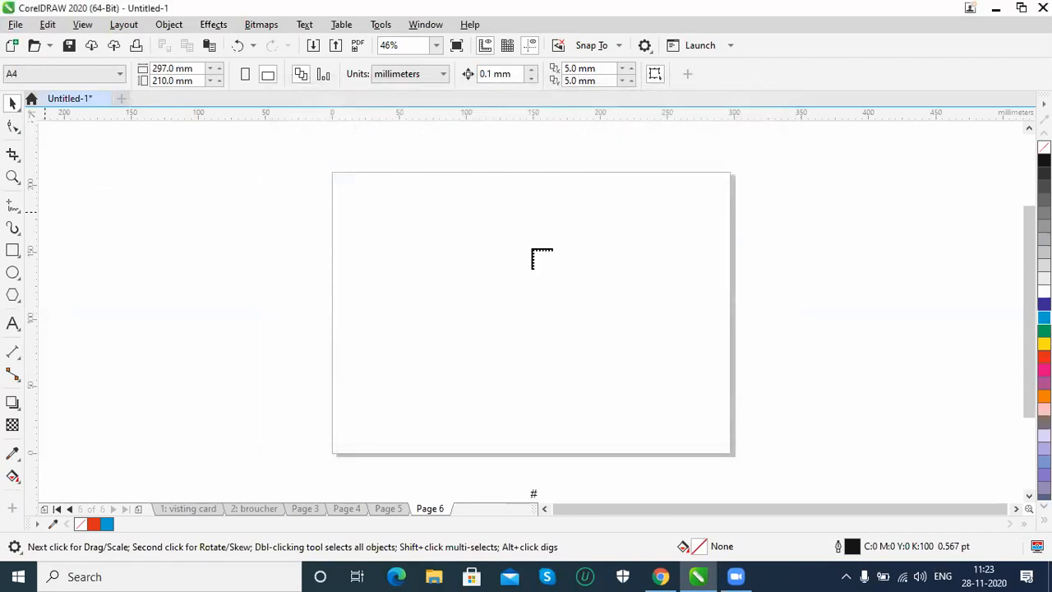
{"action": "left_click", "coordinate": [182, 194]}
{"action": "right_click", "coordinate": [402, 115]}
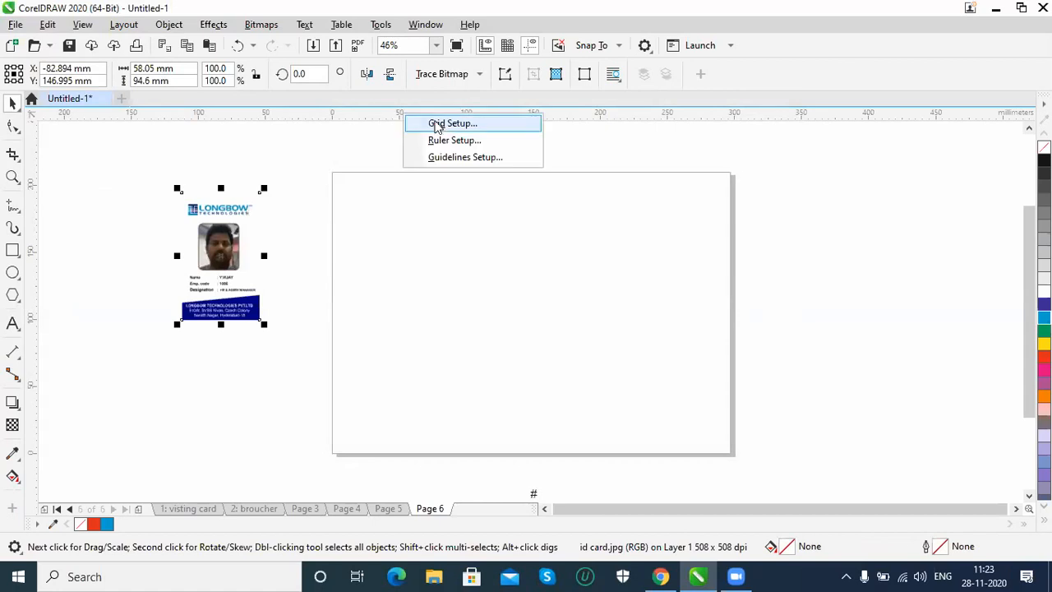
{"action": "left_click", "coordinate": [442, 141]}
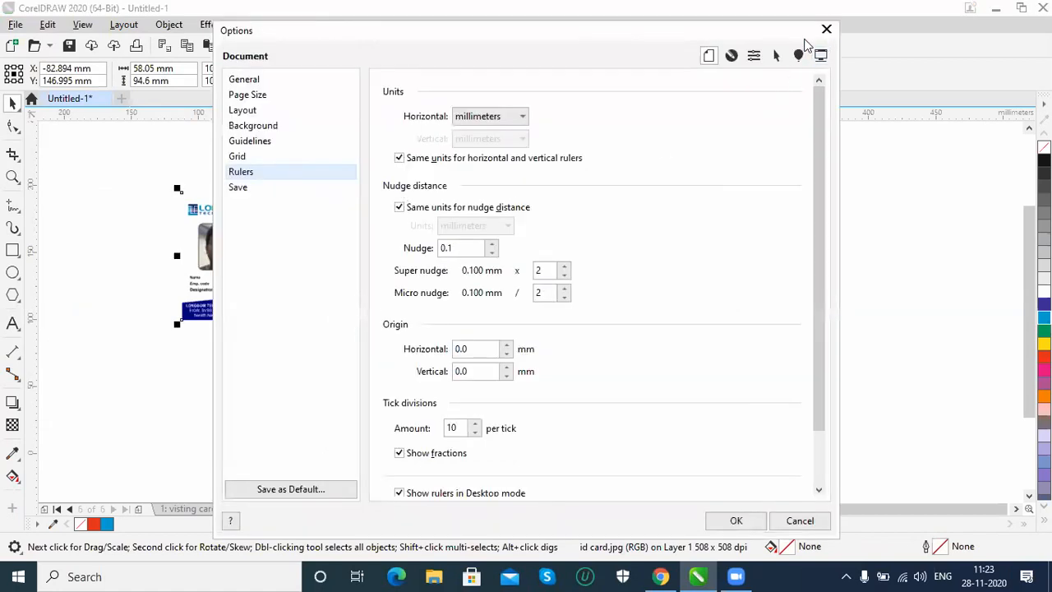
{"action": "left_click", "coordinate": [508, 118]}
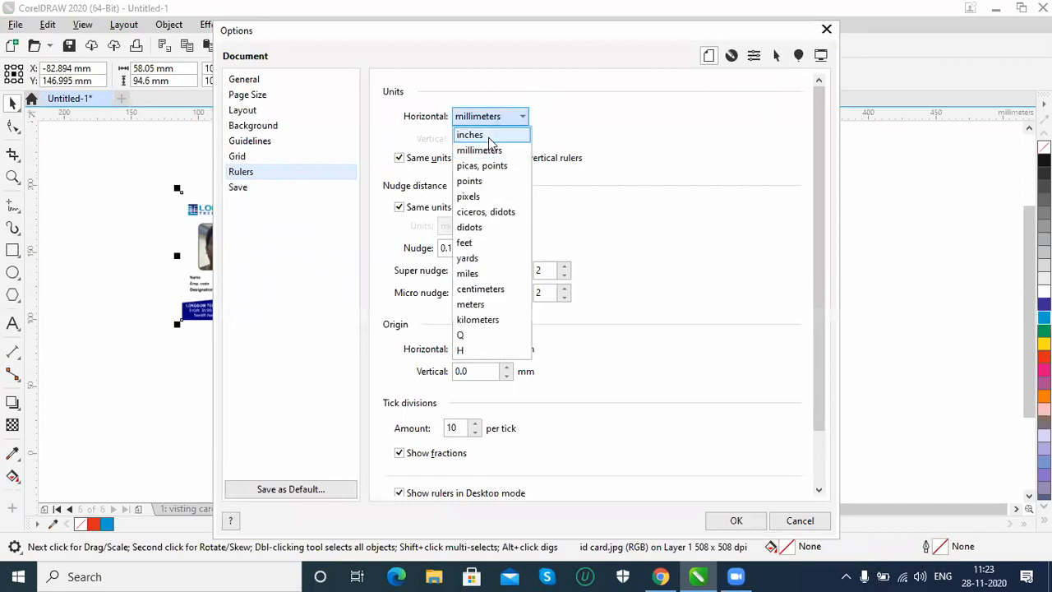
{"action": "left_click", "coordinate": [487, 137]}
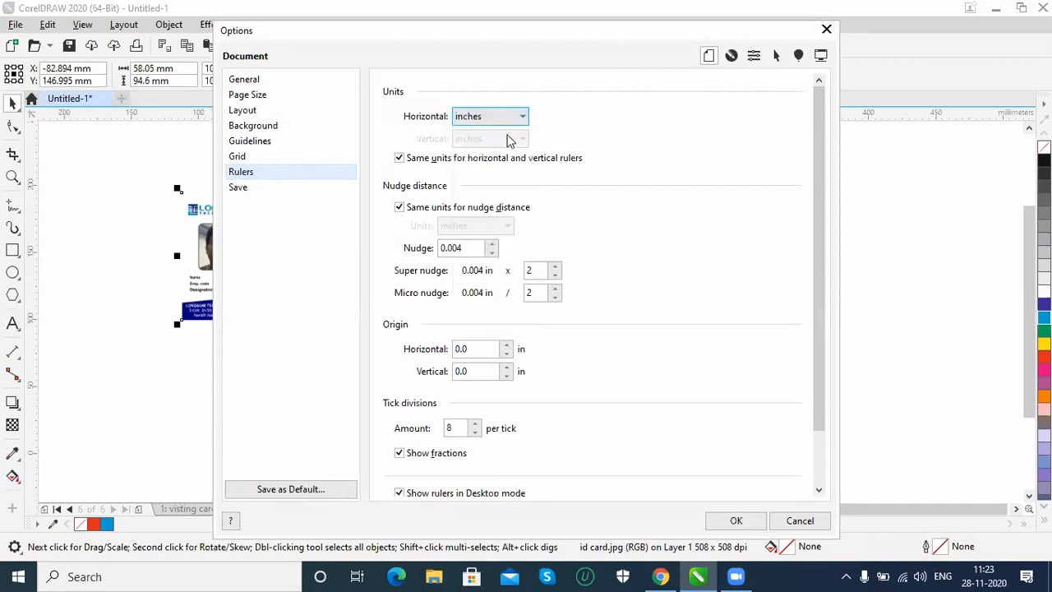
{"action": "left_click", "coordinate": [827, 30]}
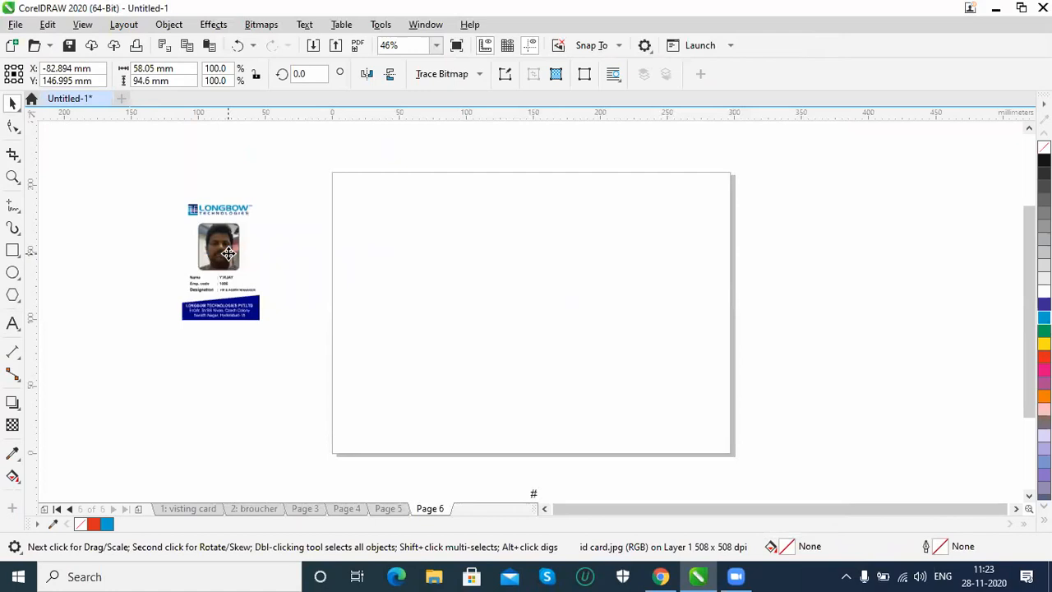
Step: Move the ID card image slightly down and toward the page, and set the document units to inches
{"action": "left_click_drag", "start_coordinate": [216, 252], "coordinate": [238, 285]}
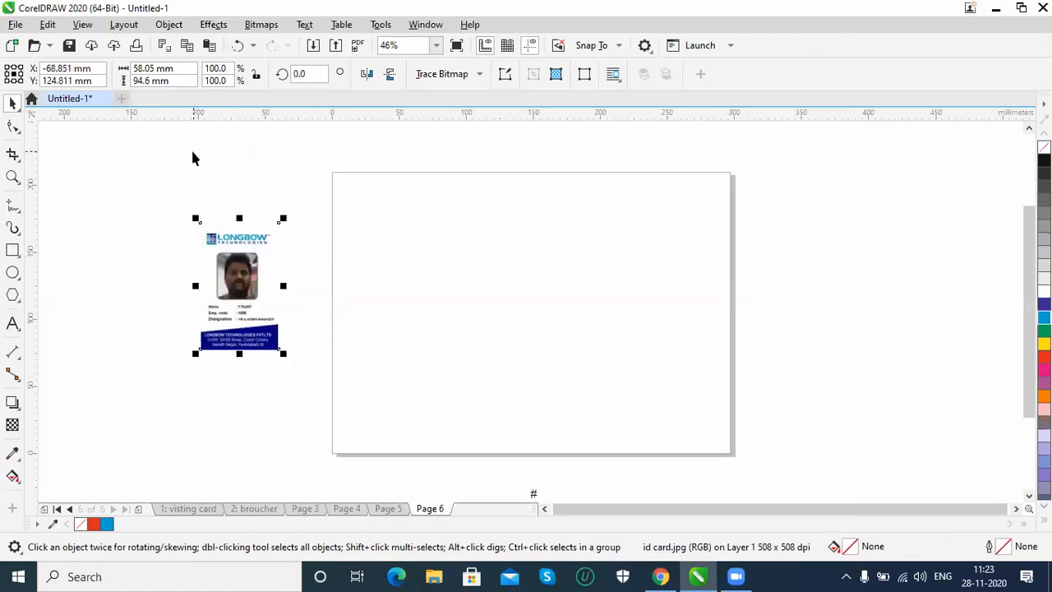
{"action": "right_click", "coordinate": [232, 113]}
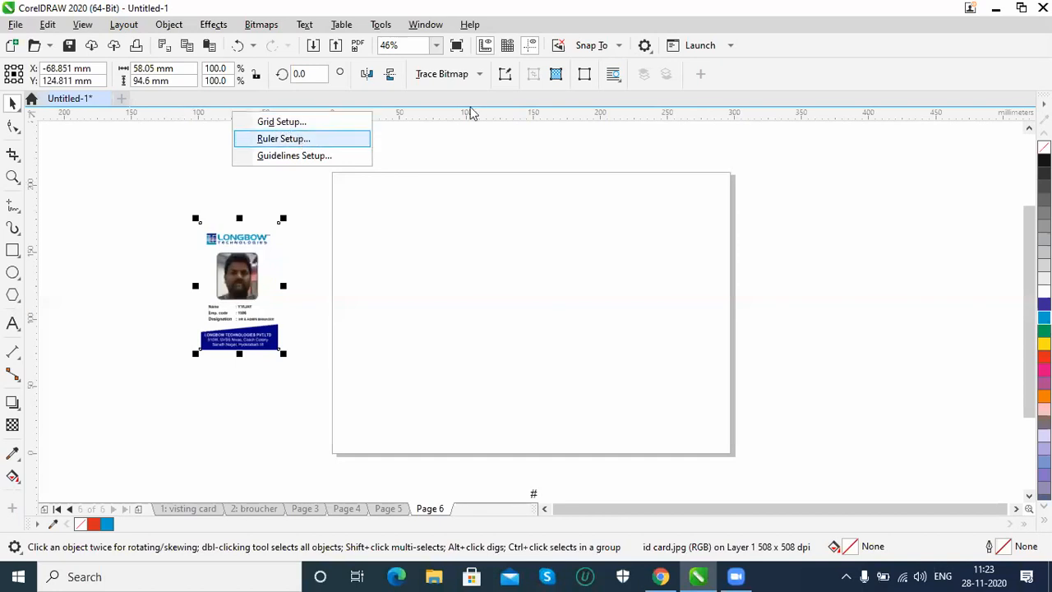
{"action": "left_click", "coordinate": [552, 157]}
{"action": "left_click", "coordinate": [551, 166]}
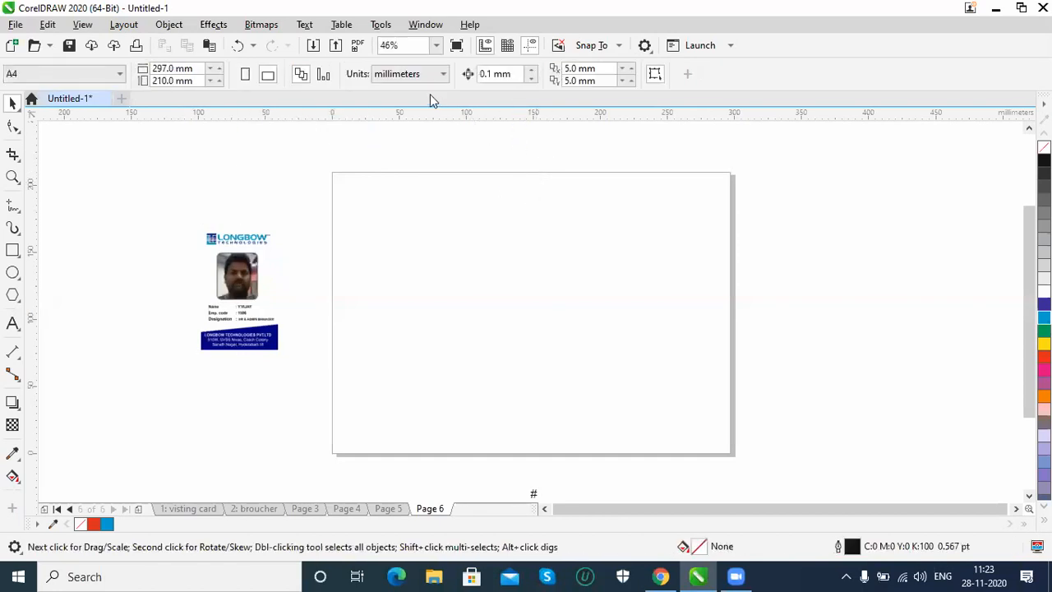
{"action": "left_click", "coordinate": [393, 74]}
{"action": "left_click", "coordinate": [397, 101]}
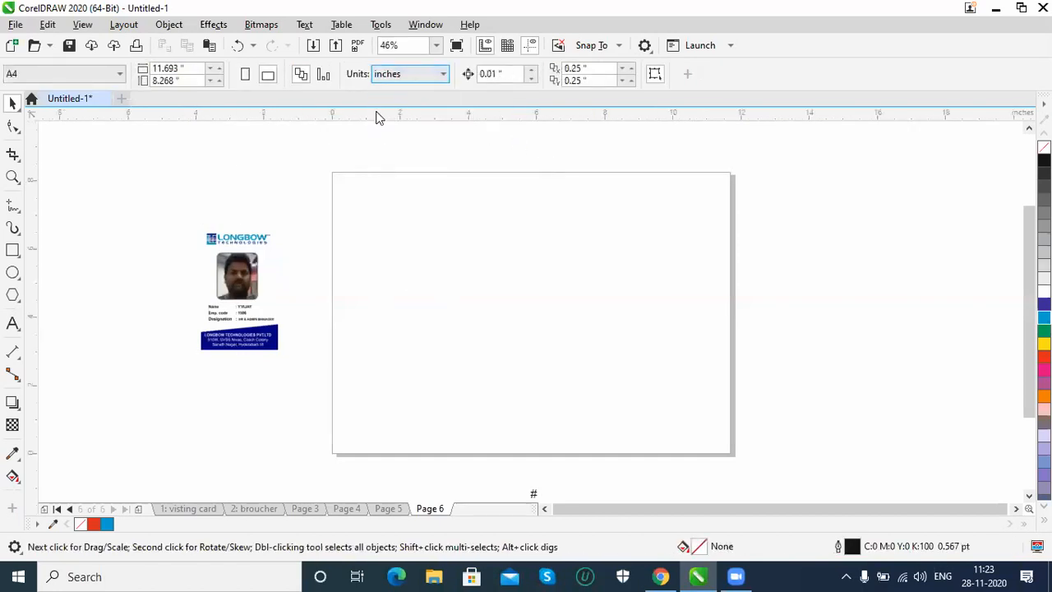
Step: Check the ID card image's size and draw a rectangle about 3.8 by 4.8 inches in the middle of the page
{"action": "left_click", "coordinate": [248, 260]}
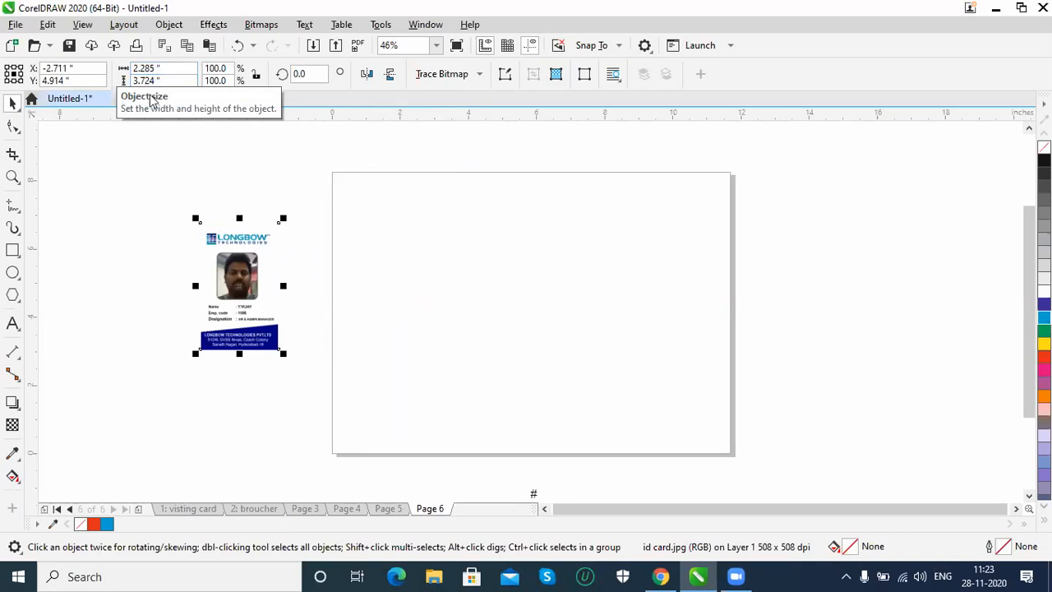
{"action": "left_click", "coordinate": [12, 250]}
{"action": "left_click_drag", "start_coordinate": [464, 208], "coordinate": [593, 374]}
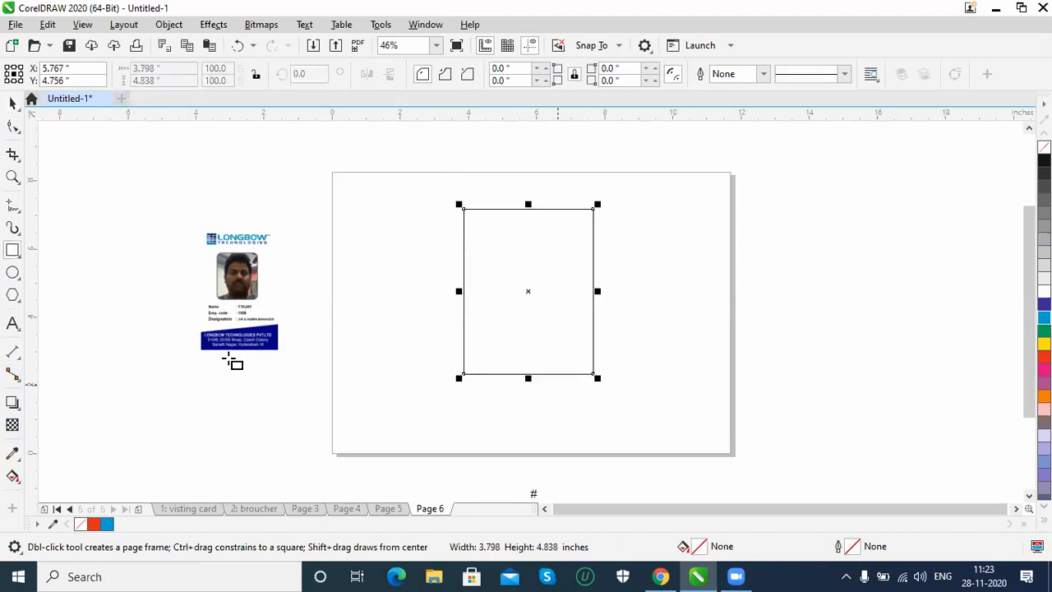
{"action": "key", "text": "space"}
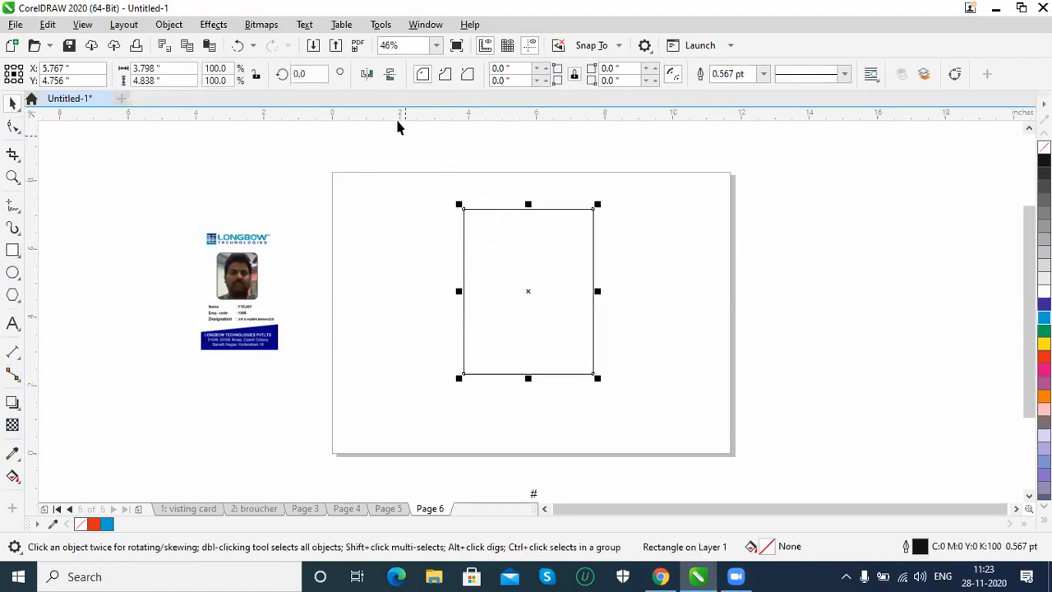
Step: Resize the new rectangle to 3.0 inches wide and 4.0 inches high
{"action": "left_click", "coordinate": [172, 68]}
{"action": "type", "text": "3.5"}
{"action": "key", "text": "Tab"}
{"action": "type", "text": "4.0"}
{"action": "key", "text": "Return"}
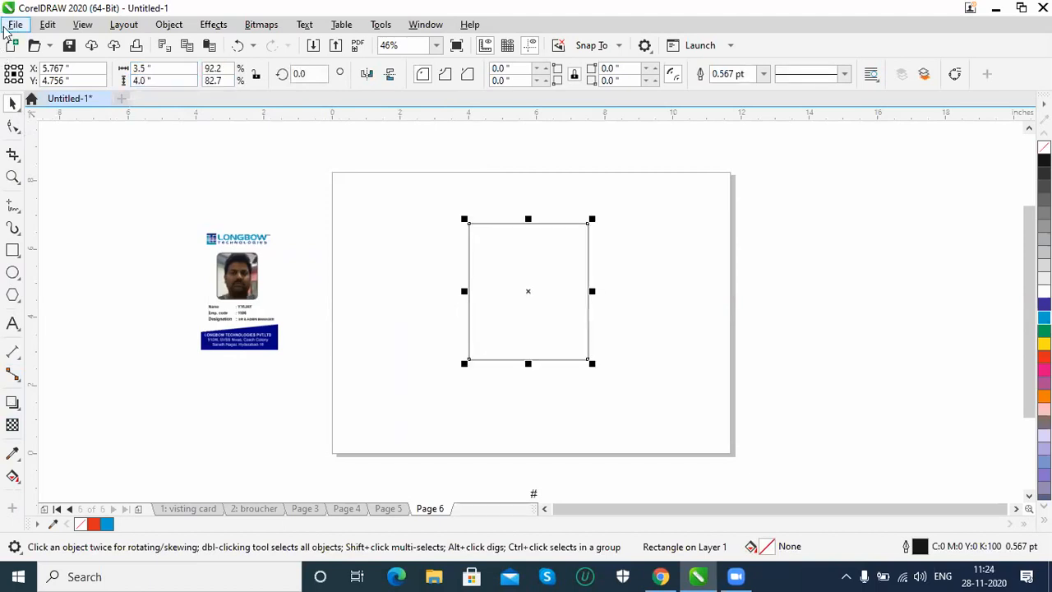
{"action": "key", "text": "shift+Tab"}
{"action": "type", "text": "3.0"}
{"action": "key", "text": "Return"}
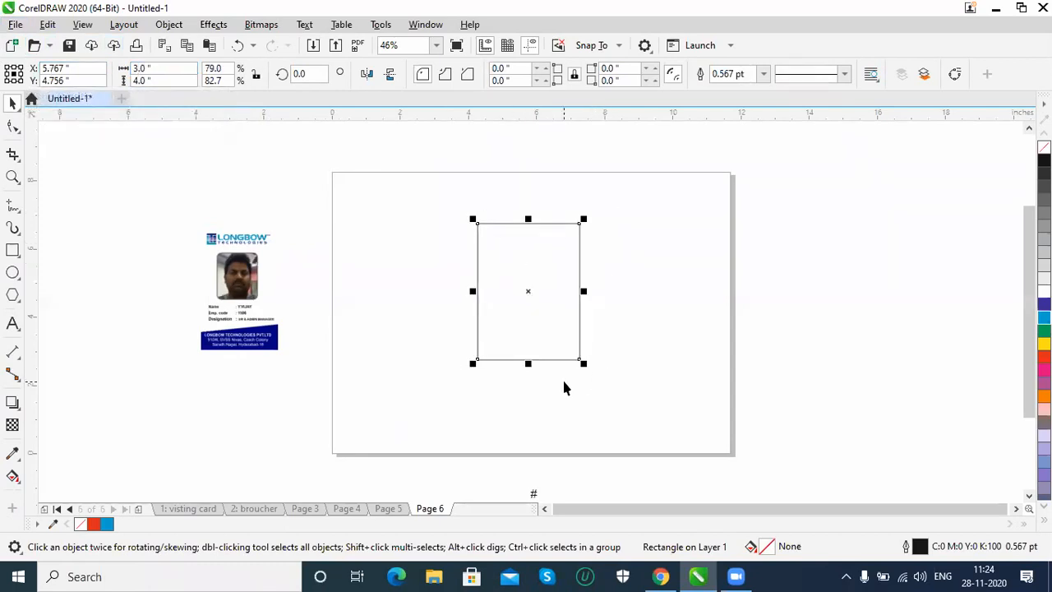
Step: Move the ID card image onto the page, beside the left edge of the empty rectangle
{"action": "left_click", "coordinate": [250, 292]}
{"action": "left_click_drag", "start_coordinate": [226, 288], "coordinate": [371, 277]}
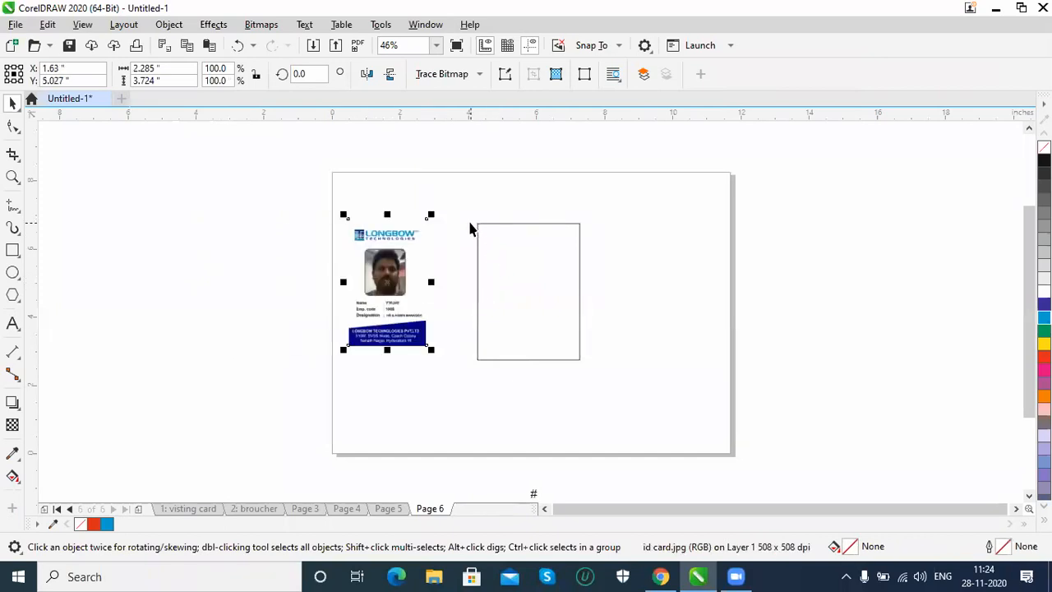
{"action": "left_click", "coordinate": [488, 224]}
{"action": "left_click_drag", "start_coordinate": [298, 201], "coordinate": [664, 411]}
{"action": "key", "text": "shift+F2"}
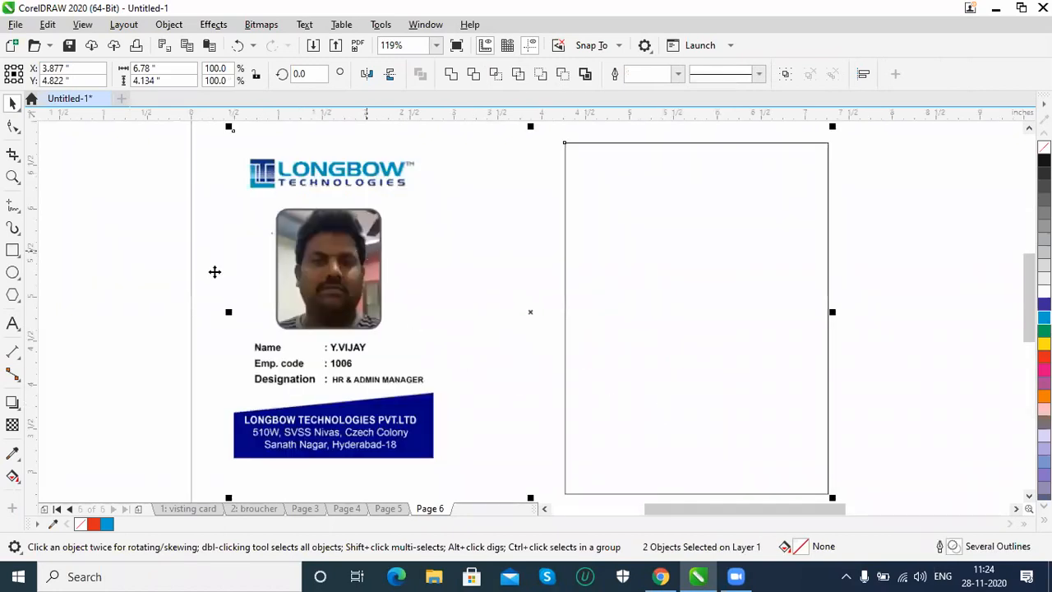
{"action": "left_click", "coordinate": [318, 180]}
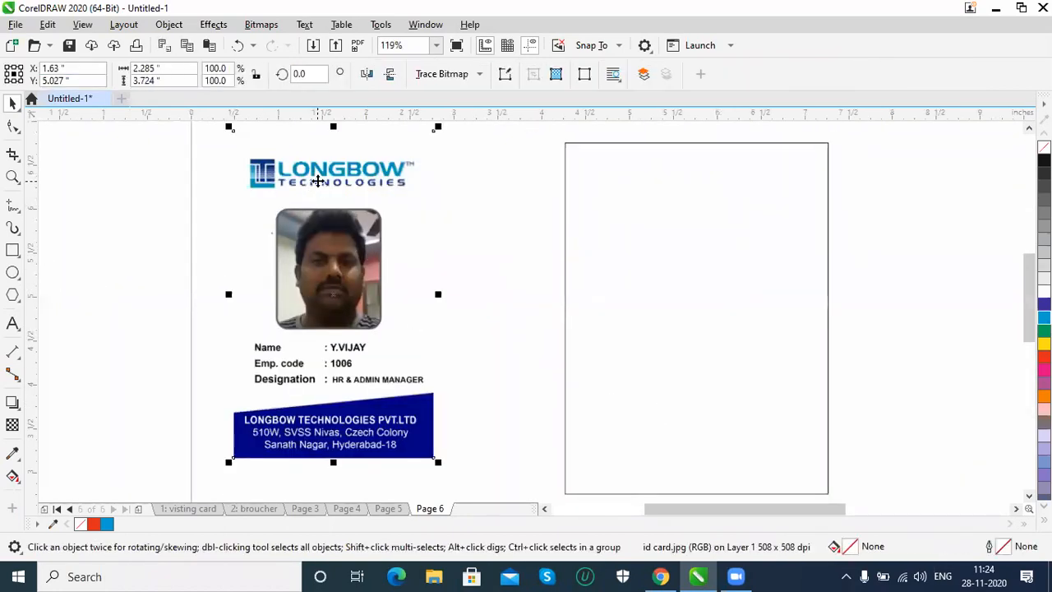
{"action": "left_click", "coordinate": [125, 268]}
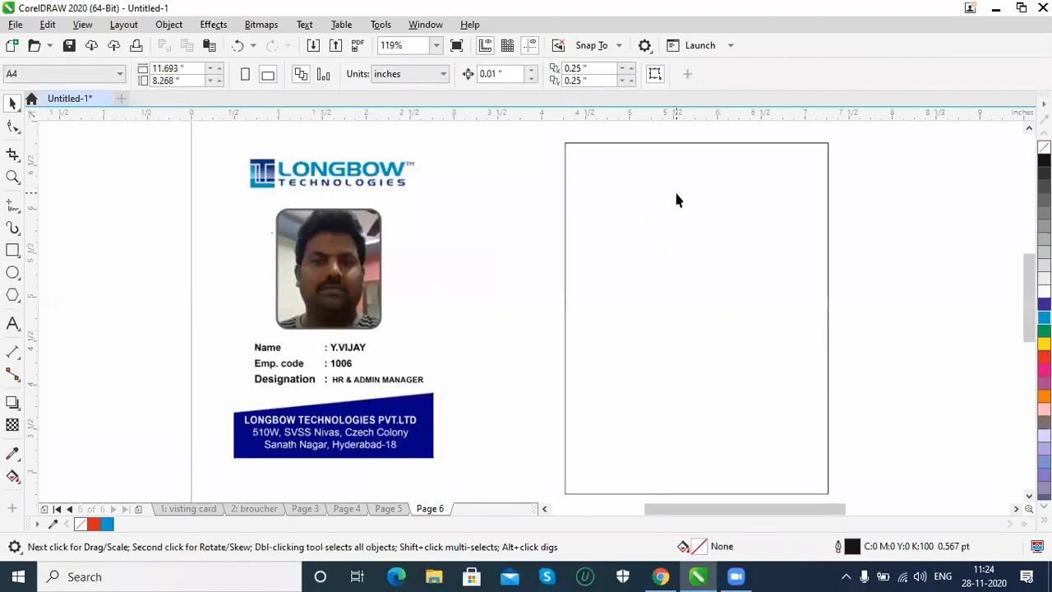
Step: Add the artistic text "LONGBOW" near the top of the empty rectangle and select it as an object
{"action": "left_click", "coordinate": [13, 323]}
{"action": "left_click", "coordinate": [641, 200]}
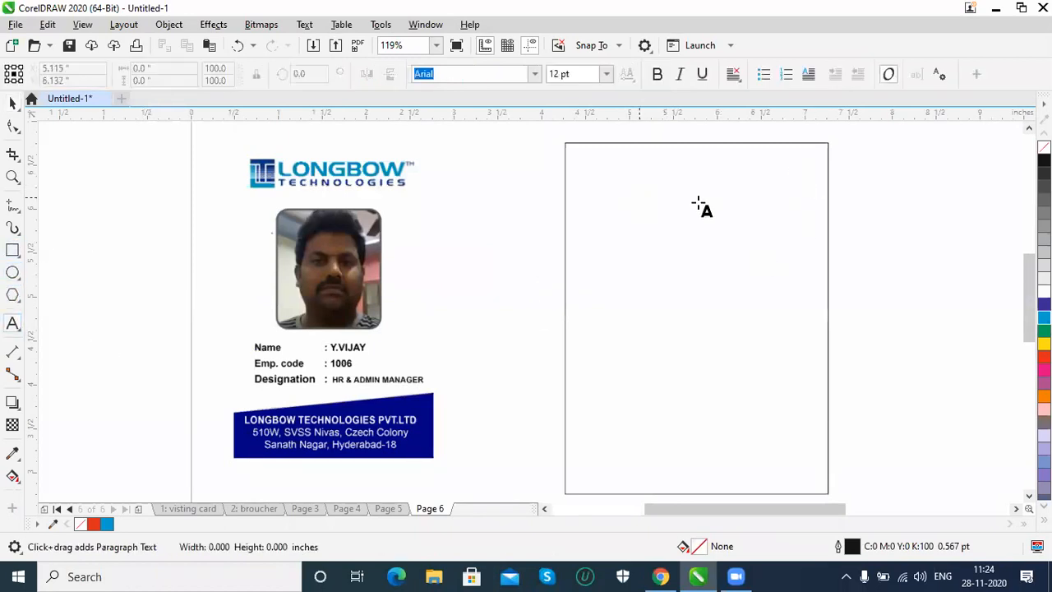
{"action": "type", "text": "LO"}
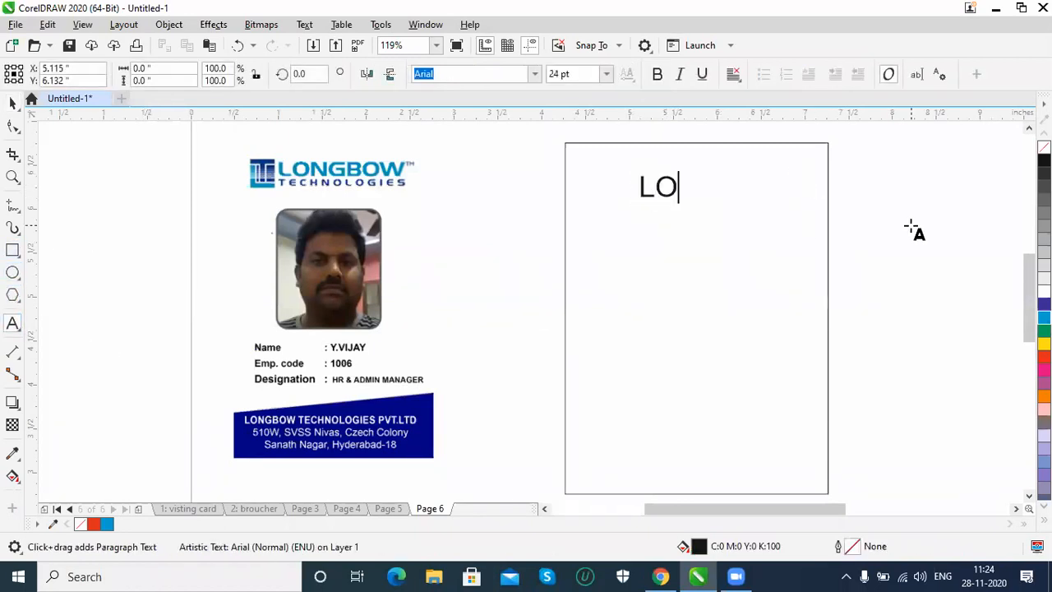
{"action": "type", "text": "NG"}
{"action": "key", "text": "BackSpace"}
{"action": "type", "text": "BOW"}
{"action": "key", "text": "Escape"}
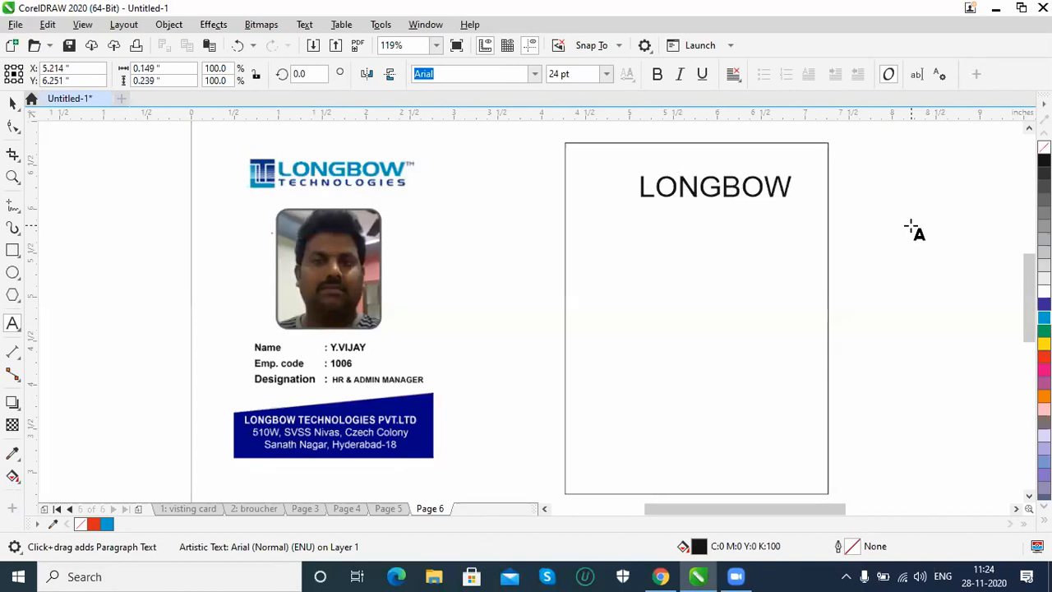
{"action": "key", "text": "space"}
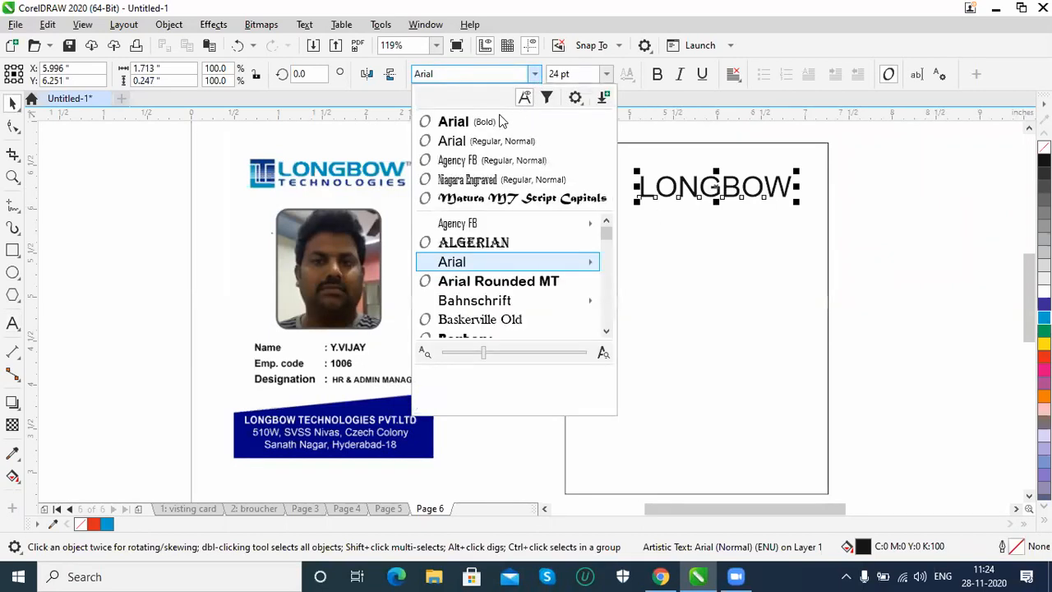
Step: Preview fonts on the LONGBOW text, set it to Futura Bk BT, and move it slightly toward the rectangle's upper-right corner
{"action": "mouse_move", "coordinate": [481, 236]}
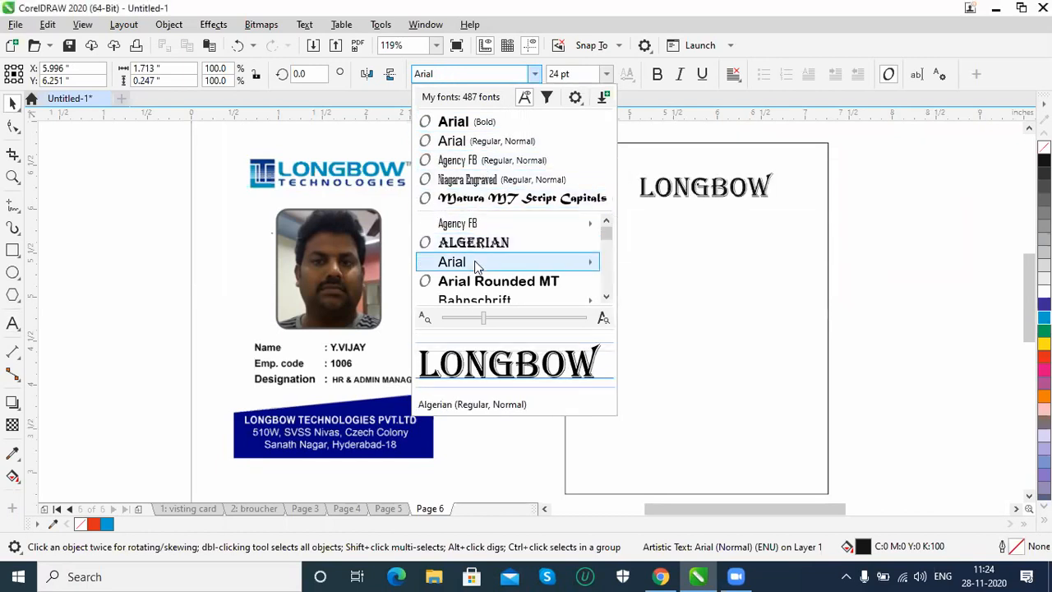
{"action": "scroll", "coordinate": [476, 274], "scroll_direction": "down", "scroll_amount": 1}
{"action": "scroll", "coordinate": [475, 274], "scroll_direction": "down", "scroll_amount": 1}
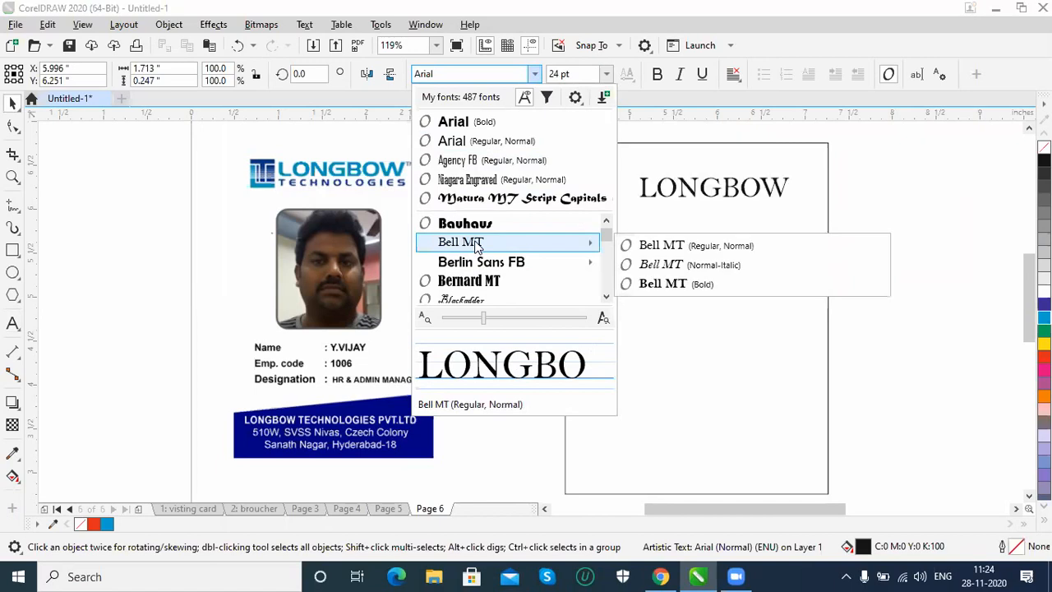
{"action": "key", "text": "Down"}
{"action": "key", "text": "Down"}
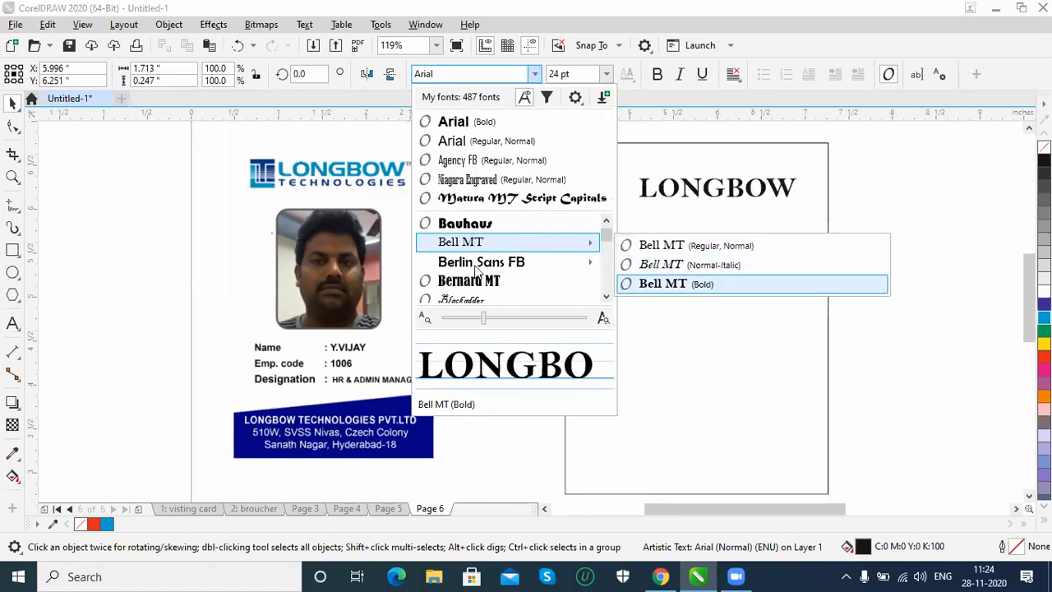
{"action": "scroll", "coordinate": [474, 263], "scroll_direction": "down", "scroll_amount": 1}
{"action": "mouse_move", "coordinate": [477, 270]}
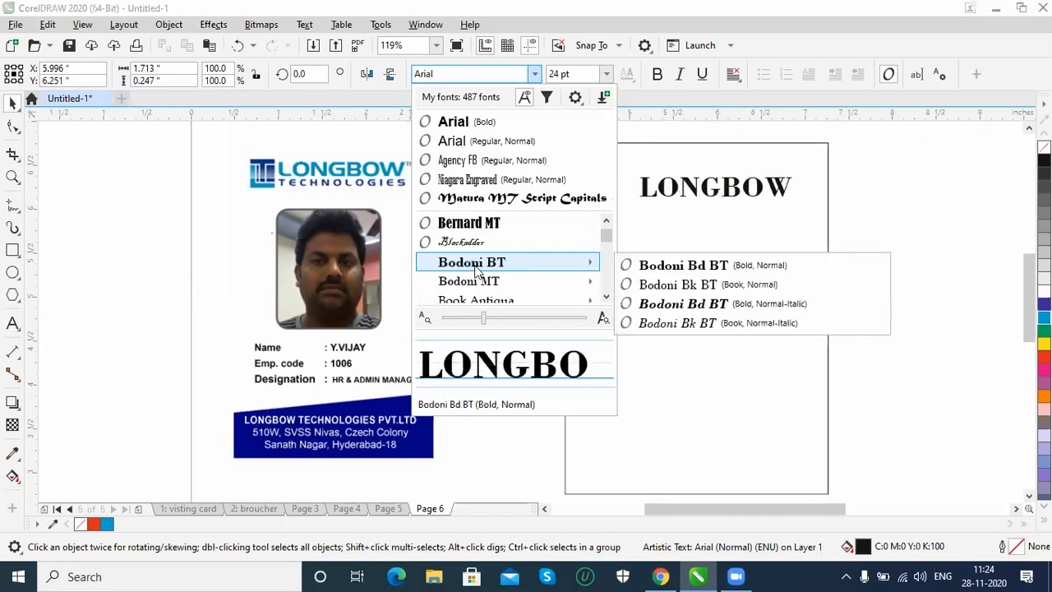
{"action": "scroll", "coordinate": [476, 268], "scroll_direction": "down", "scroll_amount": 2}
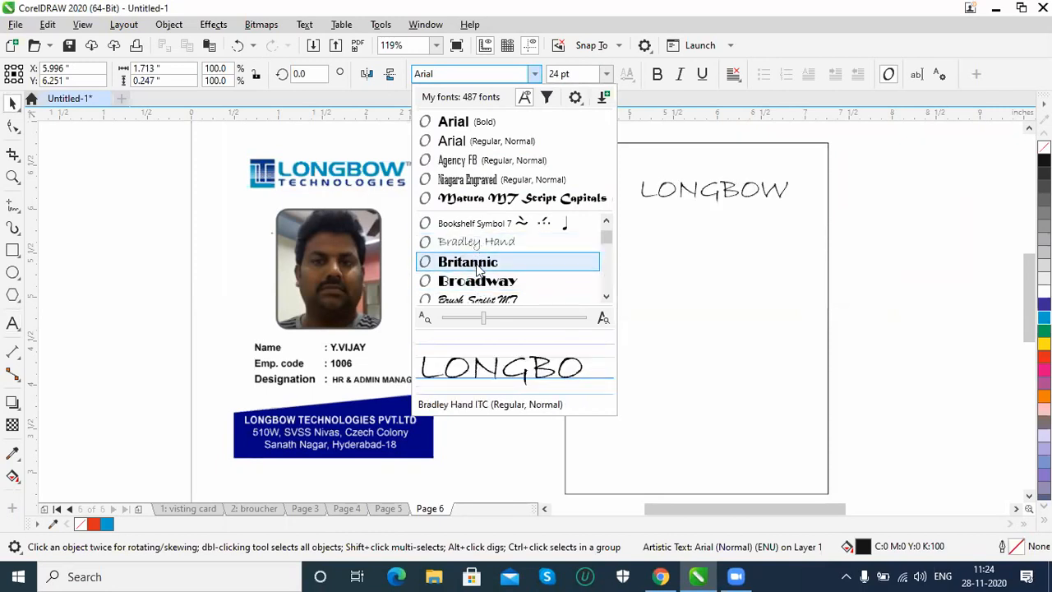
{"action": "scroll", "coordinate": [476, 263], "scroll_direction": "down", "scroll_amount": 1}
{"action": "mouse_move", "coordinate": [478, 270]}
{"action": "scroll", "coordinate": [478, 270], "scroll_direction": "down", "scroll_amount": 1}
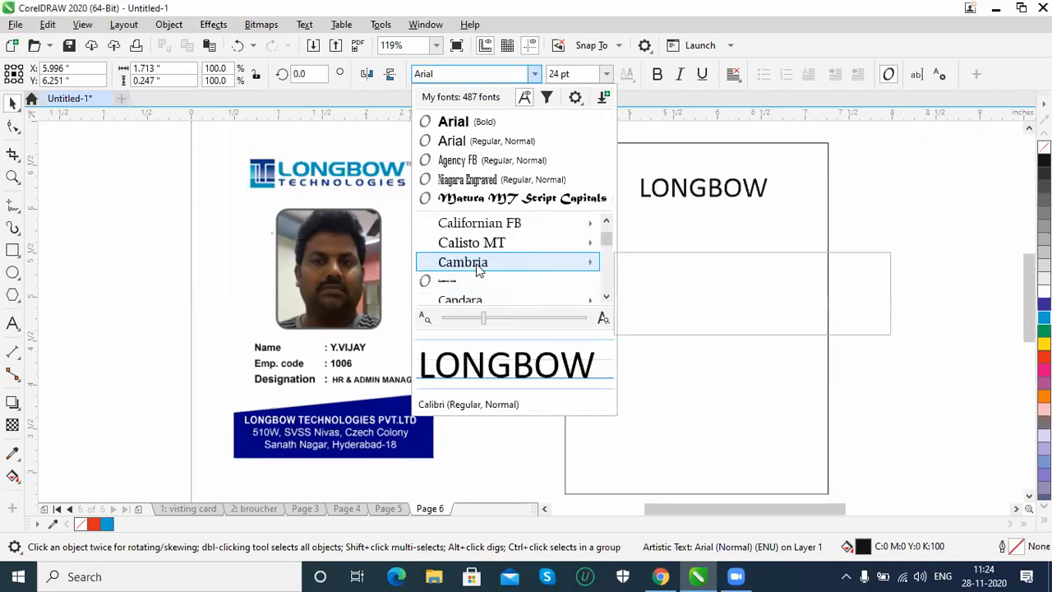
{"action": "scroll", "coordinate": [478, 270], "scroll_direction": "down", "scroll_amount": 1}
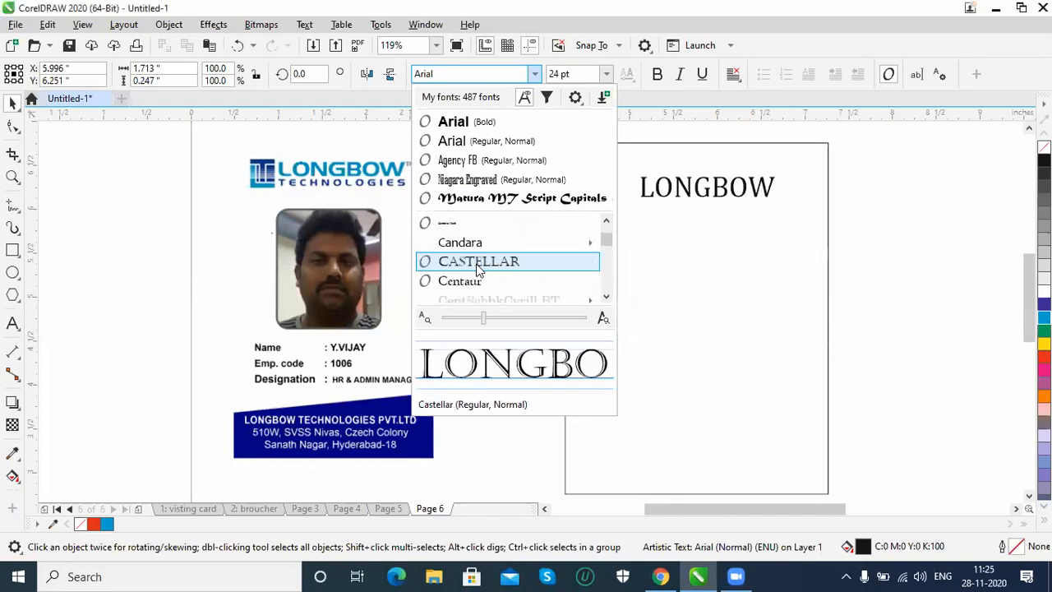
{"action": "scroll", "coordinate": [478, 270], "scroll_direction": "down", "scroll_amount": 1}
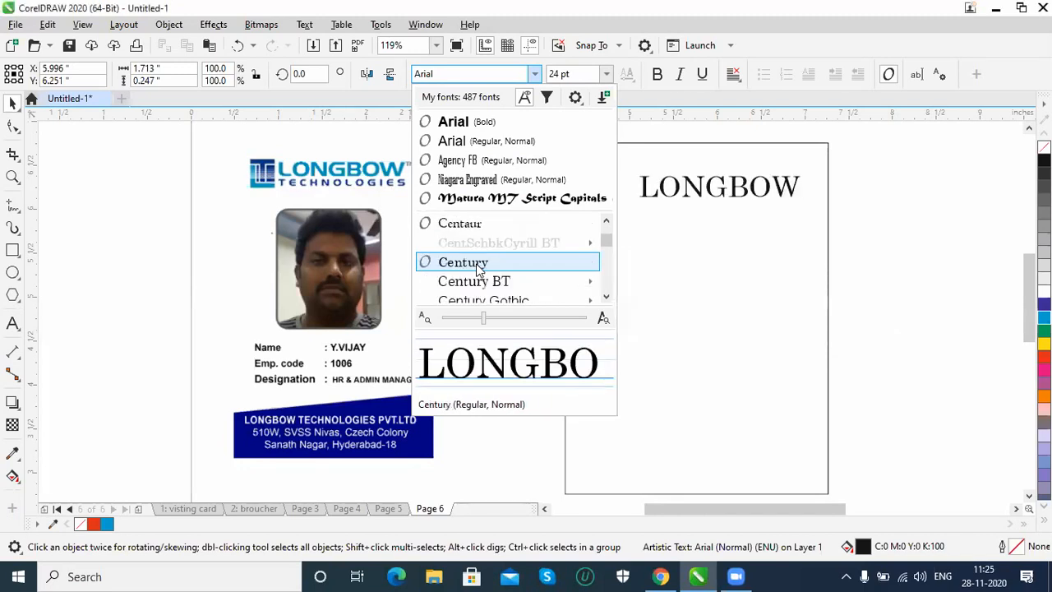
{"action": "scroll", "coordinate": [477, 269], "scroll_direction": "down", "scroll_amount": 1}
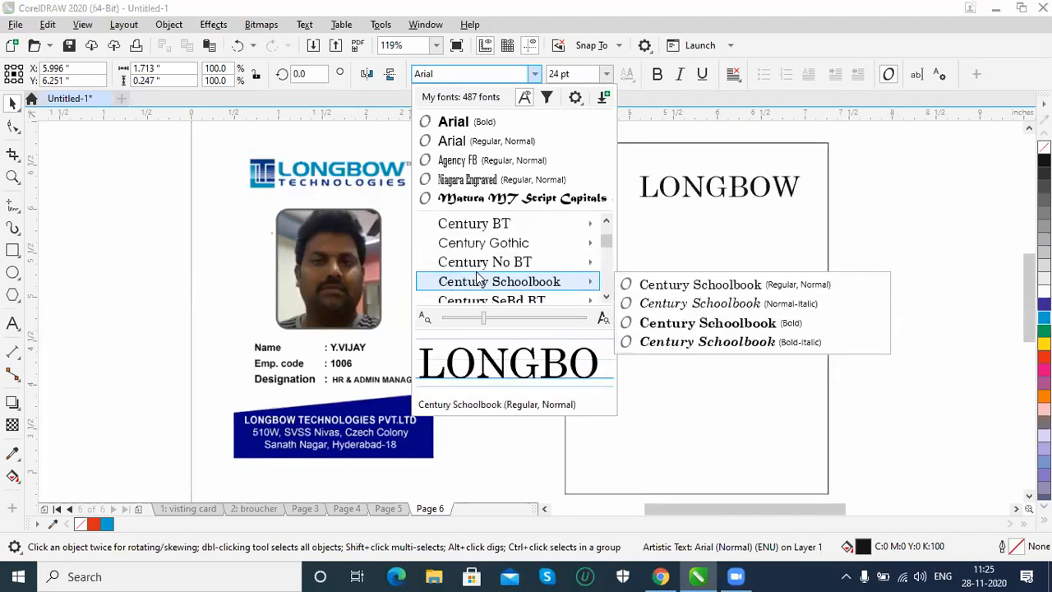
{"action": "scroll", "coordinate": [478, 271], "scroll_direction": "down", "scroll_amount": 1}
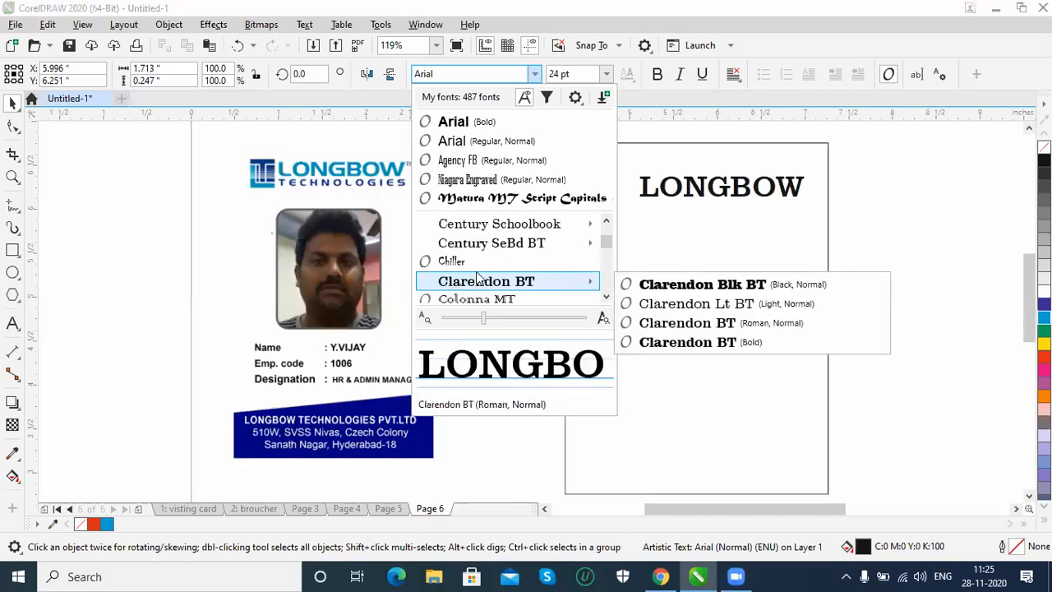
{"action": "scroll", "coordinate": [478, 278], "scroll_direction": "down", "scroll_amount": 2}
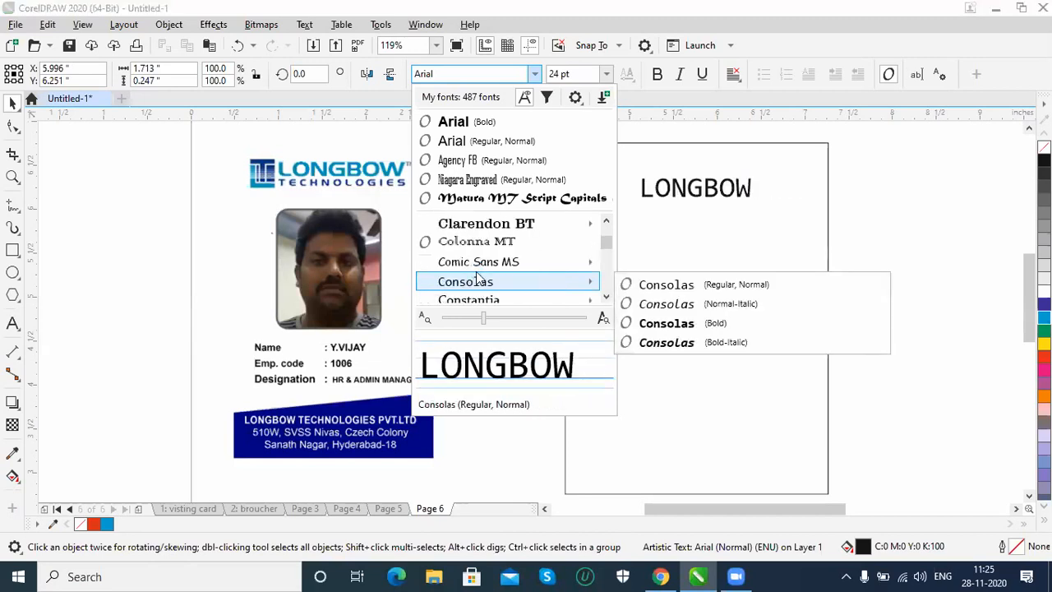
{"action": "scroll", "coordinate": [478, 278], "scroll_direction": "down", "scroll_amount": 3}
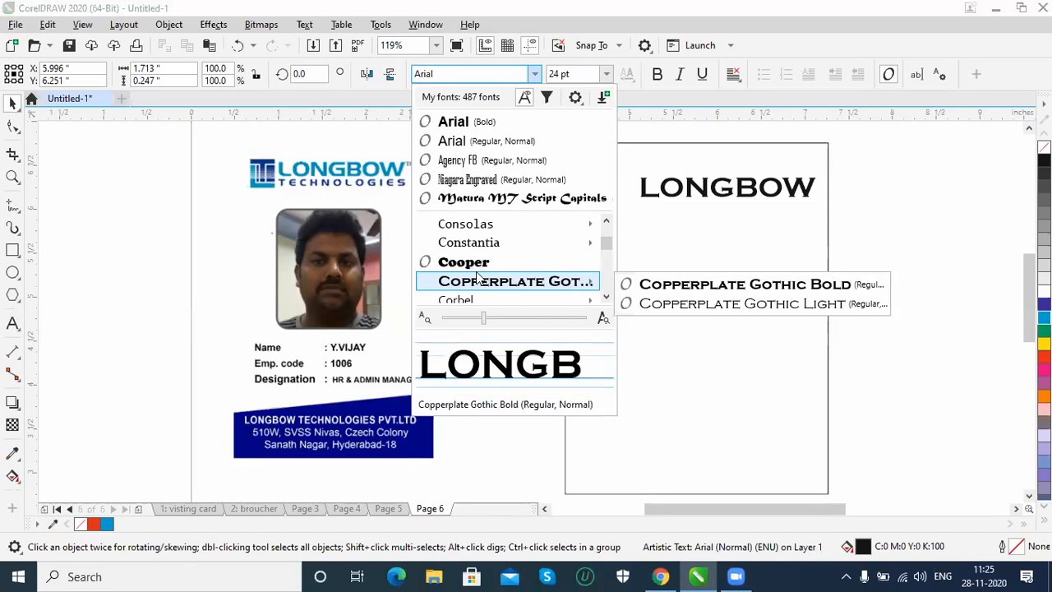
{"action": "scroll", "coordinate": [478, 278], "scroll_direction": "down", "scroll_amount": 1}
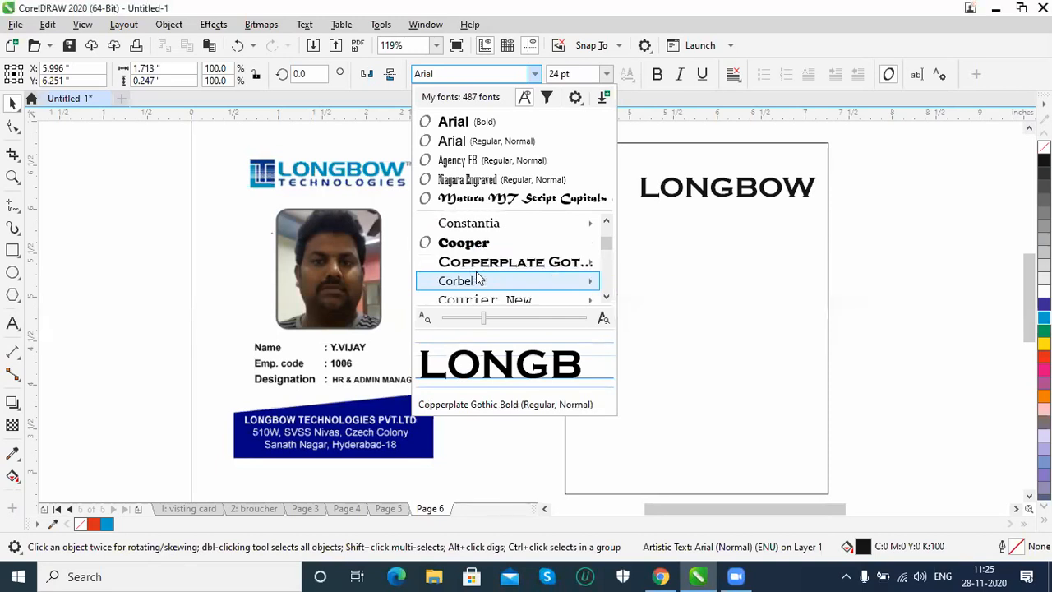
{"action": "scroll", "coordinate": [478, 278], "scroll_direction": "down", "scroll_amount": 4}
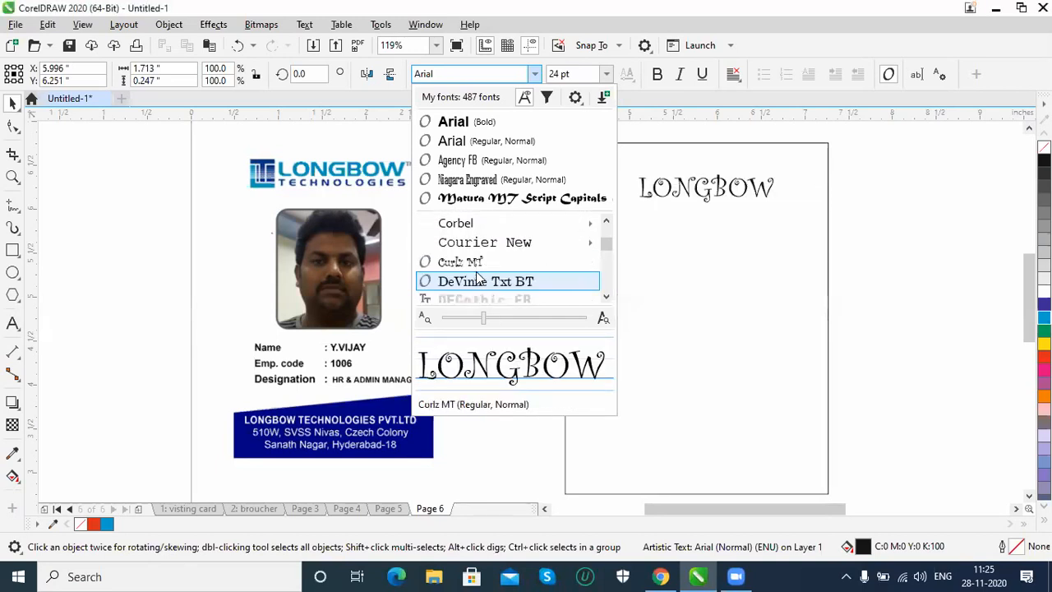
{"action": "scroll", "coordinate": [477, 276], "scroll_direction": "down", "scroll_amount": 5}
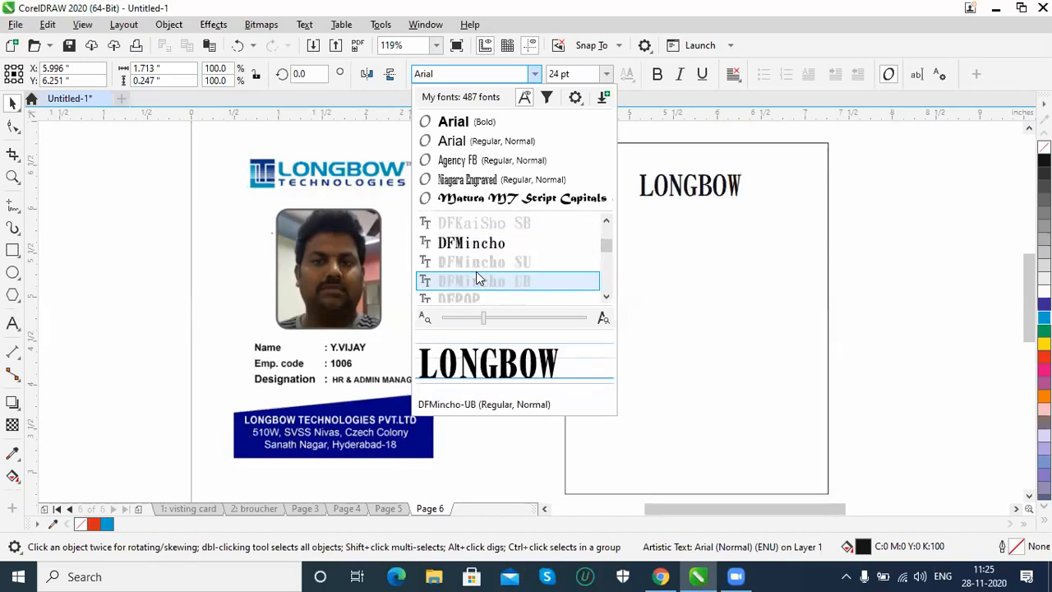
{"action": "scroll", "coordinate": [476, 276], "scroll_direction": "down", "scroll_amount": 4}
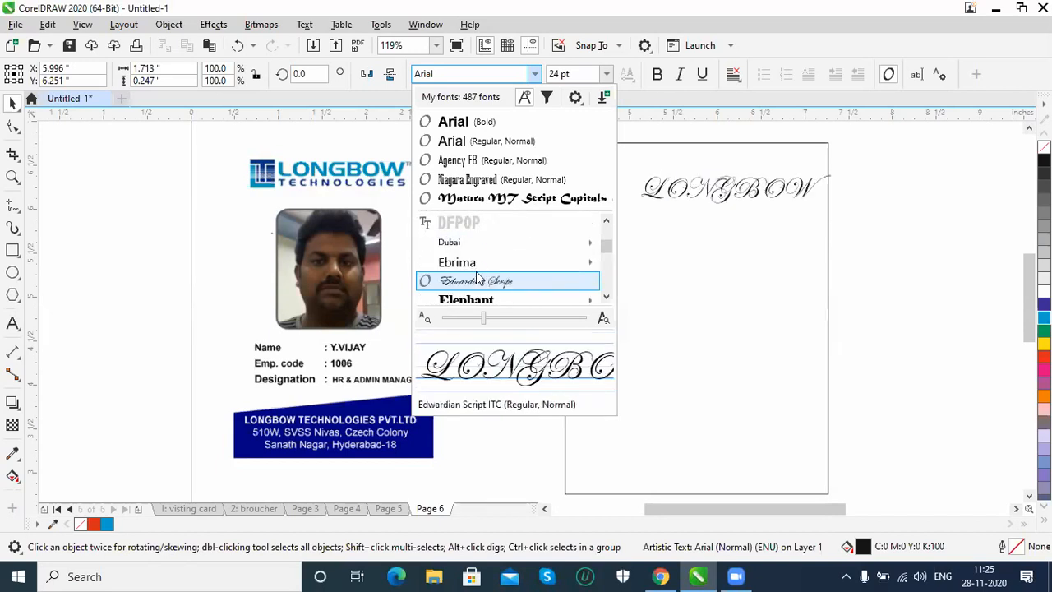
{"action": "scroll", "coordinate": [477, 277], "scroll_direction": "down", "scroll_amount": 4}
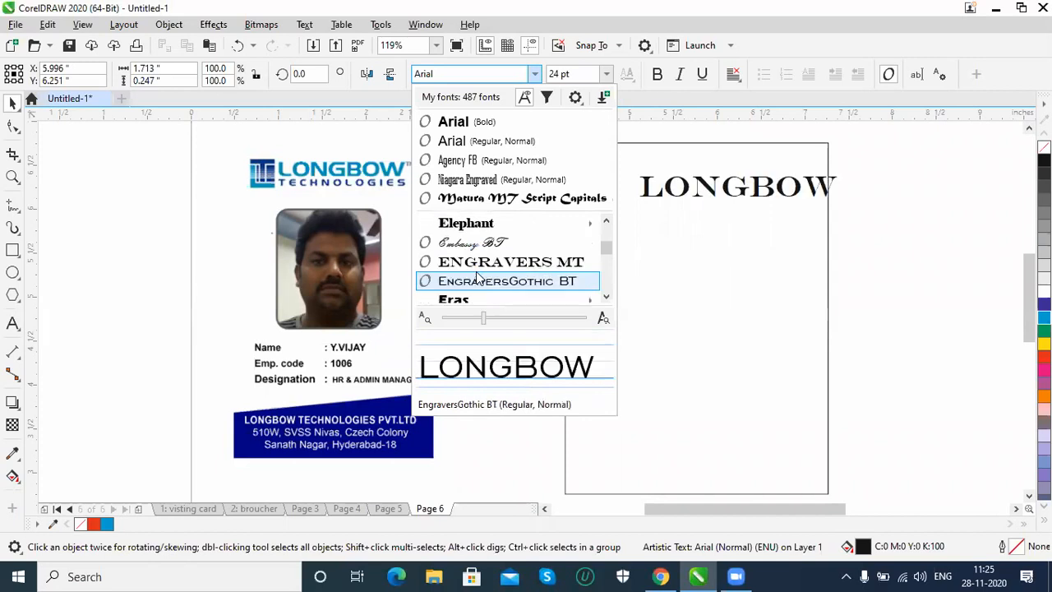
{"action": "key", "text": "Up"}
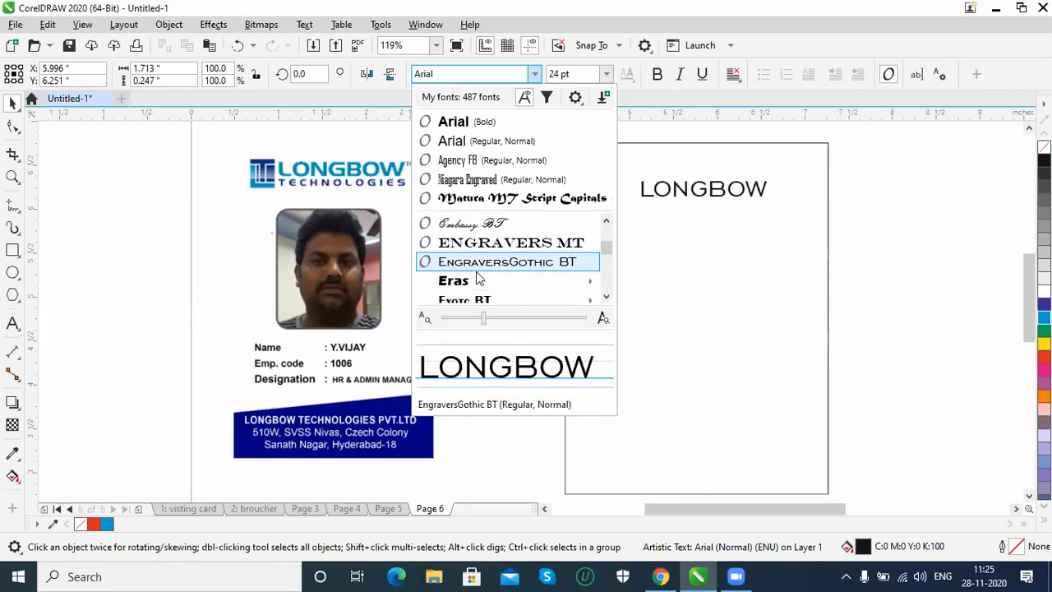
{"action": "key", "text": "Down"}
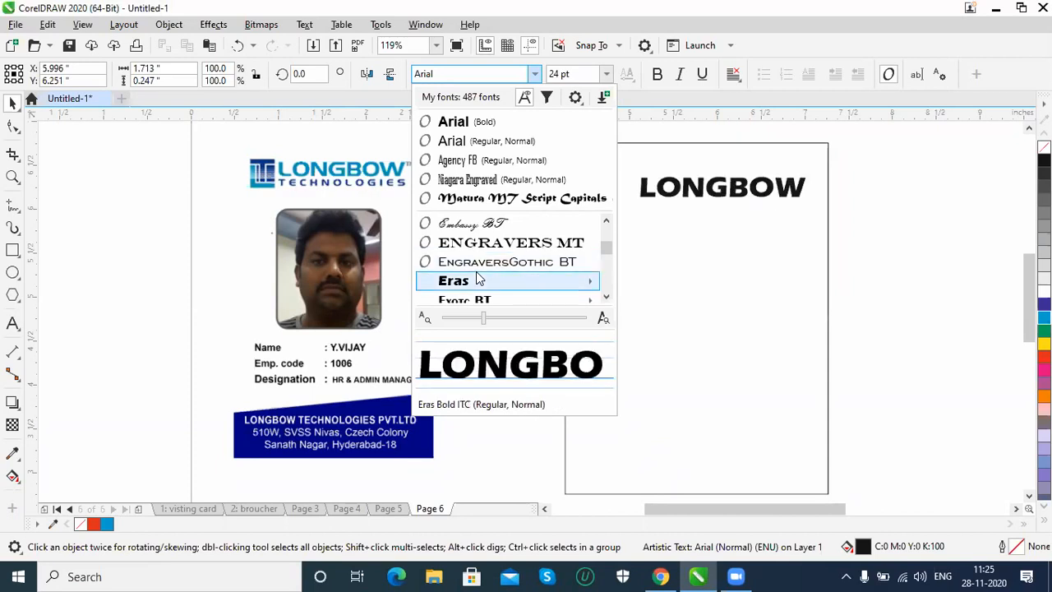
{"action": "scroll", "coordinate": [476, 274], "scroll_direction": "down", "scroll_amount": 1}
{"action": "scroll", "coordinate": [477, 278], "scroll_direction": "down", "scroll_amount": 3}
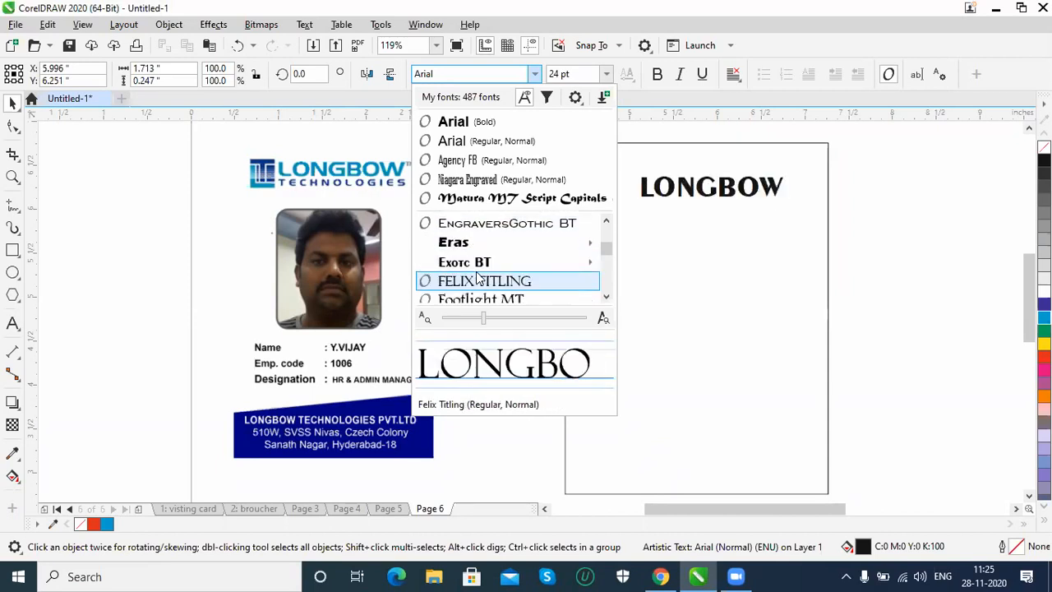
{"action": "scroll", "coordinate": [479, 279], "scroll_direction": "down", "scroll_amount": 2}
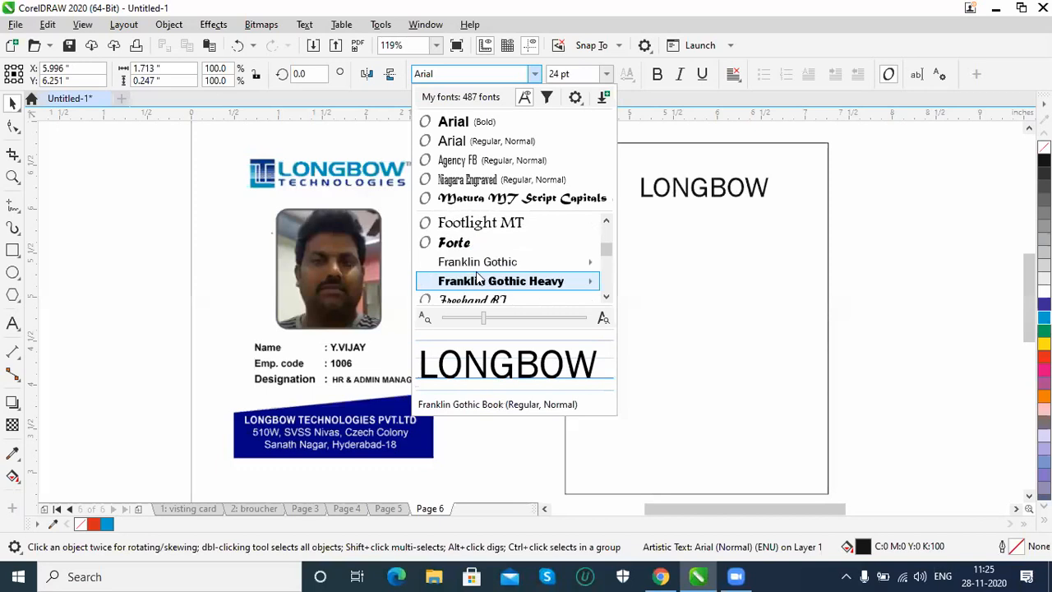
{"action": "scroll", "coordinate": [477, 276], "scroll_direction": "down", "scroll_amount": 2}
{"action": "scroll", "coordinate": [476, 277], "scroll_direction": "down", "scroll_amount": 3}
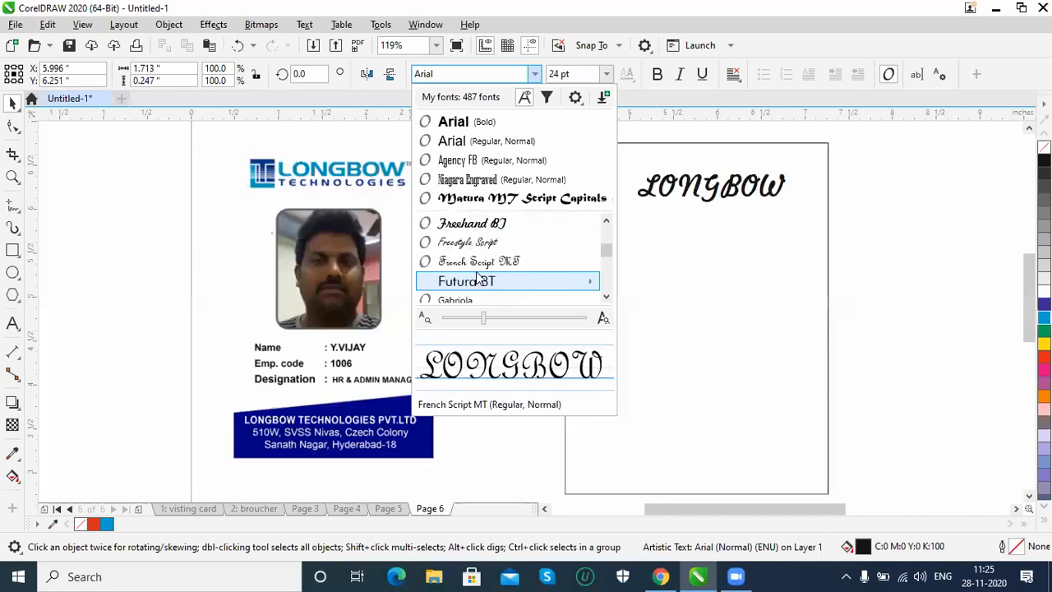
{"action": "key", "text": "Up"}
{"action": "key", "text": "Down"}
{"action": "key", "text": "Up"}
{"action": "key", "text": "Return"}
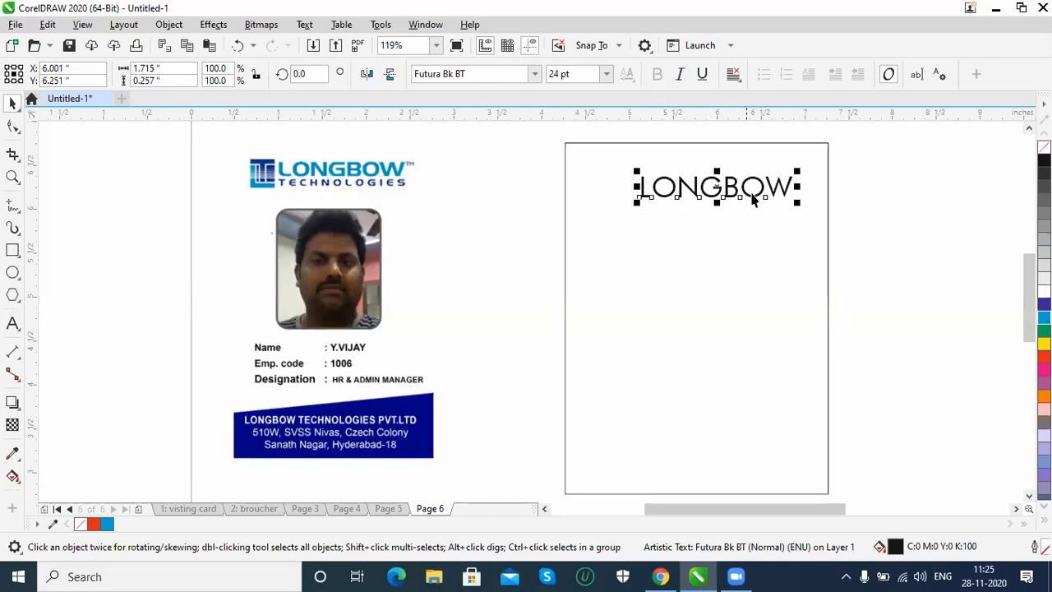
{"action": "mouse_move", "coordinate": [755, 194]}
{"action": "left_mouse_down"}
{"action": "mouse_move", "coordinate": [780, 189]}
{"action": "mouse_move", "coordinate": [765, 184]}
{"action": "left_mouse_up"}
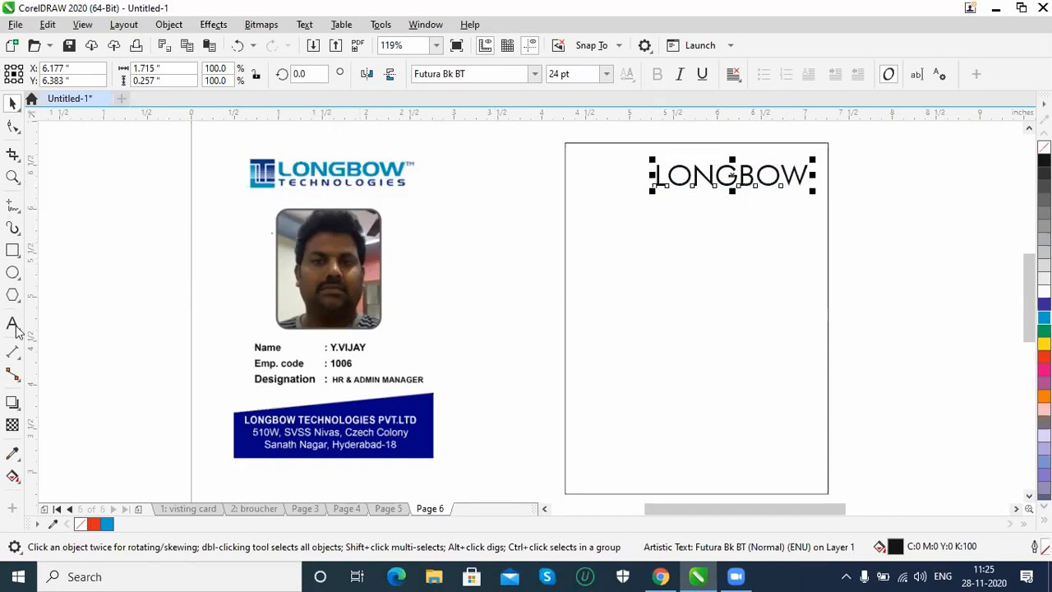
Step: Add the artistic text "TECHNOLOGIES" below LONGBOW in the rectangle and select it as an object
{"action": "left_click", "coordinate": [13, 325]}
{"action": "left_click", "coordinate": [728, 284]}
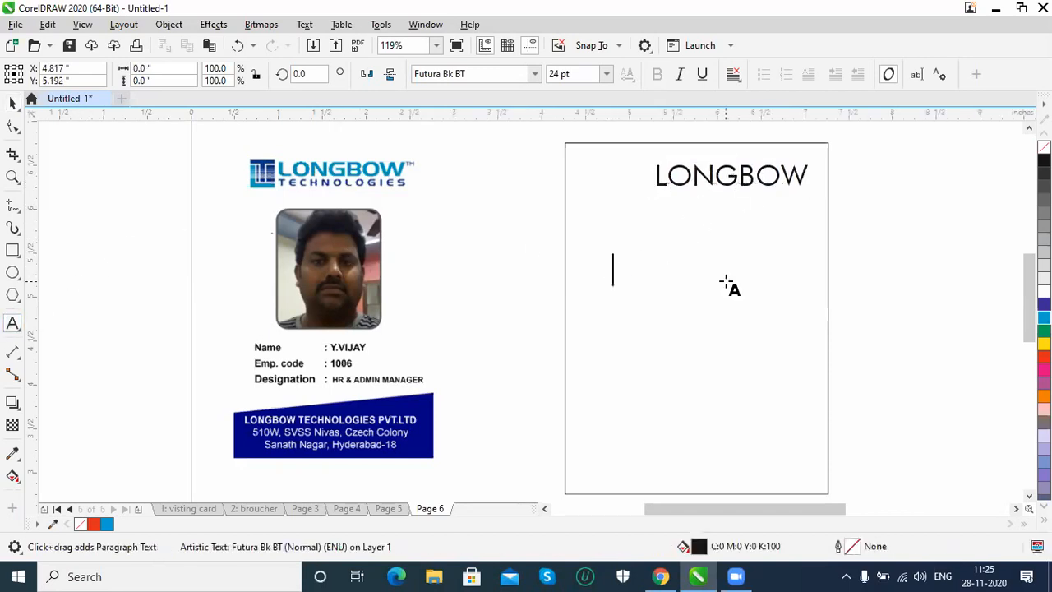
{"action": "type", "text": "TECH"}
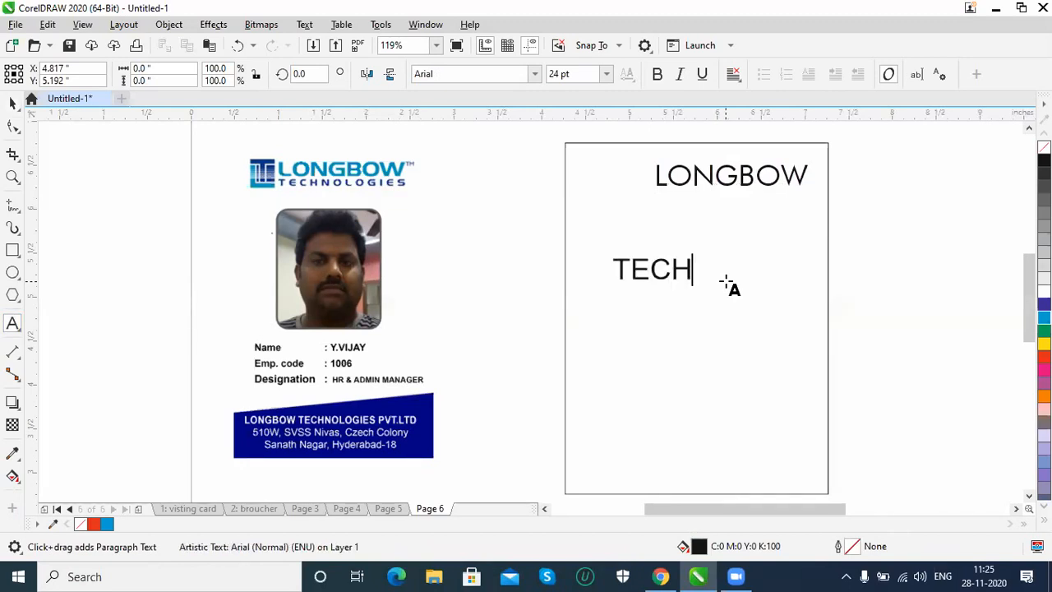
{"action": "type", "text": "NOLOGIES"}
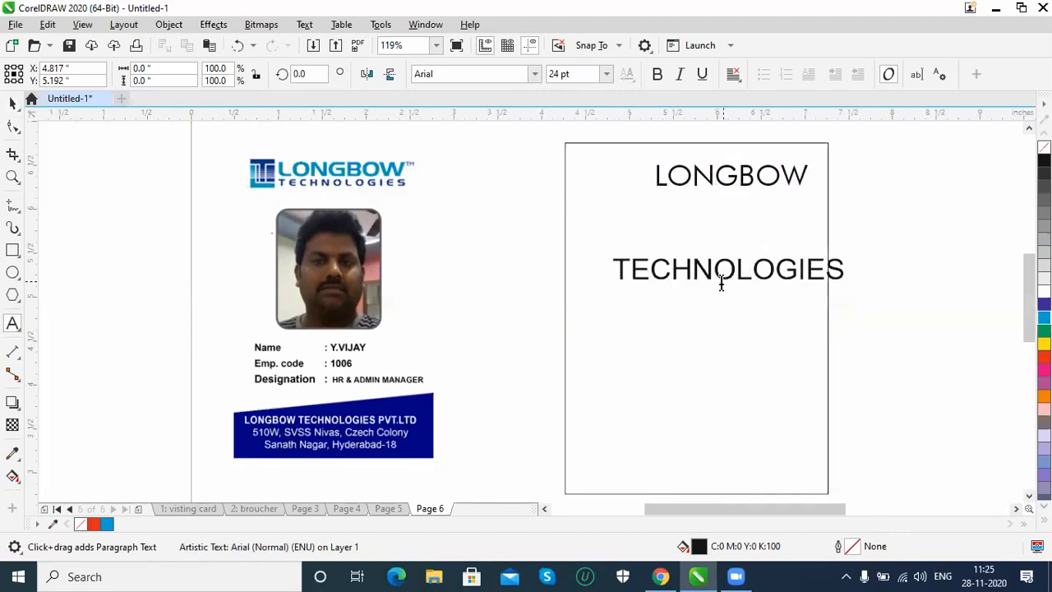
{"action": "key", "text": "ctrl+space"}
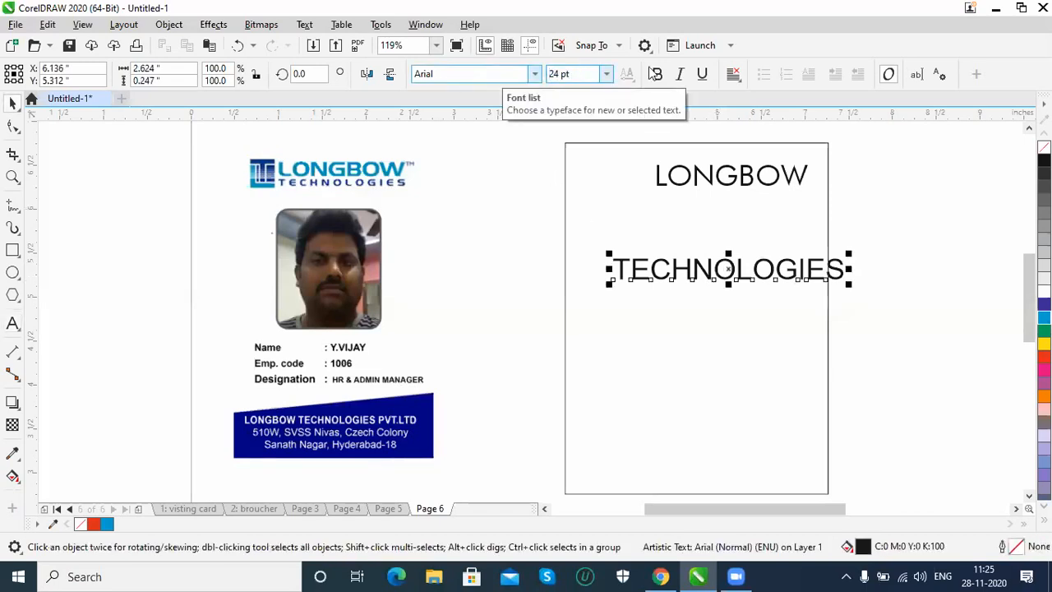
Step: Format the TECHNOLOGIES text as 12 pt bold and move it directly beneath LONGBOW with their left edges aligned
{"action": "left_click", "coordinate": [554, 74]}
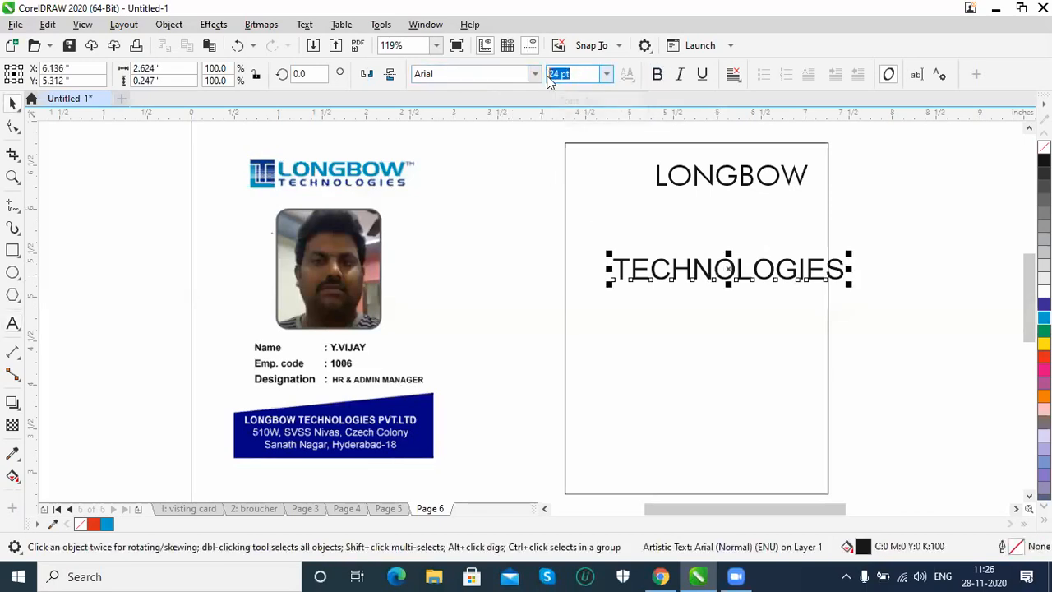
{"action": "type", "text": "12"}
{"action": "key", "text": "Return"}
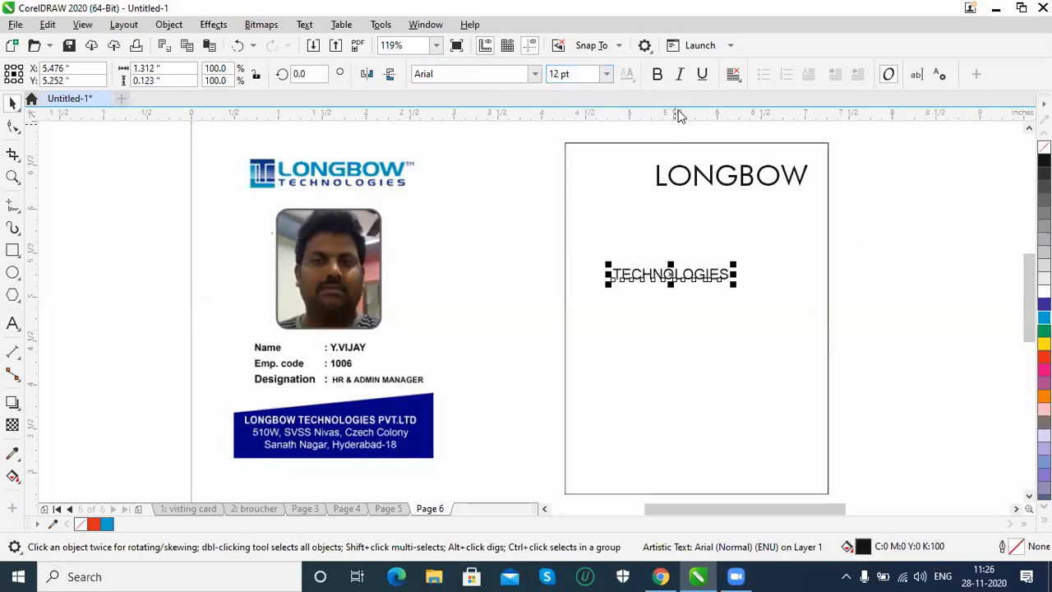
{"action": "left_click", "coordinate": [657, 74]}
{"action": "left_click_drag", "start_coordinate": [688, 274], "coordinate": [731, 195]}
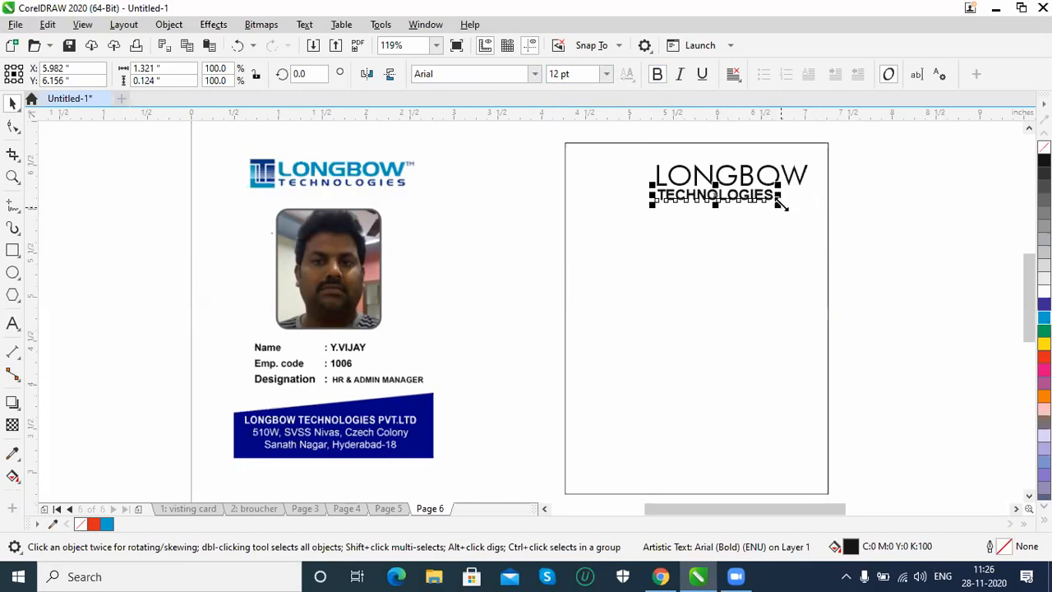
Step: Try stretching the TECHNOLOGIES text horizontally to match LONGBOW's width, and undo the stretch
{"action": "left_click_drag", "start_coordinate": [781, 204], "coordinate": [815, 197]}
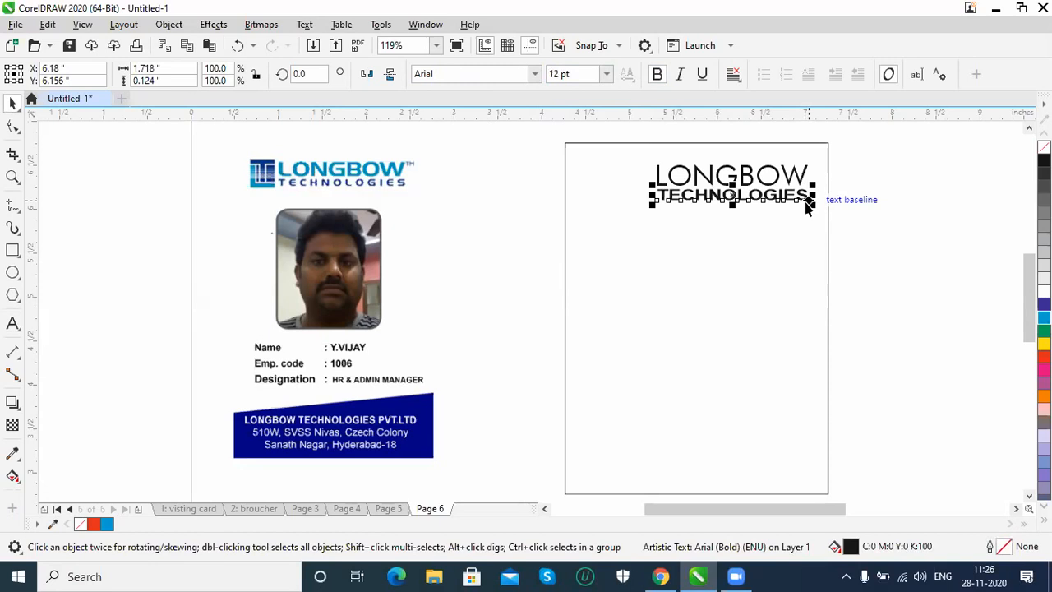
{"action": "key", "text": "ctrl+z"}
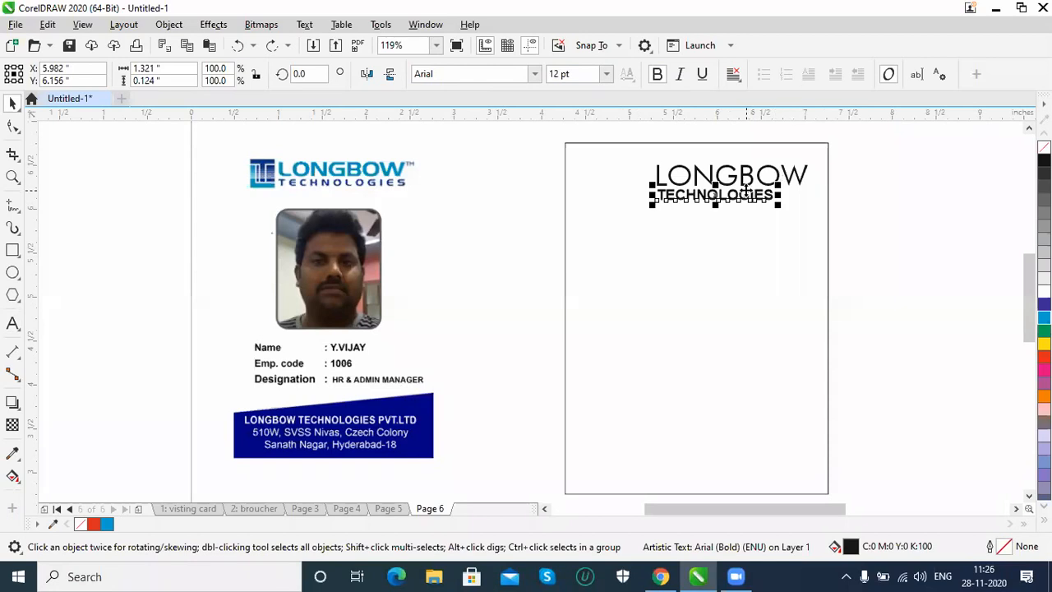
Step: Open the text properties of TECHNOLOGIES and examine its character and paragraph settings, including the line spacing units
{"action": "left_click", "coordinate": [941, 76]}
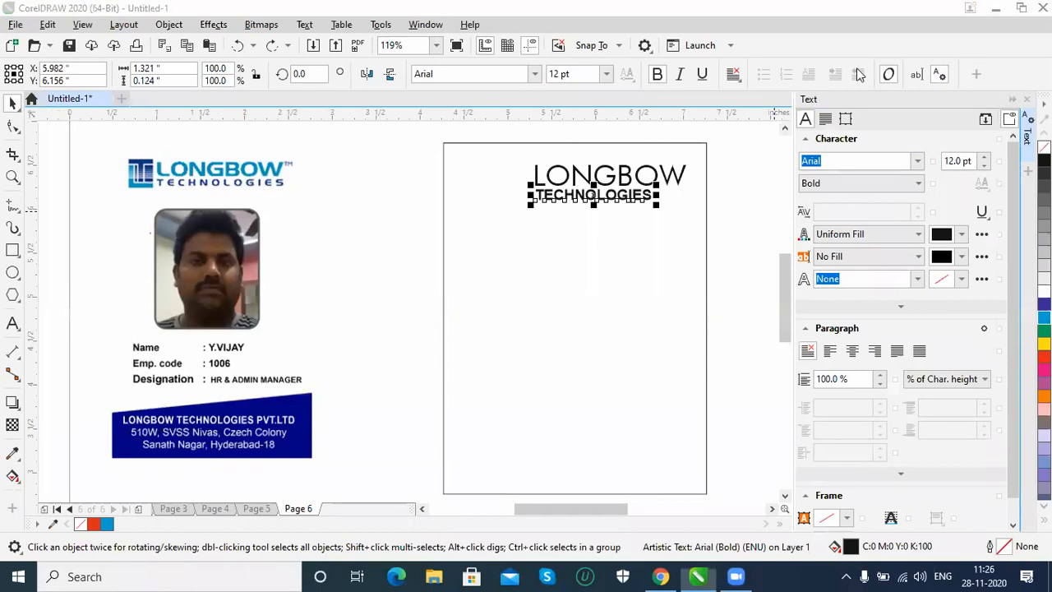
{"action": "scroll", "coordinate": [1012, 226], "scroll_direction": "down", "scroll_amount": 1}
{"action": "scroll", "coordinate": [1012, 214], "scroll_direction": "up", "scroll_amount": 1}
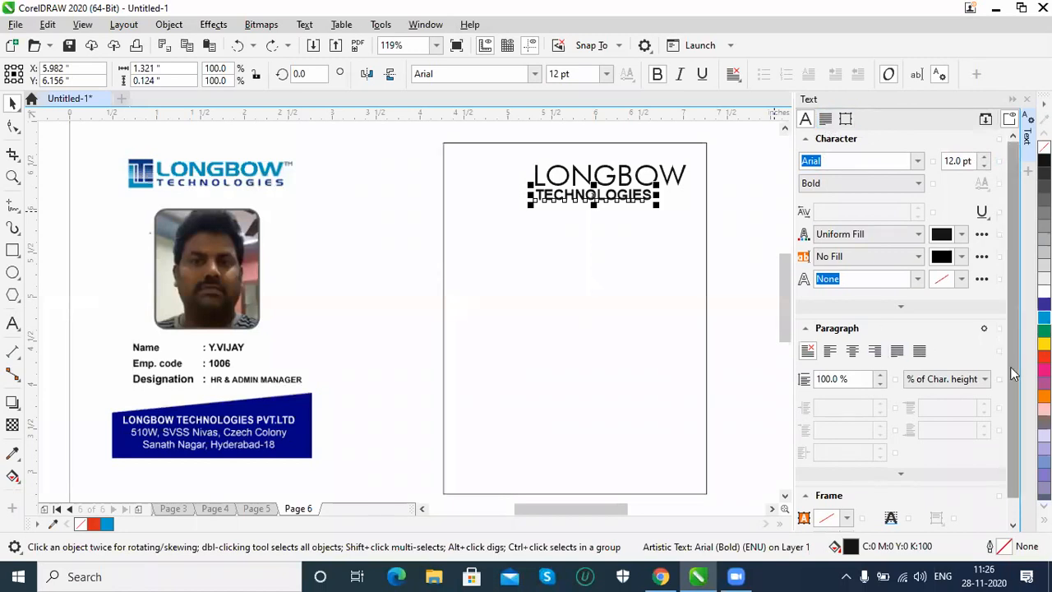
{"action": "scroll", "coordinate": [1008, 394], "scroll_direction": "down", "scroll_amount": 1}
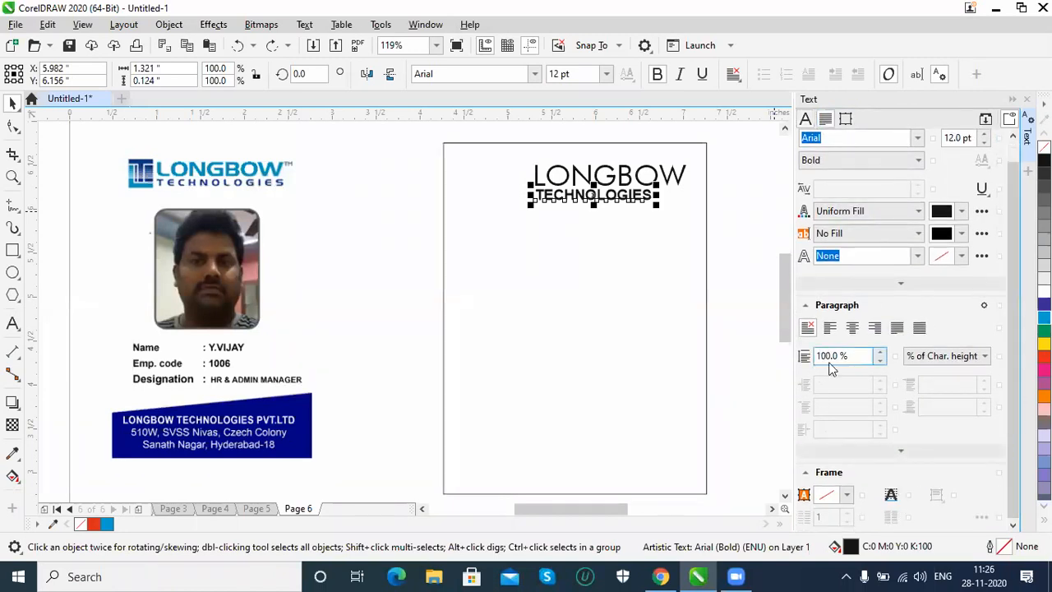
{"action": "left_click", "coordinate": [941, 356]}
{"action": "left_click", "coordinate": [941, 356]}
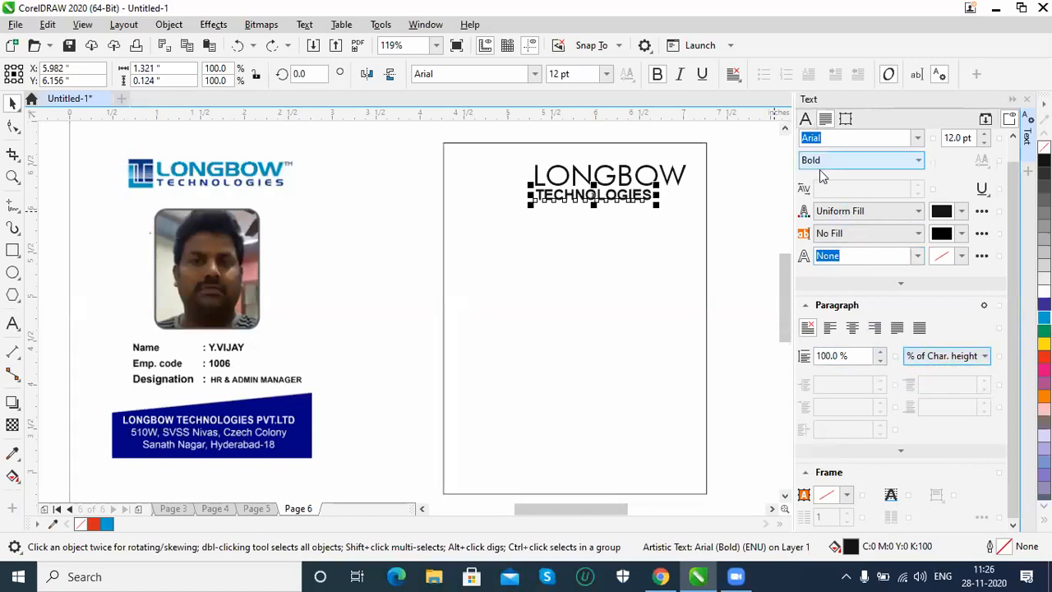
Step: Try a 13 pt size on the TECHNOLOGIES text and set it back to 12 pt
{"action": "left_click", "coordinate": [939, 76]}
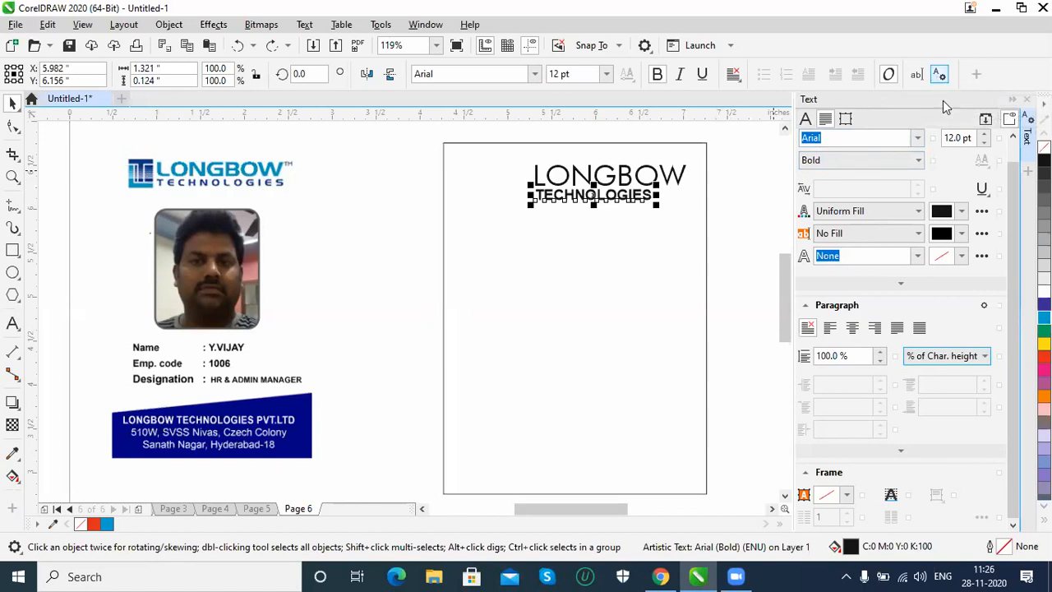
{"action": "left_click", "coordinate": [982, 134]}
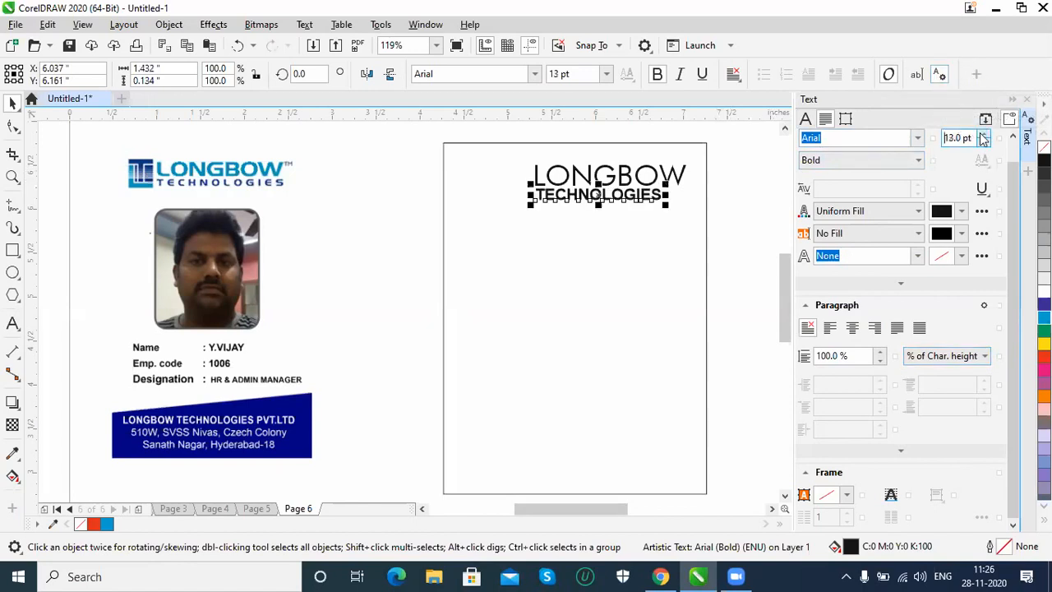
{"action": "left_click", "coordinate": [983, 143]}
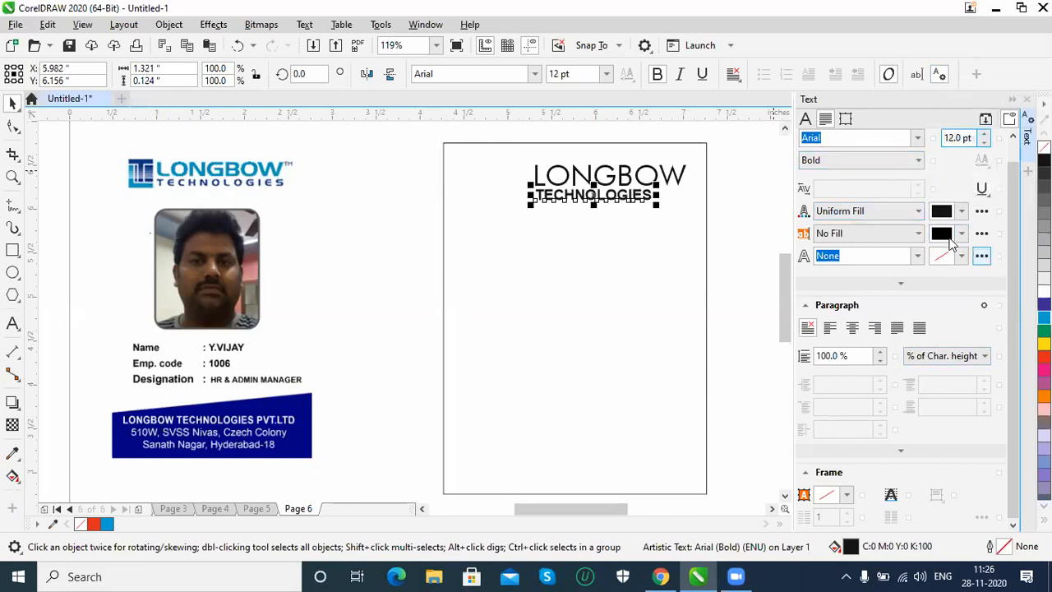
Step: Examine the paragraph alignment, frame and character settings of the TECHNOLOGIES text, and close the text properties
{"action": "left_click", "coordinate": [987, 121]}
{"action": "left_click", "coordinate": [986, 120]}
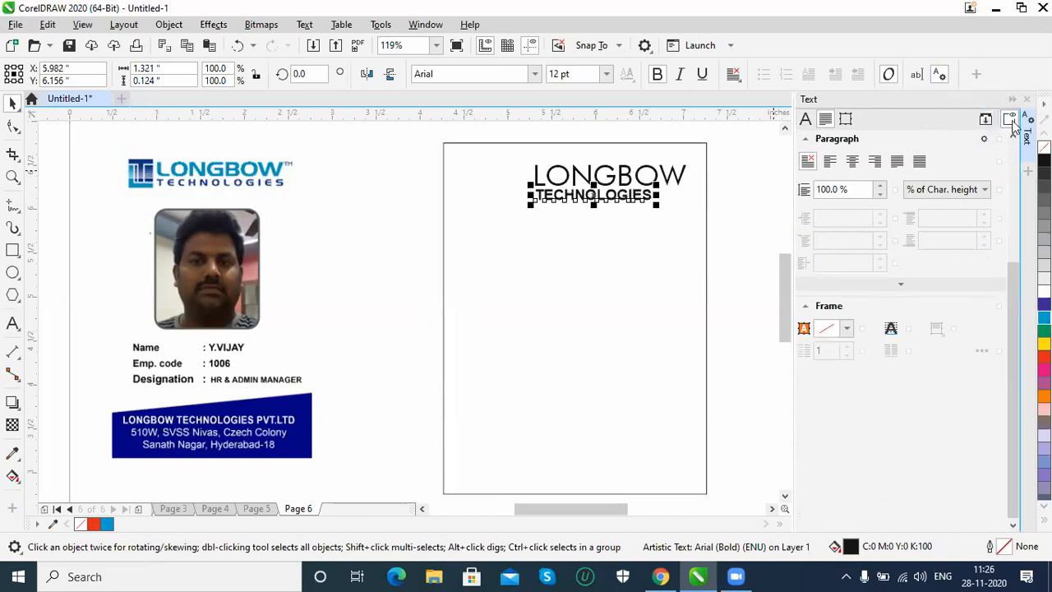
{"action": "left_click", "coordinate": [831, 163]}
{"action": "left_click", "coordinate": [807, 162]}
{"action": "left_click", "coordinate": [984, 138]}
{"action": "left_click", "coordinate": [846, 120]}
{"action": "left_click", "coordinate": [846, 120]}
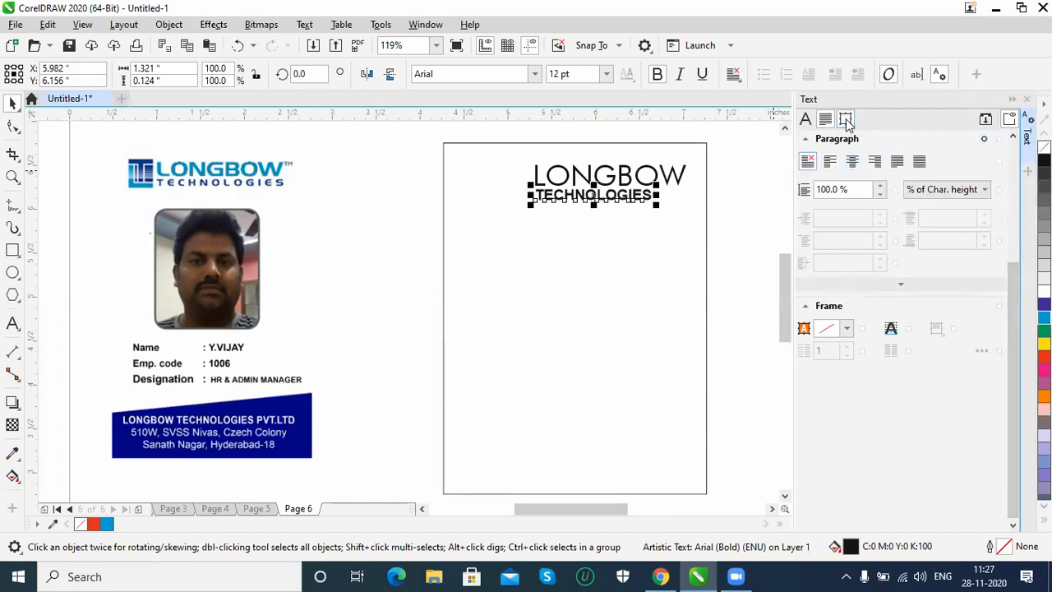
{"action": "left_click", "coordinate": [805, 119]}
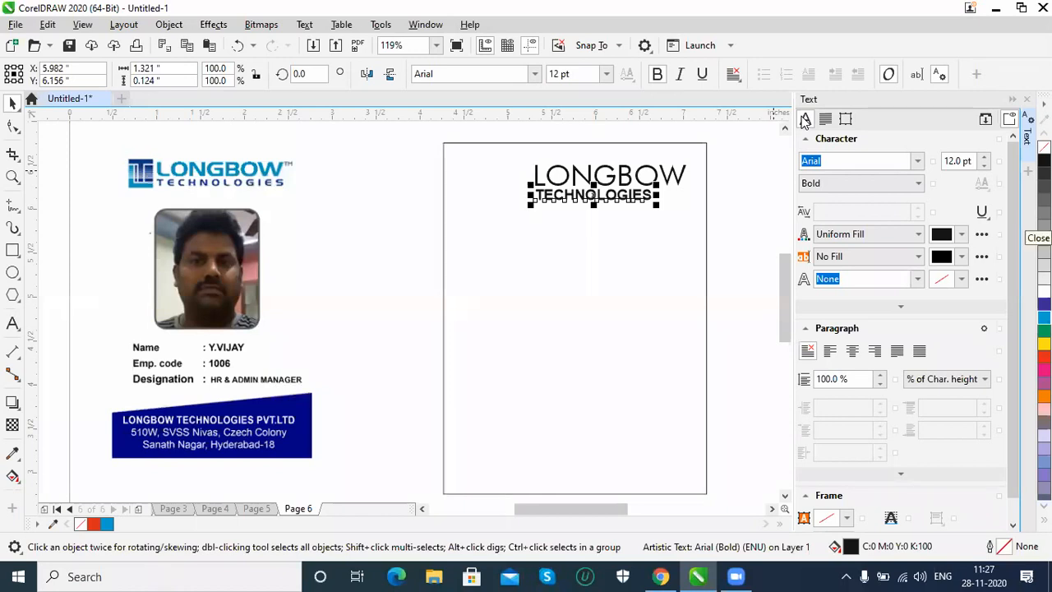
{"action": "left_click", "coordinate": [1026, 99]}
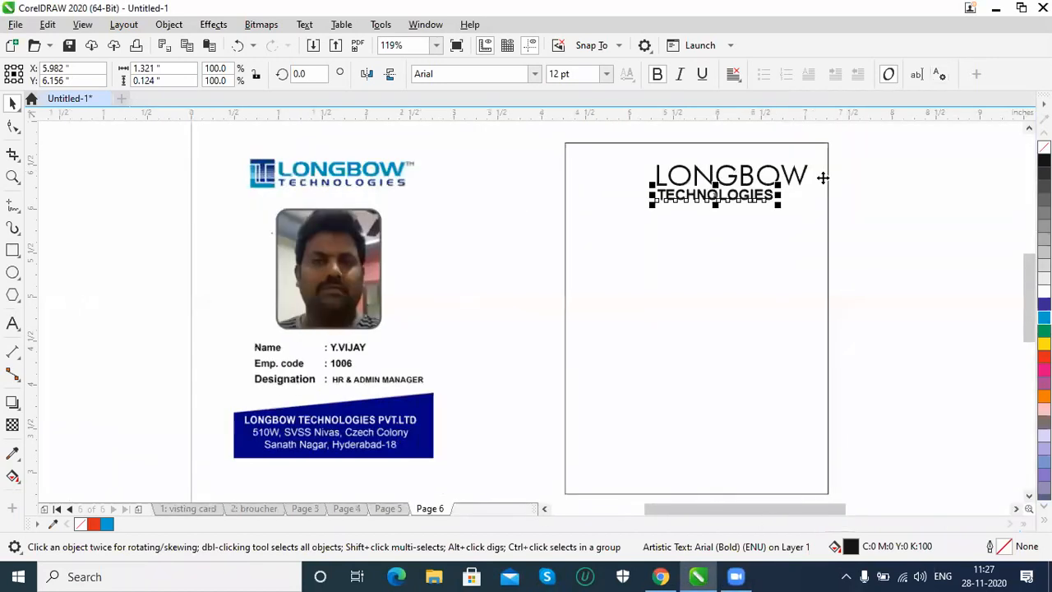
Step: Scale the TECHNOLOGIES text proportionally to about 1.7 inches wide to match LONGBOW's width, and deselect it
{"action": "left_click_drag", "start_coordinate": [772, 208], "coordinate": [811, 224]}
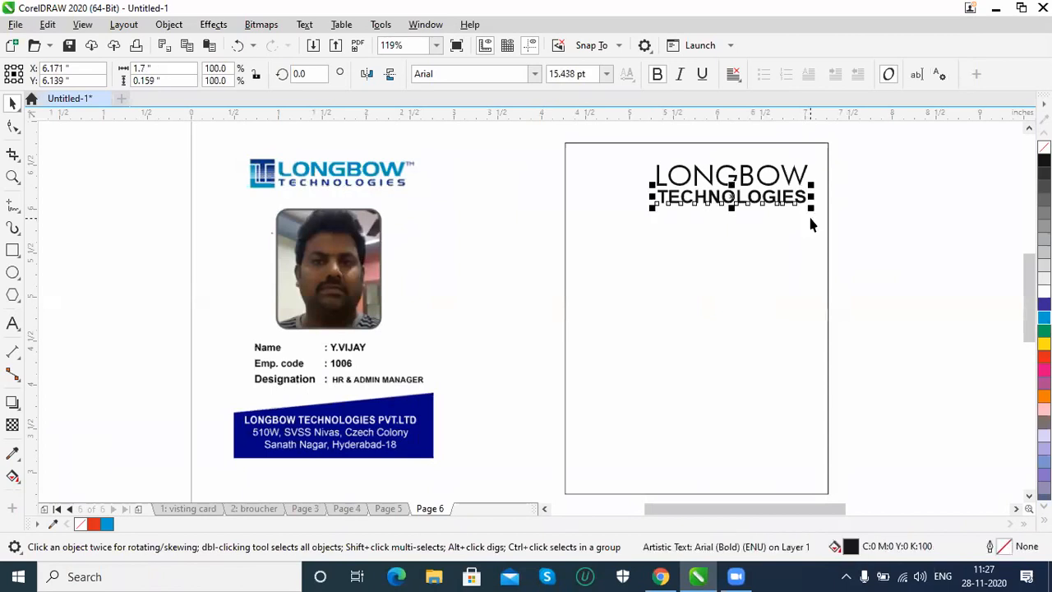
{"action": "left_click", "coordinate": [484, 220]}
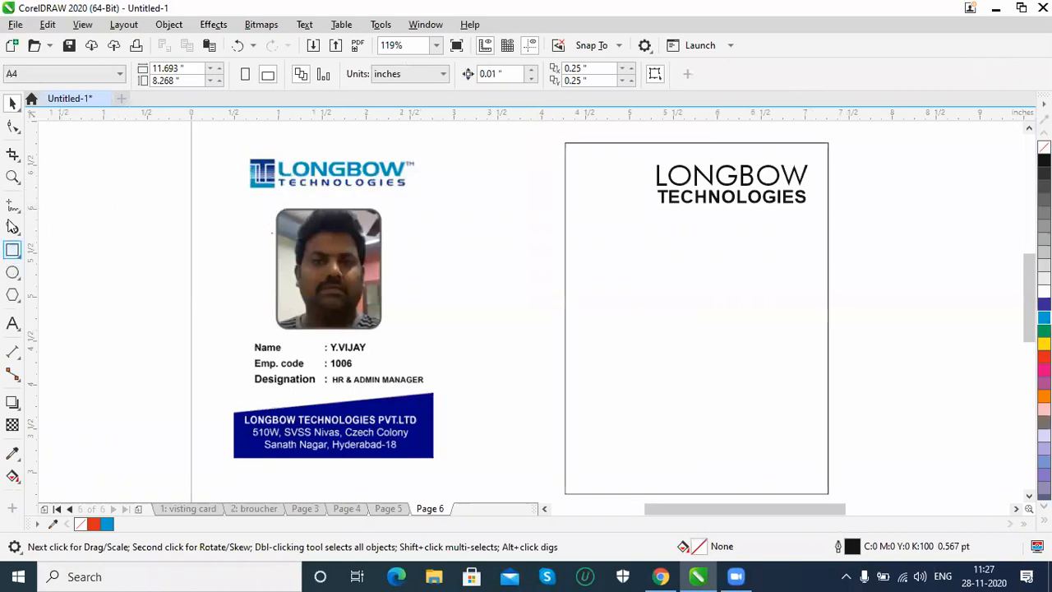
{"action": "left_click", "coordinate": [18, 233]}
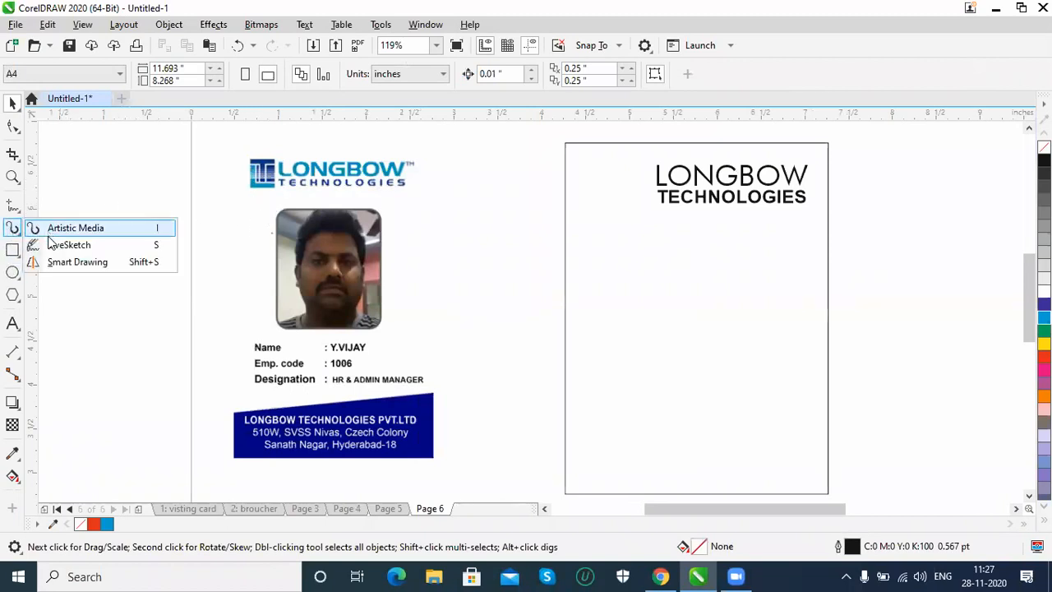
{"action": "left_click", "coordinate": [12, 207]}
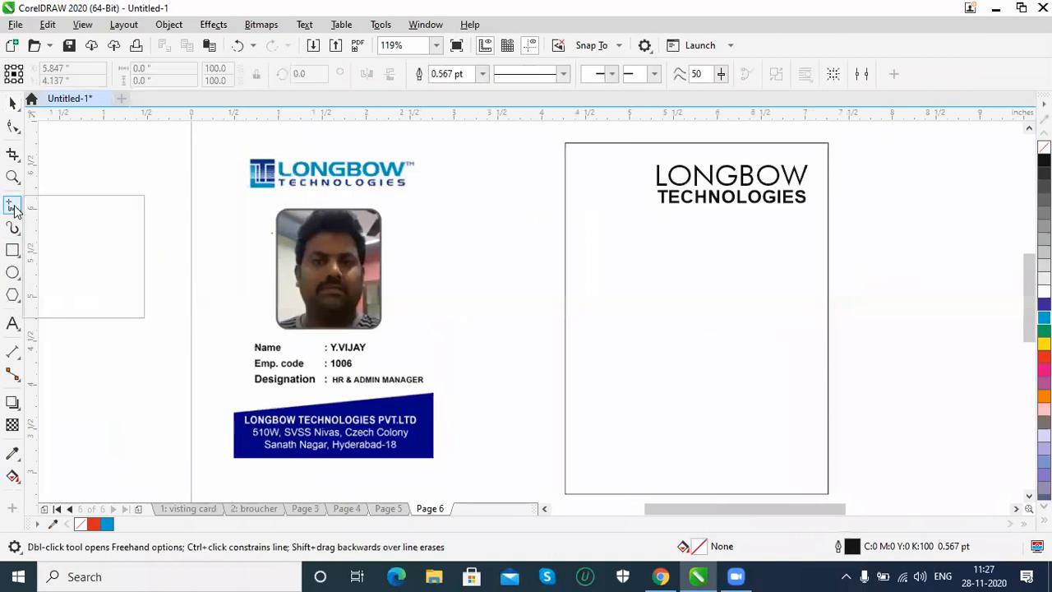
{"action": "left_click", "coordinate": [646, 280]}
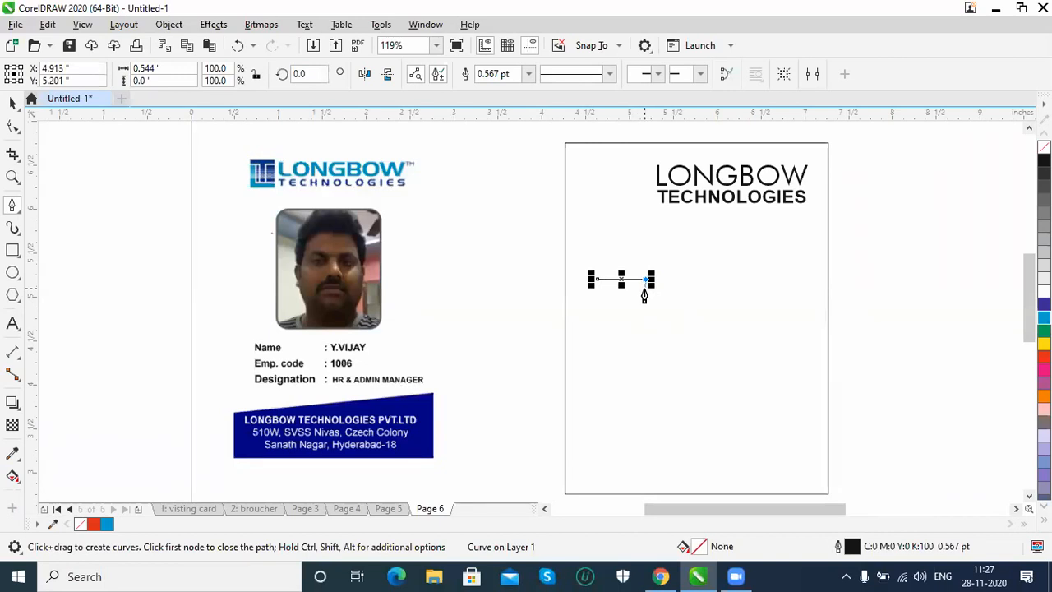
{"action": "key", "text": "space"}
{"action": "key", "text": "Escape"}
Step: Add the artistic text "T" in the rectangle below the heading, make it bold and enlarge it to about 31 pt
{"action": "left_click", "coordinate": [13, 323]}
{"action": "left_click", "coordinate": [616, 304]}
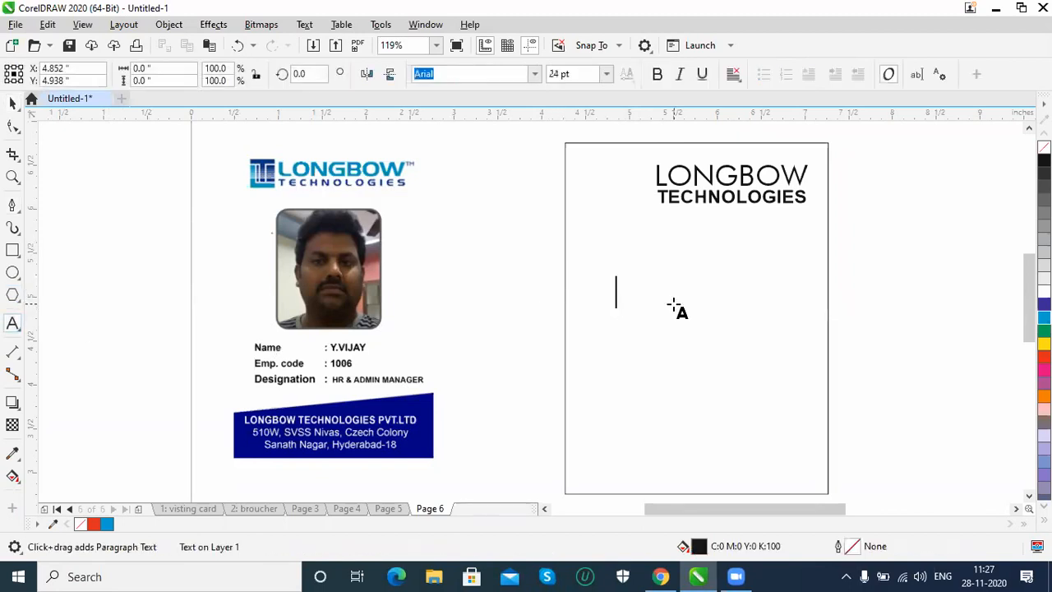
{"action": "type", "text": "T"}
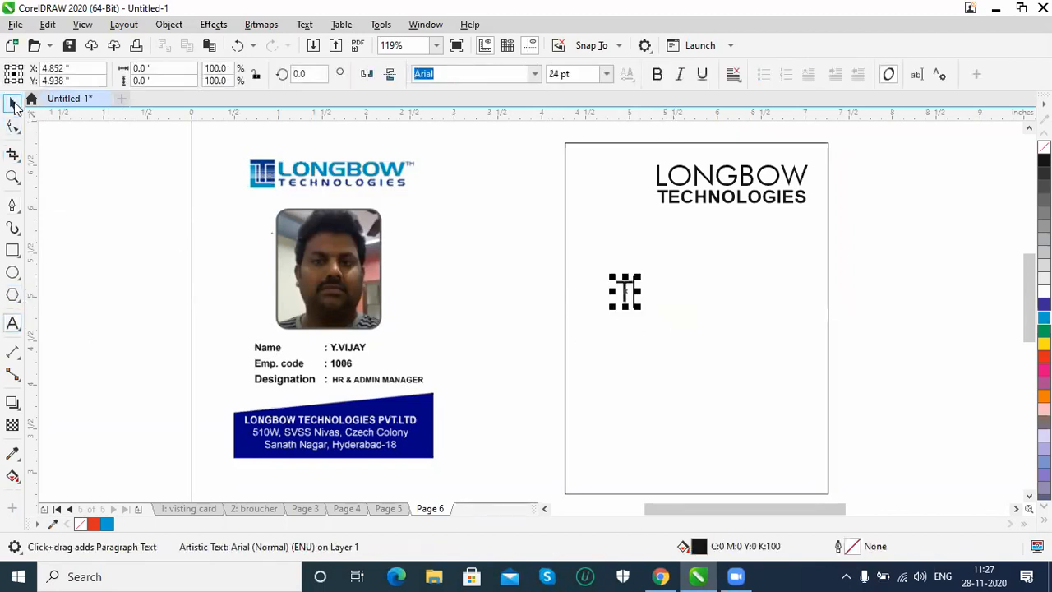
{"action": "key", "text": "ctrl+space"}
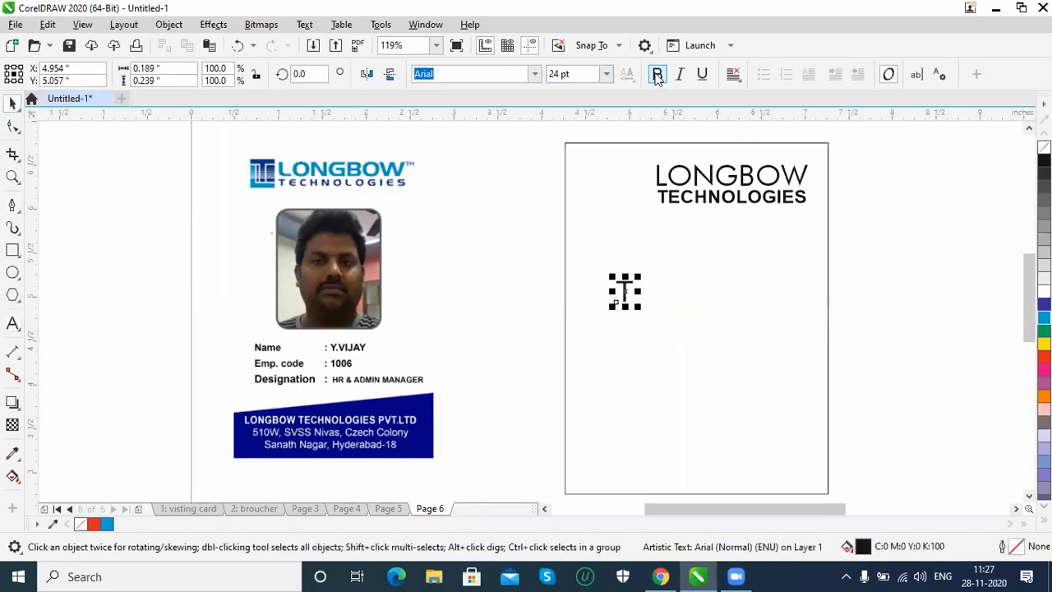
{"action": "left_click", "coordinate": [656, 74]}
{"action": "left_click_drag", "start_coordinate": [638, 308], "coordinate": [619, 321]}
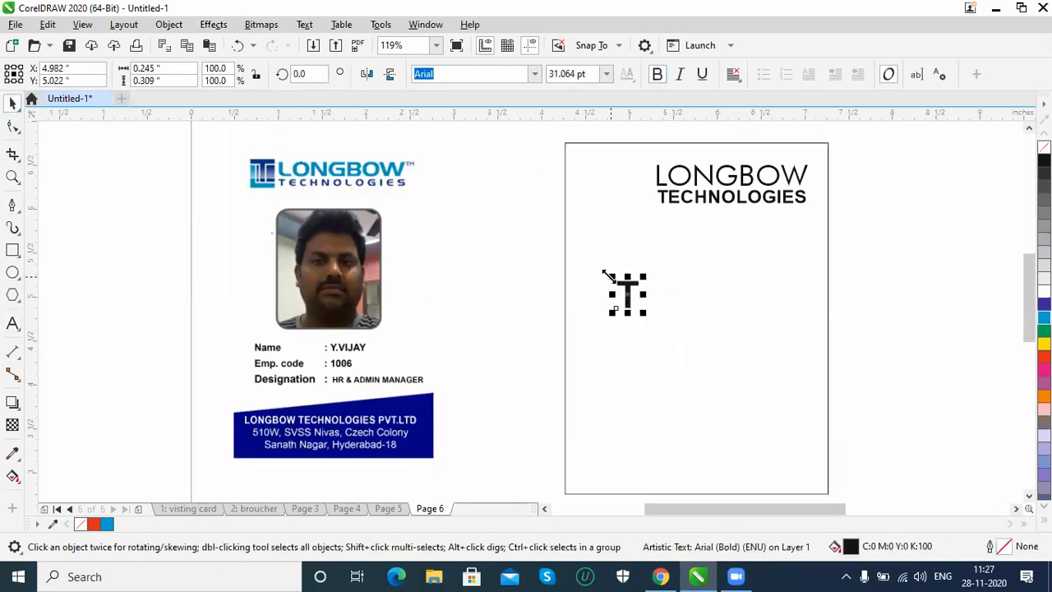
Step: Draw a closed L-shaped outline, about 0.154 by 0.28 inches, along the T's left side and base with the Pen tool
{"action": "left_click", "coordinate": [12, 250]}
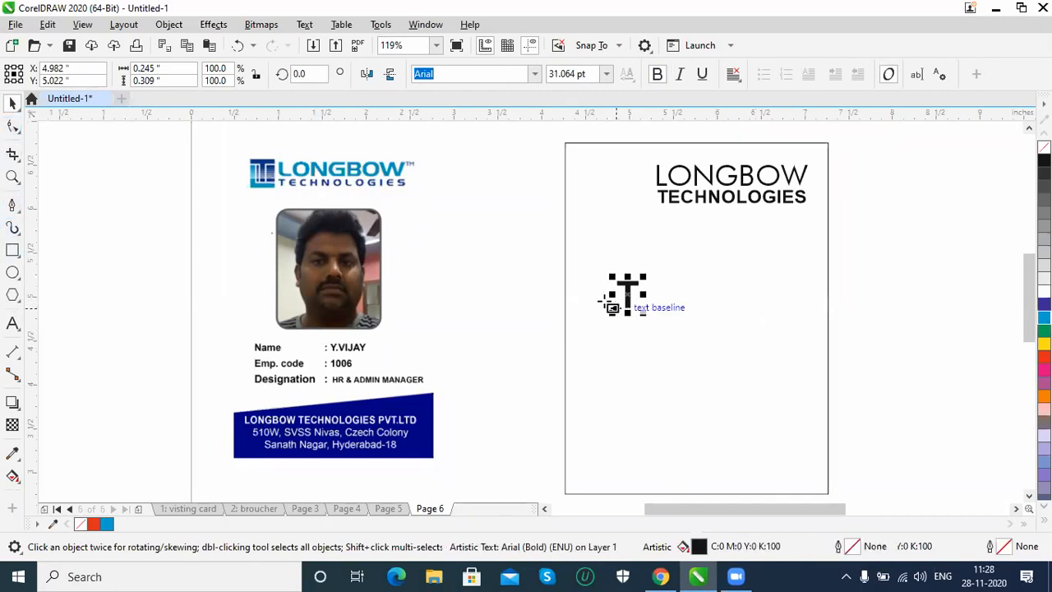
{"action": "left_click", "coordinate": [13, 206]}
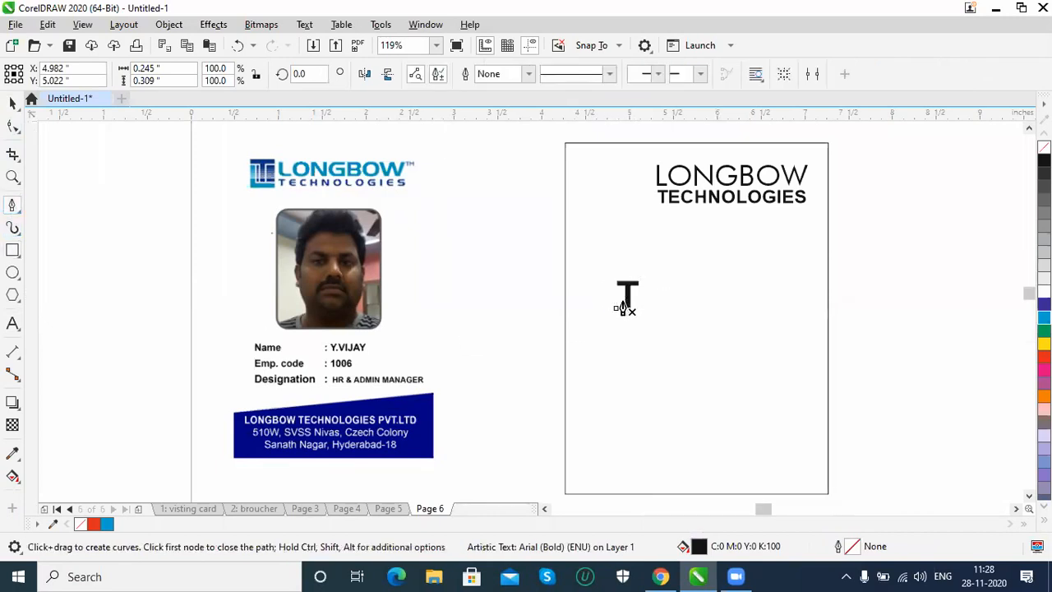
{"action": "key", "text": "shift+F2"}
{"action": "left_click", "coordinate": [386, 201]}
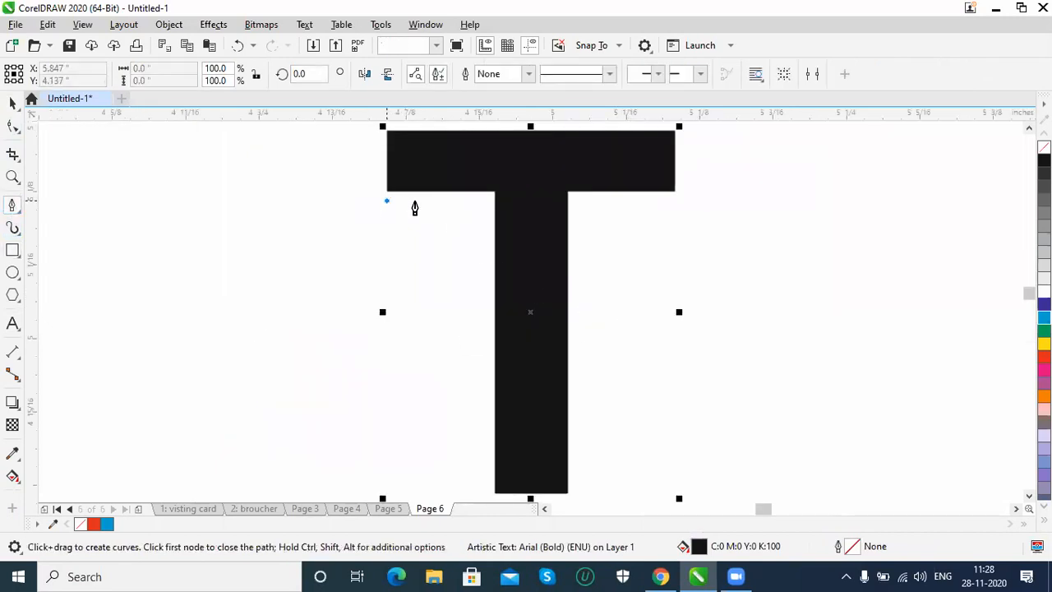
{"action": "left_click", "coordinate": [491, 202]}
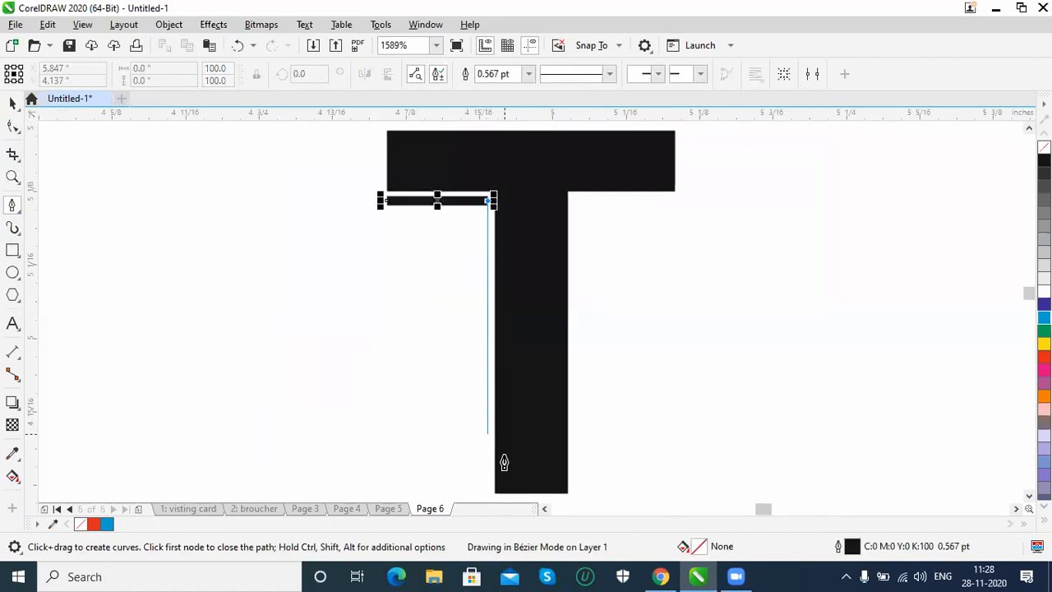
{"action": "left_click", "coordinate": [498, 501]}
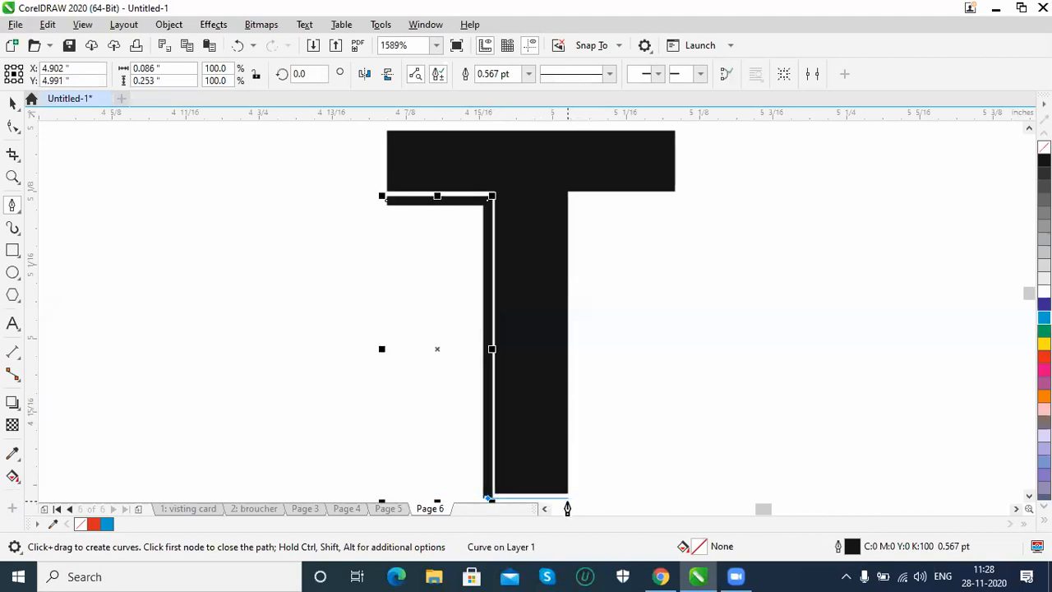
{"action": "scroll", "coordinate": [567, 503], "scroll_direction": "down", "scroll_amount": 2}
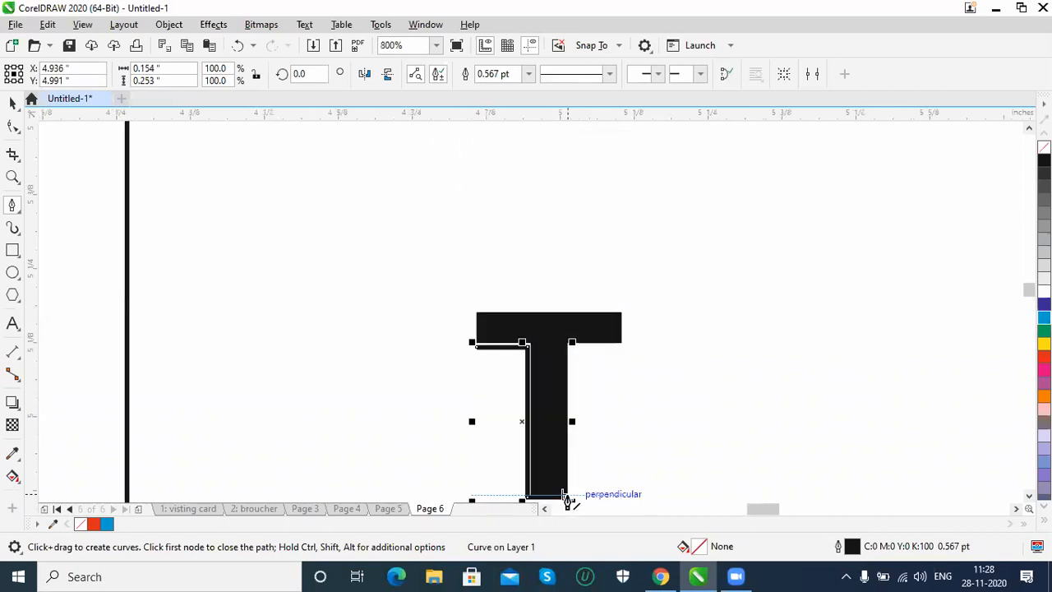
{"action": "left_click", "coordinate": [567, 499]}
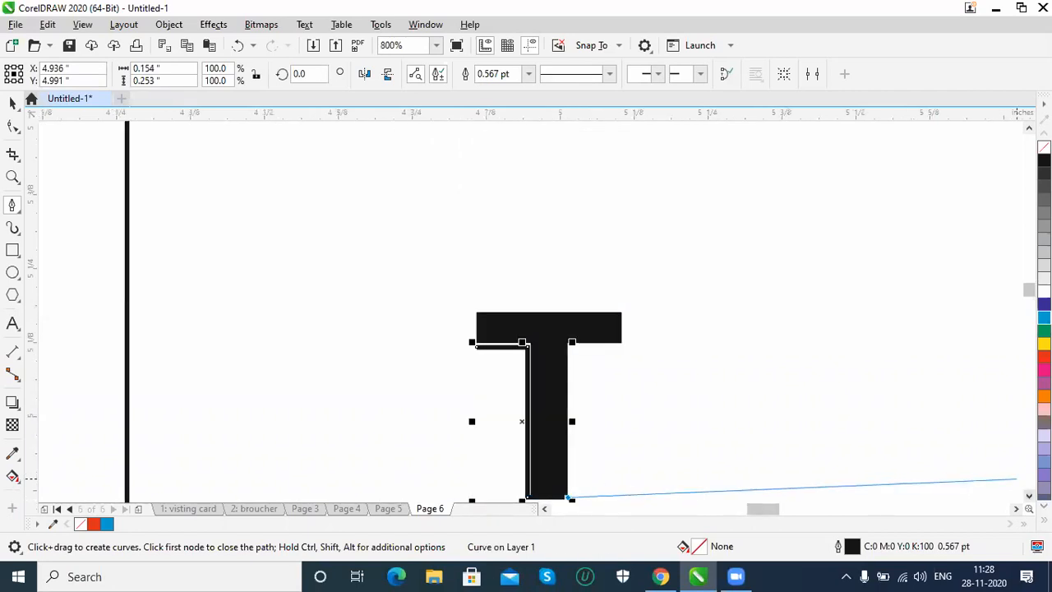
{"action": "scroll", "coordinate": [1017, 479], "scroll_direction": "down", "scroll_amount": 3}
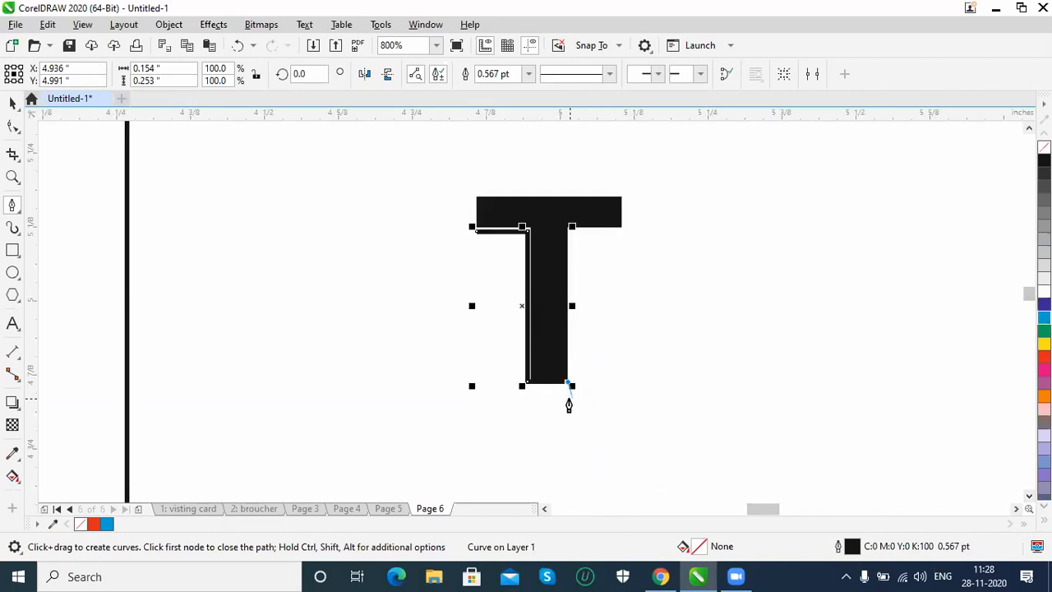
{"action": "left_click", "coordinate": [567, 397]}
{"action": "left_click", "coordinate": [479, 397]}
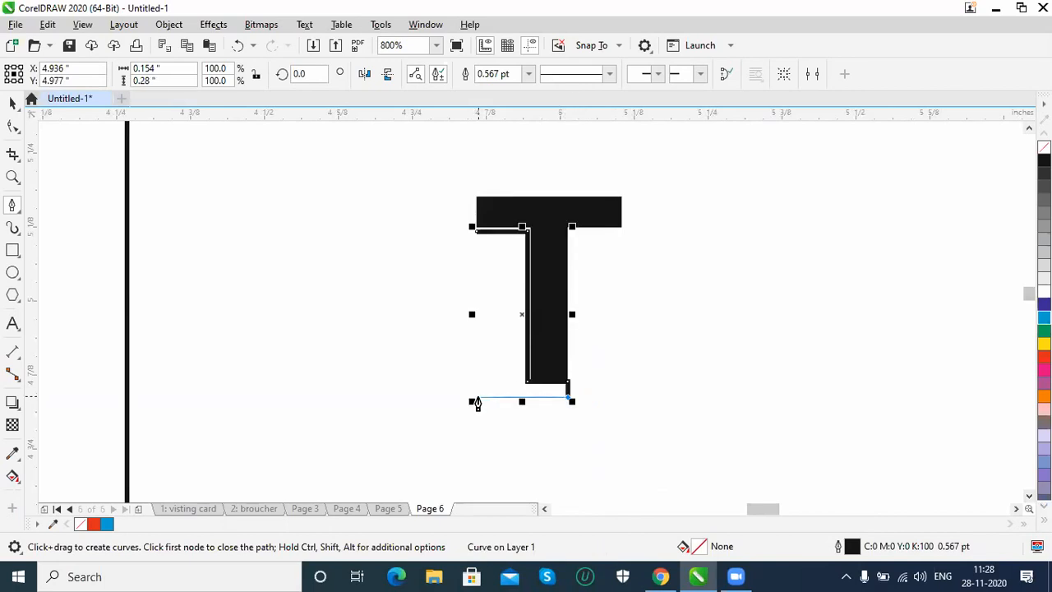
{"action": "left_click", "coordinate": [477, 233]}
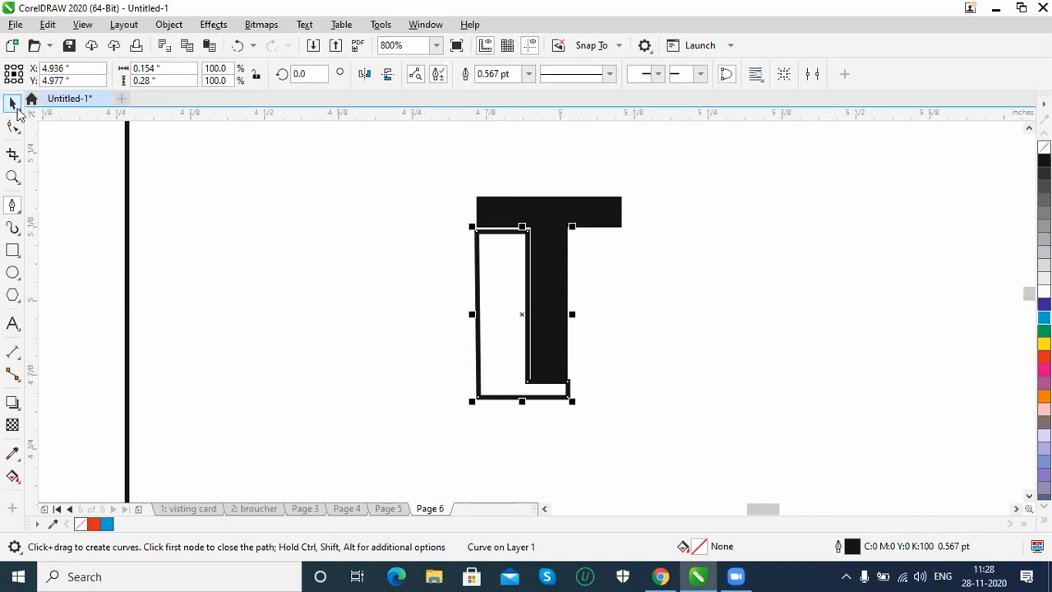
Step: Fill the L-shaped outline beside the T with cyan (C:100 M:0 Y:0 K:0) and remove its outline
{"action": "key", "text": "space"}
{"action": "left_click", "coordinate": [1043, 317]}
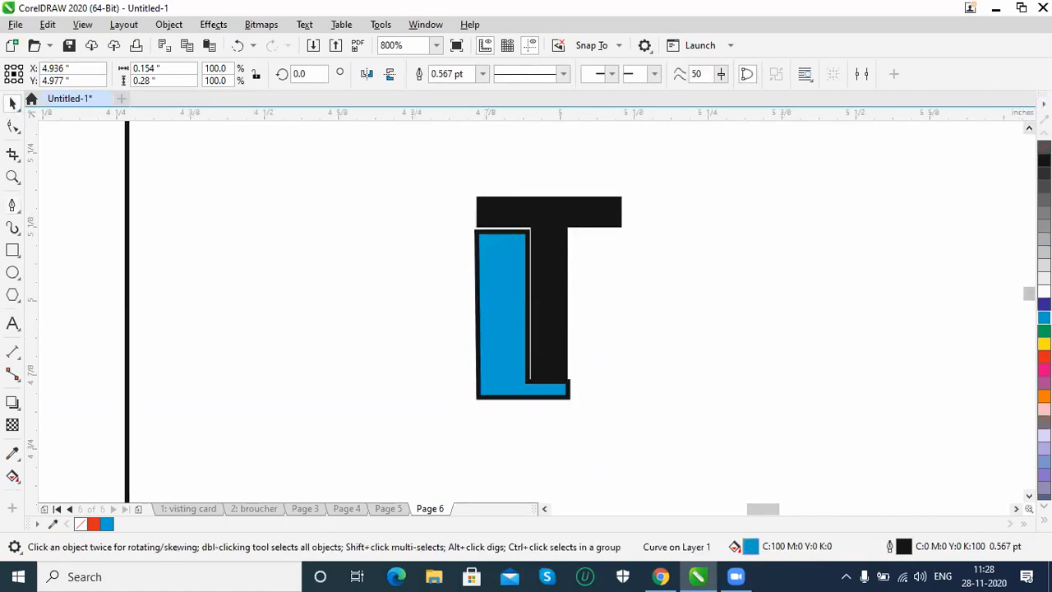
{"action": "right_click", "coordinate": [1043, 147]}
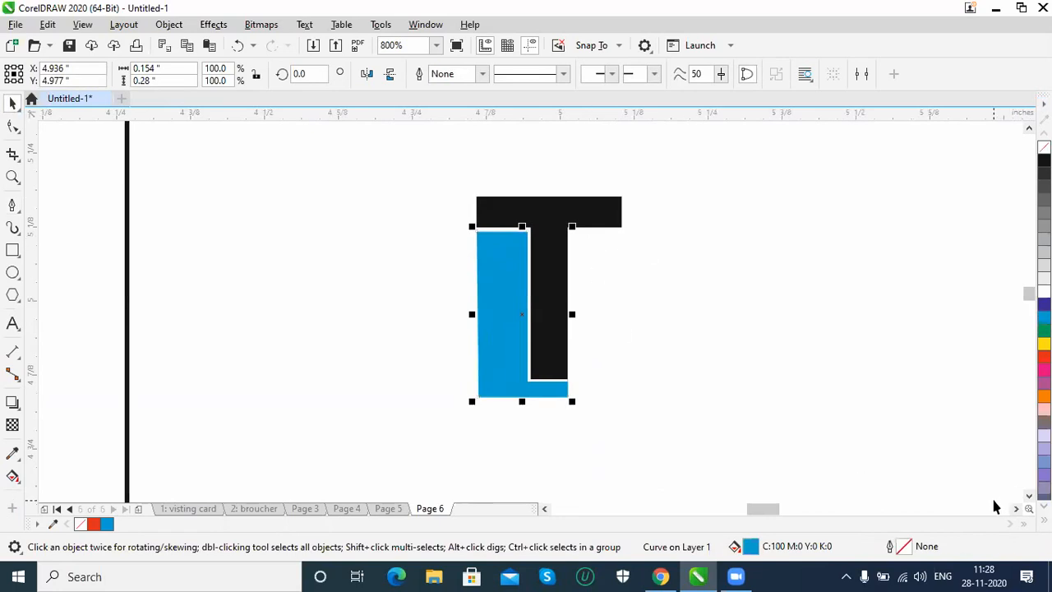
Step: Draw a narrow upright rectangle about 0.083 by 0.233 inches beside the T's stem, opposite the cyan L-shape
{"action": "scroll", "coordinate": [994, 507], "scroll_direction": "down", "scroll_amount": 2}
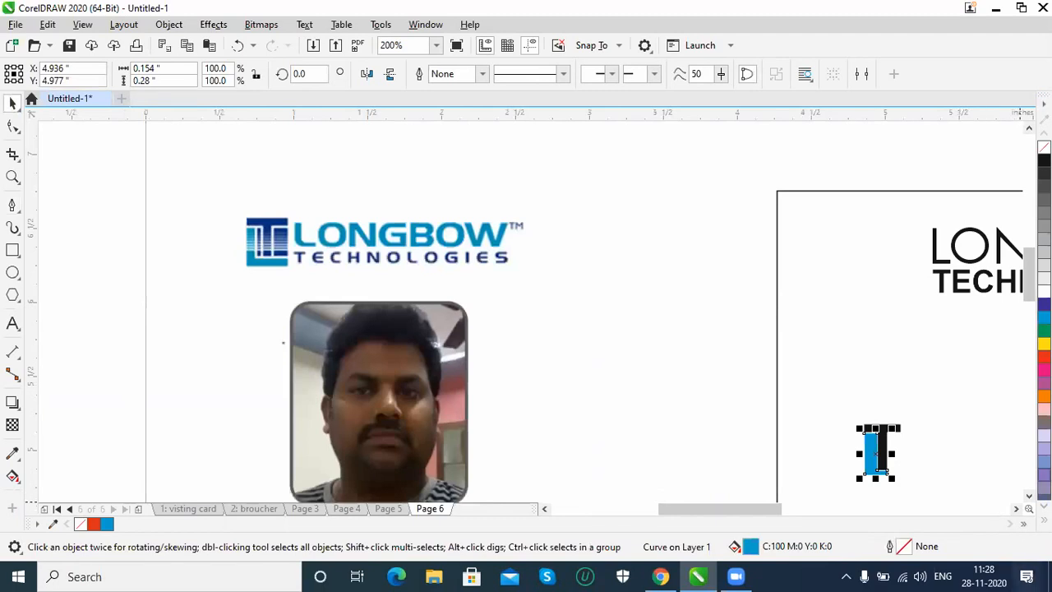
{"action": "left_click", "coordinate": [1016, 509]}
{"action": "left_click", "coordinate": [1016, 509]}
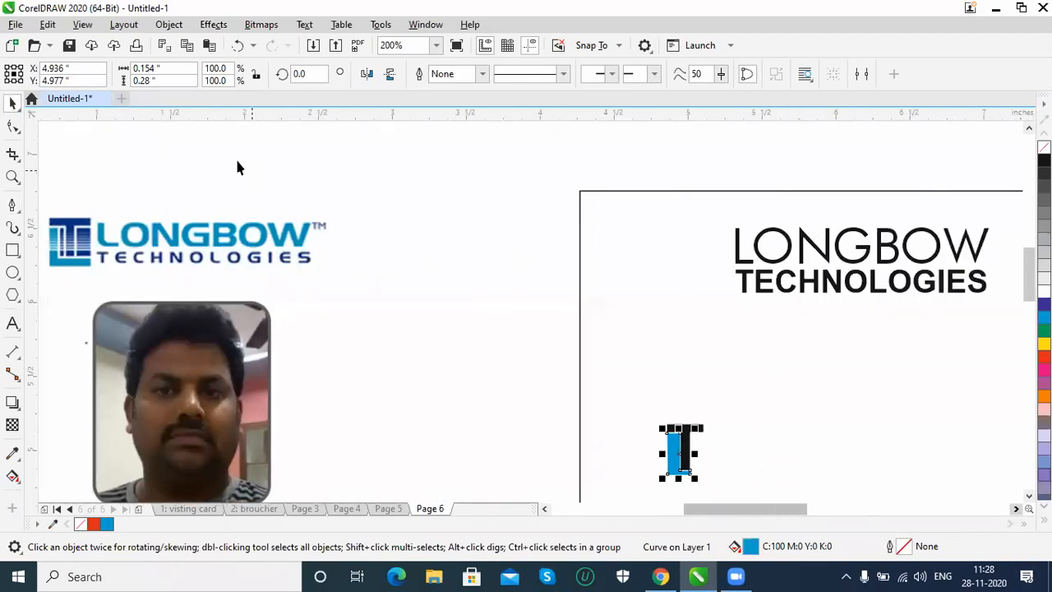
{"action": "left_click", "coordinate": [12, 250]}
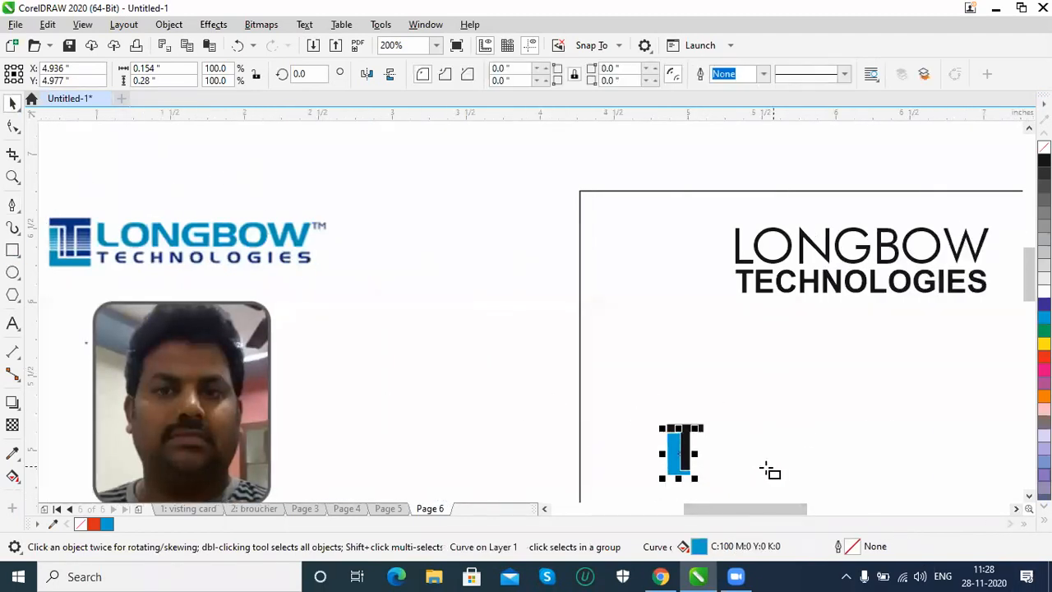
{"action": "left_click_drag", "start_coordinate": [691, 435], "coordinate": [703, 470]}
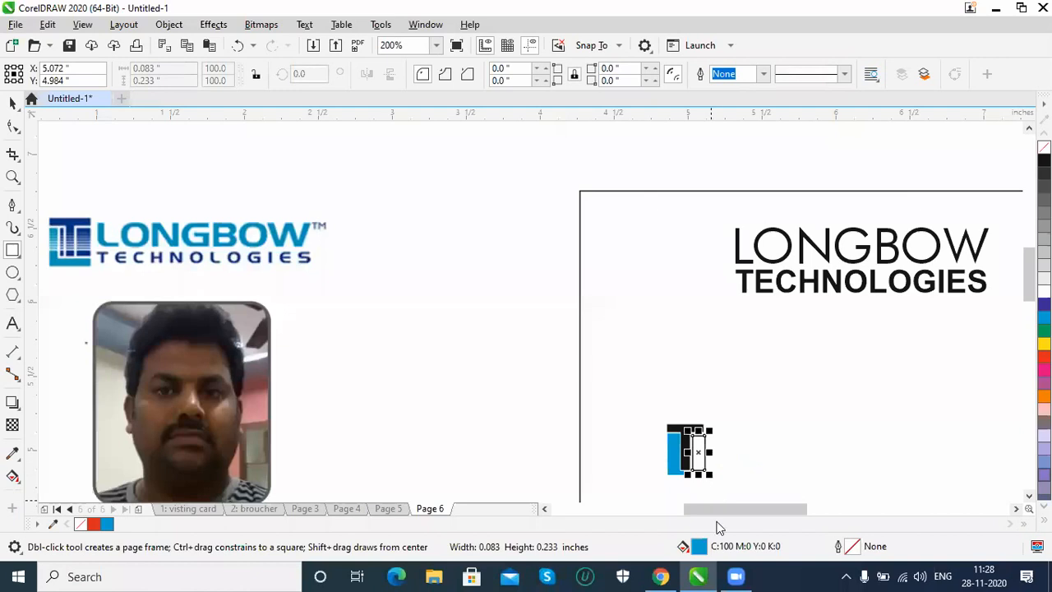
{"action": "key", "text": "space"}
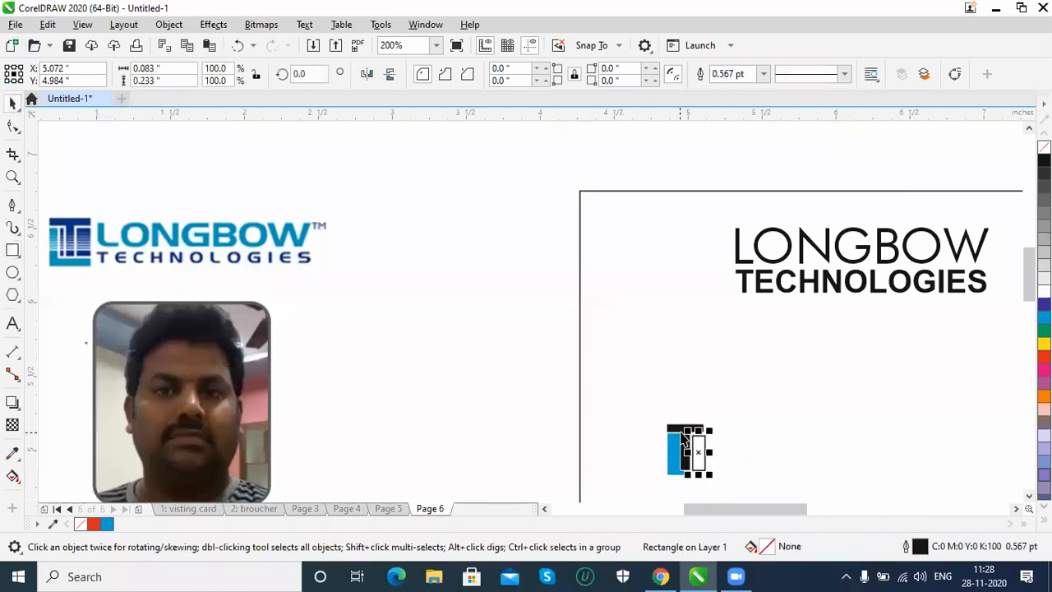
Step: Fill the T and the narrow rectangle with blue (C:100 M:100 Y:0 K:0) and remove the rectangle's outline
{"action": "left_click", "coordinate": [679, 438]}
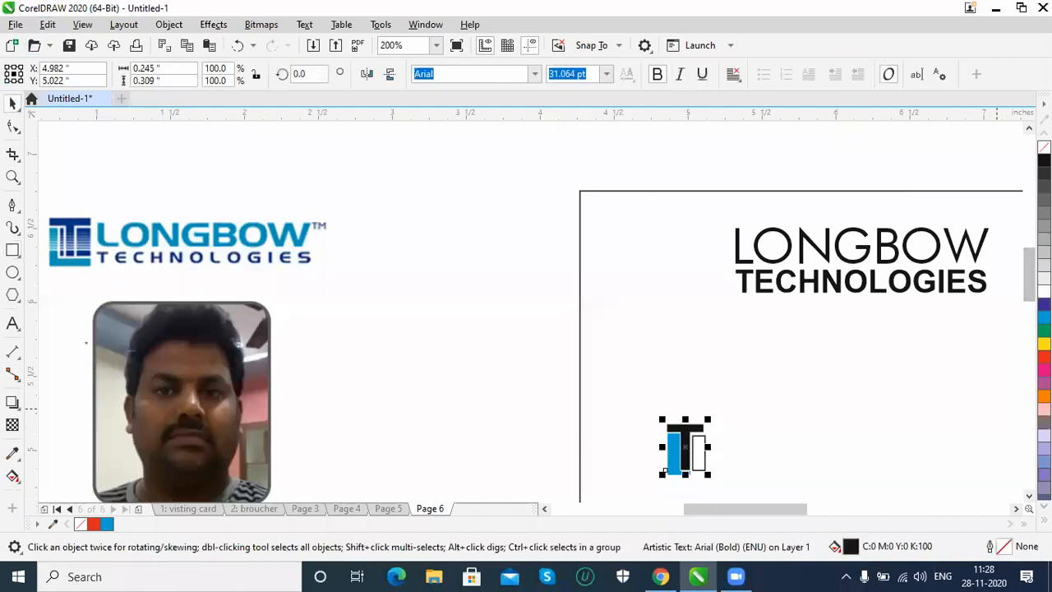
{"action": "left_click", "coordinate": [697, 466]}
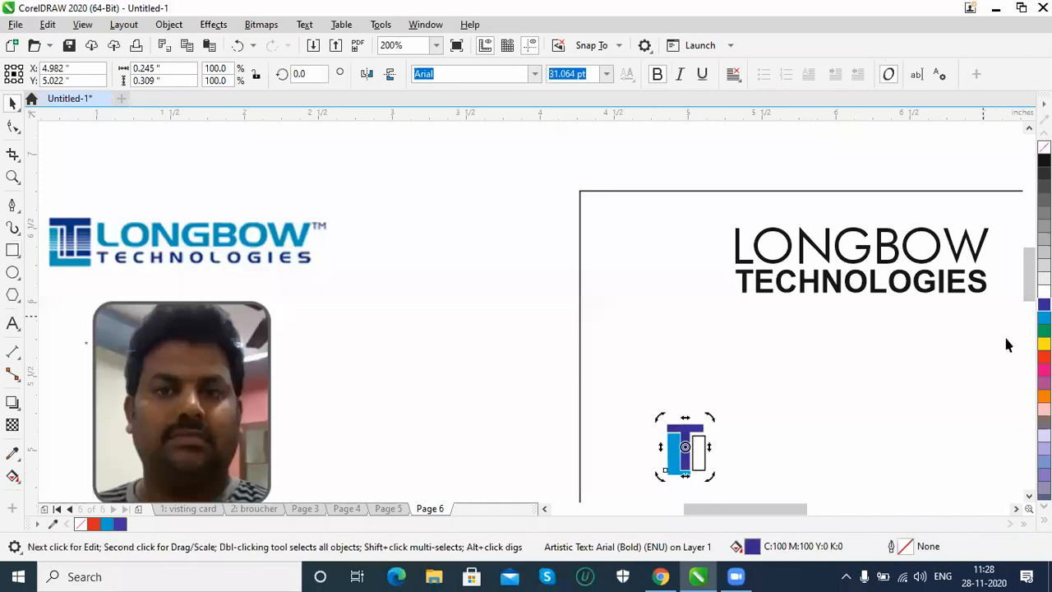
{"action": "left_click", "coordinate": [698, 452]}
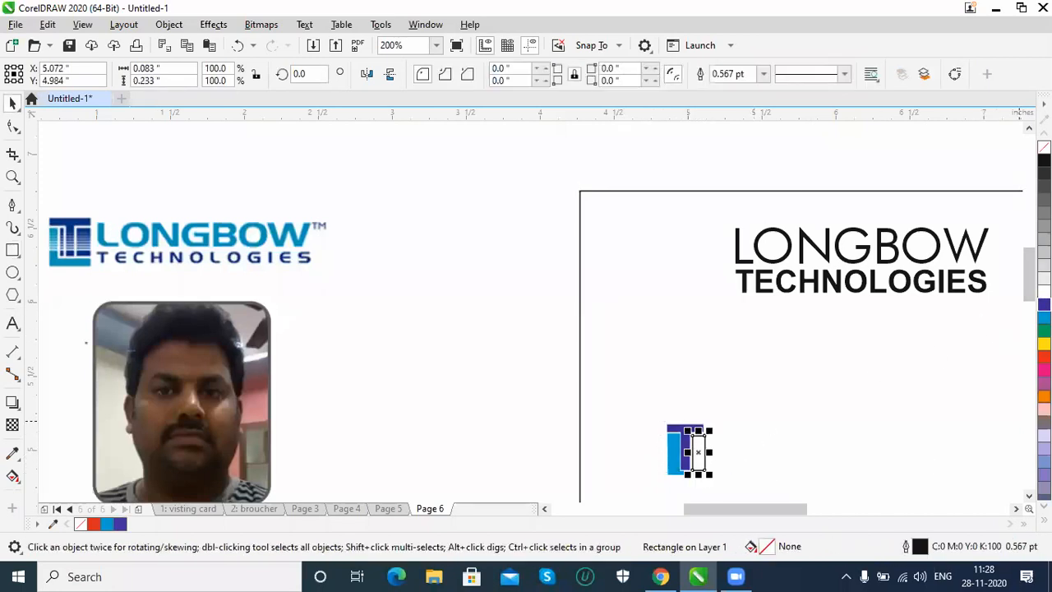
{"action": "left_click", "coordinate": [1043, 305]}
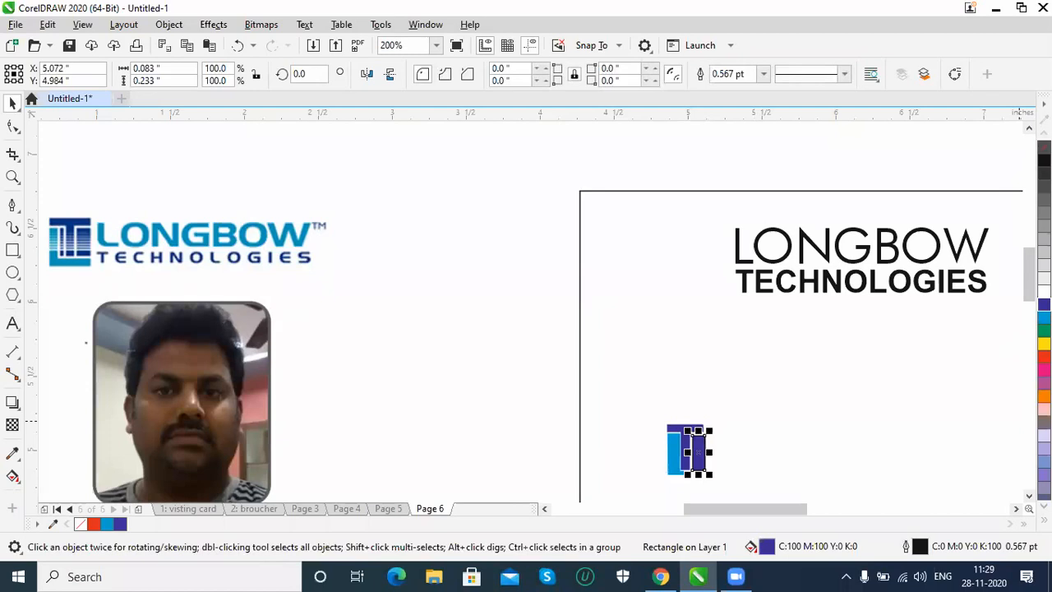
{"action": "right_click", "coordinate": [1044, 146]}
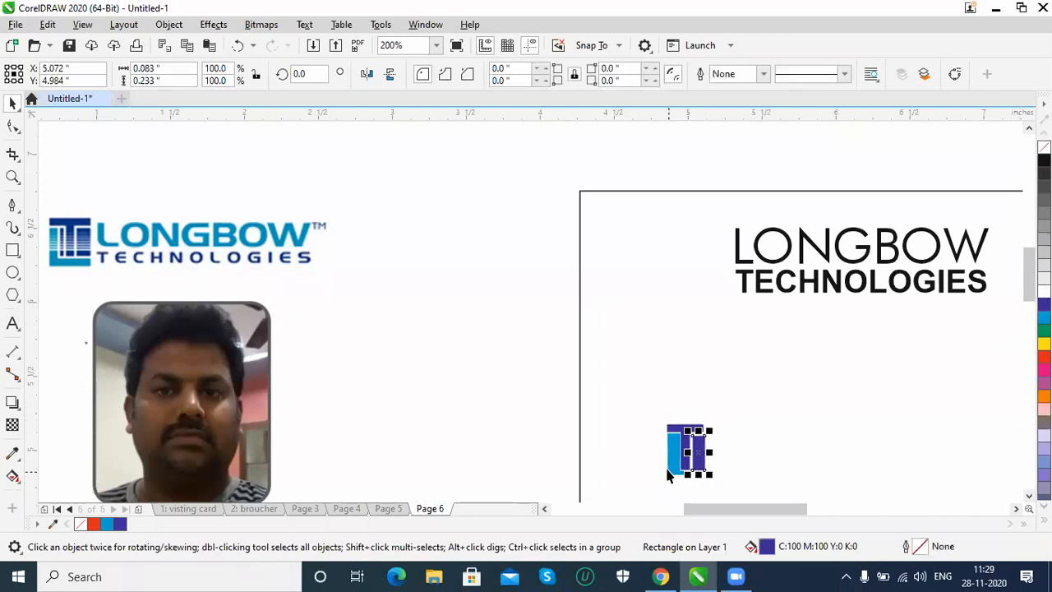
Step: Extend the base of the cyan L-shape by its end nodes to line up with the narrow rectangle's outer edge
{"action": "left_click", "coordinate": [676, 479]}
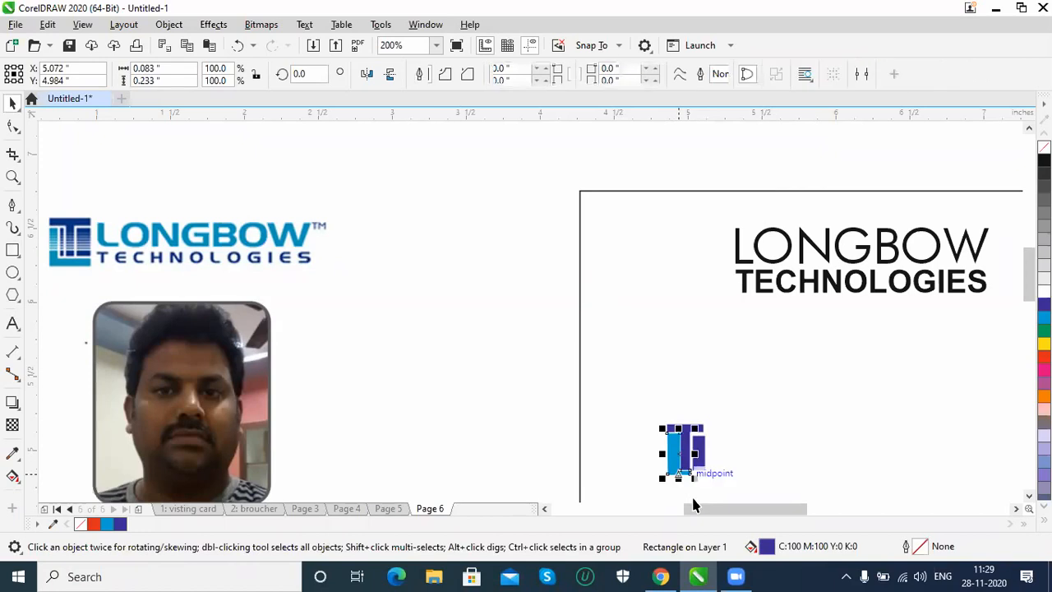
{"action": "left_click", "coordinate": [14, 128]}
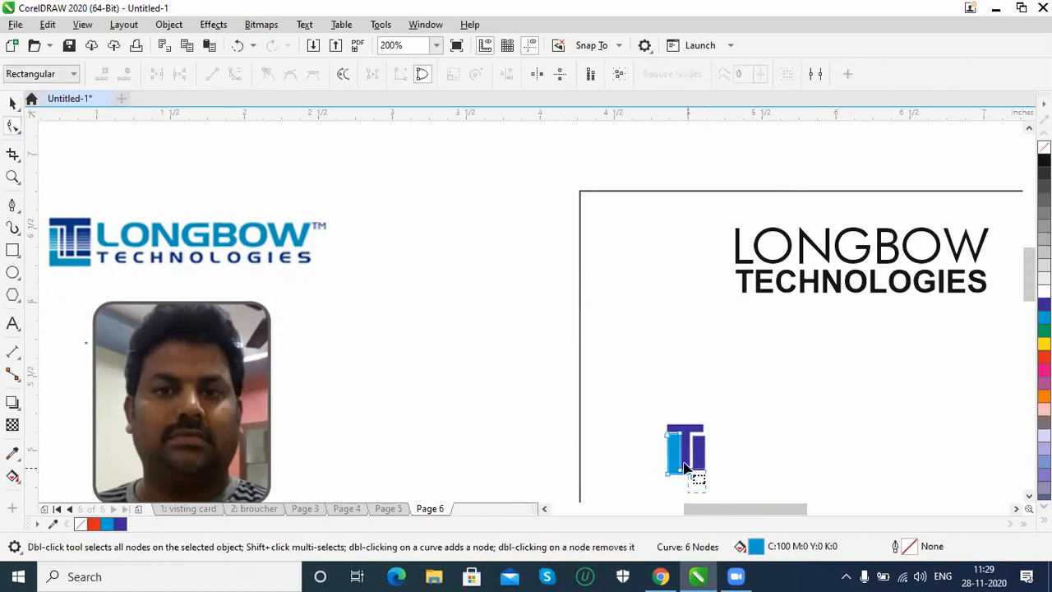
{"action": "left_click_drag", "start_coordinate": [693, 481], "coordinate": [715, 480]}
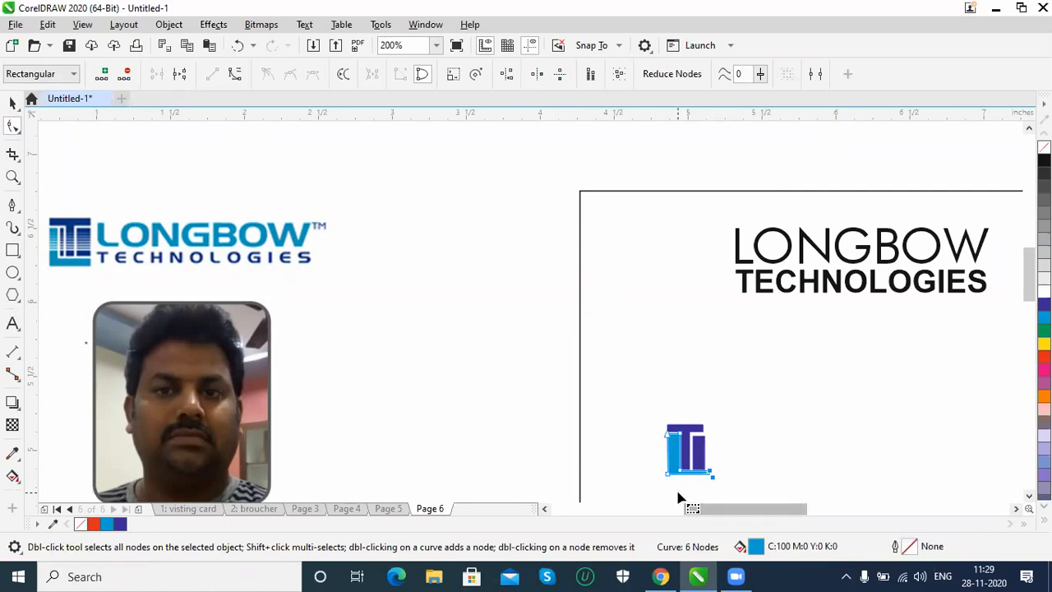
{"action": "key", "text": "shift+F2"}
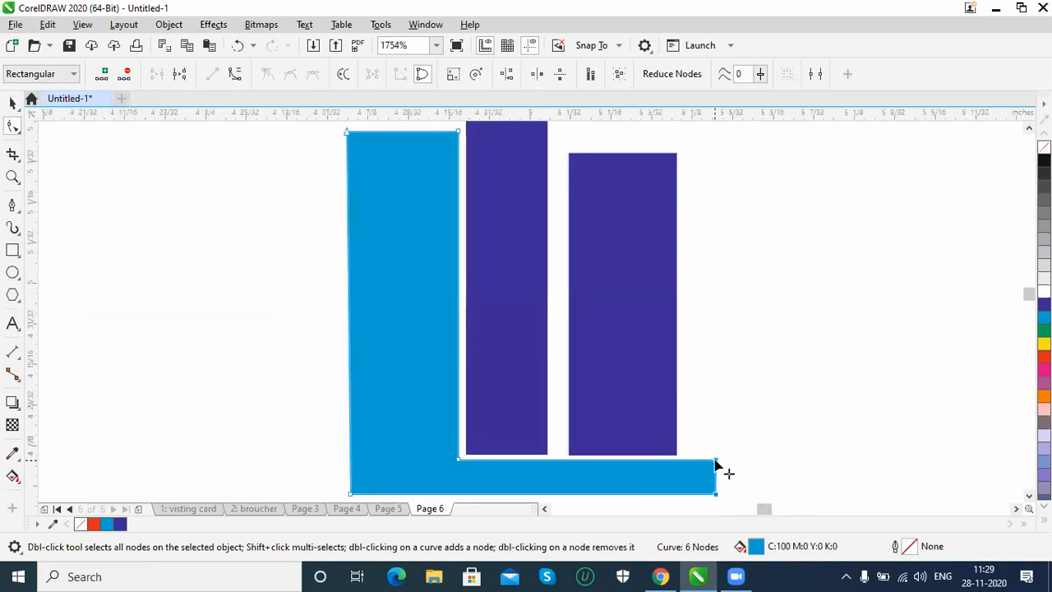
{"action": "key", "text": "Left"}
{"action": "key", "text": "Left"}
{"action": "key", "text": "Left"}
{"action": "key", "text": "Left"}
{"action": "key", "text": "Left"}
{"action": "key", "text": "Left"}
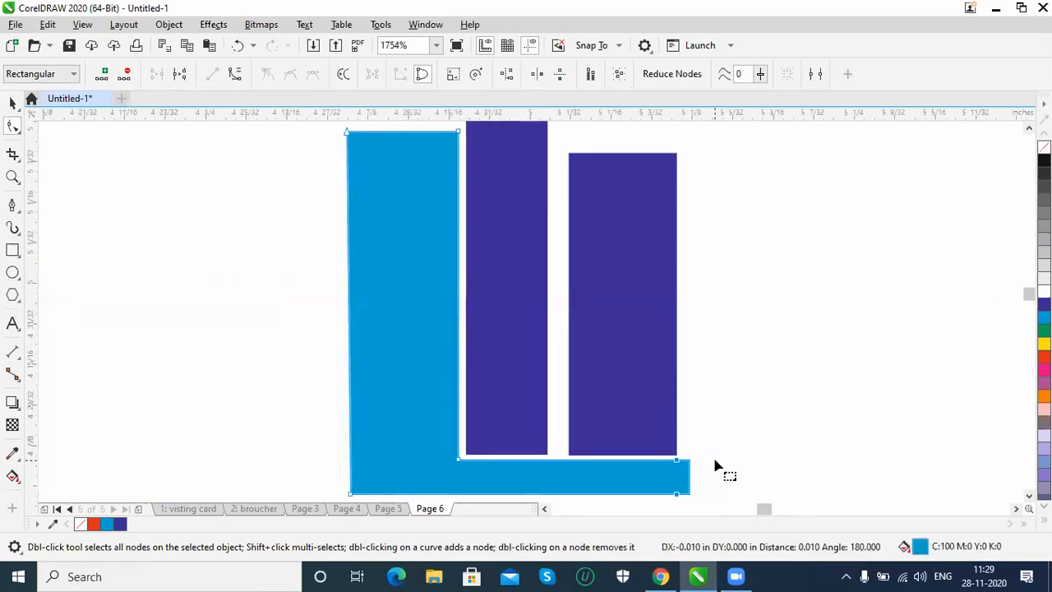
Step: Move the two bottom nodes of the cyan L-shape downward to thicken its base
{"action": "left_click", "coordinate": [1029, 496]}
{"action": "left_click_drag", "start_coordinate": [754, 453], "coordinate": [327, 407]}
{"action": "key", "text": "Down"}
{"action": "key", "text": "Down"}
{"action": "key", "text": "Down"}
{"action": "key", "text": "Down"}
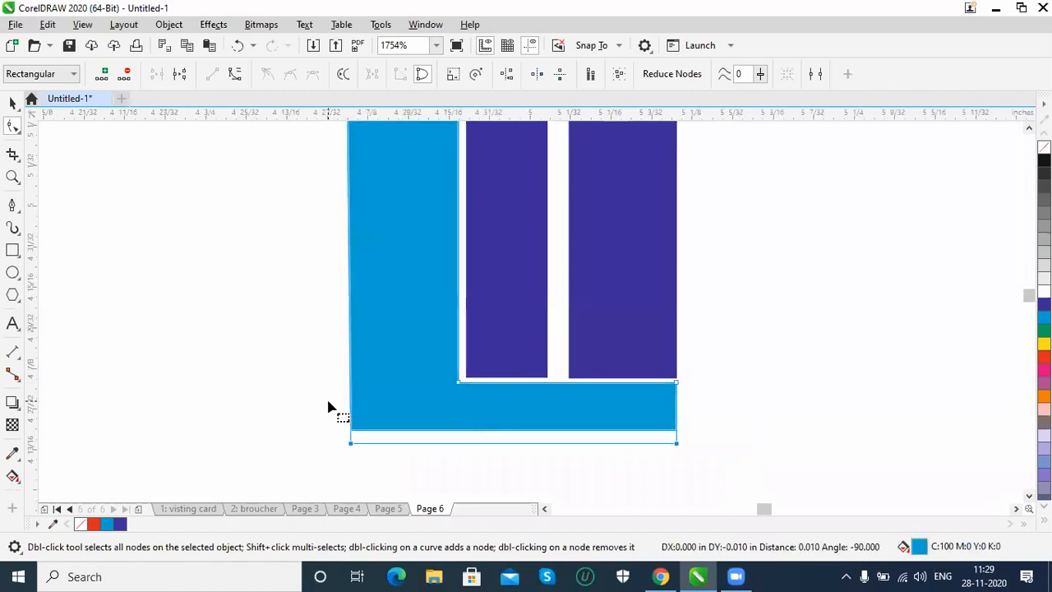
{"action": "scroll", "coordinate": [327, 407], "scroll_direction": "down", "scroll_amount": 2}
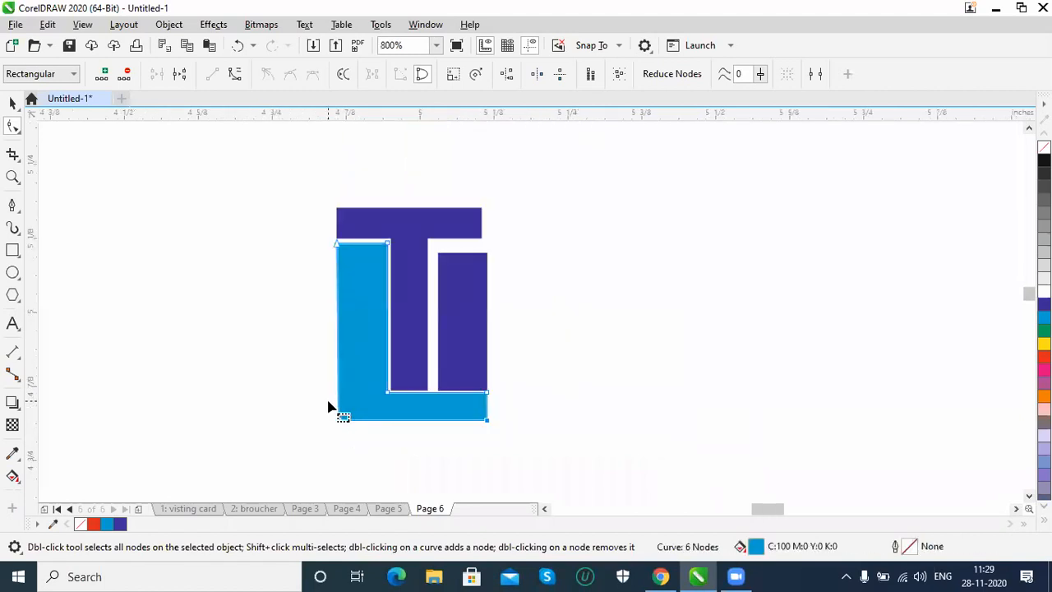
Step: Stretch the narrow blue rectangle upward to about 0.247 inches high, close beneath the T's crossbar
{"action": "scroll", "coordinate": [328, 407], "scroll_direction": "up", "scroll_amount": 1}
{"action": "left_click", "coordinate": [468, 310]}
{"action": "left_click", "coordinate": [14, 104]}
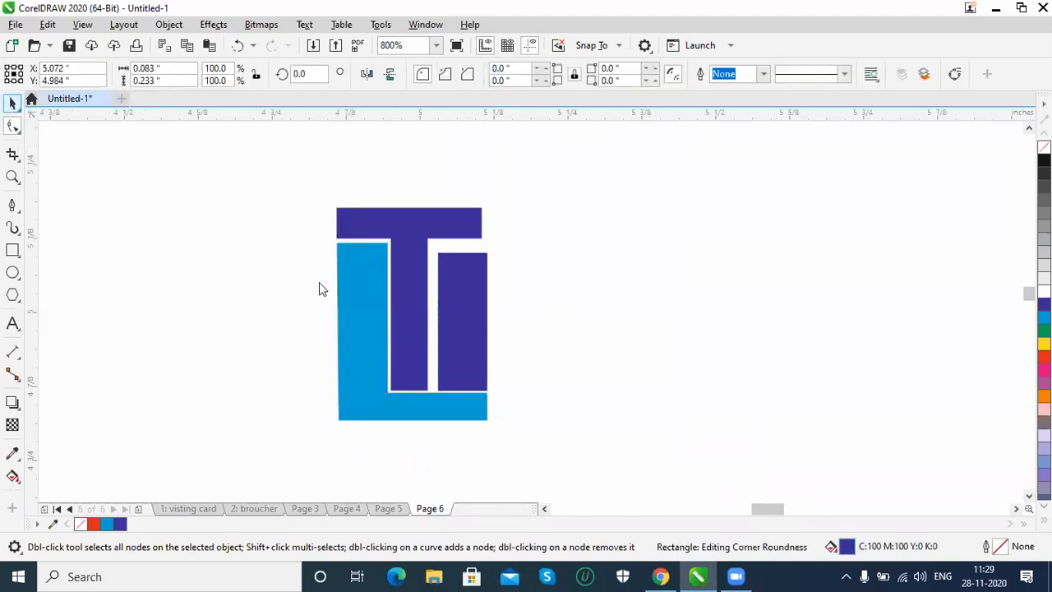
{"action": "left_click", "coordinate": [469, 293]}
{"action": "left_click", "coordinate": [471, 290]}
{"action": "left_click", "coordinate": [464, 249]}
{"action": "left_click_drag", "start_coordinate": [462, 247], "coordinate": [463, 239]}
Step: Turn off snapping to objects and widen the narrow blue rectangle toward the T's stem to about 0.094 inches
{"action": "left_click_drag", "start_coordinate": [433, 317], "coordinate": [430, 318]}
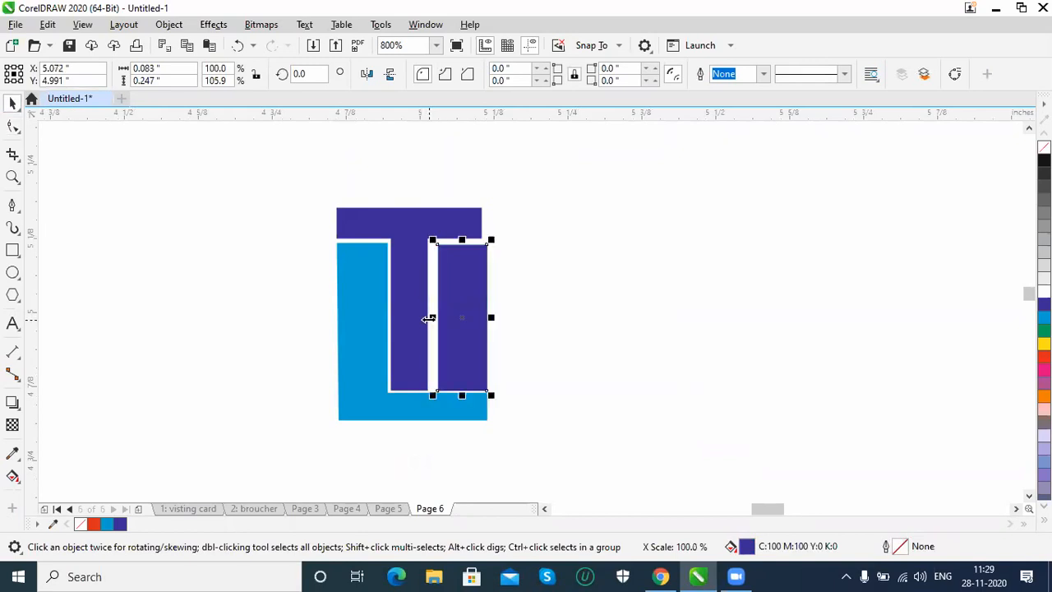
{"action": "left_click", "coordinate": [598, 46]}
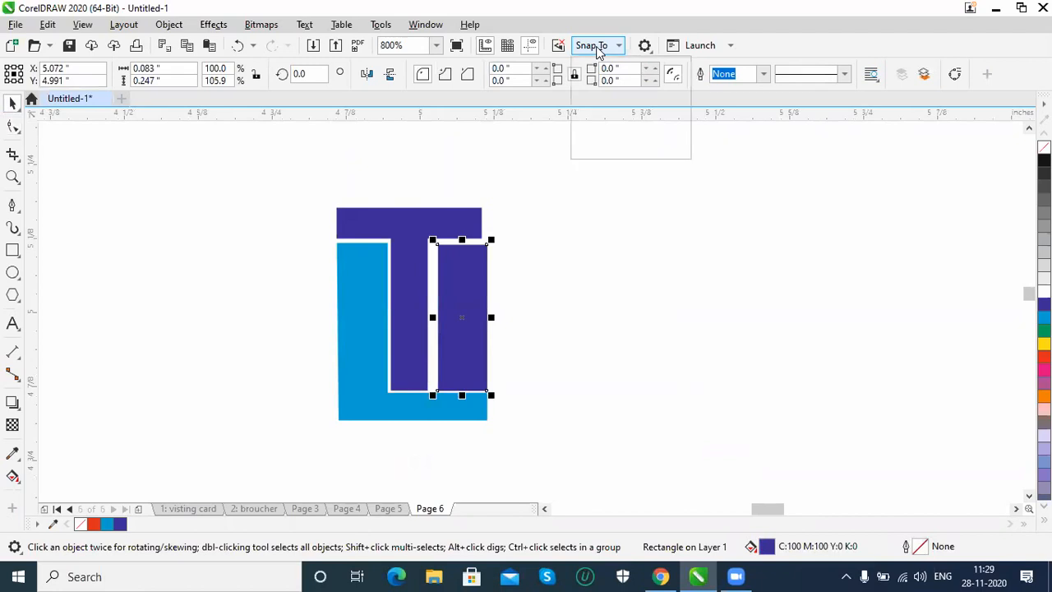
{"action": "left_click", "coordinate": [585, 131]}
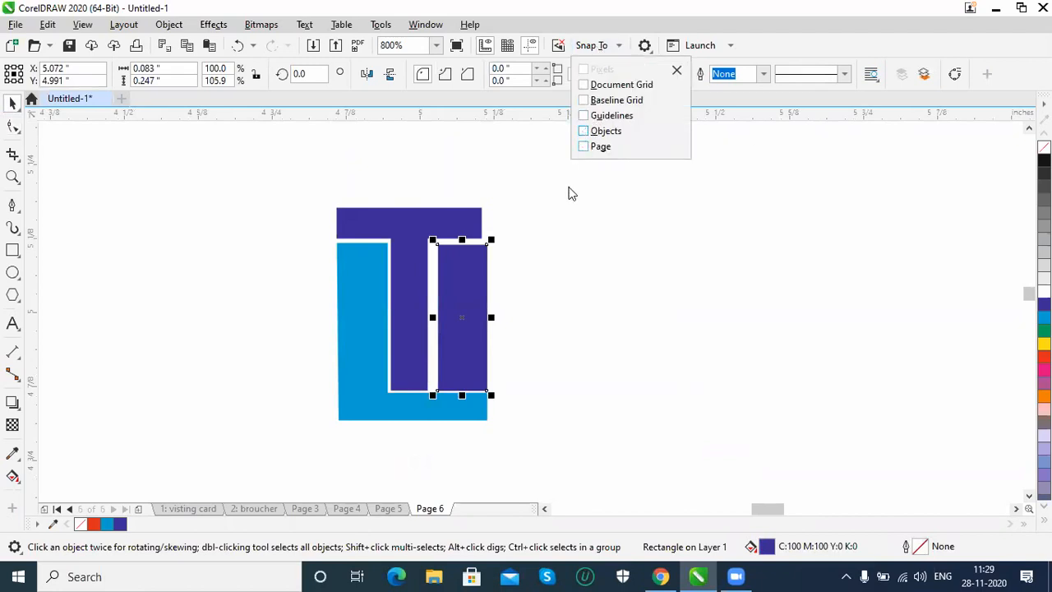
{"action": "left_click", "coordinate": [645, 44]}
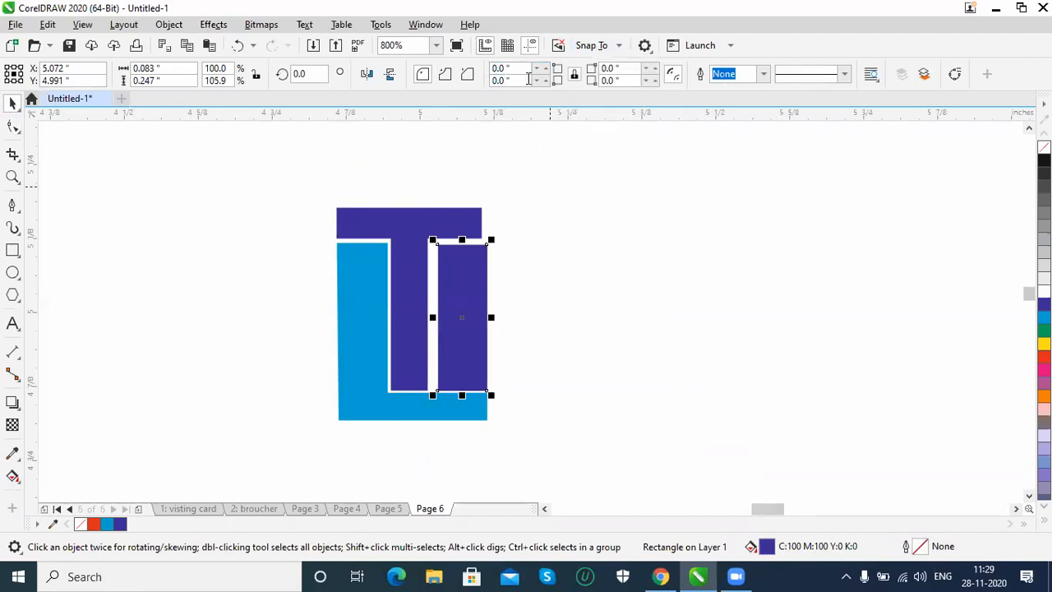
{"action": "left_click_drag", "start_coordinate": [432, 316], "coordinate": [429, 329]}
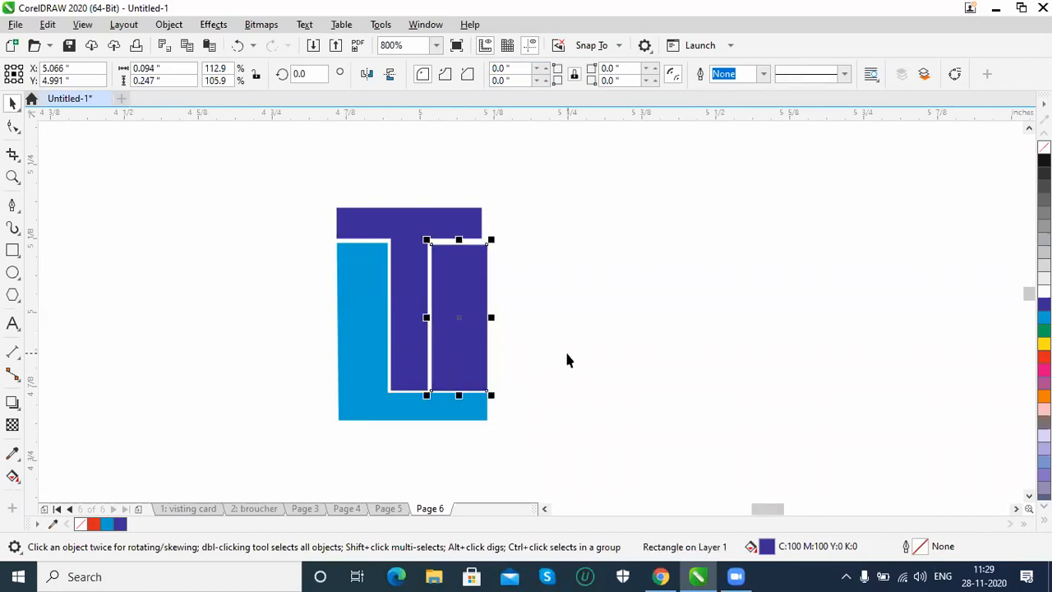
{"action": "left_click", "coordinate": [567, 359]}
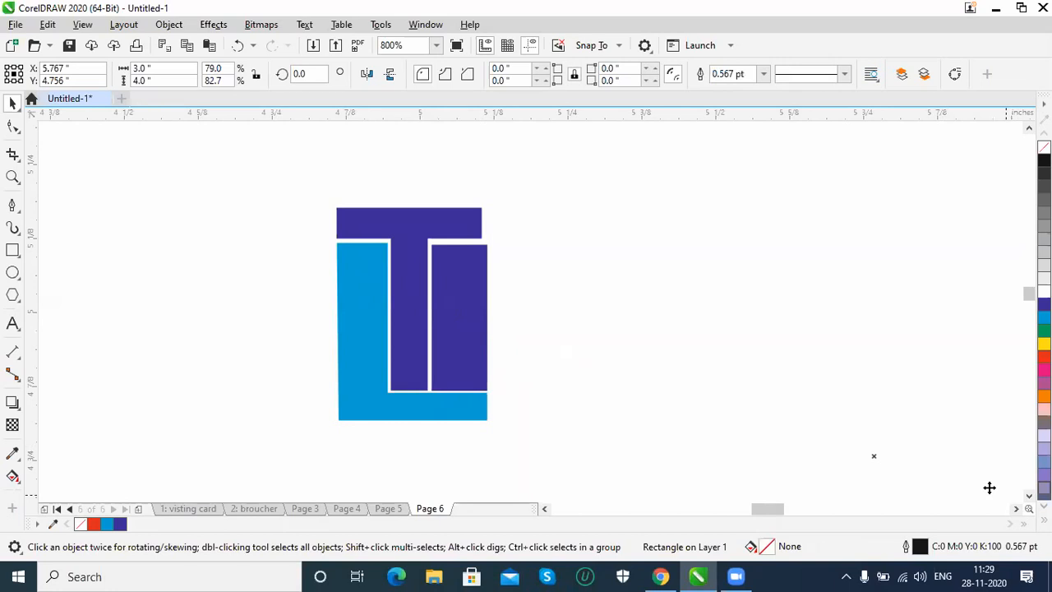
Step: Draw a thin horizontal rectangle about 0.484 by 0.031 inches in the empty space between the photo and the card rectangle
{"action": "scroll", "coordinate": [989, 487], "scroll_direction": "down", "scroll_amount": 2}
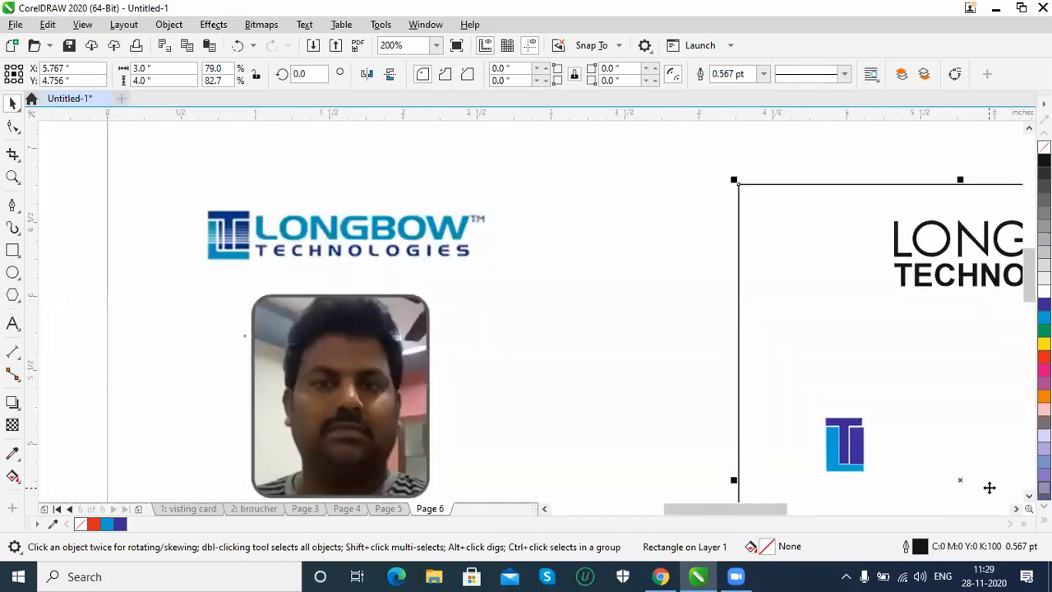
{"action": "scroll", "coordinate": [989, 487], "scroll_direction": "up", "scroll_amount": 1}
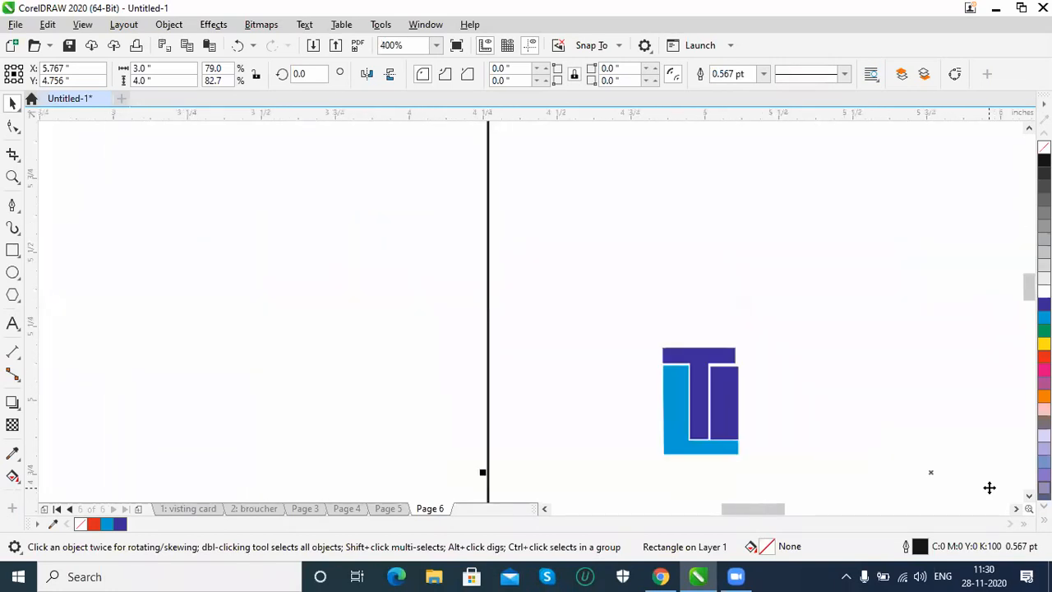
{"action": "scroll", "coordinate": [988, 488], "scroll_direction": "down", "scroll_amount": 2}
{"action": "scroll", "coordinate": [988, 488], "scroll_direction": "up", "scroll_amount": 1}
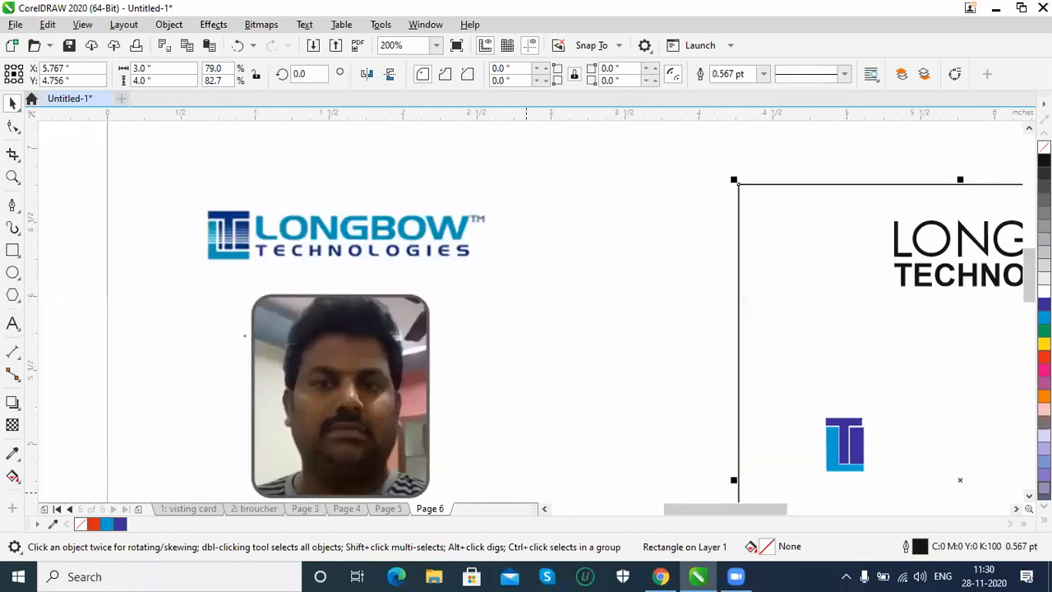
{"action": "left_click", "coordinate": [1029, 496]}
{"action": "left_click", "coordinate": [1028, 495]}
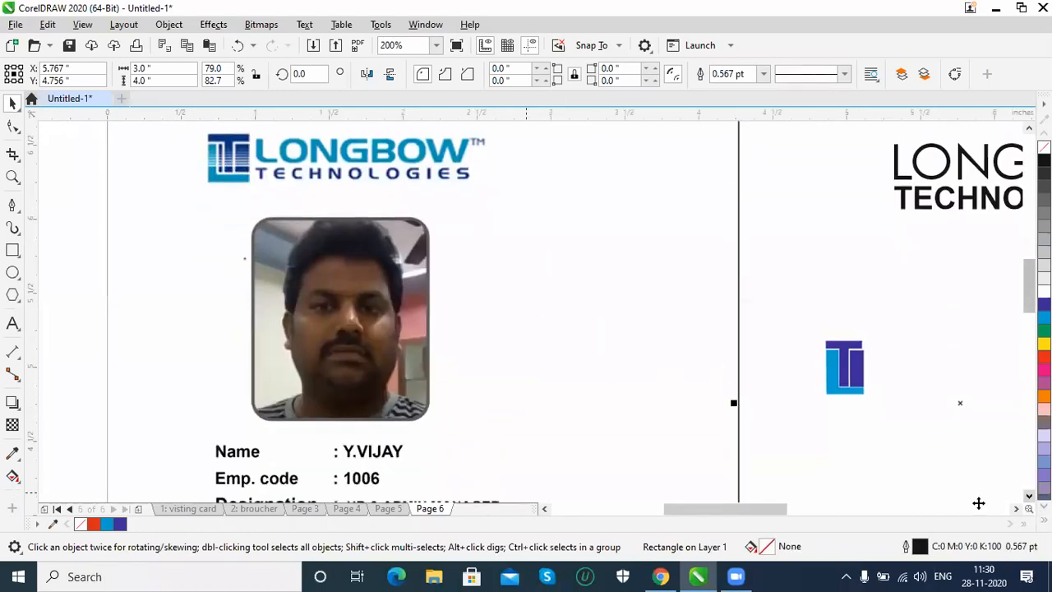
{"action": "left_click", "coordinate": [13, 251]}
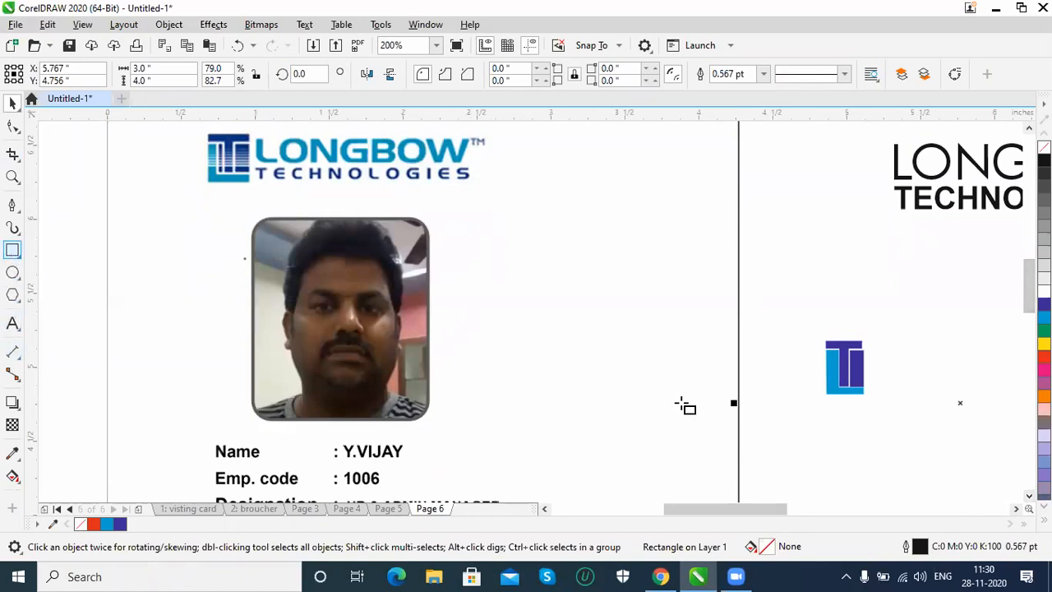
{"action": "left_click_drag", "start_coordinate": [539, 392], "coordinate": [610, 393]}
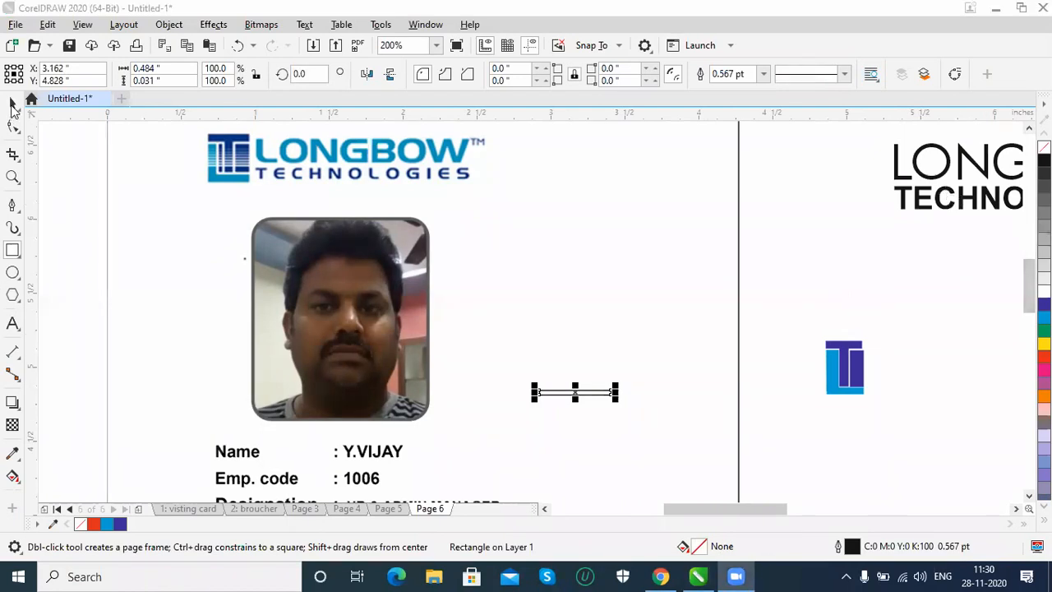
Step: Fill the thin rectangle with white, remove its outline and place it over the lower part of the photo
{"action": "left_click", "coordinate": [13, 105]}
{"action": "left_click", "coordinate": [1044, 291]}
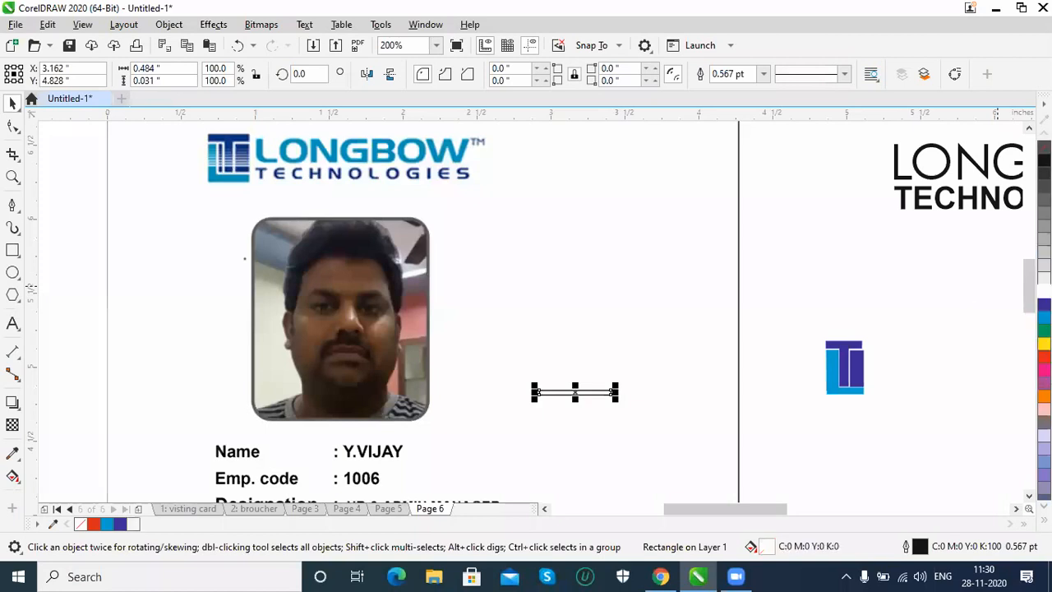
{"action": "right_click", "coordinate": [1044, 147]}
{"action": "left_click_drag", "start_coordinate": [581, 392], "coordinate": [311, 400]}
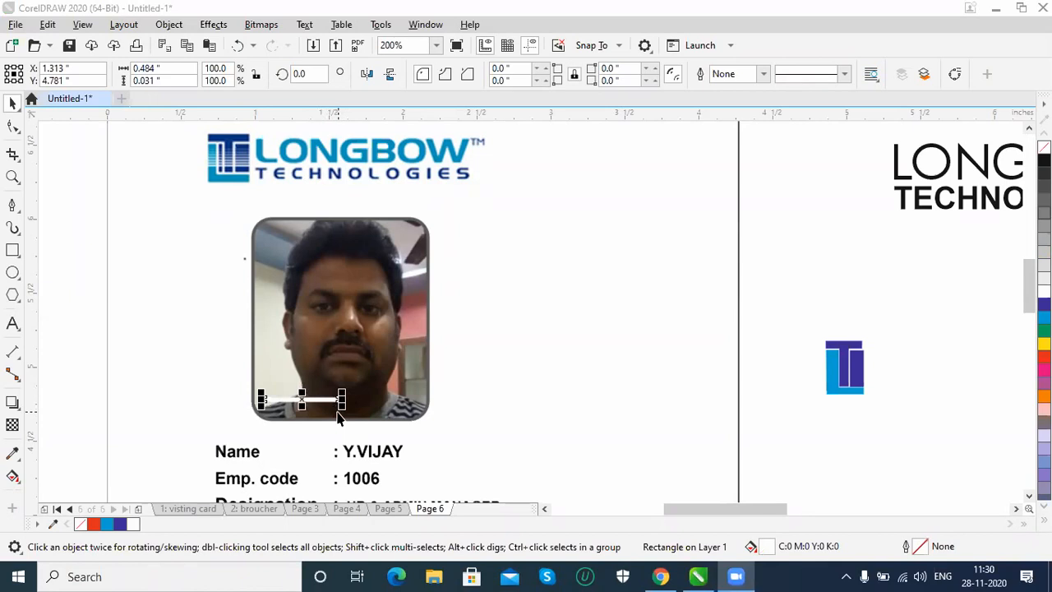
Step: Duplicate the white bar, place the copy just above the original and repeat the duplication five times to stack evenly spaced stripes
{"action": "left_click_drag", "start_coordinate": [323, 404], "coordinate": [329, 376]}
{"action": "key", "text": "ctrl+z"}
{"action": "left_click", "coordinate": [50, 27]}
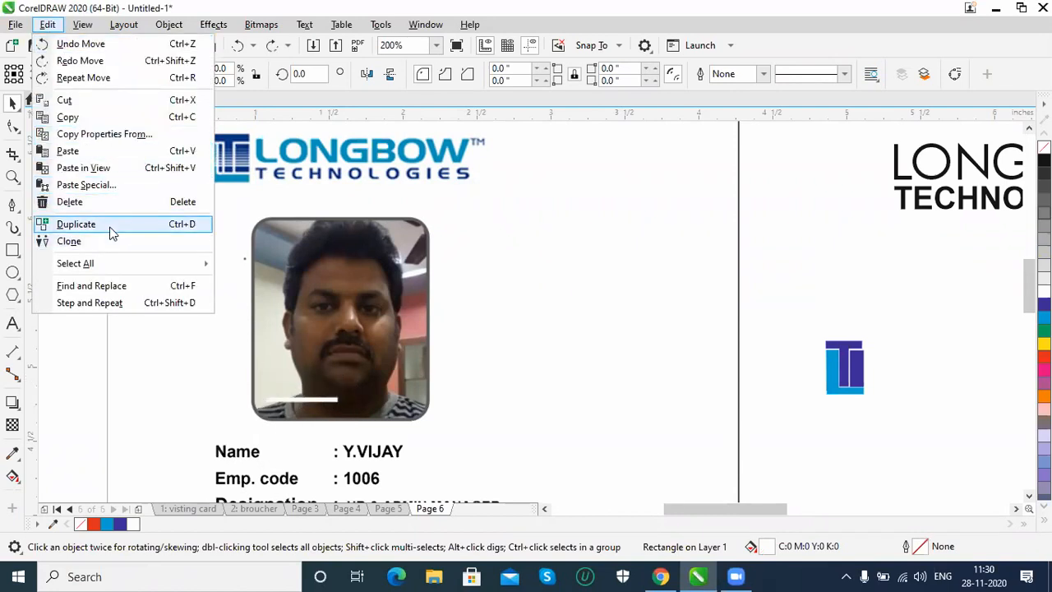
{"action": "left_click", "coordinate": [110, 229]}
{"action": "left_click_drag", "start_coordinate": [355, 363], "coordinate": [324, 392]}
{"action": "key", "text": "ctrl+d"}
{"action": "key", "text": "ctrl+d"}
{"action": "key", "text": "ctrl+d"}
{"action": "key", "text": "ctrl+d"}
{"action": "key", "text": "ctrl+d"}
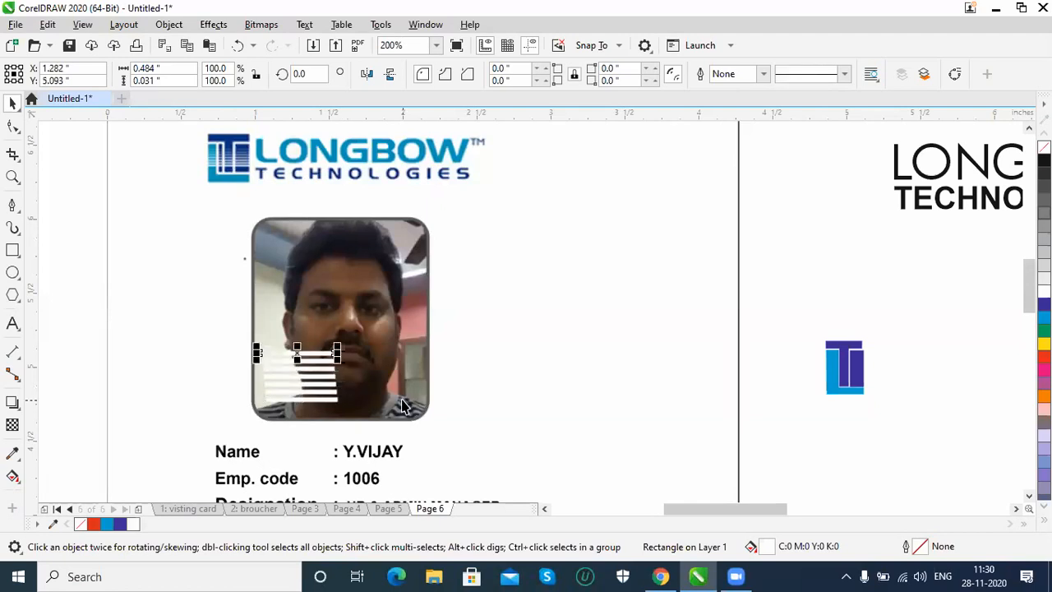
Step: Delete the duplicated white bars stacked above the original on the photo
{"action": "left_click", "coordinate": [324, 391], "text": "shift"}
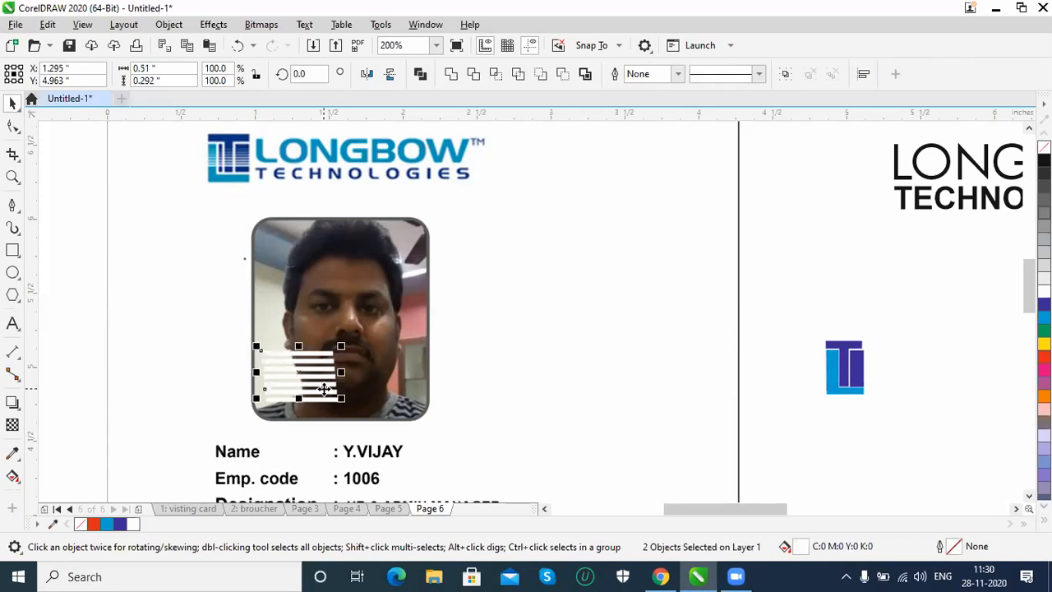
{"action": "key", "text": "Escape"}
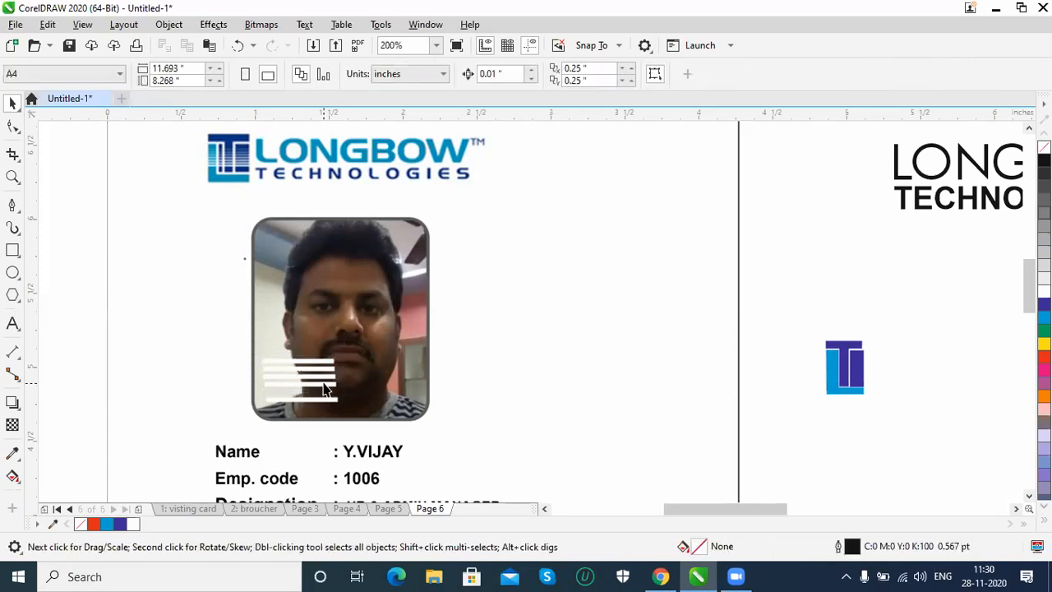
{"action": "left_click", "coordinate": [325, 383]}
{"action": "left_click_drag", "start_coordinate": [325, 380], "coordinate": [323, 366]}
{"action": "key", "text": "Escape"}
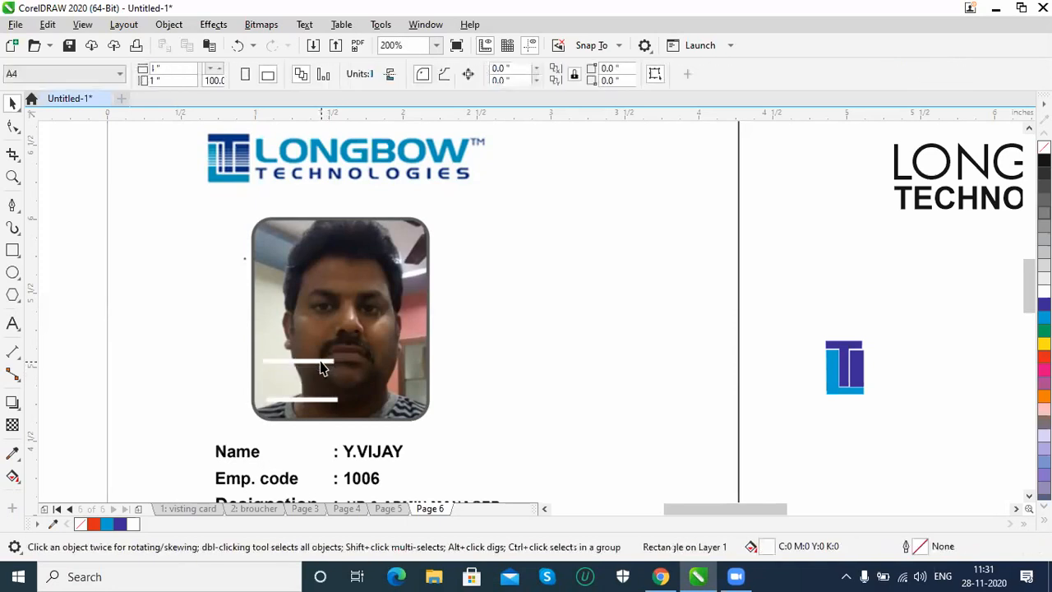
Step: Delete the upper white bar on the reference photo and reduce the remaining bar's height to about 0.013 inches
{"action": "left_click", "coordinate": [323, 367]}
{"action": "key", "text": "Delete"}
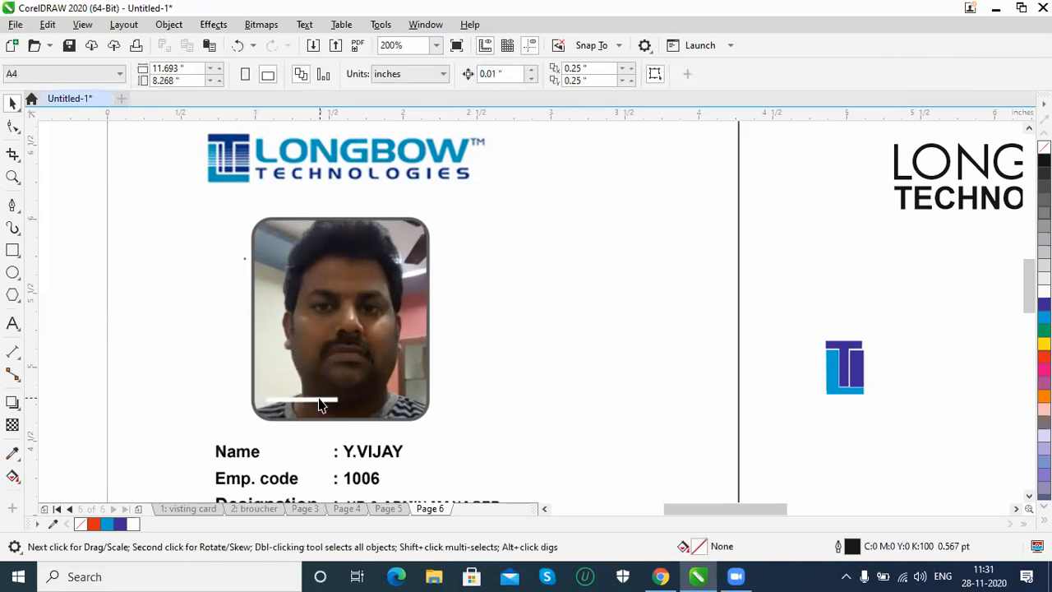
{"action": "left_click", "coordinate": [320, 401]}
{"action": "key", "text": "shift+F2"}
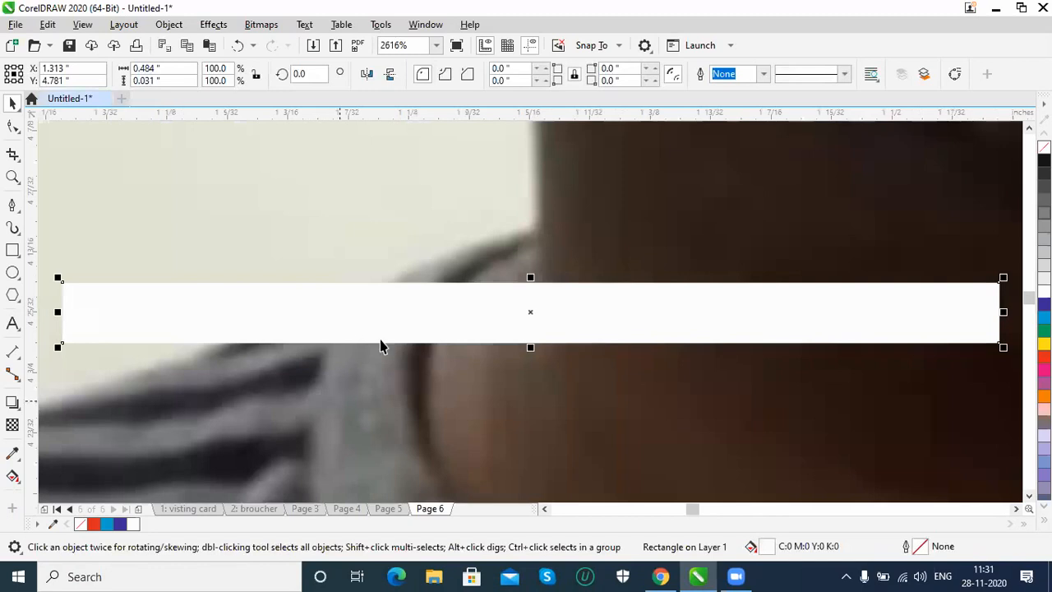
{"action": "left_click_drag", "start_coordinate": [531, 276], "coordinate": [530, 313]}
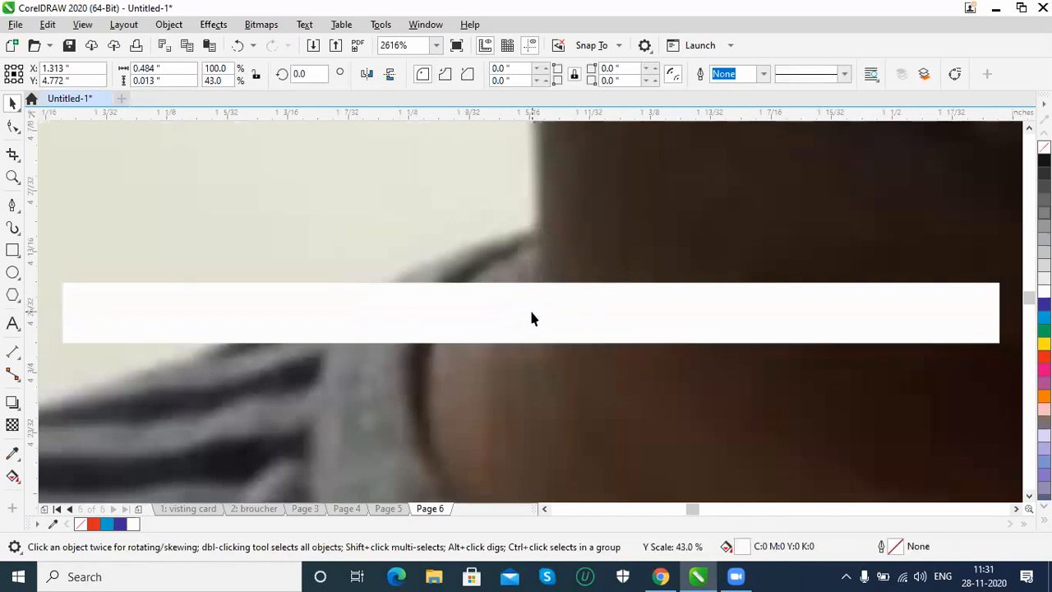
Step: Duplicate the thin white bar and place the copy just above the original, with their ends nearly aligned
{"action": "key", "text": "Escape"}
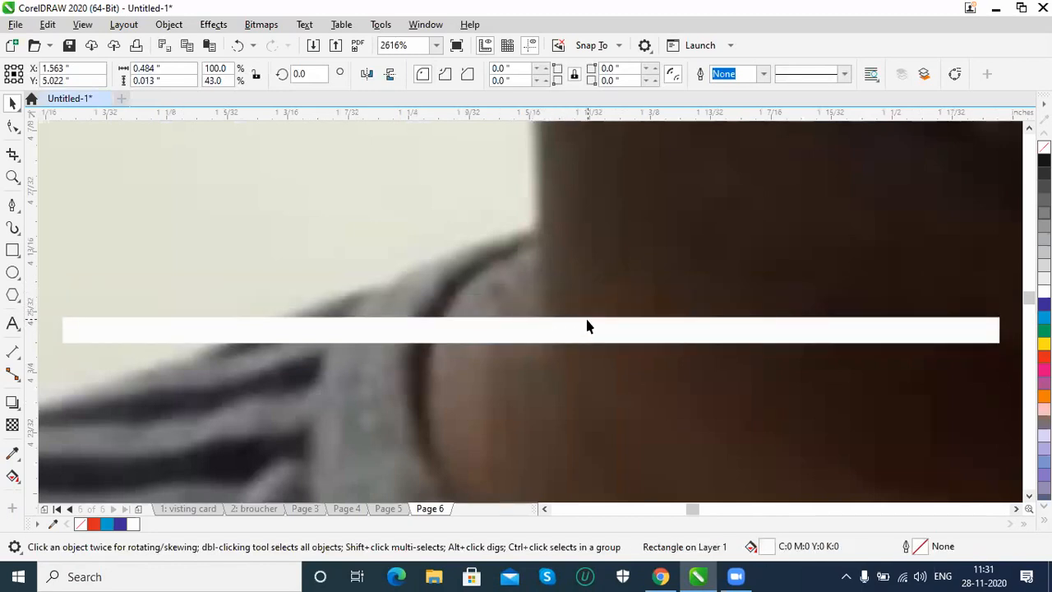
{"action": "scroll", "coordinate": [587, 326], "scroll_direction": "down", "scroll_amount": 4}
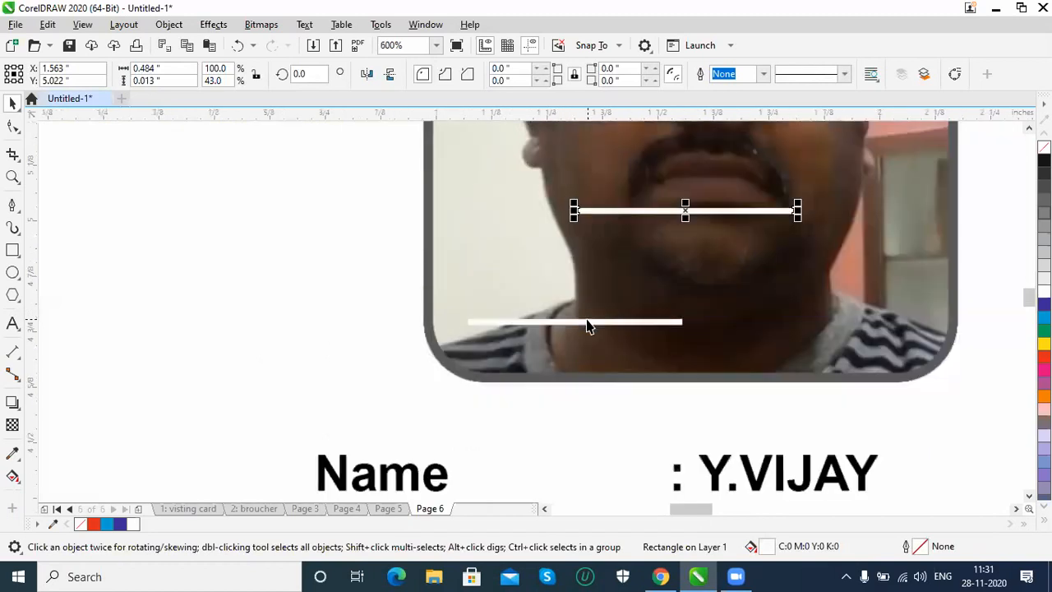
{"action": "left_click_drag", "start_coordinate": [723, 217], "coordinate": [611, 310]}
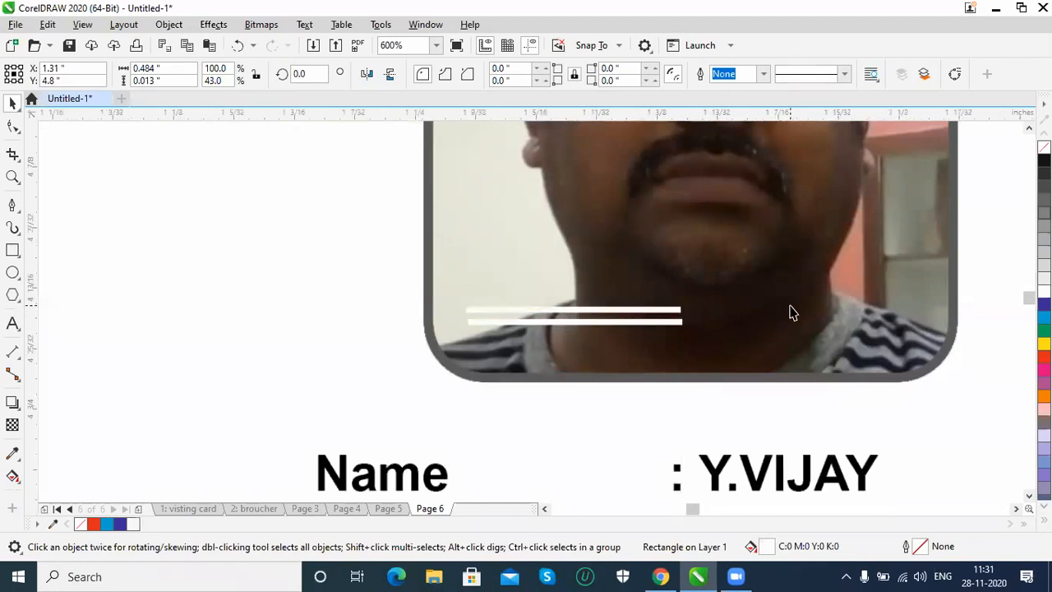
{"action": "scroll", "coordinate": [789, 310], "scroll_direction": "up", "scroll_amount": 4}
{"action": "left_click", "coordinate": [919, 325]}
{"action": "left_click_drag", "start_coordinate": [911, 320], "coordinate": [908, 319]}
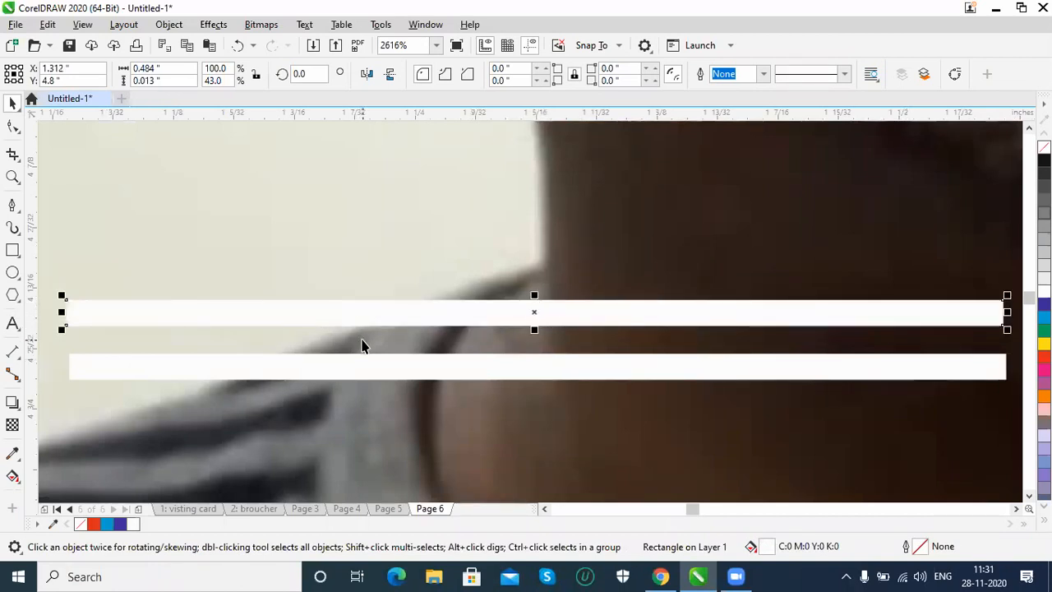
Step: Repeat the duplication to build an evenly spaced stack of thin white bars above the first two
{"action": "key", "text": "ctrl+r"}
{"action": "key", "text": "ctrl+r"}
{"action": "key", "text": "ctrl+r"}
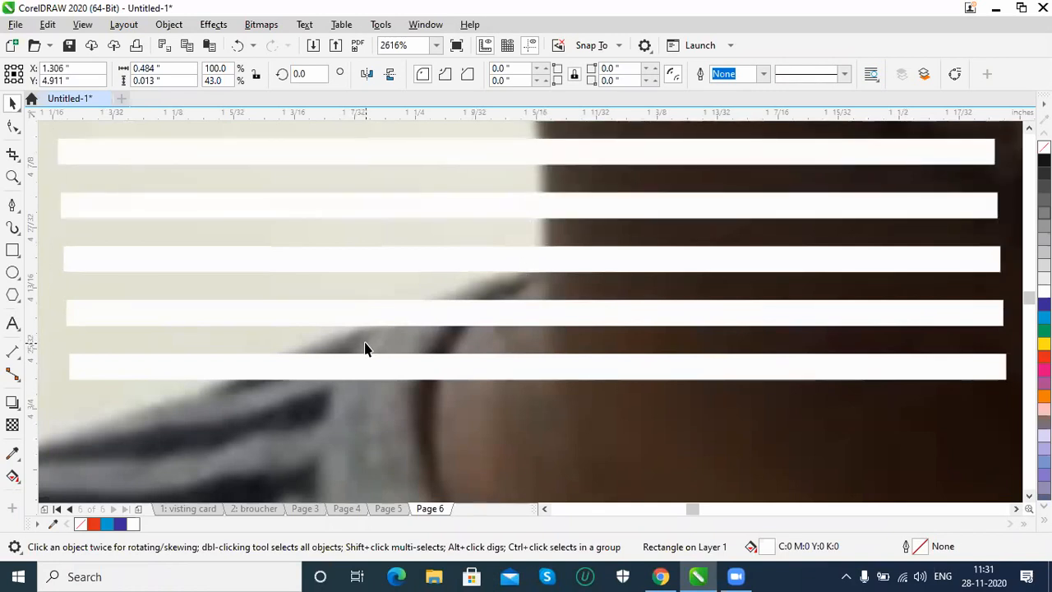
{"action": "scroll", "coordinate": [365, 349], "scroll_direction": "down", "scroll_amount": 5}
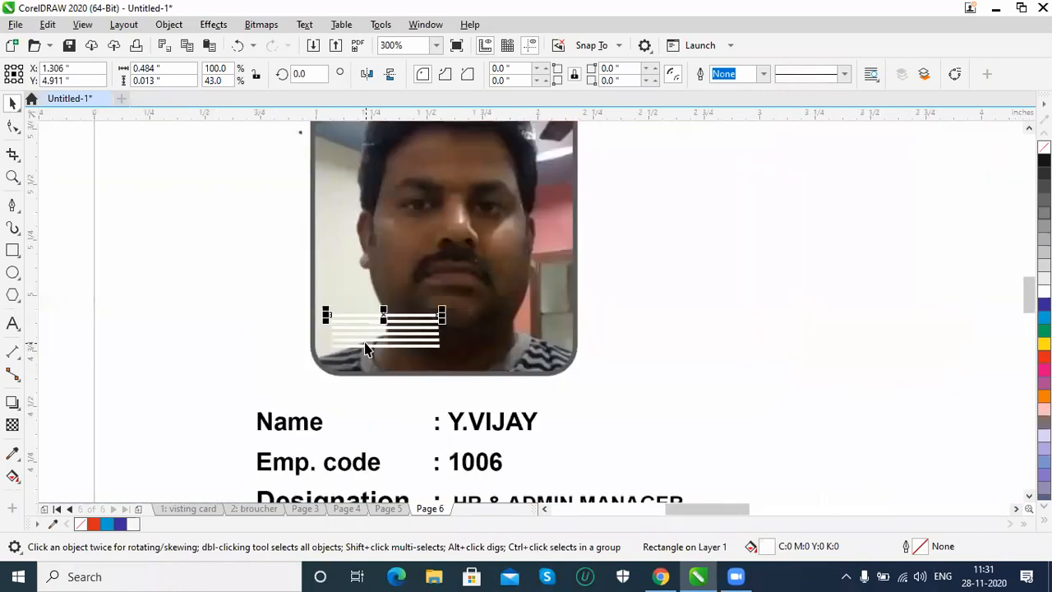
{"action": "scroll", "coordinate": [366, 349], "scroll_direction": "down", "scroll_amount": 1}
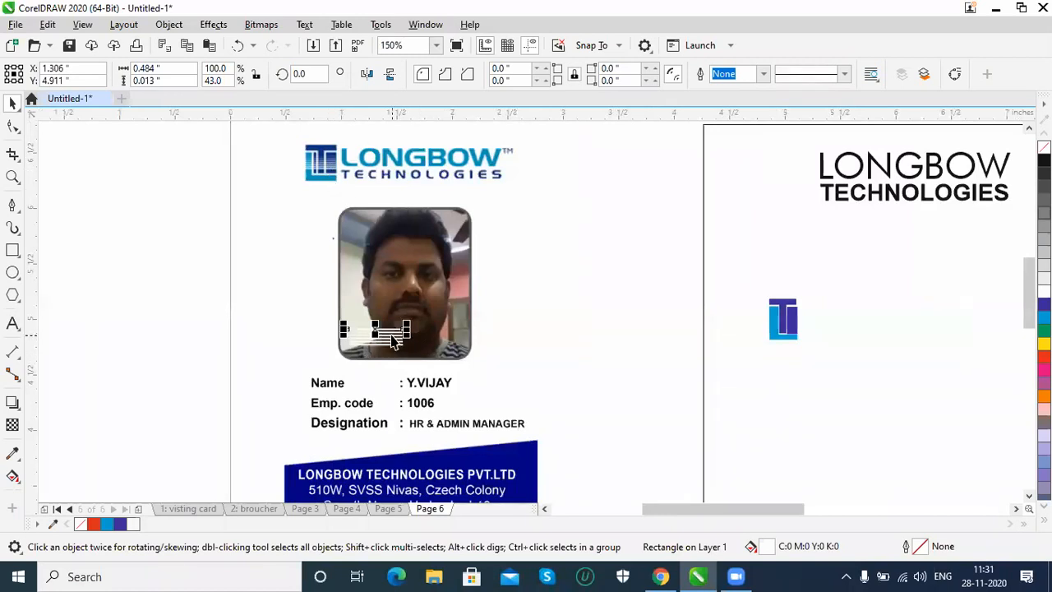
{"action": "left_click_drag", "start_coordinate": [396, 347], "coordinate": [397, 341]}
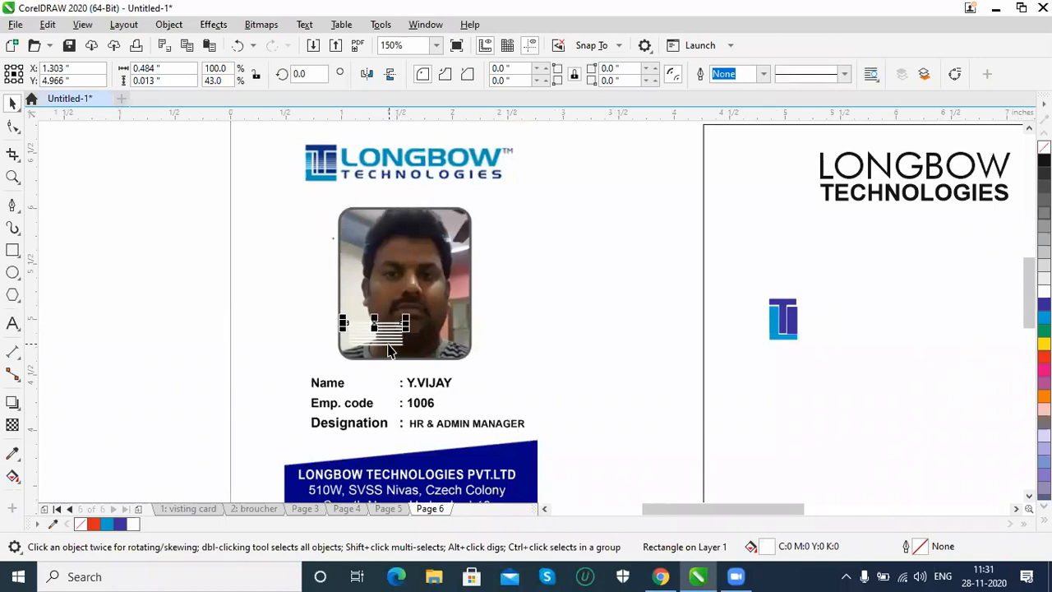
{"action": "key", "text": "ctrl+F2"}
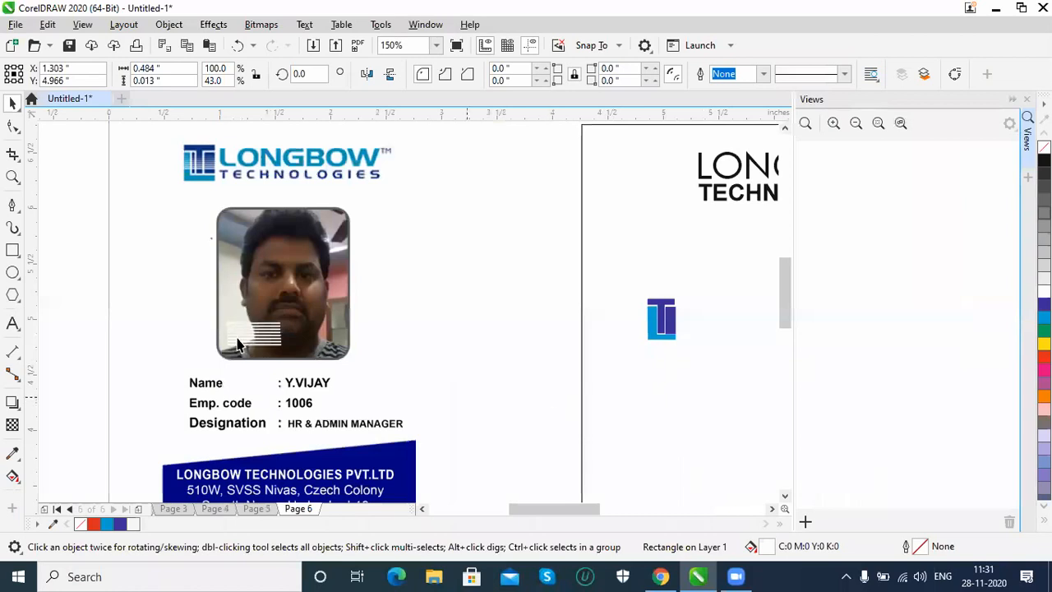
{"action": "left_click", "coordinate": [167, 301]}
{"action": "left_click", "coordinate": [274, 351]}
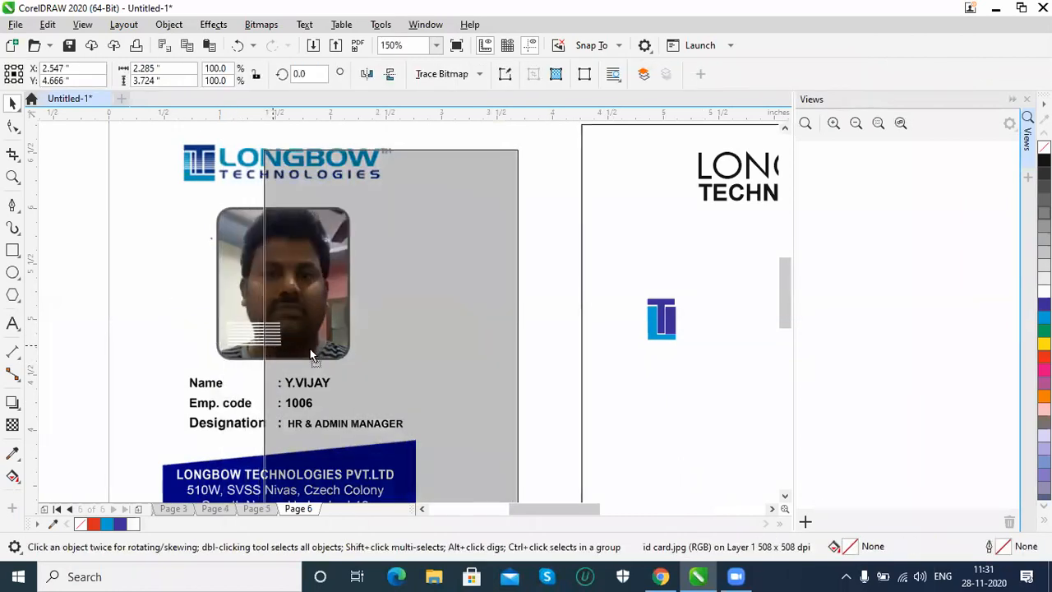
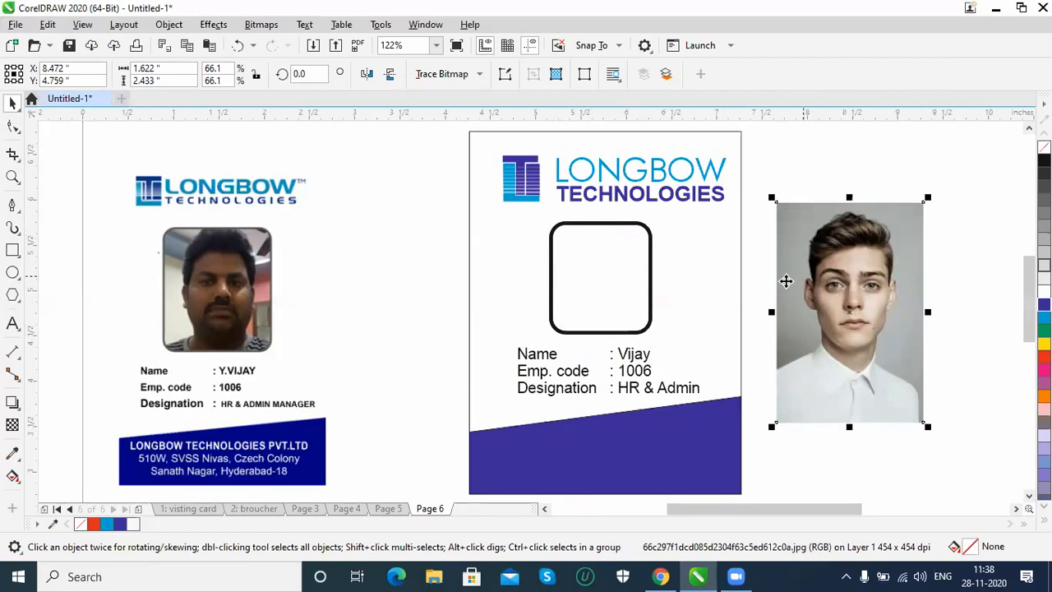
Step: PowerClip the portrait photo inside the card's empty rounded frame and enlarge the frame to about 1.13 by 1.25 inches
{"action": "left_click", "coordinate": [168, 24]}
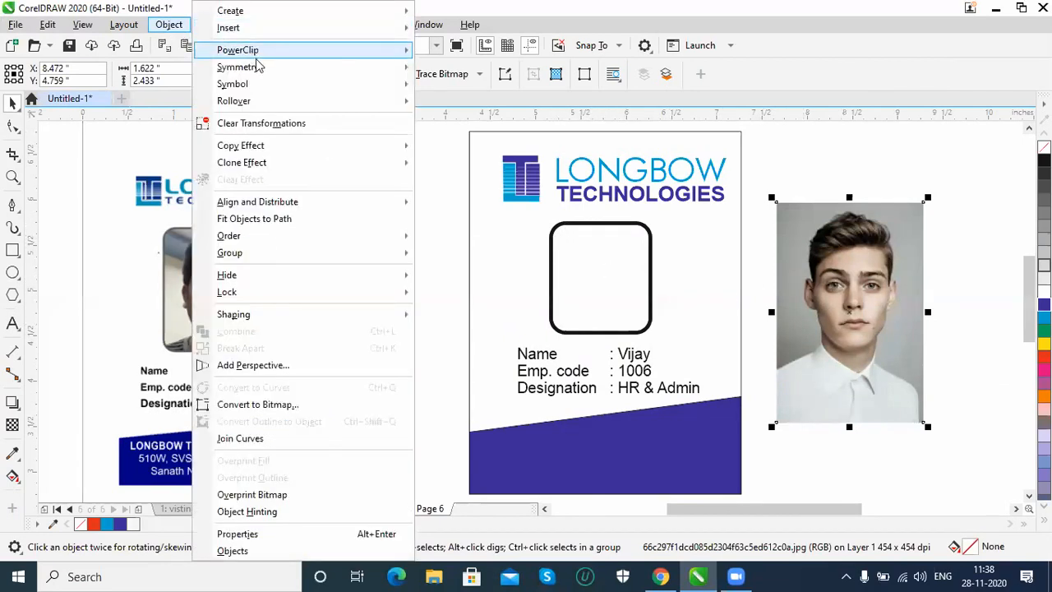
{"action": "mouse_move", "coordinate": [257, 53]}
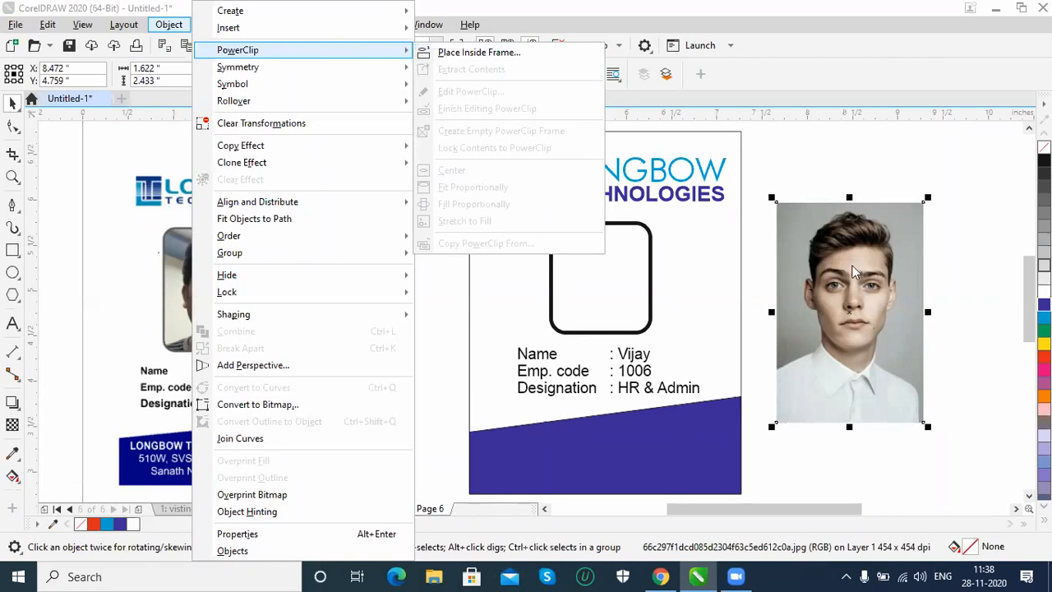
{"action": "left_click", "coordinate": [515, 53]}
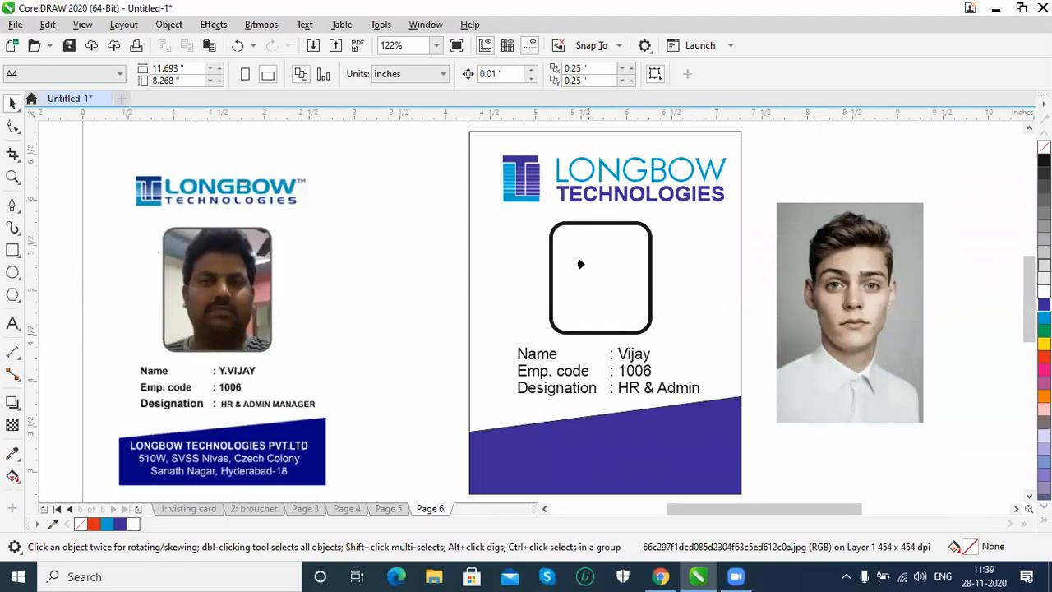
{"action": "left_click", "coordinate": [575, 249]}
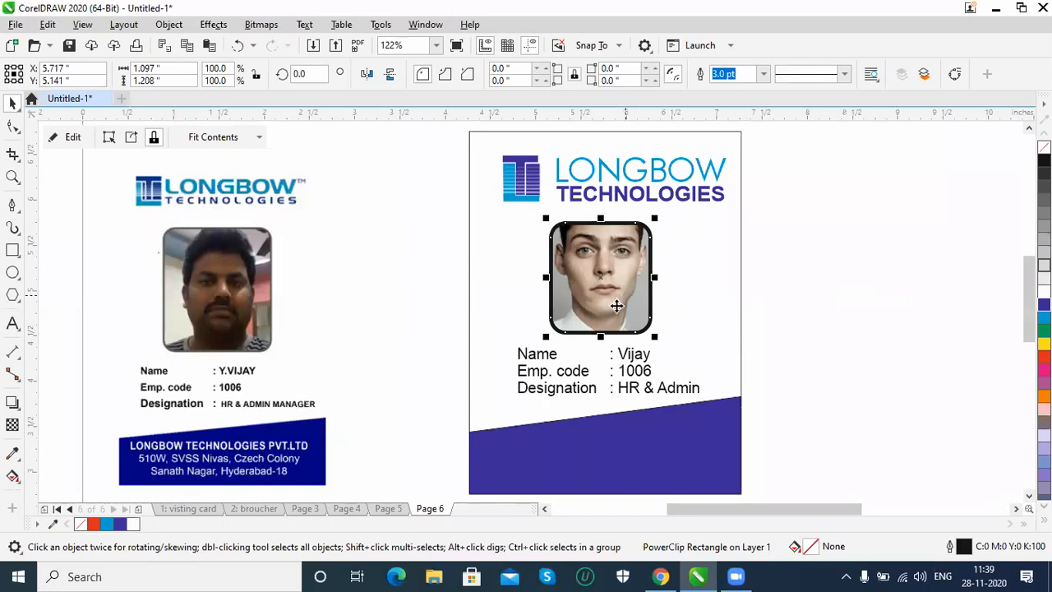
{"action": "mouse_move", "coordinate": [656, 337]}
{"action": "left_mouse_down"}
{"action": "mouse_move", "coordinate": [666, 350]}
{"action": "mouse_move", "coordinate": [660, 341]}
{"action": "left_mouse_up"}
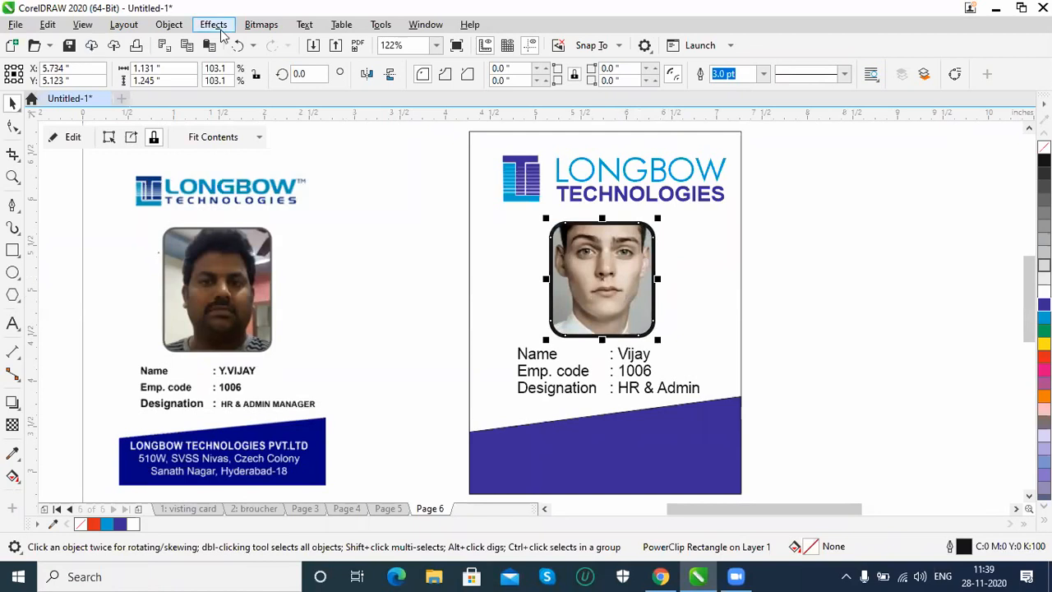
Step: Edit the PowerClip contents, shrinking and repositioning the portrait to about 1.32 by 1.79 inches so the whole head fits the frame
{"action": "left_click", "coordinate": [168, 24]}
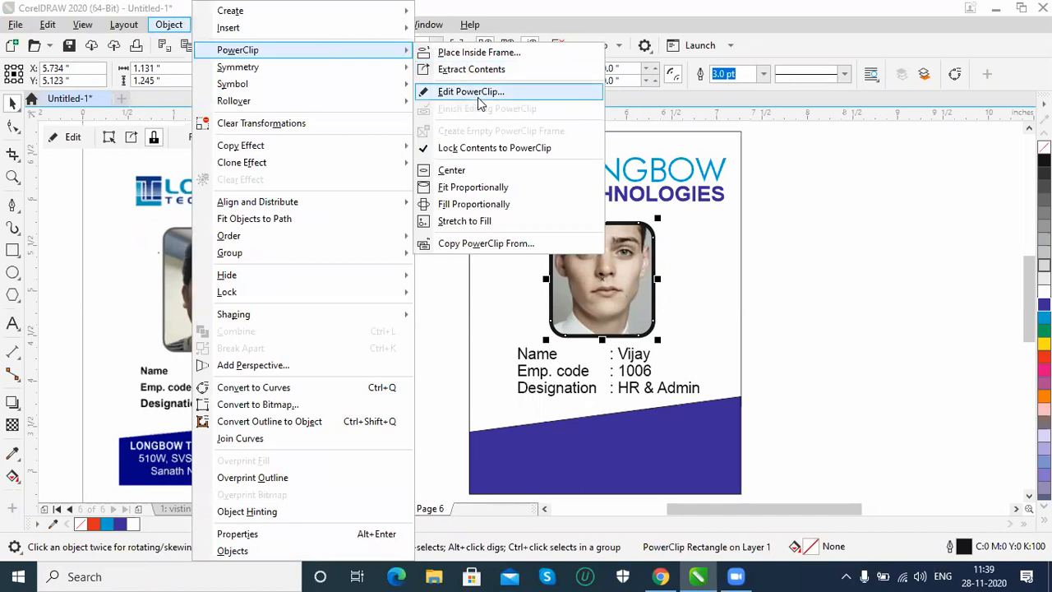
{"action": "left_click", "coordinate": [480, 96]}
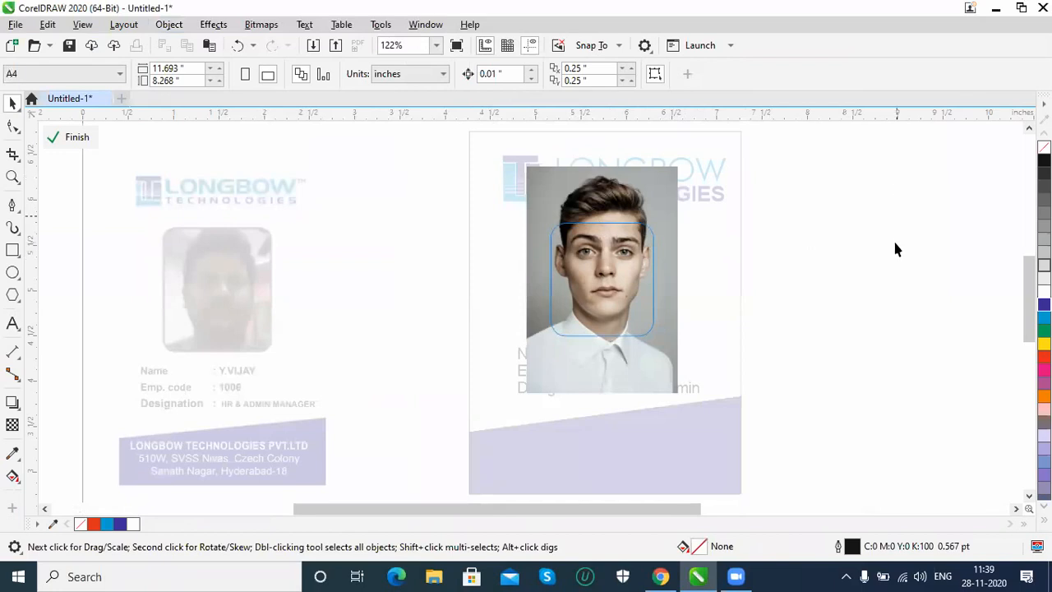
{"action": "left_click", "coordinate": [558, 231]}
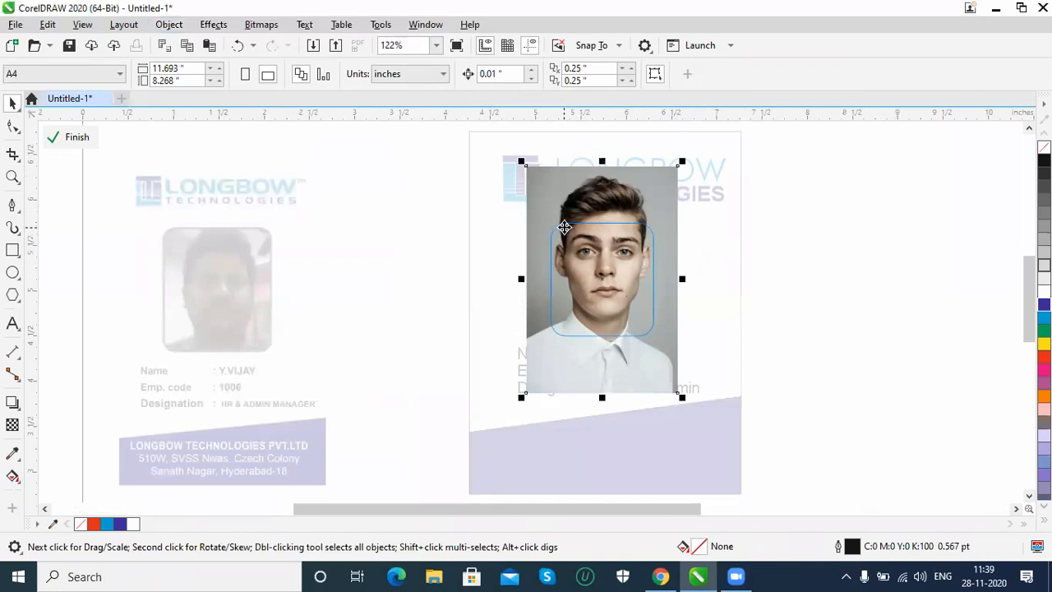
{"action": "left_click_drag", "start_coordinate": [683, 164], "coordinate": [665, 187]}
{"action": "left_click_drag", "start_coordinate": [619, 270], "coordinate": [615, 294]}
{"action": "left_click_drag", "start_coordinate": [543, 397], "coordinate": [603, 377]}
{"action": "left_click_drag", "start_coordinate": [546, 296], "coordinate": [539, 303]}
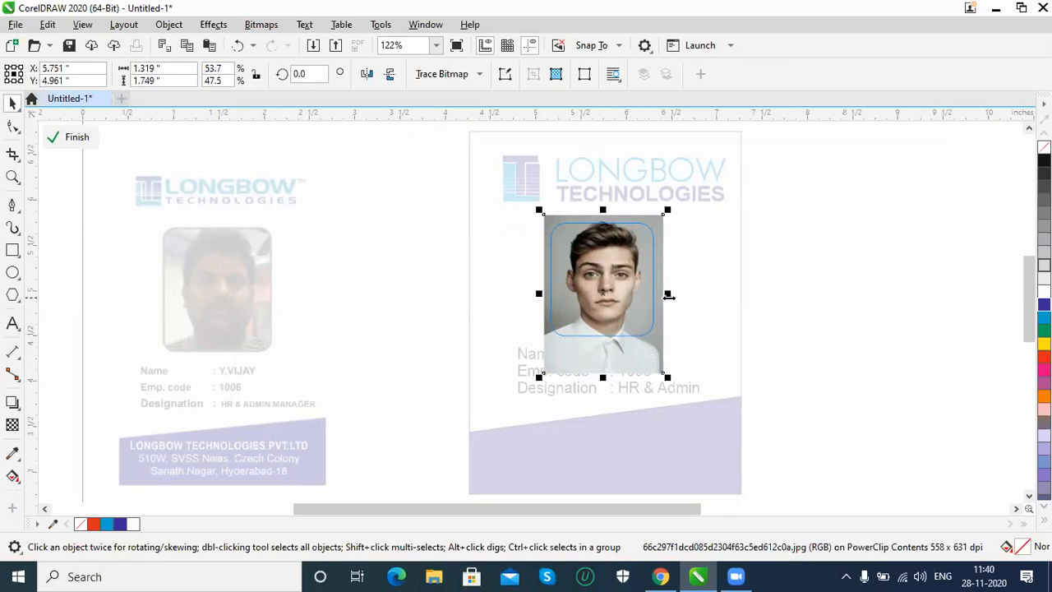
{"action": "left_click_drag", "start_coordinate": [604, 210], "coordinate": [605, 206]}
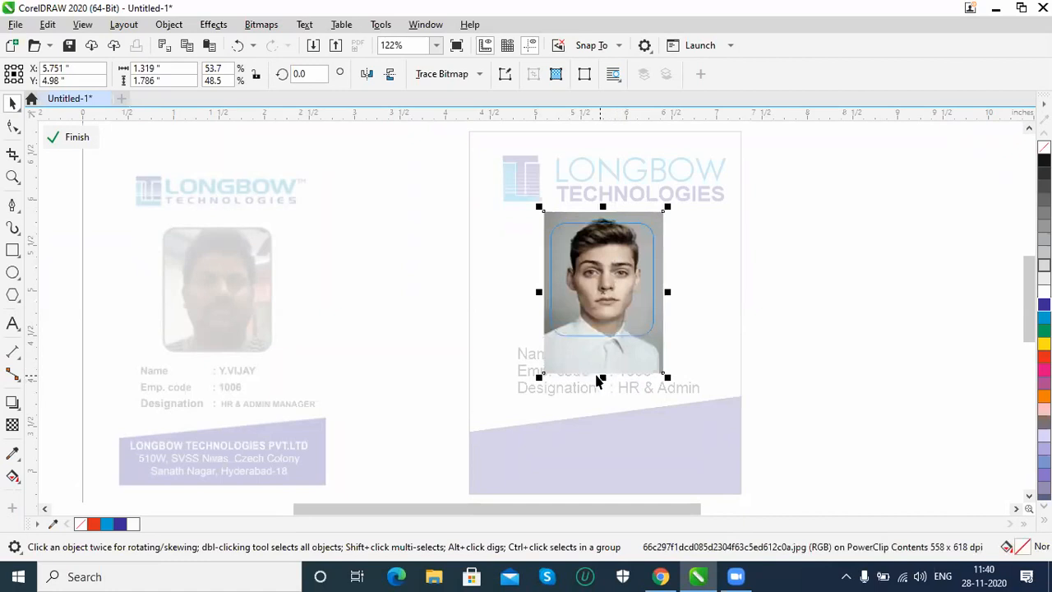
{"action": "mouse_move", "coordinate": [538, 375]}
{"action": "left_mouse_down"}
{"action": "mouse_move", "coordinate": [538, 363]}
{"action": "mouse_move", "coordinate": [542, 378]}
{"action": "left_mouse_up"}
{"action": "left_click", "coordinate": [169, 24]}
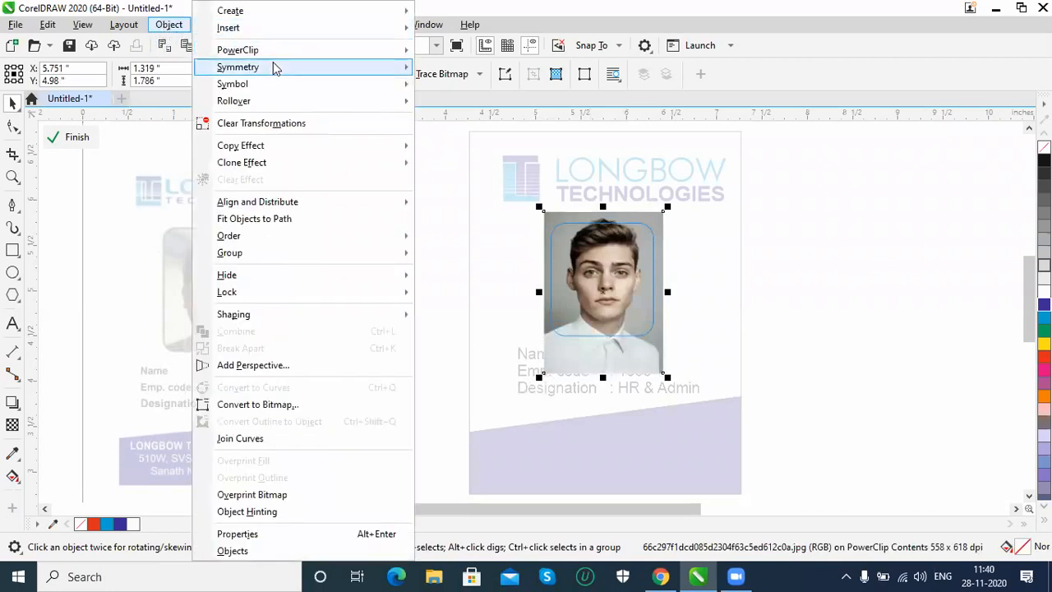
{"action": "mouse_move", "coordinate": [273, 66]}
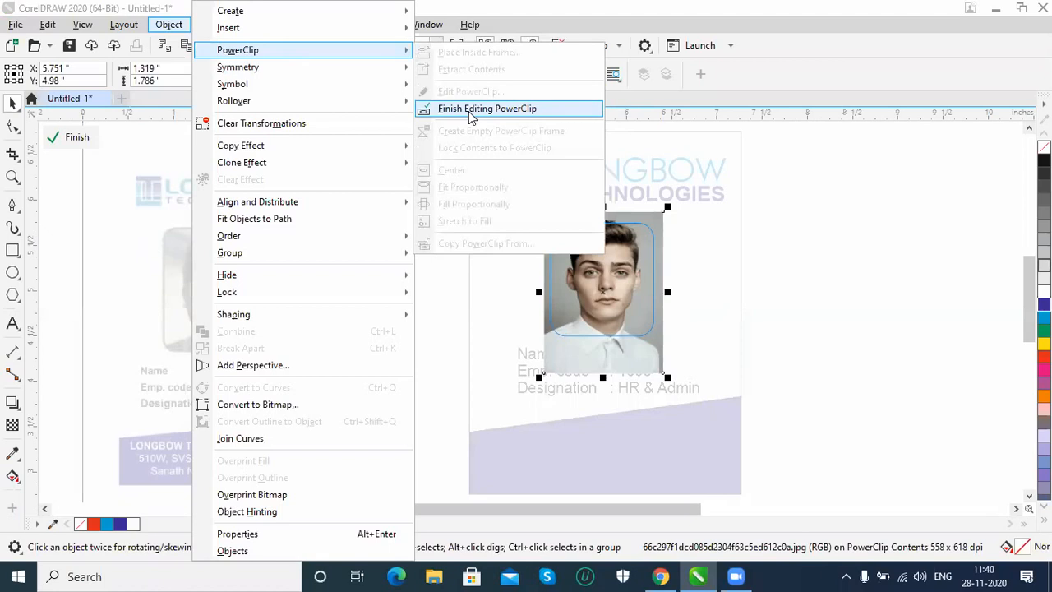
{"action": "left_click", "coordinate": [468, 111]}
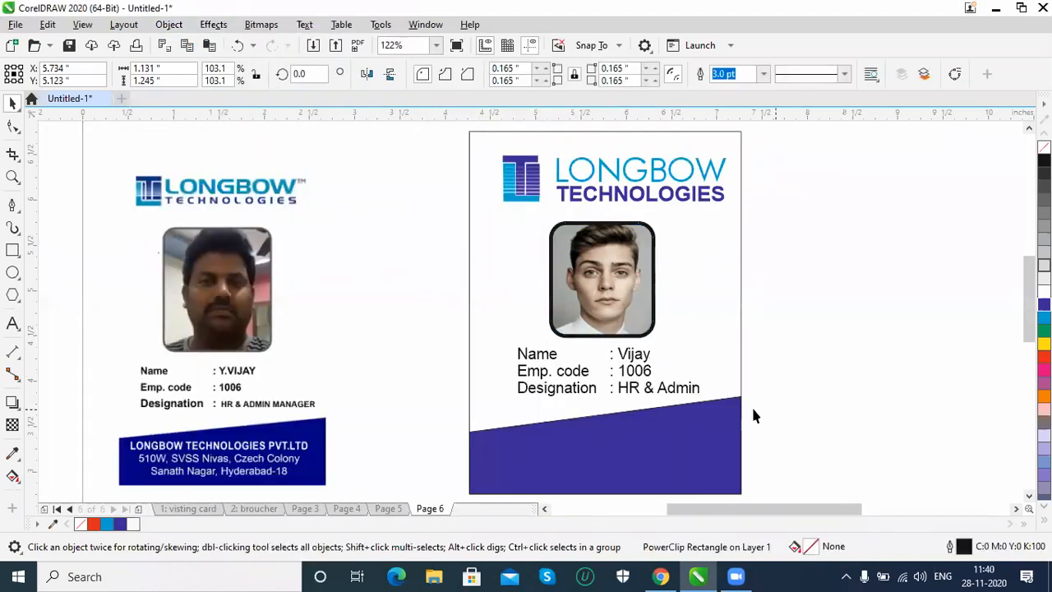
Step: Lower the slanted top edge of the card's blue footer and move the employee details text down towards it
{"action": "left_click", "coordinate": [665, 422]}
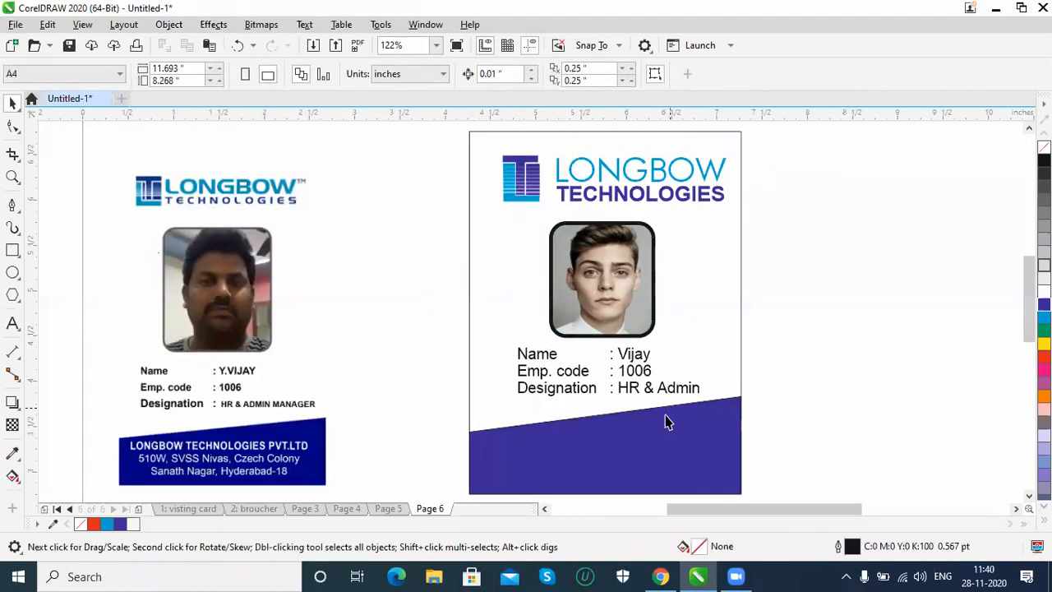
{"action": "left_click_drag", "start_coordinate": [604, 392], "coordinate": [633, 411]}
{"action": "left_click", "coordinate": [626, 387]}
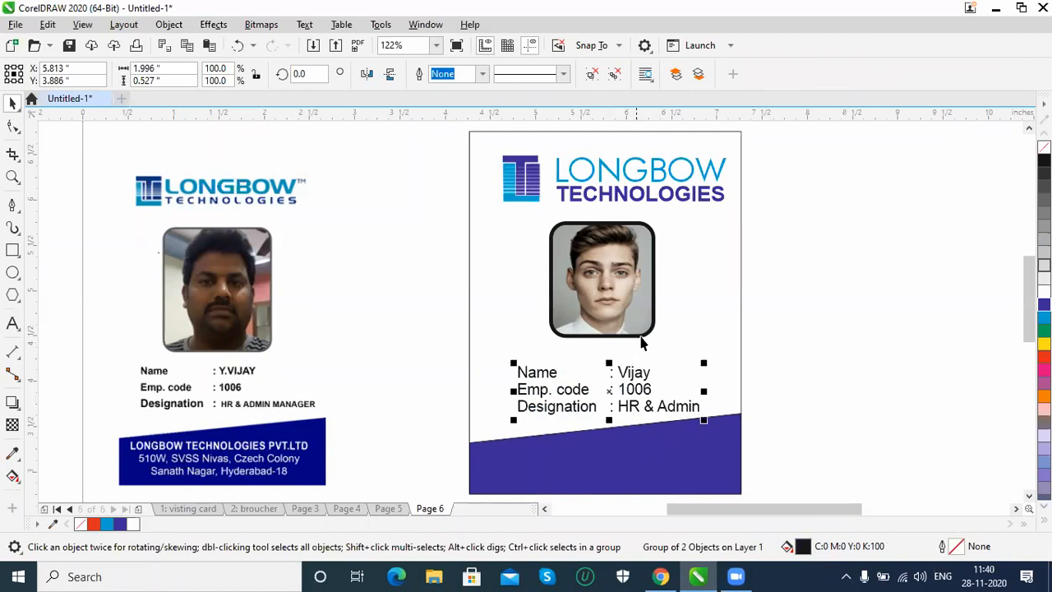
Step: Extend the portrait frame downward to about 1.40 inches tall and resize its PowerClip photo to about 1.32 by 1.80 inches, keeping the head inside
{"action": "left_click", "coordinate": [634, 339]}
{"action": "left_click_drag", "start_coordinate": [601, 340], "coordinate": [602, 355]}
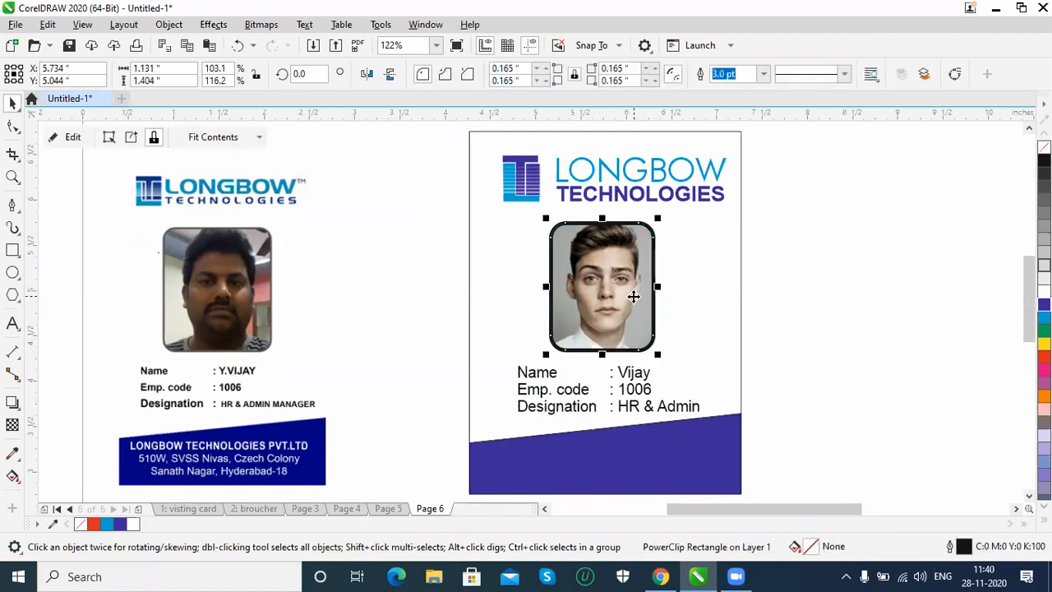
{"action": "left_click", "coordinate": [185, 28]}
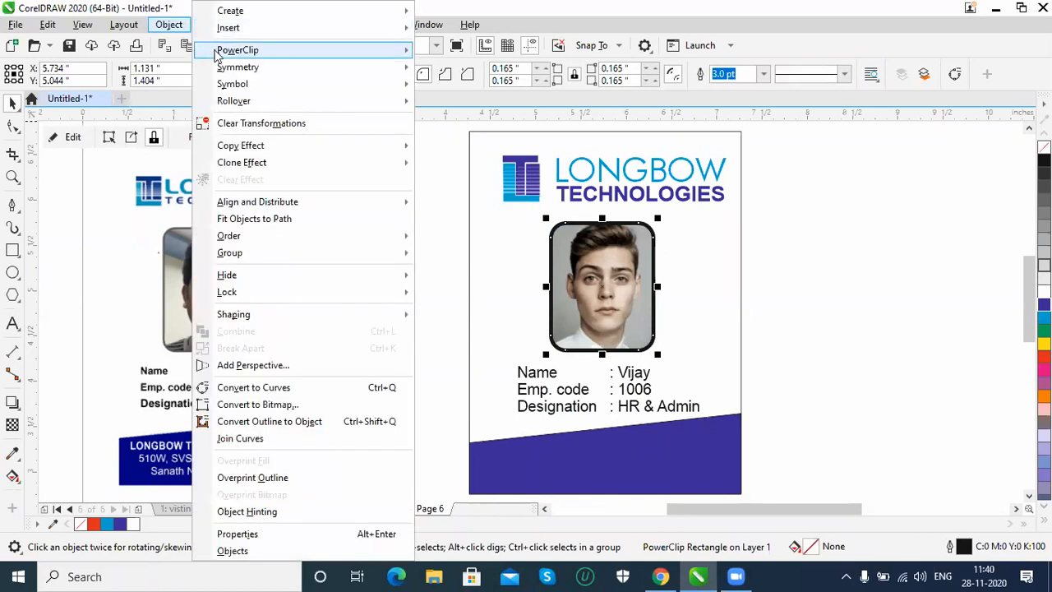
{"action": "mouse_move", "coordinate": [226, 50]}
{"action": "left_click", "coordinate": [499, 92]}
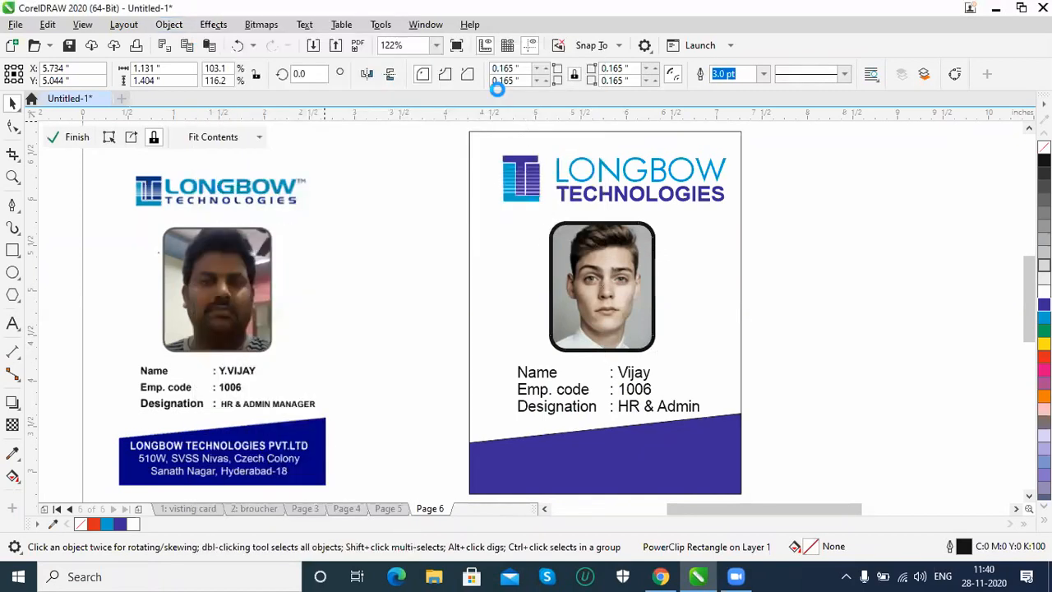
{"action": "left_click", "coordinate": [628, 368]}
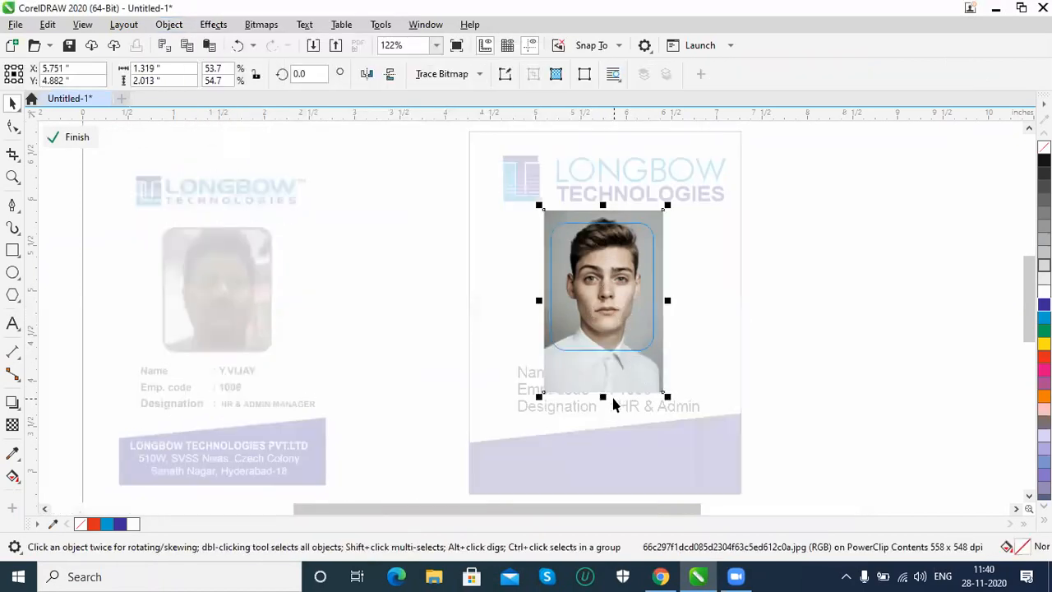
{"action": "left_click_drag", "start_coordinate": [602, 398], "coordinate": [604, 382]}
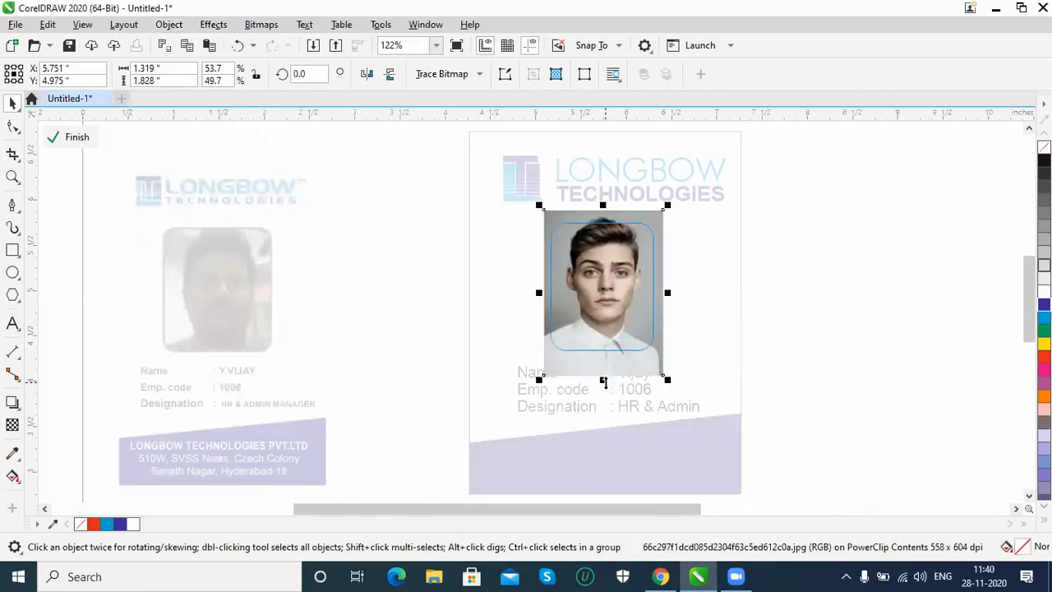
{"action": "left_click_drag", "start_coordinate": [599, 259], "coordinate": [599, 268]}
{"action": "left_click_drag", "start_coordinate": [602, 390], "coordinate": [604, 387]}
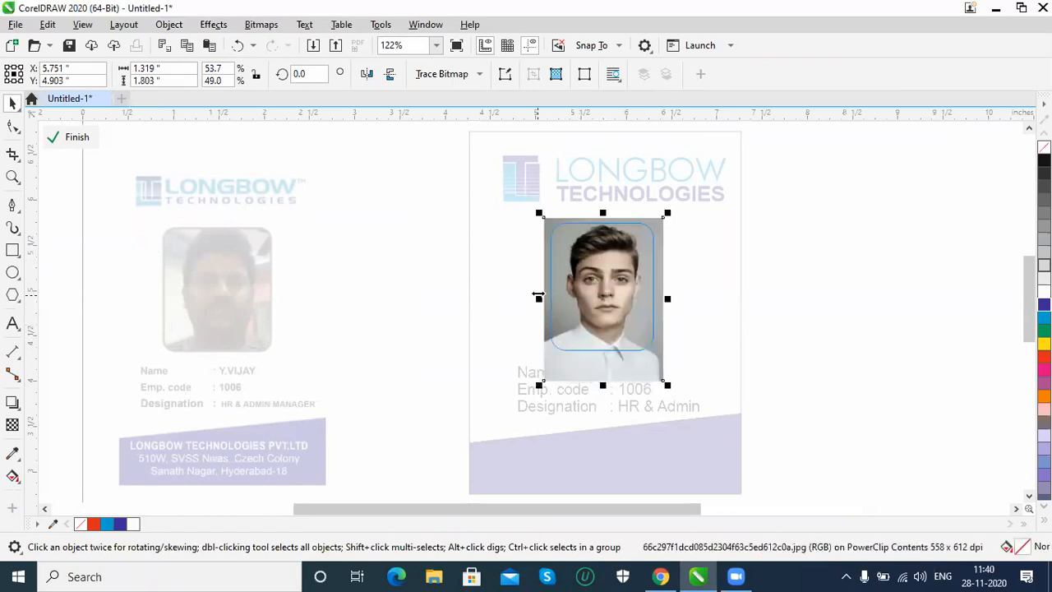
{"action": "left_click", "coordinate": [180, 26]}
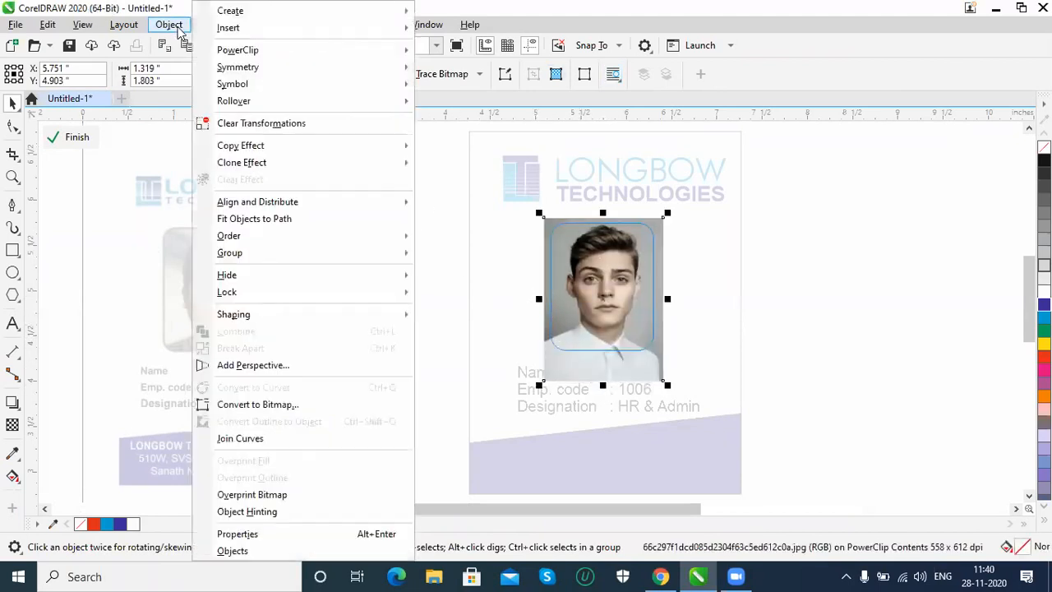
{"action": "mouse_move", "coordinate": [231, 52]}
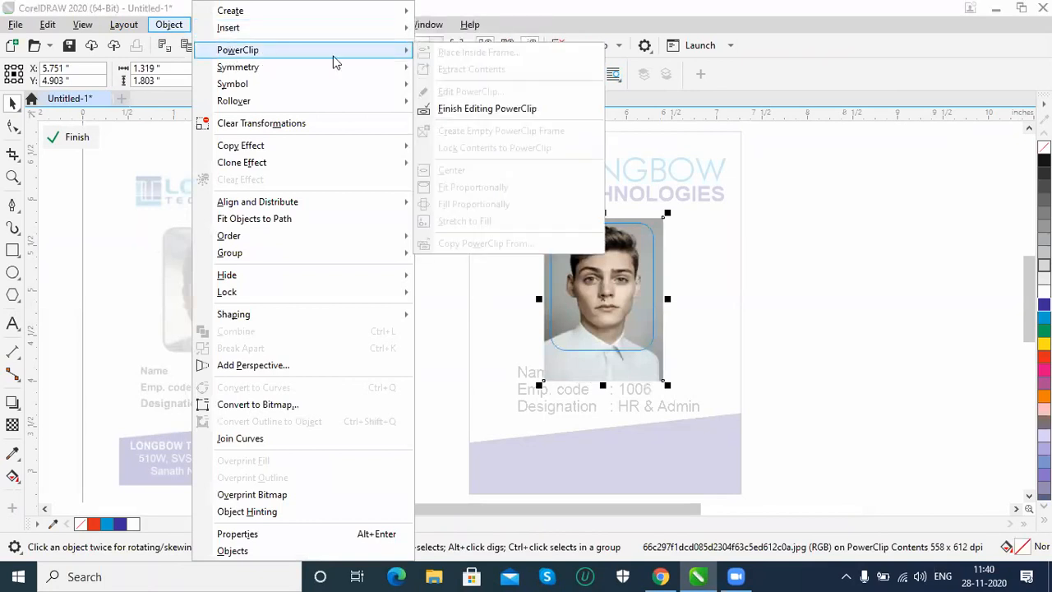
{"action": "left_click", "coordinate": [523, 115]}
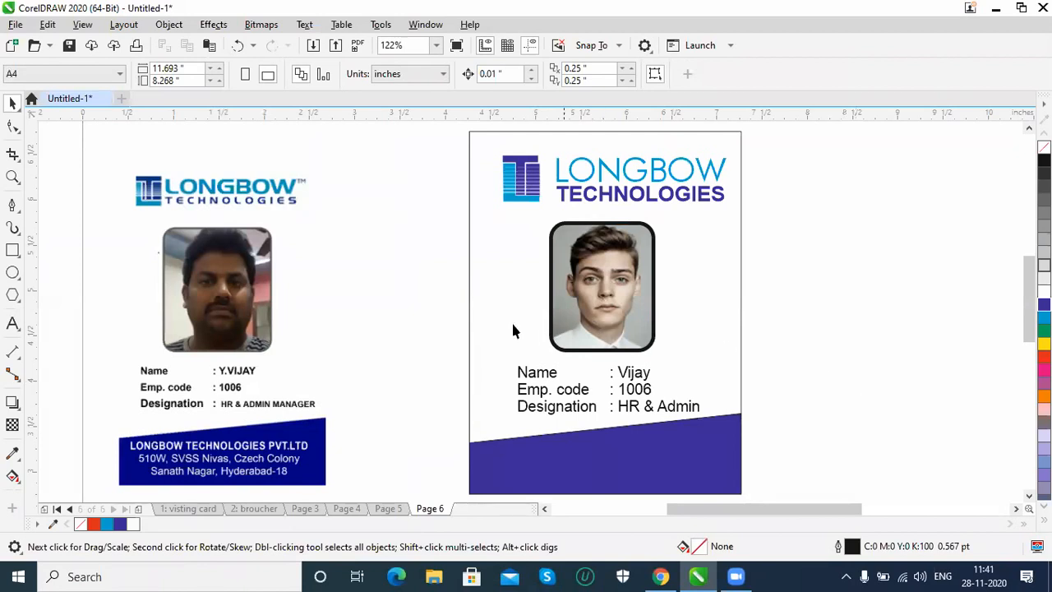
Step: Draw an upright ellipse about 1.22 by 2.35 inches in the empty area beside the new ID card
{"action": "left_click", "coordinate": [12, 272]}
{"action": "left_click_drag", "start_coordinate": [765, 208], "coordinate": [875, 419]}
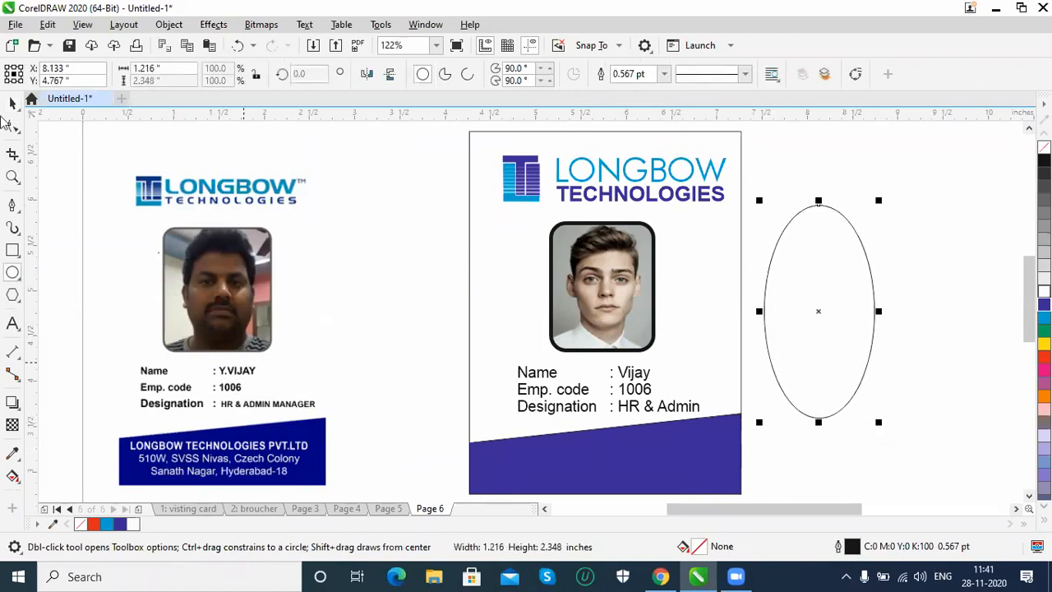
{"action": "left_click", "coordinate": [12, 105]}
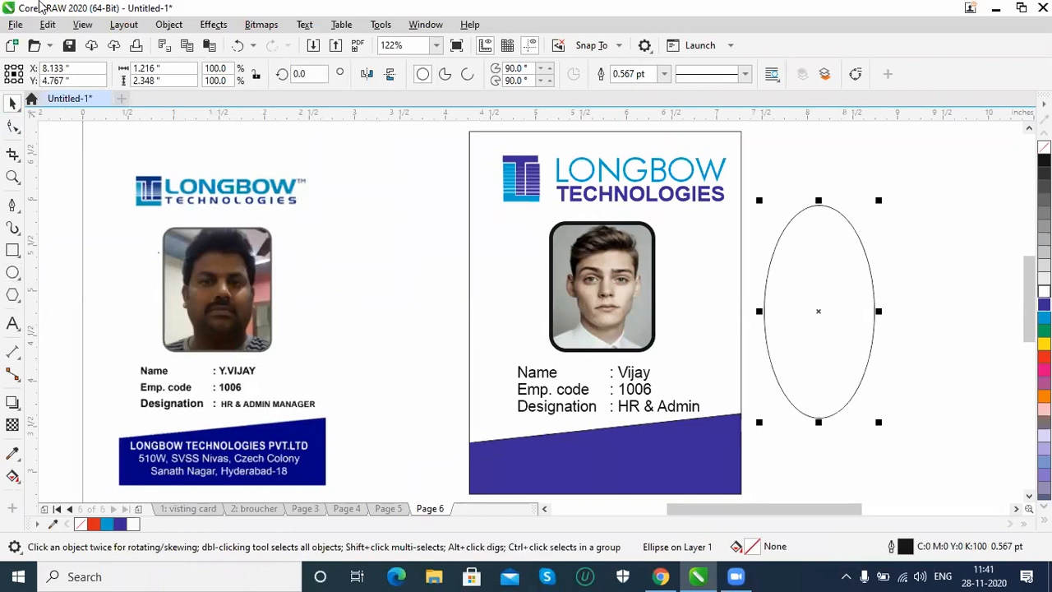
Step: Import the photo of the woman in a sari from the photoshop examples folder, placing it about 2.85 by 3.56 inches over the reference card
{"action": "left_click", "coordinate": [11, 25]}
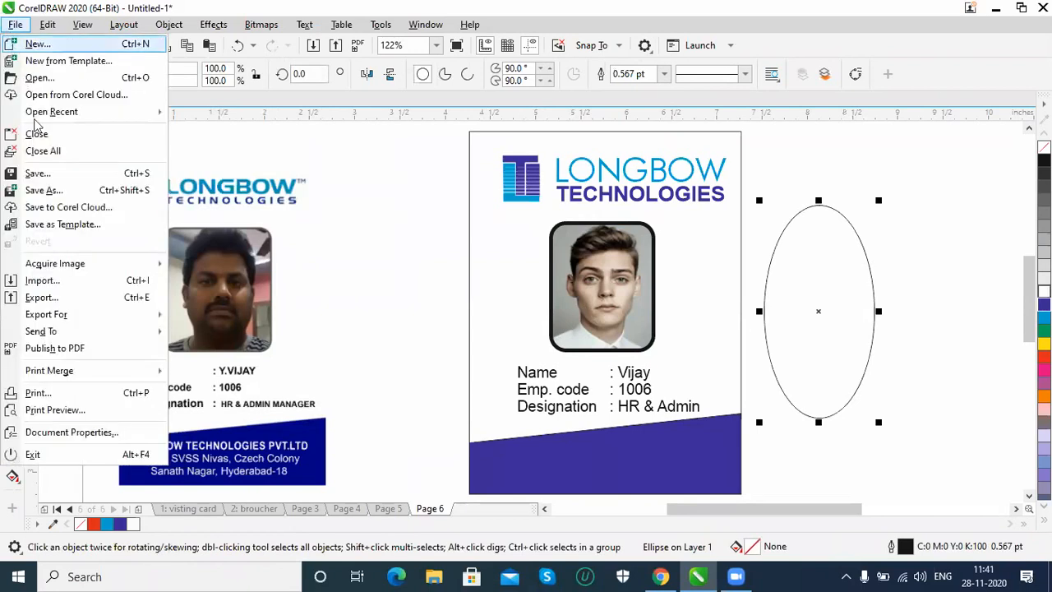
{"action": "left_click", "coordinate": [63, 283]}
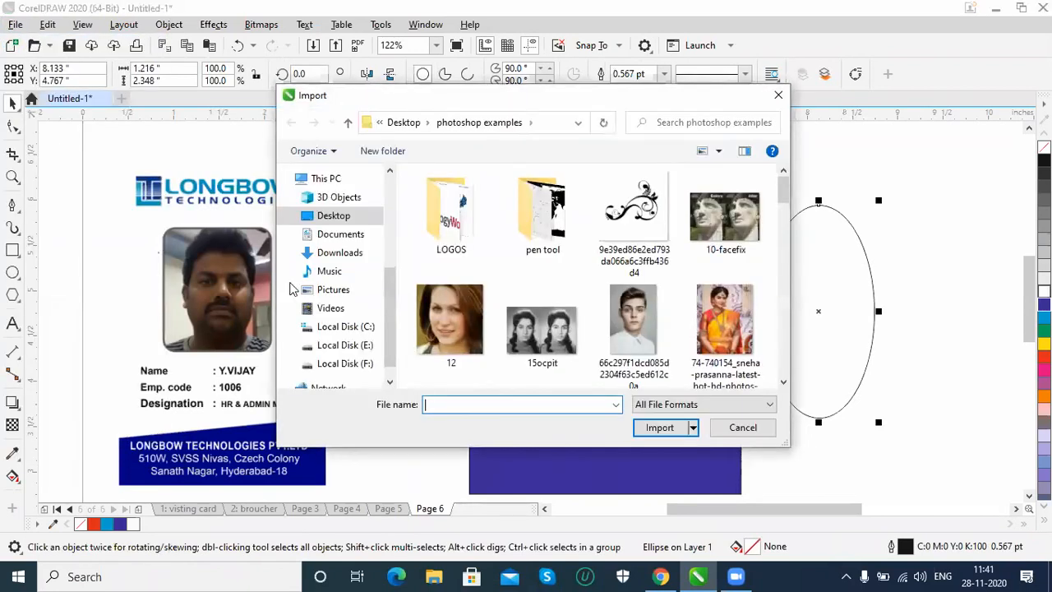
{"action": "double_click", "coordinate": [717, 320]}
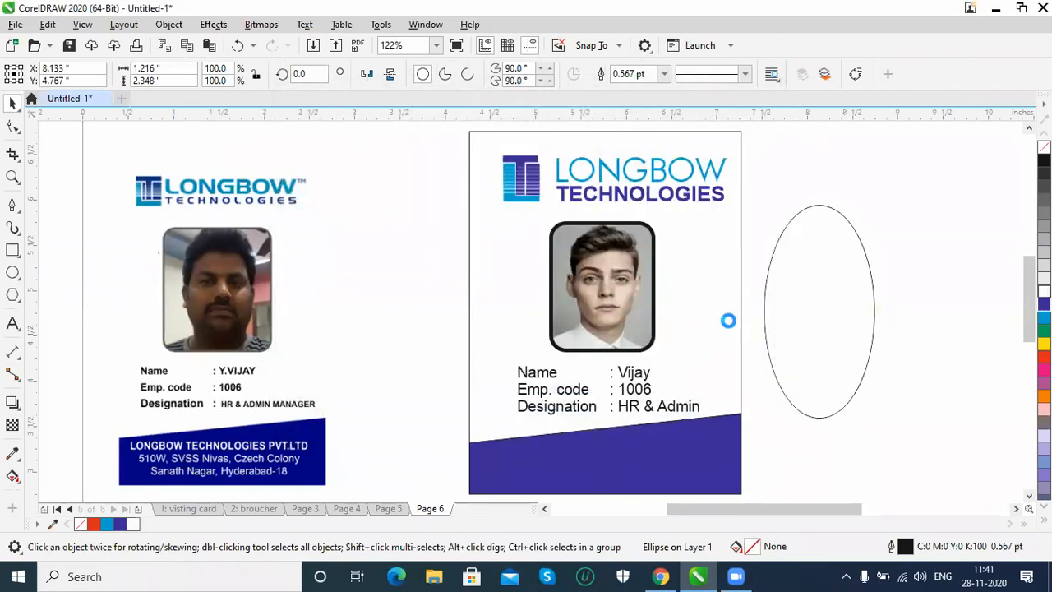
{"action": "left_click", "coordinate": [436, 485]}
{"action": "left_click_drag", "start_coordinate": [436, 485], "coordinate": [153, 150]}
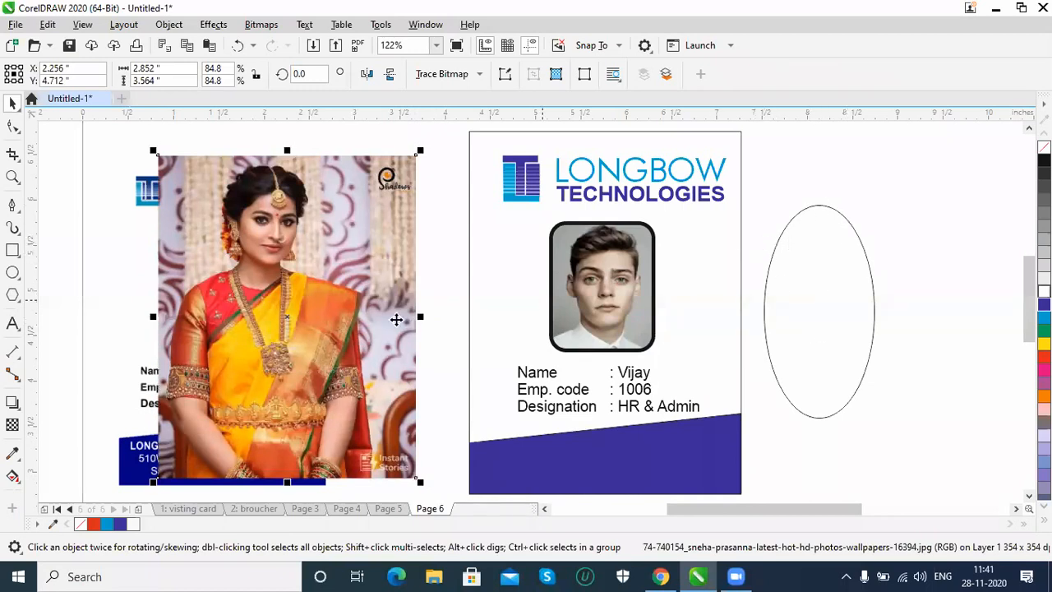
Step: PowerClip the imported sari photo inside the empty ellipse beside the card
{"action": "left_click", "coordinate": [168, 27]}
{"action": "mouse_move", "coordinate": [277, 54]}
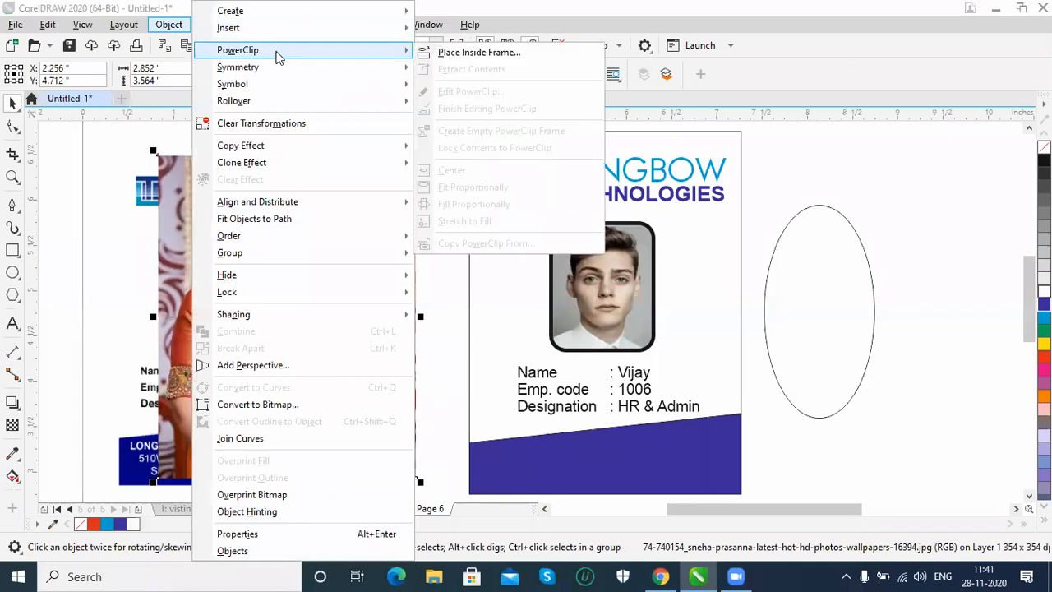
{"action": "left_click", "coordinate": [449, 58]}
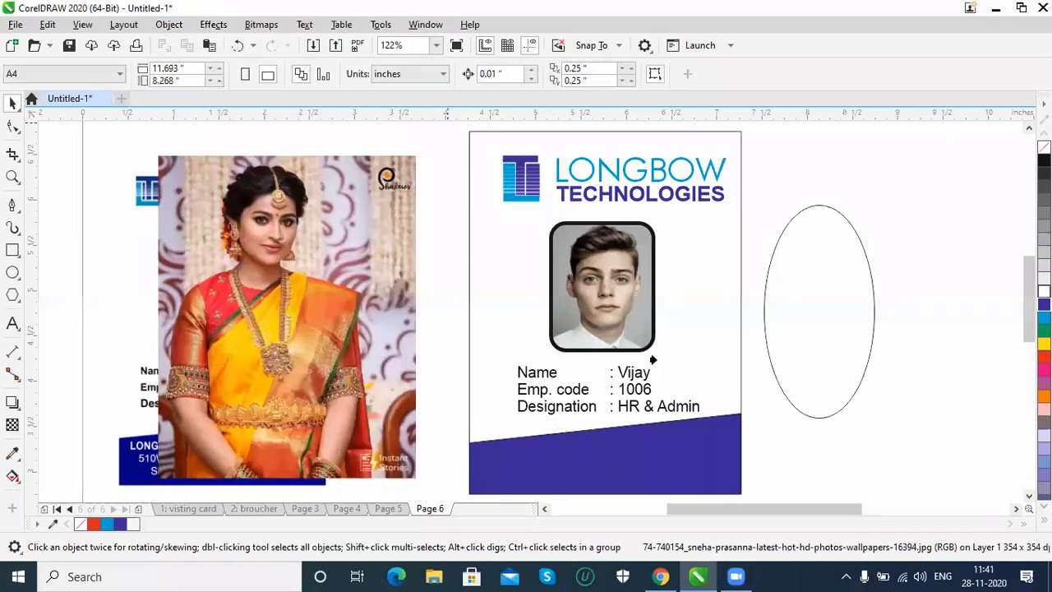
{"action": "left_click", "coordinate": [816, 321]}
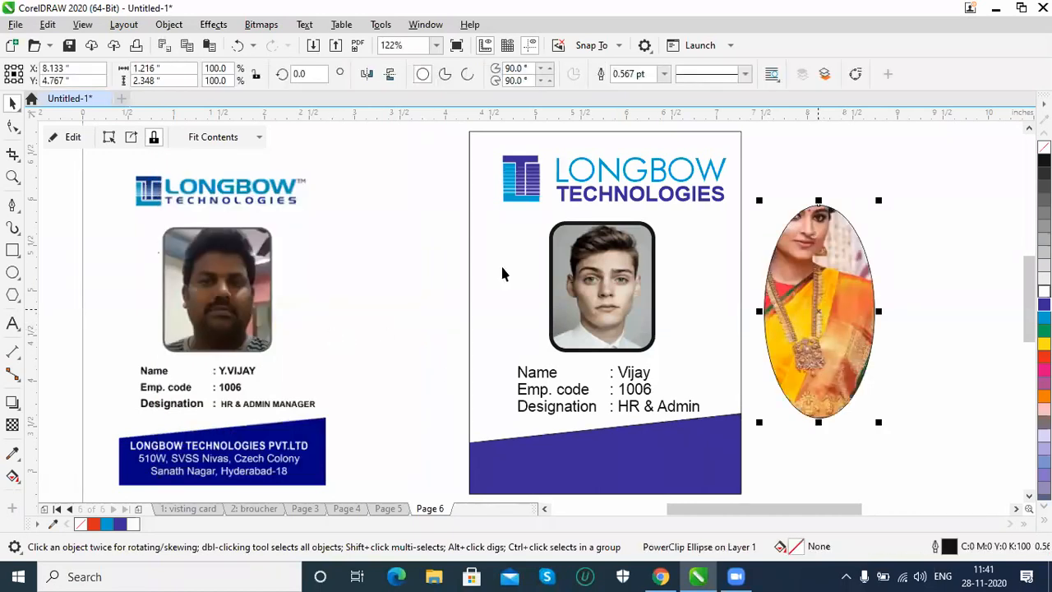
Step: Edit the ellipse's PowerClip contents, shrinking the photo to about 2.45 by 3.06 inches and repositioning it so the whole head fits the oval
{"action": "left_click", "coordinate": [168, 25]}
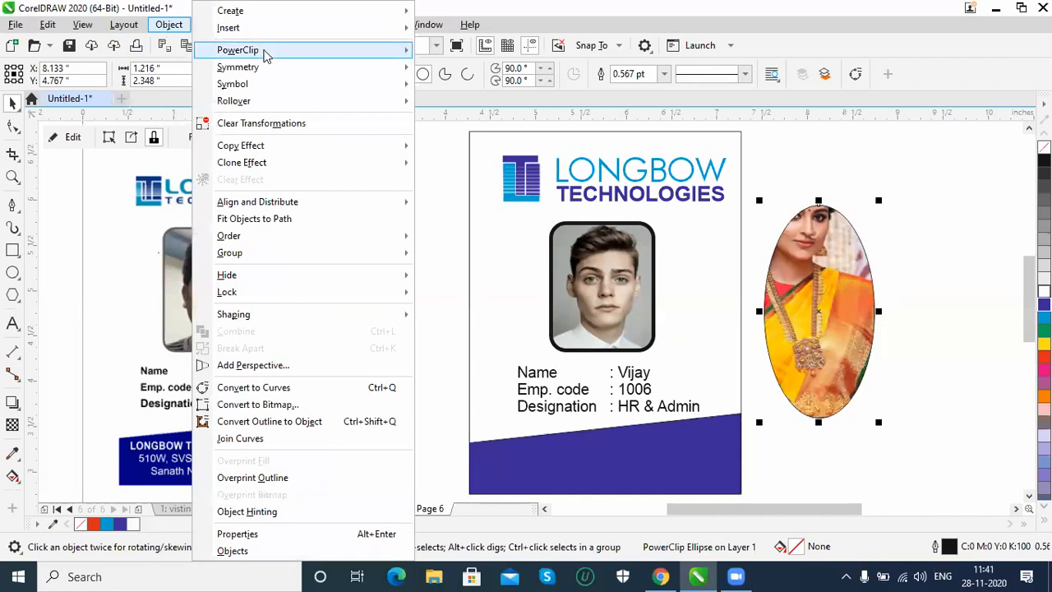
{"action": "mouse_move", "coordinate": [263, 52]}
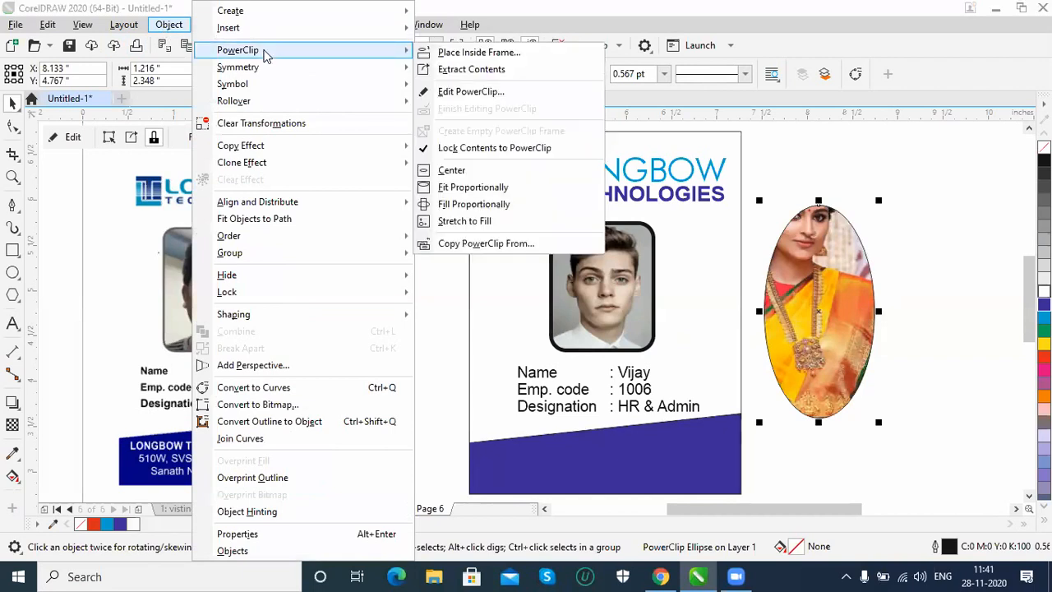
{"action": "left_click", "coordinate": [469, 91]}
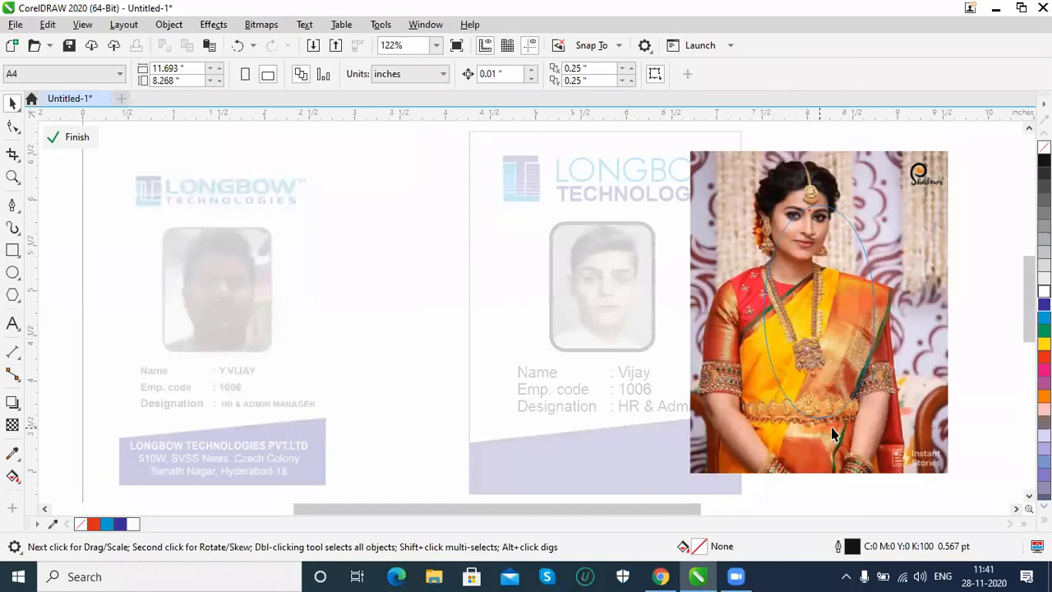
{"action": "left_click_drag", "start_coordinate": [817, 256], "coordinate": [823, 317]}
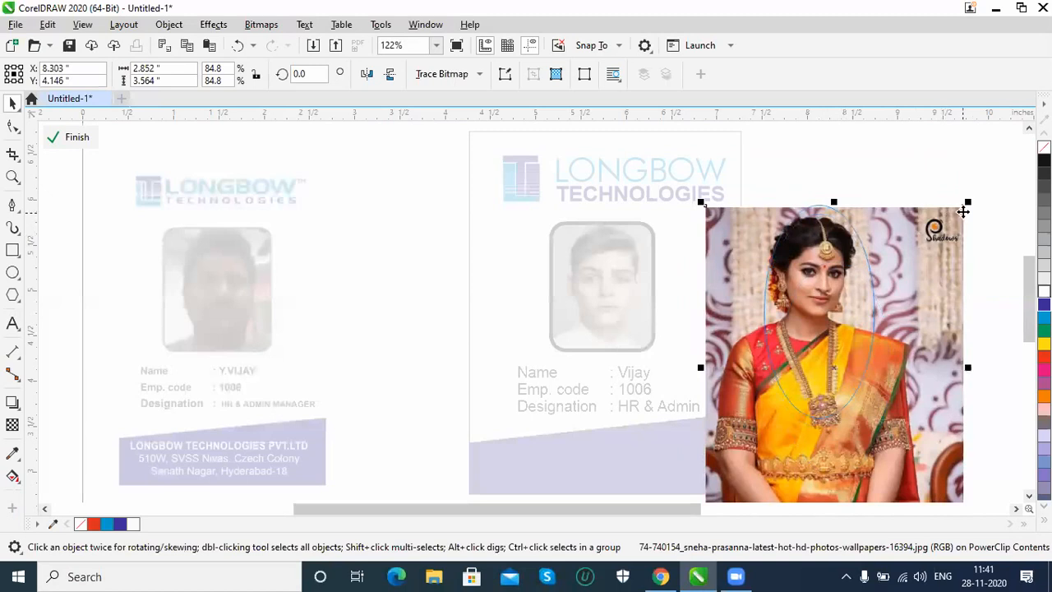
{"action": "left_click_drag", "start_coordinate": [966, 203], "coordinate": [927, 252]}
{"action": "mouse_move", "coordinate": [844, 317]}
{"action": "left_mouse_down"}
{"action": "mouse_move", "coordinate": [844, 295]}
{"action": "mouse_move", "coordinate": [839, 317]}
{"action": "mouse_move", "coordinate": [839, 305]}
{"action": "left_mouse_up"}
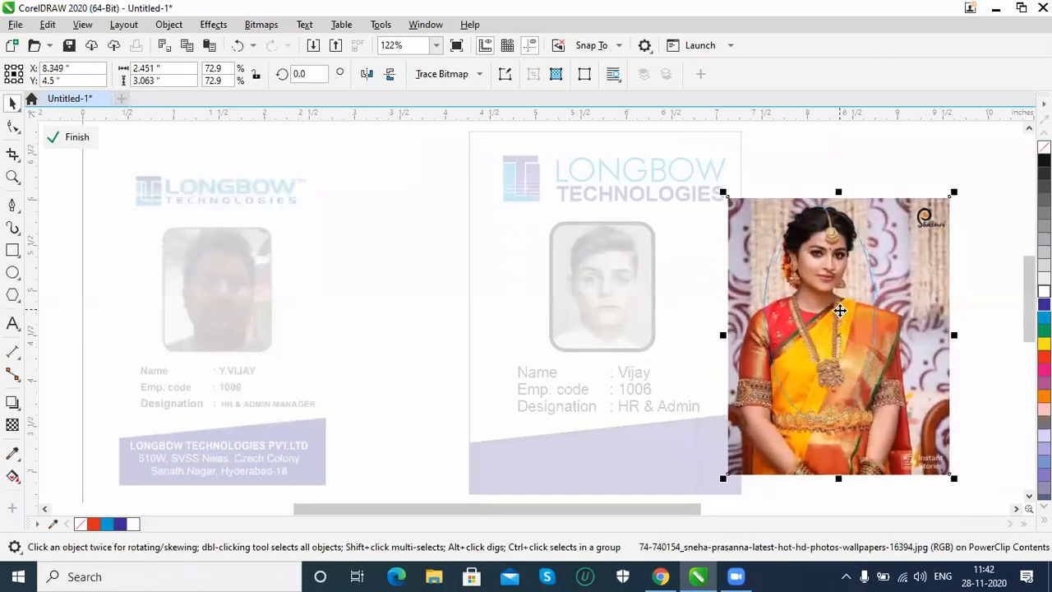
{"action": "left_click", "coordinate": [169, 23]}
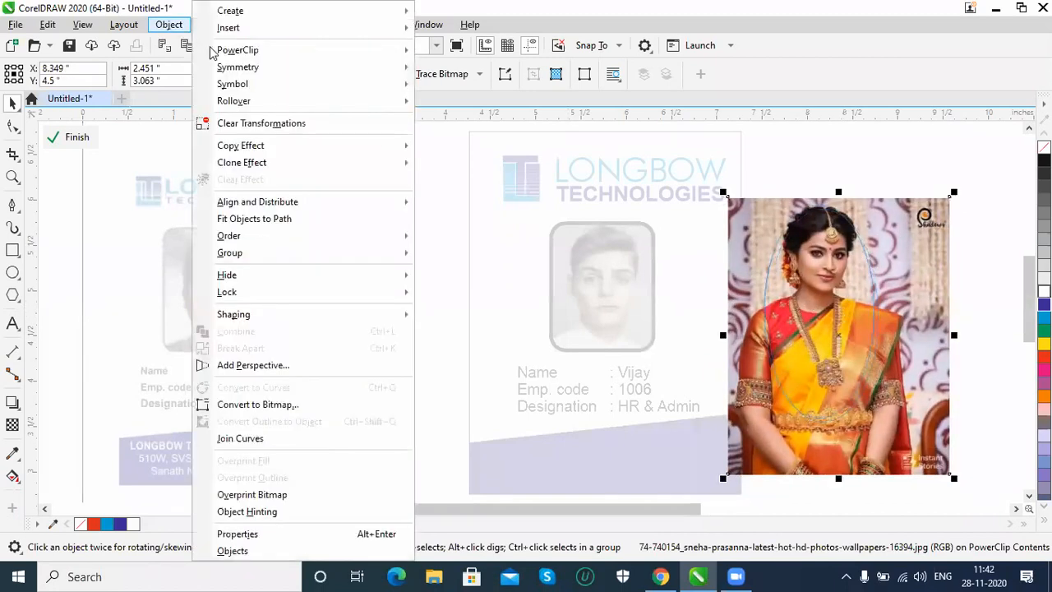
{"action": "mouse_move", "coordinate": [212, 51]}
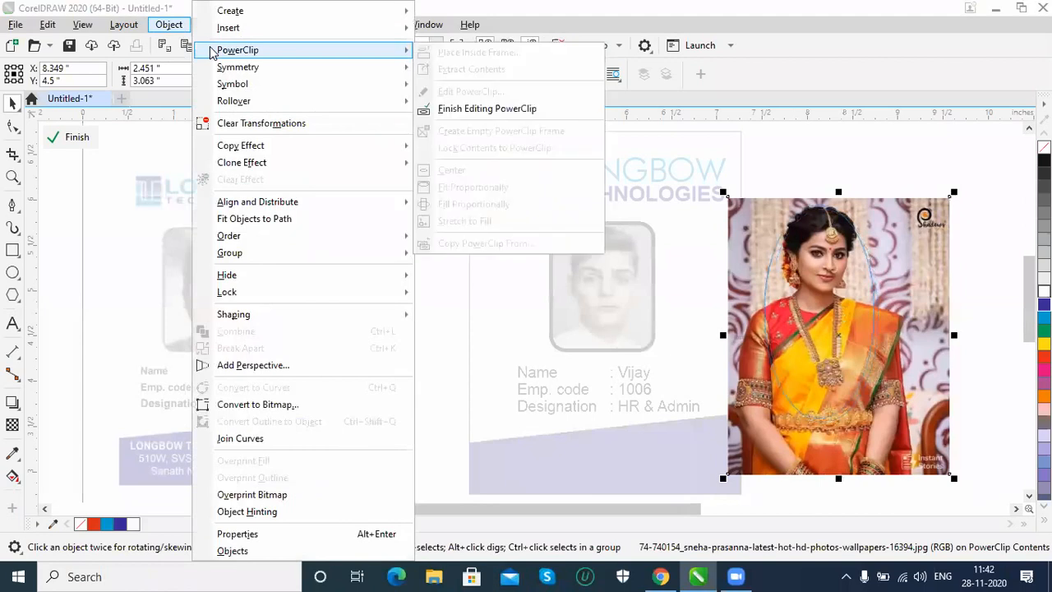
{"action": "left_click", "coordinate": [540, 110]}
Step: Move the reference card image and the oval portrait outward, widening the space on both sides of the new card
{"action": "left_click_drag", "start_coordinate": [811, 356], "coordinate": [696, 351]}
{"action": "left_click_drag", "start_coordinate": [815, 349], "coordinate": [828, 340]}
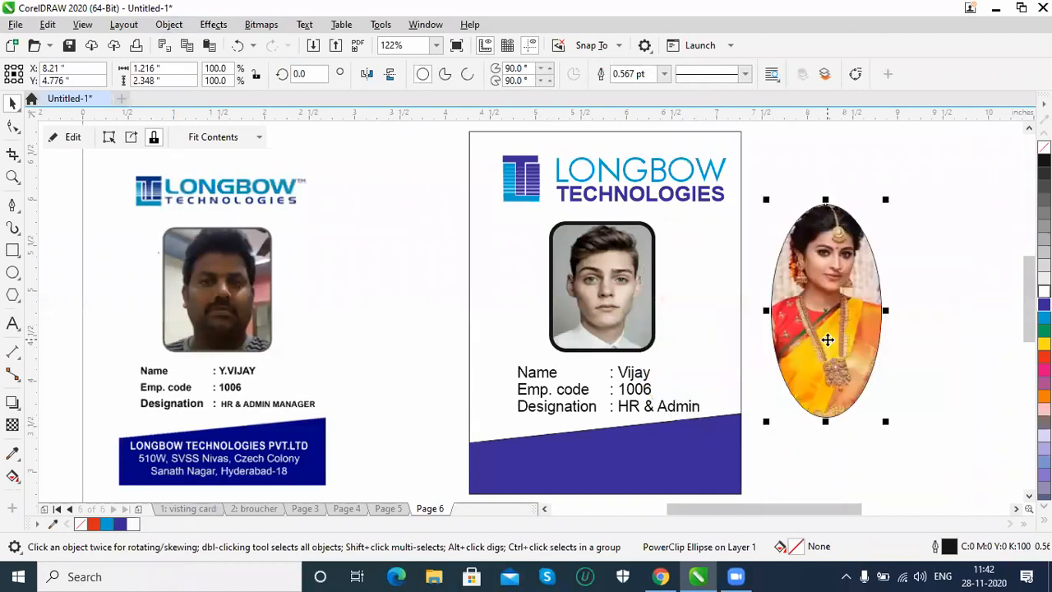
{"action": "left_click_drag", "start_coordinate": [241, 351], "coordinate": [148, 340]}
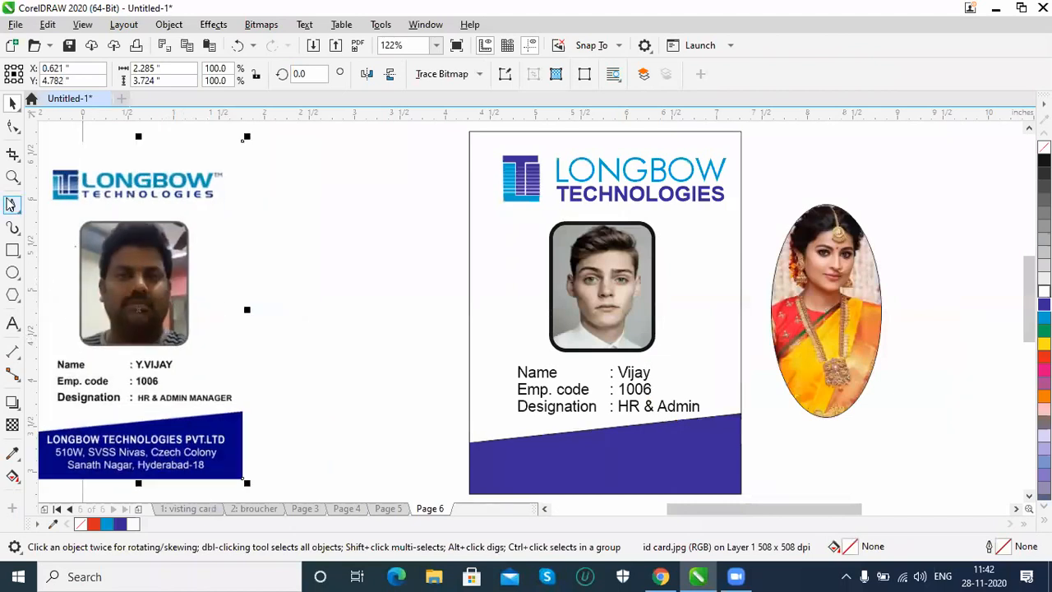
{"action": "left_click_drag", "start_coordinate": [840, 308], "coordinate": [873, 300]}
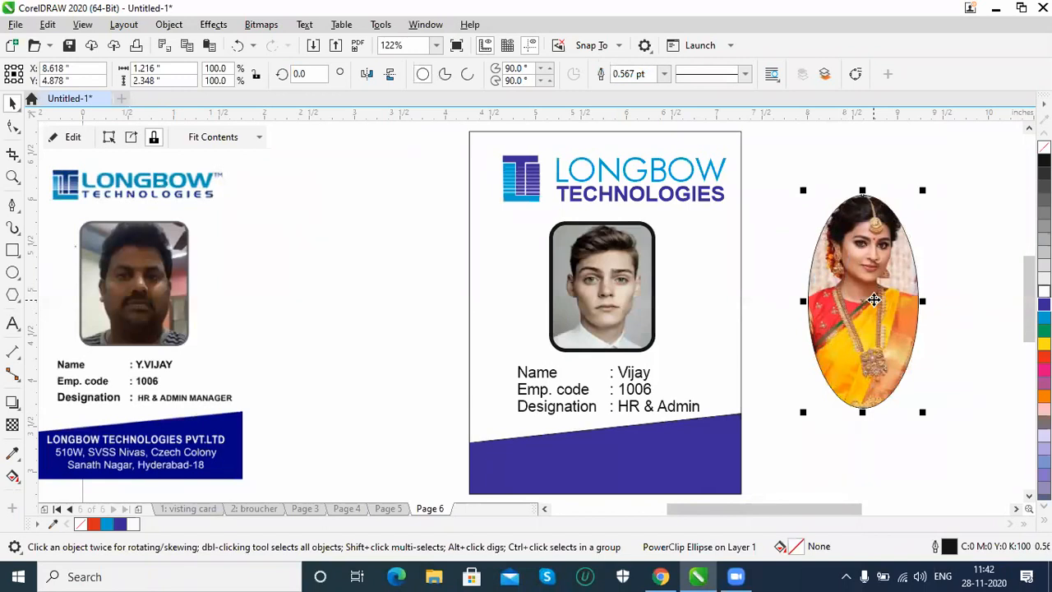
Step: Center the PowerClip contents within the oval frame
{"action": "left_click", "coordinate": [168, 23]}
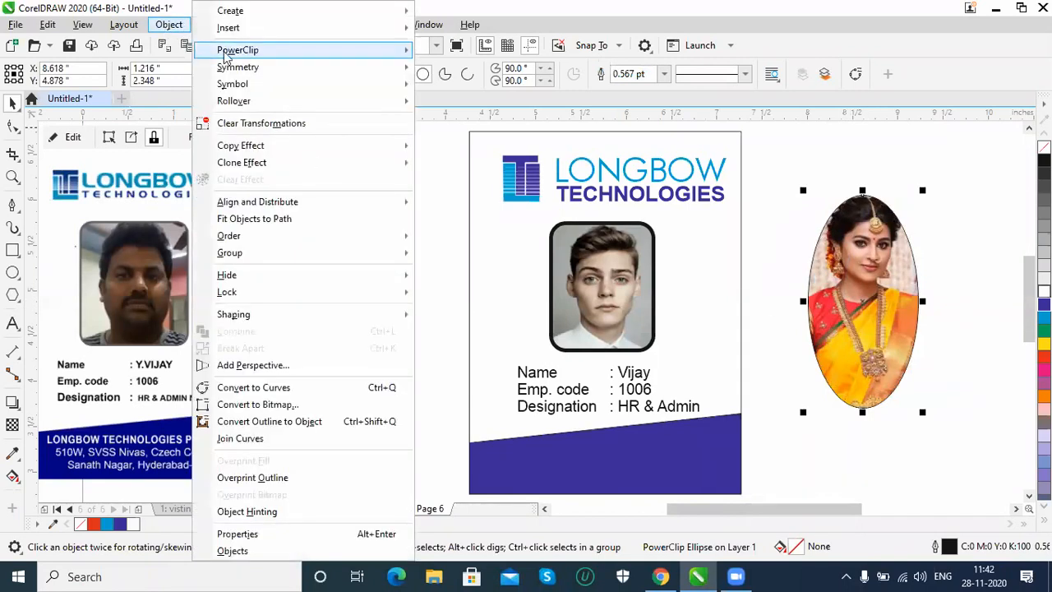
{"action": "mouse_move", "coordinate": [230, 52]}
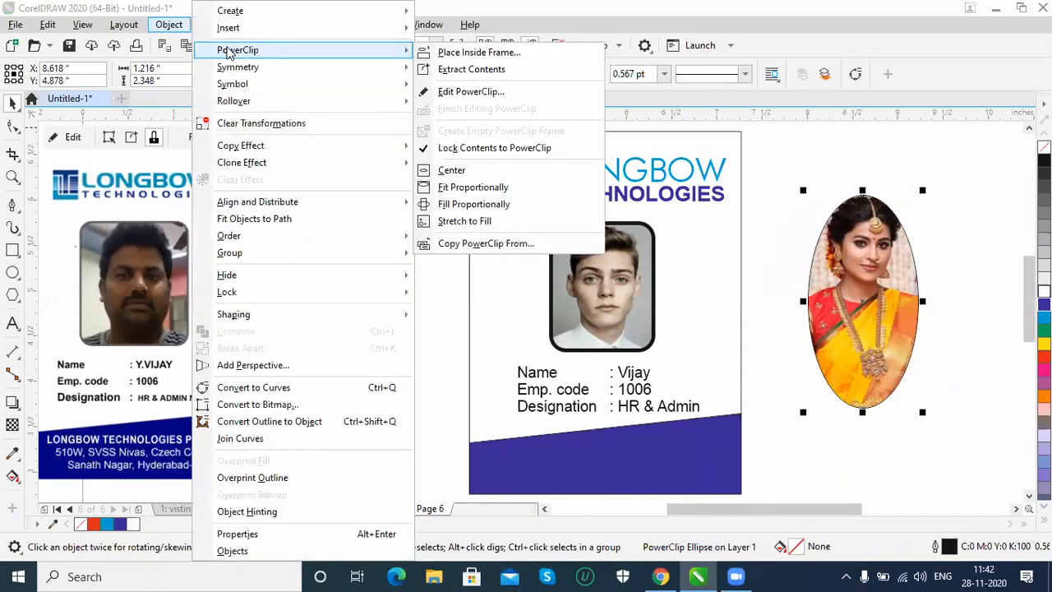
{"action": "left_click", "coordinate": [528, 180]}
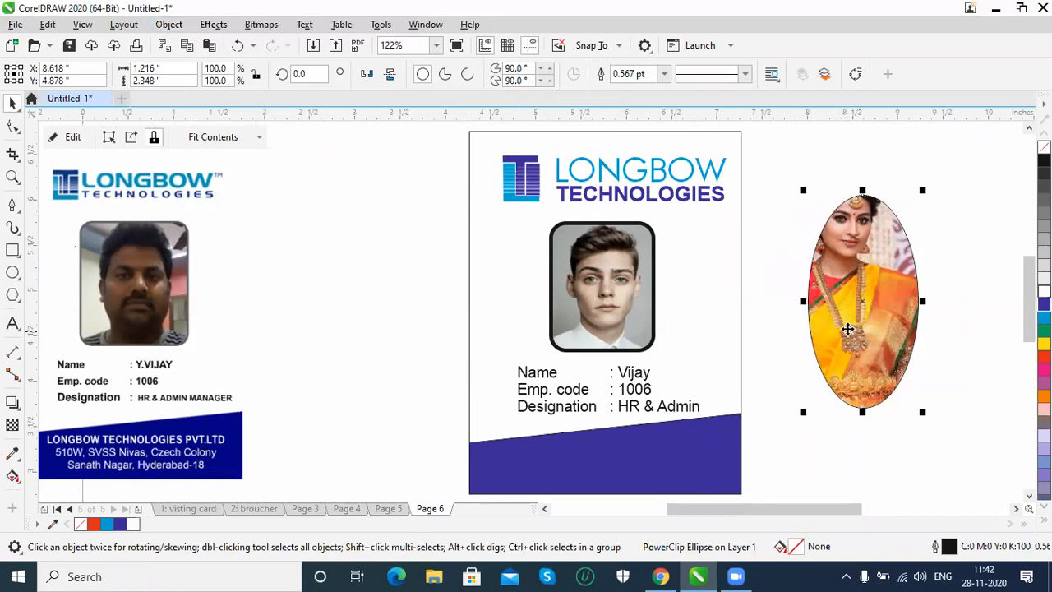
Step: Fit the sari photo proportionally inside the oval PowerClip frame
{"action": "left_click", "coordinate": [168, 24]}
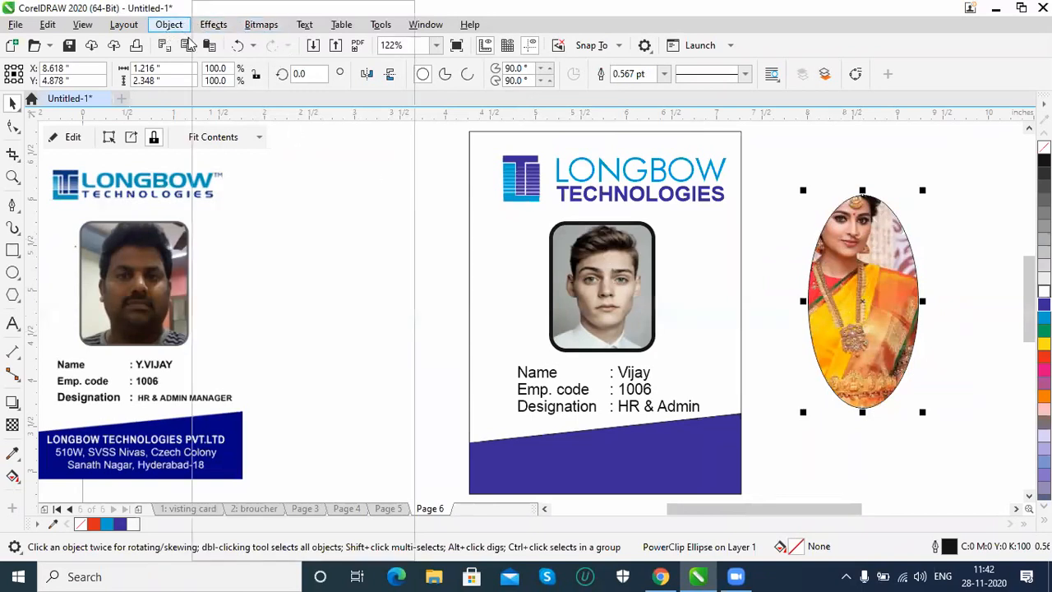
{"action": "mouse_move", "coordinate": [230, 51]}
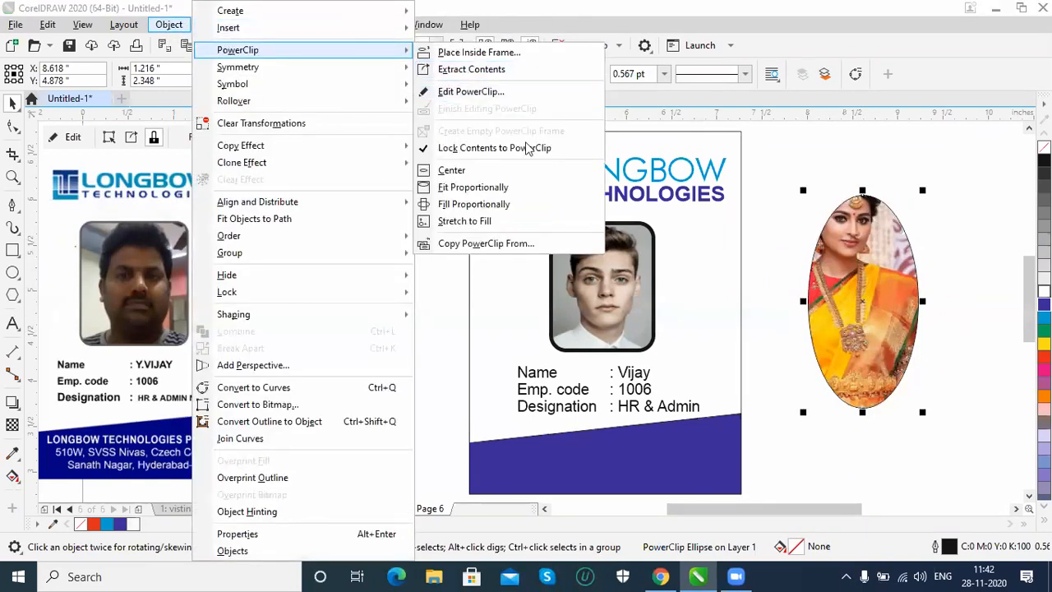
{"action": "left_click", "coordinate": [513, 191]}
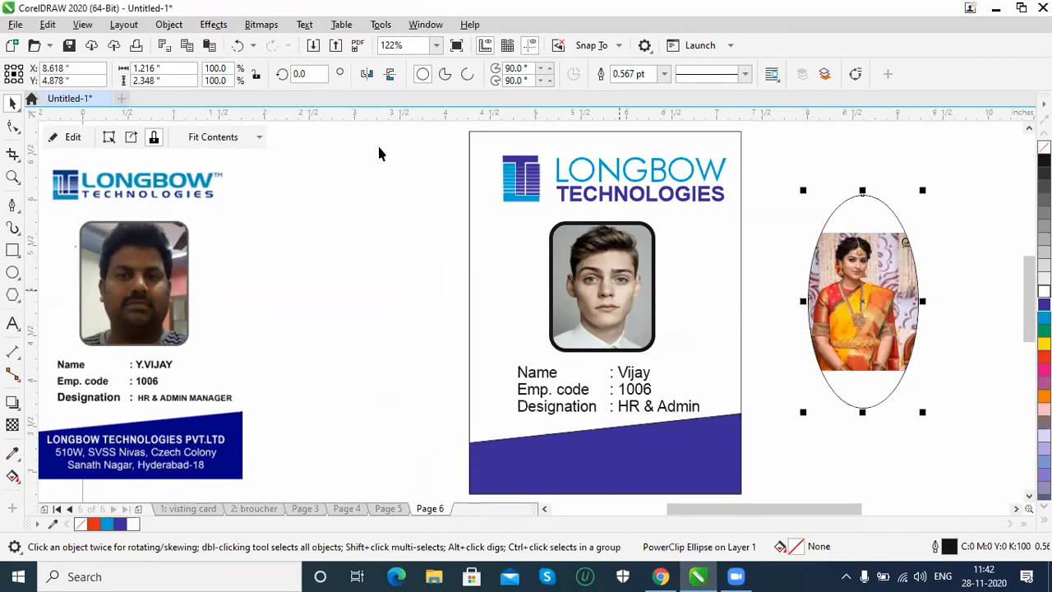
{"action": "left_click", "coordinate": [213, 23]}
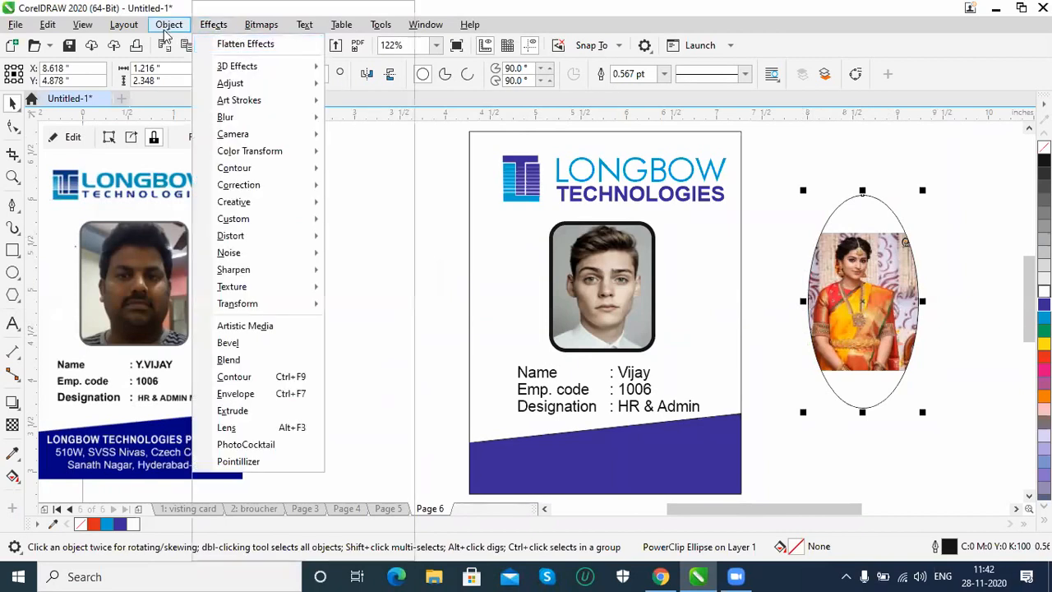
Step: Fill the oval PowerClip frame proportionally with the sari photo
{"action": "mouse_move", "coordinate": [169, 24]}
{"action": "mouse_move", "coordinate": [236, 49]}
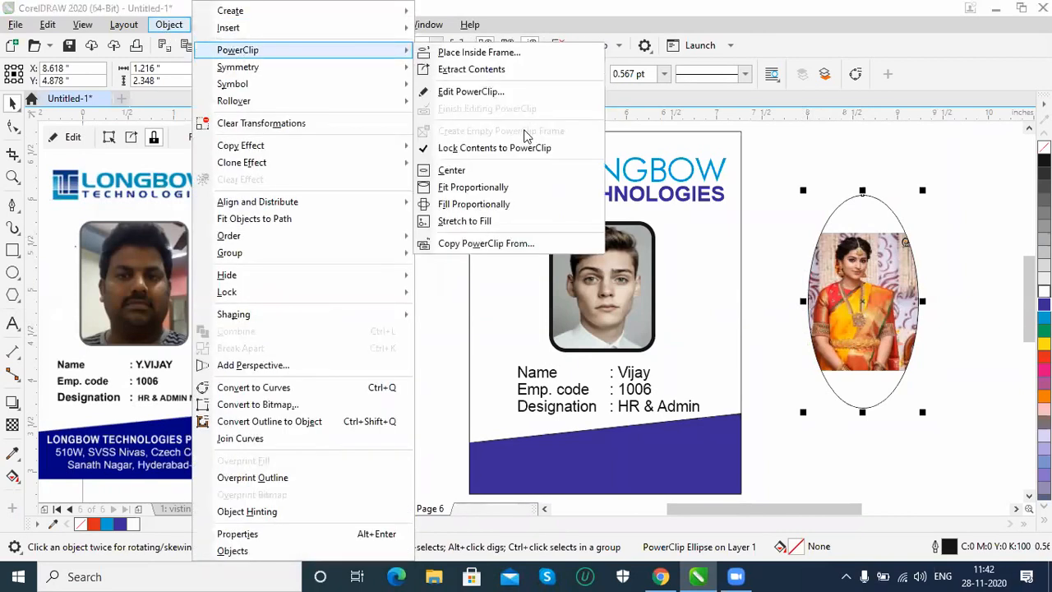
{"action": "left_click", "coordinate": [495, 207]}
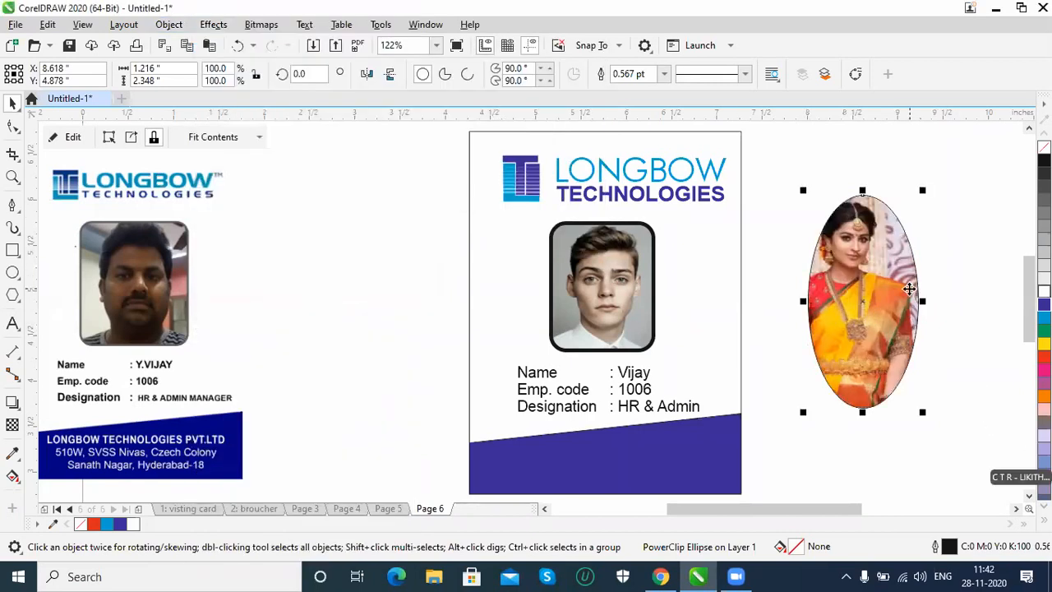
{"action": "left_click", "coordinate": [168, 25]}
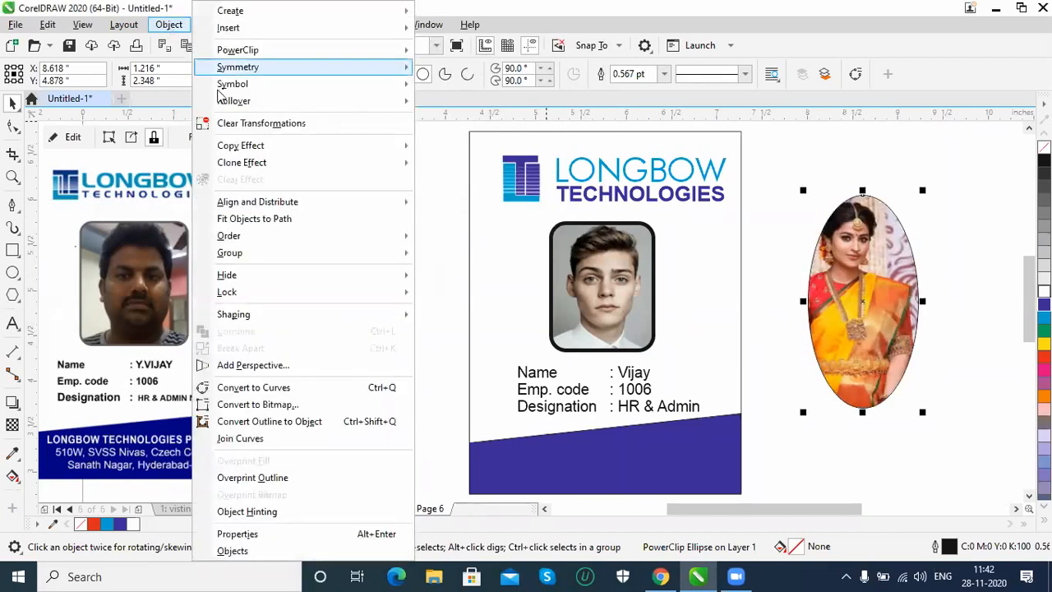
{"action": "mouse_move", "coordinate": [232, 56]}
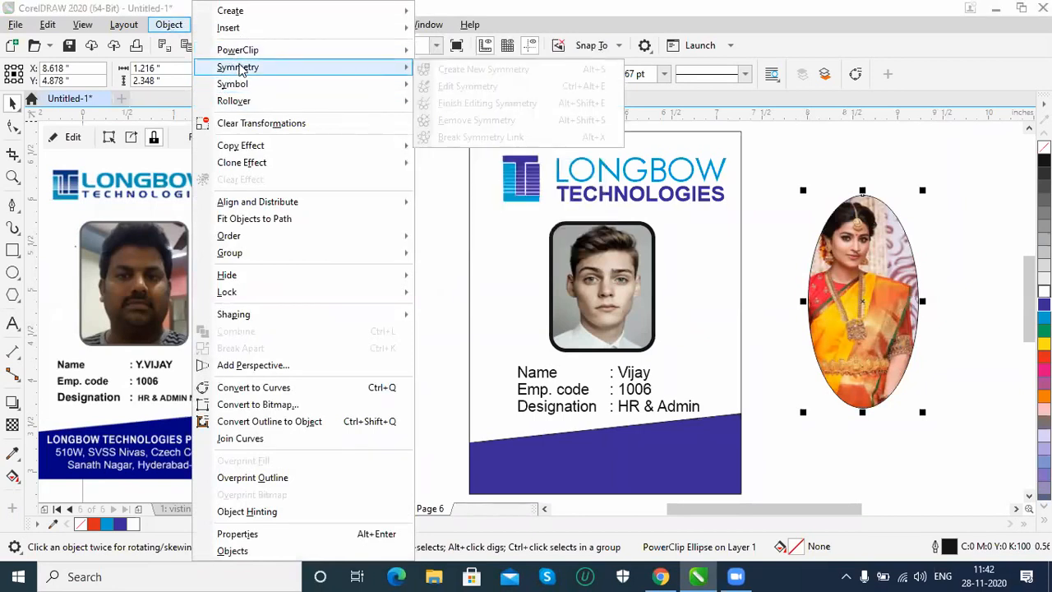
{"action": "mouse_move", "coordinate": [356, 162]}
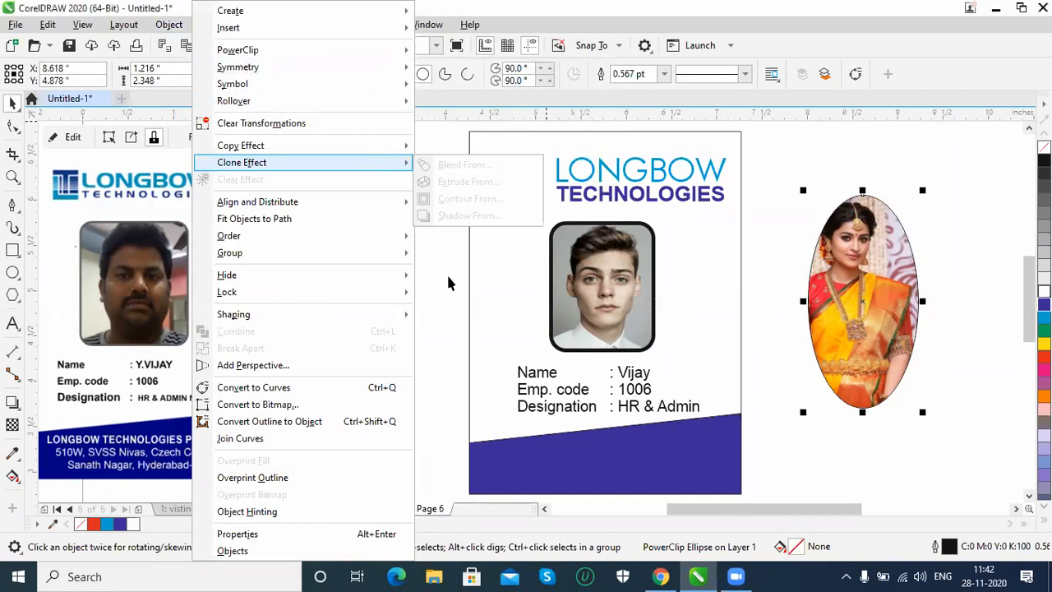
{"action": "left_click", "coordinate": [448, 283]}
Step: Delete the oval PowerClip portrait beside the new ID card
{"action": "left_click_drag", "start_coordinate": [884, 337], "coordinate": [865, 375]}
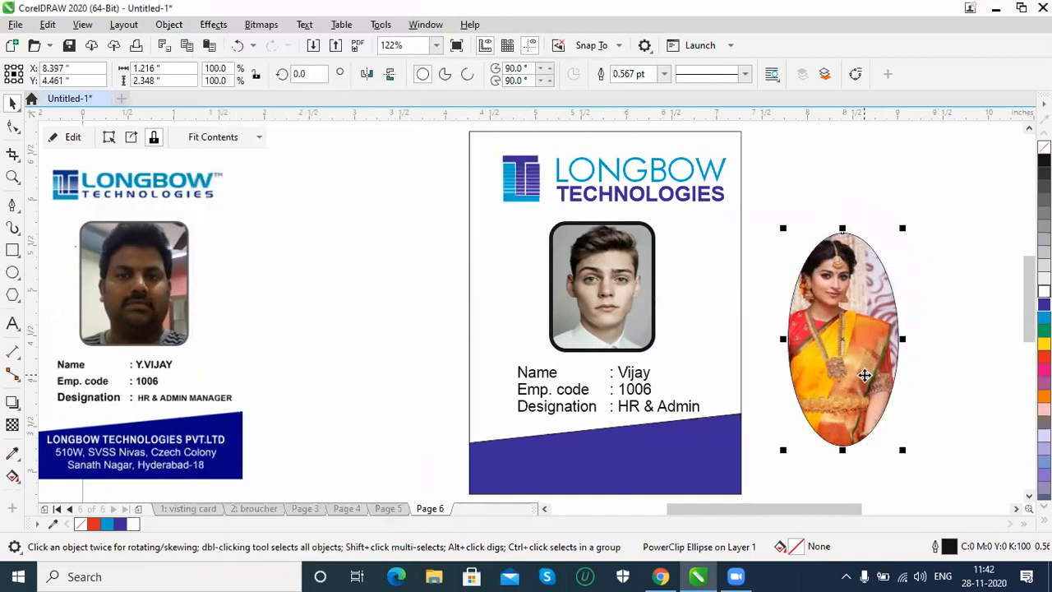
{"action": "key", "text": "Delete"}
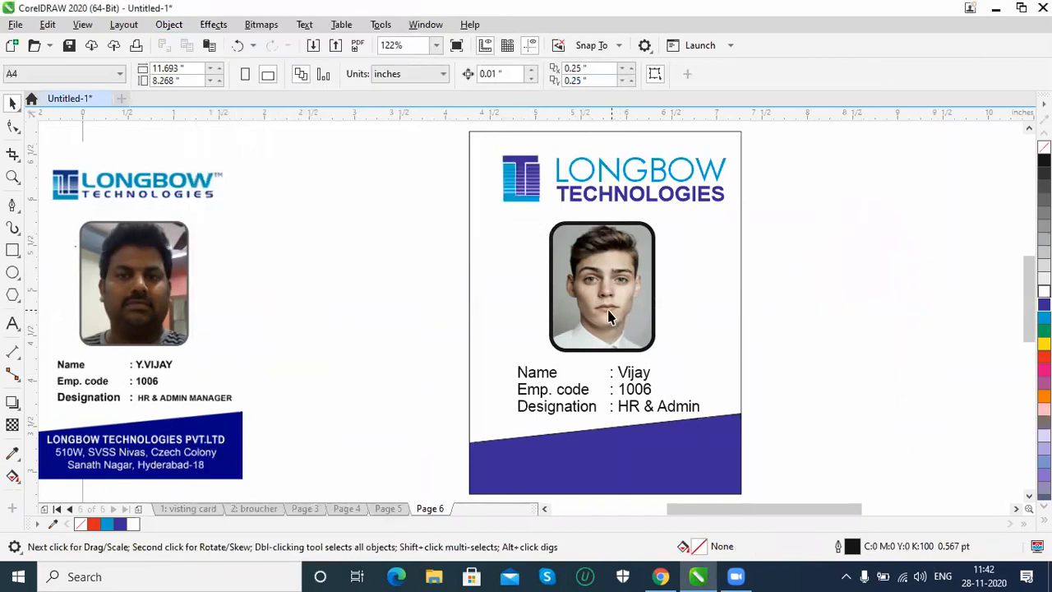
{"action": "left_click", "coordinate": [535, 395]}
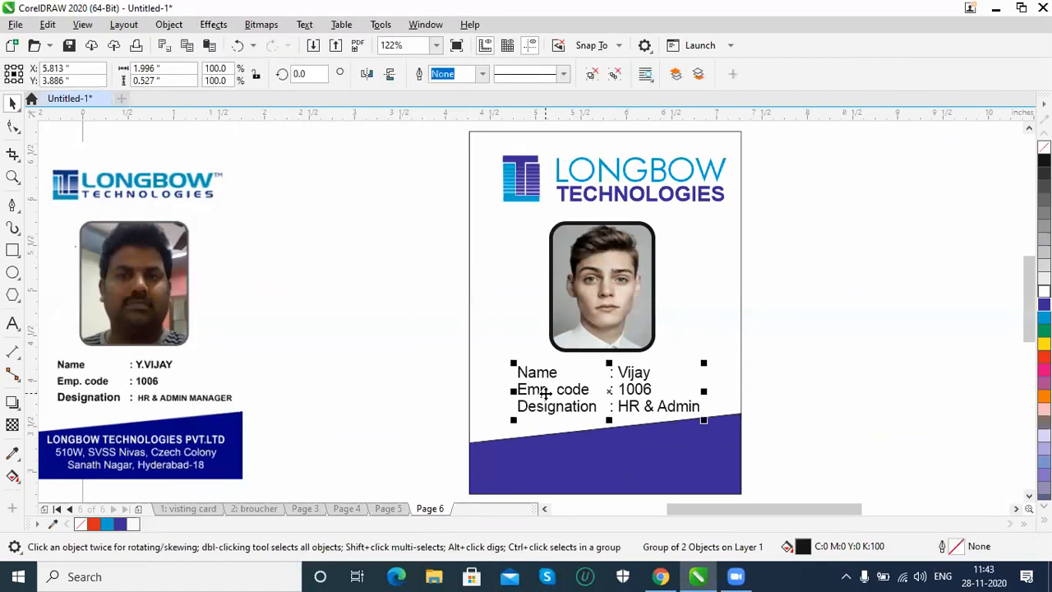
{"action": "left_click", "coordinate": [816, 370]}
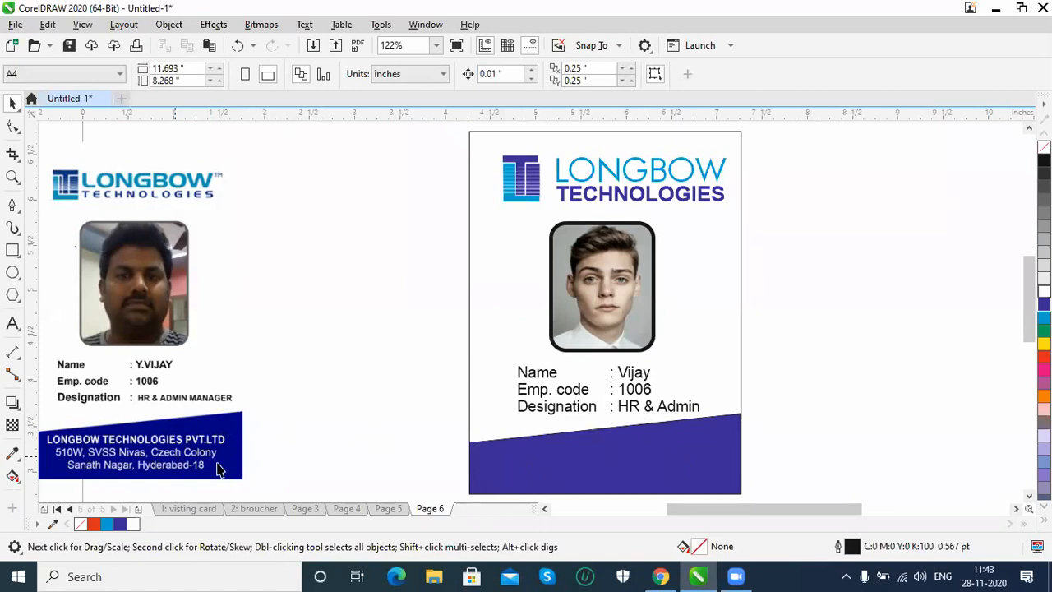
{"action": "left_click", "coordinate": [632, 392]}
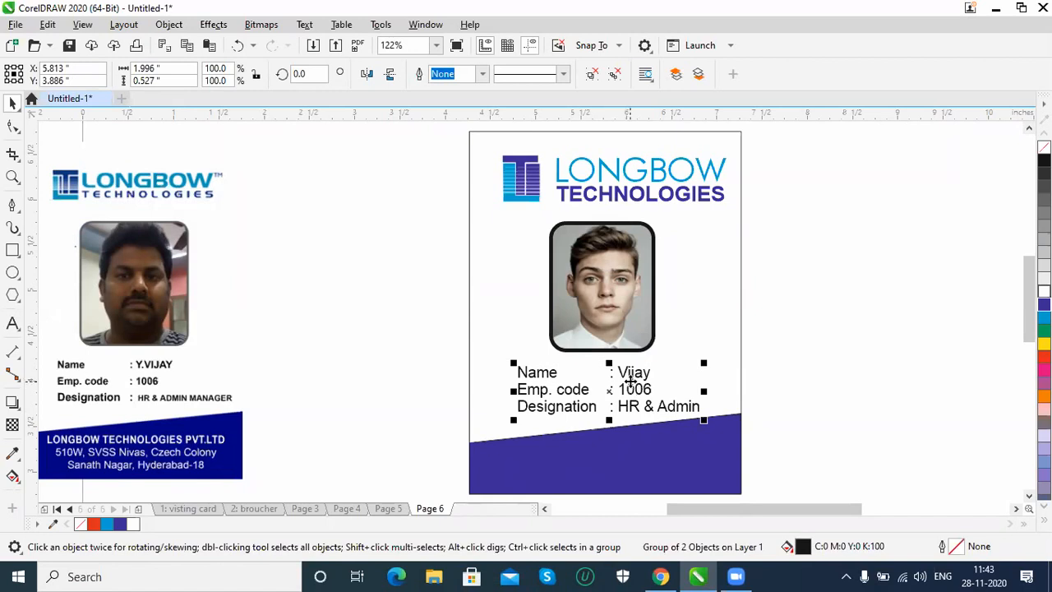
{"action": "left_click", "coordinate": [604, 47]}
{"action": "left_click", "coordinate": [583, 131]}
Step: Move the reference card image fully inside the page beside the new card, centered at about X 1.68, Y 4.99 inches
{"action": "key", "text": "F3"}
{"action": "left_click", "coordinate": [666, 411]}
{"action": "left_click_drag", "start_coordinate": [659, 418], "coordinate": [454, 174]}
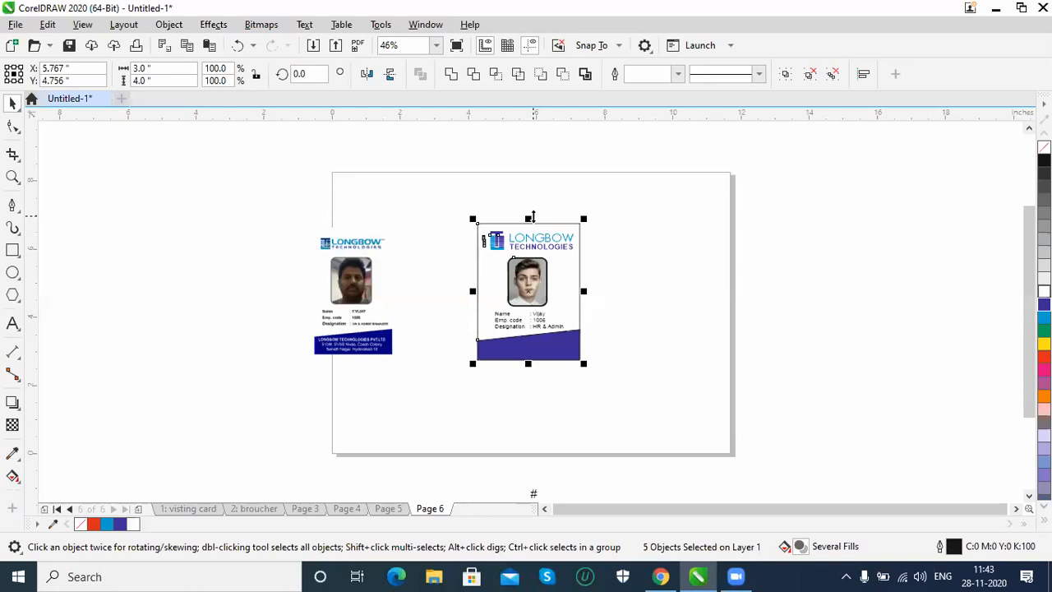
{"action": "left_click", "coordinate": [351, 293]}
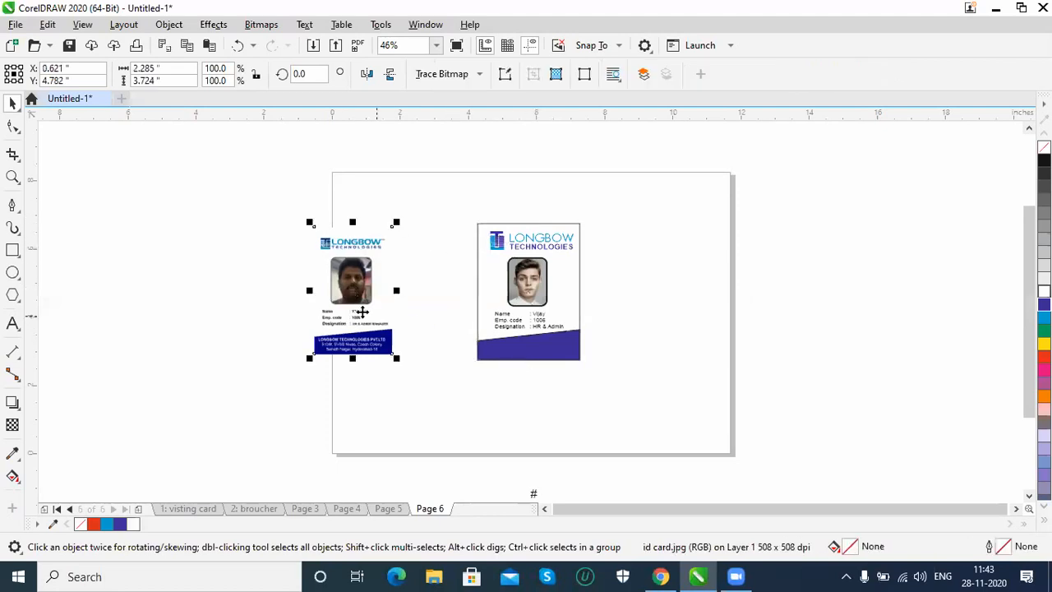
{"action": "left_click_drag", "start_coordinate": [357, 314], "coordinate": [389, 312]}
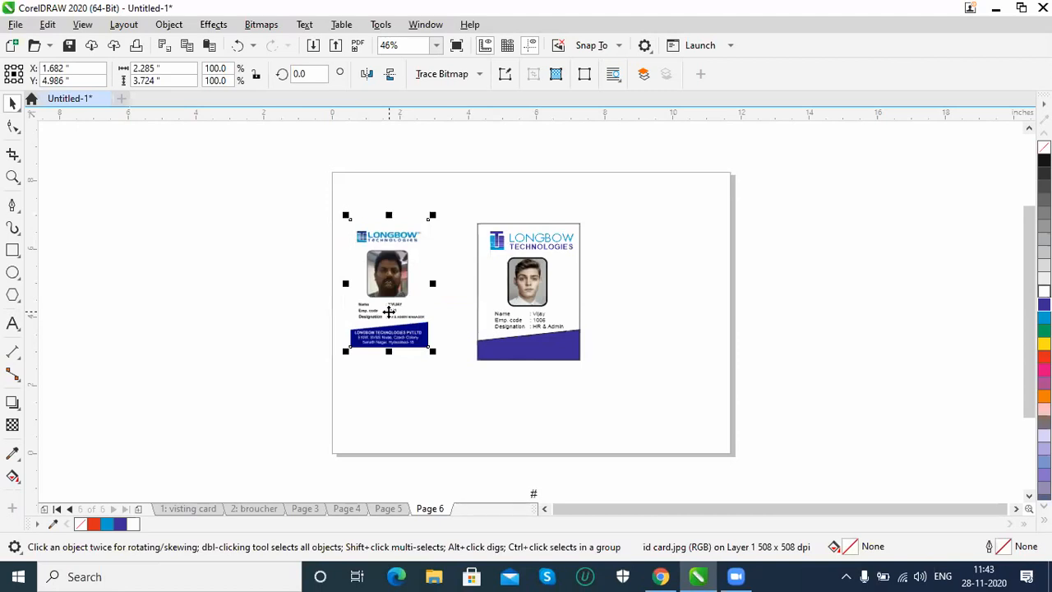
Step: Create a new symmetry from the reference card image with 5 mirror lines and finish editing it
{"action": "left_click", "coordinate": [169, 24]}
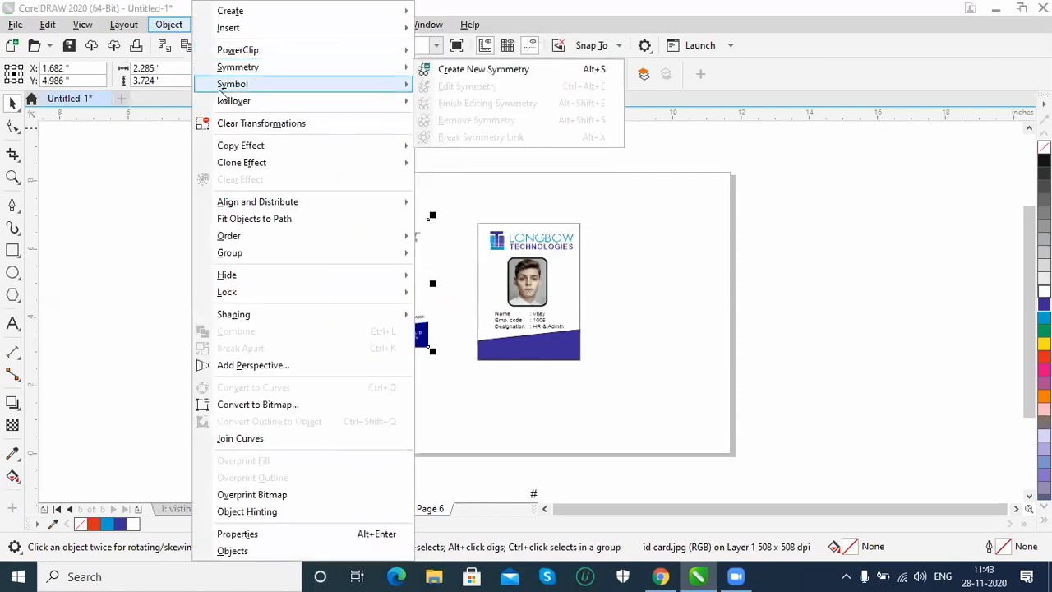
{"action": "mouse_move", "coordinate": [222, 92]}
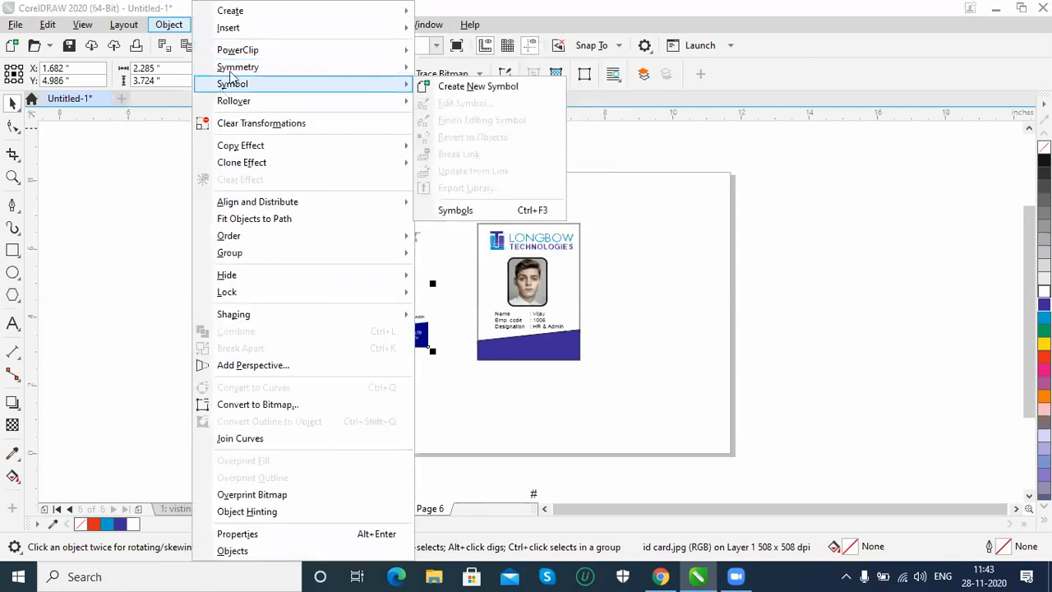
{"action": "mouse_move", "coordinate": [233, 69]}
{"action": "left_click", "coordinate": [546, 73]}
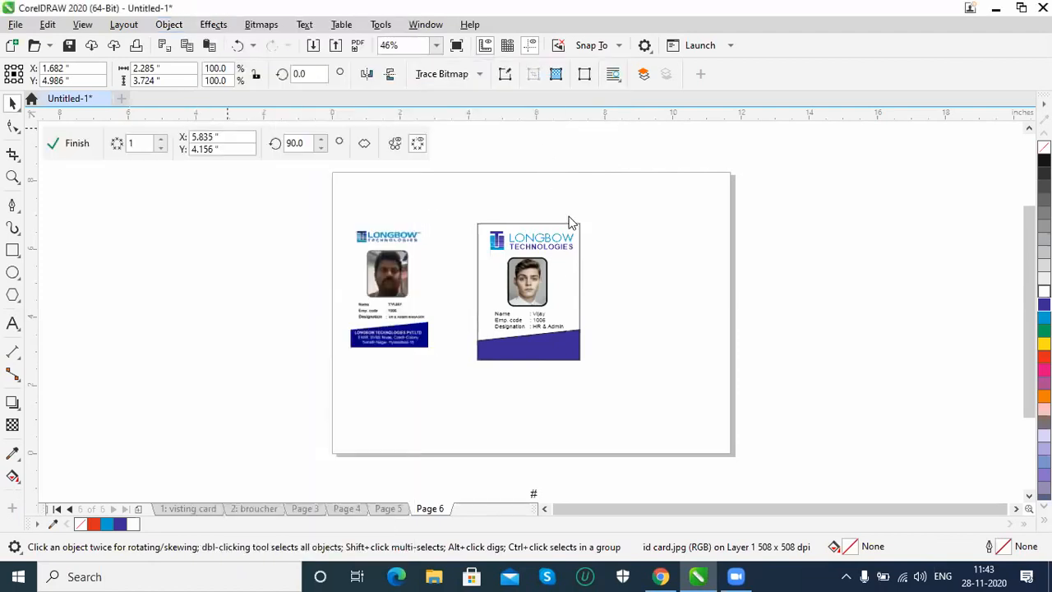
{"action": "left_click", "coordinate": [163, 140]}
{"action": "left_click", "coordinate": [162, 140]}
{"action": "left_click", "coordinate": [162, 140]}
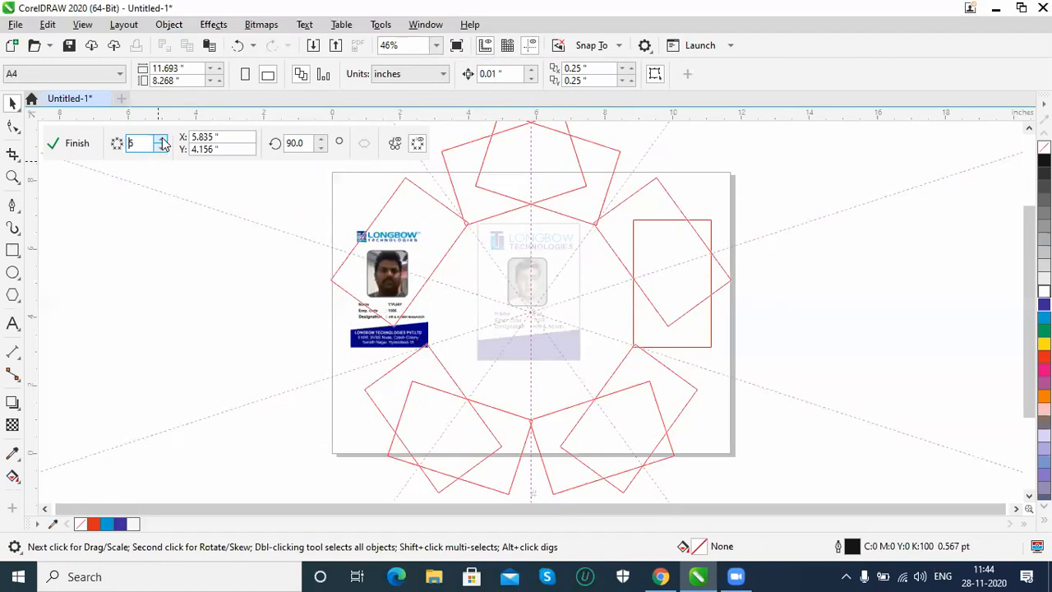
{"action": "left_click", "coordinate": [73, 143]}
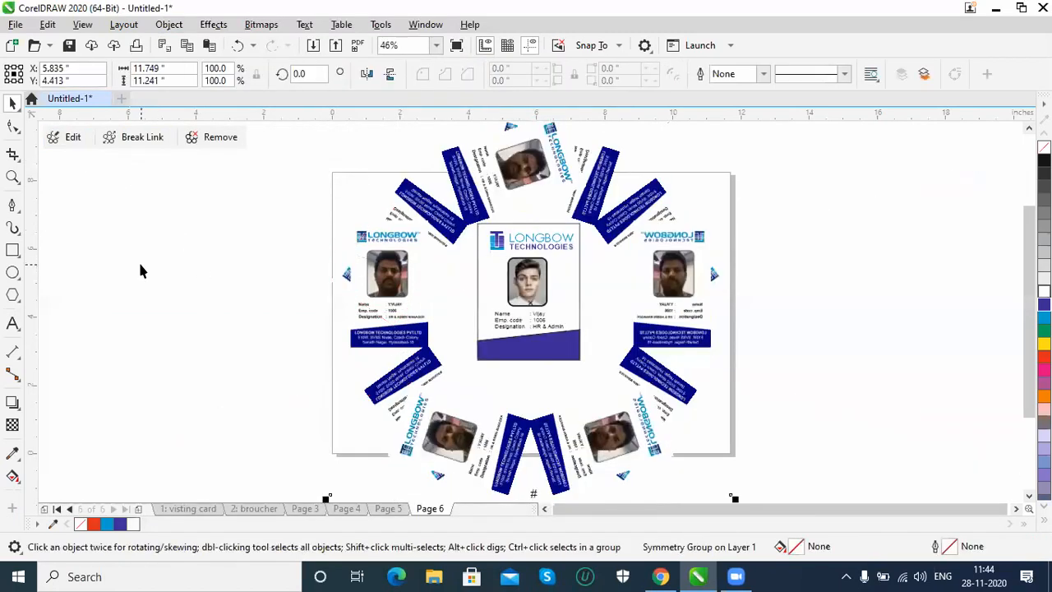
Step: Select everything on the page, including the symmetry group and the ID card, and delete it
{"action": "key", "text": "ctrl+u"}
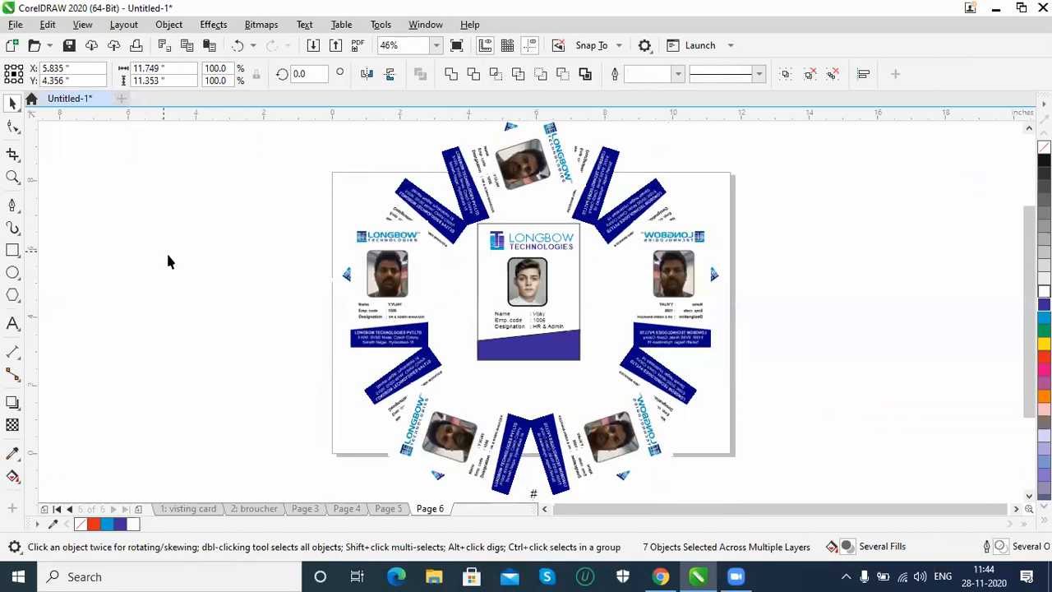
{"action": "key", "text": "Delete"}
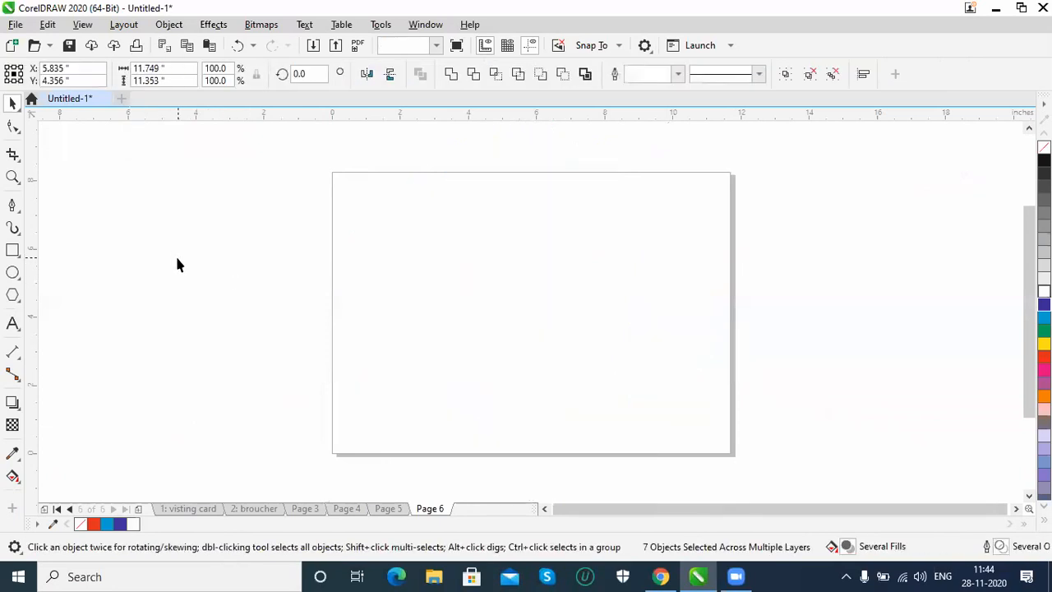
Step: Draw a narrow upright ellipse about 0.70 by 2.37 inches in the page's upper middle and move its rotation center just below it
{"action": "left_click", "coordinate": [14, 273]}
{"action": "left_click_drag", "start_coordinate": [507, 193], "coordinate": [535, 275]}
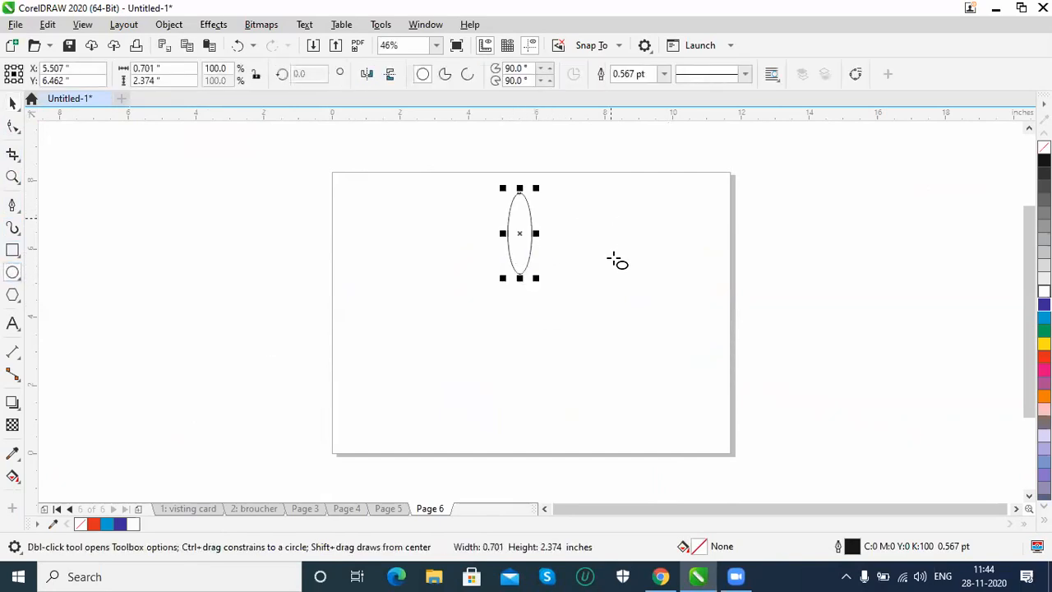
{"action": "left_click", "coordinate": [10, 102]}
{"action": "left_click", "coordinate": [517, 244]}
{"action": "left_click", "coordinate": [520, 234]}
{"action": "left_click_drag", "start_coordinate": [521, 265], "coordinate": [520, 296]}
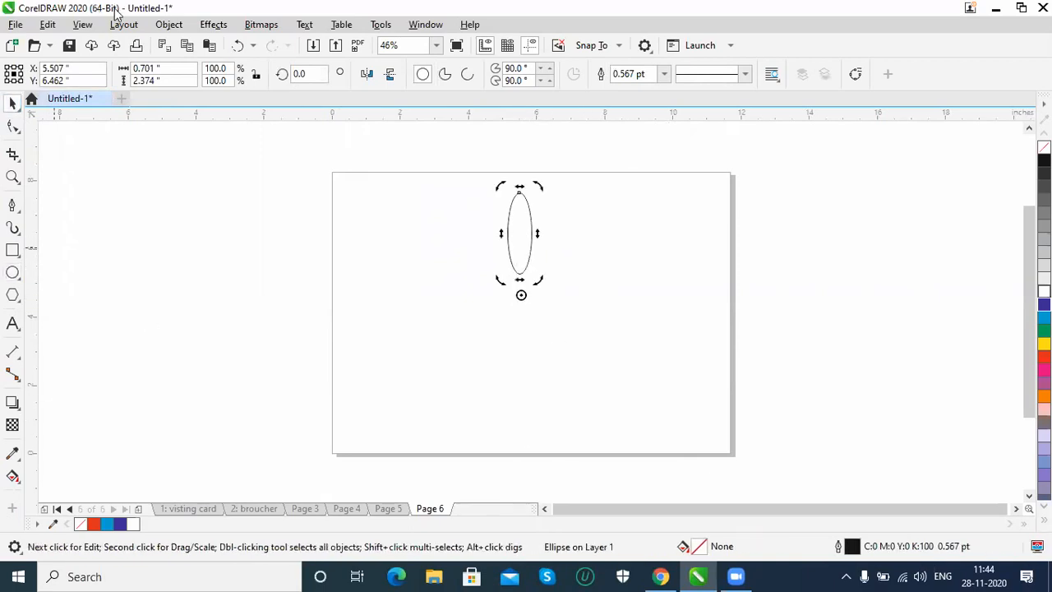
Step: Create a new symmetry from the ellipse and set the mirror line angle to 115 degrees
{"action": "left_click", "coordinate": [169, 24]}
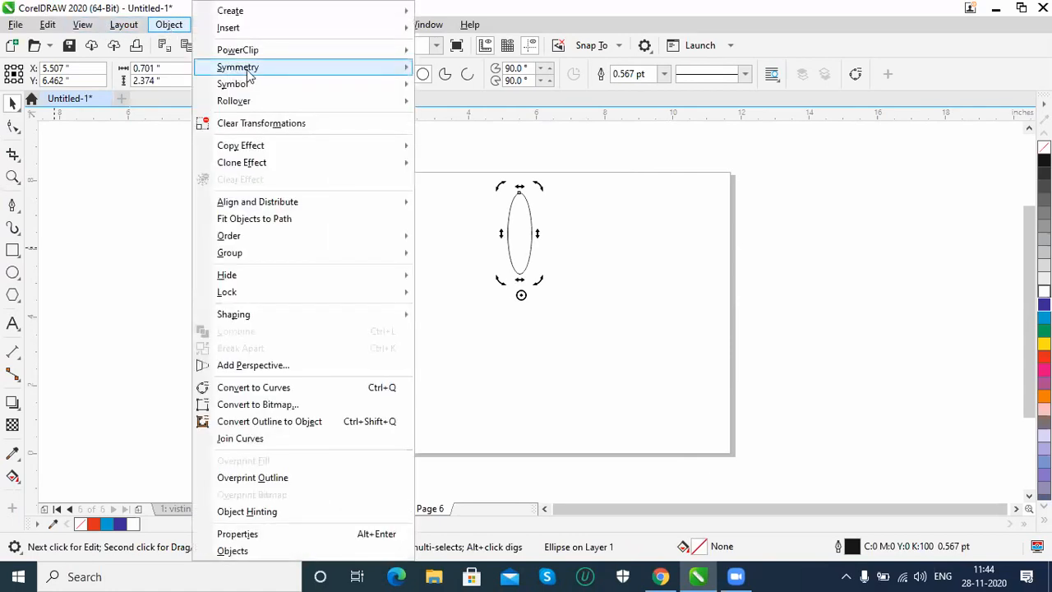
{"action": "mouse_move", "coordinate": [272, 73]}
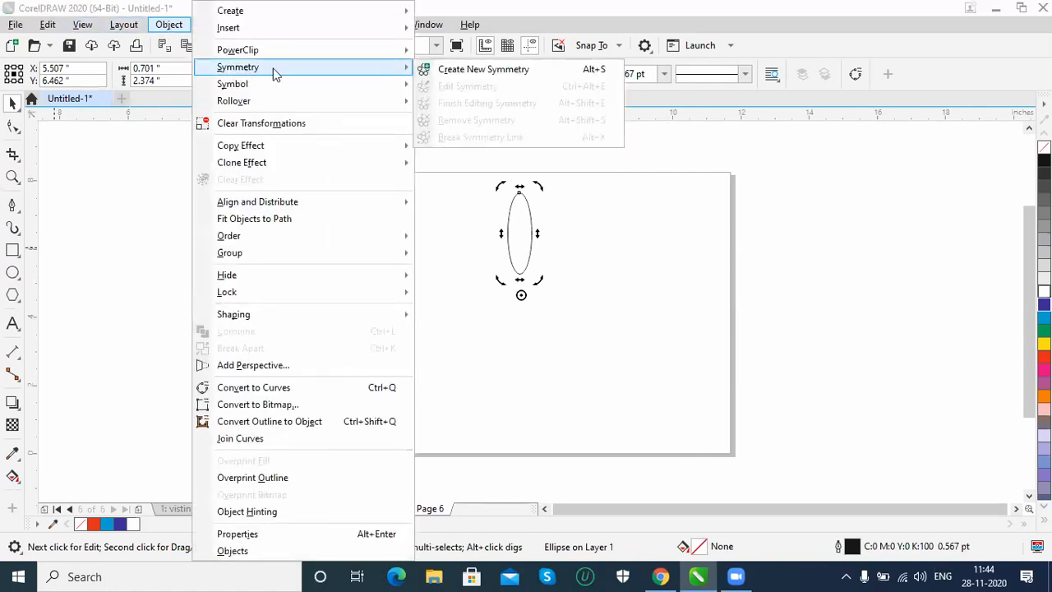
{"action": "left_click", "coordinate": [522, 72]}
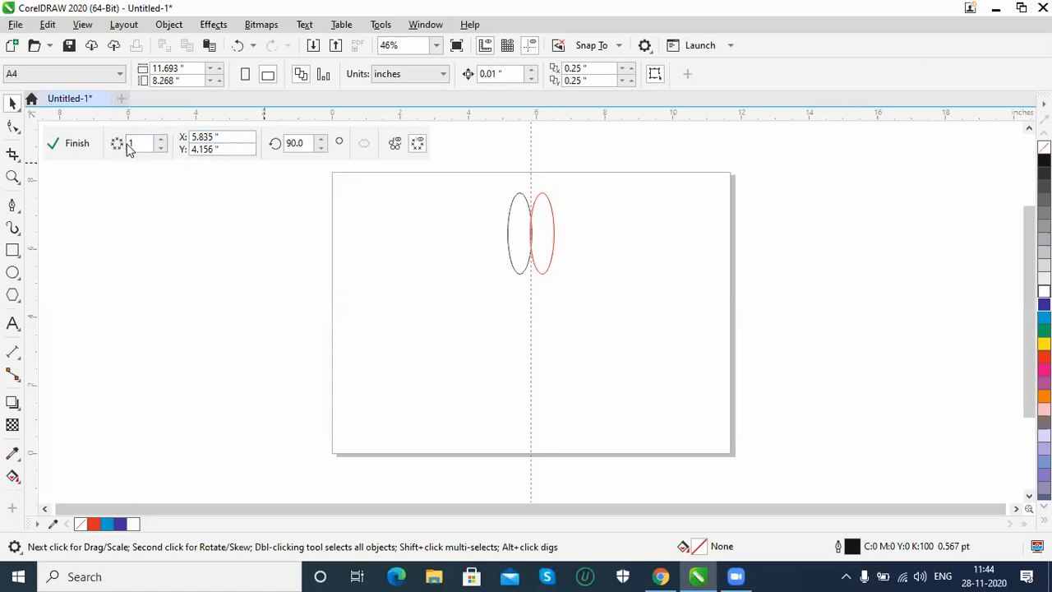
{"action": "left_click", "coordinate": [161, 140]}
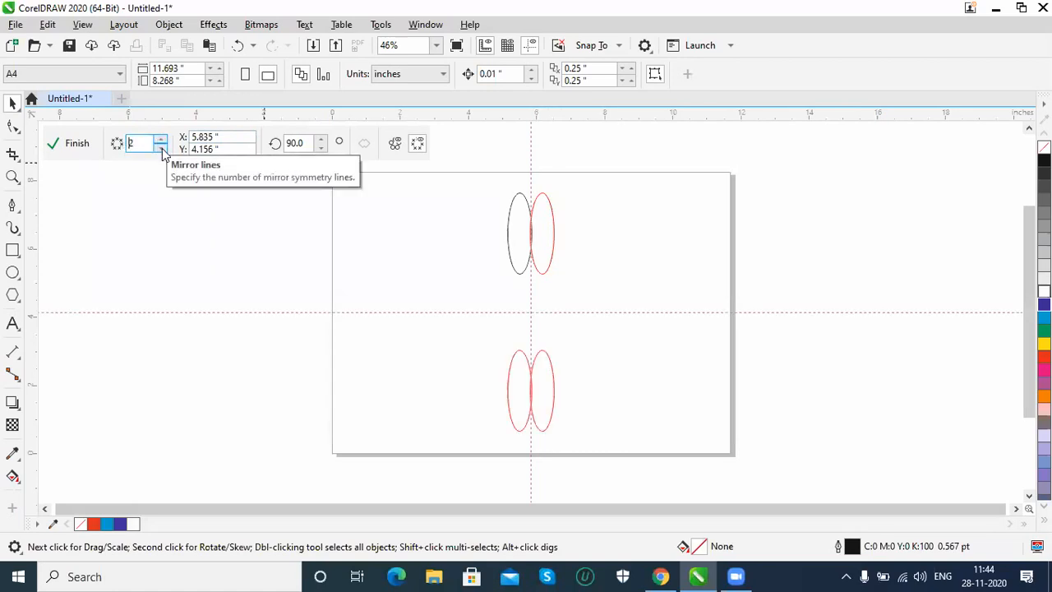
{"action": "left_click", "coordinate": [162, 149]}
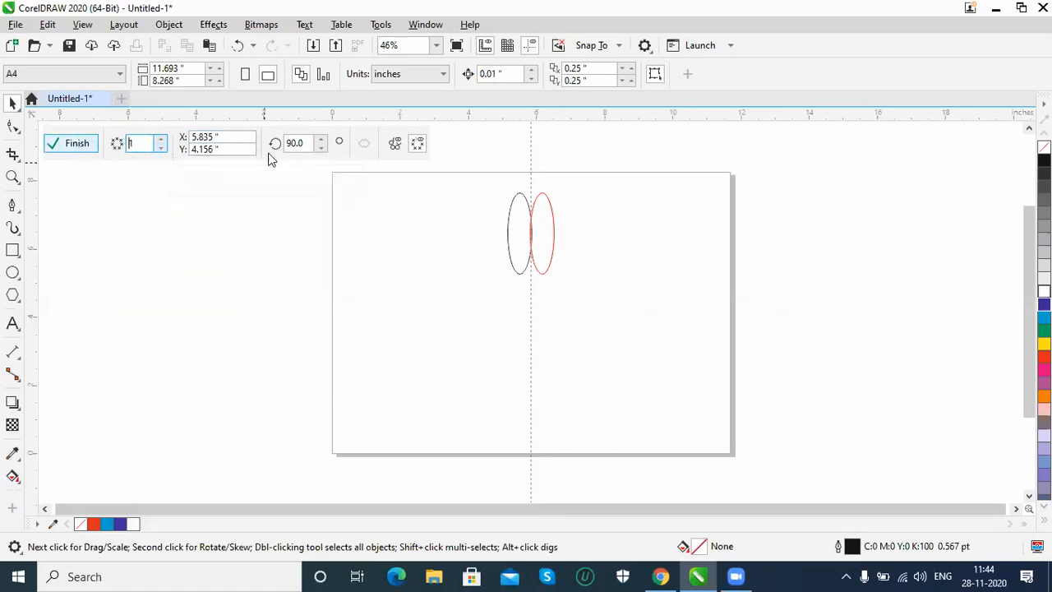
{"action": "left_click", "coordinate": [323, 141]}
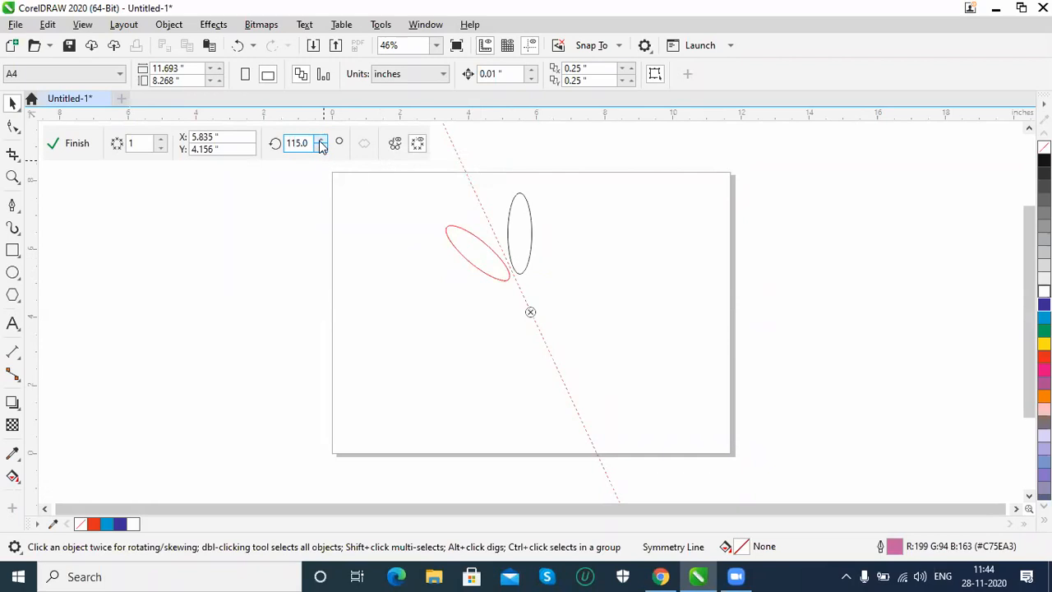
Step: Set the ellipse symmetry to 12 mirror lines to form a ring of petals
{"action": "left_click", "coordinate": [162, 141]}
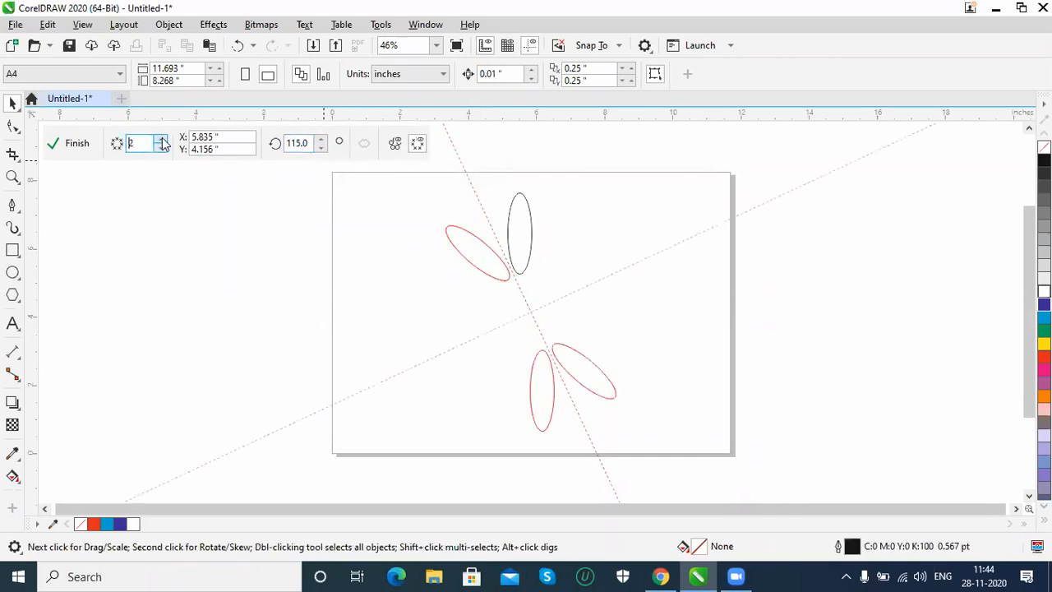
{"action": "left_click", "coordinate": [162, 141]}
{"action": "left_click", "coordinate": [163, 141]}
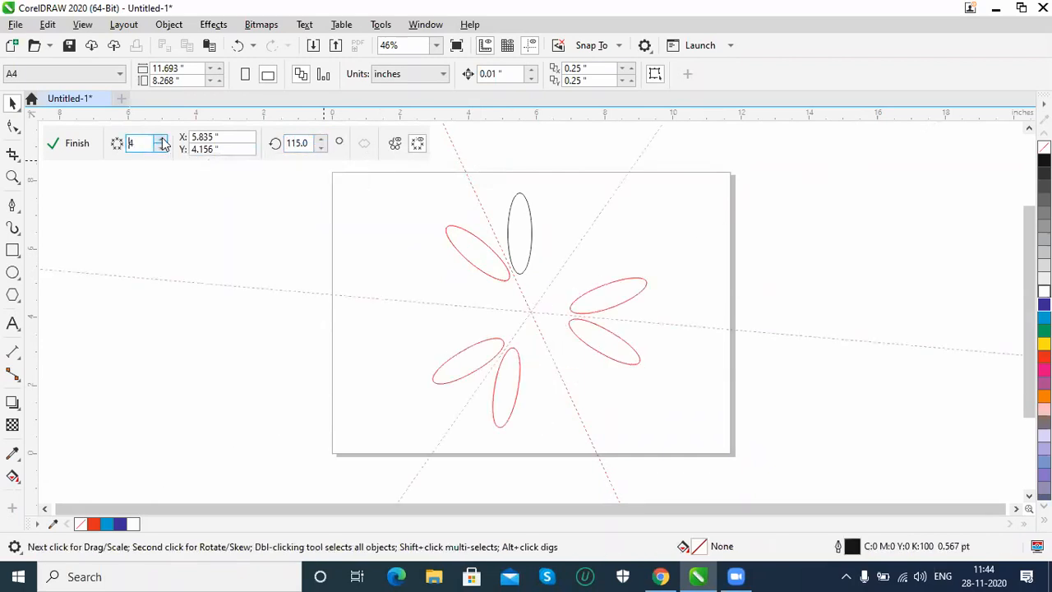
{"action": "left_click", "coordinate": [163, 141]}
{"action": "left_click", "coordinate": [163, 141]}
{"action": "left_click", "coordinate": [163, 140]}
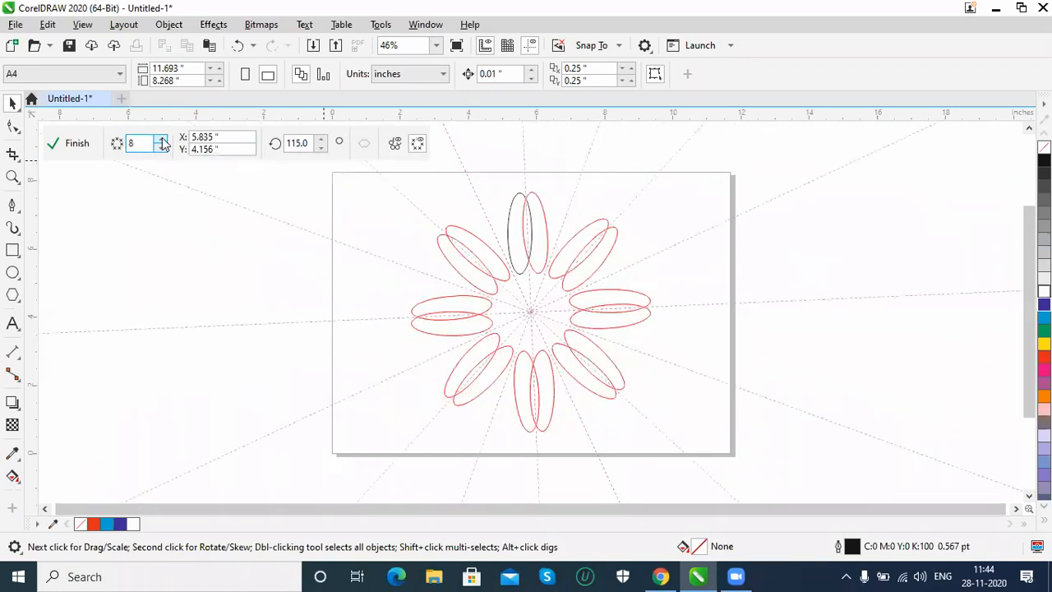
{"action": "left_click", "coordinate": [163, 141]}
{"action": "left_click", "coordinate": [163, 140]}
{"action": "left_click", "coordinate": [163, 140]}
{"action": "left_click", "coordinate": [163, 141]}
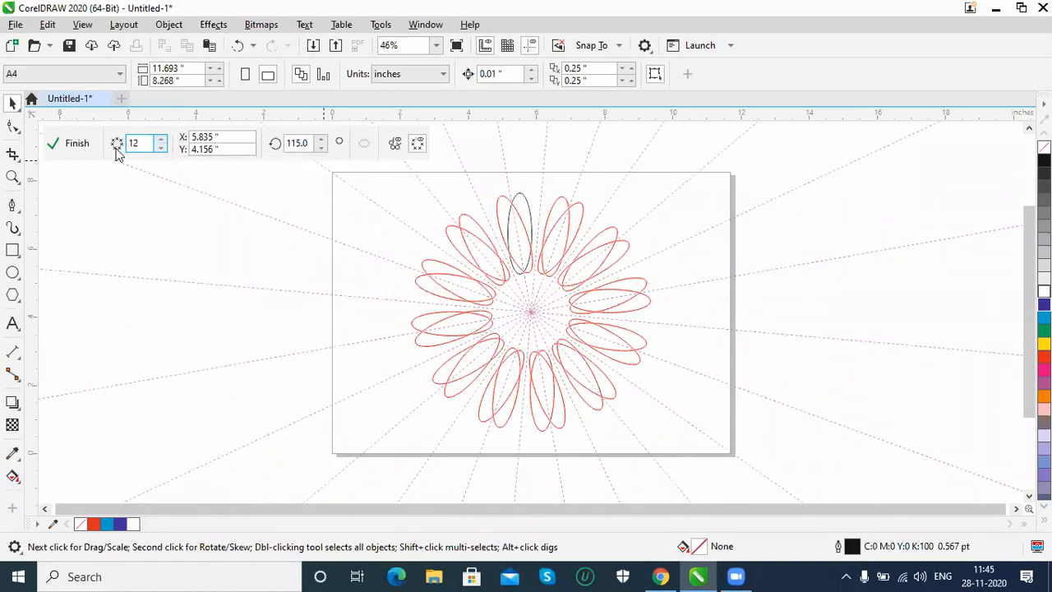
Step: Preview the symmetry copies in their final outline color and finish editing the symmetry
{"action": "left_click", "coordinate": [392, 143]}
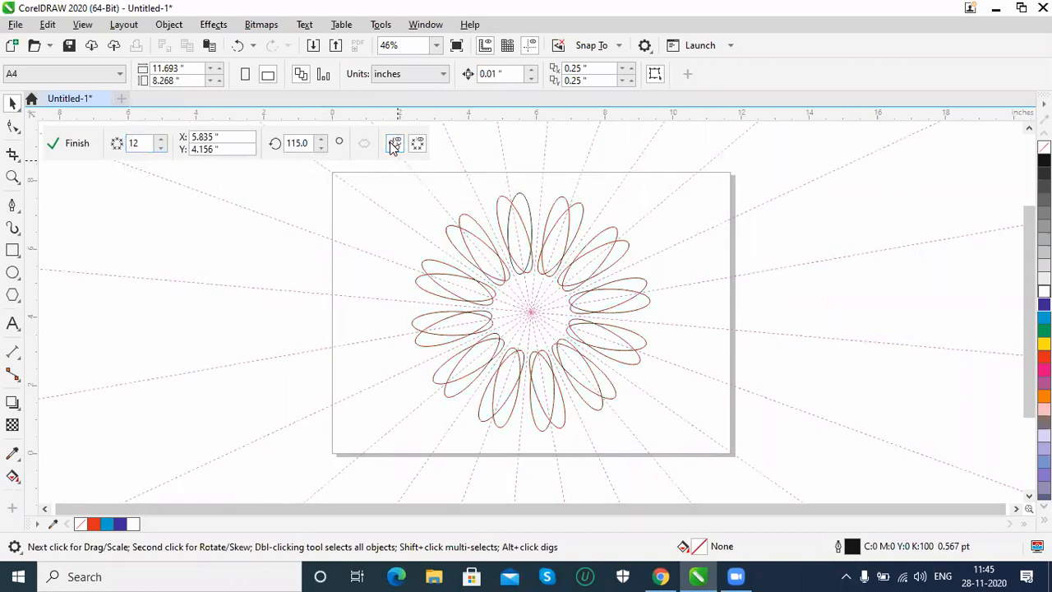
{"action": "left_click", "coordinate": [394, 144]}
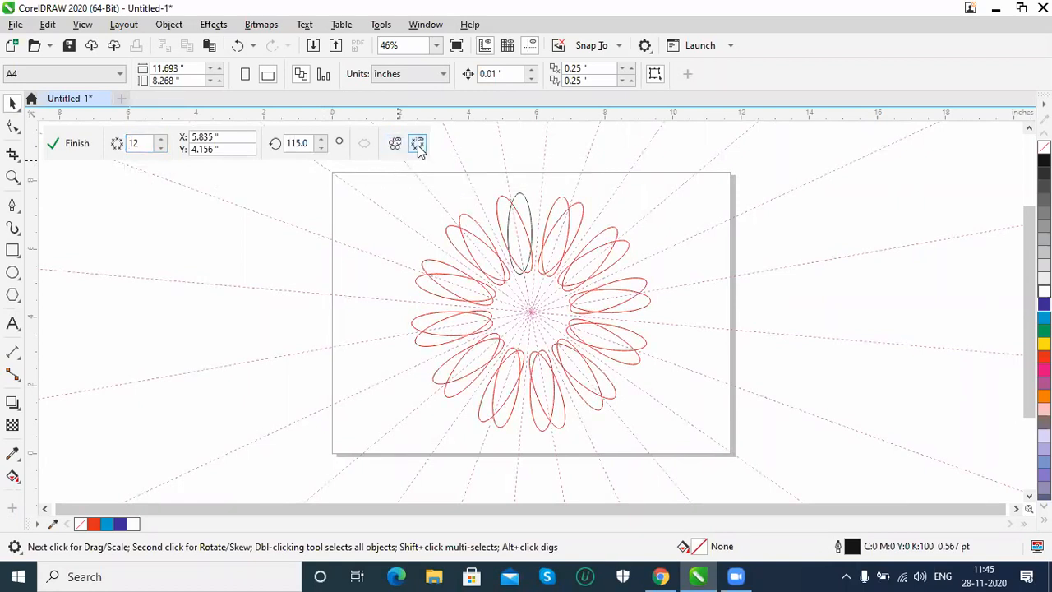
{"action": "left_click", "coordinate": [77, 144]}
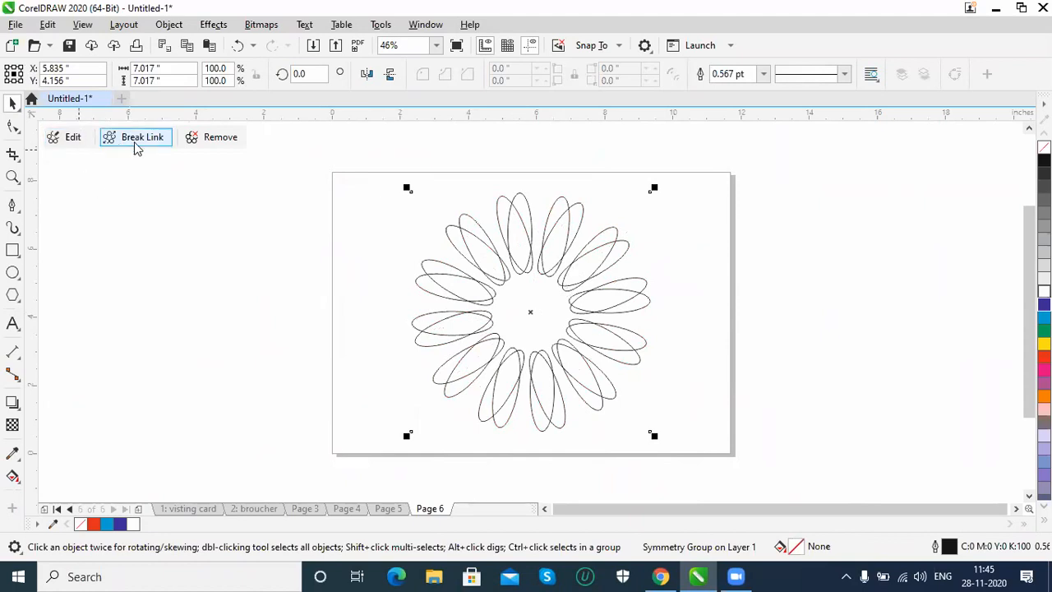
Step: Edit the ellipse symmetry, set its mirror line angle to 125 degrees and finish editing
{"action": "left_click", "coordinate": [72, 138]}
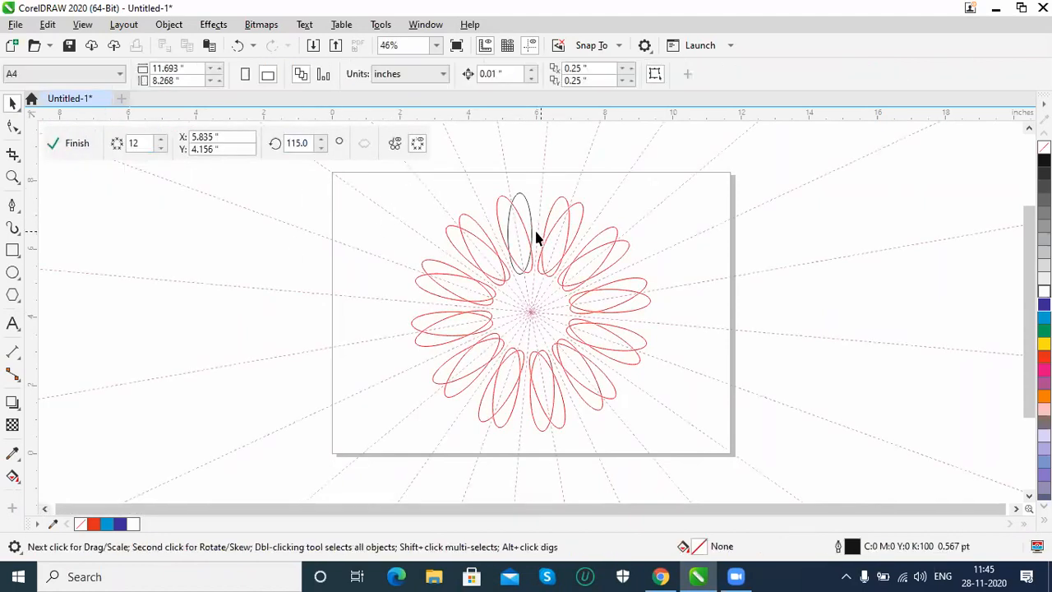
{"action": "left_click", "coordinate": [320, 140]}
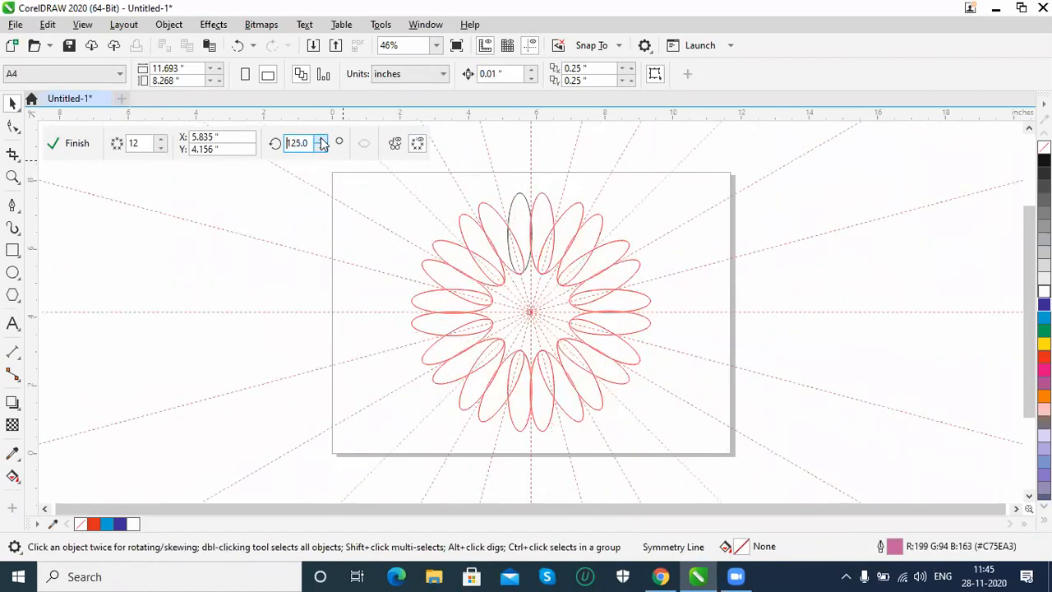
{"action": "left_click", "coordinate": [319, 140]}
{"action": "left_click", "coordinate": [320, 140]}
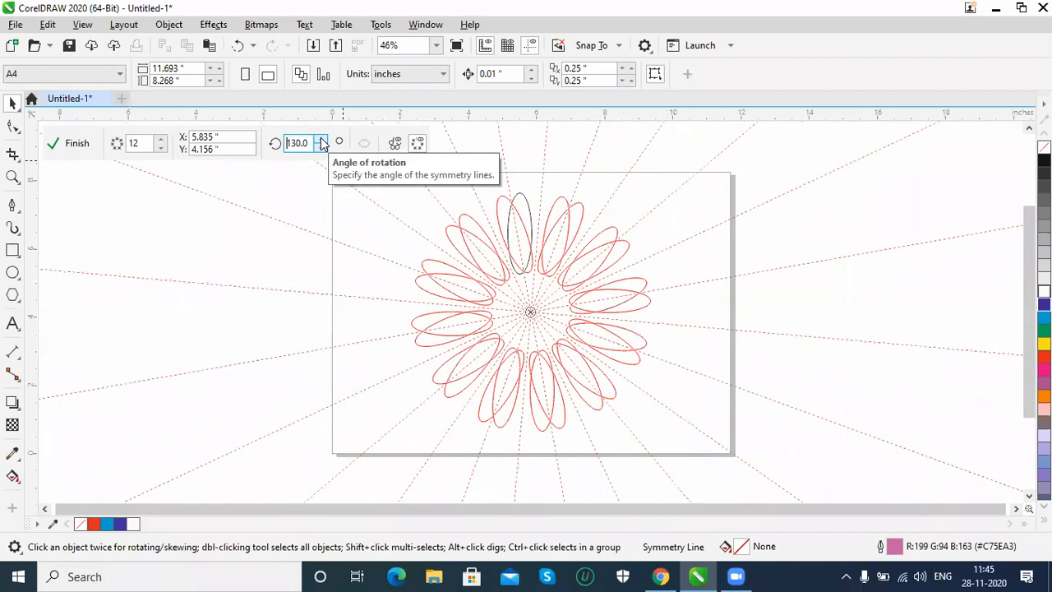
{"action": "left_click", "coordinate": [321, 148]}
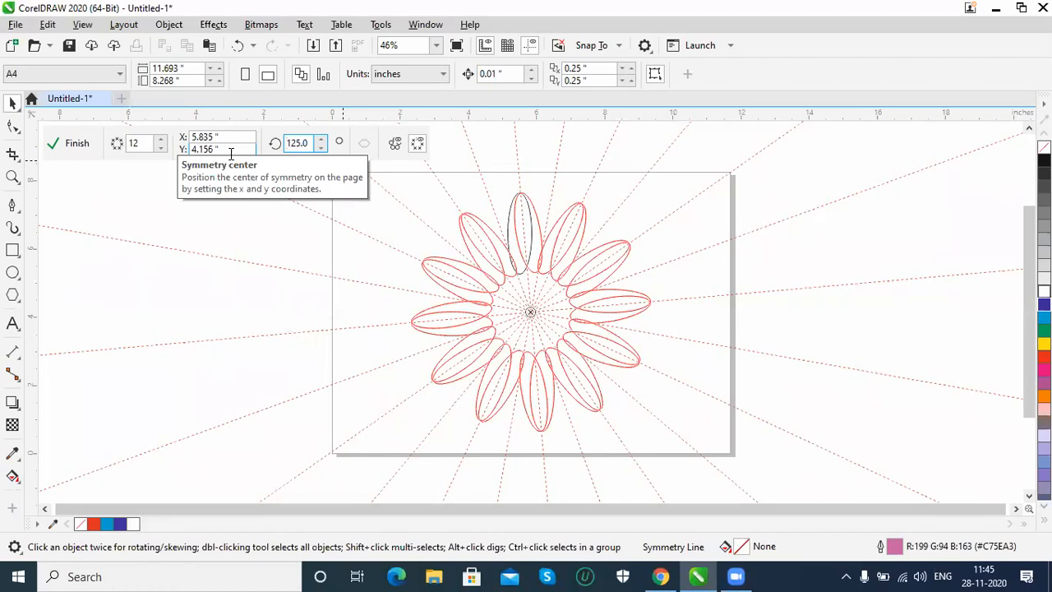
{"action": "left_click", "coordinate": [74, 143]}
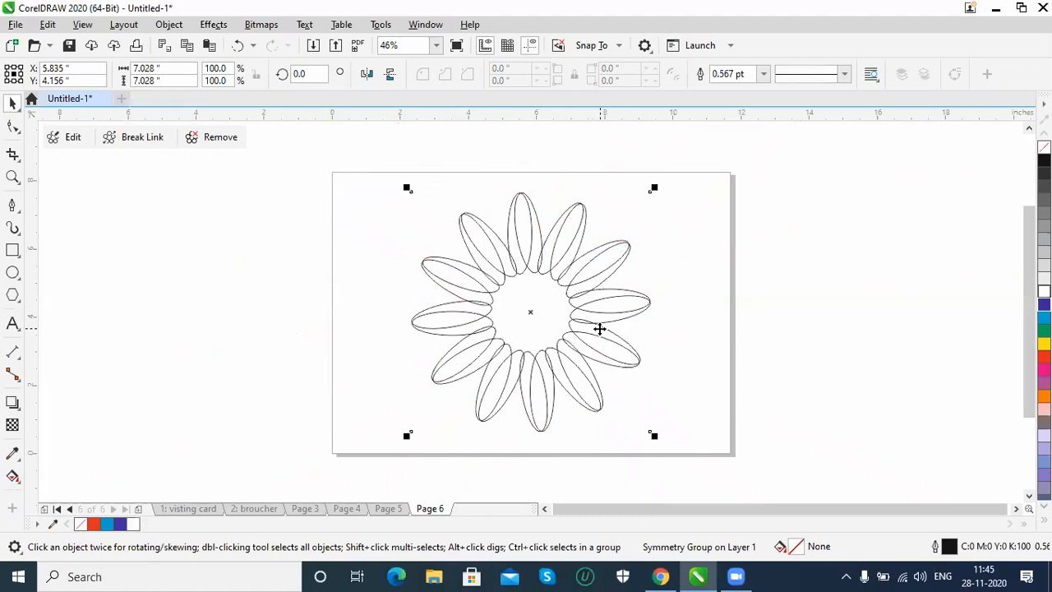
Step: Break the flower's symmetry link, shift the resulting group sideways, and undo both changes
{"action": "left_click", "coordinate": [146, 140]}
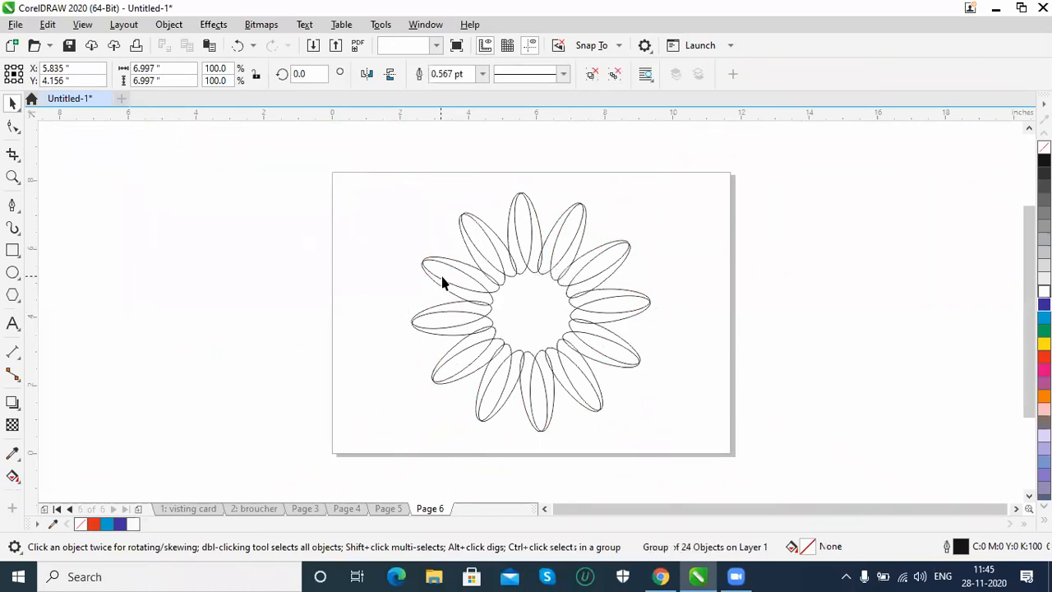
{"action": "mouse_move", "coordinate": [446, 282]}
{"action": "left_mouse_down"}
{"action": "mouse_move", "coordinate": [342, 310]}
{"action": "mouse_move", "coordinate": [453, 299]}
{"action": "mouse_move", "coordinate": [451, 289]}
{"action": "left_mouse_up"}
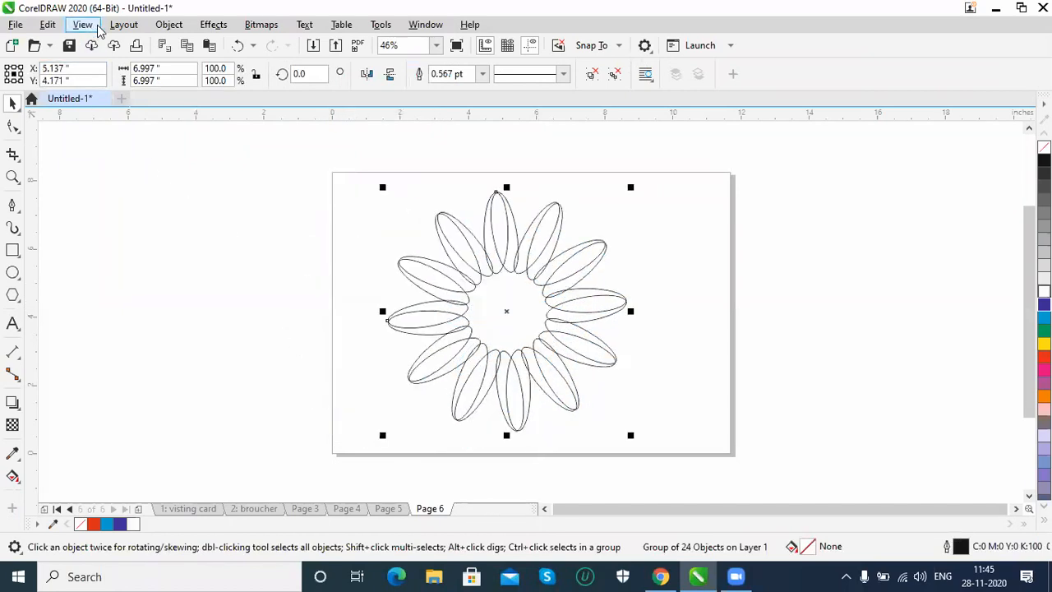
{"action": "left_click", "coordinate": [187, 45]}
{"action": "key", "text": "ctrl+z"}
{"action": "key", "text": "ctrl+z"}
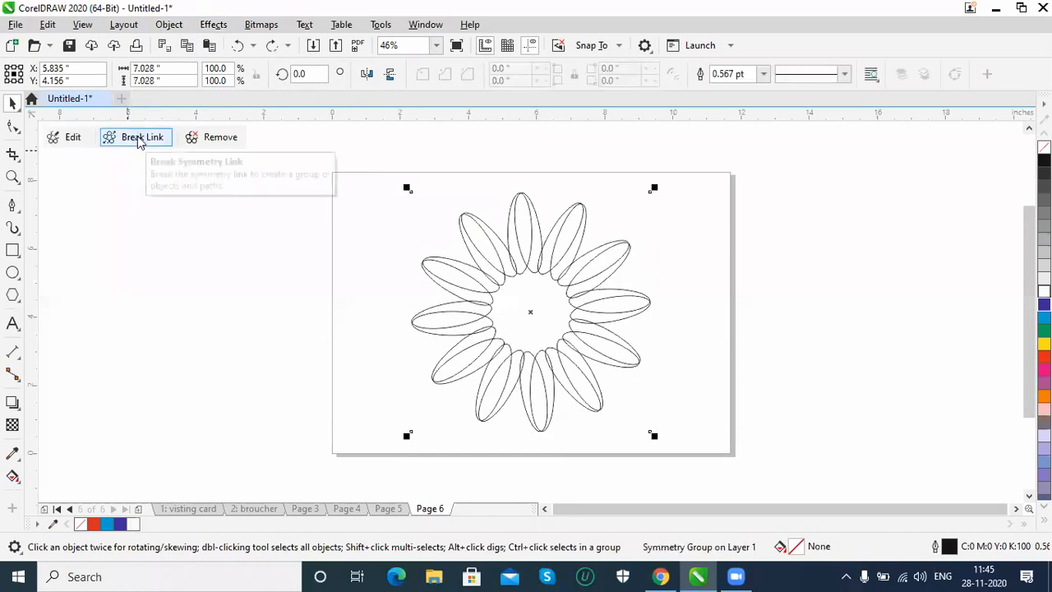
Step: Remove the symmetry from the flower and delete the remaining ellipse
{"action": "left_click", "coordinate": [208, 140]}
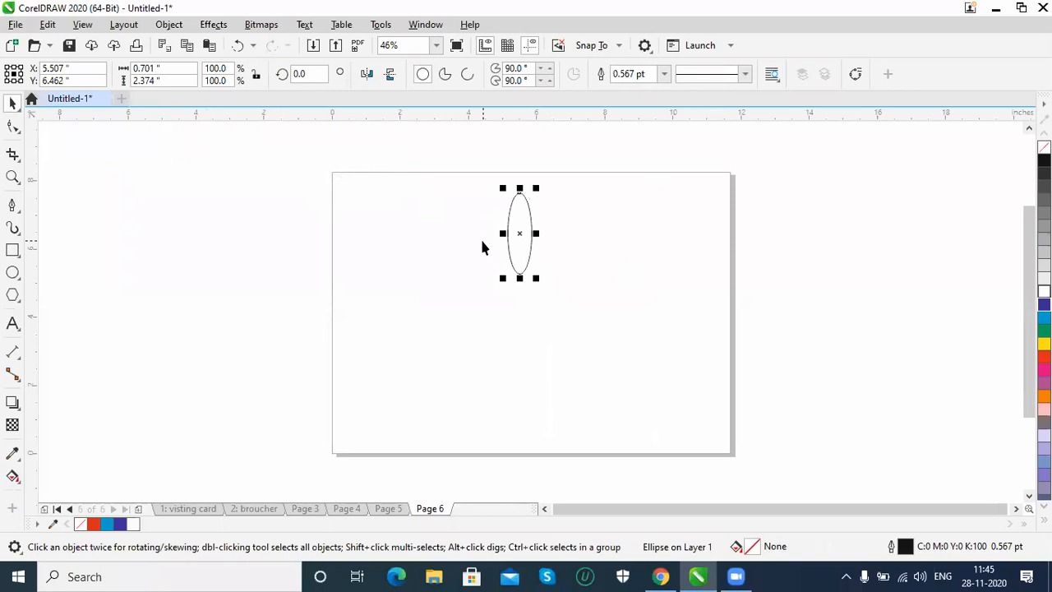
{"action": "key", "text": "Delete"}
Step: Draw a rectangle about 1.27 by 1.49 inches near the page's upper left corner and create a new symmetry from it
{"action": "left_click", "coordinate": [13, 250]}
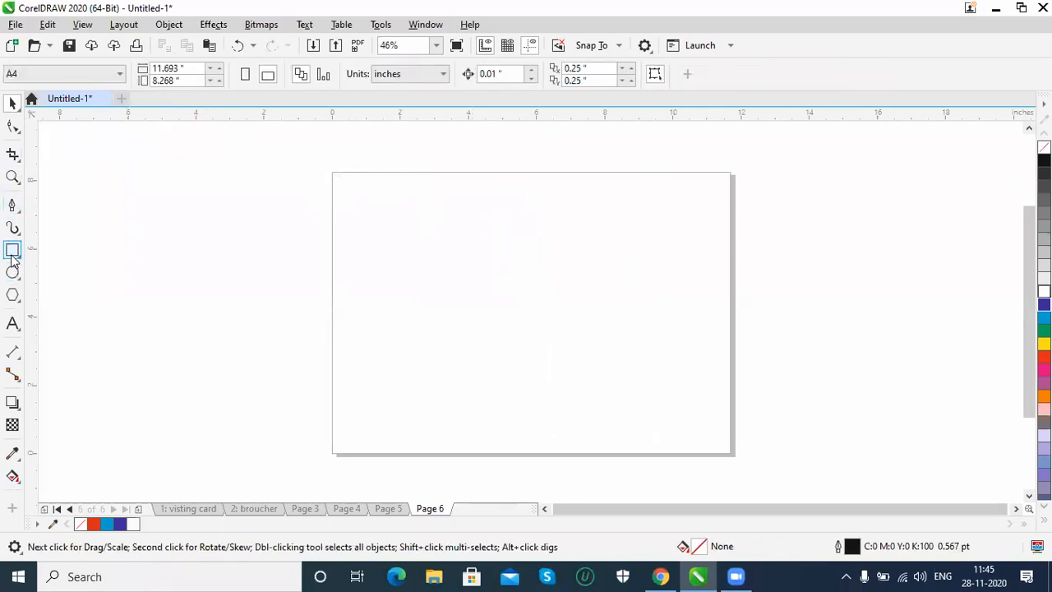
{"action": "left_click_drag", "start_coordinate": [344, 197], "coordinate": [388, 248]}
{"action": "key", "text": "space"}
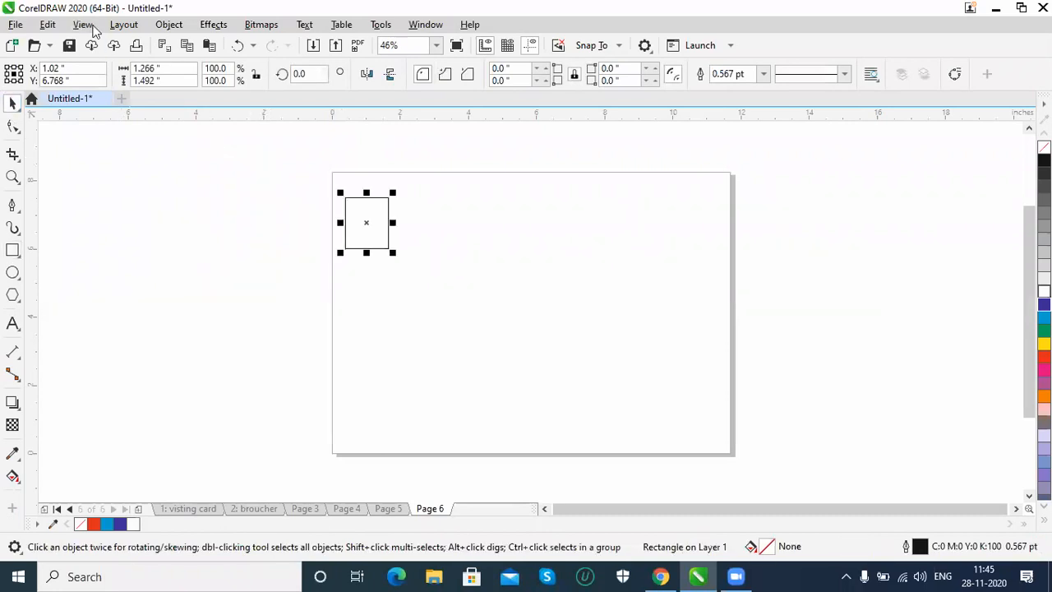
{"action": "left_click", "coordinate": [169, 24]}
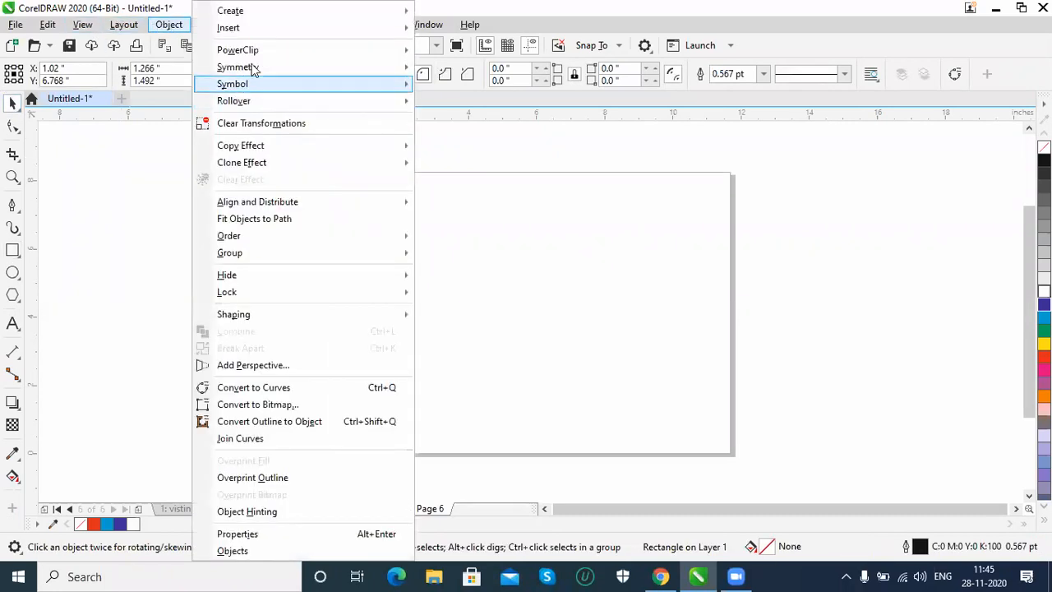
{"action": "left_click", "coordinate": [466, 74]}
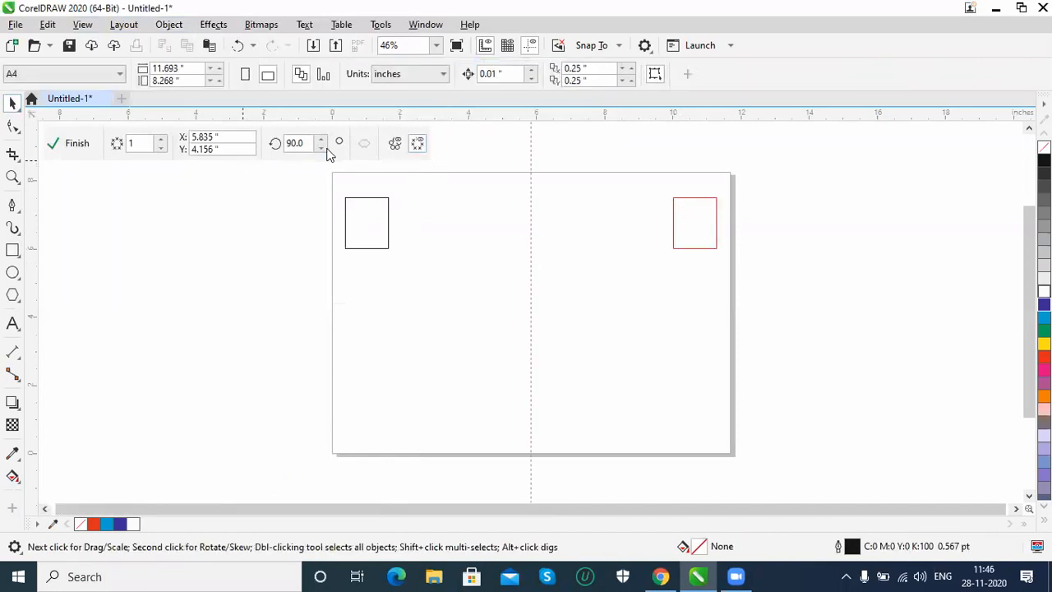
Step: Set the symmetry center's Y coordinate to 0 and the number of mirror lines to 5
{"action": "left_click", "coordinate": [231, 153]}
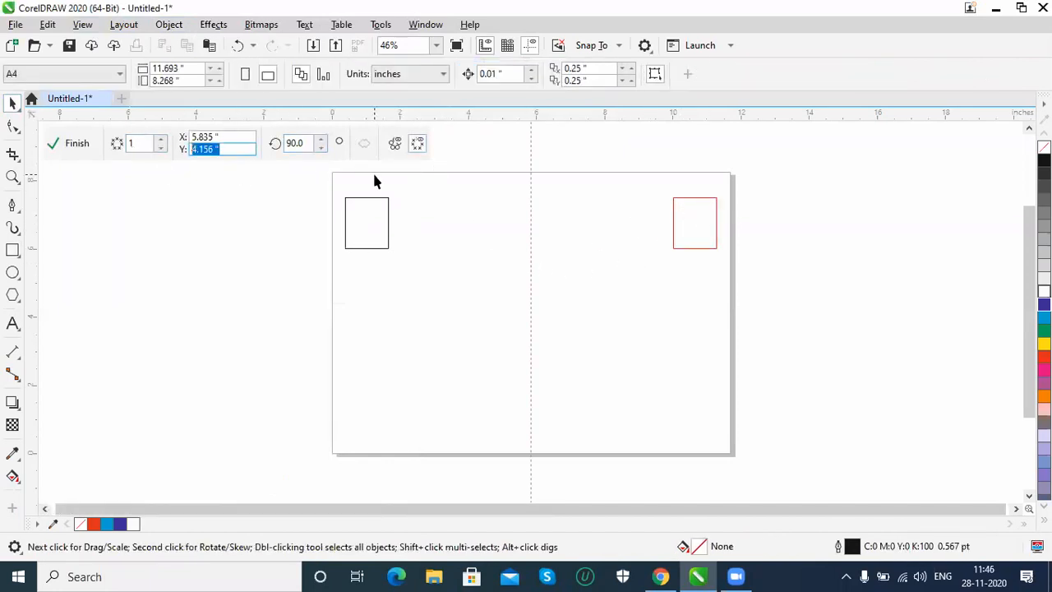
{"action": "type", "text": "0"}
{"action": "key", "text": "Return"}
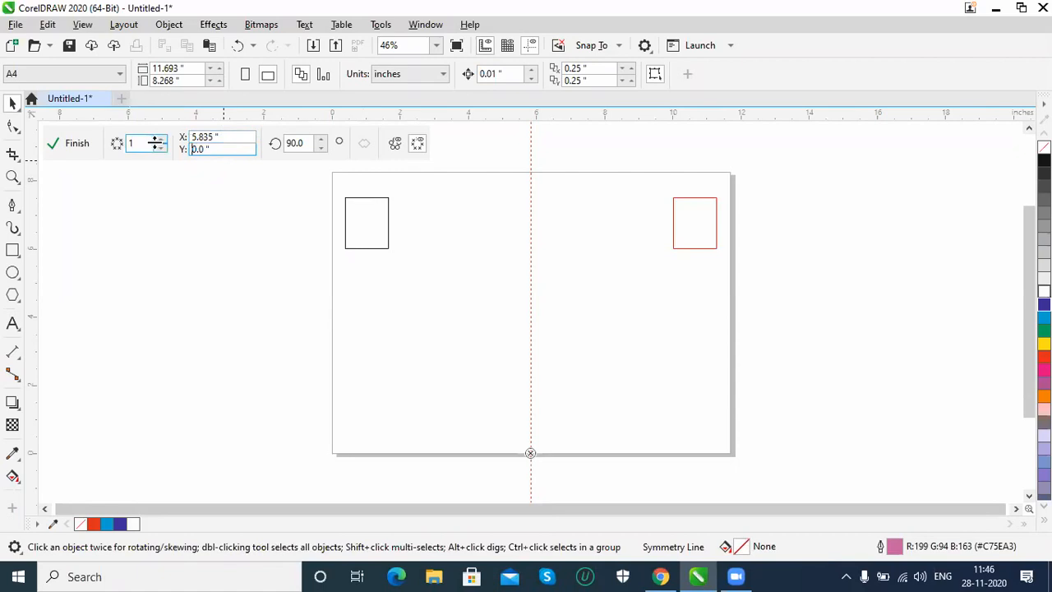
{"action": "left_click", "coordinate": [160, 141]}
{"action": "left_click", "coordinate": [161, 141]}
{"action": "left_click", "coordinate": [160, 140]}
{"action": "left_click", "coordinate": [160, 141]}
Step: Set the mirror line angle to 0 degrees and the symmetry center's X coordinate to 0
{"action": "left_click", "coordinate": [300, 145]}
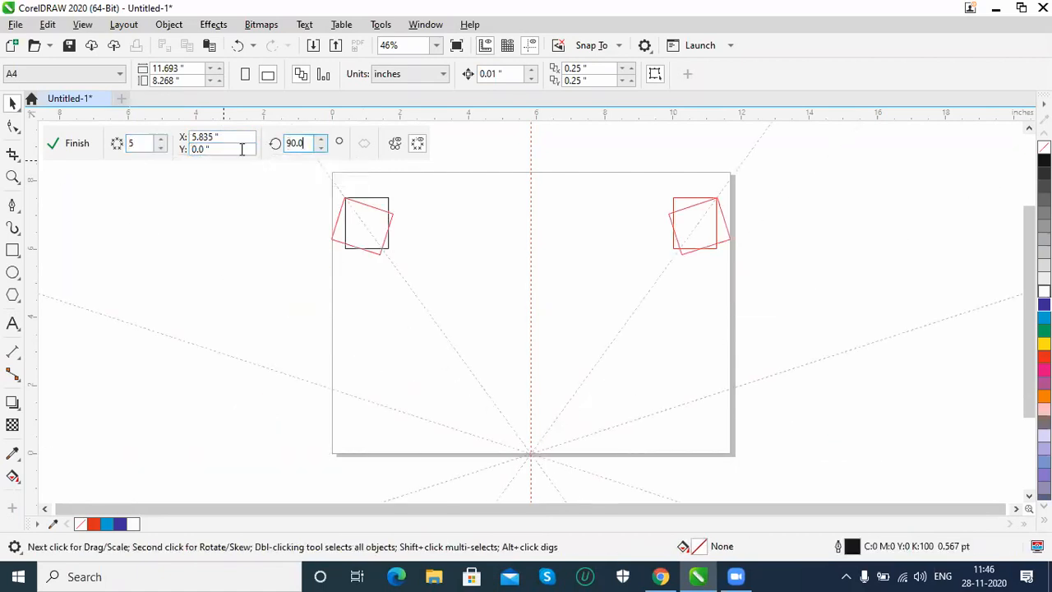
{"action": "type", "text": "0.0"}
{"action": "key", "text": "Return"}
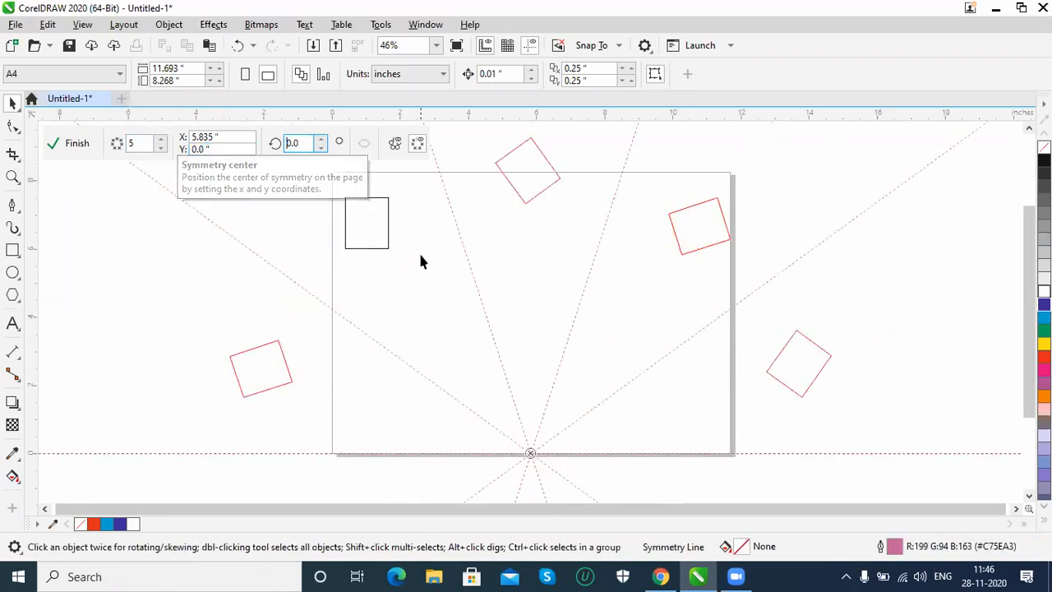
{"action": "left_click_drag", "start_coordinate": [223, 142], "coordinate": [125, 128]}
{"action": "type", "text": "0"}
{"action": "key", "text": "Return"}
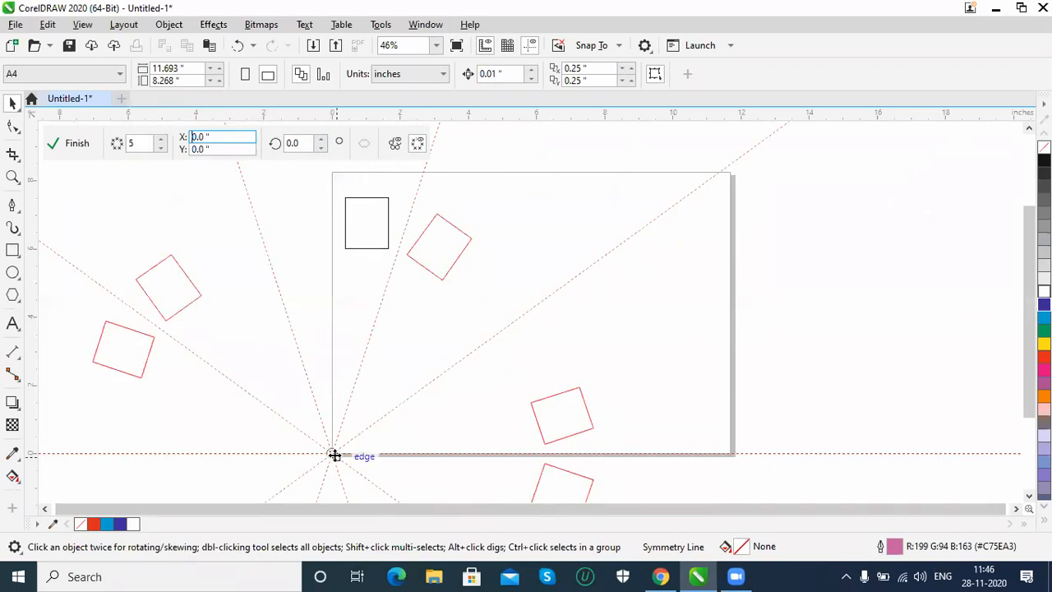
Step: Move the symmetry center to about X 5.63, Y 3.64 inches, then finish the symmetry with 12 mirror lines
{"action": "left_click_drag", "start_coordinate": [332, 452], "coordinate": [524, 329]}
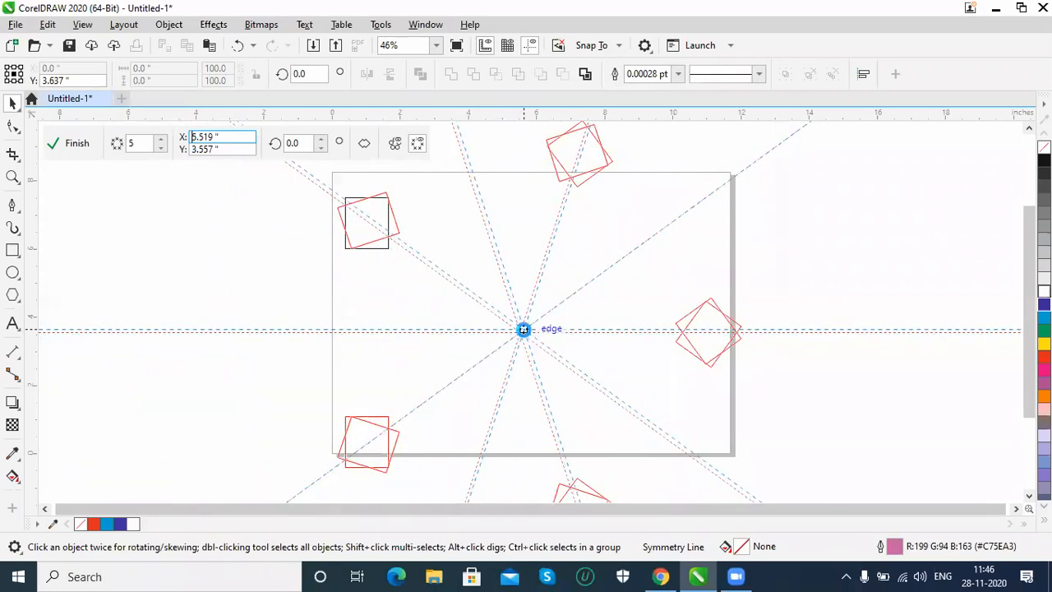
{"action": "left_click", "coordinate": [161, 139]}
{"action": "left_click", "coordinate": [160, 139]}
{"action": "left_click", "coordinate": [161, 140]}
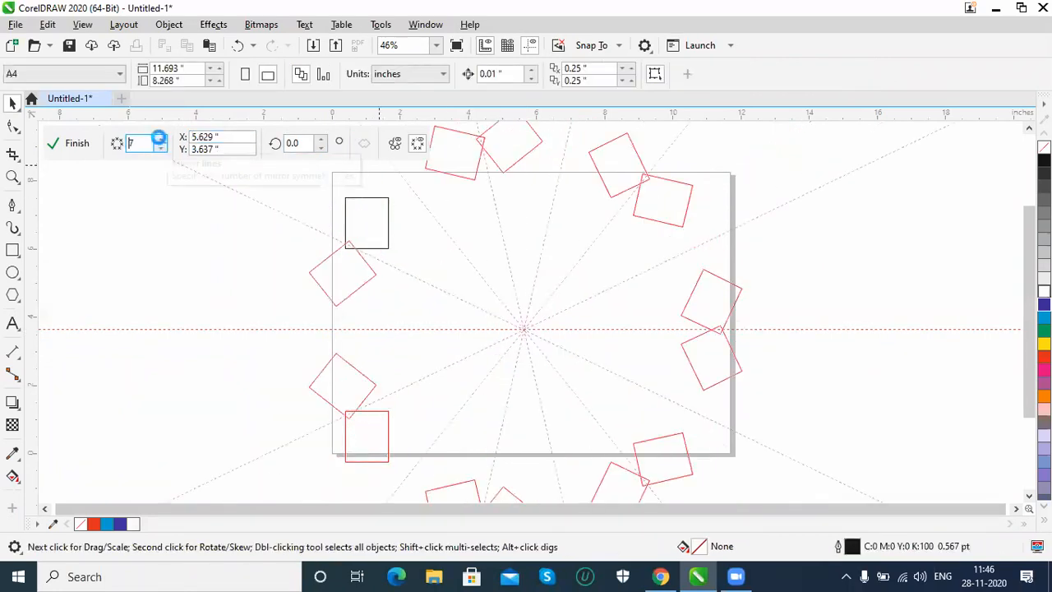
{"action": "left_click", "coordinate": [161, 139]}
{"action": "left_click", "coordinate": [160, 139]}
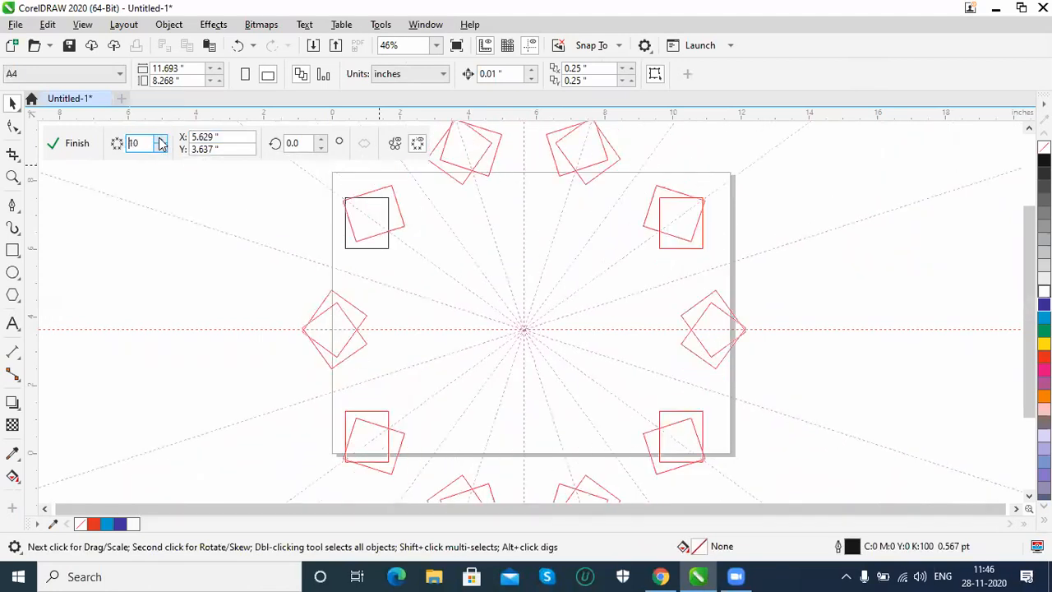
{"action": "left_click", "coordinate": [160, 140]}
{"action": "left_click", "coordinate": [160, 139]}
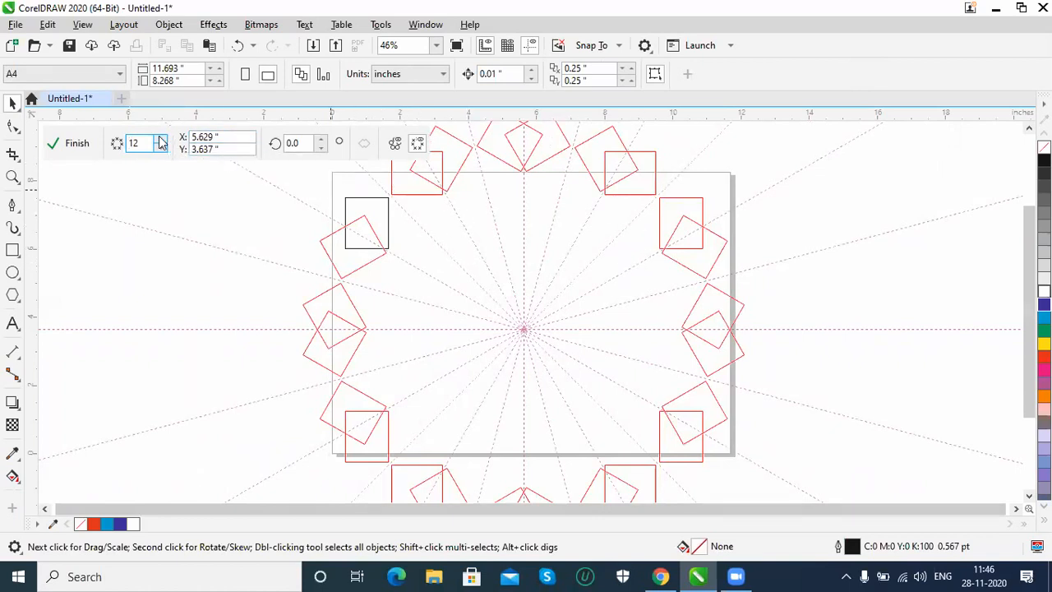
{"action": "left_click", "coordinate": [78, 144]}
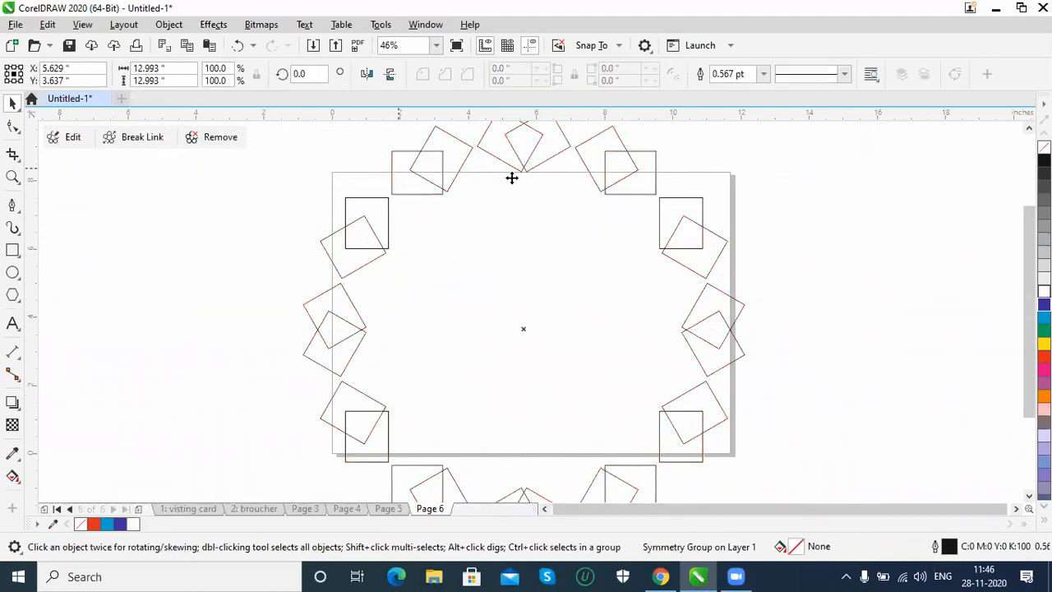
Step: Remove the symmetry from the ring of rectangles and delete the remaining rectangle
{"action": "left_click", "coordinate": [217, 137]}
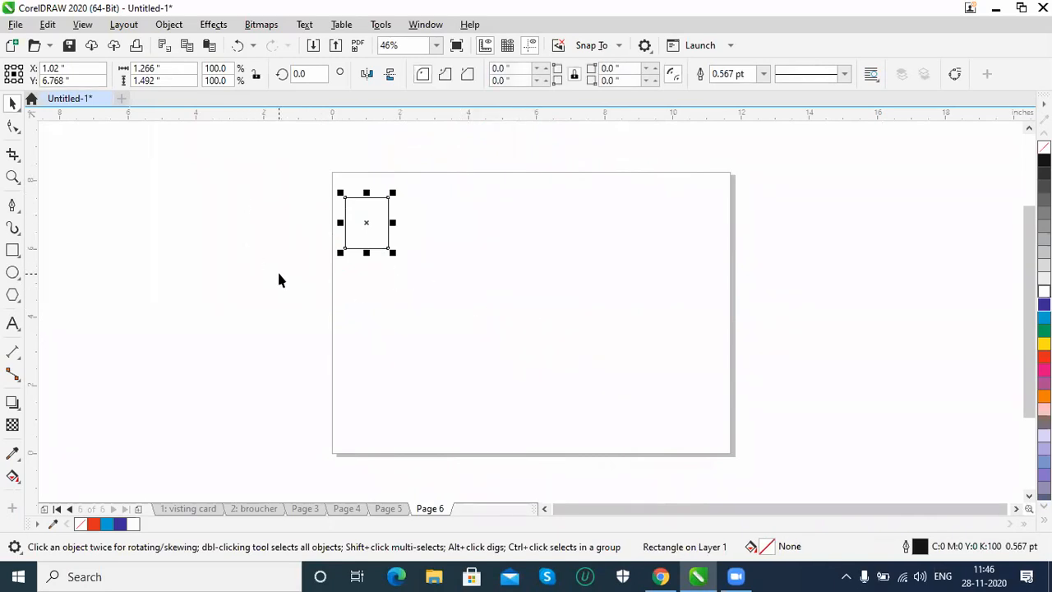
{"action": "key", "text": "Delete"}
{"action": "left_click", "coordinate": [123, 24]}
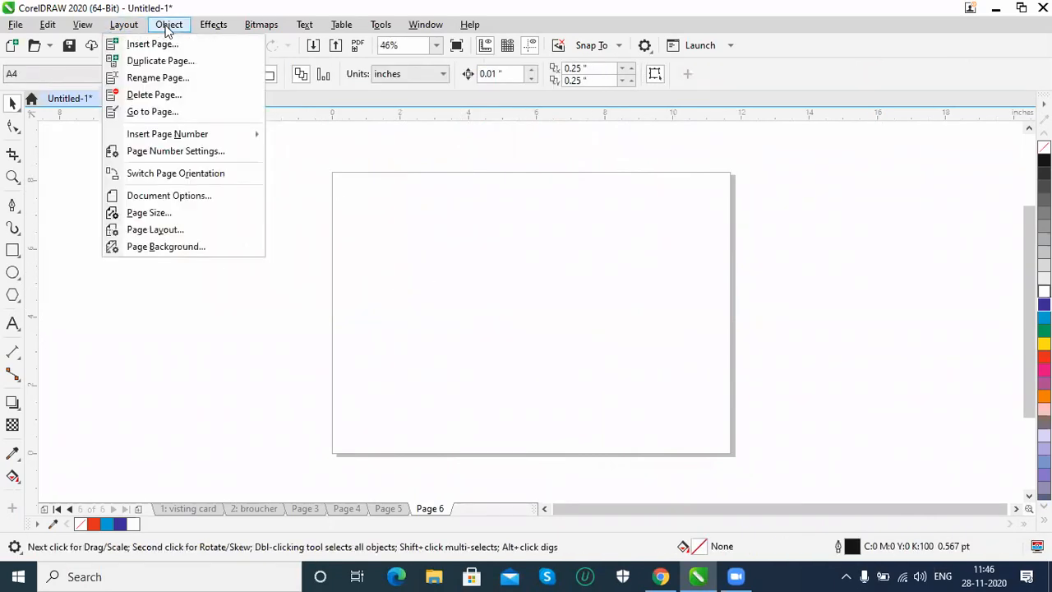
{"action": "mouse_move", "coordinate": [169, 27]}
{"action": "mouse_move", "coordinate": [238, 87]}
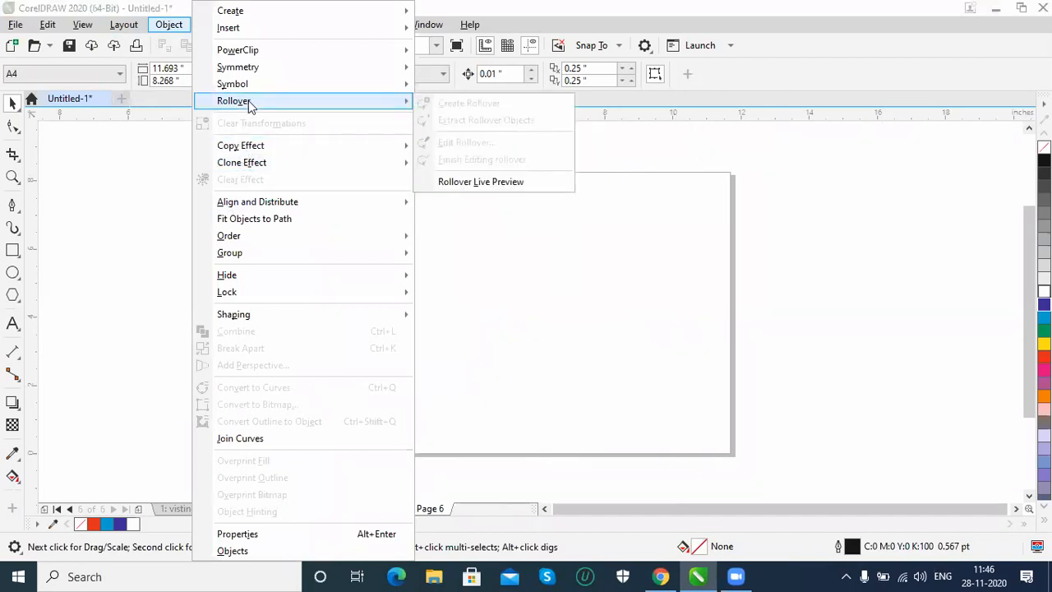
{"action": "left_click", "coordinate": [552, 302]}
Step: Draw a red-filled rectangle about 3.78 by 1.33 inches and move it up into the page's upper left area
{"action": "left_click", "coordinate": [12, 250]}
{"action": "left_click_drag", "start_coordinate": [388, 315], "coordinate": [518, 361]}
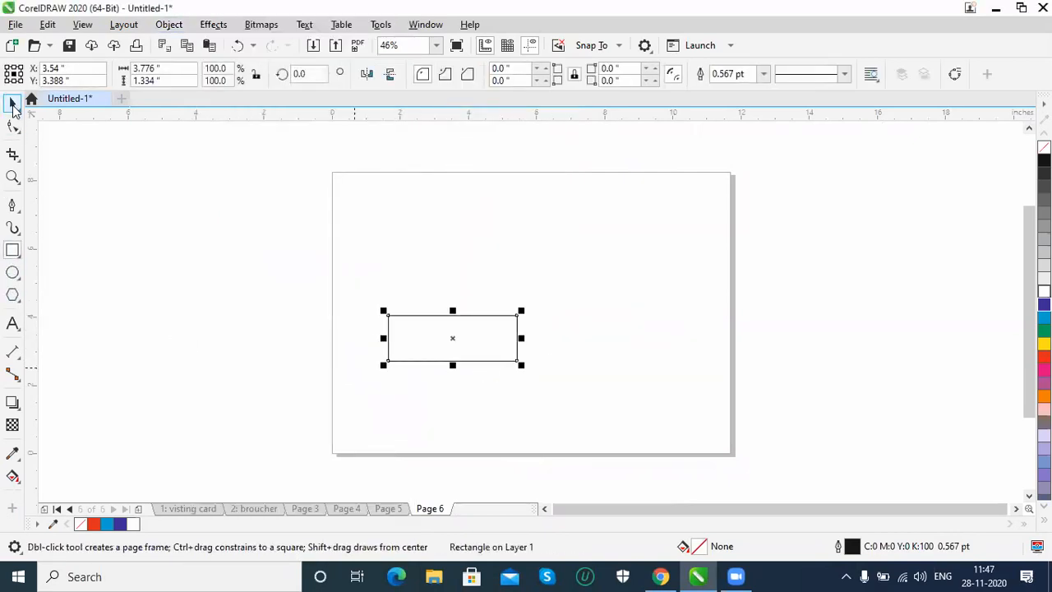
{"action": "key", "text": "space"}
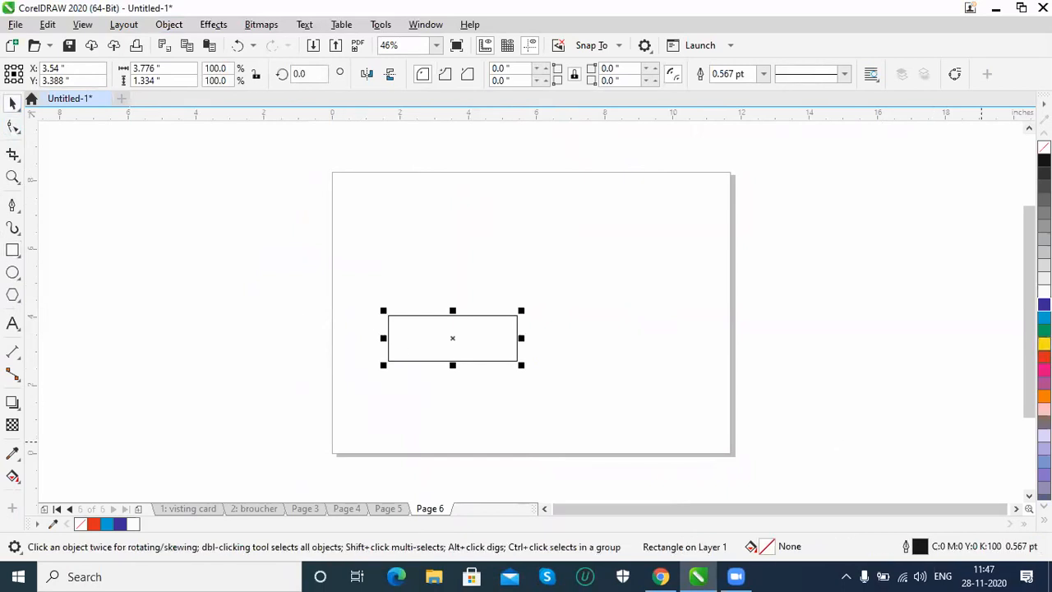
{"action": "left_click", "coordinate": [1044, 356]}
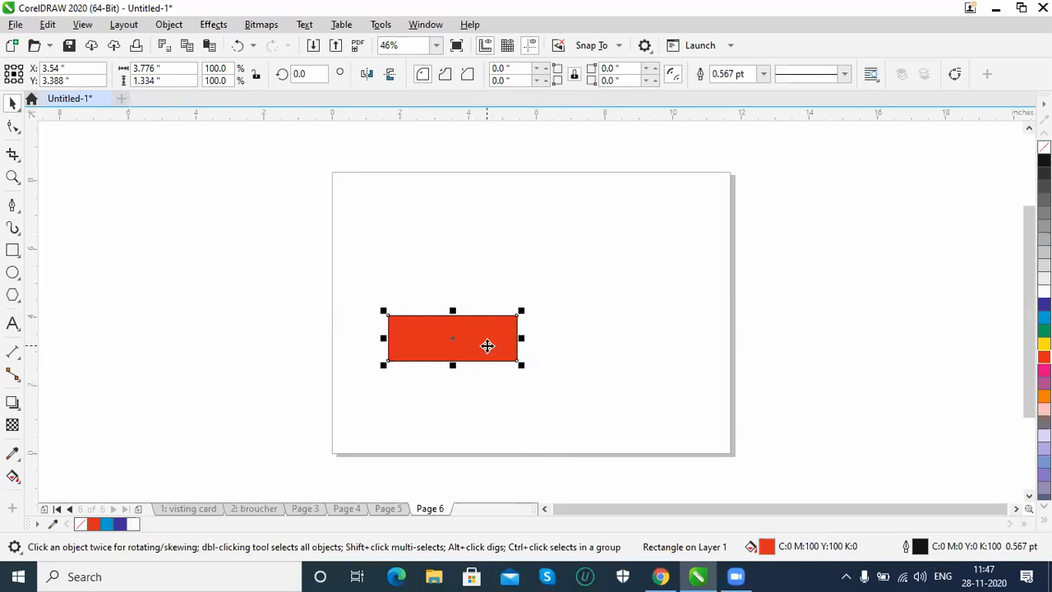
{"action": "left_click_drag", "start_coordinate": [484, 341], "coordinate": [469, 269]}
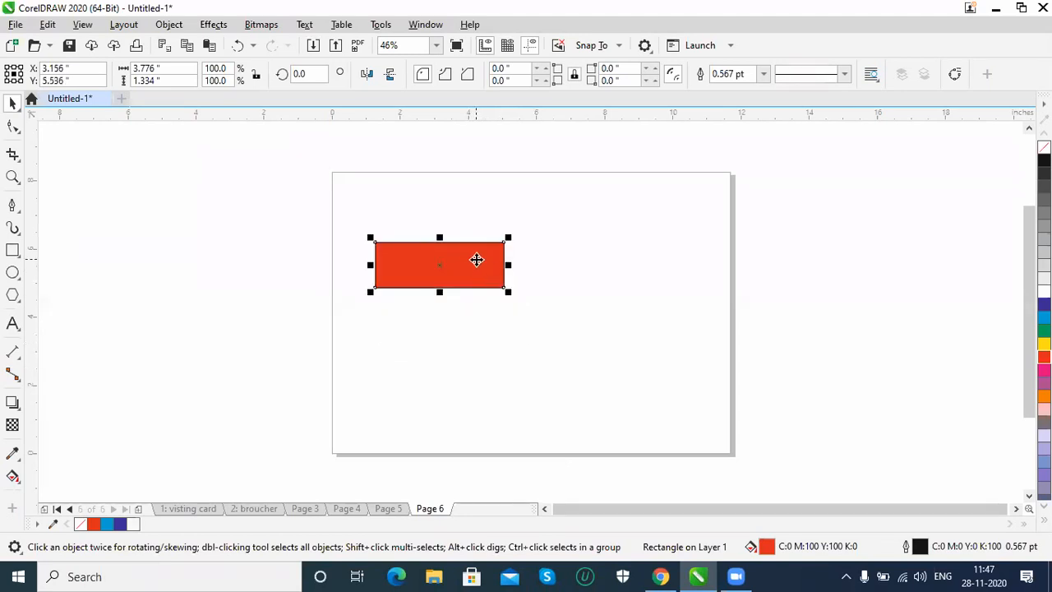
Step: Create a rollover from the red rectangle and open it for editing in its NORMAL state
{"action": "left_click", "coordinate": [179, 29]}
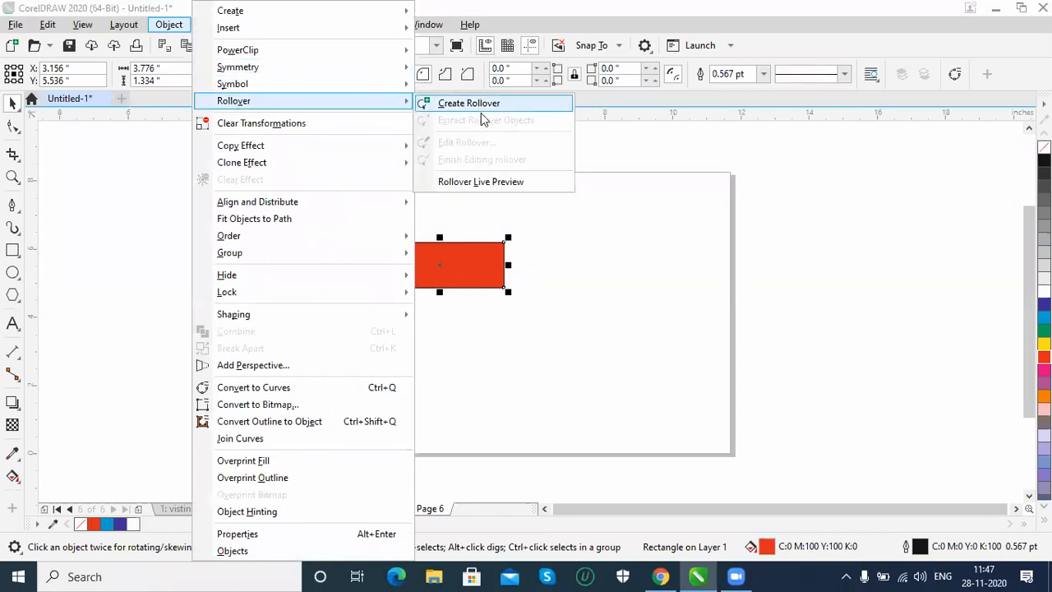
{"action": "left_click", "coordinate": [502, 103]}
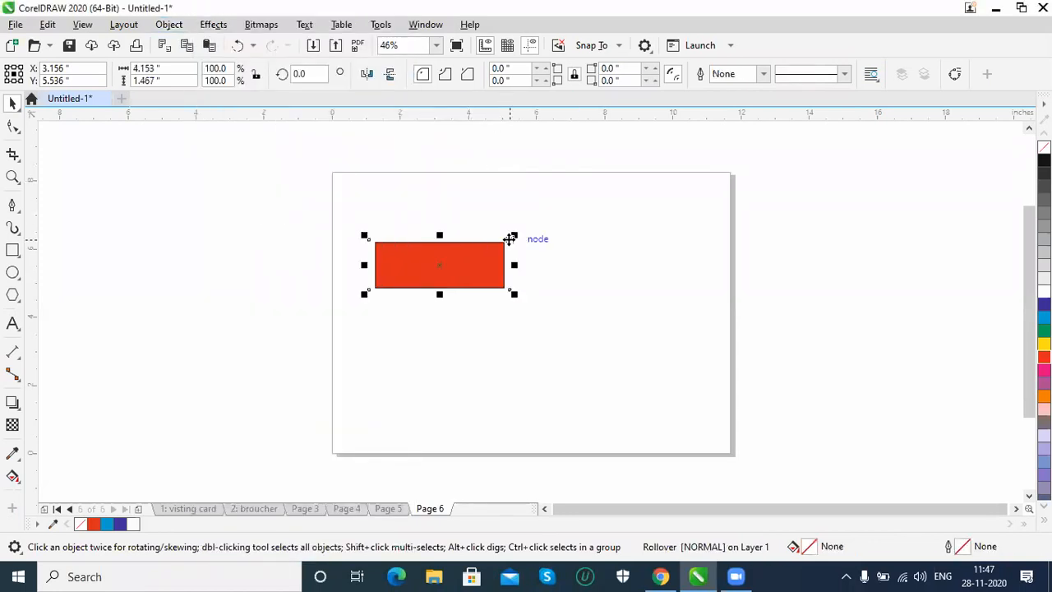
{"action": "left_click", "coordinate": [179, 28]}
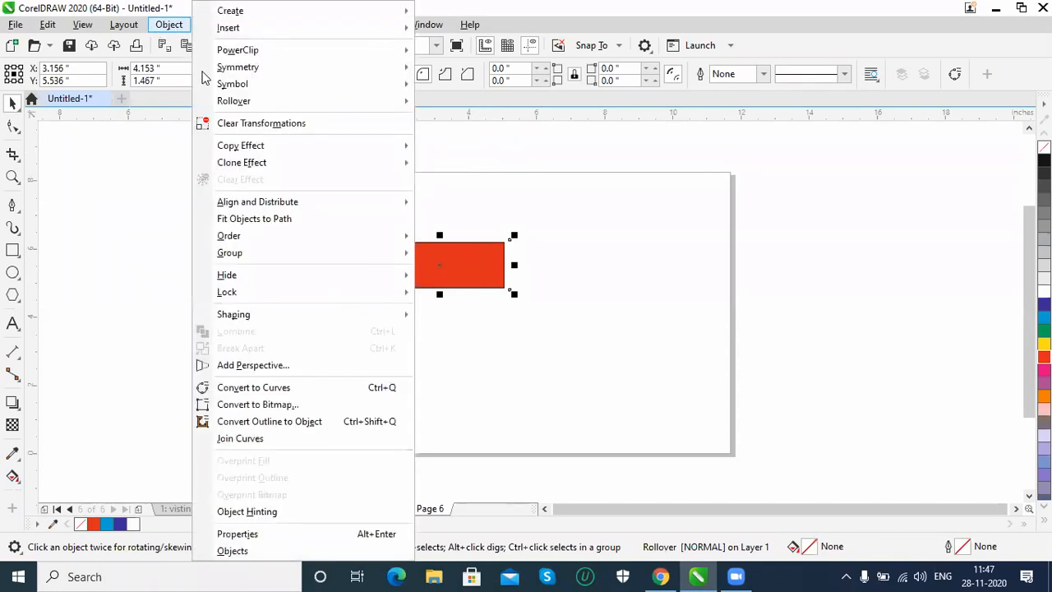
{"action": "mouse_move", "coordinate": [319, 104]}
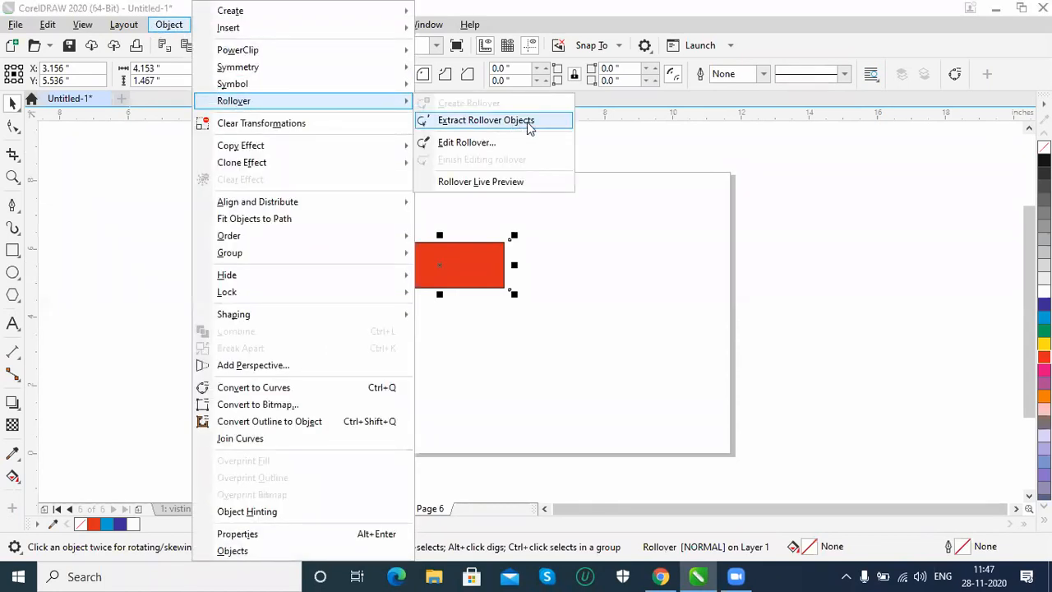
{"action": "left_click", "coordinate": [506, 144]}
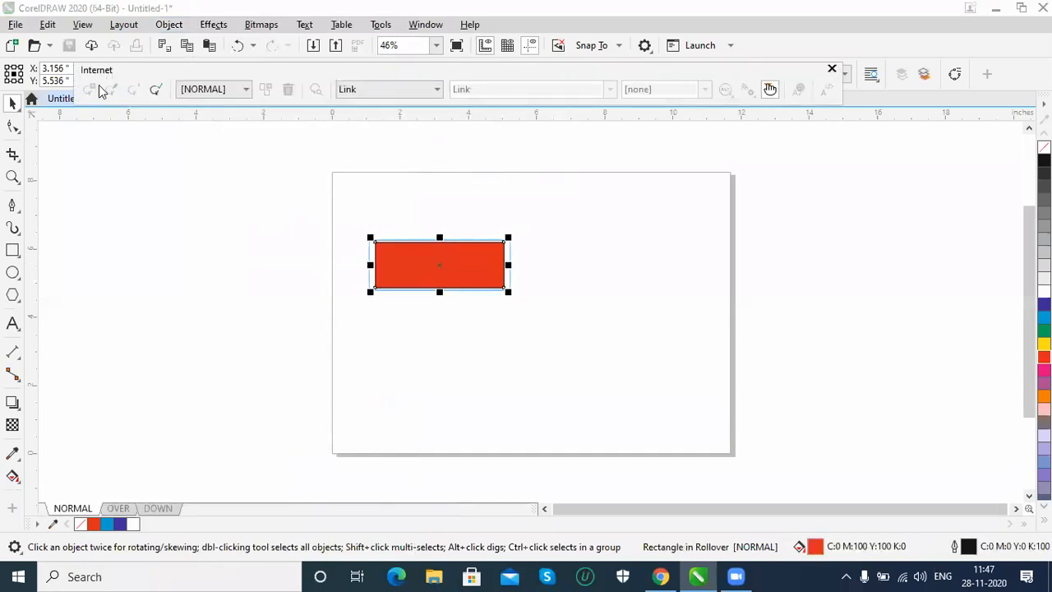
Step: Switch the rollover to its OVER state and fill the rectangle with orange
{"action": "left_click", "coordinate": [210, 90]}
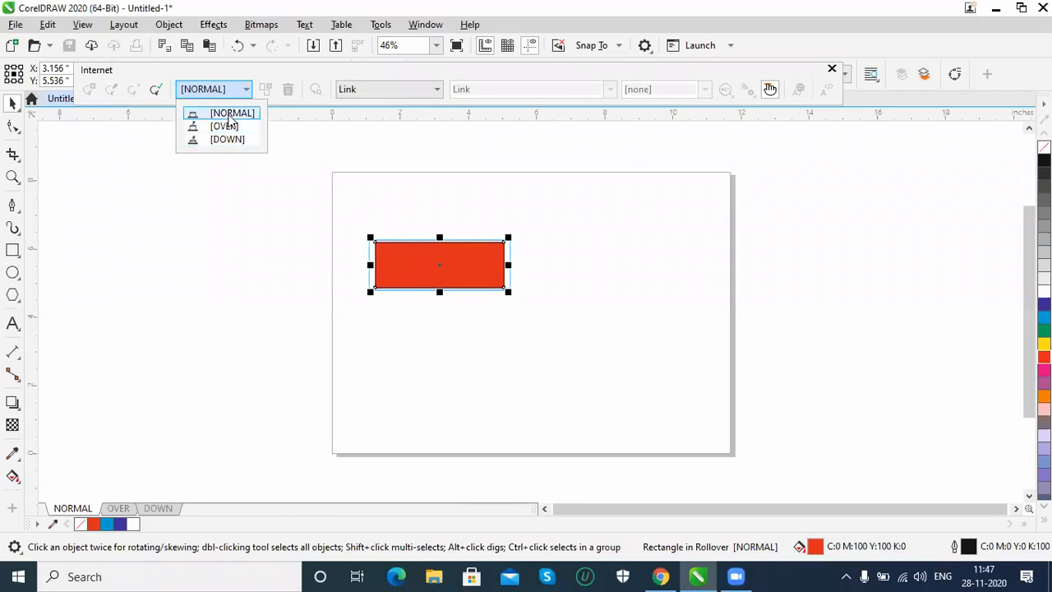
{"action": "left_click", "coordinate": [230, 115]}
{"action": "left_click", "coordinate": [233, 90]}
{"action": "left_click", "coordinate": [228, 128]}
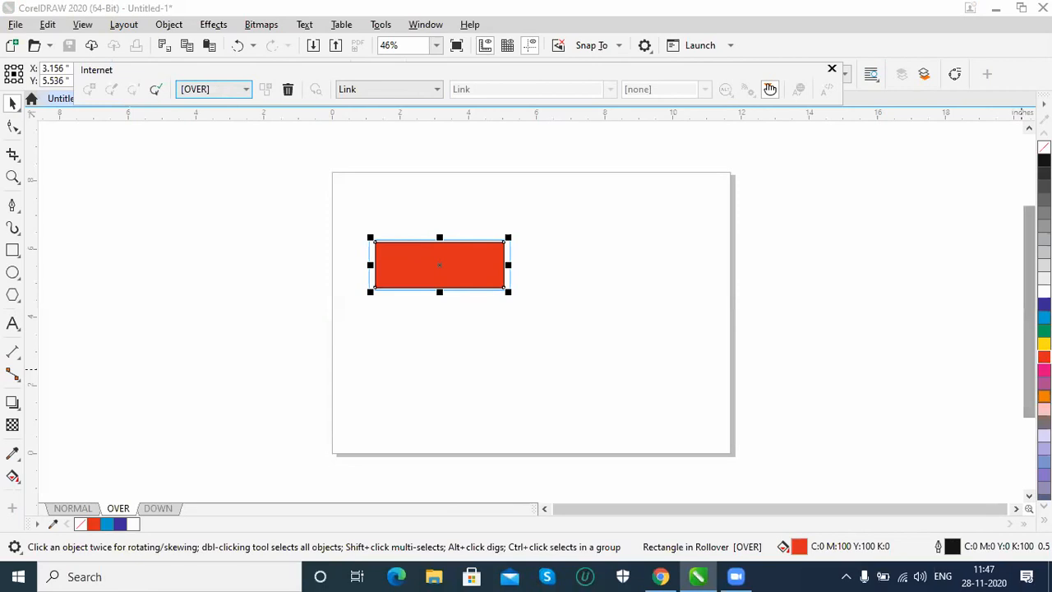
{"action": "left_click", "coordinate": [1044, 396]}
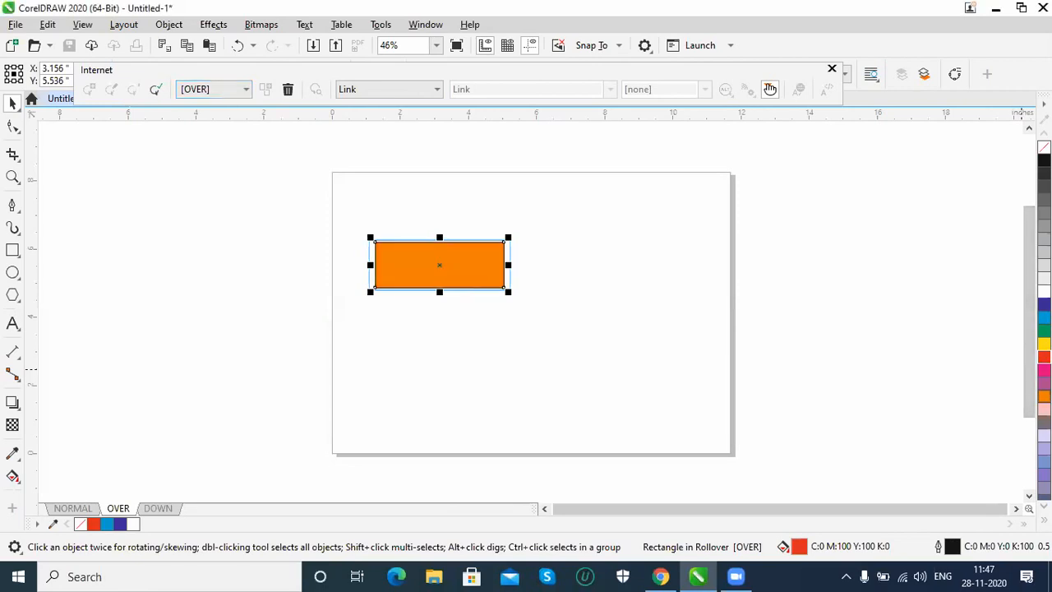
Step: Fill the rectangle in the rollover's DOWN state with pale lavender and finish editing the rollover
{"action": "left_click", "coordinate": [236, 93]}
{"action": "left_click", "coordinate": [218, 140]}
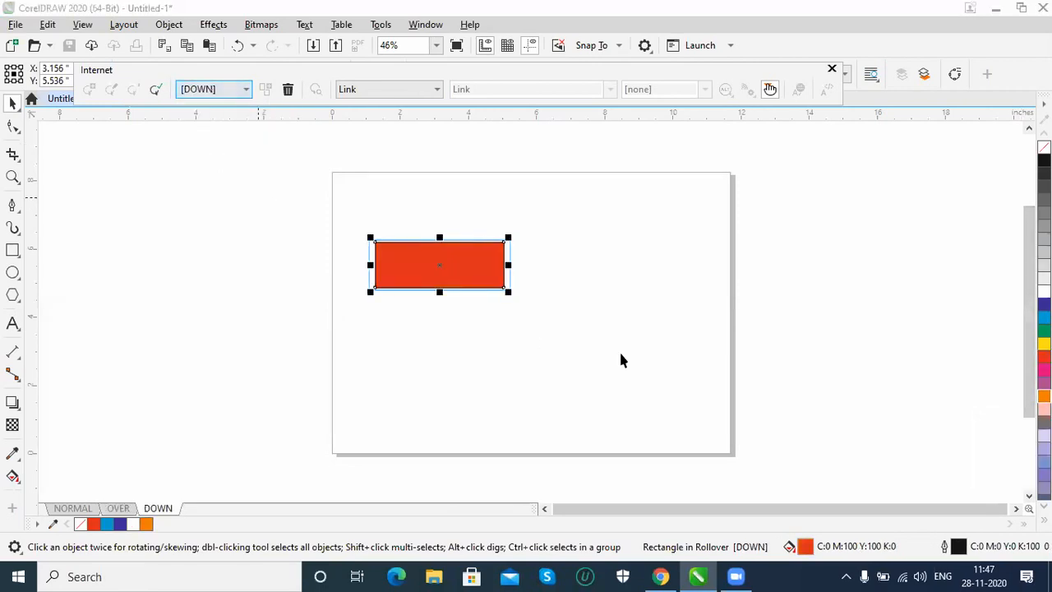
{"action": "left_click", "coordinate": [1044, 436]}
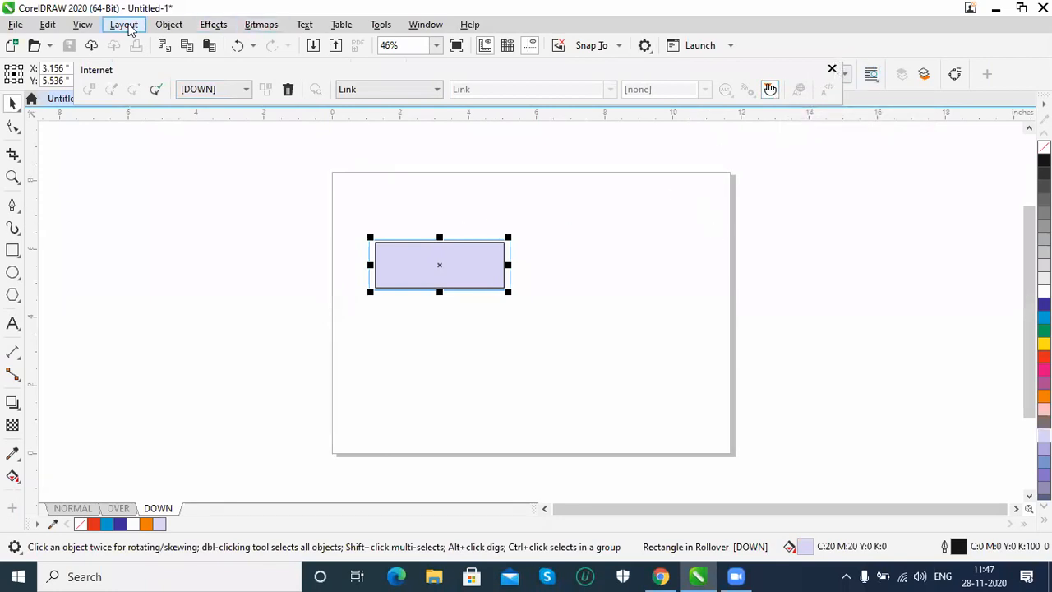
{"action": "left_click", "coordinate": [168, 24]}
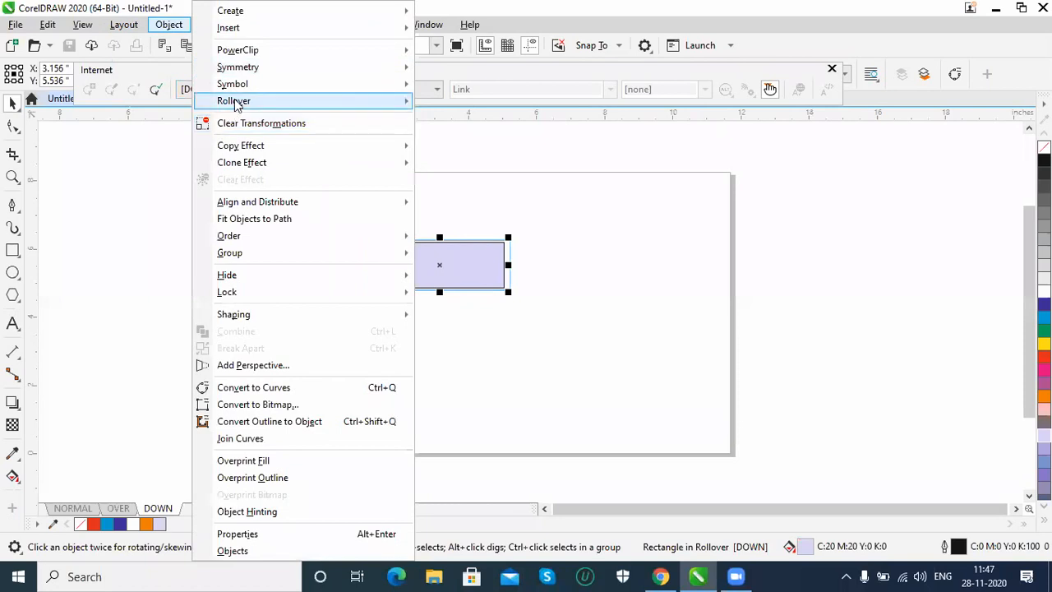
{"action": "mouse_move", "coordinate": [235, 101]}
{"action": "left_click", "coordinate": [466, 160]}
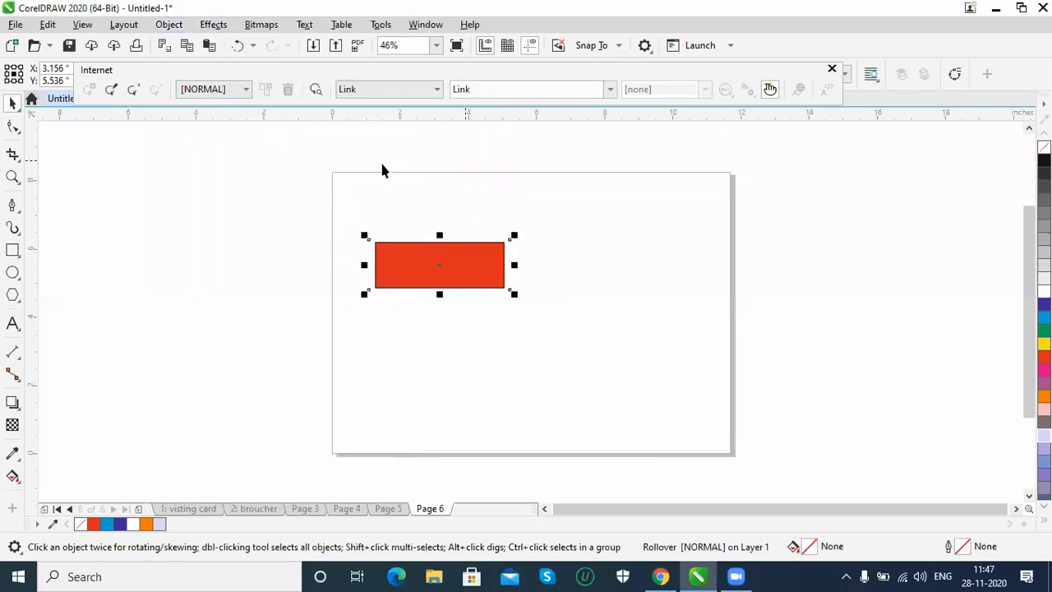
Step: Turn on Rollover Live Preview and test the rectangle's OVER and DOWN states on the page
{"action": "key", "text": "Escape"}
{"action": "left_click", "coordinate": [415, 276]}
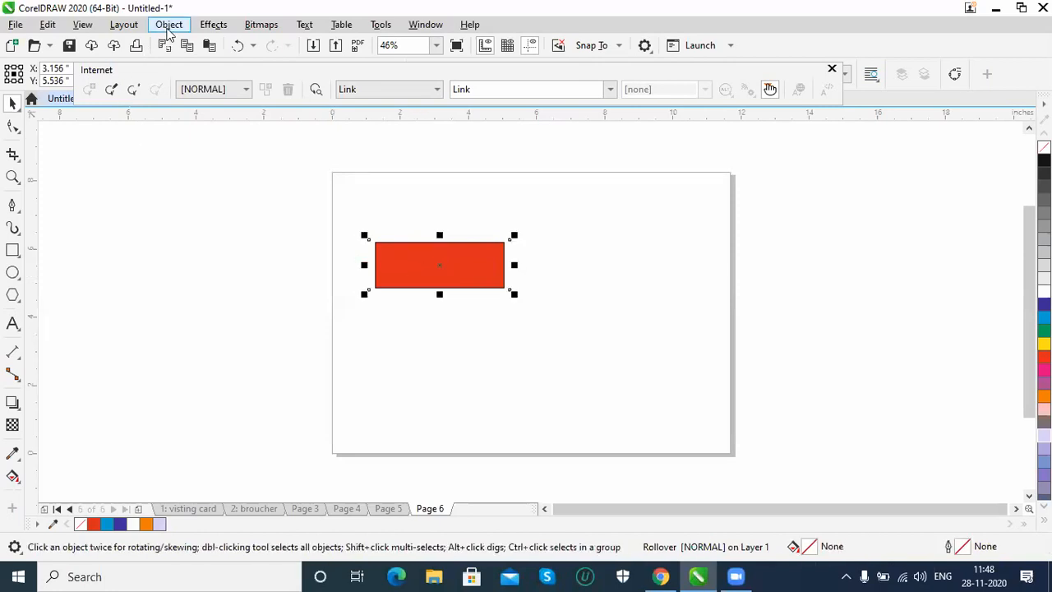
{"action": "left_click", "coordinate": [168, 25]}
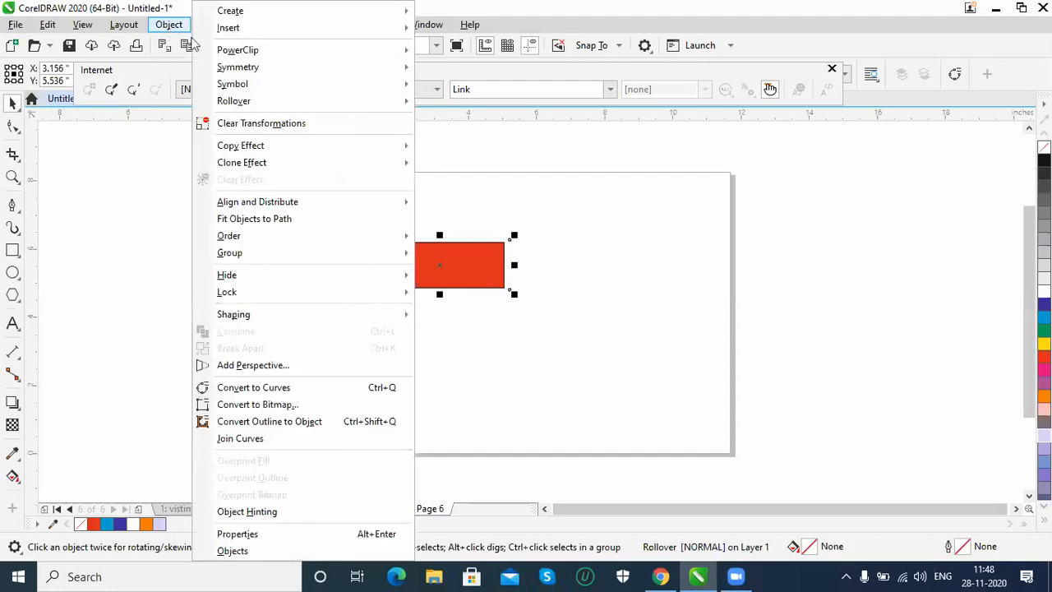
{"action": "mouse_move", "coordinate": [386, 101]}
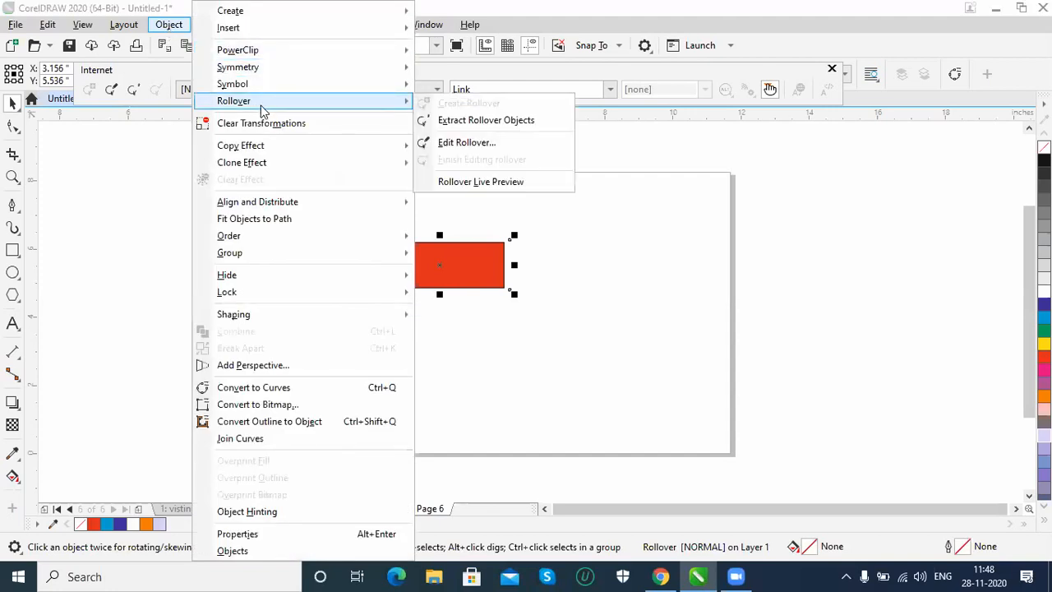
{"action": "left_click", "coordinate": [488, 182]}
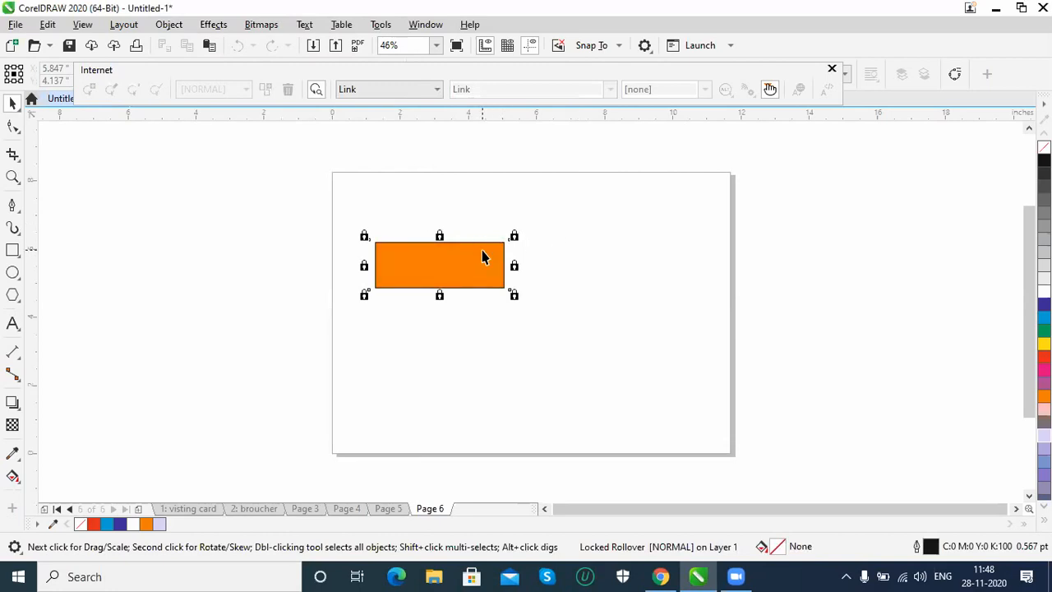
{"action": "left_click", "coordinate": [483, 250]}
{"action": "left_click", "coordinate": [483, 277]}
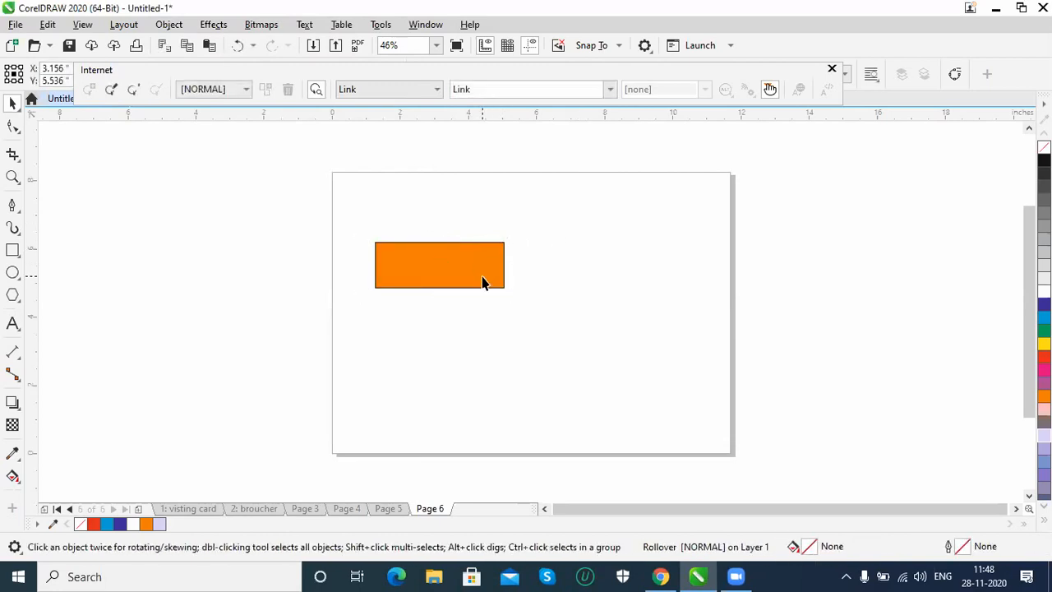
{"action": "left_click", "coordinate": [583, 257]}
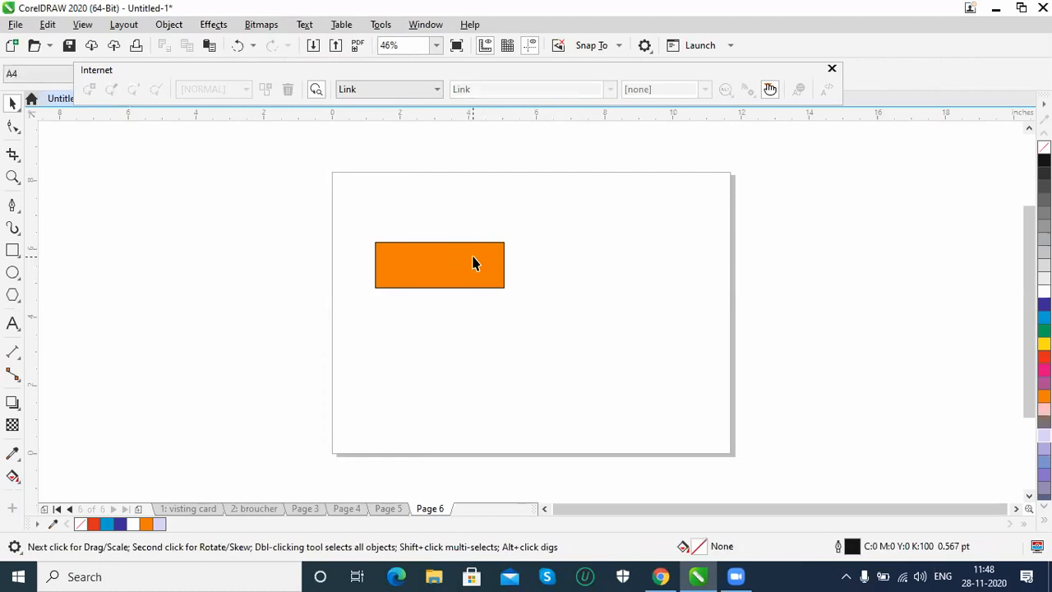
{"action": "left_click", "coordinate": [419, 284]}
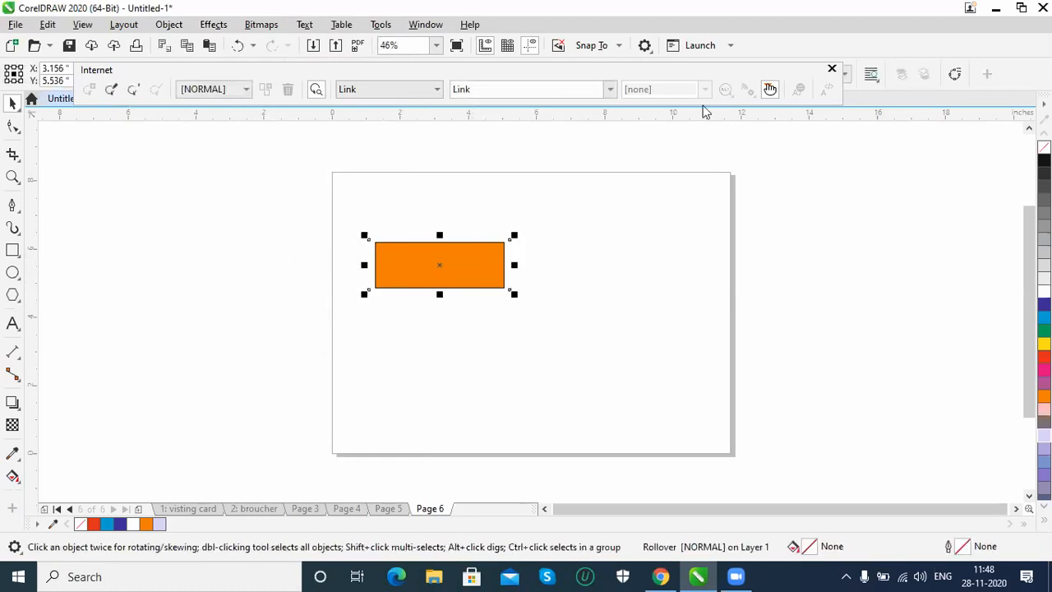
Step: Toggle the live preview of the selected rollover and close the Internet toolbar
{"action": "left_click", "coordinate": [610, 89]}
{"action": "left_click", "coordinate": [645, 228]}
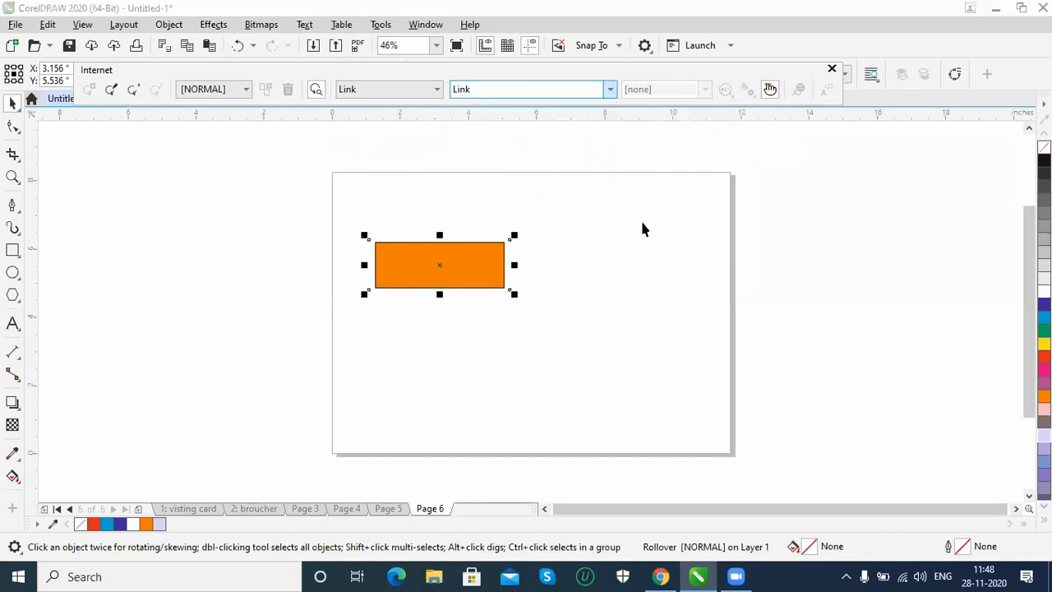
{"action": "left_click", "coordinate": [316, 89]}
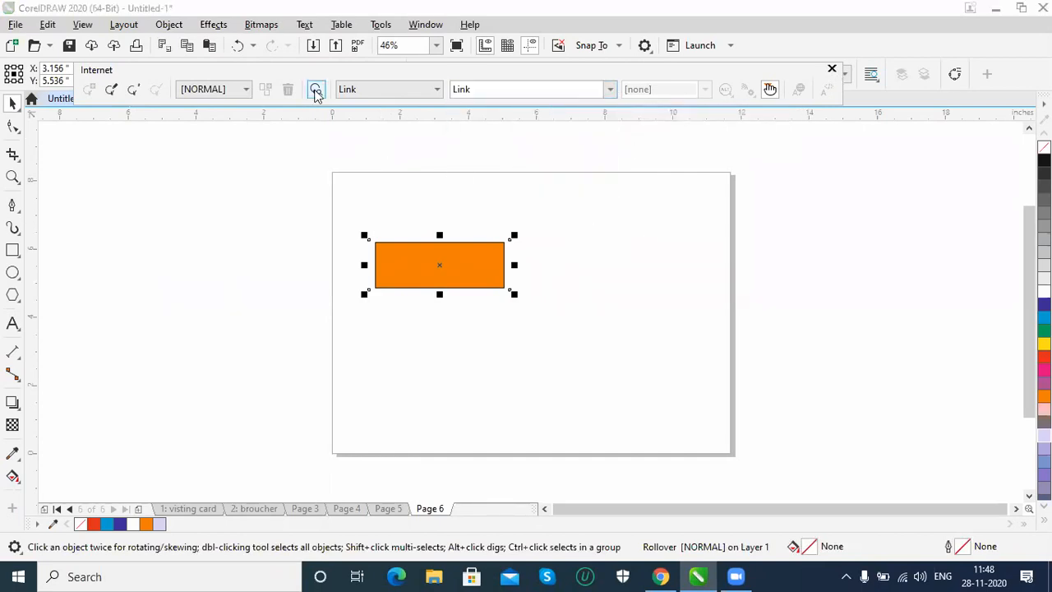
{"action": "left_click", "coordinate": [832, 69]}
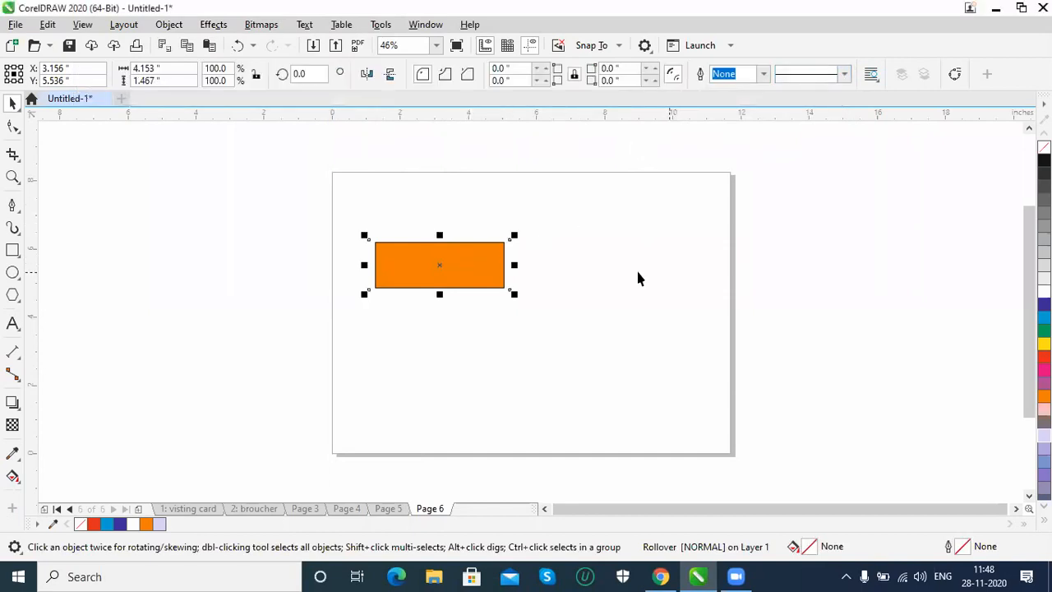
Step: Undo the last action, test the rollover's response on the page, and toggle Rollover Live Preview again
{"action": "key", "text": "ctrl+z"}
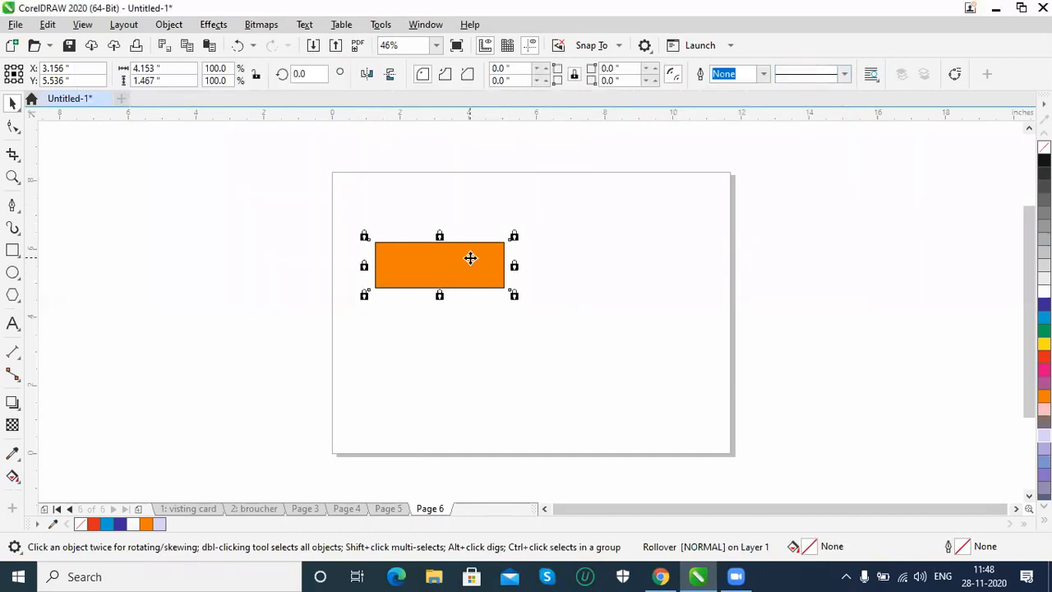
{"action": "left_click", "coordinate": [549, 276]}
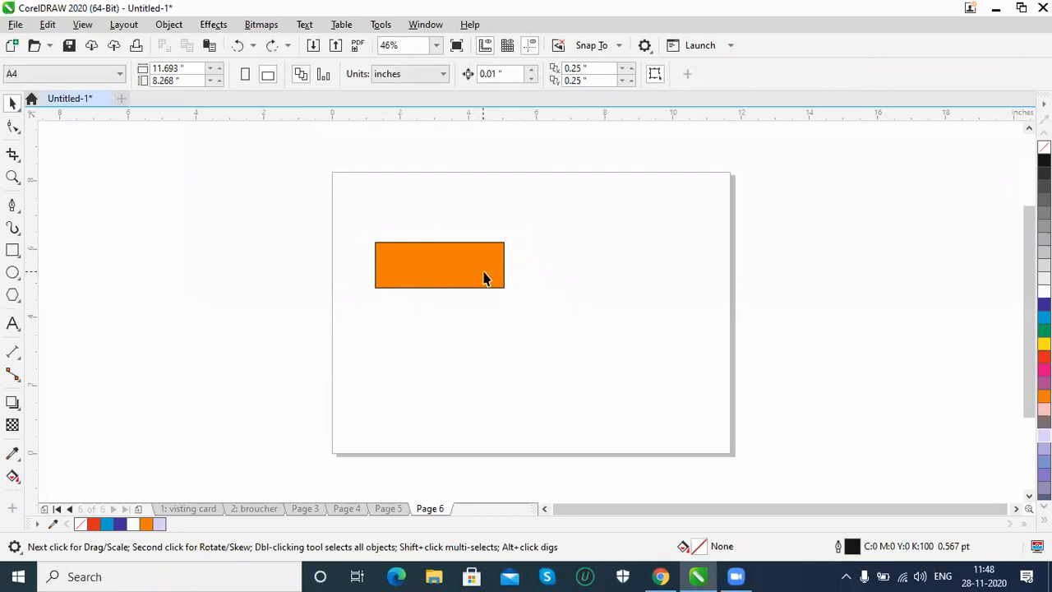
{"action": "left_click", "coordinate": [459, 283]}
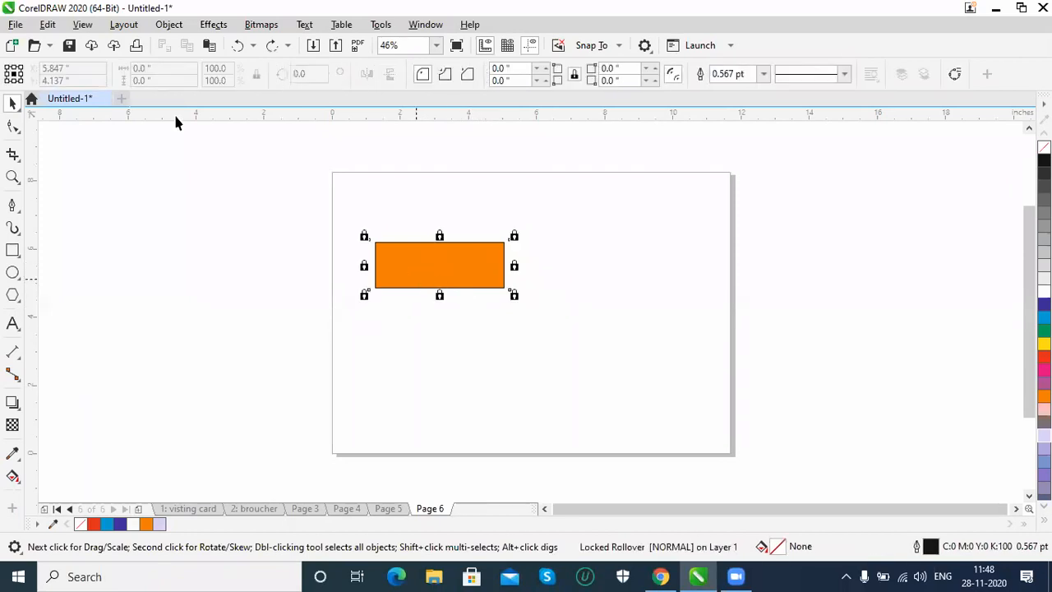
{"action": "left_click", "coordinate": [169, 24]}
{"action": "mouse_move", "coordinate": [229, 110]}
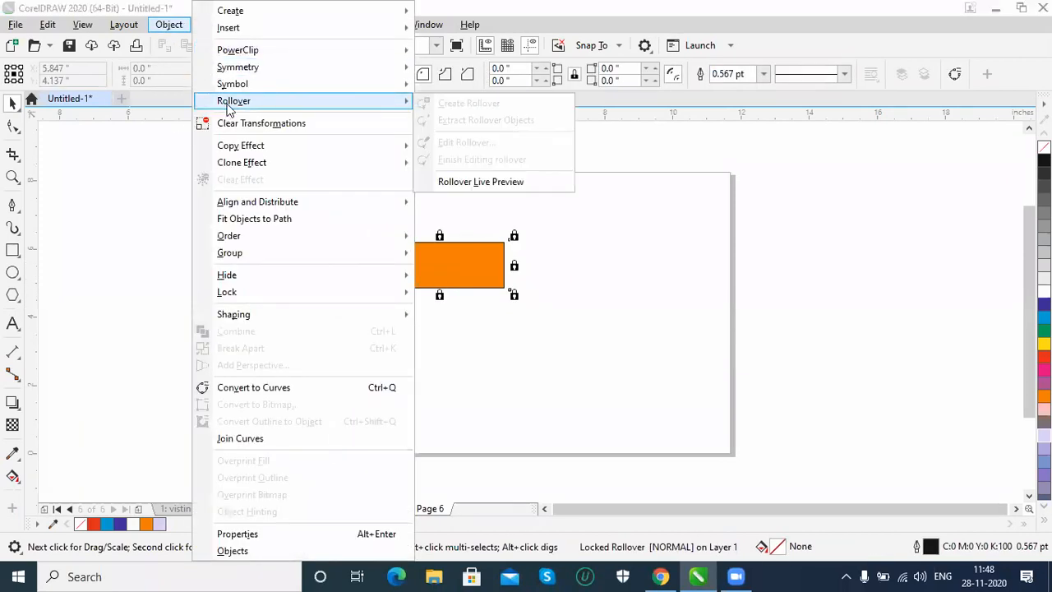
{"action": "left_click", "coordinate": [490, 183]}
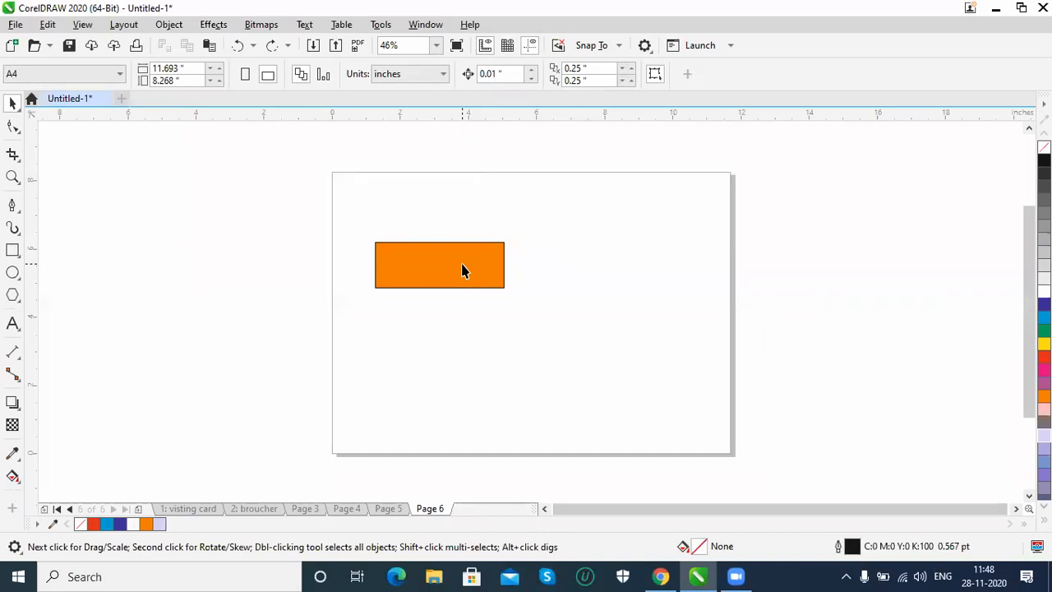
Step: Undo the latest action and switch Rollover Live Preview off for the rectangle
{"action": "key", "text": "ctrl+z"}
{"action": "key", "text": "ctrl+shift+z"}
{"action": "key", "text": "ctrl+z"}
{"action": "left_click", "coordinate": [168, 24]}
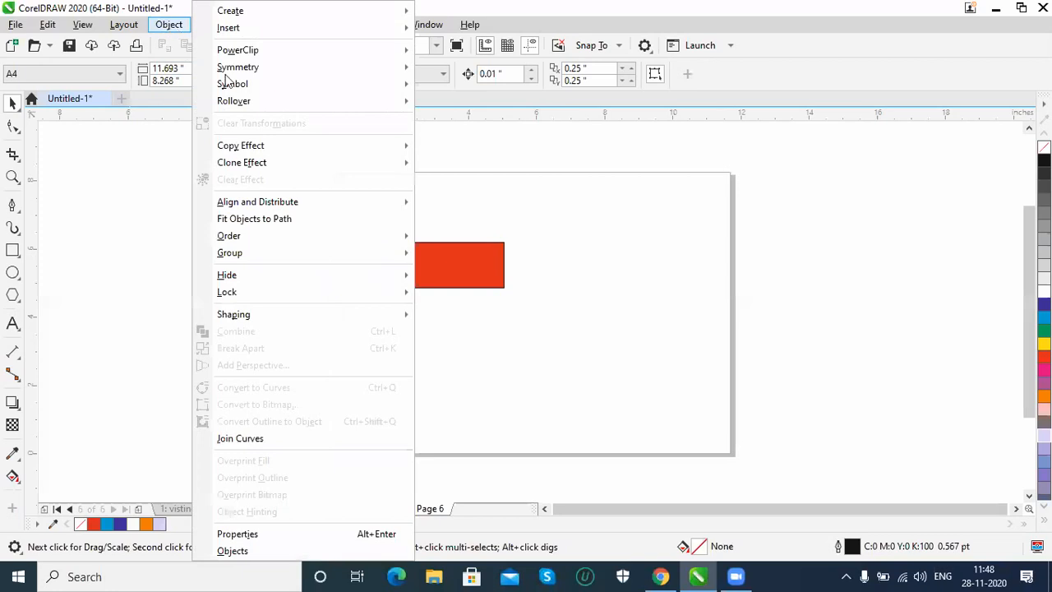
{"action": "mouse_move", "coordinate": [265, 104]}
{"action": "left_click", "coordinate": [523, 182]}
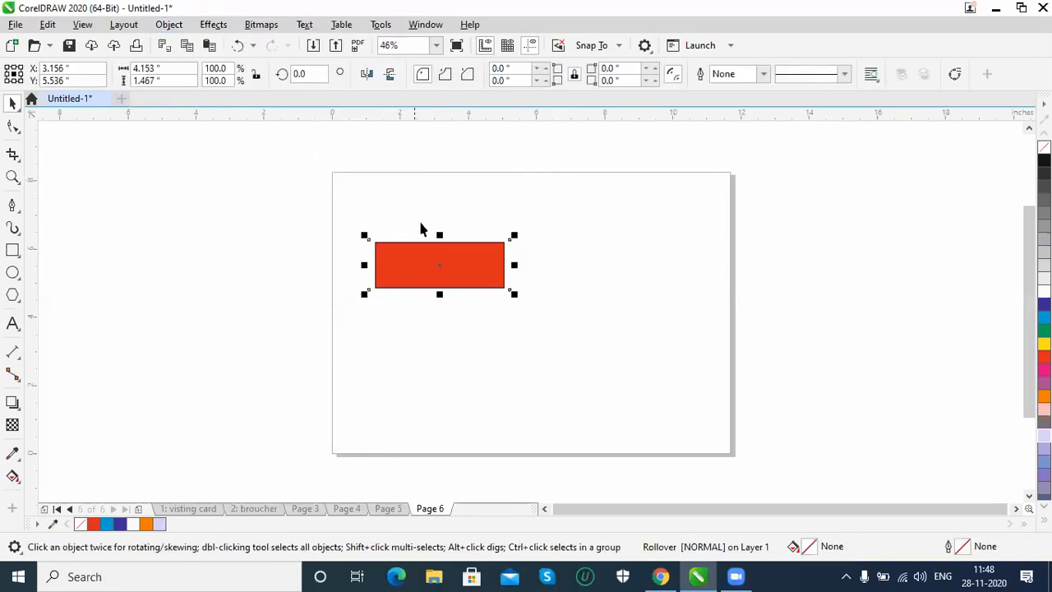
Step: Reopen the rollover for editing, review its list of states, and finish editing it
{"action": "left_click", "coordinate": [169, 24]}
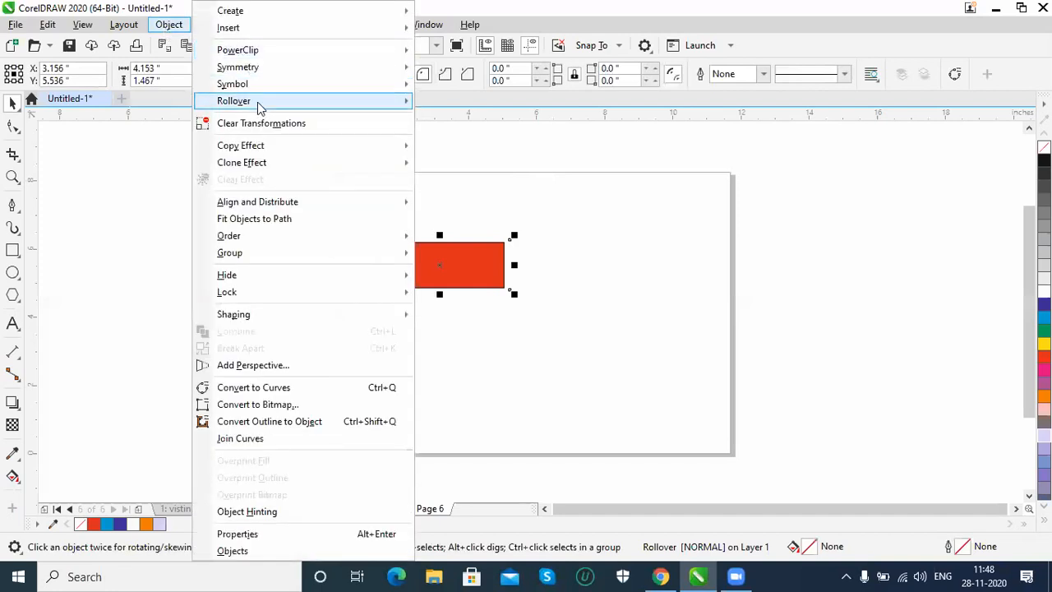
{"action": "mouse_move", "coordinate": [261, 106]}
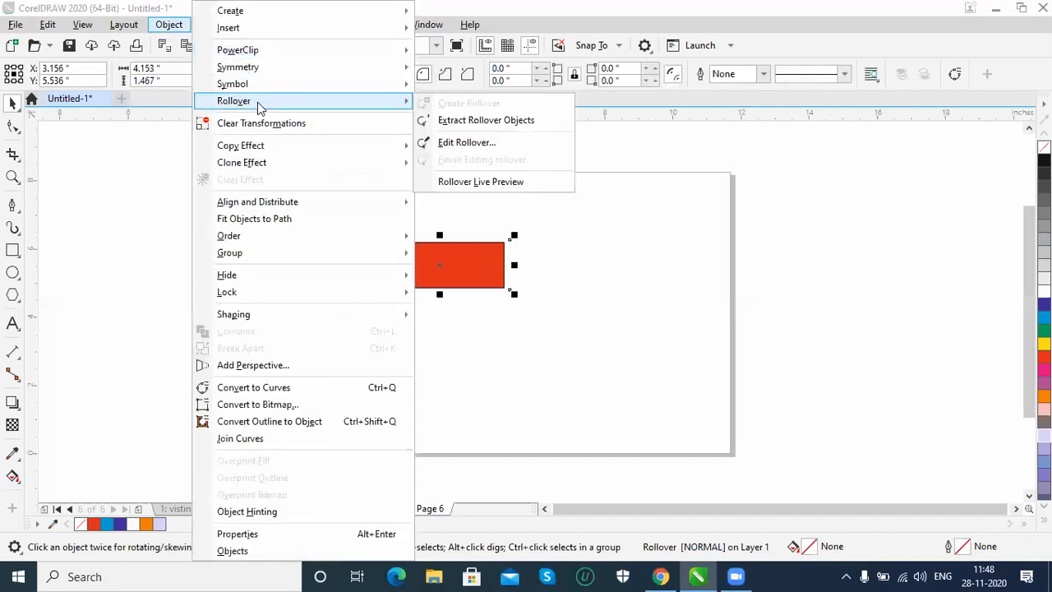
{"action": "left_click", "coordinate": [486, 144]}
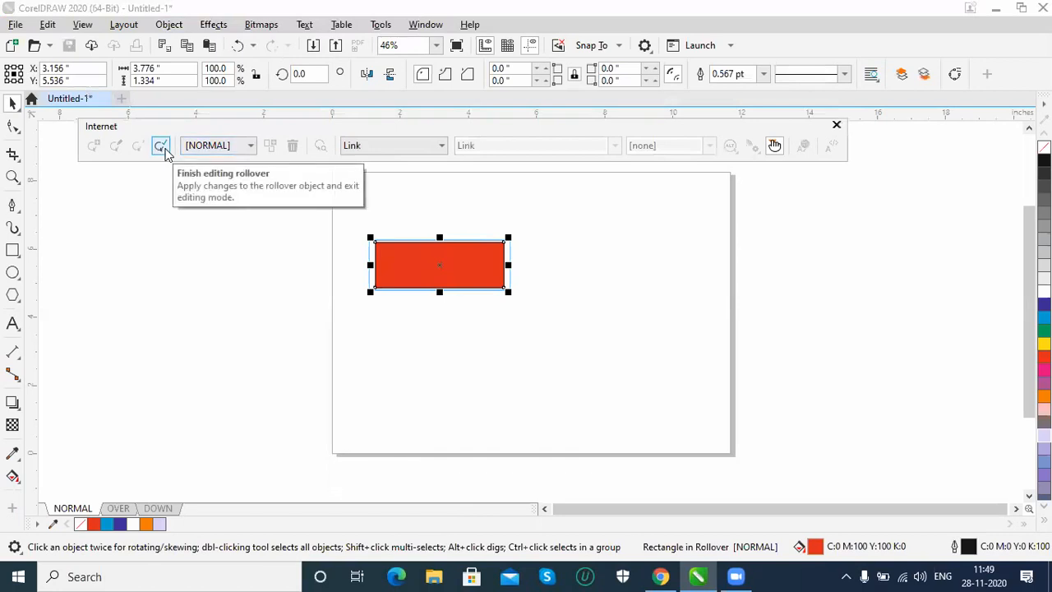
{"action": "left_click", "coordinate": [212, 146]}
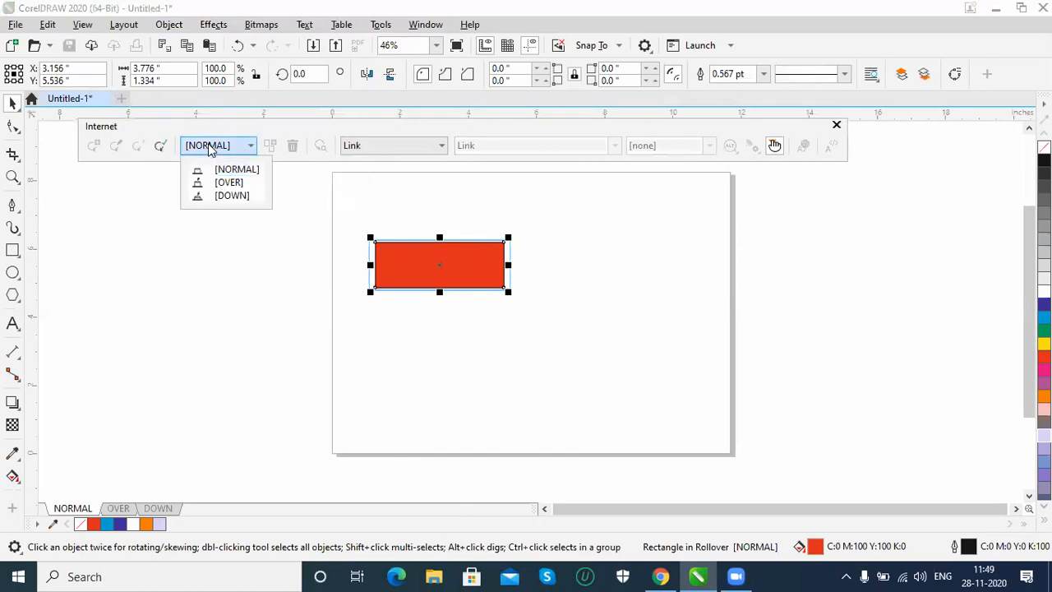
{"action": "left_click", "coordinate": [161, 147]}
{"action": "left_click", "coordinate": [161, 148]}
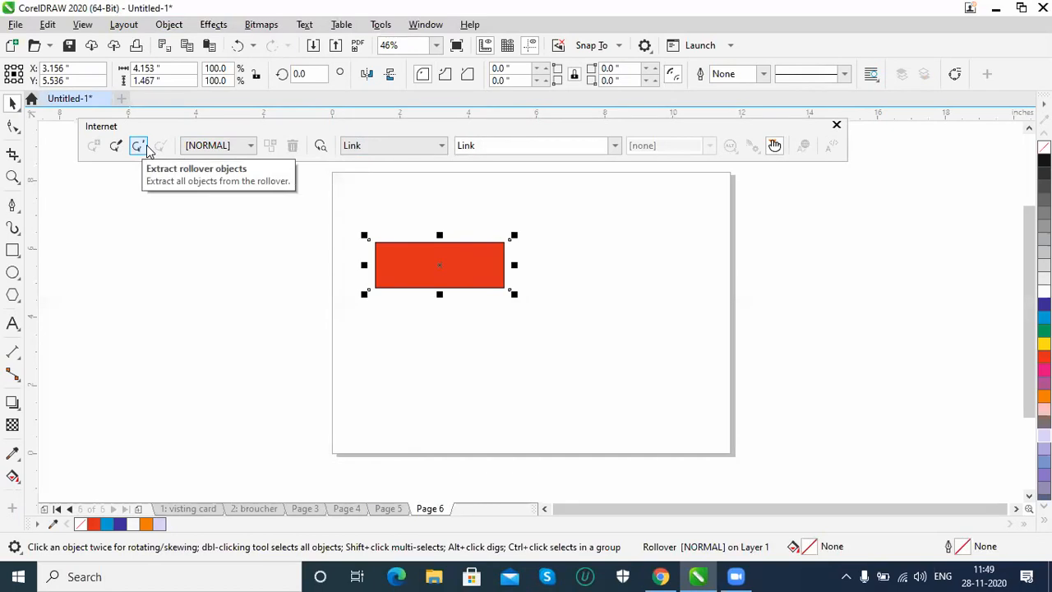
Step: Extract the rollover's objects and move the red rectangle to about X 5.08, Y 3.59 inches and the orange one to about X 7.53, Y 5.52
{"action": "left_click", "coordinate": [148, 151]}
{"action": "left_click_drag", "start_coordinate": [434, 288], "coordinate": [500, 355]}
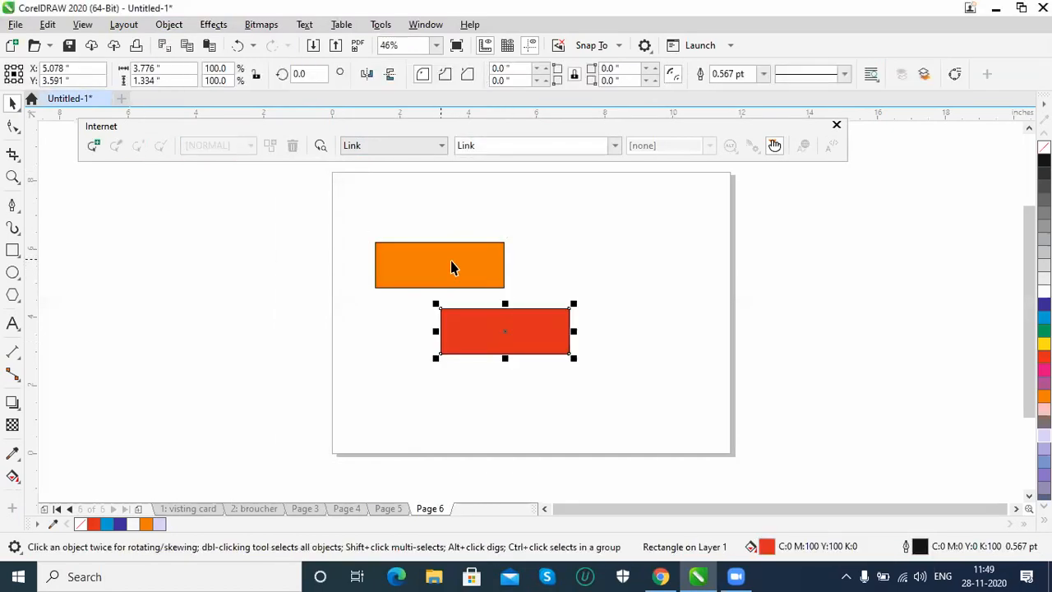
{"action": "left_click_drag", "start_coordinate": [450, 267], "coordinate": [589, 266]}
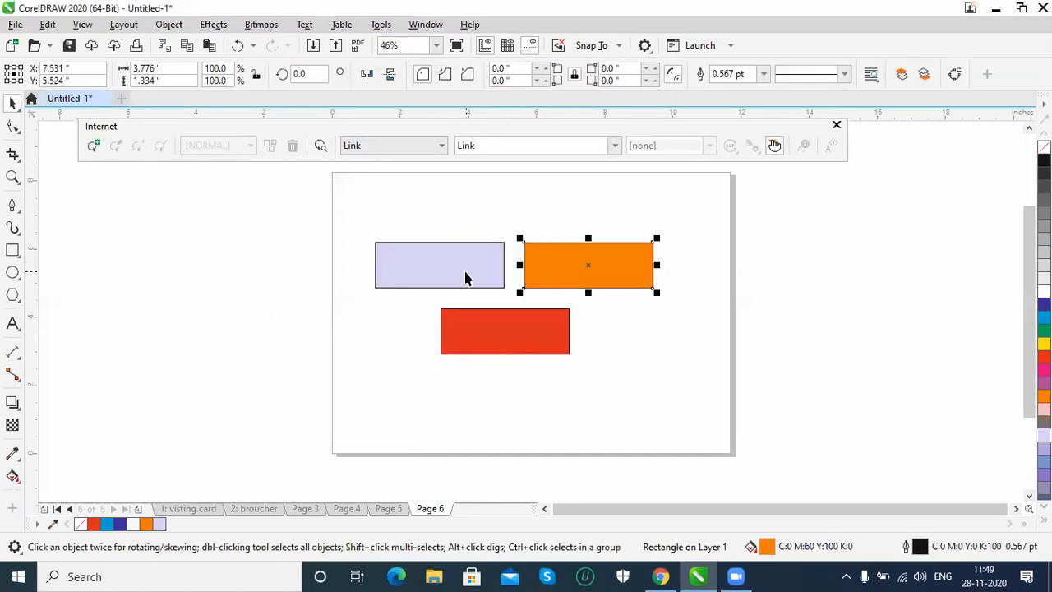
{"action": "left_click", "coordinate": [837, 125]}
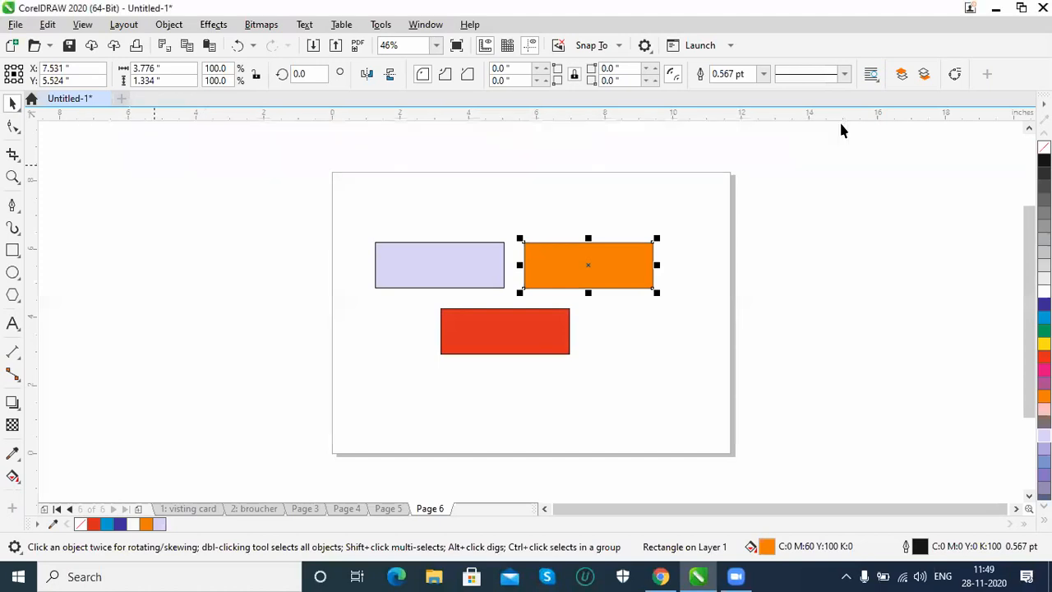
Step: Delete the extracted orange and red rectangles and select the remaining lavender one
{"action": "left_click_drag", "start_coordinate": [610, 261], "coordinate": [633, 256]}
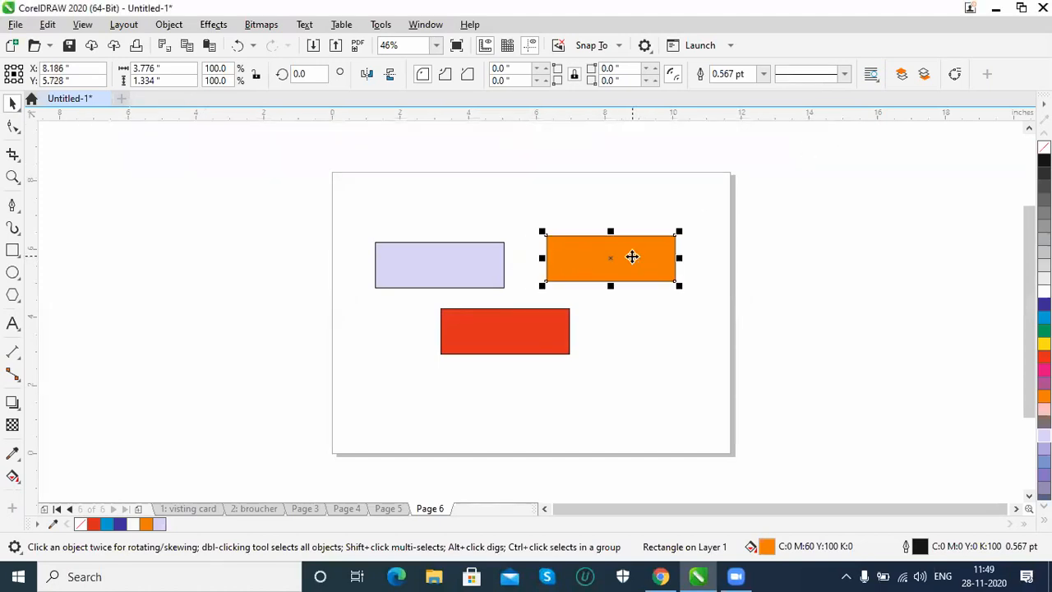
{"action": "key", "text": "Delete"}
{"action": "left_click", "coordinate": [493, 333]}
{"action": "key", "text": "Delete"}
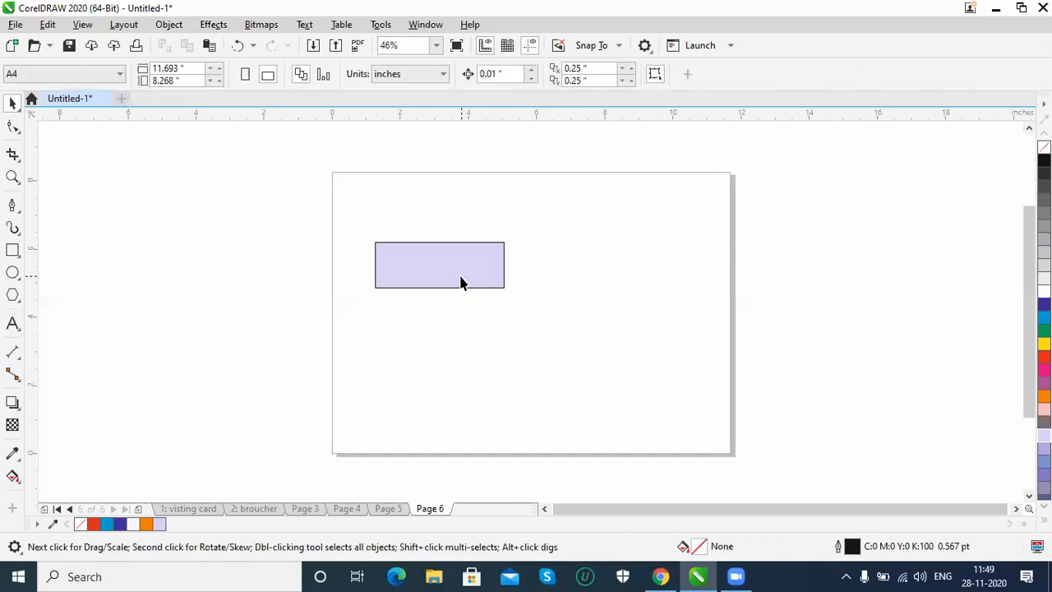
{"action": "left_click", "coordinate": [461, 282]}
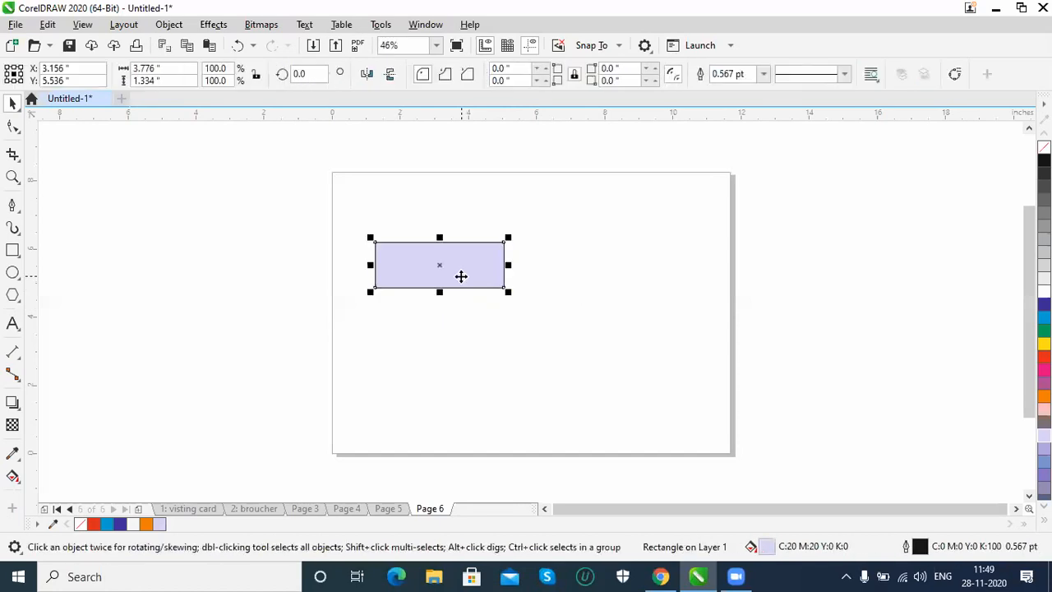
Step: Clear the lavender rectangle's transformations, scale it to about 197% and rotate it to about 345.3°
{"action": "left_click", "coordinate": [167, 29]}
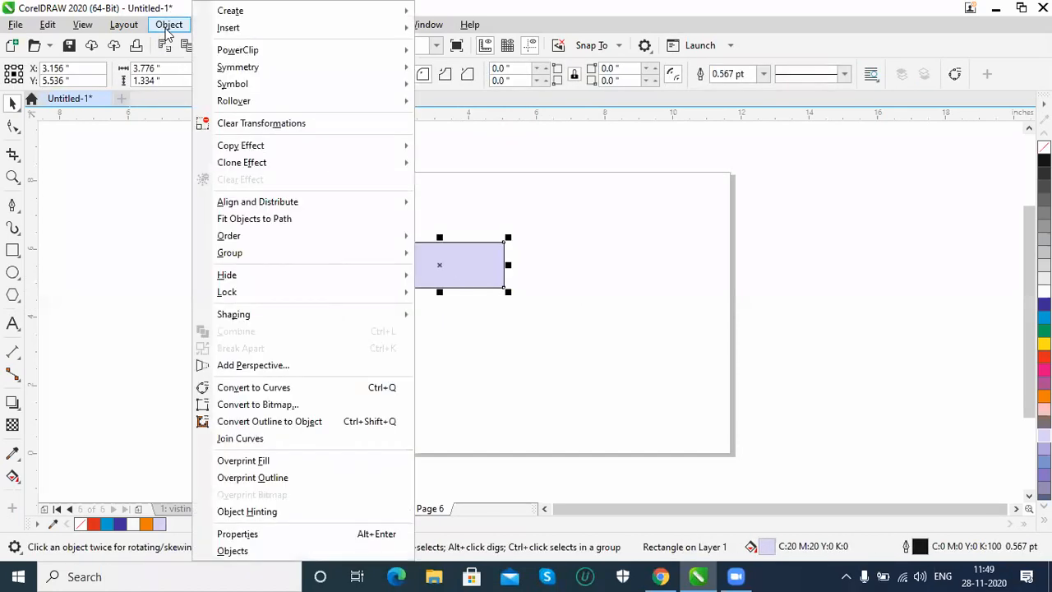
{"action": "left_click", "coordinate": [289, 124]}
{"action": "left_click_drag", "start_coordinate": [507, 290], "coordinate": [658, 366]}
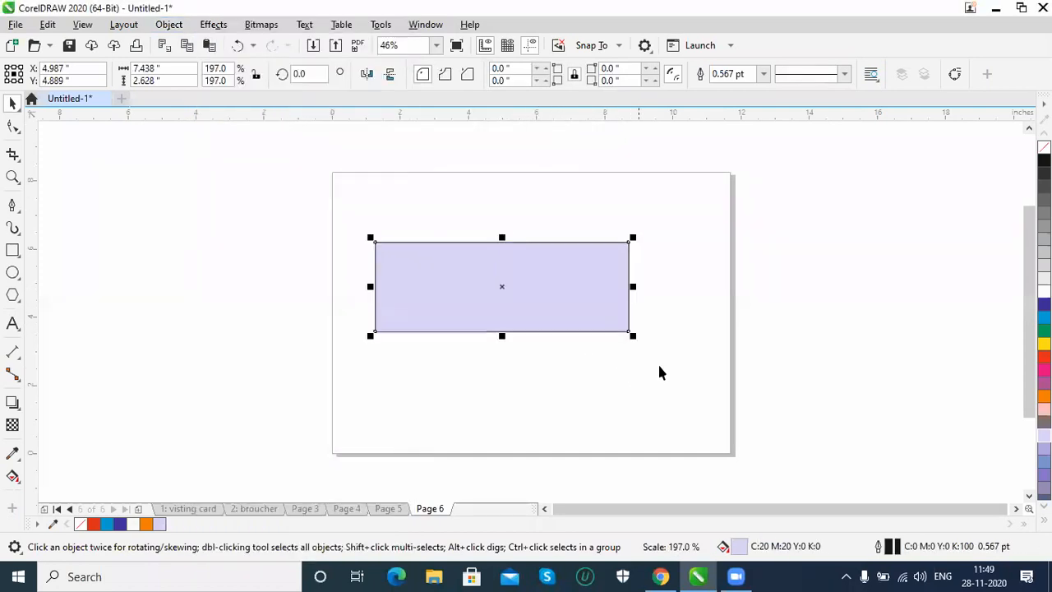
{"action": "left_click", "coordinate": [617, 332]}
{"action": "left_click_drag", "start_coordinate": [630, 334], "coordinate": [617, 369]}
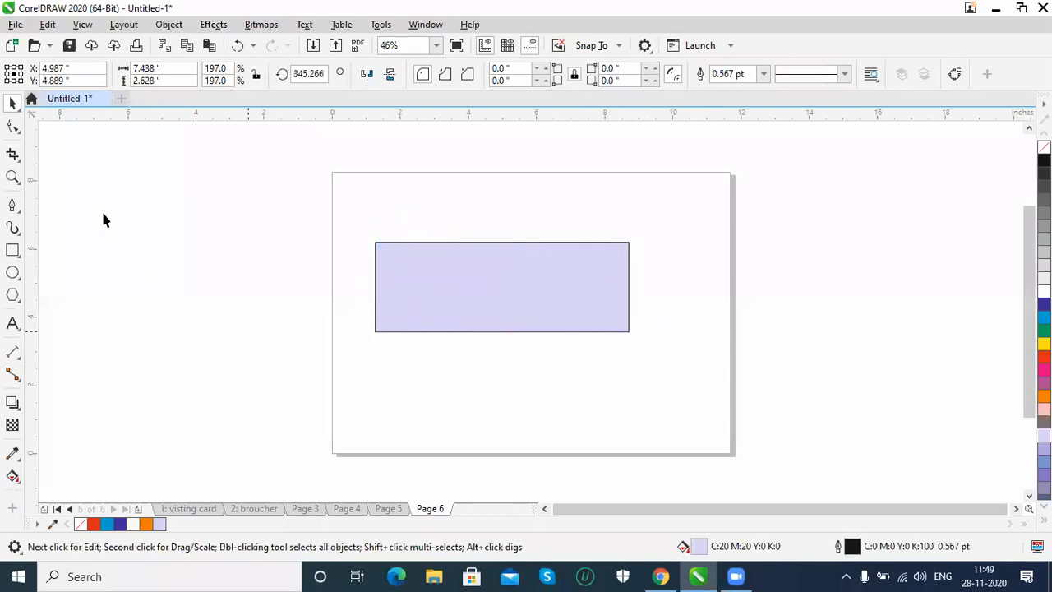
Step: Clear the rectangle's transformations and move it to about X 4.275, Y 4.75 inches
{"action": "left_click", "coordinate": [168, 24]}
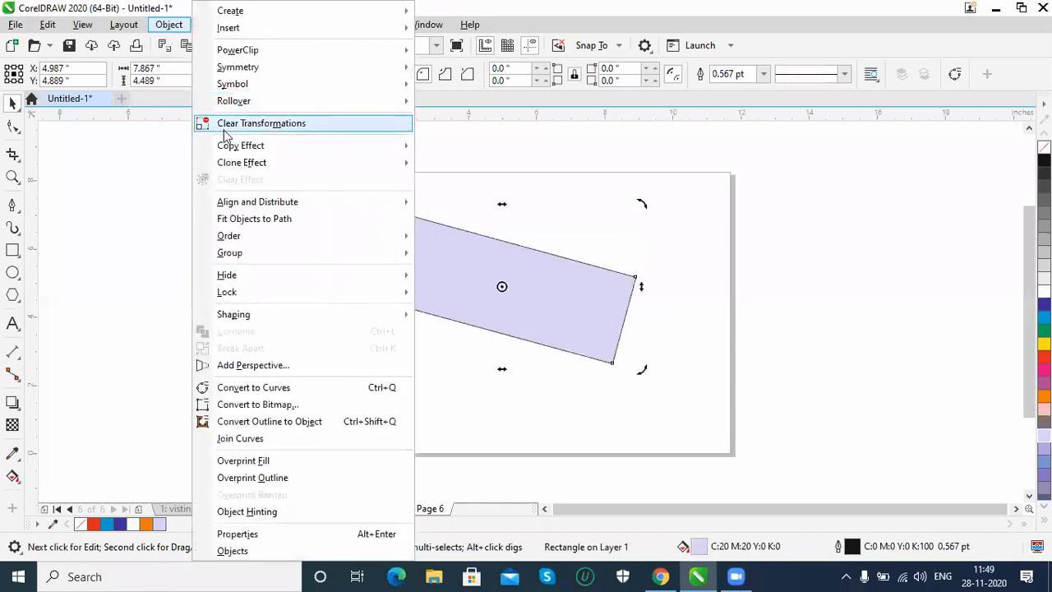
{"action": "left_click", "coordinate": [262, 123]}
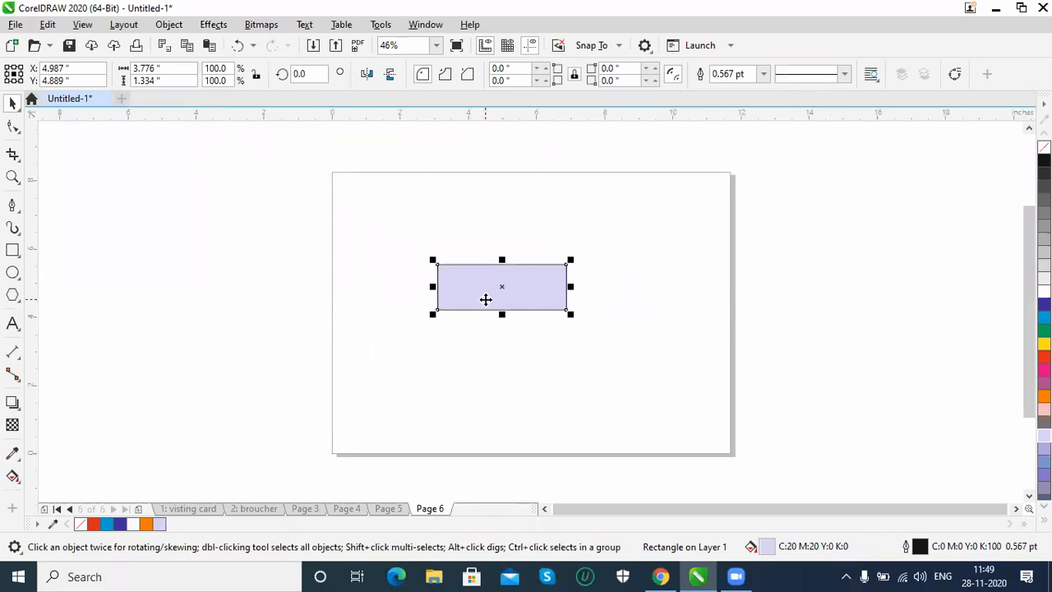
{"action": "left_click_drag", "start_coordinate": [526, 282], "coordinate": [501, 289]}
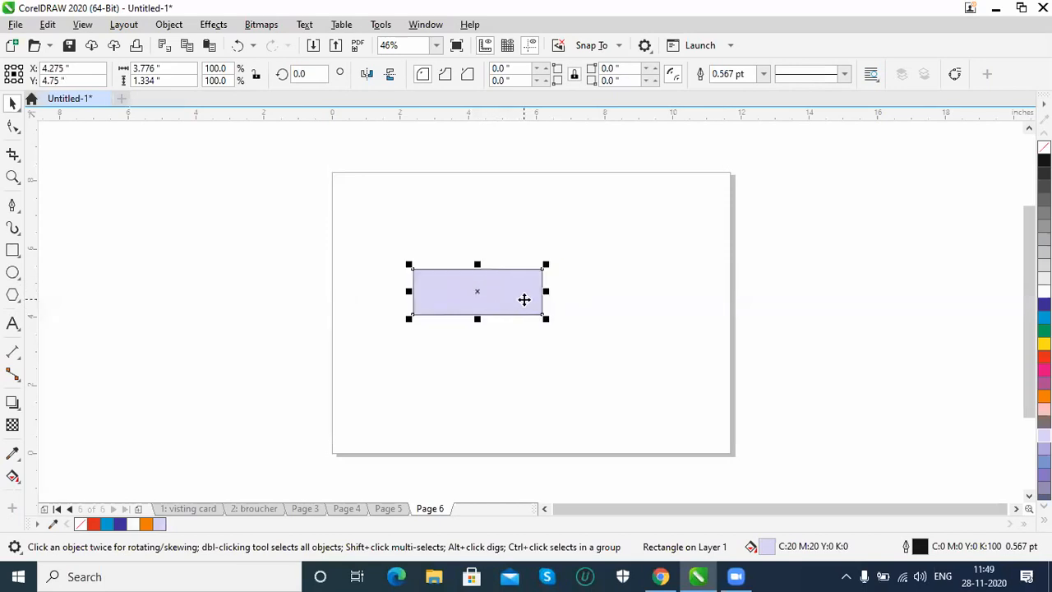
Step: Rotate the rectangle counterclockwise, enlarge it to about 5.6 by 4.2 inches overall, and clear its transformations again
{"action": "left_click", "coordinate": [524, 299]}
{"action": "left_click_drag", "start_coordinate": [552, 258], "coordinate": [607, 193]}
{"action": "left_click", "coordinate": [524, 280]}
{"action": "left_click", "coordinate": [169, 24]}
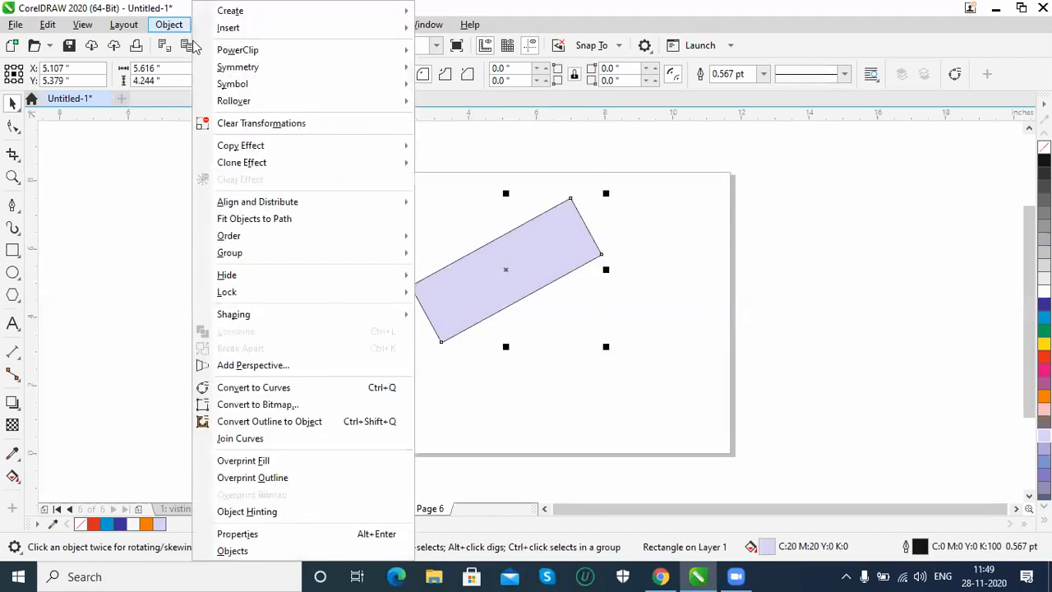
{"action": "left_click", "coordinate": [244, 124]}
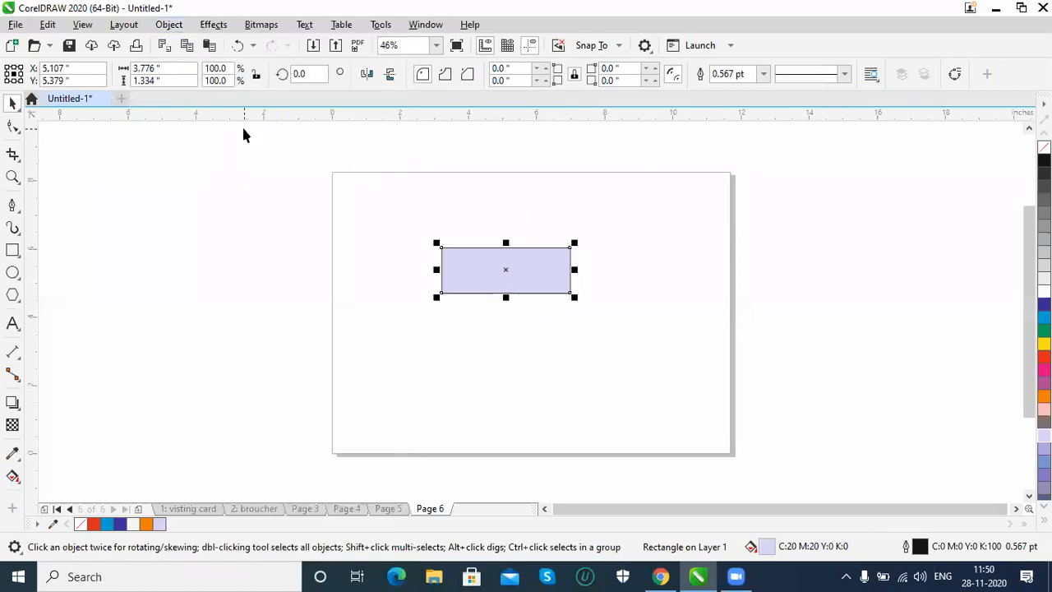
Step: Add a drop shadow to the rectangle offset about 0.773, -0.382 inches, and move both to the page's upper-right corner
{"action": "left_click", "coordinate": [168, 24]}
{"action": "mouse_move", "coordinate": [251, 152]}
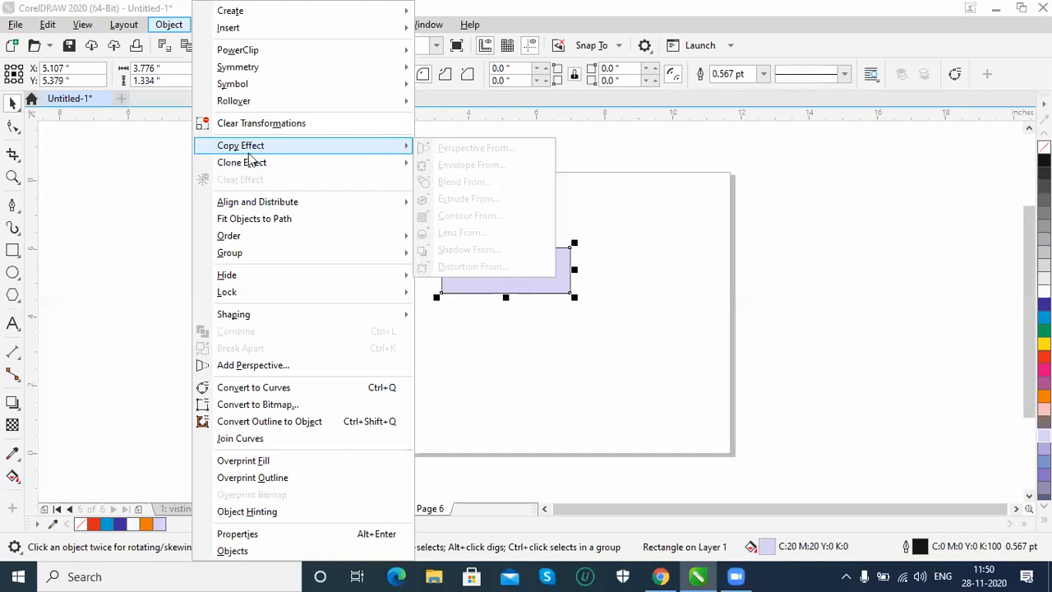
{"action": "left_click", "coordinate": [12, 405]}
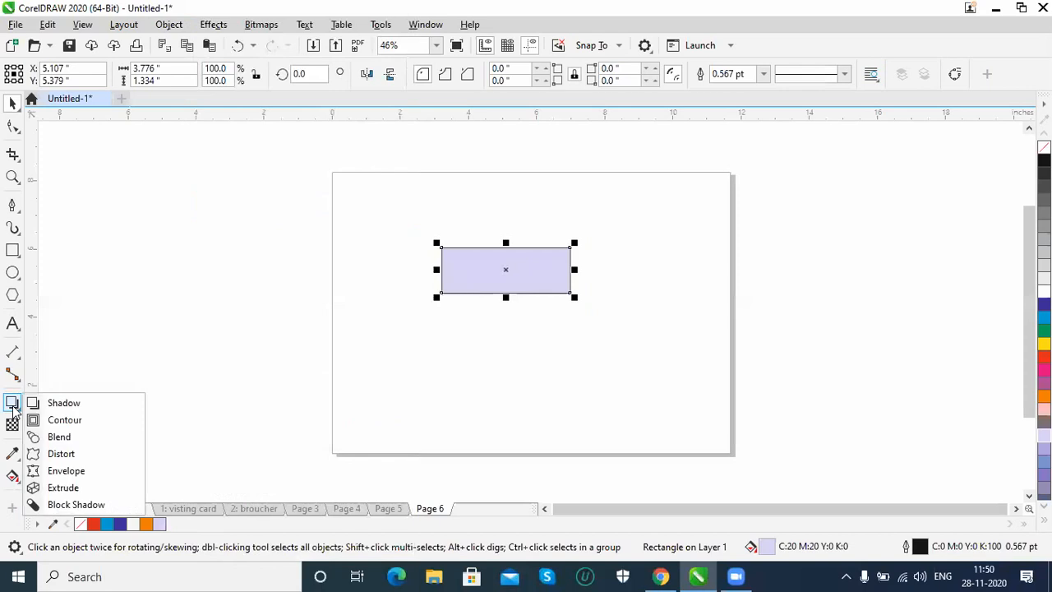
{"action": "left_click", "coordinate": [63, 403]}
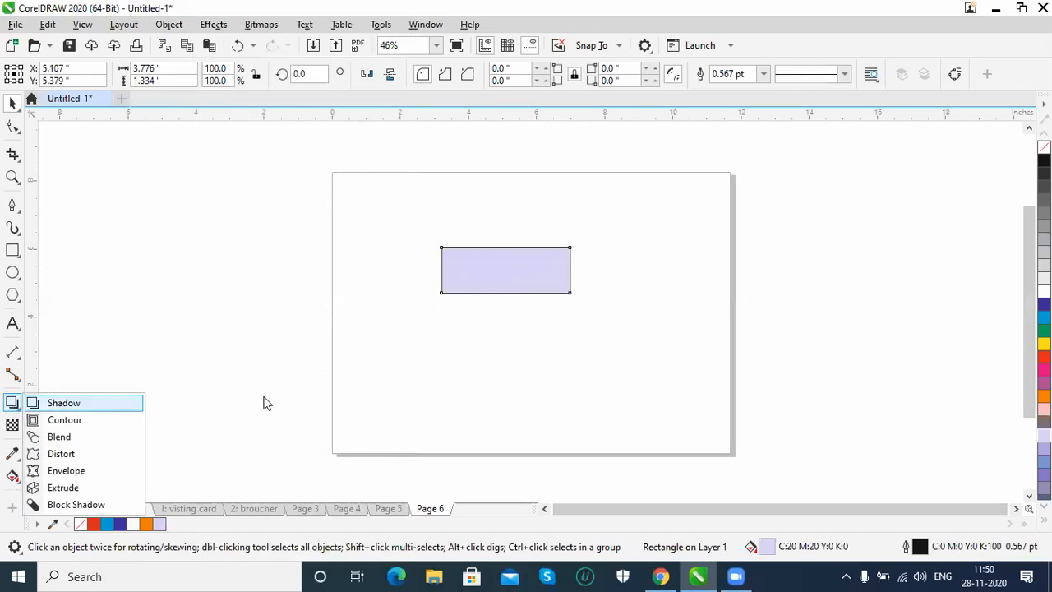
{"action": "left_click_drag", "start_coordinate": [508, 274], "coordinate": [578, 307]}
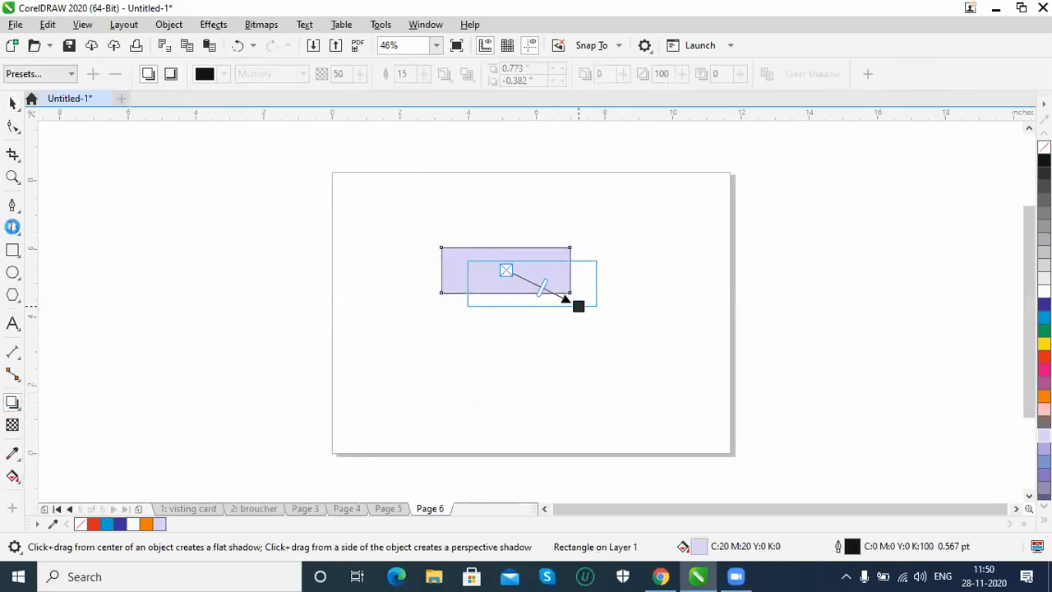
{"action": "left_click", "coordinate": [12, 102]}
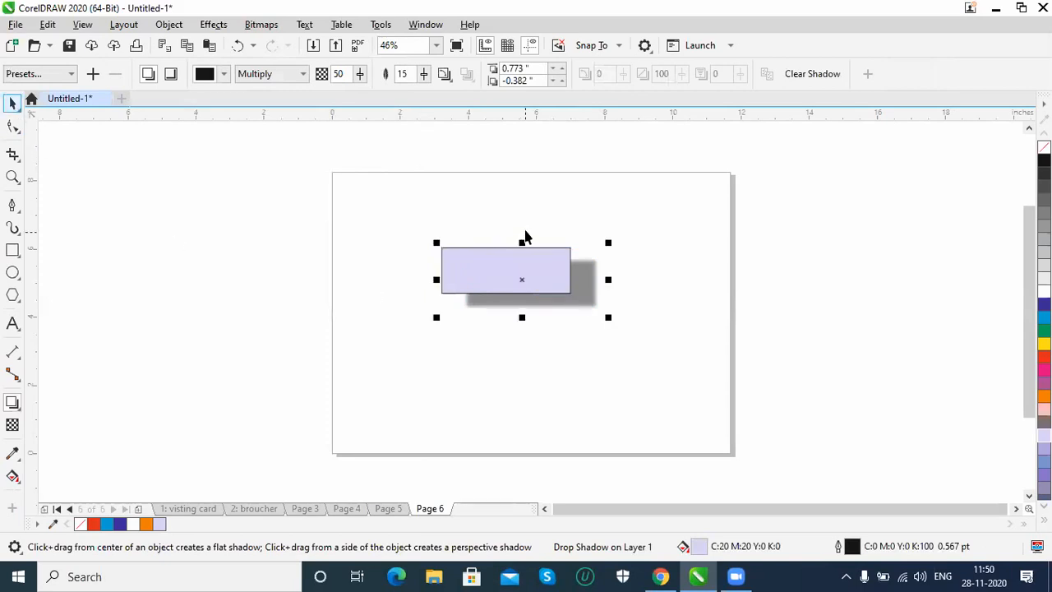
{"action": "left_click_drag", "start_coordinate": [562, 258], "coordinate": [668, 224]}
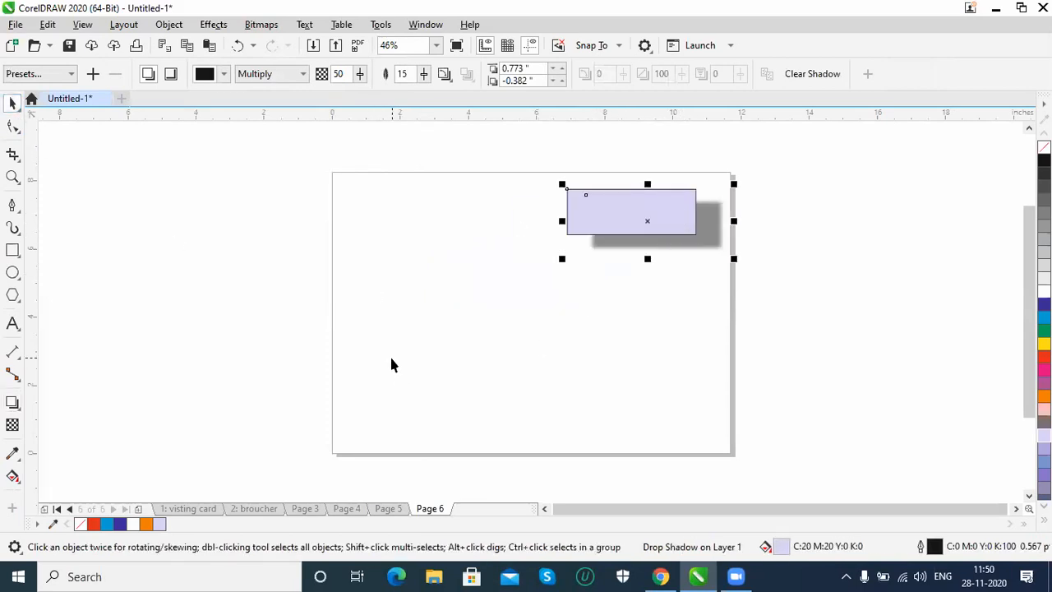
Step: Draw an ellipse about 3.64 by 3.82 inches in the page's lower-left area and fill it with magenta (C:0 M:100 Y:0 K:0)
{"action": "left_click", "coordinate": [12, 271]}
{"action": "left_click_drag", "start_coordinate": [354, 287], "coordinate": [478, 419]}
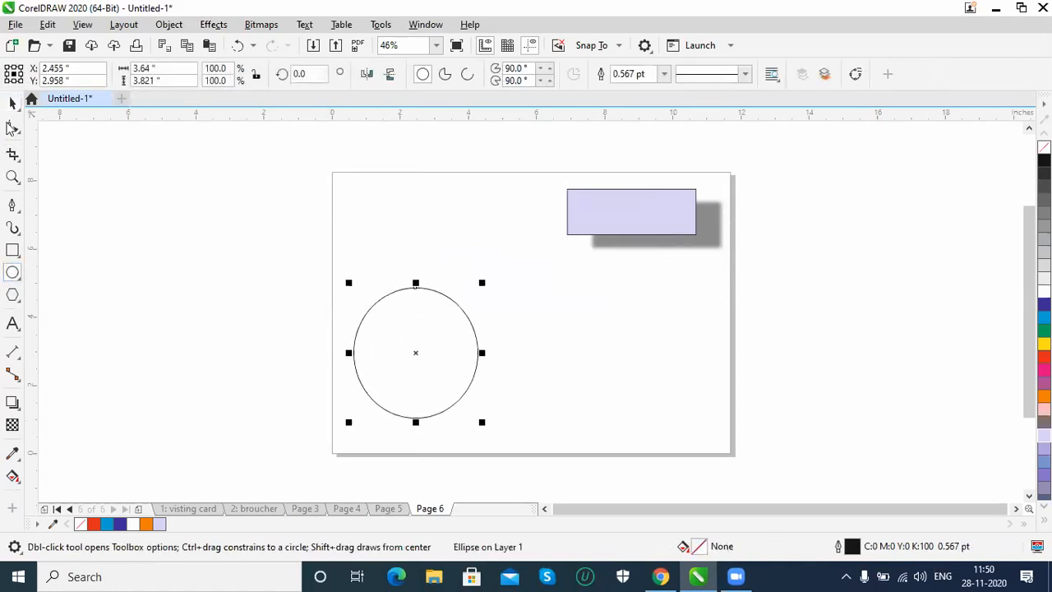
{"action": "left_click", "coordinate": [12, 102]}
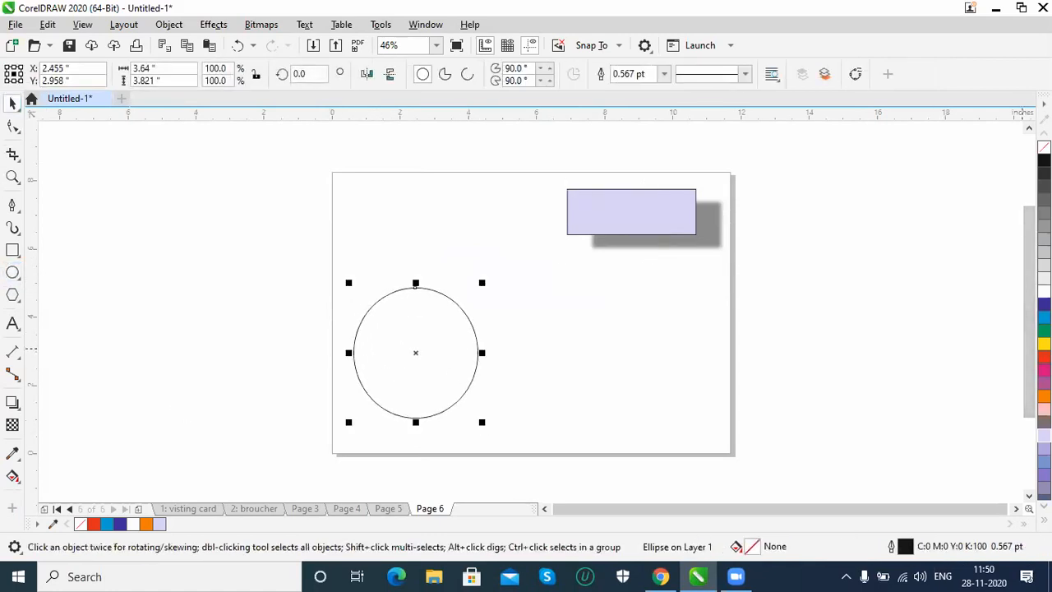
{"action": "left_click", "coordinate": [1043, 369]}
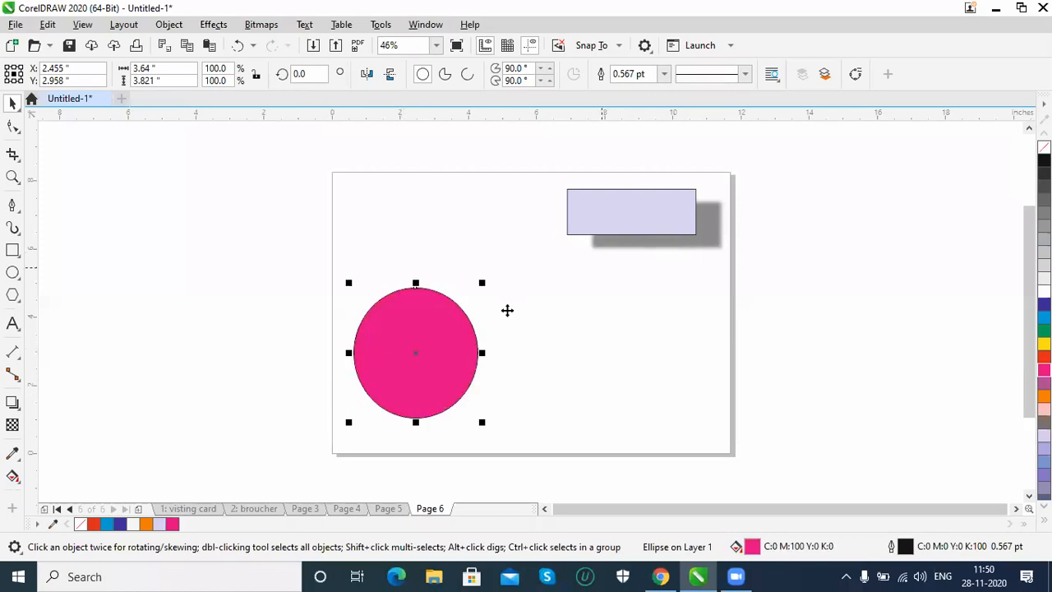
{"action": "left_click", "coordinate": [594, 233]}
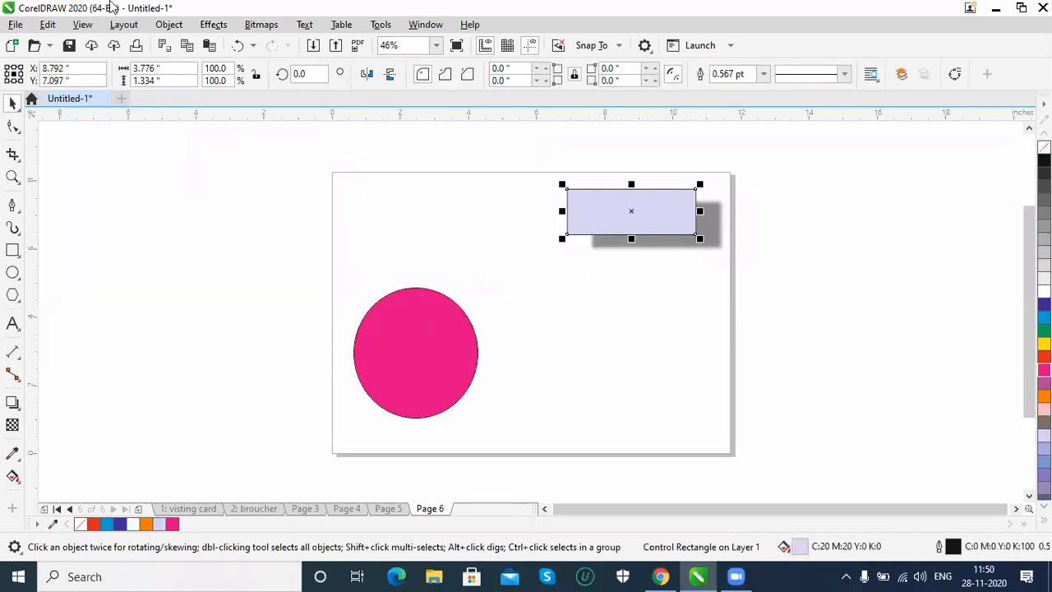
{"action": "left_click", "coordinate": [170, 25]}
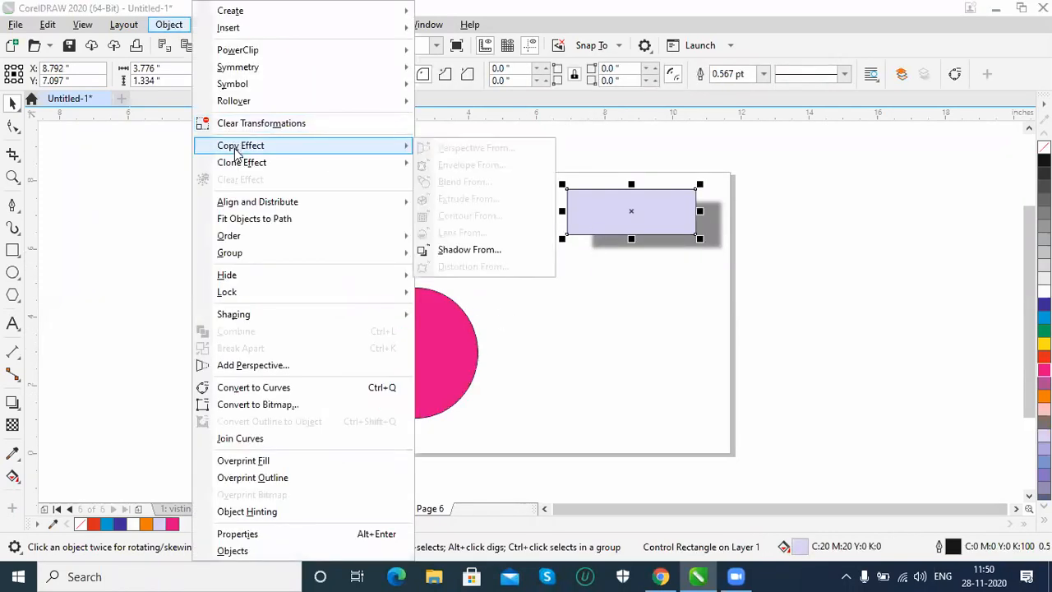
{"action": "left_click", "coordinate": [453, 350]}
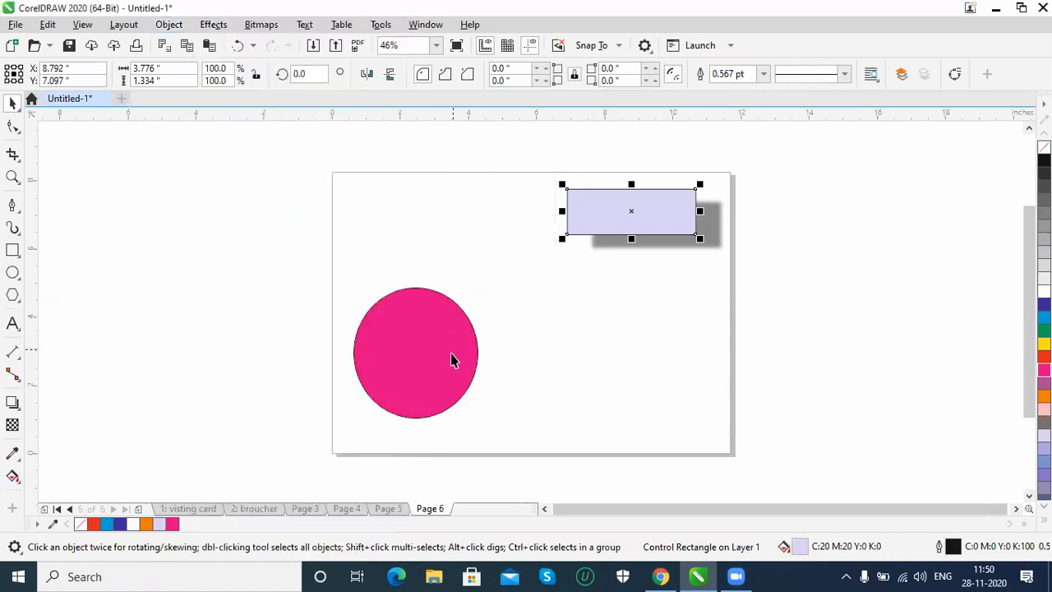
Step: Try to copy the shadow effect from the lavender rectangle onto the magenta ellipse
{"action": "left_click", "coordinate": [449, 362]}
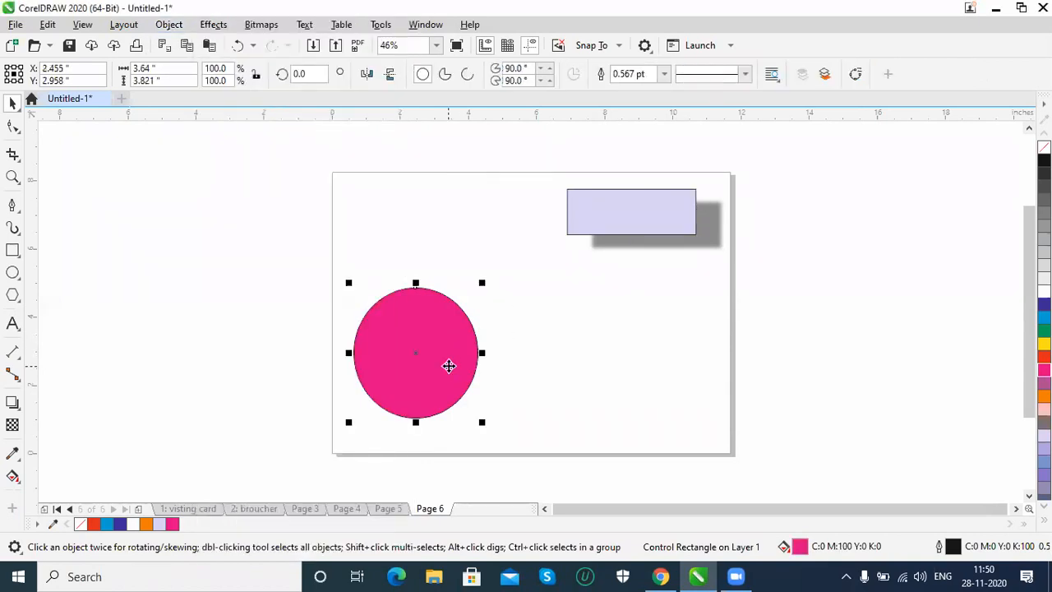
{"action": "left_click", "coordinate": [169, 24]}
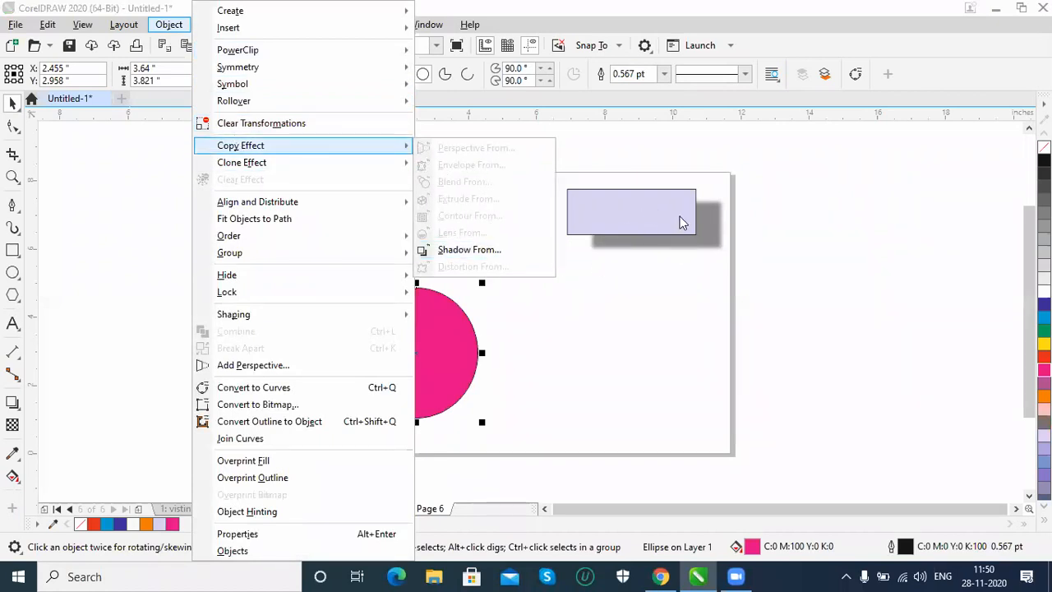
{"action": "left_click", "coordinate": [491, 251]}
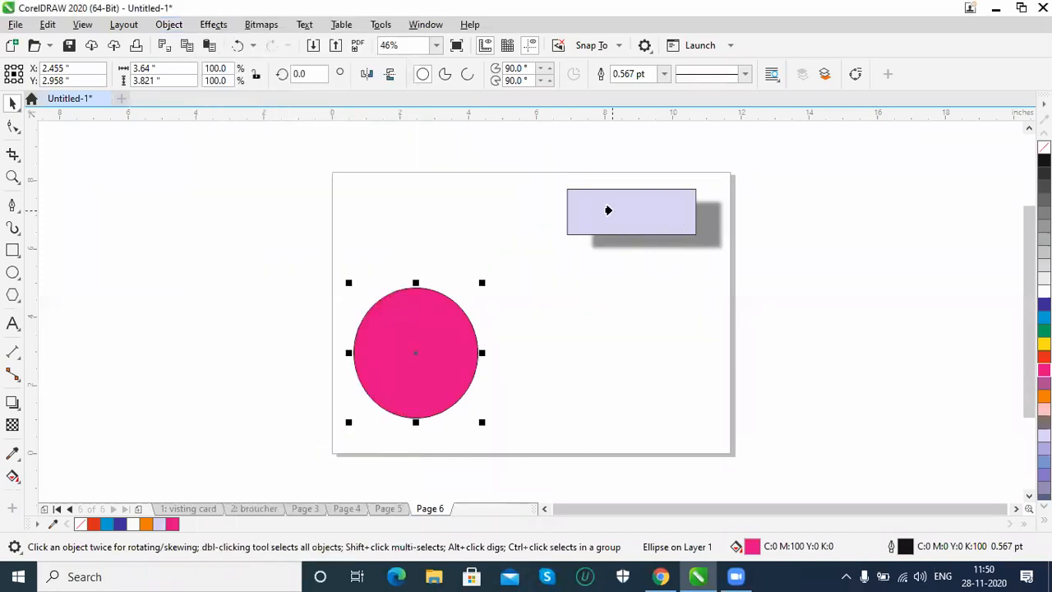
{"action": "left_click", "coordinate": [608, 210]}
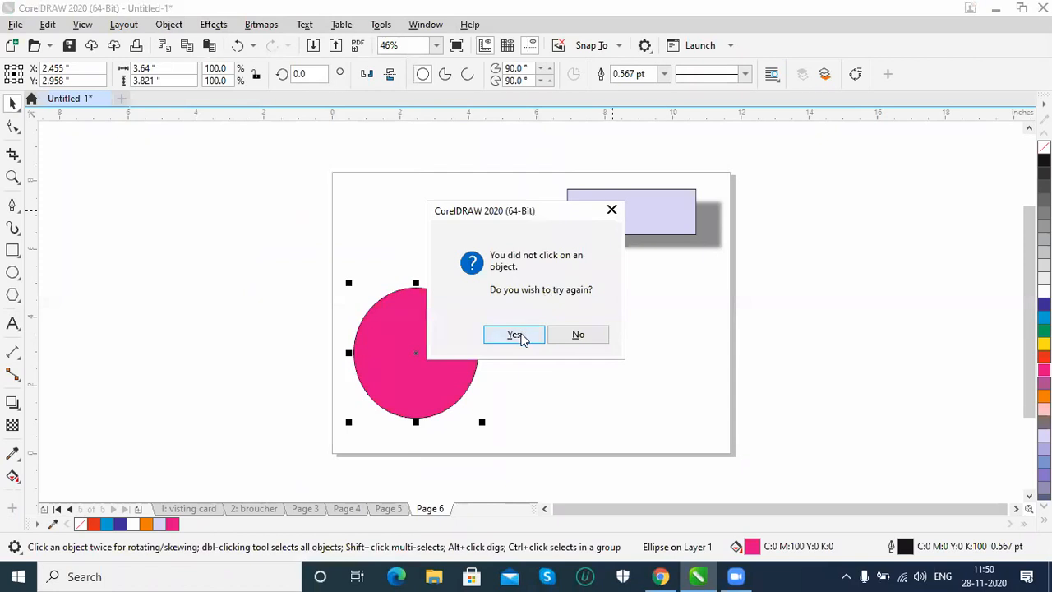
{"action": "left_click", "coordinate": [569, 336]}
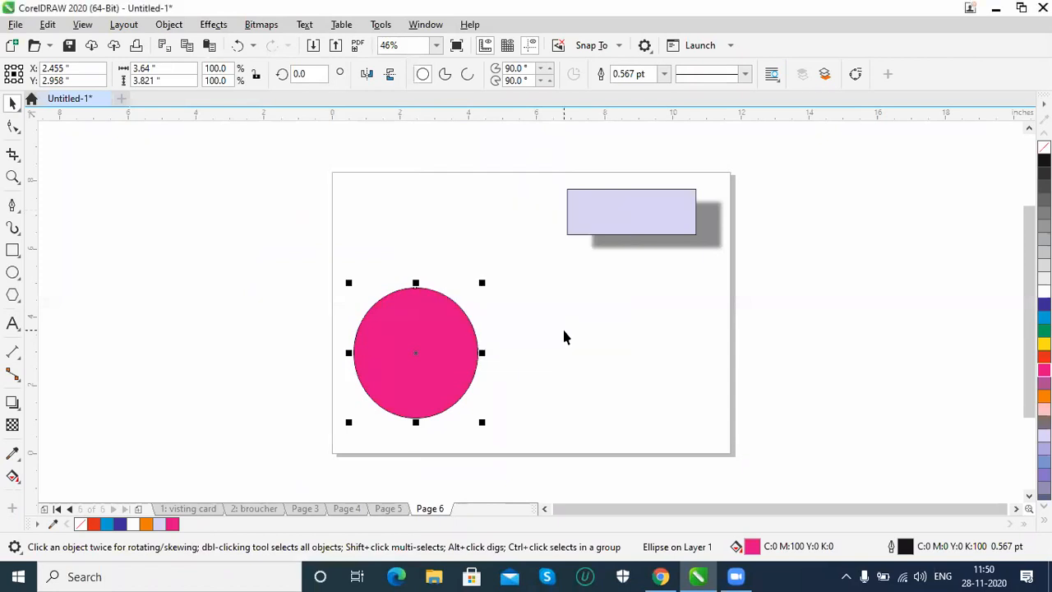
Step: Try to copy a shadow effect onto the lavender rectangle using the magenta ellipse as the source, and cancel the command
{"action": "left_click", "coordinate": [665, 236]}
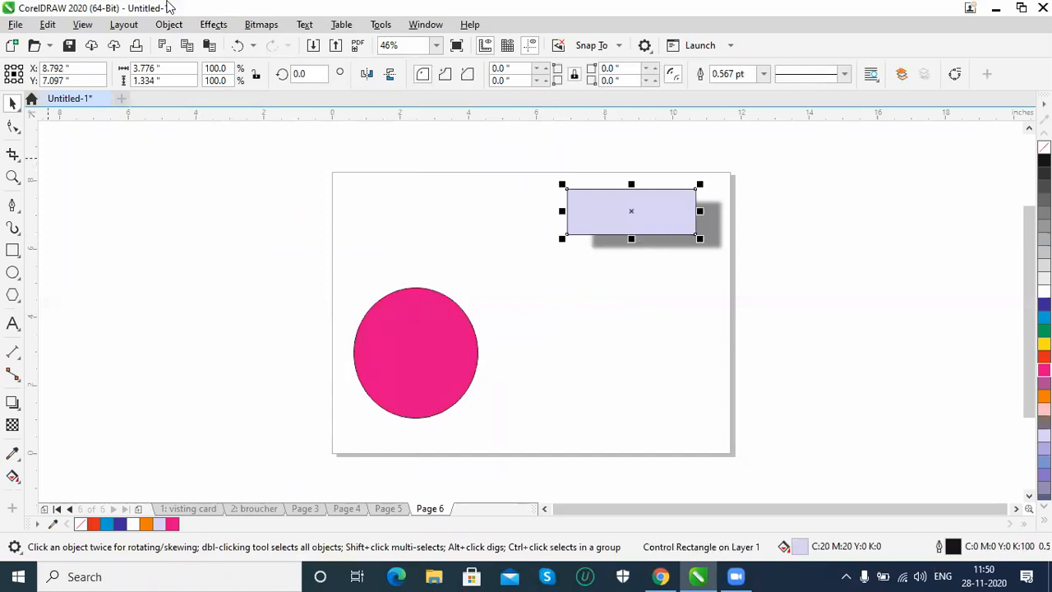
{"action": "left_click", "coordinate": [169, 25]}
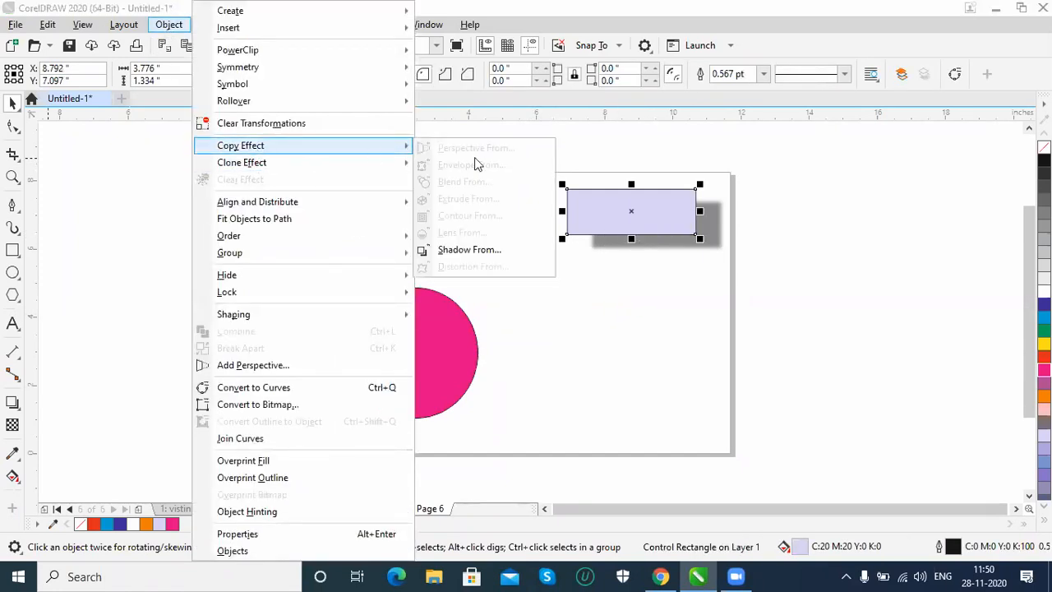
{"action": "left_click", "coordinate": [465, 251]}
{"action": "left_click", "coordinate": [410, 335]}
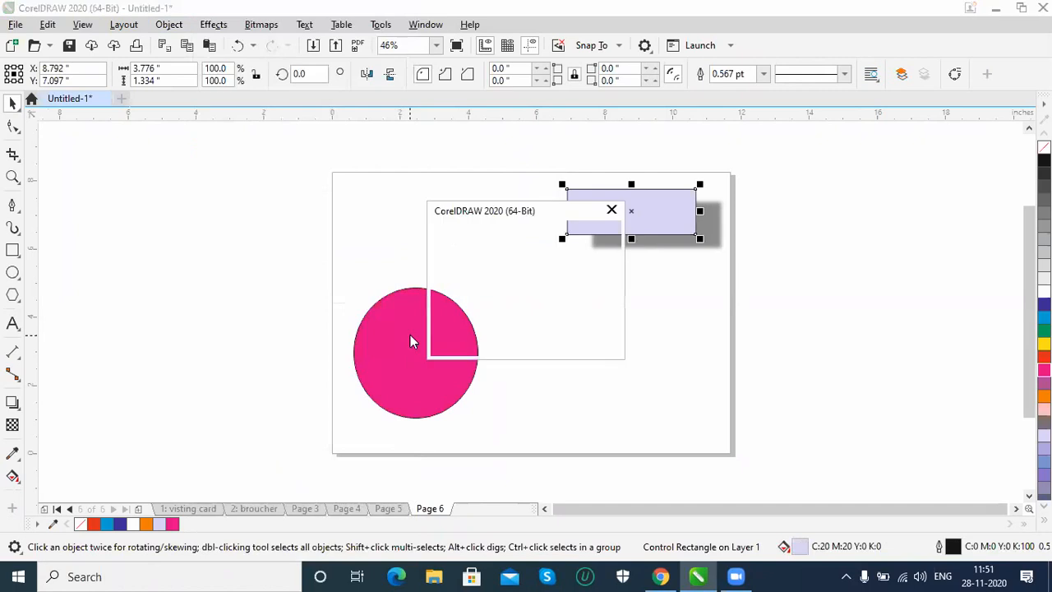
{"action": "left_click", "coordinate": [528, 339]}
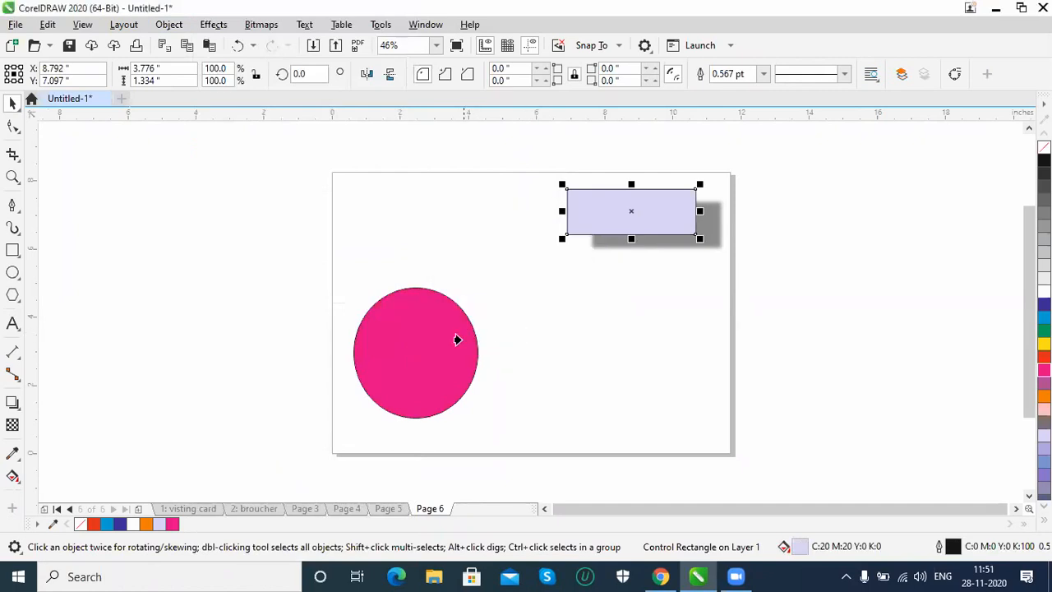
{"action": "left_click", "coordinate": [458, 339]}
{"action": "left_click", "coordinate": [512, 334]}
{"action": "left_click", "coordinate": [211, 28]}
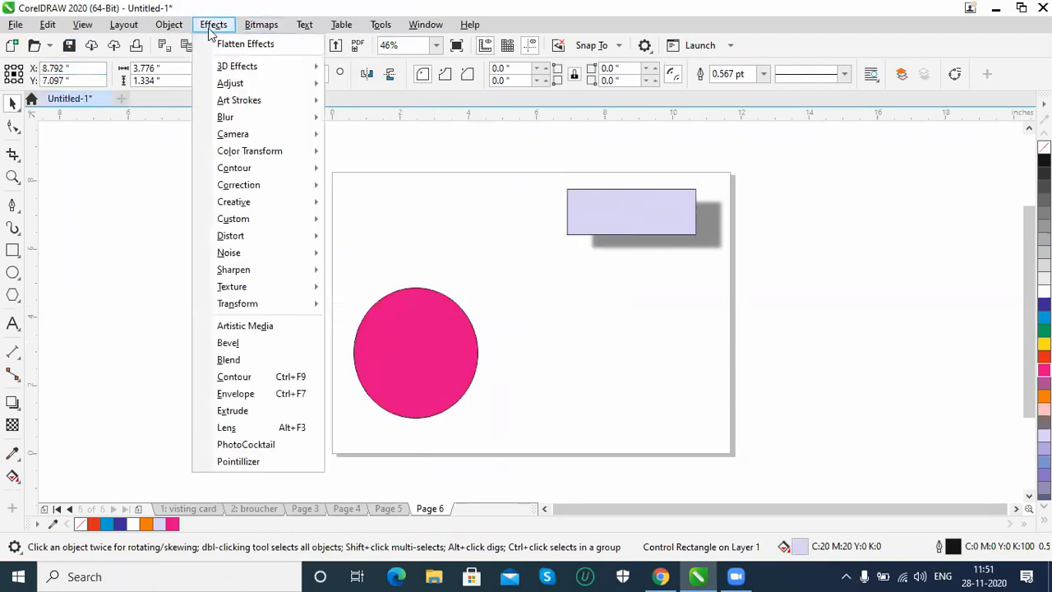
{"action": "left_click", "coordinate": [212, 29]}
{"action": "left_click", "coordinate": [633, 225]}
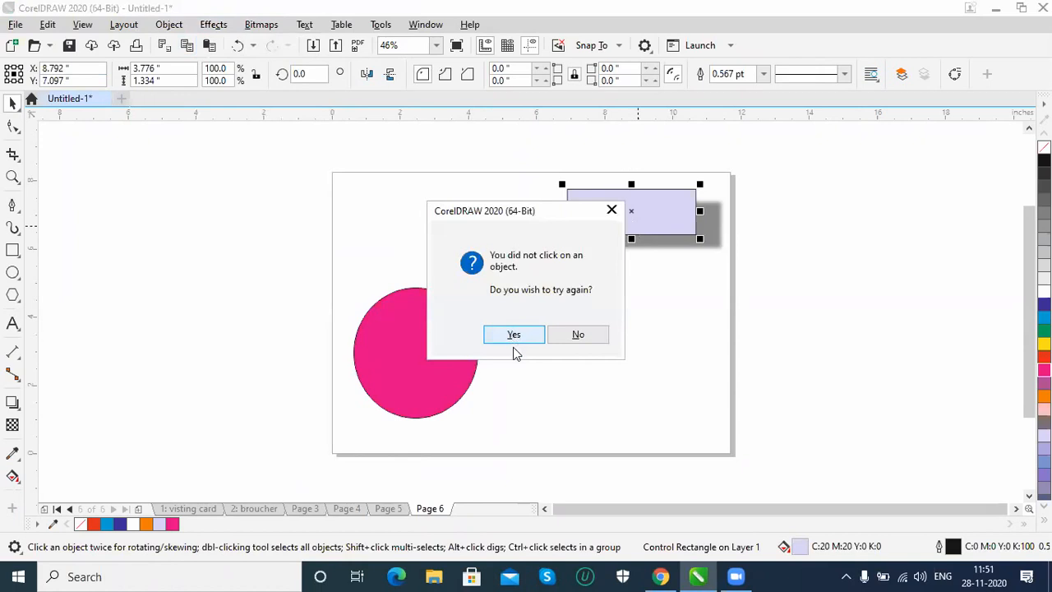
{"action": "left_click", "coordinate": [580, 337]}
Step: Copy the shadow effect from the lavender rectangle's drop shadow onto the magenta ellipse
{"action": "left_click", "coordinate": [470, 357]}
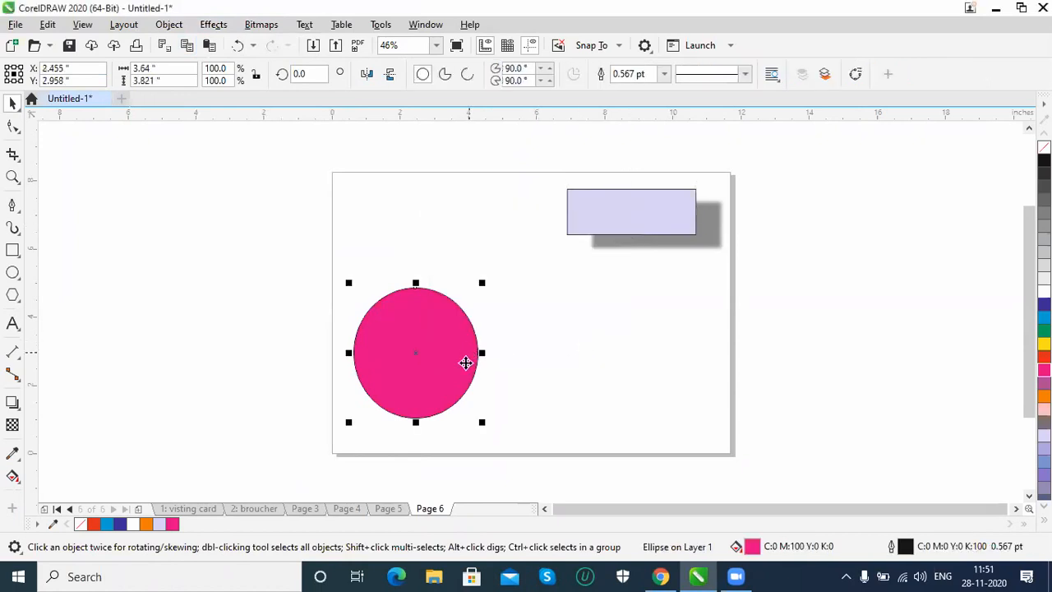
{"action": "left_click", "coordinate": [169, 25]}
{"action": "mouse_move", "coordinate": [312, 148]}
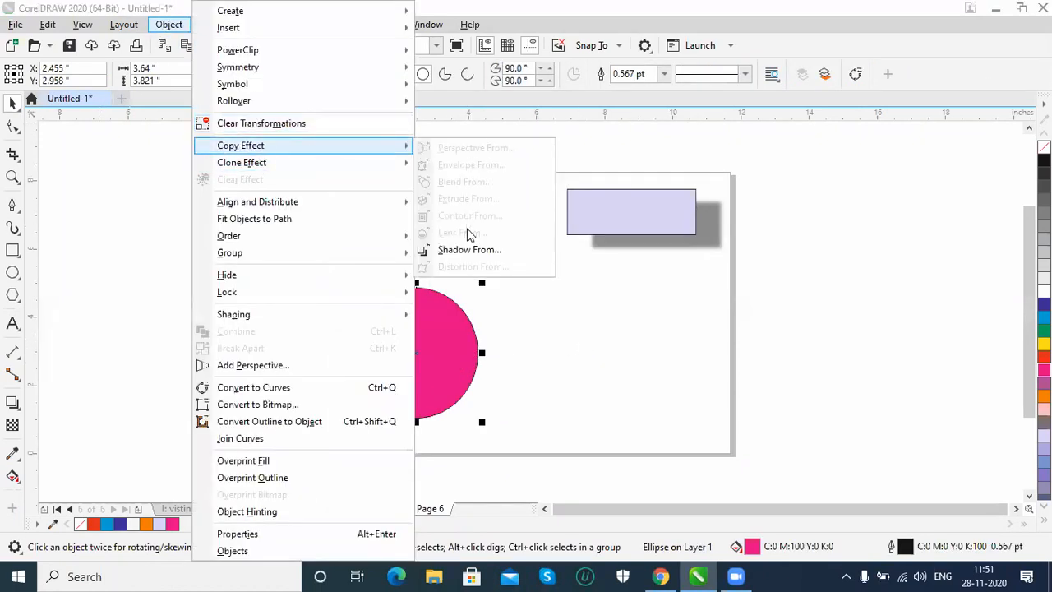
{"action": "left_click", "coordinate": [468, 250]}
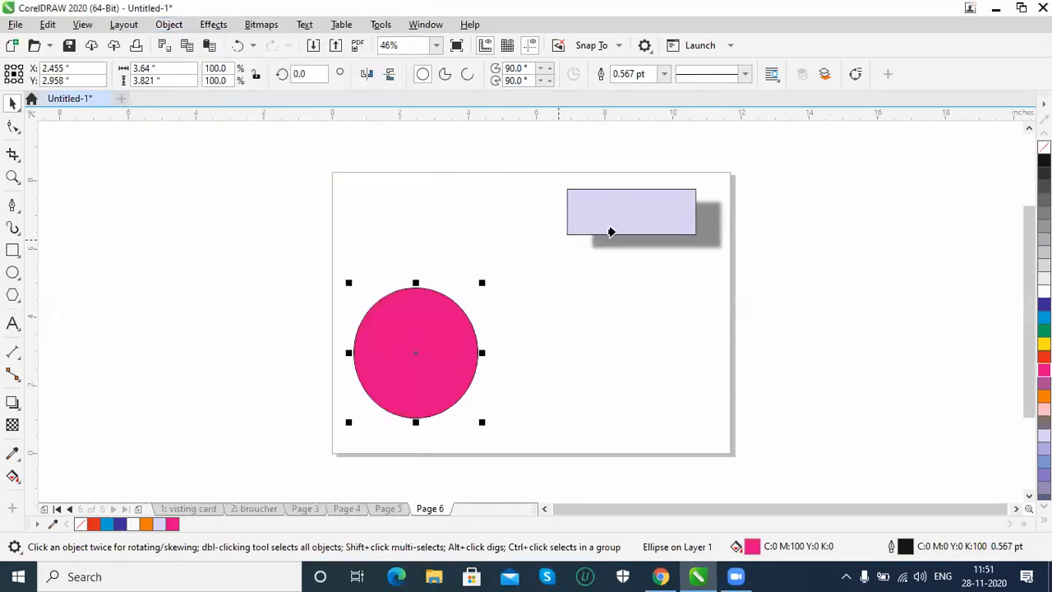
{"action": "left_click", "coordinate": [656, 189]}
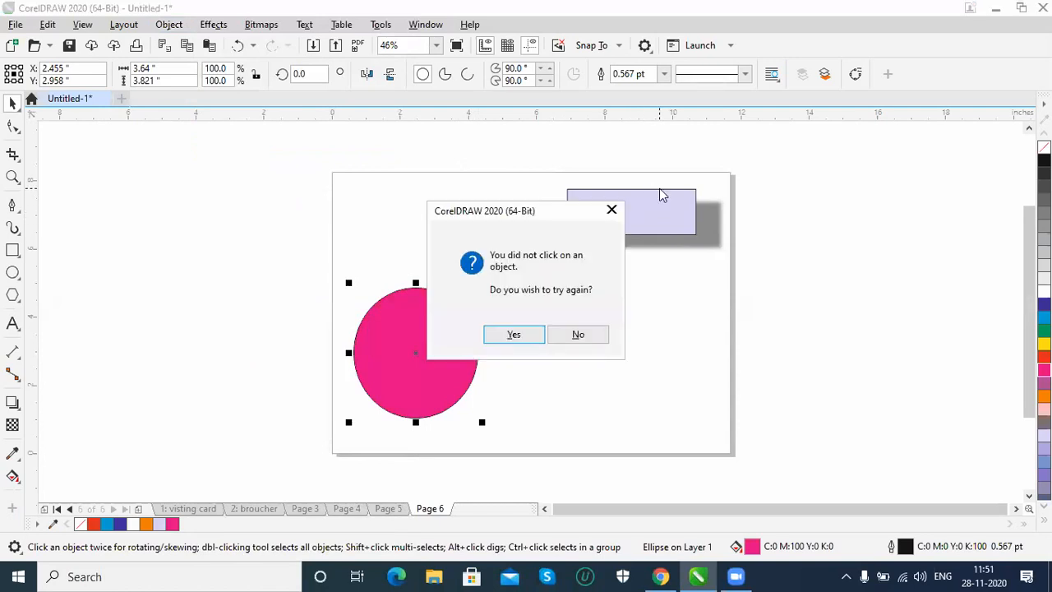
{"action": "left_click", "coordinate": [513, 334]}
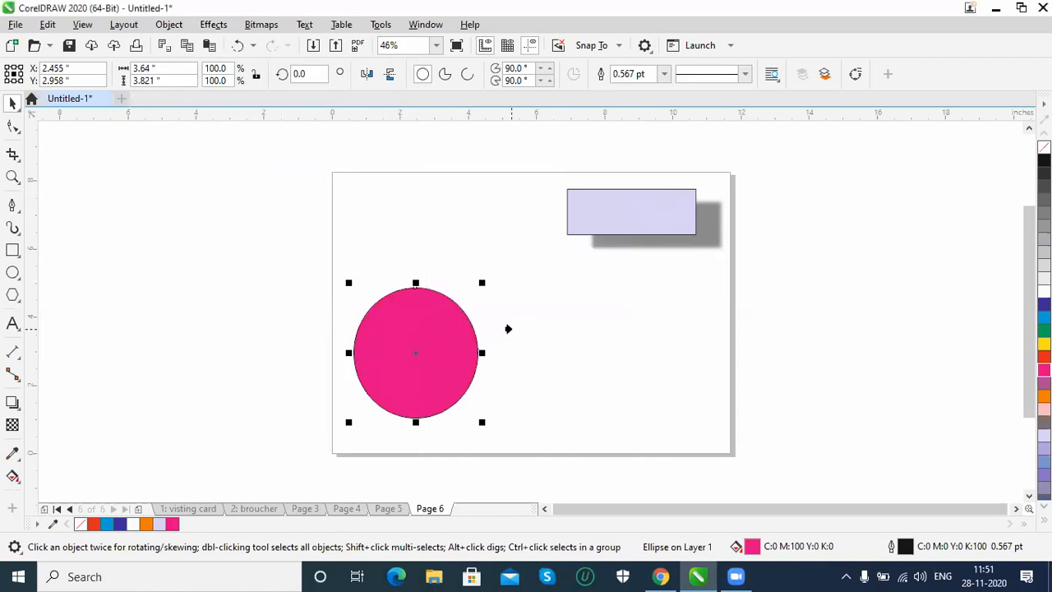
{"action": "left_click", "coordinate": [623, 245]}
{"action": "left_click", "coordinate": [531, 342]}
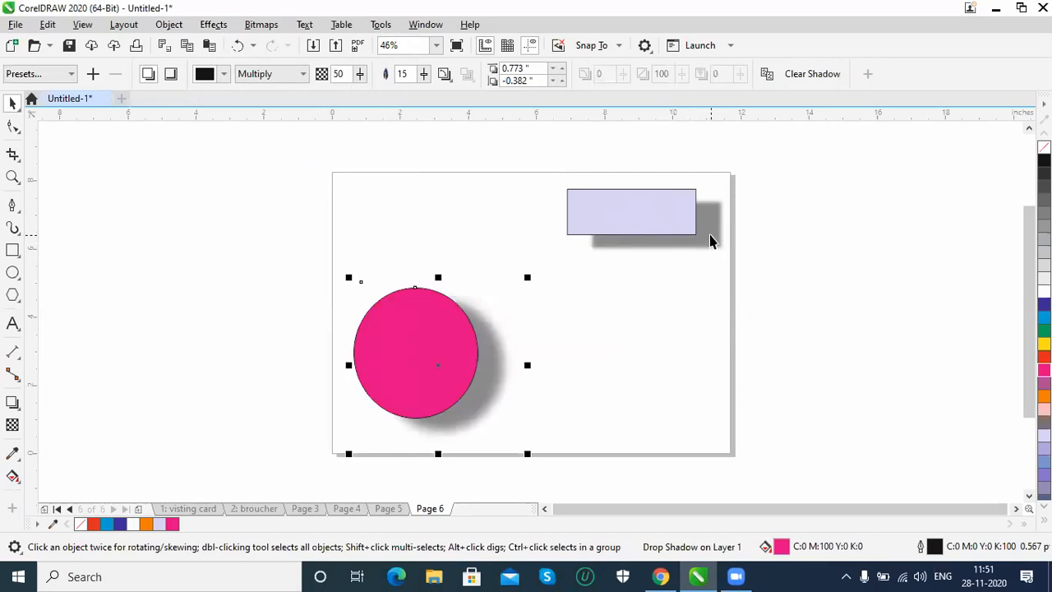
Step: Shrink the shadowed ellipse to about 1.69 by 1.78 inches, move it to the page's upper-left corner, and shift the lavender rectangle slightly up and left
{"action": "left_click_drag", "start_coordinate": [434, 348], "coordinate": [416, 249]}
{"action": "key", "text": "Escape"}
{"action": "left_click_drag", "start_coordinate": [507, 349], "coordinate": [398, 235]}
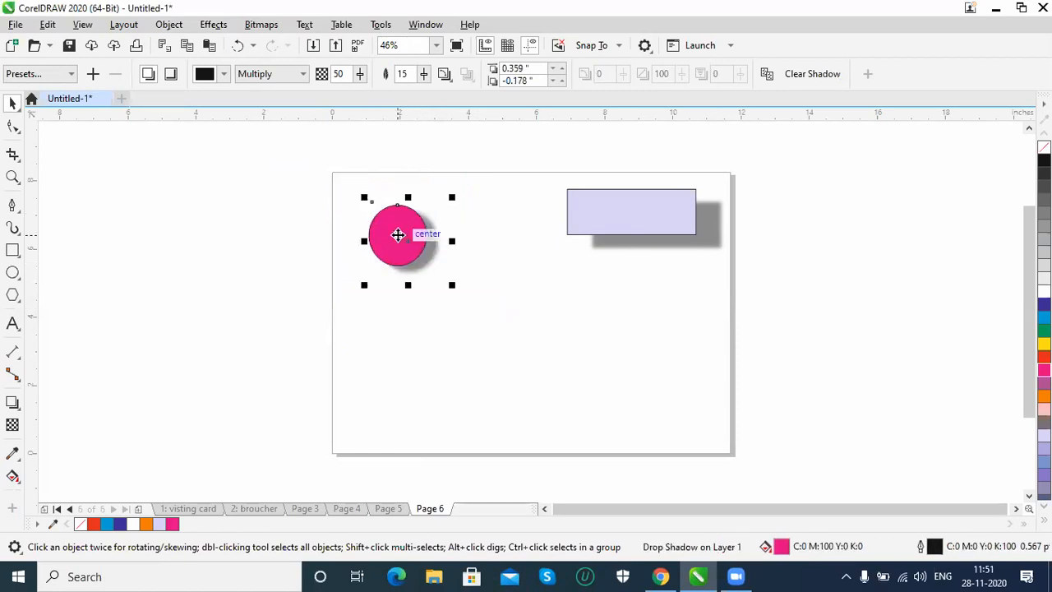
{"action": "left_click", "coordinate": [603, 217]}
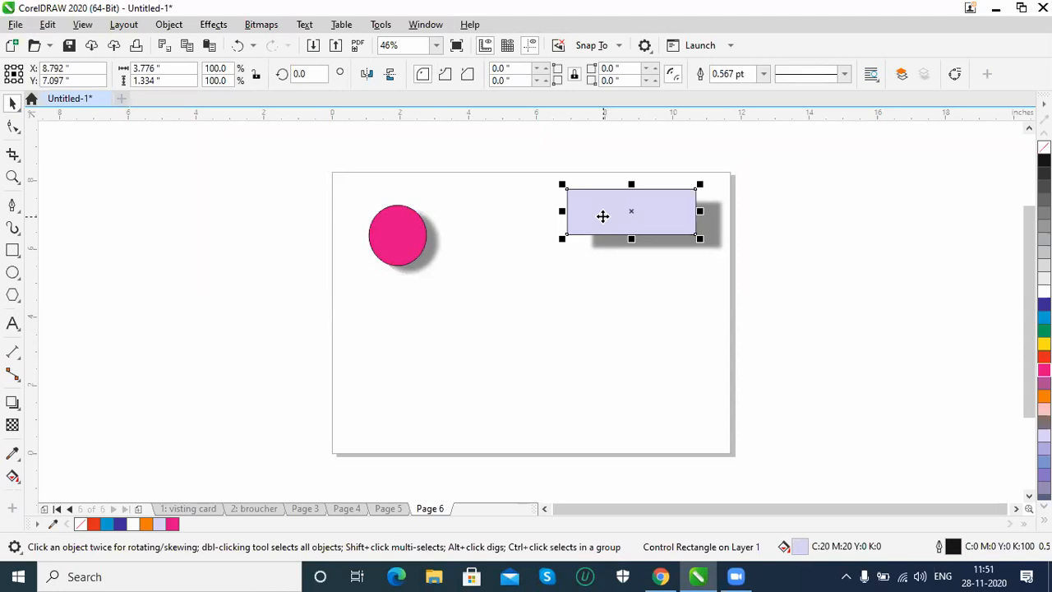
{"action": "left_click_drag", "start_coordinate": [396, 244], "coordinate": [356, 214]}
{"action": "left_click_drag", "start_coordinate": [600, 220], "coordinate": [581, 202]}
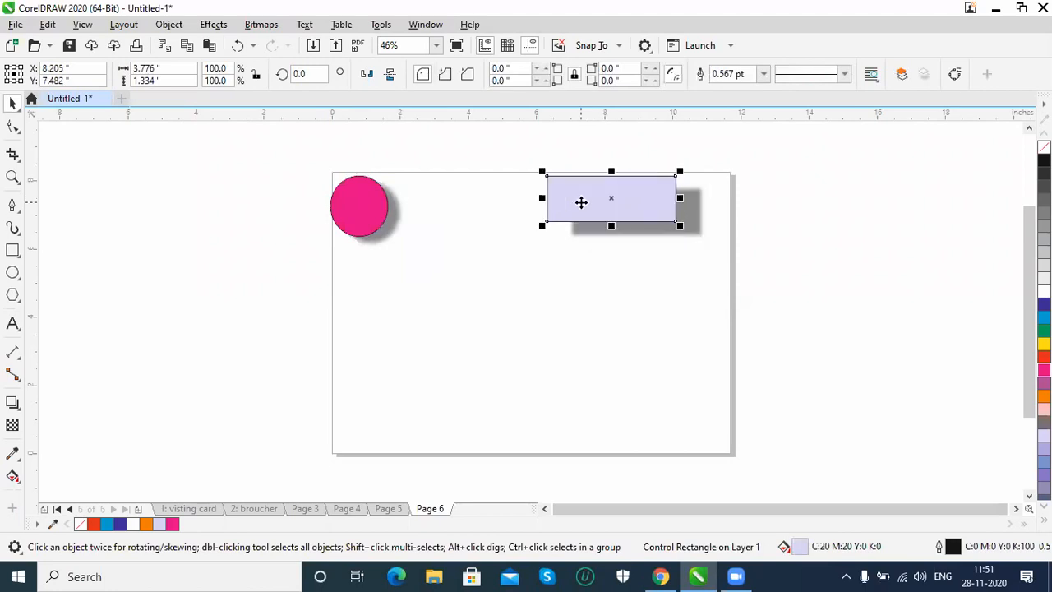
Step: Draw a rectangle about 3.55 by 2.83 inches mid-page and give it an inward contour of 6 steps with a 0.168-inch offset
{"action": "left_click", "coordinate": [12, 250]}
{"action": "left_click_drag", "start_coordinate": [448, 283], "coordinate": [570, 379]}
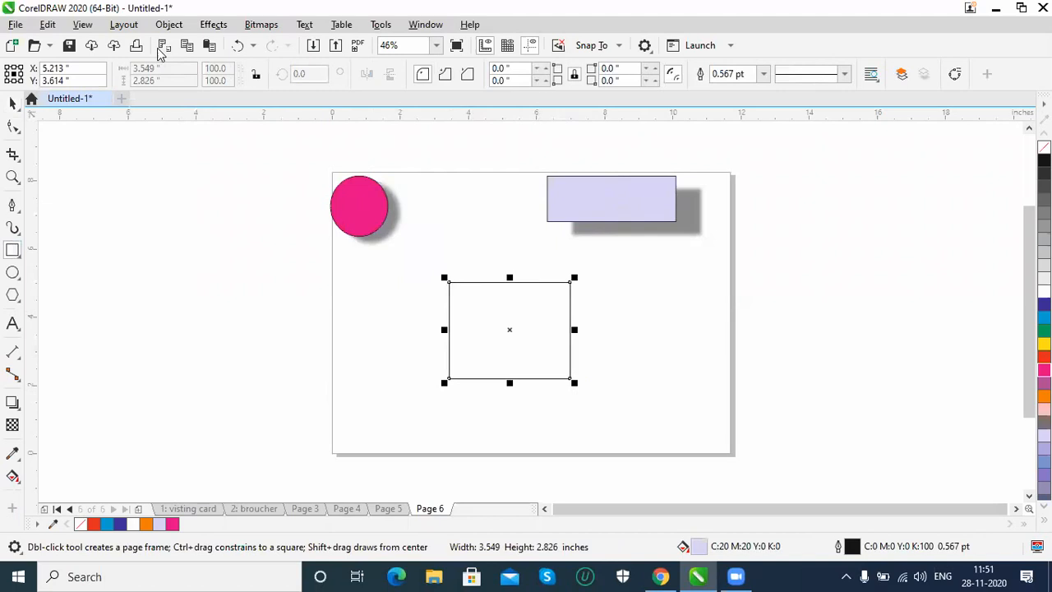
{"action": "left_click", "coordinate": [12, 402]}
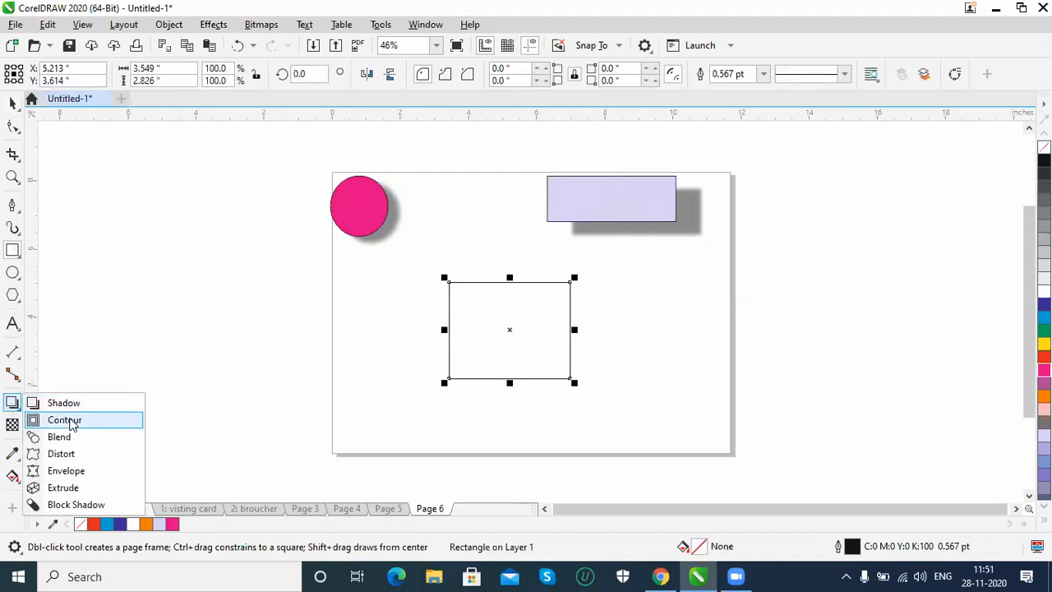
{"action": "left_click_drag", "start_coordinate": [451, 332], "coordinate": [513, 346]}
{"action": "left_click", "coordinate": [581, 326]}
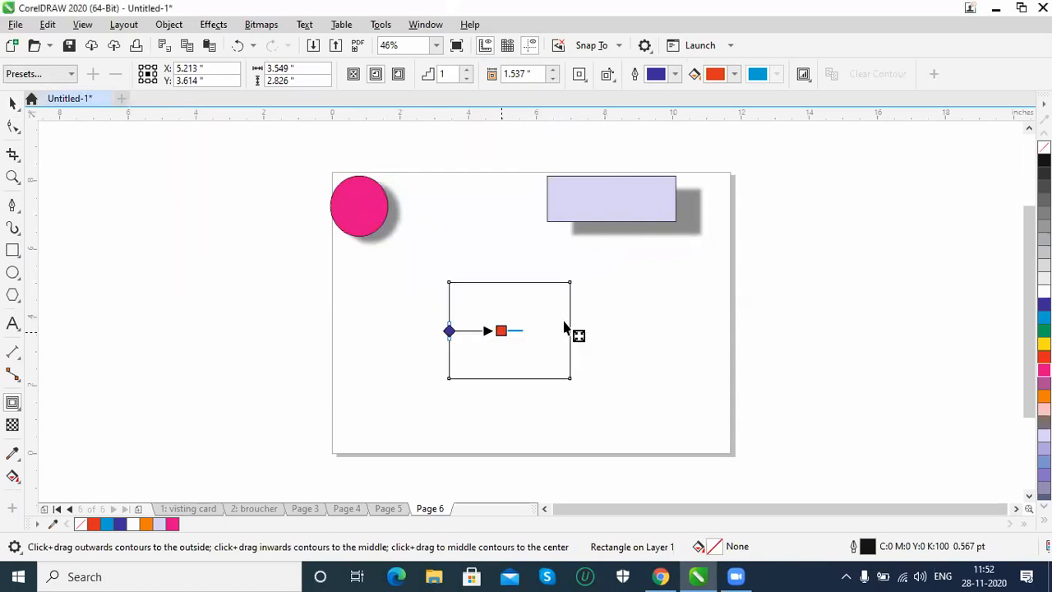
{"action": "left_click_drag", "start_coordinate": [454, 329], "coordinate": [468, 330]}
{"action": "left_click", "coordinate": [465, 71]}
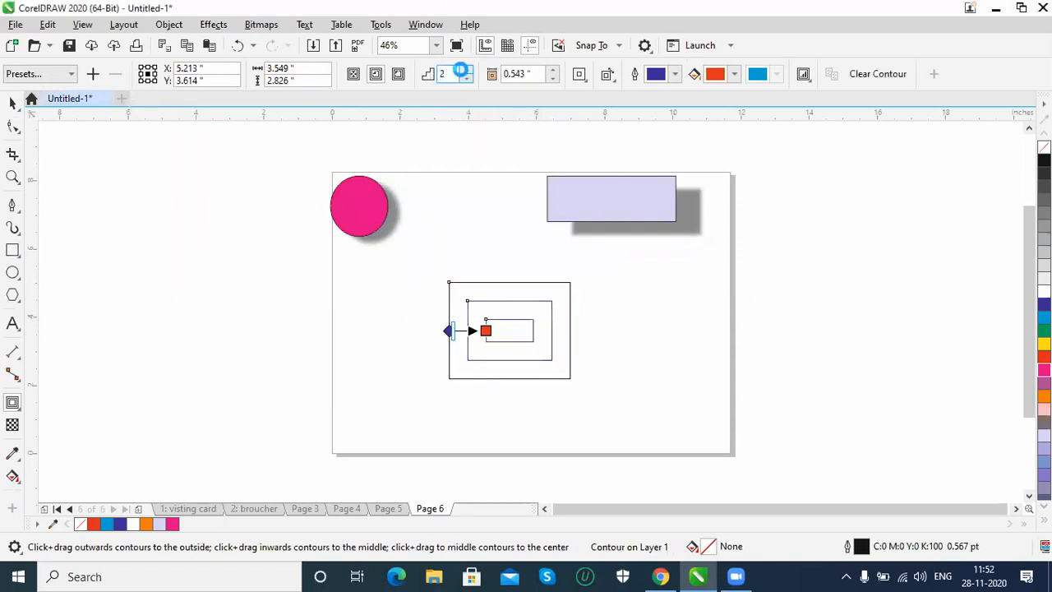
{"action": "left_click_drag", "start_coordinate": [445, 330], "coordinate": [460, 362]}
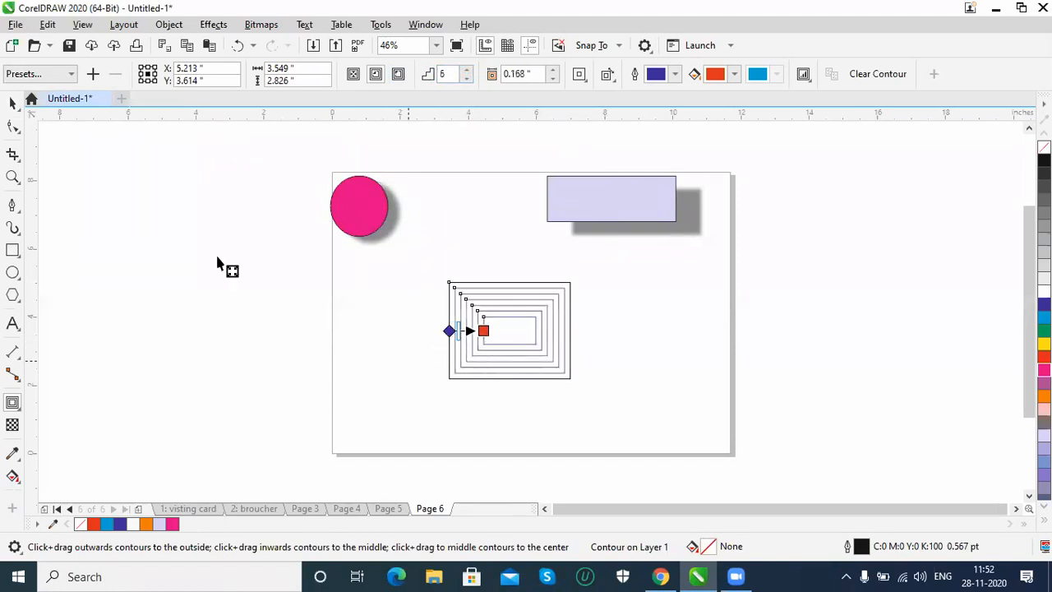
Step: Copy the contour effect from the mid-page rectangle onto the magenta ellipse and enlarge the ellipse to about 2.35 by 2.47 inches
{"action": "left_click", "coordinate": [13, 103]}
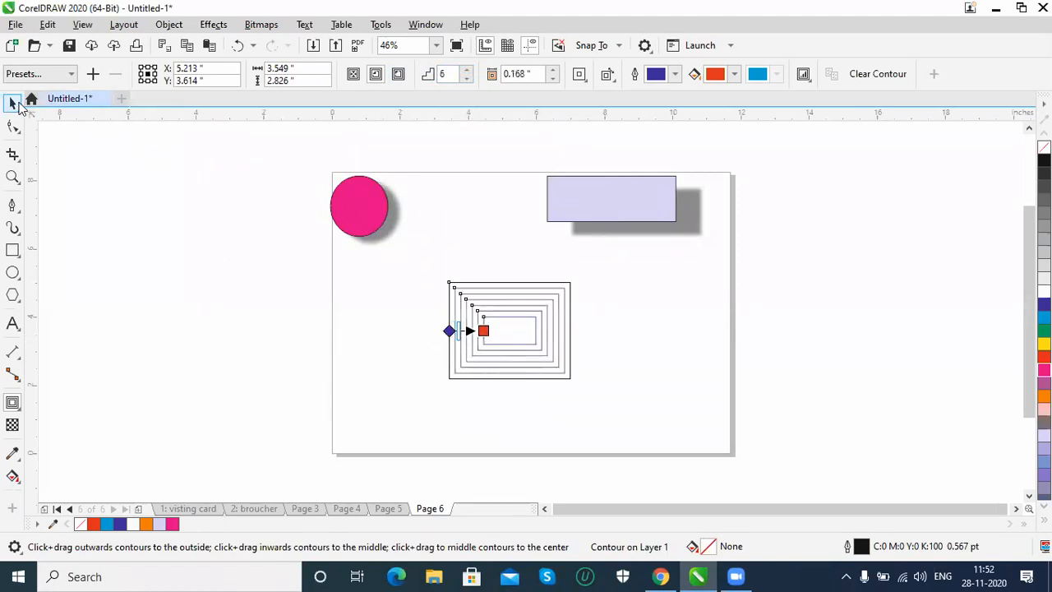
{"action": "left_click", "coordinate": [344, 211]}
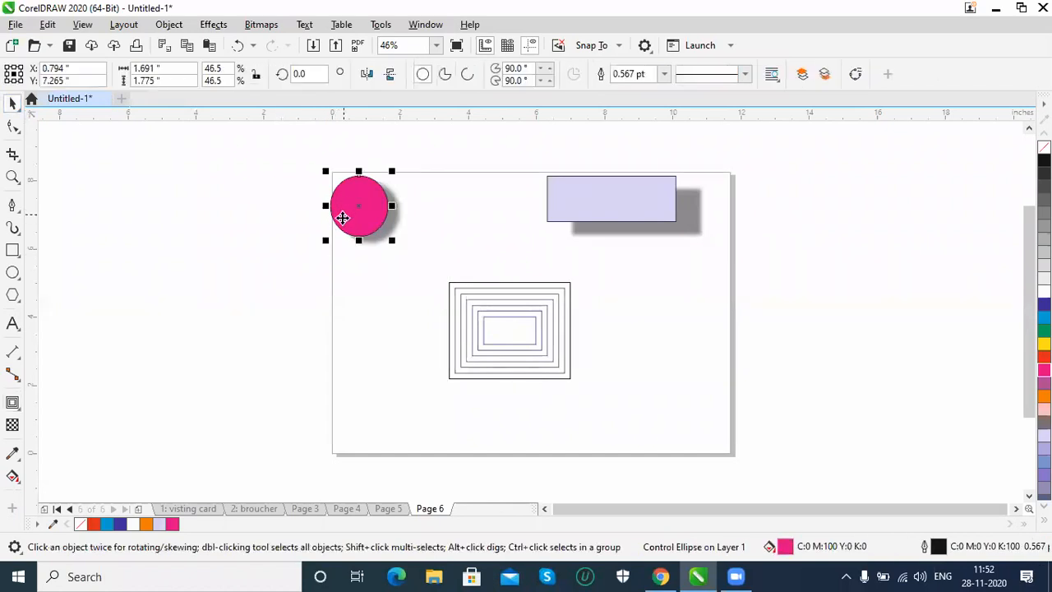
{"action": "left_click", "coordinate": [161, 27]}
{"action": "mouse_move", "coordinate": [246, 146]}
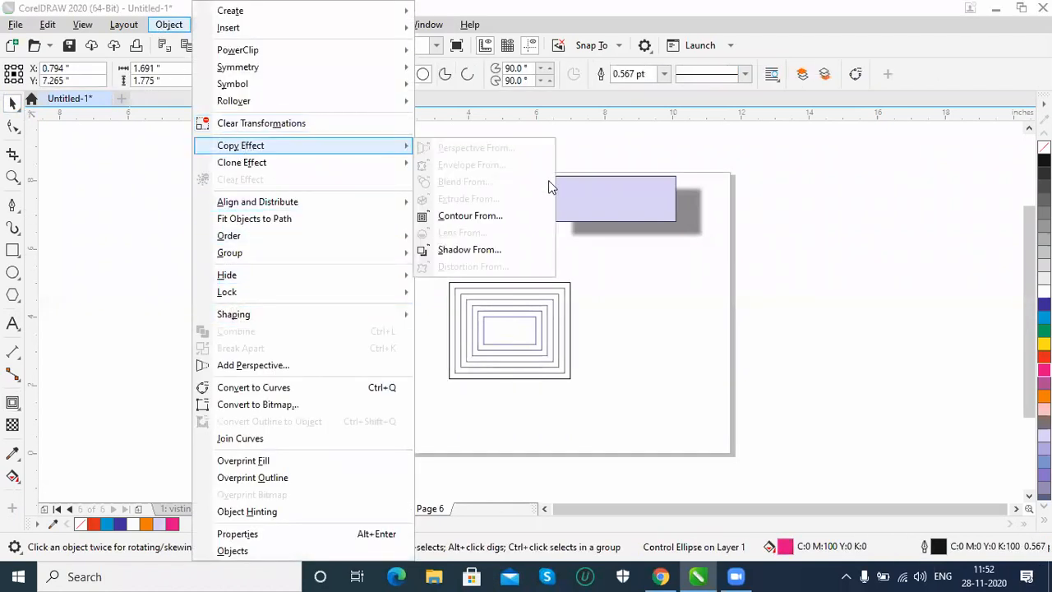
{"action": "left_click", "coordinate": [464, 215]}
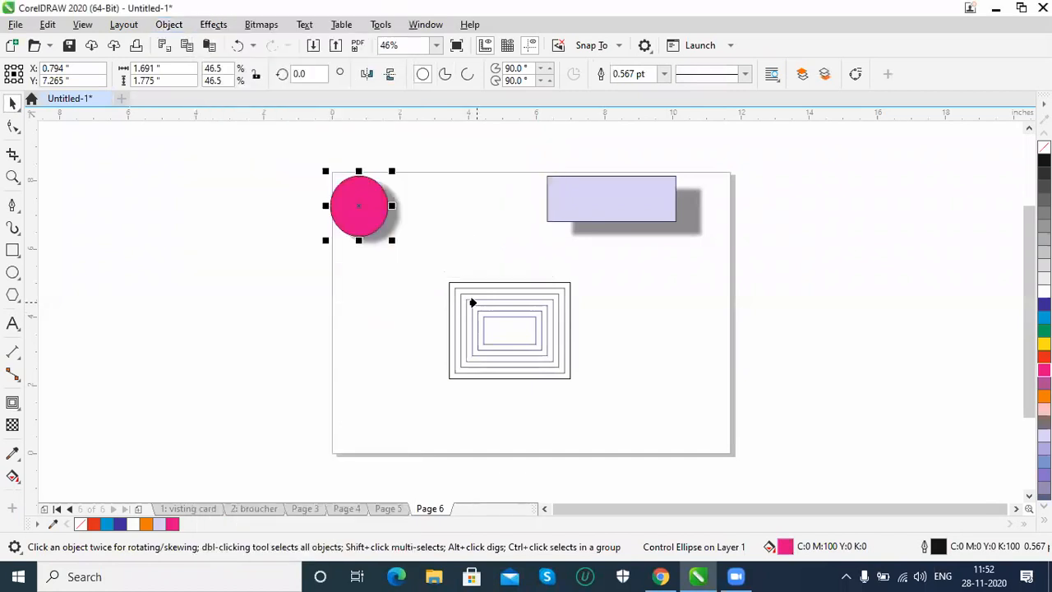
{"action": "left_click", "coordinate": [476, 304]}
{"action": "left_click_drag", "start_coordinate": [365, 217], "coordinate": [435, 306]}
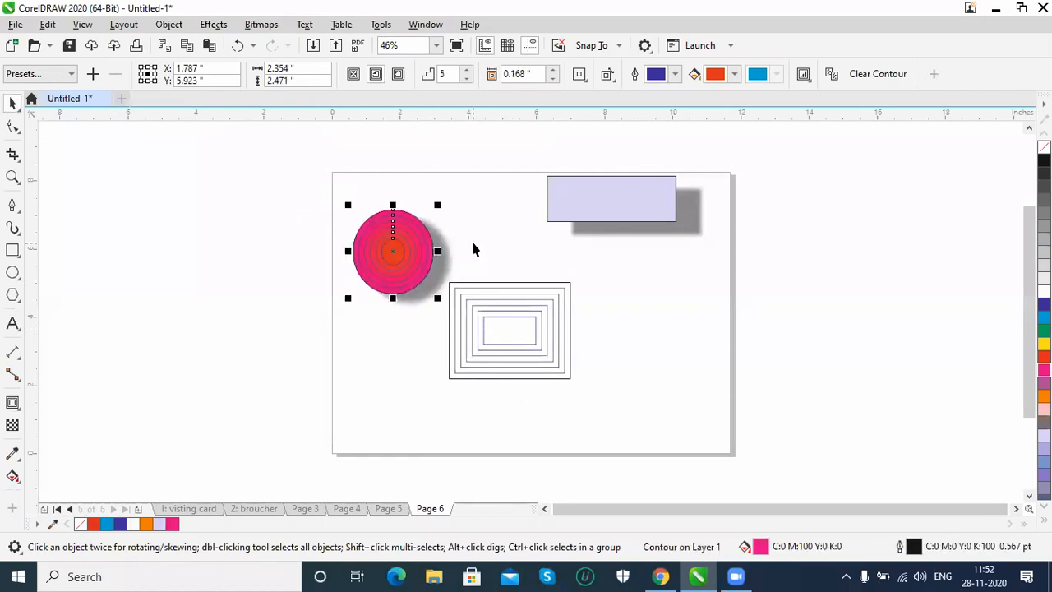
Step: Distort the contoured rectangle into a four-petal flower with a push and pull distortion of amplitude about -55
{"action": "left_click", "coordinate": [544, 309]}
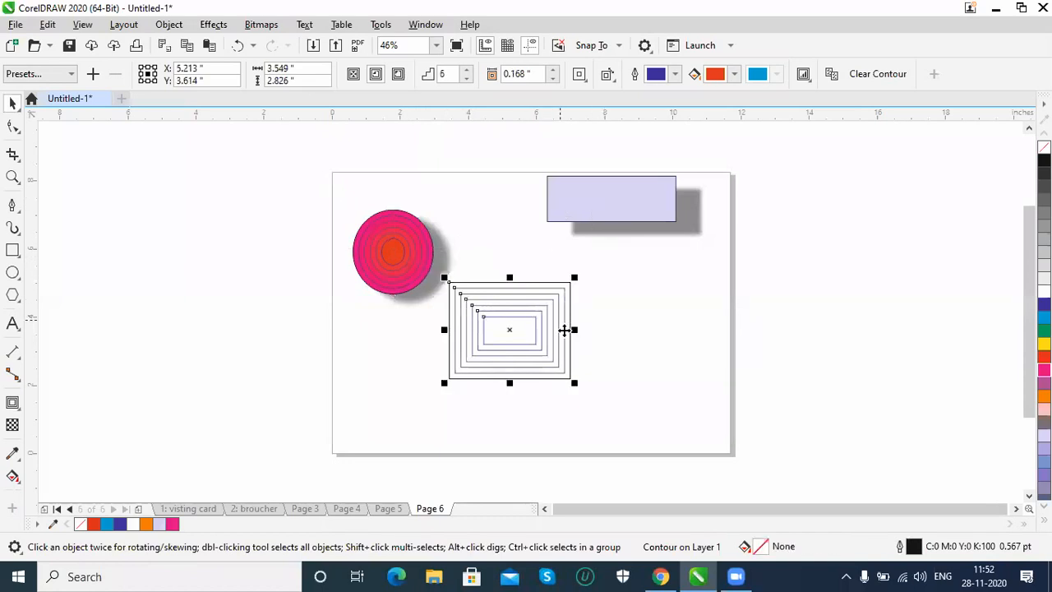
{"action": "left_click", "coordinate": [14, 405]}
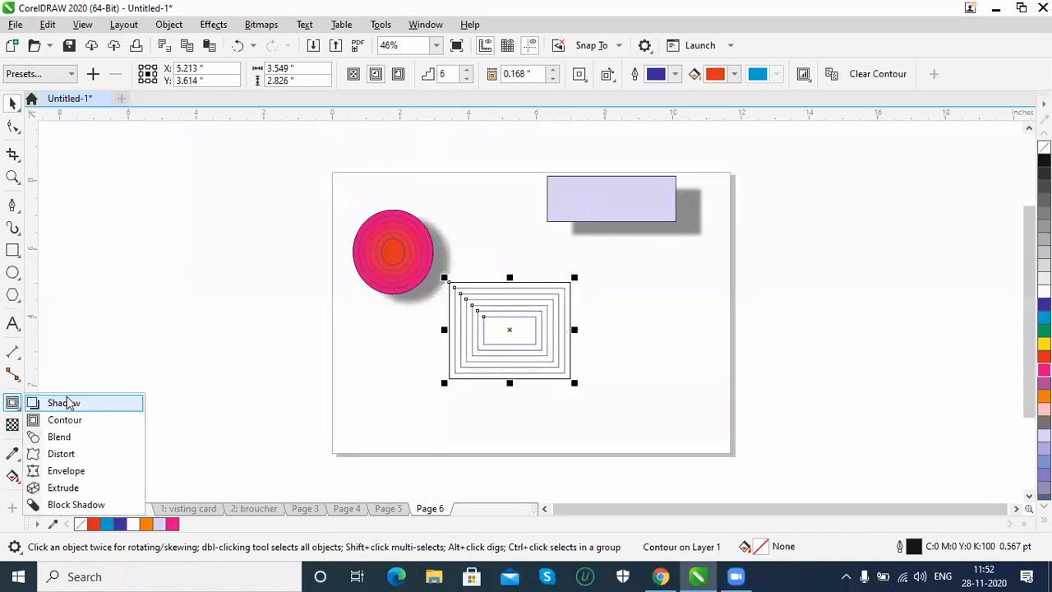
{"action": "left_click", "coordinate": [78, 453]}
{"action": "mouse_move", "coordinate": [534, 326]}
{"action": "left_mouse_down"}
{"action": "mouse_move", "coordinate": [564, 348]}
{"action": "mouse_move", "coordinate": [526, 312]}
{"action": "mouse_move", "coordinate": [498, 308]}
{"action": "mouse_move", "coordinate": [545, 353]}
{"action": "mouse_move", "coordinate": [491, 300]}
{"action": "mouse_move", "coordinate": [536, 346]}
{"action": "mouse_move", "coordinate": [547, 336]}
{"action": "left_mouse_up"}
{"action": "left_click", "coordinate": [394, 283]}
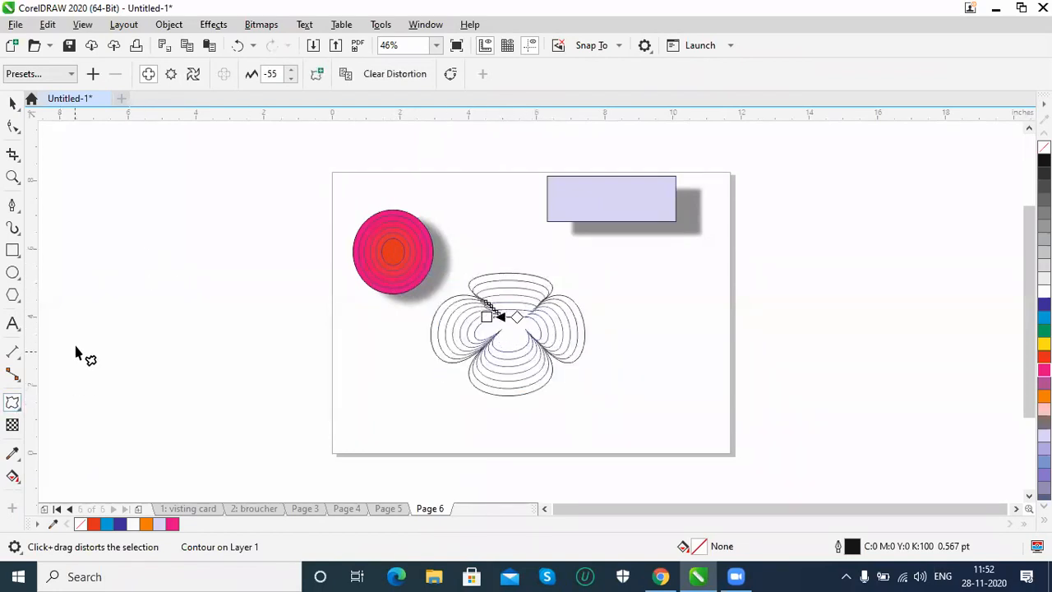
Step: Copy the distortion effect from the flower-shaped contour onto the magenta contoured ellipse
{"action": "left_click", "coordinate": [12, 102]}
{"action": "left_click", "coordinate": [392, 252]}
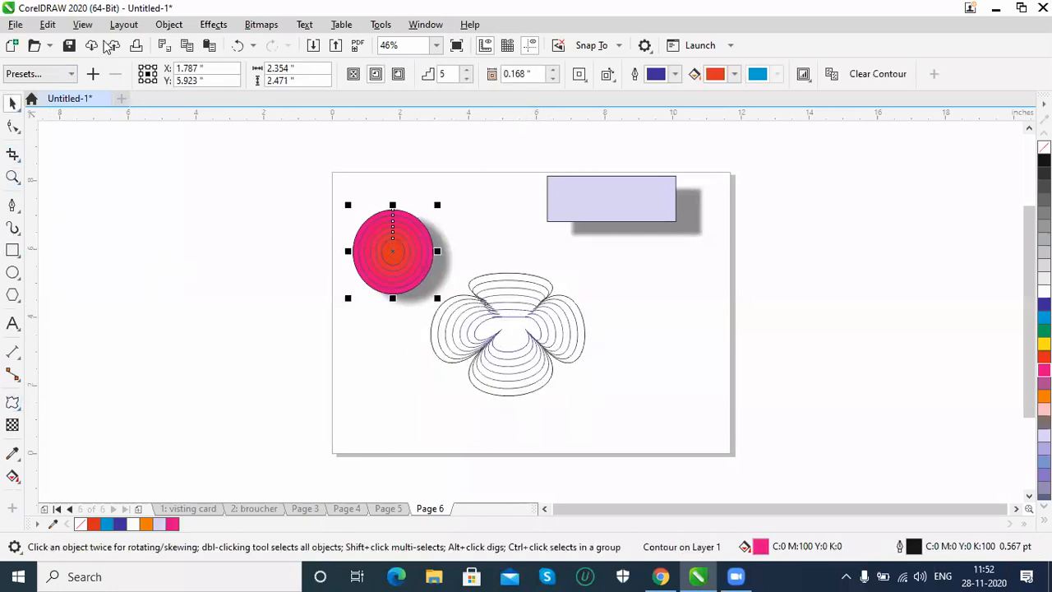
{"action": "left_click", "coordinate": [169, 24]}
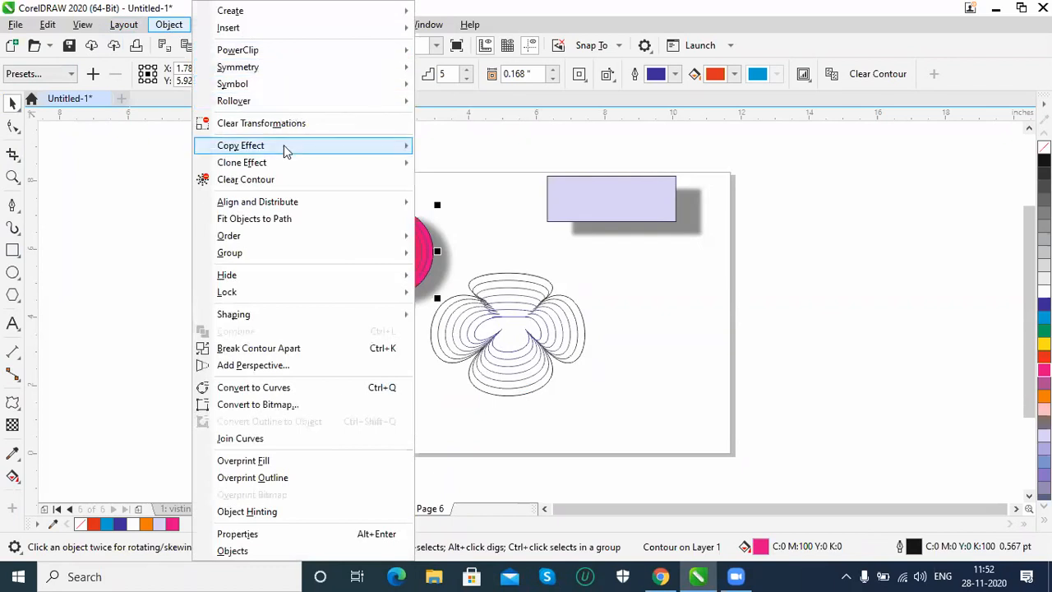
{"action": "mouse_move", "coordinate": [284, 146]}
{"action": "left_click", "coordinate": [473, 267]}
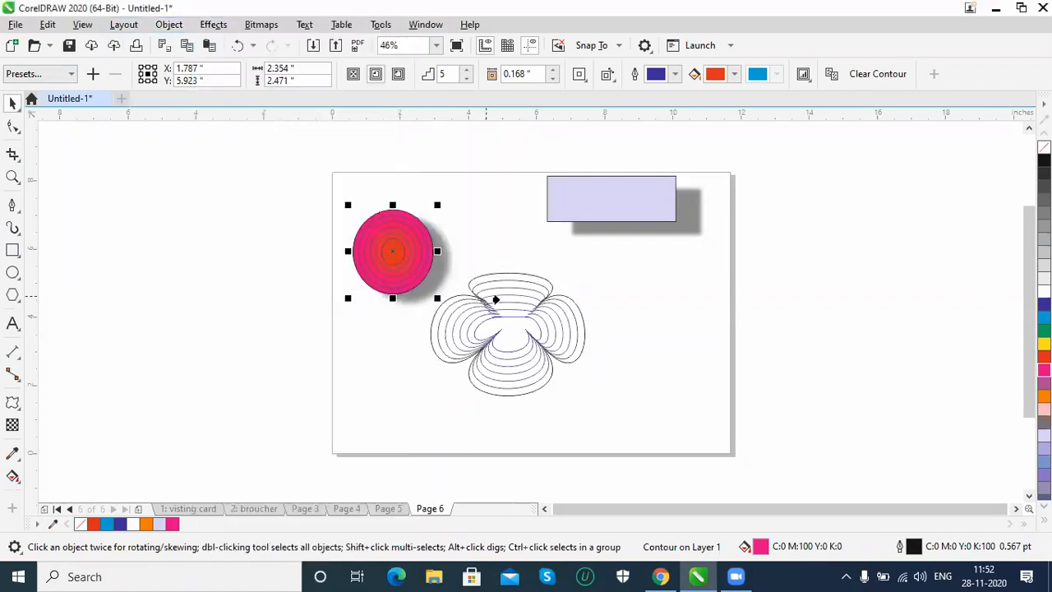
{"action": "left_click", "coordinate": [508, 294]}
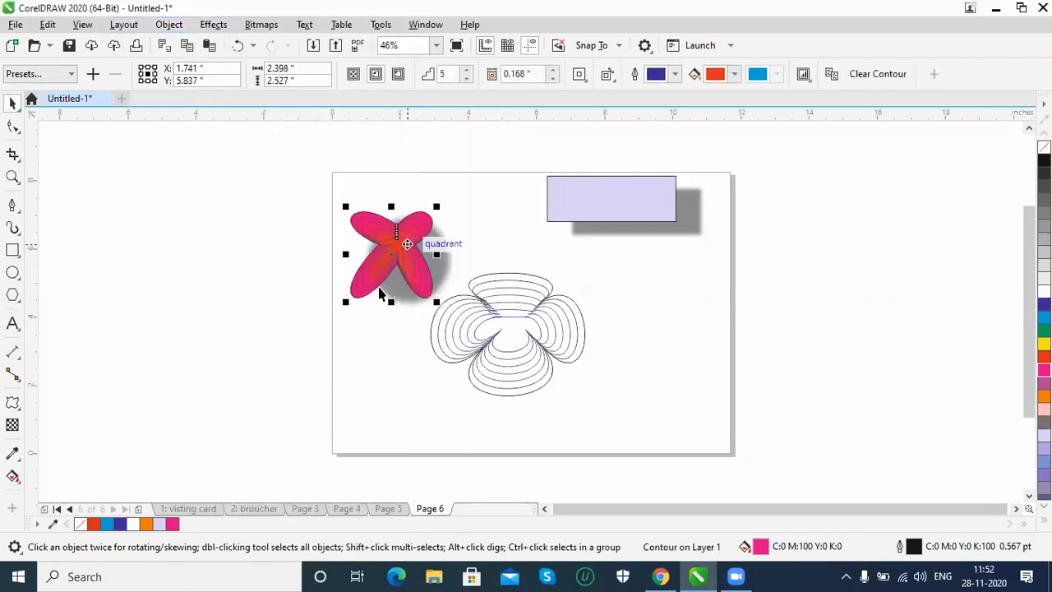
Step: Spread the objects out: move the magenta shape up and left, the outlined flower right, and the lavender rectangle down and left
{"action": "left_click_drag", "start_coordinate": [390, 255], "coordinate": [377, 236]}
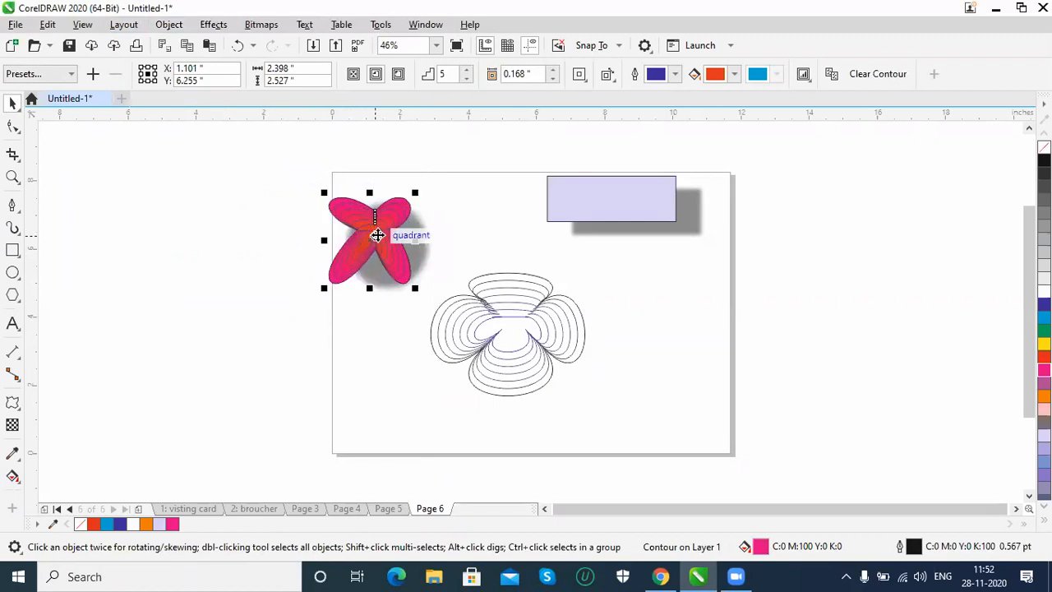
{"action": "left_click_drag", "start_coordinate": [544, 317], "coordinate": [685, 319]}
{"action": "left_click", "coordinate": [607, 206]}
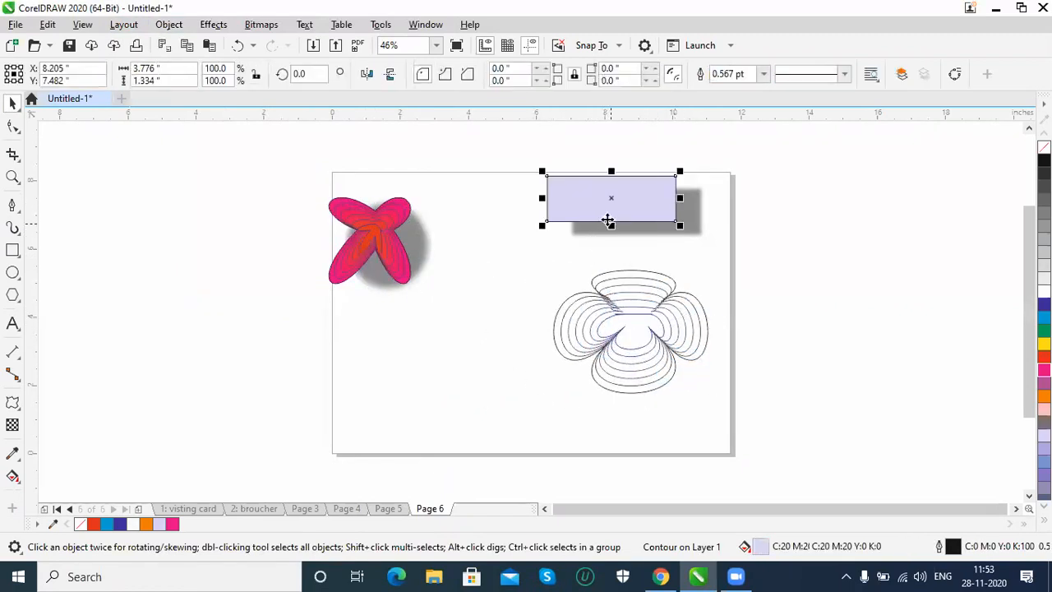
{"action": "left_click_drag", "start_coordinate": [578, 209], "coordinate": [529, 239]}
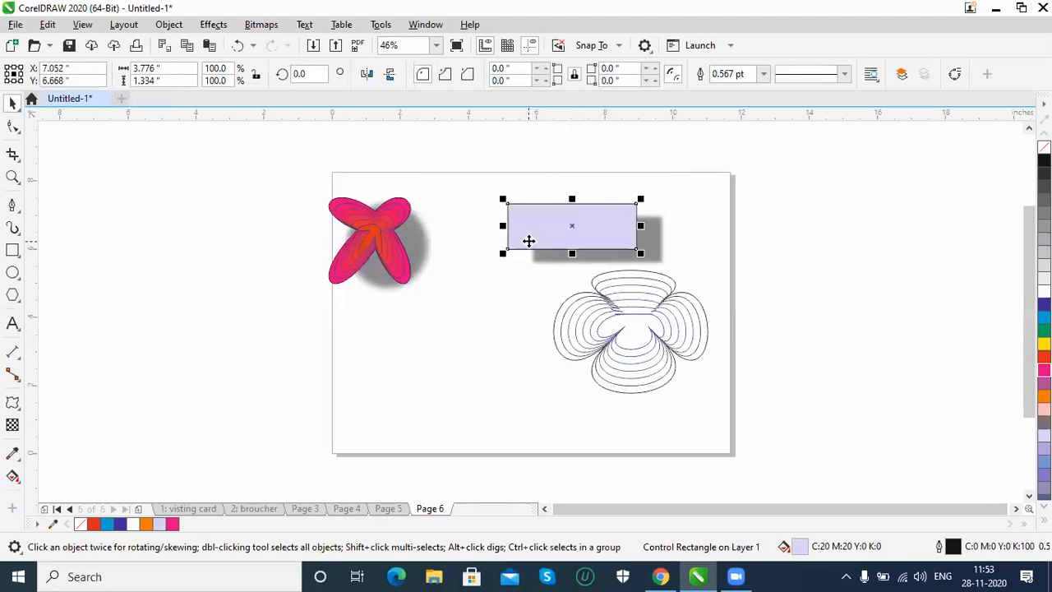
Step: Examine which Clone Effect options are offered for the distorted magenta shape
{"action": "left_click", "coordinate": [380, 255]}
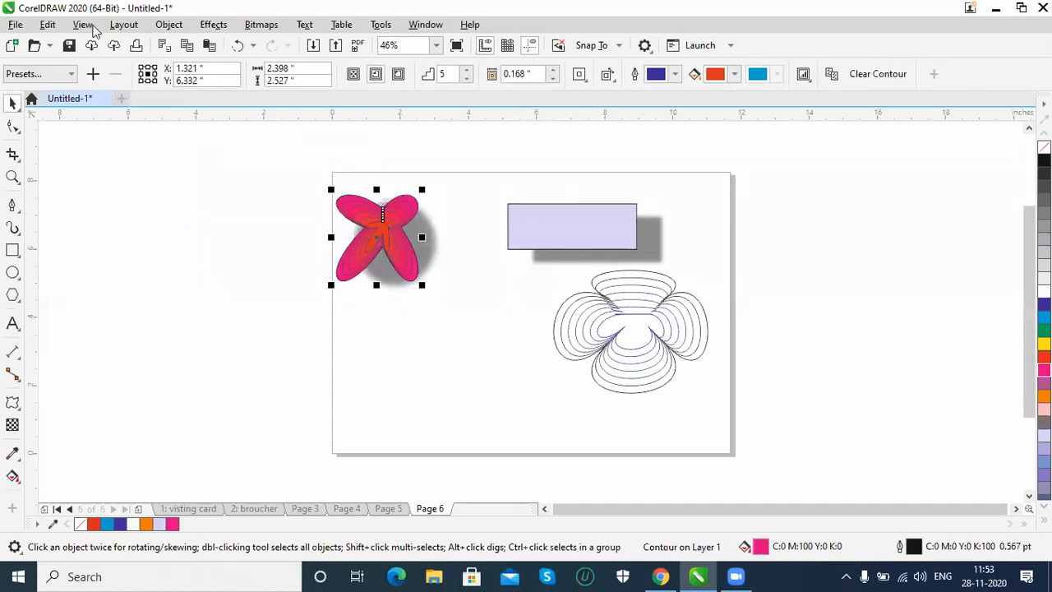
{"action": "left_click", "coordinate": [168, 25]}
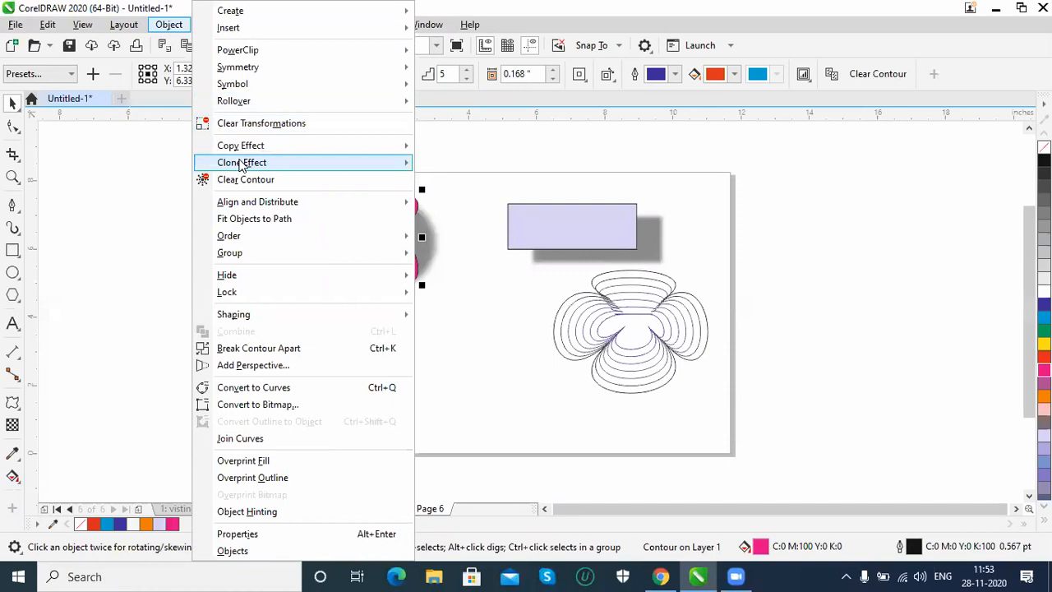
{"action": "mouse_move", "coordinate": [241, 164]}
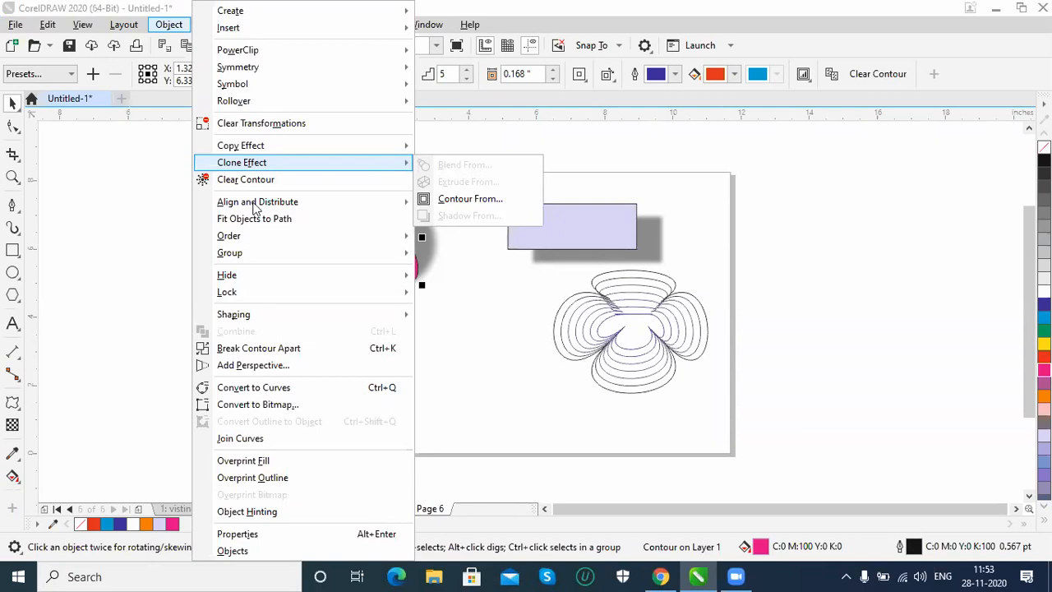
{"action": "left_click", "coordinate": [150, 223]}
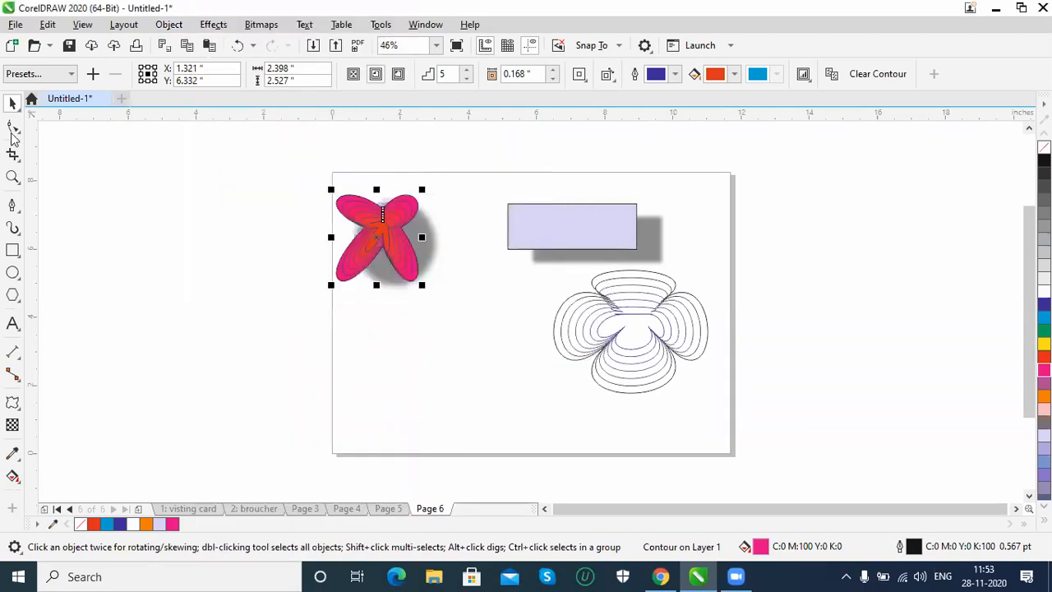
Step: Delete all objects on the page and draw a rectangle about 3.57 by 2.65 inches in the page's upper-left area
{"action": "key", "text": "ctrl+a"}
{"action": "key", "text": "Delete"}
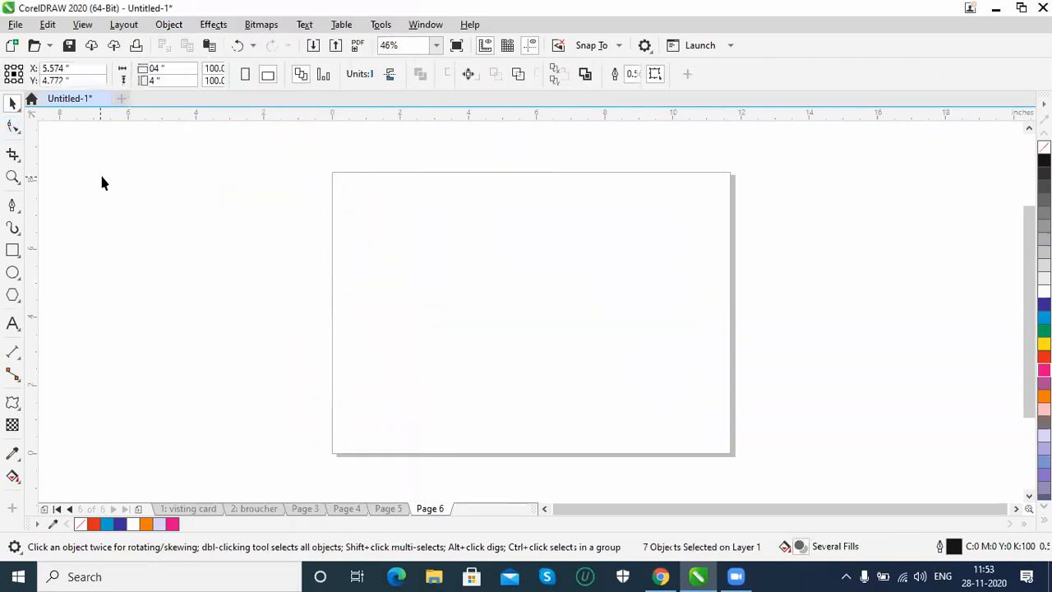
{"action": "left_click", "coordinate": [12, 250]}
{"action": "left_click_drag", "start_coordinate": [349, 213], "coordinate": [471, 304]}
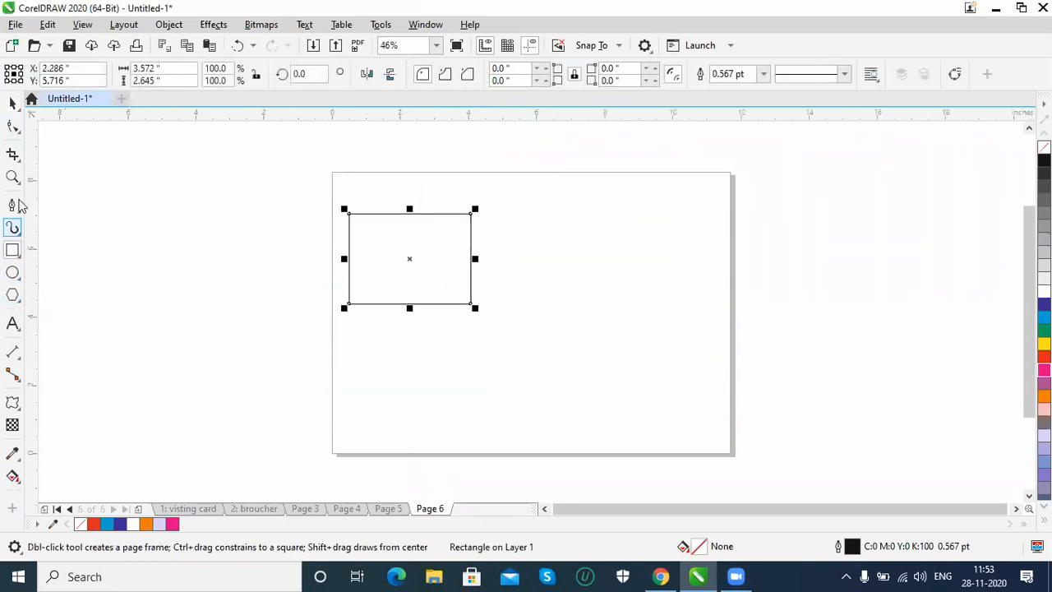
Step: Apply an inward contour to the rectangle with 10 steps at an offset of about 0.077 inches
{"action": "left_click", "coordinate": [12, 102]}
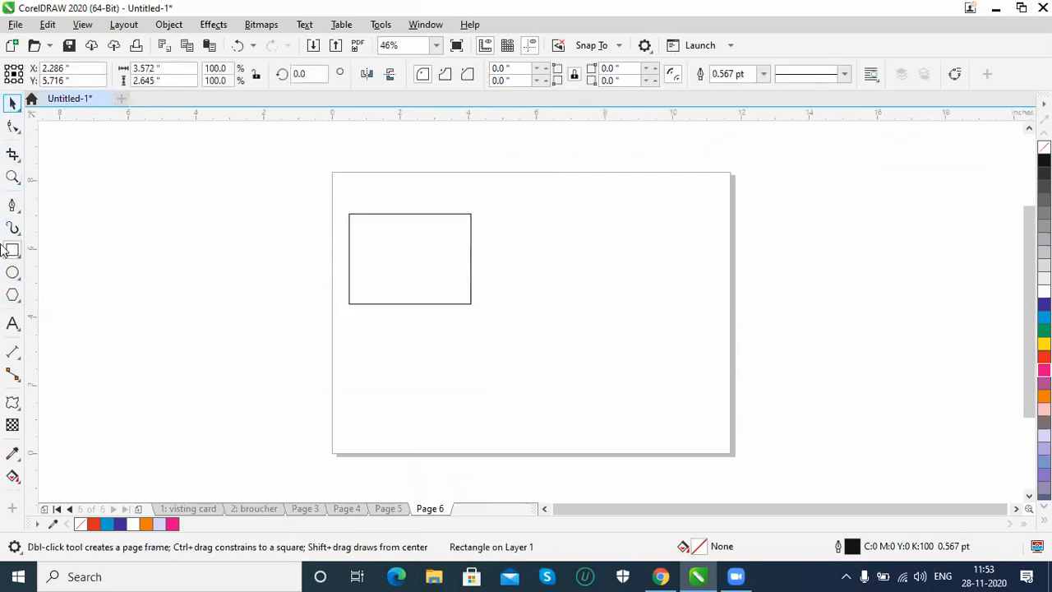
{"action": "left_click", "coordinate": [13, 402]}
{"action": "left_click", "coordinate": [85, 421]}
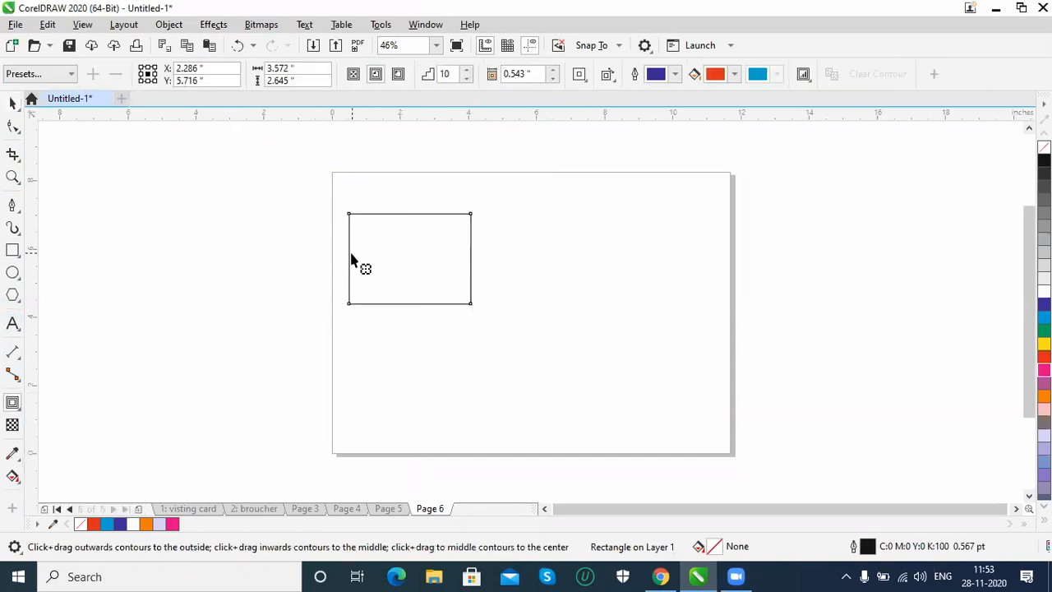
{"action": "left_click_drag", "start_coordinate": [351, 260], "coordinate": [374, 258]}
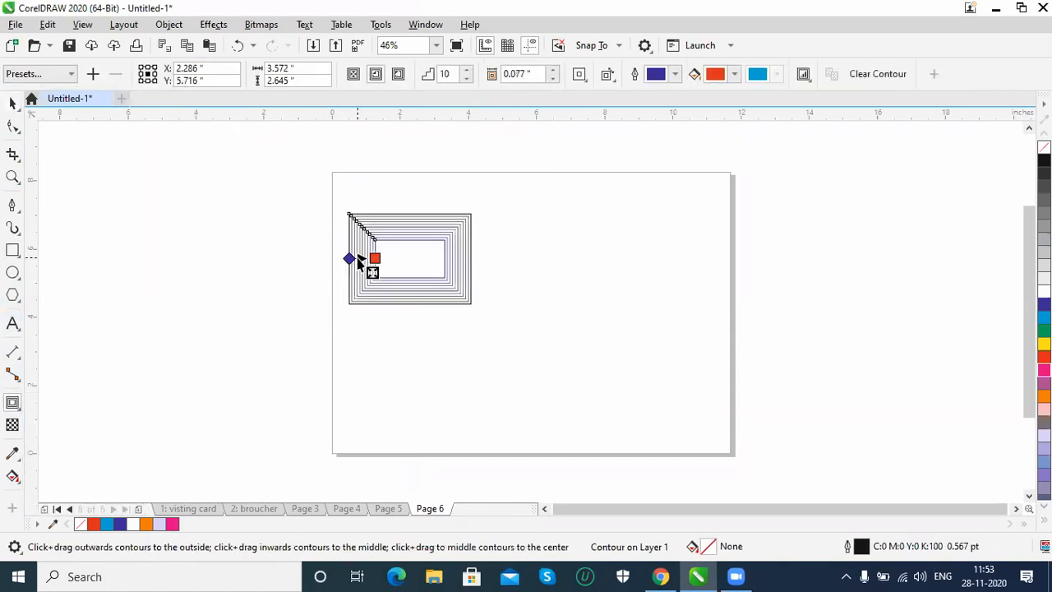
Step: Draw a near-circular ellipse about 3.48 by 3.55 inches in the right part of the page
{"action": "left_click", "coordinate": [12, 272]}
{"action": "left_click_drag", "start_coordinate": [576, 245], "coordinate": [697, 371]}
{"action": "left_click", "coordinate": [11, 103]}
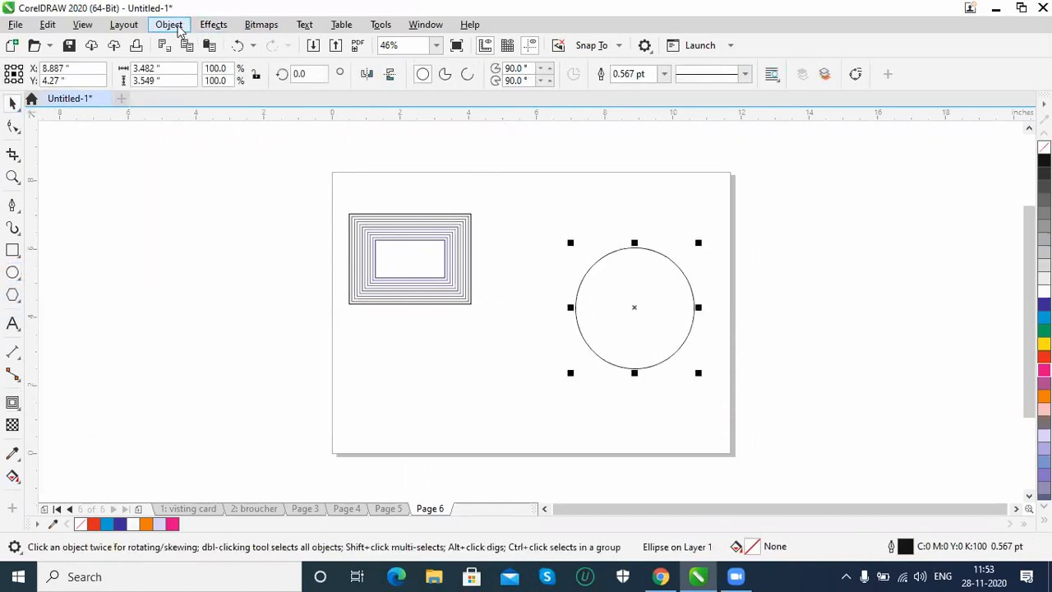
Step: Clone the contour effect from the rectangle onto the circle
{"action": "left_click", "coordinate": [178, 29]}
{"action": "mouse_move", "coordinate": [415, 168]}
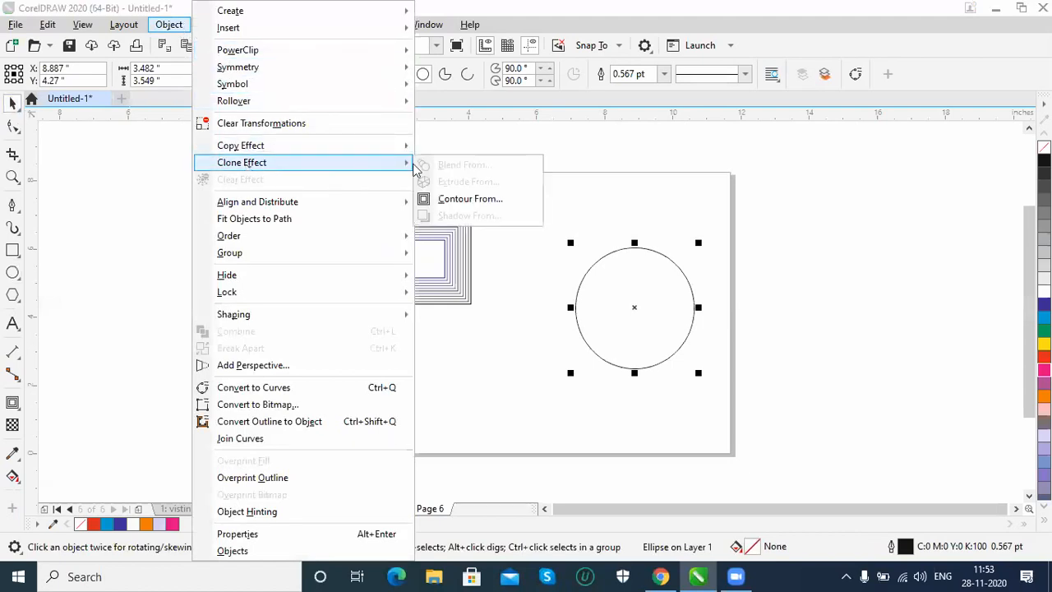
{"action": "left_click", "coordinate": [459, 200]}
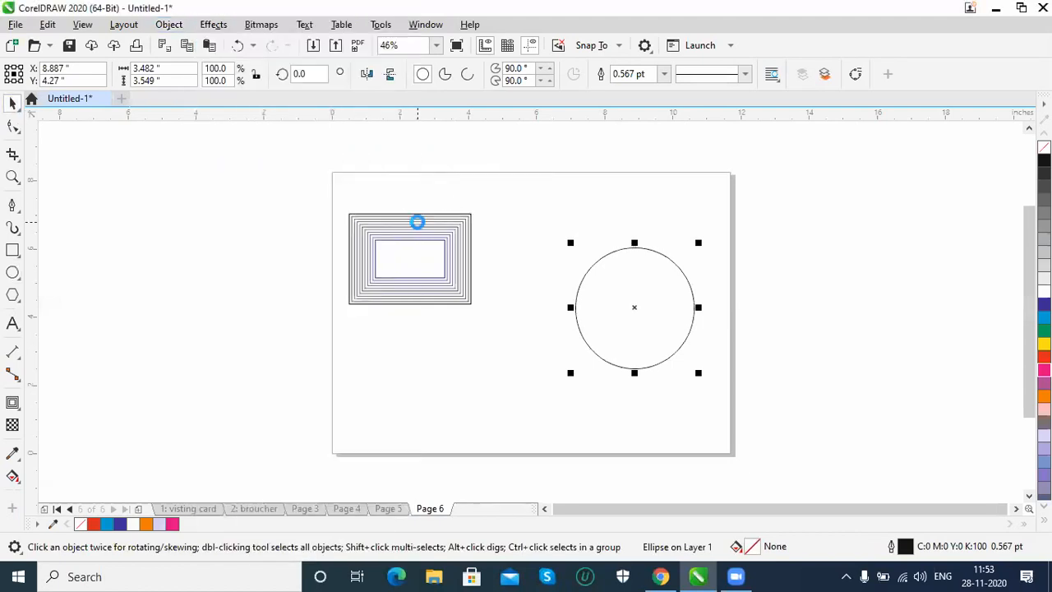
{"action": "left_click", "coordinate": [419, 223]}
Step: Extend the rectangle's contour further inward to 18 steps at an offset of about 0.064 inches
{"action": "left_click", "coordinate": [400, 231]}
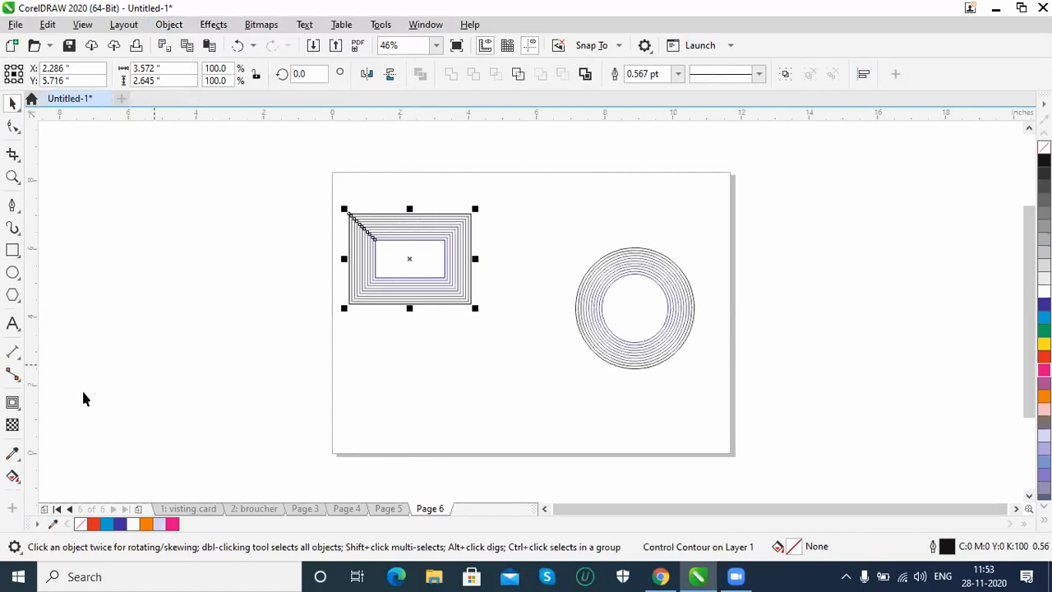
{"action": "left_click", "coordinate": [12, 402]}
{"action": "mouse_move", "coordinate": [375, 258]}
{"action": "left_mouse_down"}
{"action": "mouse_move", "coordinate": [389, 259]}
{"action": "mouse_move", "coordinate": [364, 258]}
{"action": "left_mouse_up"}
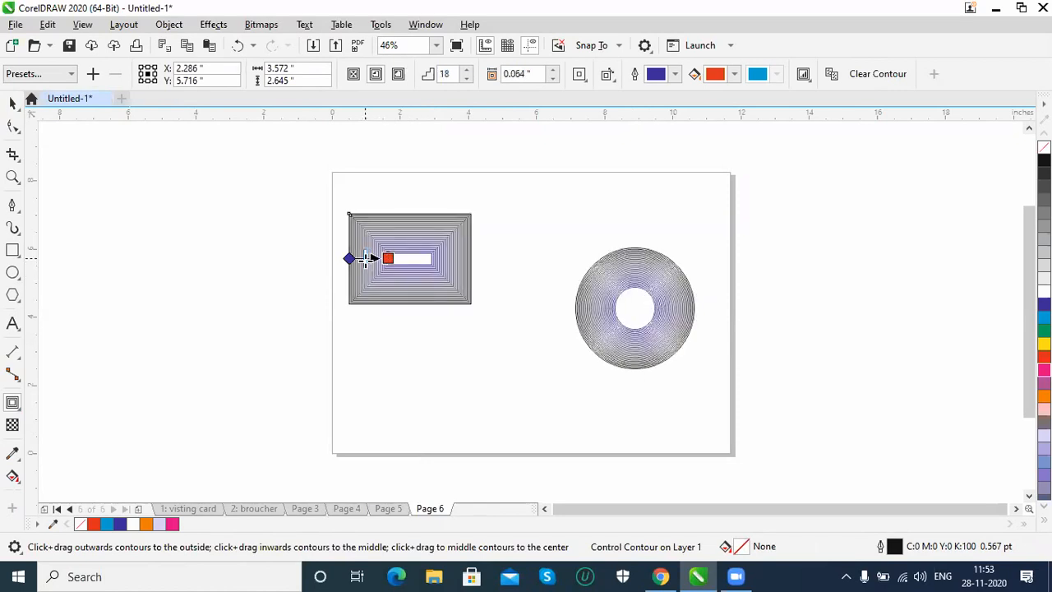
Step: Clear the cloned contour from the circle
{"action": "left_click", "coordinate": [615, 344]}
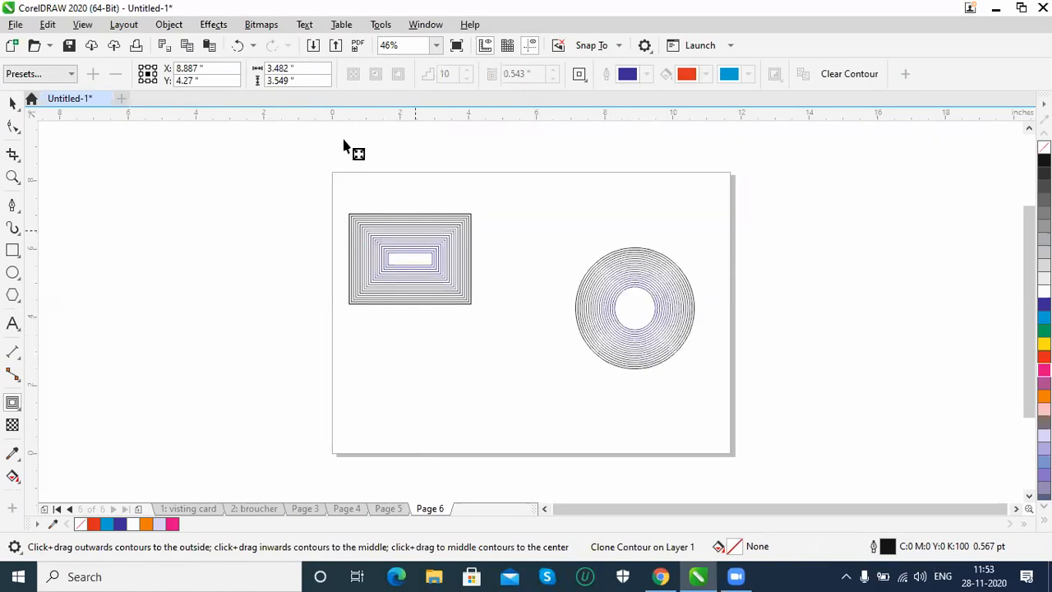
{"action": "left_click", "coordinate": [168, 23]}
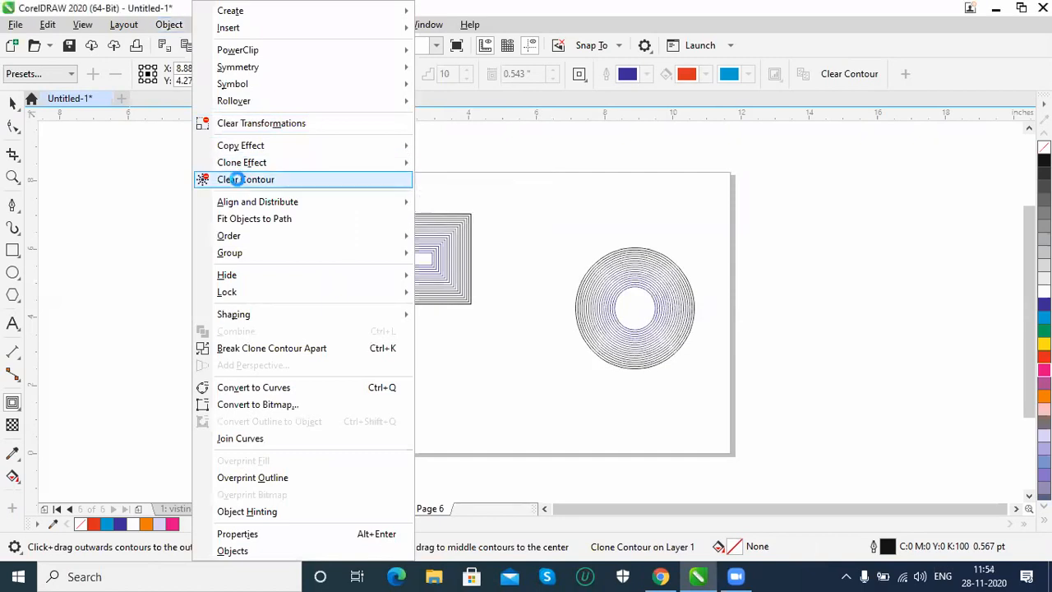
{"action": "left_click", "coordinate": [238, 182]}
{"action": "left_click", "coordinate": [182, 25]}
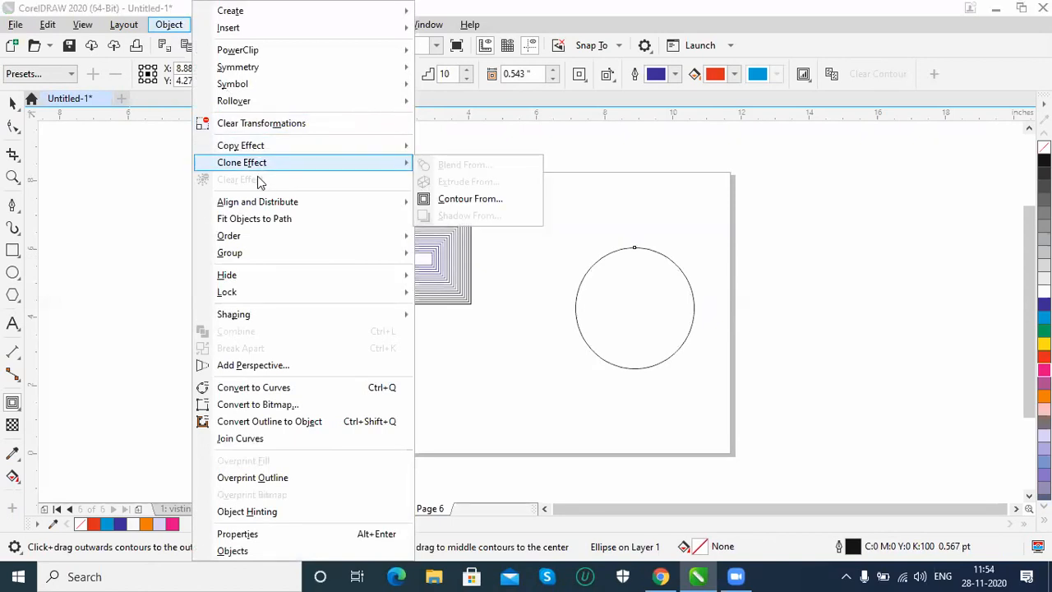
{"action": "mouse_move", "coordinate": [264, 202]}
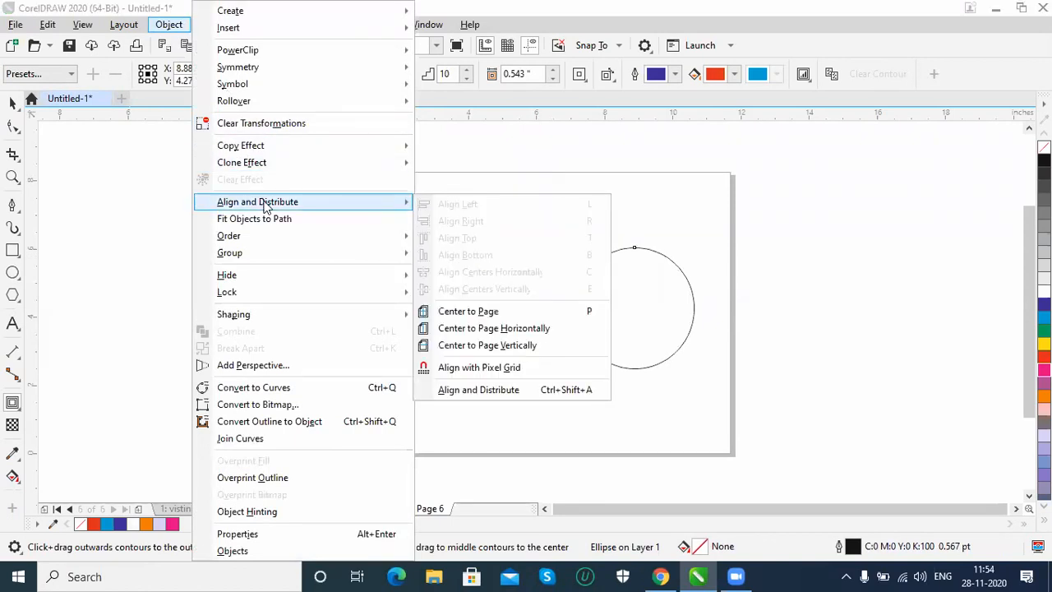
Step: Delete the contoured rectangle and the circle from the page
{"action": "left_click", "coordinate": [12, 103]}
{"action": "left_click_drag", "start_coordinate": [249, 188], "coordinate": [745, 430]}
{"action": "key", "text": "Delete"}
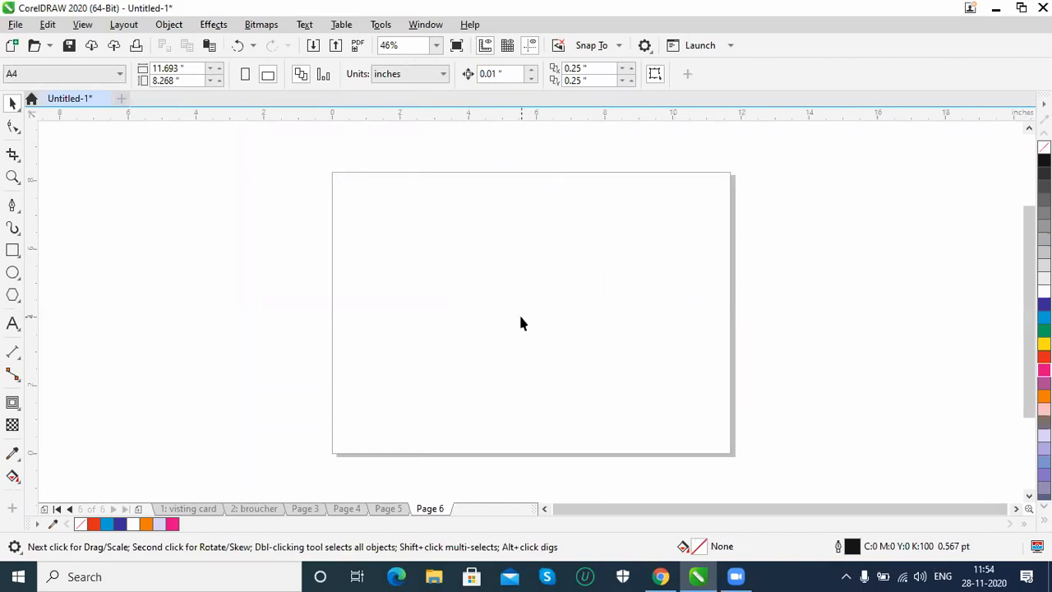
Step: Draw a rectangle about 7.8 by 4.54 inches on the page and a small circle inside it
{"action": "left_click", "coordinate": [13, 250]}
{"action": "left_click_drag", "start_coordinate": [358, 245], "coordinate": [624, 400]}
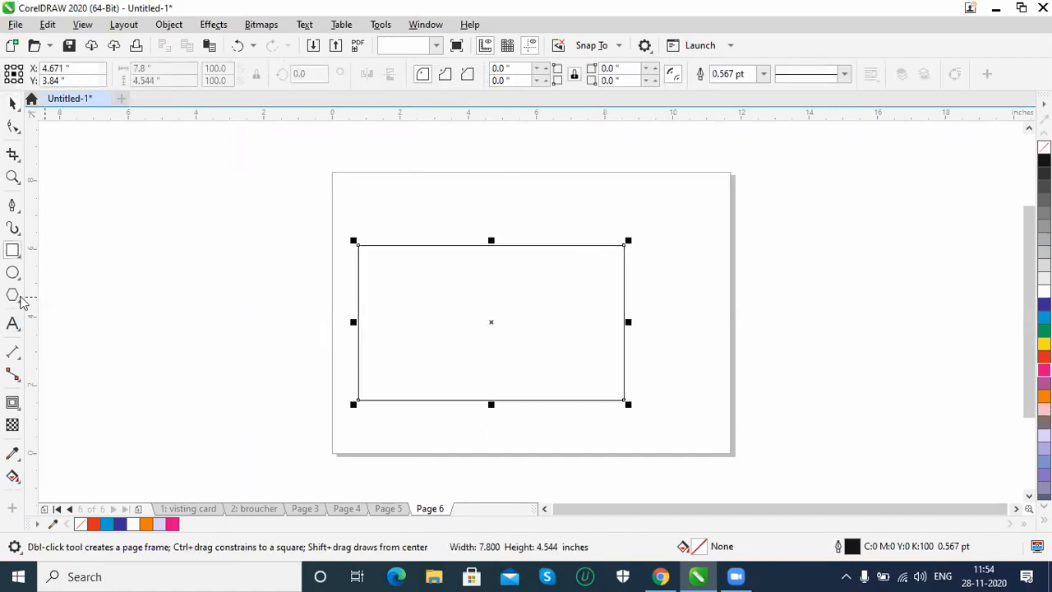
{"action": "key", "text": "F7"}
{"action": "left_click_drag", "start_coordinate": [442, 284], "coordinate": [494, 338]}
Step: Select the rectangle and the circle, and align the rectangle's left edge with the circle's left edge
{"action": "key", "text": "space"}
{"action": "left_click", "coordinate": [468, 245]}
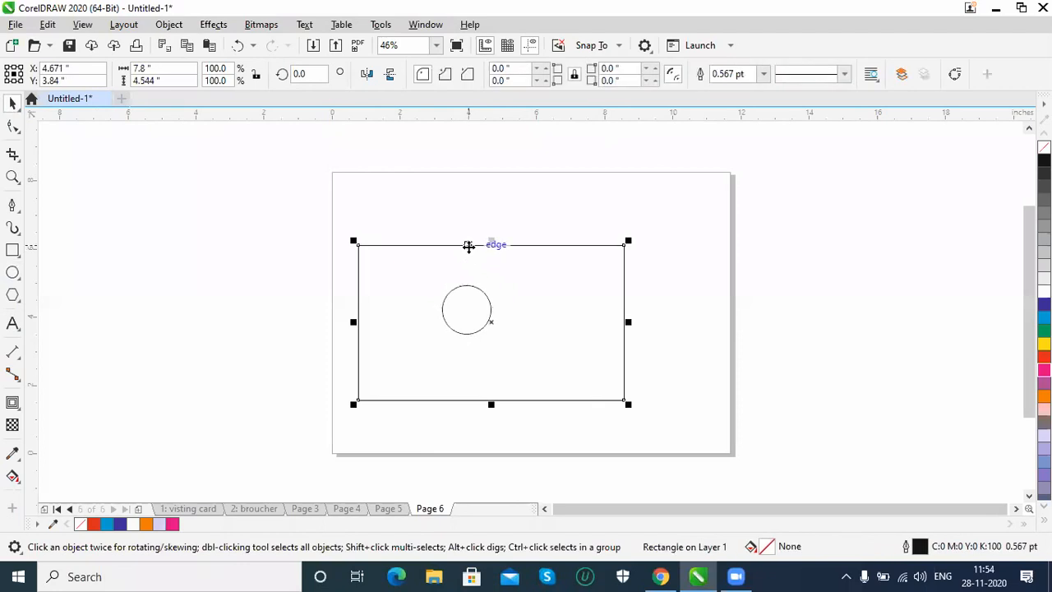
{"action": "left_click", "coordinate": [481, 296], "text": "shift"}
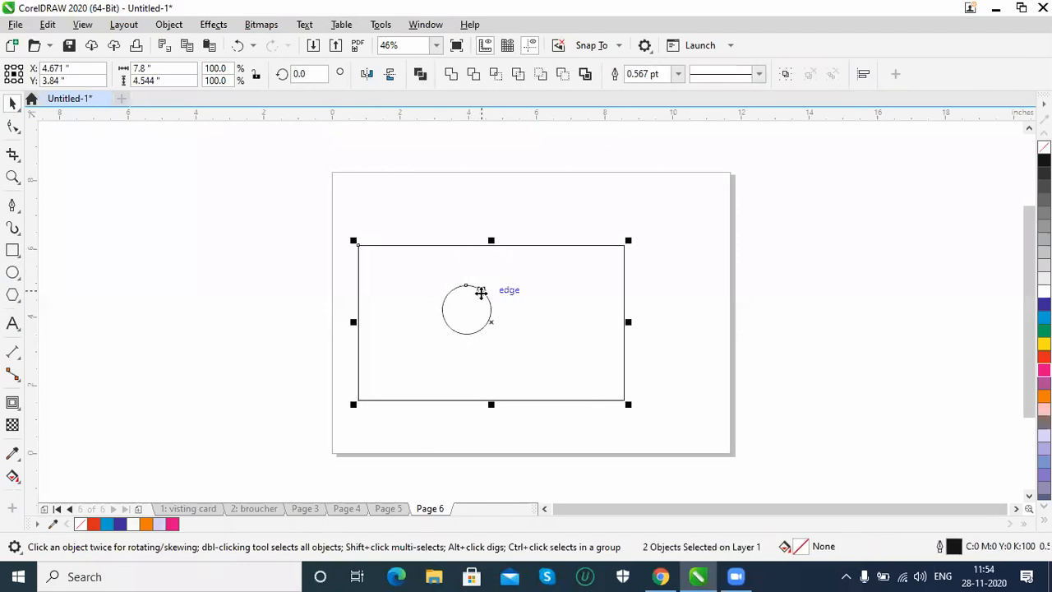
{"action": "left_click", "coordinate": [168, 24]}
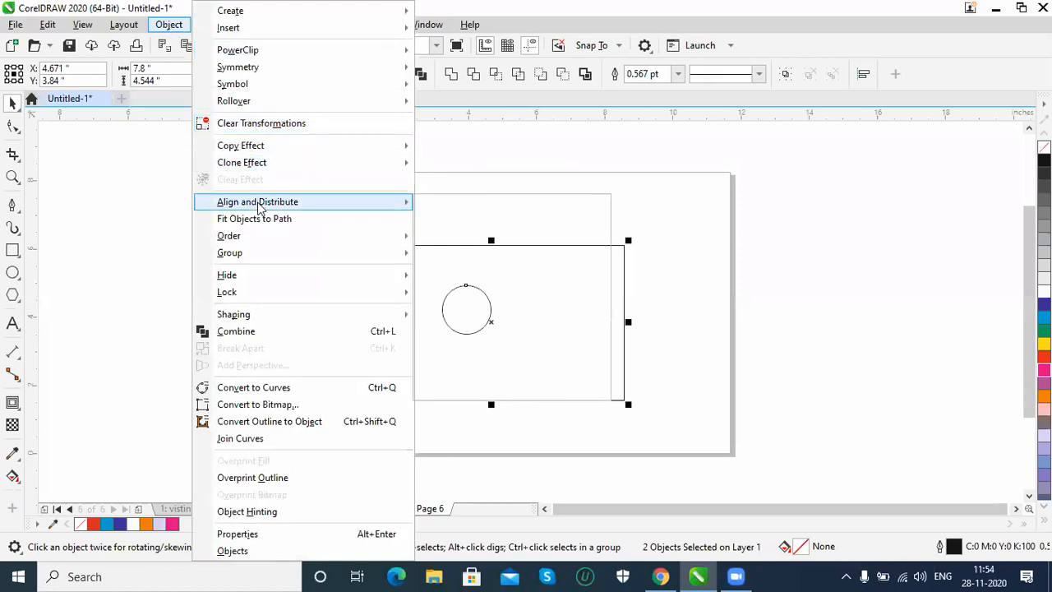
{"action": "mouse_move", "coordinate": [258, 206]}
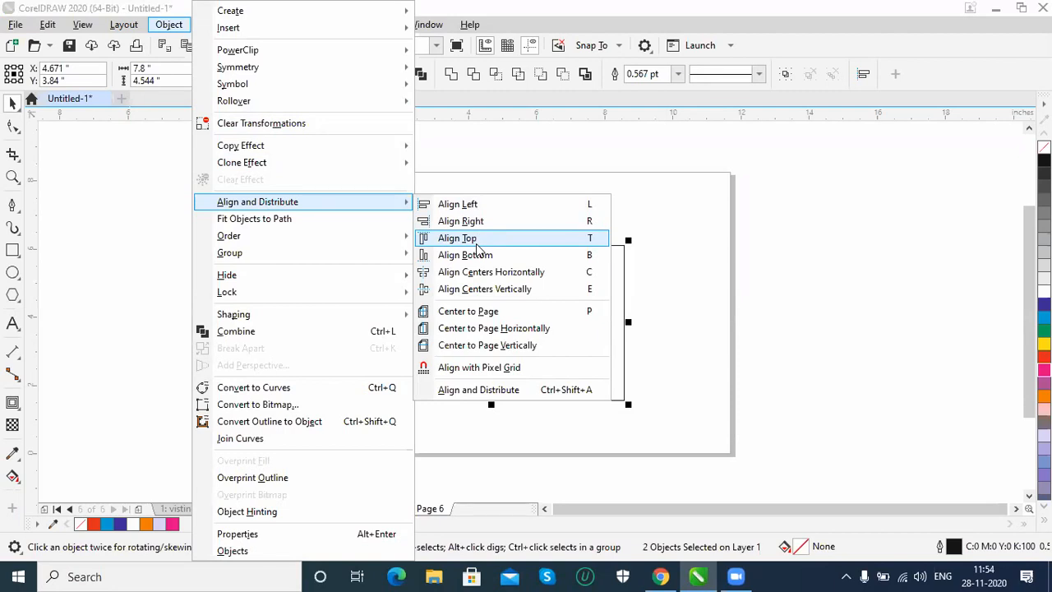
{"action": "left_click", "coordinate": [490, 206]}
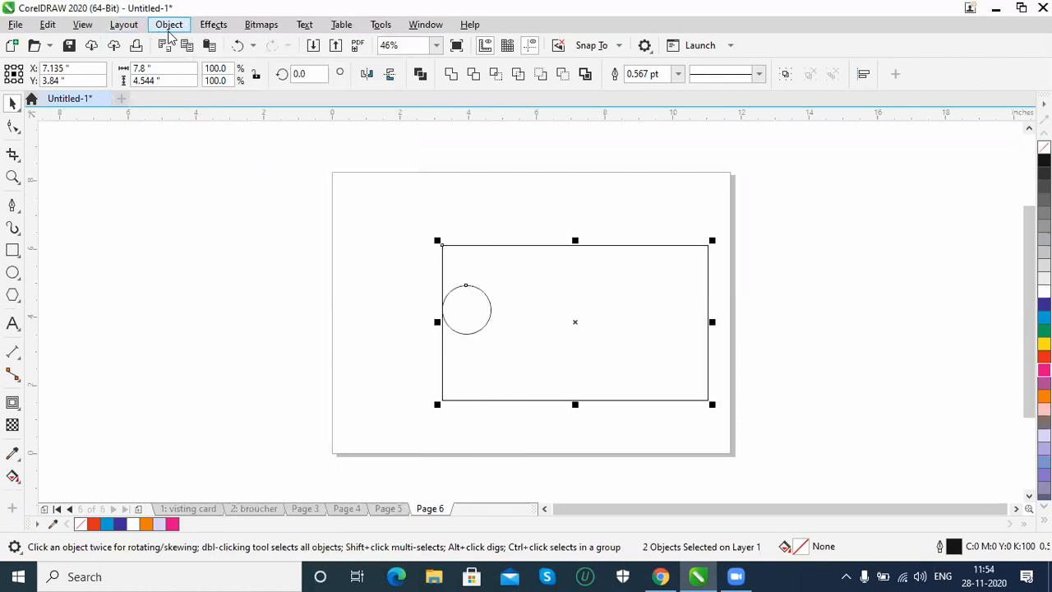
Step: Align the rectangle with the circle by their right edges, and center it on the circle vertically and horizontally
{"action": "key", "text": "r"}
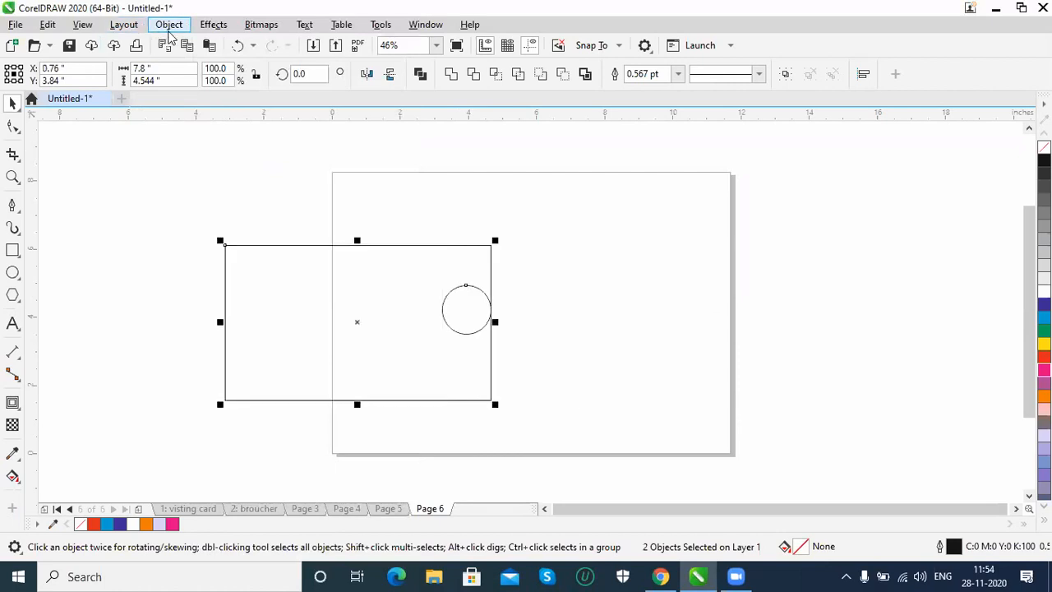
{"action": "key", "text": "e"}
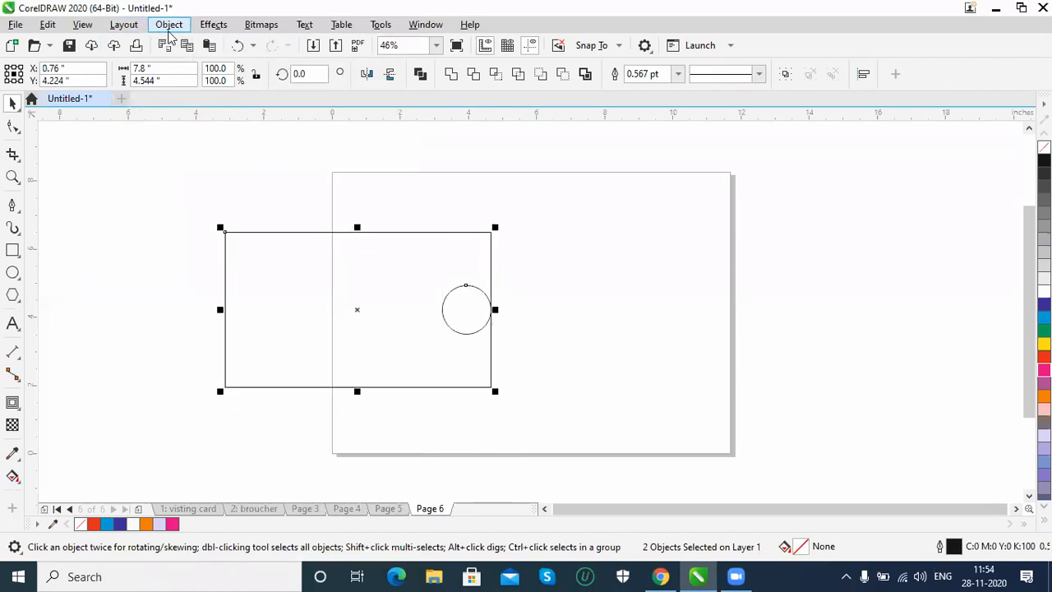
{"action": "key", "text": "c"}
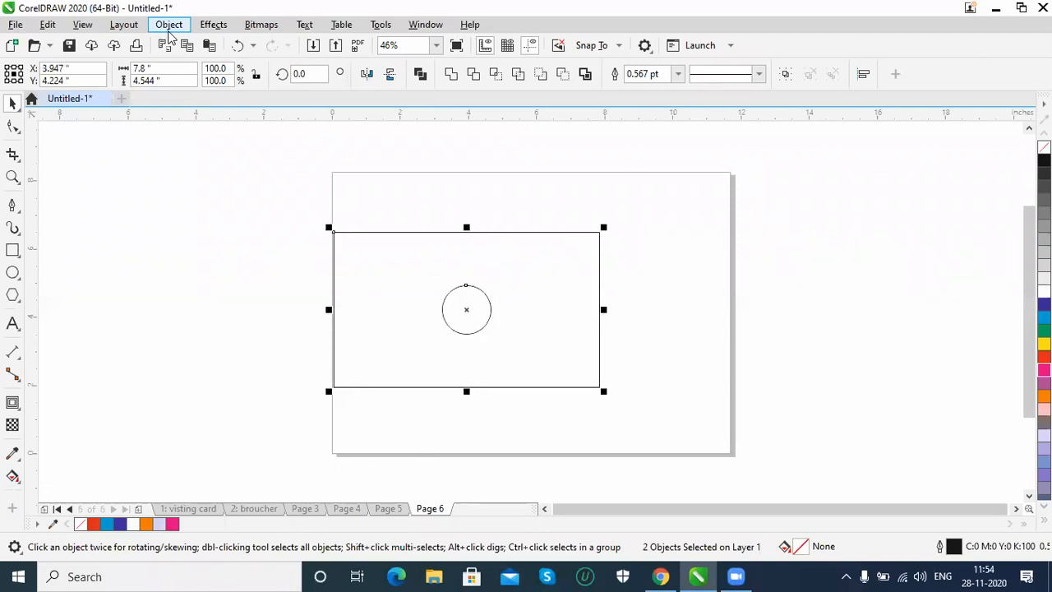
Step: Try the top and bottom alignments, center the rectangle vertically on the circle, and move both about 1.6 inches to the right
{"action": "key", "text": "t"}
{"action": "key", "text": "b"}
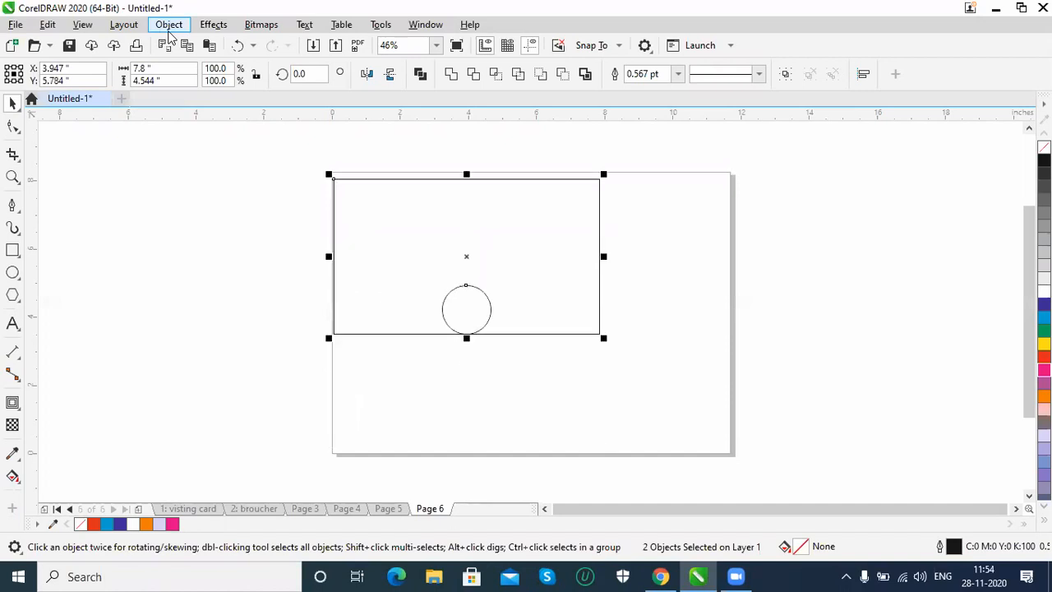
{"action": "key", "text": "e"}
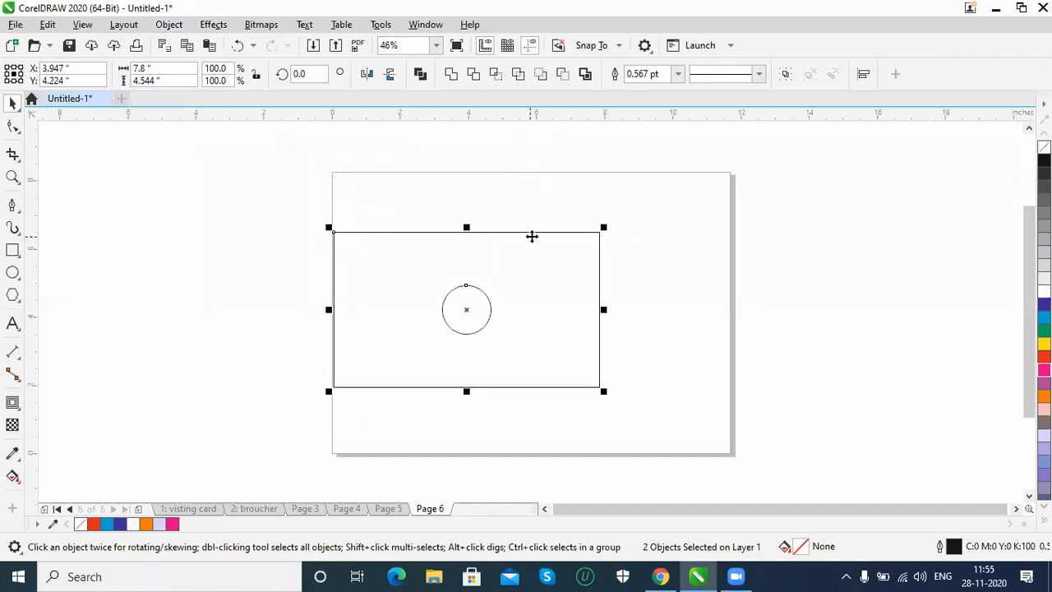
{"action": "left_click_drag", "start_coordinate": [532, 236], "coordinate": [587, 236]}
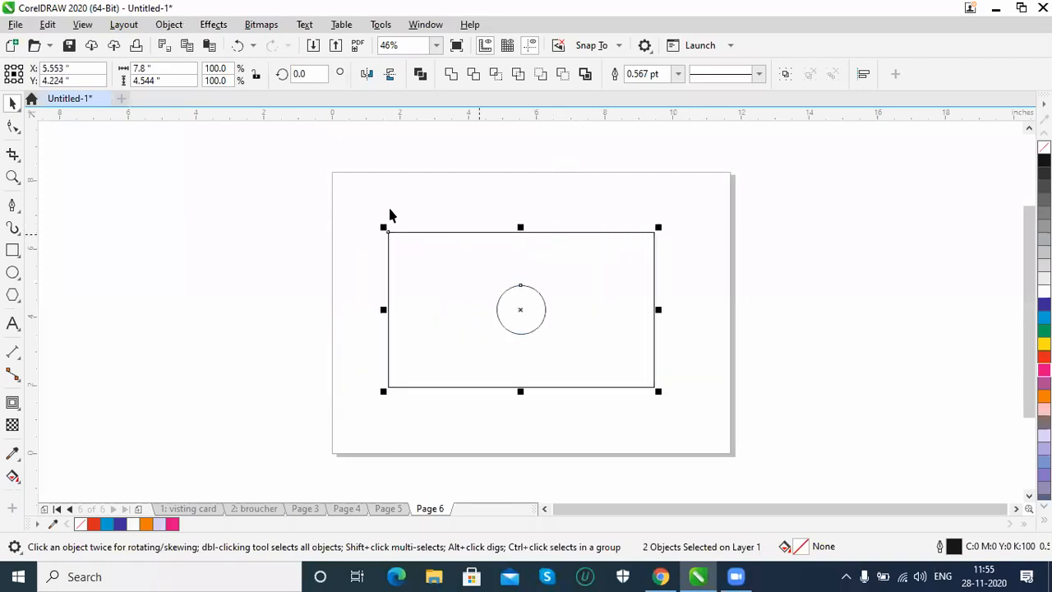
Step: Try centering the rectangle and circle on the page, and undo the centering
{"action": "left_click", "coordinate": [168, 25]}
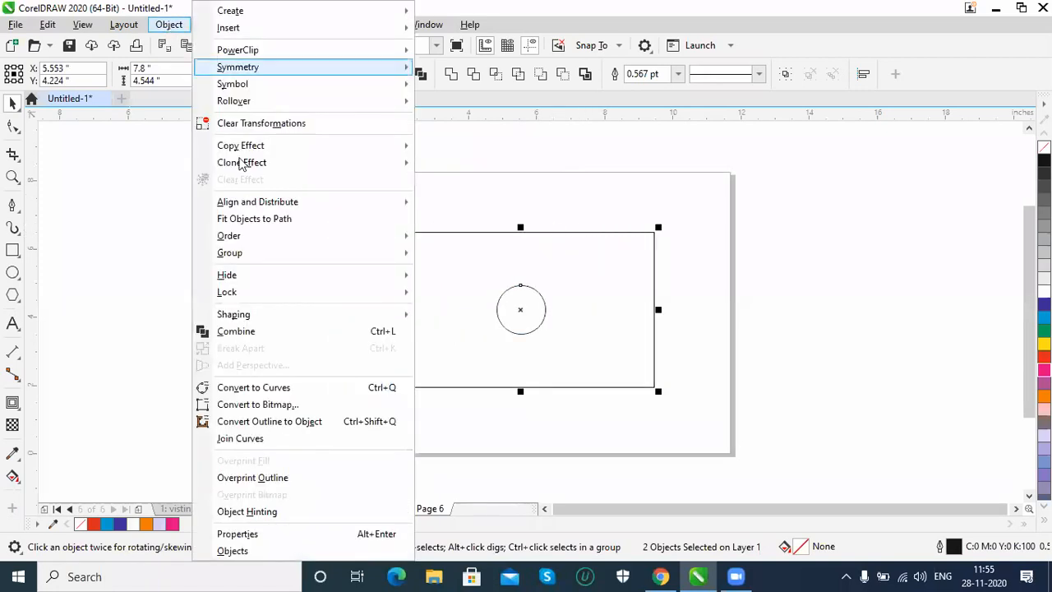
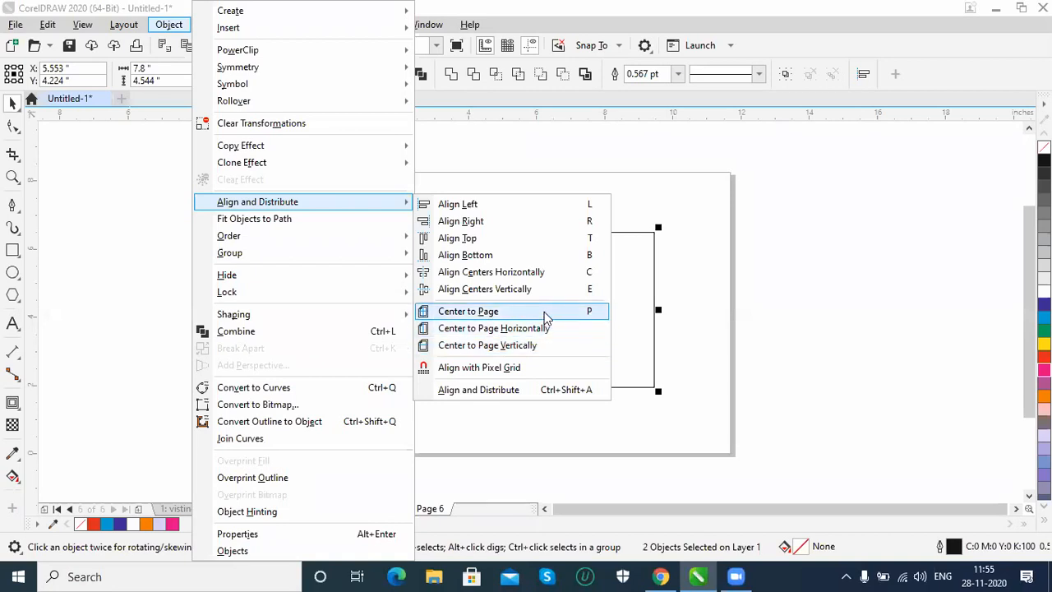
{"action": "left_click", "coordinate": [547, 316]}
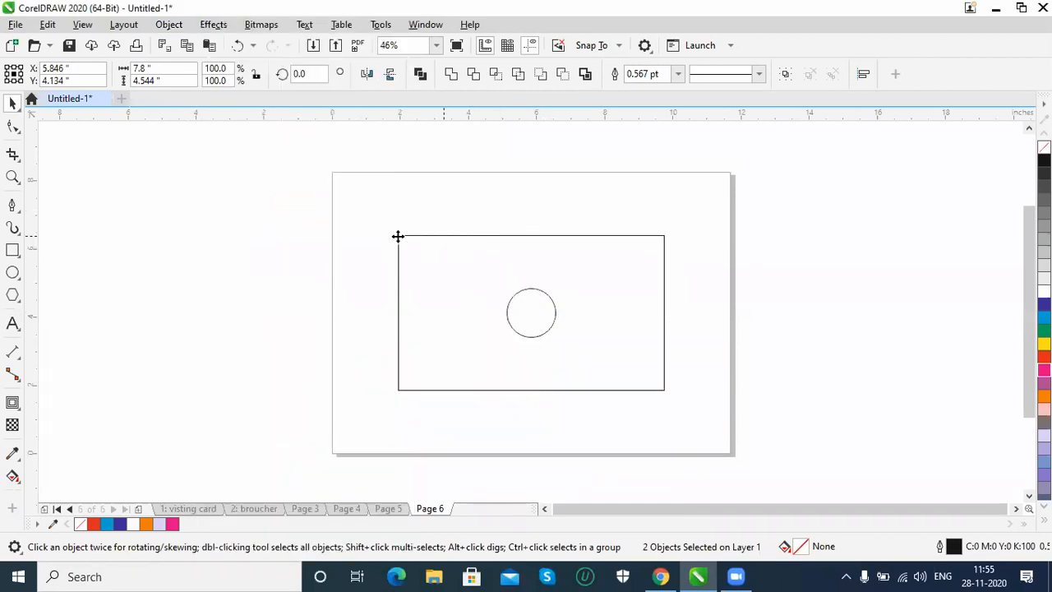
{"action": "key", "text": "ctrl+z"}
Step: Shift the rectangle and circle left so they are offset from each other, and center both on the page
{"action": "left_click", "coordinate": [451, 296]}
{"action": "left_click", "coordinate": [454, 298]}
{"action": "left_click_drag", "start_coordinate": [461, 301], "coordinate": [415, 300]}
{"action": "left_click_drag", "start_coordinate": [306, 225], "coordinate": [705, 427]}
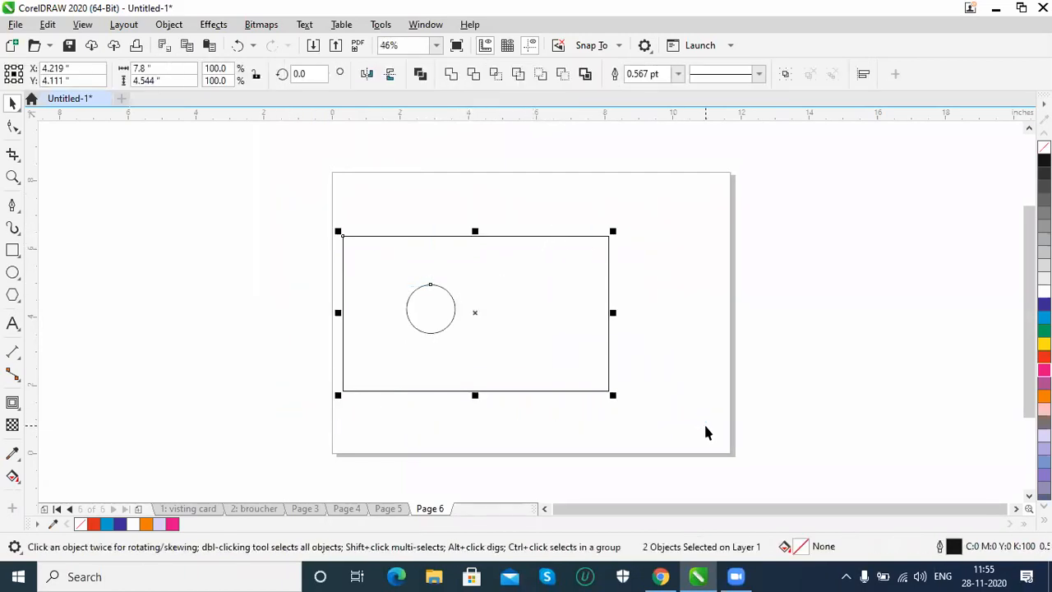
{"action": "key", "text": "p"}
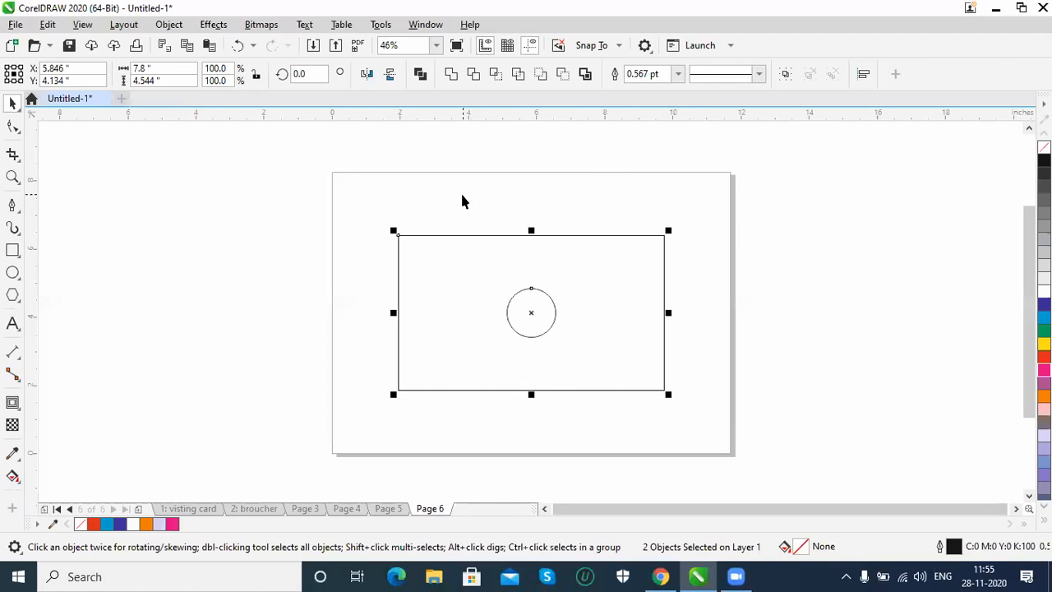
{"action": "left_click", "coordinate": [168, 24]}
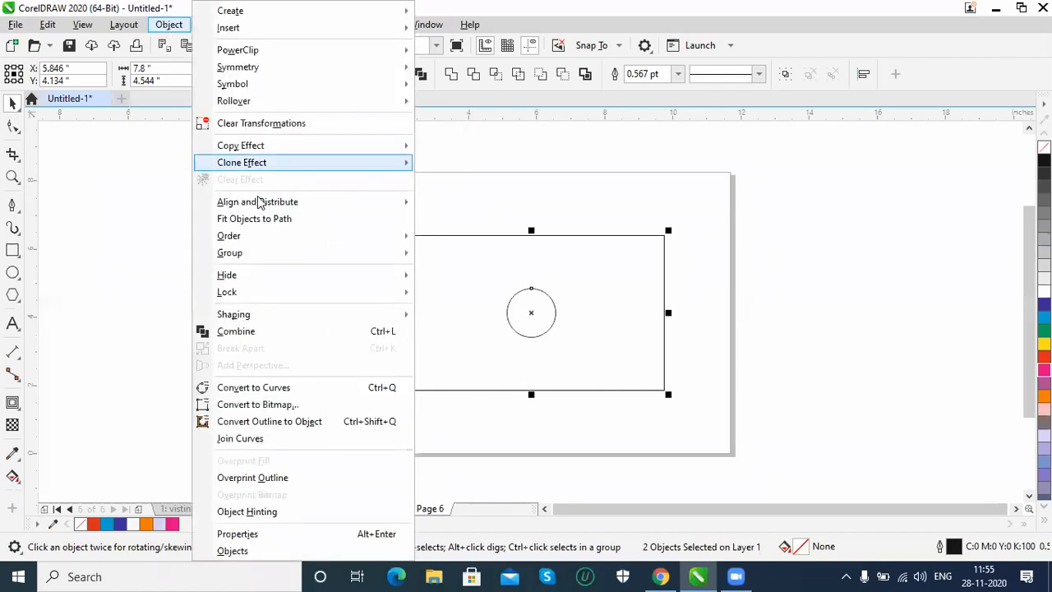
{"action": "mouse_move", "coordinate": [260, 205]}
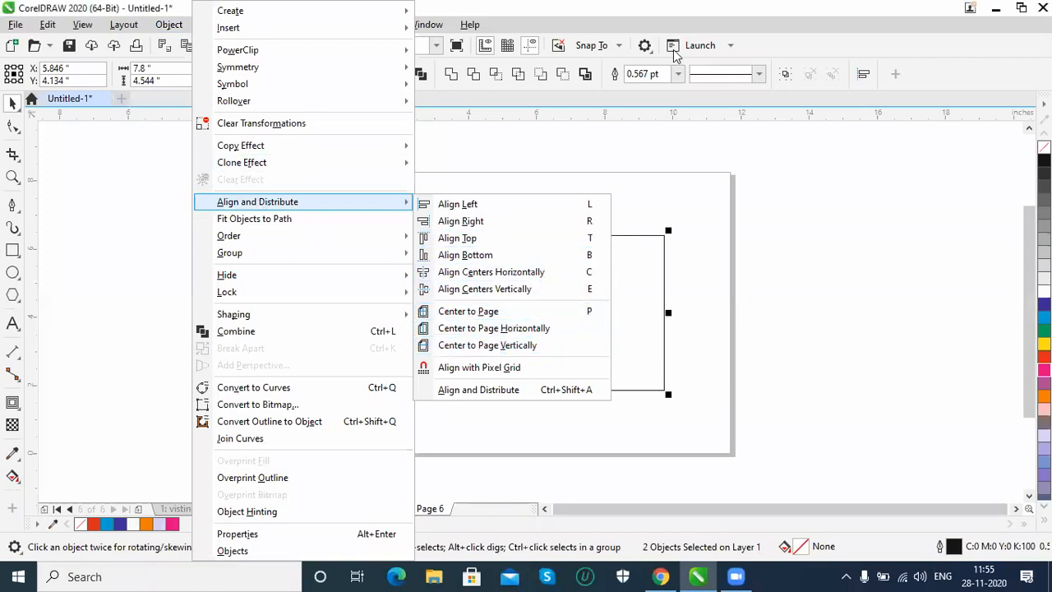
{"action": "left_click", "coordinate": [168, 23]}
Step: Create a page-frame rectangle matching the full page size, 11.693 by 8.268 inches
{"action": "left_click", "coordinate": [12, 252]}
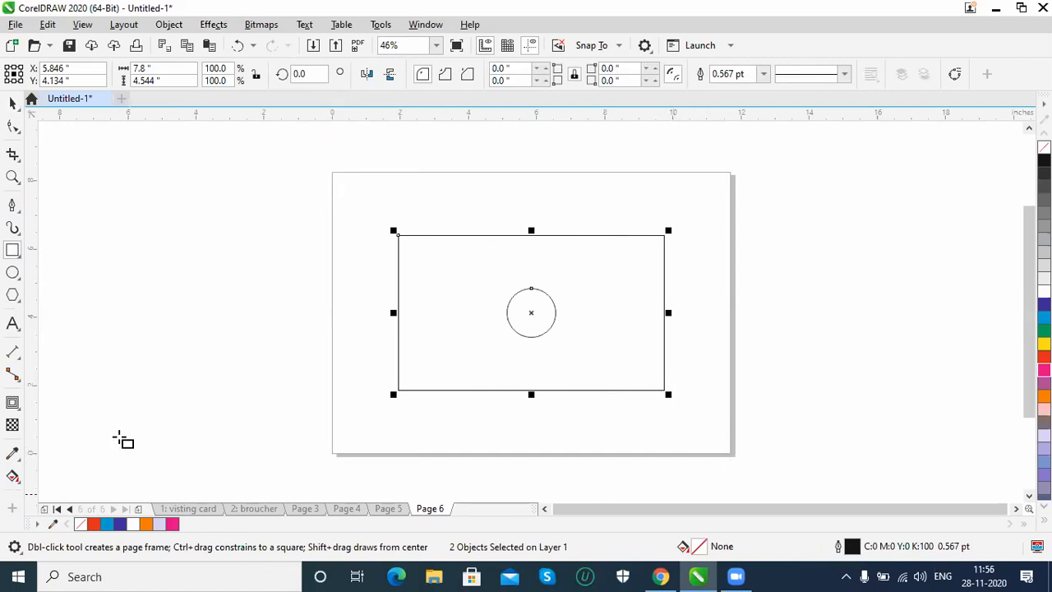
{"action": "double_click", "coordinate": [13, 251]}
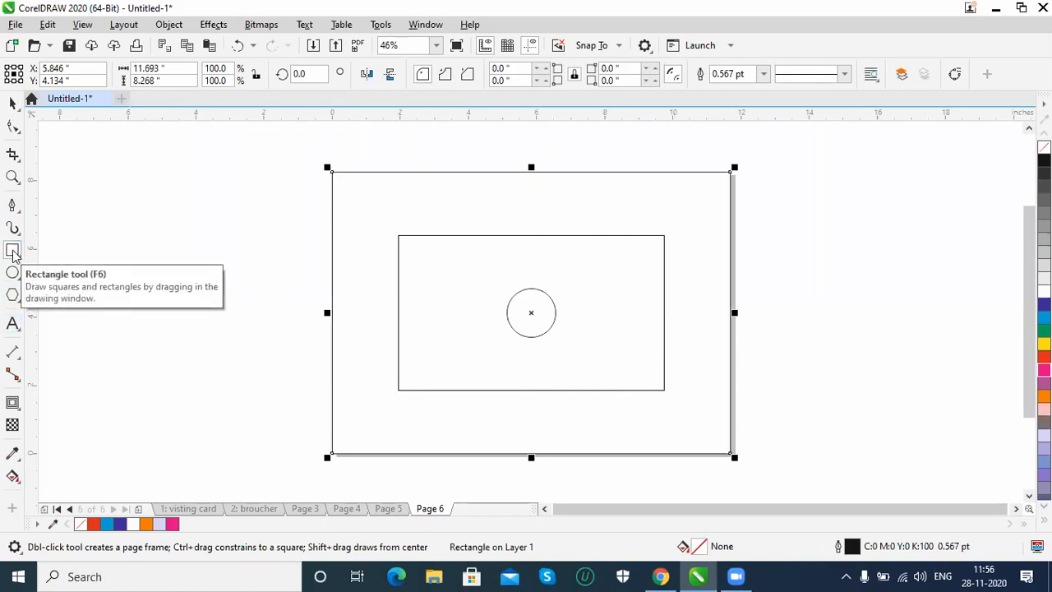
{"action": "left_click", "coordinate": [12, 102]}
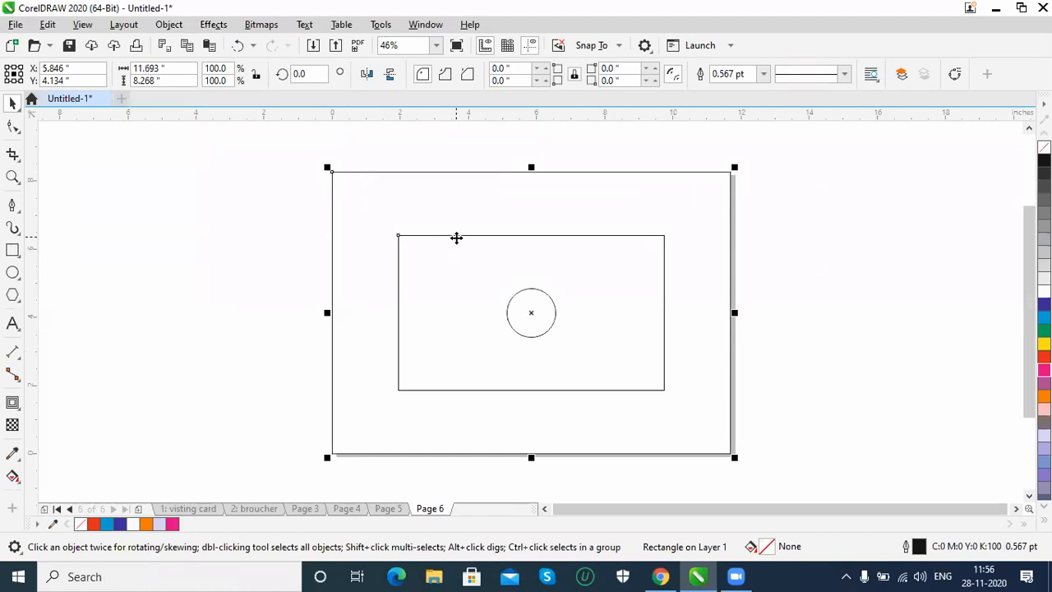
Step: Try aligning the page frame to the inner rectangle's left edge, and undo the alignment
{"action": "left_click", "coordinate": [455, 237], "text": "shift"}
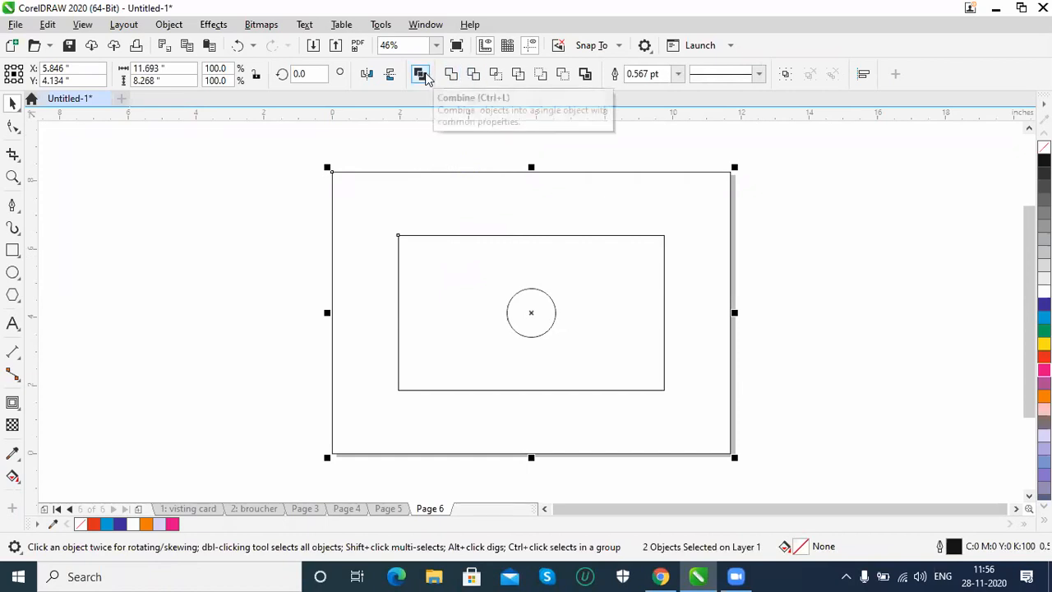
{"action": "left_click", "coordinate": [169, 23]}
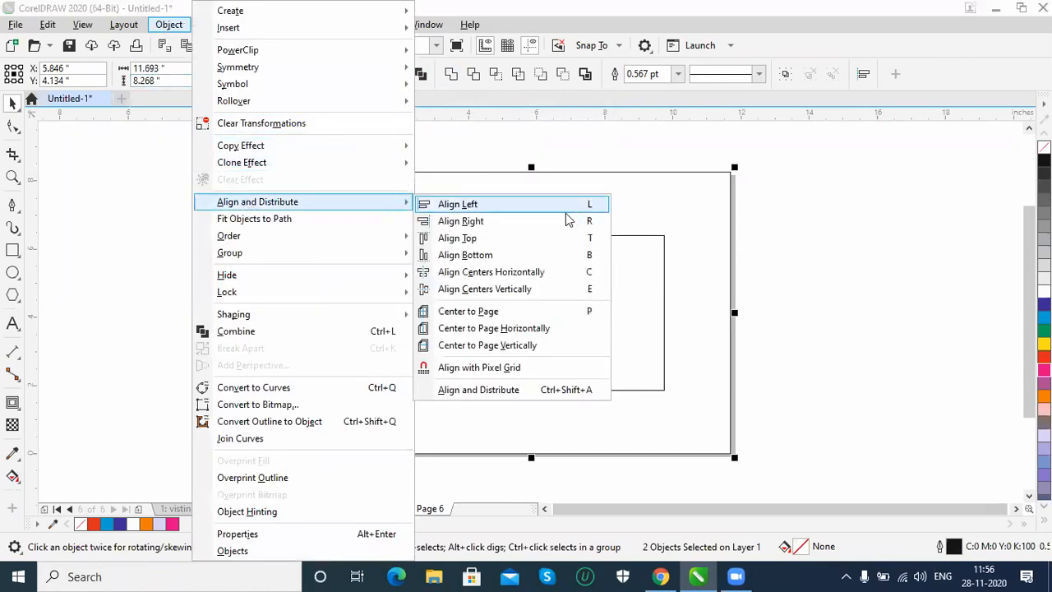
{"action": "left_click", "coordinate": [501, 206]}
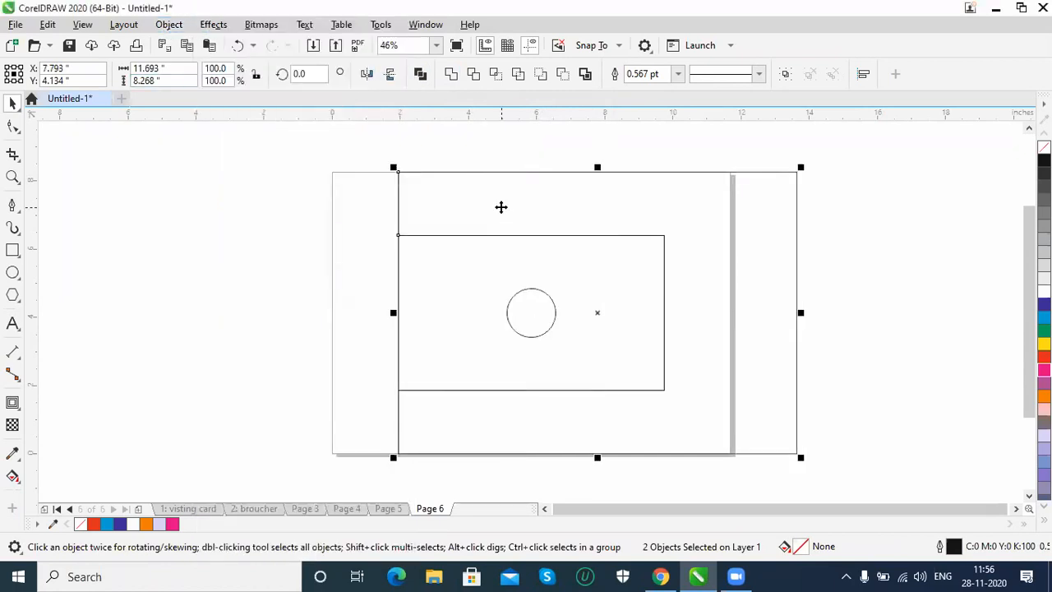
{"action": "key", "text": "ctrl+z"}
{"action": "left_click", "coordinate": [667, 259]}
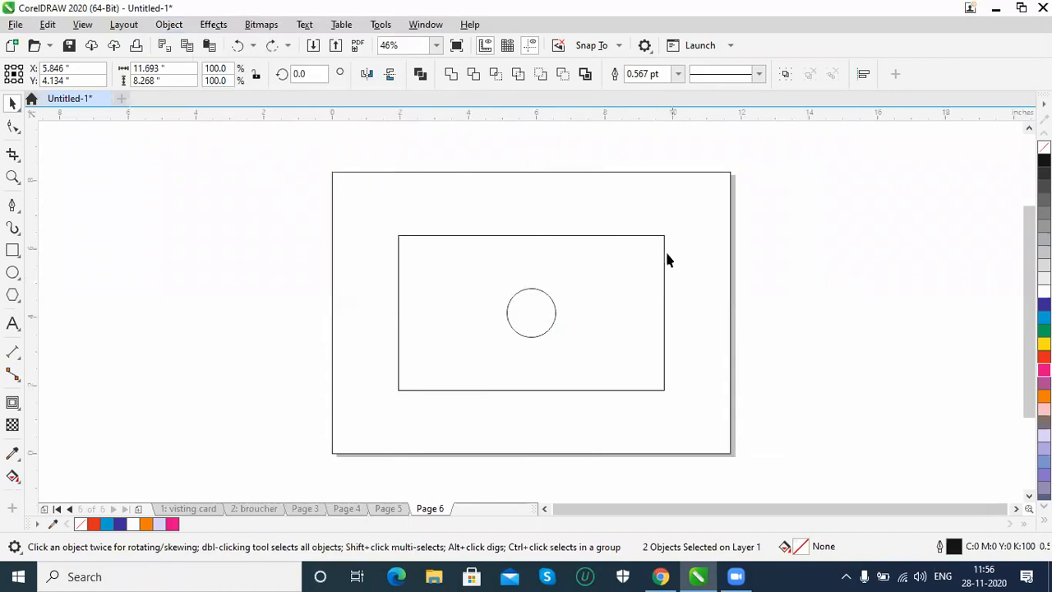
Step: Align the inner rectangle to the page frame's left edge and then to its right edge
{"action": "left_click", "coordinate": [652, 238]}
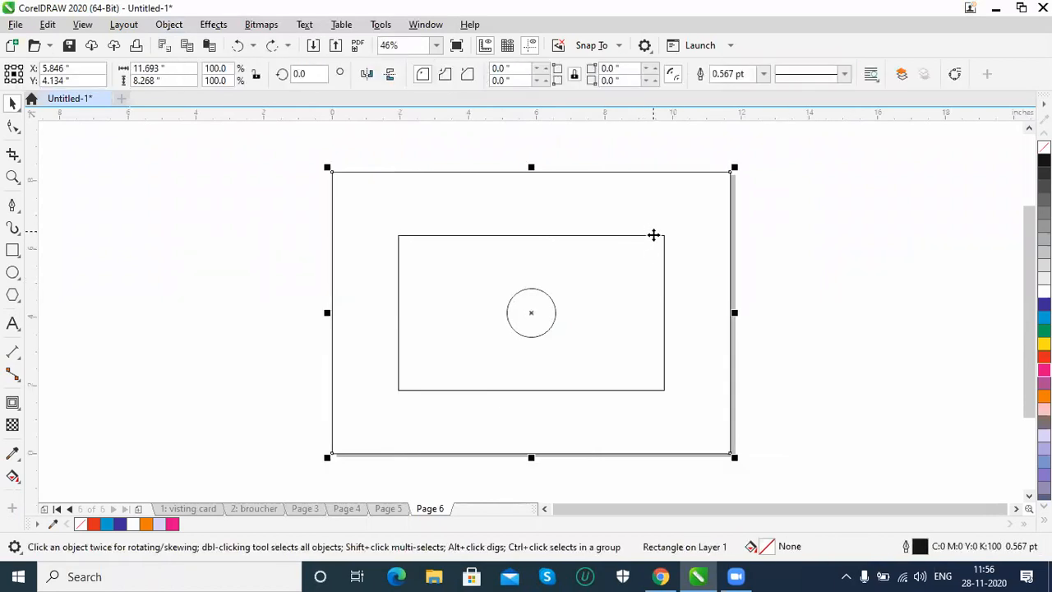
{"action": "left_click", "coordinate": [652, 235]}
{"action": "left_click", "coordinate": [635, 171], "text": "shift"}
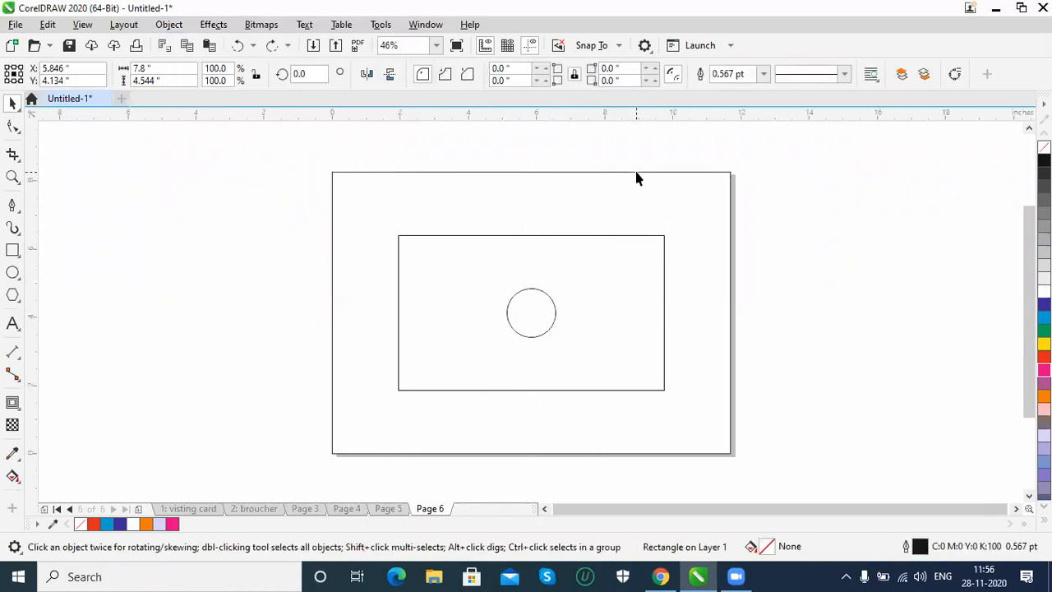
{"action": "key", "text": "l"}
{"action": "key", "text": "r"}
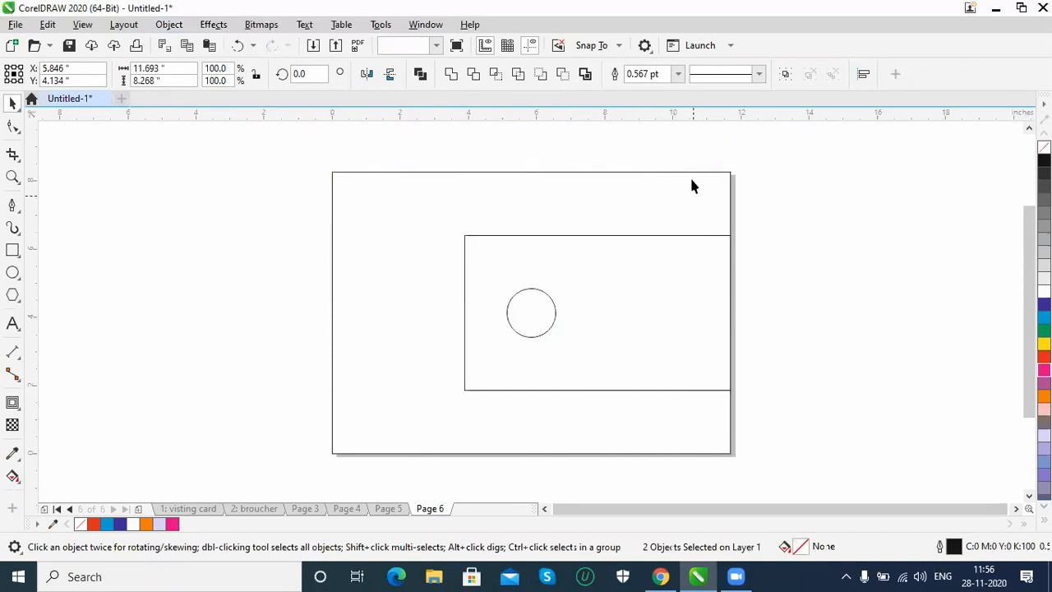
Step: Try aligning the page frame's top edge to the inner rectangle, undo the alignment, and clear the selection
{"action": "left_click", "coordinate": [691, 171]}
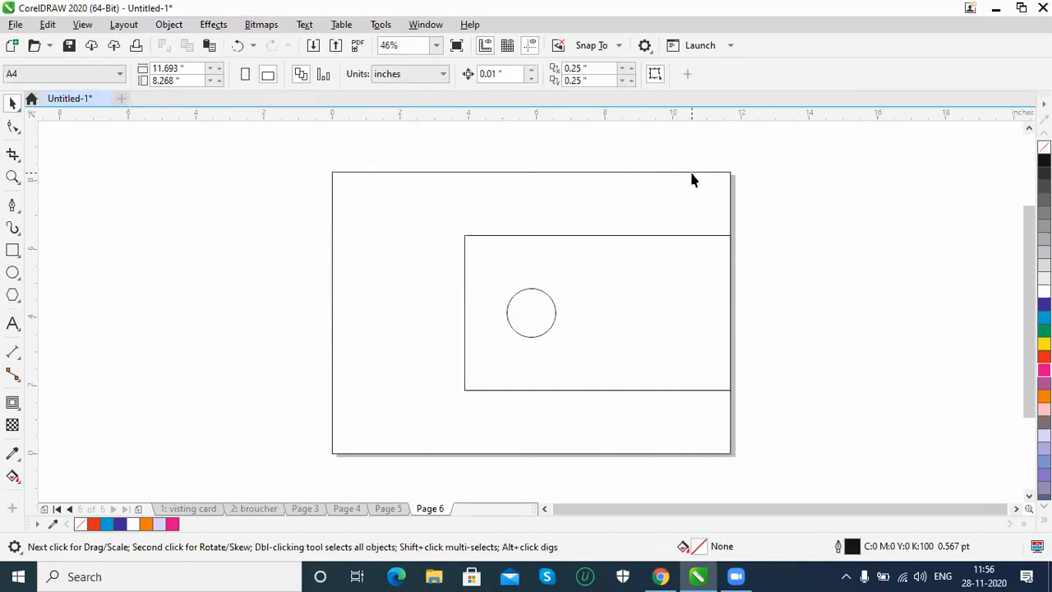
{"action": "left_click", "coordinate": [682, 236], "text": "shift"}
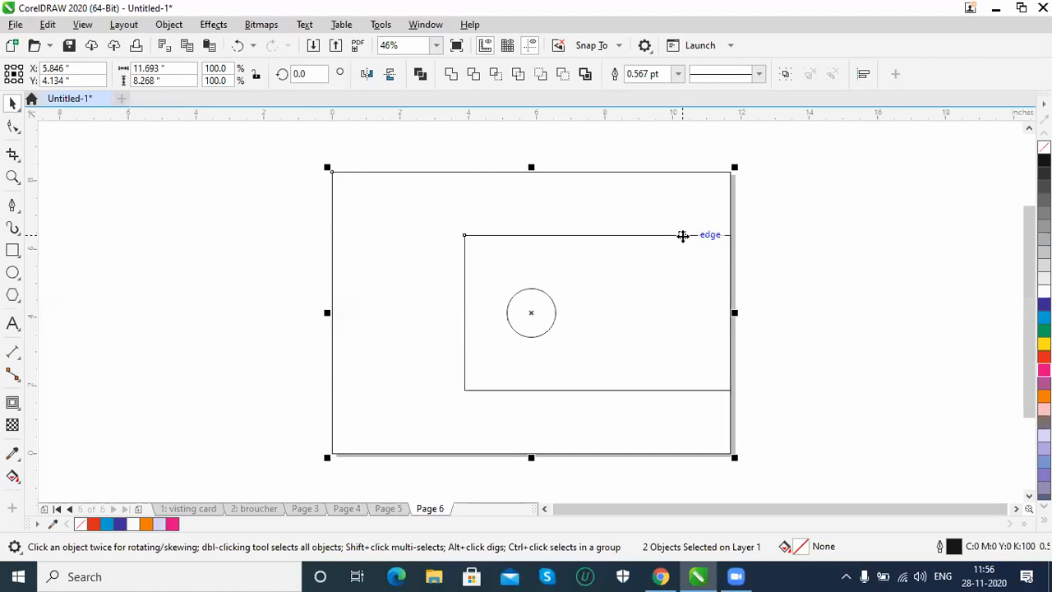
{"action": "key", "text": "t"}
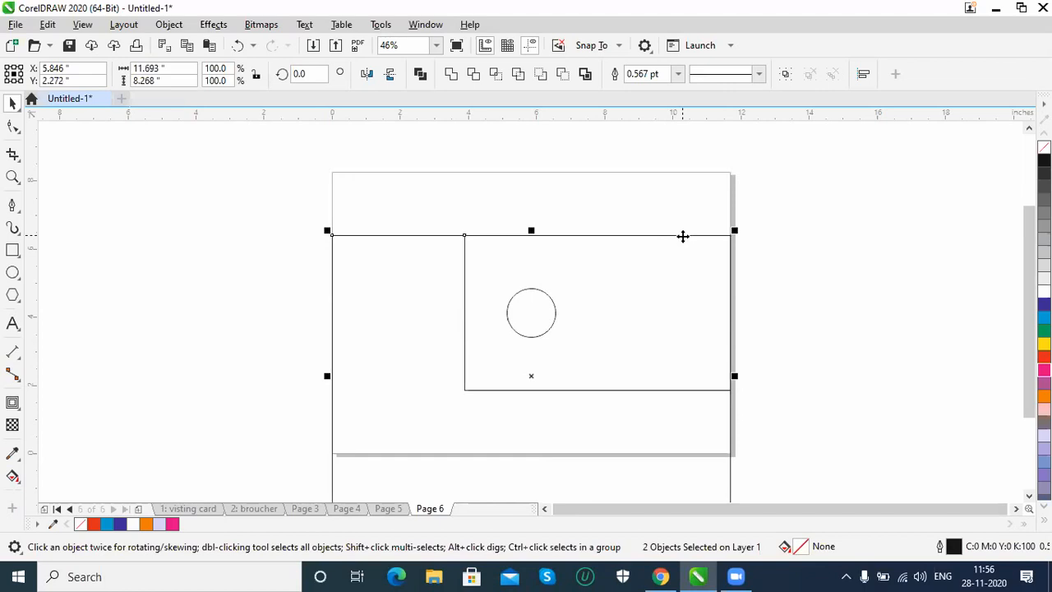
{"action": "key", "text": "ctrl+z"}
{"action": "left_click", "coordinate": [827, 231]}
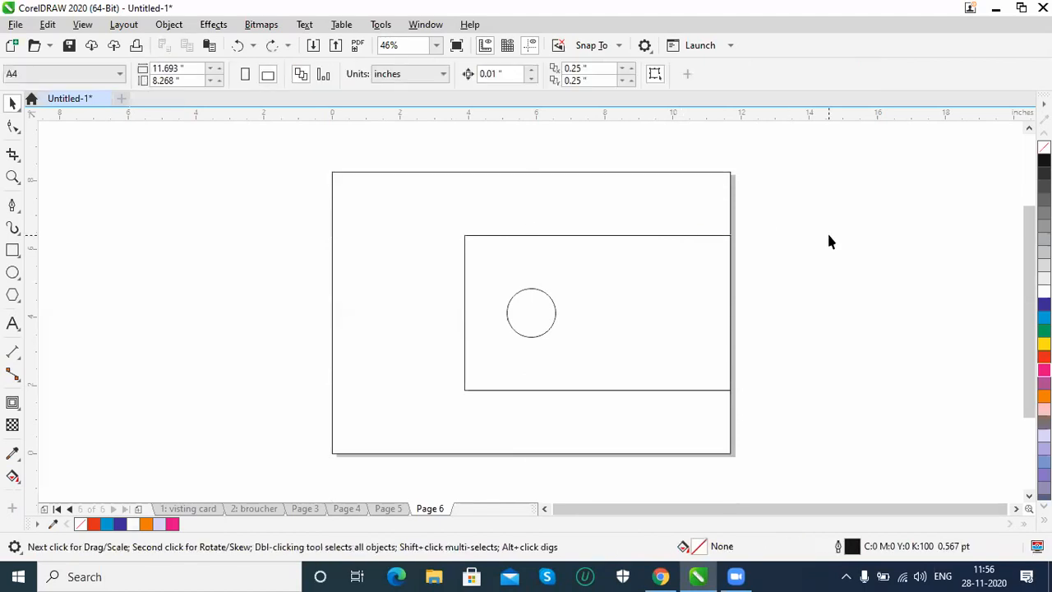
Step: Align the inner rectangle to the page frame's top, bottom, left and right edges in turn, and center it on the frame vertically and horizontally
{"action": "left_click", "coordinate": [663, 238]}
{"action": "left_click", "coordinate": [657, 235]}
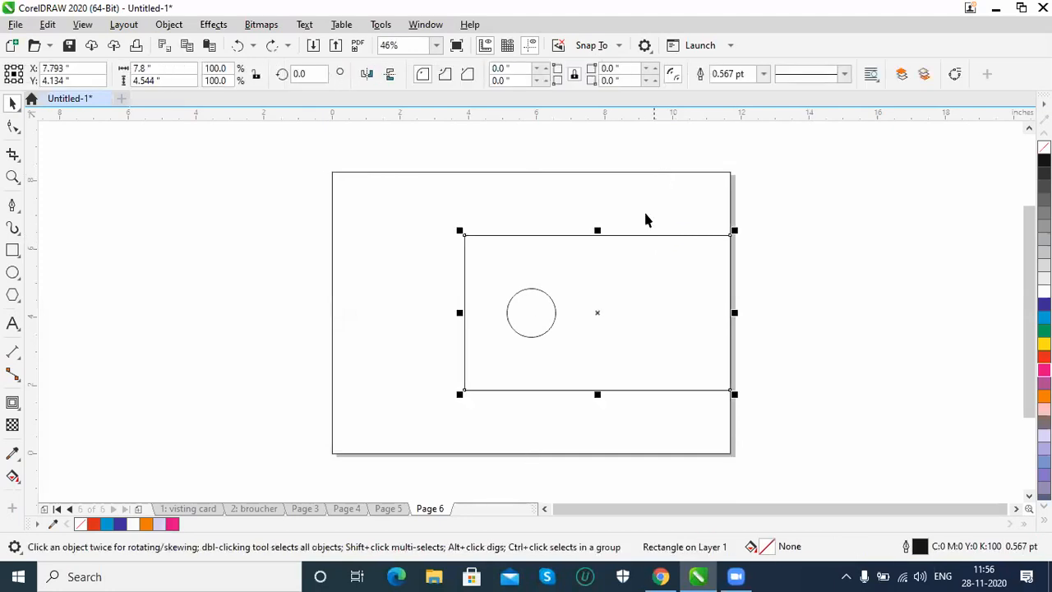
{"action": "left_click", "coordinate": [643, 171], "text": "shift"}
{"action": "key", "text": "t"}
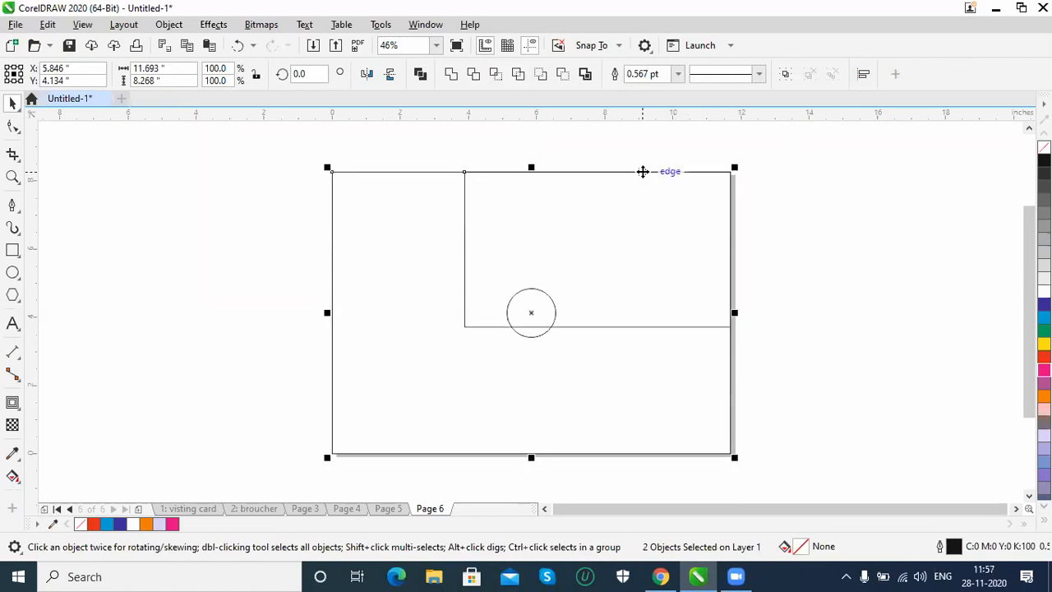
{"action": "key", "text": "b"}
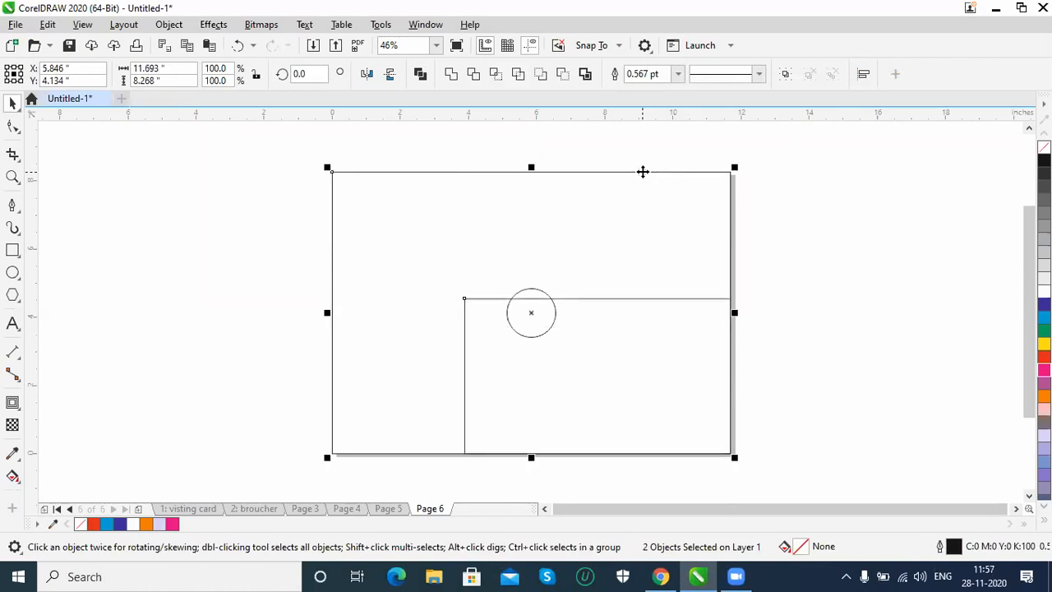
{"action": "key", "text": "l"}
{"action": "key", "text": "r"}
{"action": "key", "text": "e"}
{"action": "key", "text": "c"}
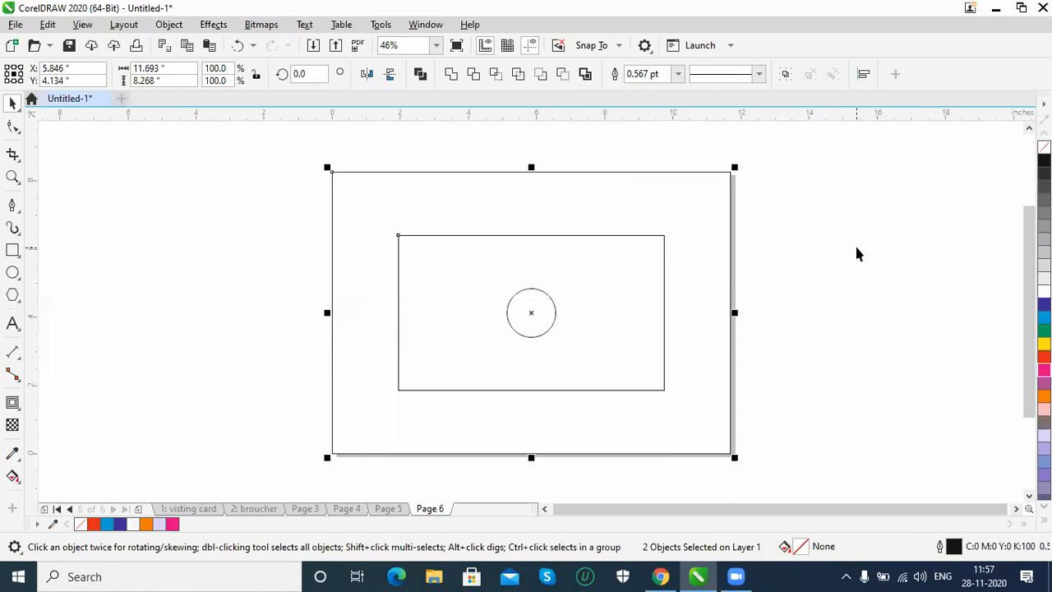
Step: Delete the page frame, the inner rectangle and the circle from the page
{"action": "left_click", "coordinate": [169, 24]}
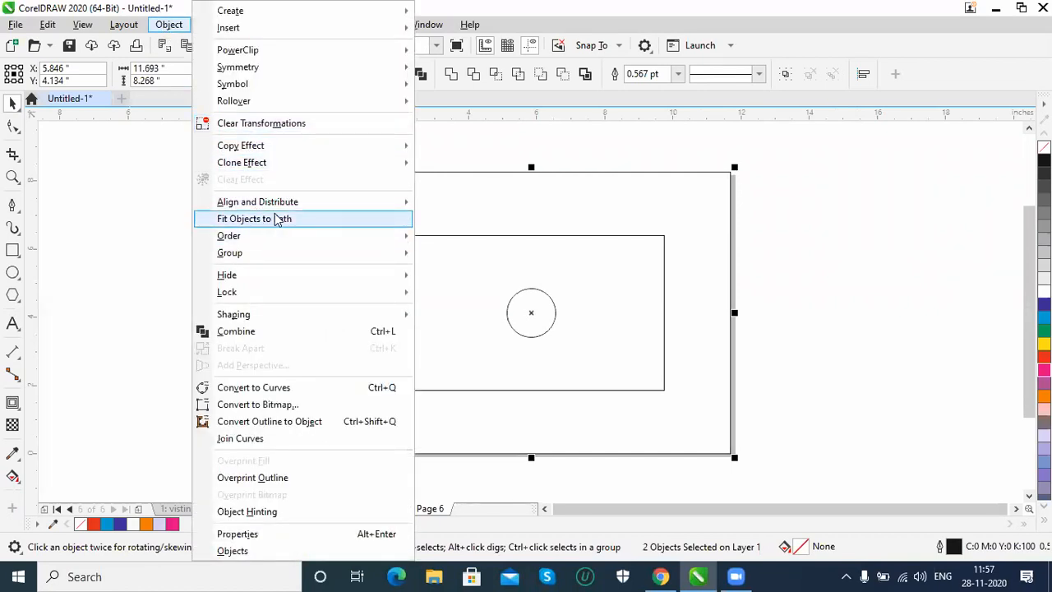
{"action": "left_click", "coordinate": [189, 258]}
{"action": "left_click_drag", "start_coordinate": [265, 158], "coordinate": [827, 501]}
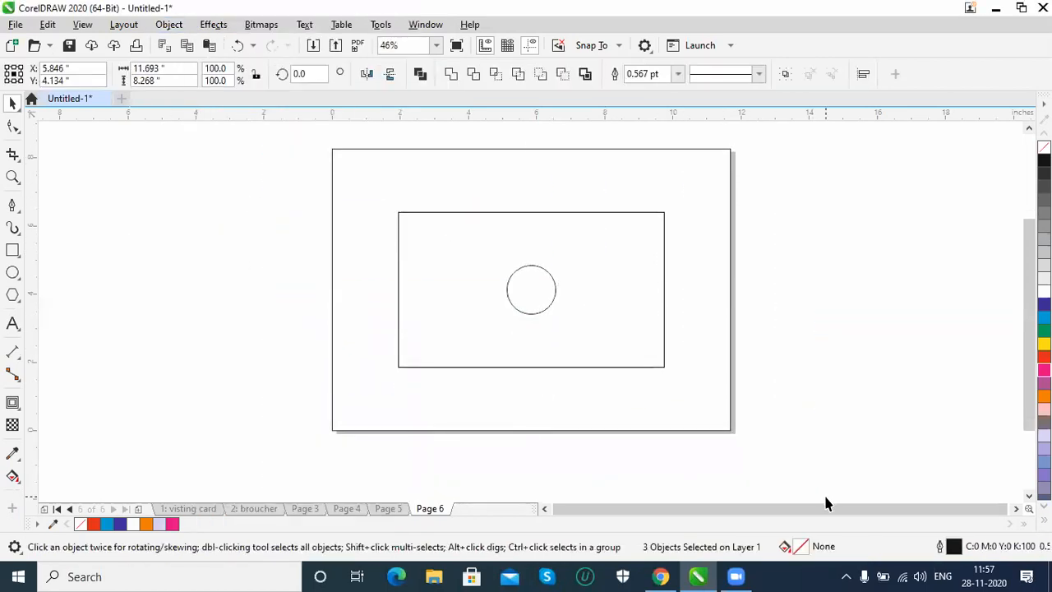
{"action": "key", "text": "Delete"}
{"action": "scroll", "coordinate": [827, 504], "scroll_direction": "up", "scroll_amount": 1}
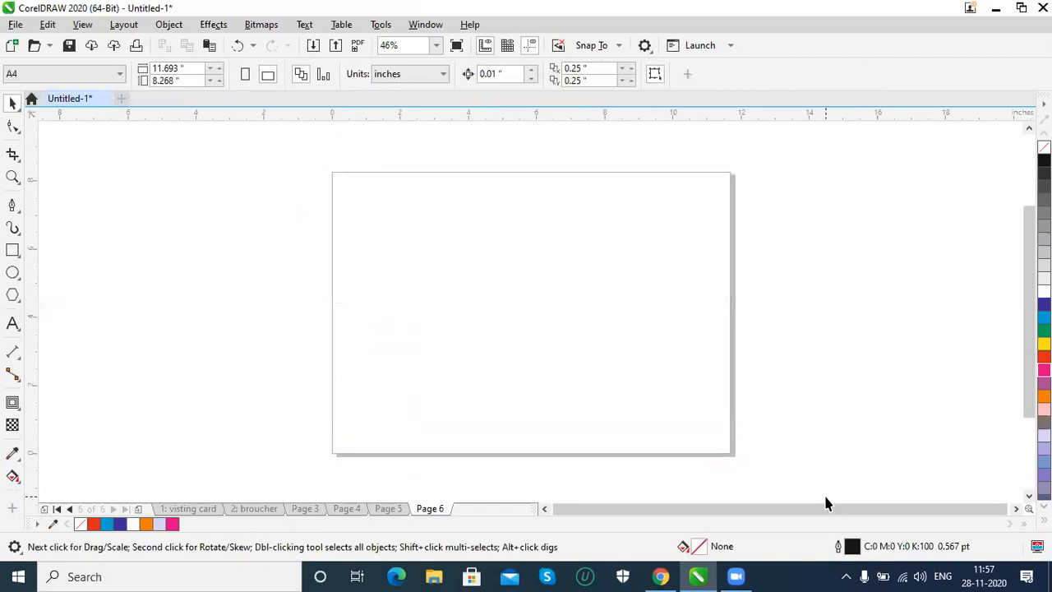
Step: Draw an open wavy curve across the page with the Pen tool, about 10.4 by 3.4 inches
{"action": "left_click", "coordinate": [12, 206]}
{"action": "left_click", "coordinate": [348, 370]}
{"action": "left_click_drag", "start_coordinate": [424, 304], "coordinate": [474, 303]}
{"action": "left_click_drag", "start_coordinate": [601, 327], "coordinate": [658, 311]}
{"action": "left_click", "coordinate": [701, 253]}
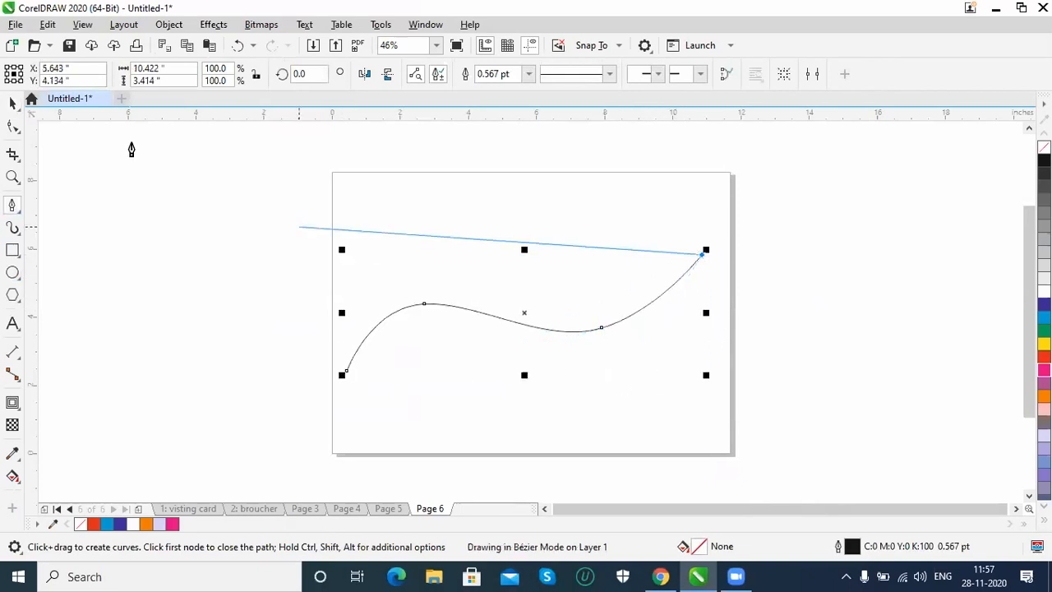
{"action": "left_click", "coordinate": [14, 104]}
Step: Draw a rectangle about 1.94 by 0.86 inches above the curve's left end, and add the artistic text "asdfasdfasdfasdf" to its right
{"action": "left_click", "coordinate": [13, 250]}
{"action": "left_click_drag", "start_coordinate": [367, 203], "coordinate": [412, 220]}
{"action": "left_click", "coordinate": [14, 325]}
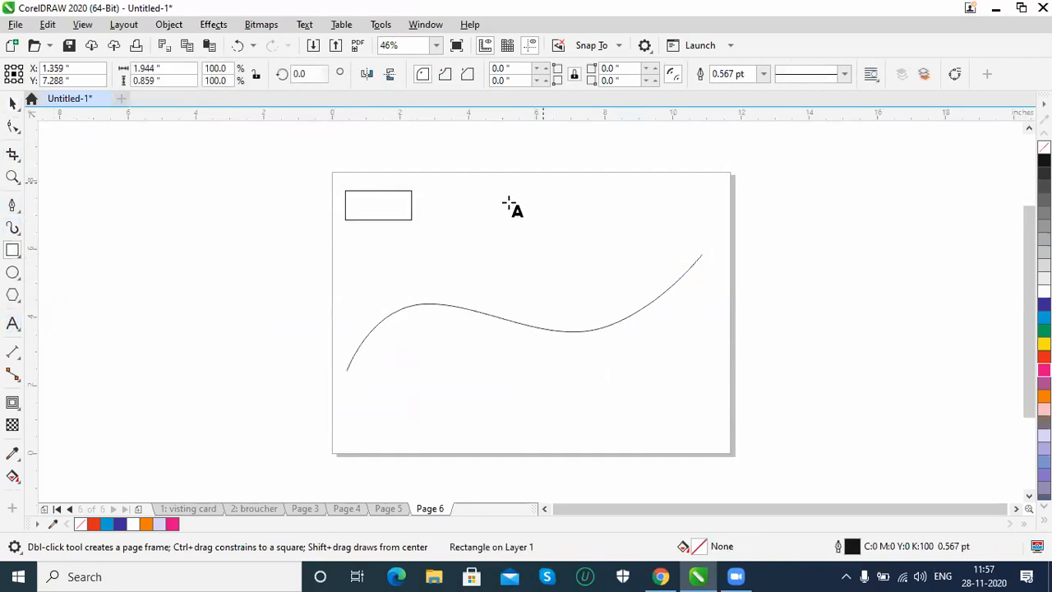
{"action": "left_click", "coordinate": [504, 205]}
{"action": "type", "text": "asdfasdfasdfasdf"}
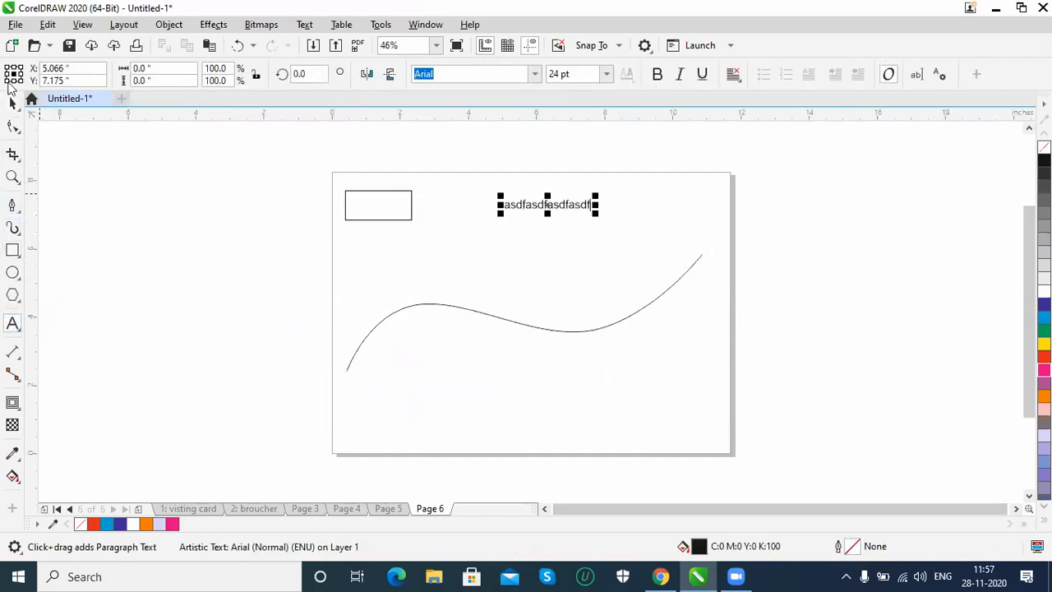
{"action": "key", "text": "ctrl+space"}
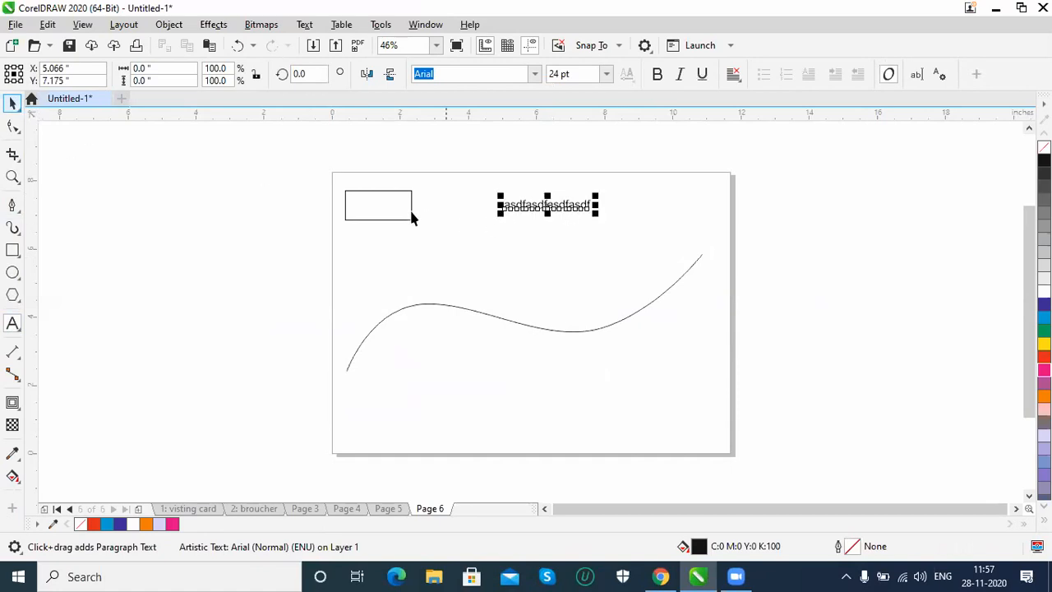
Step: Fit the small rectangle to the wavy curve with Fit Objects to Path, using 0 duplicates, Follow path and no rotation style
{"action": "left_click", "coordinate": [409, 219]}
{"action": "left_click", "coordinate": [451, 313], "text": "shift"}
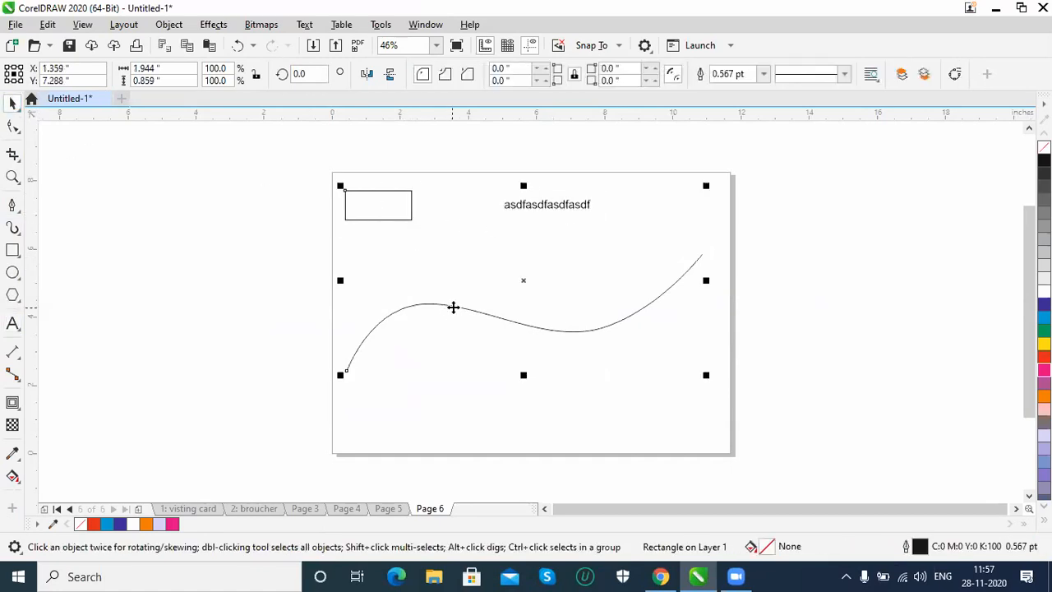
{"action": "left_click", "coordinate": [210, 25]}
{"action": "left_click", "coordinate": [188, 46]}
{"action": "left_click", "coordinate": [171, 26]}
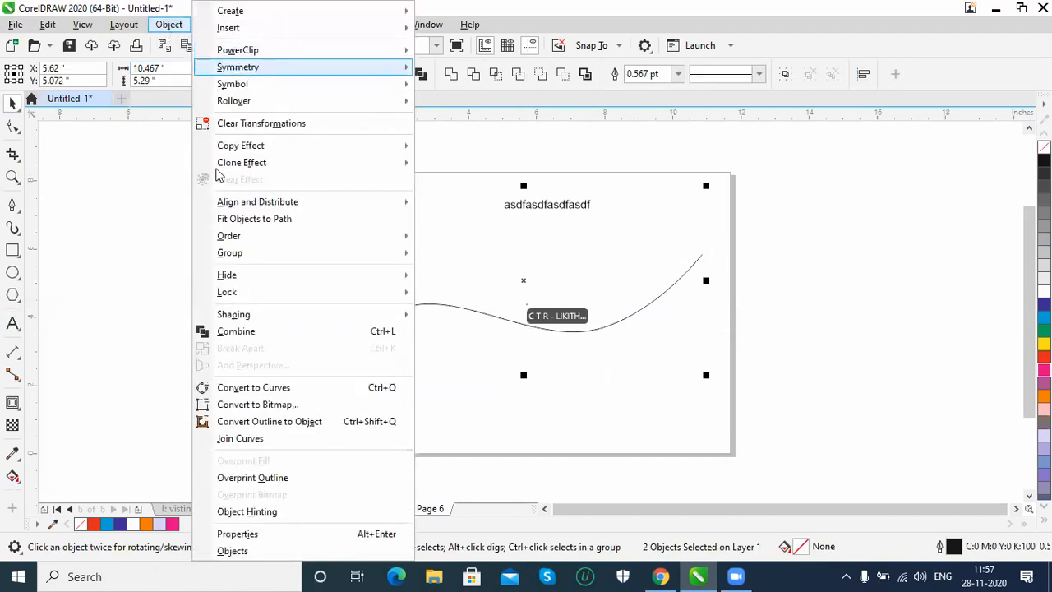
{"action": "left_click", "coordinate": [247, 218]}
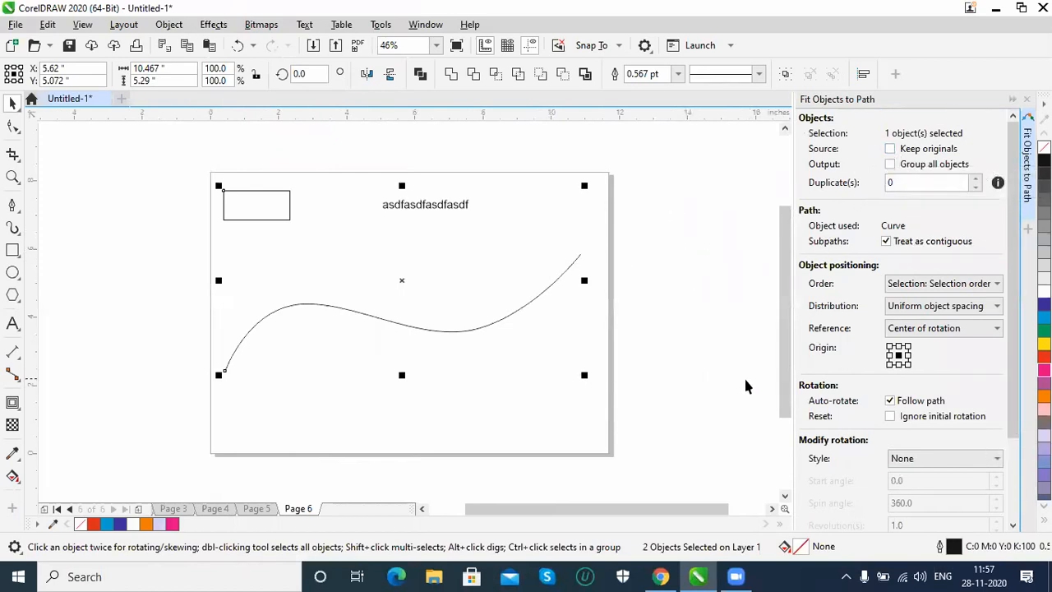
{"action": "left_click", "coordinate": [937, 458]}
{"action": "left_click", "coordinate": [938, 460]}
{"action": "left_click_drag", "start_coordinate": [1015, 283], "coordinate": [1021, 361]}
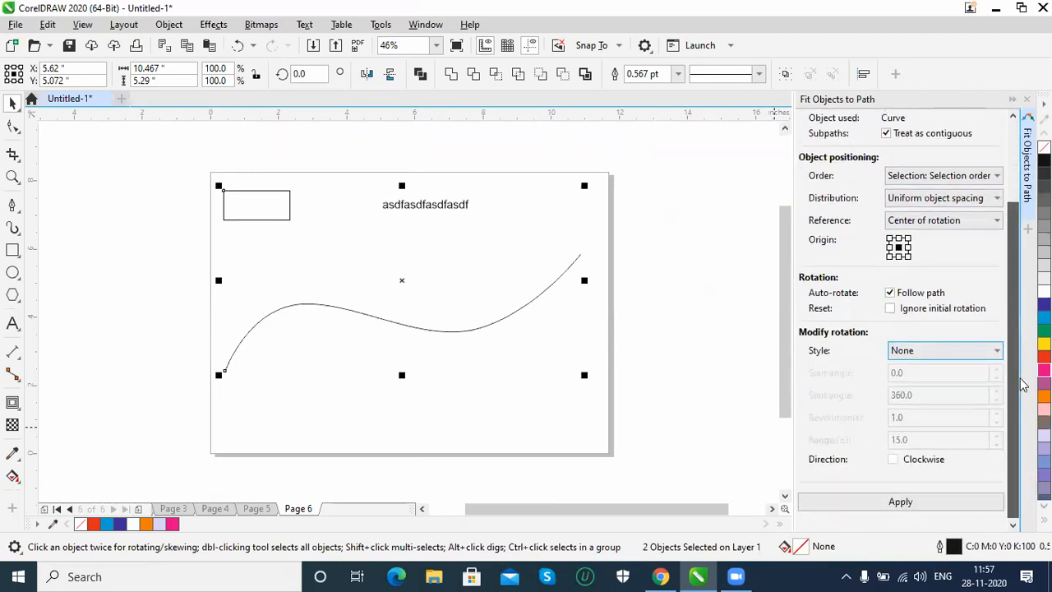
{"action": "left_click", "coordinate": [927, 503]}
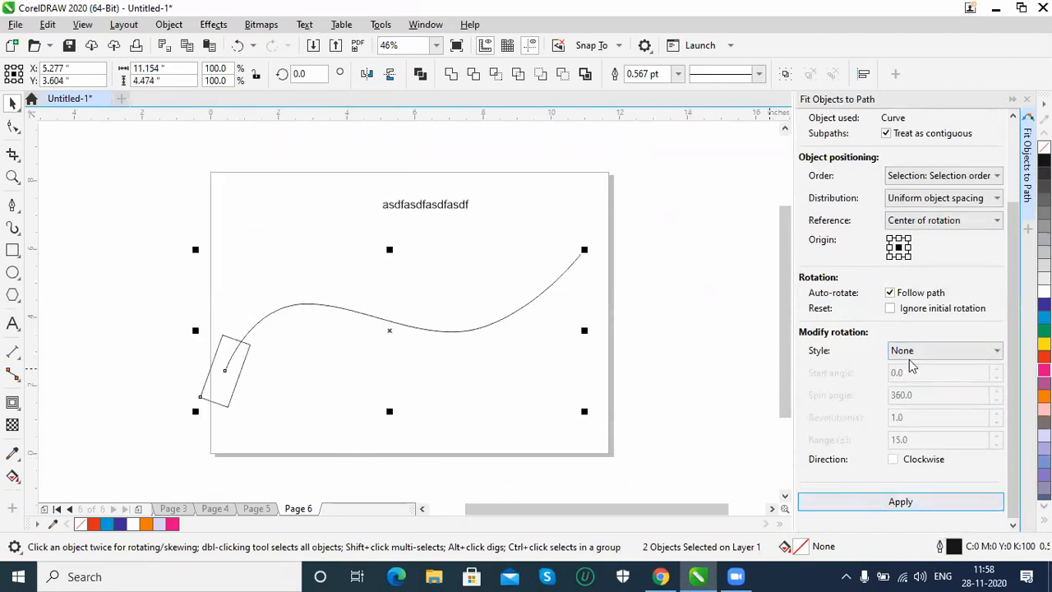
Step: Set the number of duplicates to 4 and refit the rectangle along the curve
{"action": "left_click_drag", "start_coordinate": [1016, 356], "coordinate": [978, 179]}
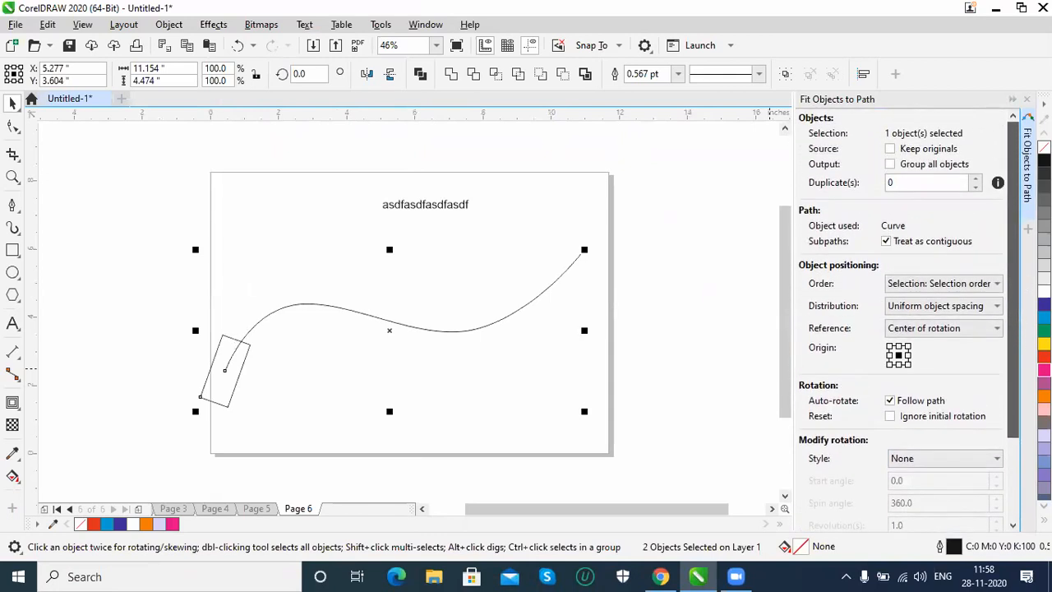
{"action": "double_click", "coordinate": [975, 178]}
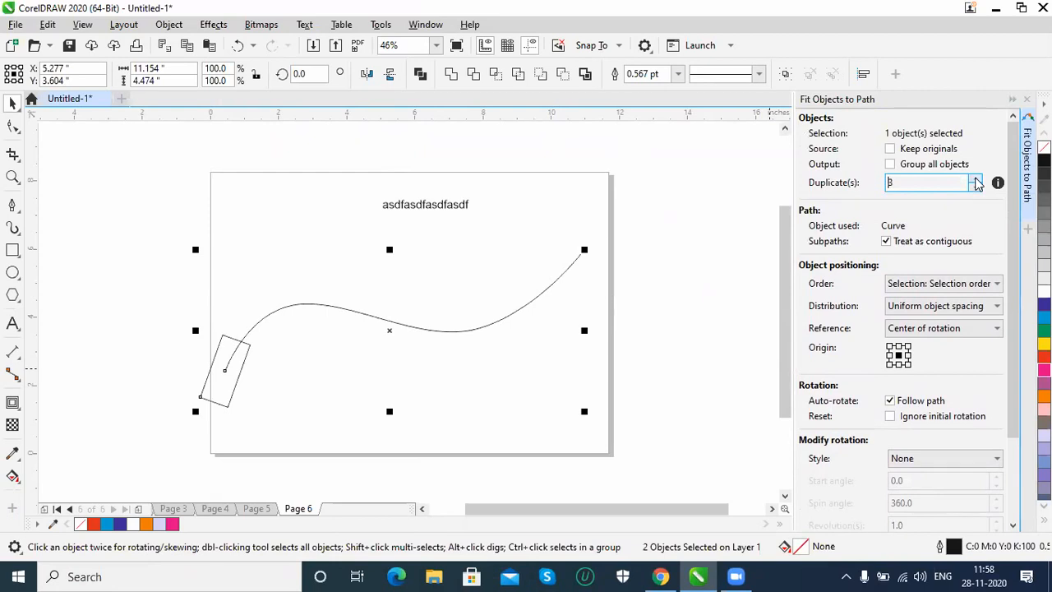
{"action": "left_click_drag", "start_coordinate": [1019, 250], "coordinate": [1015, 417]}
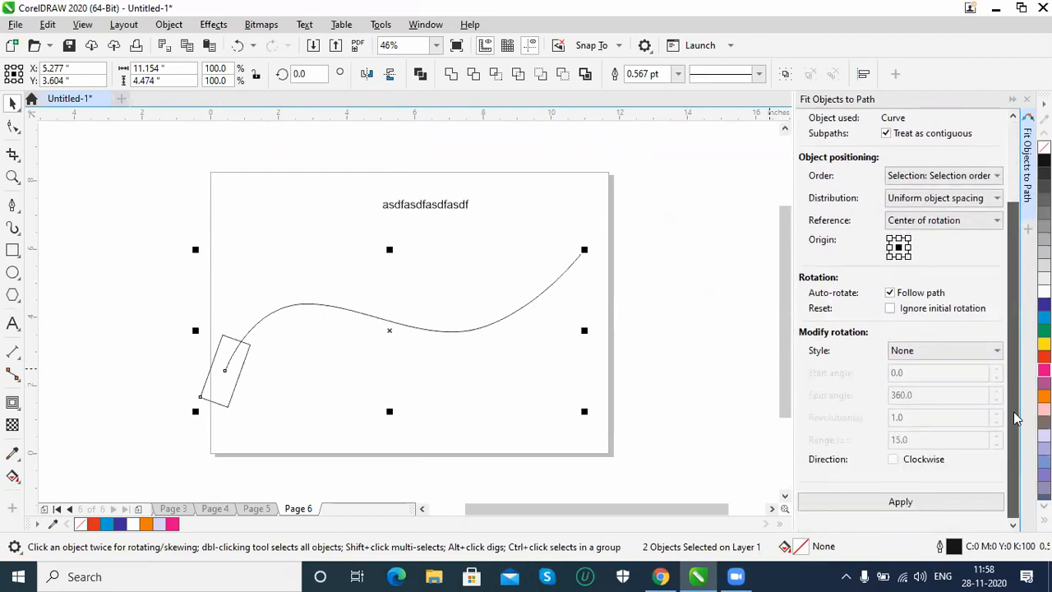
{"action": "left_click", "coordinate": [943, 504]}
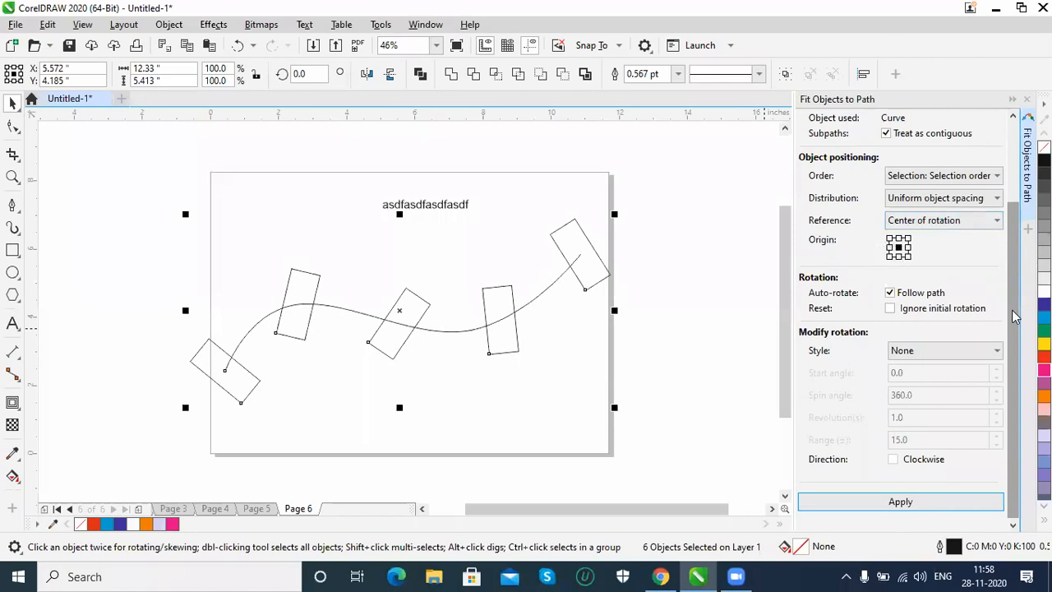
Step: Try refitting the rectangles with the initial rotation ignored and again with it respected, and undo both fits
{"action": "left_click", "coordinate": [888, 310]}
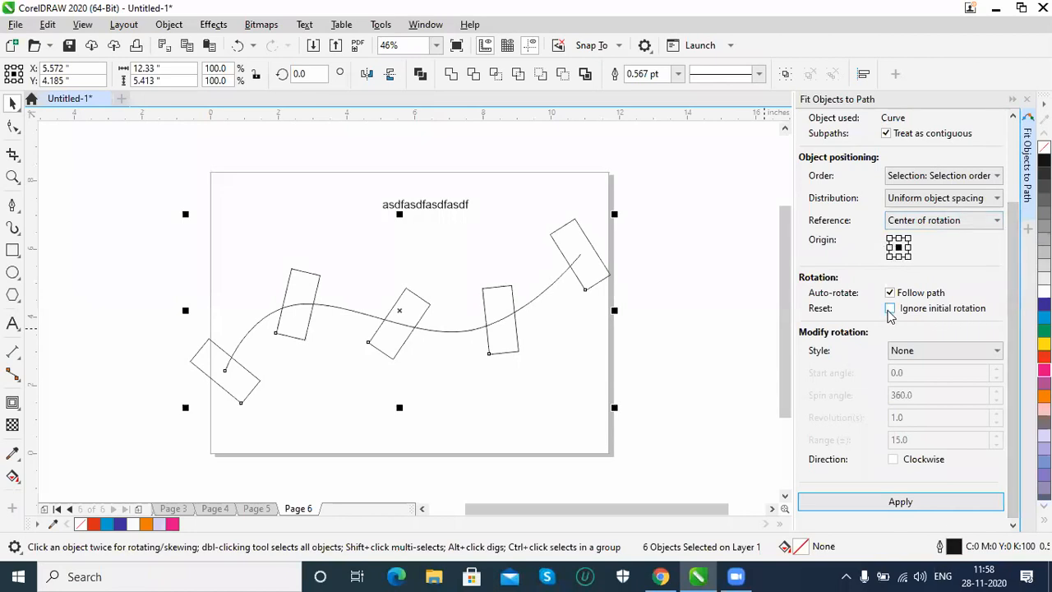
{"action": "left_click", "coordinate": [922, 502]}
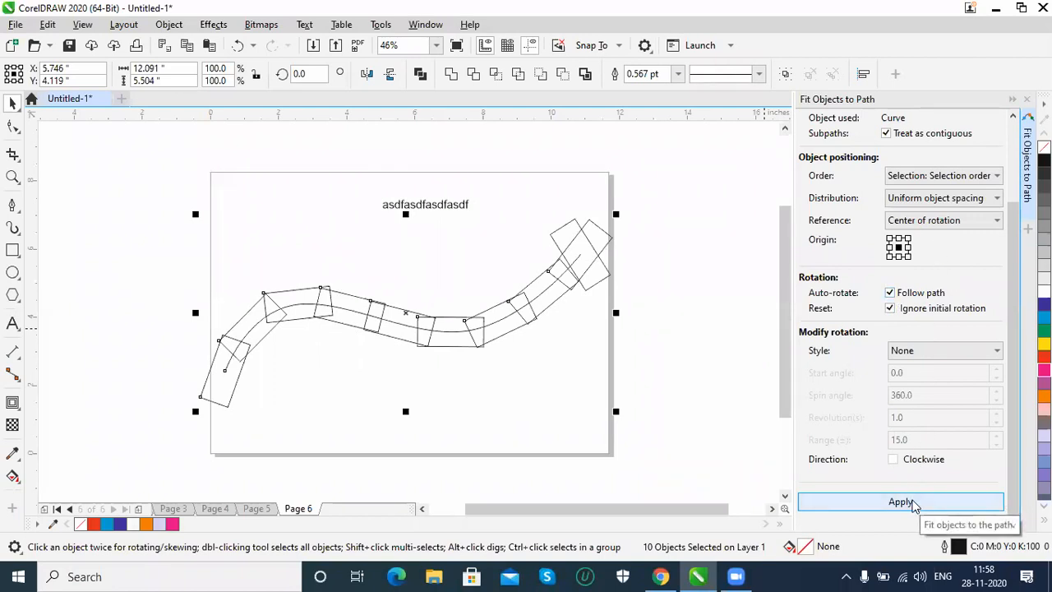
{"action": "left_click", "coordinate": [890, 310]}
{"action": "left_click", "coordinate": [902, 503]}
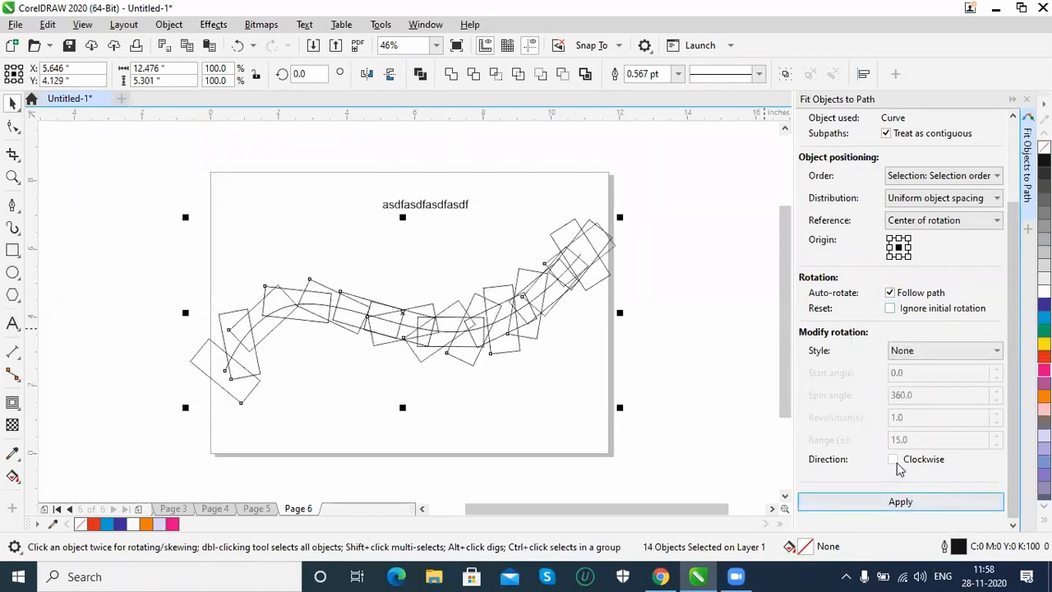
{"action": "key", "text": "ctrl+z"}
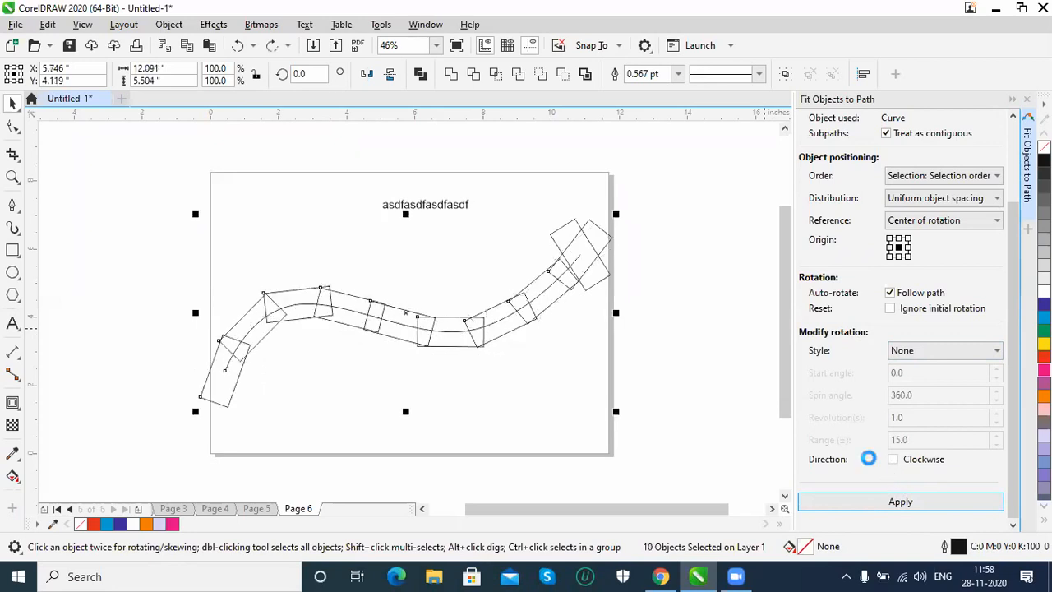
Step: Refit the rectangles along the curve with the Uniform rotation style, and close the Fit Objects to Path settings
{"action": "left_click", "coordinate": [913, 352]}
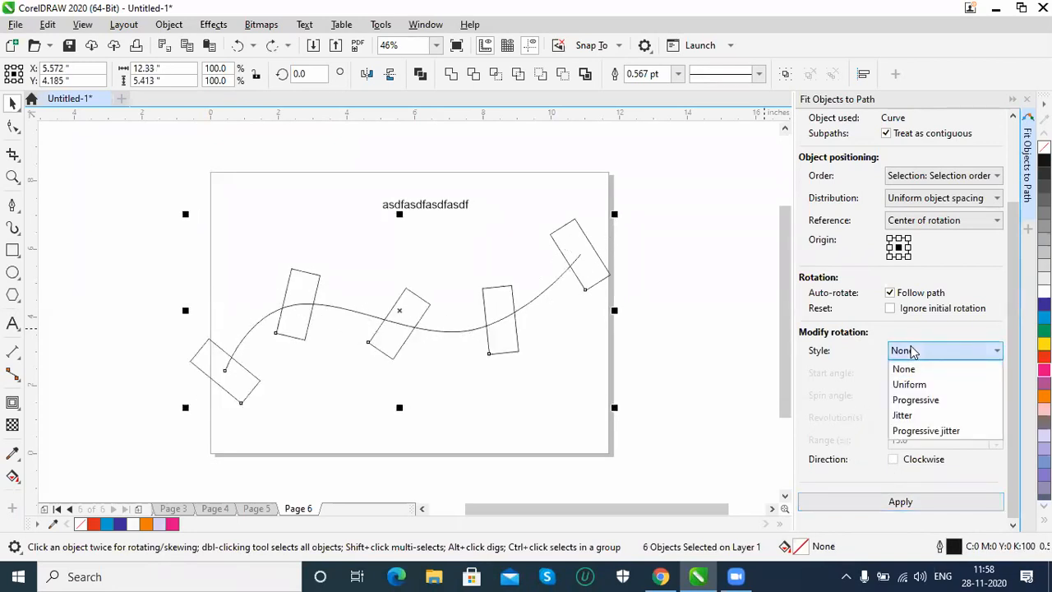
{"action": "left_click", "coordinate": [919, 388]}
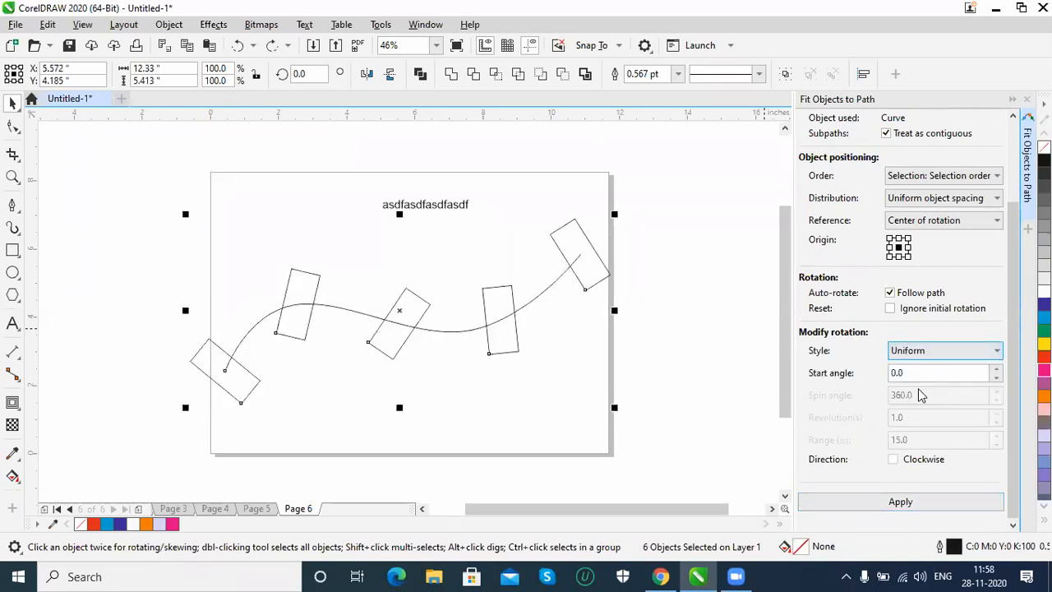
{"action": "left_click", "coordinate": [908, 504]}
{"action": "left_click", "coordinate": [908, 504]}
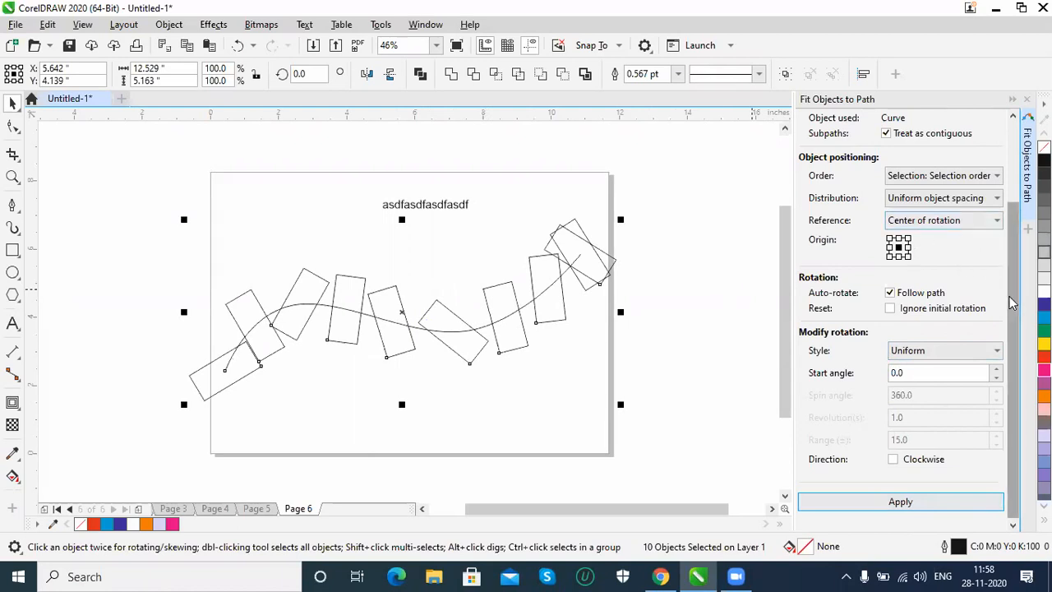
{"action": "left_click_drag", "start_coordinate": [1019, 277], "coordinate": [1019, 165]}
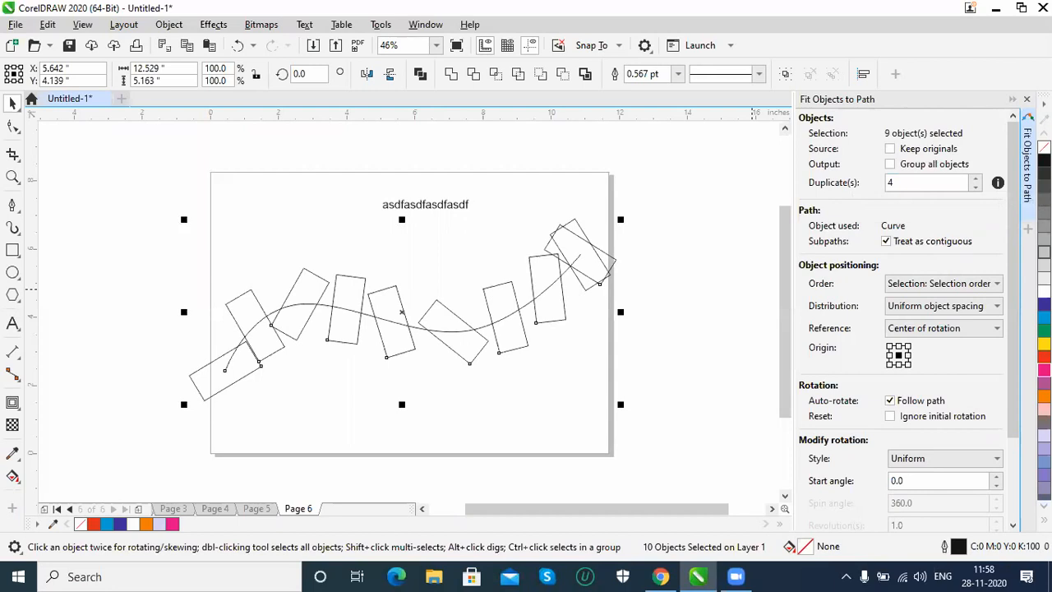
{"action": "left_click", "coordinate": [1026, 99]}
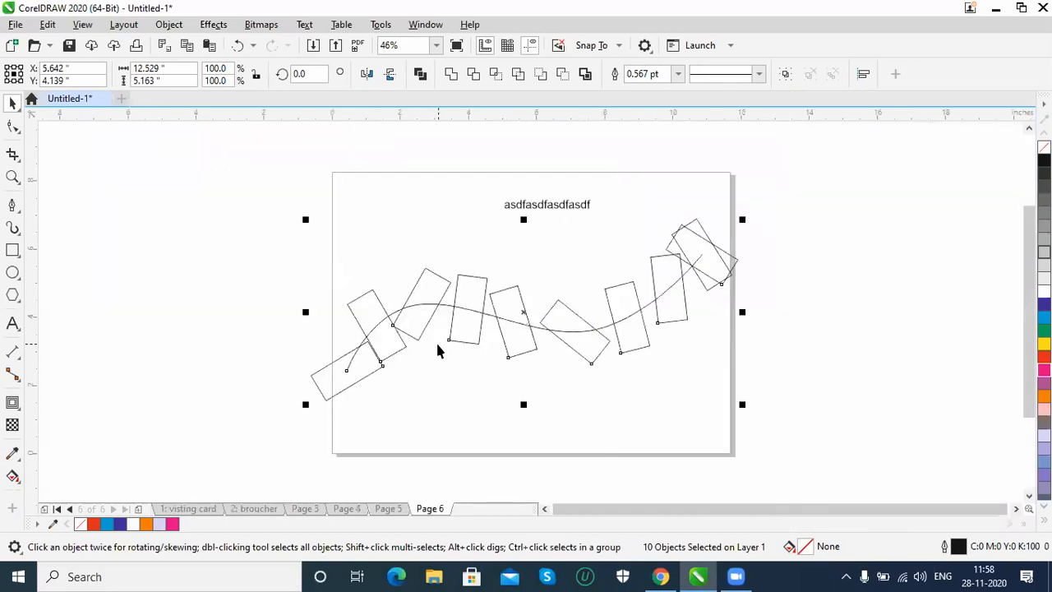
Step: Undo the previous path-fitting operations until the rectangle is separate from the curve, and clear the selection
{"action": "key", "text": "ctrl+z"}
{"action": "key", "text": "ctrl+z"}
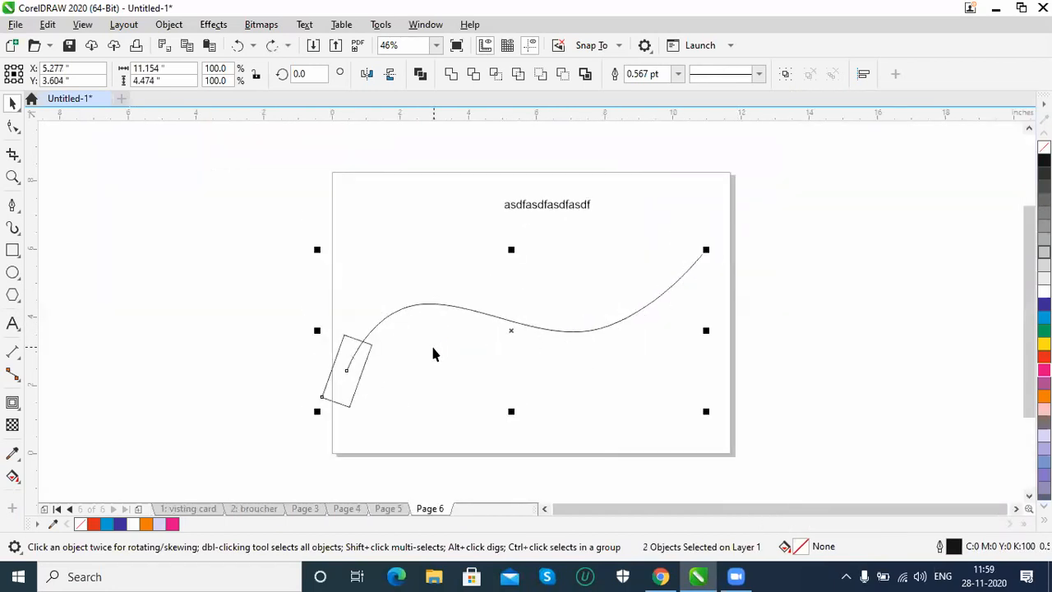
{"action": "key", "text": "ctrl+z"}
{"action": "left_click", "coordinate": [491, 204]}
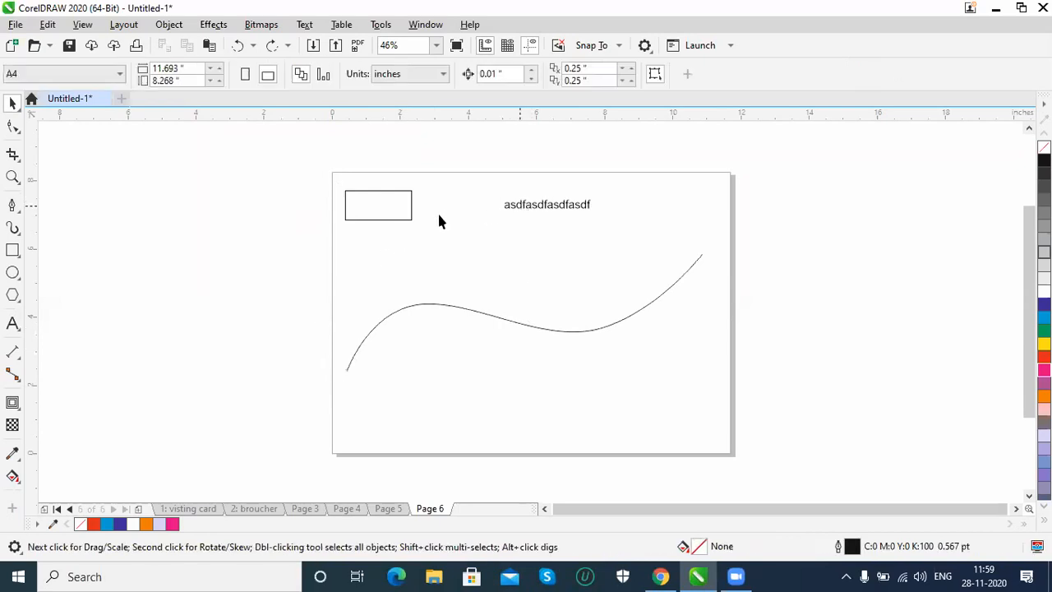
Step: Fit the rectangle to the curve using Fit Objects to Path with 0 duplicates
{"action": "left_click", "coordinate": [411, 224]}
{"action": "left_click", "coordinate": [417, 306], "text": "shift"}
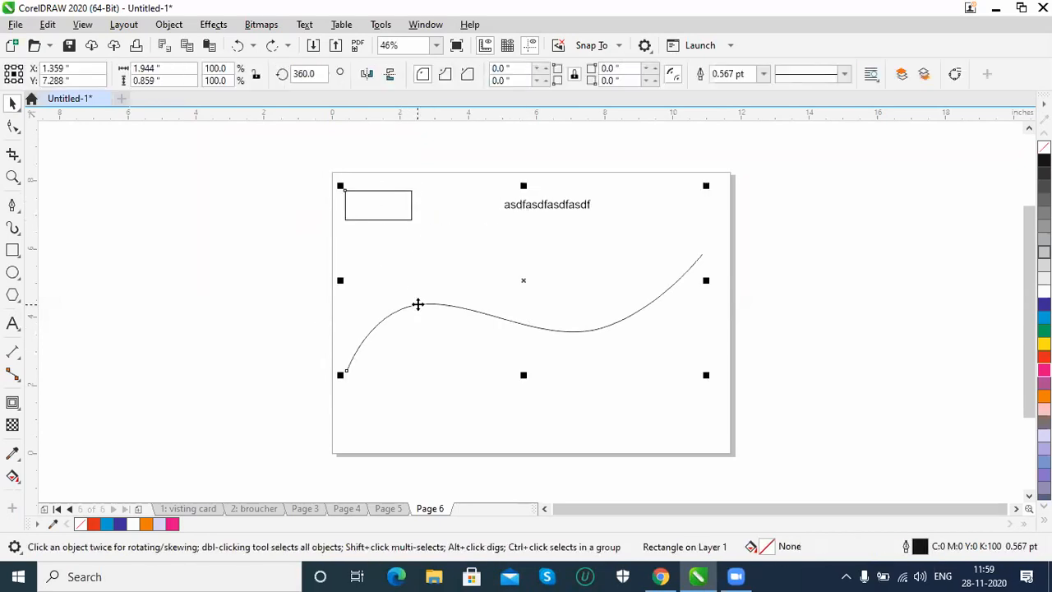
{"action": "left_click", "coordinate": [169, 24]}
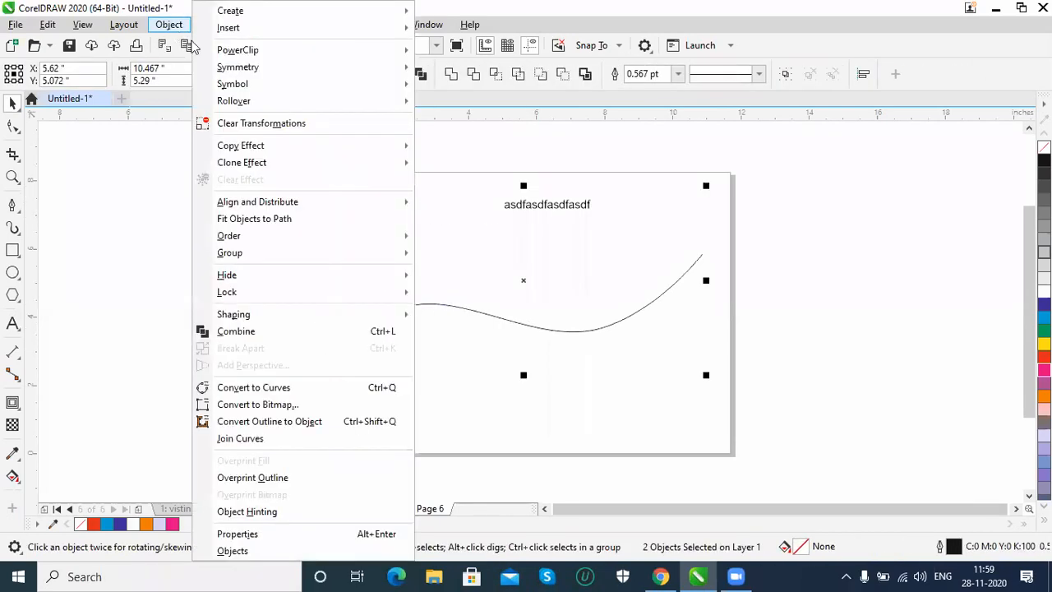
{"action": "left_click", "coordinate": [247, 221]}
{"action": "left_click", "coordinate": [975, 188]}
{"action": "left_click", "coordinate": [976, 188]}
{"action": "left_click", "coordinate": [976, 187]}
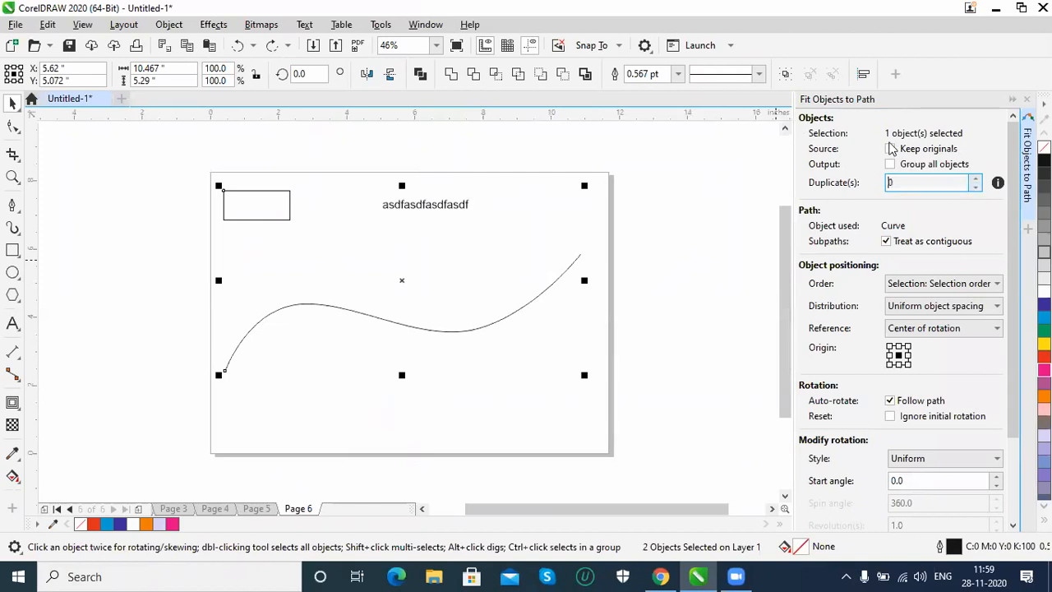
{"action": "left_click_drag", "start_coordinate": [1016, 257], "coordinate": [1017, 337]}
{"action": "left_click", "coordinate": [901, 503]}
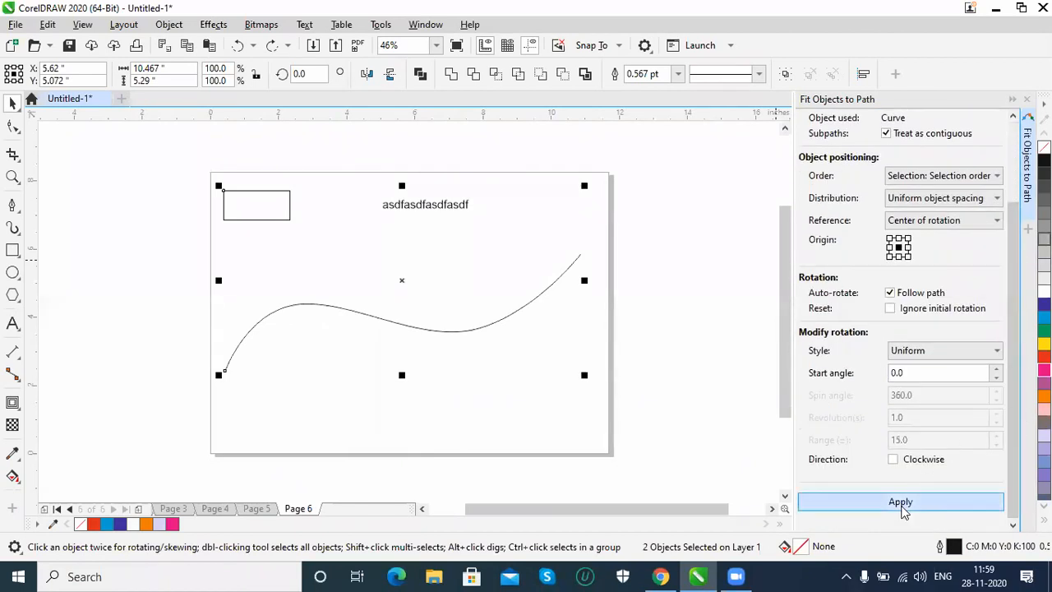
Step: Move the fitted rectangle onto the curve's upper bend and fit it to the curve again
{"action": "left_click", "coordinate": [173, 374]}
{"action": "left_click", "coordinate": [224, 403]}
{"action": "left_click_drag", "start_coordinate": [224, 403], "coordinate": [304, 337]}
{"action": "left_click", "coordinate": [382, 325], "text": "shift"}
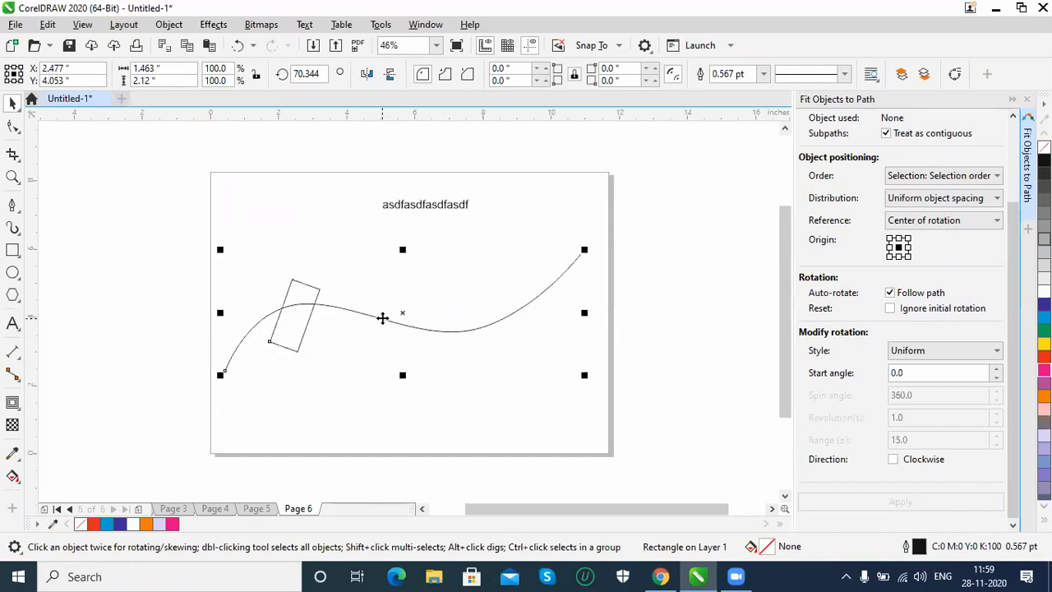
{"action": "left_click", "coordinate": [938, 505]}
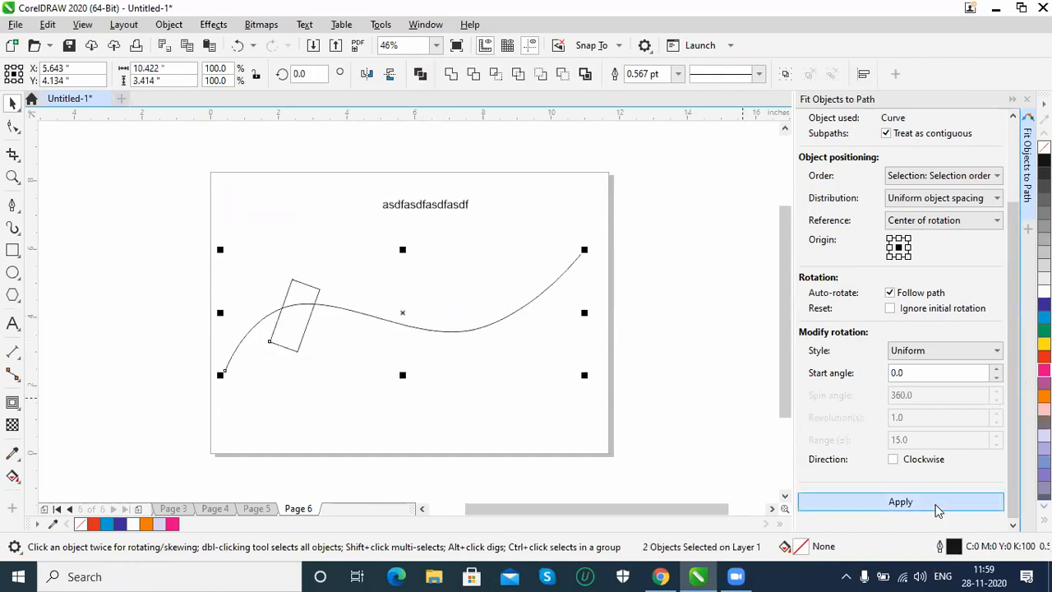
Step: Refit the rectangle to the curve with a start angle of 9.0
{"action": "left_click", "coordinate": [997, 370]}
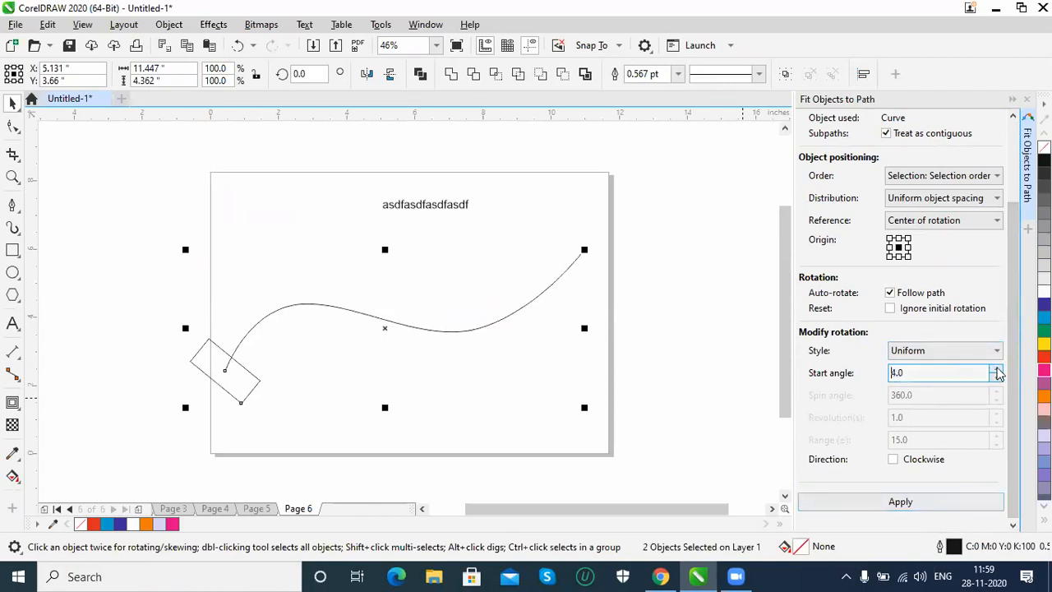
{"action": "left_click", "coordinate": [997, 371]}
{"action": "left_click", "coordinate": [929, 503]}
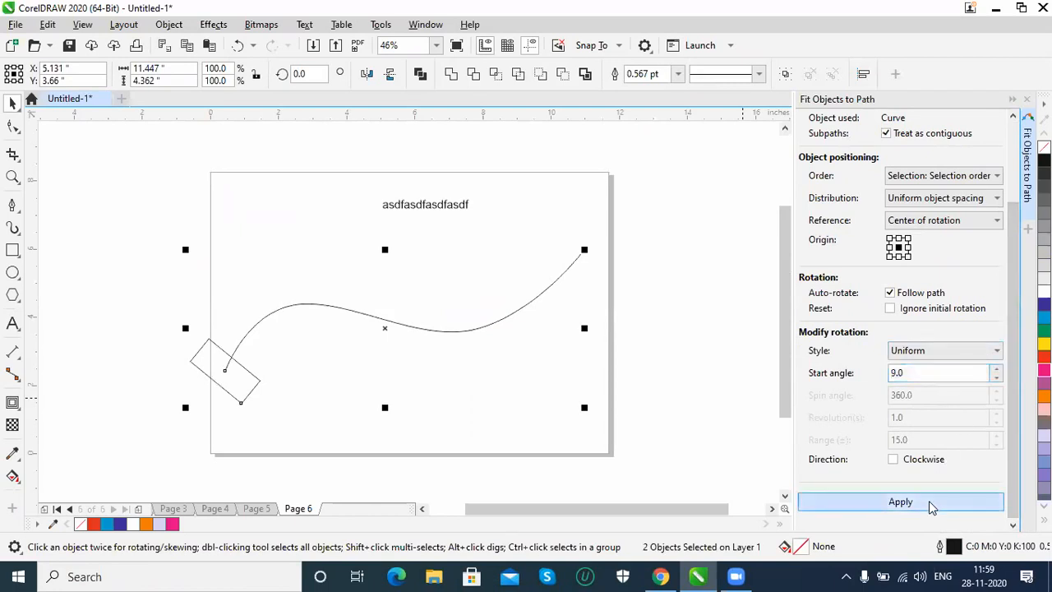
Step: Reduce the start angle to 6.0 and apply the path fit again
{"action": "left_click", "coordinate": [997, 377]}
{"action": "left_click", "coordinate": [997, 377]}
{"action": "left_click", "coordinate": [997, 377]}
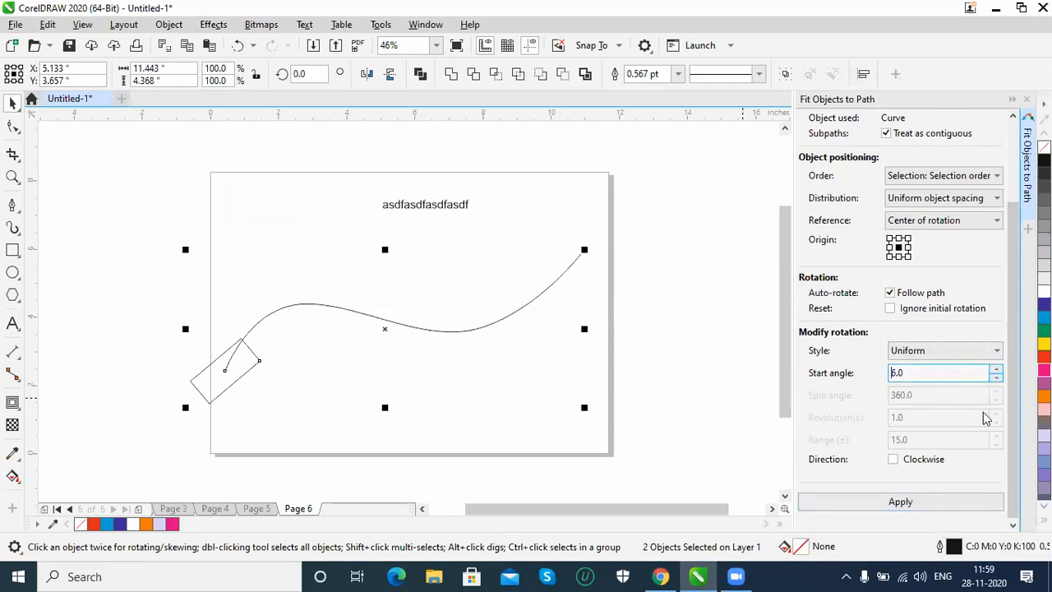
{"action": "left_click", "coordinate": [943, 504]}
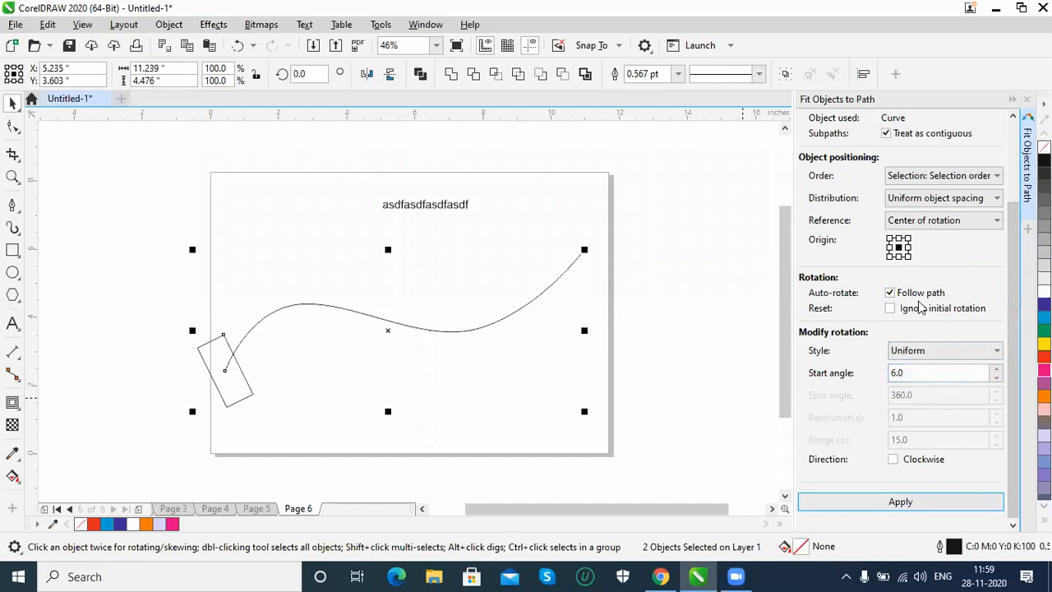
Step: Close the Fit Objects to Path settings and delete all objects on Page 6
{"action": "left_click_drag", "start_coordinate": [1014, 320], "coordinate": [1019, 181]}
{"action": "left_click", "coordinate": [919, 183]}
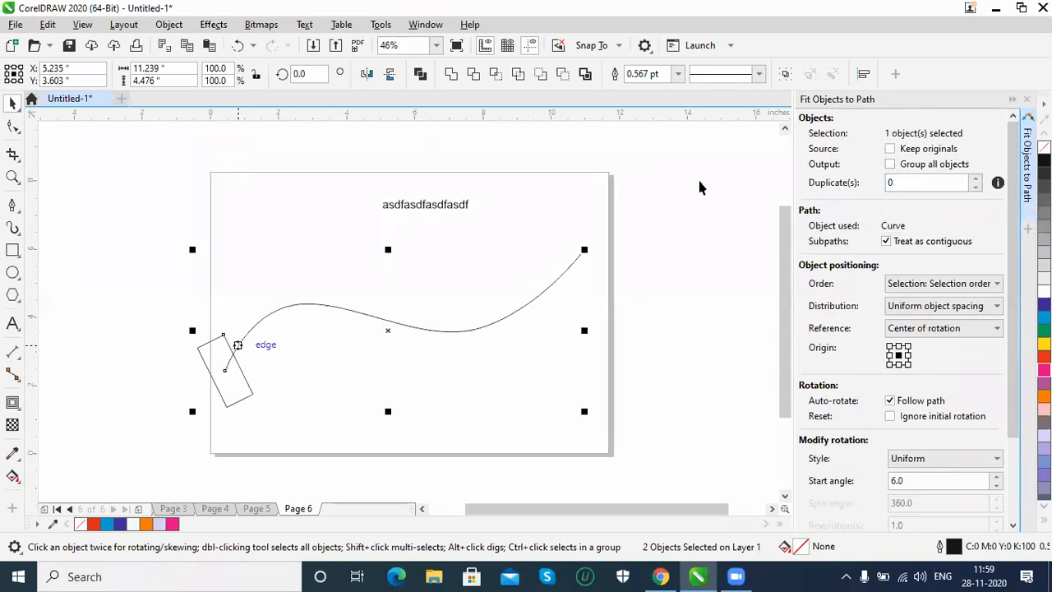
{"action": "left_click", "coordinate": [1027, 99]}
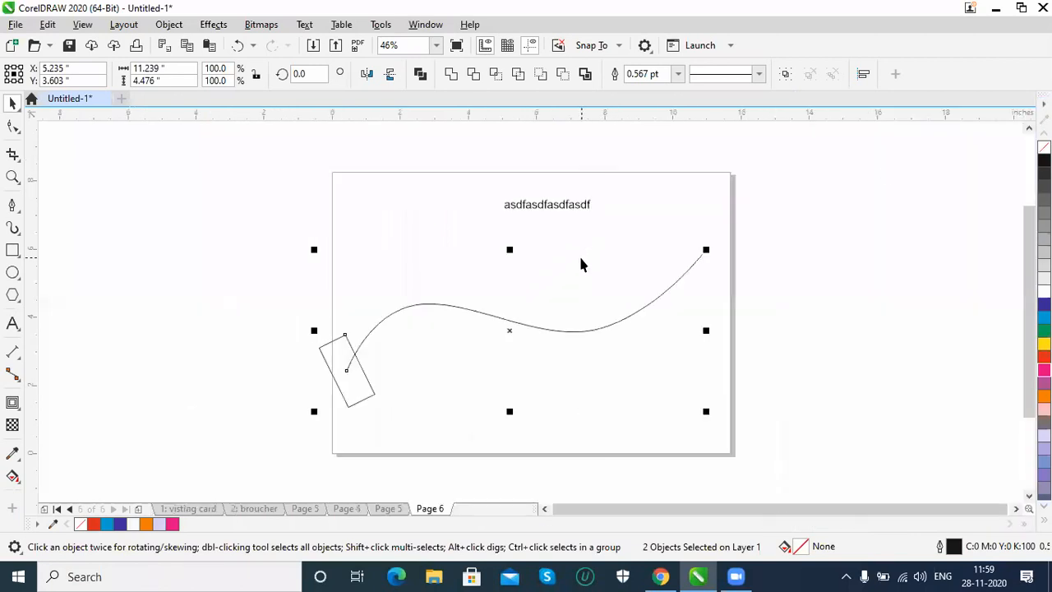
{"action": "key", "text": "ctrl+a"}
{"action": "key", "text": "Delete"}
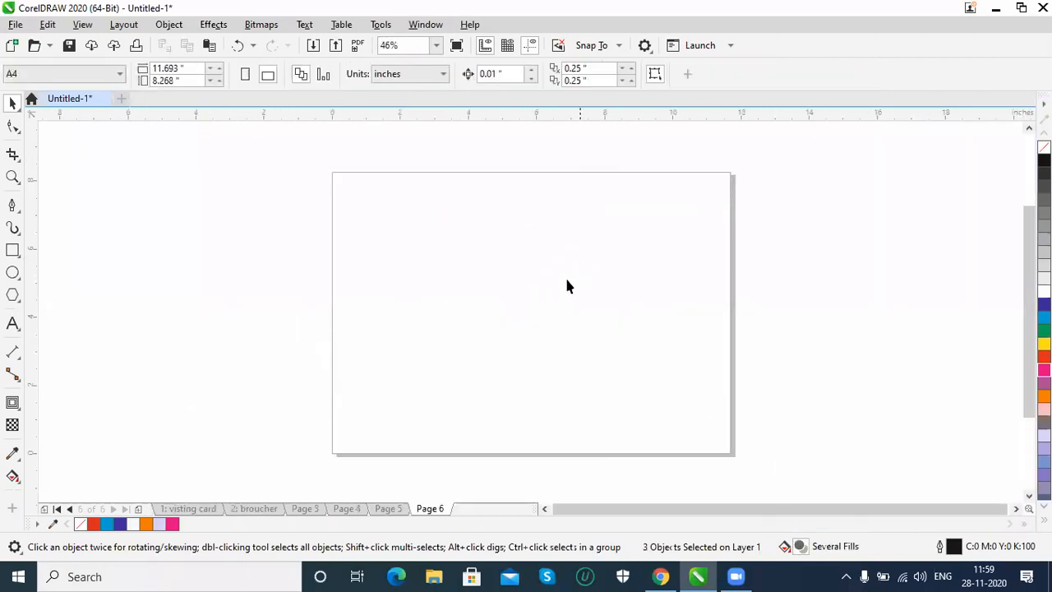
{"action": "left_click", "coordinate": [174, 30]}
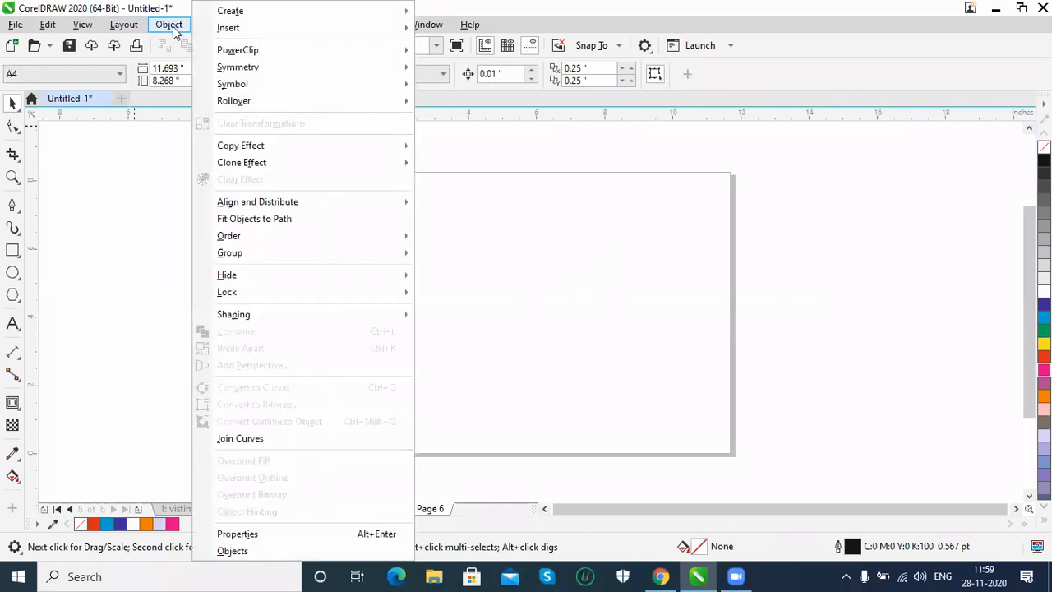
{"action": "mouse_move", "coordinate": [253, 241]}
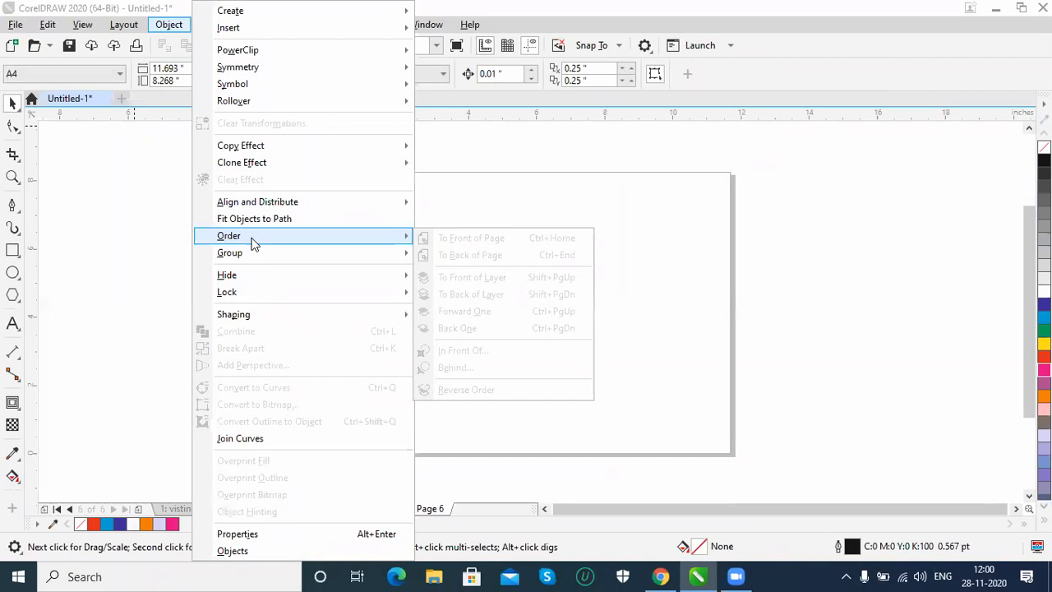
{"action": "left_click", "coordinate": [493, 216]}
Step: Draw a rectangle about 4.2 by 3.8 inches on the page and fill it with pink
{"action": "left_click", "coordinate": [13, 252]}
{"action": "left_click_drag", "start_coordinate": [397, 224], "coordinate": [542, 355]}
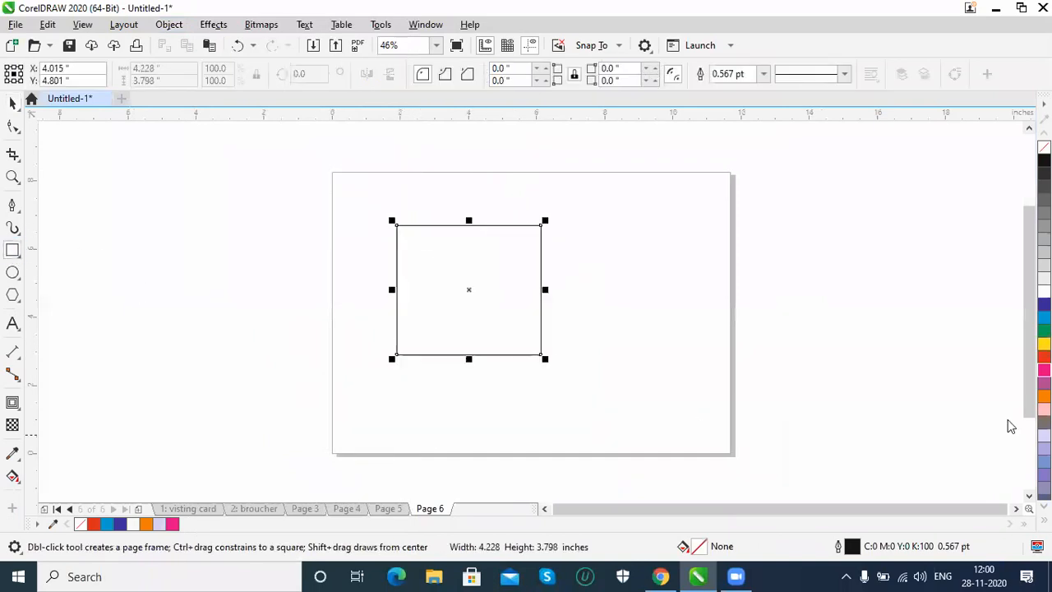
{"action": "left_click", "coordinate": [1044, 369]}
Step: Draw an ellipse about 3.6 by 3.7 inches overlapping the rectangle's lower corner and fill it with purple (C20 M80 Y0 K20)
{"action": "left_click", "coordinate": [12, 272]}
{"action": "left_click_drag", "start_coordinate": [476, 304], "coordinate": [604, 437]}
{"action": "left_click_drag", "start_coordinate": [1044, 383], "coordinate": [521, 351]}
Step: Draw a seven-sided polygon about 4.5 by 3.8 inches over both shapes and fill it with brown-gray (C0 M20 Y20 K60)
{"action": "left_click", "coordinate": [13, 294]}
{"action": "left_click_drag", "start_coordinate": [420, 248], "coordinate": [580, 386]}
{"action": "left_click_drag", "start_coordinate": [1044, 409], "coordinate": [412, 322]}
Step: Move the polygon up and to the right and the ellipse to the left so all three shapes partly overlap
{"action": "left_click", "coordinate": [13, 103]}
{"action": "left_click_drag", "start_coordinate": [508, 322], "coordinate": [553, 304]}
{"action": "left_click_drag", "start_coordinate": [516, 396], "coordinate": [484, 390]}
Step: Send the polygon back one level at a time until it lies behind the ellipse and the rectangle
{"action": "left_click", "coordinate": [586, 279]}
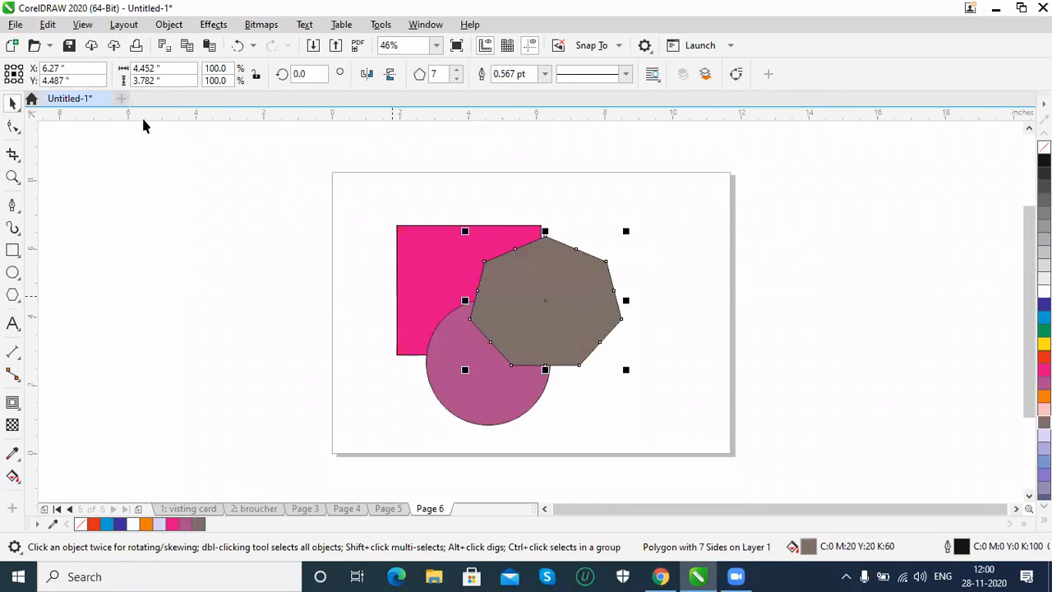
{"action": "left_click", "coordinate": [182, 30]}
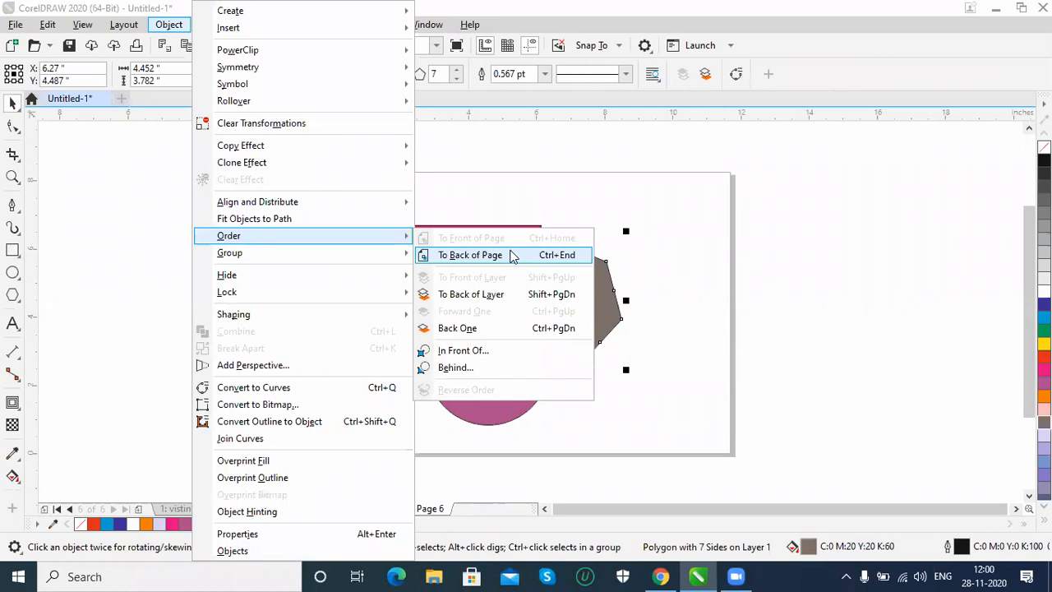
{"action": "left_click", "coordinate": [496, 332]}
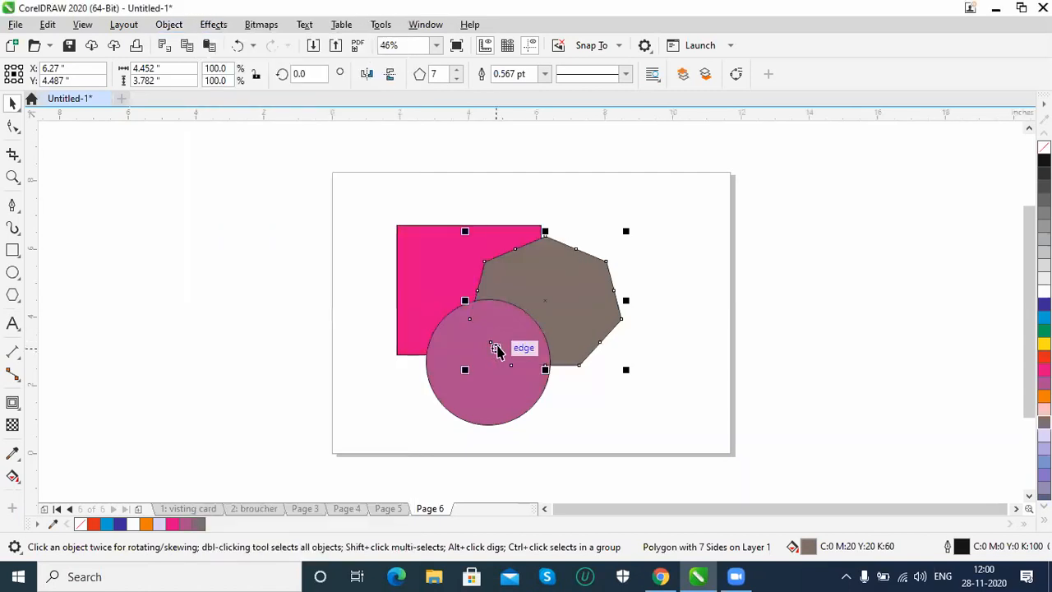
{"action": "key", "text": "ctrl+Page_Down"}
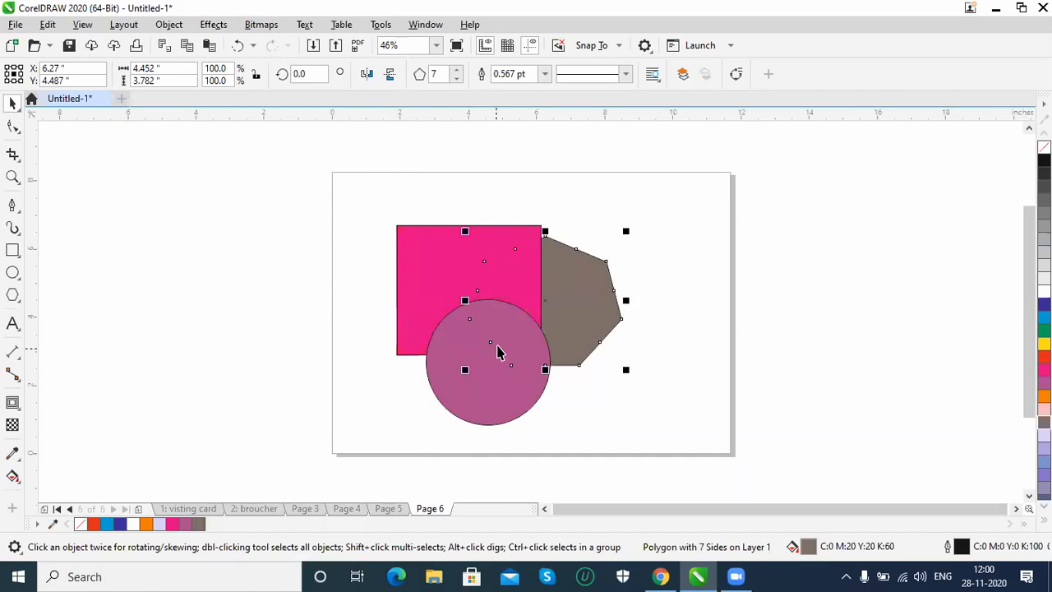
Step: Shift the polygon forward and backward through the stack, ending with it in front of both other shapes
{"action": "key", "text": "ctrl+Page_Up"}
{"action": "key", "text": "ctrl+Page_Up"}
{"action": "key", "text": "ctrl+Page_Down"}
{"action": "key", "text": "ctrl+Page_Down"}
{"action": "key", "text": "ctrl+Page_Up"}
{"action": "key", "text": "ctrl+Page_Up"}
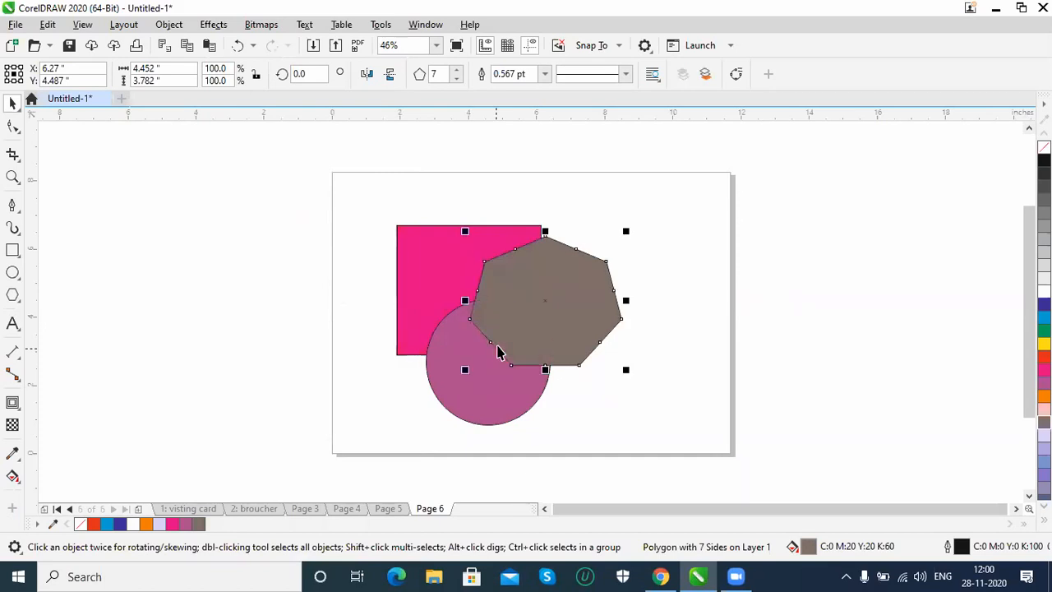
Step: Place the polygon directly in front of the pink rectangle using the In Front Of order command
{"action": "left_click", "coordinate": [171, 25]}
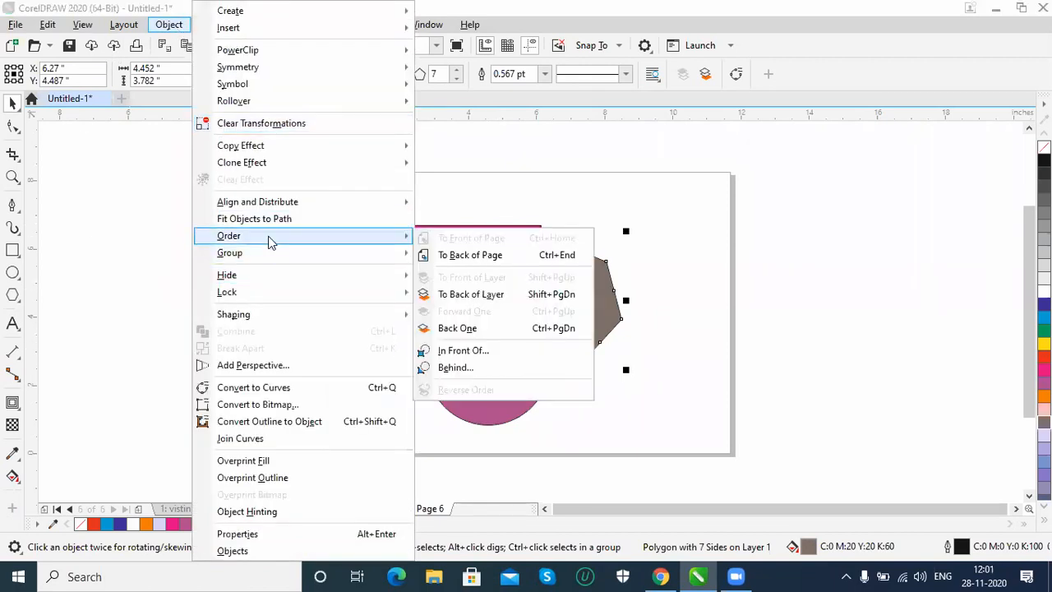
{"action": "left_click", "coordinate": [463, 351]}
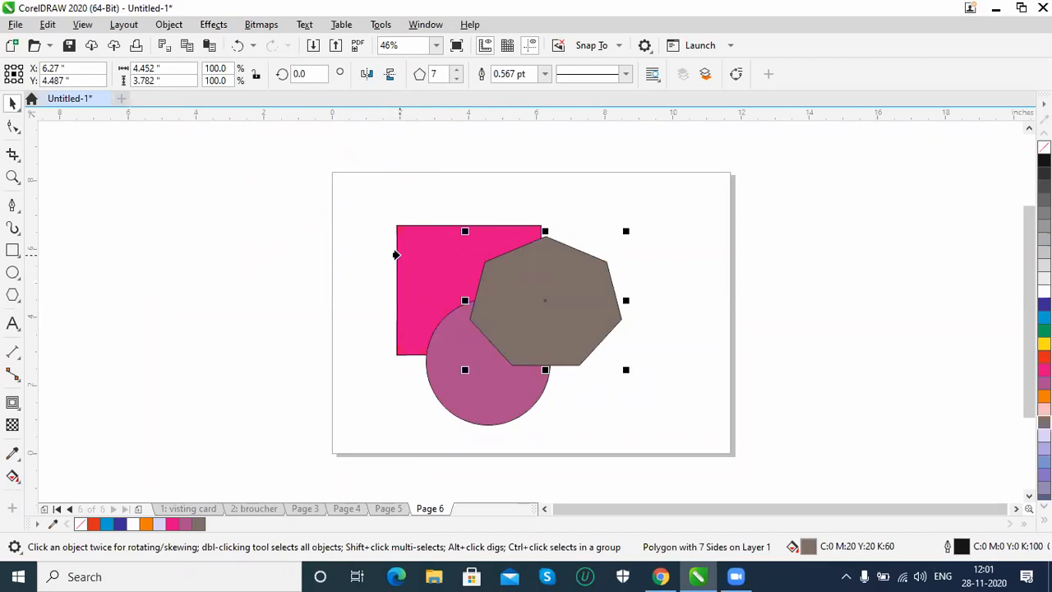
{"action": "left_click", "coordinate": [492, 343]}
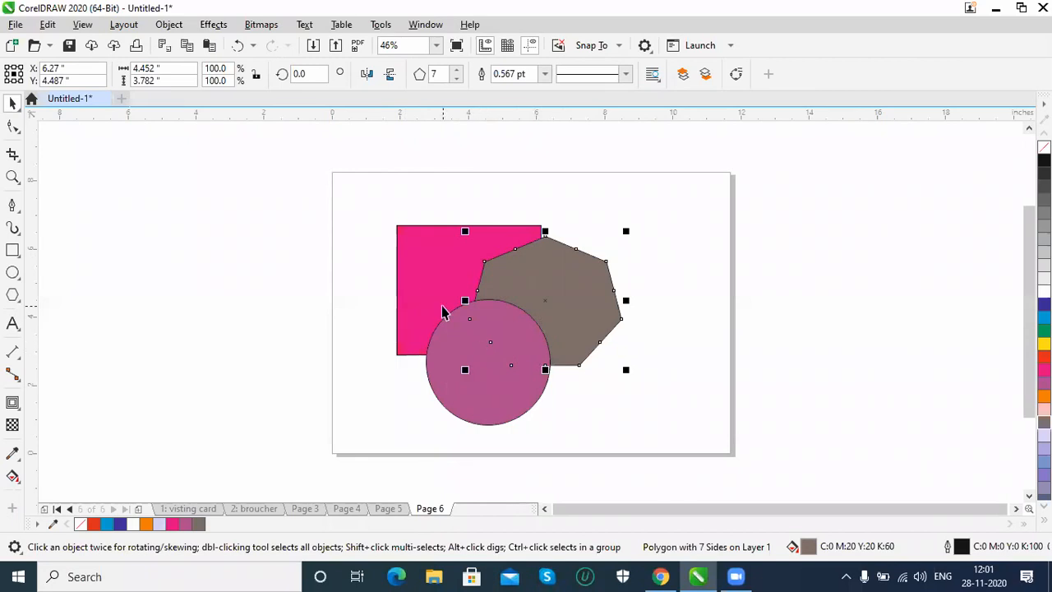
Step: Duplicate the purple circle twice, placing one copy over the polygon's right side and the other below the polygon
{"action": "left_click", "coordinate": [481, 404]}
{"action": "left_click_drag", "start_coordinate": [481, 404], "coordinate": [597, 370]}
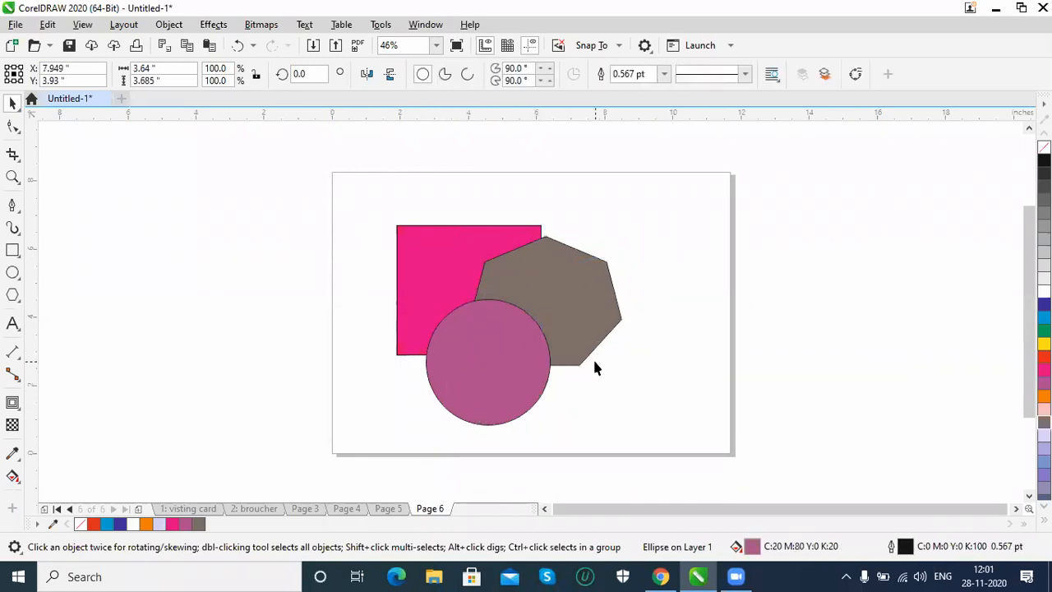
{"action": "right_click", "coordinate": [597, 369]}
{"action": "left_click_drag", "start_coordinate": [485, 393], "coordinate": [559, 420]}
Step: Place the polygon directly in front of the right-hand circle using the In Front Of order command
{"action": "left_click", "coordinate": [524, 268]}
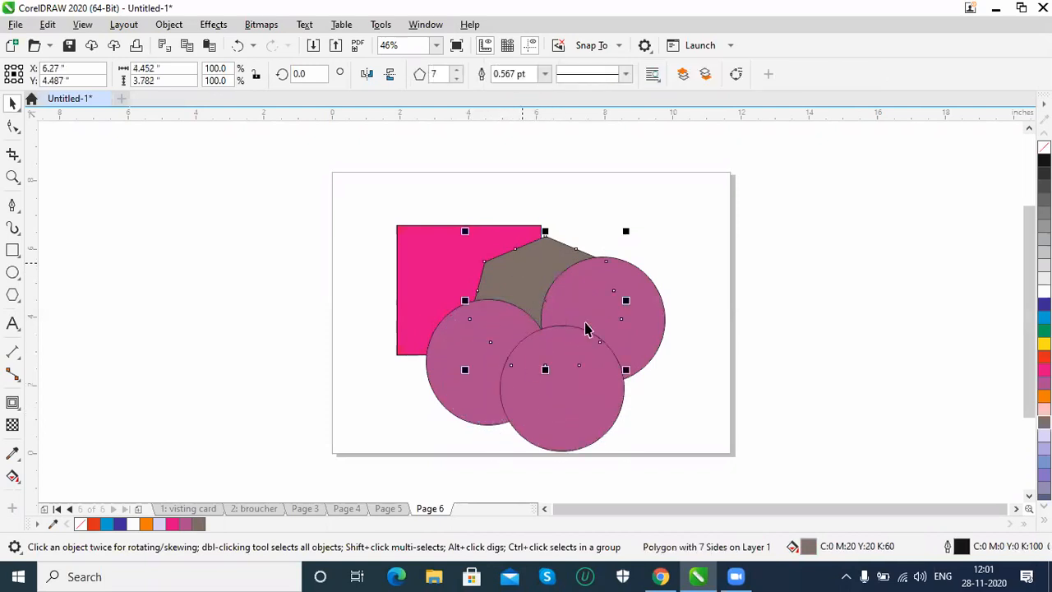
{"action": "left_click", "coordinate": [657, 326]}
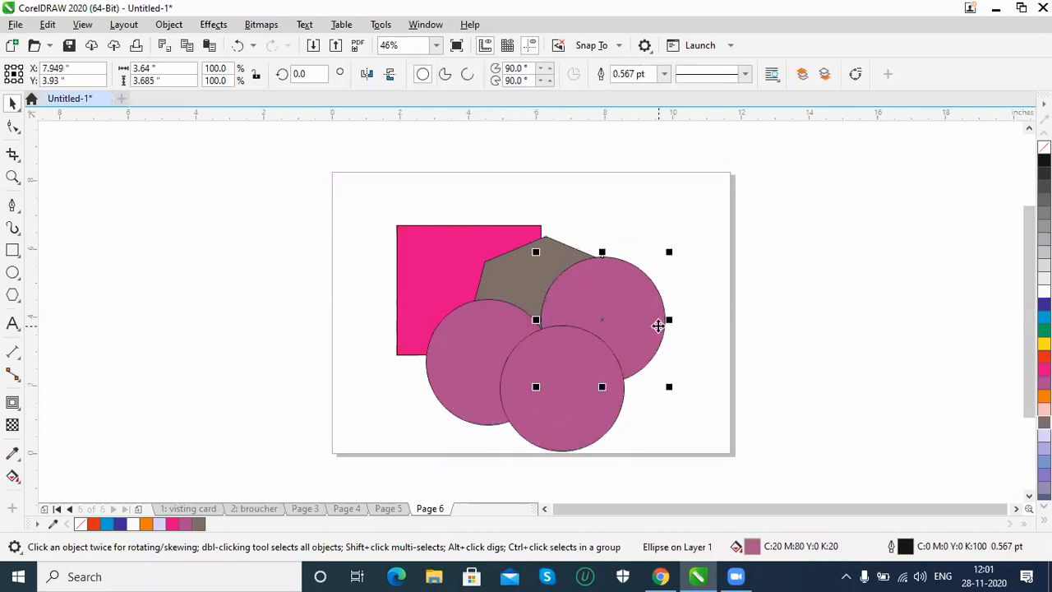
{"action": "left_click", "coordinate": [488, 284]}
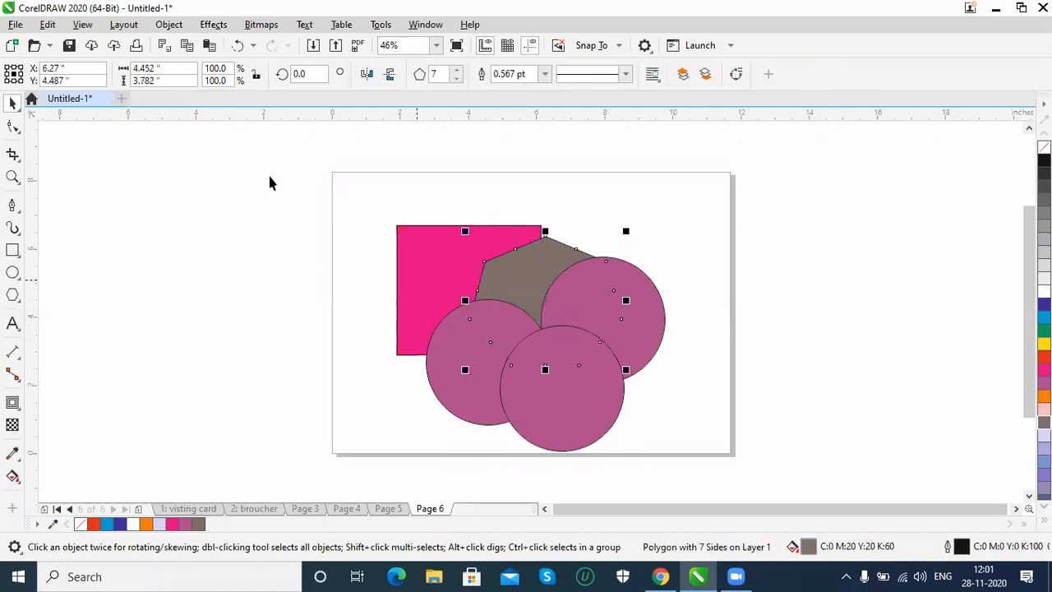
{"action": "left_click", "coordinate": [163, 26]}
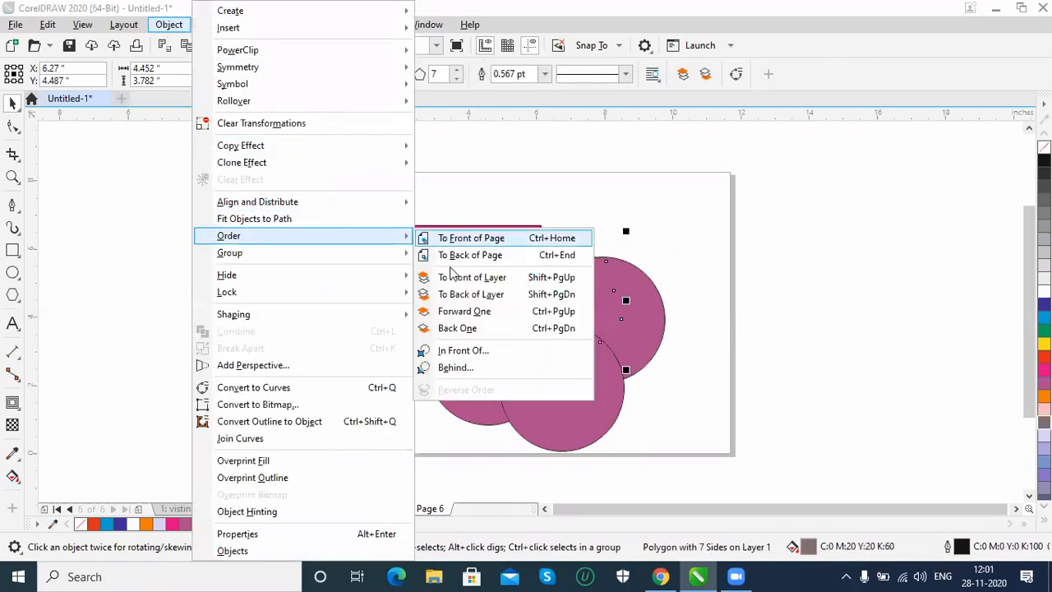
{"action": "left_click", "coordinate": [463, 350]}
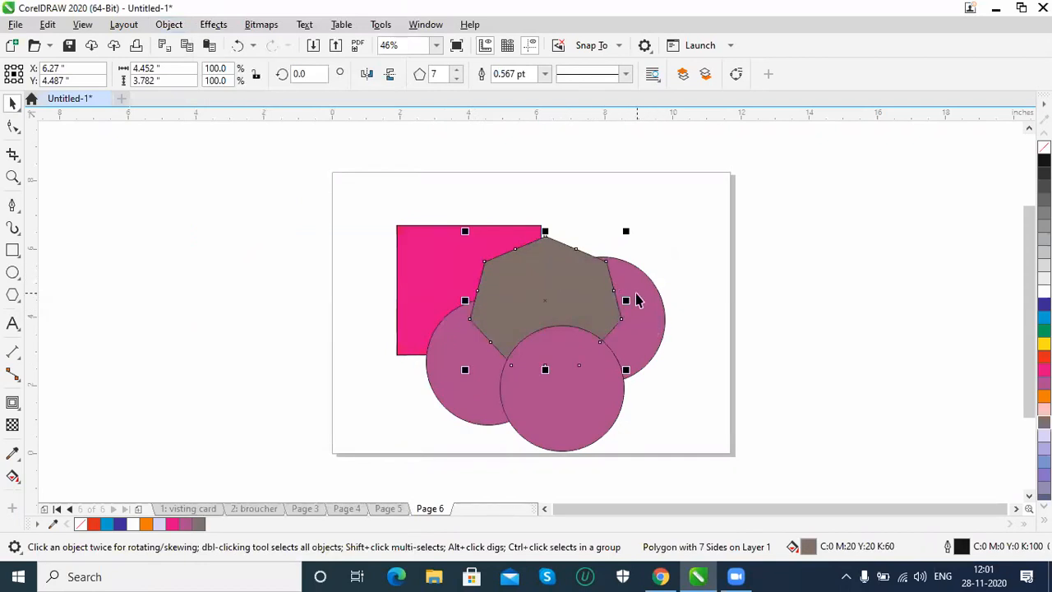
Step: Bring the polygon to the front of the page, above all the circles
{"action": "left_click", "coordinate": [168, 23]}
{"action": "mouse_move", "coordinate": [266, 243]}
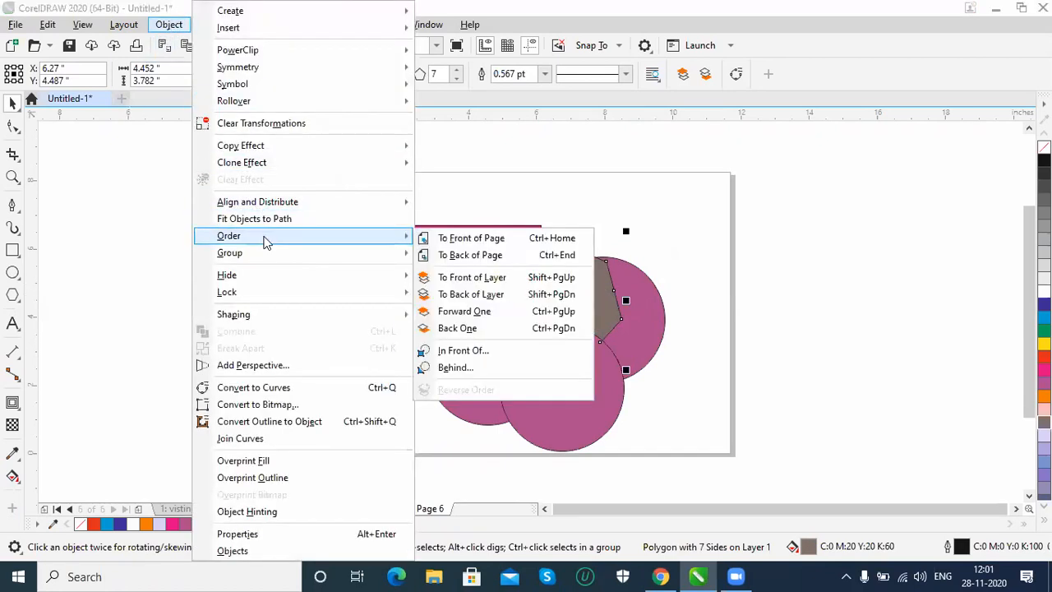
{"action": "left_click", "coordinate": [470, 239]}
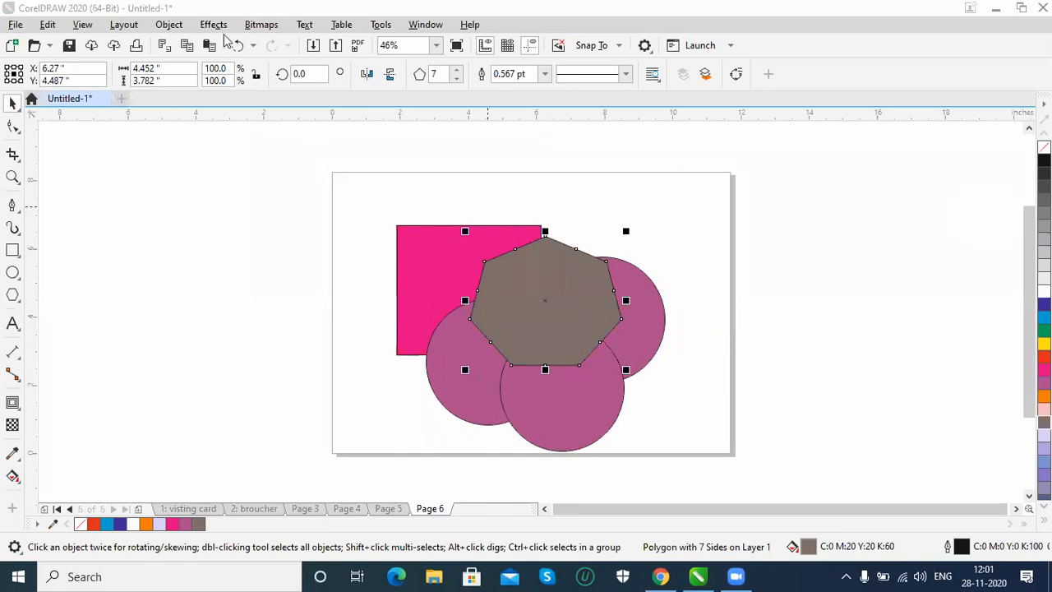
Step: Send the polygon to the back of the page, behind the pink rectangle and the circles
{"action": "left_click", "coordinate": [169, 27]}
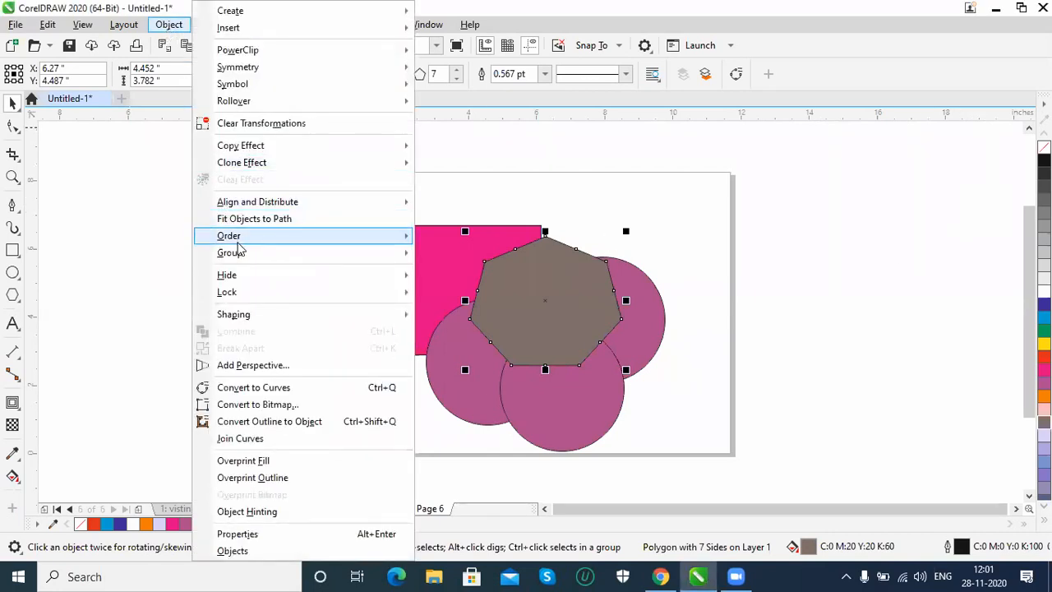
{"action": "mouse_move", "coordinate": [296, 239]}
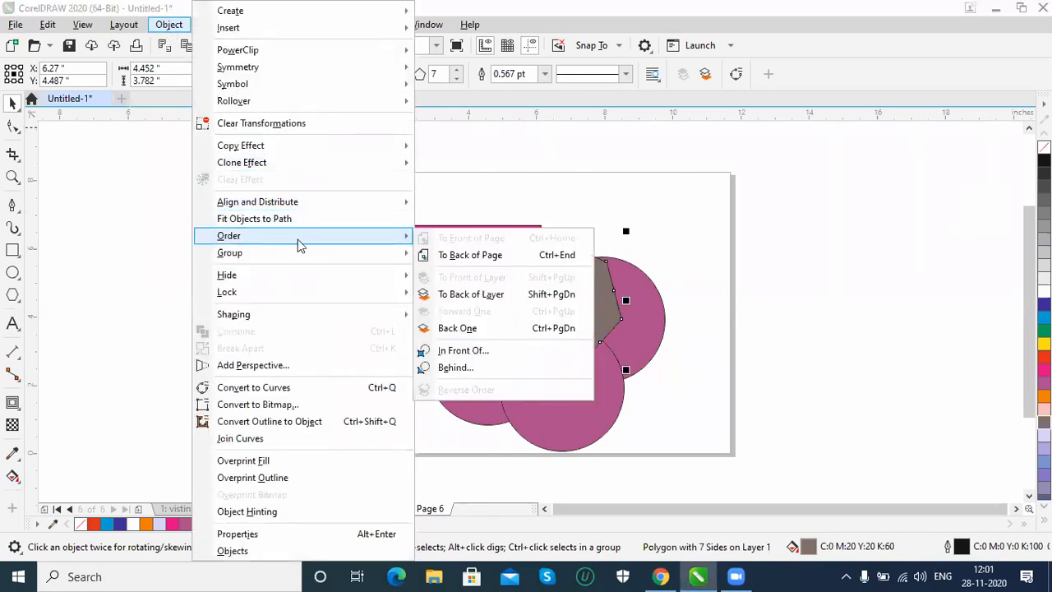
{"action": "left_click", "coordinate": [496, 258]}
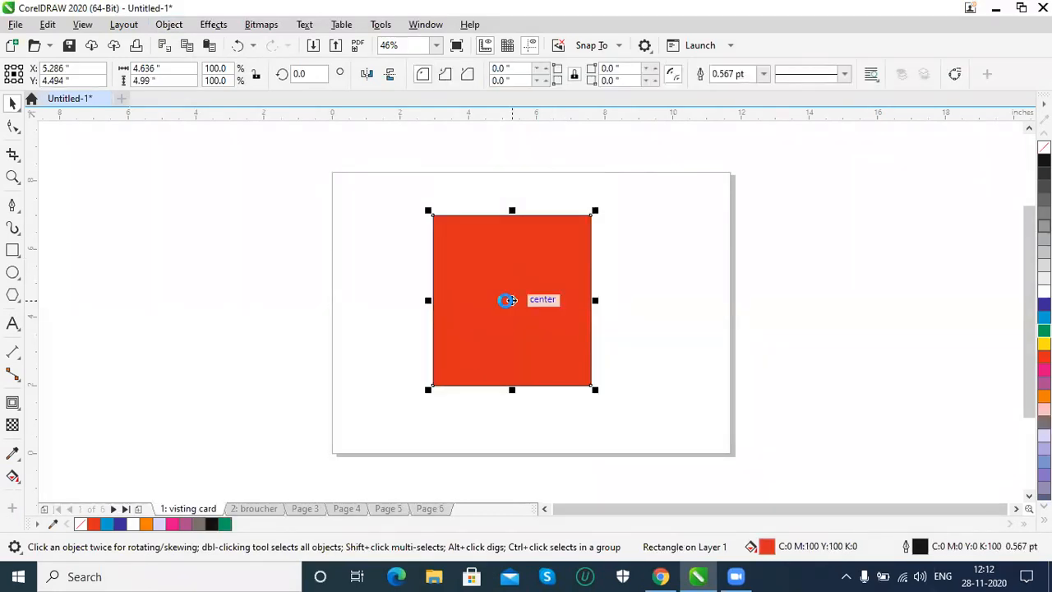
Step: Paste the copied red rectangle onto the broucher page and compare its position with the original on the visting card page
{"action": "left_click", "coordinate": [254, 508]}
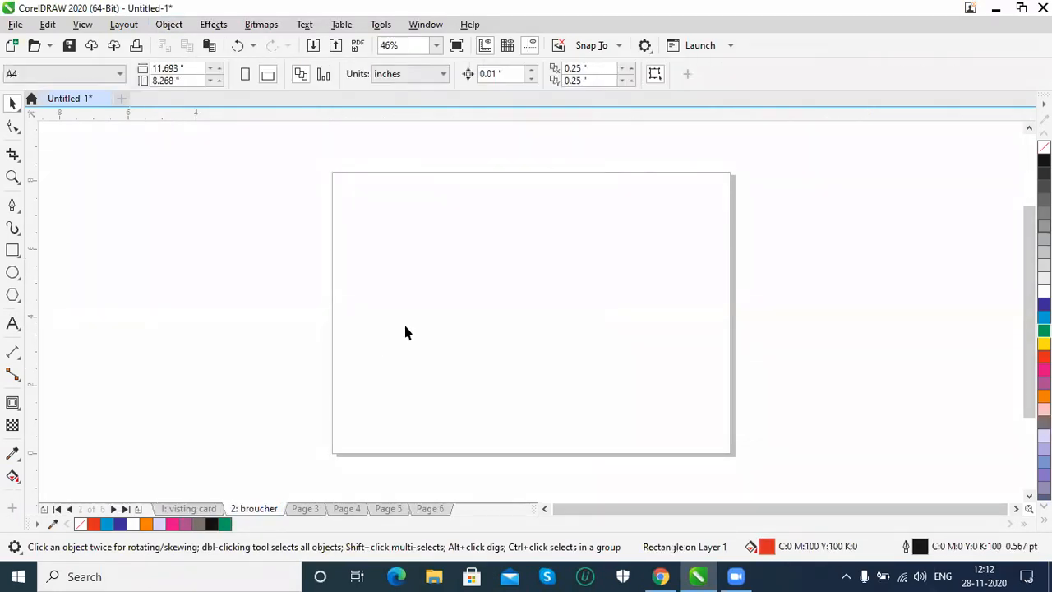
{"action": "key", "text": "ctrl+v"}
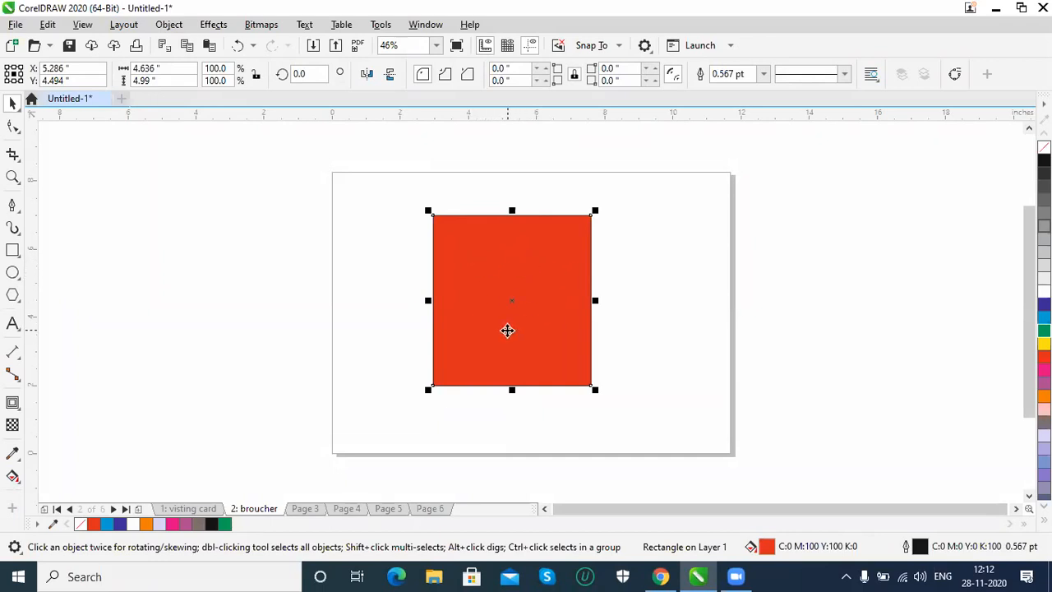
{"action": "left_click", "coordinate": [186, 508]}
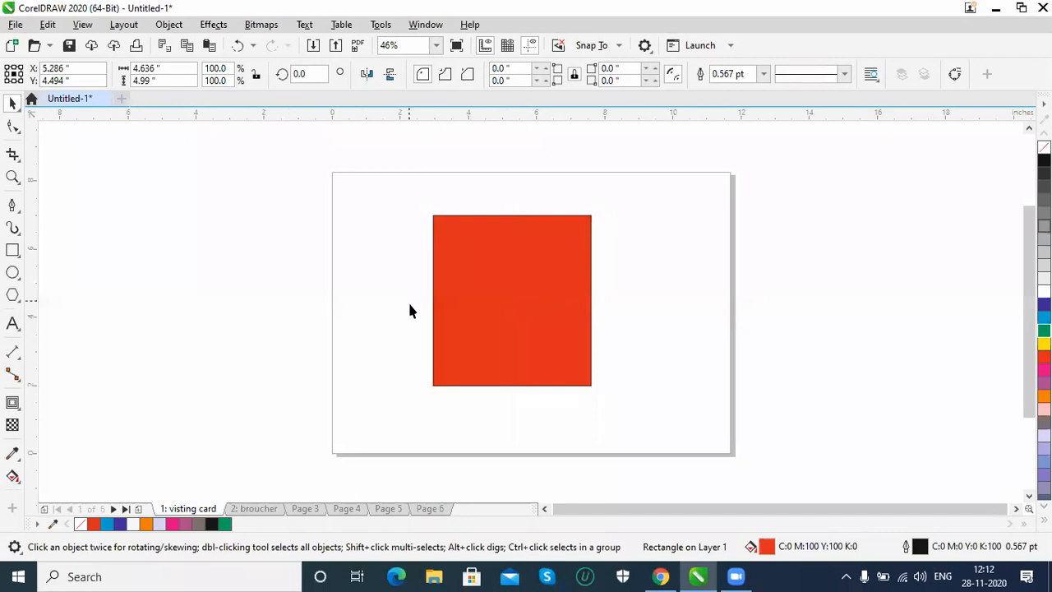
{"action": "left_click", "coordinate": [410, 311]}
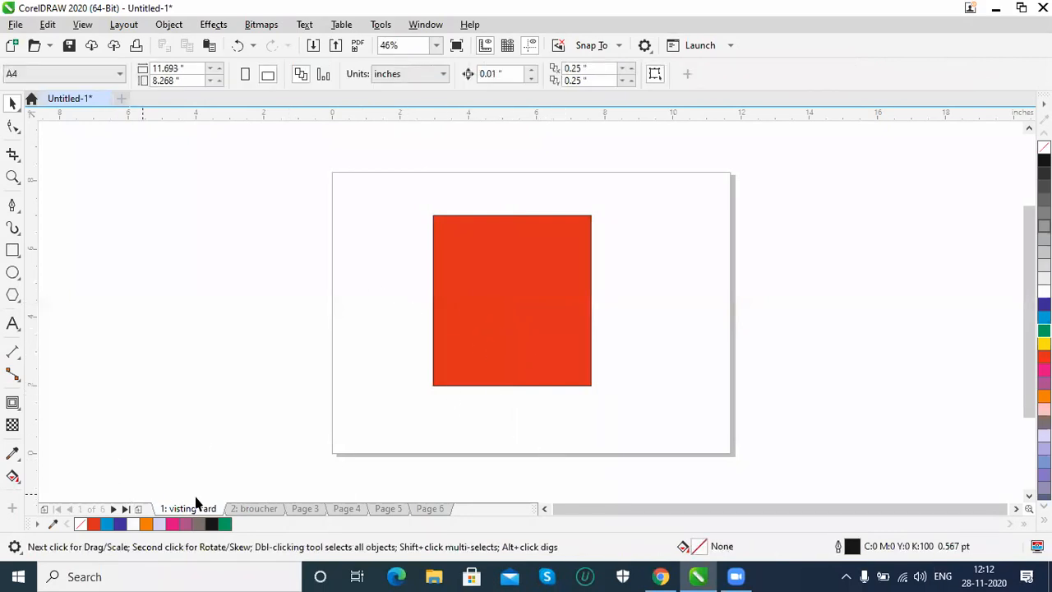
{"action": "left_click", "coordinate": [241, 509]}
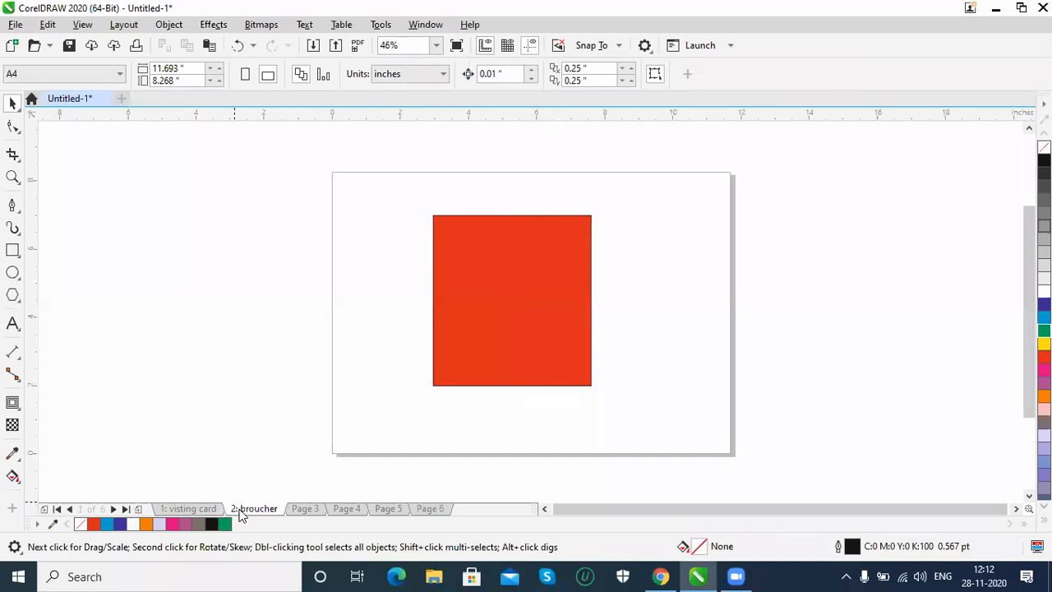
{"action": "left_click", "coordinate": [211, 509]}
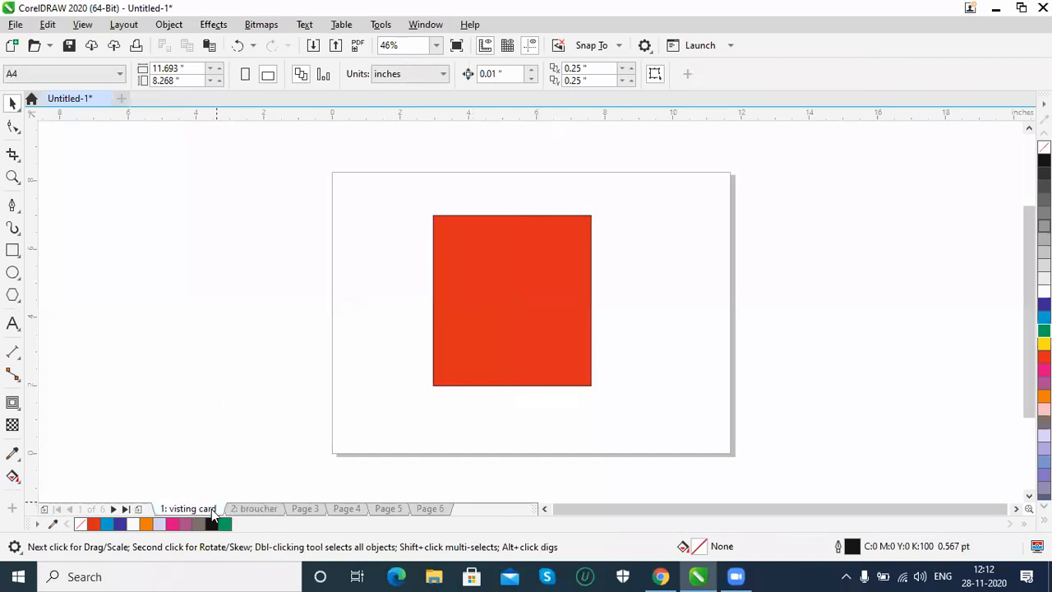
Step: Fill the red rectangle on the visting card page with white and stretch it downward to about 5.69 inches high
{"action": "left_click", "coordinate": [531, 320]}
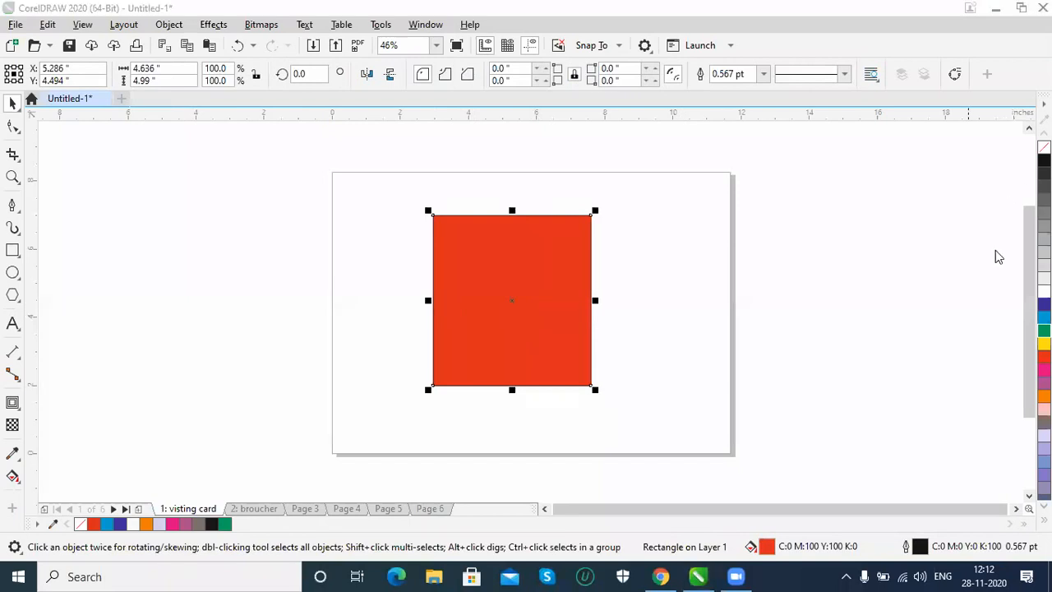
{"action": "left_click", "coordinate": [1044, 291]}
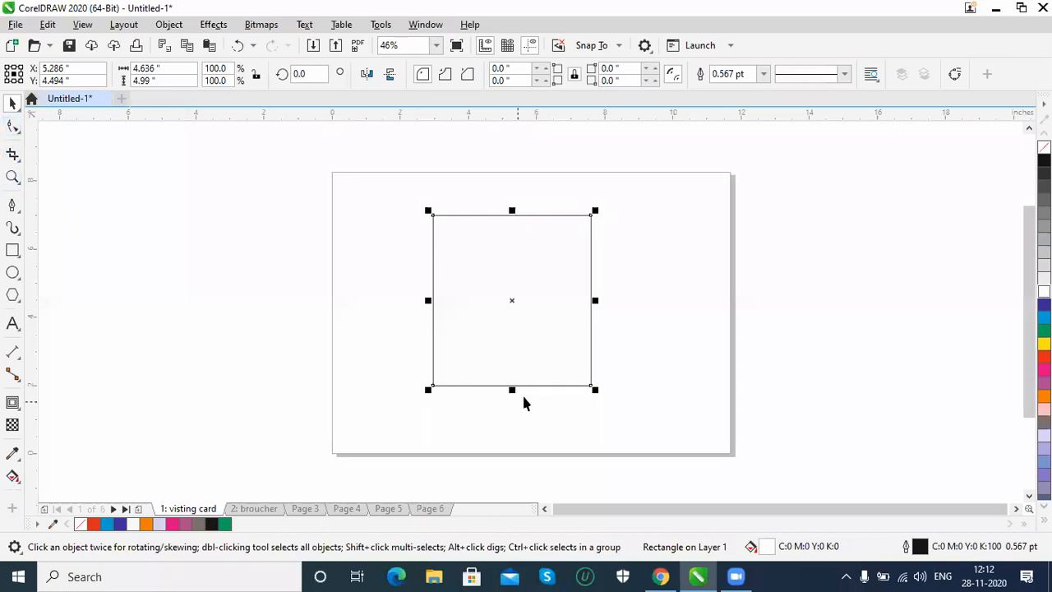
{"action": "left_click_drag", "start_coordinate": [512, 390], "coordinate": [512, 413]}
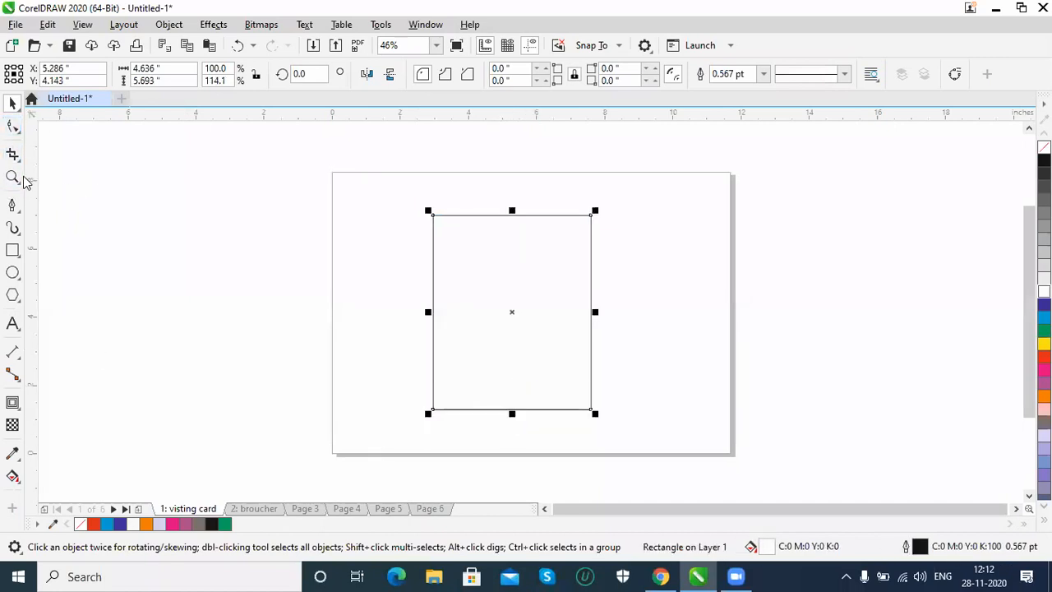
Step: Draw a rectangle about 4.64 by 1.49 inches along the white rectangle's bottom edge and fill it with green
{"action": "left_click", "coordinate": [13, 250]}
{"action": "mouse_move", "coordinate": [433, 360]}
{"action": "left_mouse_down"}
{"action": "mouse_move", "coordinate": [498, 395]}
{"action": "mouse_move", "coordinate": [606, 413]}
{"action": "mouse_move", "coordinate": [591, 409]}
{"action": "left_mouse_up"}
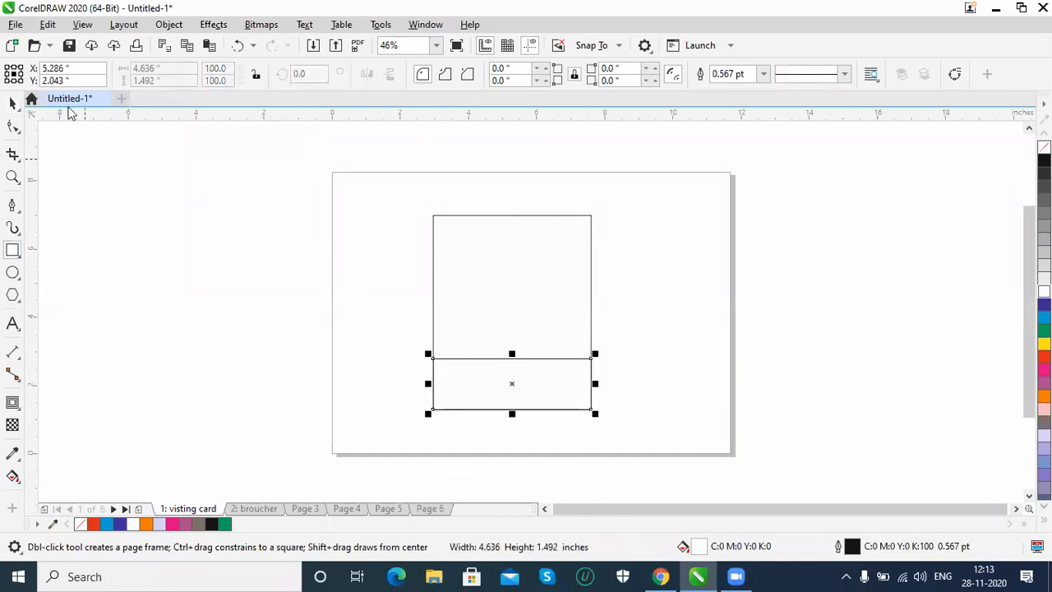
{"action": "left_click", "coordinate": [13, 102]}
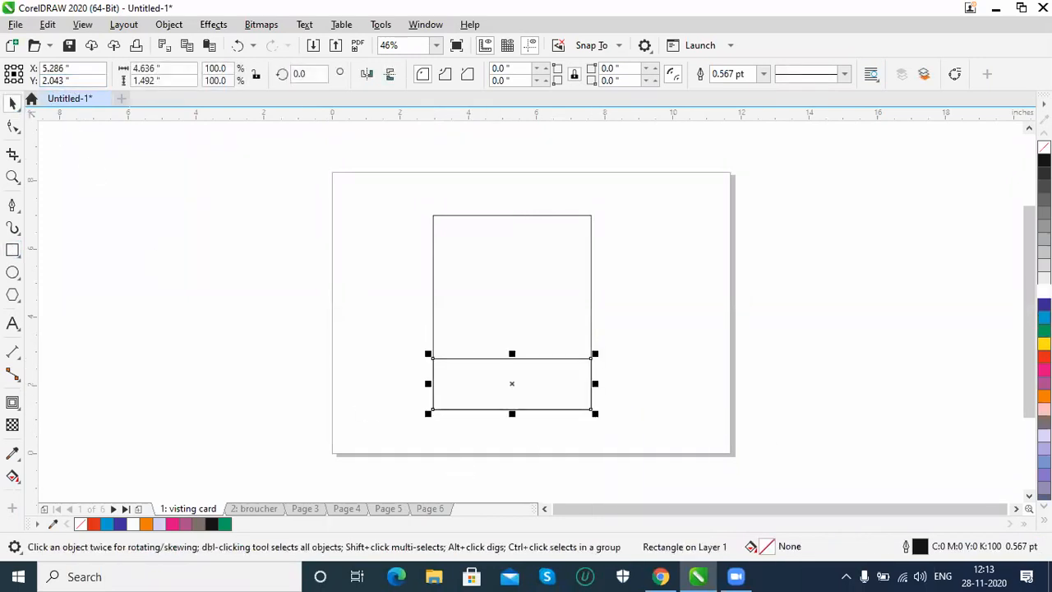
{"action": "left_click", "coordinate": [1044, 331]}
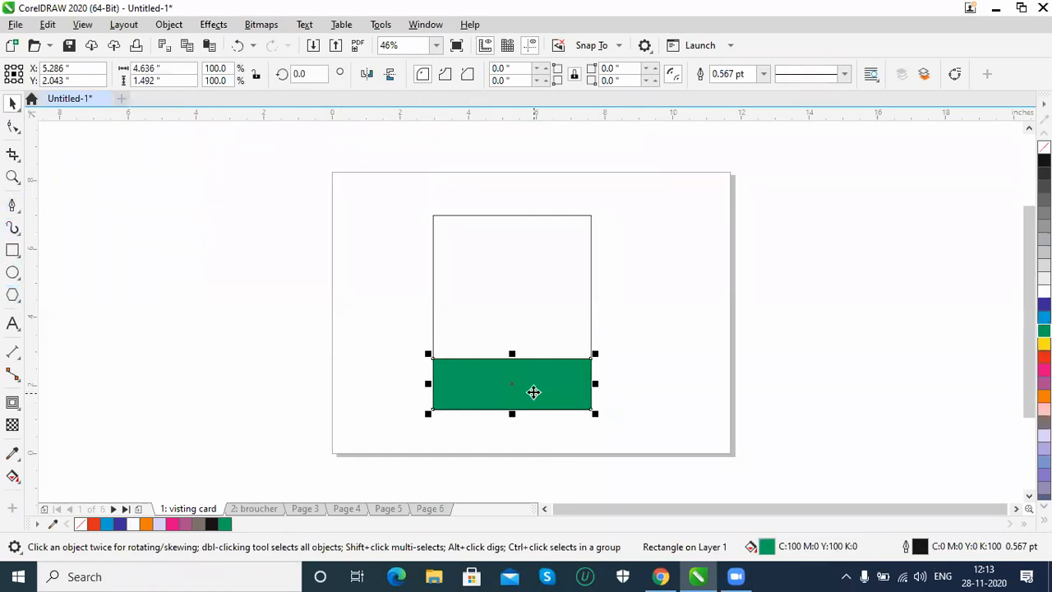
Step: Duplicate the green rectangle in place and nudge the copy straight up to the white rectangle's top edge
{"action": "left_click", "coordinate": [536, 389]}
{"action": "left_click", "coordinate": [536, 388]}
{"action": "key", "text": "KP_Add"}
{"action": "key", "text": "Up"}
{"action": "key", "text": "Up"}
{"action": "key", "text": "Up"}
{"action": "key", "text": "Up"}
{"action": "key", "text": "Up"}
{"action": "key", "text": "Up"}
{"action": "key", "text": "Up"}
{"action": "key", "text": "Up"}
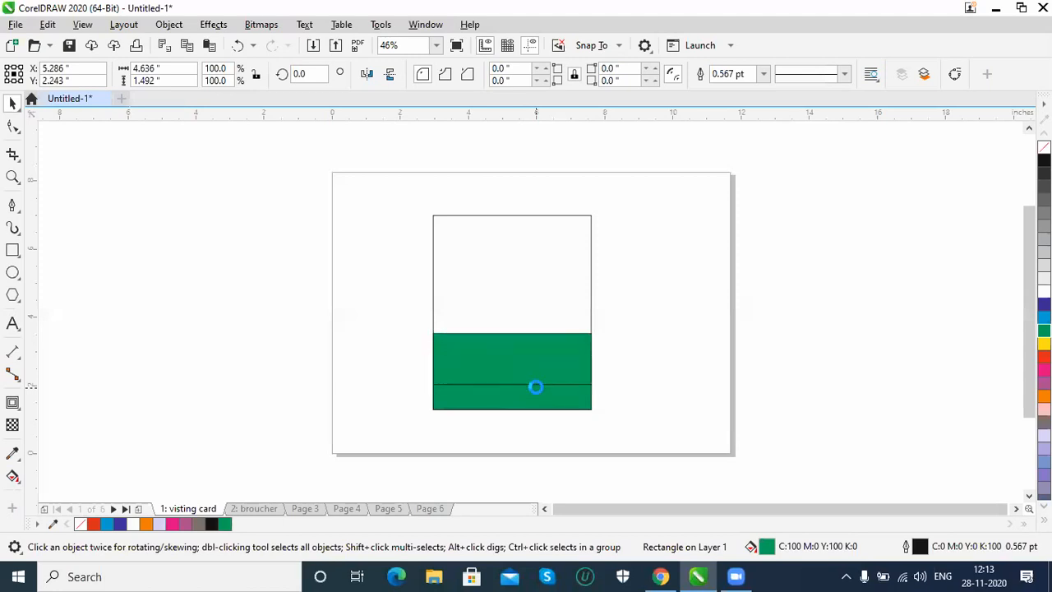
{"action": "key", "text": "Up"}
{"action": "key", "text": "Up"}
{"action": "key", "text": "Up"}
{"action": "key", "text": "Up"}
{"action": "key", "text": "Up"}
{"action": "key", "text": "Up"}
{"action": "key", "text": "Up"}
{"action": "key", "text": "Up"}
{"action": "key", "text": "Up"}
{"action": "key", "text": "Up"}
{"action": "key", "text": "Up"}
{"action": "key", "text": "Up"}
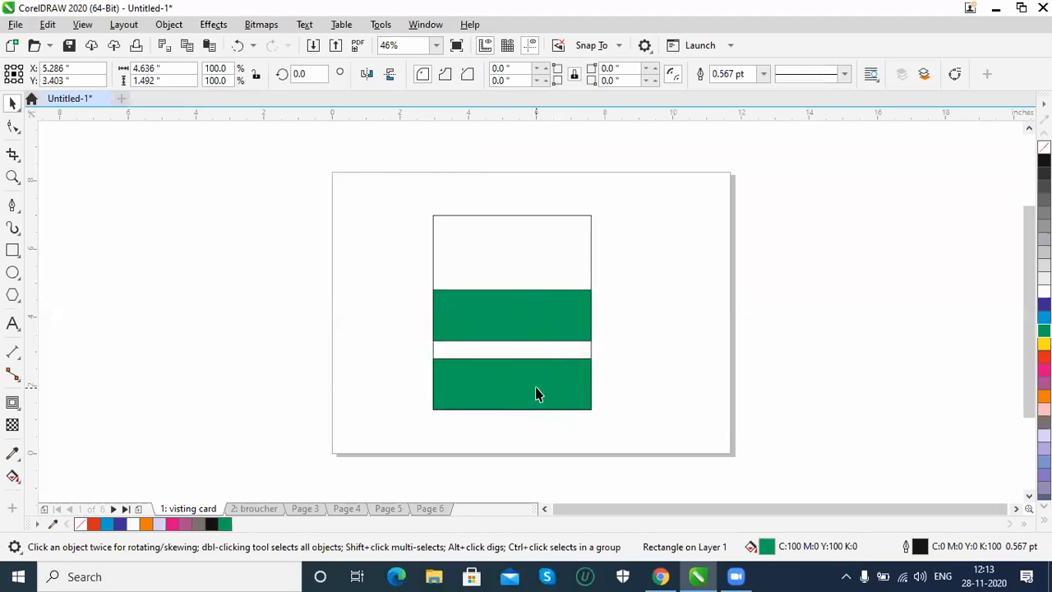
{"action": "key", "text": "Up"}
{"action": "key", "text": "Up"}
{"action": "key", "text": "Up"}
{"action": "key", "text": "Up"}
{"action": "key", "text": "Up"}
{"action": "key", "text": "Up"}
{"action": "key", "text": "Up"}
{"action": "key", "text": "Up"}
{"action": "key", "text": "Up"}
{"action": "key", "text": "Up"}
{"action": "key", "text": "Up"}
{"action": "key", "text": "Up"}
{"action": "key", "text": "Up"}
{"action": "key", "text": "Up"}
{"action": "key", "text": "Up"}
{"action": "key", "text": "Up"}
{"action": "key", "text": "Up"}
{"action": "key", "text": "Up"}
{"action": "key", "text": "Up"}
{"action": "key", "text": "Up"}
{"action": "key", "text": "Up"}
{"action": "key", "text": "Up"}
{"action": "key", "text": "Up"}
{"action": "key", "text": "Up"}
{"action": "key", "text": "Up"}
{"action": "key", "text": "Up"}
{"action": "key", "text": "Up"}
{"action": "key", "text": "Up"}
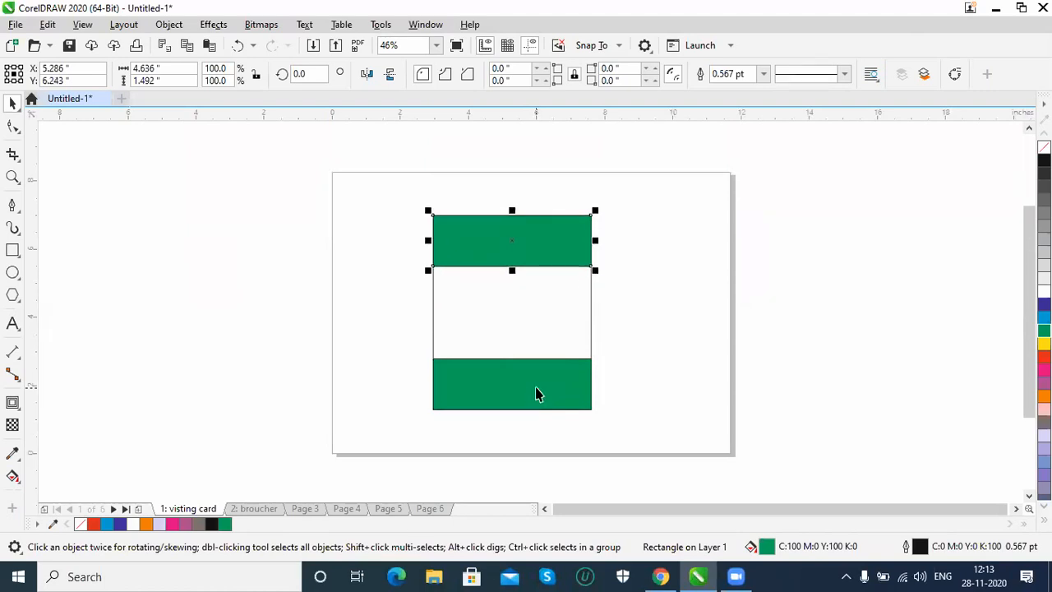
{"action": "key", "text": "Down"}
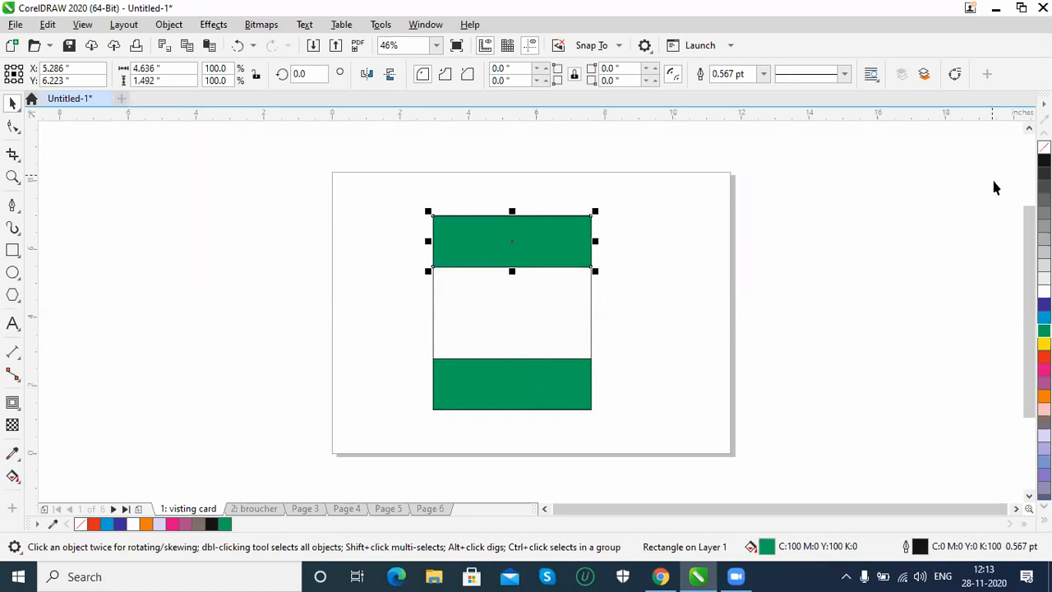
Step: Remove the upper green rectangle's outline and nudge it up flush with the white rectangle's top edge
{"action": "right_click", "coordinate": [1044, 147]}
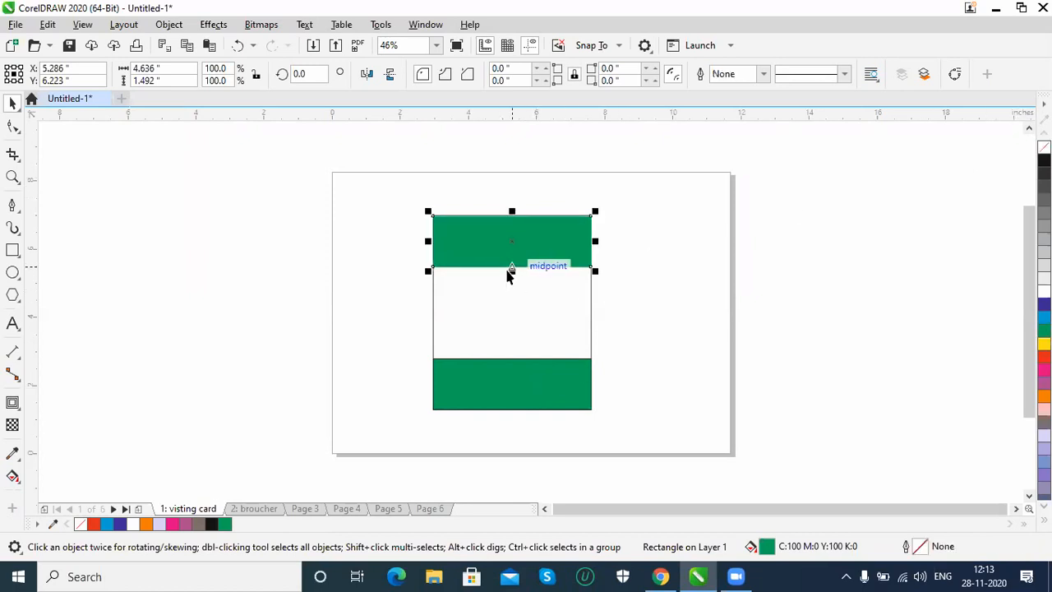
{"action": "key", "text": "shift+F2"}
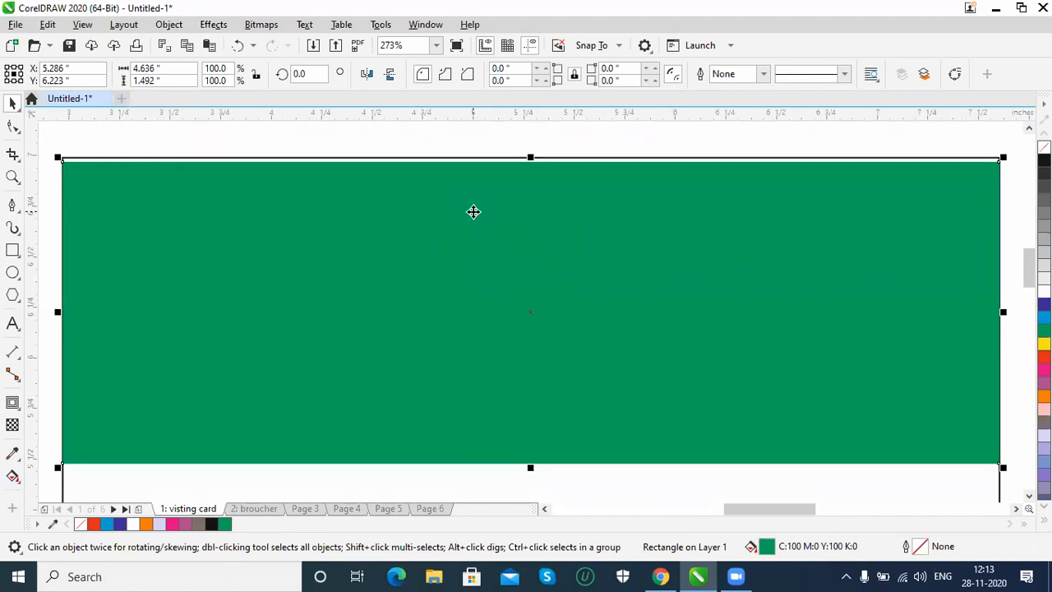
{"action": "key", "text": "Up"}
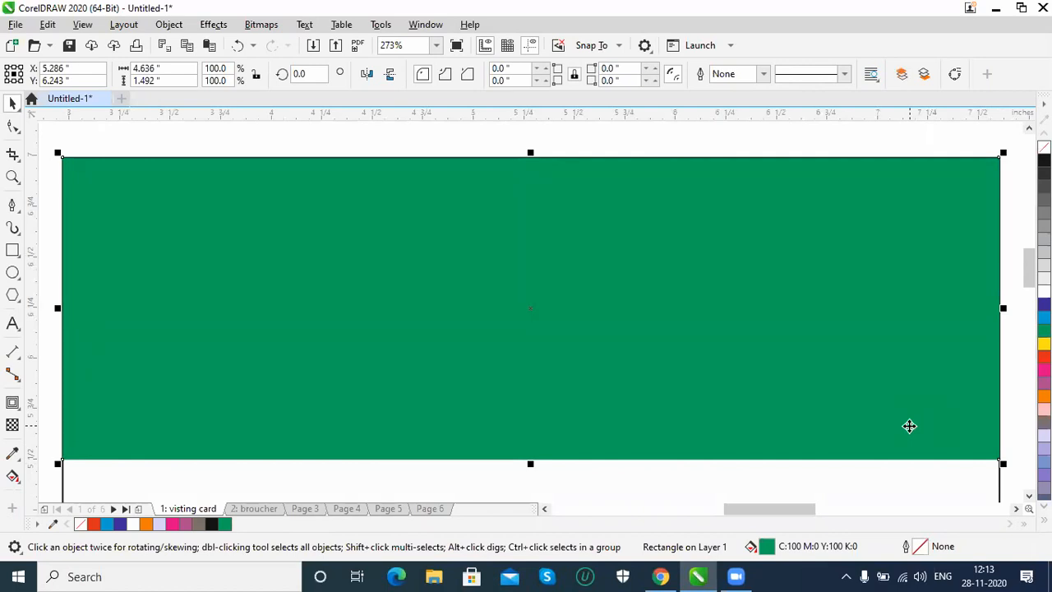
Step: Send the upper green rectangle to the back of the layer and bring it to the front again
{"action": "key", "text": "shift+Page_Down"}
{"action": "key", "text": "shift+Page_Up"}
Step: Remove the white fill from the large outer rectangle while keeping its outline
{"action": "left_click", "coordinate": [68, 492]}
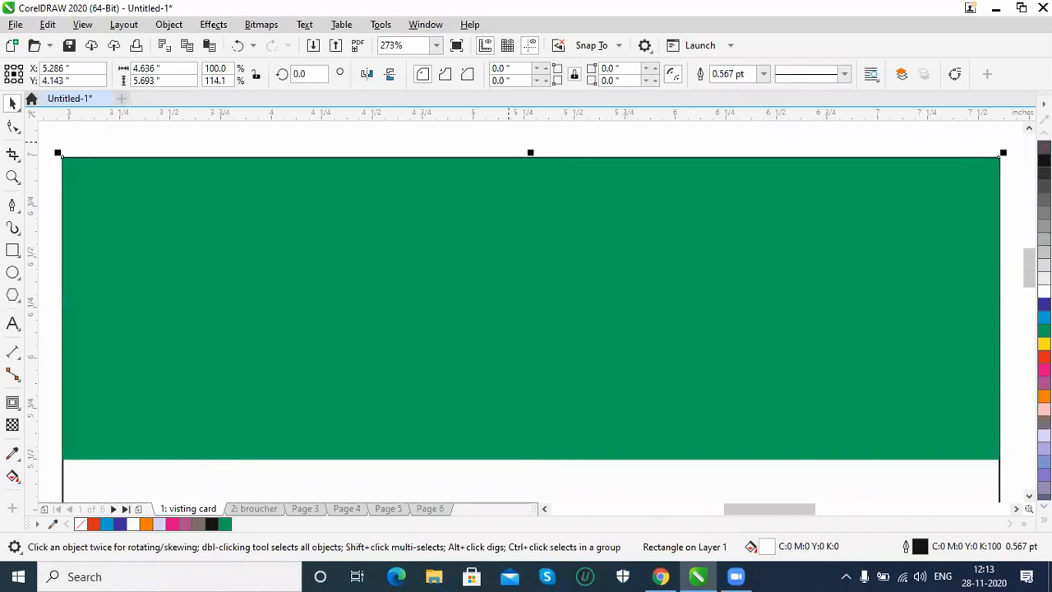
{"action": "right_click", "coordinate": [79, 524]}
{"action": "key", "text": "ctrl+z"}
{"action": "left_click", "coordinate": [80, 523]}
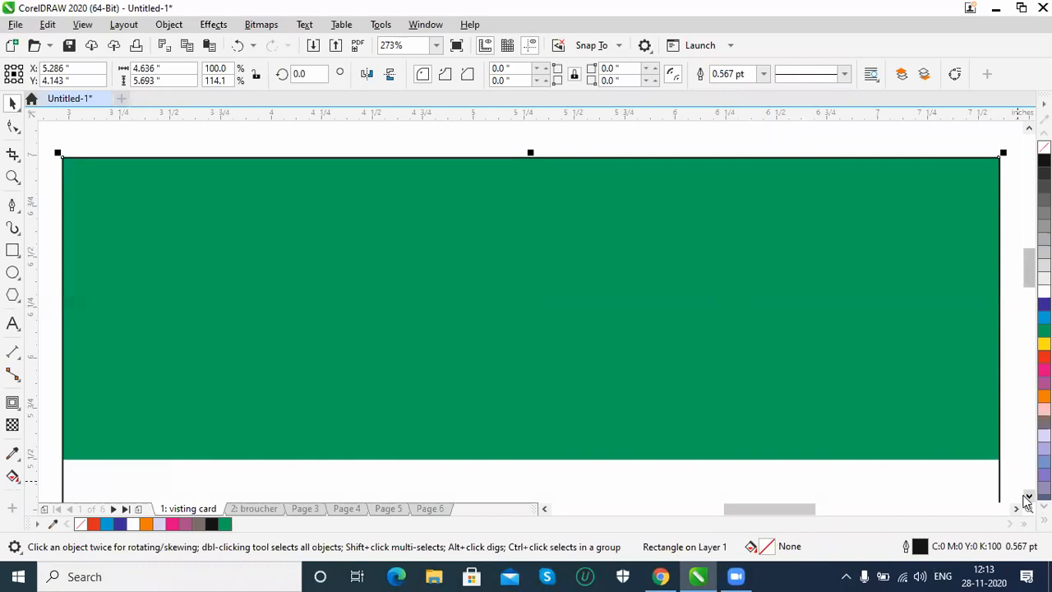
Step: Bring the unfilled outer rectangle to the front, test selection over the upper green band, and send the rectangle behind it
{"action": "key", "text": "F3"}
{"action": "left_click", "coordinate": [621, 376]}
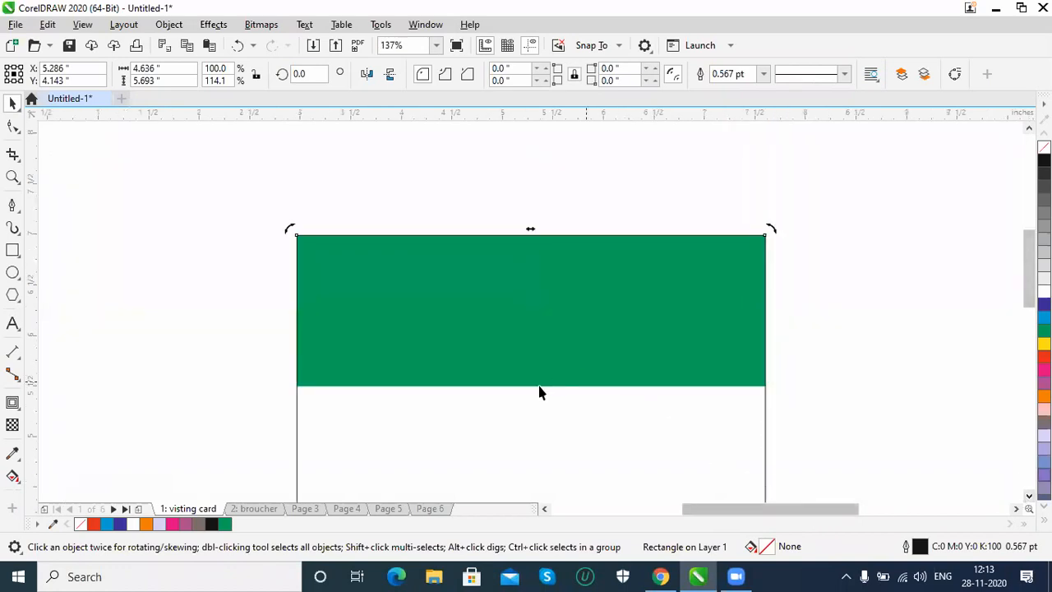
{"action": "left_click", "coordinate": [496, 381]}
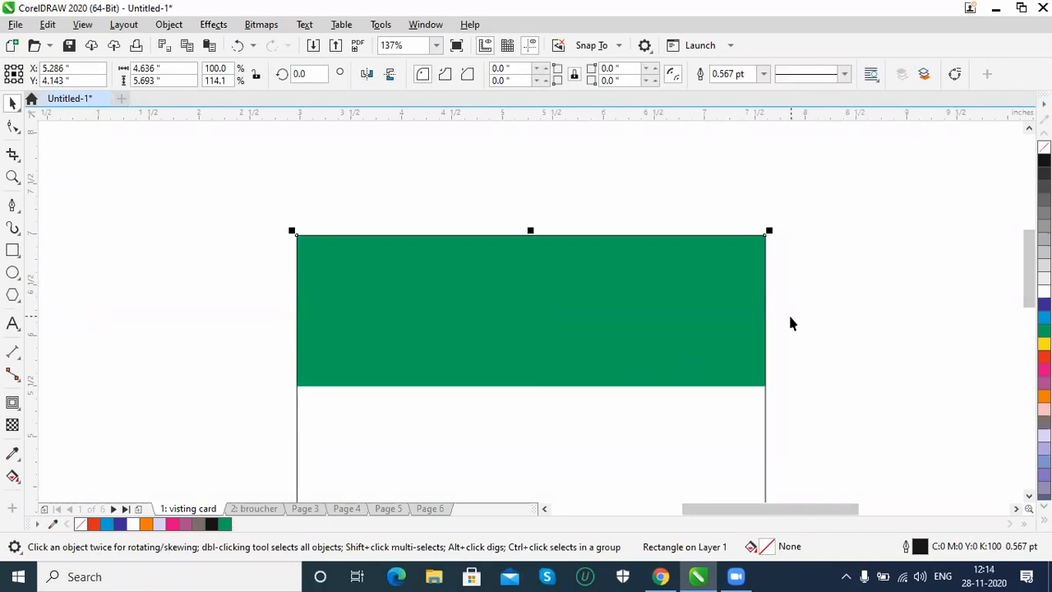
{"action": "left_click", "coordinate": [599, 380]}
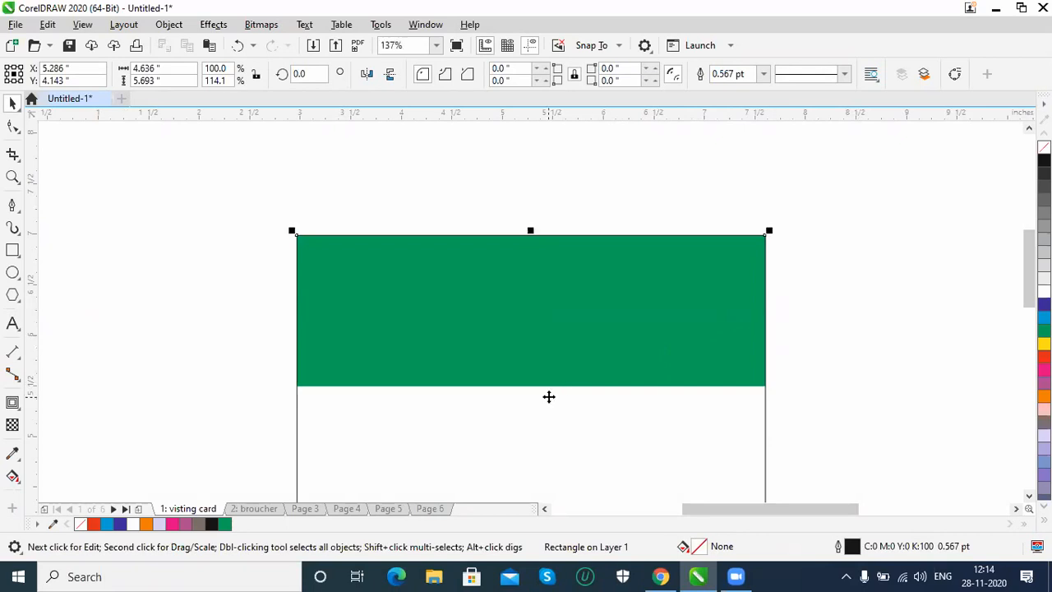
{"action": "left_click", "coordinate": [529, 356]}
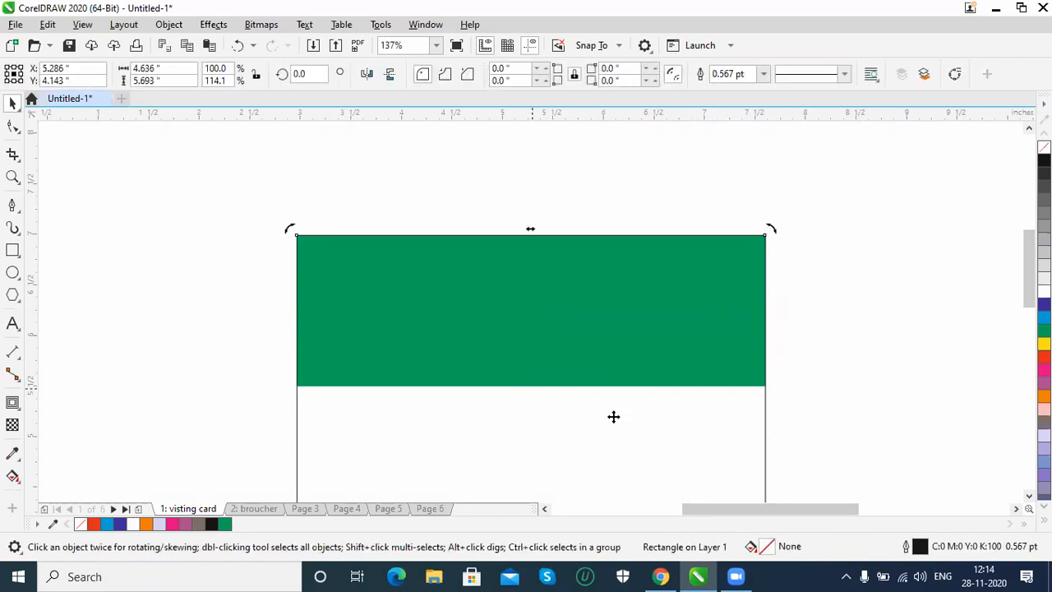
{"action": "left_click", "coordinate": [592, 362]}
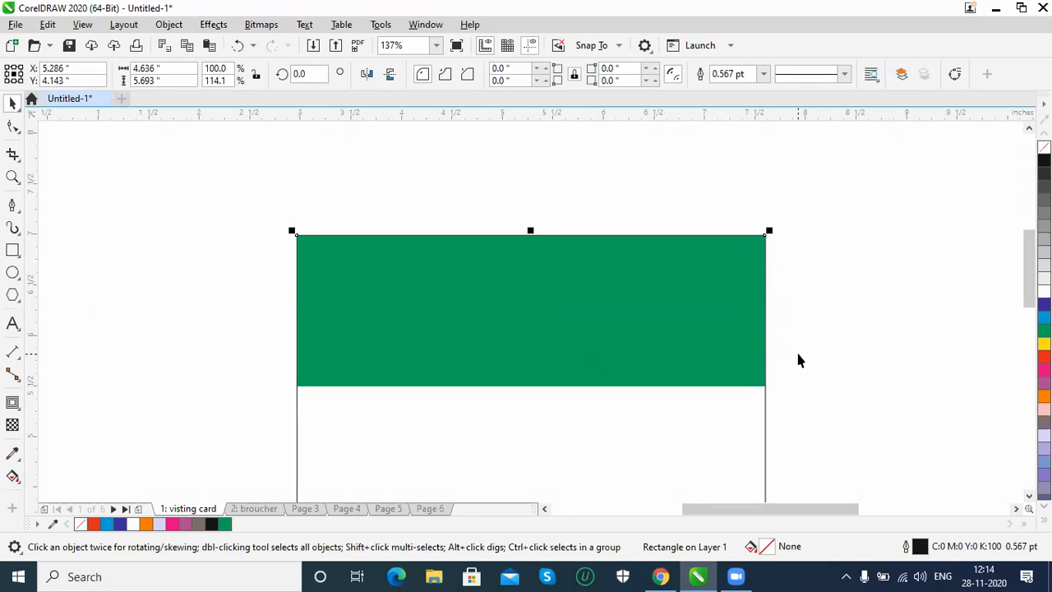
Step: Reduce the upper green band's height to about 1 inch, keeping its top edge in place
{"action": "left_click", "coordinate": [649, 344]}
{"action": "left_click_drag", "start_coordinate": [531, 385], "coordinate": [533, 338]}
Step: Add the artistic text XXXXXXXXXX inside the upper green band in 24 pt Arial
{"action": "left_click", "coordinate": [13, 323]}
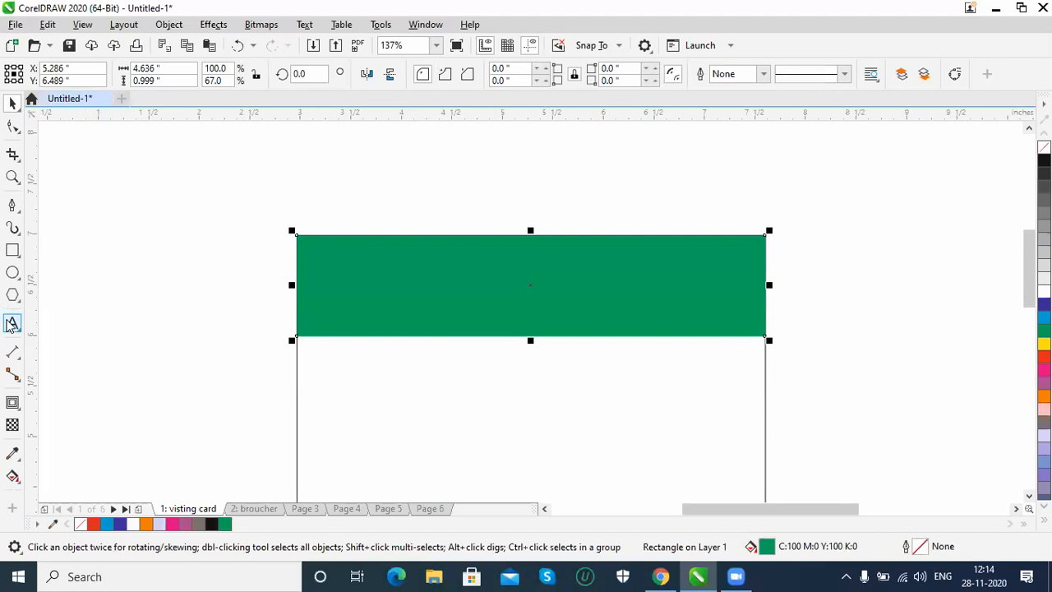
{"action": "left_click", "coordinate": [436, 303]}
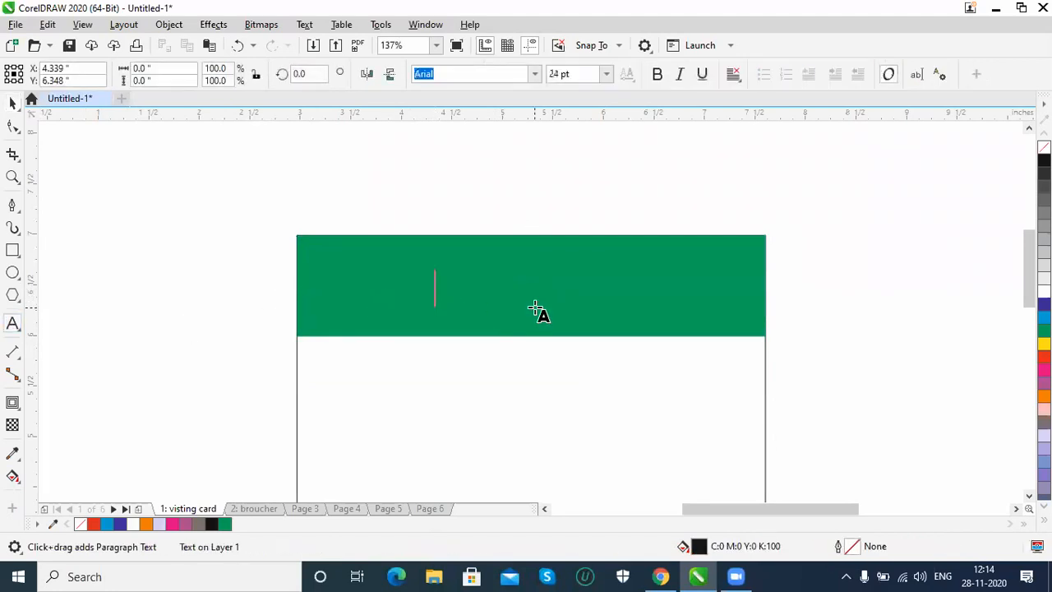
{"action": "type", "text": "XXXXXXXXXX"}
{"action": "key", "text": "Escape"}
{"action": "key", "text": "space"}
Step: Add a three-line artistic text placeholder of 16, 10 and 6 X characters inside the lower green rectangle
{"action": "left_click", "coordinate": [1029, 496]}
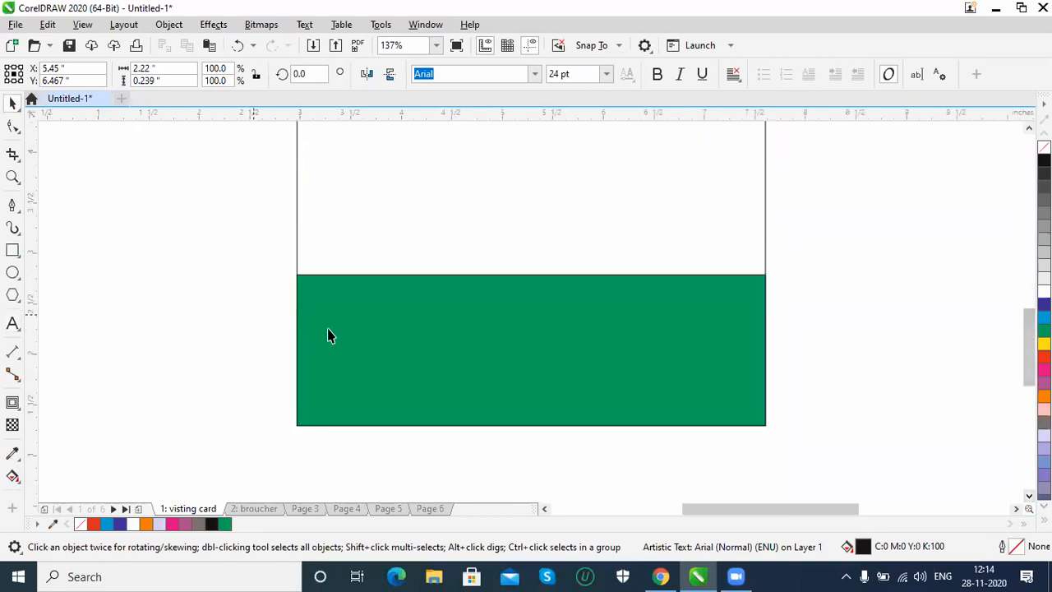
{"action": "left_click", "coordinate": [12, 323]}
{"action": "left_click", "coordinate": [346, 311]}
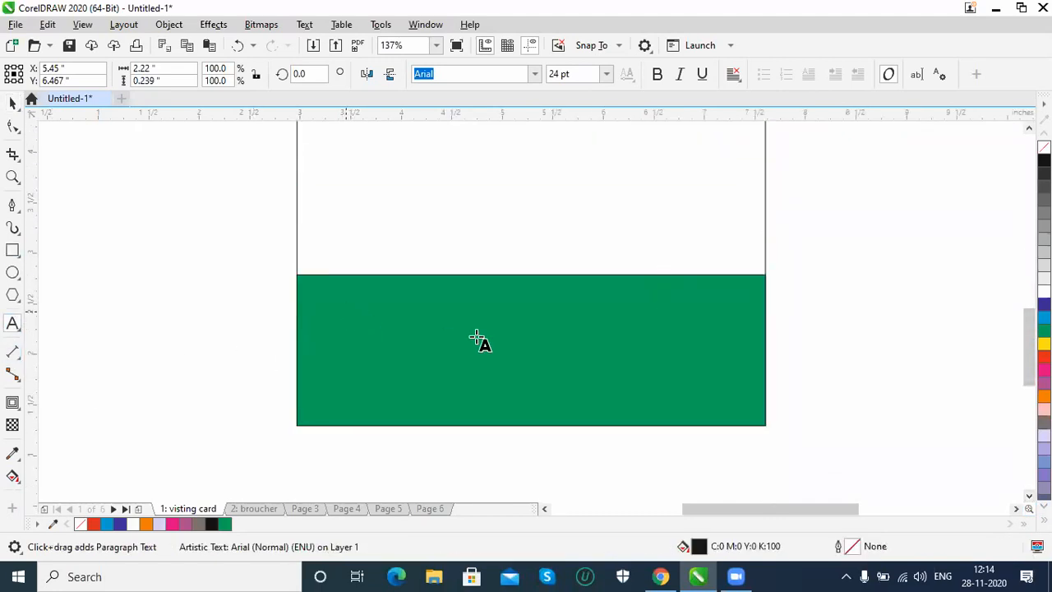
{"action": "type", "text": "XXXXXXXXXXXXXXXXXXX"}
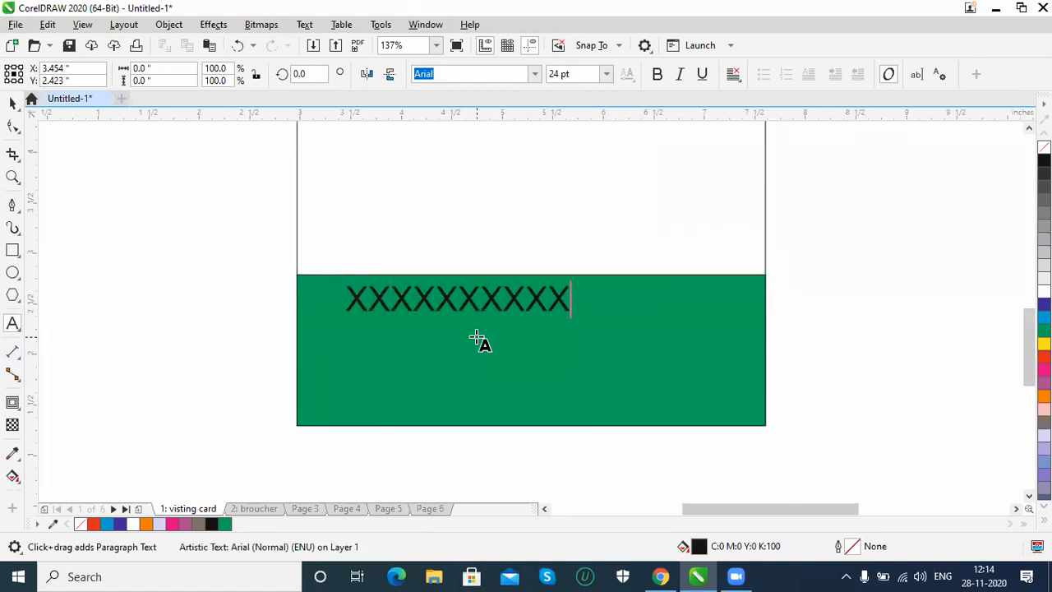
{"action": "key", "text": "BackSpace"}
{"action": "key", "text": "BackSpace"}
{"action": "key", "text": "Return"}
{"action": "type", "text": "XXXXXXXXXX"}
{"action": "key", "text": "Return"}
{"action": "type", "text": "XXXXXX"}
{"action": "key", "text": "ctrl+space"}
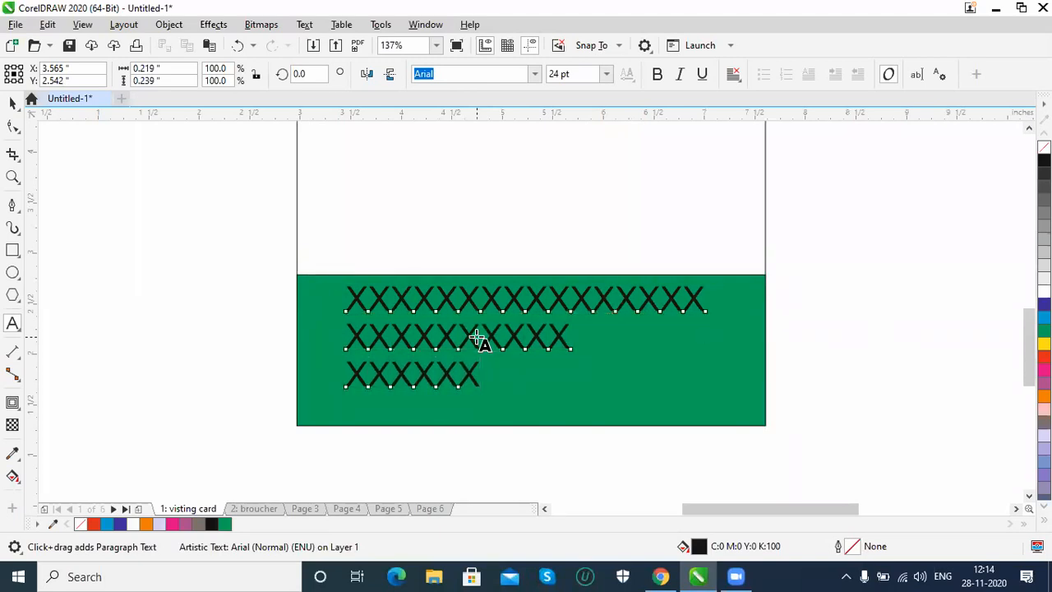
Step: Center-align the three-line X placeholder text and nudge it down within the lower green band
{"action": "left_click", "coordinate": [735, 75]}
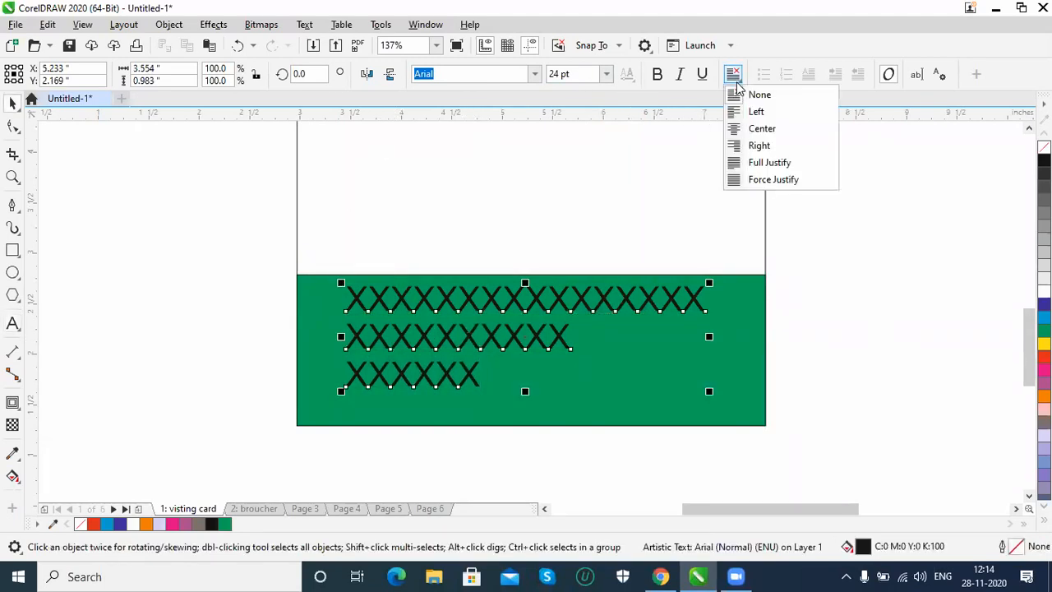
{"action": "left_click", "coordinate": [748, 130]}
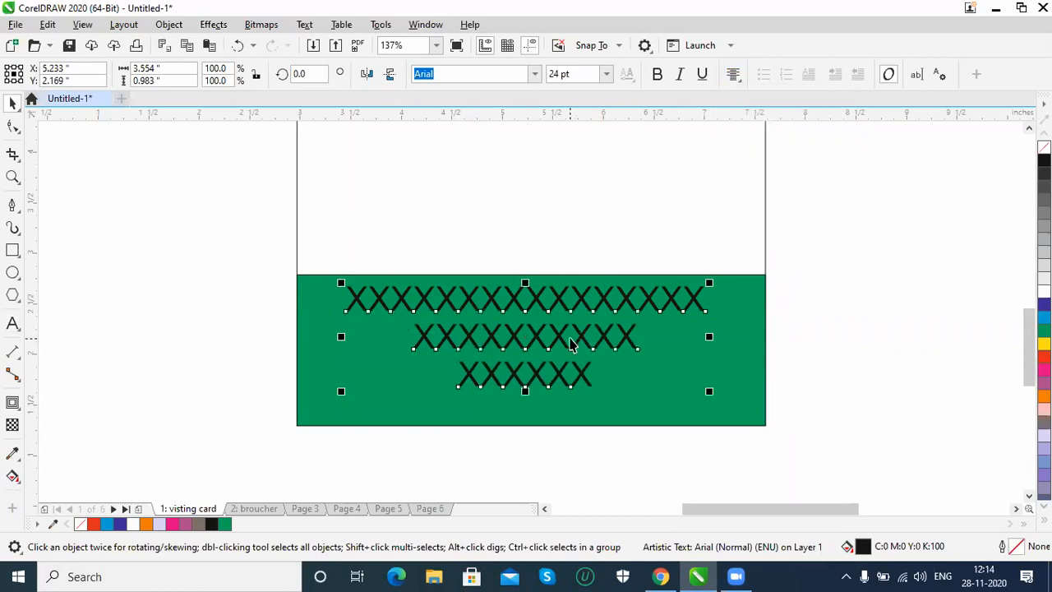
{"action": "key", "text": "Down"}
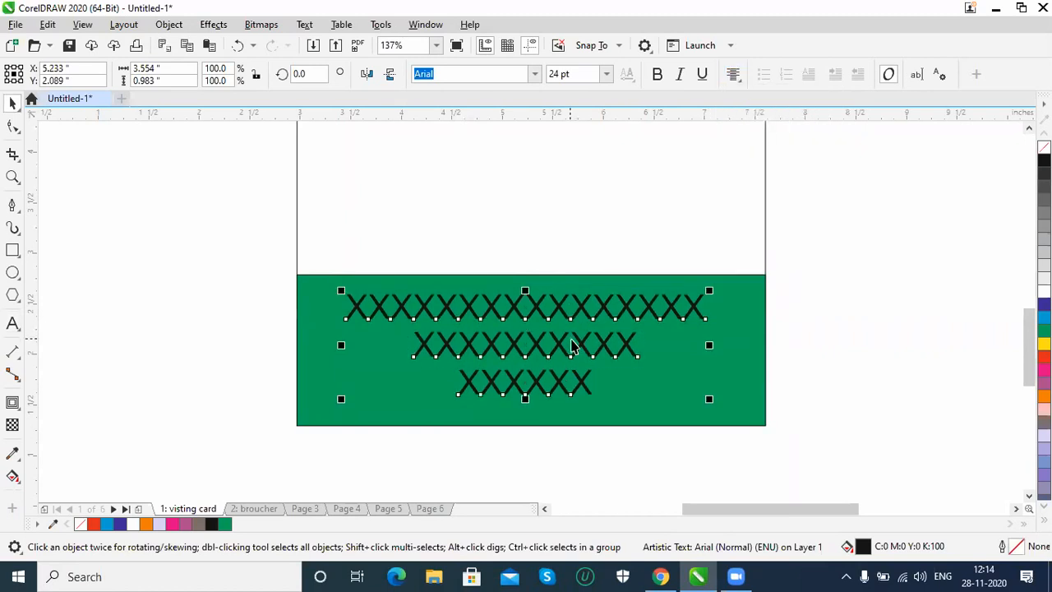
Step: Add a paragraph text frame about 1.2 by 1.1 inches above the lower green band with the lines NAME, DESIGNATION and CODE
{"action": "scroll", "coordinate": [1029, 128], "scroll_direction": "up", "scroll_amount": 5}
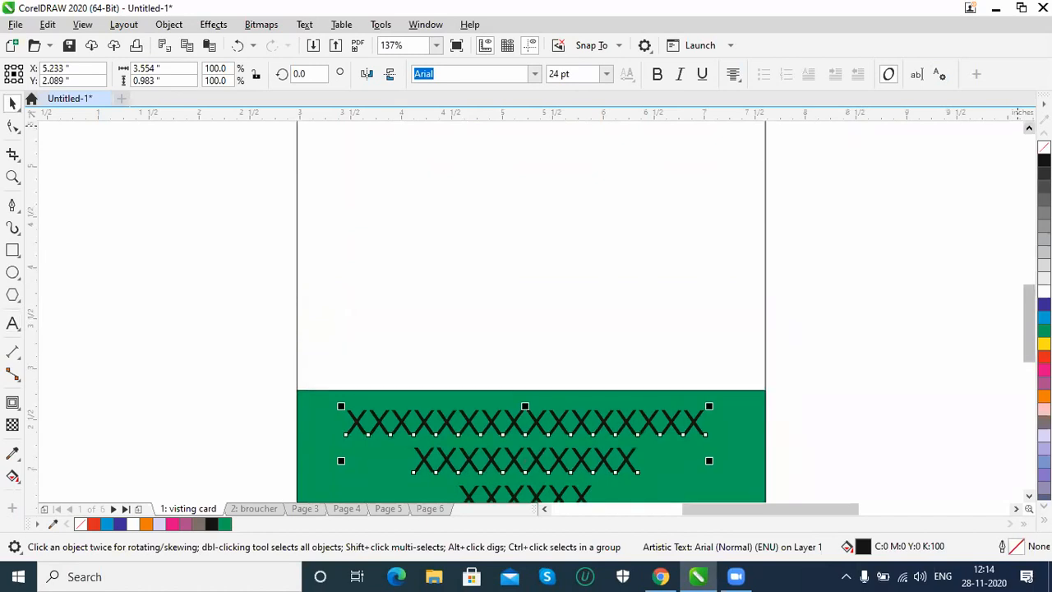
{"action": "left_click", "coordinate": [12, 323]}
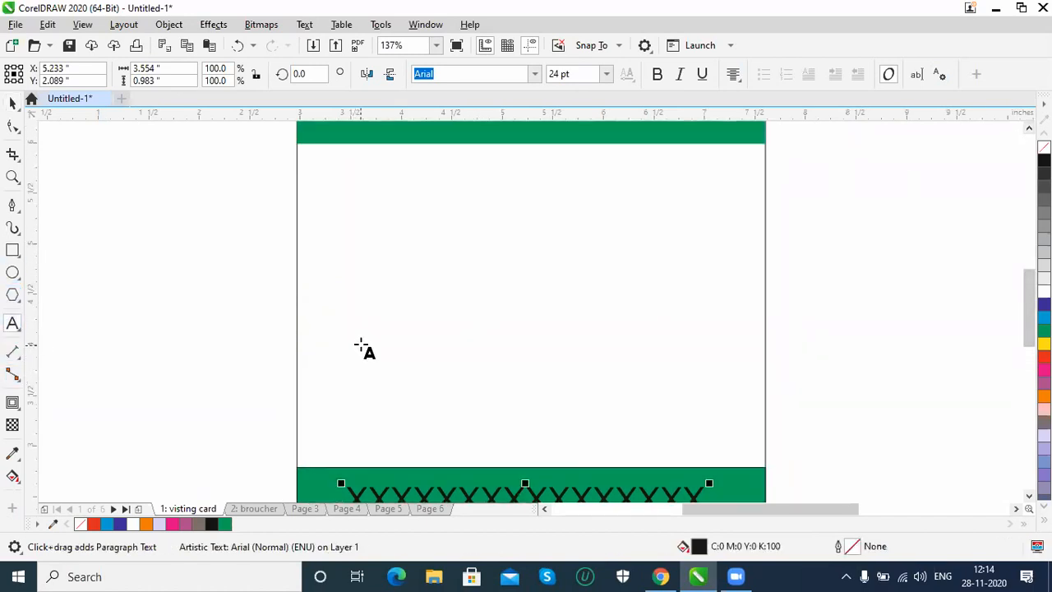
{"action": "left_click_drag", "start_coordinate": [348, 341], "coordinate": [469, 453]}
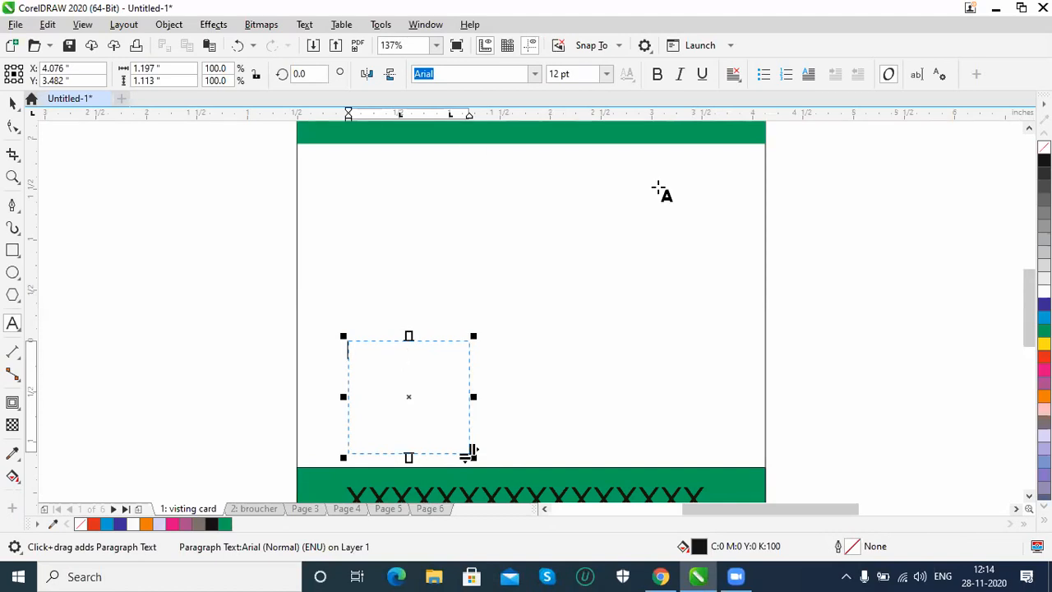
{"action": "left_click", "coordinate": [387, 357]}
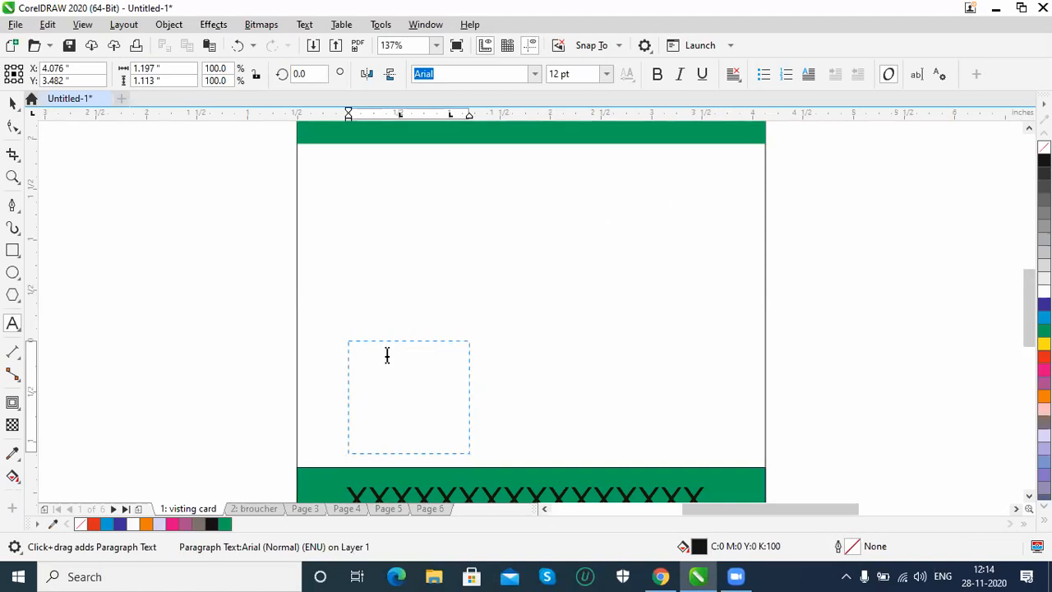
{"action": "type", "text": "NA"}
{"action": "type", "text": "ME "}
{"action": "type", "text": "DESIGNATION"}
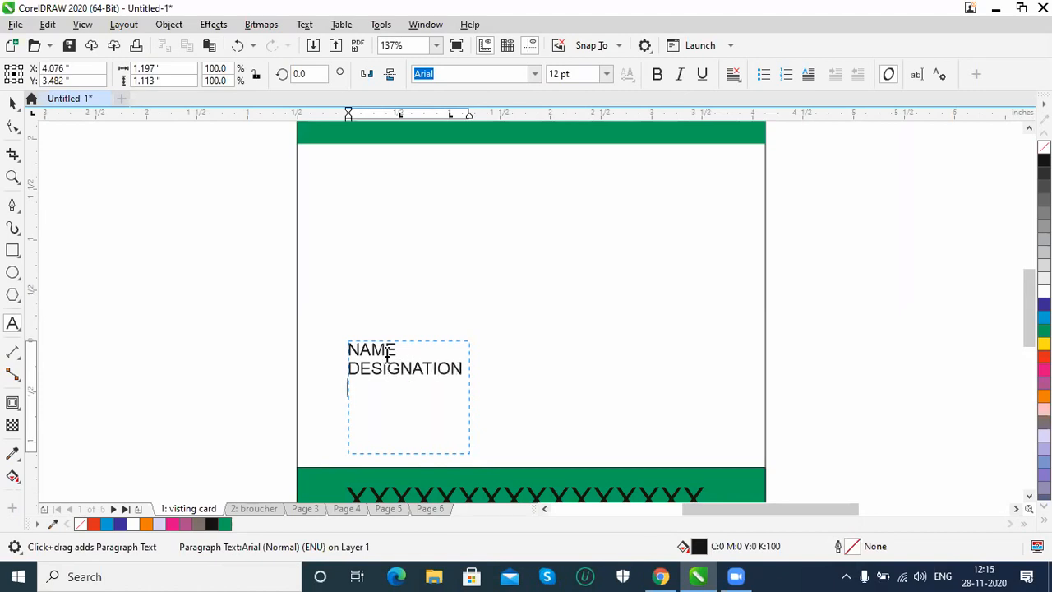
{"action": "key", "text": "Return"}
{"action": "type", "text": "CODE"}
{"action": "key", "text": "ctrl+space"}
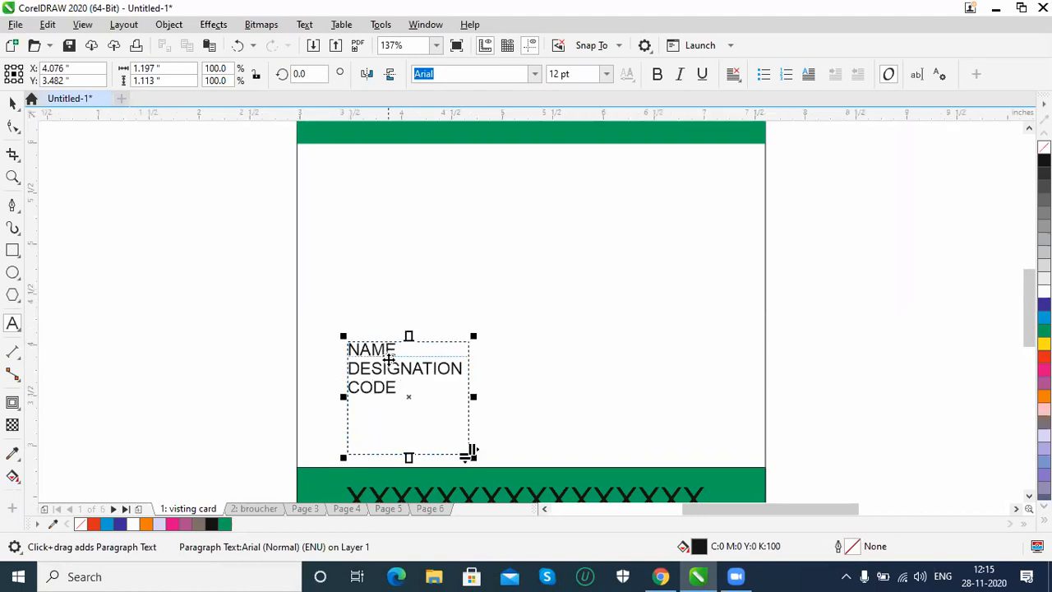
Step: Shorten the NAME/DESIGNATION/CODE text frame to about 0.76 inch high, keeping its top edge in place
{"action": "left_click_drag", "start_coordinate": [410, 455], "coordinate": [408, 422]}
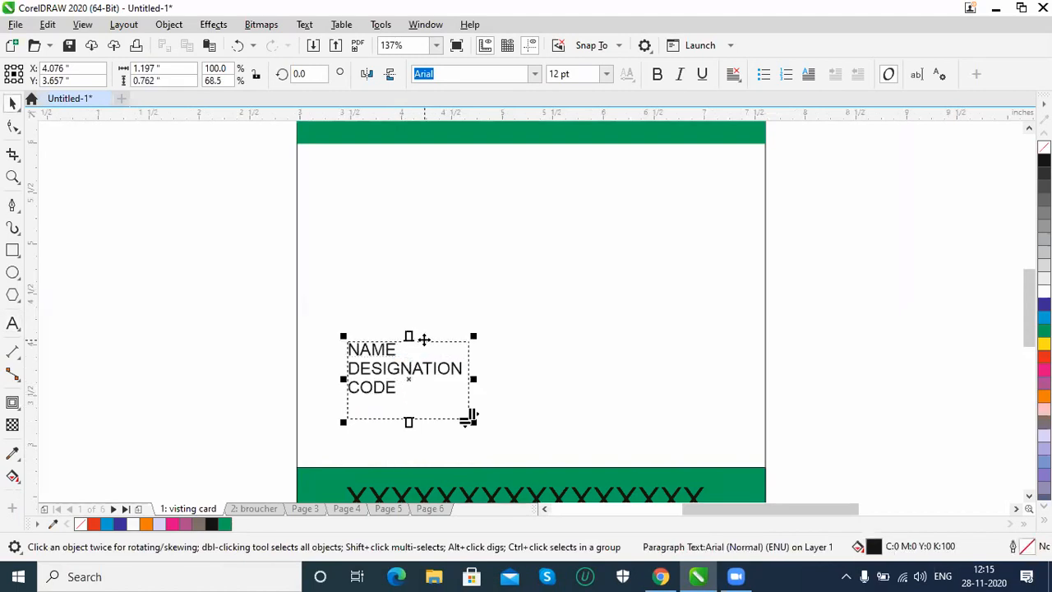
{"action": "double_click", "coordinate": [425, 347]}
{"action": "key", "text": "ctrl+space"}
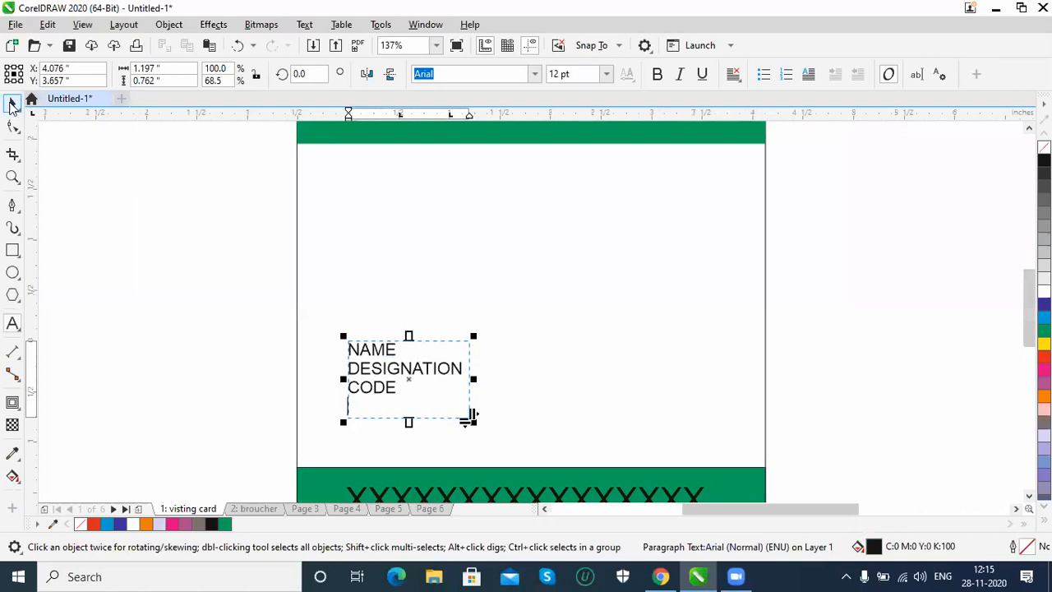
Step: Show the full set of character formatting options and select the NAME, DESIGNATION and CODE lines inside the frame
{"action": "left_click", "coordinate": [941, 76]}
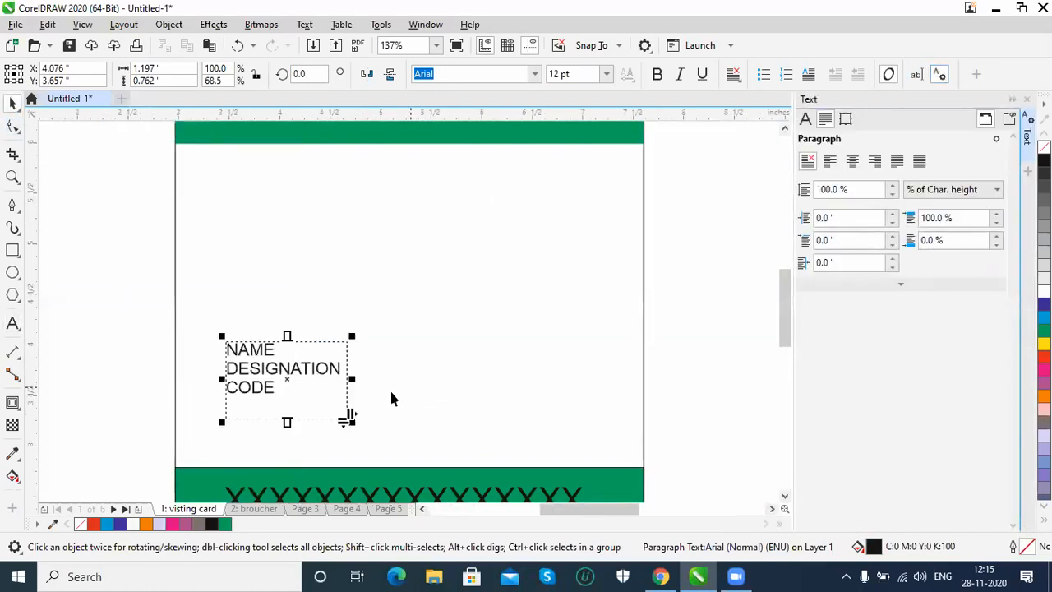
{"action": "left_click", "coordinate": [806, 121]}
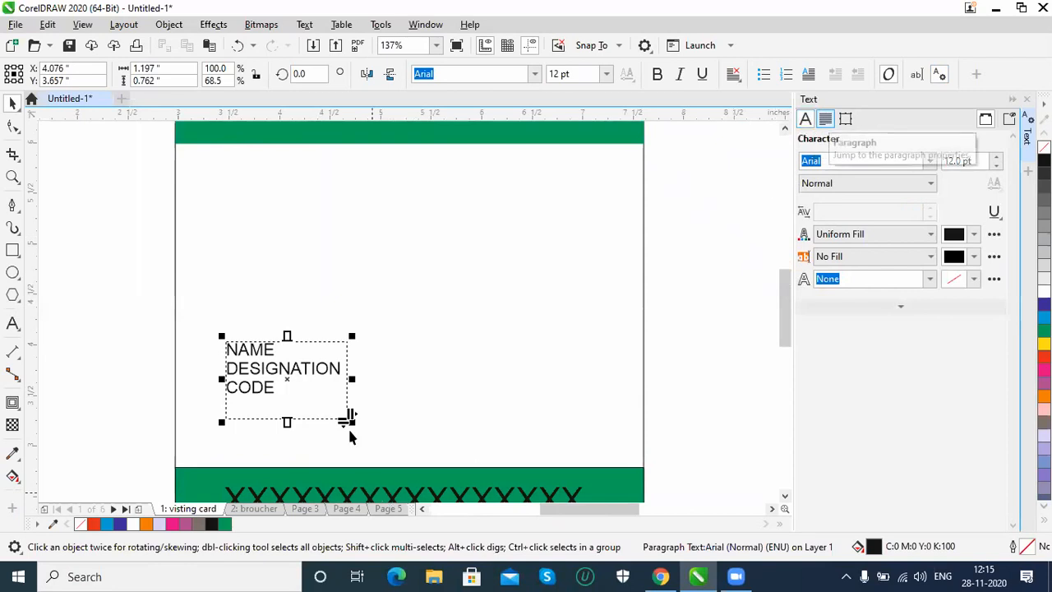
{"action": "double_click", "coordinate": [280, 386]}
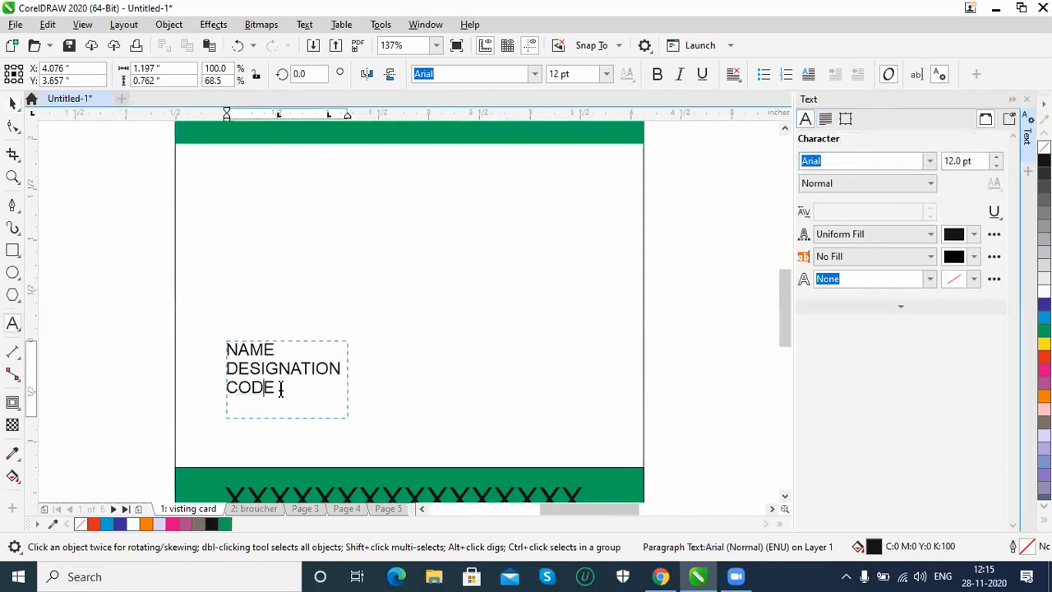
{"action": "key", "text": "Escape"}
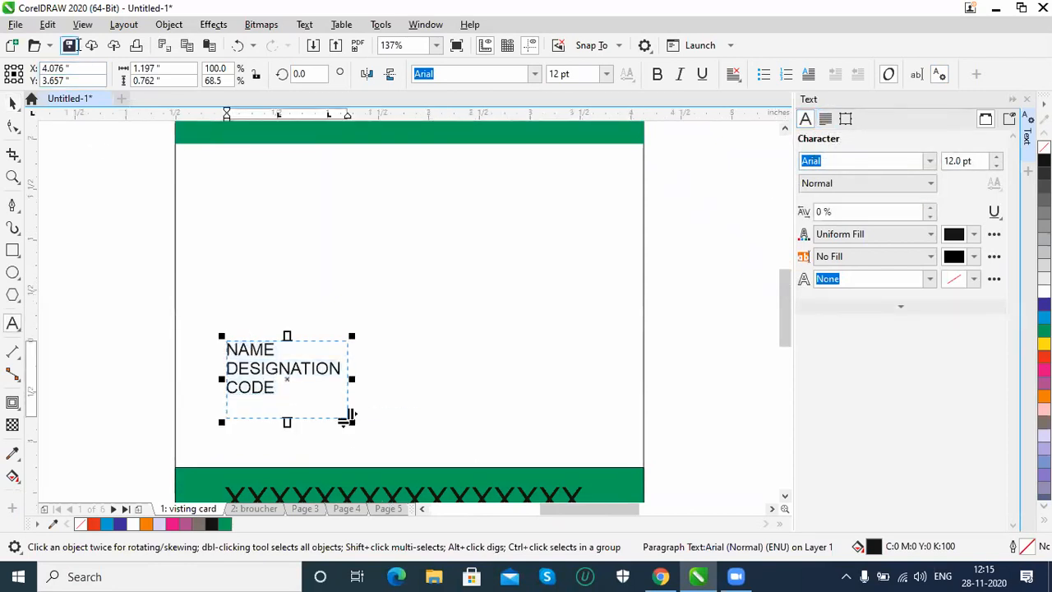
{"action": "left_click", "coordinate": [13, 103]}
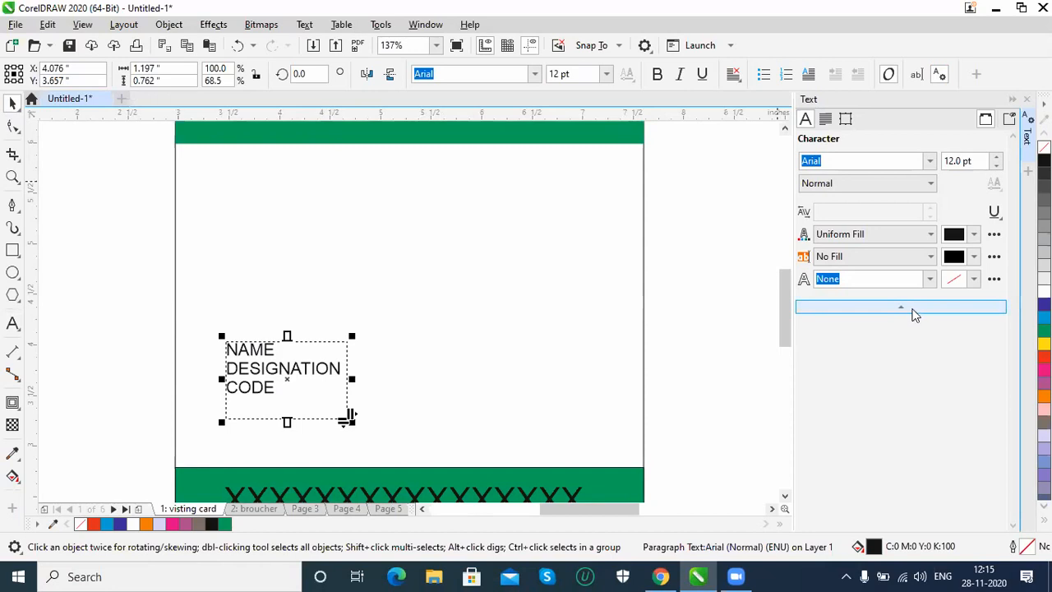
{"action": "left_click", "coordinate": [915, 315]}
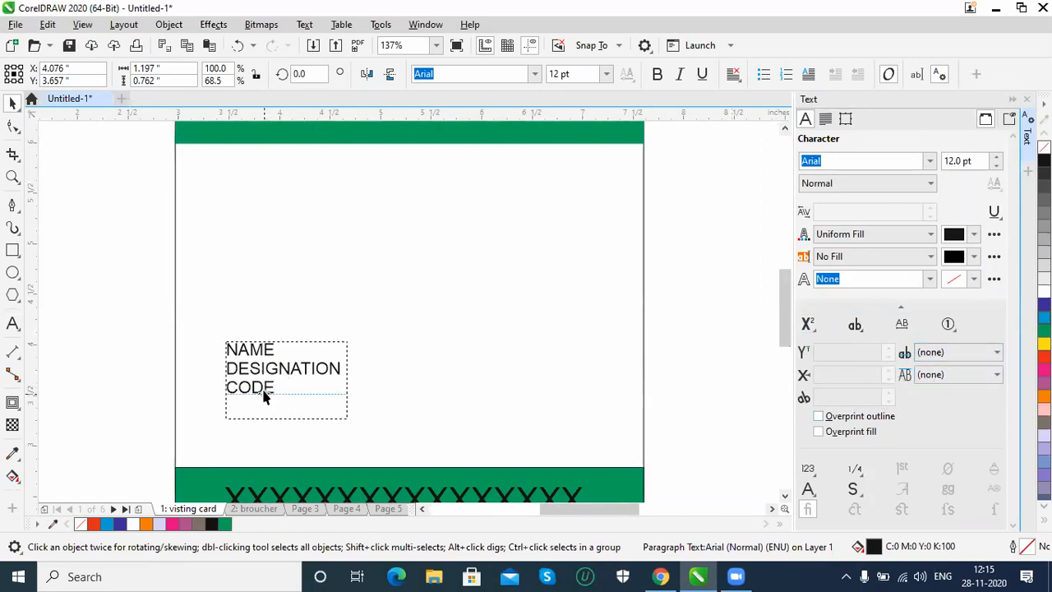
{"action": "left_click", "coordinate": [287, 392]}
{"action": "left_click_drag", "start_coordinate": [282, 389], "coordinate": [219, 332]}
{"action": "left_click", "coordinate": [232, 364]}
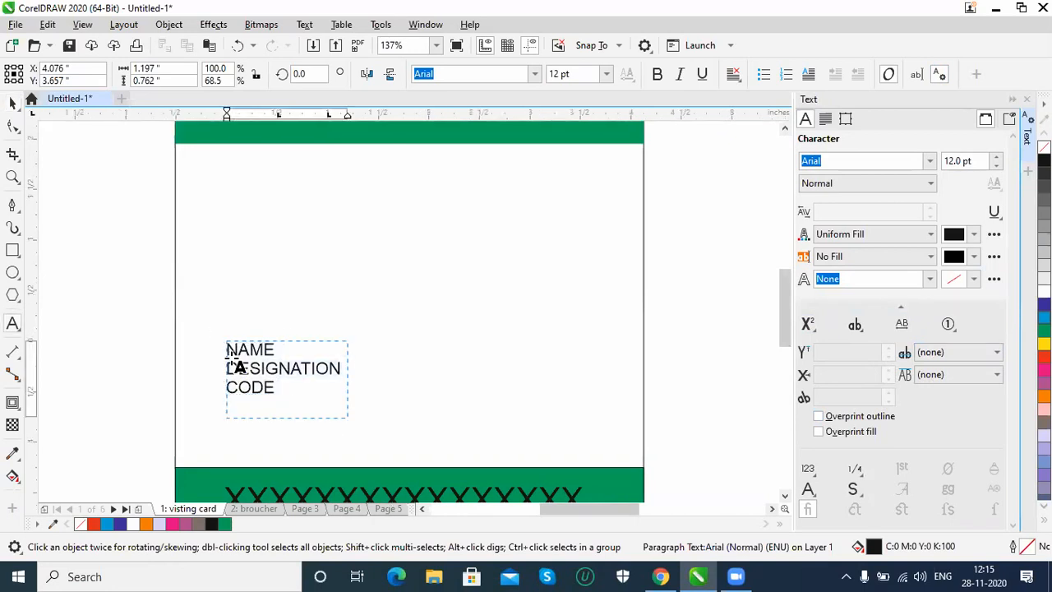
{"action": "left_click_drag", "start_coordinate": [277, 390], "coordinate": [228, 346]}
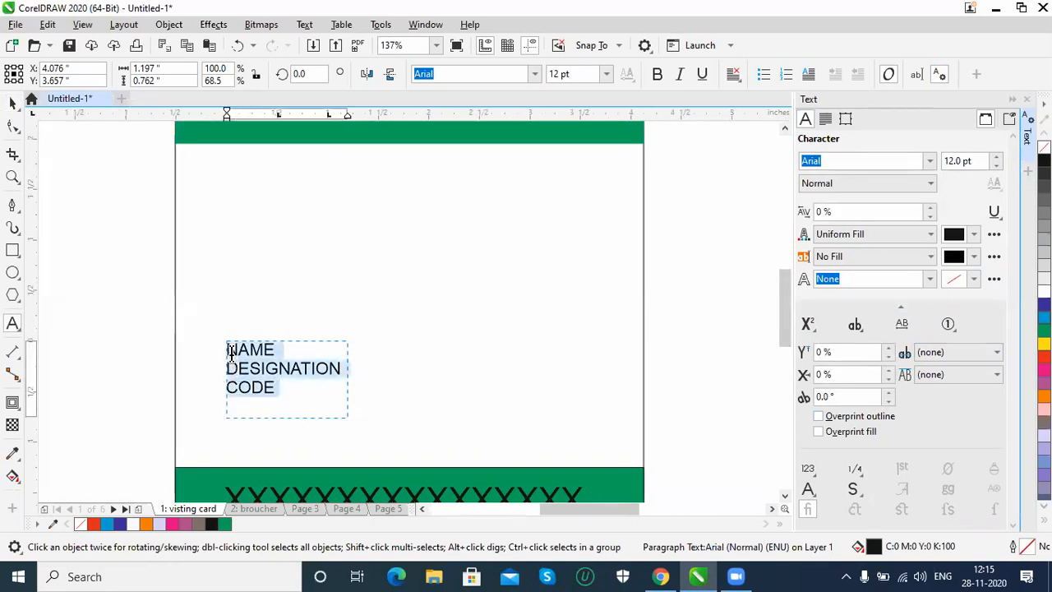
Step: Try a 3% horizontal character shift on the selected lines and reset it to 0%
{"action": "left_click", "coordinate": [888, 371]}
{"action": "left_click", "coordinate": [889, 371]}
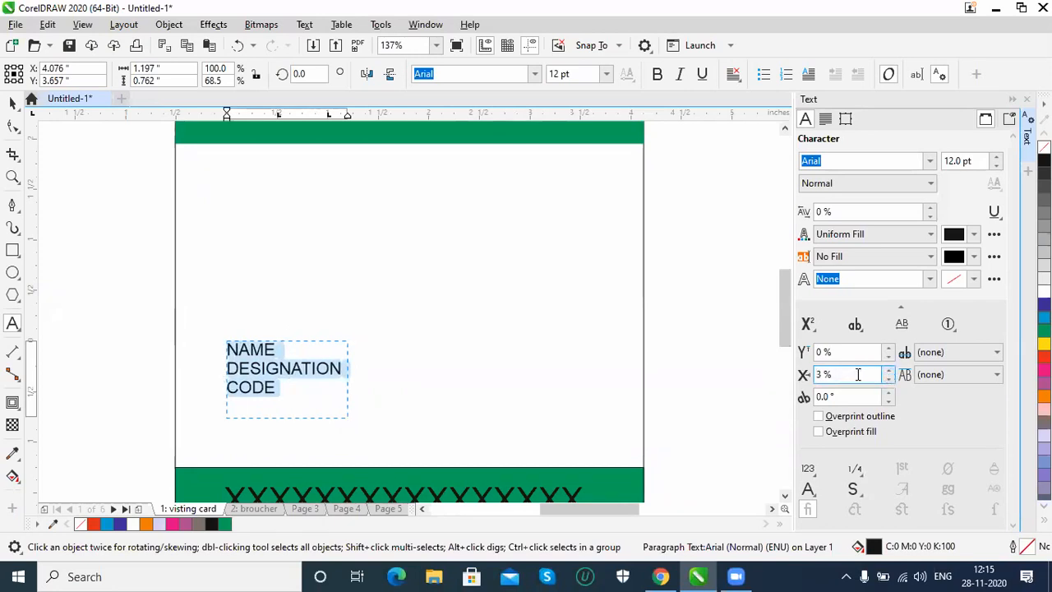
{"action": "left_click_drag", "start_coordinate": [862, 374], "coordinate": [758, 374]}
{"action": "type", "text": "0"}
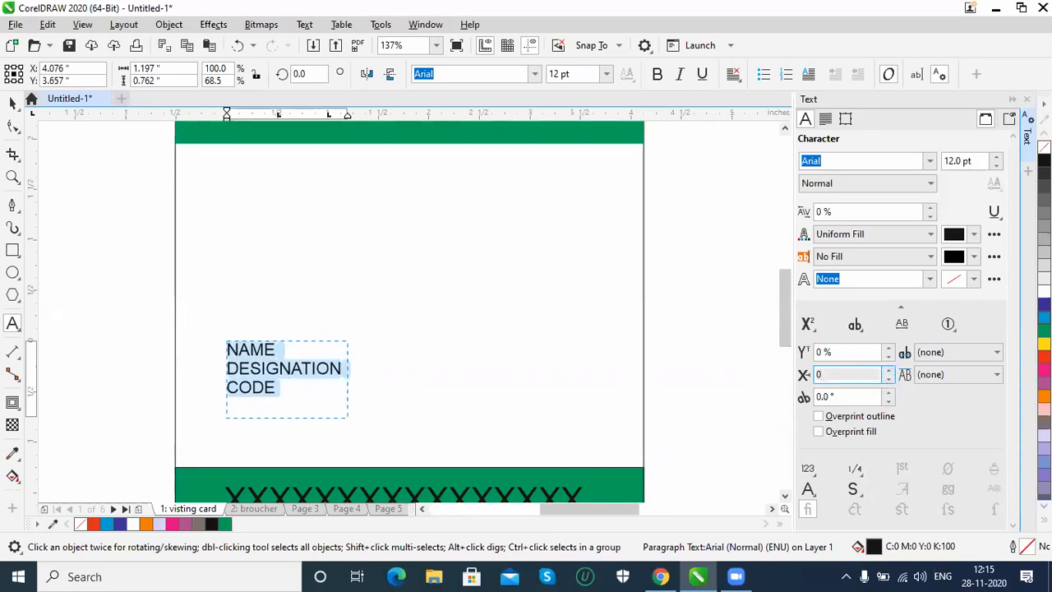
{"action": "key", "text": "Return"}
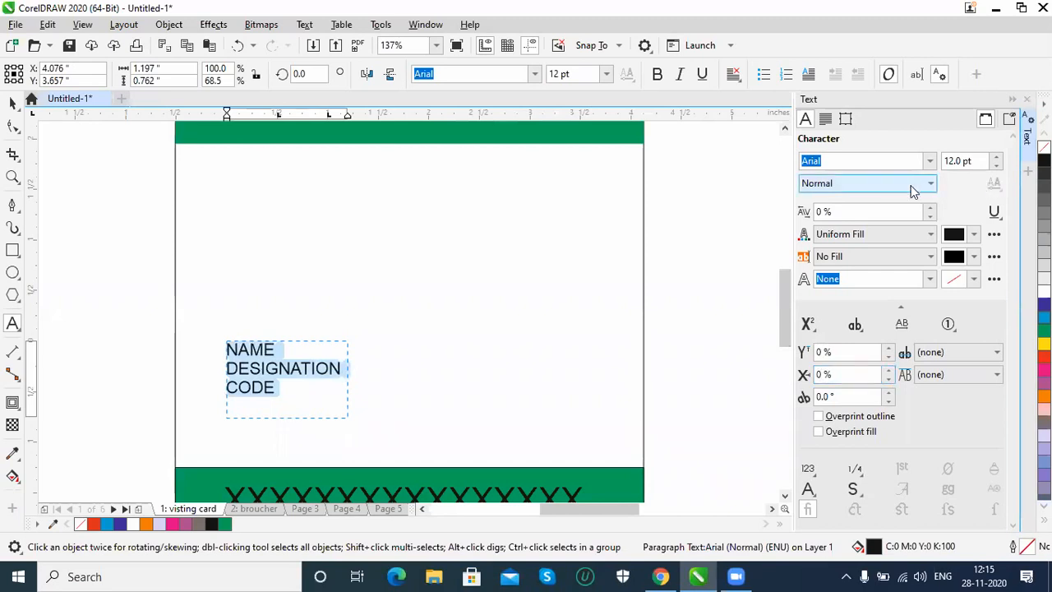
Step: Try wider range kerning of up to 30% on the selected lines, and settle on -5%
{"action": "left_click", "coordinate": [929, 209]}
{"action": "left_click", "coordinate": [929, 209]}
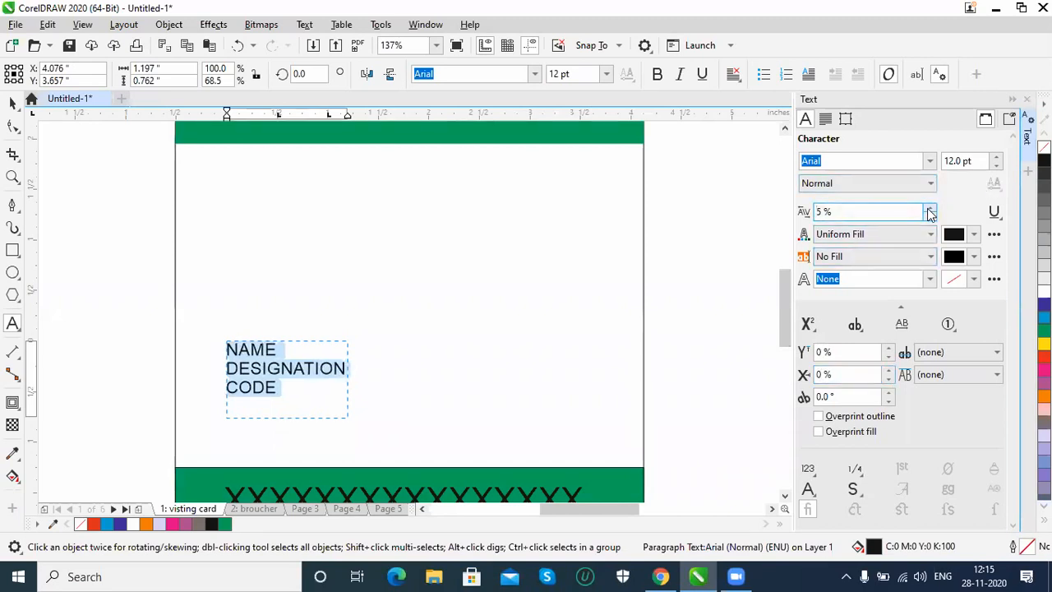
{"action": "left_click", "coordinate": [929, 209]}
{"action": "left_click", "coordinate": [930, 209]}
{"action": "left_click", "coordinate": [929, 210]}
{"action": "left_click", "coordinate": [930, 216]}
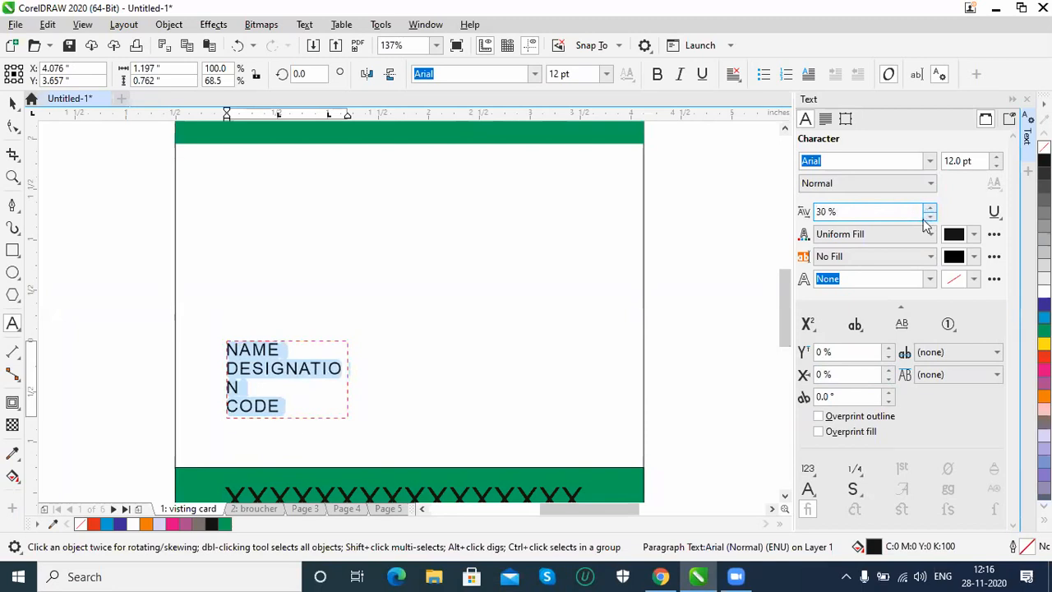
{"action": "left_click", "coordinate": [929, 216]}
{"action": "left_click", "coordinate": [930, 216]}
{"action": "left_click", "coordinate": [930, 216]}
{"action": "left_click", "coordinate": [930, 217]}
{"action": "left_click", "coordinate": [930, 216]}
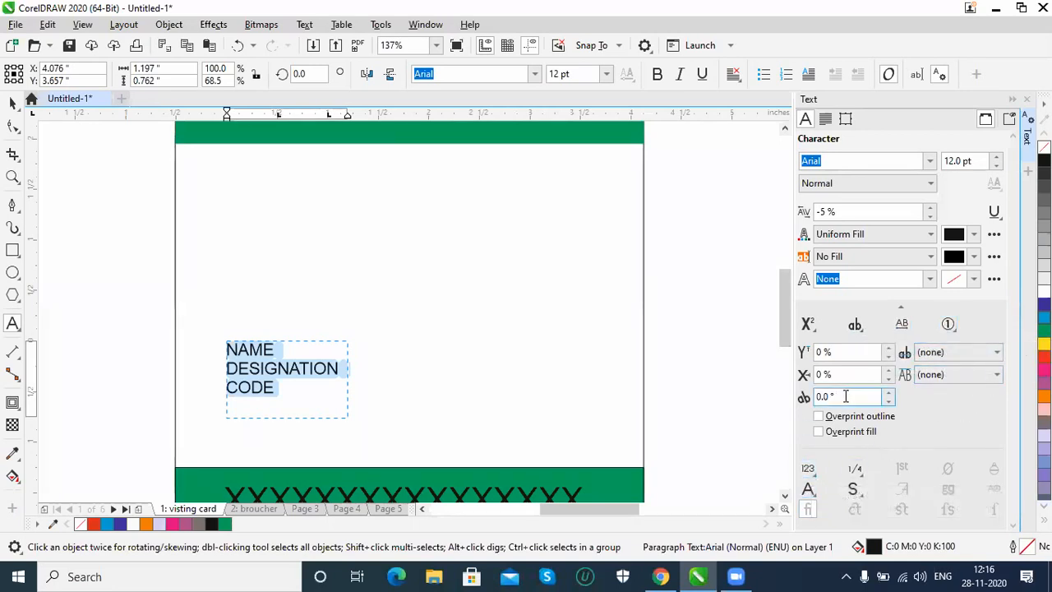
{"action": "left_click", "coordinate": [812, 324]}
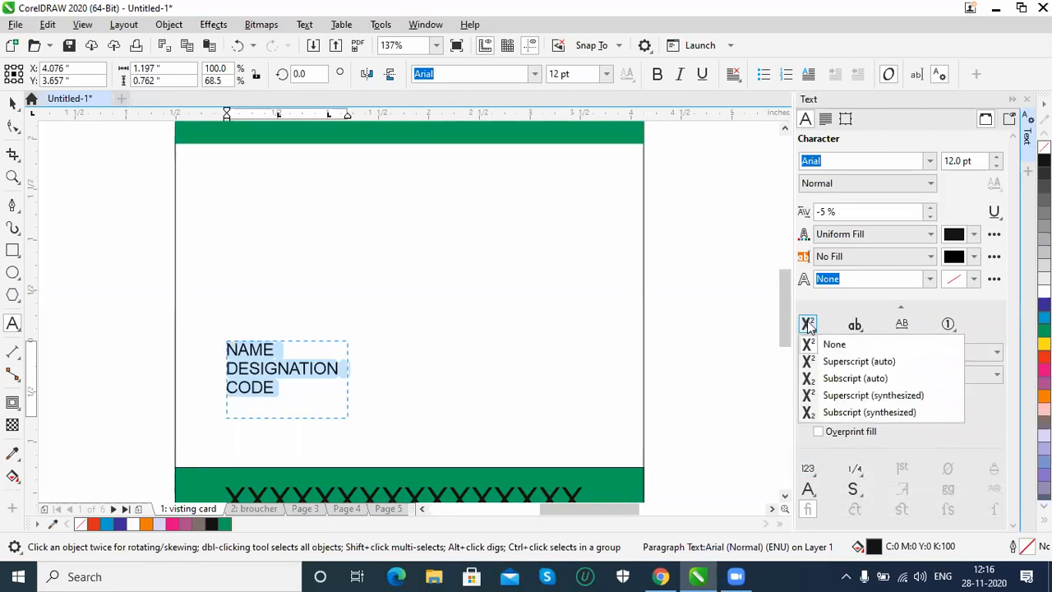
{"action": "left_click", "coordinate": [831, 308]}
{"action": "left_click", "coordinate": [846, 307]}
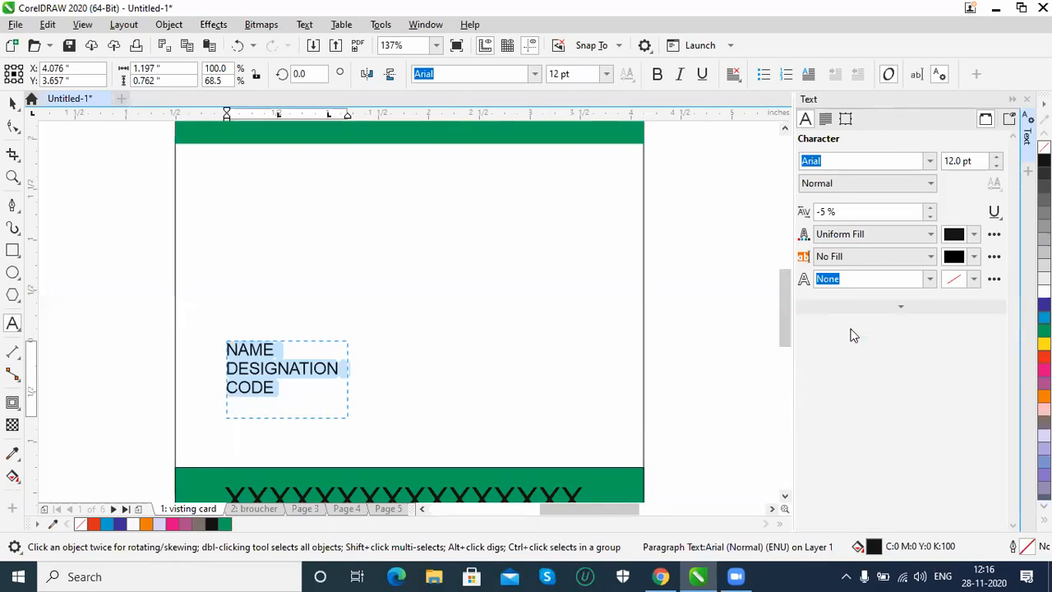
{"action": "left_click", "coordinate": [866, 309]}
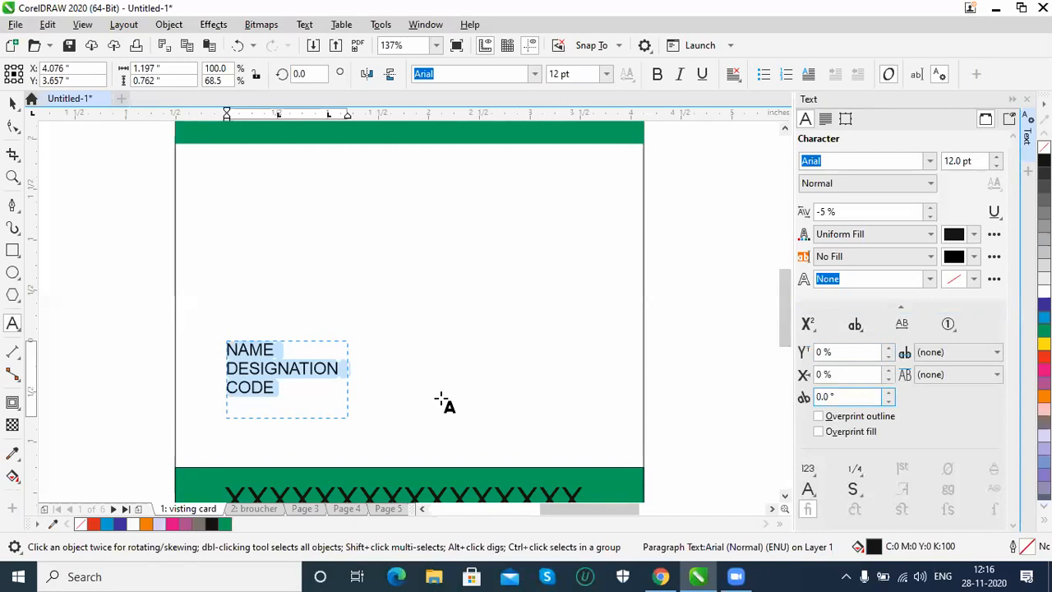
Step: Widen the NAME/DESIGNATION/CODE text frame slightly from its right edge and deselect it
{"action": "key", "text": "ctrl+space"}
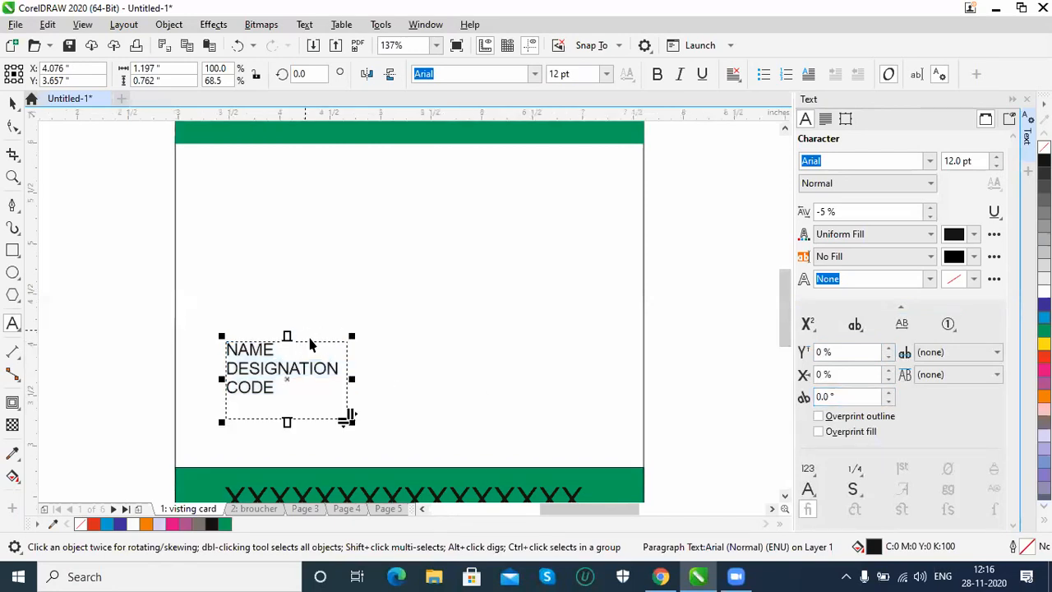
{"action": "left_click_drag", "start_coordinate": [351, 379], "coordinate": [363, 379]}
{"action": "left_click", "coordinate": [288, 222]}
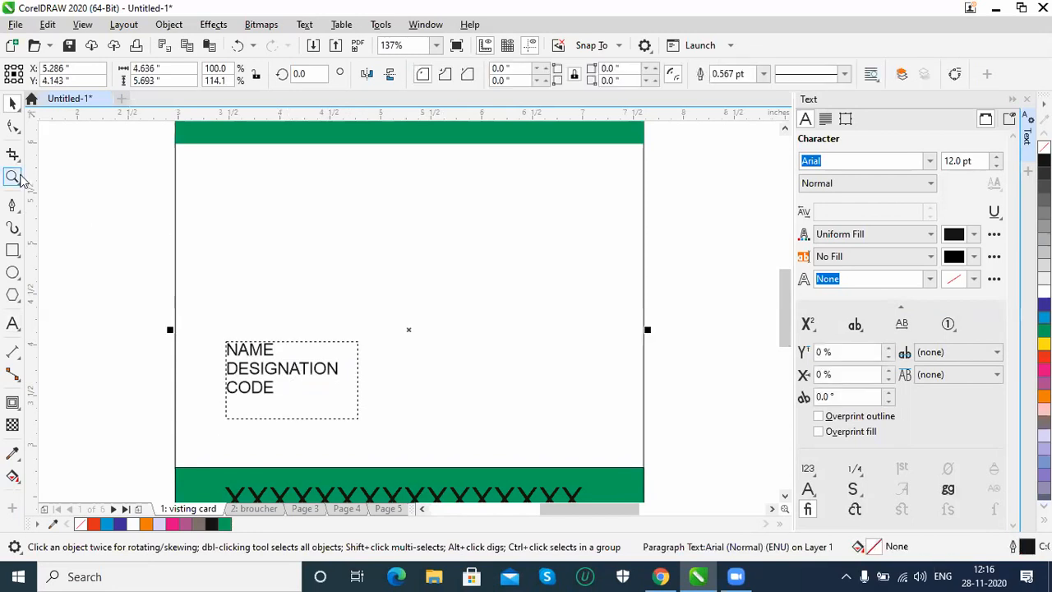
Step: Draw a rectangle about 1.4 by 1.56 inches in the white area above the text frame and shift it slightly left
{"action": "left_click_drag", "start_coordinate": [335, 162], "coordinate": [478, 319]}
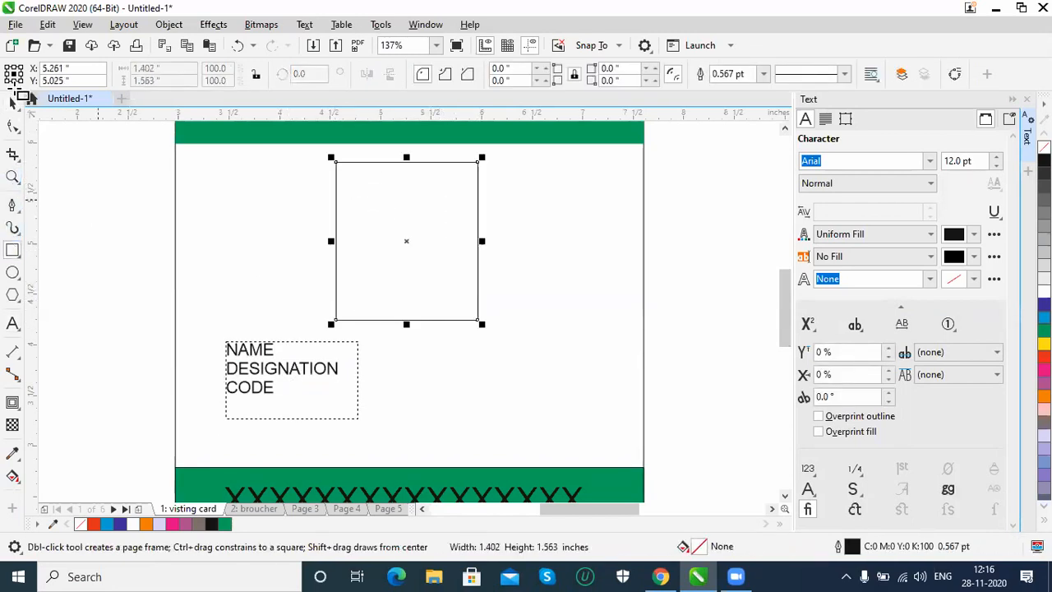
{"action": "left_click", "coordinate": [12, 102]}
{"action": "mouse_move", "coordinate": [418, 163]}
{"action": "left_mouse_down"}
{"action": "mouse_move", "coordinate": [406, 159]}
{"action": "mouse_move", "coordinate": [417, 162]}
{"action": "left_mouse_up"}
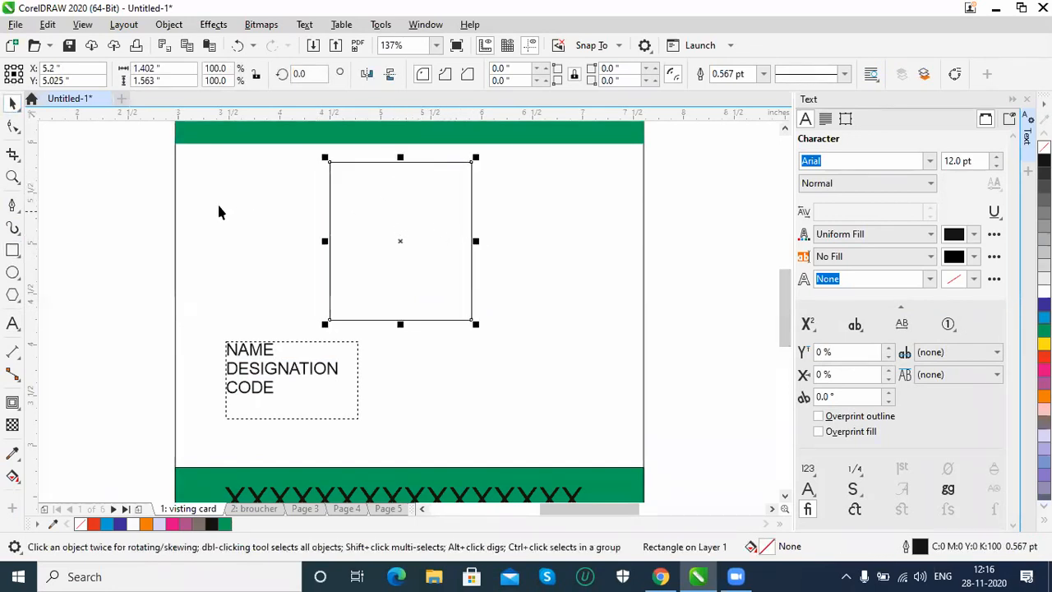
Step: Round all four corners of the new rectangle to a radius of about 0.137 inch
{"action": "left_click", "coordinate": [13, 125]}
{"action": "left_click_drag", "start_coordinate": [331, 164], "coordinate": [344, 162]}
{"action": "left_click", "coordinate": [15, 102]}
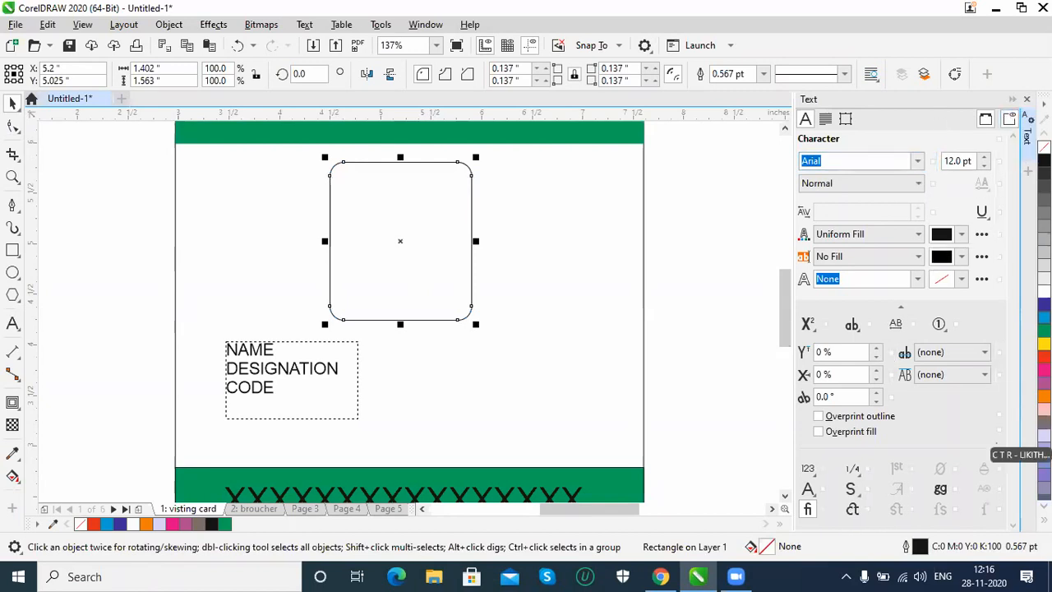
Step: Close the Text docker, set the rounded rectangle's outline width to 3.0 pt and deselect it
{"action": "left_click", "coordinate": [1027, 99]}
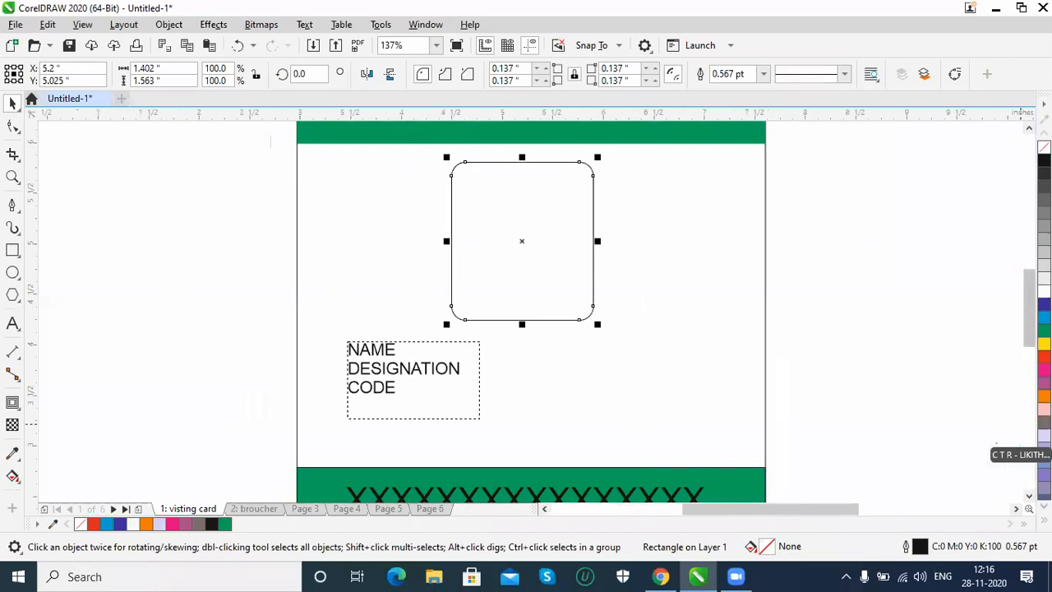
{"action": "left_click", "coordinate": [787, 76]}
{"action": "left_click", "coordinate": [787, 76]}
{"action": "left_click", "coordinate": [763, 74]}
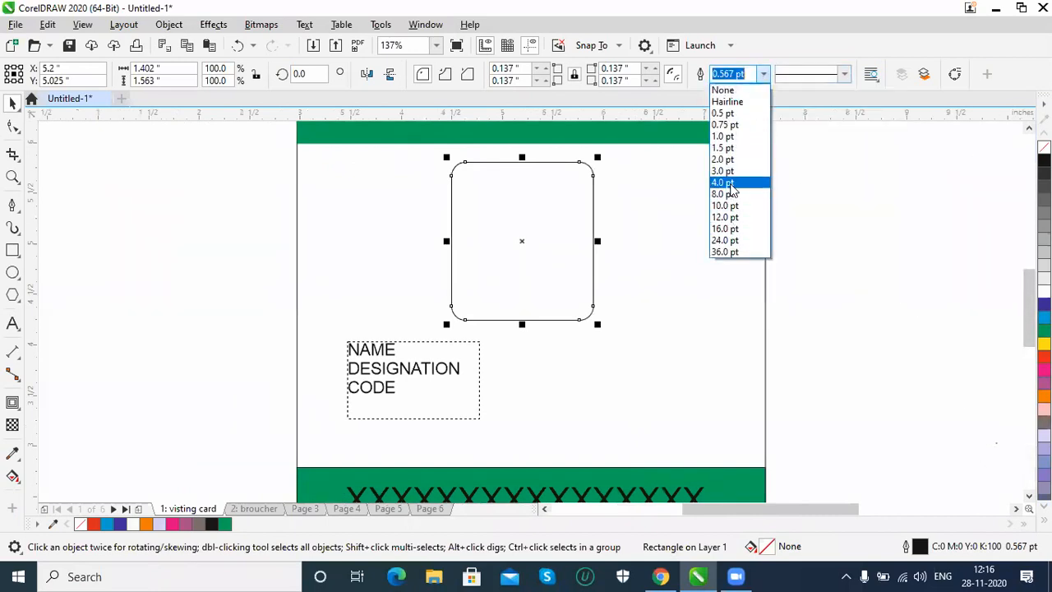
{"action": "left_click", "coordinate": [732, 174]}
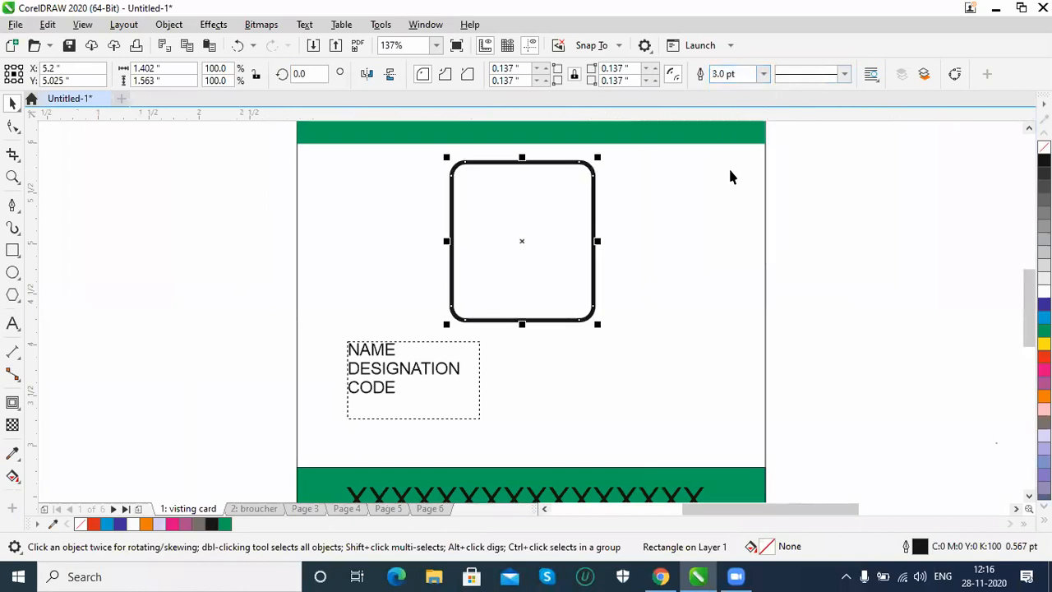
{"action": "left_click", "coordinate": [154, 322]}
Step: Copy the whole card from the visting card page onto the broucher page, replacing the red rectangle there
{"action": "key", "text": "shift+F4"}
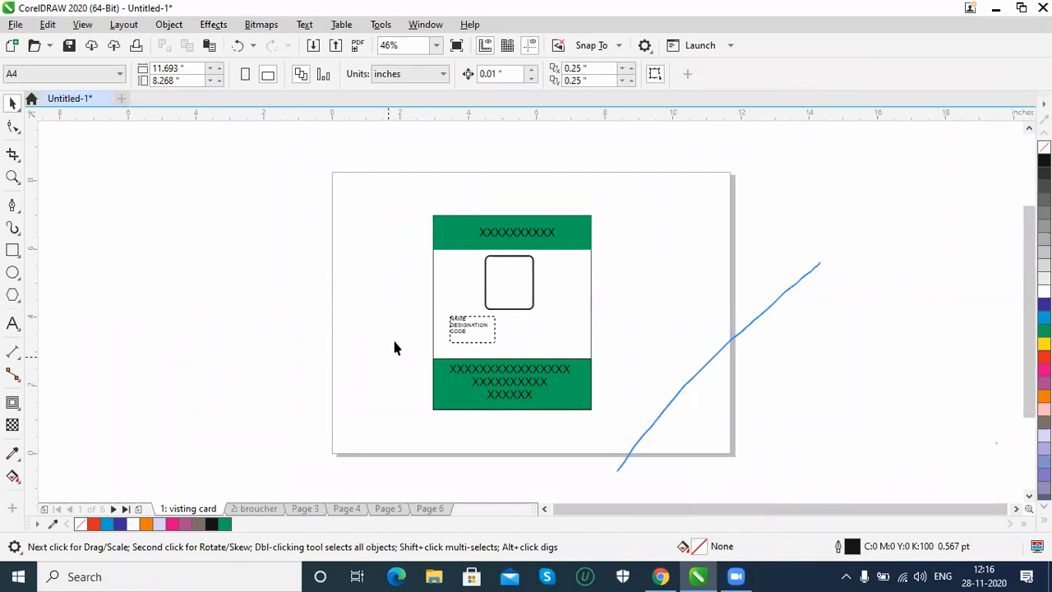
{"action": "left_click_drag", "start_coordinate": [400, 197], "coordinate": [651, 434]}
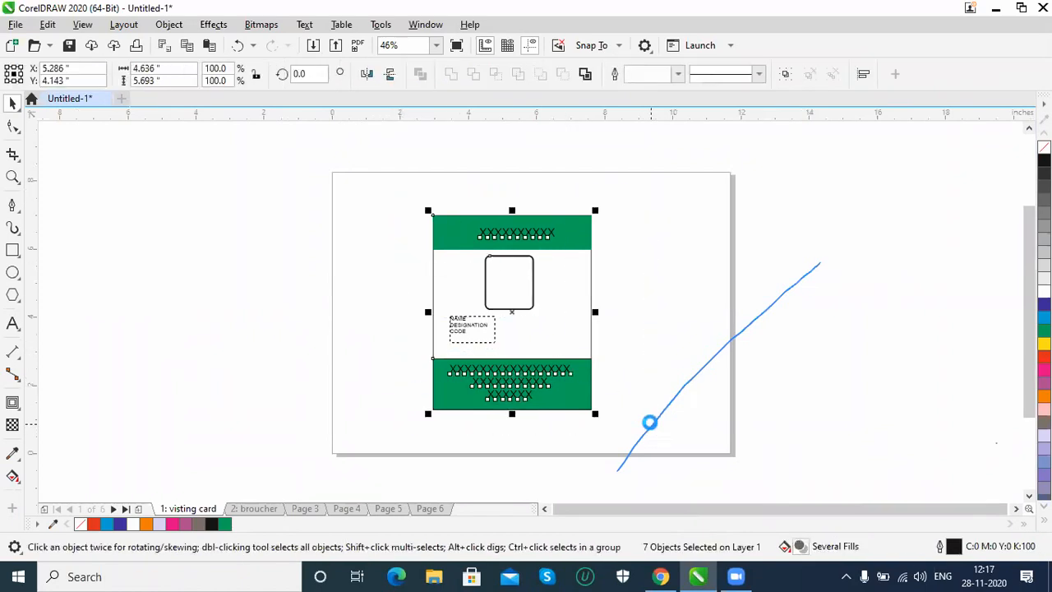
{"action": "left_click", "coordinate": [239, 509]}
{"action": "left_click", "coordinate": [492, 311]}
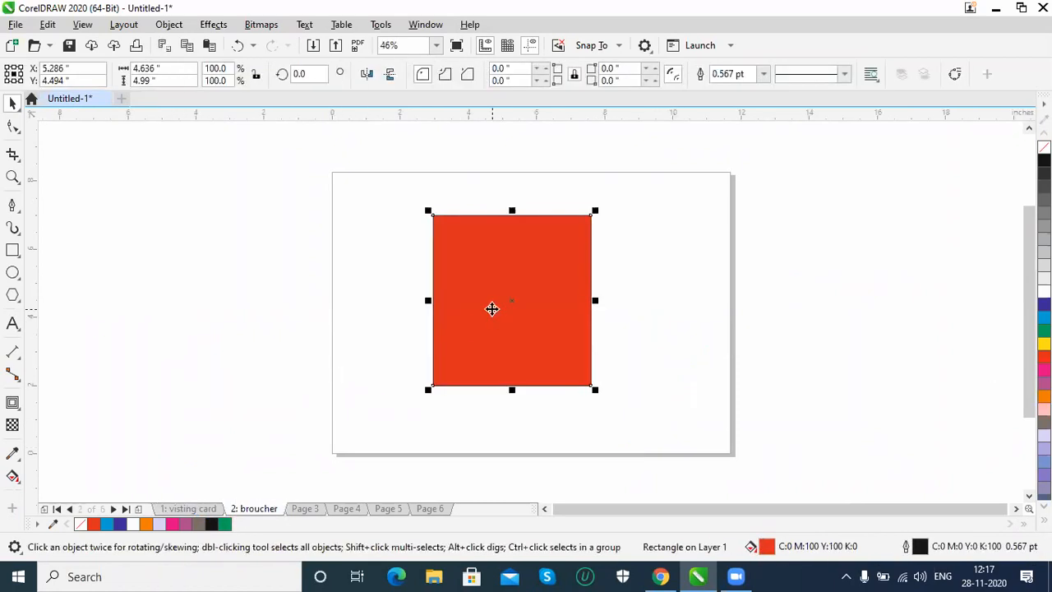
{"action": "key", "text": "Delete"}
{"action": "key", "text": "ctrl+v"}
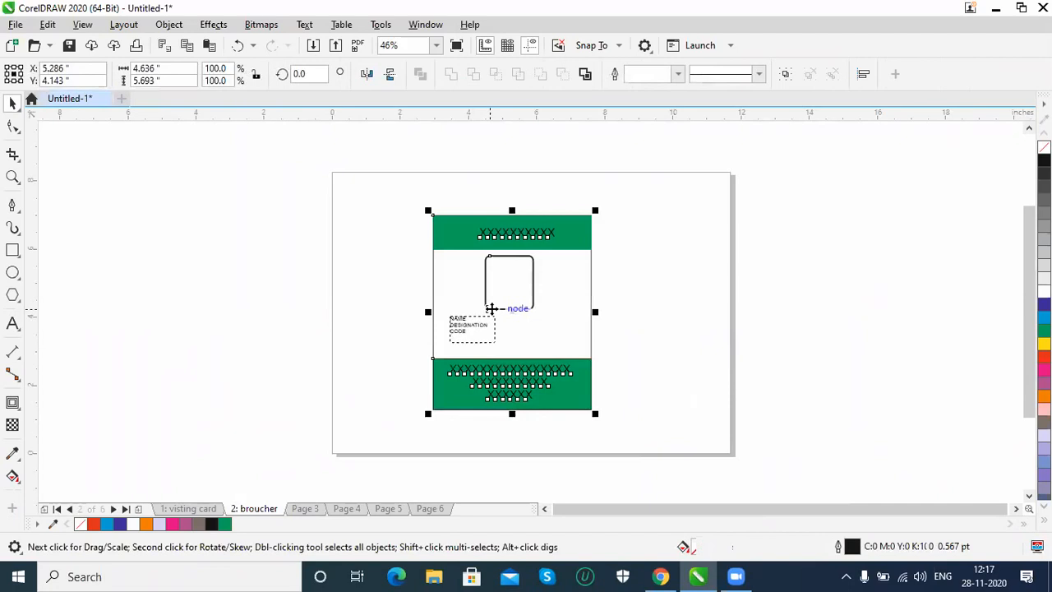
{"action": "left_click", "coordinate": [529, 325]}
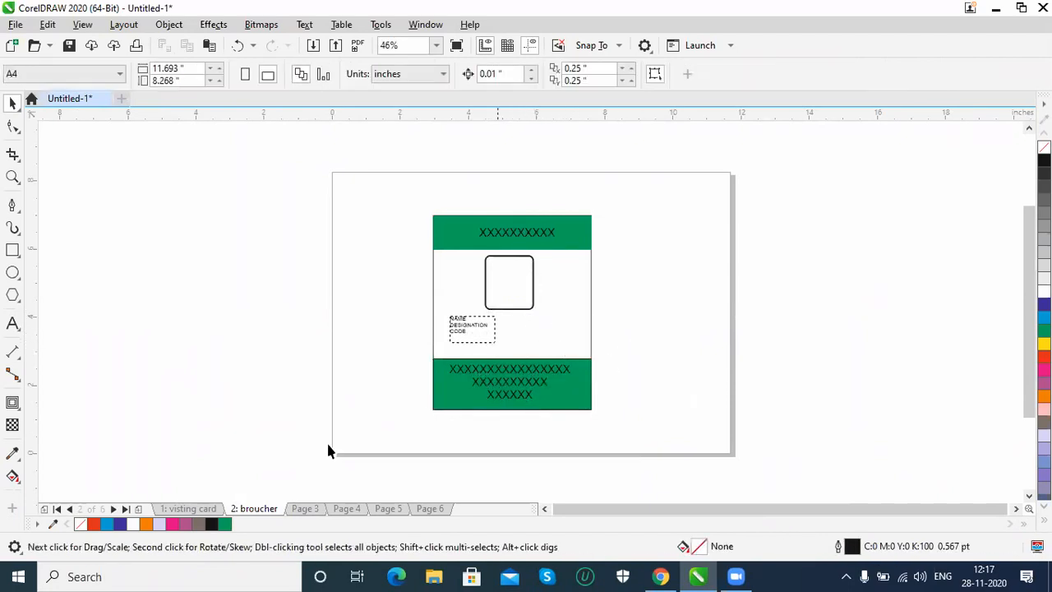
Step: Look through all the document's pages from visting card to Page 6, and return to the visting card page
{"action": "left_click", "coordinate": [305, 509]}
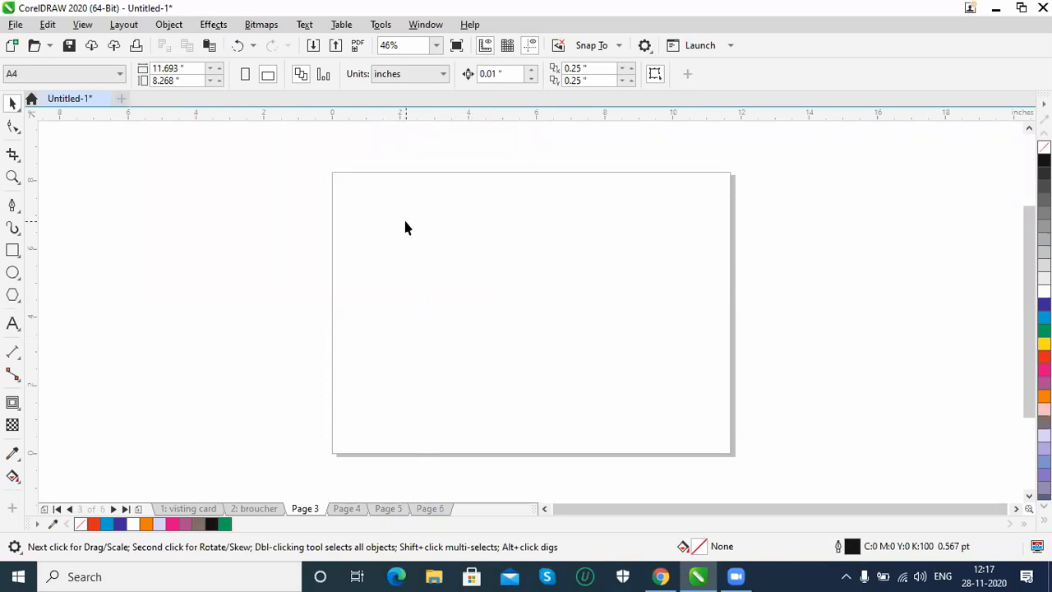
{"action": "left_click", "coordinate": [234, 509]}
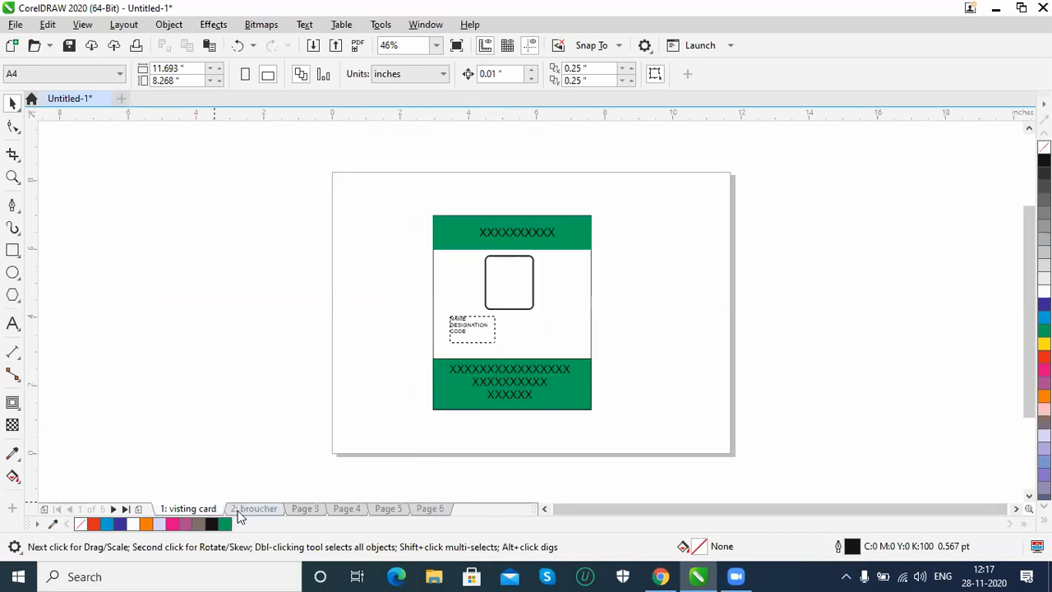
{"action": "left_click", "coordinate": [210, 509]}
{"action": "left_click", "coordinate": [259, 510]}
{"action": "left_click", "coordinate": [304, 509]}
{"action": "left_click", "coordinate": [354, 508]}
{"action": "left_click", "coordinate": [390, 509]}
{"action": "left_click", "coordinate": [429, 508]}
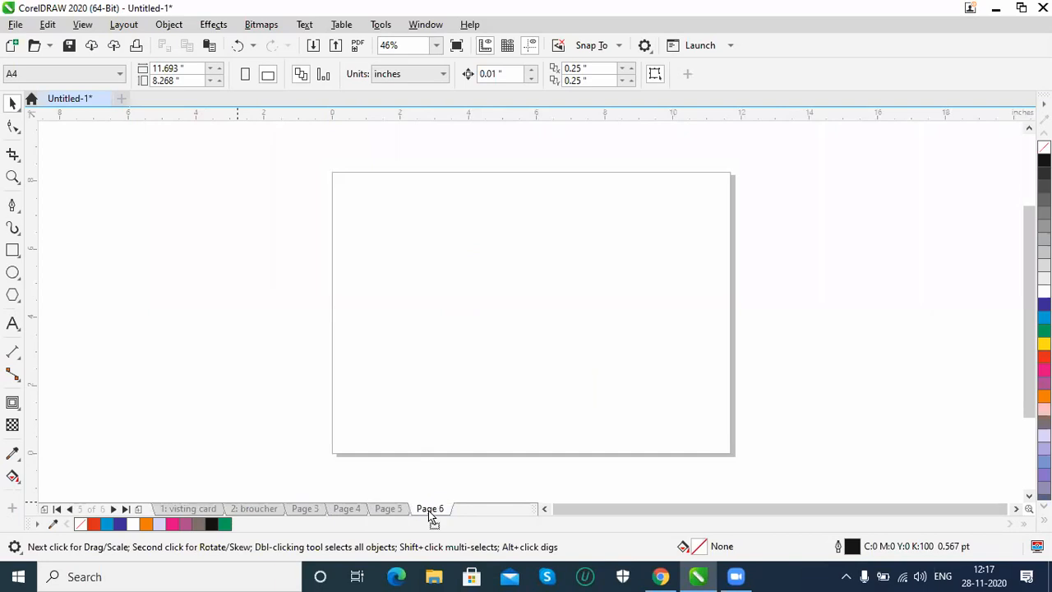
{"action": "left_click", "coordinate": [388, 509]}
{"action": "left_click", "coordinate": [347, 509]}
{"action": "left_click", "coordinate": [304, 508]}
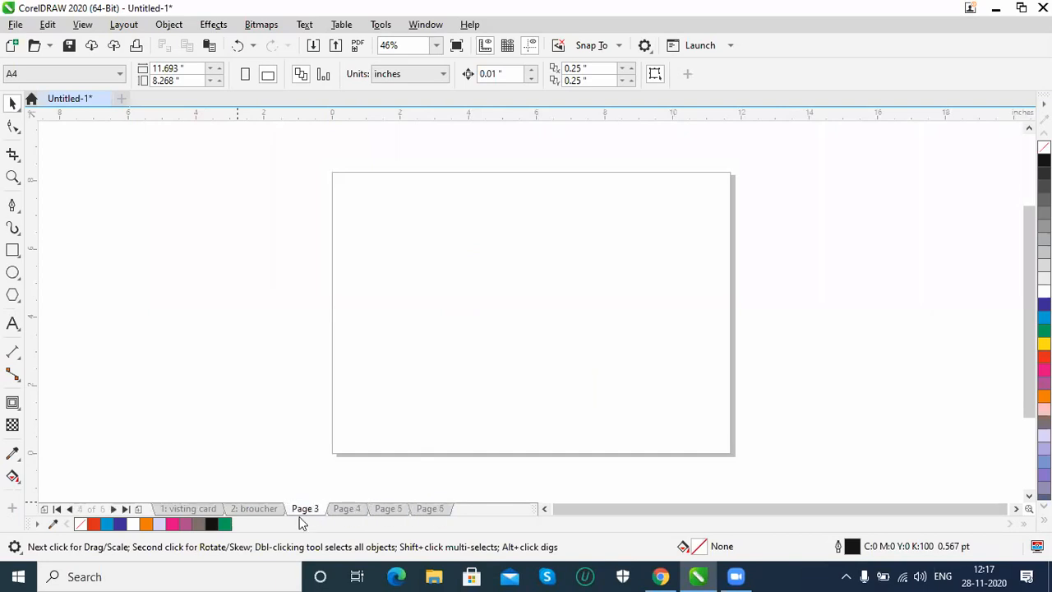
{"action": "left_click", "coordinate": [258, 511]}
{"action": "left_click", "coordinate": [212, 510]}
{"action": "left_click", "coordinate": [243, 511]}
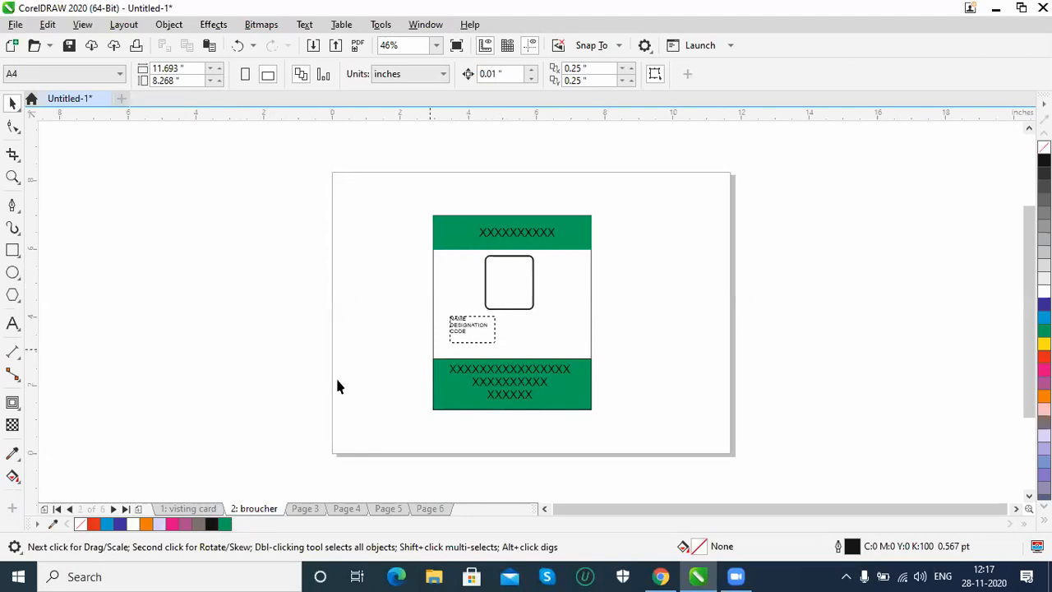
{"action": "left_click", "coordinate": [321, 512]}
{"action": "left_click", "coordinate": [347, 509]}
{"action": "left_click", "coordinate": [390, 509]}
{"action": "left_click", "coordinate": [434, 510]}
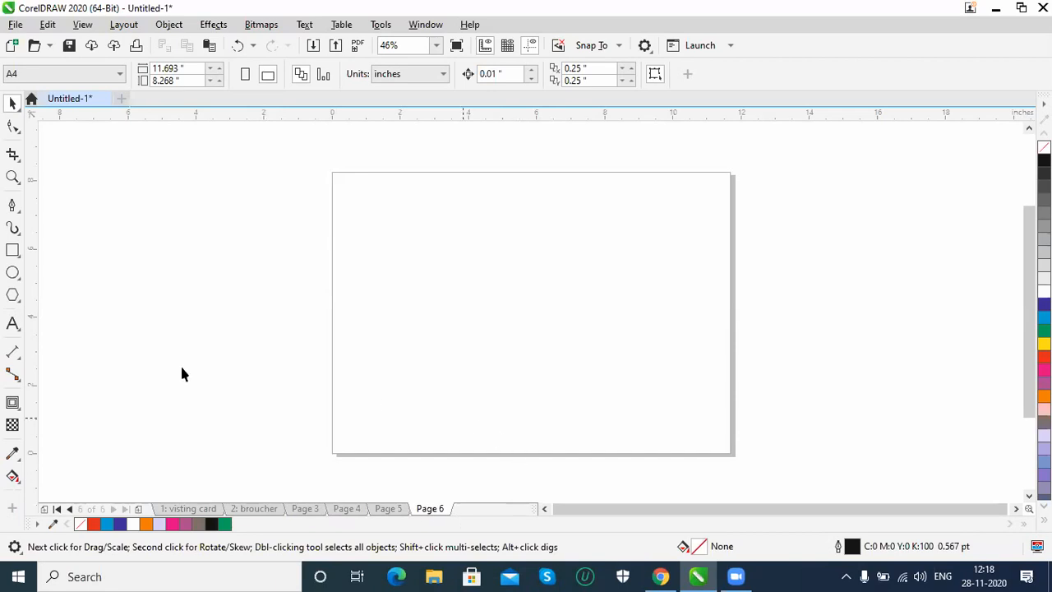
{"action": "left_click", "coordinate": [188, 508]}
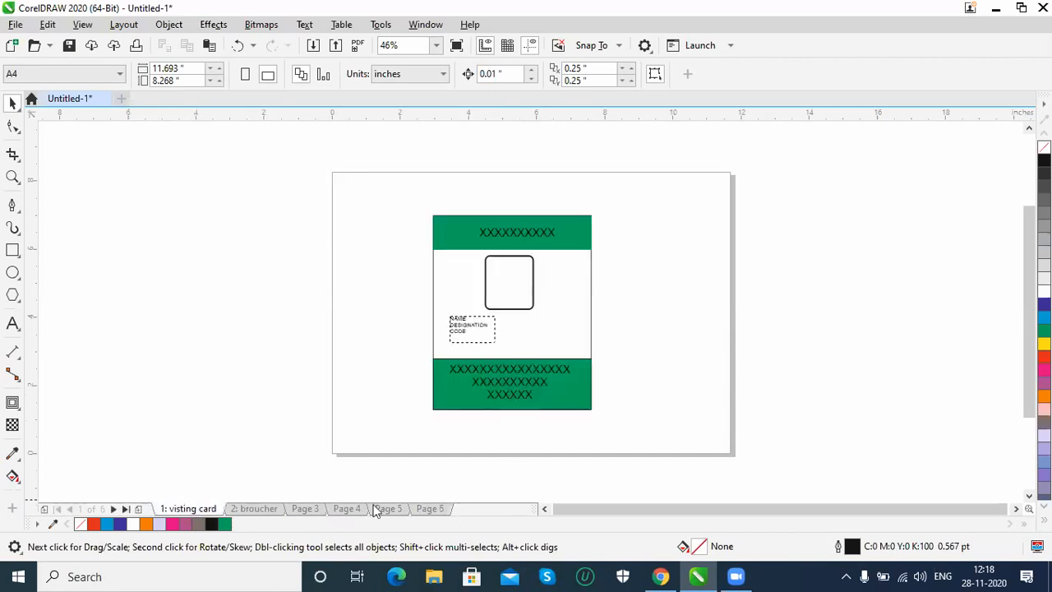
{"action": "left_click", "coordinate": [168, 25]}
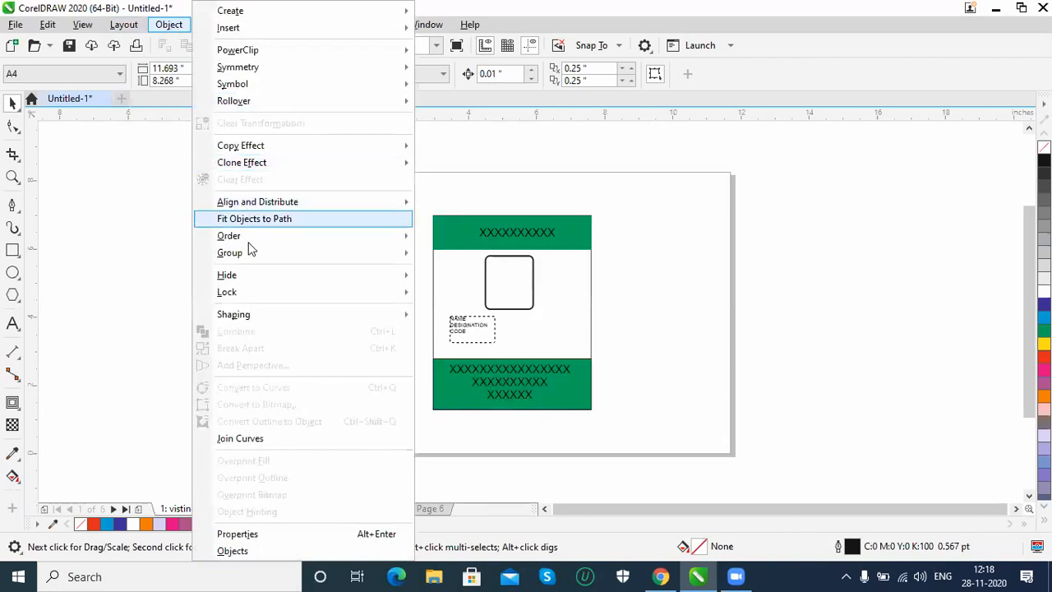
{"action": "mouse_move", "coordinate": [250, 259]}
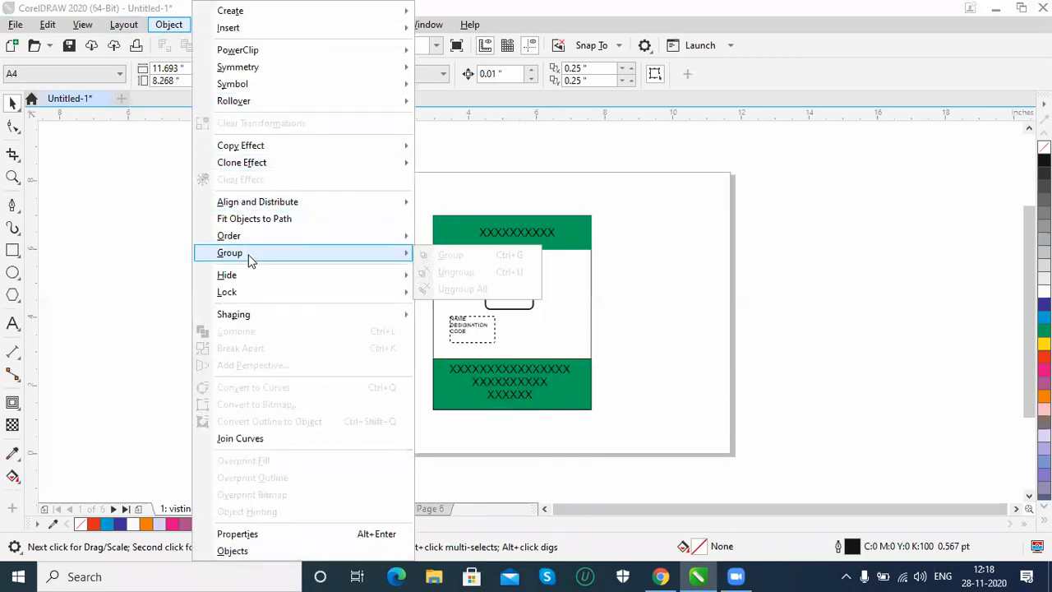
{"action": "left_click", "coordinate": [133, 288]}
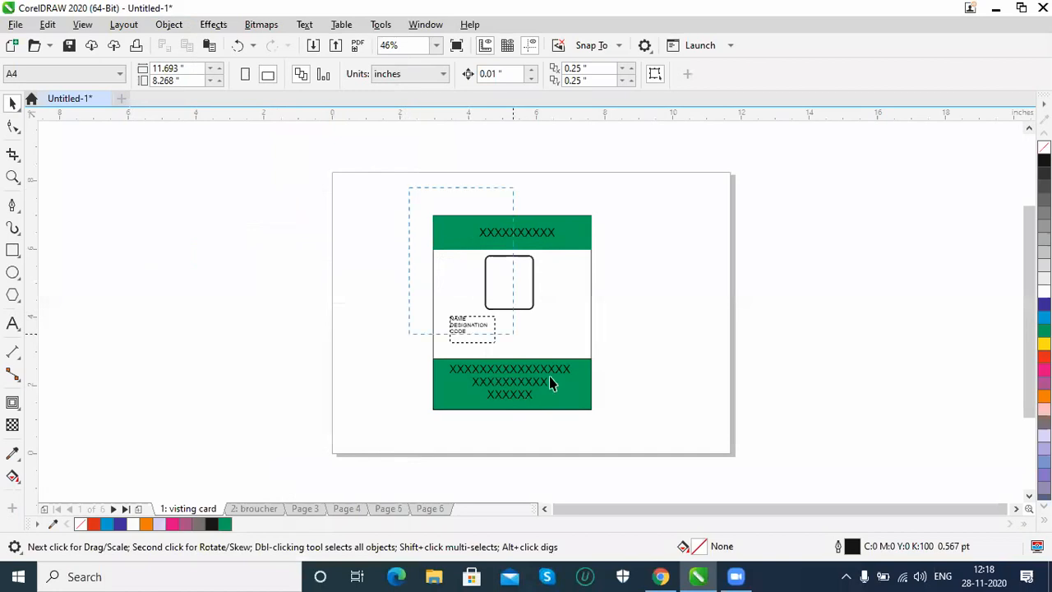
Step: Select all objects of the card, move them together slightly up and left, and group them
{"action": "left_click_drag", "start_coordinate": [654, 466], "coordinate": [653, 466]}
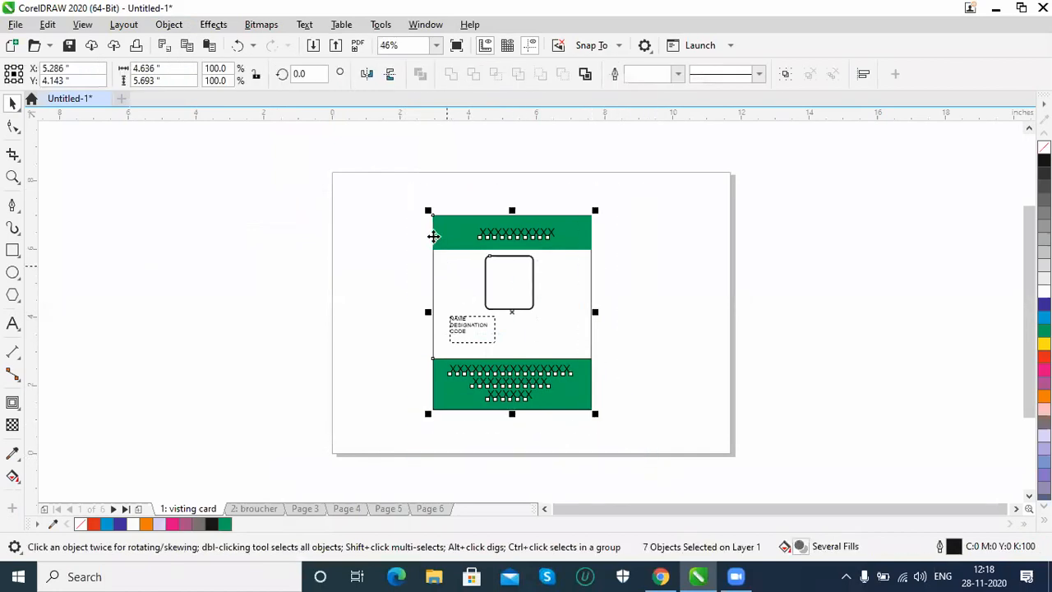
{"action": "left_click_drag", "start_coordinate": [563, 383], "coordinate": [598, 377]}
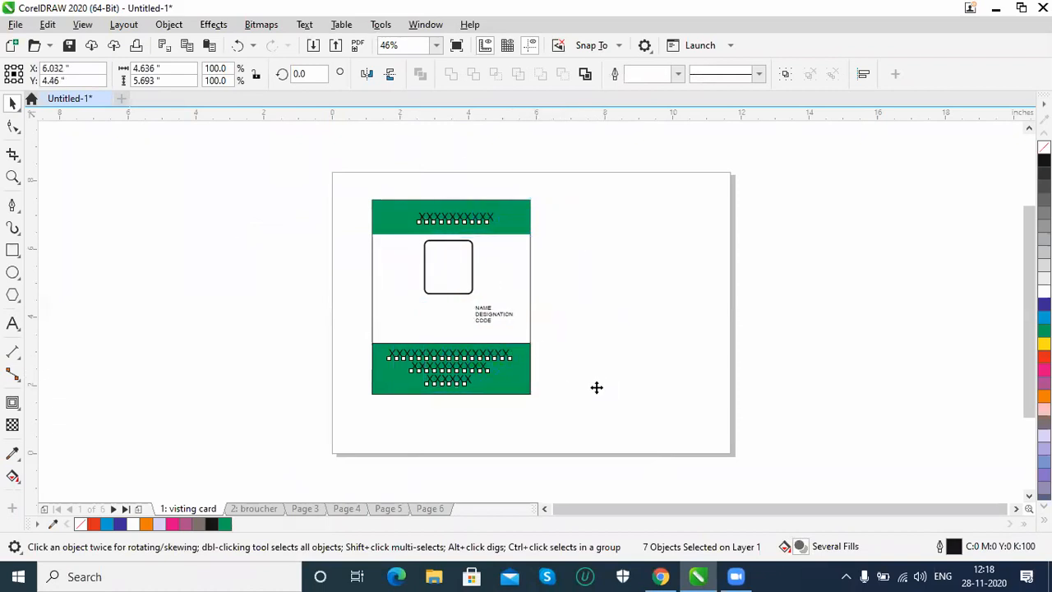
{"action": "left_click", "coordinate": [169, 25]}
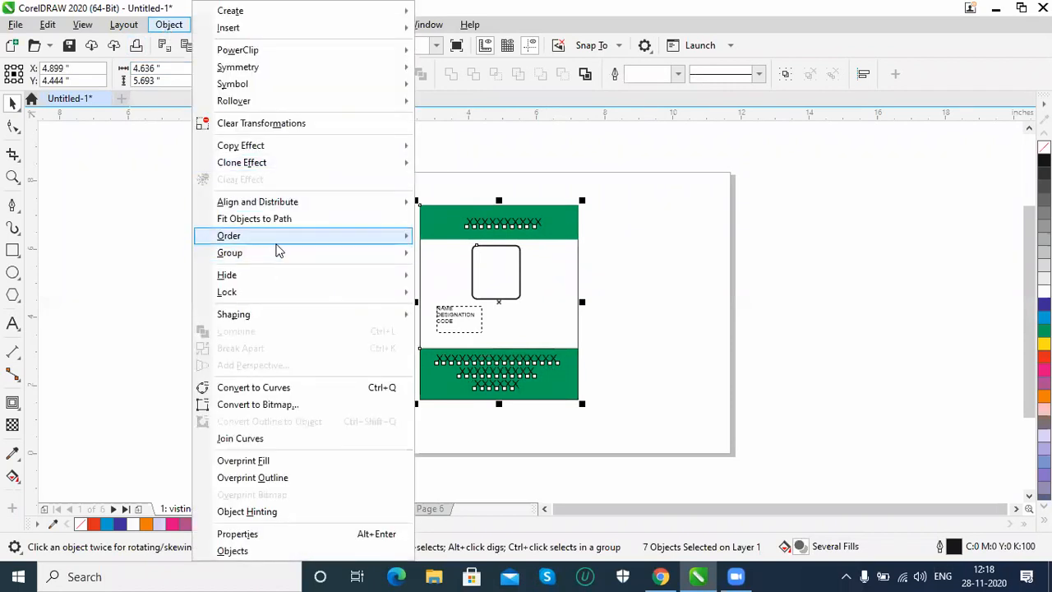
{"action": "mouse_move", "coordinate": [277, 258]}
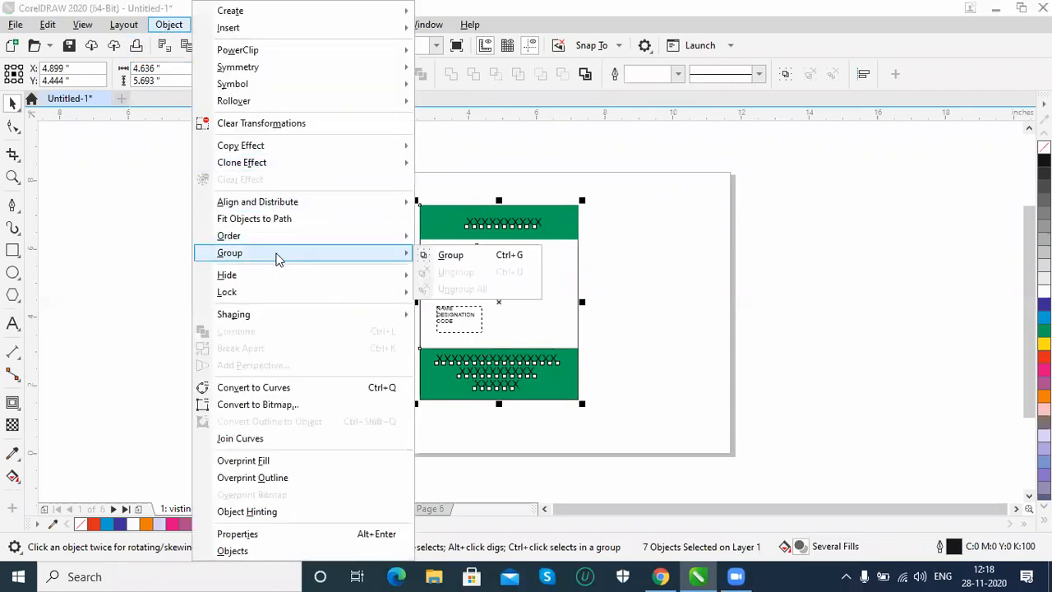
{"action": "left_click", "coordinate": [523, 262]}
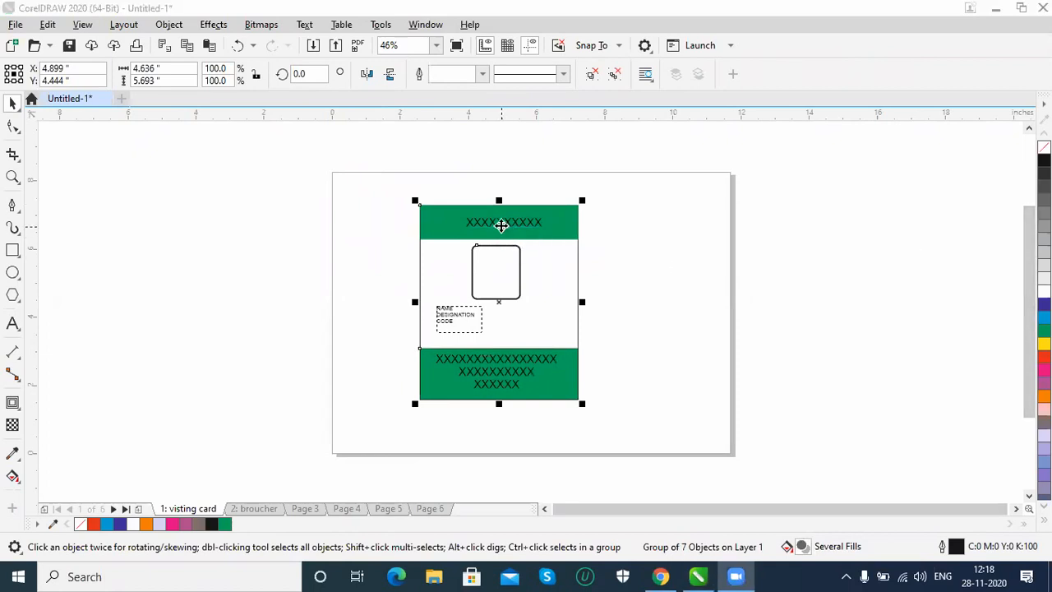
Step: Move the grouped card further left on the page and enlarge it proportionally to about 111%
{"action": "left_click_drag", "start_coordinate": [508, 221], "coordinate": [455, 231]}
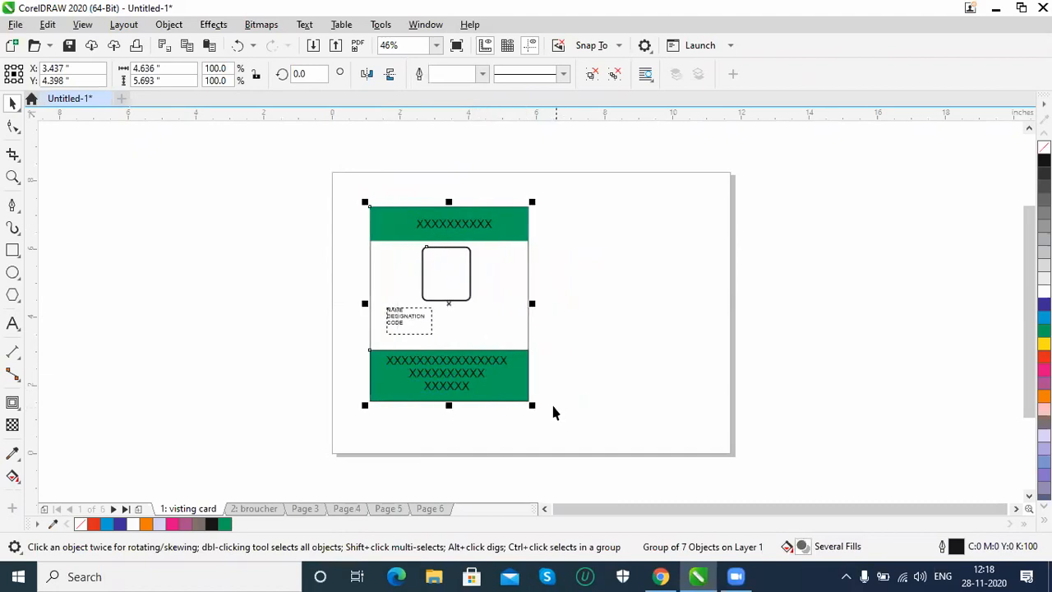
{"action": "left_click_drag", "start_coordinate": [535, 406], "coordinate": [549, 450]}
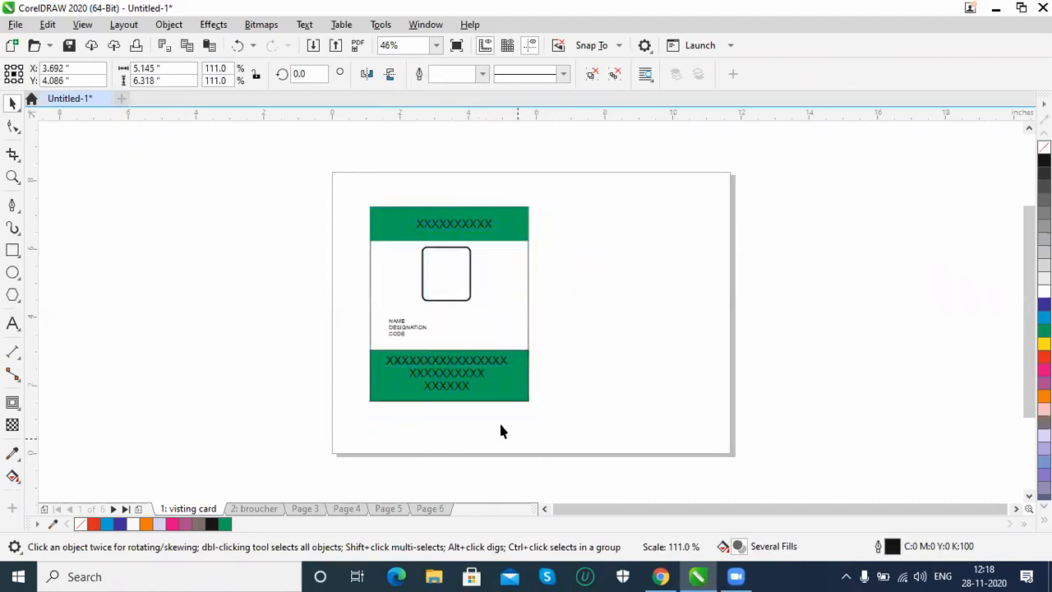
{"action": "left_click_drag", "start_coordinate": [461, 392], "coordinate": [571, 384]}
{"action": "key", "text": "ctrl+z"}
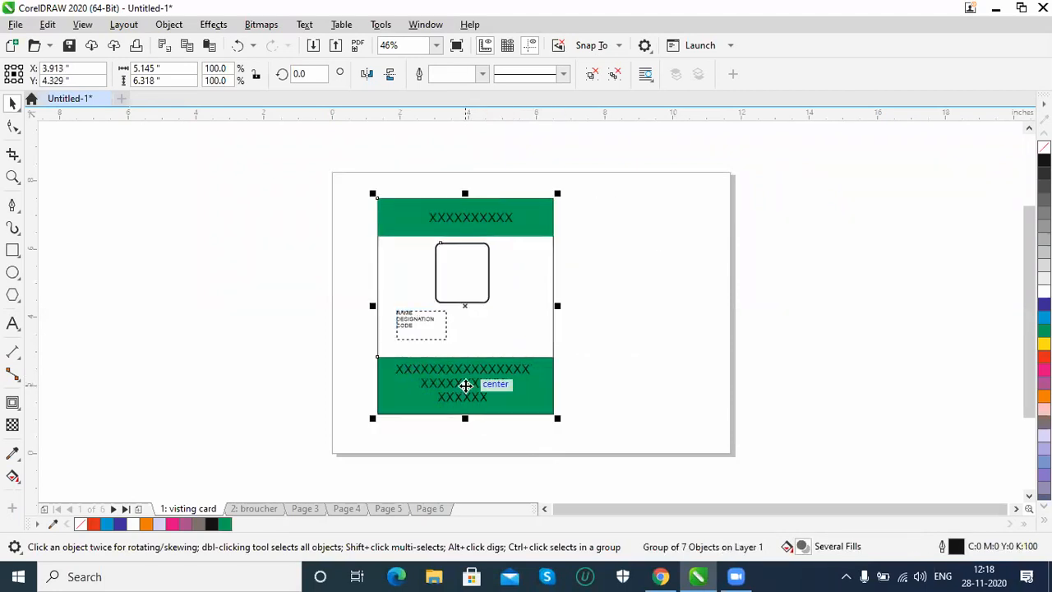
Step: Ungroup the enlarged card into its separate objects and deselect them
{"action": "left_click", "coordinate": [169, 25]}
{"action": "mouse_move", "coordinate": [264, 252]}
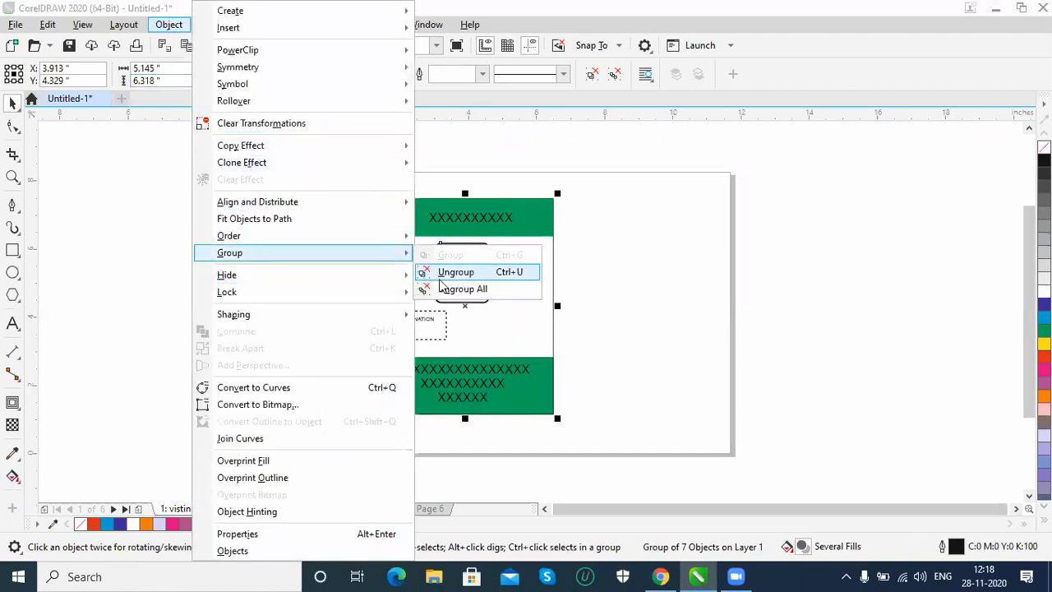
{"action": "left_click", "coordinate": [446, 279]}
{"action": "left_click", "coordinate": [618, 329]}
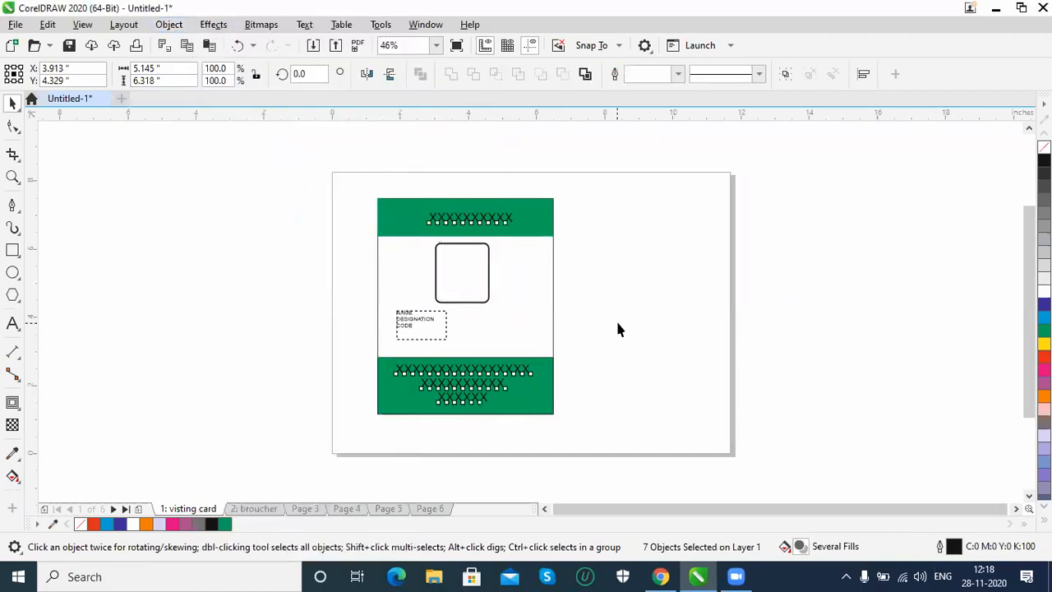
{"action": "left_click", "coordinate": [169, 25]}
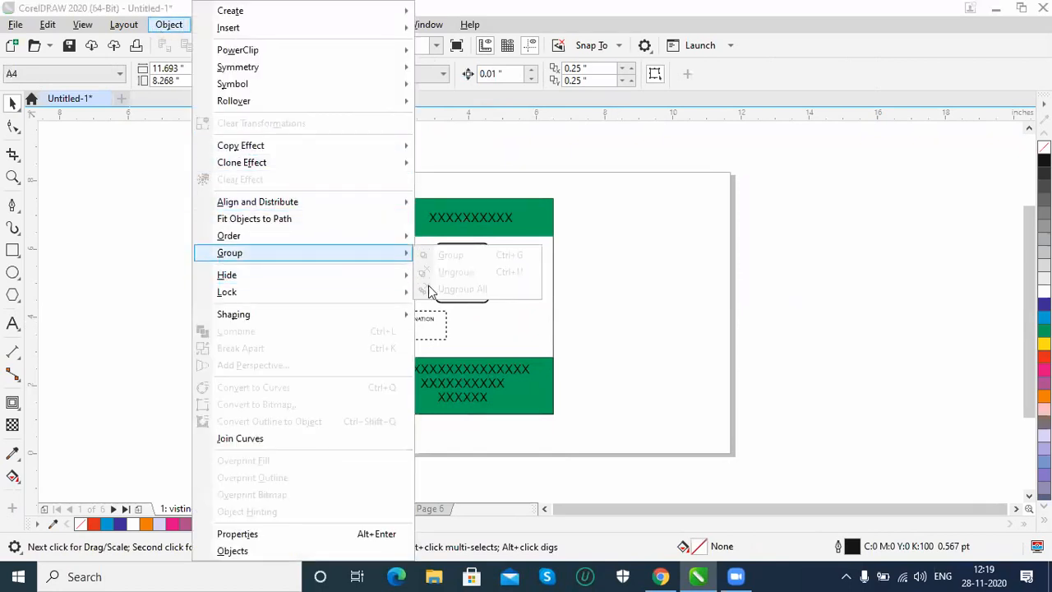
{"action": "left_click", "coordinate": [558, 298]}
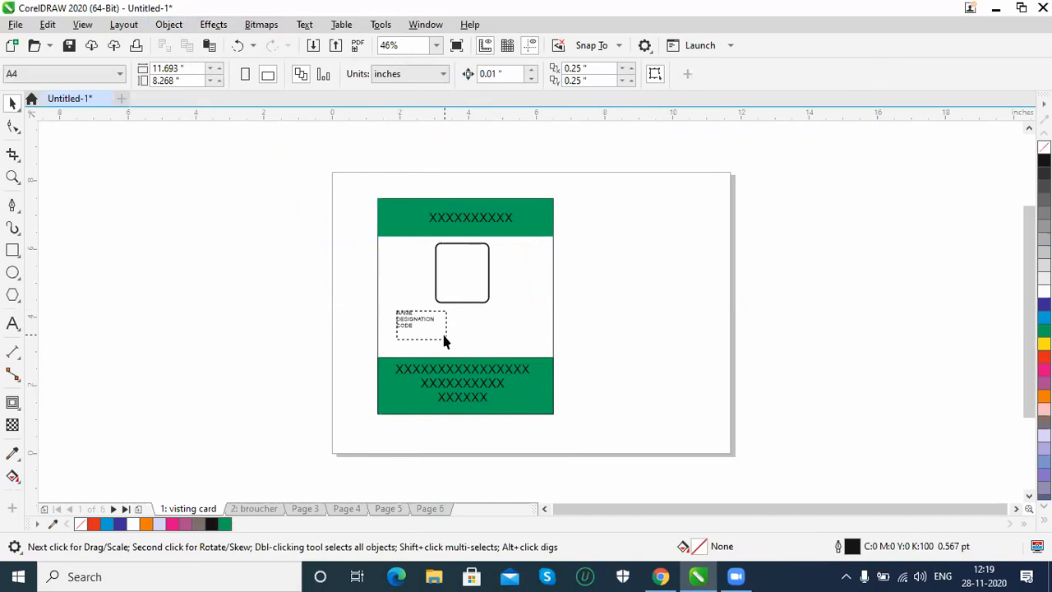
Step: Group only the rounded photo frame with the NAME/DESIGNATION/CODE text frame, and reselect the pair to check it
{"action": "left_click", "coordinate": [481, 304]}
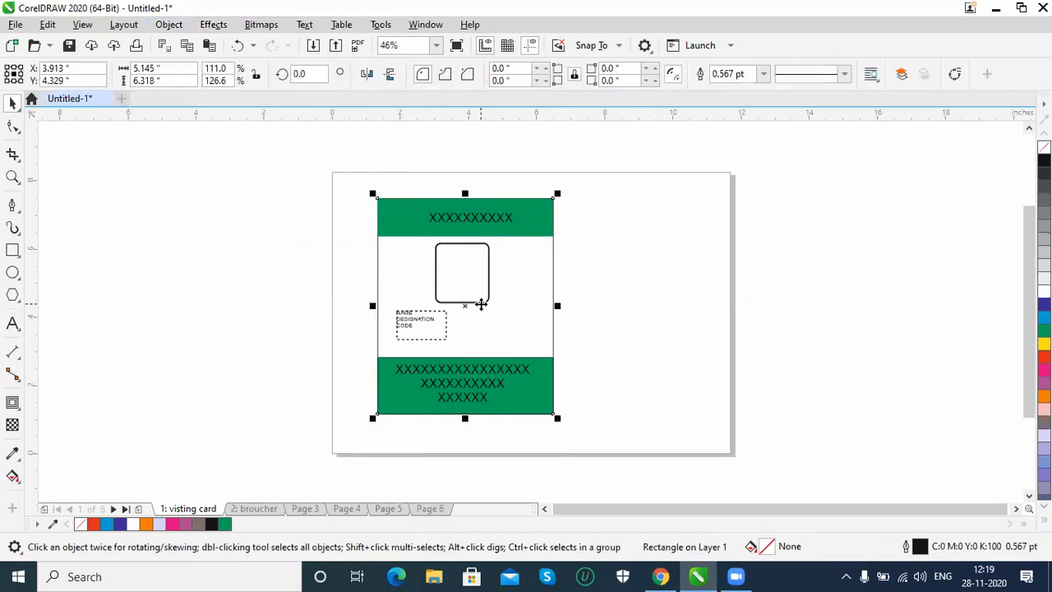
{"action": "left_click", "coordinate": [480, 303]}
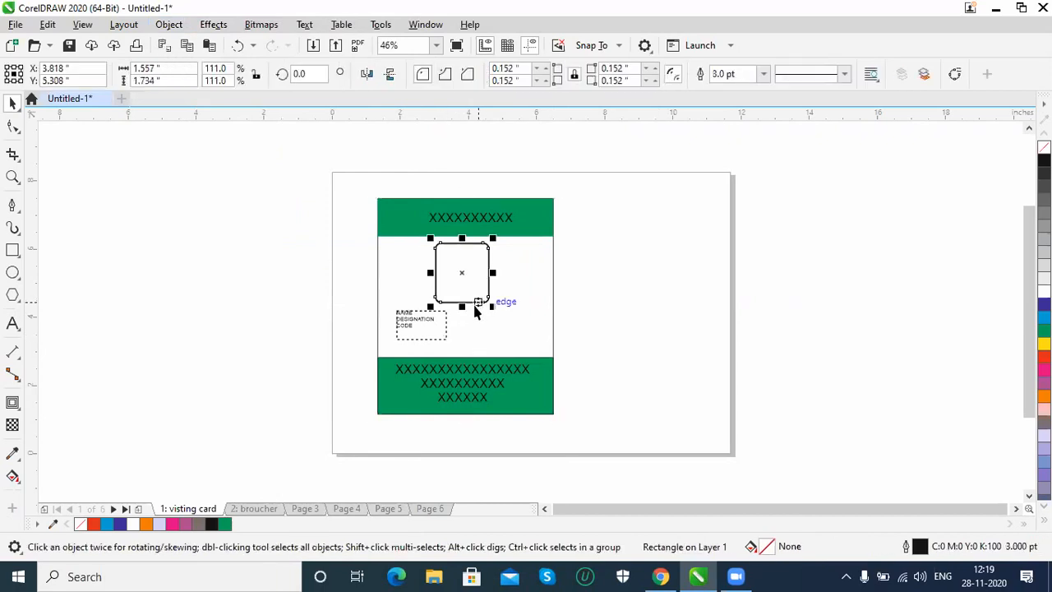
{"action": "left_click", "coordinate": [415, 328], "text": "shift"}
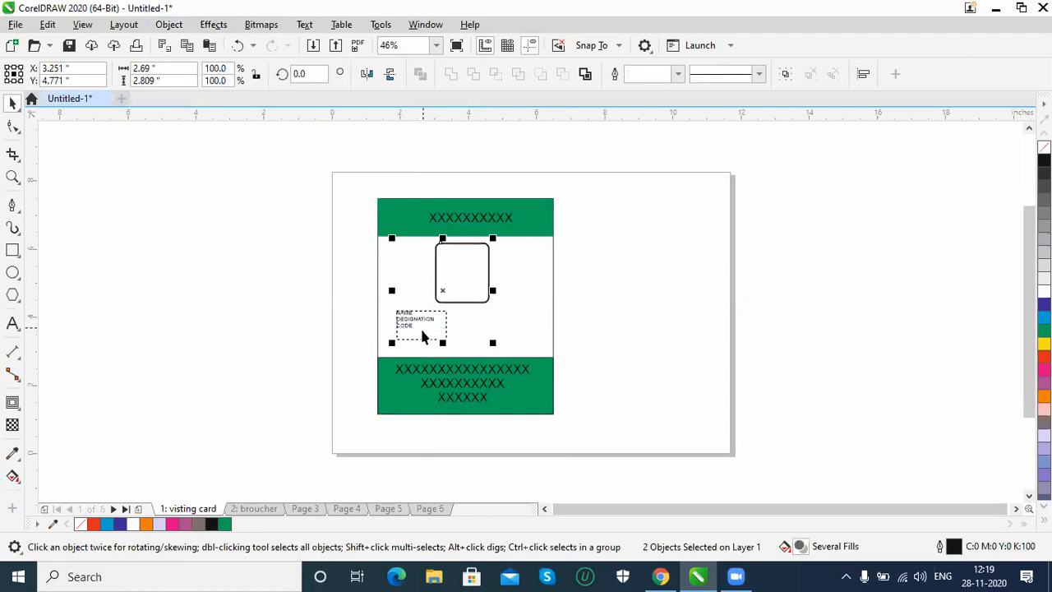
{"action": "key", "text": "ctrl+g"}
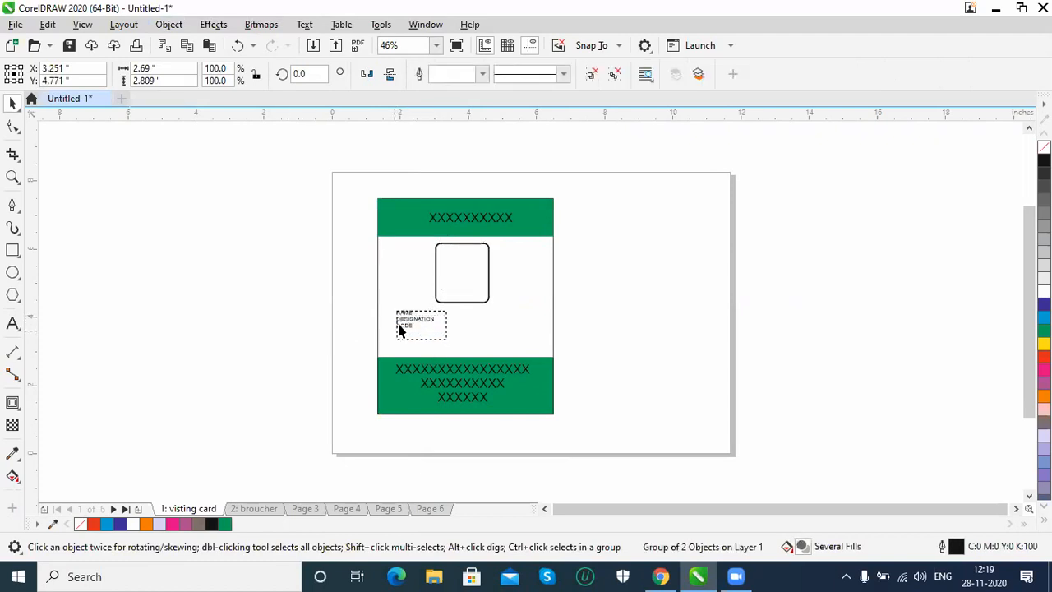
{"action": "left_click", "coordinate": [402, 325]}
{"action": "left_click", "coordinate": [409, 316]}
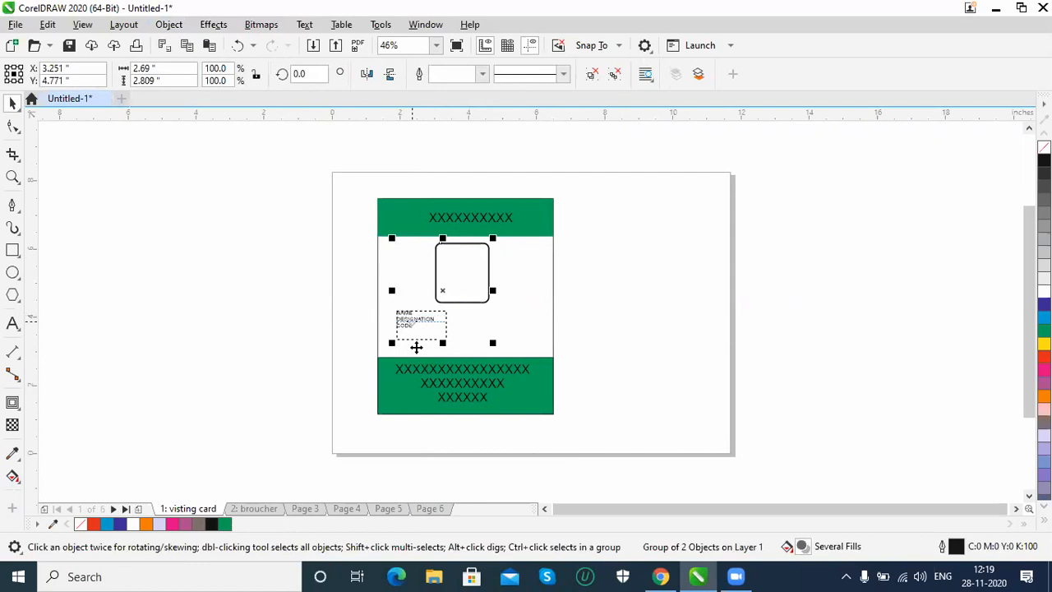
Step: Group the photo frame and NAME/DESIGNATION/CODE pair with the lower placeholder text, and group the two green bands separately
{"action": "left_click", "coordinate": [458, 383], "text": "shift"}
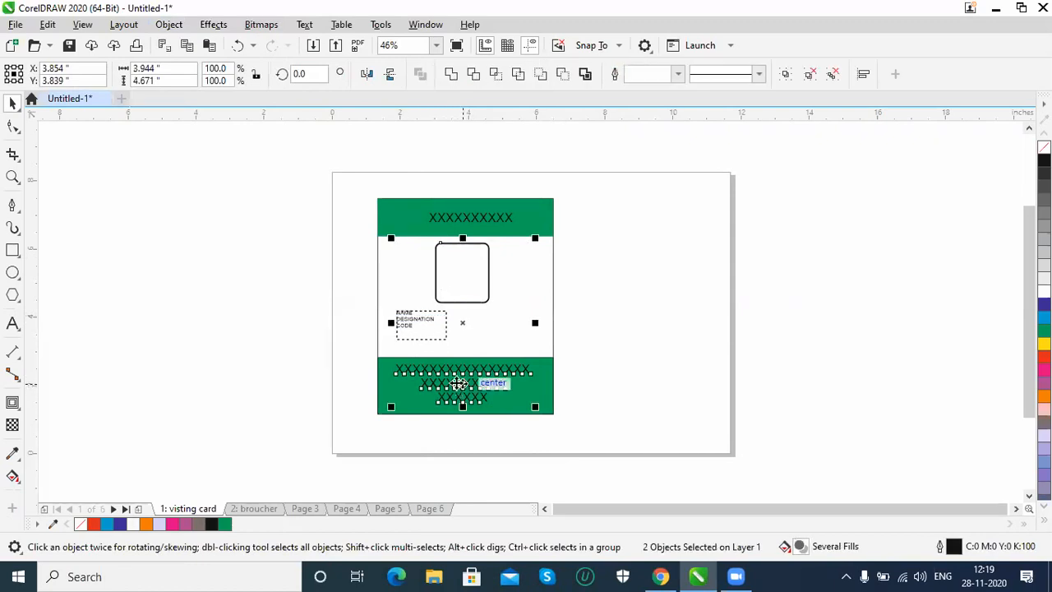
{"action": "key", "text": "ctrl+g"}
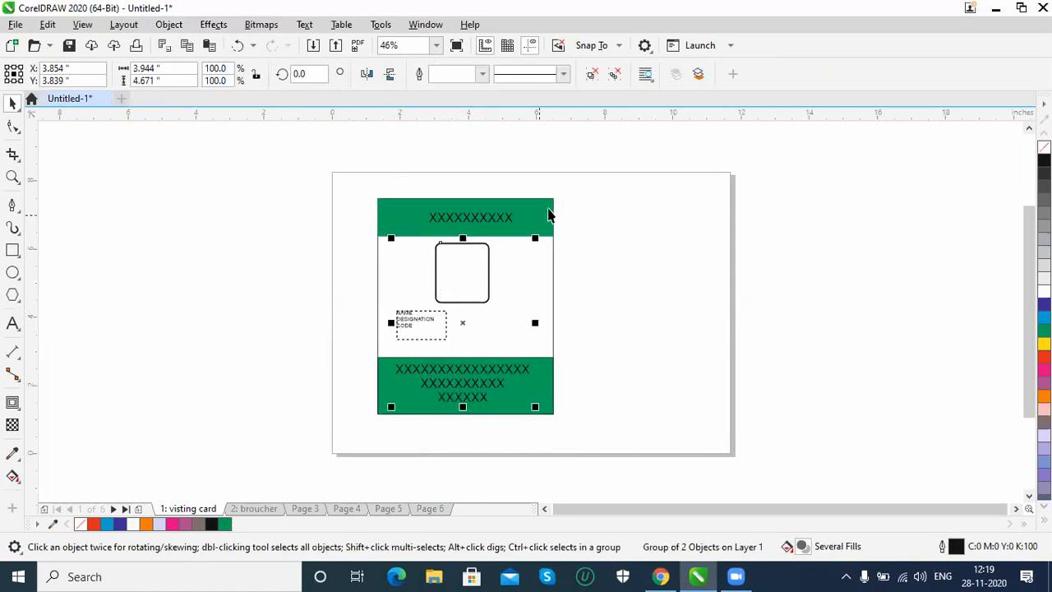
{"action": "left_click", "coordinate": [549, 207]}
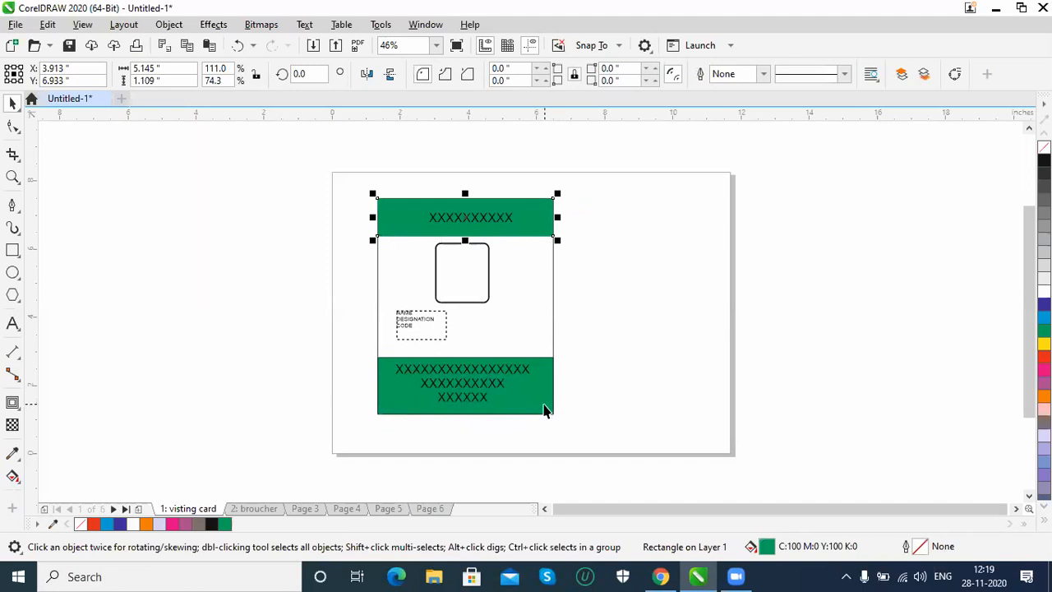
{"action": "left_click", "coordinate": [544, 405], "text": "shift"}
{"action": "key", "text": "ctrl+g"}
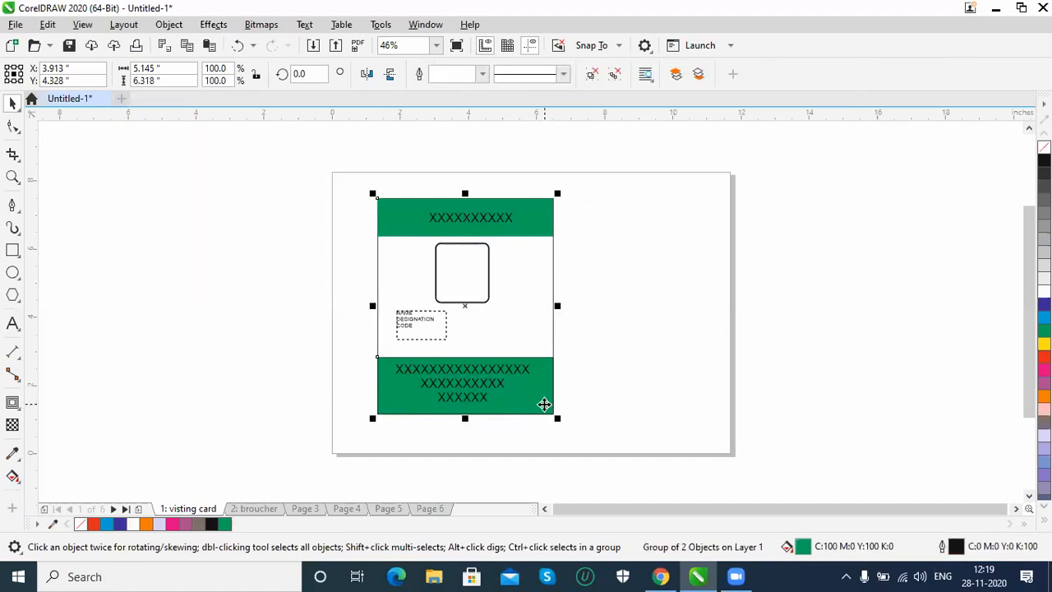
Step: Select everything on the card and combine it into one overall group
{"action": "left_click", "coordinate": [585, 351]}
{"action": "left_click_drag", "start_coordinate": [254, 175], "coordinate": [662, 469]}
{"action": "key", "text": "ctrl+g"}
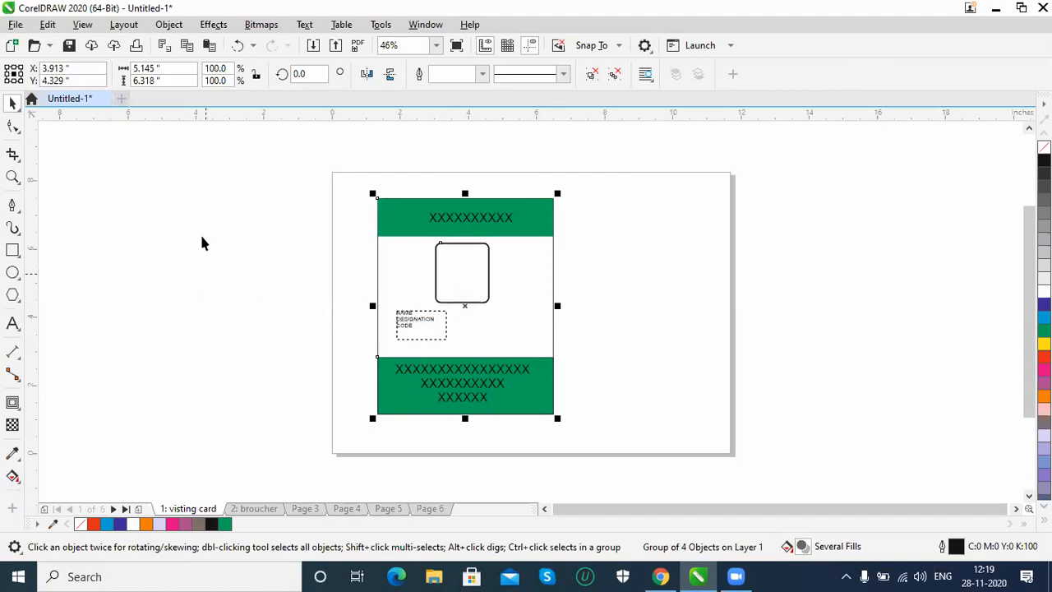
Step: Ungroup the overall card group by one level, keeping its nested groups intact
{"action": "left_click", "coordinate": [169, 24]}
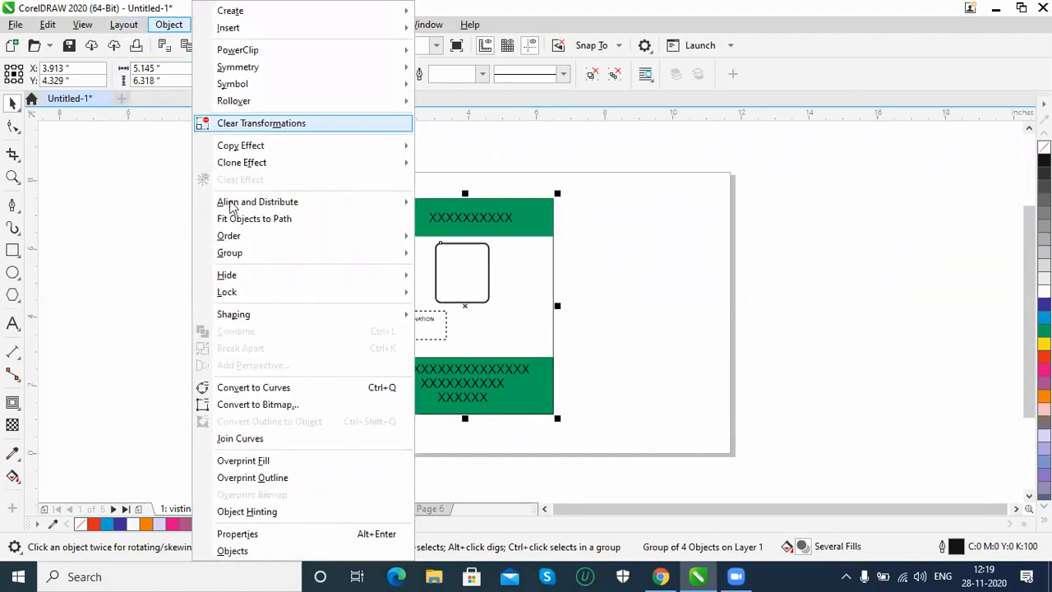
{"action": "mouse_move", "coordinate": [254, 272]}
{"action": "mouse_move", "coordinate": [256, 254]}
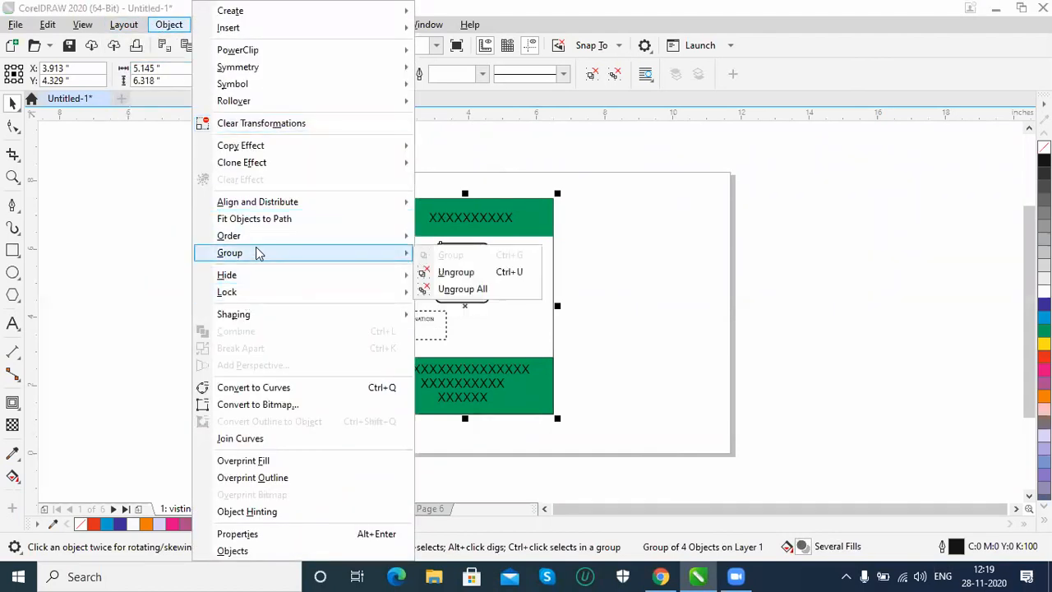
{"action": "left_click", "coordinate": [458, 272]}
Step: Move the green-band group right of the card and the frame-and-text group left of it, and undo both moves
{"action": "left_click", "coordinate": [551, 222]}
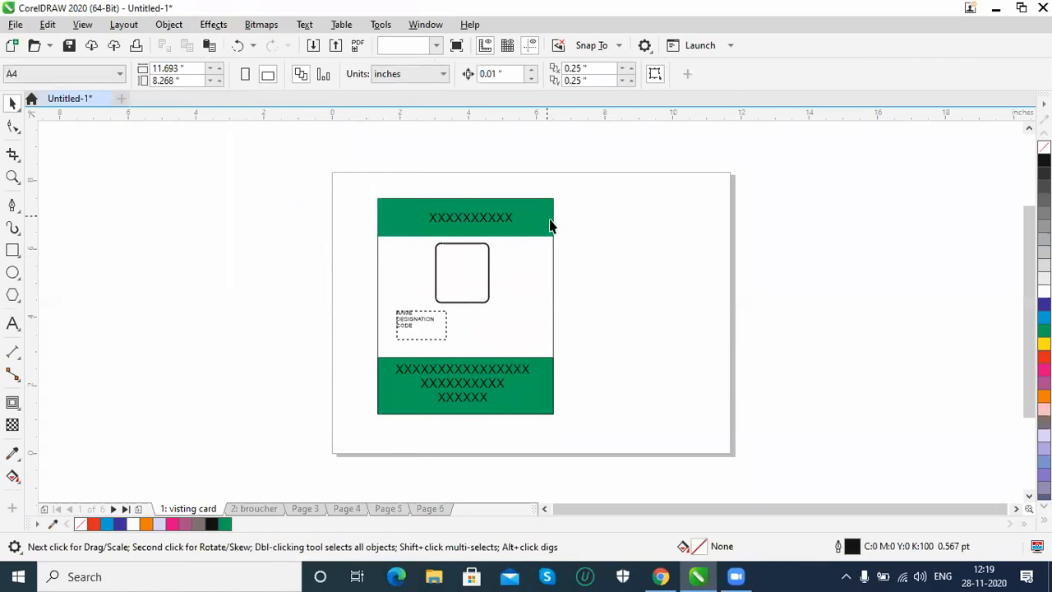
{"action": "left_click_drag", "start_coordinate": [552, 222], "coordinate": [779, 237]}
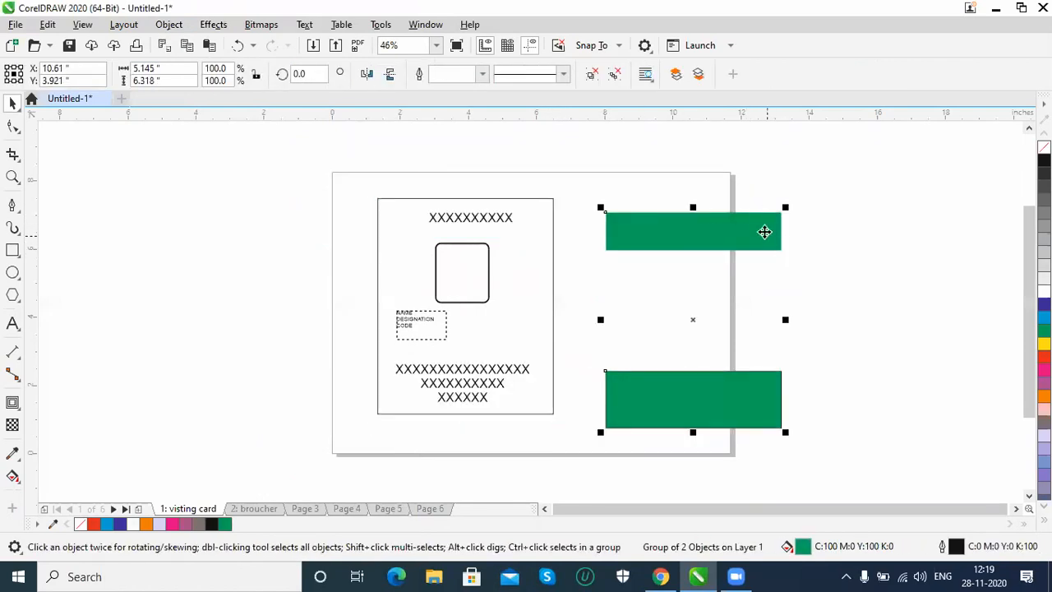
{"action": "left_click", "coordinate": [495, 218]}
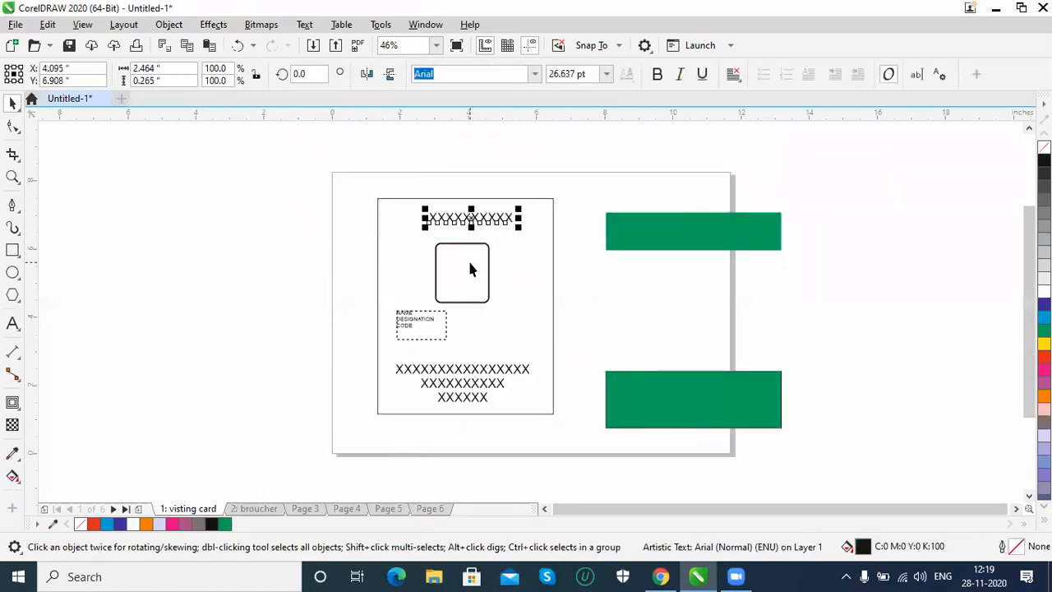
{"action": "left_click", "coordinate": [481, 304]}
{"action": "left_click_drag", "start_coordinate": [479, 298], "coordinate": [329, 324]}
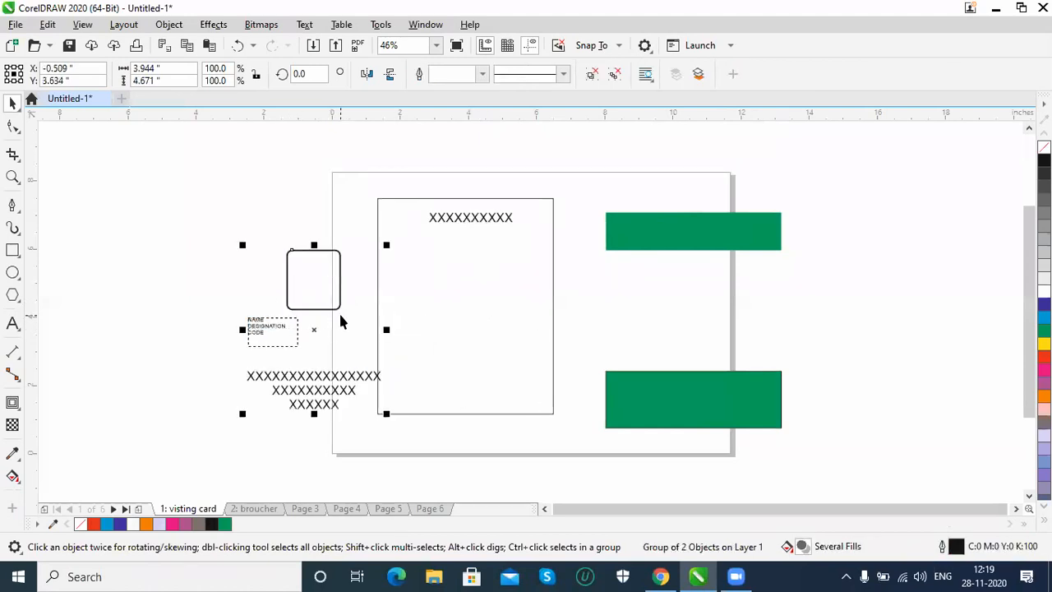
{"action": "key", "text": "ctrl+z"}
{"action": "key", "text": "ctrl+z"}
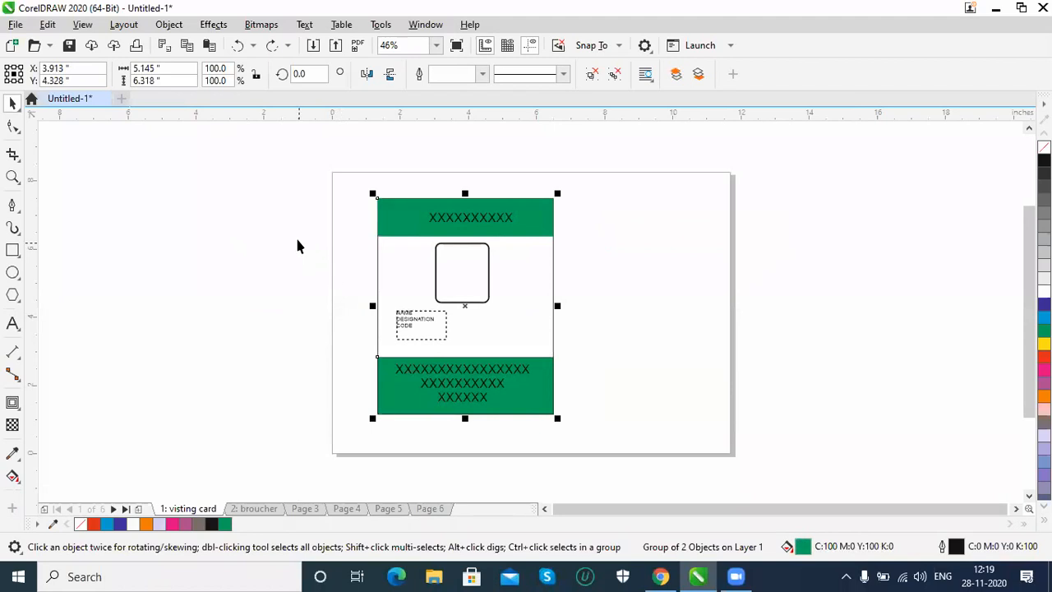
Step: Select all the card's objects and apply Ungroup All to break up every nested group
{"action": "left_click", "coordinate": [266, 189]}
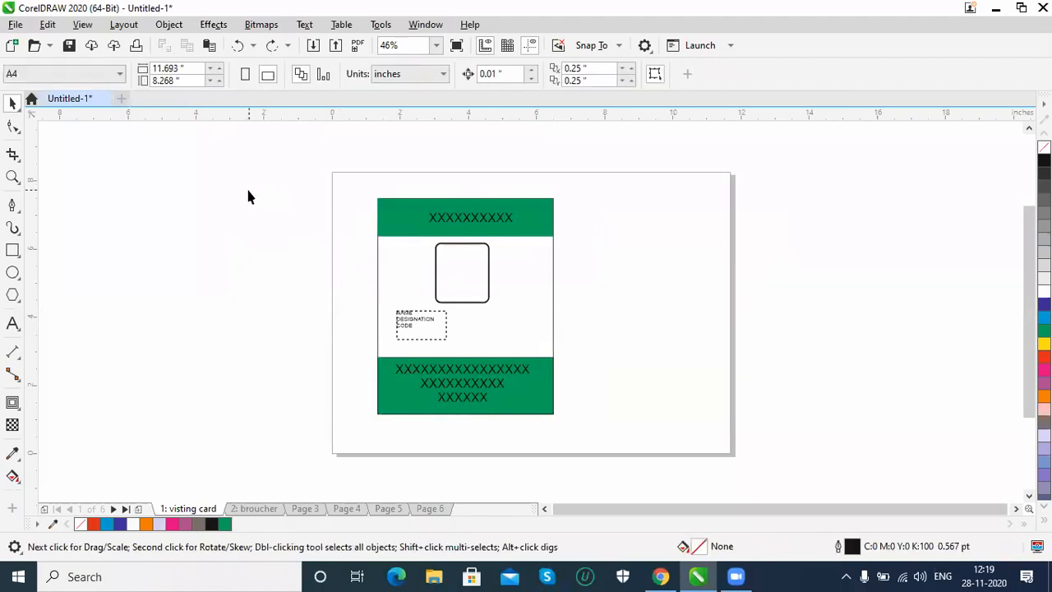
{"action": "left_click_drag", "start_coordinate": [256, 157], "coordinate": [605, 481]}
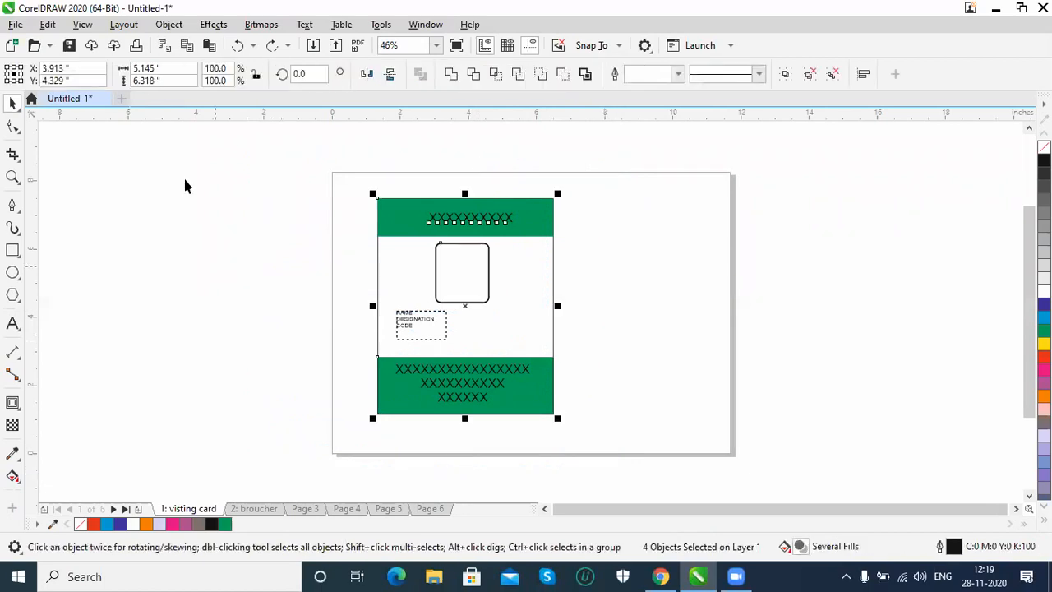
{"action": "left_click", "coordinate": [172, 25]}
{"action": "mouse_move", "coordinate": [280, 255]}
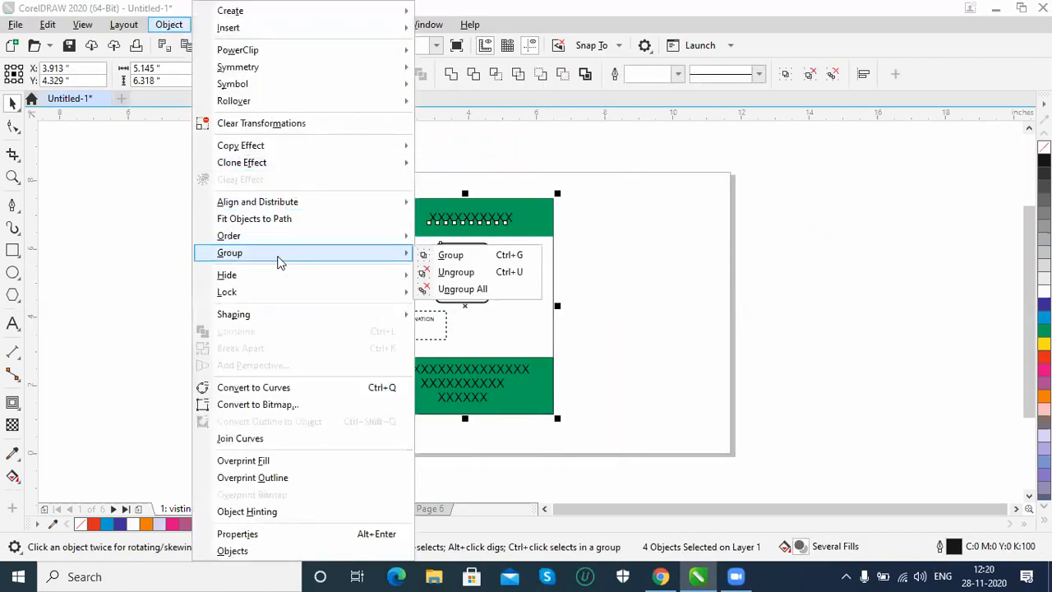
{"action": "left_click", "coordinate": [493, 290]}
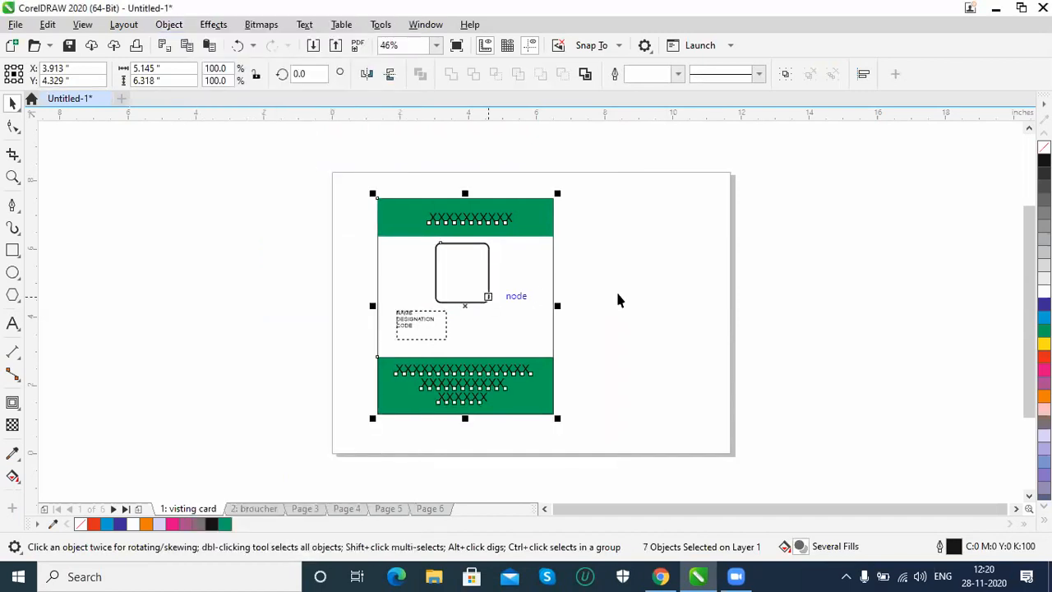
Step: Move the lower band's placeholder text out to the right of the card and undo the move
{"action": "left_click", "coordinate": [491, 385]}
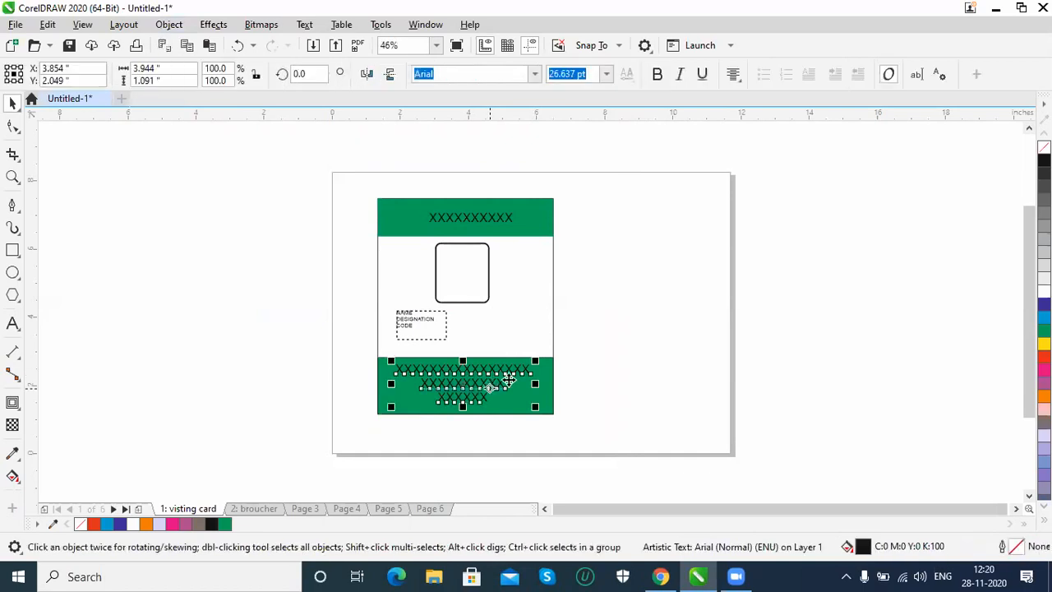
{"action": "left_click_drag", "start_coordinate": [491, 385], "coordinate": [677, 325]}
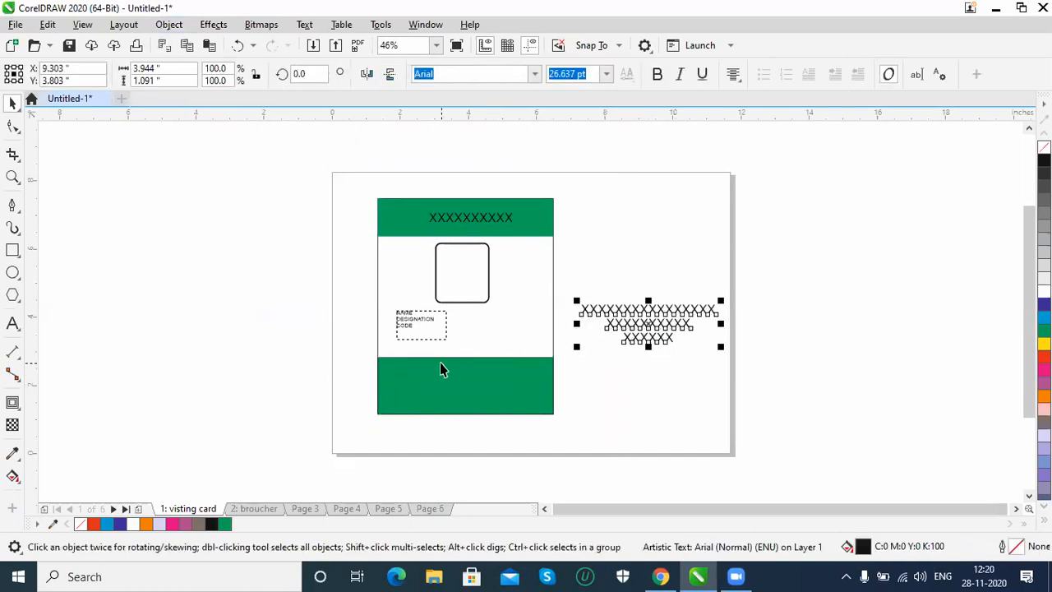
{"action": "key", "text": "ctrl+z"}
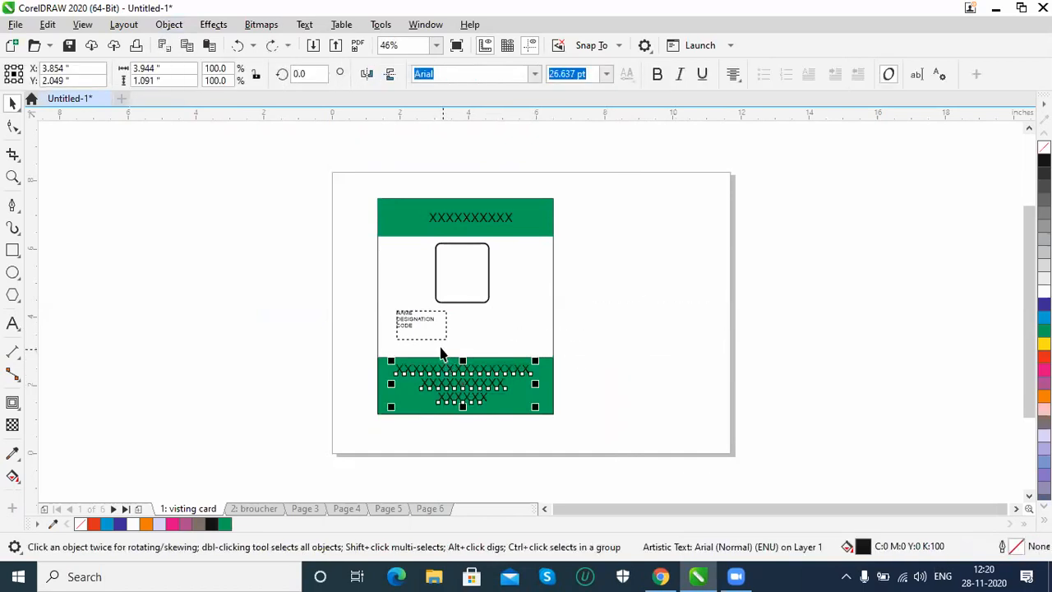
Step: Hide the three-line placeholder text in the lower green band
{"action": "left_click", "coordinate": [169, 25]}
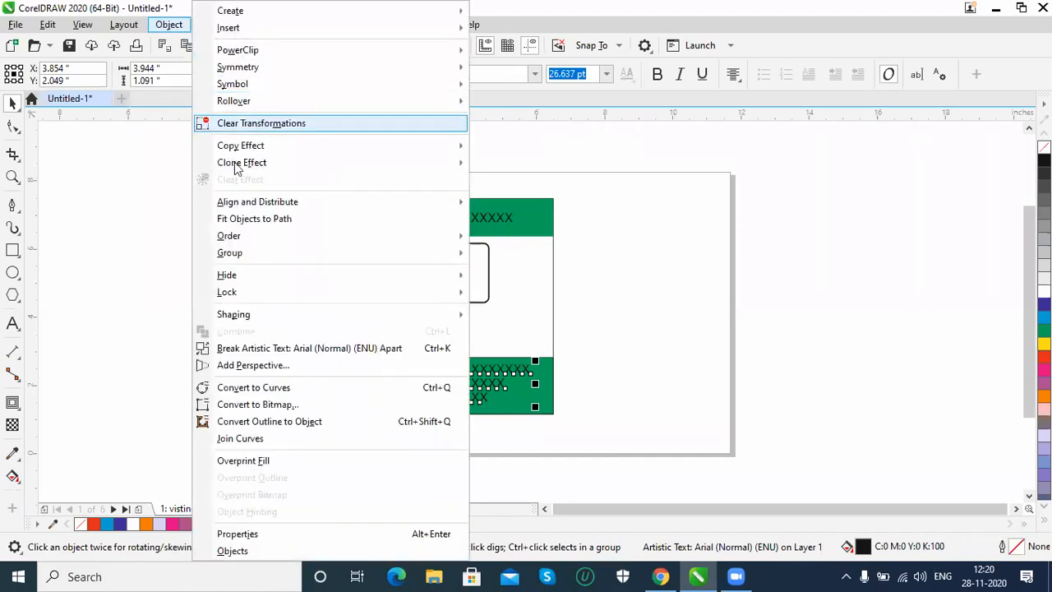
{"action": "mouse_move", "coordinate": [236, 261]}
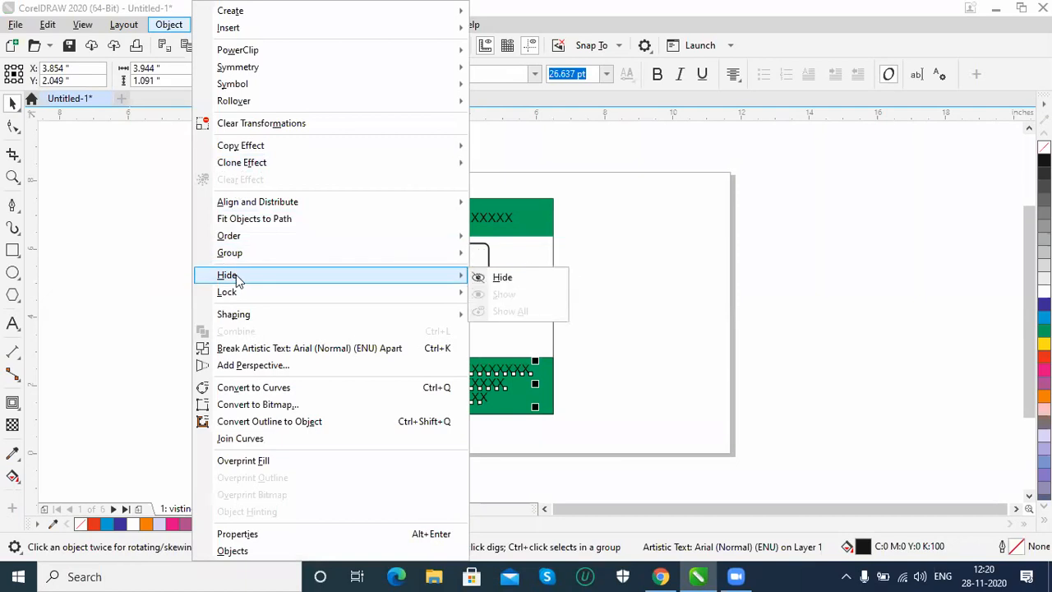
{"action": "left_click", "coordinate": [500, 277]}
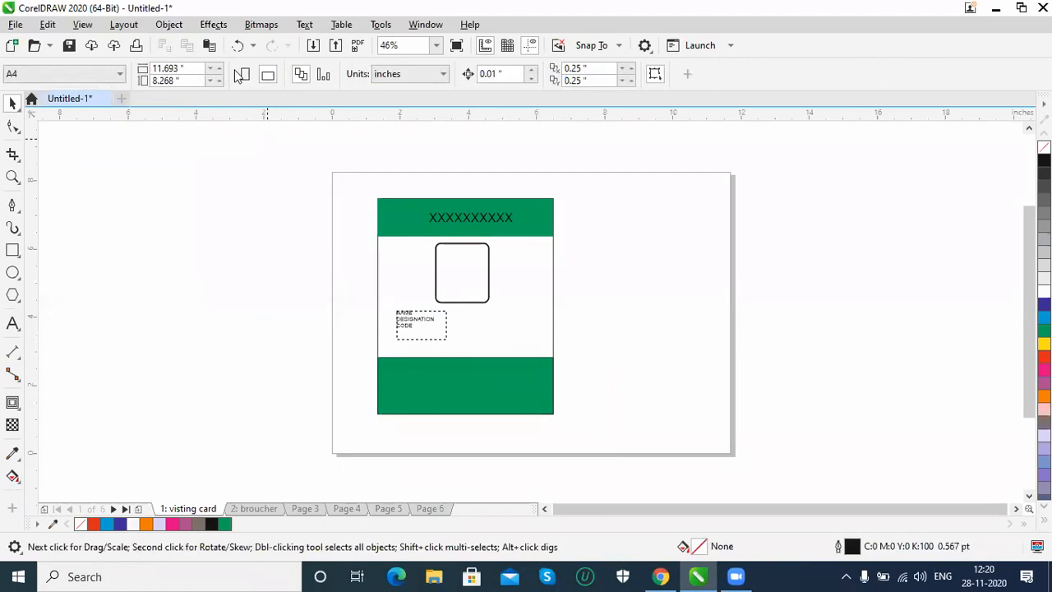
Step: Show all hidden objects on the card again
{"action": "left_click", "coordinate": [173, 27]}
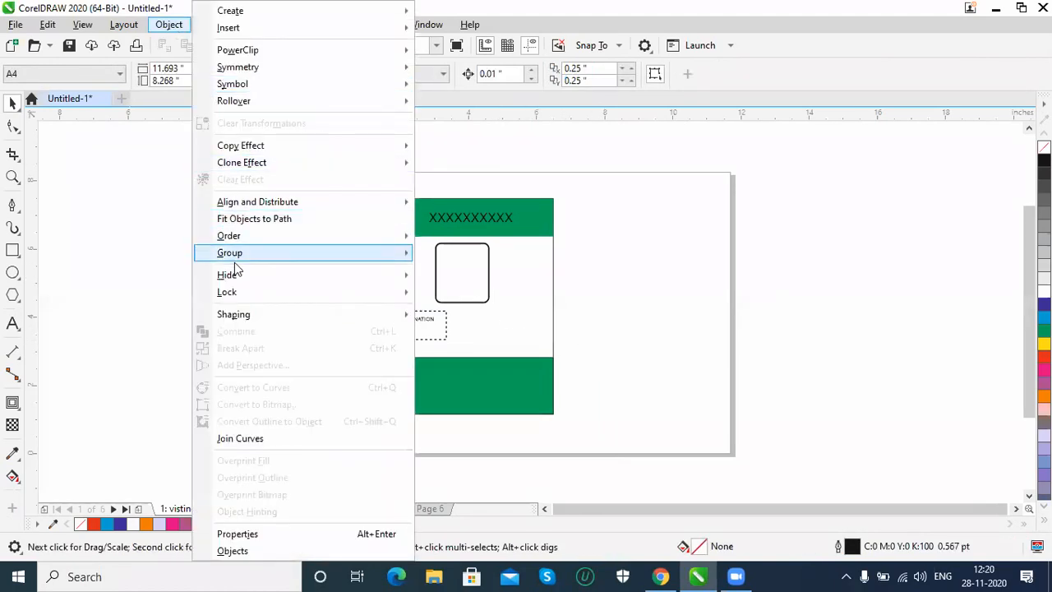
{"action": "mouse_move", "coordinate": [235, 276]}
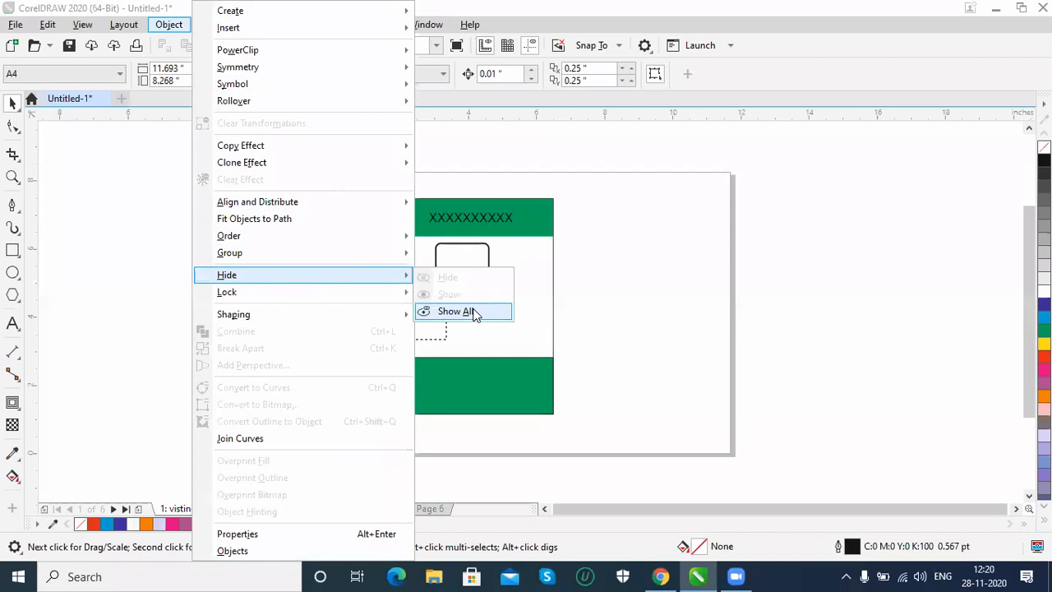
{"action": "left_click", "coordinate": [474, 315]}
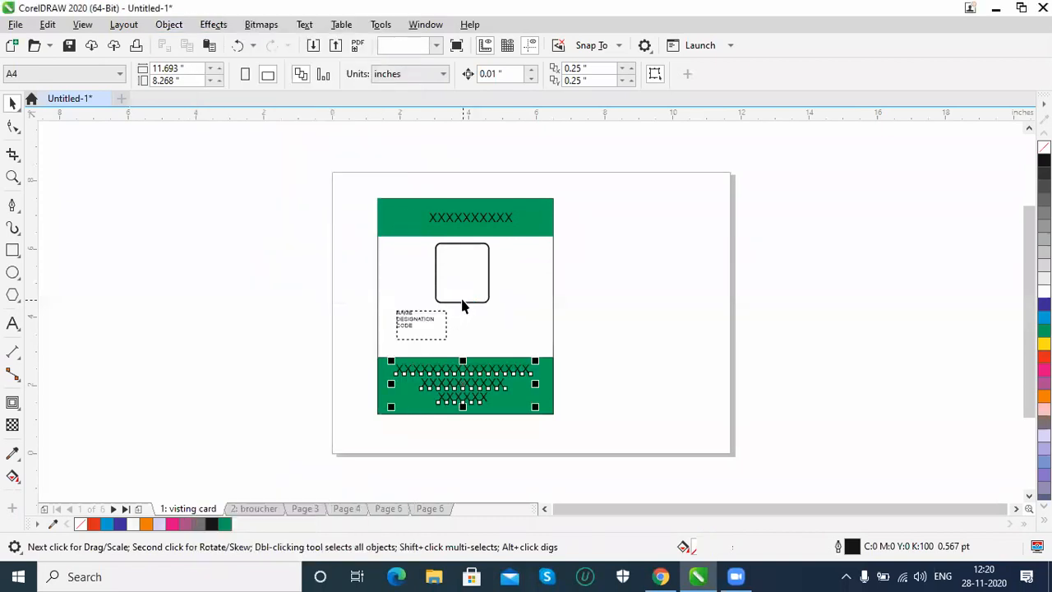
Step: Lock the three-line placeholder text in the lower green band, deselect it, and reselect it to check the lock
{"action": "left_click", "coordinate": [469, 384]}
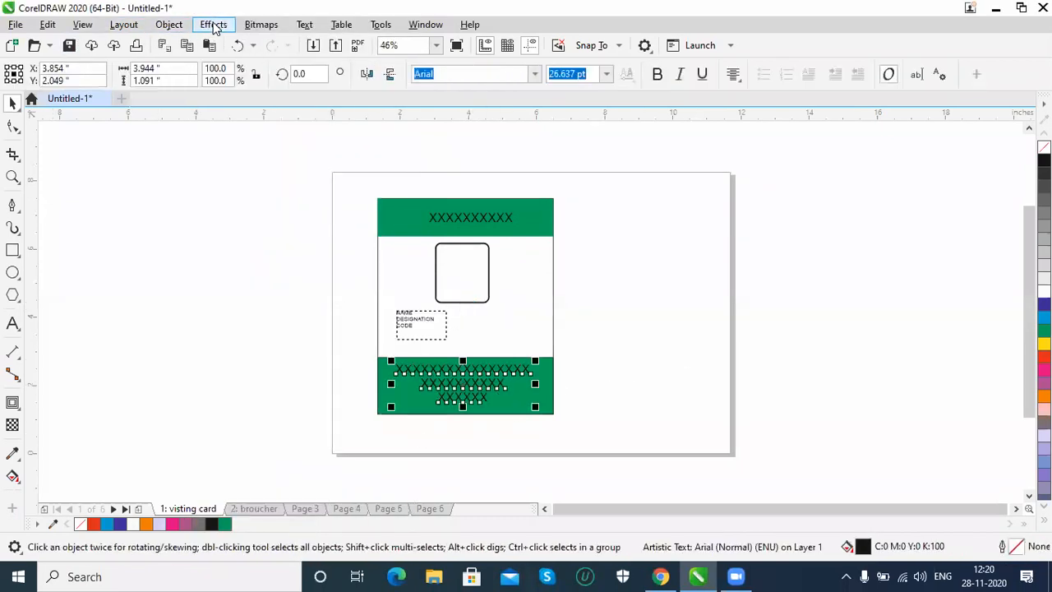
{"action": "left_click", "coordinate": [168, 24]}
{"action": "mouse_move", "coordinate": [236, 285]}
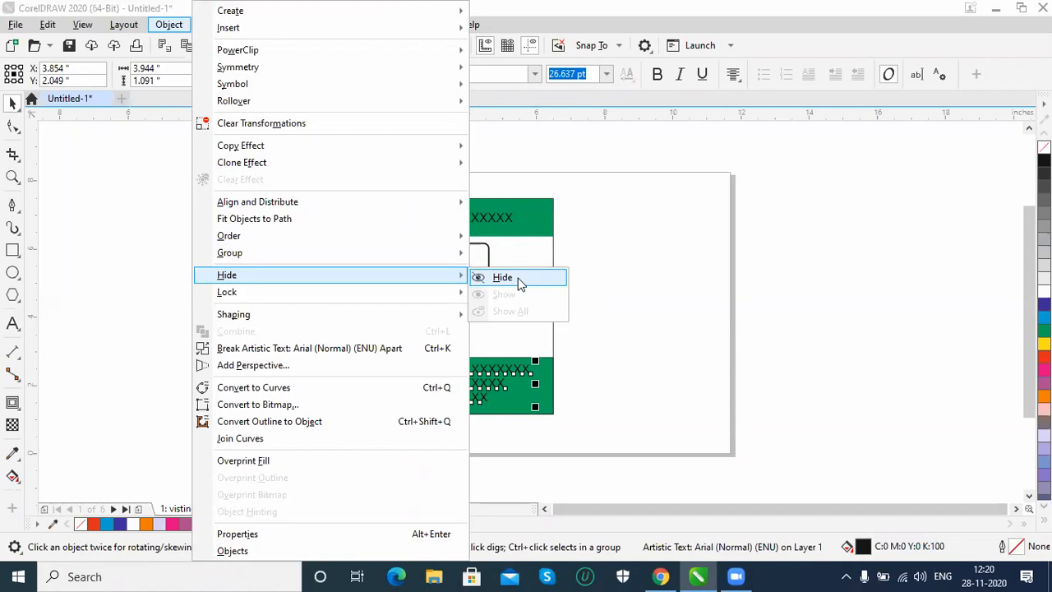
{"action": "mouse_move", "coordinate": [353, 293]}
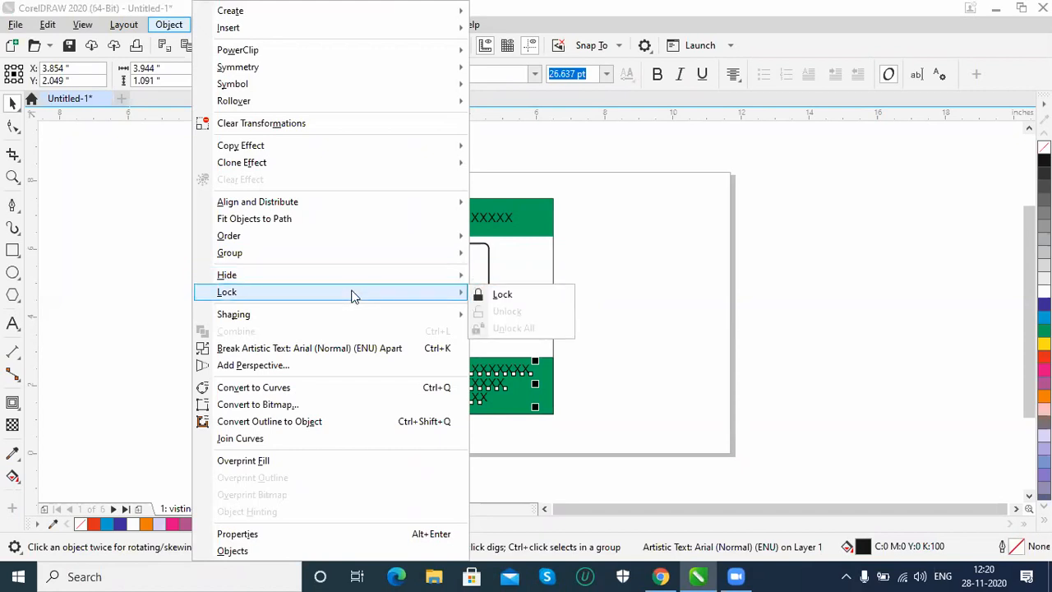
{"action": "left_click", "coordinate": [517, 294]}
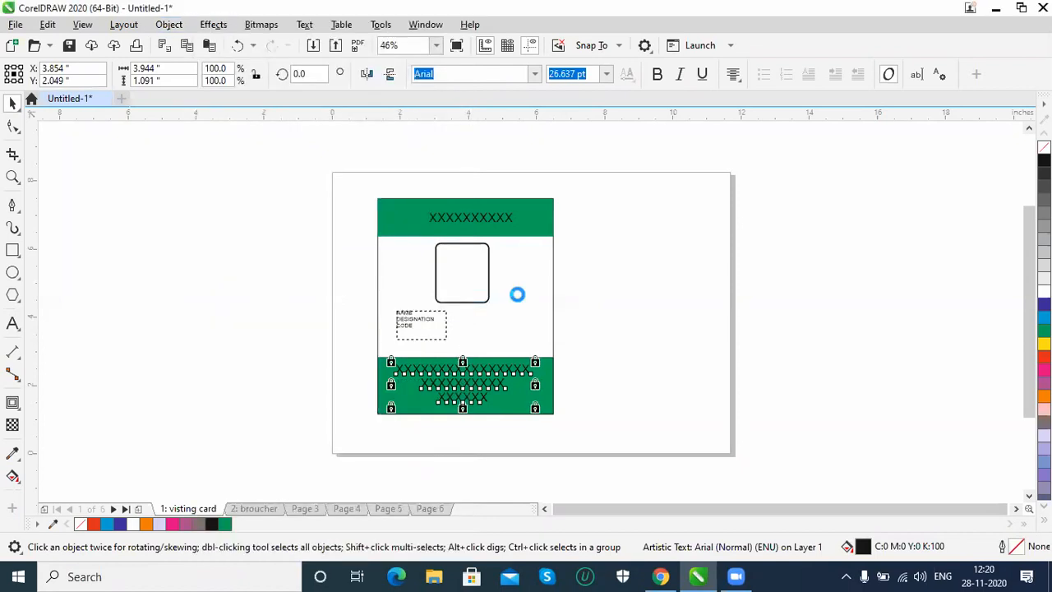
{"action": "left_click", "coordinate": [648, 346]}
{"action": "left_click", "coordinate": [503, 372]}
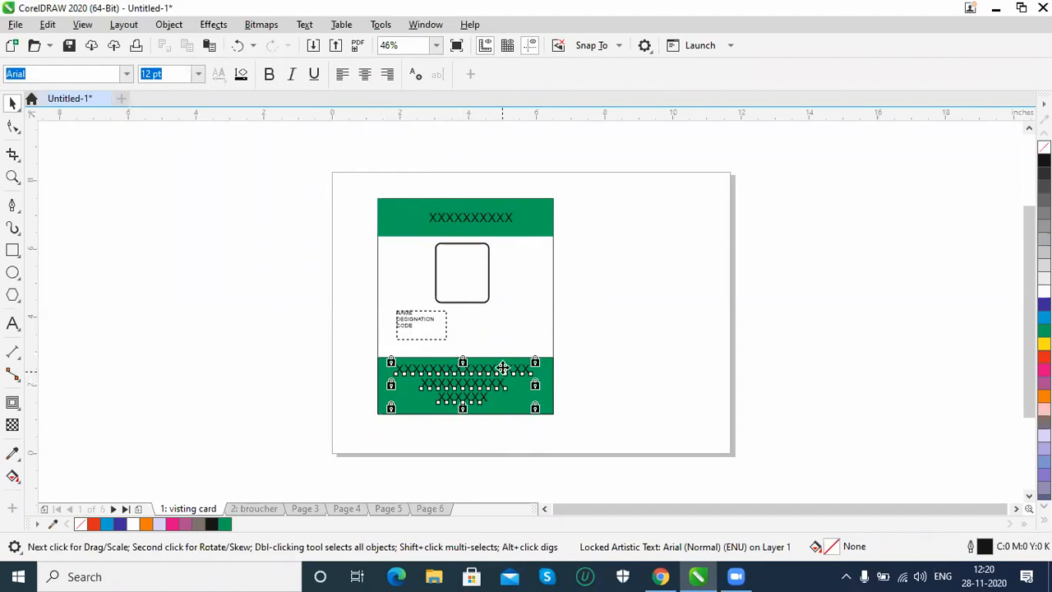
Step: Move the card's outline rectangle left off the page and undo the move
{"action": "left_click", "coordinate": [378, 317]}
{"action": "left_click_drag", "start_coordinate": [376, 309], "coordinate": [203, 321]}
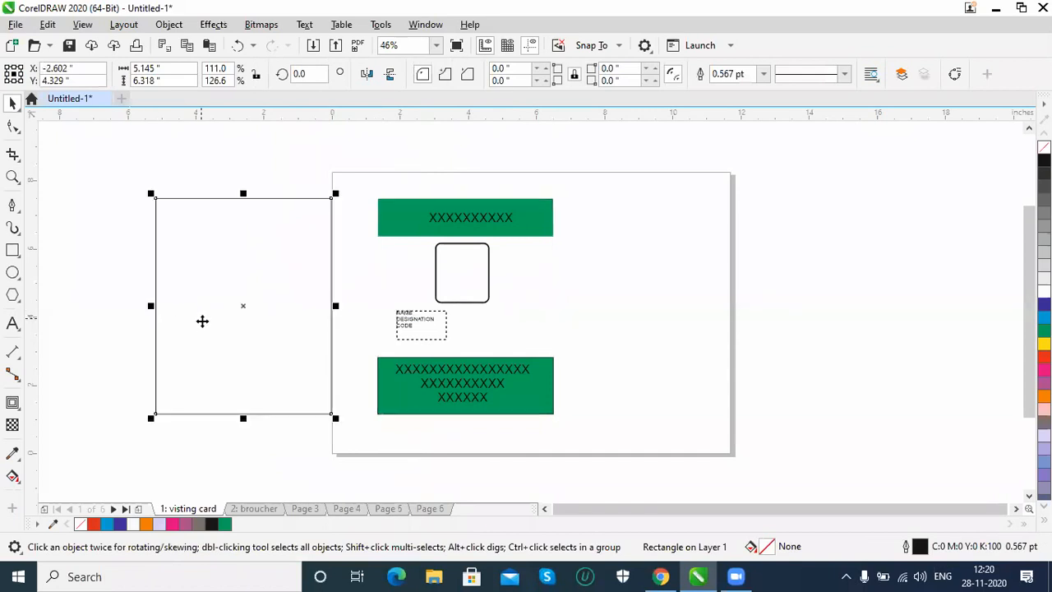
{"action": "key", "text": "ctrl+z"}
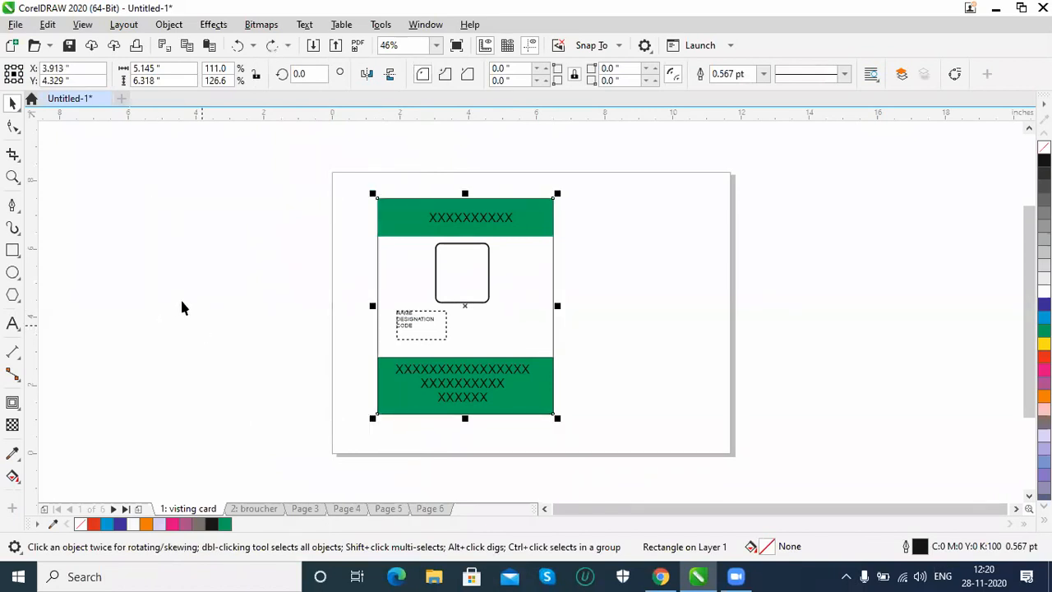
Step: Unlock all locked objects on the card
{"action": "left_click", "coordinate": [213, 23]}
{"action": "mouse_move", "coordinate": [168, 24]}
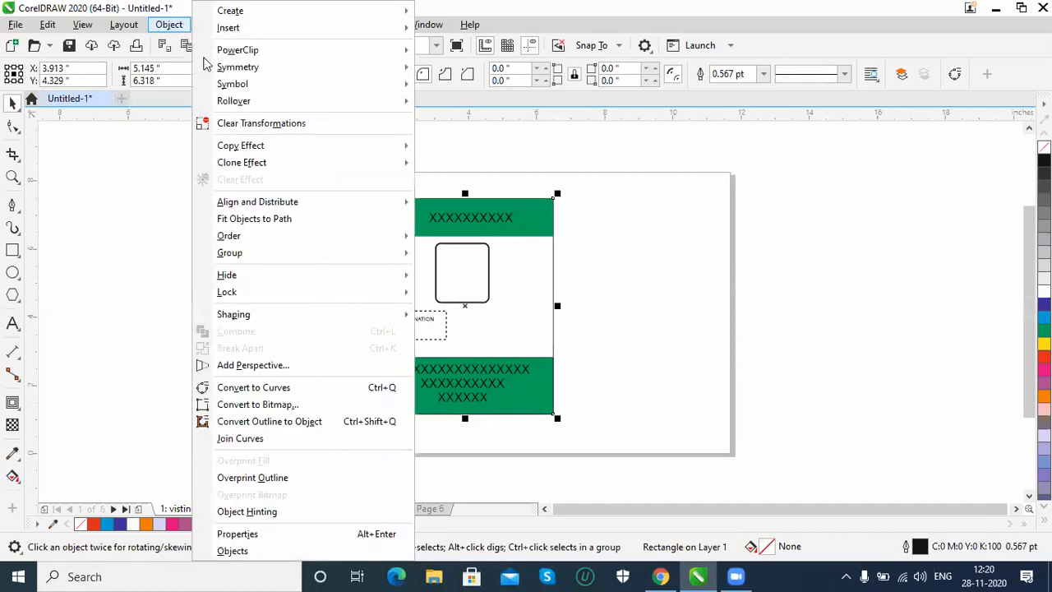
{"action": "mouse_move", "coordinate": [328, 292]}
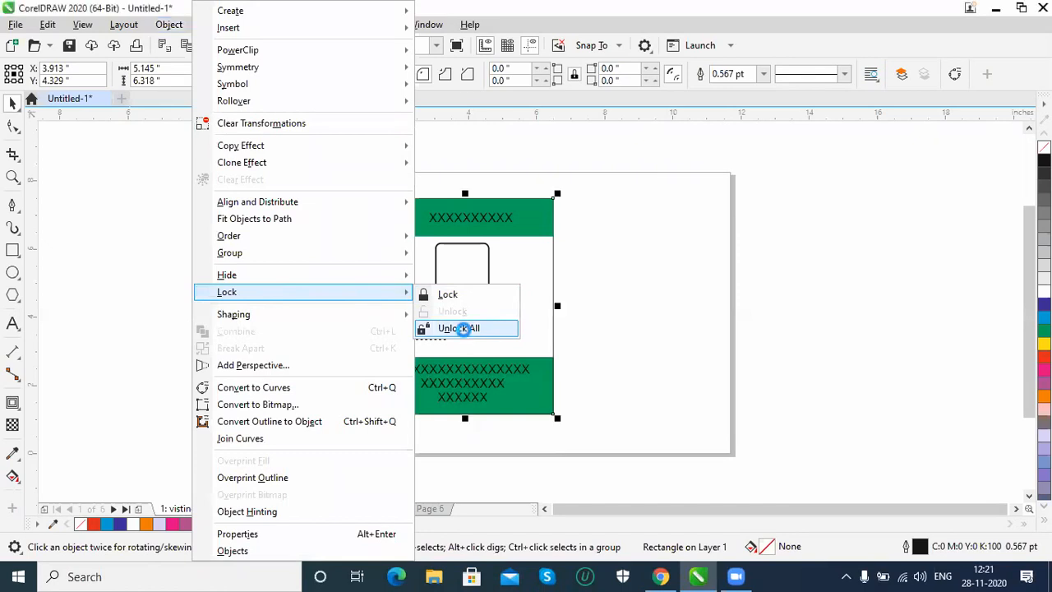
{"action": "left_click", "coordinate": [465, 330]}
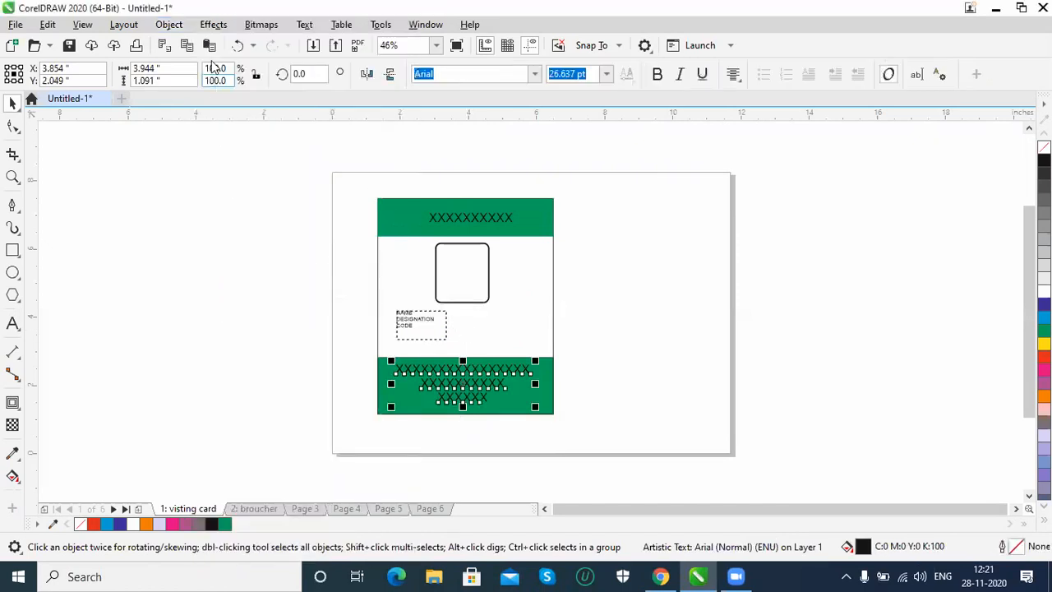
Step: Open the Shape docker and check its list of shaping operations, keeping Weld selected
{"action": "left_click", "coordinate": [169, 24]}
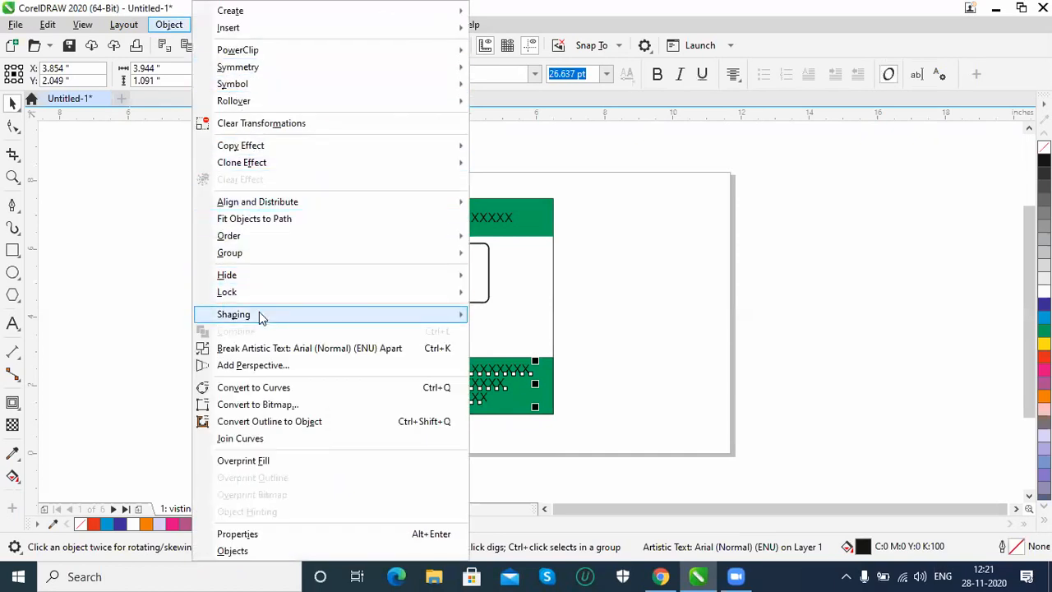
{"action": "mouse_move", "coordinate": [257, 318]}
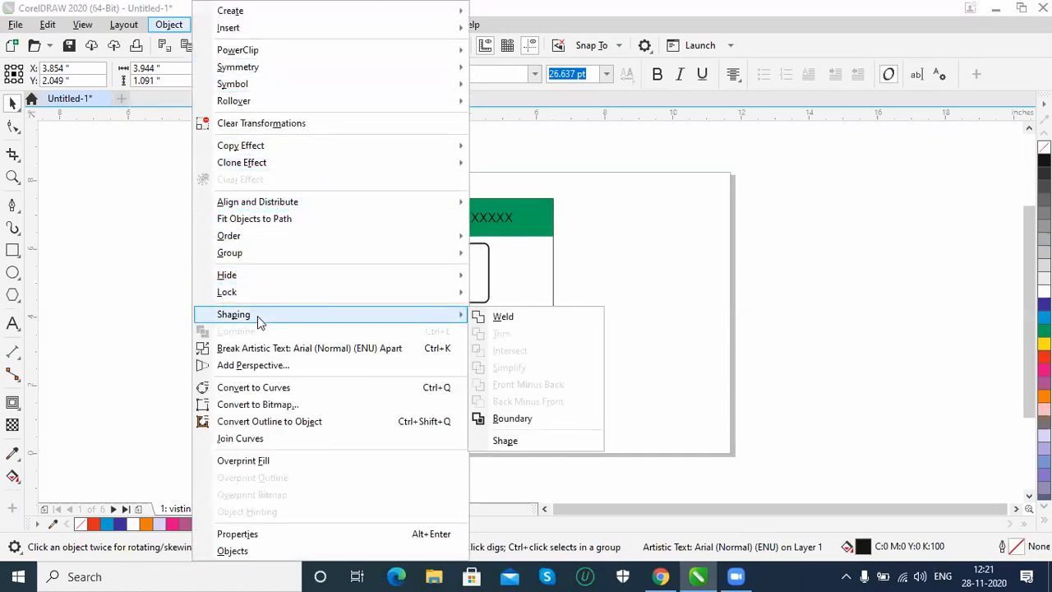
{"action": "left_click", "coordinate": [539, 440]}
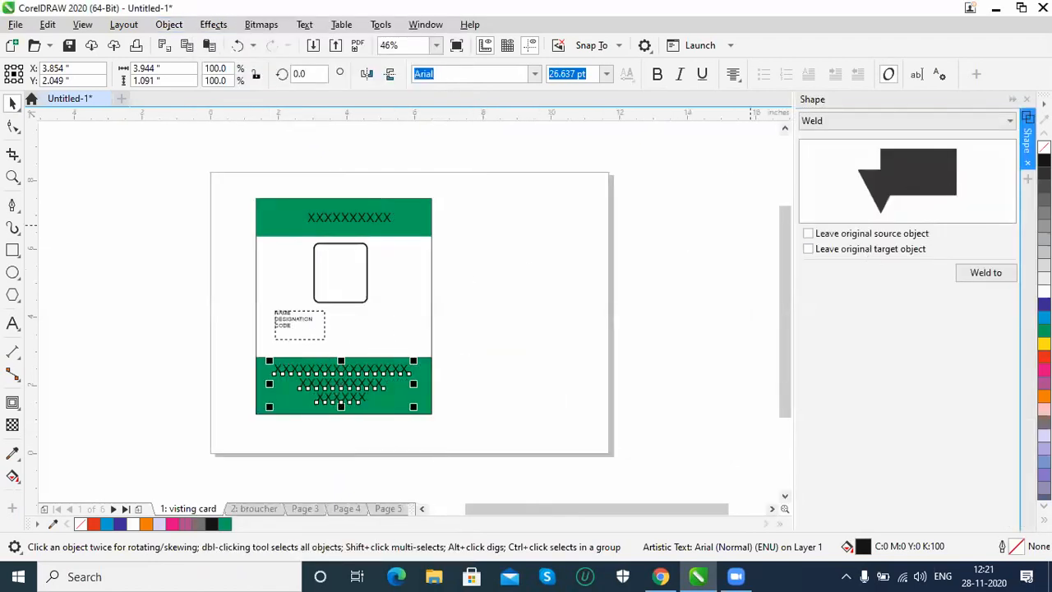
{"action": "left_click", "coordinate": [996, 125]}
{"action": "left_click", "coordinate": [997, 134]}
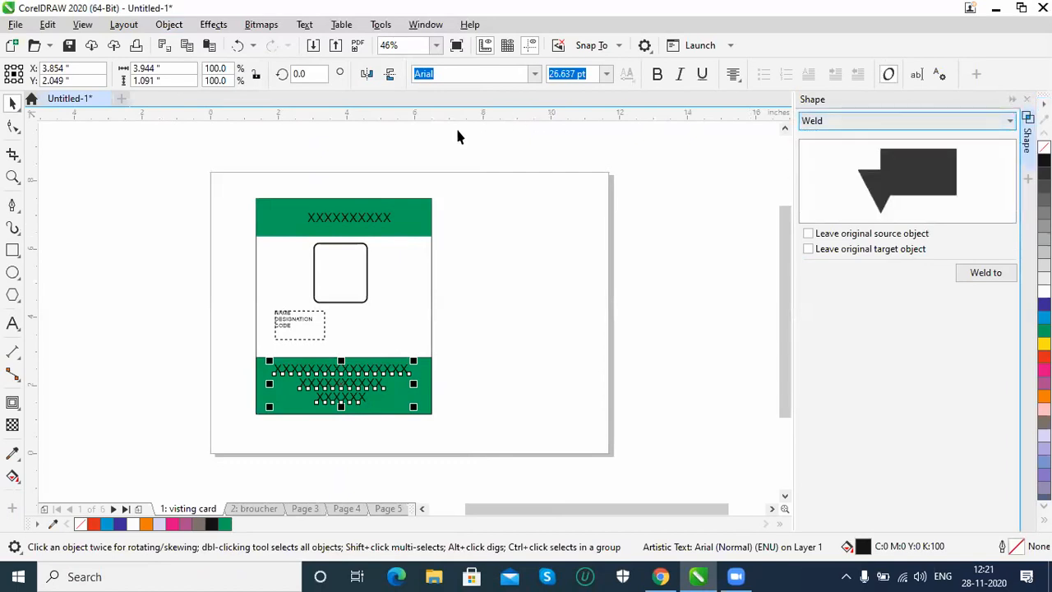
Step: On Page 3, draw a rectangle about 4.95 by 2.94 inches and a circle overlapping its lower-right corner
{"action": "left_click", "coordinate": [257, 510]}
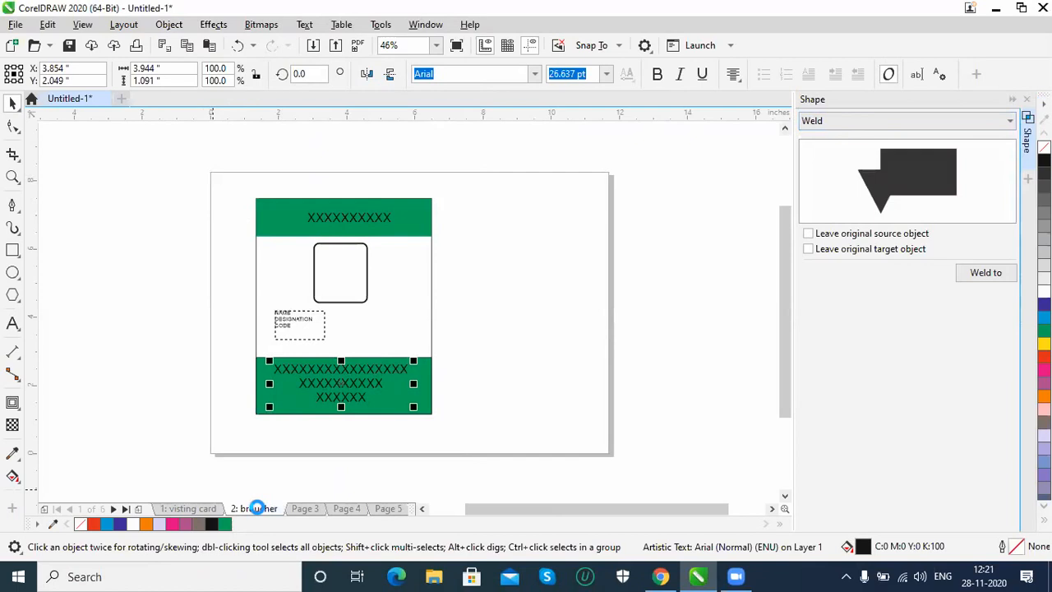
{"action": "left_click", "coordinate": [307, 509]}
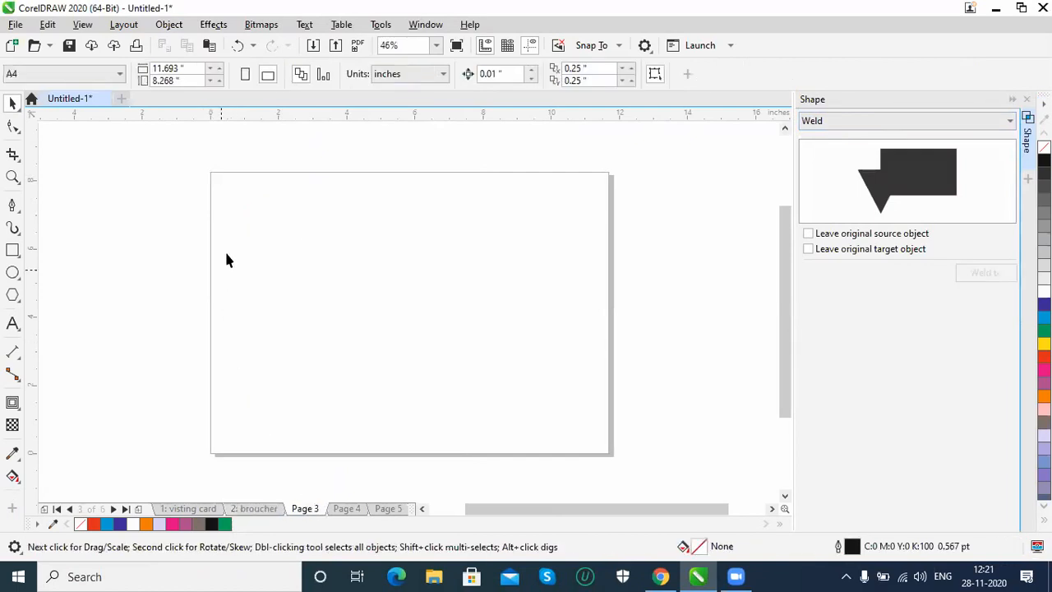
{"action": "left_click", "coordinate": [13, 250]}
{"action": "left_click_drag", "start_coordinate": [243, 201], "coordinate": [411, 301]}
{"action": "key", "text": "F7"}
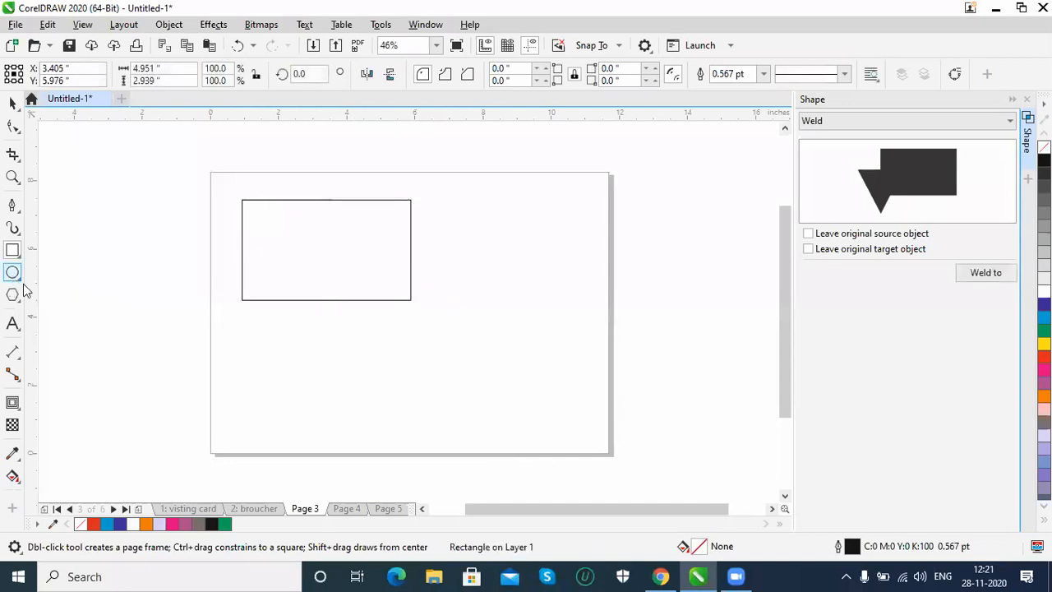
{"action": "left_click_drag", "start_coordinate": [364, 271], "coordinate": [490, 390]}
Step: Select the rectangle and the circle and weld them into a single outline
{"action": "left_click", "coordinate": [12, 102]}
{"action": "left_click_drag", "start_coordinate": [193, 173], "coordinate": [533, 402]}
{"action": "left_click_drag", "start_coordinate": [567, 433], "coordinate": [567, 433]}
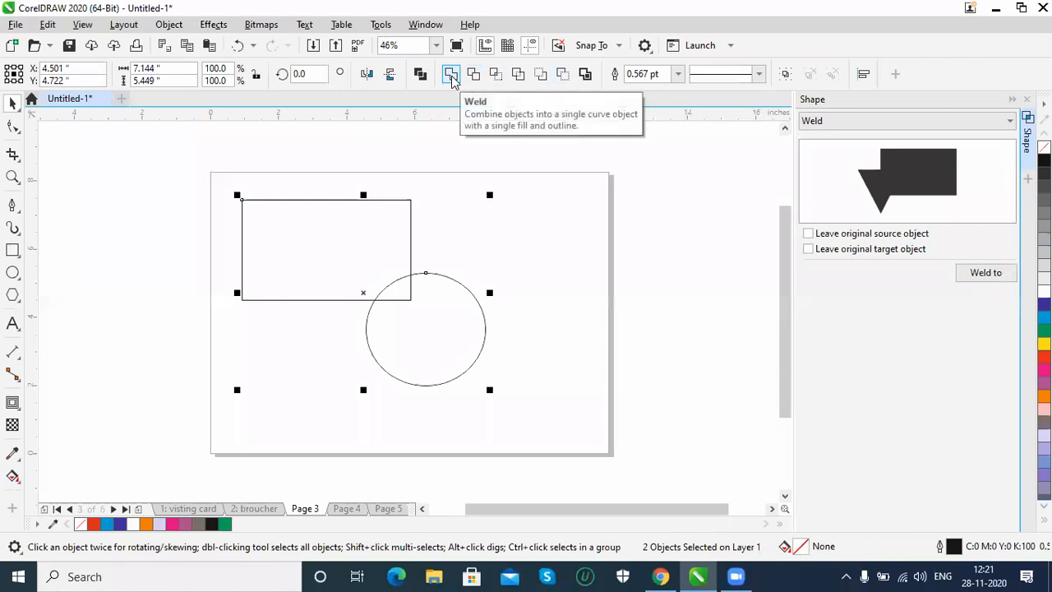
{"action": "left_click", "coordinate": [818, 121]}
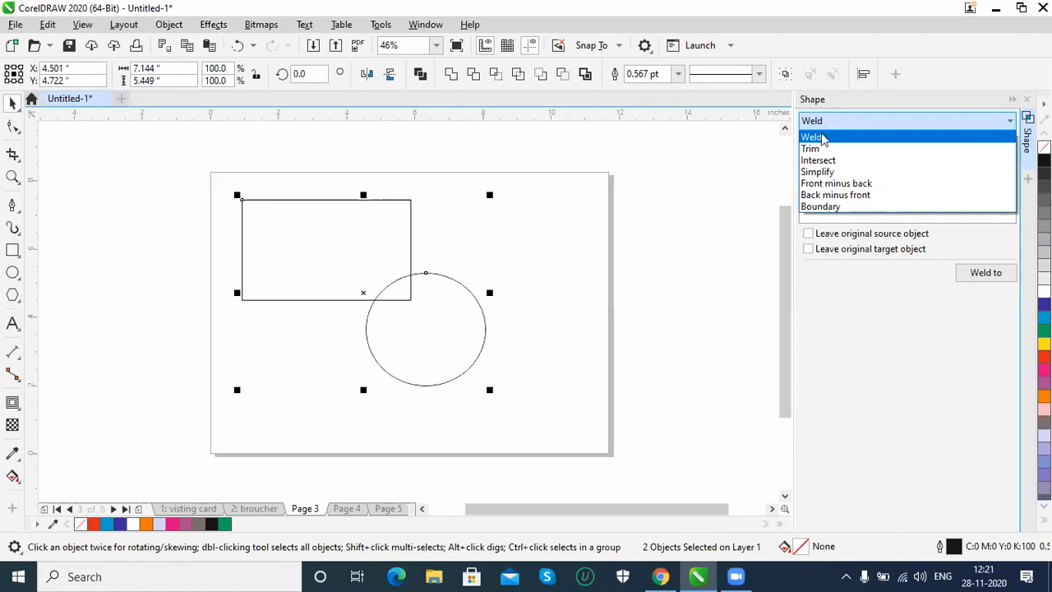
{"action": "left_click", "coordinate": [871, 333]}
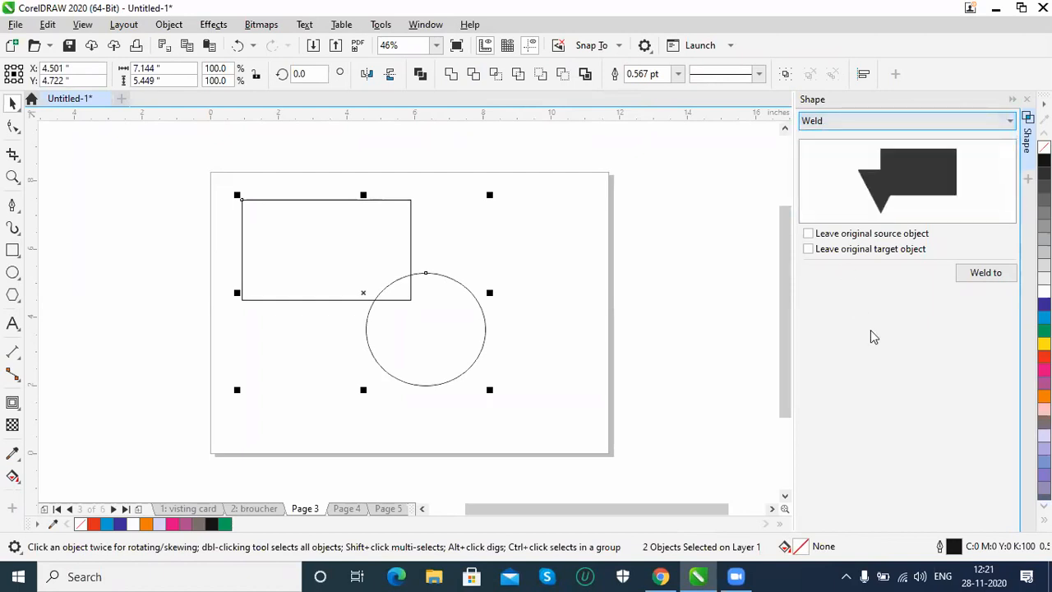
{"action": "left_click", "coordinate": [450, 75]}
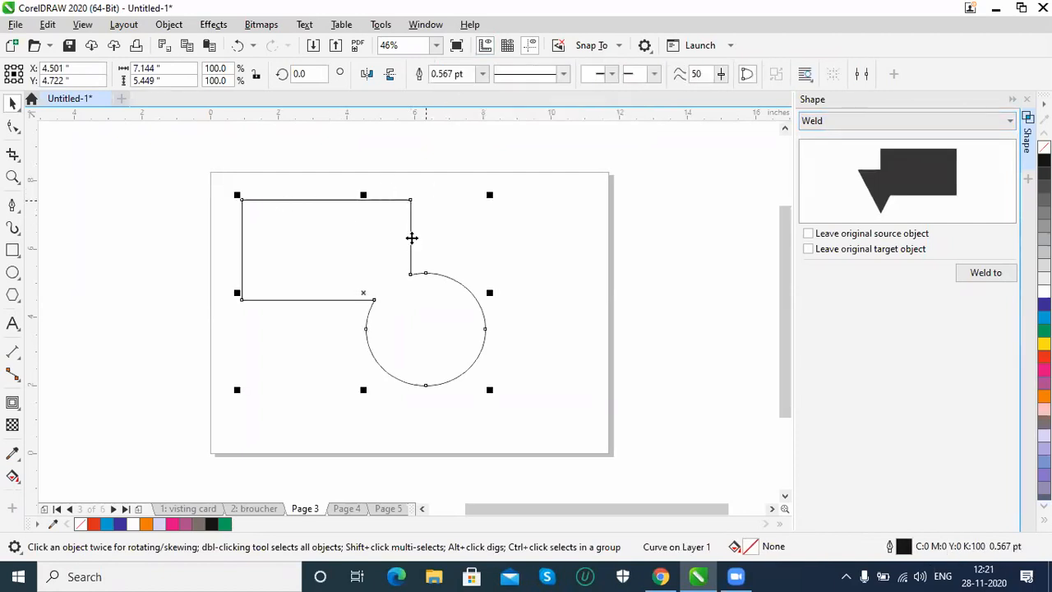
Step: Deselect and reselect the welded outline, and undo the weld
{"action": "left_click", "coordinate": [127, 341]}
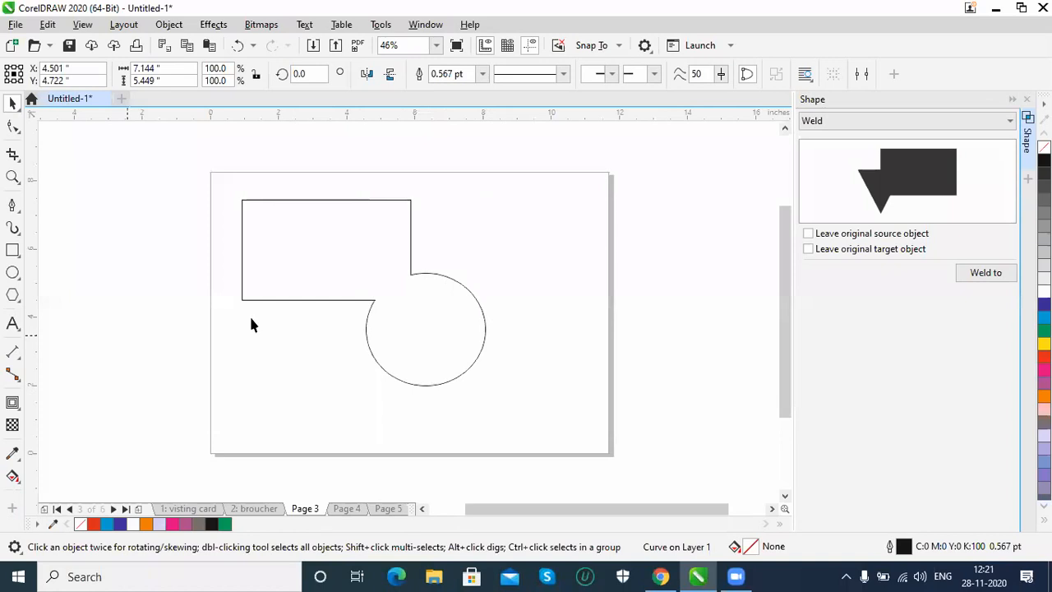
{"action": "left_click", "coordinate": [305, 300]}
{"action": "key", "text": "ctrl+z"}
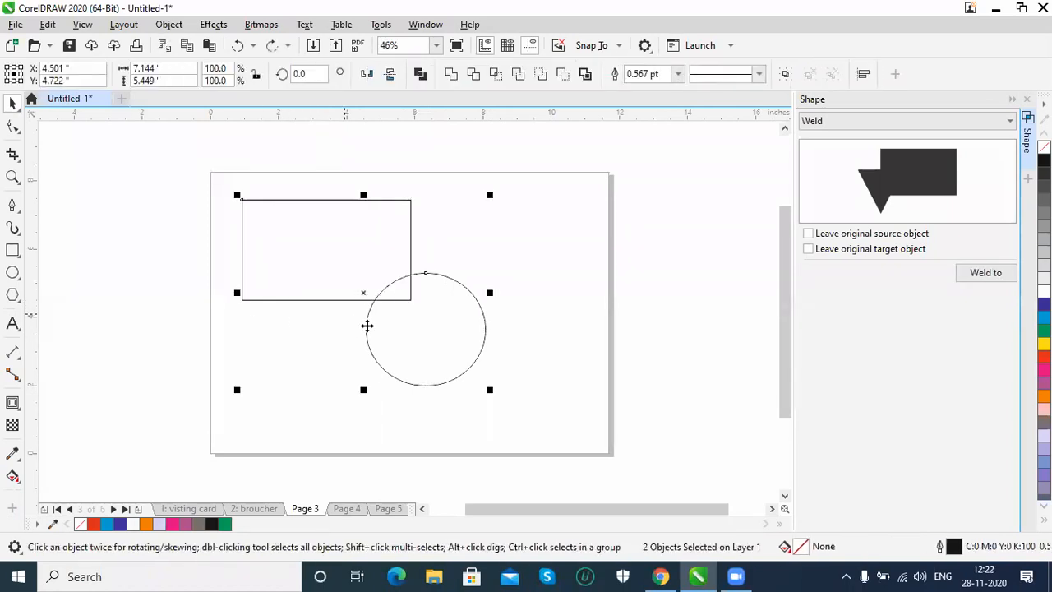
Step: Move the rectangle and circle down over the page's lower edge and draw a wide rectangle about 7.01 by 1.65 inches above them
{"action": "left_click_drag", "start_coordinate": [340, 297], "coordinate": [424, 473]}
{"action": "left_click", "coordinate": [256, 236]}
{"action": "left_click", "coordinate": [12, 250]}
{"action": "left_click_drag", "start_coordinate": [279, 259], "coordinate": [519, 315]}
{"action": "left_click", "coordinate": [14, 103]}
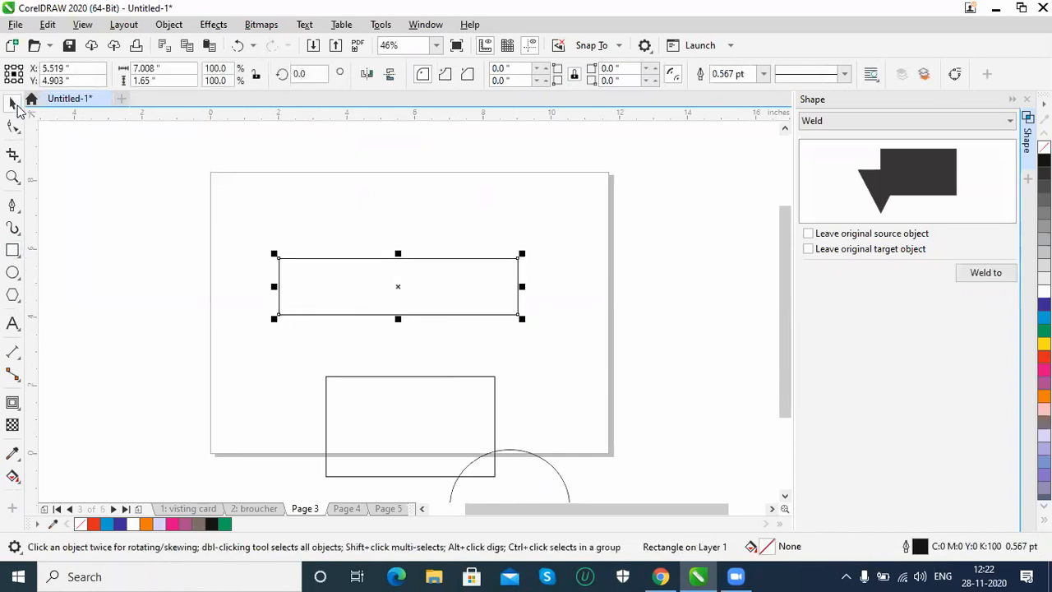
Step: Round all corners of the wide rectangle to a radius of about 0.317 inches
{"action": "left_click", "coordinate": [13, 128]}
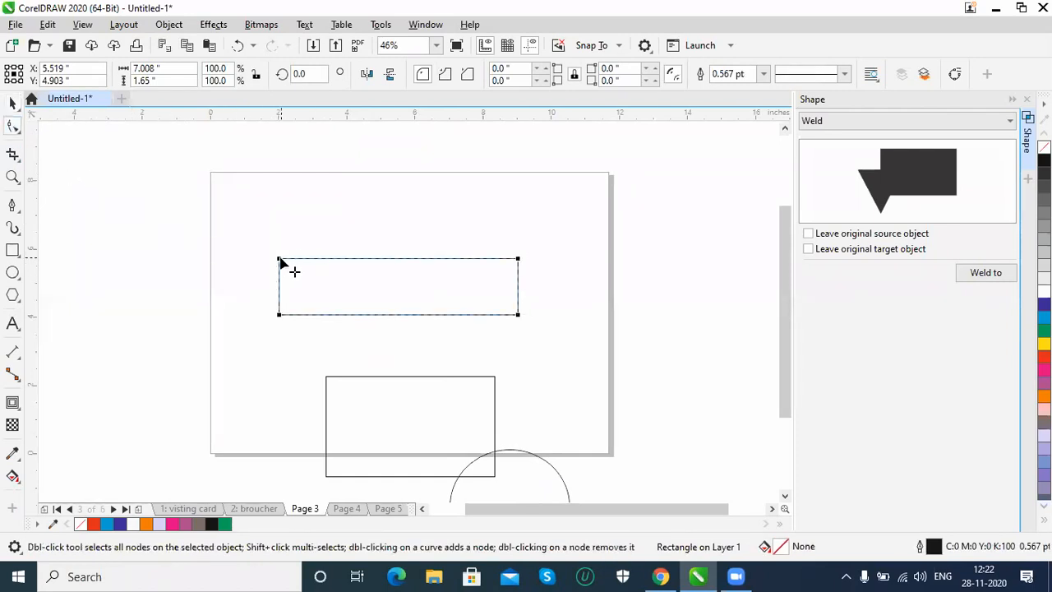
{"action": "left_click_drag", "start_coordinate": [280, 261], "coordinate": [290, 262]}
{"action": "left_click", "coordinate": [13, 102]}
{"action": "left_click", "coordinate": [434, 259]}
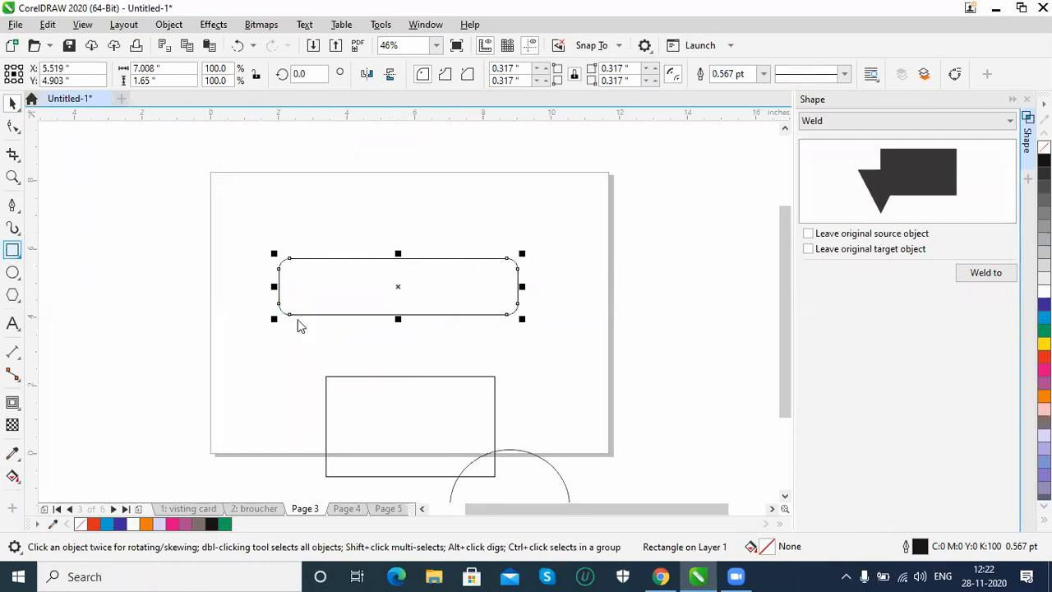
Step: Draw a rectangle about 4.73 by 1.33 inches over the rounded one's upper edge and align the two by tops and vertical center axes
{"action": "left_click_drag", "start_coordinate": [323, 232], "coordinate": [470, 290]}
{"action": "left_click", "coordinate": [14, 104]}
{"action": "left_click", "coordinate": [297, 314]}
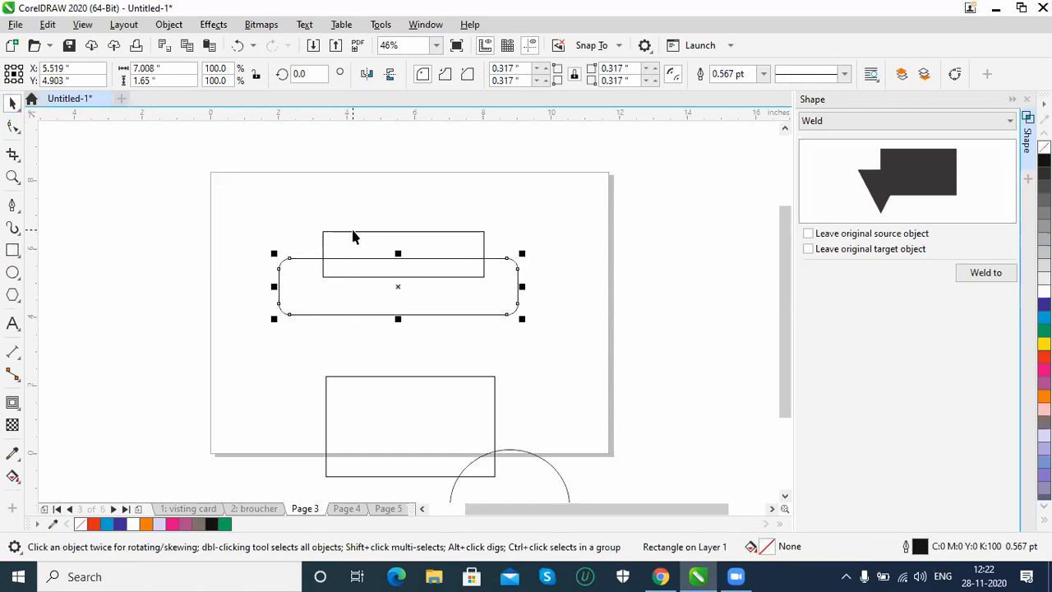
{"action": "left_click", "coordinate": [353, 231], "text": "shift"}
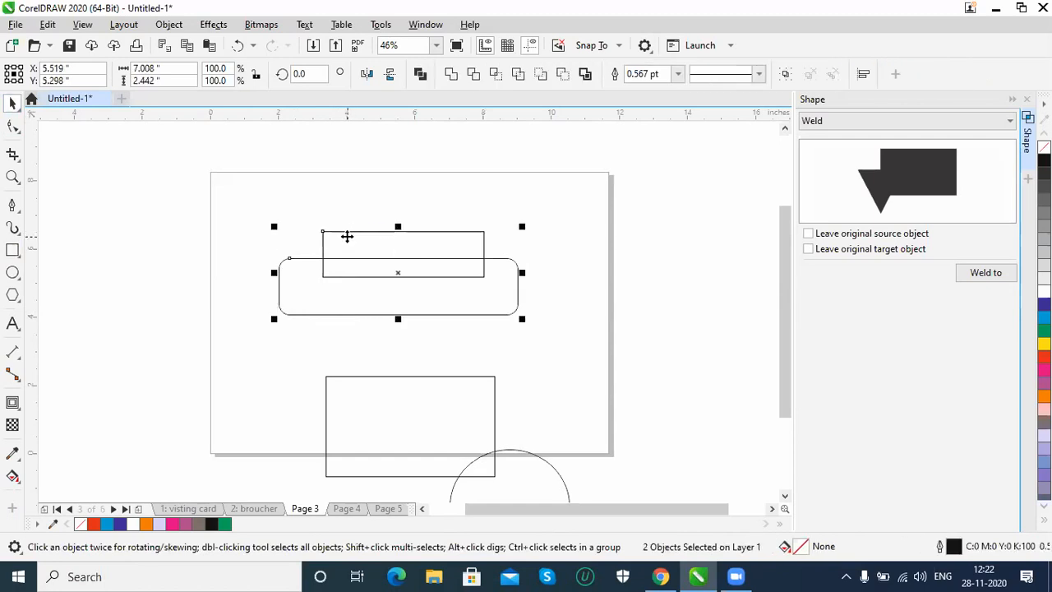
{"action": "key", "text": "t"}
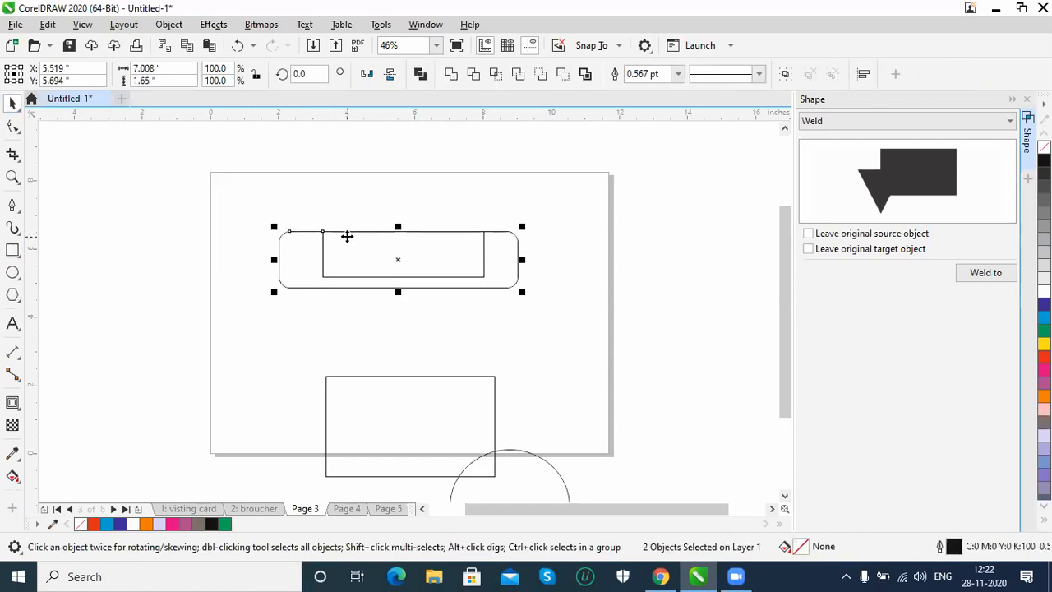
{"action": "key", "text": "c"}
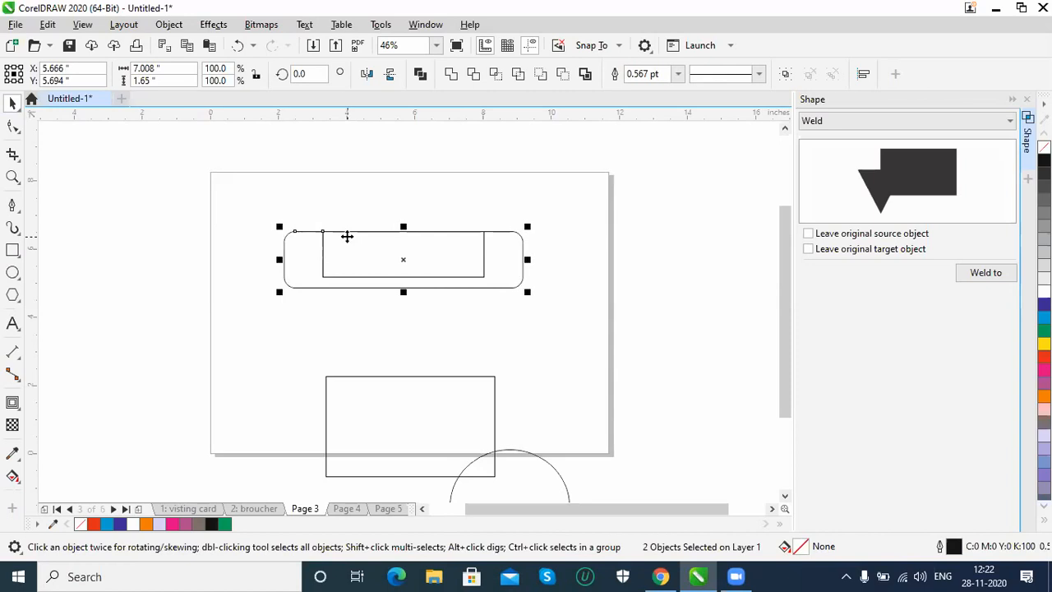
{"action": "left_click", "coordinate": [576, 341]}
Step: Nudge the smaller rectangle straight up until it projects above the rounded rectangle while still overlapping it
{"action": "left_click", "coordinate": [498, 289]}
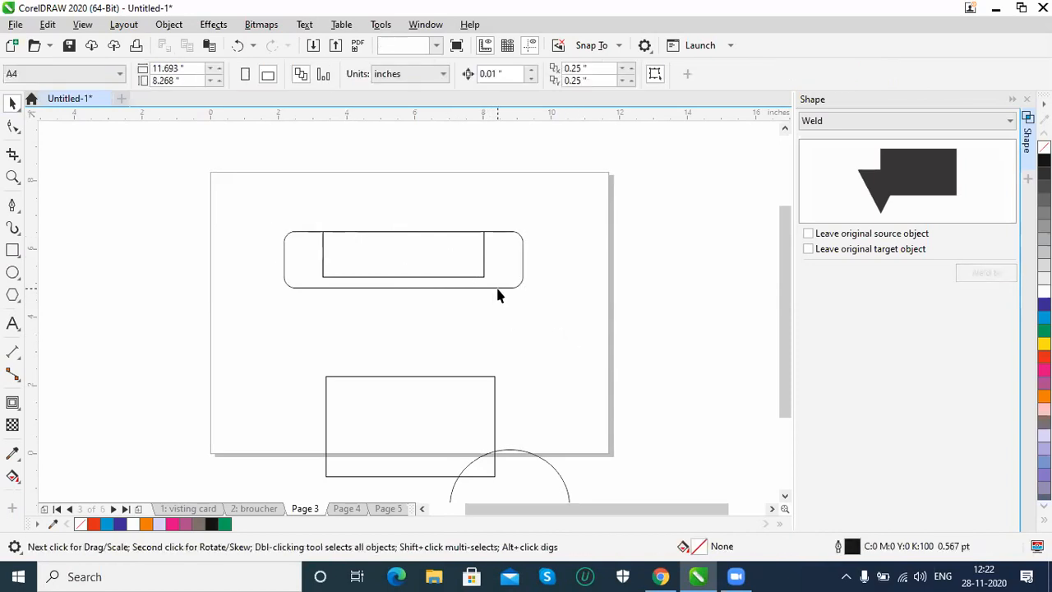
{"action": "left_click", "coordinate": [470, 277]}
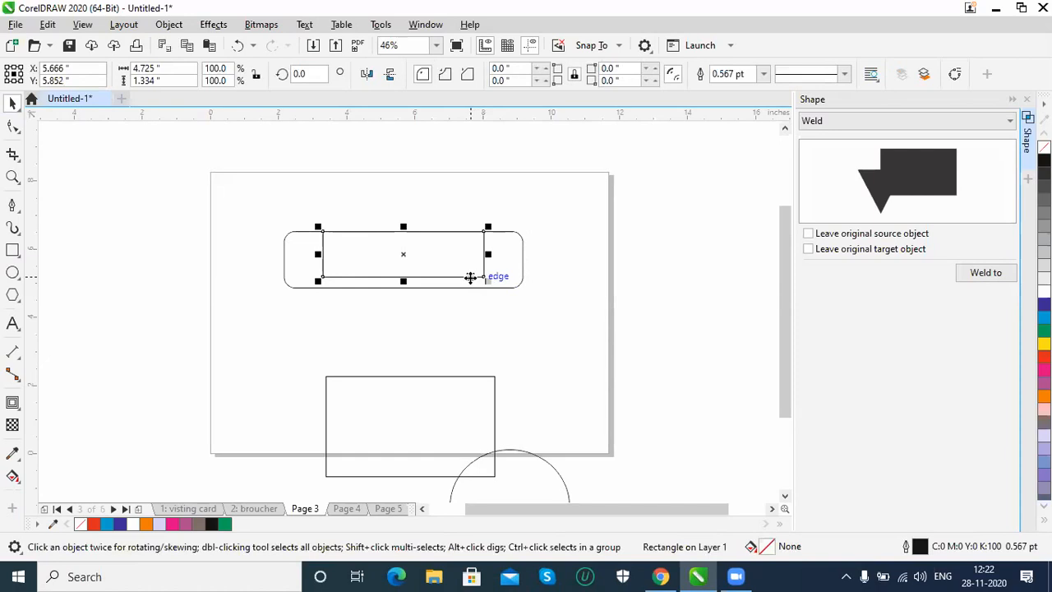
{"action": "key", "text": "Up"}
{"action": "key", "text": "Up"}
{"action": "key", "text": "Up"}
{"action": "key", "text": "Up"}
{"action": "key", "text": "Up"}
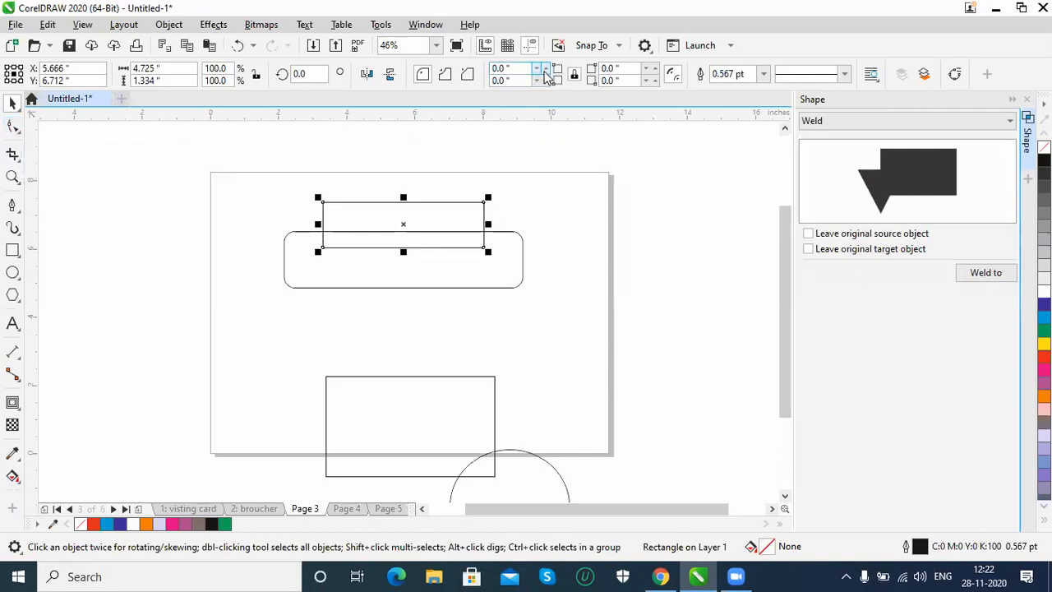
Step: Round the smaller rectangle's corners to about 0.362 inches and shift it slightly down into the wide one
{"action": "left_click", "coordinate": [12, 125]}
{"action": "left_click_drag", "start_coordinate": [327, 205], "coordinate": [335, 206]}
{"action": "left_click", "coordinate": [12, 103]}
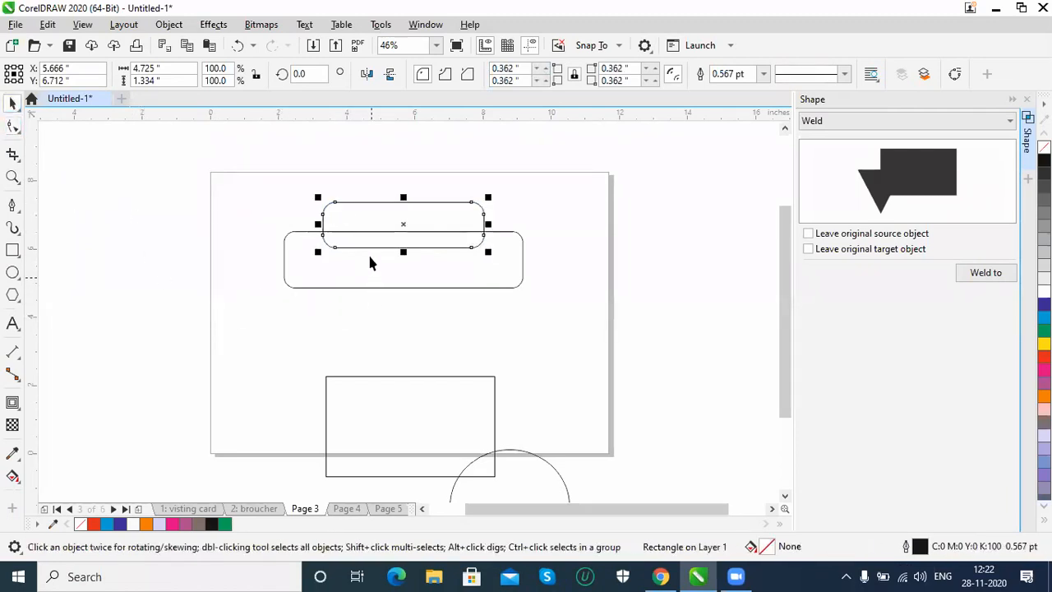
{"action": "left_click_drag", "start_coordinate": [387, 248], "coordinate": [389, 251]}
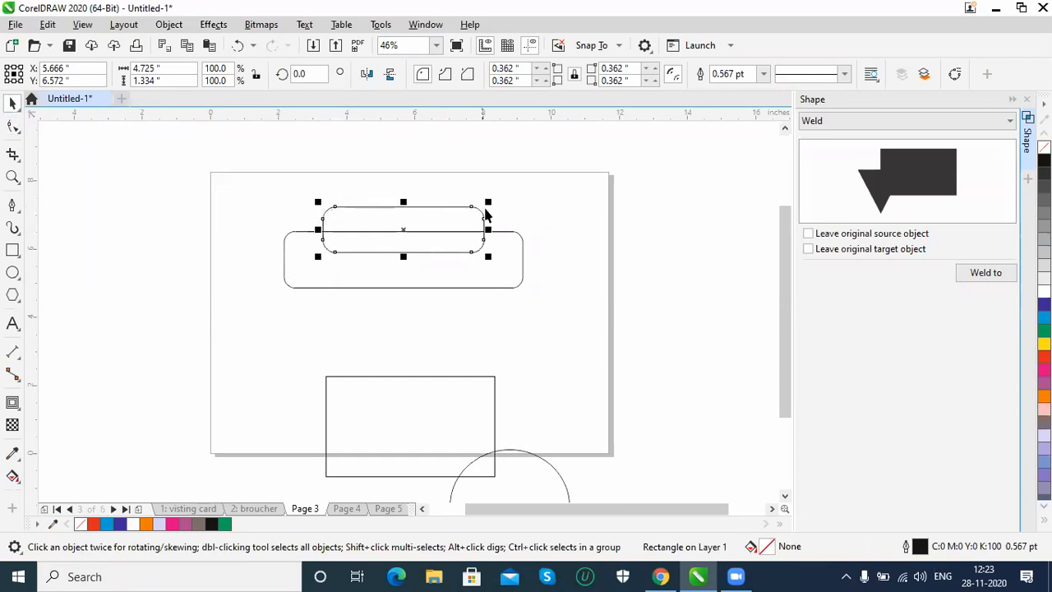
Step: Select both rounded rectangles, weld them with the smaller one as the target object, and undo the weld
{"action": "left_click", "coordinate": [481, 289]}
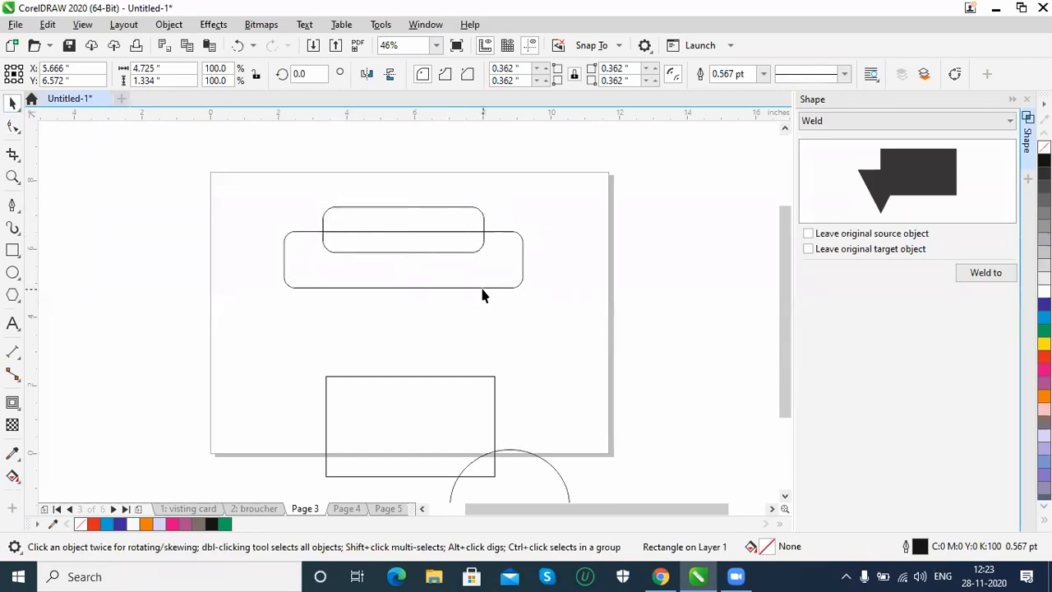
{"action": "left_click", "coordinate": [422, 210], "text": "shift"}
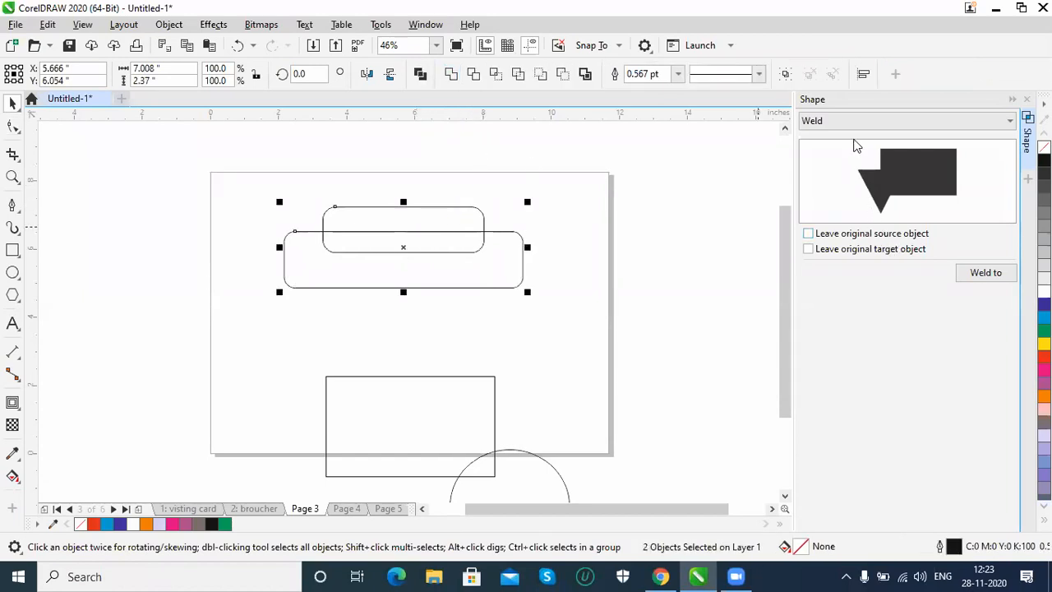
{"action": "left_click", "coordinate": [990, 274]}
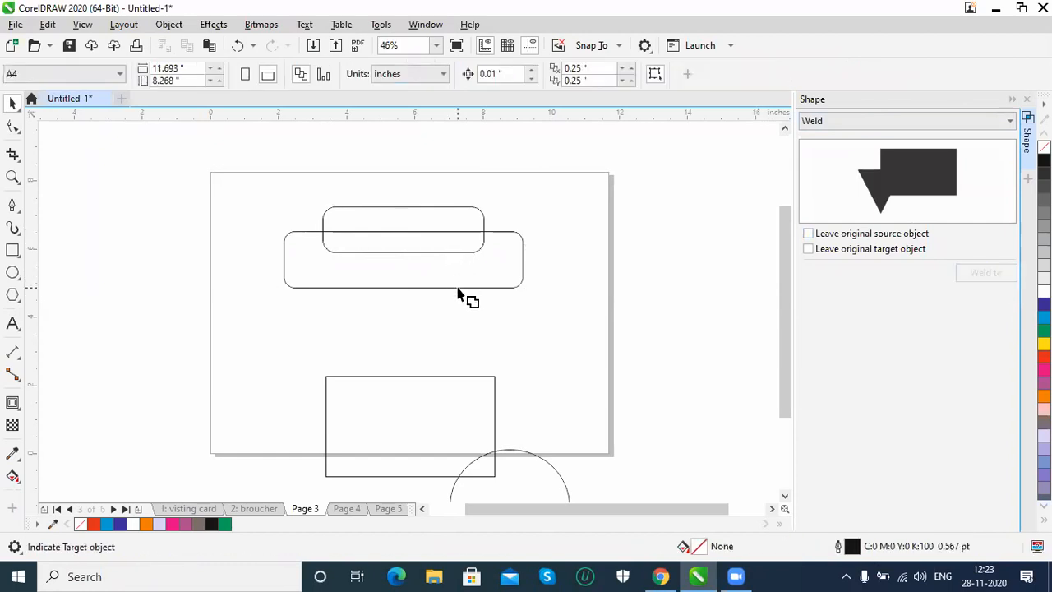
{"action": "left_click", "coordinate": [480, 212]}
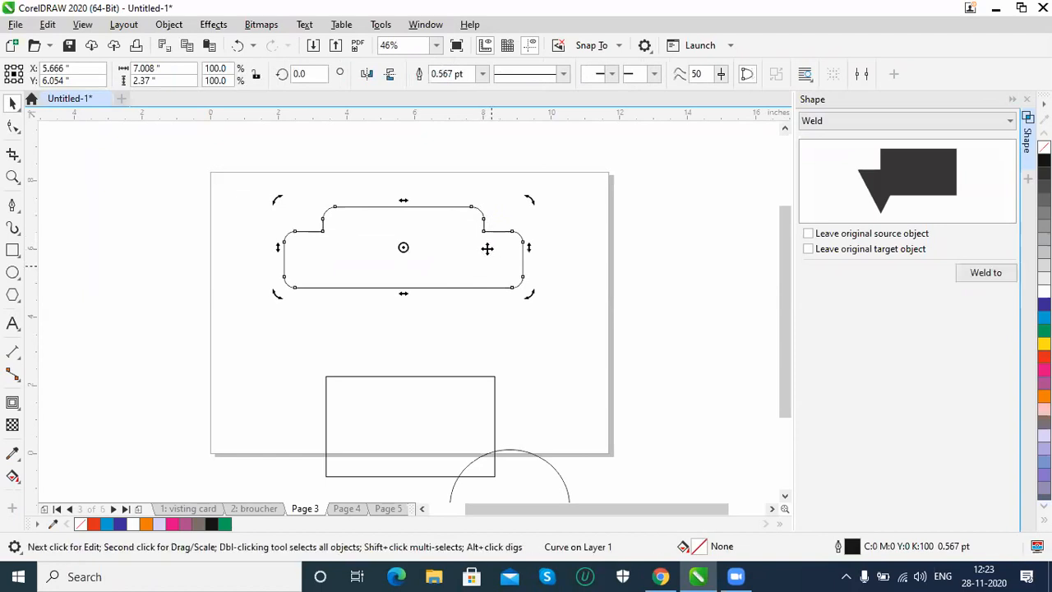
{"action": "left_click", "coordinate": [529, 265]}
{"action": "key", "text": "ctrl+z"}
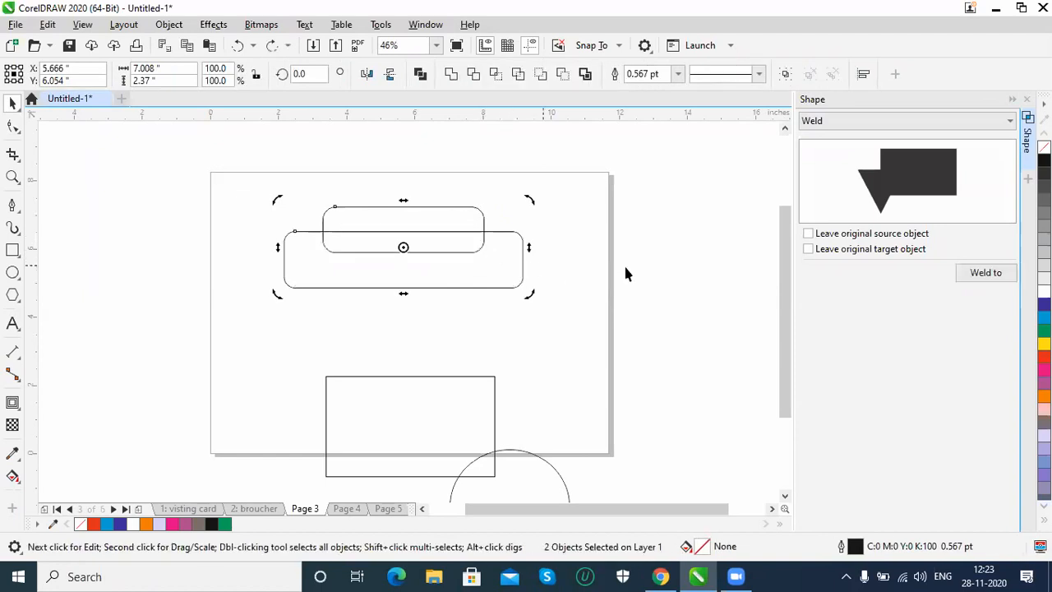
Step: Weld the two selected rounded rectangles into one shape and fill it with yellow
{"action": "left_click", "coordinate": [450, 74]}
{"action": "left_click", "coordinate": [163, 217]}
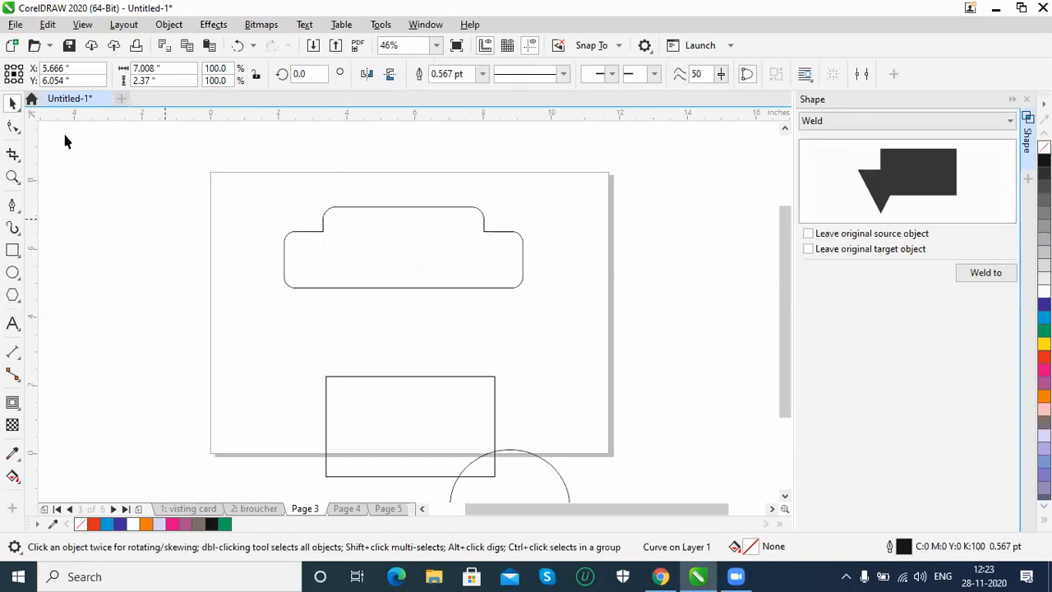
{"action": "left_click", "coordinate": [311, 291]}
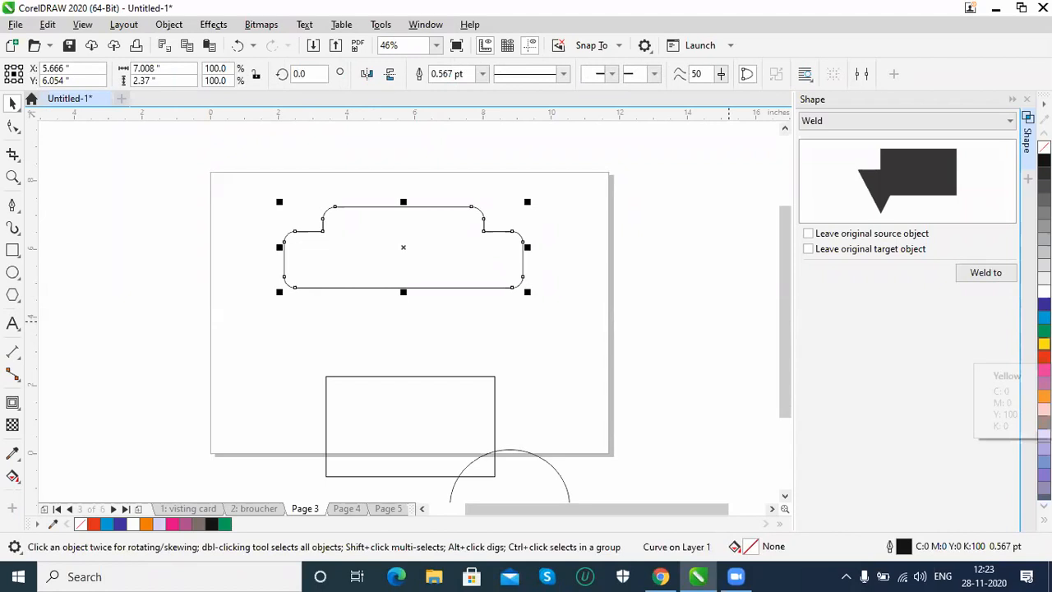
{"action": "left_click", "coordinate": [1044, 344]}
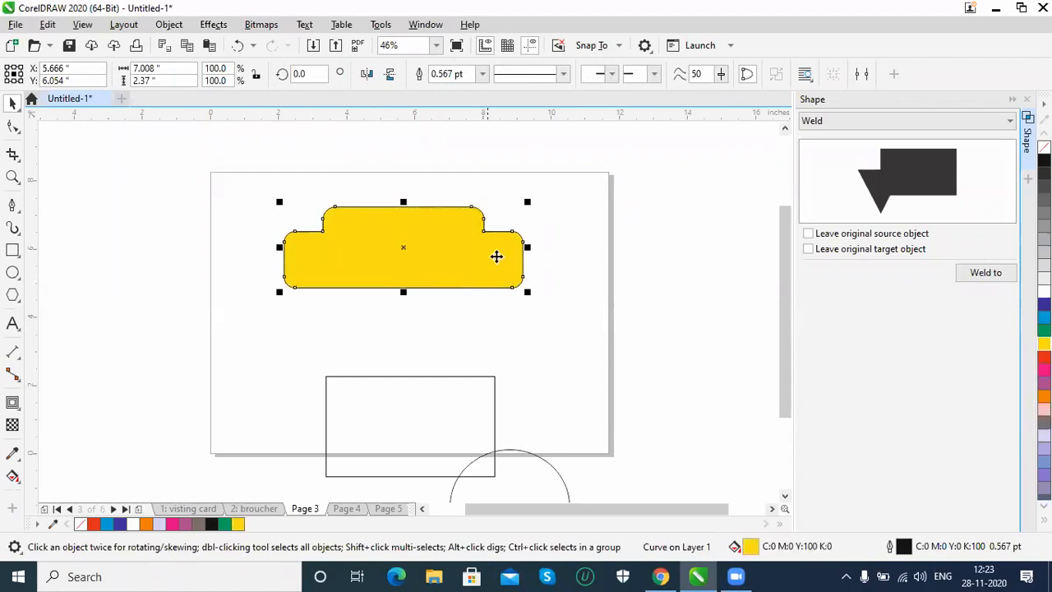
Step: Create a copy of the yellow welded shape enlarged to 106% from its center and nudge its upper nodes slightly upward
{"action": "left_click_drag", "start_coordinate": [528, 201], "coordinate": [554, 203]}
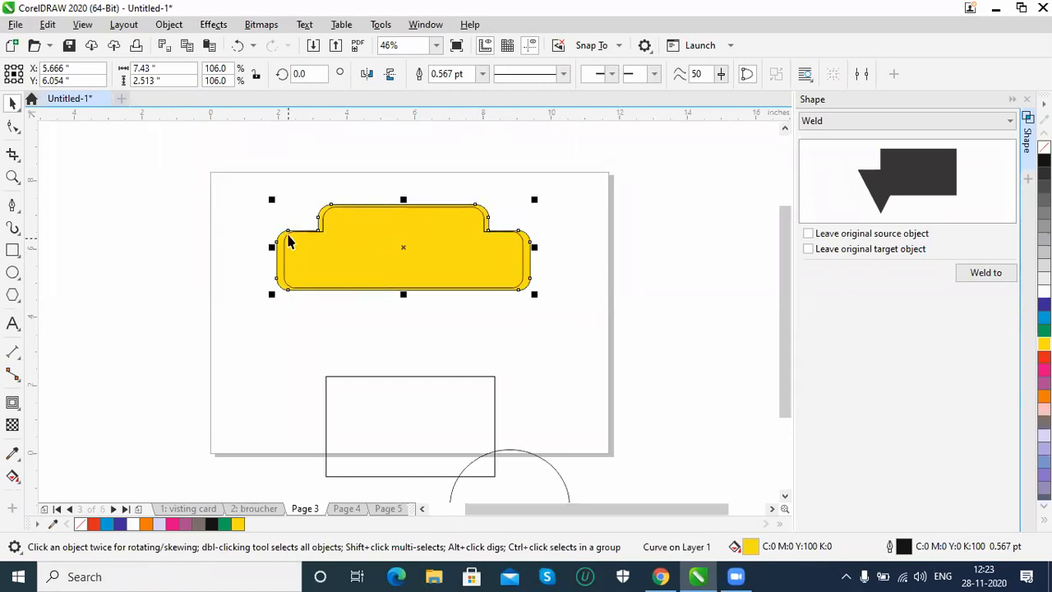
{"action": "left_click", "coordinate": [18, 128]}
{"action": "left_click_drag", "start_coordinate": [226, 175], "coordinate": [555, 262]}
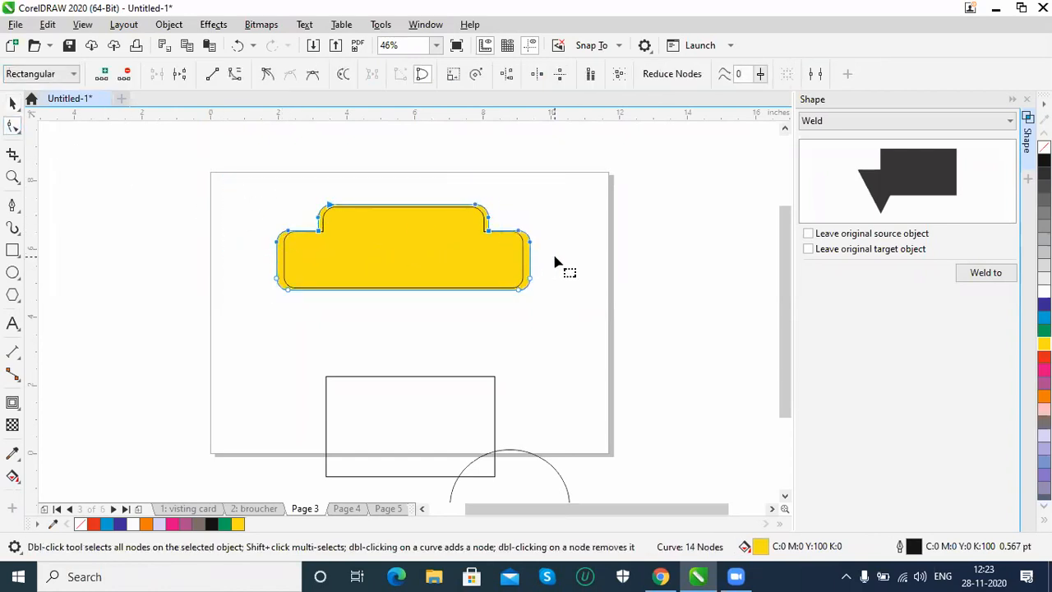
{"action": "key", "text": "Up"}
{"action": "key", "text": "Up"}
{"action": "key", "text": "Up"}
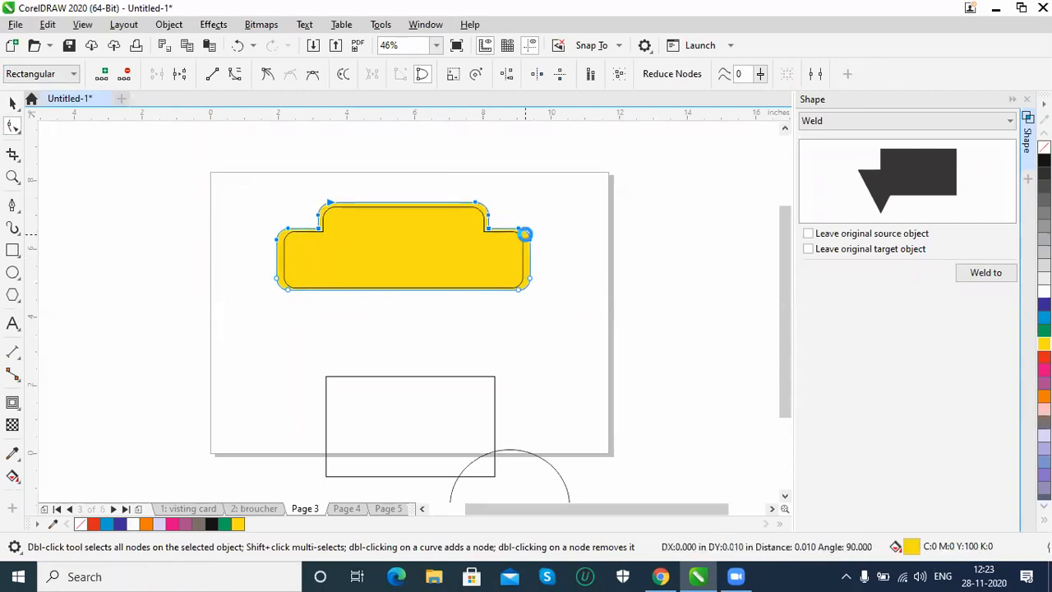
Step: Nudge the bottom nodes of the enlarged copy slightly downward to even out the border around the inner shape
{"action": "left_click_drag", "start_coordinate": [303, 178], "coordinate": [351, 251]}
{"action": "left_click_drag", "start_coordinate": [577, 323], "coordinate": [254, 266]}
{"action": "key", "text": "Down"}
{"action": "key", "text": "Down"}
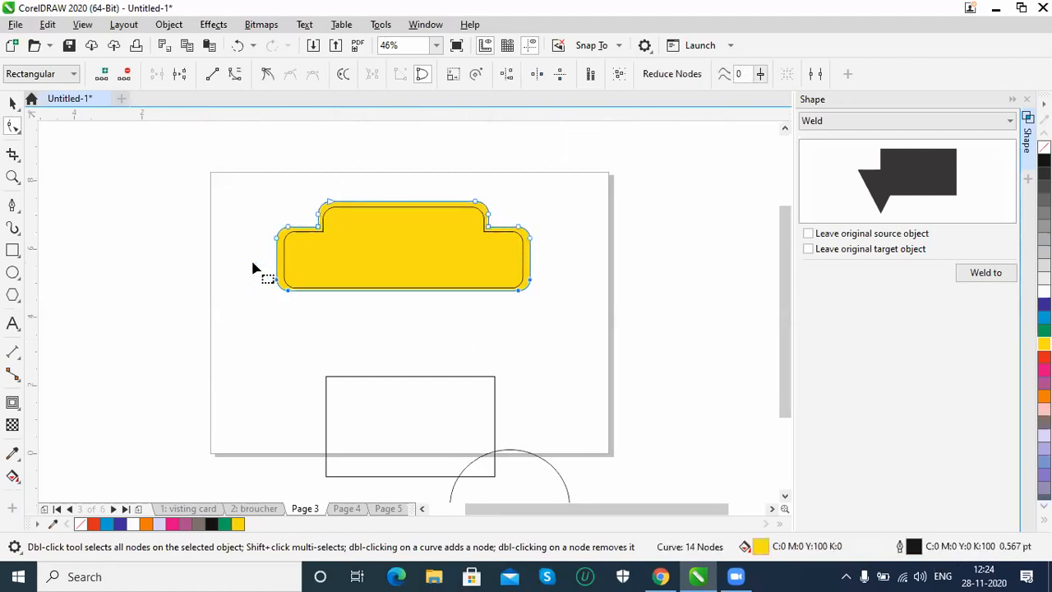
Step: Remove the yellow fill from the enlarged outer shape and fill it with red
{"action": "left_click", "coordinate": [13, 102]}
{"action": "left_click", "coordinate": [490, 295]}
{"action": "key", "text": "space"}
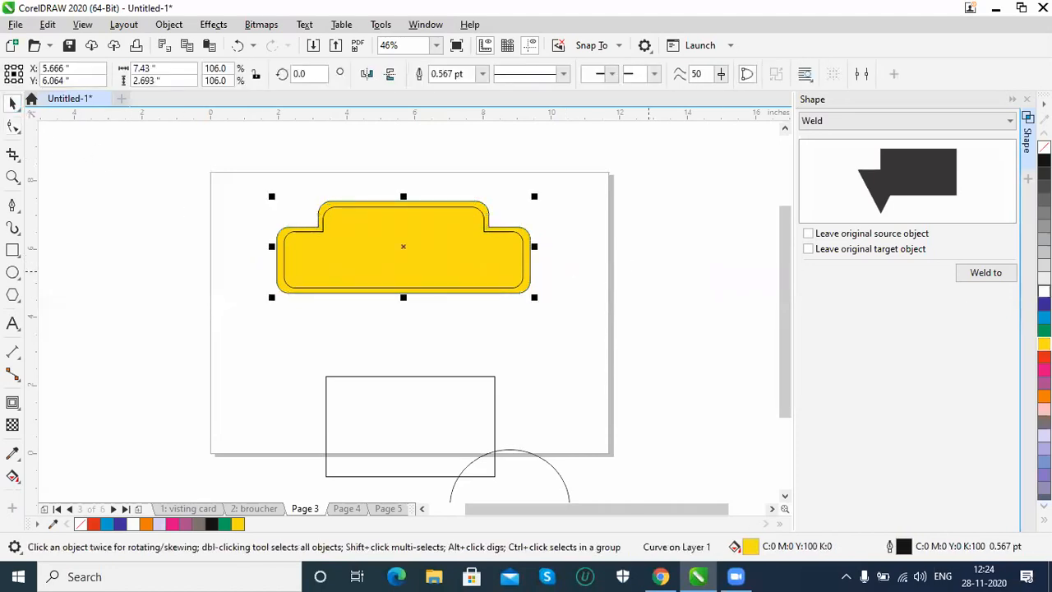
{"action": "left_click", "coordinate": [1044, 147]}
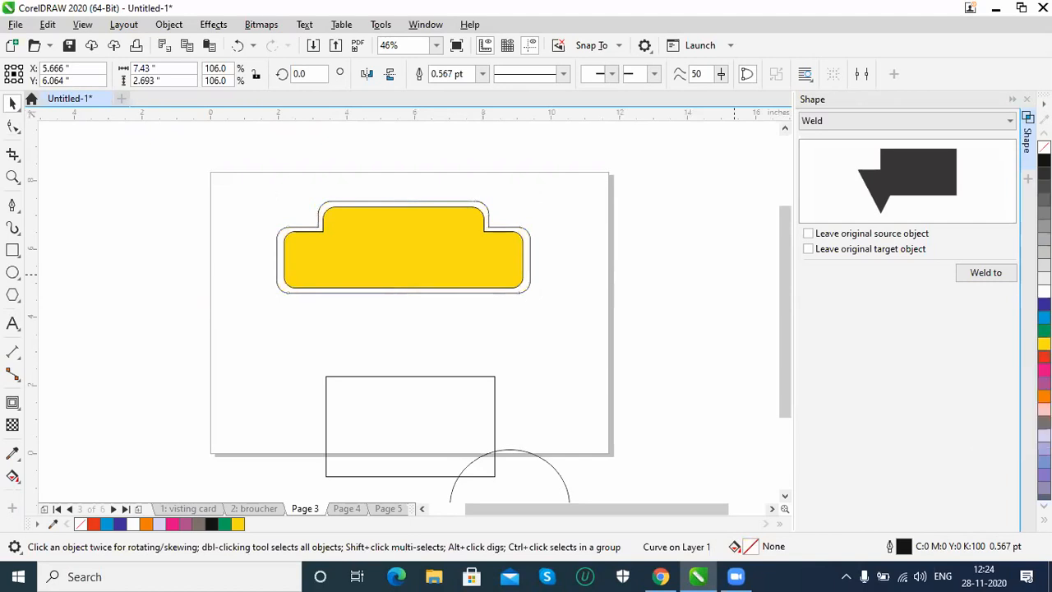
{"action": "left_click", "coordinate": [1044, 356]}
{"action": "left_click", "coordinate": [552, 342]}
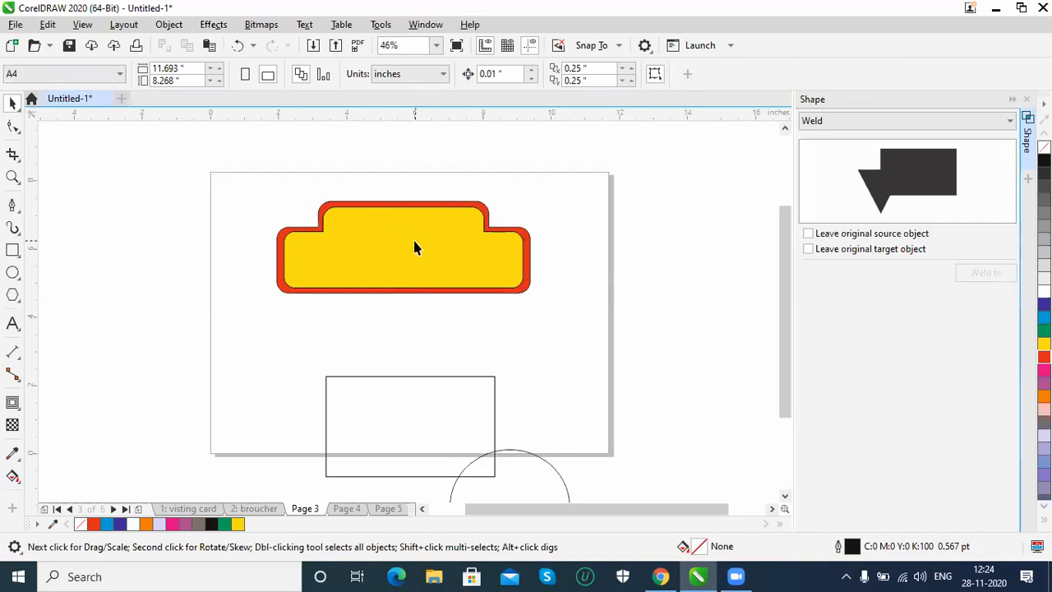
Step: Add the artistic text K beside the page, enlarge it to about 349 pt, and place a copy overlapping it
{"action": "left_click", "coordinate": [13, 323]}
{"action": "left_click", "coordinate": [112, 322]}
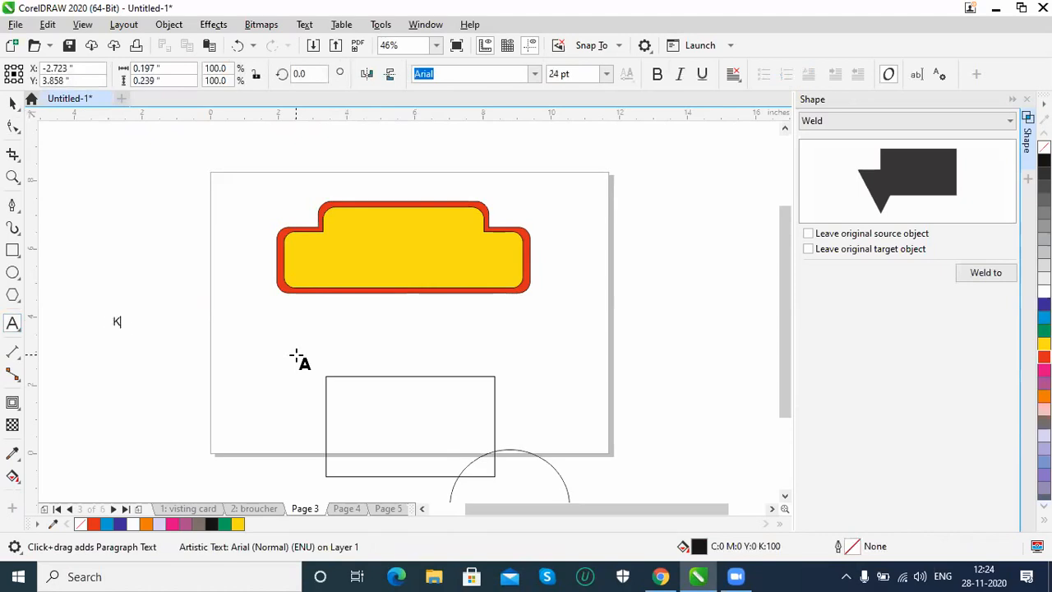
{"action": "left_click_drag", "start_coordinate": [129, 312], "coordinate": [188, 258]}
{"action": "left_click_drag", "start_coordinate": [124, 296], "coordinate": [146, 259]}
{"action": "left_click_drag", "start_coordinate": [152, 315], "coordinate": [233, 344]}
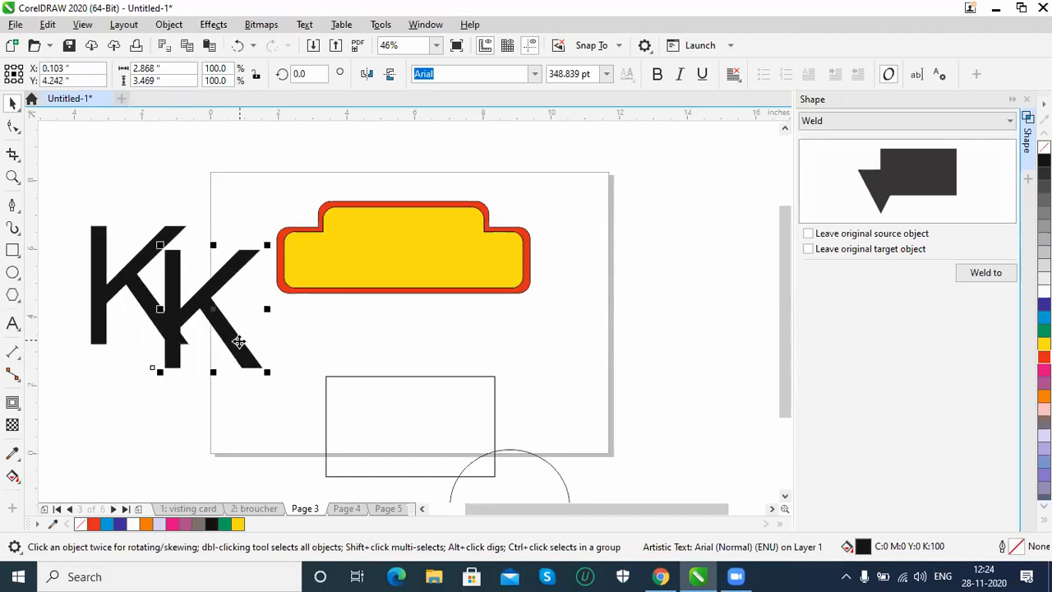
Step: Change the copied letter to S and move it so that it overlaps the K
{"action": "double_click", "coordinate": [238, 354]}
{"action": "double_click", "coordinate": [209, 323]}
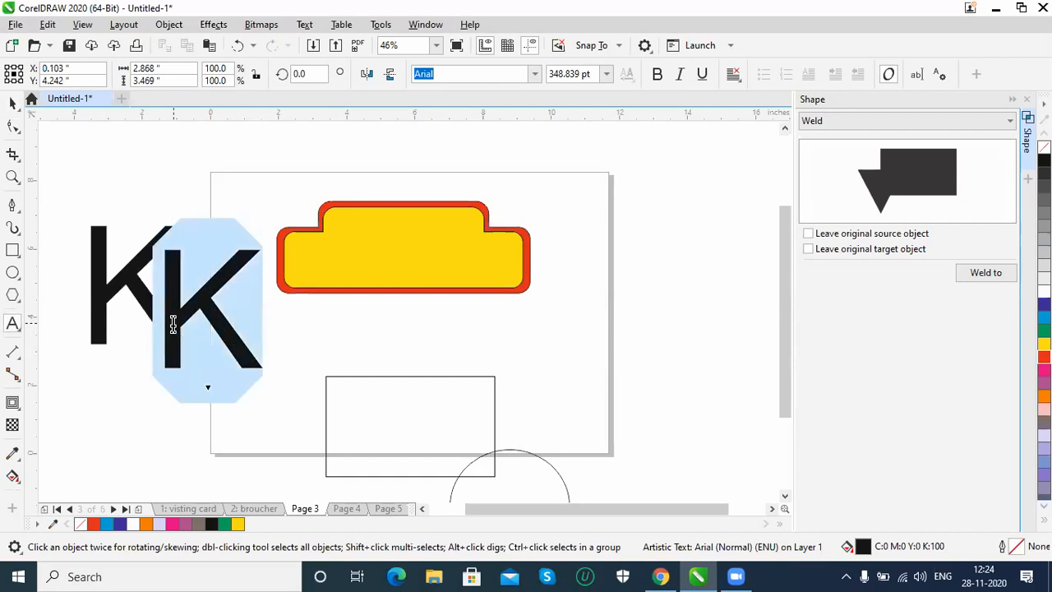
{"action": "type", "text": "S"}
{"action": "left_click", "coordinate": [14, 105]}
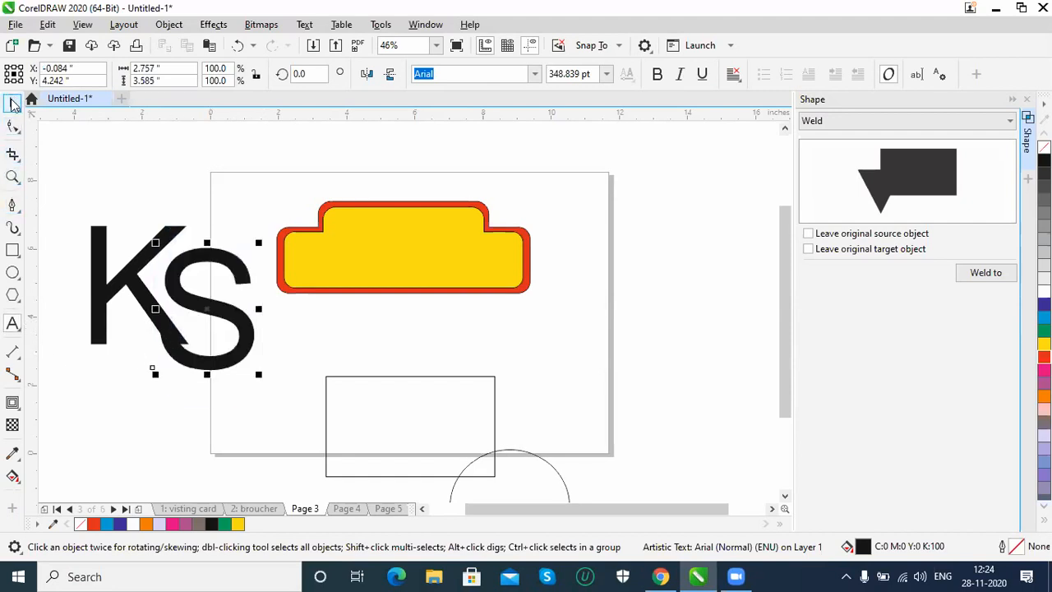
{"action": "left_click_drag", "start_coordinate": [208, 308], "coordinate": [178, 320]}
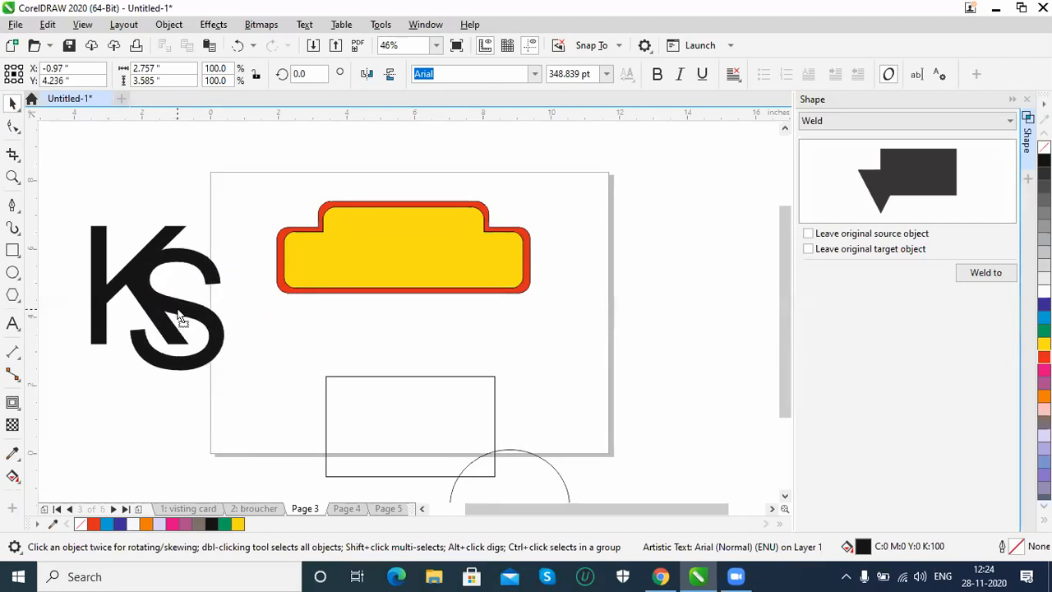
Step: Select both letters, convert them to curves, and weld them into one object
{"action": "left_click", "coordinate": [201, 260], "text": "shift"}
{"action": "mouse_move", "coordinate": [200, 260]}
{"action": "left_mouse_down"}
{"action": "mouse_move", "coordinate": [242, 270]}
{"action": "mouse_move", "coordinate": [348, 267]}
{"action": "mouse_move", "coordinate": [188, 253]}
{"action": "left_mouse_up"}
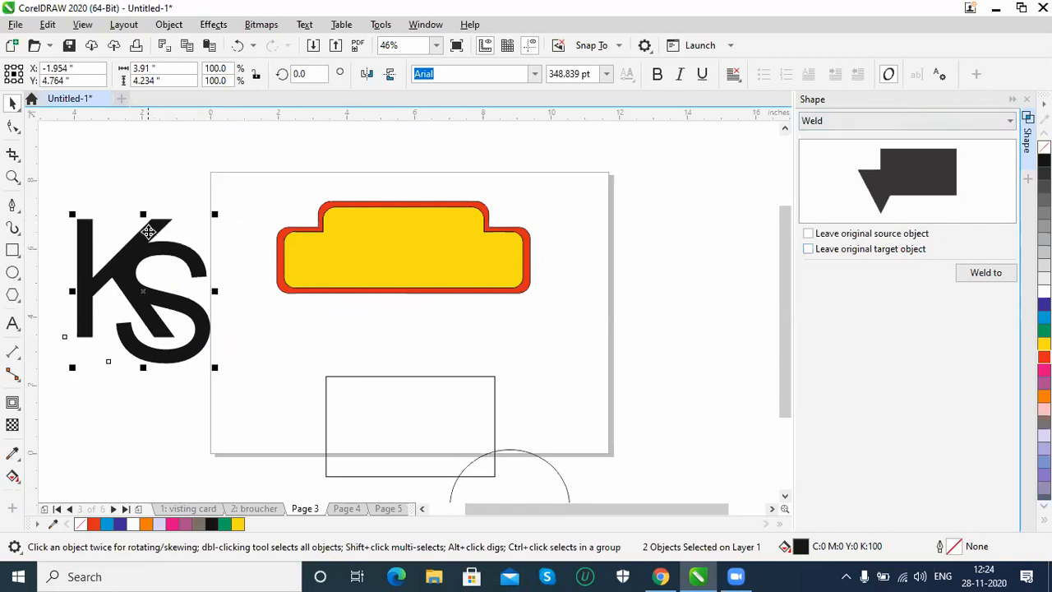
{"action": "right_click", "coordinate": [148, 233]}
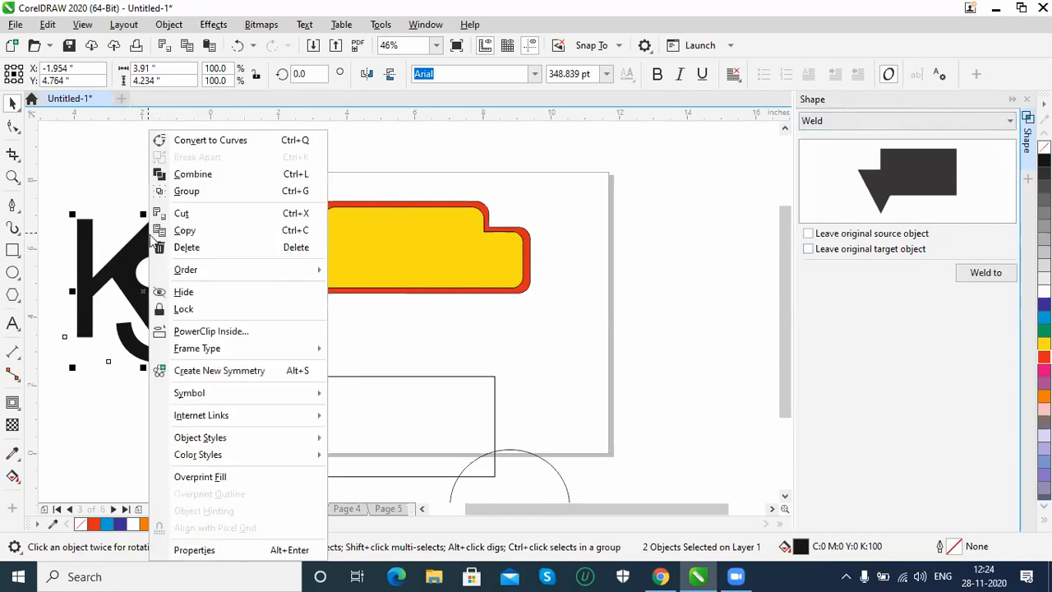
{"action": "left_click", "coordinate": [211, 140]}
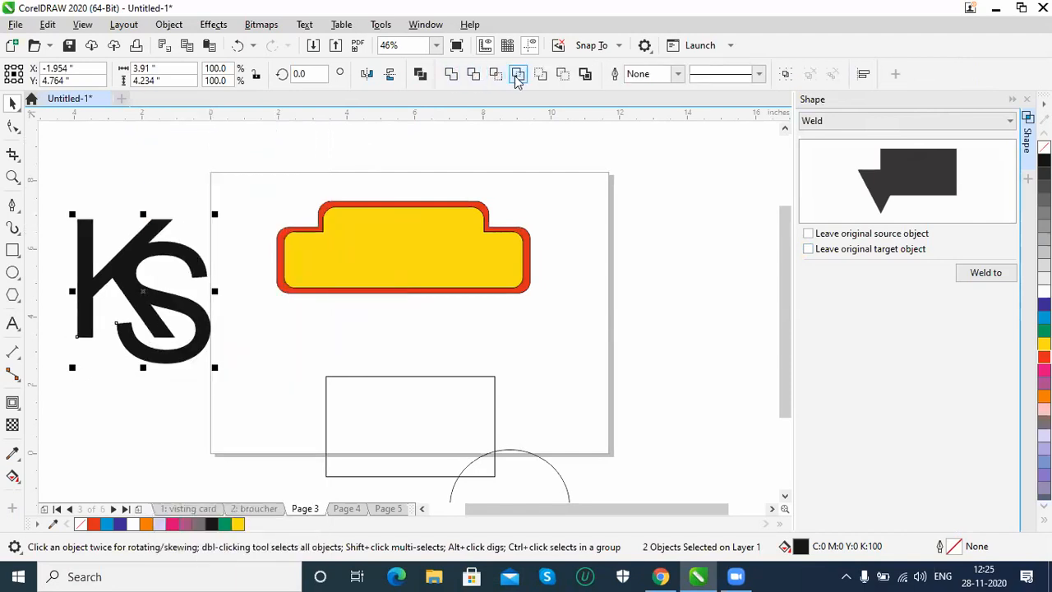
{"action": "left_click", "coordinate": [450, 74]}
{"action": "left_click", "coordinate": [131, 261]}
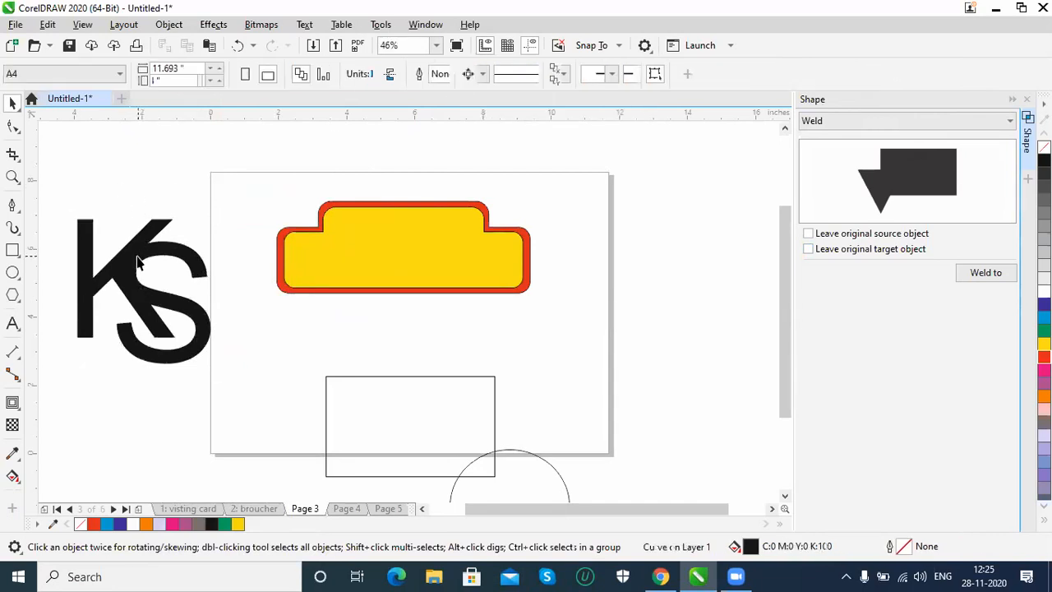
Step: Move the welded KS monogram to the other side of the page and give it a black outline with no fill
{"action": "left_click_drag", "start_coordinate": [131, 262], "coordinate": [637, 287]}
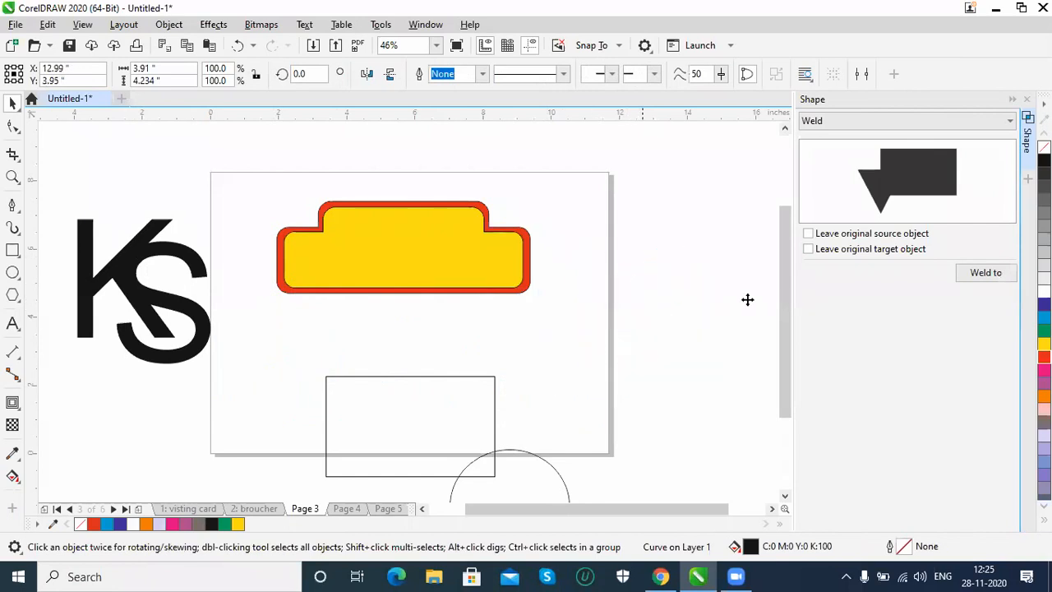
{"action": "right_click", "coordinate": [1044, 160]}
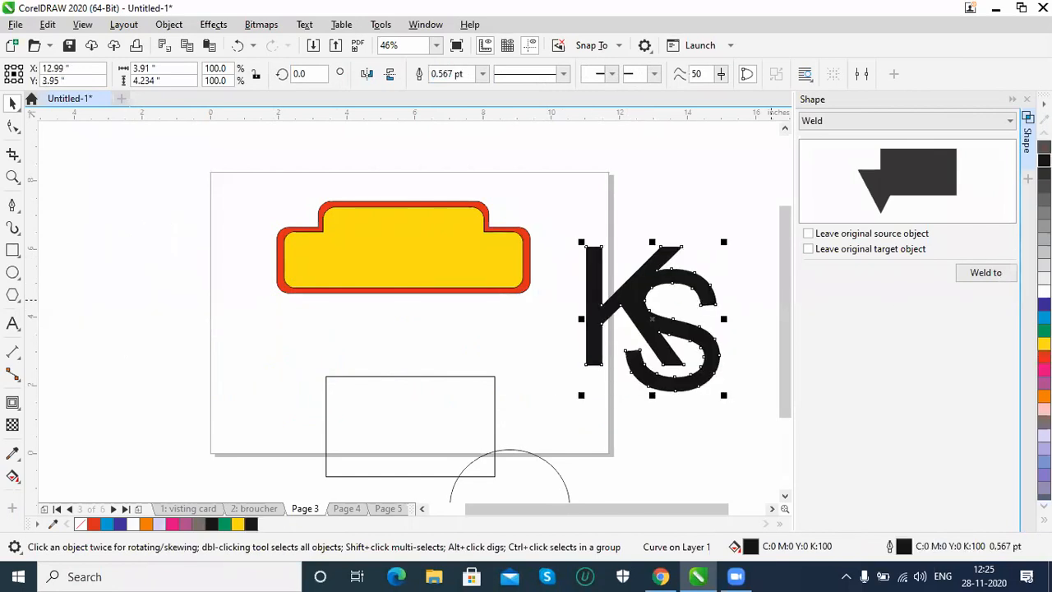
{"action": "left_click", "coordinate": [1044, 146]}
{"action": "left_click_drag", "start_coordinate": [670, 284], "coordinate": [704, 236]}
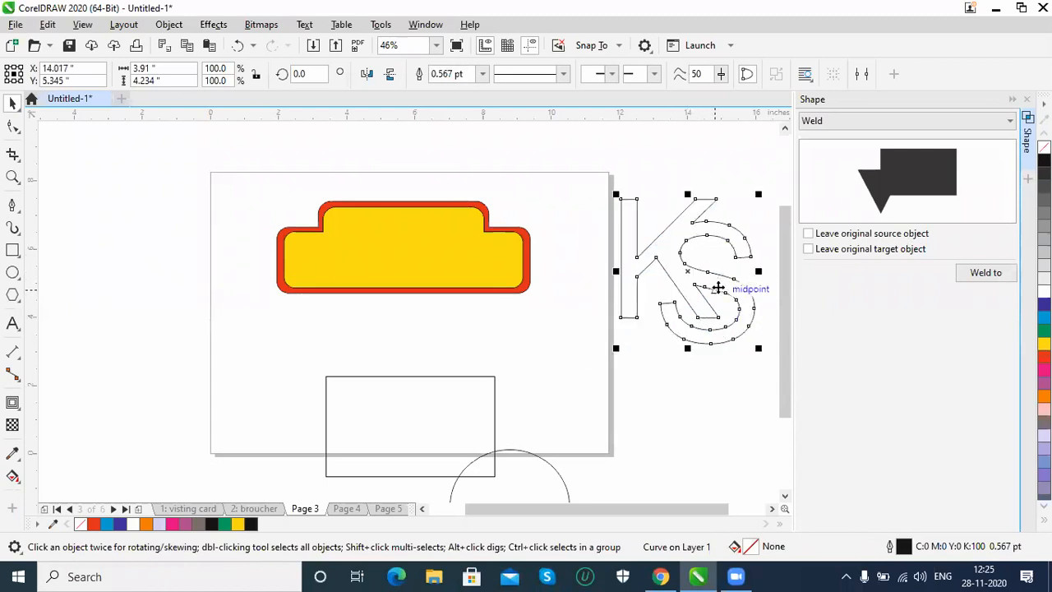
Step: Move the KS monogram onto the sign shape and shrink it to 33.9% across the upper edge
{"action": "left_click_drag", "start_coordinate": [727, 281], "coordinate": [452, 226]}
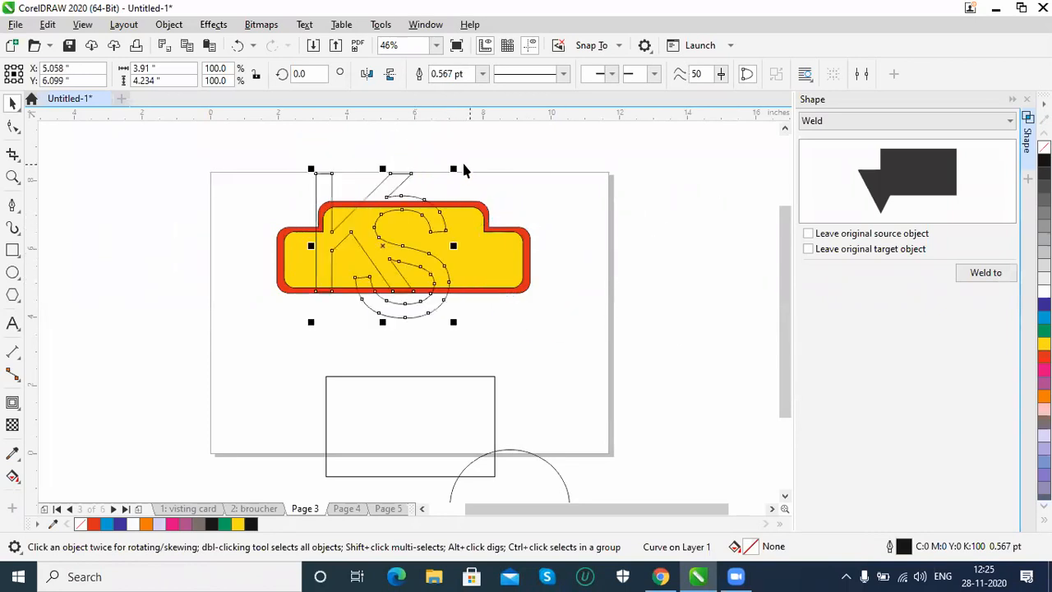
{"action": "left_click_drag", "start_coordinate": [455, 169], "coordinate": [411, 195]}
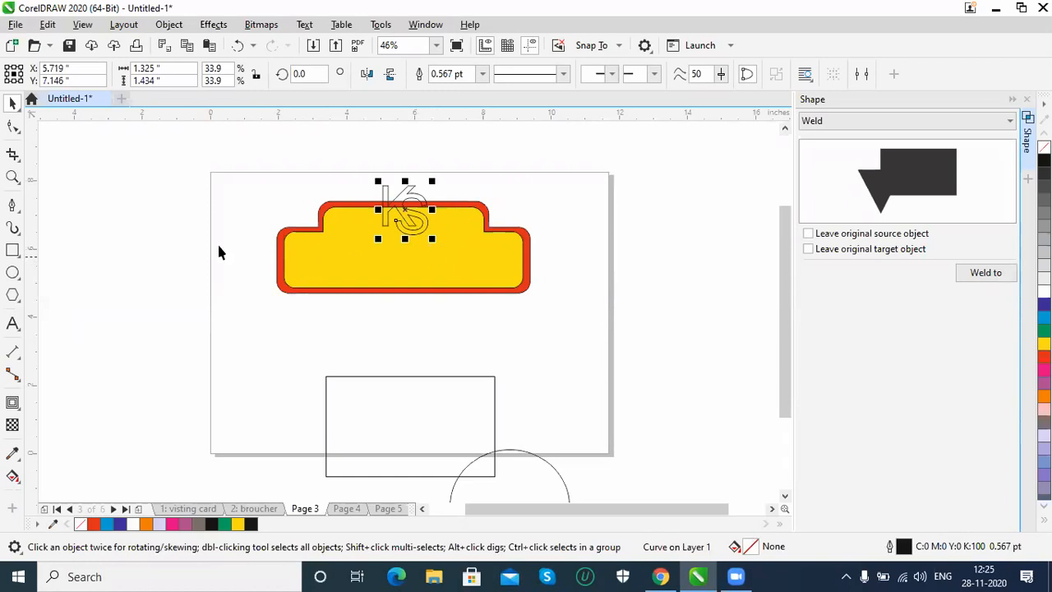
{"action": "left_click_drag", "start_coordinate": [171, 156], "coordinate": [591, 329]}
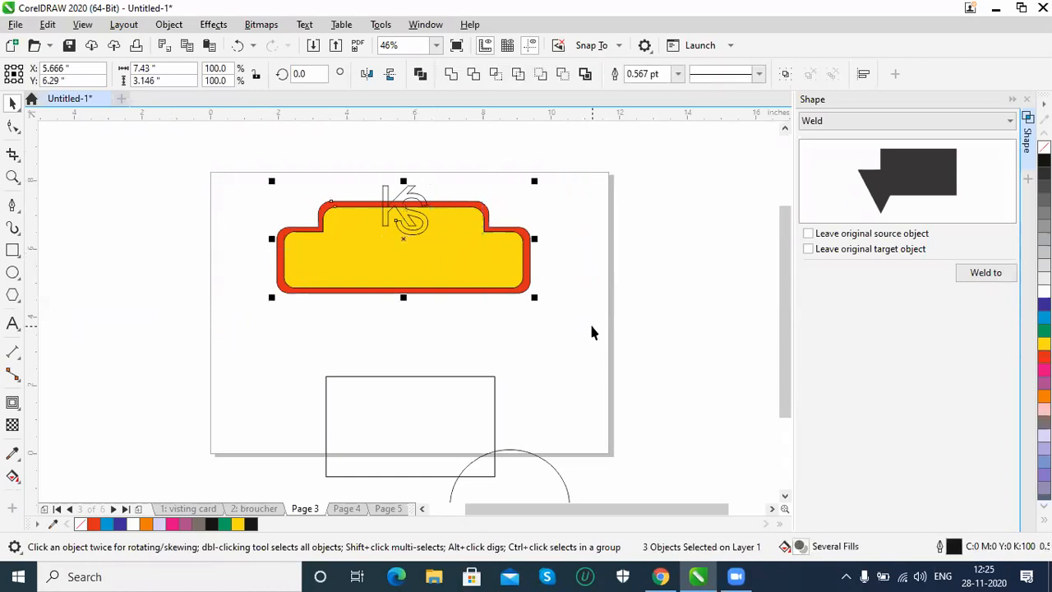
{"action": "key", "text": "shift+F2"}
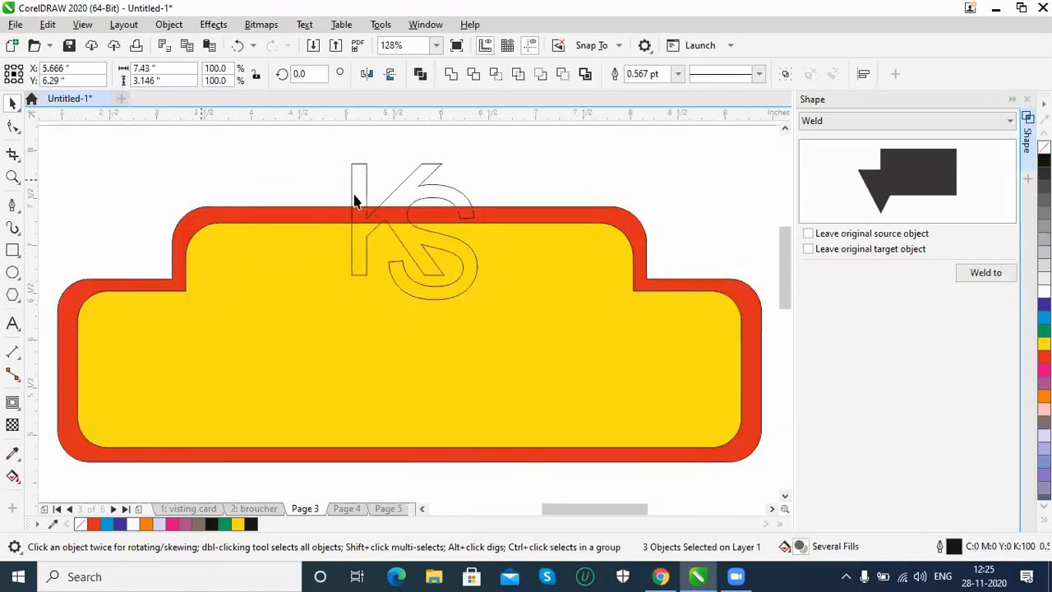
Step: Raise the KS monogram slightly above the sign's upper edge and fill it with black
{"action": "left_click", "coordinate": [362, 199]}
{"action": "left_click", "coordinate": [366, 195]}
{"action": "left_click_drag", "start_coordinate": [366, 194], "coordinate": [367, 180]}
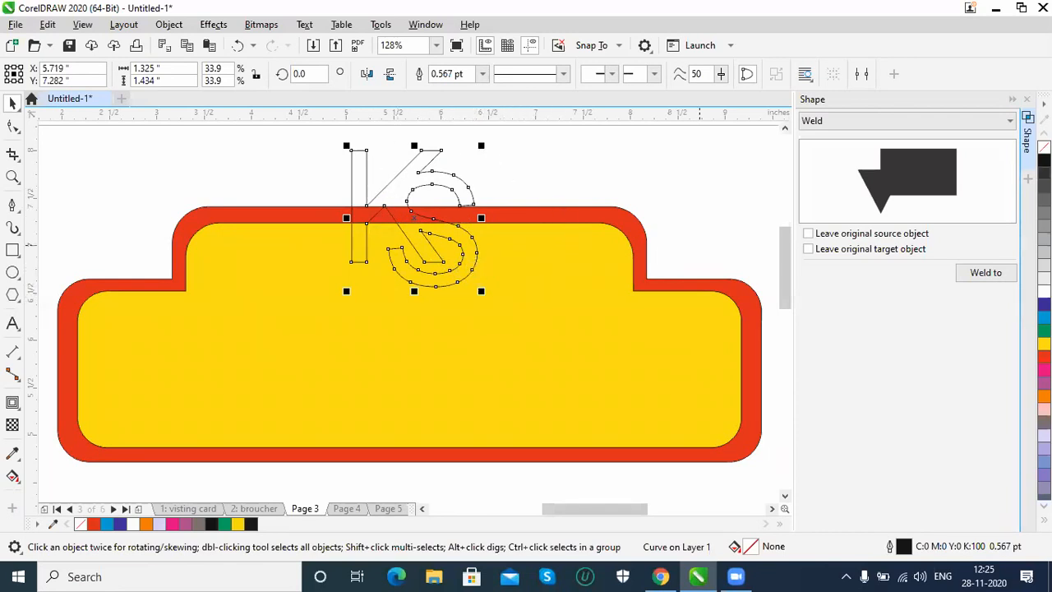
{"action": "left_click", "coordinate": [1044, 161]}
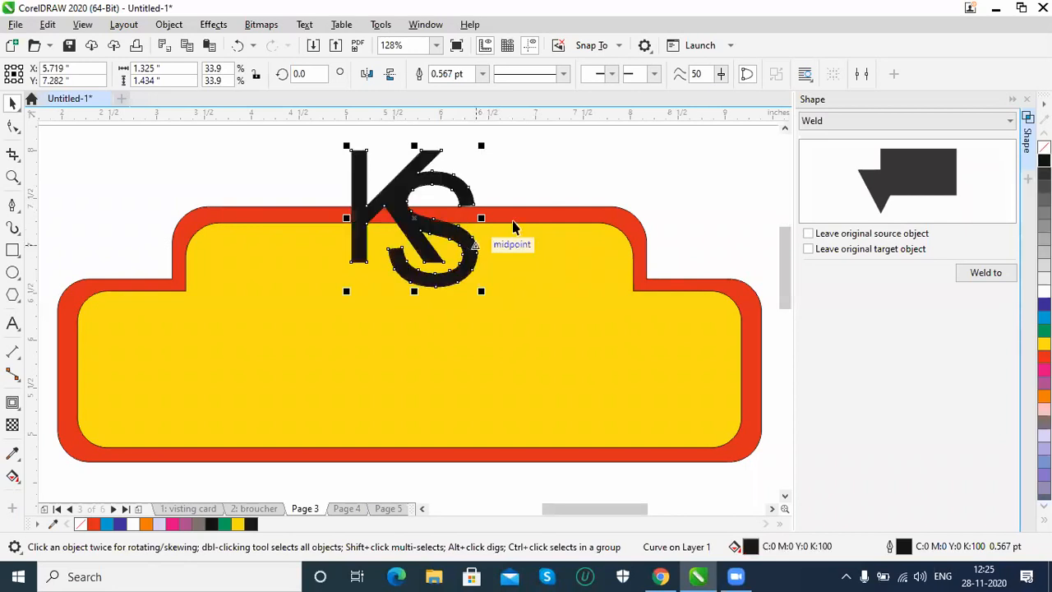
{"action": "left_click", "coordinate": [510, 237]}
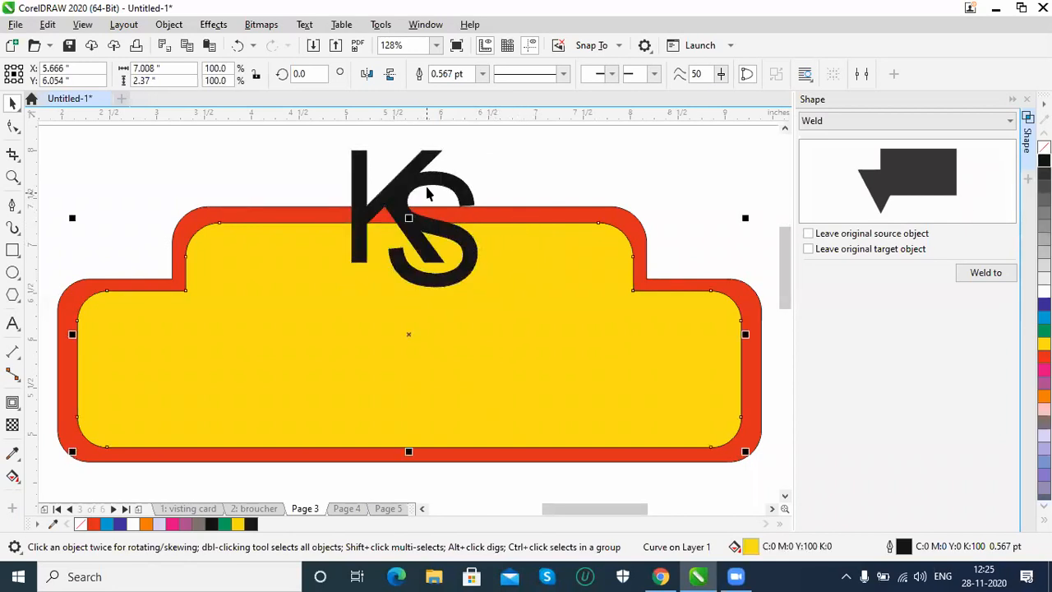
{"action": "left_click", "coordinate": [428, 187], "text": "shift"}
{"action": "left_click", "coordinate": [488, 168]}
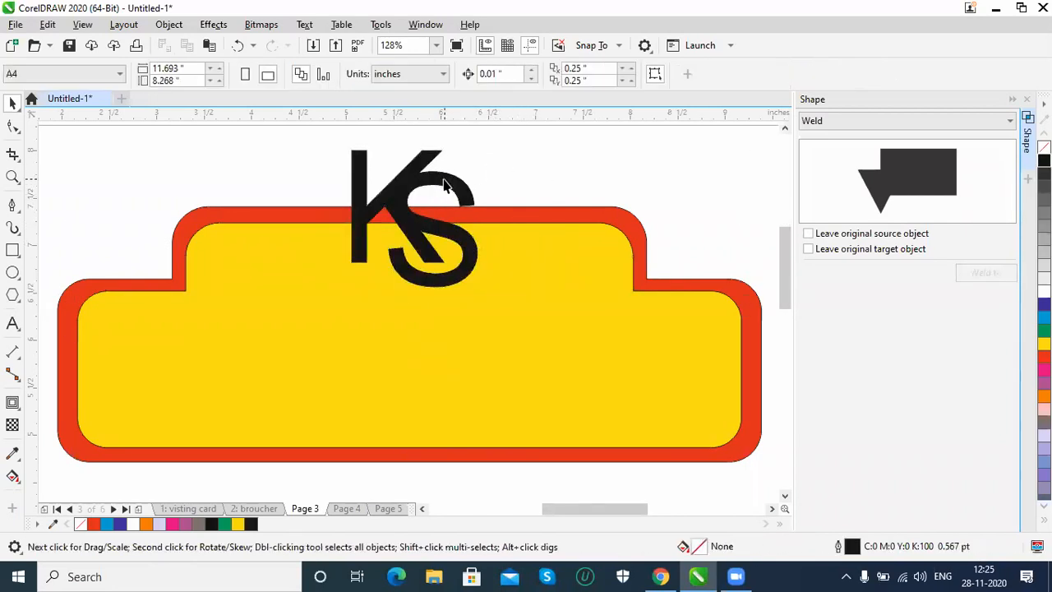
{"action": "left_click", "coordinate": [446, 182]}
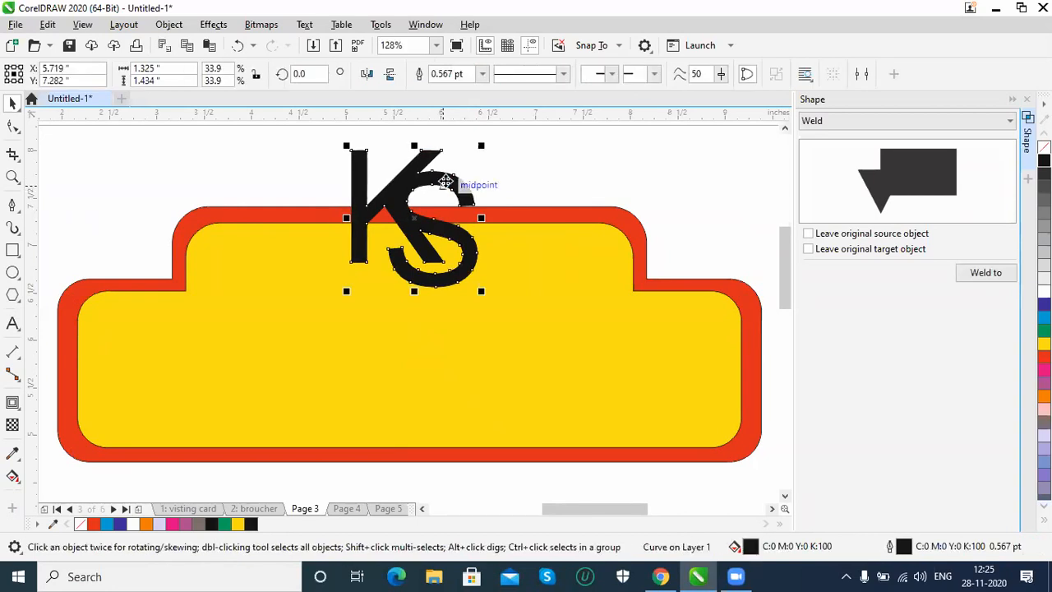
{"action": "left_click", "coordinate": [168, 25]}
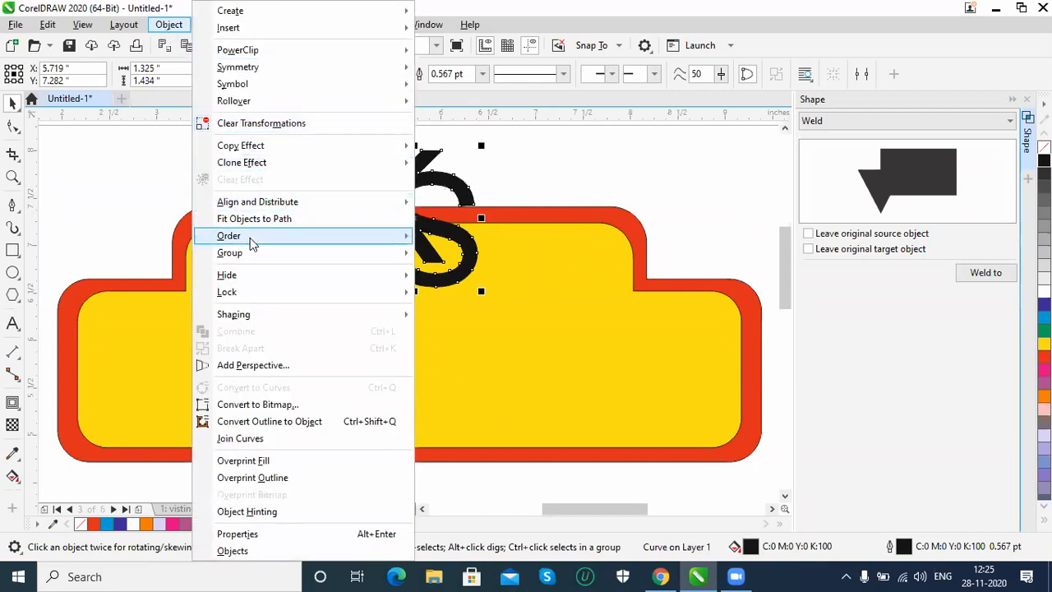
{"action": "mouse_move", "coordinate": [252, 276]}
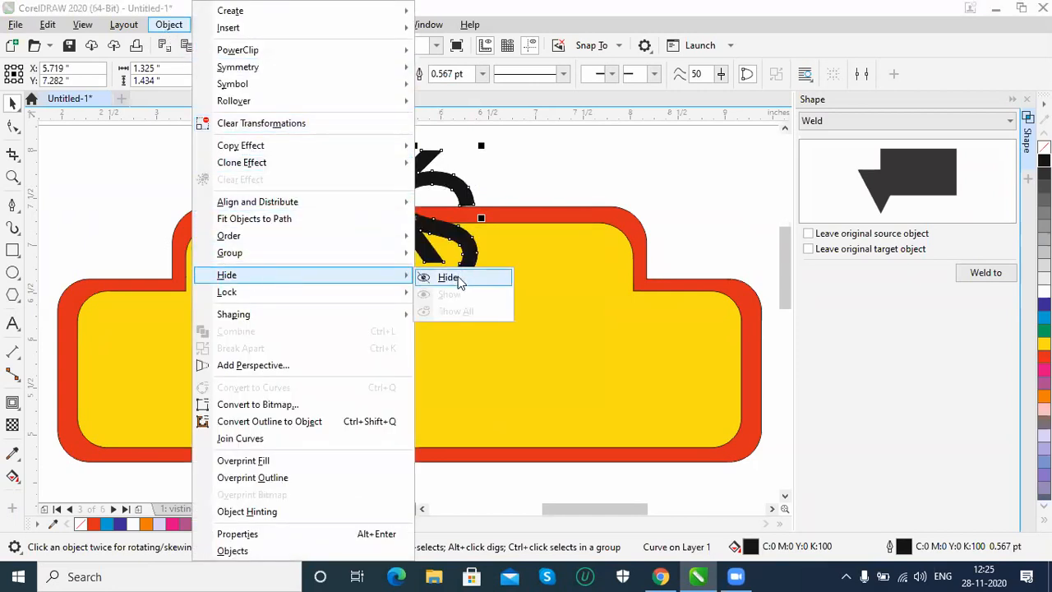
{"action": "left_click", "coordinate": [446, 275]}
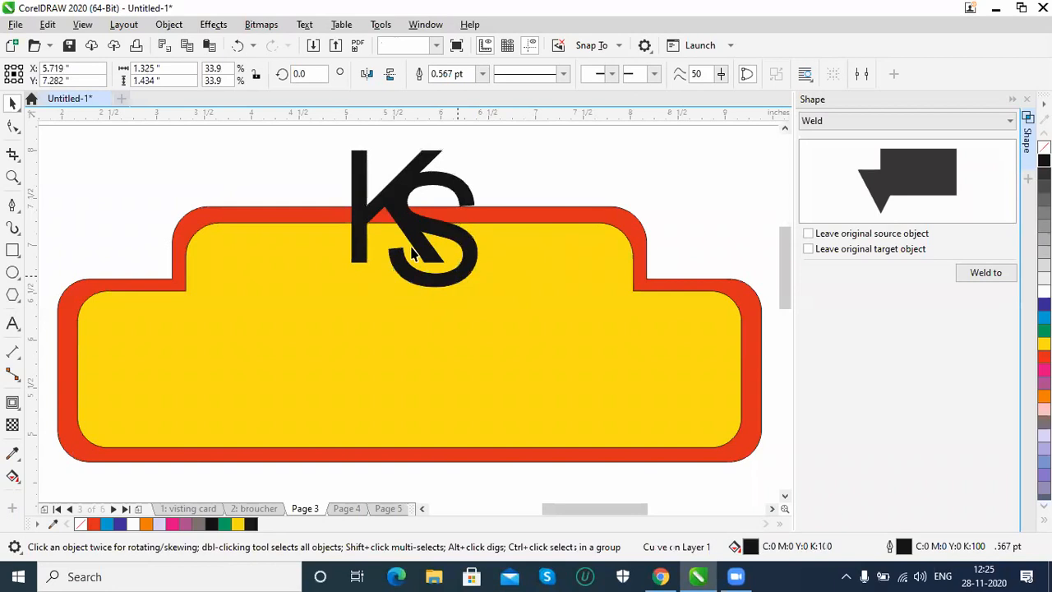
Step: Weld the KS monogram with the inner yellow shape, fill the result with yellow, and undo both changes
{"action": "left_click", "coordinate": [528, 284]}
{"action": "left_click", "coordinate": [415, 181], "text": "shift"}
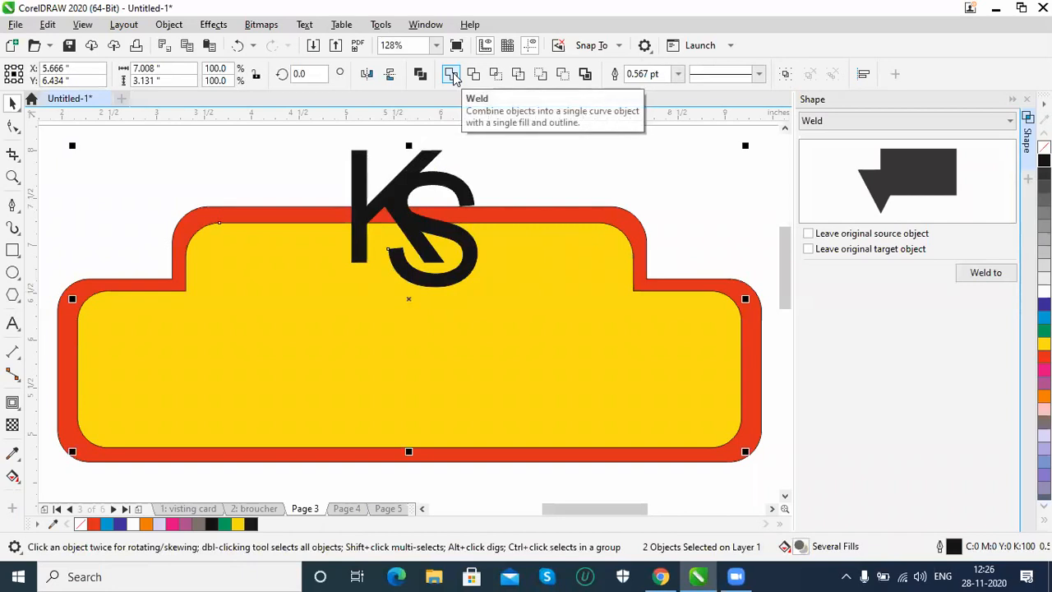
{"action": "left_click", "coordinate": [451, 75]}
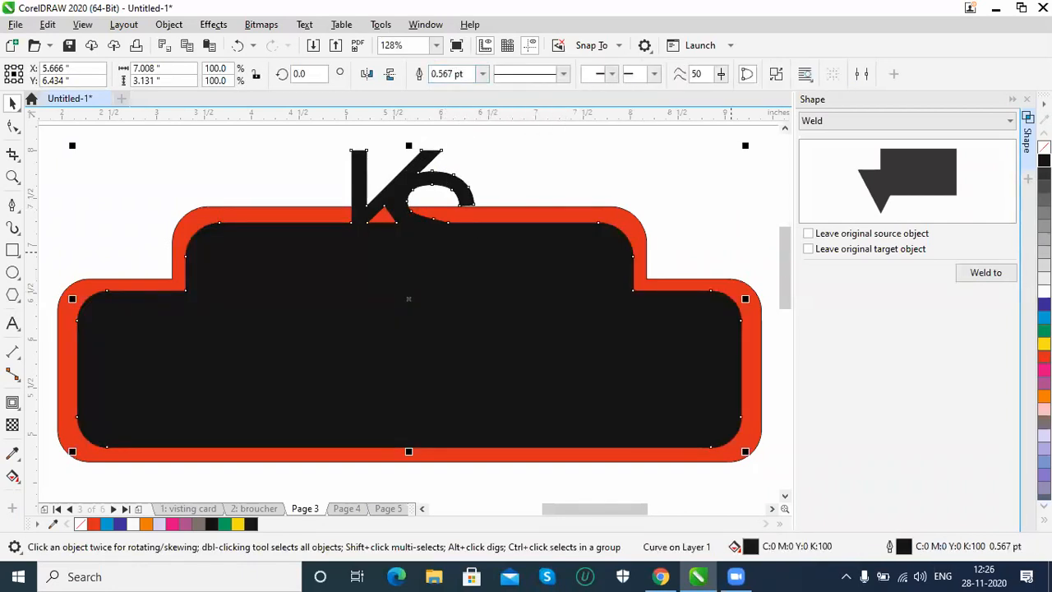
{"action": "left_click", "coordinate": [1044, 344]}
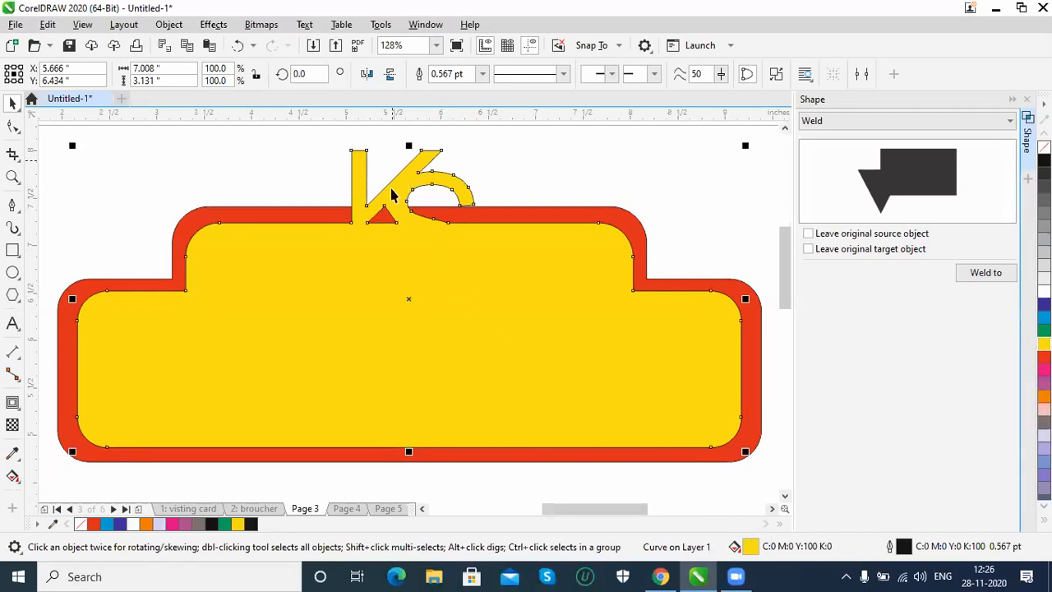
{"action": "key", "text": "ctrl+z"}
{"action": "key", "text": "ctrl+z"}
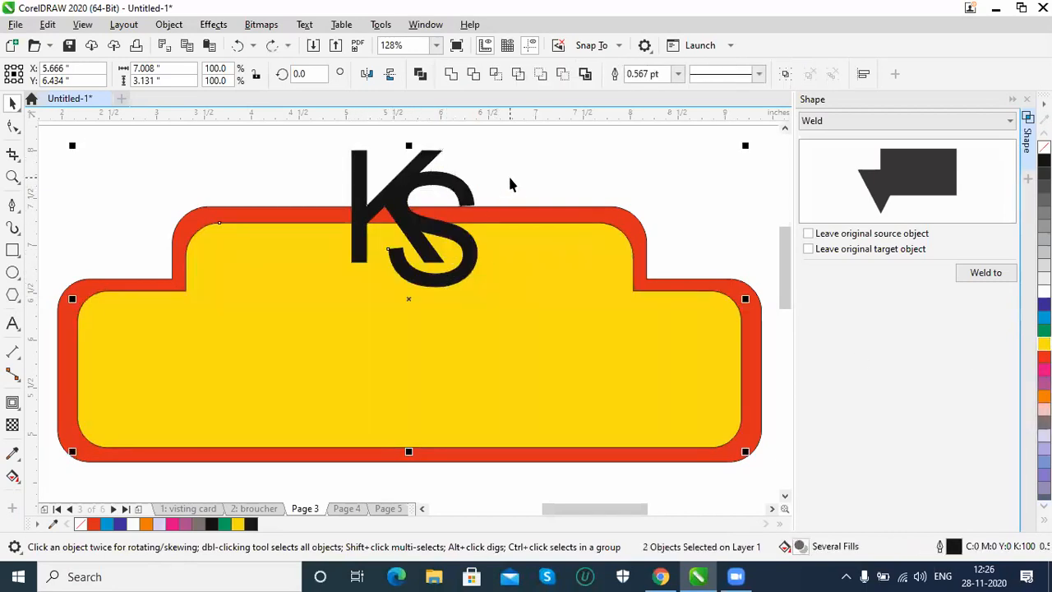
Step: Undo the last weld and nudge the black KS monogram higher above the sign's upper edge
{"action": "key", "text": "ctrl+z"}
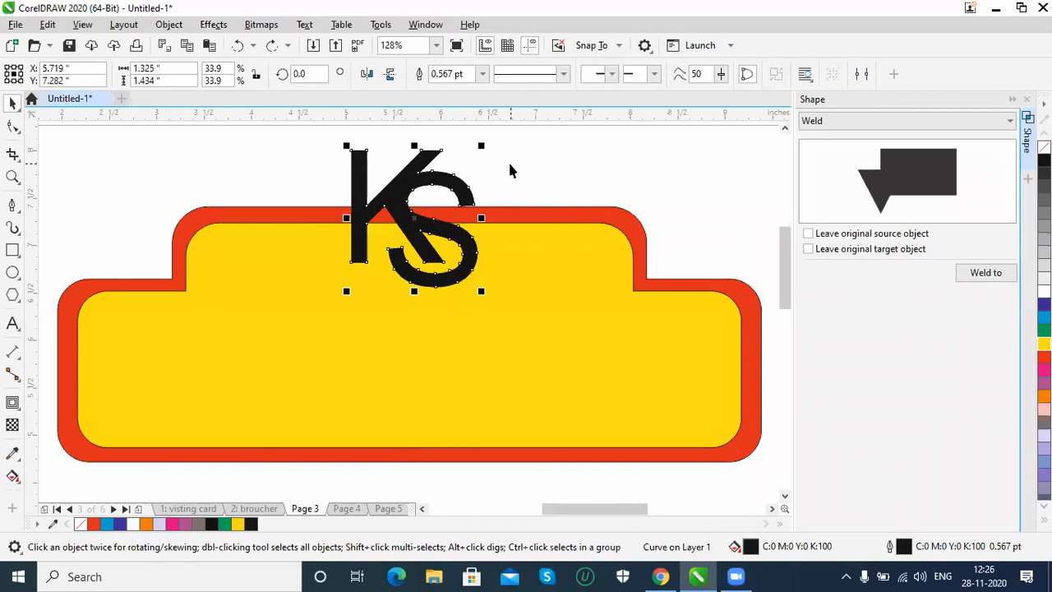
{"action": "left_click", "coordinate": [426, 178]}
{"action": "key", "text": "Up"}
{"action": "key", "text": "Up"}
{"action": "key", "text": "Up"}
{"action": "key", "text": "Up"}
{"action": "key", "text": "Up"}
{"action": "key", "text": "Up"}
{"action": "key", "text": "Up"}
{"action": "key", "text": "Down"}
{"action": "key", "text": "Down"}
{"action": "key", "text": "Down"}
{"action": "key", "text": "Down"}
{"action": "key", "text": "Down"}
{"action": "key", "text": "Down"}
{"action": "key", "text": "Down"}
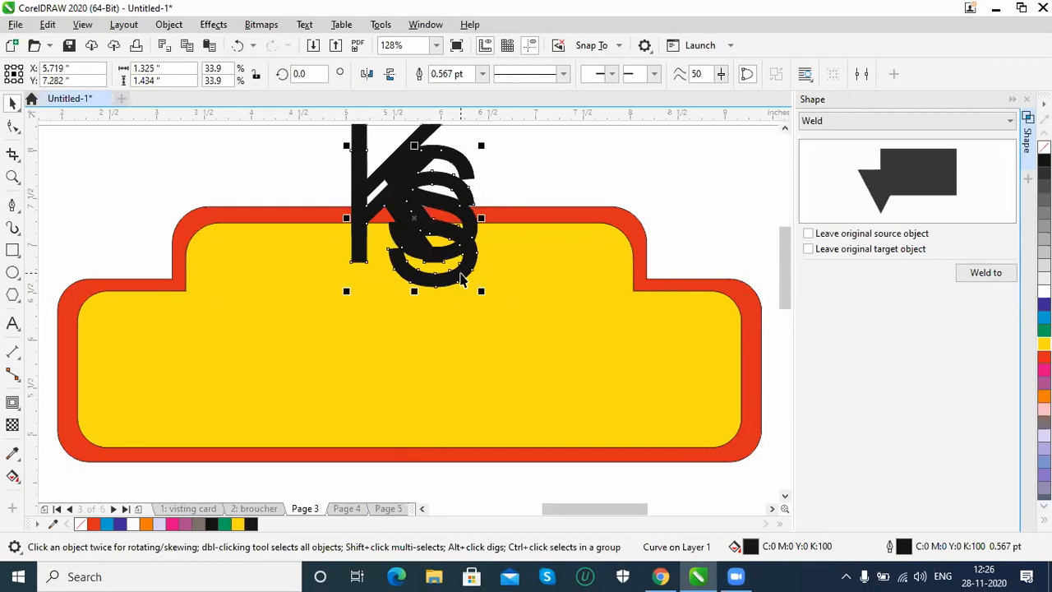
{"action": "key", "text": "Escape"}
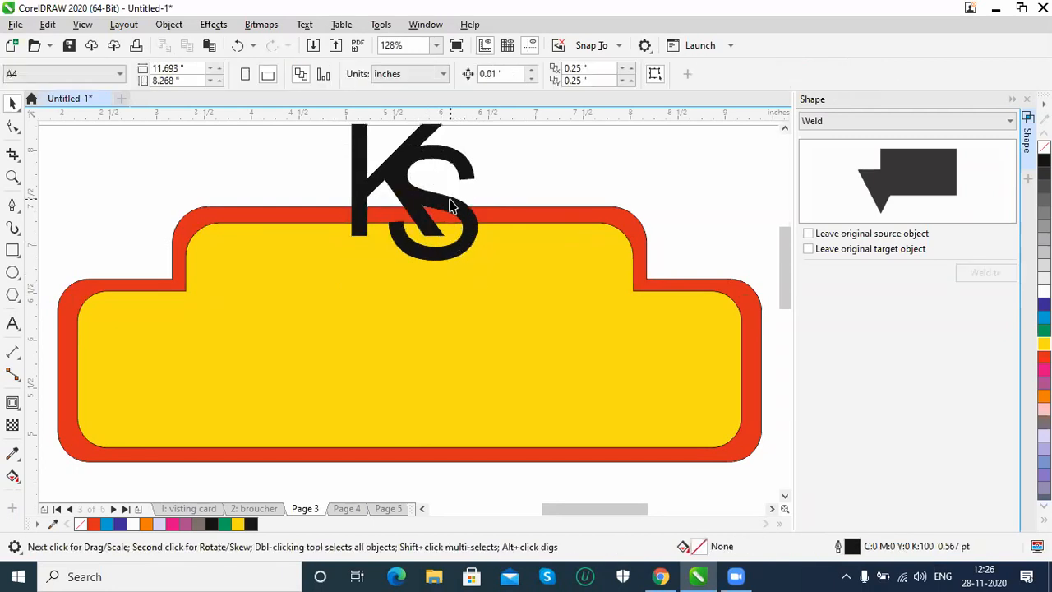
Step: Weld the raised KS monogram to the inner yellow shape, fill the result with yellow, and undo both changes
{"action": "left_click", "coordinate": [556, 280]}
{"action": "left_click", "coordinate": [421, 158], "text": "shift"}
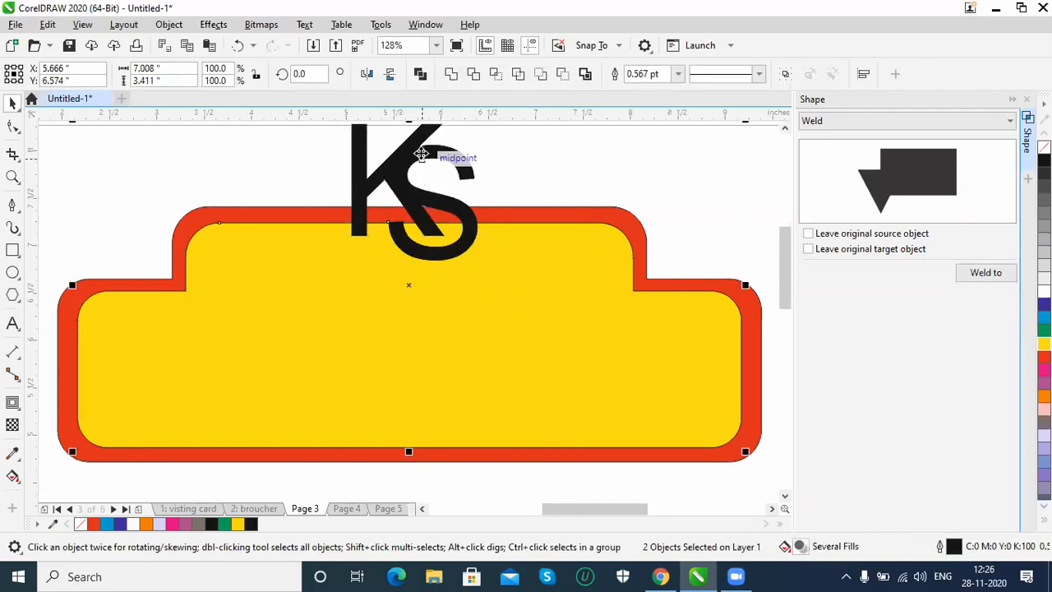
{"action": "left_click", "coordinate": [451, 76]}
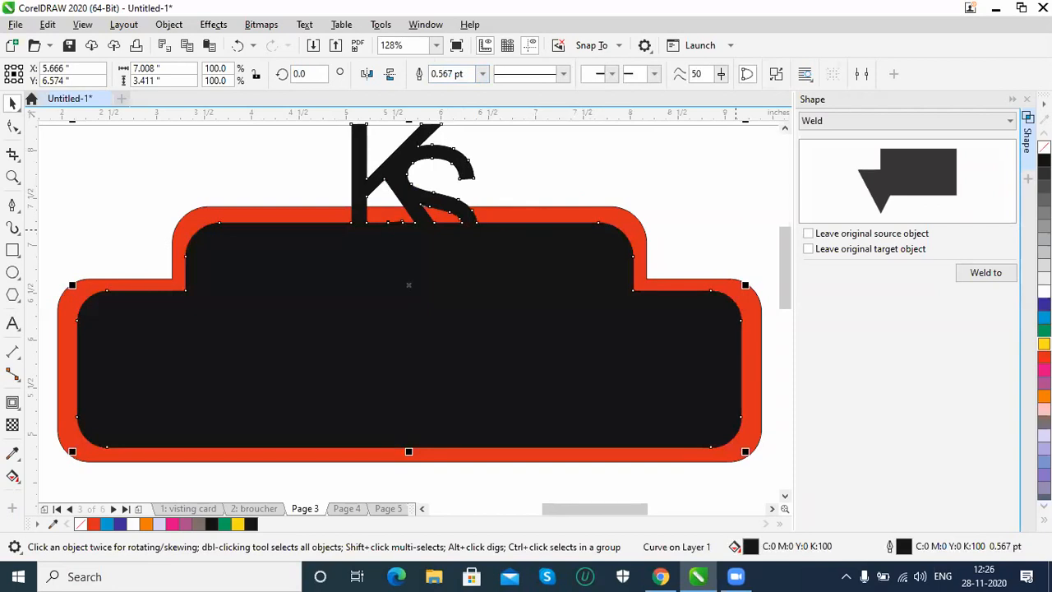
{"action": "left_click", "coordinate": [1044, 344]}
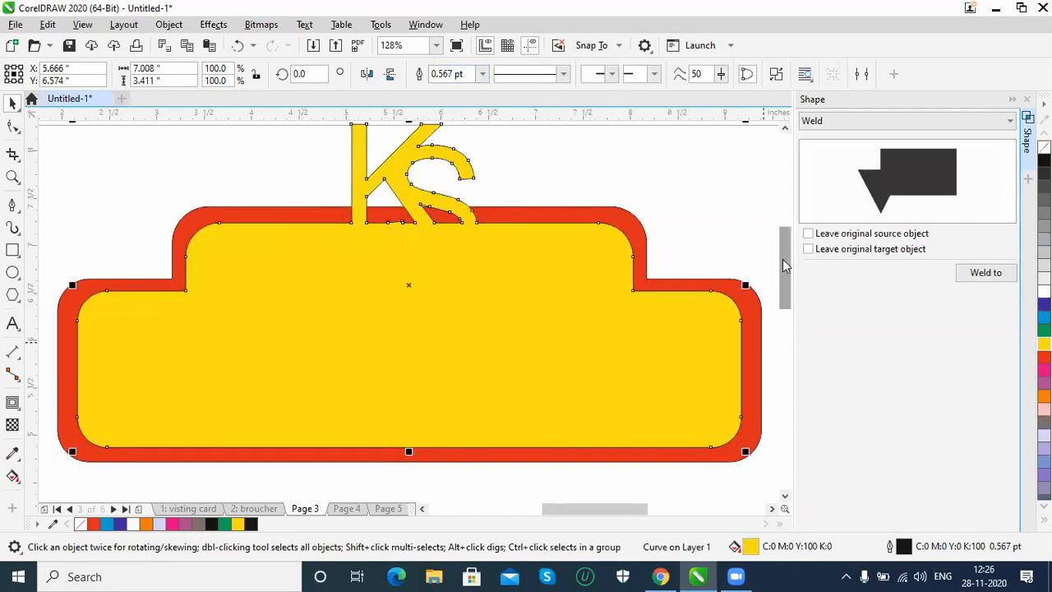
{"action": "left_click_drag", "start_coordinate": [782, 259], "coordinate": [784, 253]}
{"action": "key", "text": "ctrl+z"}
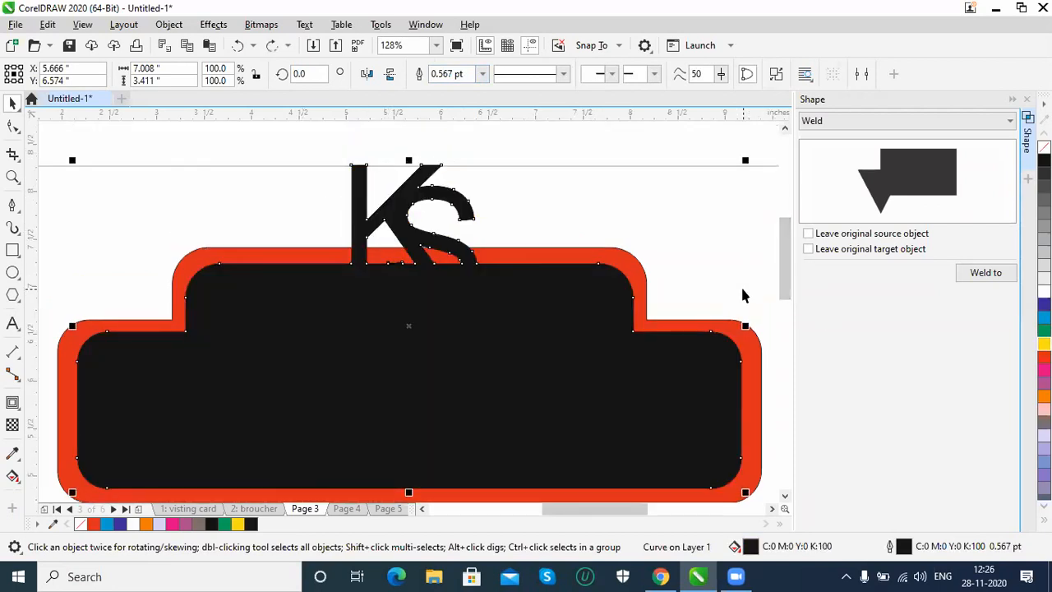
{"action": "key", "text": "ctrl+z"}
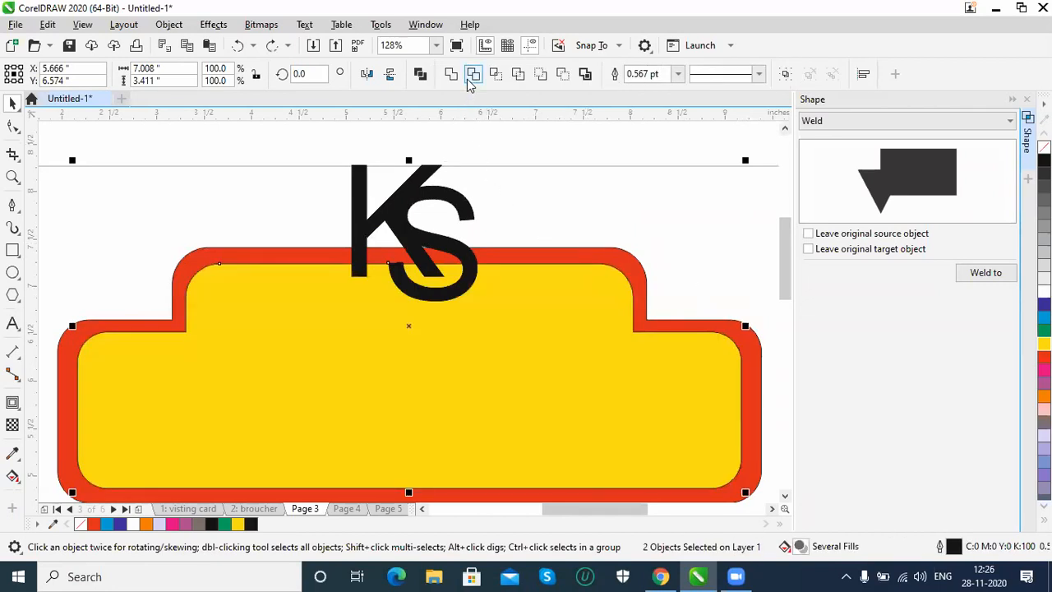
Step: Move the KS monogram down so it sits mostly on the sign's yellow area
{"action": "left_click", "coordinate": [438, 156]}
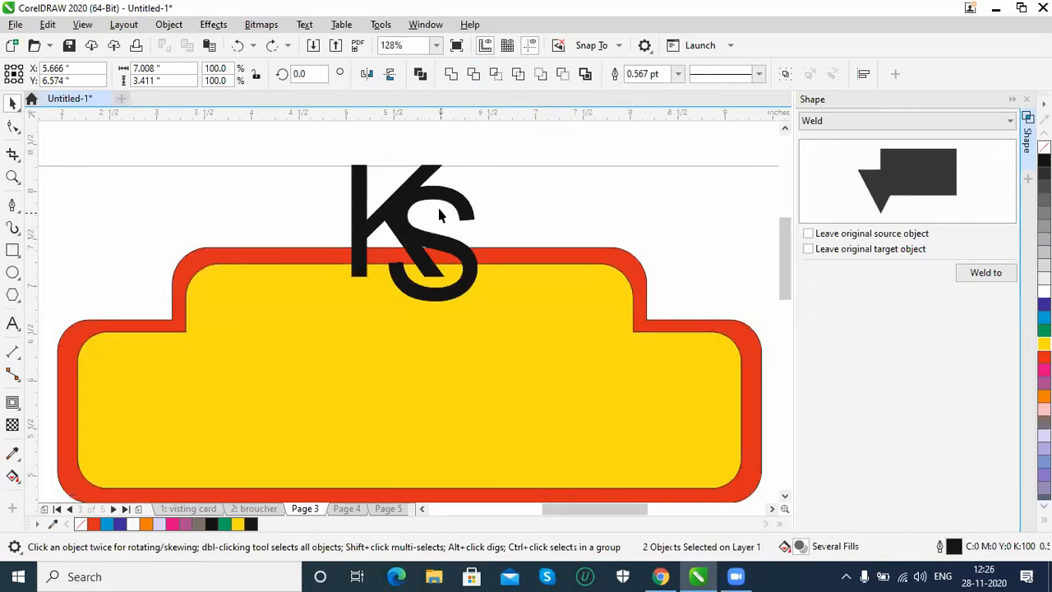
{"action": "left_click_drag", "start_coordinate": [439, 214], "coordinate": [436, 268]}
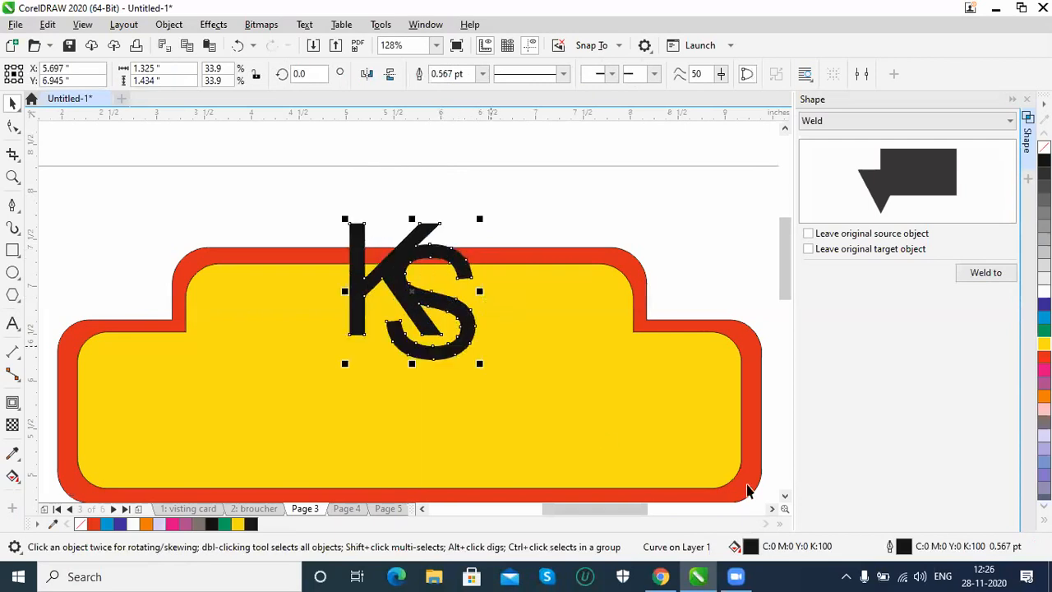
Step: Trim the unfilled circle with the overlapping rectangle at the page's lower edge, and undo the trim
{"action": "left_click_drag", "start_coordinate": [791, 287], "coordinate": [657, 357]}
{"action": "scroll", "coordinate": [574, 238], "scroll_direction": "down", "scroll_amount": 4}
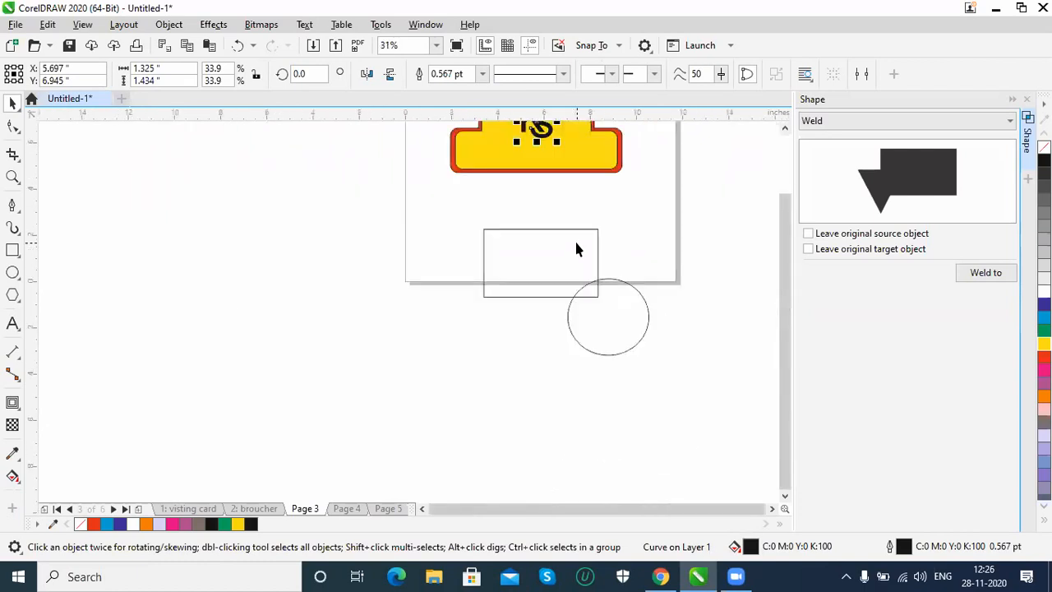
{"action": "left_click", "coordinate": [568, 236]}
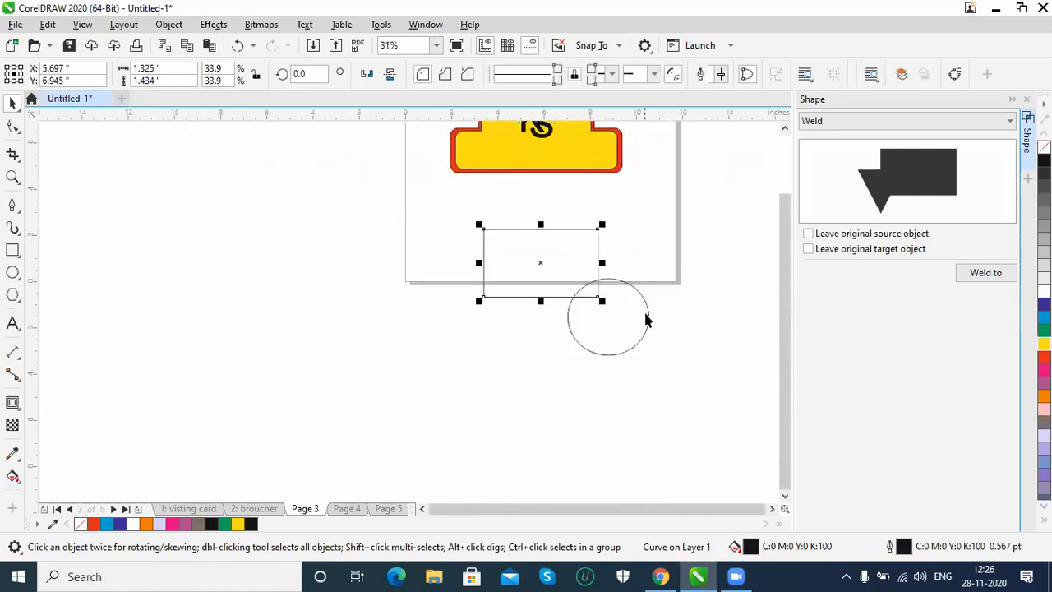
{"action": "left_click", "coordinate": [646, 319], "text": "shift"}
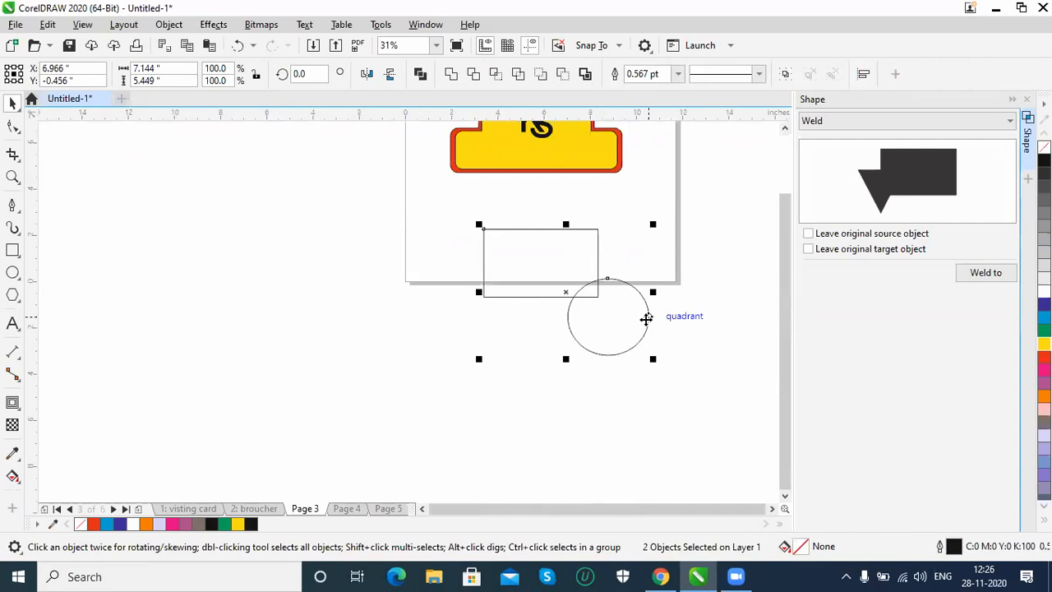
{"action": "key", "text": "shift+F2"}
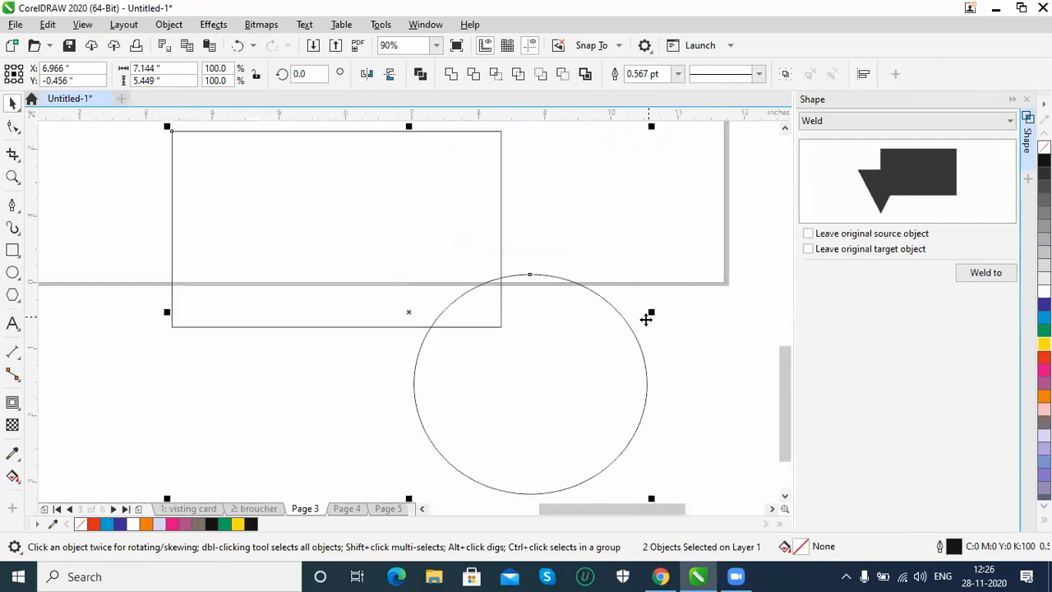
{"action": "left_click", "coordinate": [474, 75]}
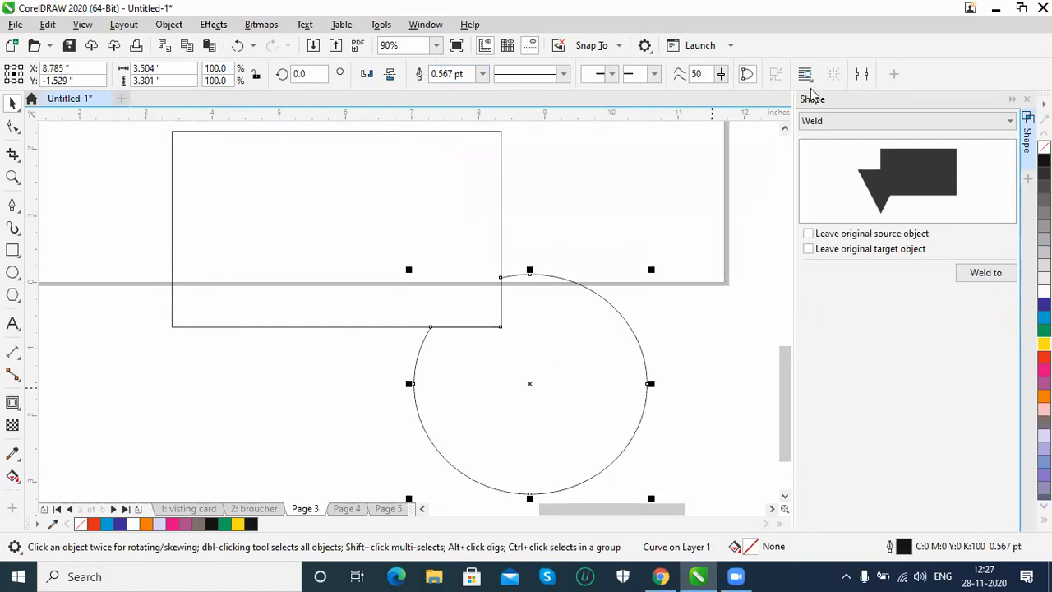
{"action": "key", "text": "Escape"}
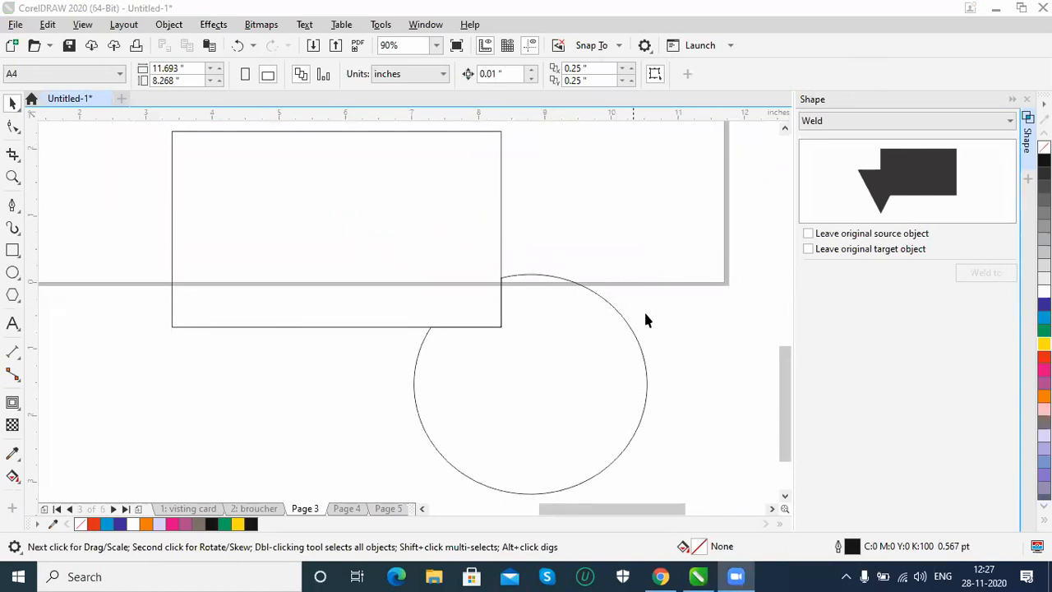
{"action": "left_click", "coordinate": [663, 340]}
{"action": "key", "text": "ctrl+a"}
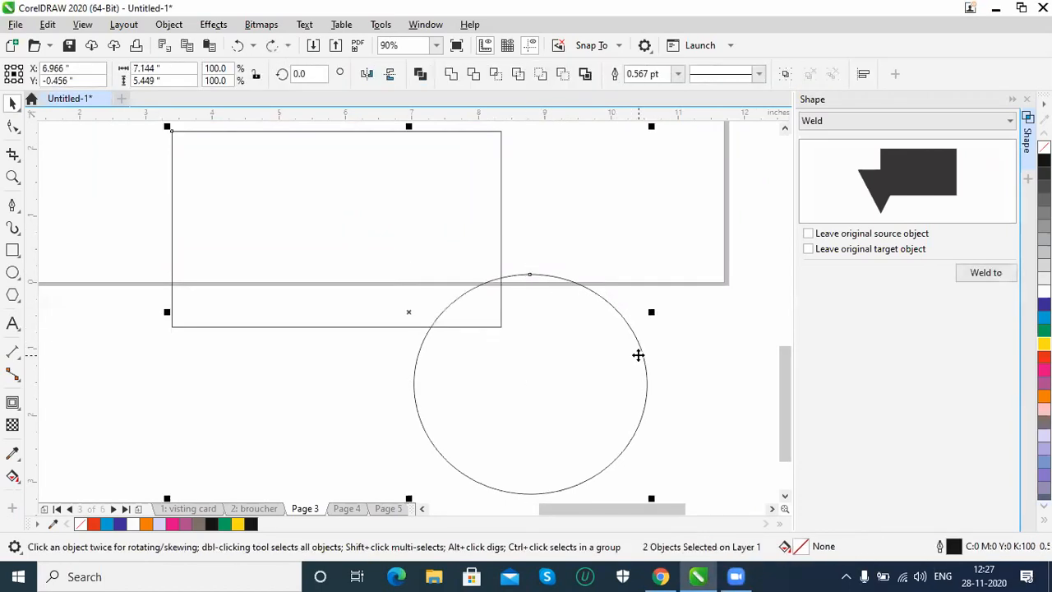
Step: Fill the rectangle at the page's lower edge with green
{"action": "left_click", "coordinate": [201, 130]}
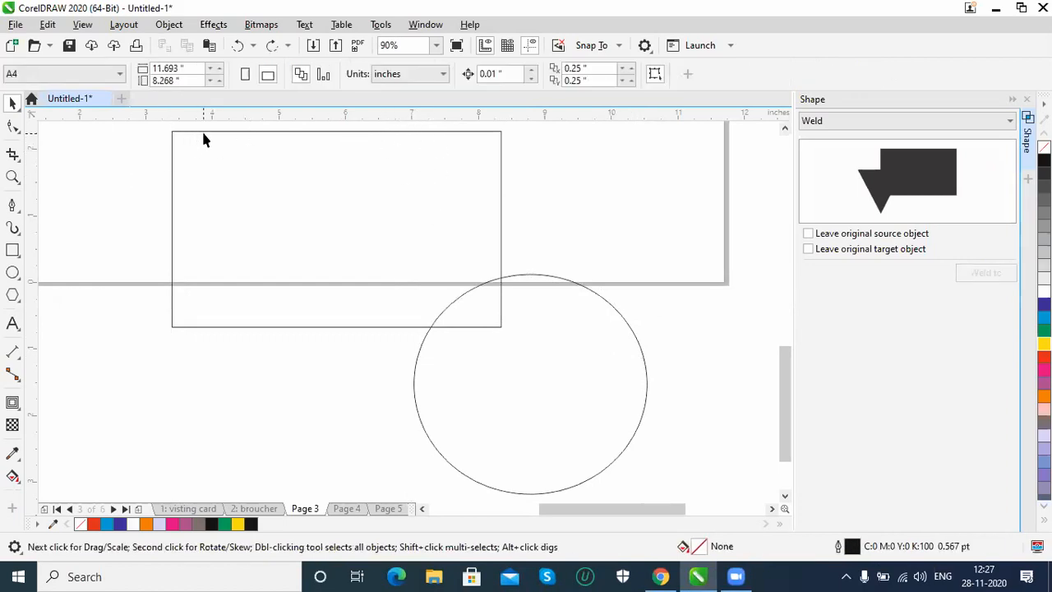
{"action": "left_click", "coordinate": [1044, 331]}
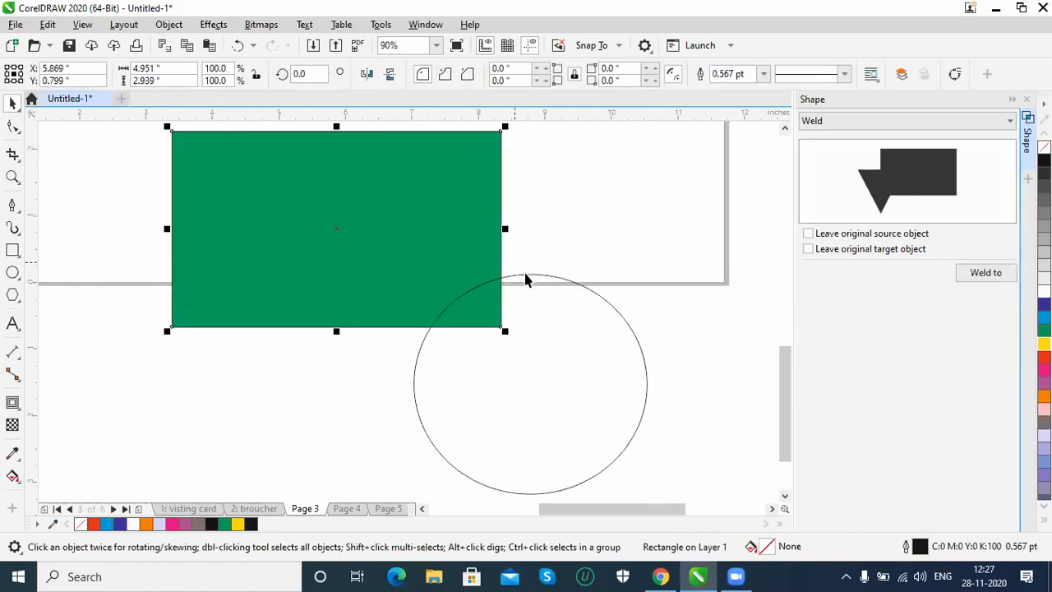
Step: Fill the circle with purple and move it further over the rectangle's lower-right corner
{"action": "left_click", "coordinate": [546, 276]}
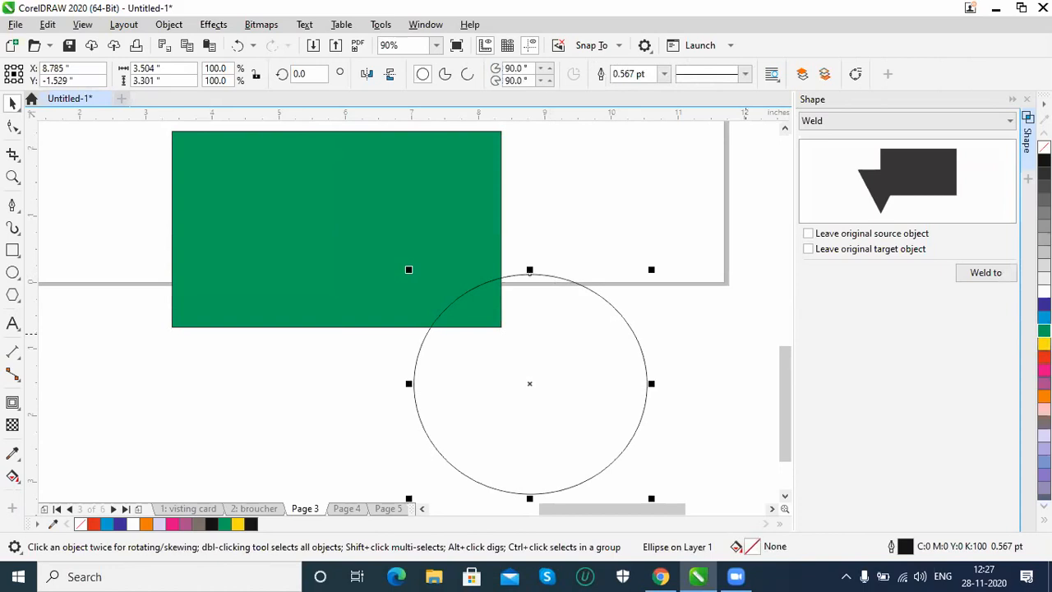
{"action": "left_click", "coordinate": [1044, 370]}
{"action": "left_click_drag", "start_coordinate": [530, 384], "coordinate": [480, 326]}
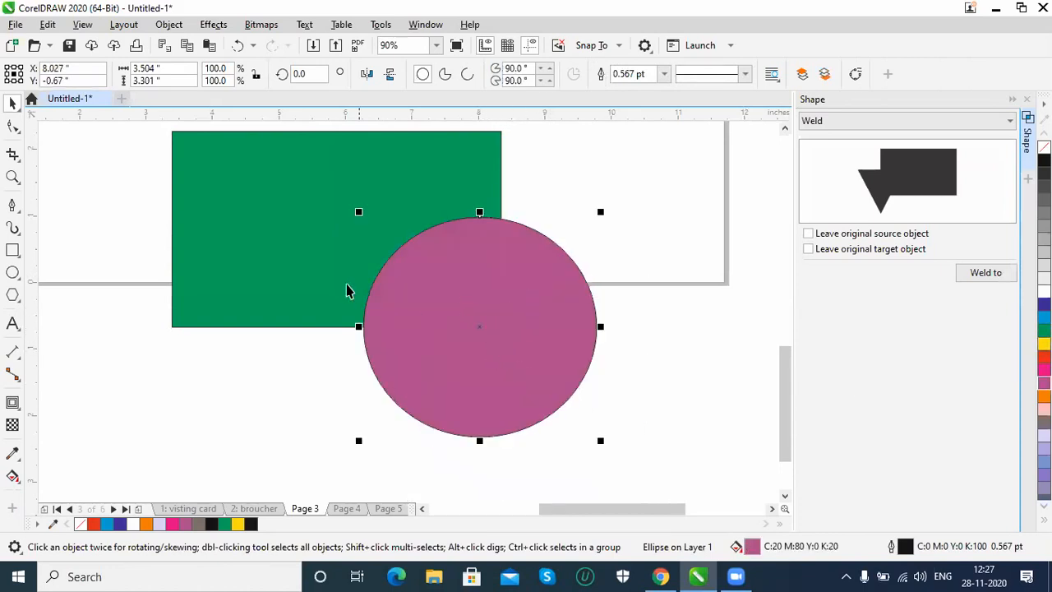
Step: Trim the green rectangle with the purple circle, move the cut rectangle away from the circle, and undo both changes
{"action": "left_click", "coordinate": [201, 198], "text": "shift"}
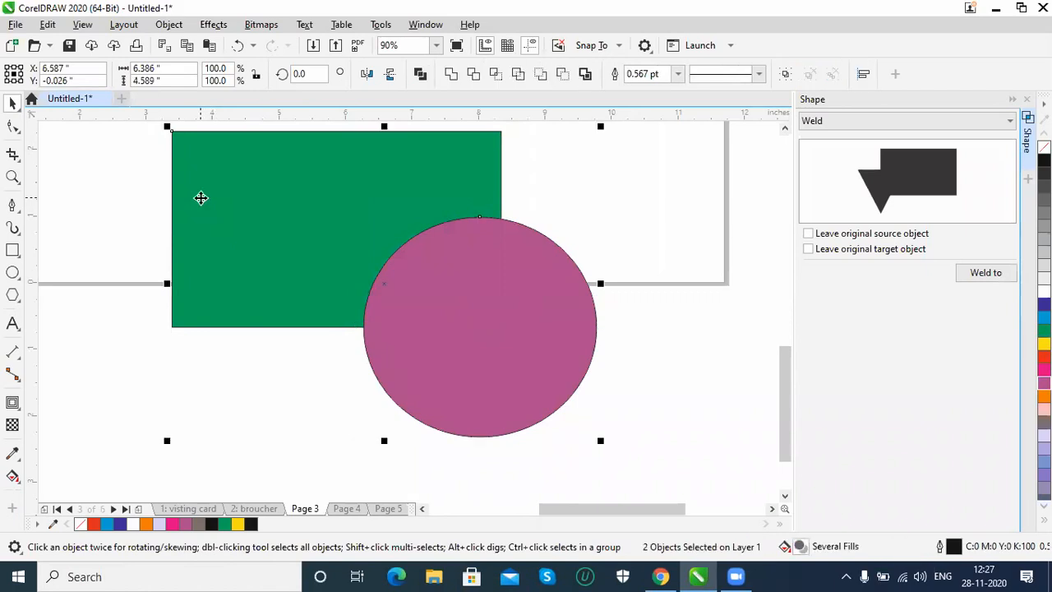
{"action": "left_click", "coordinate": [474, 79]}
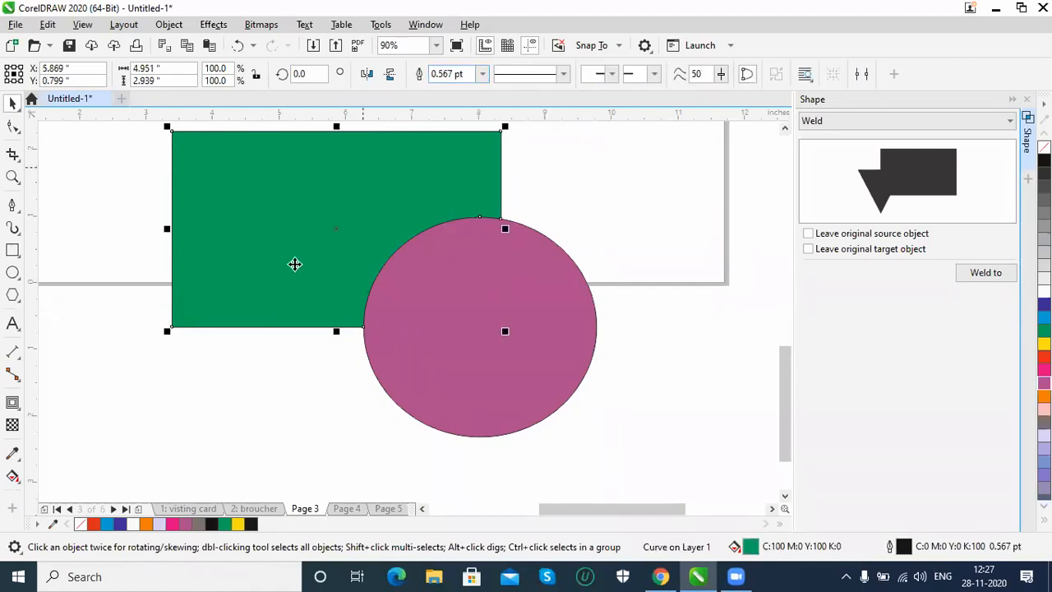
{"action": "left_click_drag", "start_coordinate": [245, 243], "coordinate": [92, 226]}
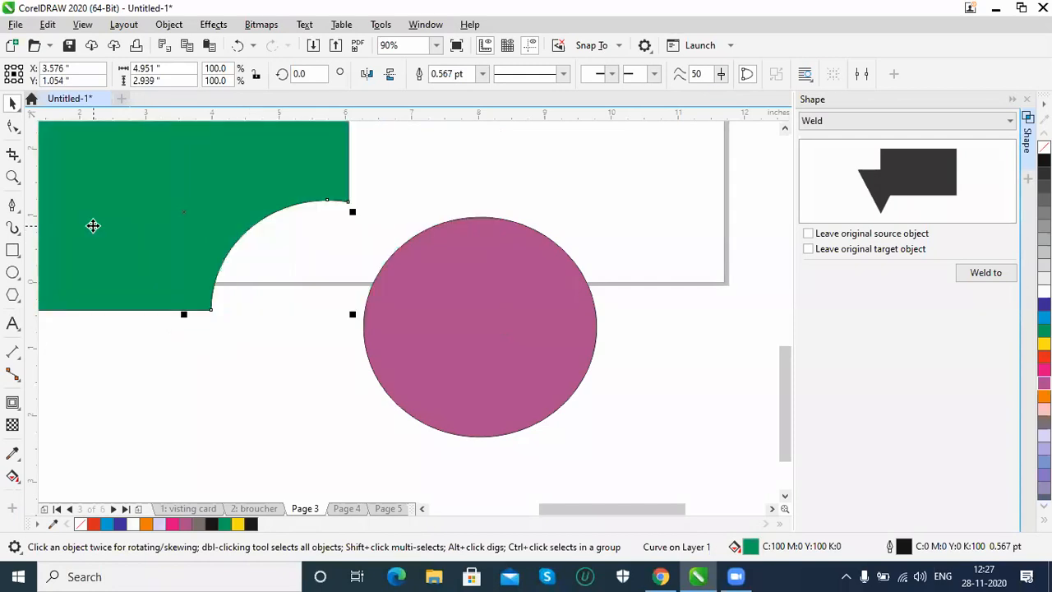
{"action": "key", "text": "ctrl+z"}
{"action": "key", "text": "ctrl+z"}
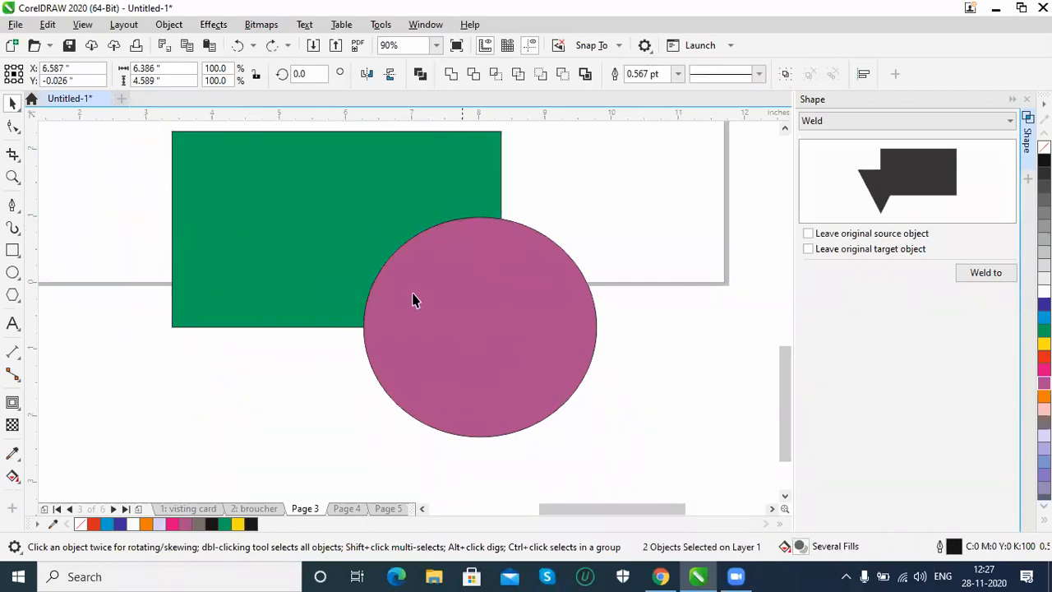
{"action": "key", "text": "Escape"}
Step: Trim the purple circle with the green rectangle, move the rectangle aside, and undo both changes
{"action": "left_click", "coordinate": [255, 207]}
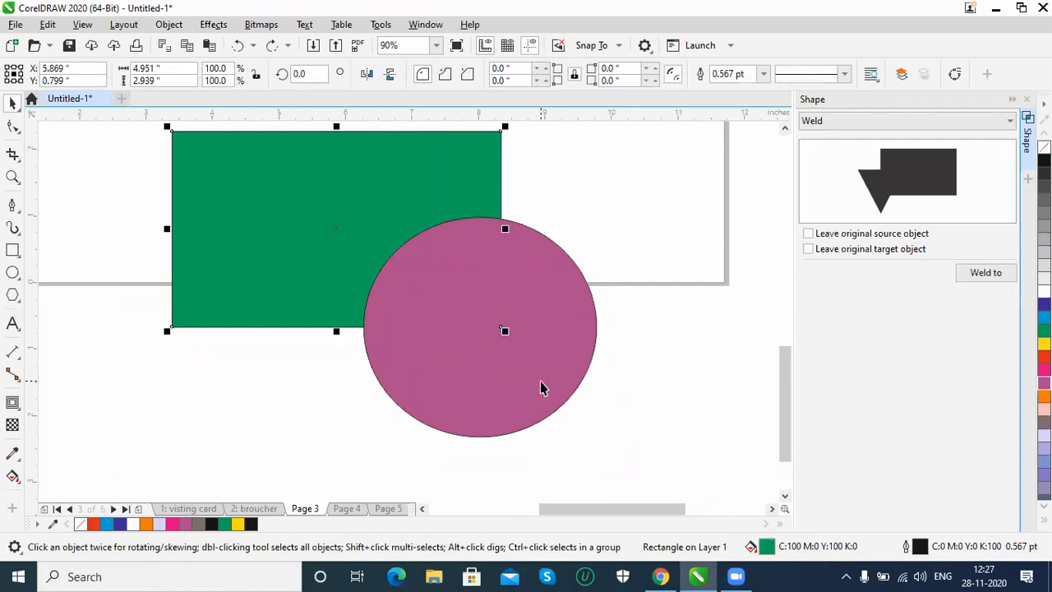
{"action": "left_click", "coordinate": [540, 388], "text": "shift"}
{"action": "left_click", "coordinate": [473, 74]}
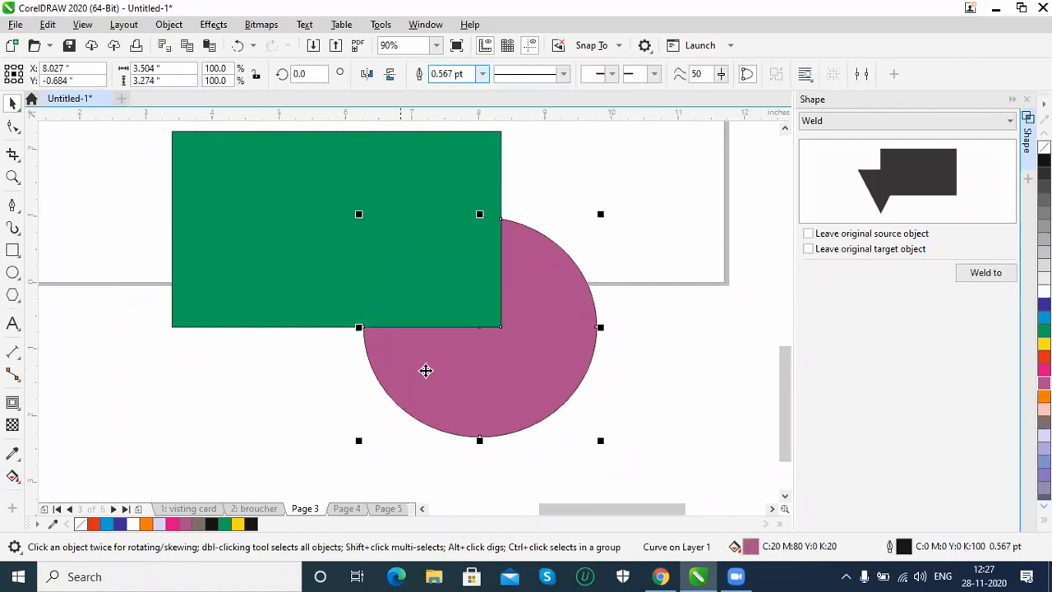
{"action": "left_click", "coordinate": [246, 256]}
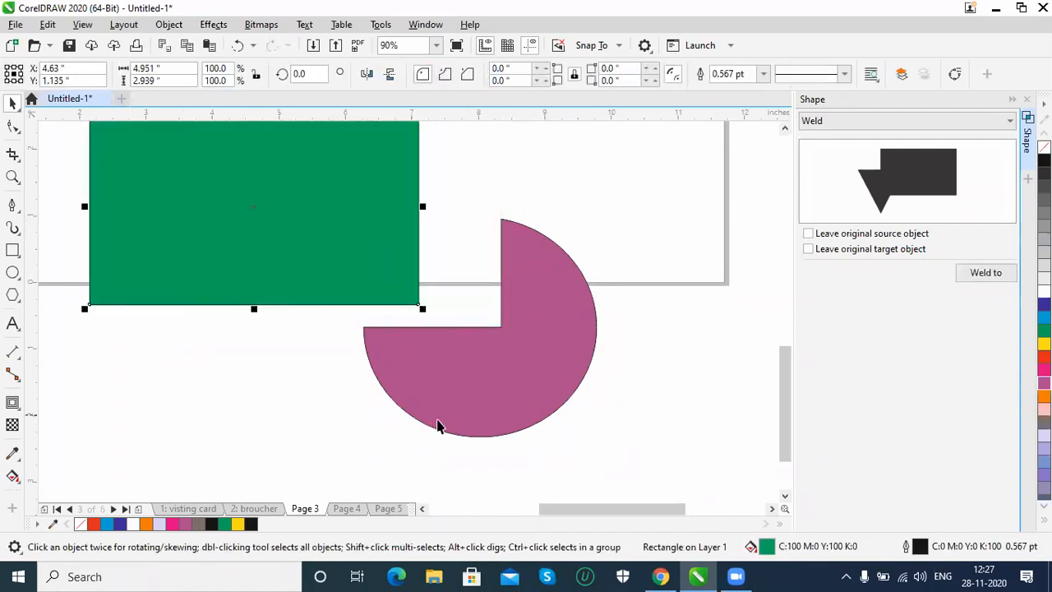
{"action": "key", "text": "ctrl+z"}
{"action": "key", "text": "ctrl+z"}
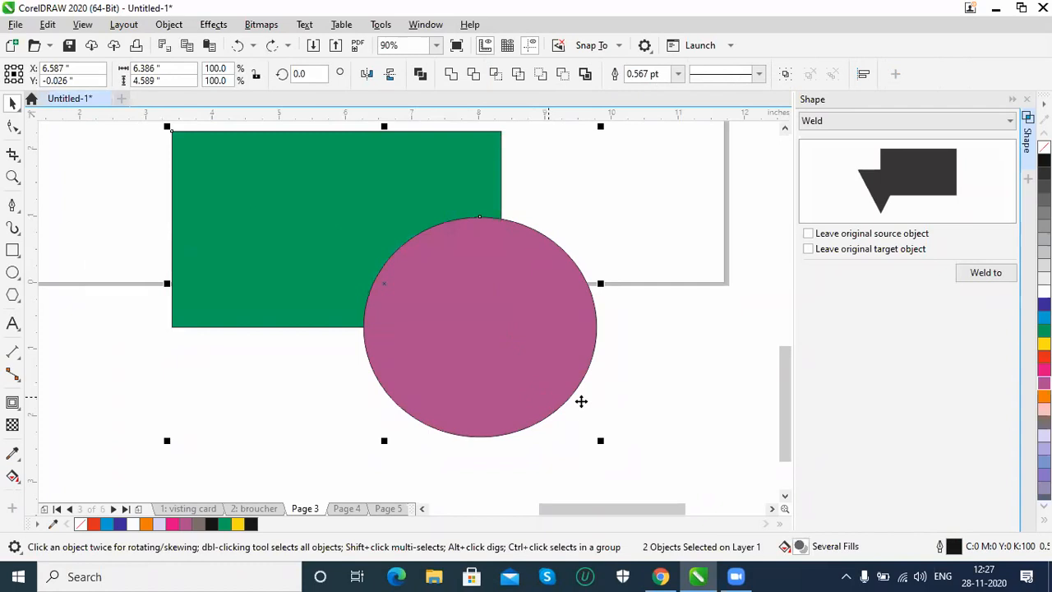
{"action": "key", "text": "Escape"}
Step: Trim the purple circle with the green rectangle again, move the cut circle away from the rectangle, and undo both changes
{"action": "left_click", "coordinate": [550, 387]}
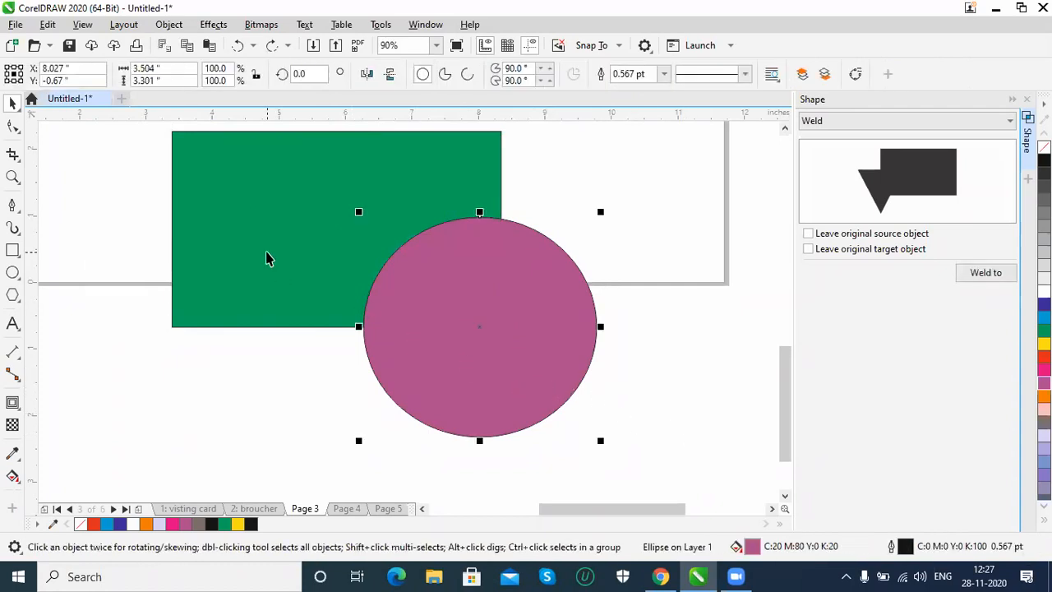
{"action": "left_click", "coordinate": [235, 209]}
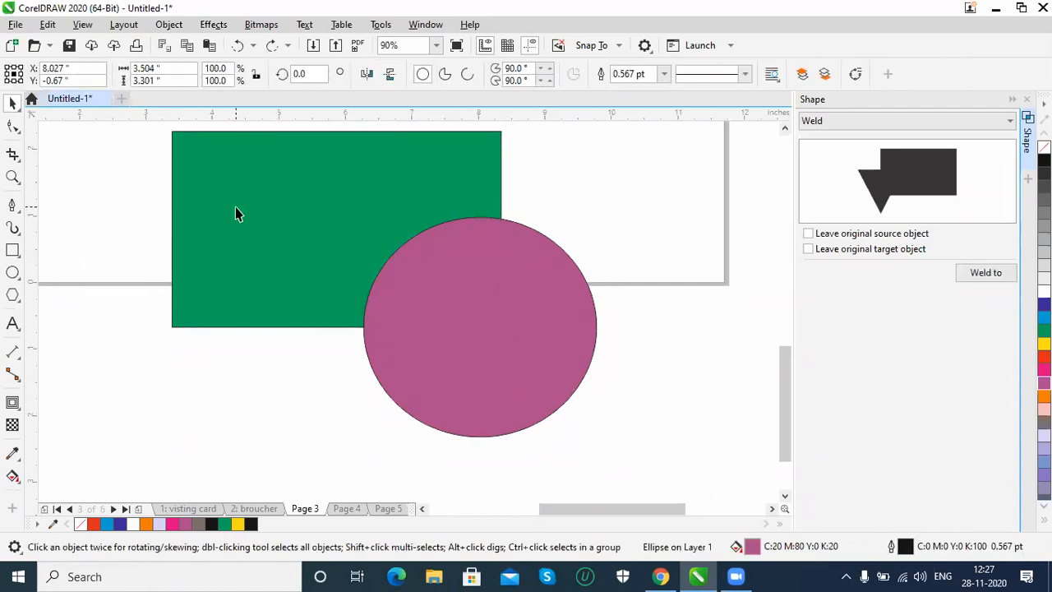
{"action": "left_click", "coordinate": [506, 426], "text": "shift"}
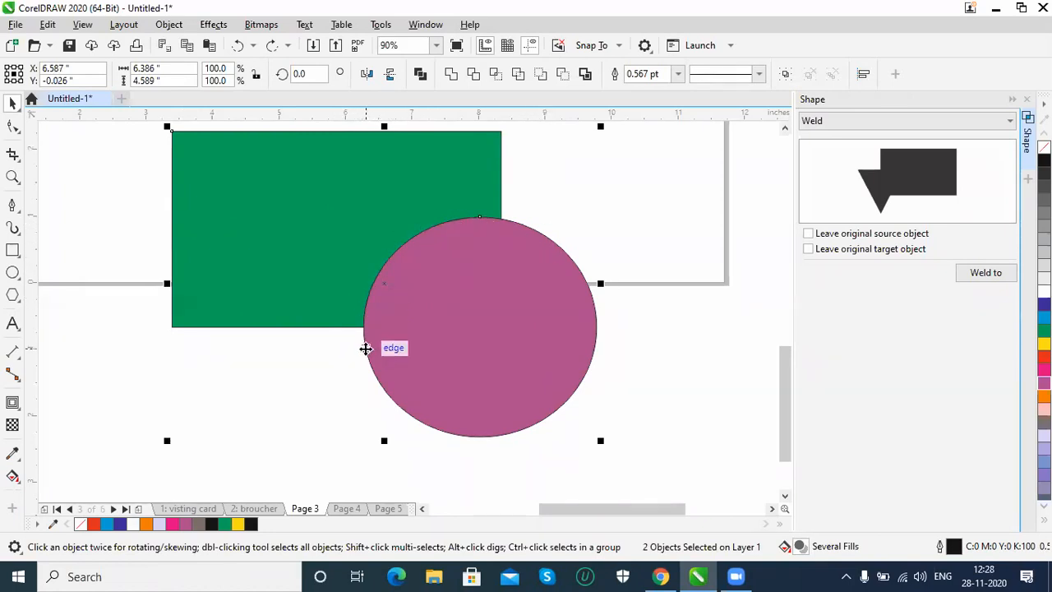
{"action": "left_click", "coordinate": [475, 75]}
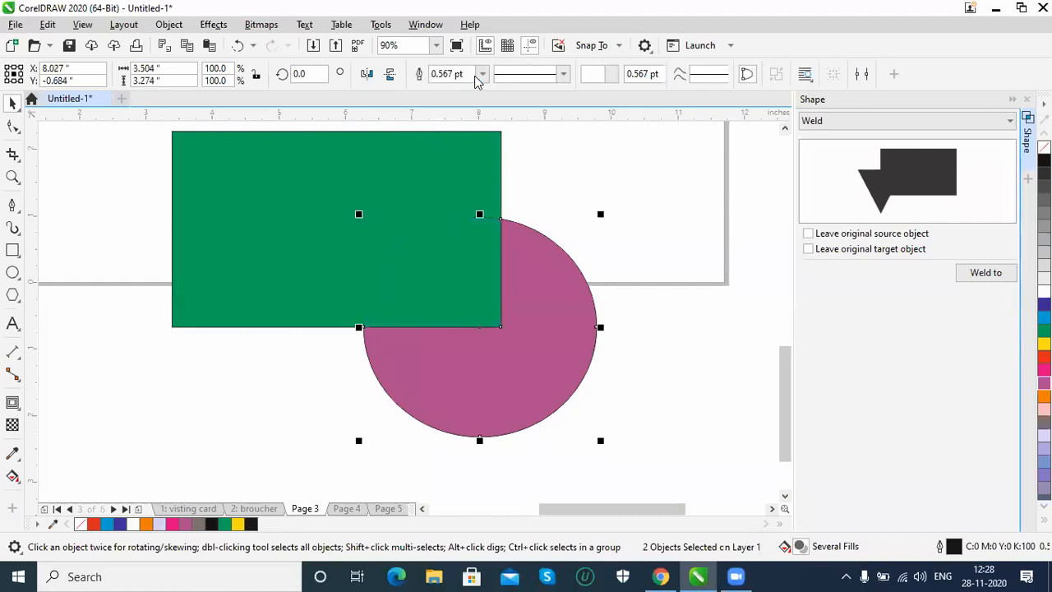
{"action": "left_click_drag", "start_coordinate": [553, 392], "coordinate": [610, 435]}
{"action": "key", "text": "ctrl+z"}
{"action": "key", "text": "ctrl+z"}
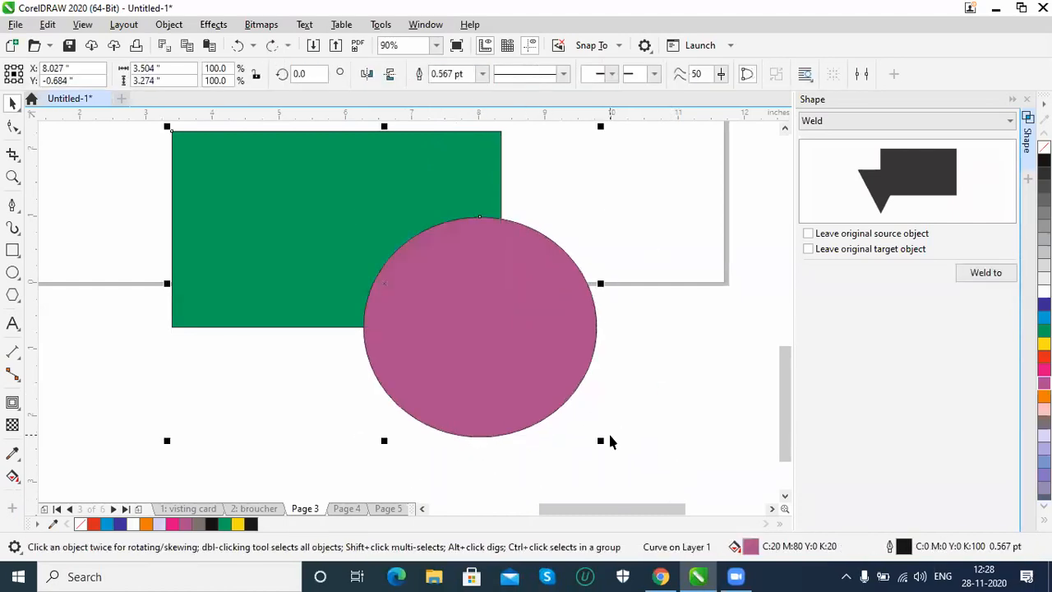
{"action": "key", "text": "Escape"}
Step: Trim the green rectangle with the purple circle, move the cut rectangle away from the circle, and undo both changes
{"action": "left_click", "coordinate": [561, 399]}
{"action": "left_click", "coordinate": [266, 258], "text": "shift"}
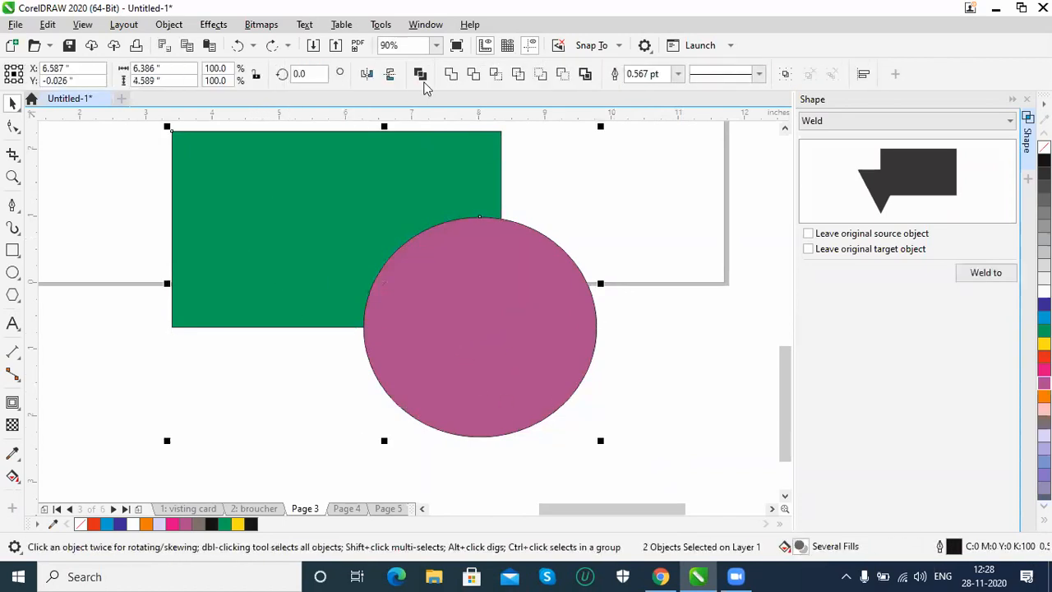
{"action": "left_click", "coordinate": [473, 74]}
{"action": "left_click_drag", "start_coordinate": [292, 240], "coordinate": [195, 208]}
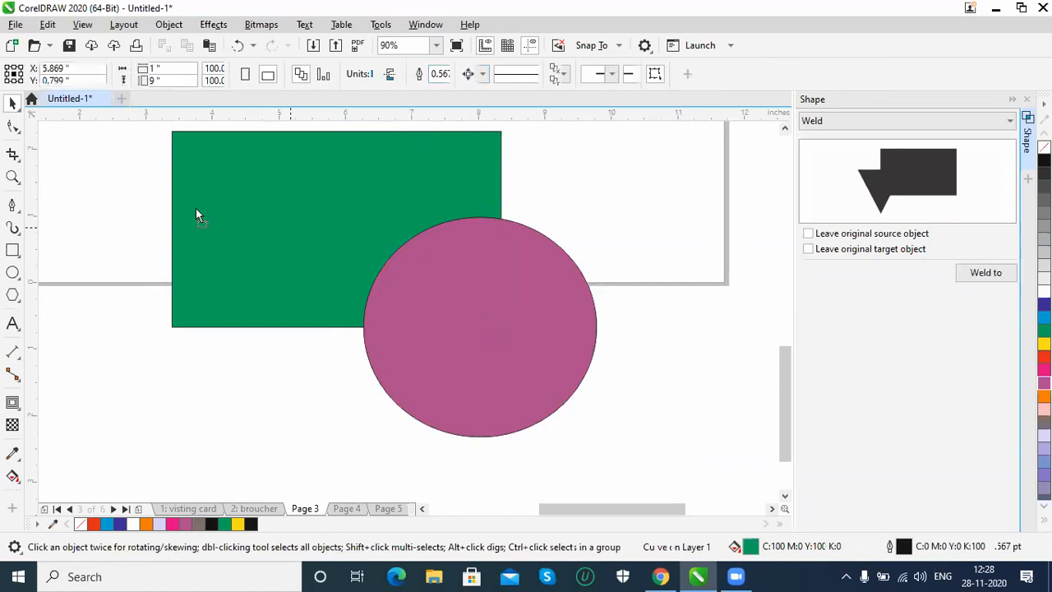
{"action": "key", "text": "ctrl+z"}
{"action": "key", "text": "ctrl+z"}
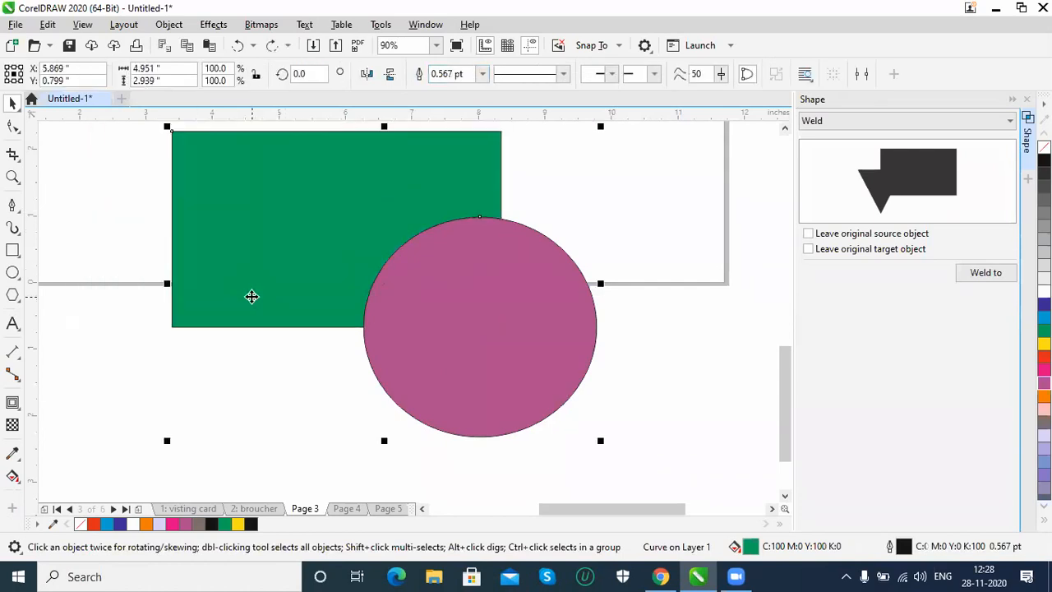
Step: Trim the green rectangle with the purple circle once more, leave it in place, and undo the trim
{"action": "key", "text": "Escape"}
{"action": "left_click", "coordinate": [475, 361]}
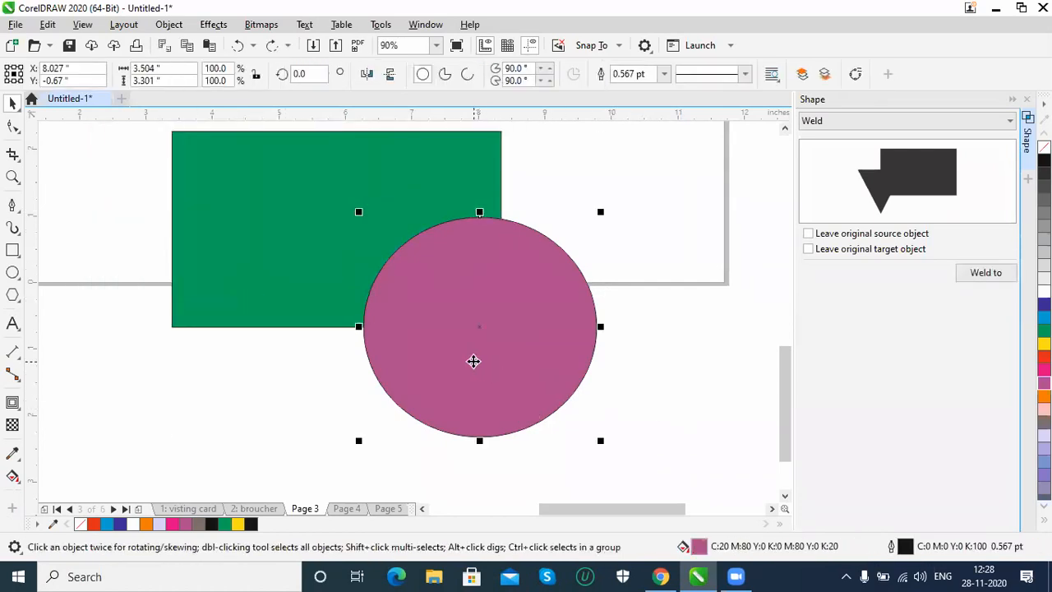
{"action": "left_click", "coordinate": [210, 236], "text": "shift"}
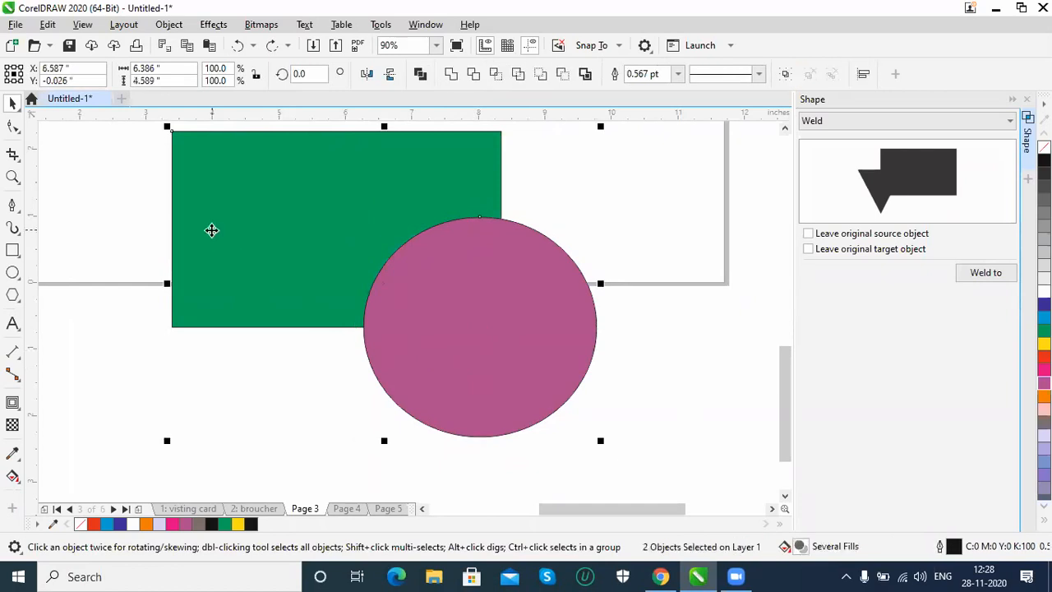
{"action": "left_click", "coordinate": [474, 76]}
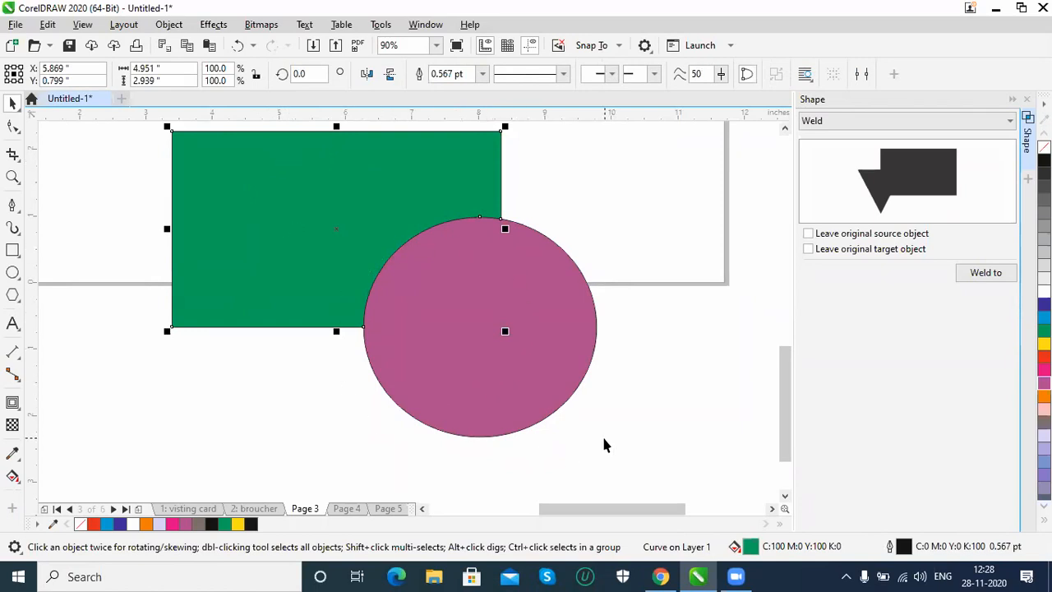
{"action": "key", "text": "ctrl+z"}
{"action": "key", "text": "Escape"}
Step: Trim the purple circle with the green rectangle, move the cut circle aside, and undo both changes
{"action": "left_click", "coordinate": [278, 273]}
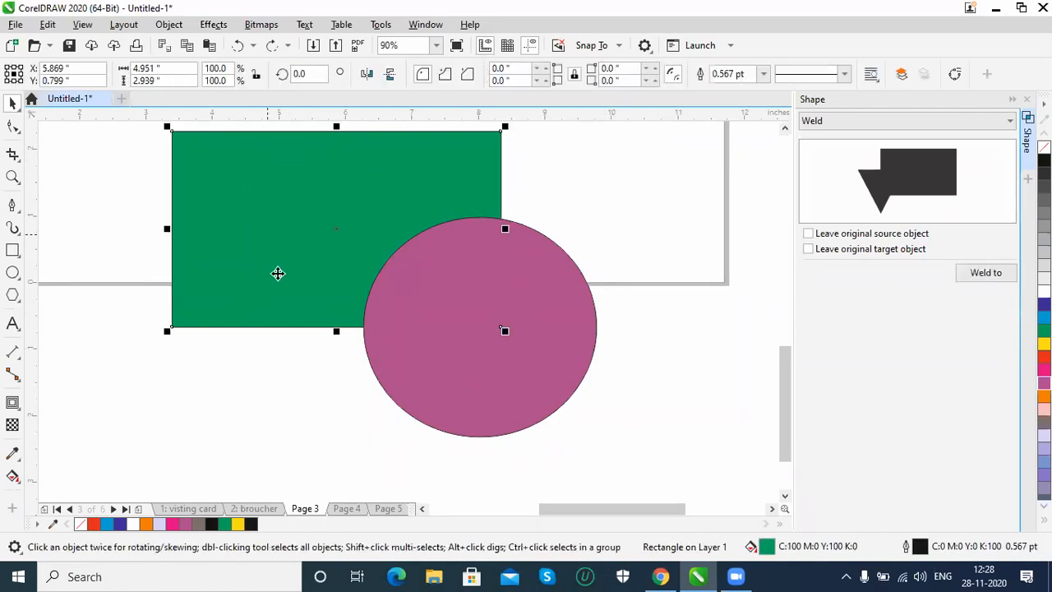
{"action": "left_click", "coordinate": [498, 413], "text": "shift"}
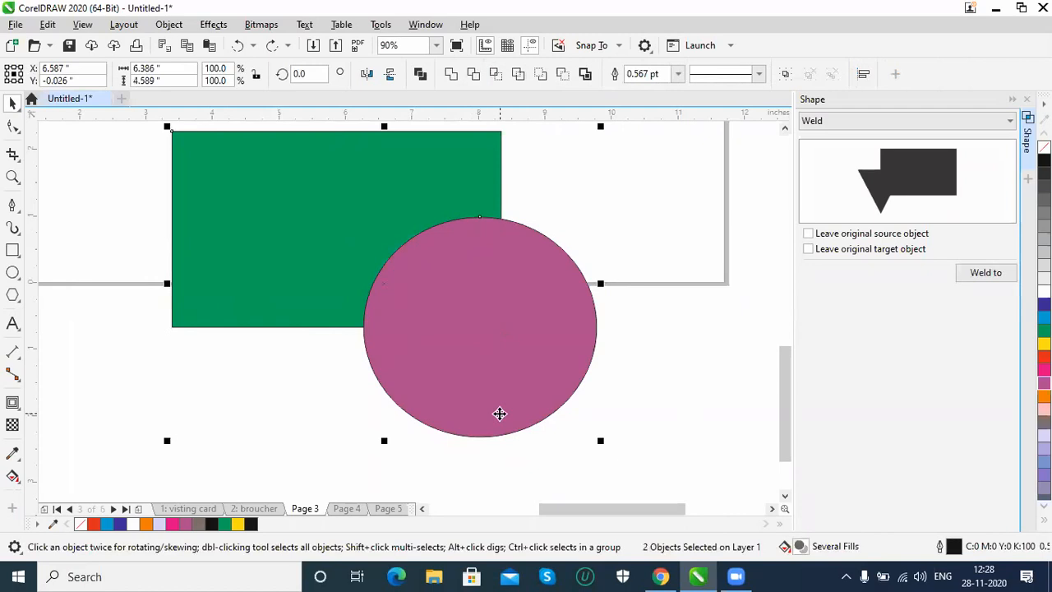
{"action": "left_click", "coordinate": [474, 78]}
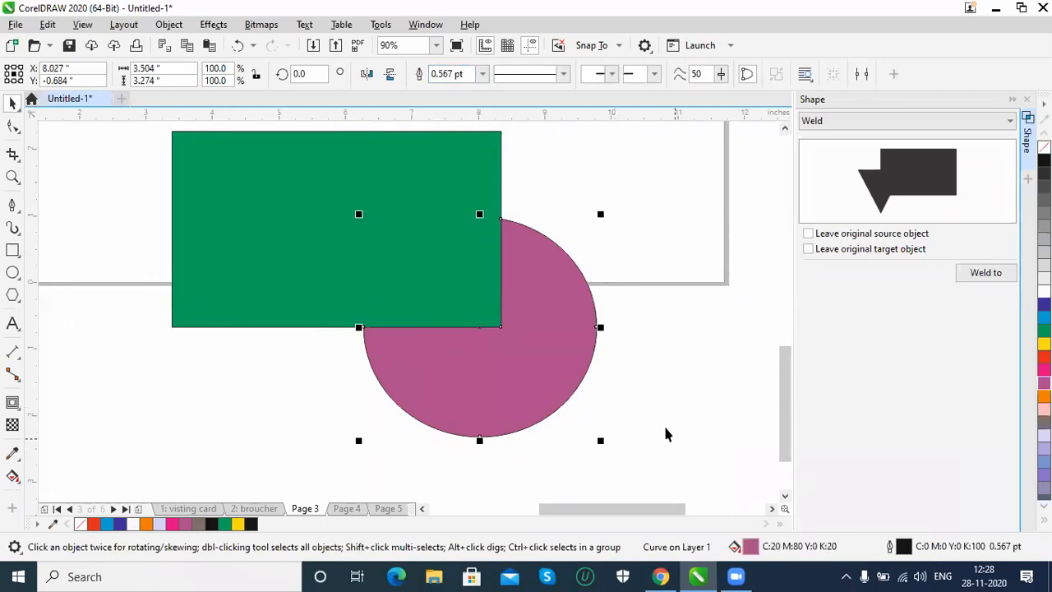
{"action": "left_click", "coordinate": [566, 411]}
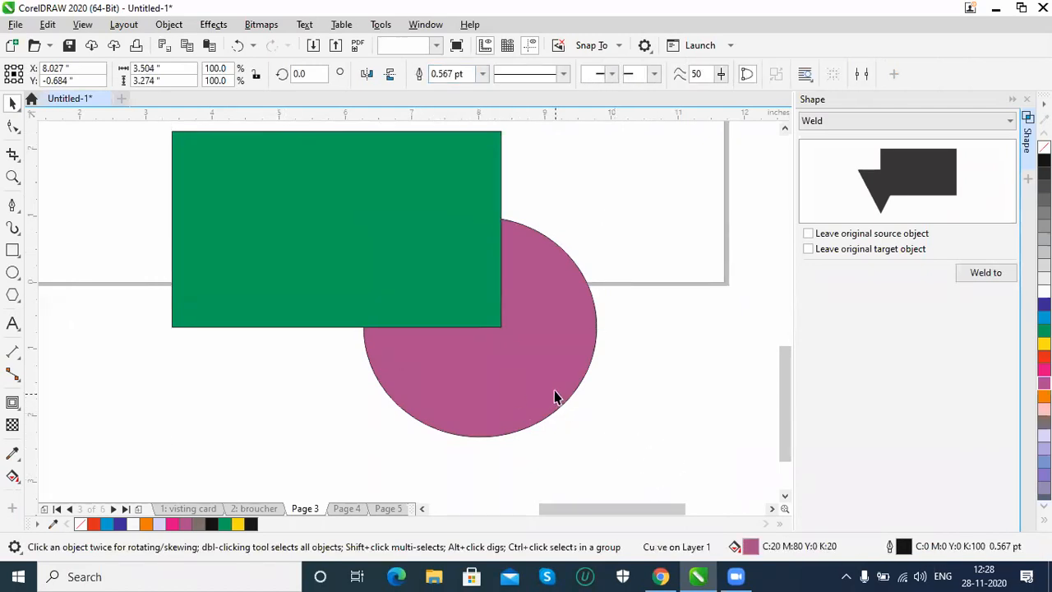
{"action": "left_click_drag", "start_coordinate": [555, 391], "coordinate": [621, 431]}
{"action": "key", "text": "ctrl+z"}
{"action": "key", "text": "ctrl+z"}
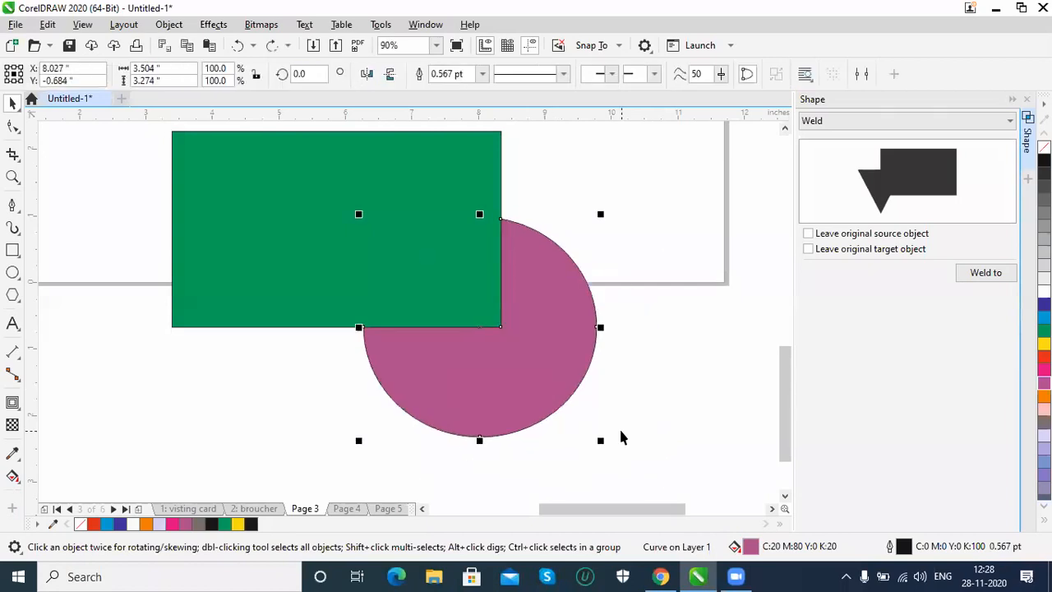
Step: Trim the black KS monogram with the sign's yellow panel, and undo the trim
{"action": "left_click_drag", "start_coordinate": [782, 414], "coordinate": [787, 294]}
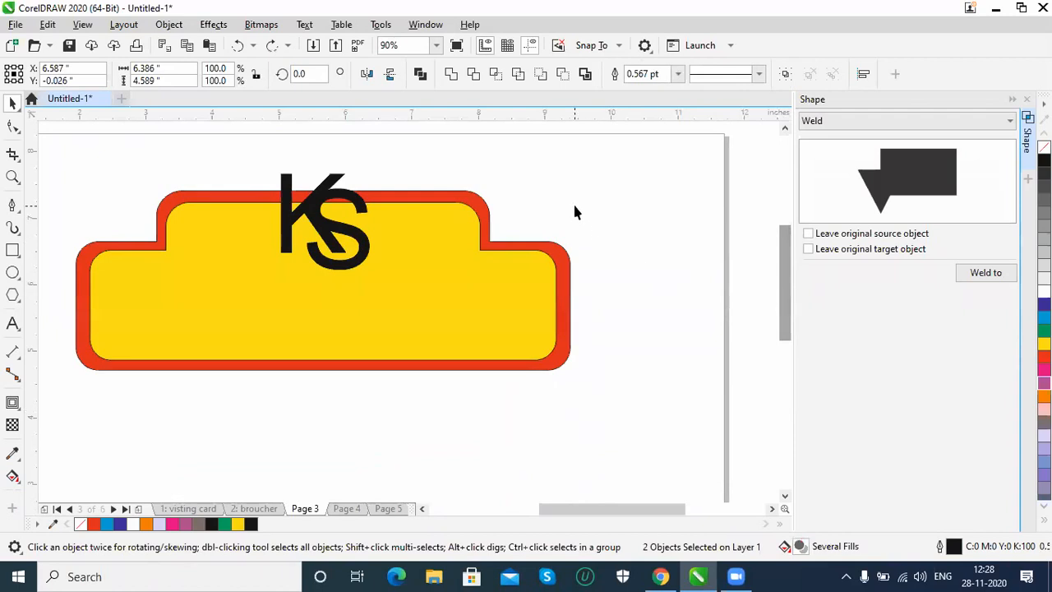
{"action": "left_click", "coordinate": [407, 304]}
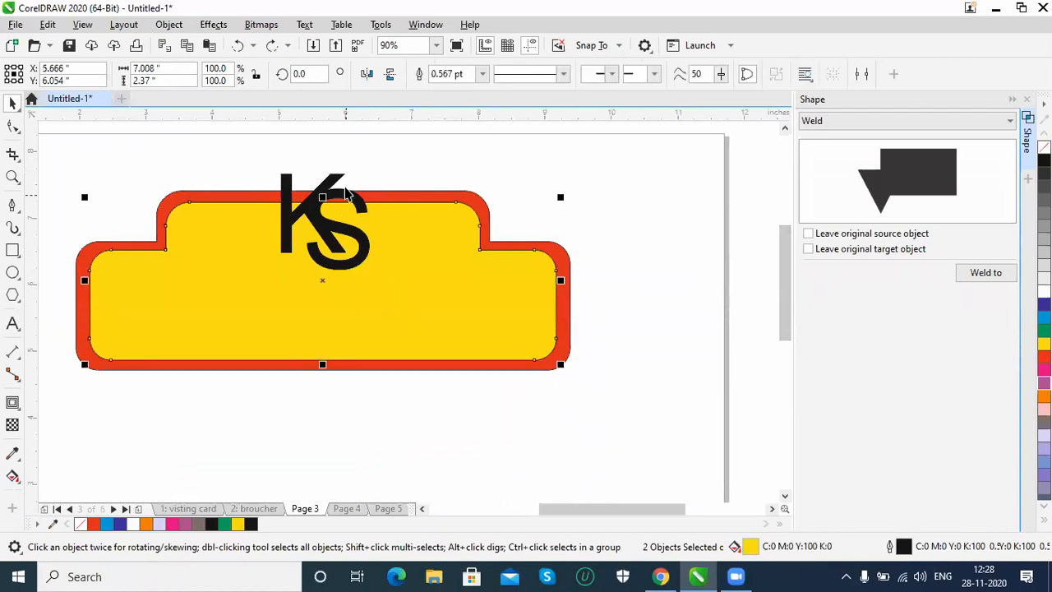
{"action": "left_click", "coordinate": [333, 184], "text": "shift"}
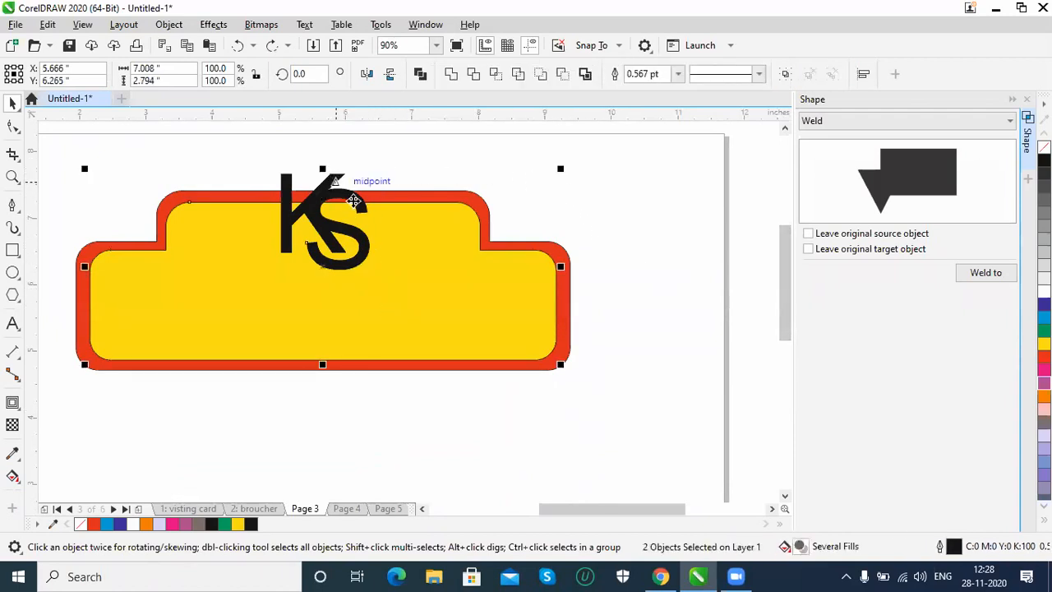
{"action": "left_click", "coordinate": [475, 74]}
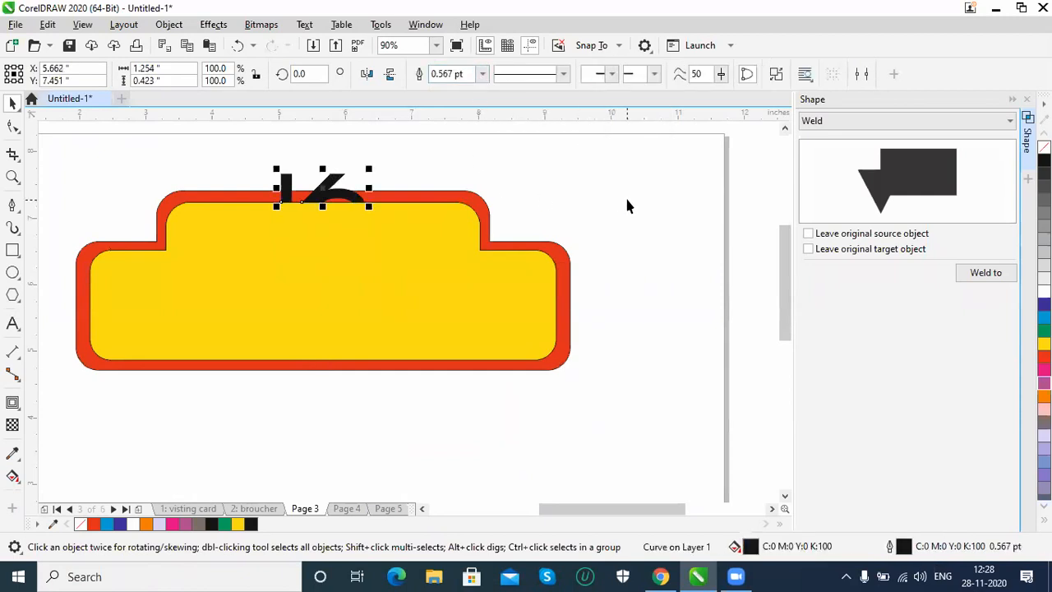
{"action": "left_click", "coordinate": [321, 192]}
{"action": "key", "text": "ctrl+z"}
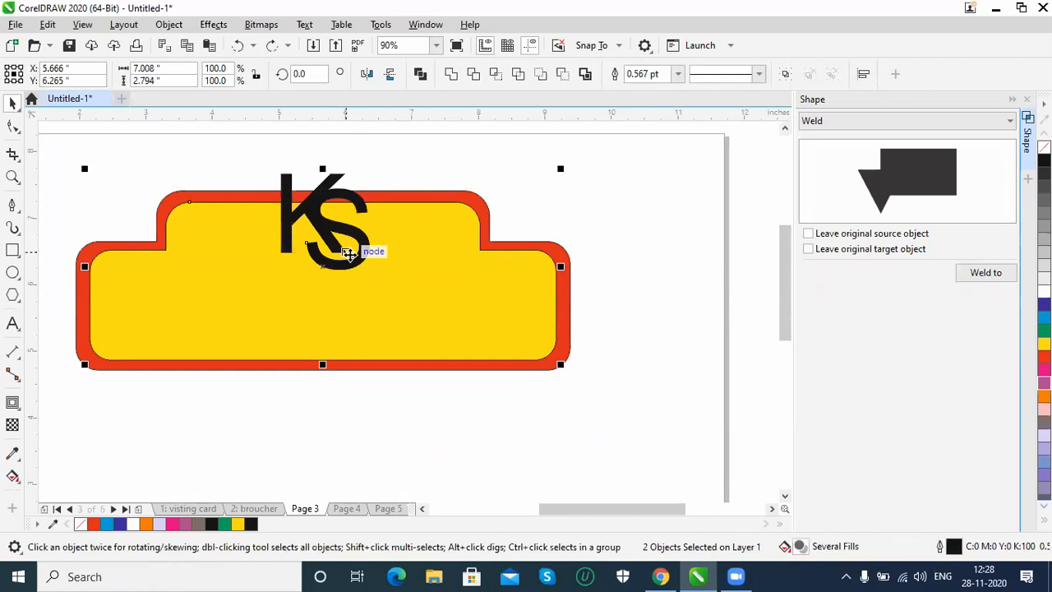
Step: Trim the sign's yellow panel with the KS monogram, move the monogram below the sign, and undo both changes
{"action": "left_click", "coordinate": [622, 206]}
{"action": "left_click", "coordinate": [317, 197]}
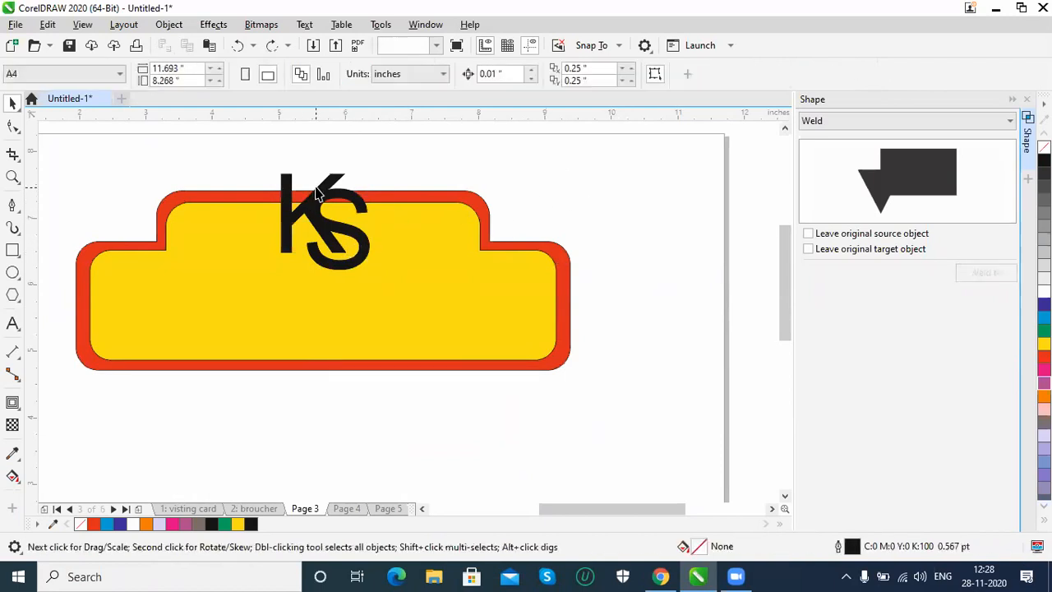
{"action": "left_click", "coordinate": [472, 313], "text": "shift"}
{"action": "left_click", "coordinate": [474, 75]}
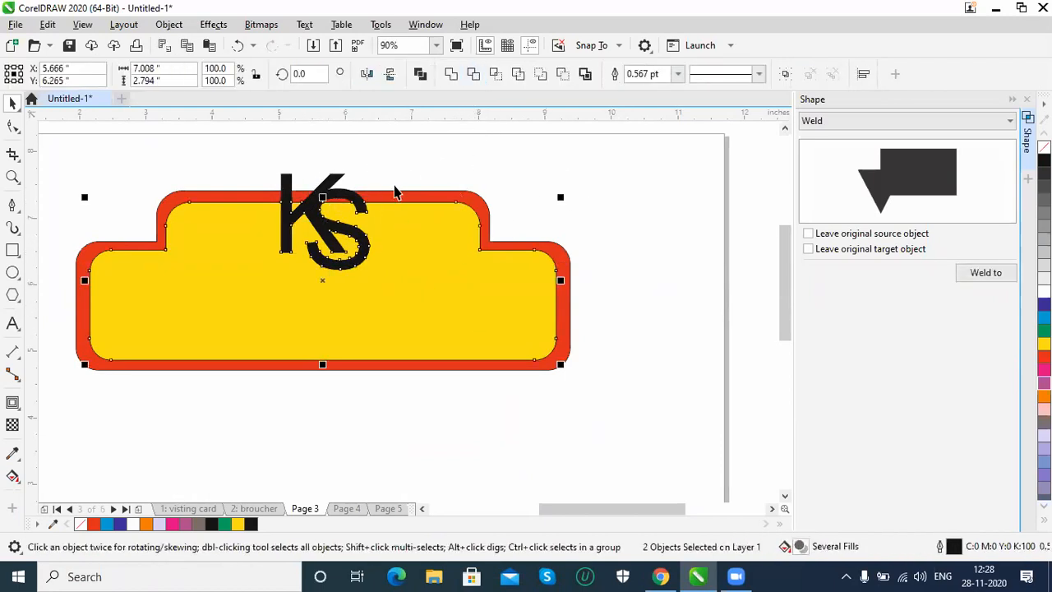
{"action": "left_click", "coordinate": [305, 214]}
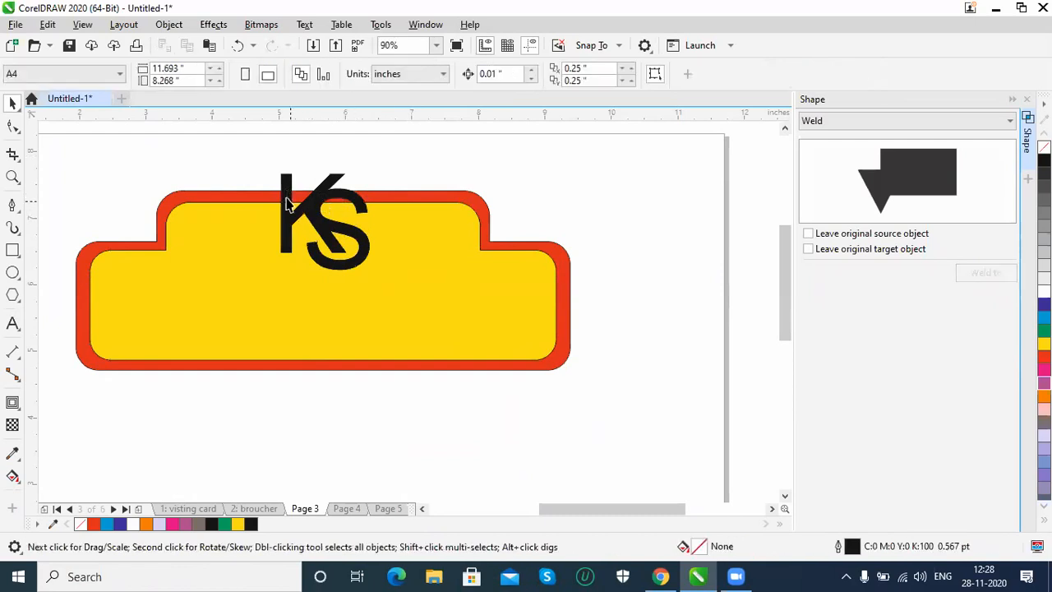
{"action": "left_click_drag", "start_coordinate": [309, 197], "coordinate": [438, 426]}
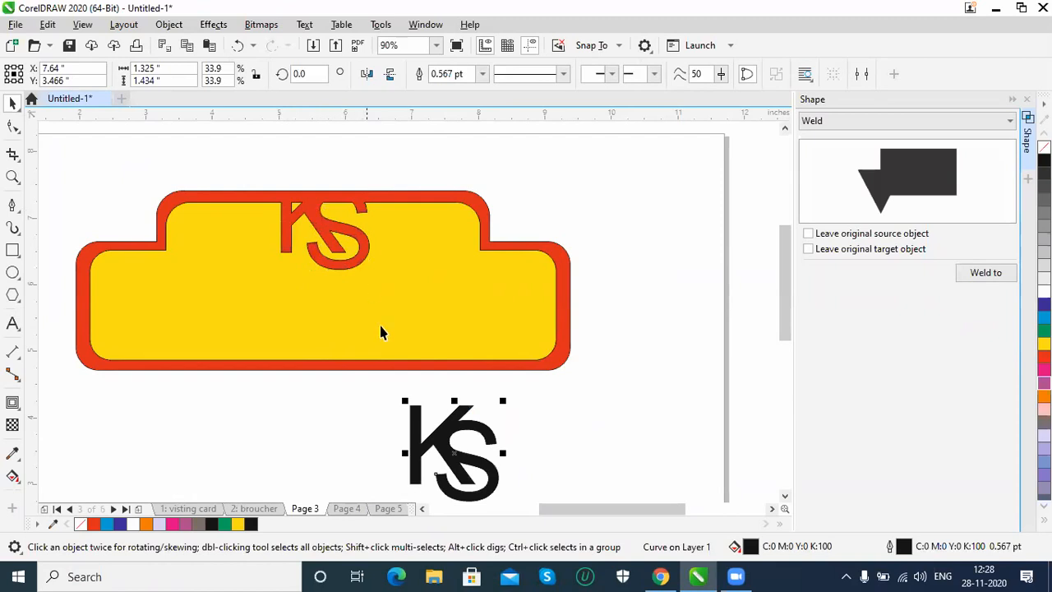
{"action": "key", "text": "ctrl+z"}
{"action": "left_click", "coordinate": [395, 359], "text": "shift"}
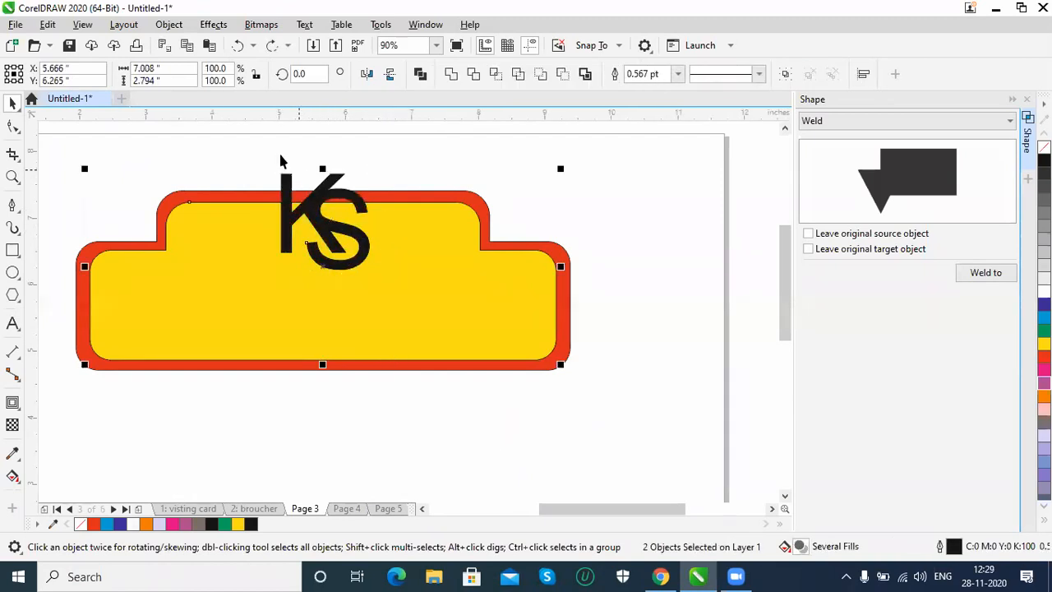
Step: Move the KS monogram fully inside the yellow panel, trim the panel with it, and undo the trim
{"action": "key", "text": "Escape"}
{"action": "left_click_drag", "start_coordinate": [320, 230], "coordinate": [327, 261]}
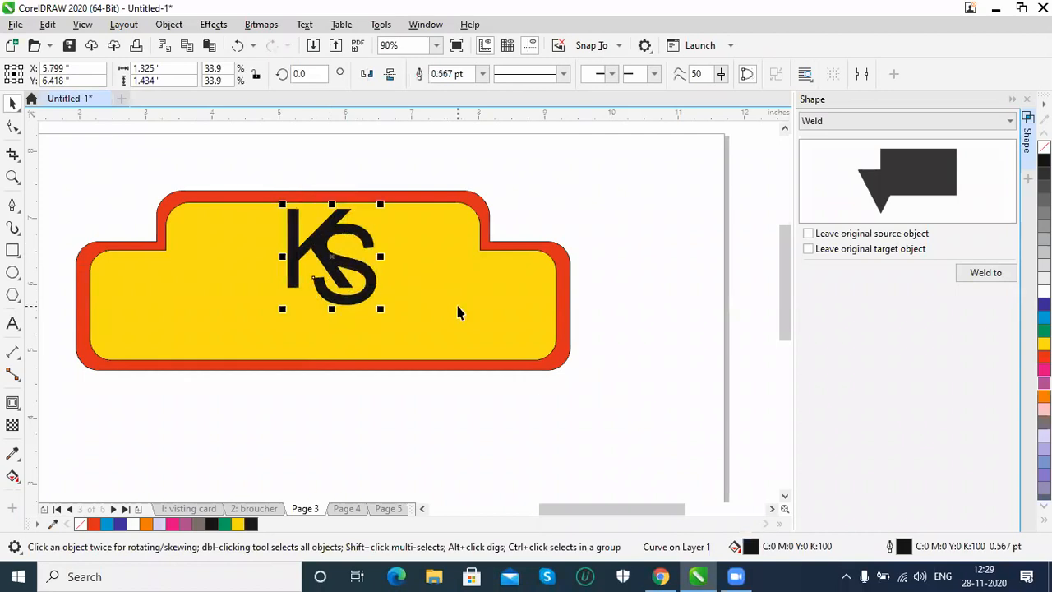
{"action": "left_click", "coordinate": [457, 313], "text": "shift"}
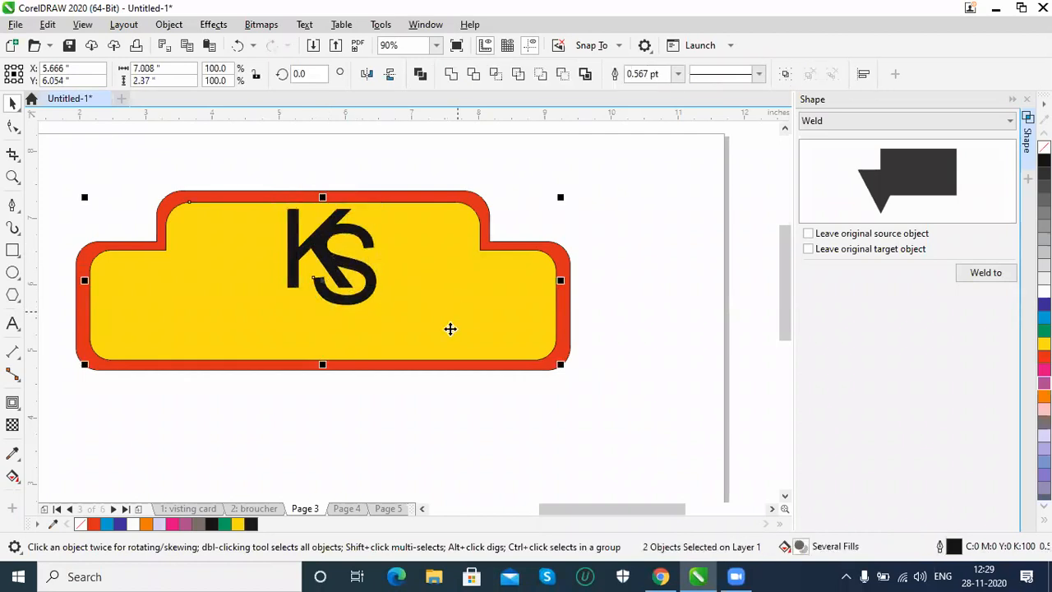
{"action": "left_click", "coordinate": [480, 79]}
{"action": "left_click_drag", "start_coordinate": [366, 285], "coordinate": [473, 458]}
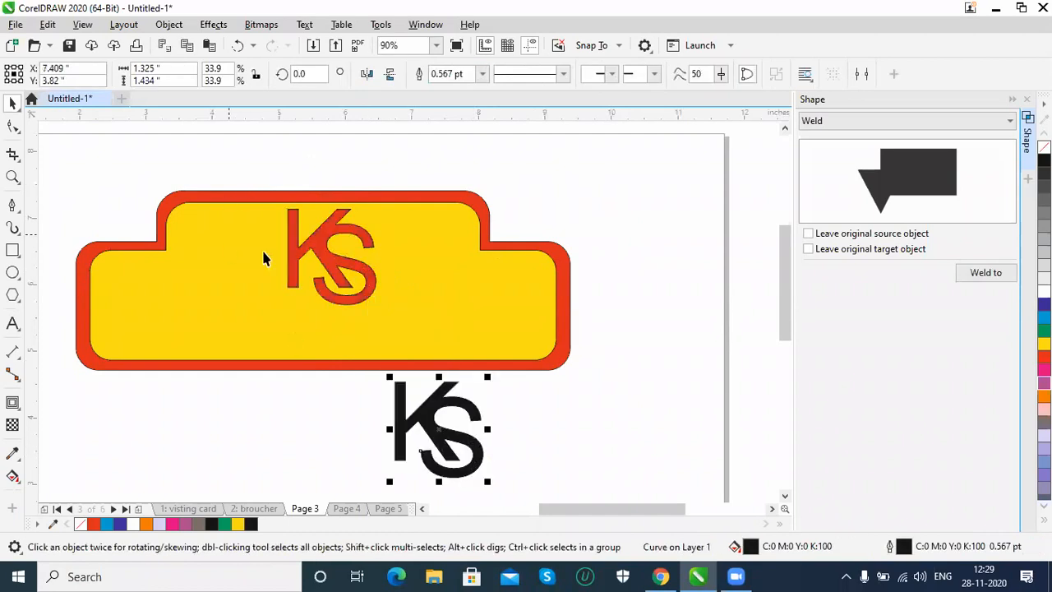
{"action": "key", "text": "ctrl+z"}
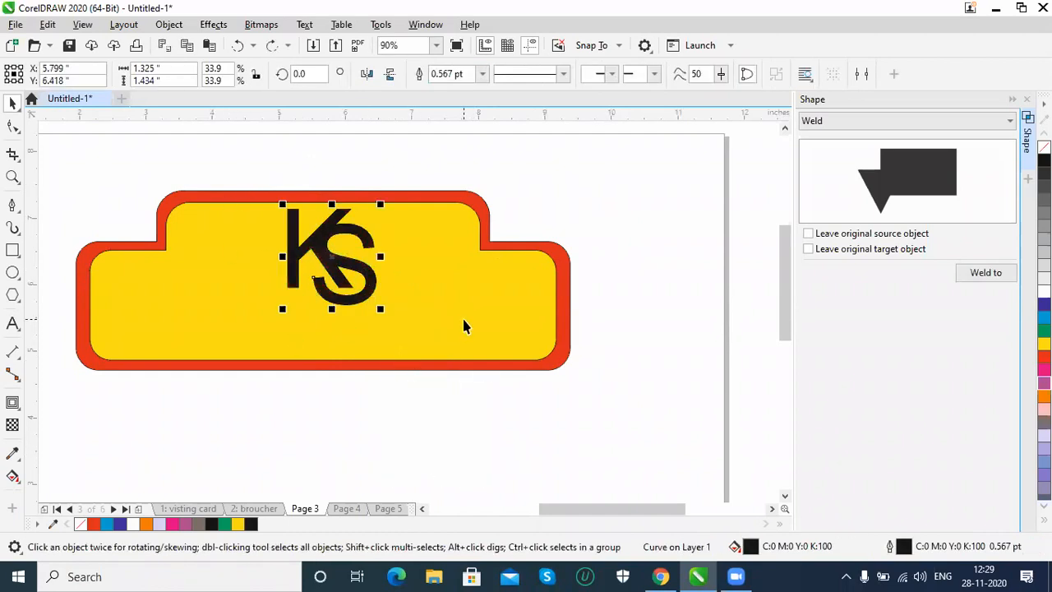
Step: Move the KS monogram up across the yellow panel's top edge and select it together with the panel
{"action": "left_click", "coordinate": [463, 325], "text": "shift"}
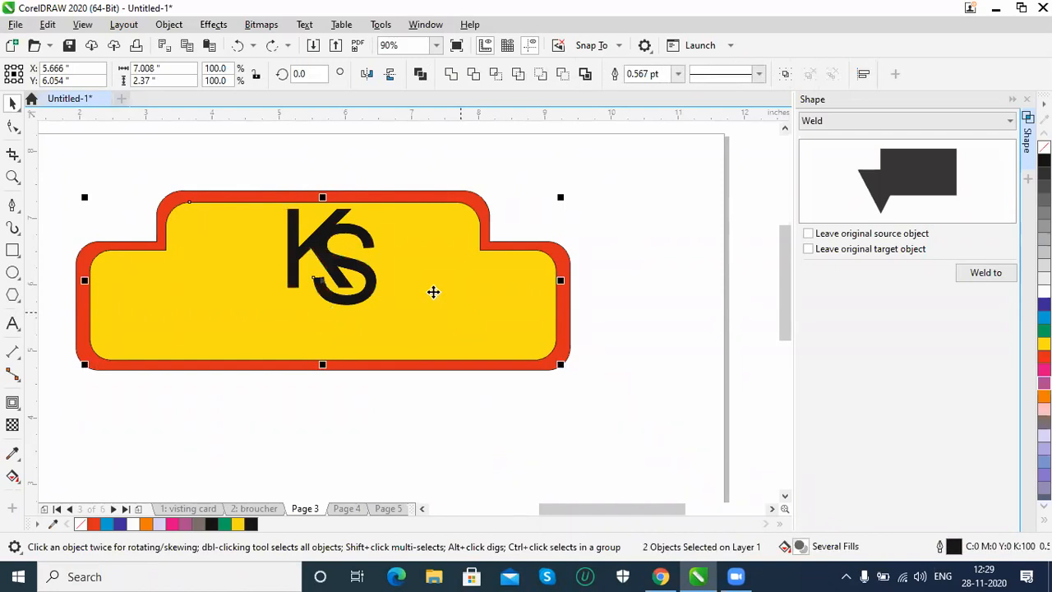
{"action": "left_click", "coordinate": [369, 181]}
{"action": "left_click", "coordinate": [335, 233]}
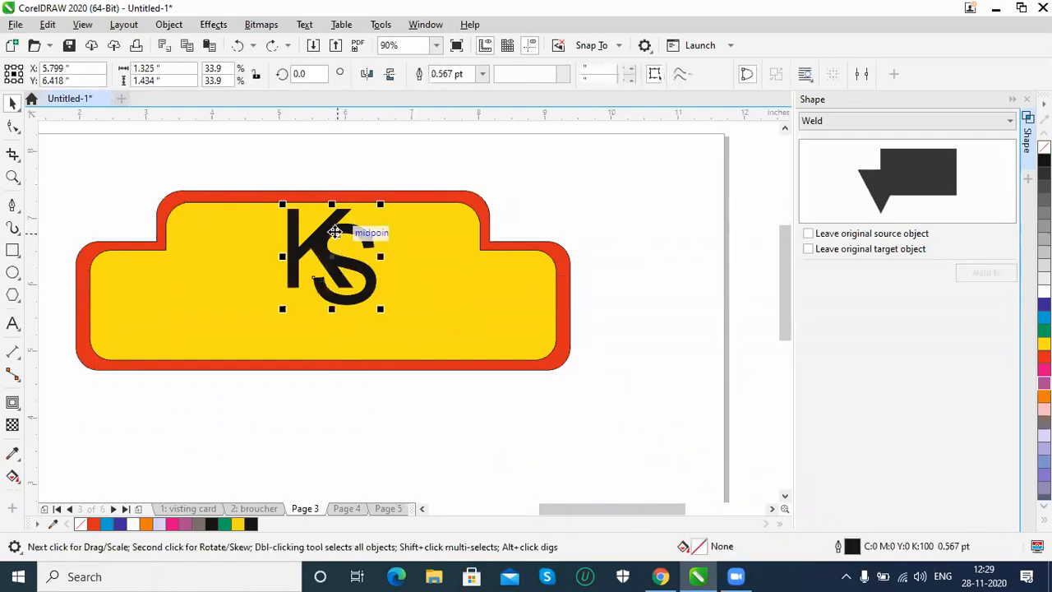
{"action": "left_click_drag", "start_coordinate": [335, 233], "coordinate": [341, 187]}
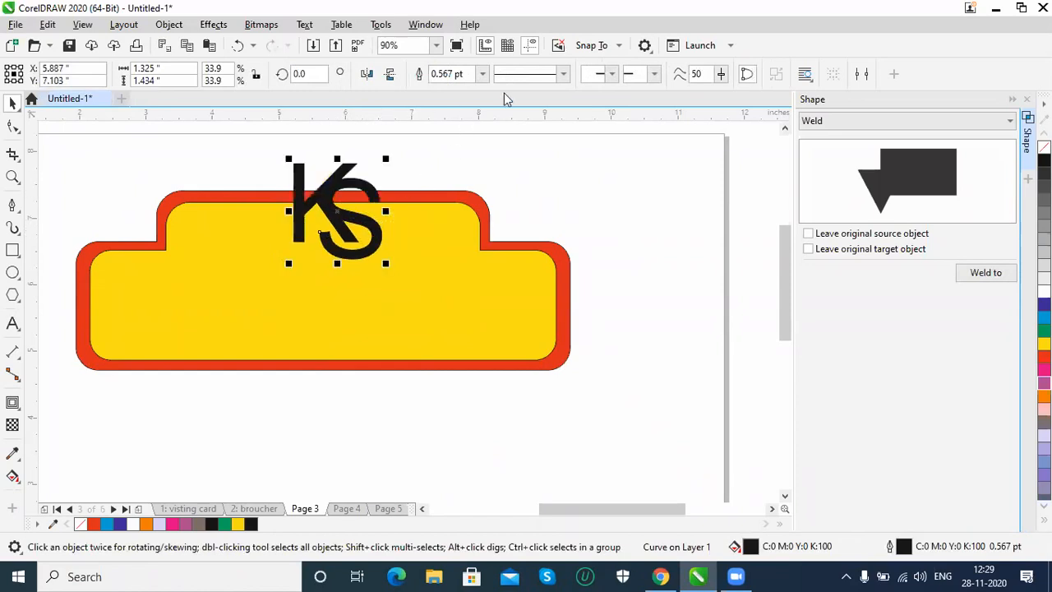
{"action": "left_click", "coordinate": [434, 314], "text": "shift"}
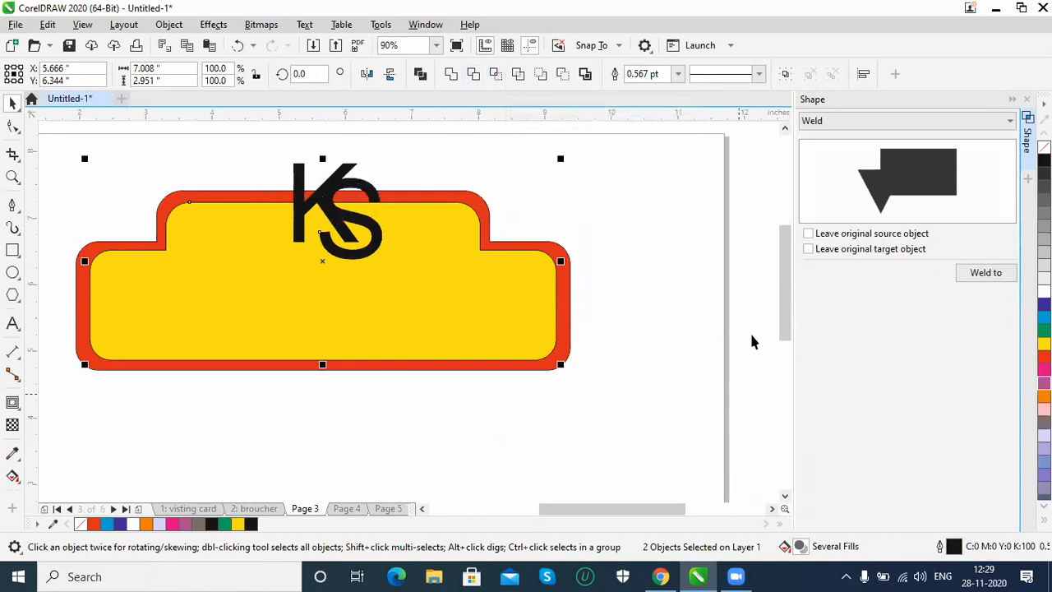
Step: Intersect the green rectangle and purple circle, fill the overlap piece with white, and delete it after moving it aside
{"action": "left_click_drag", "start_coordinate": [783, 311], "coordinate": [785, 412]}
{"action": "left_click", "coordinate": [577, 220]}
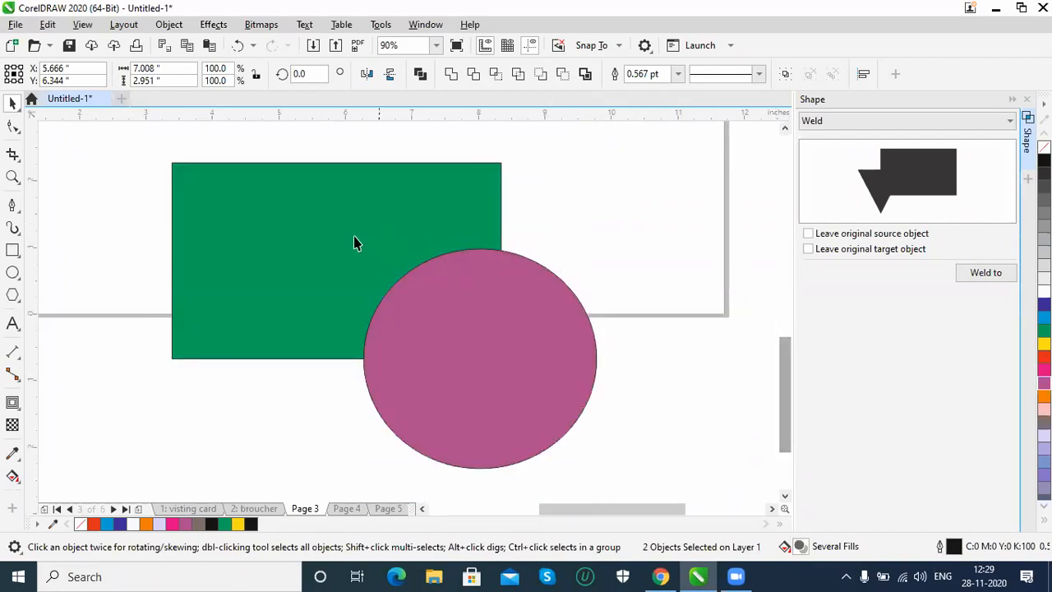
{"action": "key", "text": "ctrl+a"}
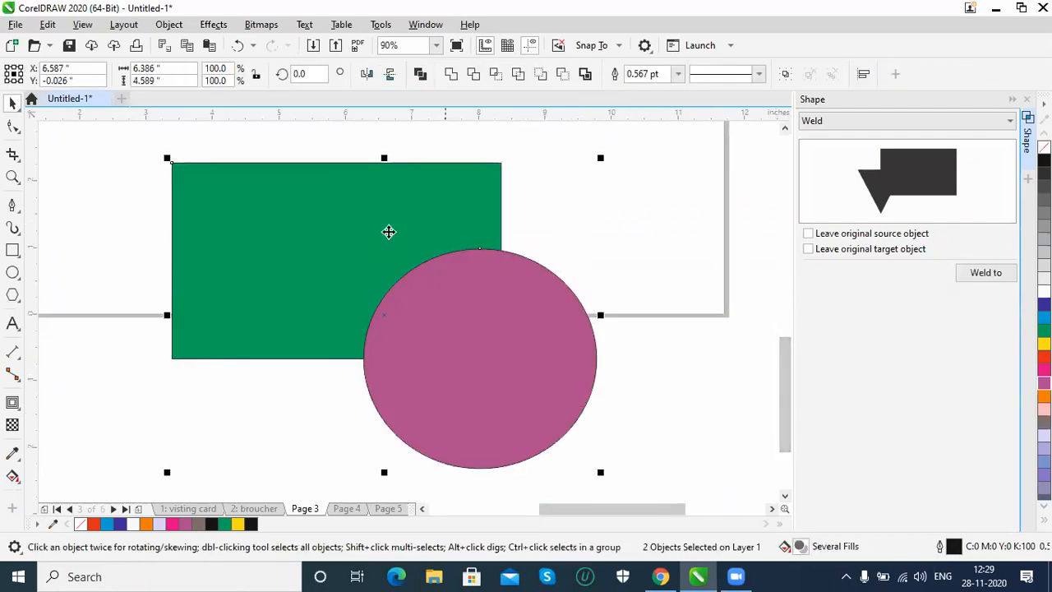
{"action": "left_click", "coordinate": [496, 76]}
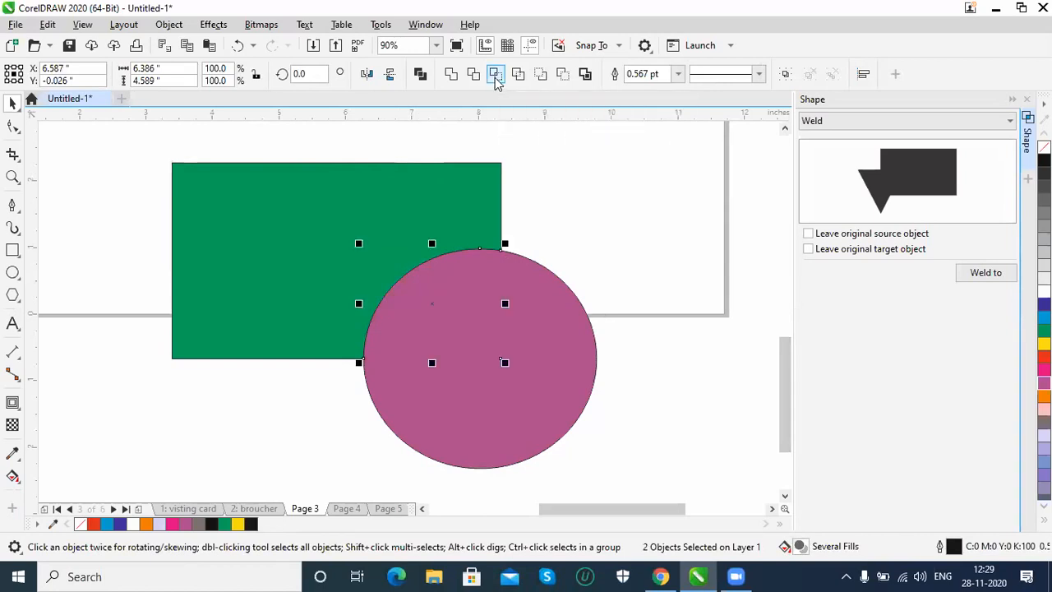
{"action": "left_click", "coordinate": [1044, 291]}
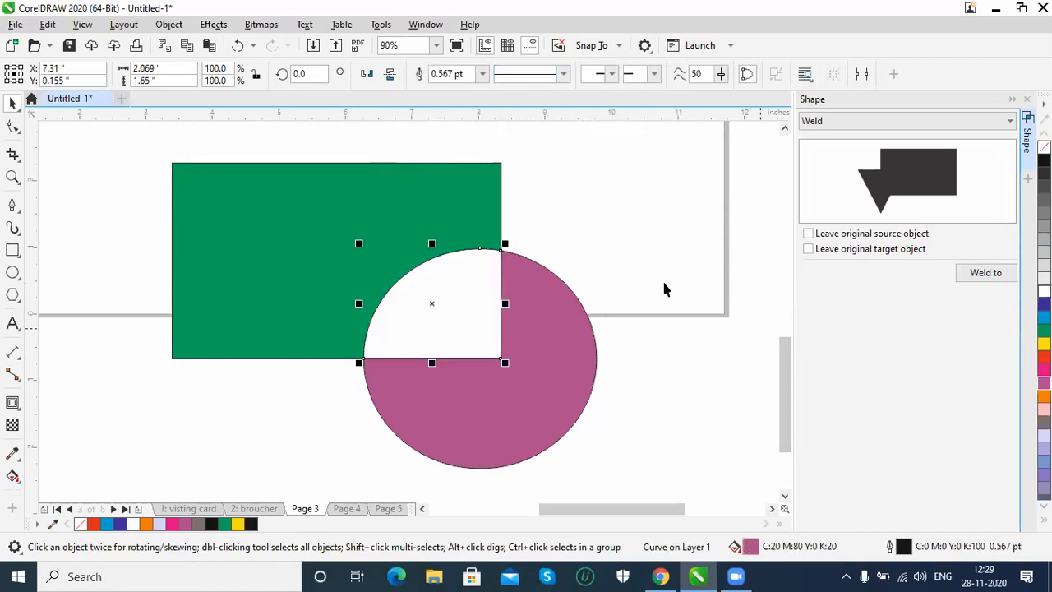
{"action": "left_click_drag", "start_coordinate": [460, 317], "coordinate": [520, 302]}
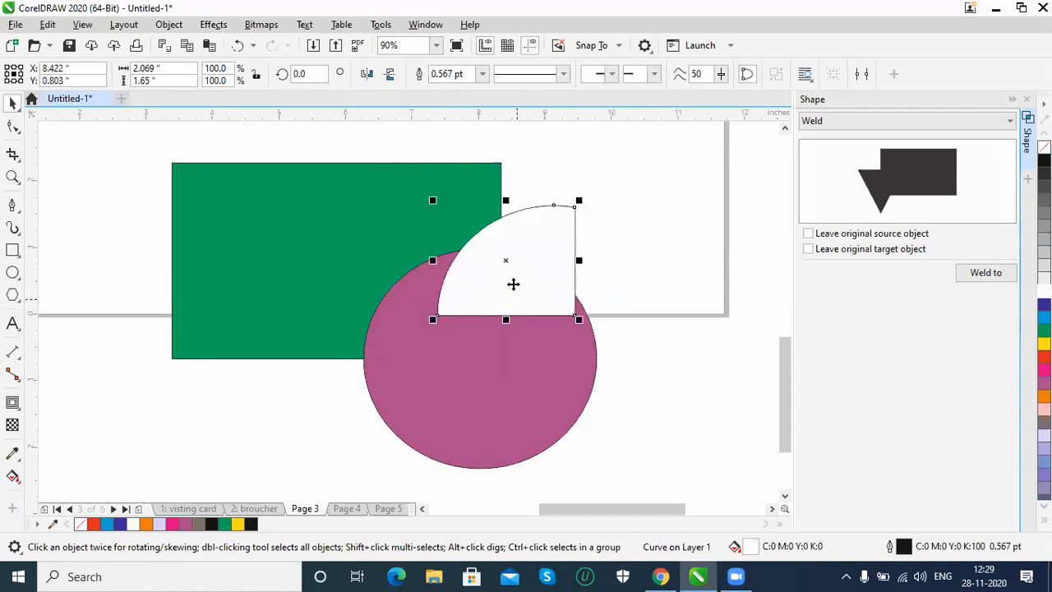
{"action": "key", "text": "Delete"}
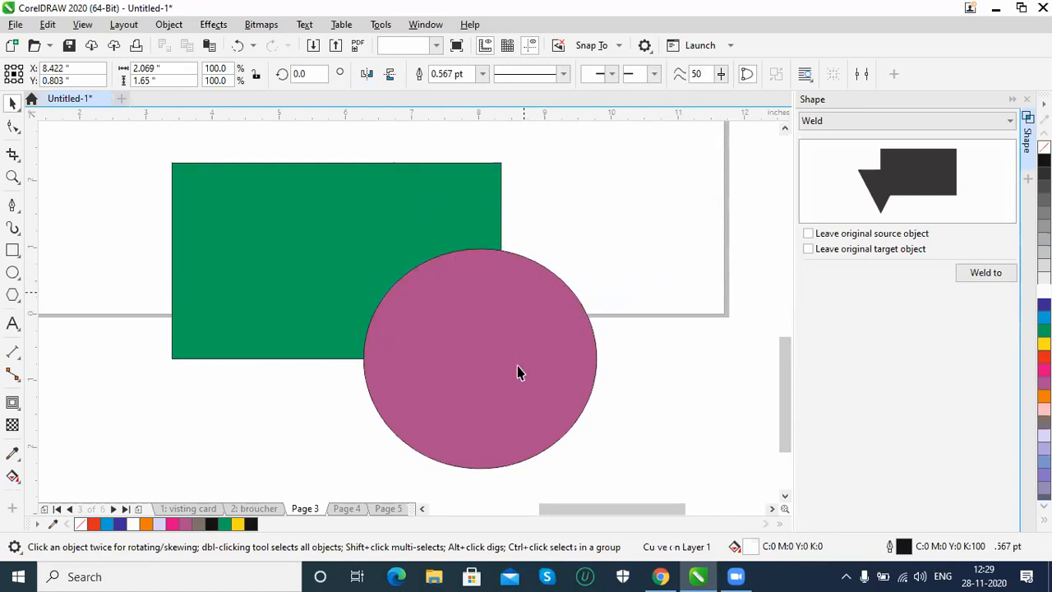
Step: Move the purple circle up onto the green rectangle's right edge and select both shapes
{"action": "left_click_drag", "start_coordinate": [521, 402], "coordinate": [601, 307]}
{"action": "left_click", "coordinate": [413, 321]}
{"action": "left_click", "coordinate": [592, 282], "text": "shift"}
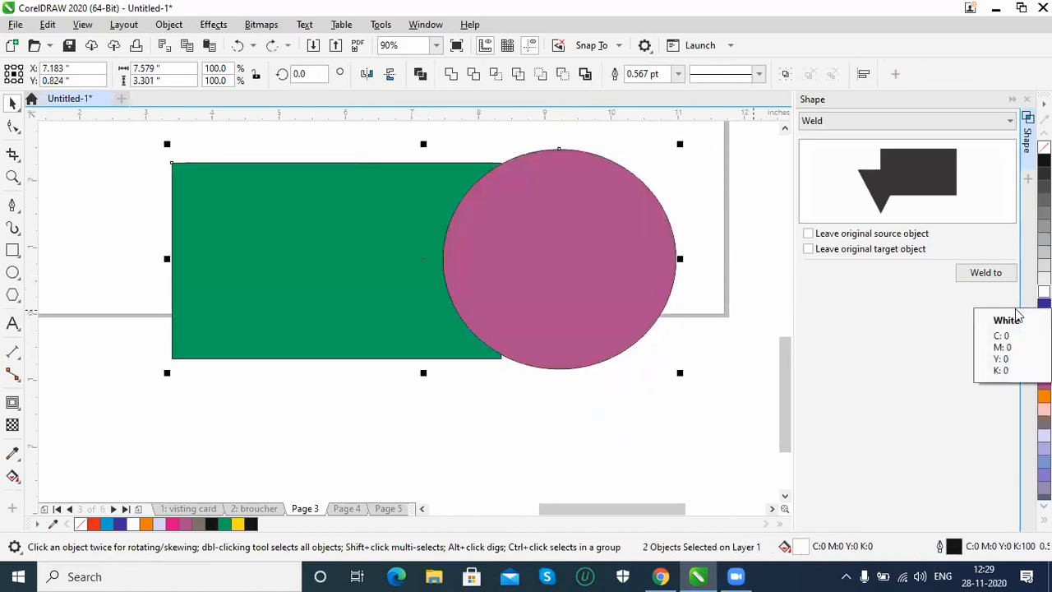
Step: Intersect the green rectangle with the purple ellipse, and move the overlap piece, filled white, out below them
{"action": "left_click", "coordinate": [499, 77]}
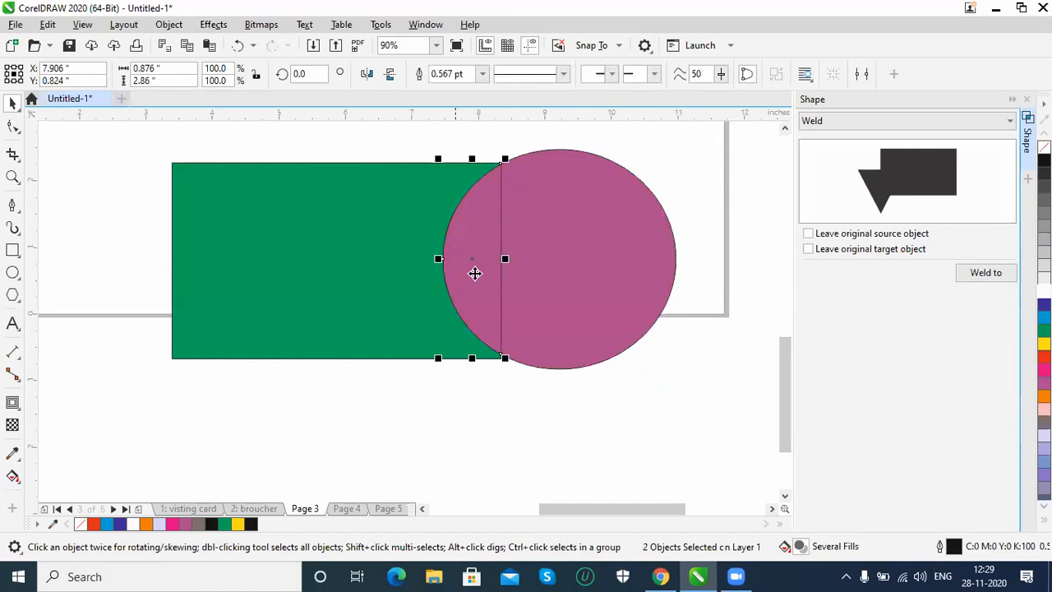
{"action": "left_click", "coordinate": [1044, 291]}
{"action": "left_click_drag", "start_coordinate": [465, 277], "coordinate": [384, 449]}
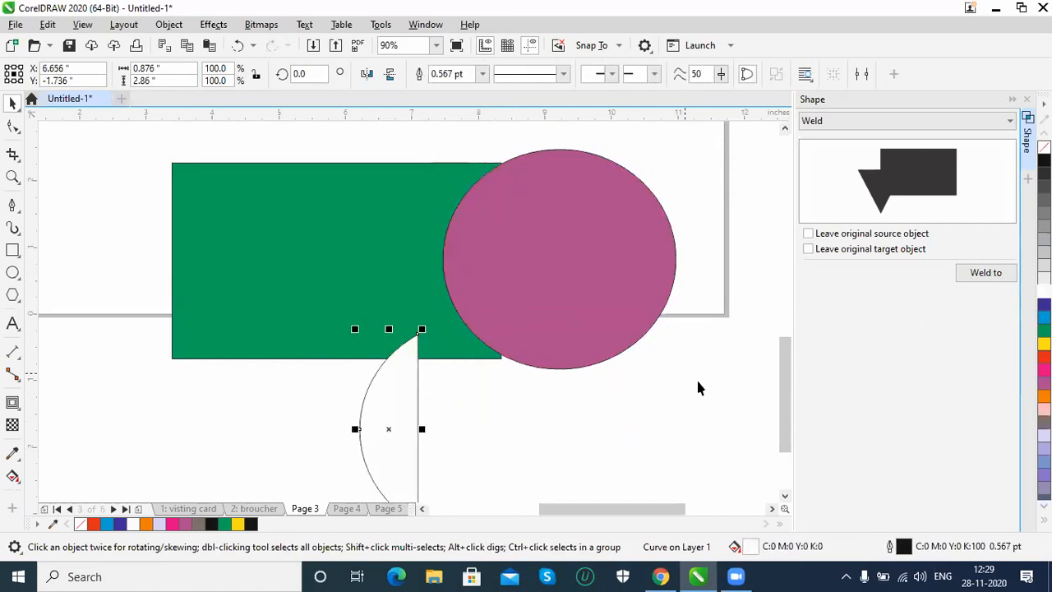
{"action": "left_click", "coordinate": [670, 333]}
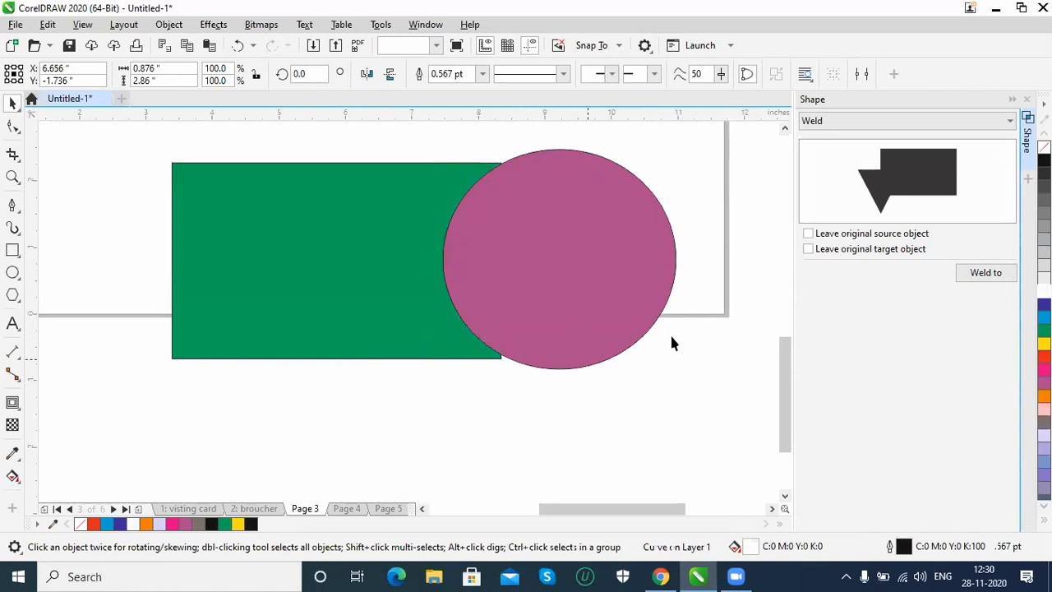
Step: Add the artistic text SOME below the yellow banner and size it to about 5.05 by 1.31 inches
{"action": "scroll", "coordinate": [782, 370], "scroll_direction": "up", "scroll_amount": 3}
{"action": "scroll", "coordinate": [782, 358], "scroll_direction": "down", "scroll_amount": 4}
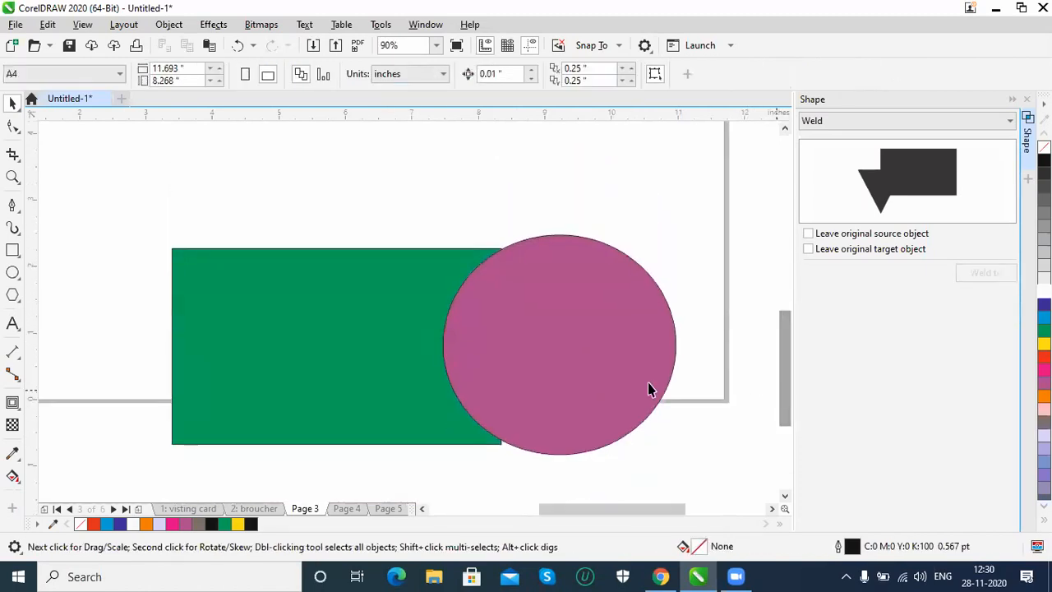
{"action": "left_click_drag", "start_coordinate": [790, 368], "coordinate": [782, 286]}
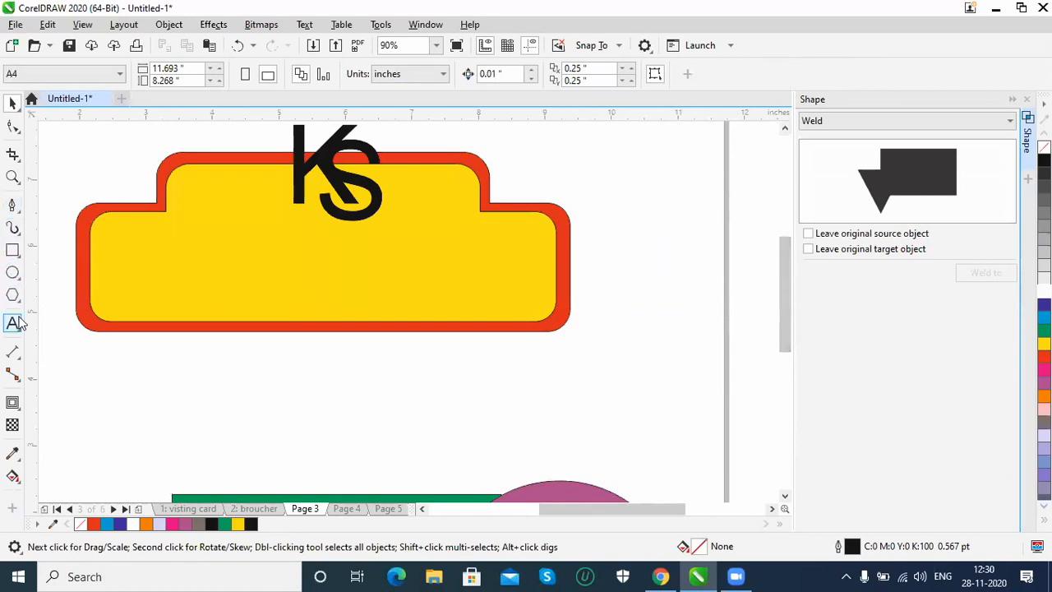
{"action": "left_click", "coordinate": [311, 411]}
{"action": "type", "text": "SOME"}
{"action": "key", "text": "ctrl+space"}
{"action": "left_click_drag", "start_coordinate": [378, 391], "coordinate": [538, 409]}
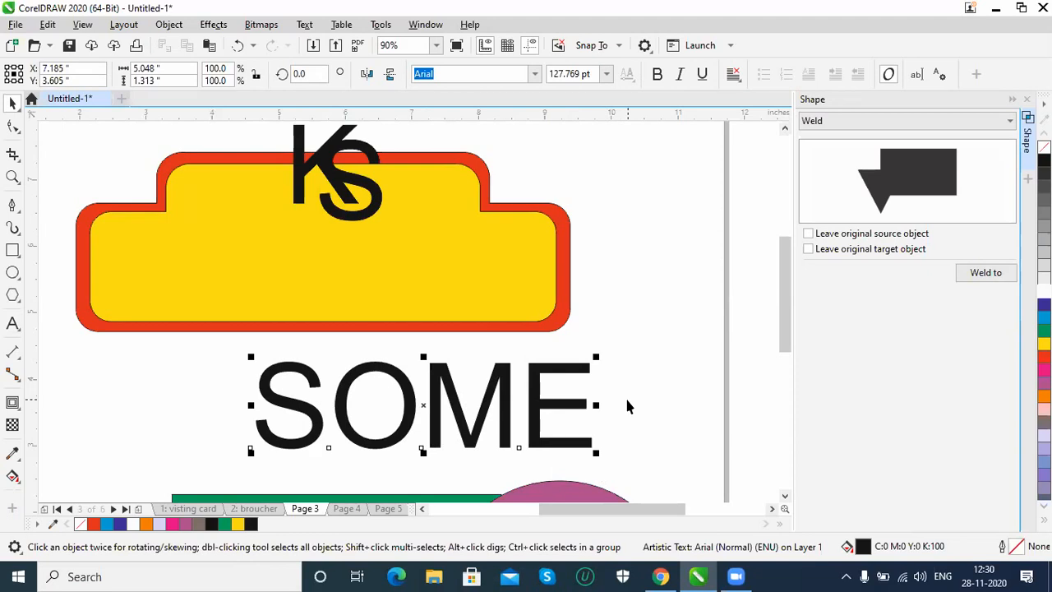
Step: Draw a rectangle about 3.38 by 0.79 inches over the upper part of the letters S and O
{"action": "left_click", "coordinate": [12, 250]}
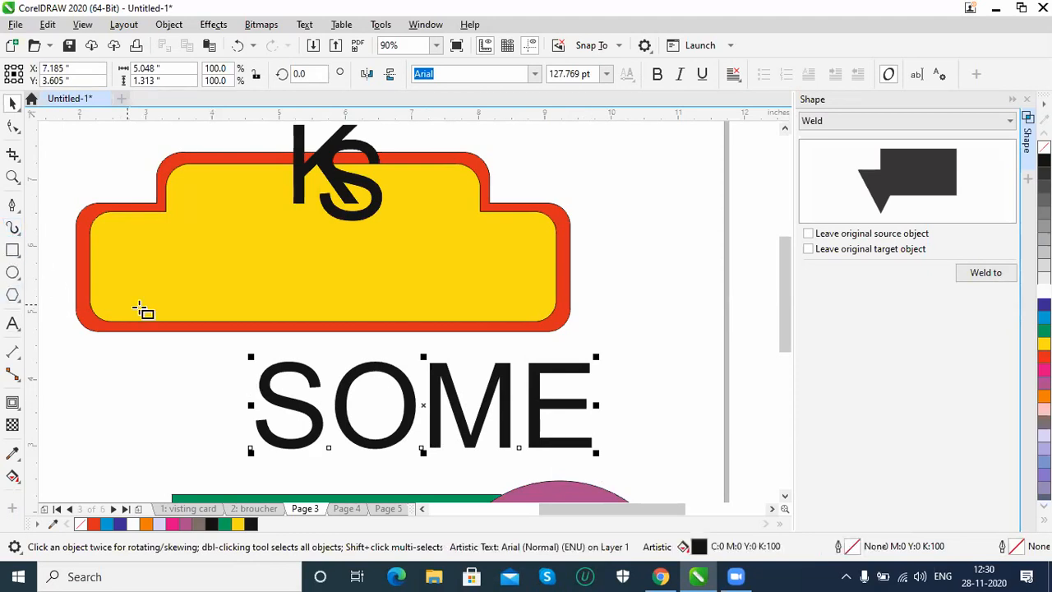
{"action": "left_click_drag", "start_coordinate": [194, 341], "coordinate": [422, 397]}
{"action": "left_click", "coordinate": [12, 104]}
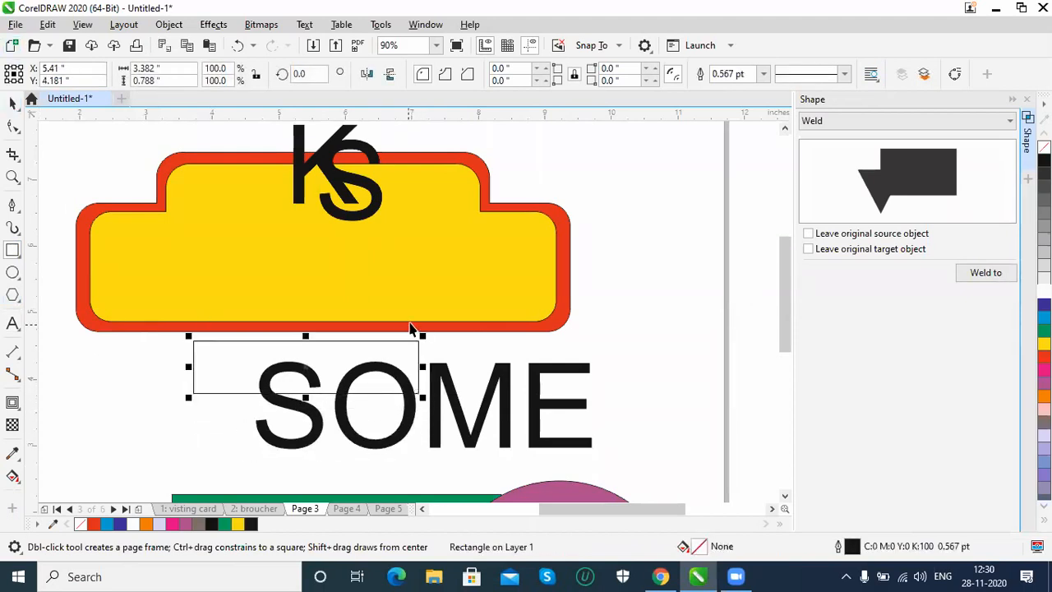
Step: Rotate the rectangle to about 320.7° and move it diagonally across the letters S and O
{"action": "left_click", "coordinate": [417, 337]}
{"action": "left_click_drag", "start_coordinate": [420, 334], "coordinate": [405, 417]}
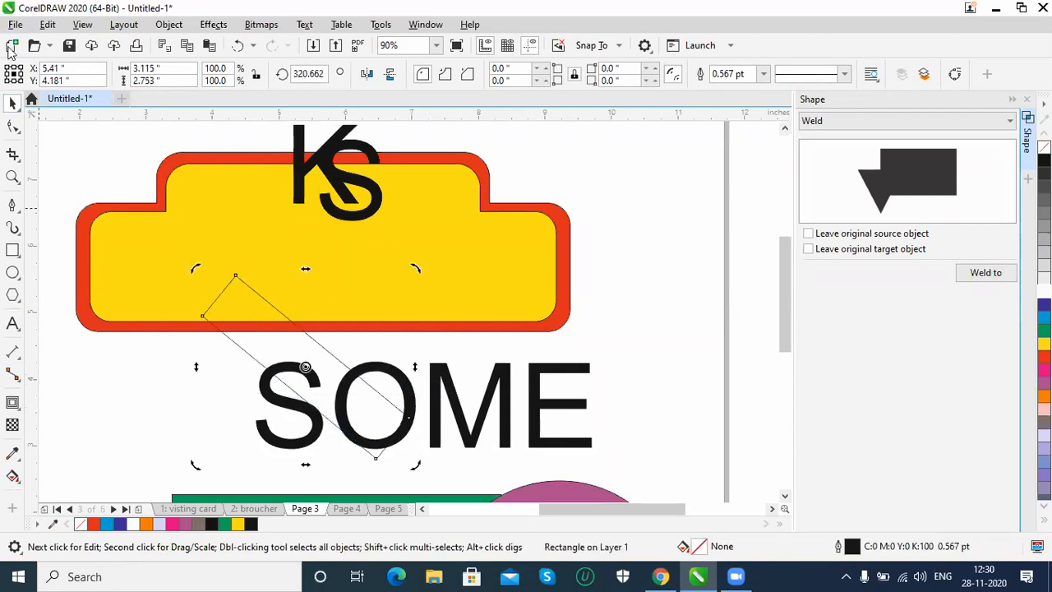
{"action": "left_click", "coordinate": [12, 126]}
{"action": "left_click", "coordinate": [330, 354]}
{"action": "left_click_drag", "start_coordinate": [334, 355], "coordinate": [362, 395]}
Step: Intersect the SOME text with the tilted rectangle and delete the rectangle
{"action": "left_click", "coordinate": [391, 374]}
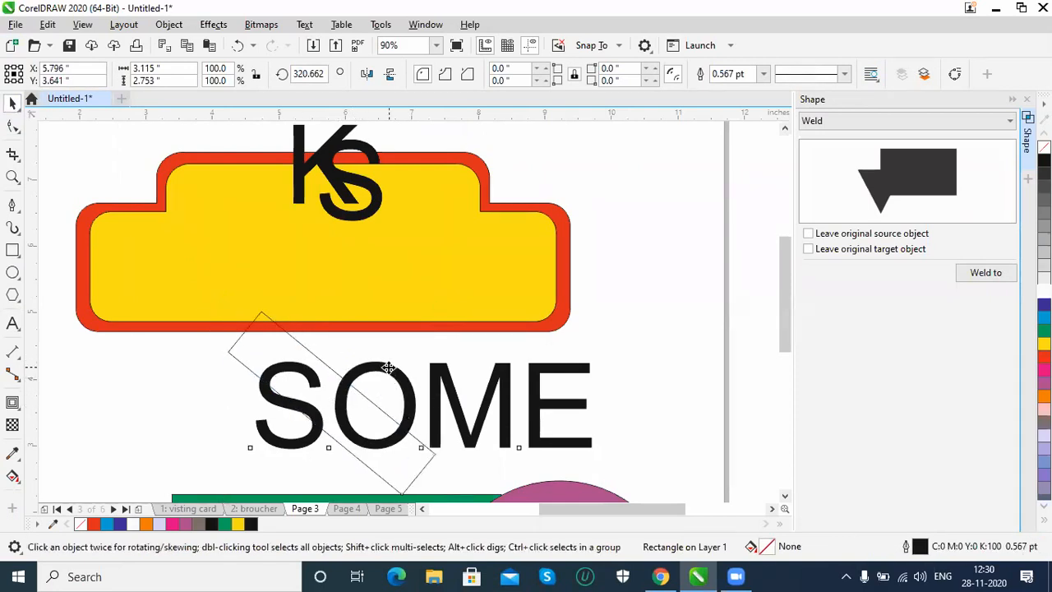
{"action": "left_click", "coordinate": [260, 320], "text": "shift"}
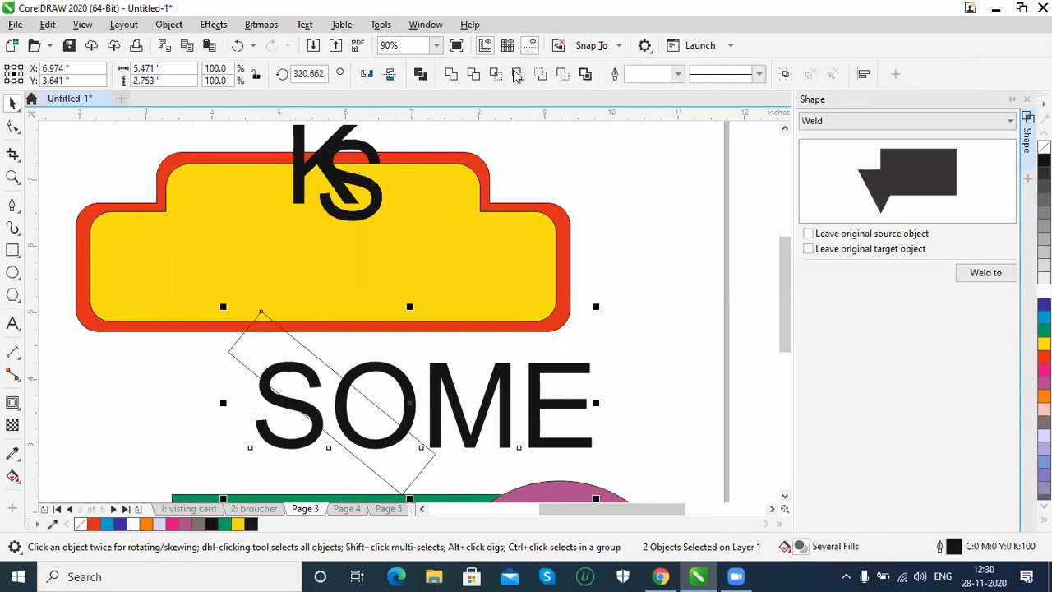
{"action": "left_click", "coordinate": [495, 75]}
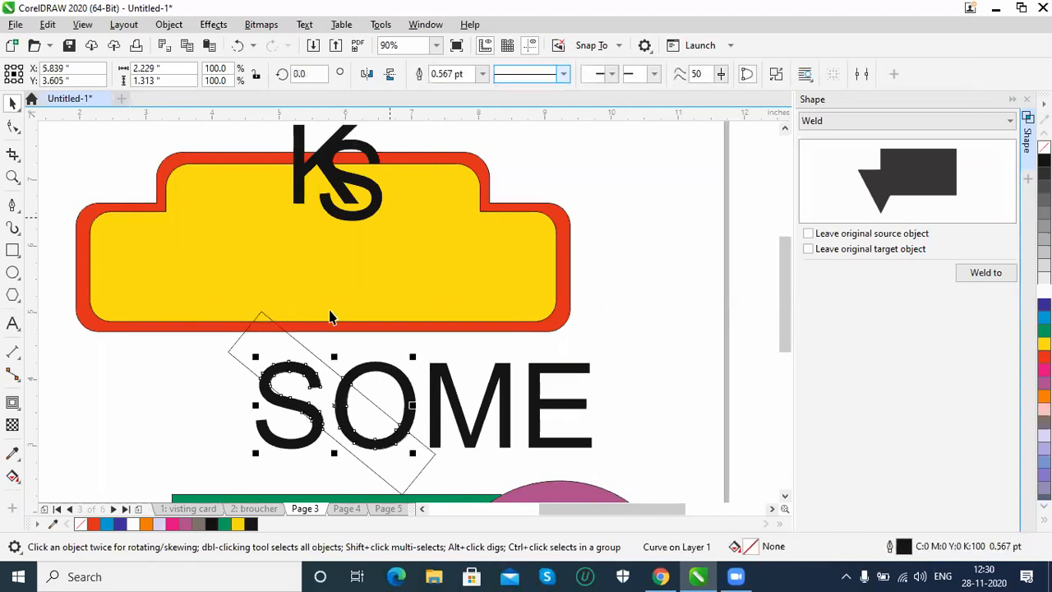
{"action": "left_click", "coordinate": [234, 355]}
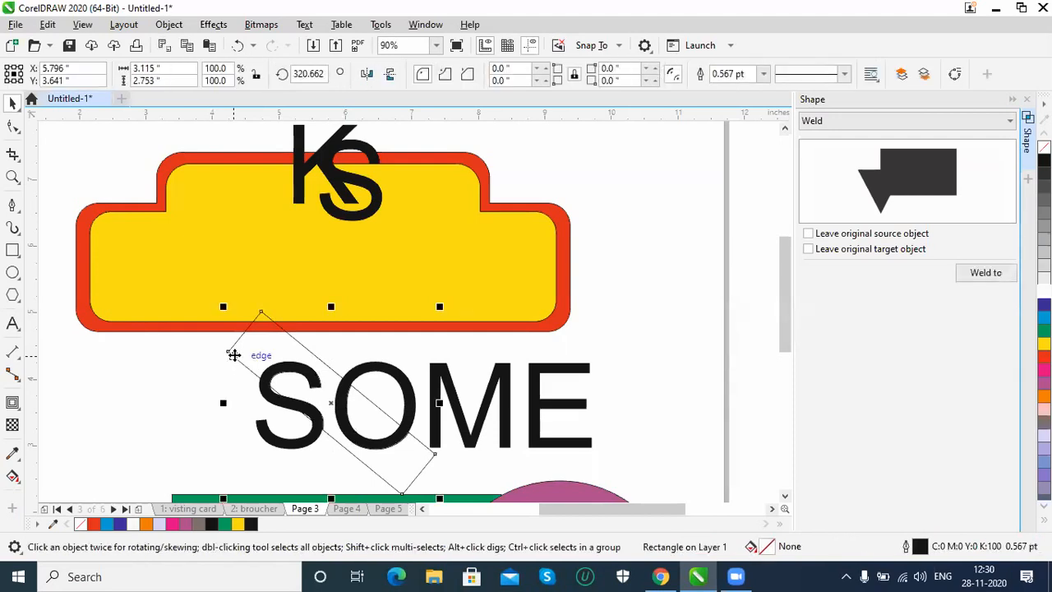
{"action": "key", "text": "Delete"}
Step: Fill the intersected pieces of the S and O green and remove their outline
{"action": "left_click", "coordinate": [282, 370]}
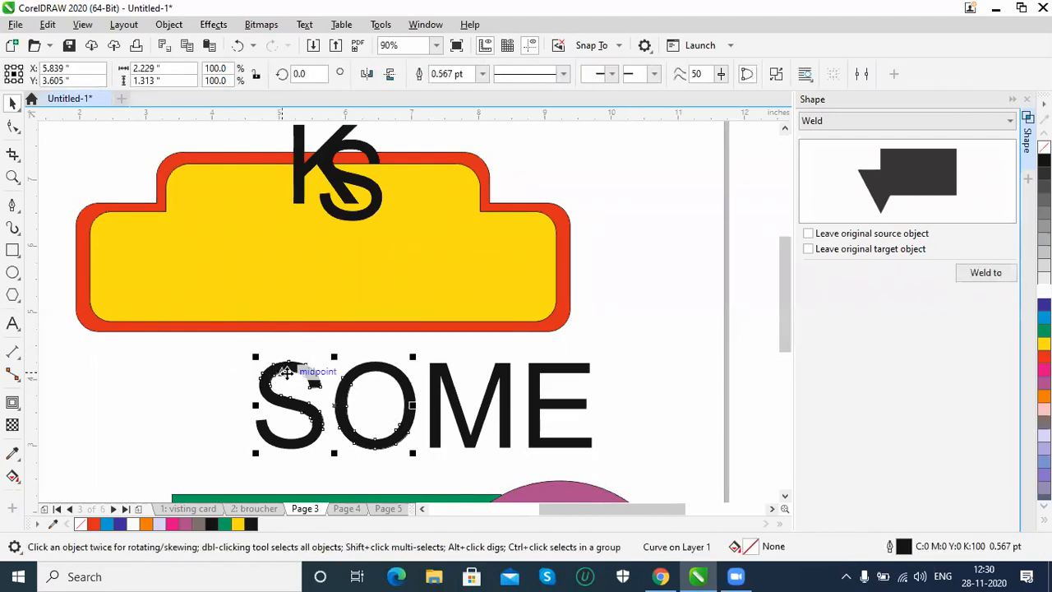
{"action": "left_click", "coordinate": [1044, 292]}
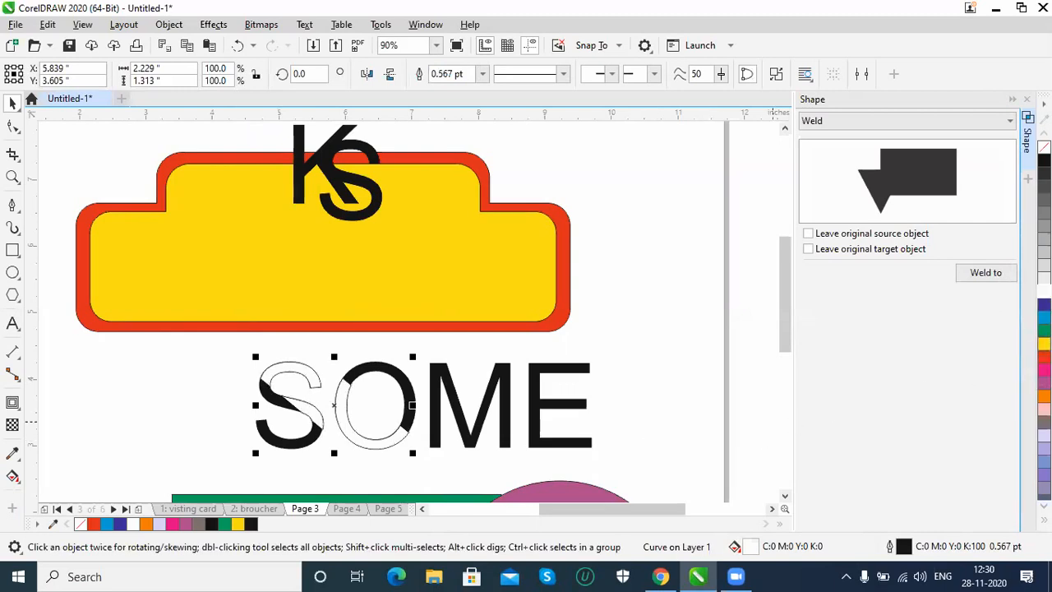
{"action": "left_click", "coordinate": [1043, 330]}
{"action": "left_click", "coordinate": [646, 357]}
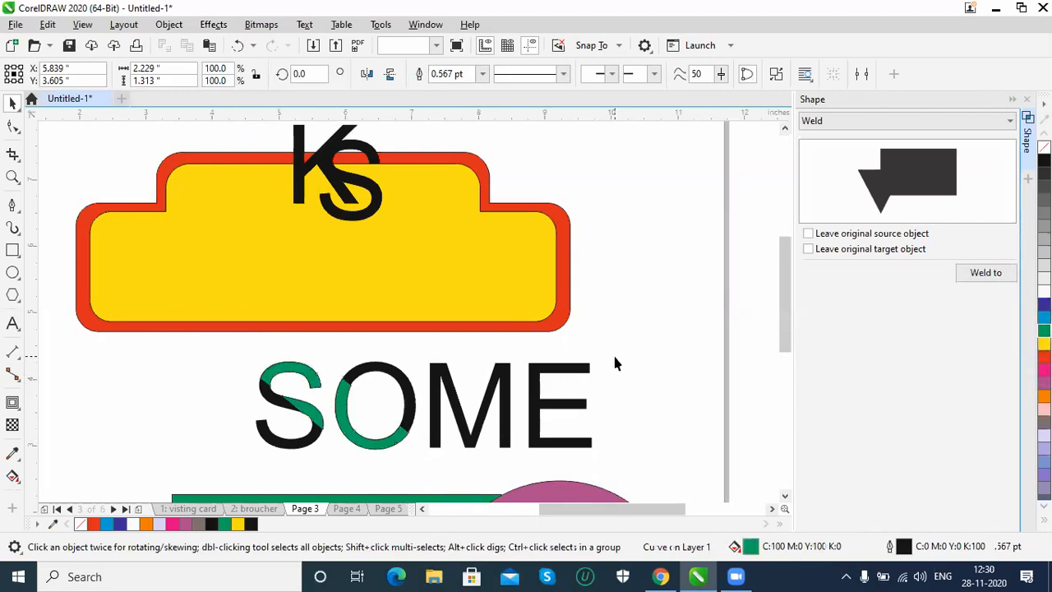
{"action": "left_click", "coordinate": [300, 376]}
{"action": "right_click", "coordinate": [1044, 148]}
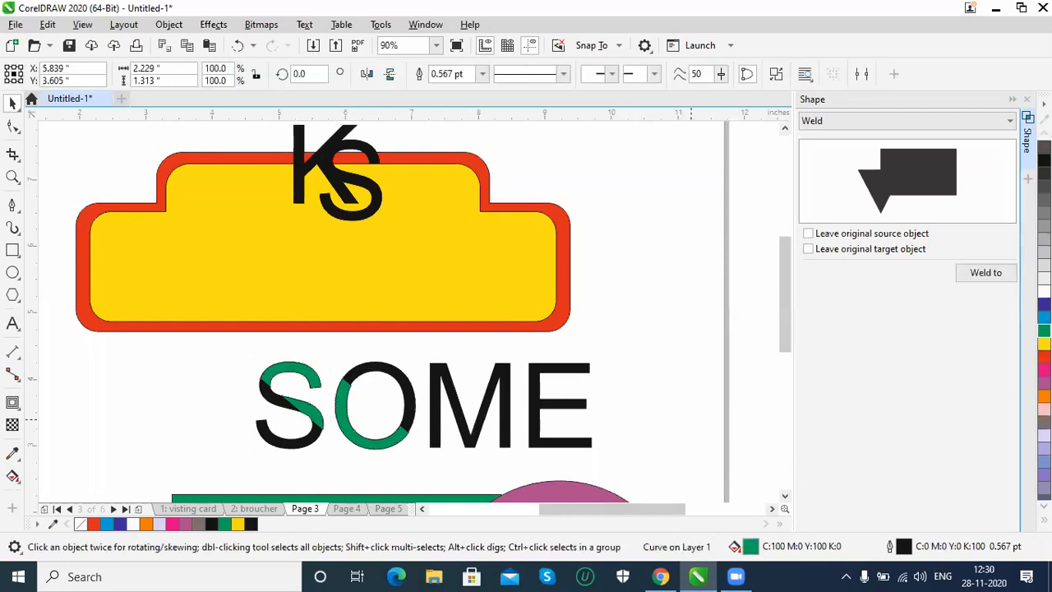
{"action": "left_click", "coordinate": [556, 376]}
{"action": "left_click", "coordinate": [674, 389]}
Step: Draw a rectangle about 1.26 by 1.80 inches over the arms of the E and intersect it with the text
{"action": "left_click_drag", "start_coordinate": [791, 331], "coordinate": [789, 362]}
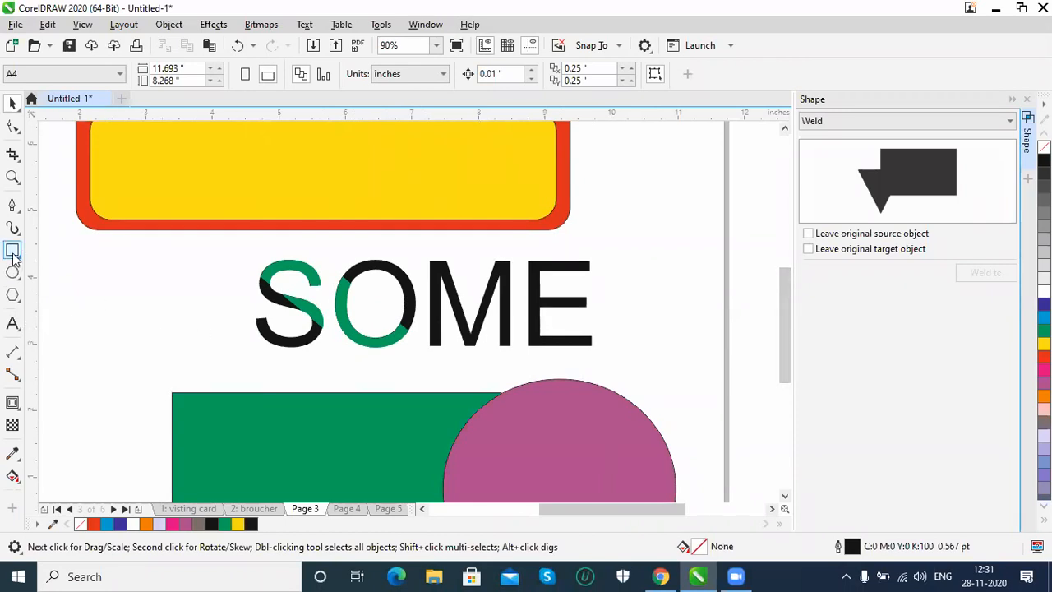
{"action": "left_click_drag", "start_coordinate": [640, 373], "coordinate": [547, 246]}
{"action": "left_click", "coordinate": [13, 105]}
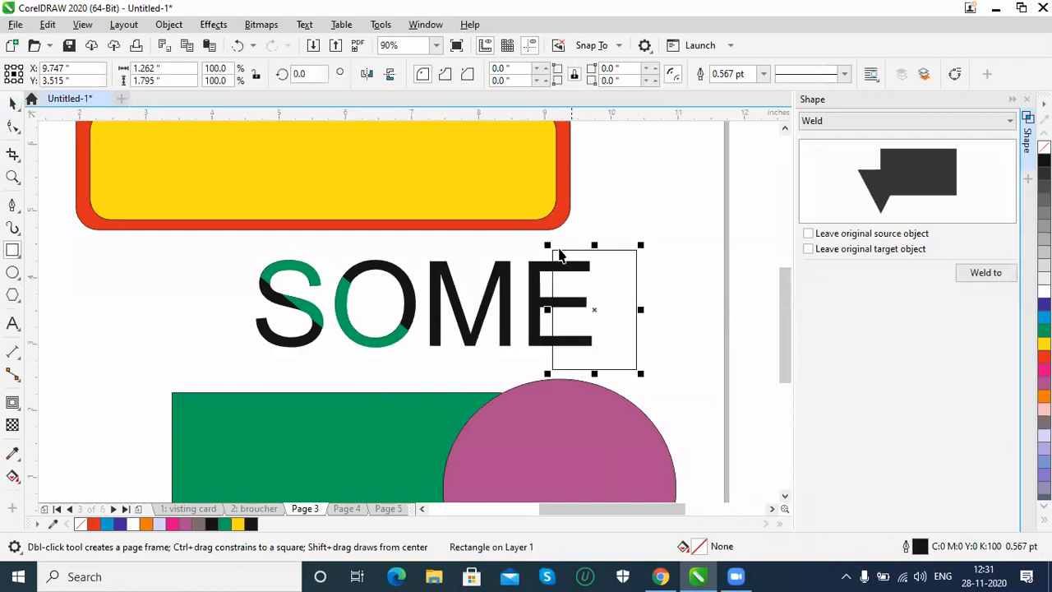
{"action": "left_click", "coordinate": [612, 255]}
{"action": "left_click", "coordinate": [620, 251], "text": "shift"}
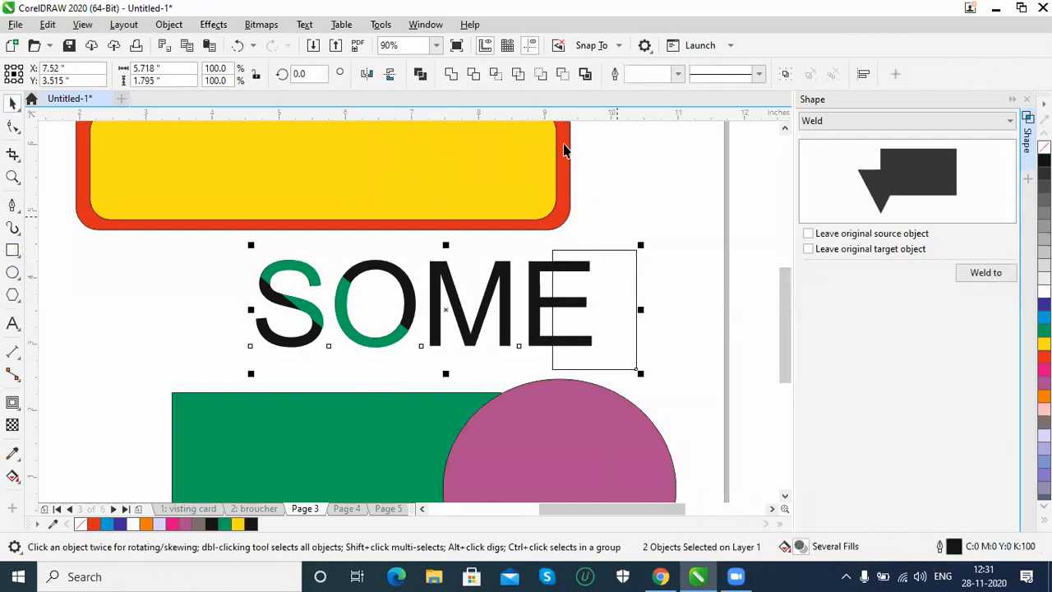
{"action": "left_click", "coordinate": [496, 75]}
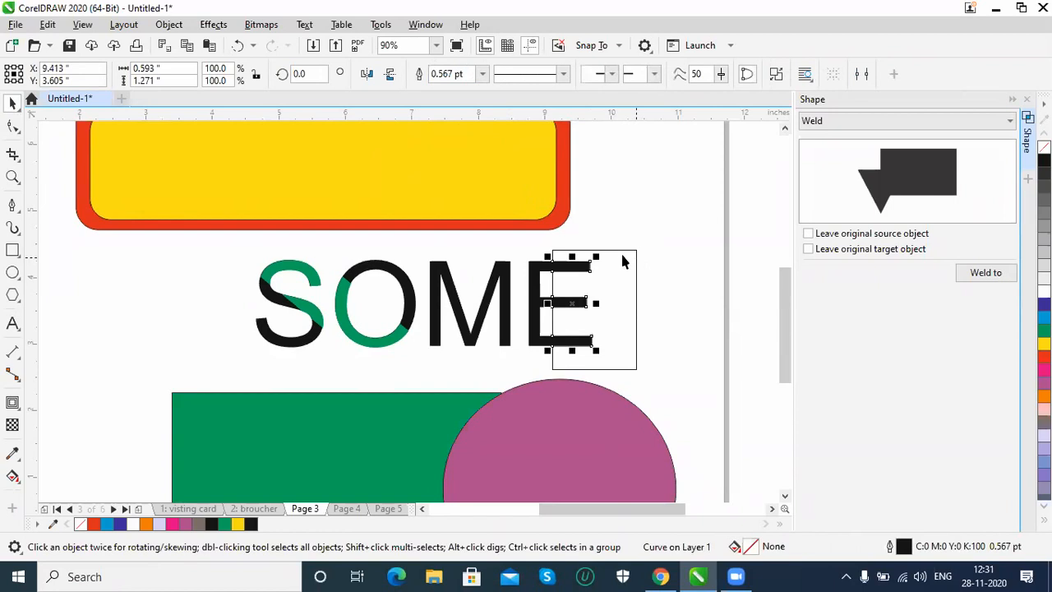
Step: Fill the intersected arms of the E with light blue and delete the rectangle around them
{"action": "left_click", "coordinate": [681, 274]}
{"action": "left_click", "coordinate": [575, 303]}
{"action": "left_click", "coordinate": [1044, 317]}
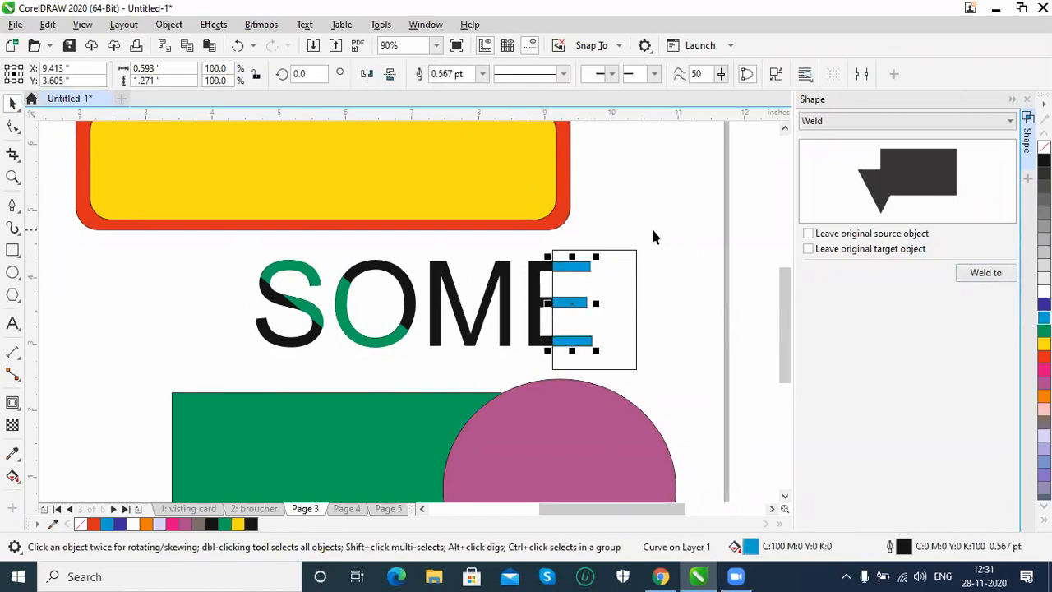
{"action": "left_click", "coordinate": [631, 255]}
{"action": "left_click", "coordinate": [630, 257]}
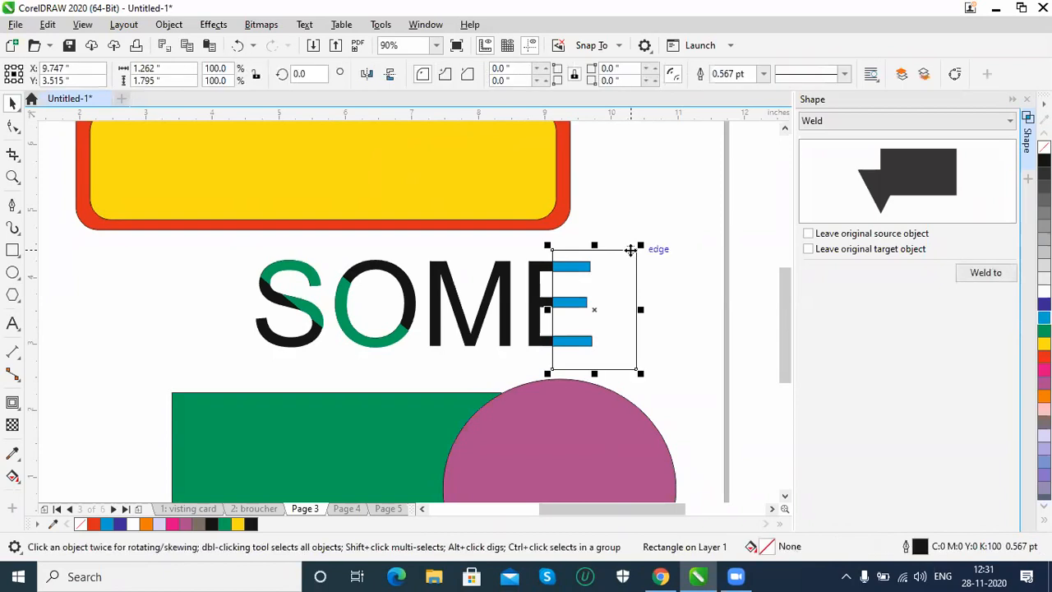
{"action": "key", "text": "Delete"}
Step: Remove the outline from the blue arms of the E
{"action": "left_click", "coordinate": [580, 268]}
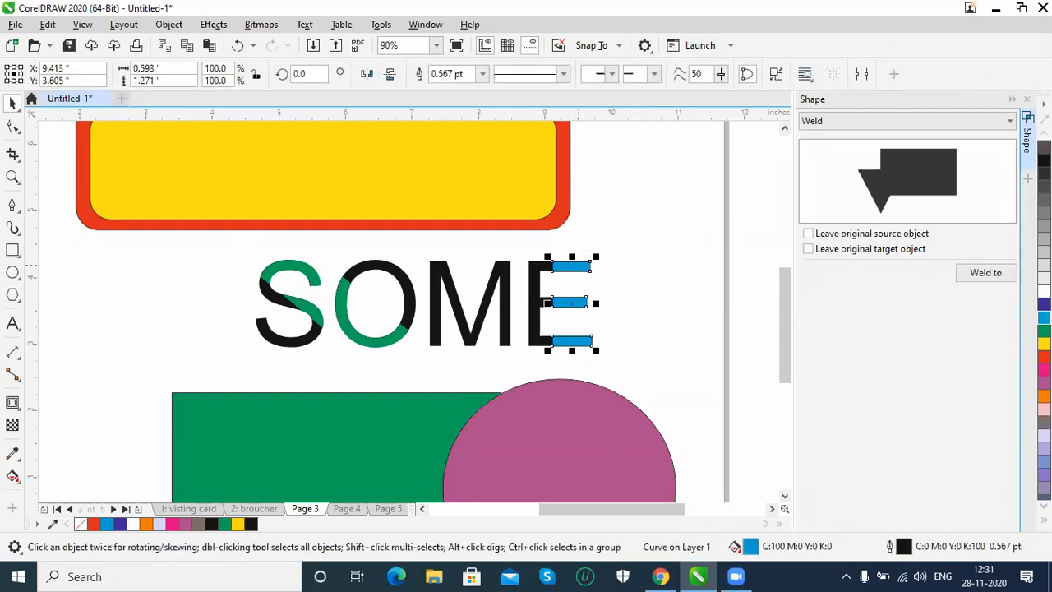
{"action": "right_click", "coordinate": [1044, 145]}
{"action": "left_click", "coordinate": [664, 265]}
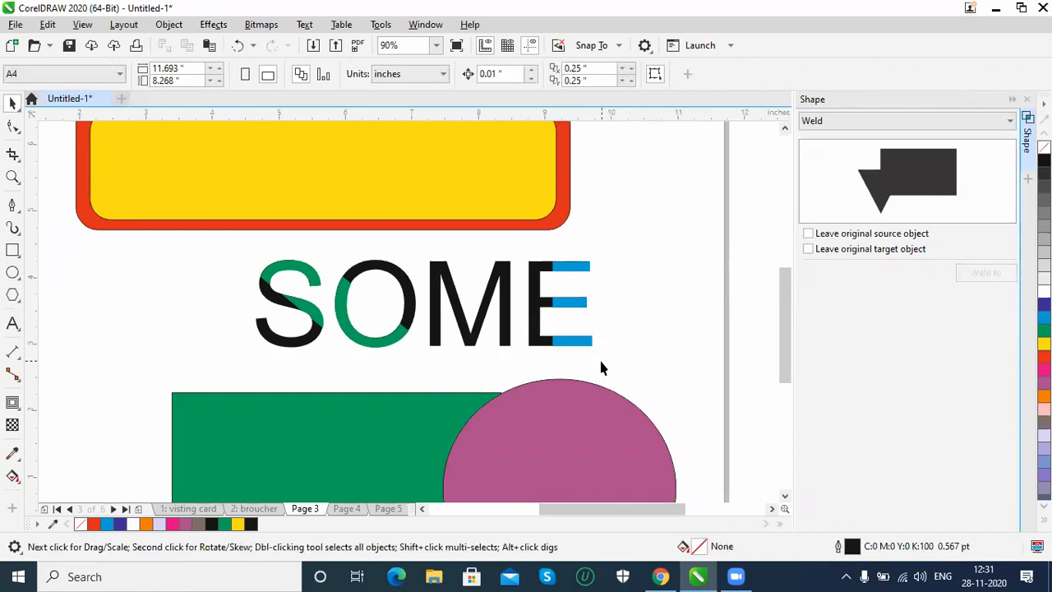
Step: Draw a rectangle about 6.46 by 0.92 inches across the lower half of SOME and intersect it with the text
{"action": "left_click", "coordinate": [12, 255]}
{"action": "left_click_drag", "start_coordinate": [652, 373], "coordinate": [220, 309]}
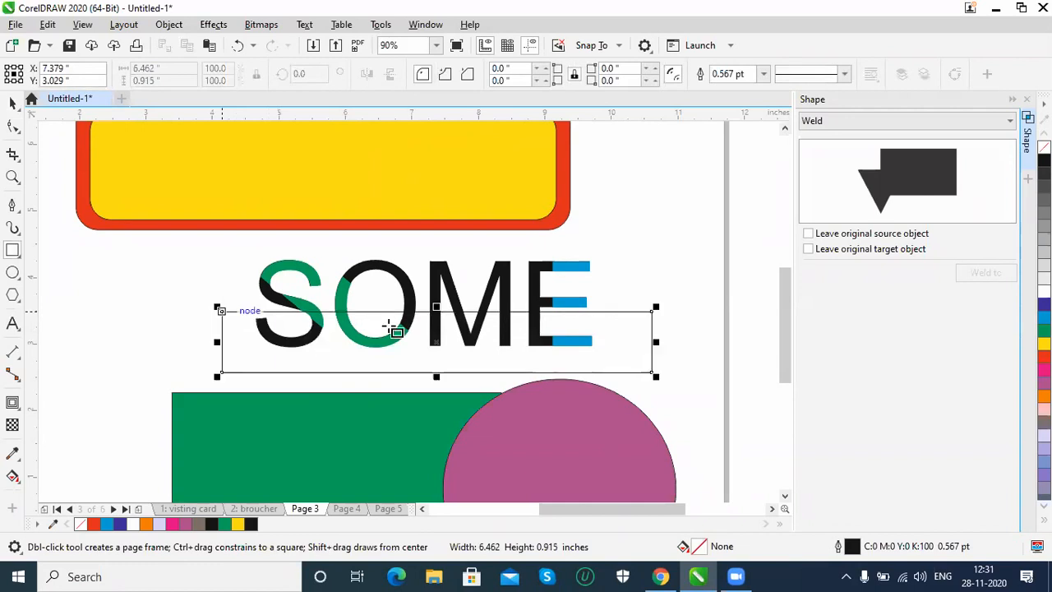
{"action": "left_click", "coordinate": [12, 103]}
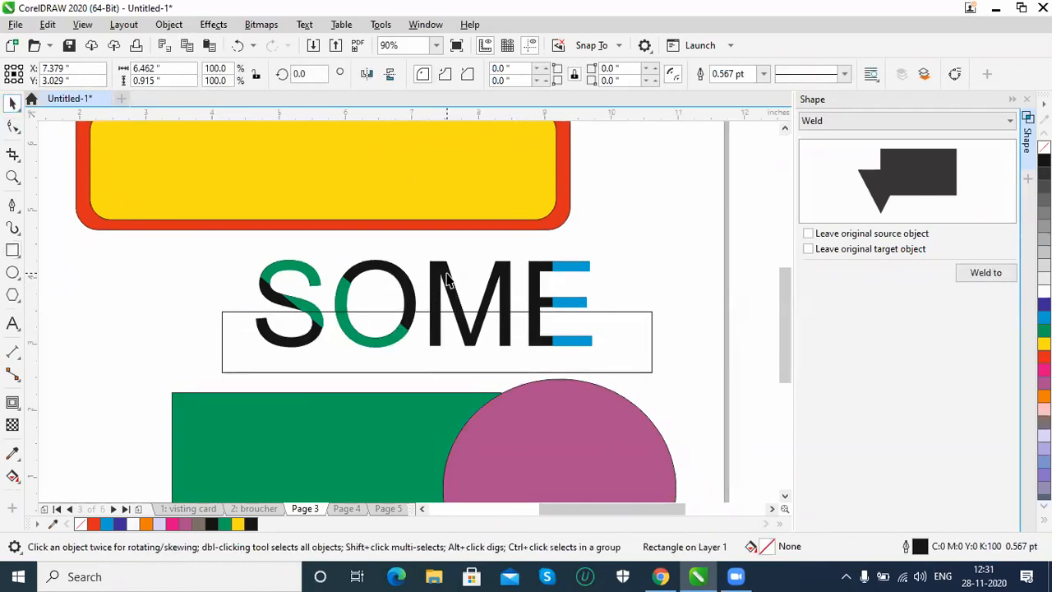
{"action": "left_click", "coordinate": [450, 284]}
{"action": "left_click", "coordinate": [648, 372], "text": "shift"}
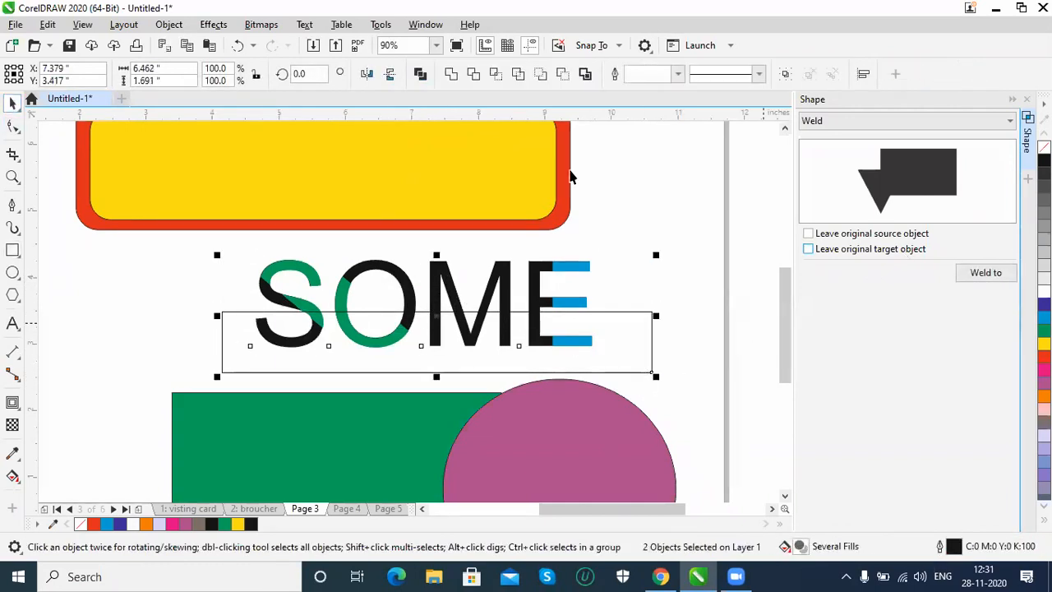
{"action": "left_click", "coordinate": [498, 76]}
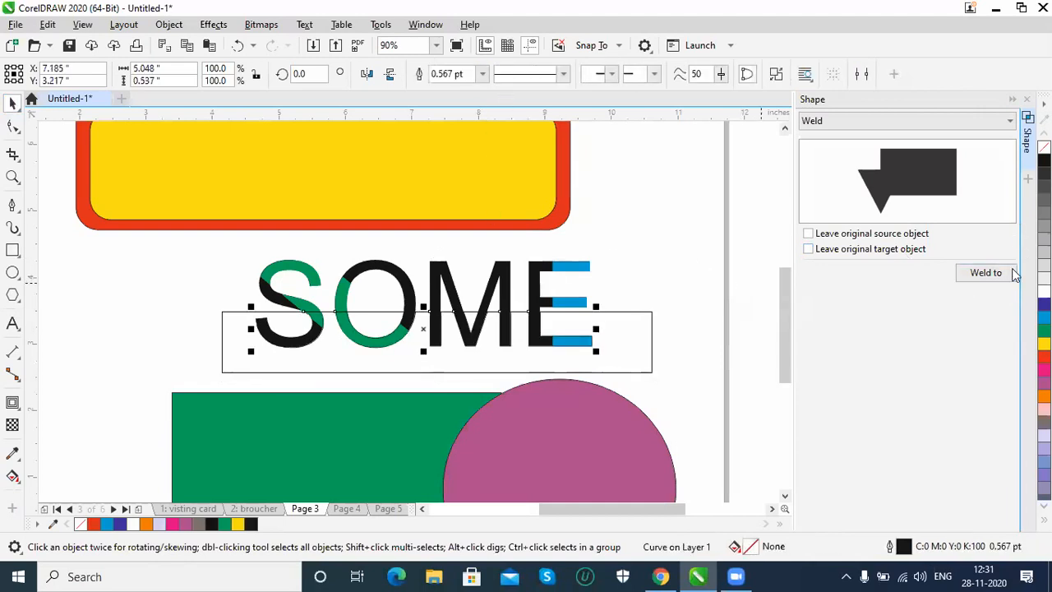
Step: Fill the intersected lower half of the letters white with no outline, and delete the rectangle
{"action": "left_click", "coordinate": [1044, 291]}
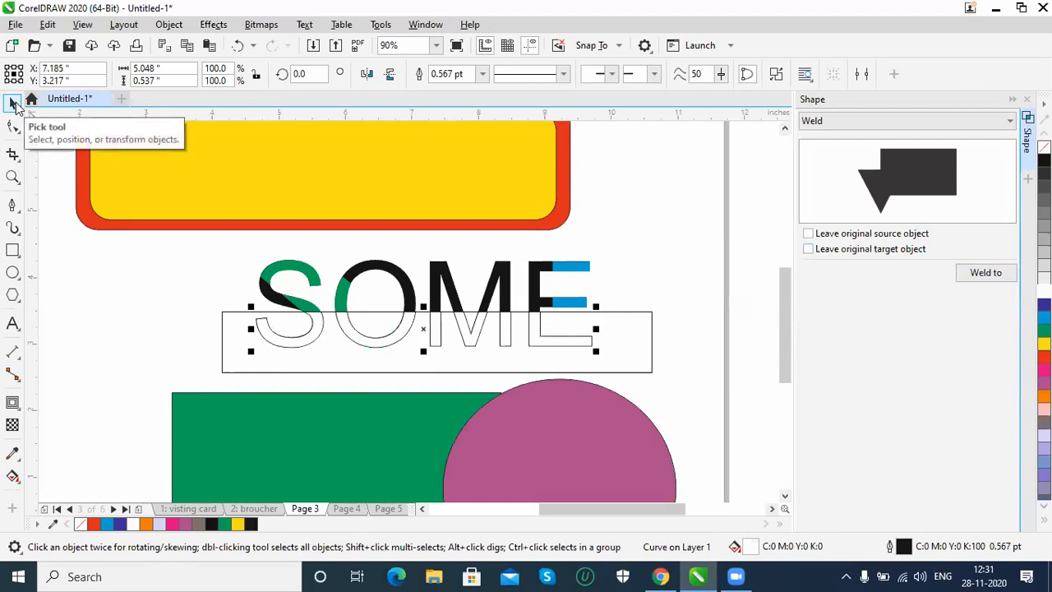
{"action": "left_click", "coordinate": [230, 371]}
{"action": "key", "text": "Delete"}
{"action": "left_click", "coordinate": [376, 336]}
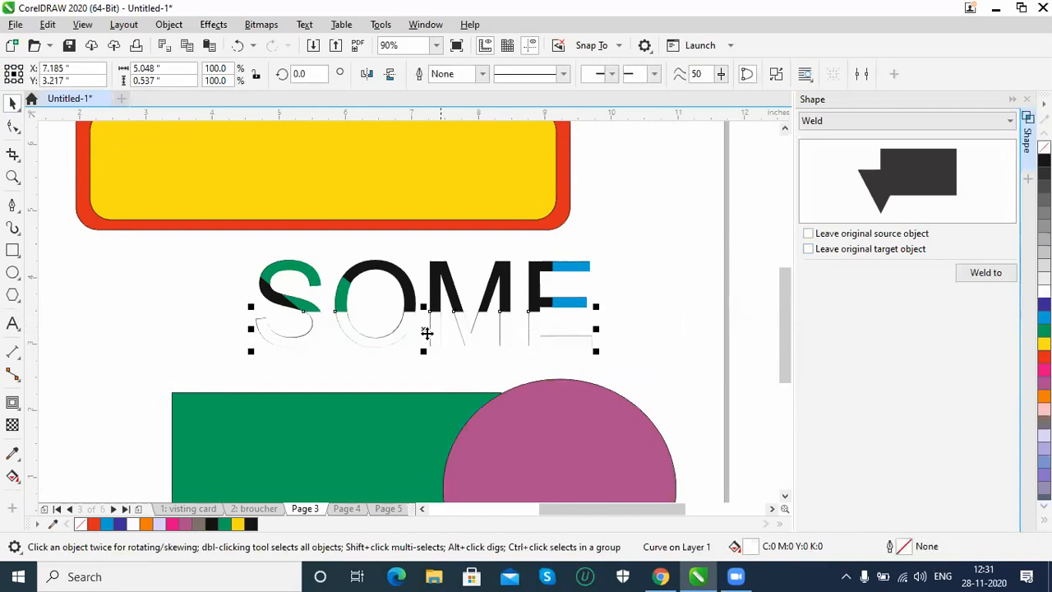
Step: Apply a fountain transparency to the white lower half of the letters and direct it downward at -90°
{"action": "left_click", "coordinate": [12, 425]}
{"action": "left_click", "coordinate": [59, 74]}
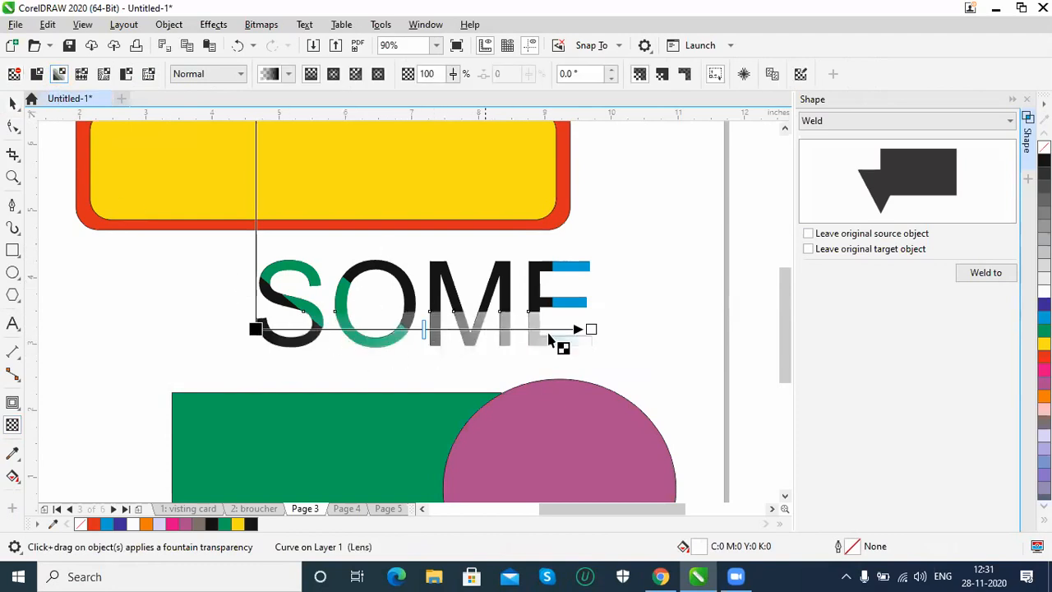
{"action": "left_click_drag", "start_coordinate": [589, 329], "coordinate": [255, 425]}
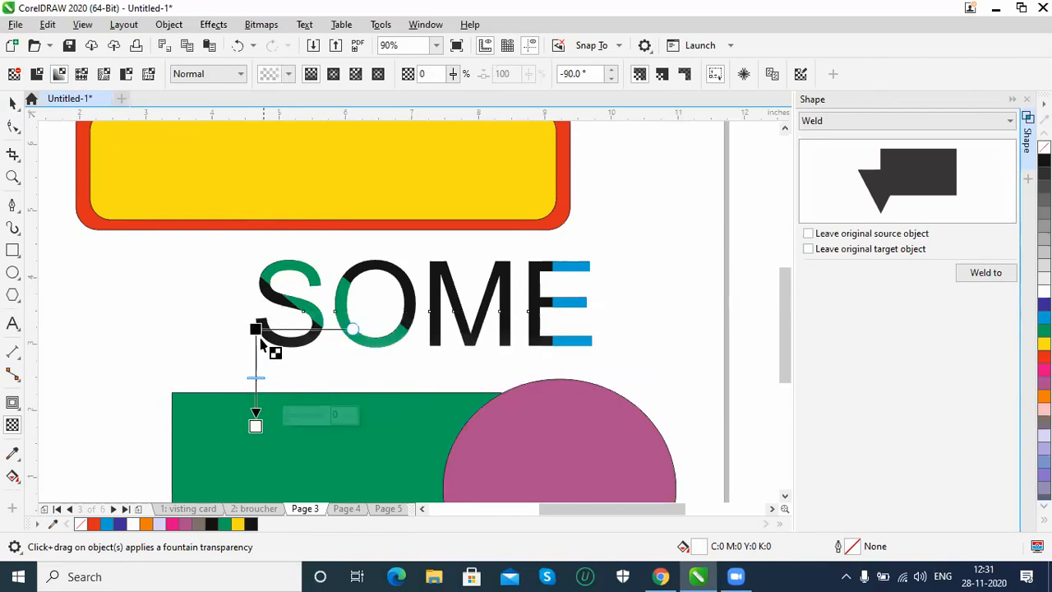
Step: Redraw the fountain transparency vertically at the O, starting at mid-letter height and ending just below the text
{"action": "left_click_drag", "start_coordinate": [382, 287], "coordinate": [382, 332]}
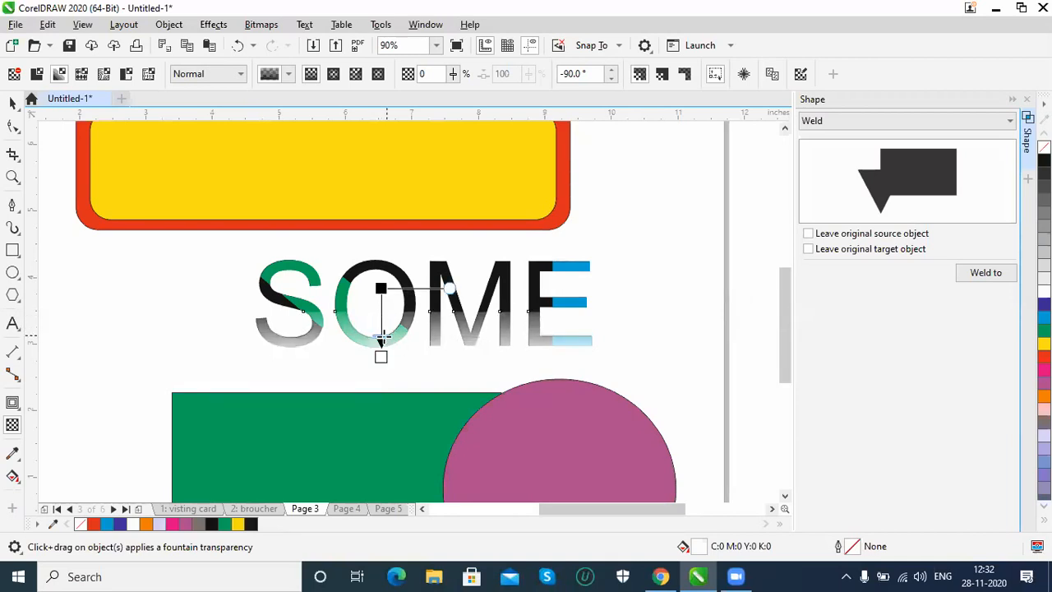
{"action": "left_click_drag", "start_coordinate": [381, 356], "coordinate": [382, 399]}
{"action": "left_click_drag", "start_coordinate": [381, 287], "coordinate": [380, 338]}
{"action": "left_click_drag", "start_coordinate": [382, 400], "coordinate": [379, 311]}
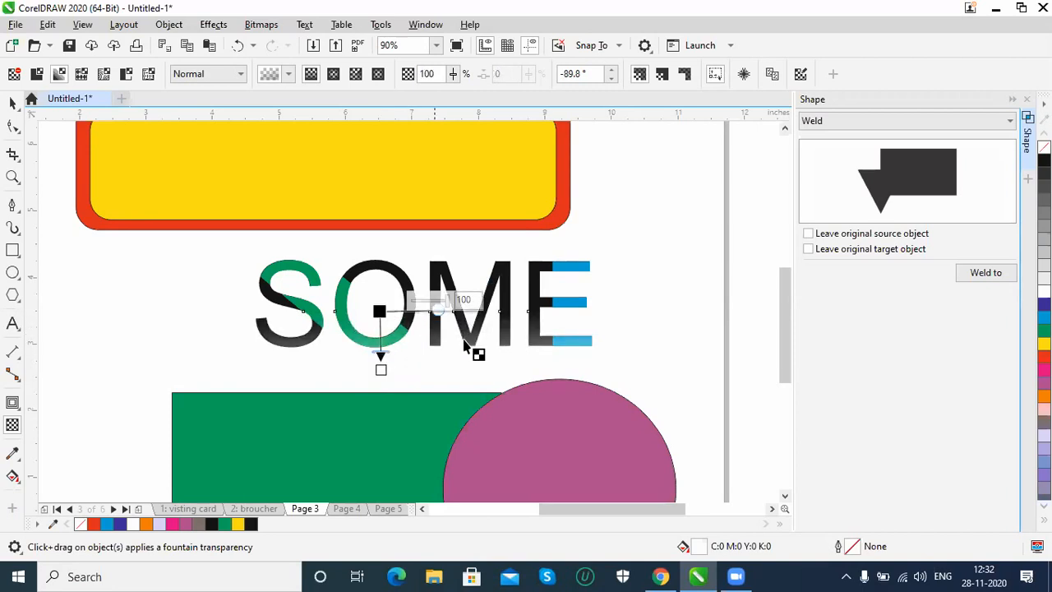
Step: Shorten the fountain transparency on the lower half of SOME, straighten it to -90°, and clear the selection
{"action": "mouse_move", "coordinate": [381, 357]}
{"action": "left_mouse_down"}
{"action": "mouse_move", "coordinate": [375, 328]}
{"action": "mouse_move", "coordinate": [388, 357]}
{"action": "mouse_move", "coordinate": [386, 345]}
{"action": "mouse_move", "coordinate": [378, 361]}
{"action": "left_mouse_up"}
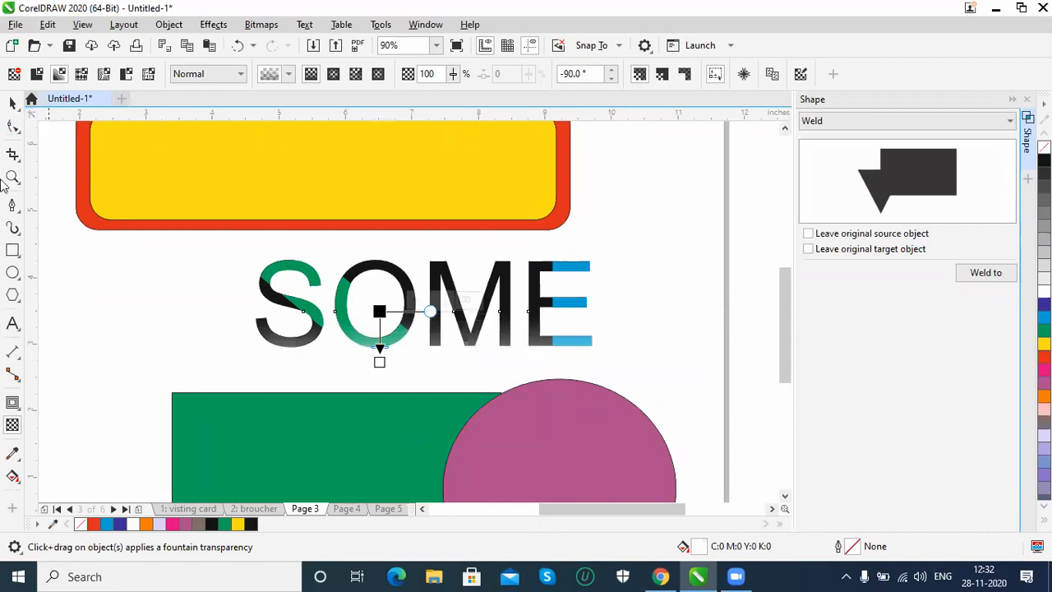
{"action": "left_click", "coordinate": [13, 103]}
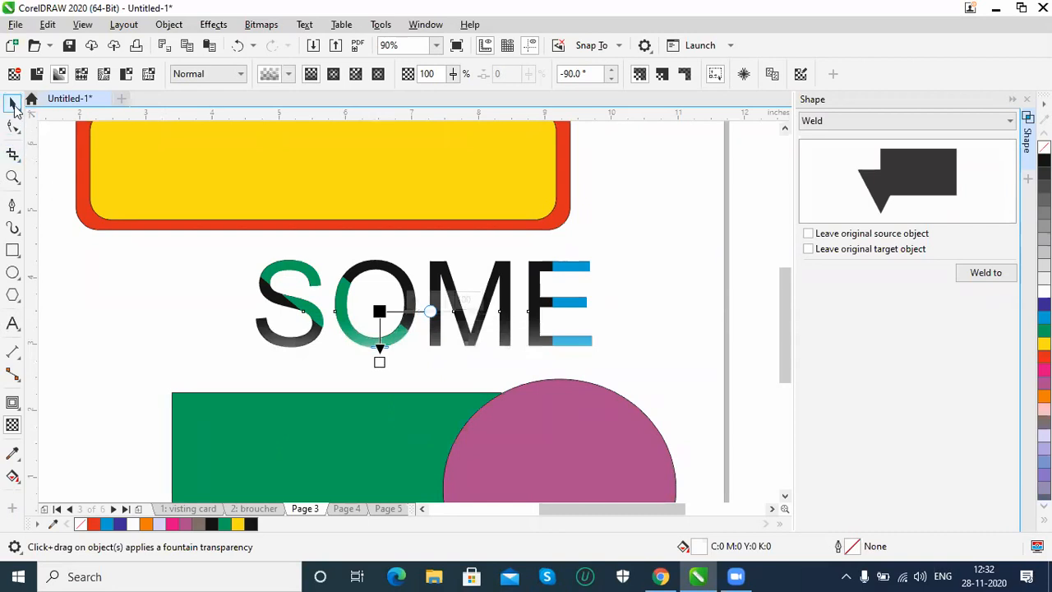
{"action": "left_click", "coordinate": [102, 374]}
Step: Simplify the overlapping green rectangle and purple circle, and move the circle slightly away from the rectangle
{"action": "scroll", "coordinate": [786, 349], "scroll_direction": "up", "scroll_amount": 1}
{"action": "left_click_drag", "start_coordinate": [787, 347], "coordinate": [794, 383]}
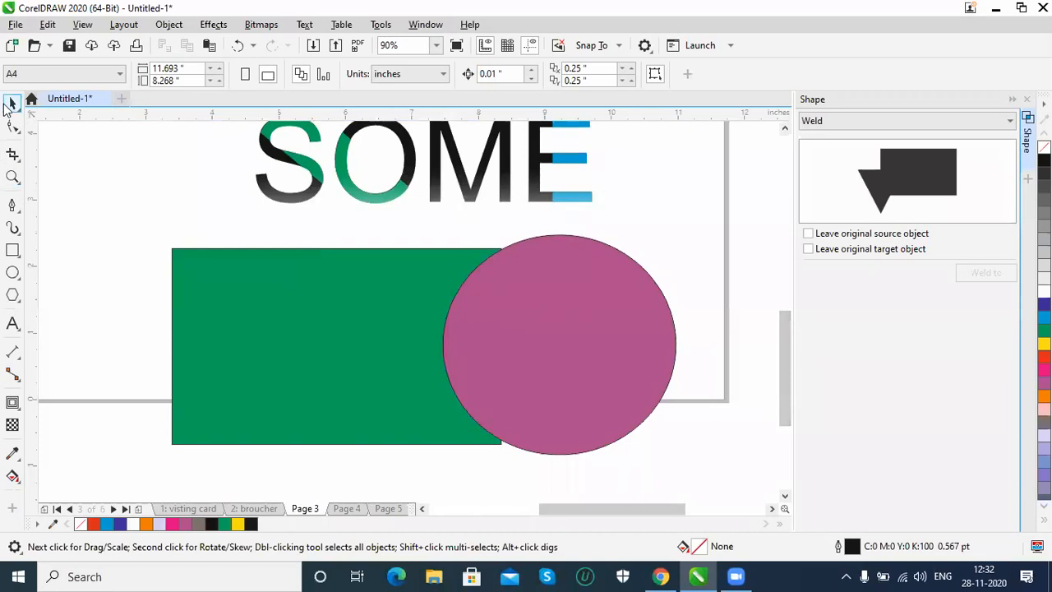
{"action": "left_click", "coordinate": [344, 323]}
{"action": "left_click", "coordinate": [623, 324], "text": "shift"}
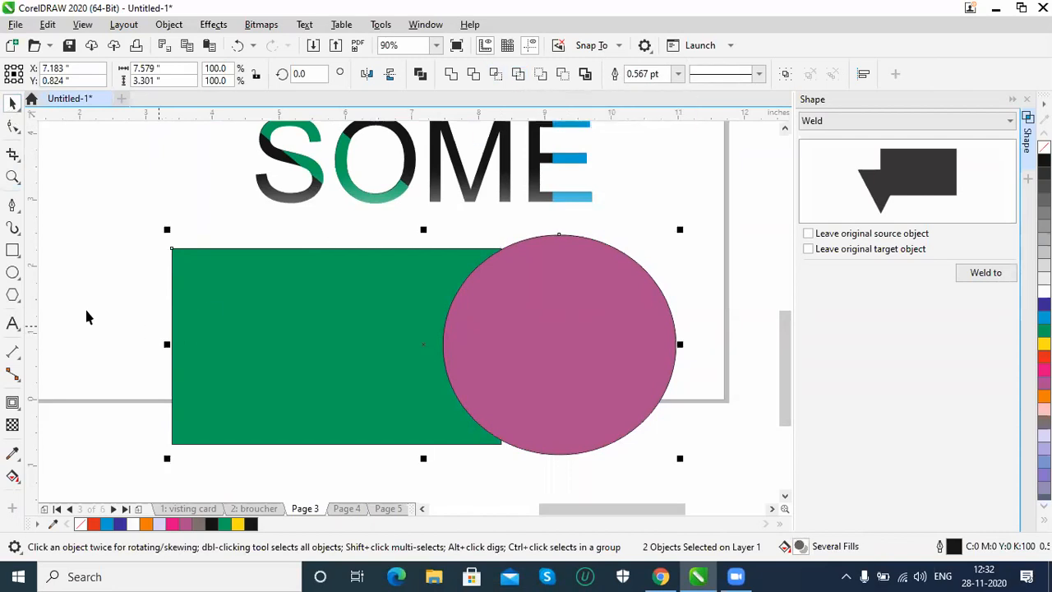
{"action": "left_click", "coordinate": [629, 359]}
{"action": "mouse_move", "coordinate": [629, 360]}
{"action": "left_mouse_down"}
{"action": "mouse_move", "coordinate": [695, 357]}
{"action": "mouse_move", "coordinate": [631, 356]}
{"action": "left_mouse_up"}
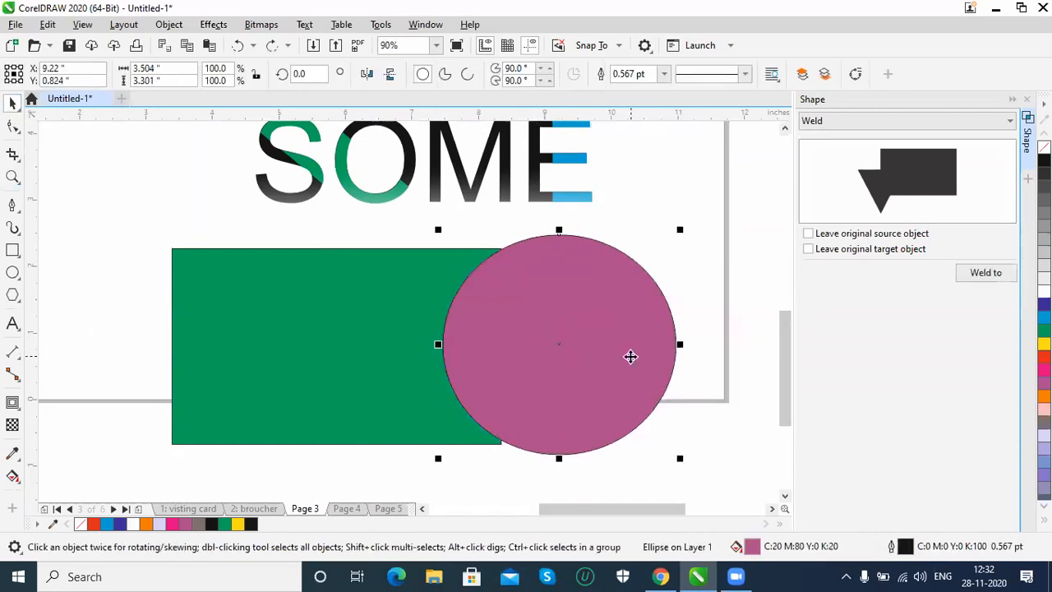
{"action": "key", "text": "ctrl+a"}
{"action": "left_click", "coordinate": [568, 340]}
{"action": "left_click", "coordinate": [354, 347], "text": "shift"}
{"action": "left_click", "coordinate": [520, 74]}
{"action": "left_click_drag", "start_coordinate": [578, 369], "coordinate": [629, 374]}
Step: Undo the circle's move, the simplification and the latest transparency adjustments on SOME
{"action": "key", "text": "ctrl+z"}
{"action": "key", "text": "ctrl+z"}
{"action": "key", "text": "ctrl+z"}
{"action": "key", "text": "ctrl+z"}
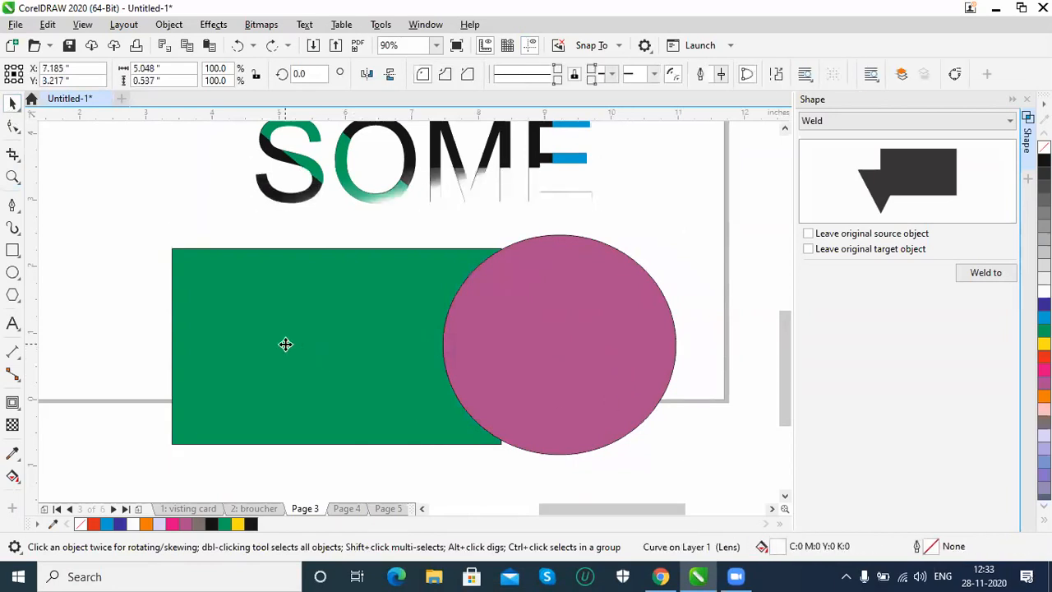
Step: Try to move the green rectangle away from the purple circle, and undo the move
{"action": "left_click", "coordinate": [285, 344]}
{"action": "left_click", "coordinate": [619, 340], "text": "shift"}
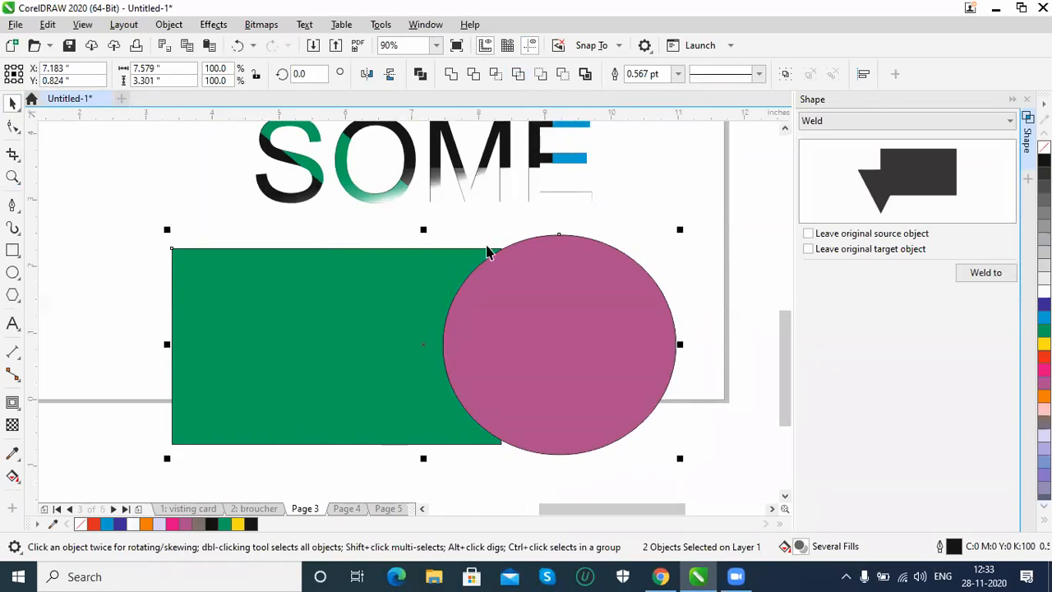
{"action": "left_click", "coordinate": [87, 327]}
{"action": "left_click_drag", "start_coordinate": [186, 335], "coordinate": [62, 329]}
{"action": "key", "text": "ctrl+z"}
Step: Move the purple circle slightly further over the green rectangle and try Simplify on the two shapes
{"action": "left_click", "coordinate": [641, 401], "text": "shift"}
{"action": "left_click", "coordinate": [709, 438]}
{"action": "mouse_move", "coordinate": [549, 369]}
{"action": "left_mouse_down"}
{"action": "mouse_move", "coordinate": [597, 371]}
{"action": "mouse_move", "coordinate": [531, 374]}
{"action": "left_mouse_up"}
{"action": "left_click", "coordinate": [287, 343], "text": "shift"}
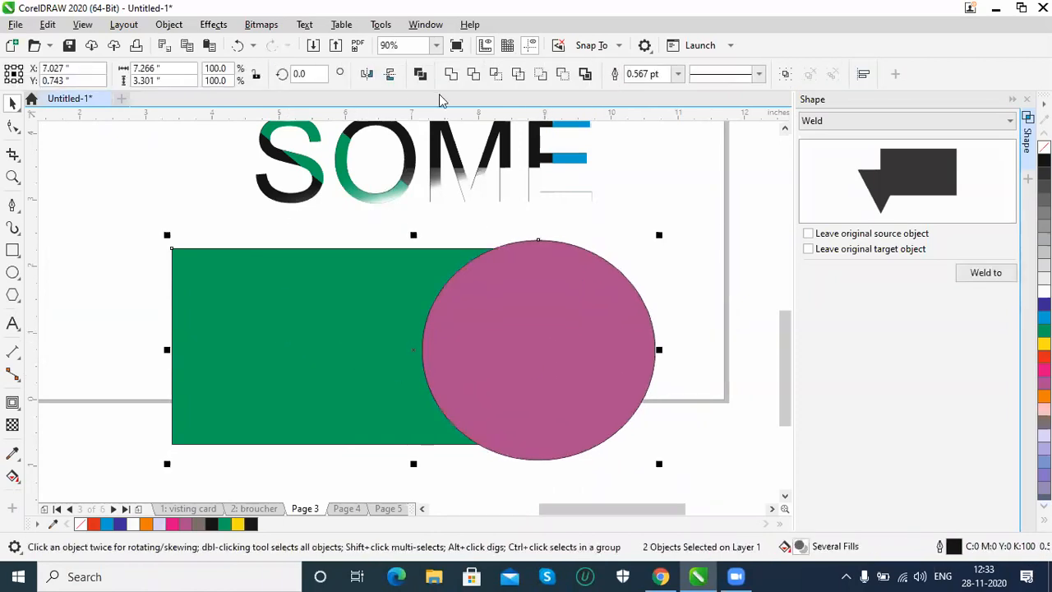
{"action": "left_click", "coordinate": [517, 80]}
{"action": "left_click_drag", "start_coordinate": [239, 345], "coordinate": [242, 383]}
{"action": "key", "text": "ctrl+z"}
{"action": "key", "text": "ctrl+z"}
{"action": "left_click", "coordinate": [505, 386], "text": "shift"}
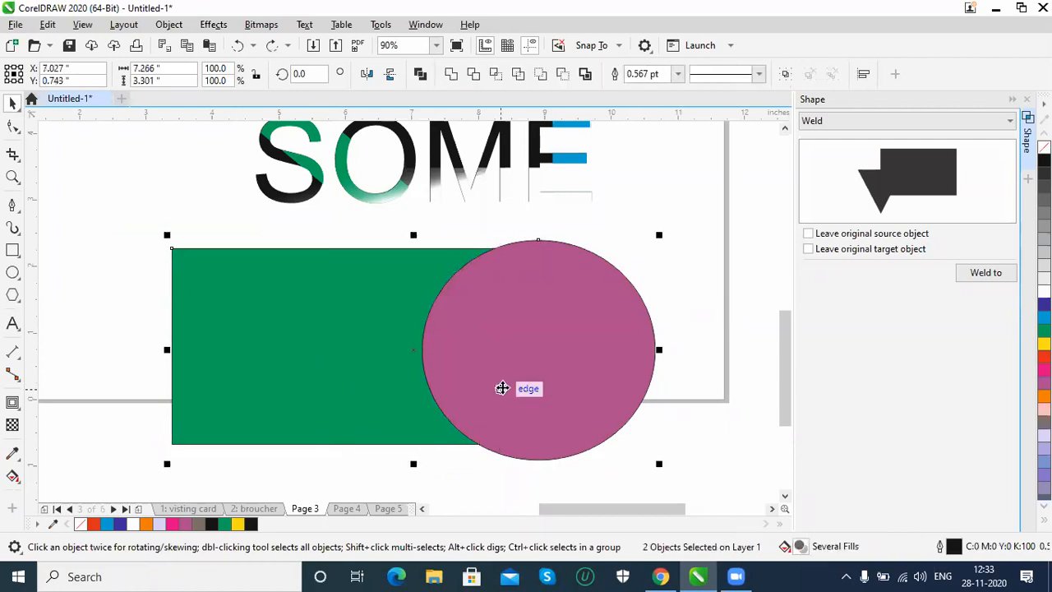
Step: Scale the purple circle to about 1.58 by 1.48 inches and place it over the green rectangle's upper-left part
{"action": "left_click", "coordinate": [730, 333]}
{"action": "left_click", "coordinate": [625, 339]}
{"action": "left_click_drag", "start_coordinate": [655, 240], "coordinate": [591, 286]}
{"action": "left_click_drag", "start_coordinate": [541, 350], "coordinate": [348, 287]}
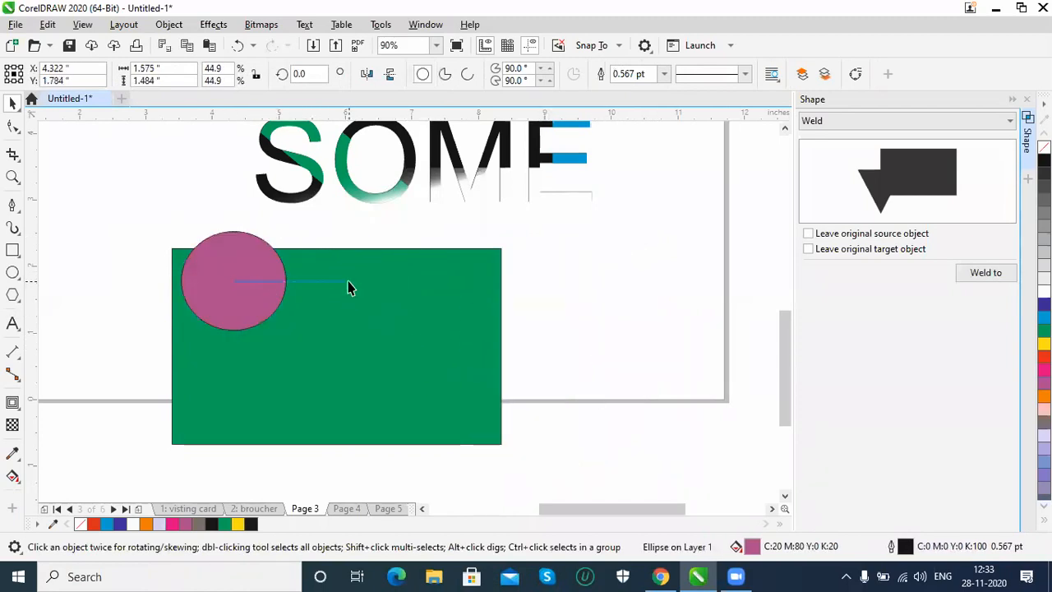
Step: Spread copies of the circle over the green rectangle, one of them small, and combine all seven circles into one curve
{"action": "left_click_drag", "start_coordinate": [243, 287], "coordinate": [383, 355]}
{"action": "left_click", "coordinate": [232, 291]}
{"action": "left_click", "coordinate": [397, 307], "text": "shift"}
{"action": "left_click", "coordinate": [376, 363], "text": "shift"}
{"action": "left_click", "coordinate": [517, 376], "text": "shift"}
{"action": "left_click", "coordinate": [441, 471], "text": "shift"}
{"action": "left_click", "coordinate": [307, 446], "text": "shift"}
{"action": "left_click", "coordinate": [176, 407], "text": "shift"}
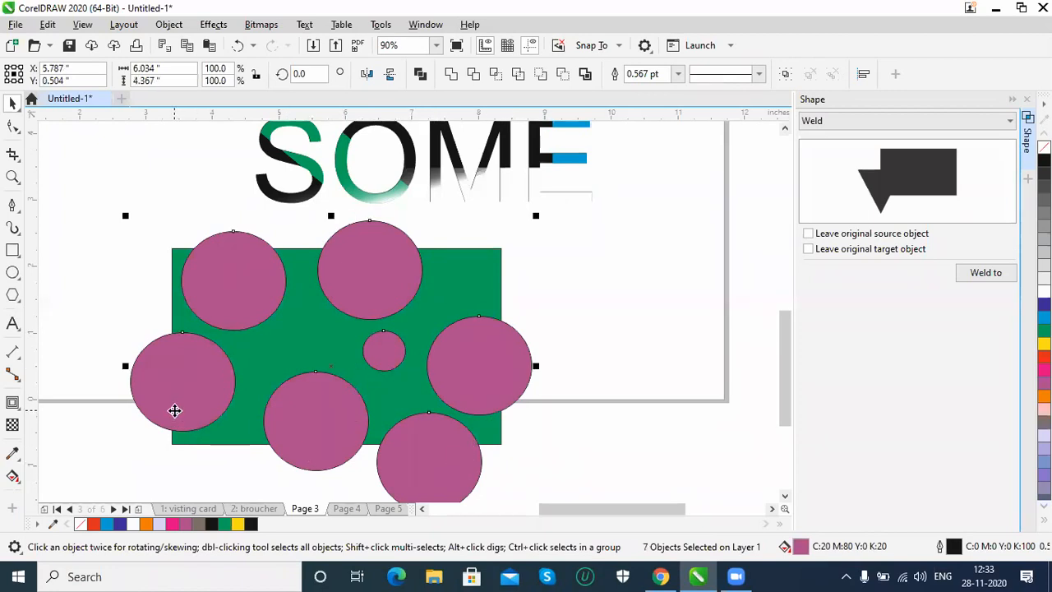
{"action": "left_click", "coordinate": [420, 74]}
Step: Simplify the green rectangle with the combined circles and move the circles off it
{"action": "left_click", "coordinate": [115, 289]}
{"action": "left_click", "coordinate": [487, 272]}
{"action": "left_click", "coordinate": [488, 273], "text": "shift"}
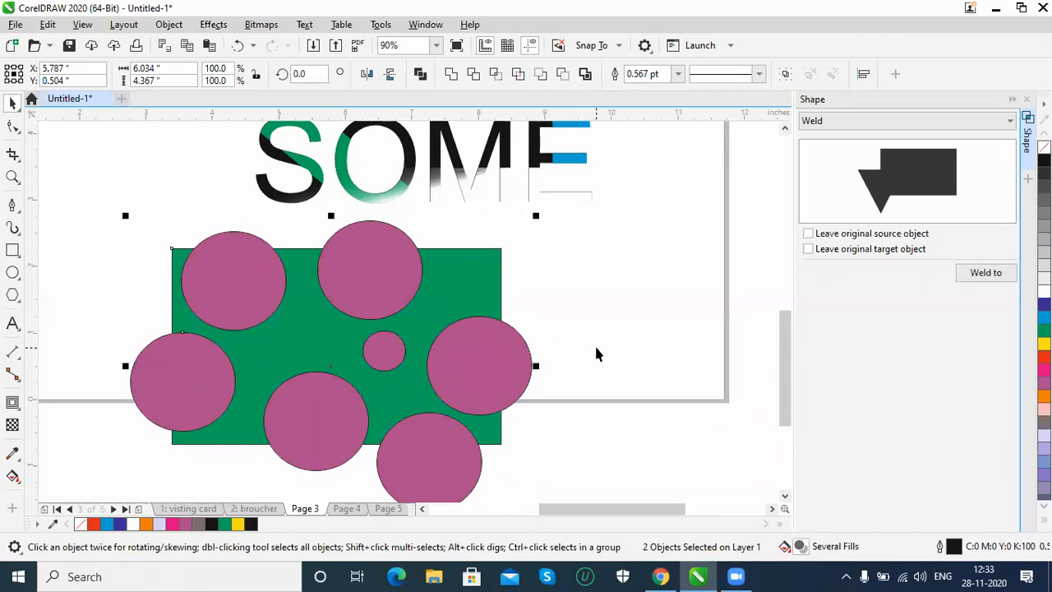
{"action": "left_click", "coordinate": [641, 388]}
{"action": "left_click_drag", "start_coordinate": [501, 366], "coordinate": [725, 328]}
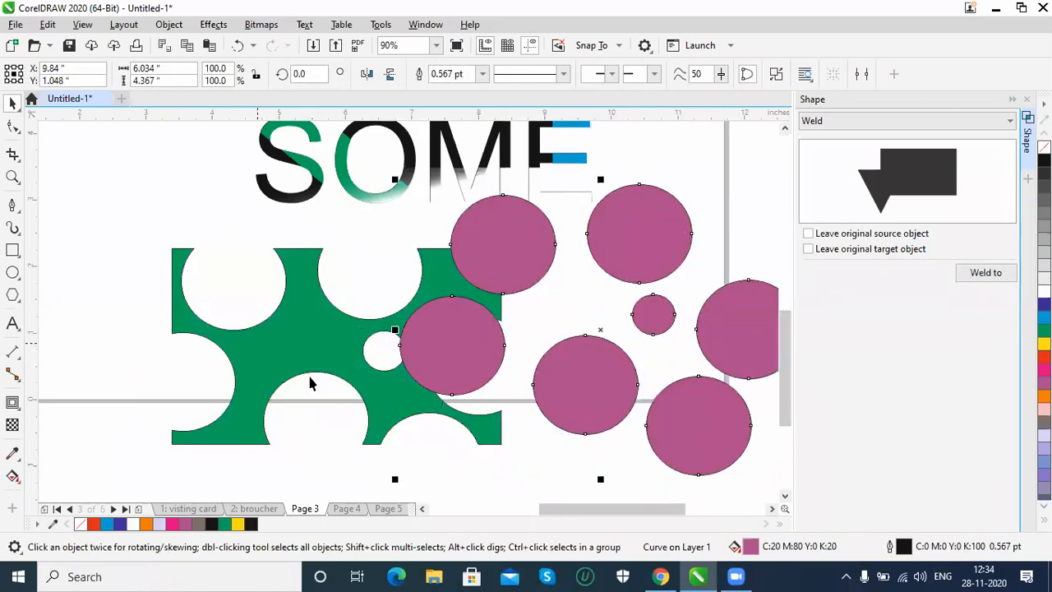
{"action": "left_click_drag", "start_coordinate": [514, 245], "coordinate": [550, 306]}
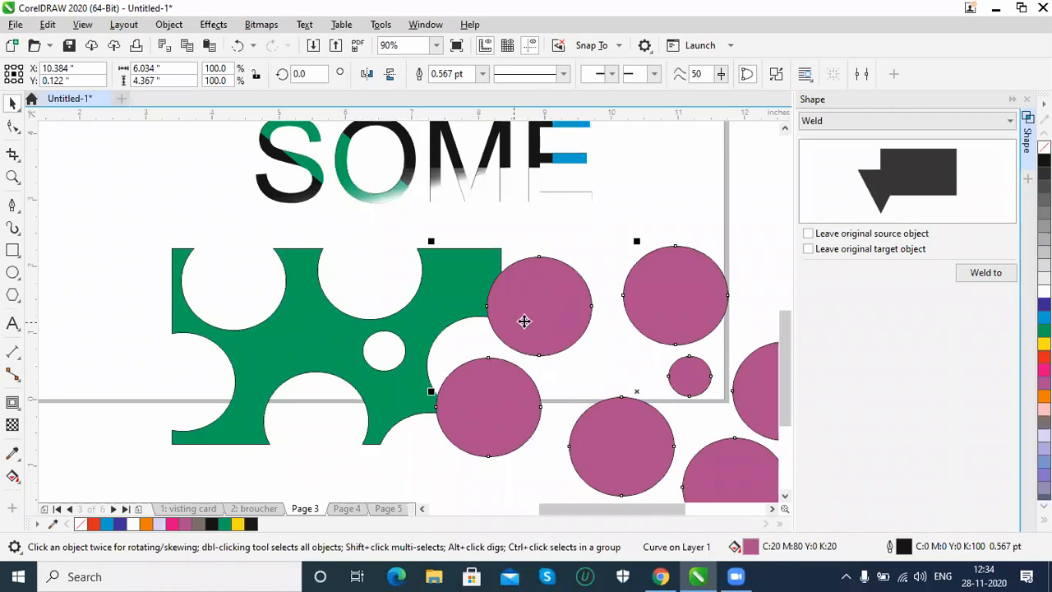
Step: Undo the moves, the simplification, the combining and the circle copies, back to a single circle on the green rectangle
{"action": "key", "text": "ctrl+z"}
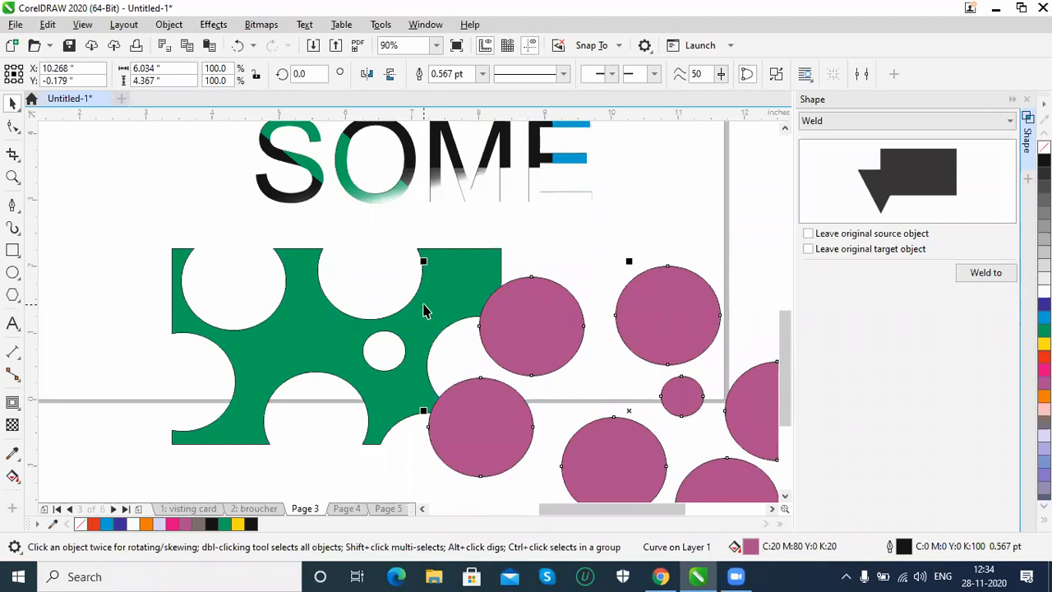
{"action": "key", "text": "ctrl+z"}
{"action": "key", "text": "ctrl+z"}
{"action": "key", "text": "ctrl+z"}
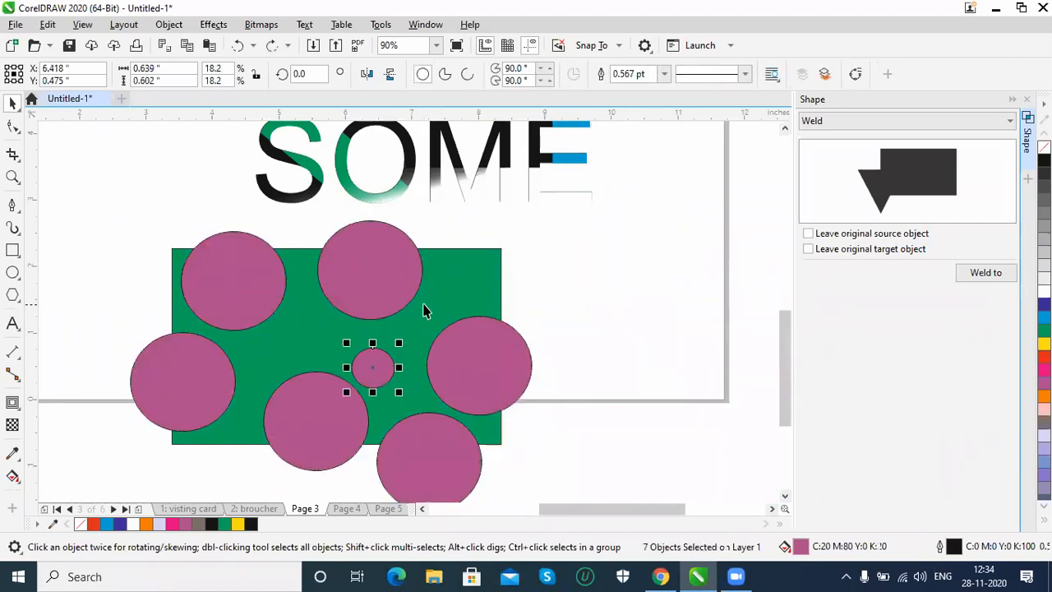
{"action": "key", "text": "ctrl+z"}
{"action": "key", "text": "ctrl+z"}
{"action": "key", "text": "ctrl+z"}
{"action": "key", "text": "ctrl+z"}
{"action": "key", "text": "ctrl+z"}
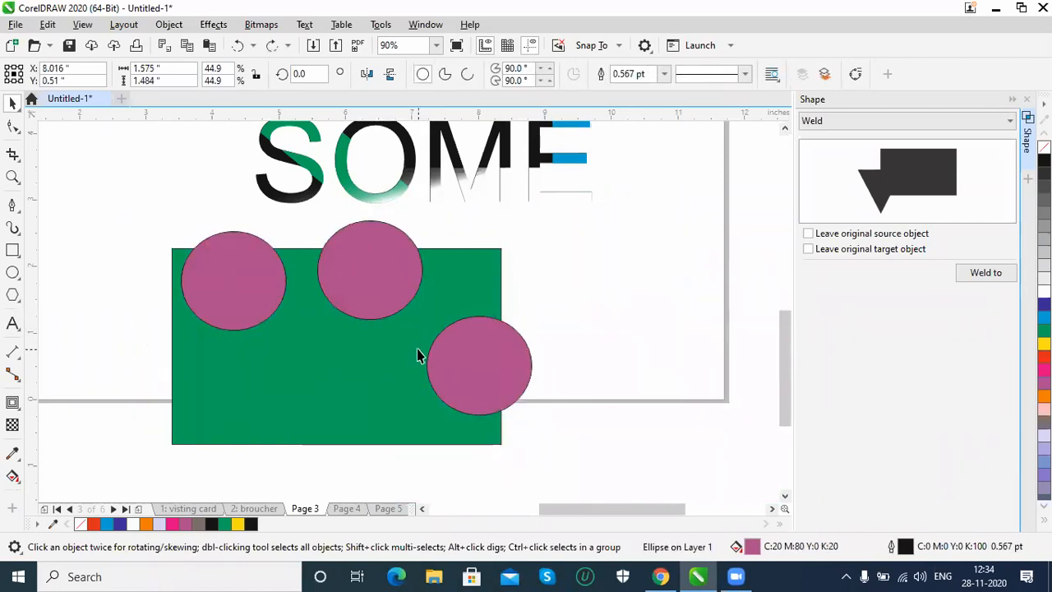
{"action": "key", "text": "ctrl+z"}
{"action": "key", "text": "ctrl+z"}
Step: Move the circle near the rectangle's lower-right corner and try Front Minus Back on the two shapes
{"action": "left_click_drag", "start_coordinate": [251, 302], "coordinate": [479, 409]}
{"action": "left_click", "coordinate": [276, 374]}
{"action": "left_click", "coordinate": [486, 411], "text": "shift"}
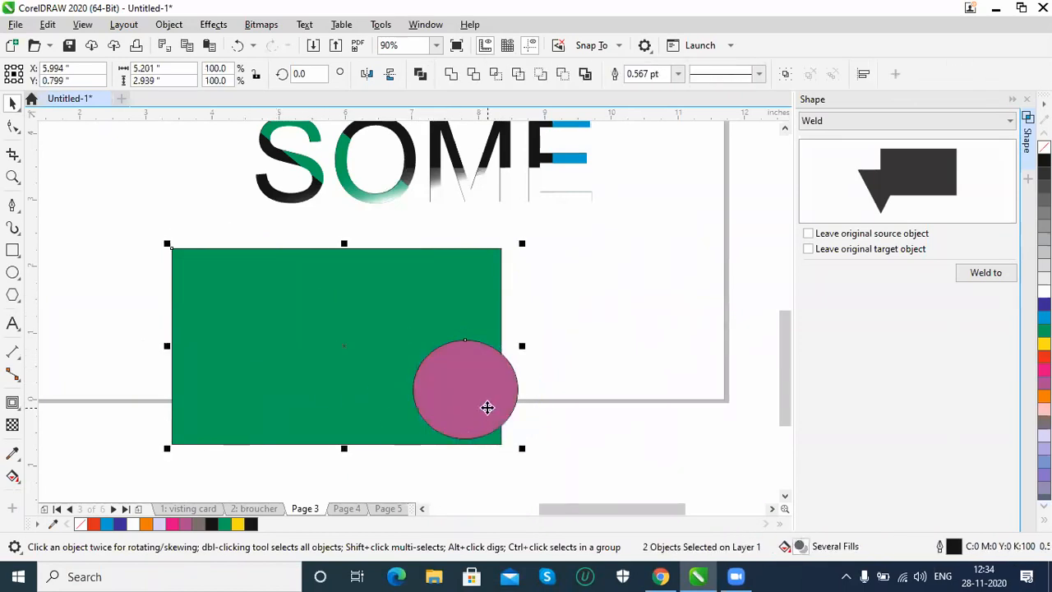
{"action": "left_click", "coordinate": [539, 76]}
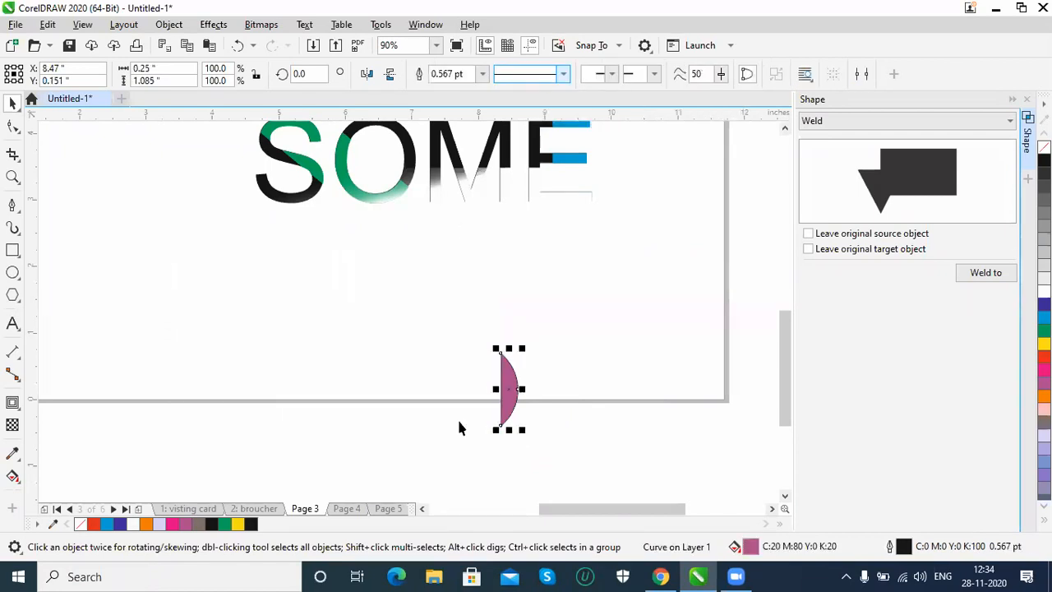
{"action": "key", "text": "ctrl+z"}
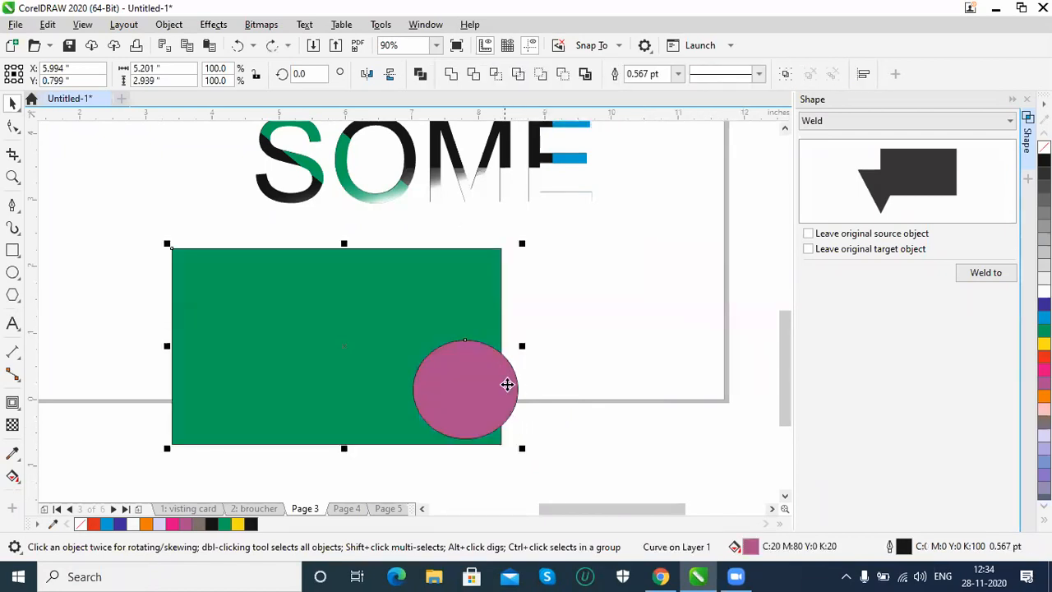
Step: Move the purple circle up onto the middle of the rectangle's right edge and select both shapes
{"action": "left_click", "coordinate": [559, 356]}
{"action": "left_click_drag", "start_coordinate": [493, 390], "coordinate": [541, 319]}
{"action": "left_click", "coordinate": [469, 334], "text": "shift"}
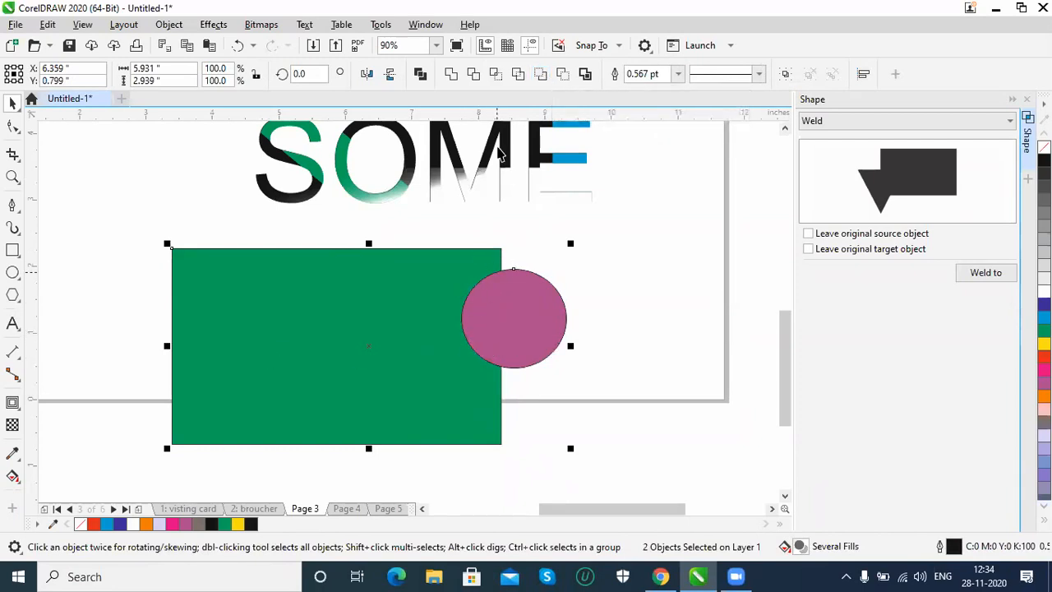
Step: Try Front Minus Back and Back Minus Front in turn on the rectangle and circle, undoing each result
{"action": "left_click", "coordinate": [540, 74]}
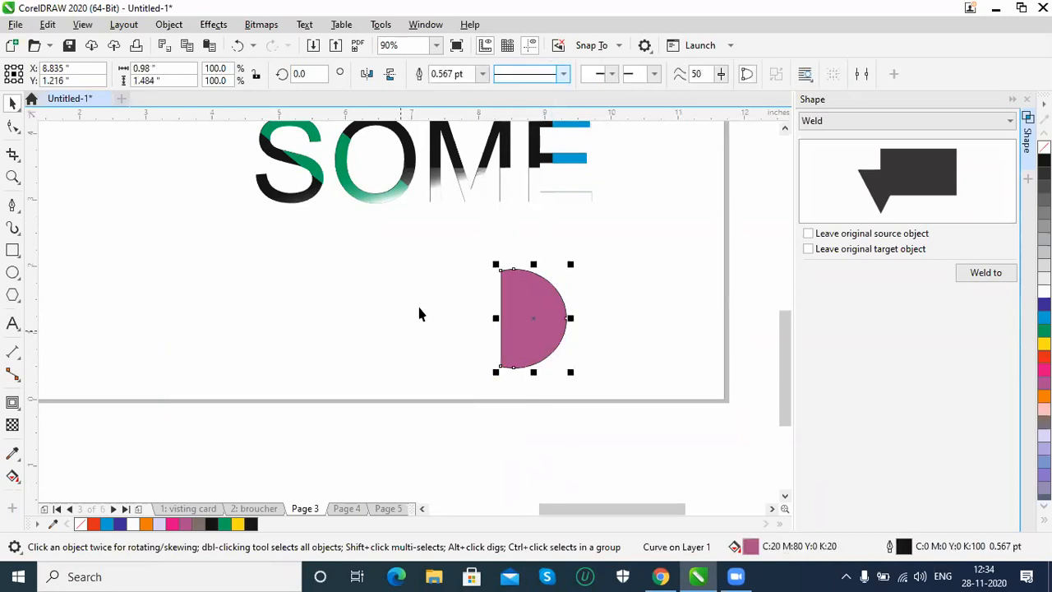
{"action": "key", "text": "ctrl+z"}
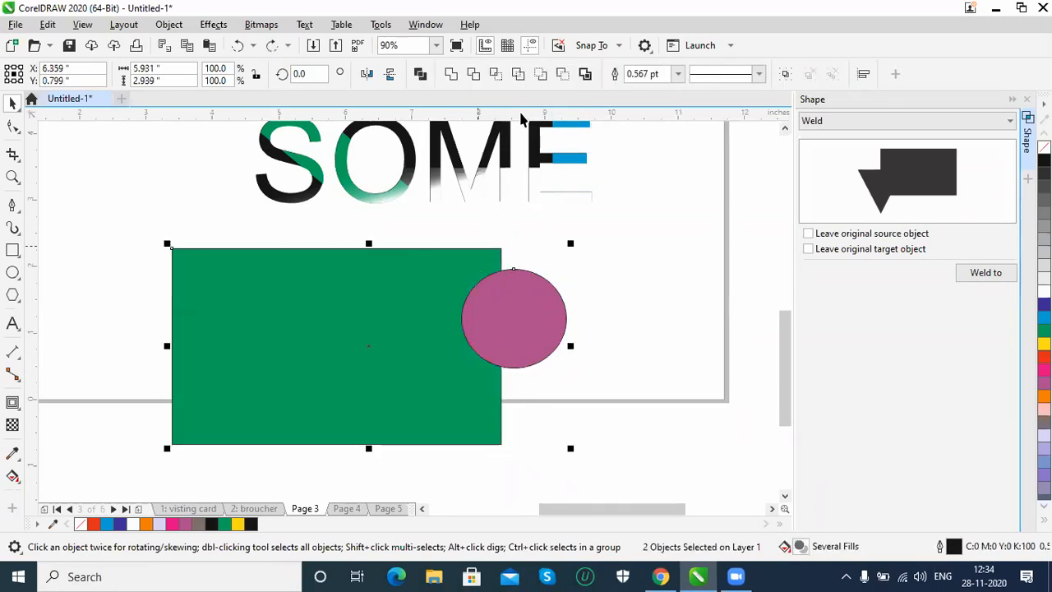
{"action": "left_click", "coordinate": [563, 74]}
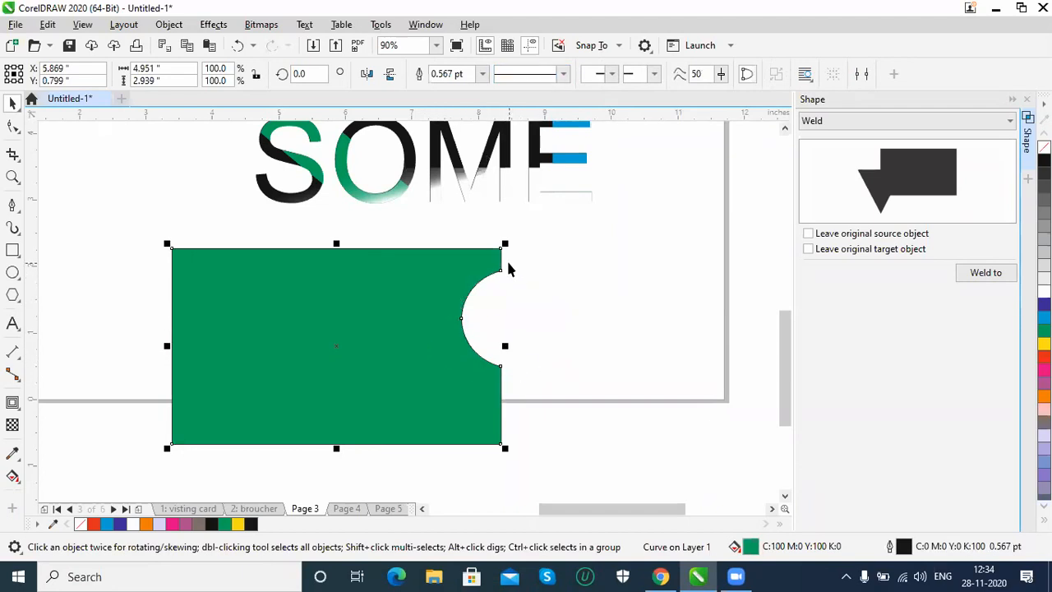
{"action": "key", "text": "ctrl+z"}
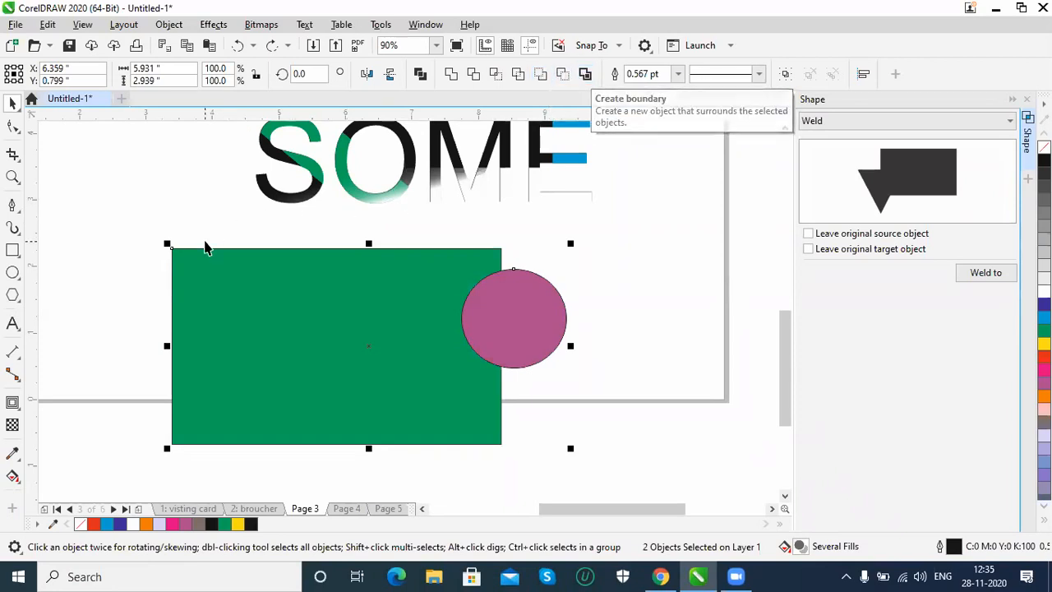
Step: Create a boundary around the rectangle and circle, and move the resulting outline to the right, clear of both shapes
{"action": "left_click", "coordinate": [585, 74]}
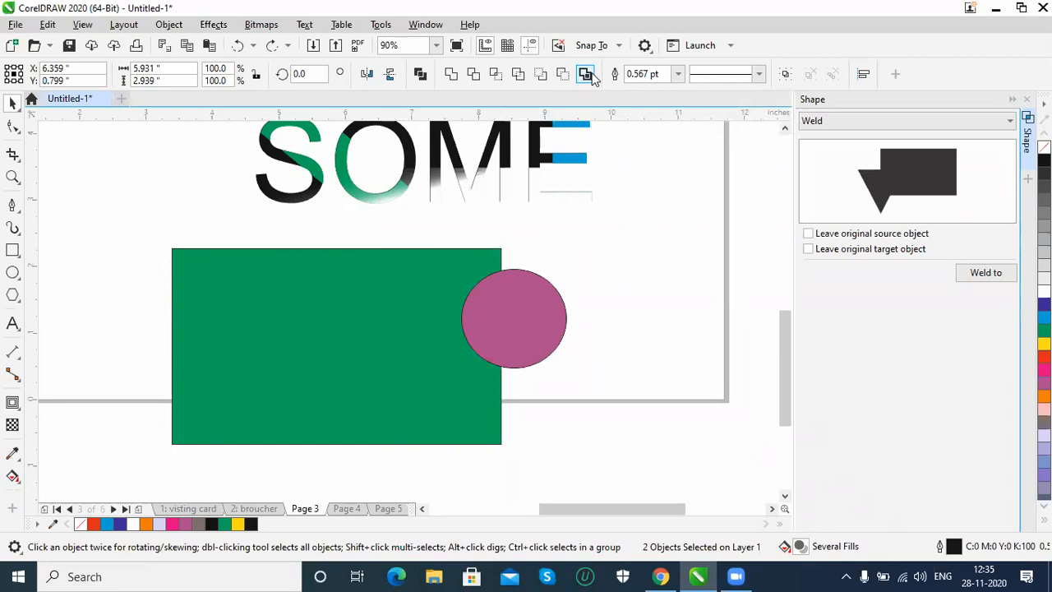
{"action": "left_click_drag", "start_coordinate": [405, 250], "coordinate": [703, 236]}
{"action": "left_click", "coordinate": [772, 509]}
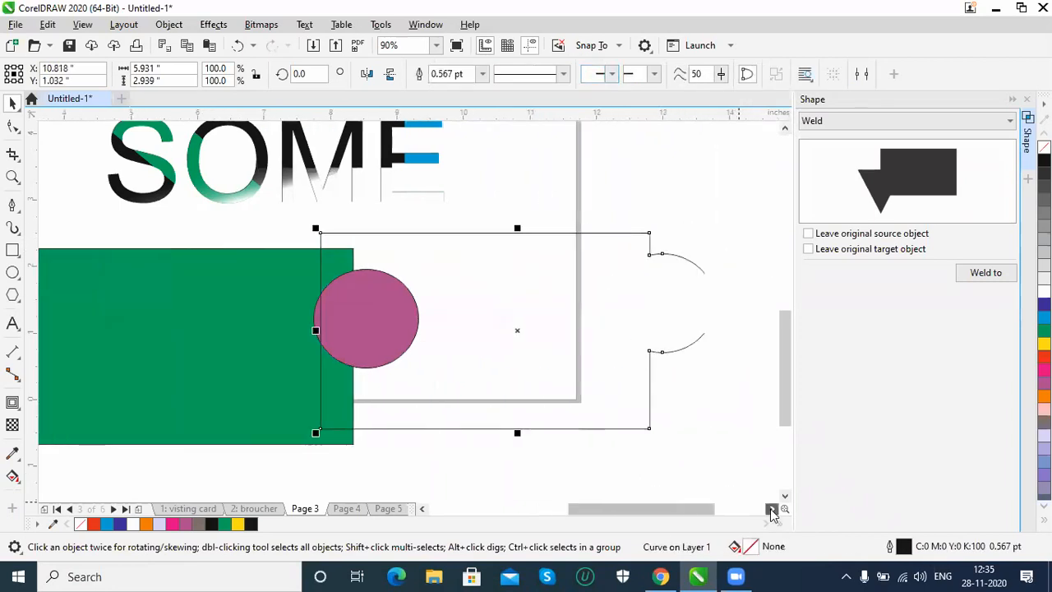
{"action": "left_click_drag", "start_coordinate": [482, 228], "coordinate": [596, 182]}
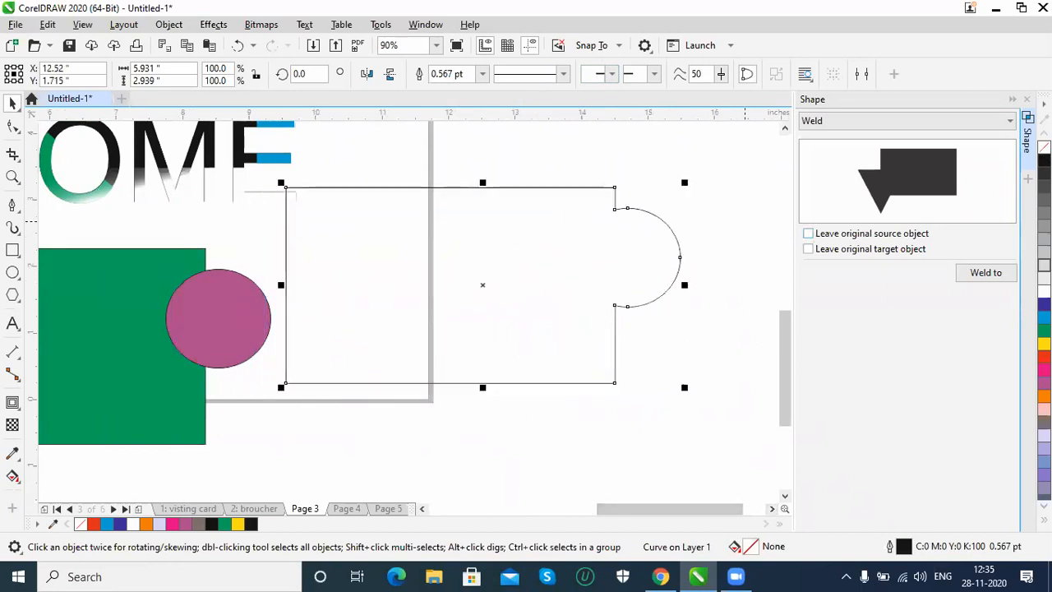
Step: Fill the boundary shape with light pink (C0 M40 Y20 K0), move it further right, and delete it
{"action": "left_click", "coordinate": [1044, 283]}
{"action": "left_click_drag", "start_coordinate": [1044, 408], "coordinate": [381, 235]}
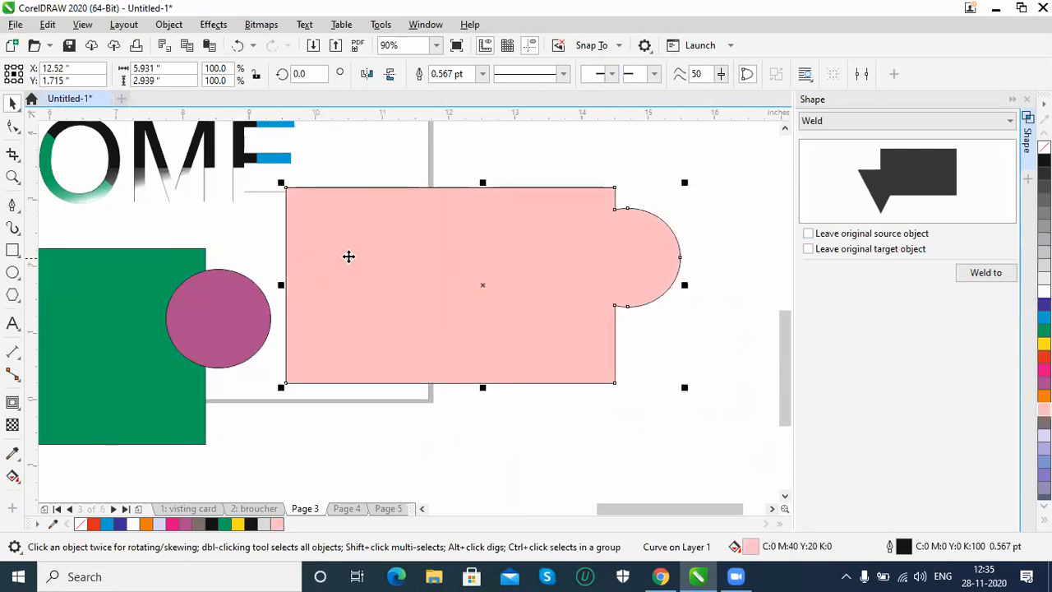
{"action": "left_click_drag", "start_coordinate": [342, 269], "coordinate": [420, 284]}
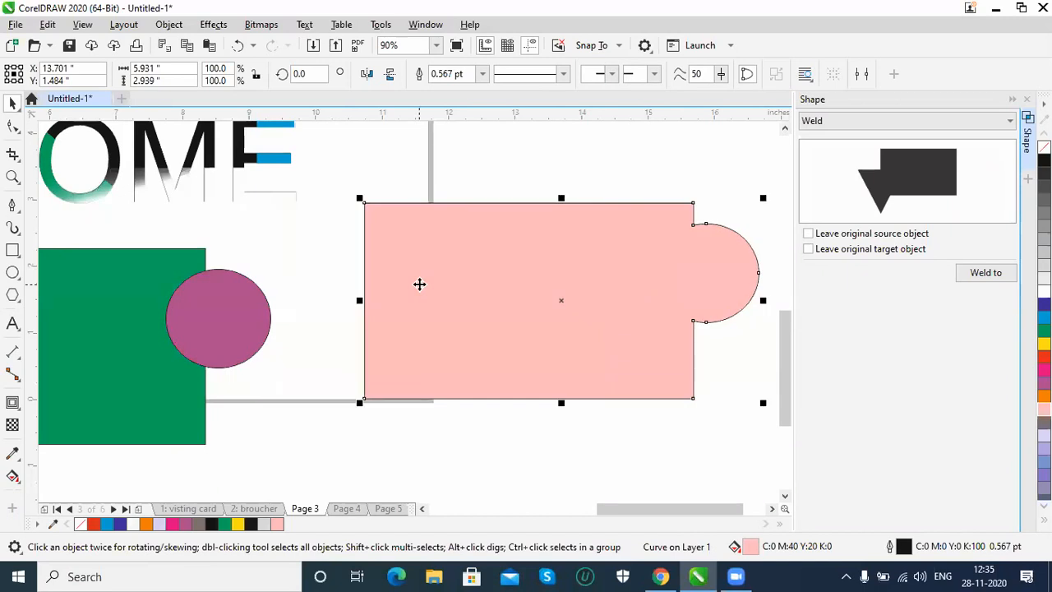
{"action": "key", "text": "Delete"}
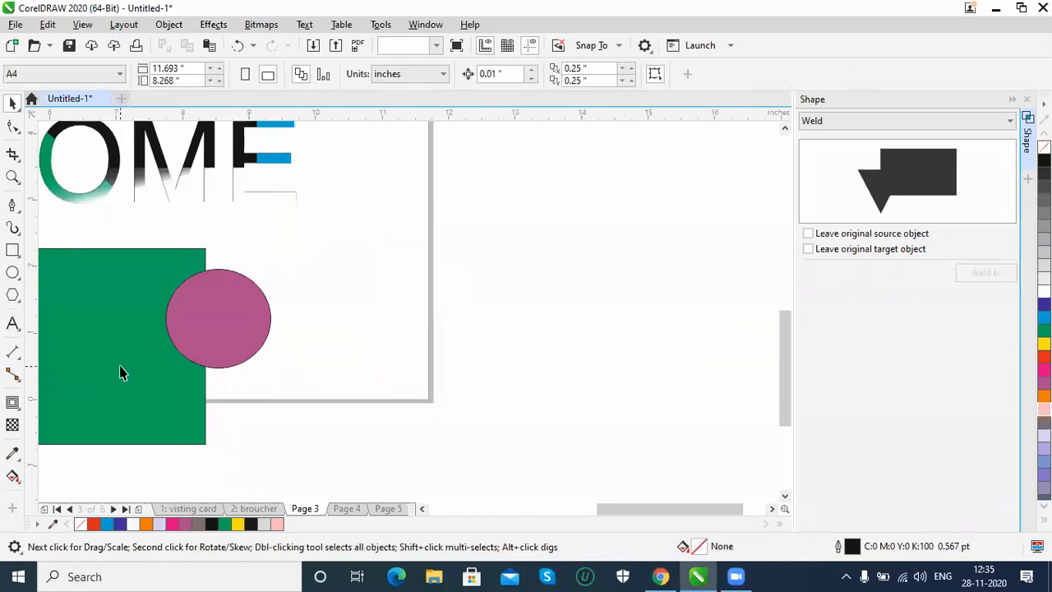
Step: Select the green rectangle and purple circle together, and change the shaping operation from Weld to Trim
{"action": "left_click", "coordinate": [119, 372]}
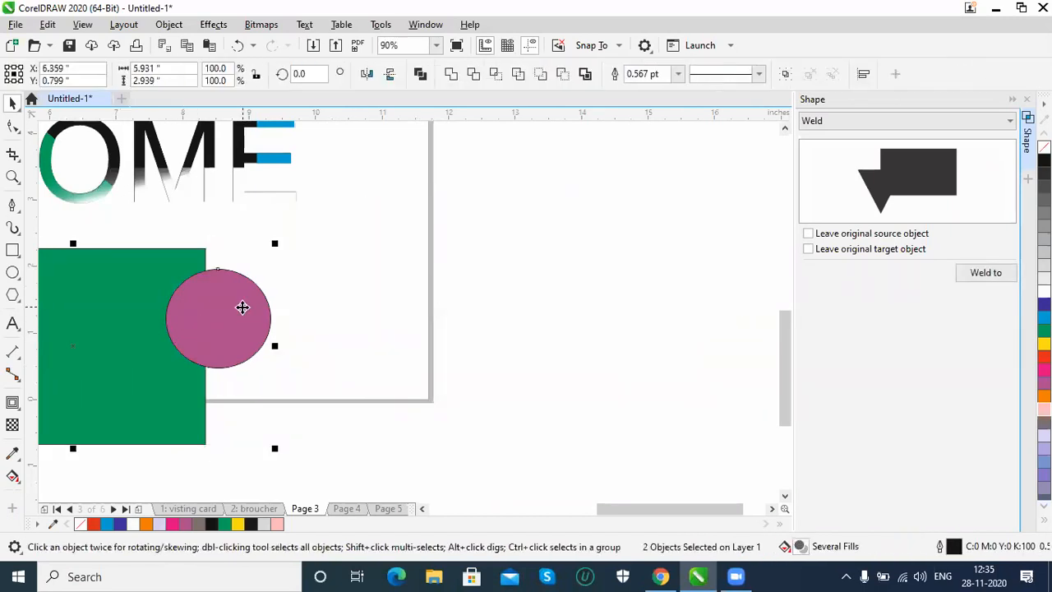
{"action": "key", "text": "F3"}
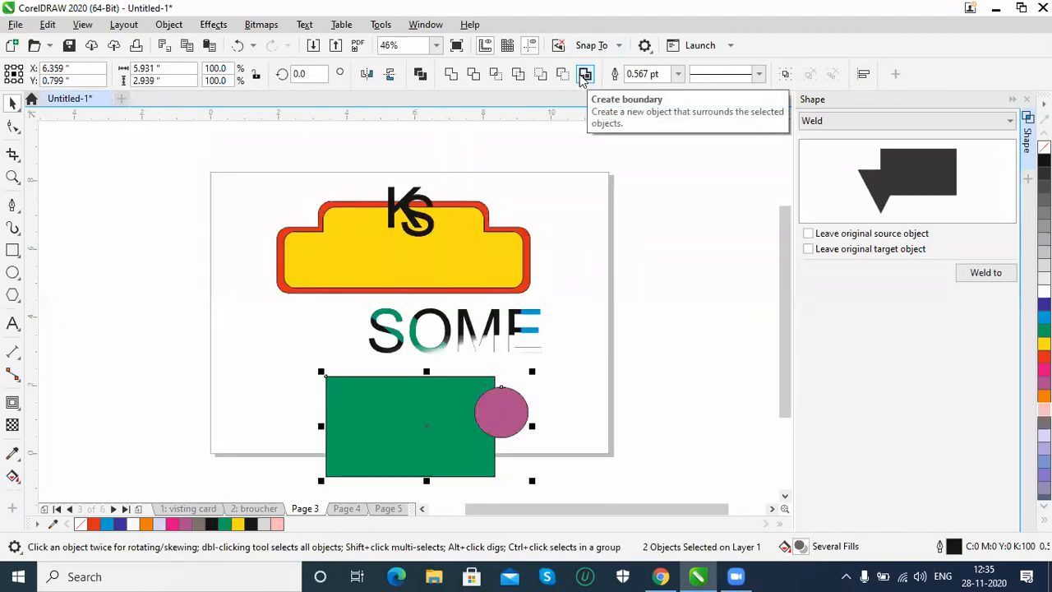
{"action": "left_click", "coordinate": [971, 123]}
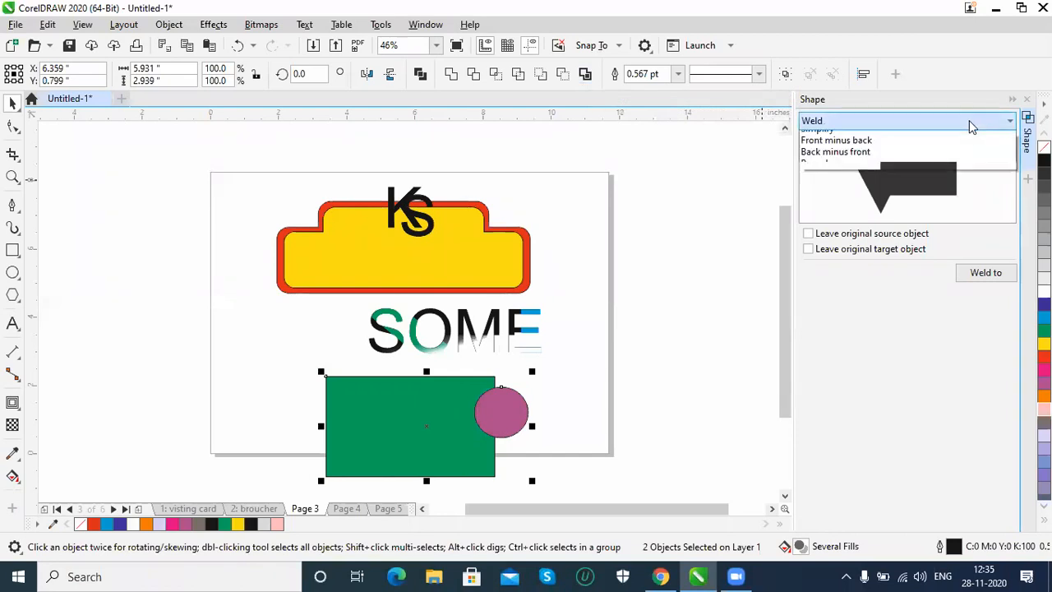
{"action": "left_click", "coordinate": [949, 148]}
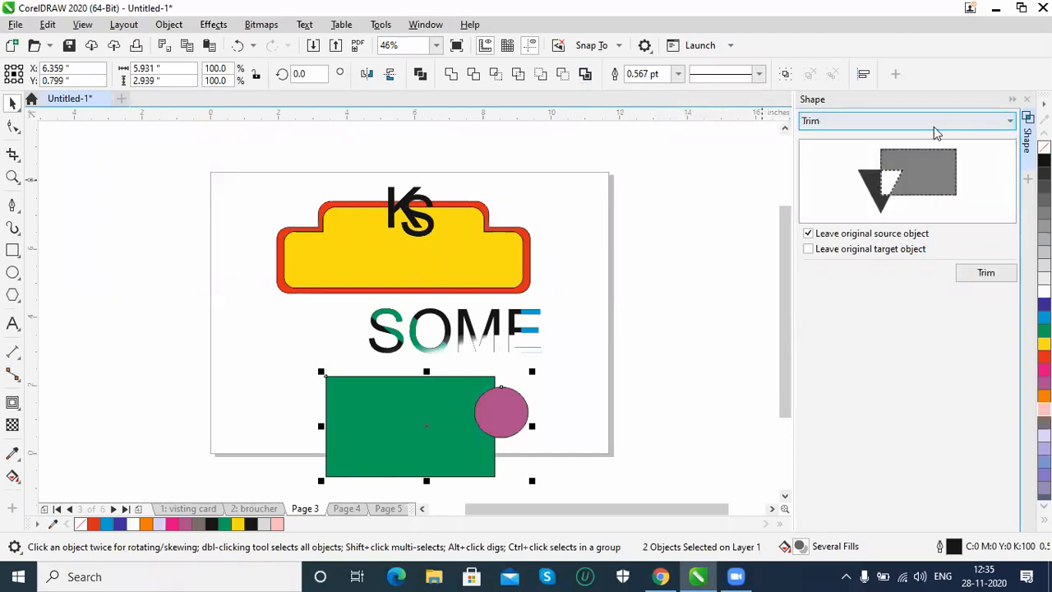
Step: Review the Intersect, Simplify and Boundary shaping operations one after another, and close the shaping settings
{"action": "left_click", "coordinate": [929, 124]}
{"action": "left_click", "coordinate": [905, 160]}
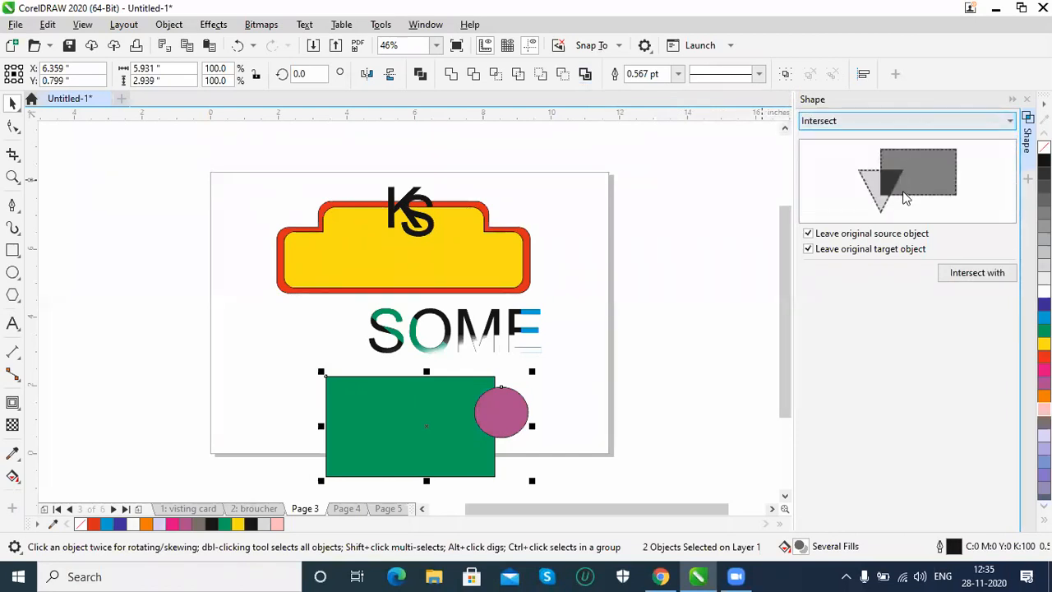
{"action": "left_click", "coordinate": [878, 123]}
{"action": "left_click", "coordinate": [871, 169]}
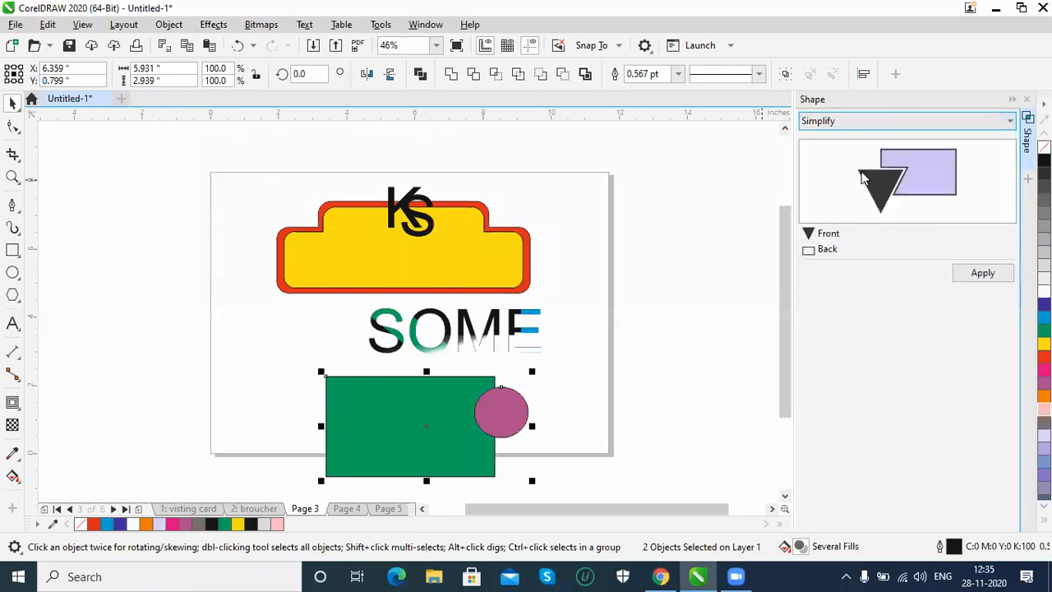
{"action": "left_click", "coordinate": [881, 123]}
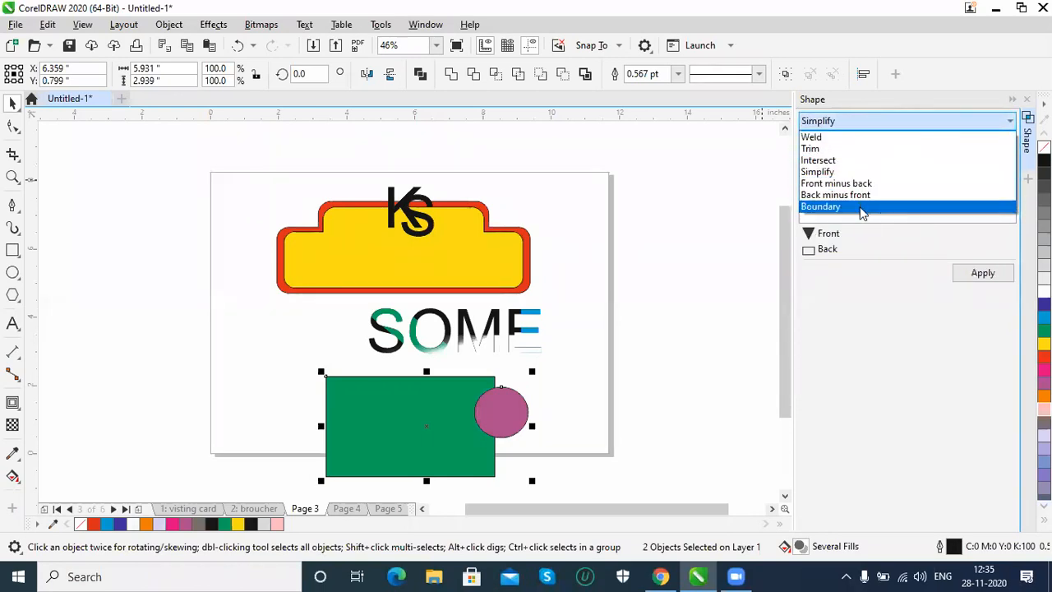
{"action": "left_click", "coordinate": [861, 208]}
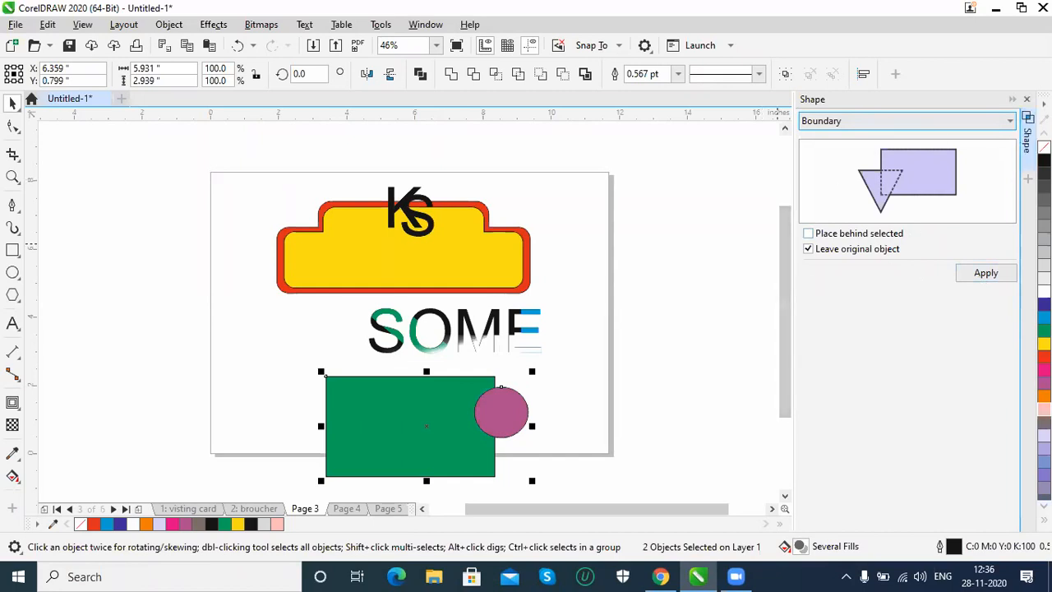
{"action": "left_click", "coordinate": [1027, 99]}
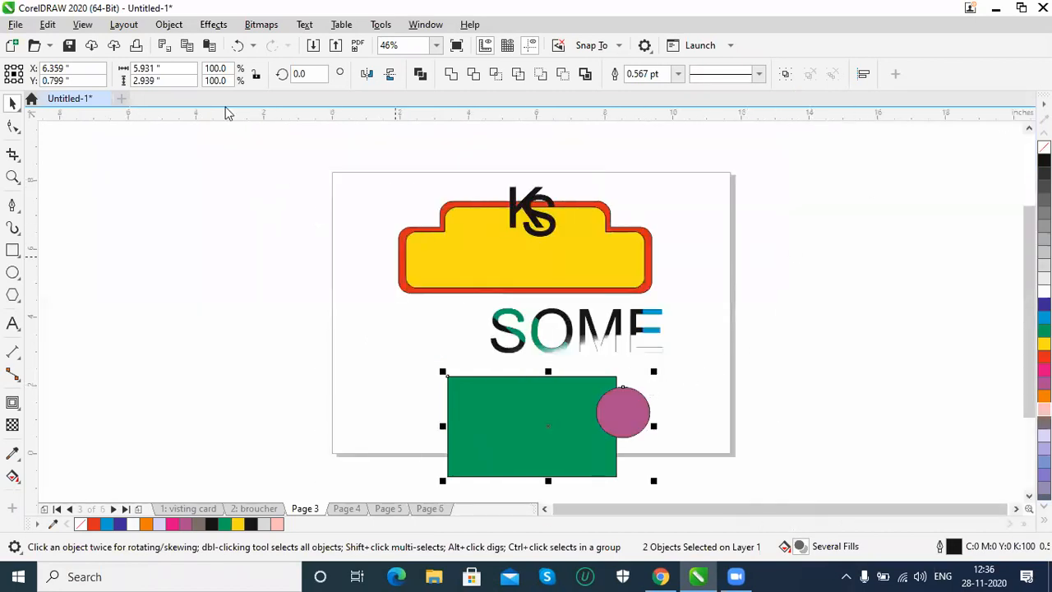
Step: Combine the green rectangle and purple circle into one object, and move it to the page's upper left edge
{"action": "left_click", "coordinate": [161, 27]}
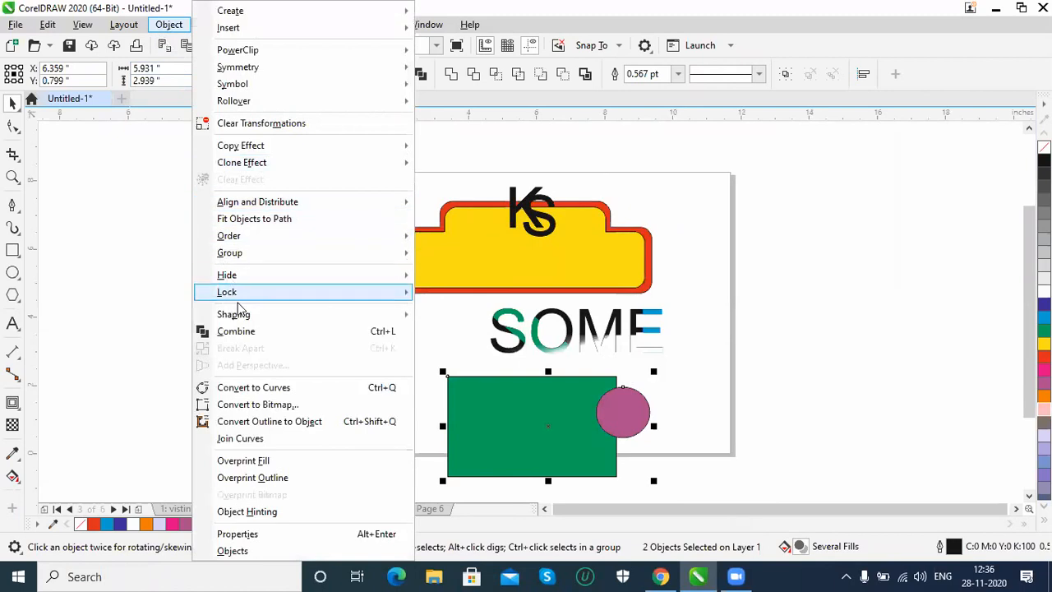
{"action": "mouse_move", "coordinate": [239, 316]}
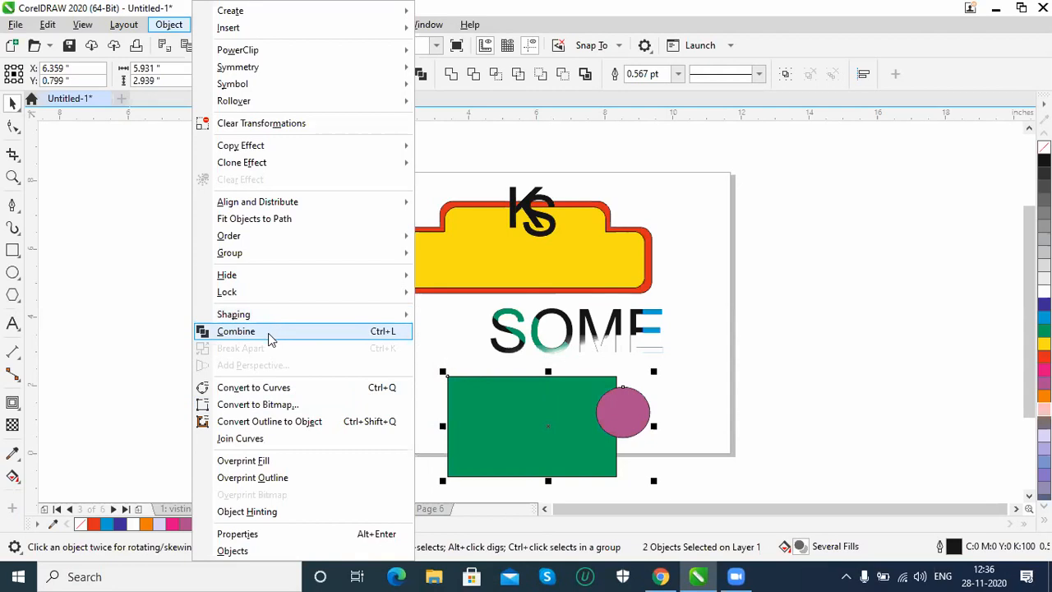
{"action": "left_click", "coordinate": [236, 331]}
{"action": "left_click", "coordinate": [332, 393]}
{"action": "left_click_drag", "start_coordinate": [558, 445], "coordinate": [265, 305]}
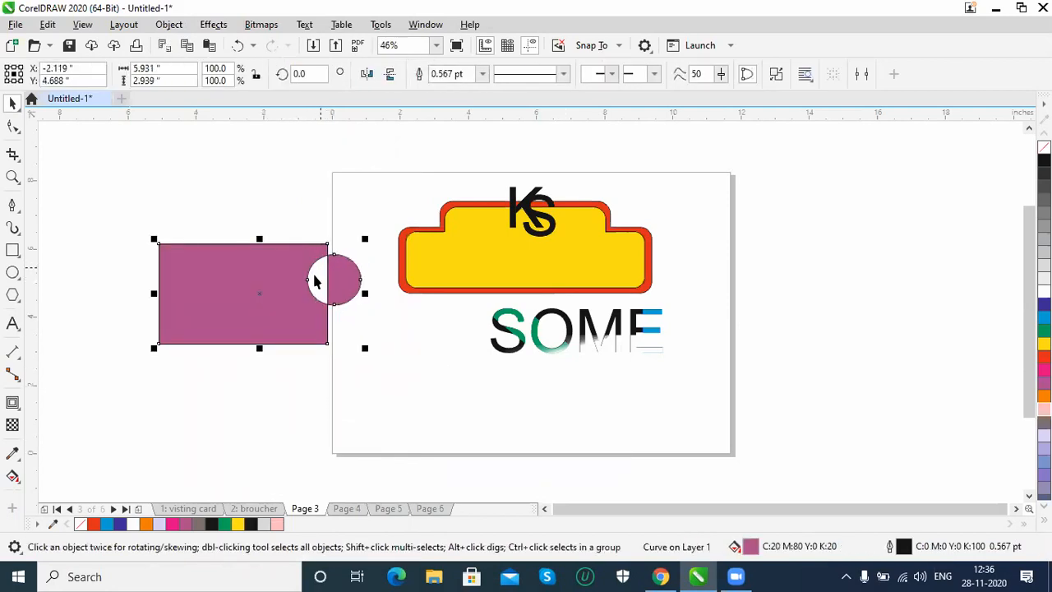
{"action": "left_click_drag", "start_coordinate": [303, 298], "coordinate": [320, 299]}
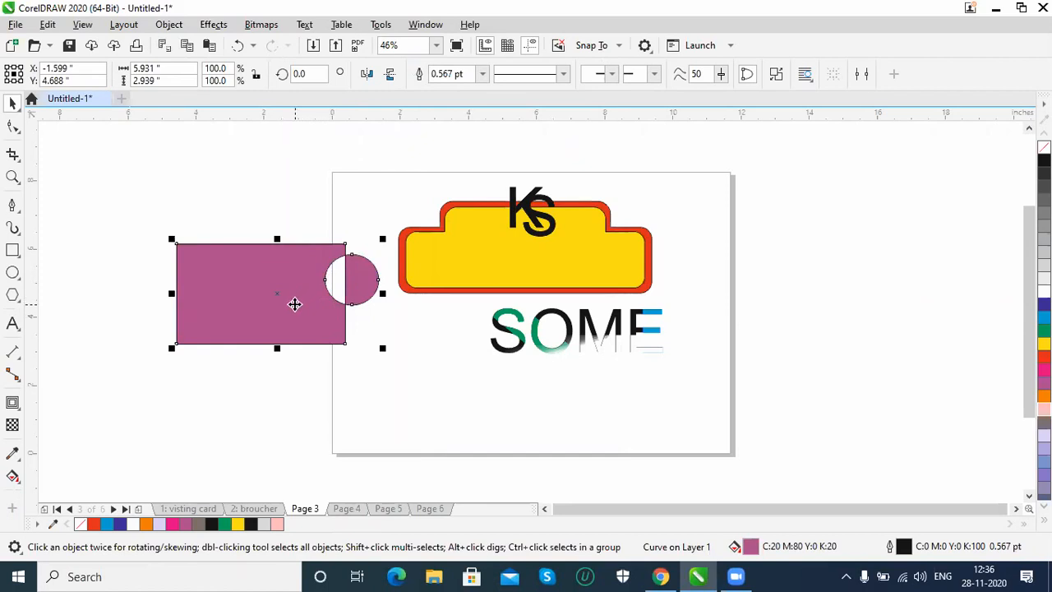
{"action": "left_click_drag", "start_coordinate": [292, 302], "coordinate": [281, 247]}
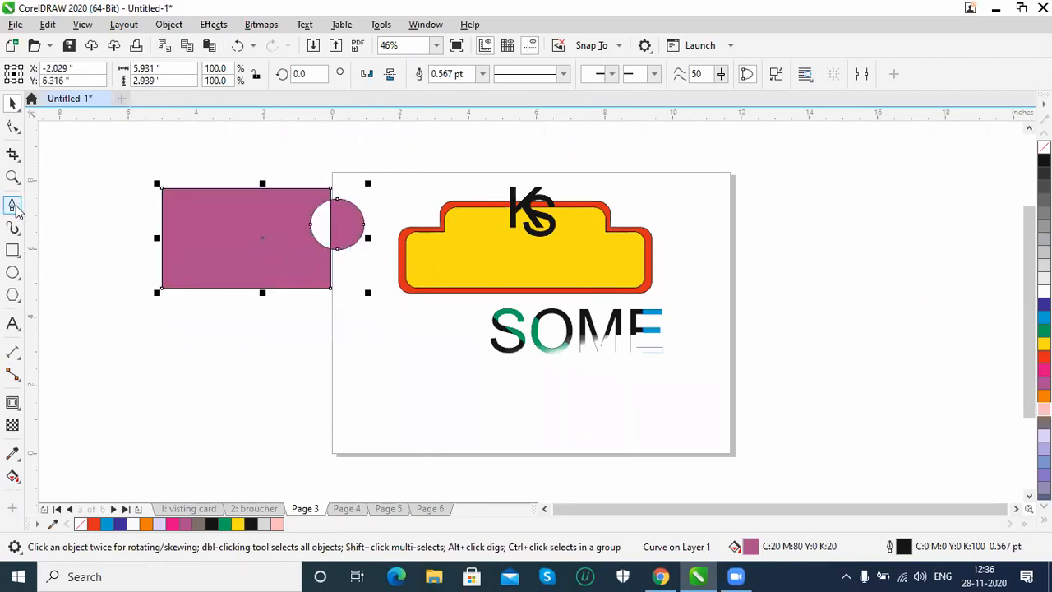
Step: Draw an open curved half-outline with the Pen tool below the combined shape, bulging to the left
{"action": "left_click", "coordinate": [13, 204]}
{"action": "left_click", "coordinate": [202, 335]}
{"action": "left_click_drag", "start_coordinate": [152, 392], "coordinate": [158, 432]}
{"action": "left_click_drag", "start_coordinate": [218, 473], "coordinate": [287, 469]}
{"action": "left_click", "coordinate": [287, 470]}
Step: Place a copy of the curved half-outline to its right and mirror it horizontally
{"action": "left_click", "coordinate": [12, 101]}
{"action": "left_click_drag", "start_coordinate": [218, 403], "coordinate": [372, 403]}
{"action": "left_click", "coordinate": [367, 74]}
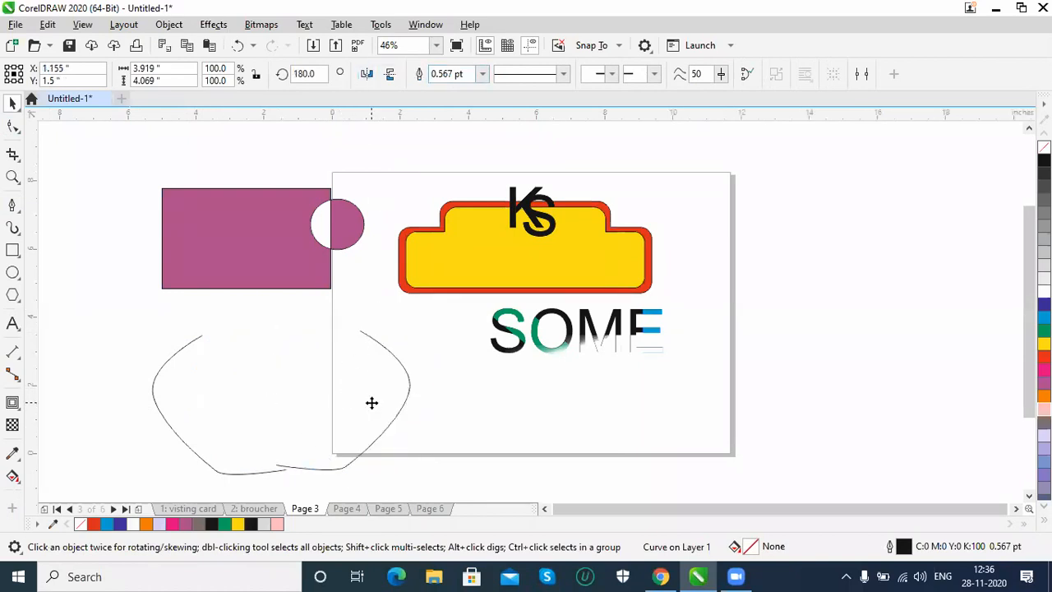
Step: Combine the two mirrored curves into one object, and select their two upper end nodes
{"action": "left_click", "coordinate": [175, 359], "text": "shift"}
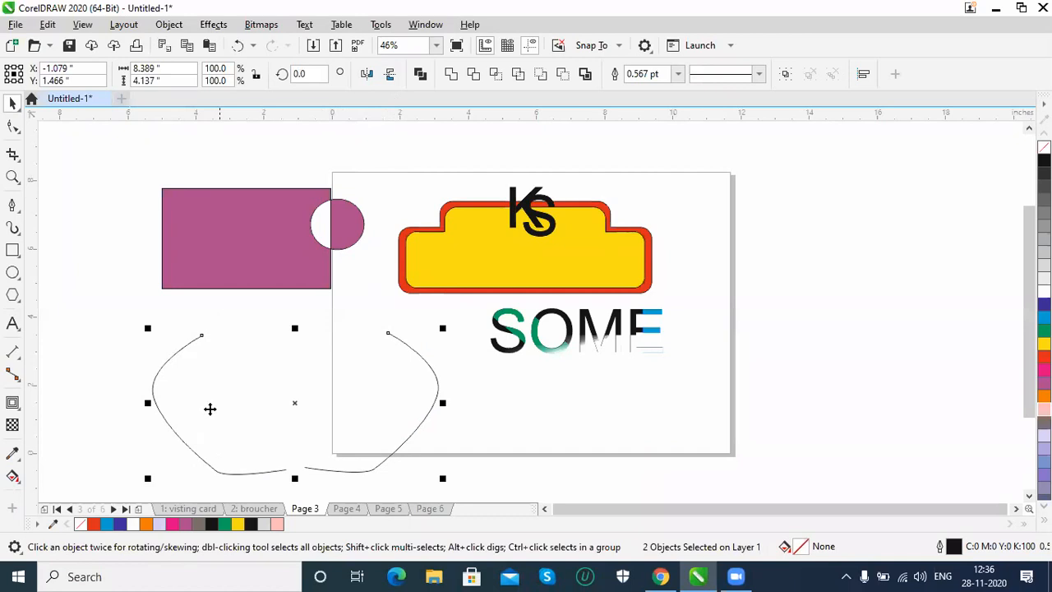
{"action": "left_click", "coordinate": [168, 24]}
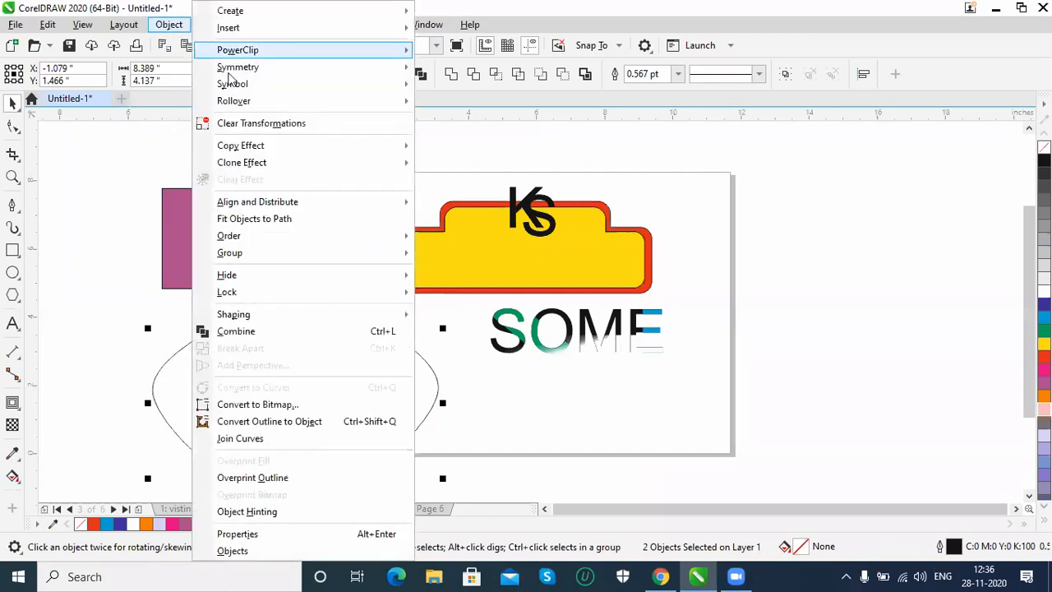
{"action": "left_click", "coordinate": [236, 331]}
{"action": "left_click", "coordinate": [12, 125]}
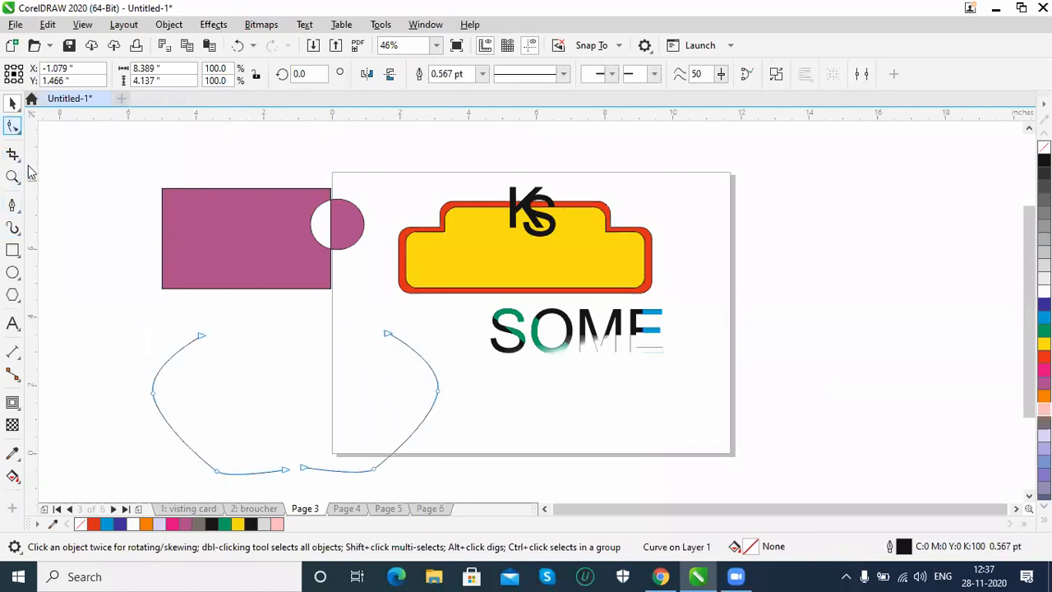
{"action": "left_click_drag", "start_coordinate": [183, 313], "coordinate": [424, 374]}
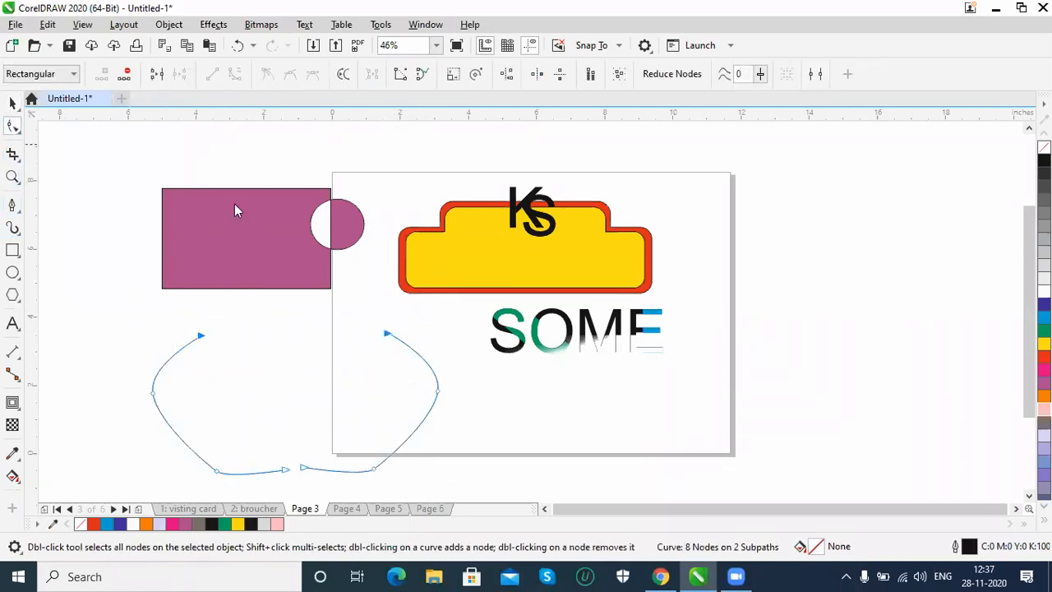
Step: Break the combined curves apart, and shift the right-hand curve slightly further right
{"action": "left_click", "coordinate": [12, 102]}
{"action": "left_click", "coordinate": [170, 26]}
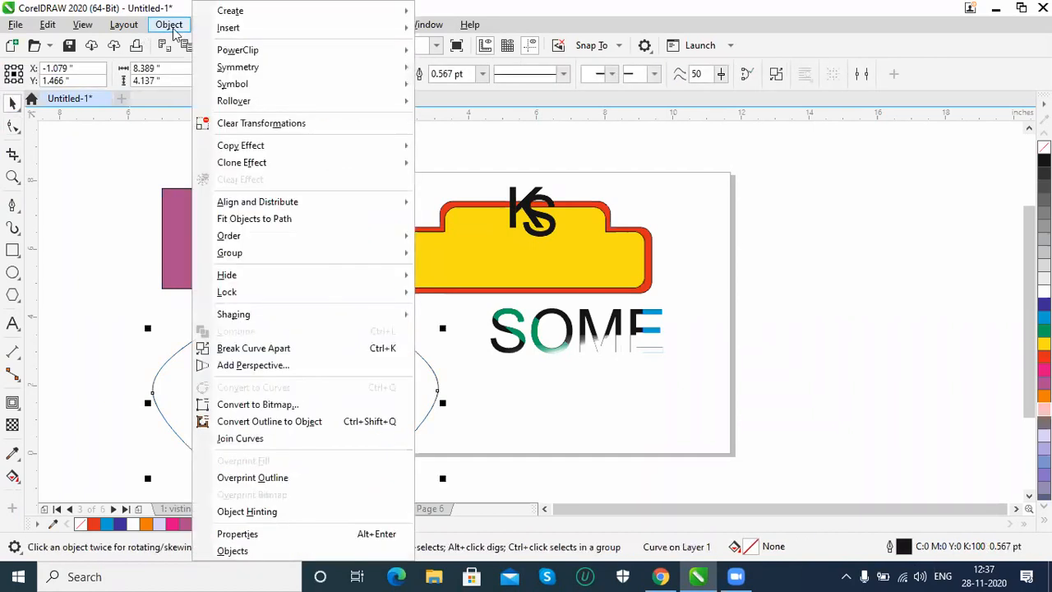
{"action": "left_click", "coordinate": [255, 350]}
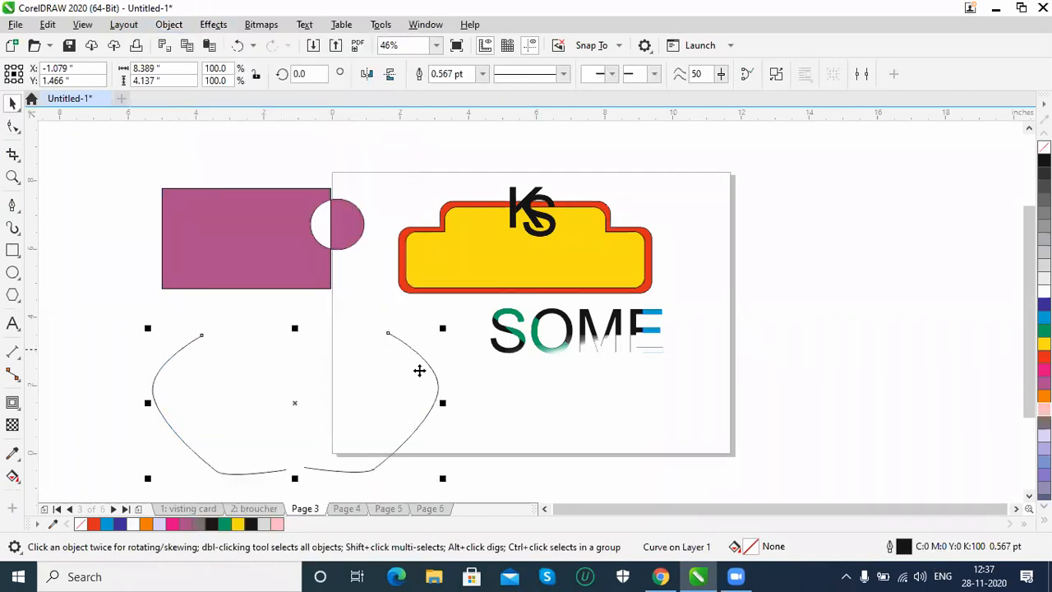
{"action": "left_click", "coordinate": [458, 411]}
{"action": "left_click_drag", "start_coordinate": [437, 402], "coordinate": [461, 402]}
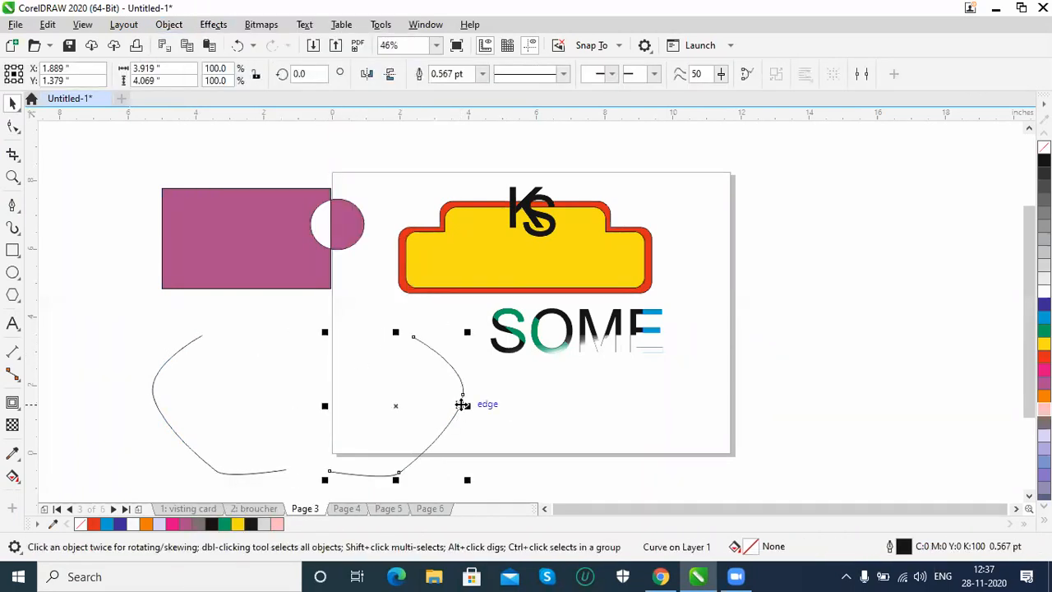
Step: Break the combined rectangle and circle apart, and move the circle right, clear of the rectangle
{"action": "left_click", "coordinate": [241, 262]}
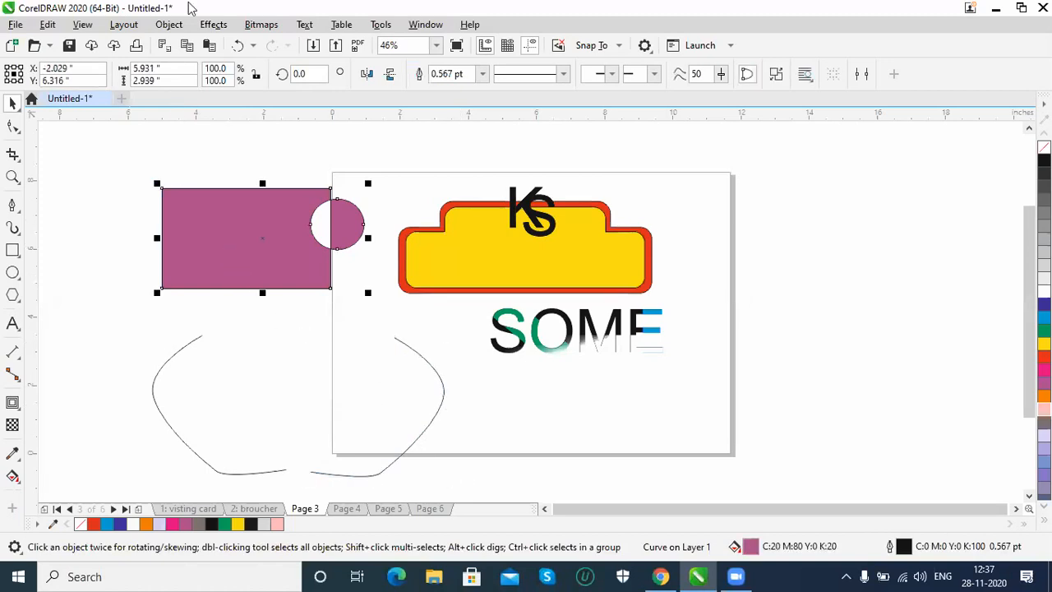
{"action": "left_click", "coordinate": [213, 24]}
{"action": "mouse_move", "coordinate": [169, 25]}
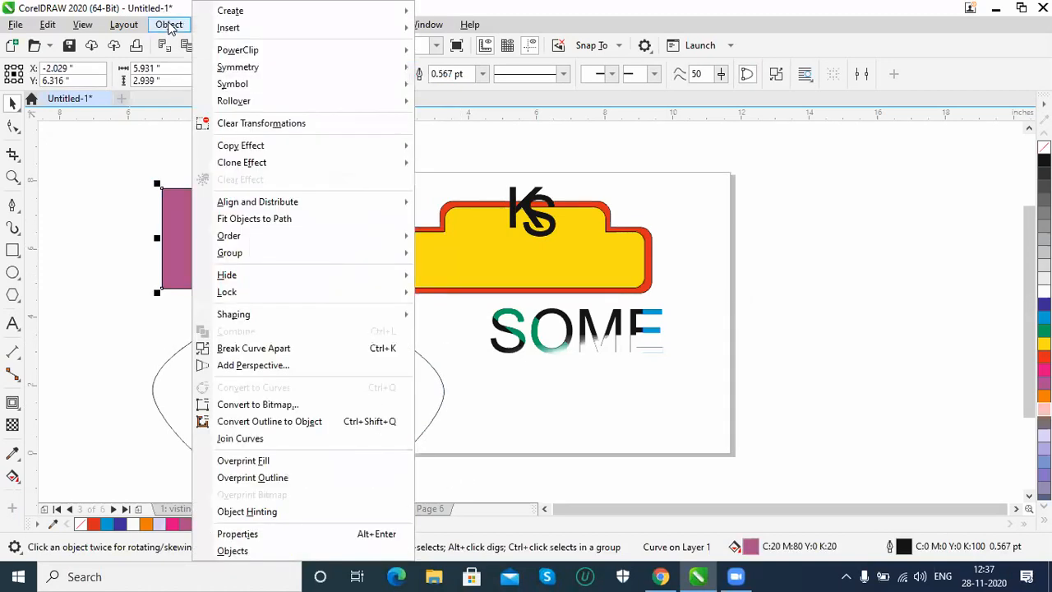
{"action": "left_click", "coordinate": [263, 350]}
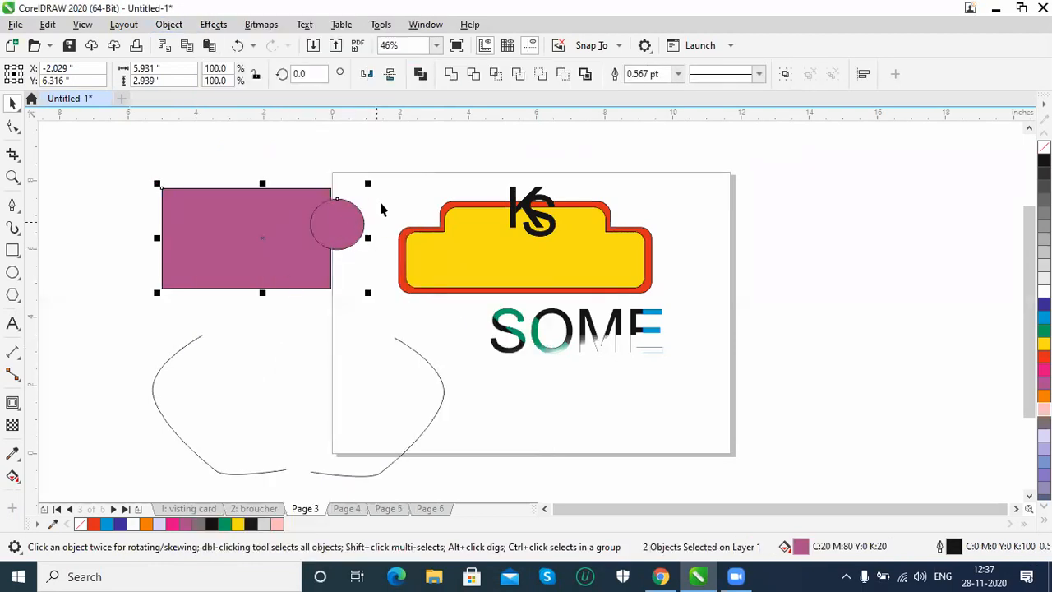
{"action": "left_click_drag", "start_coordinate": [349, 231], "coordinate": [377, 216]}
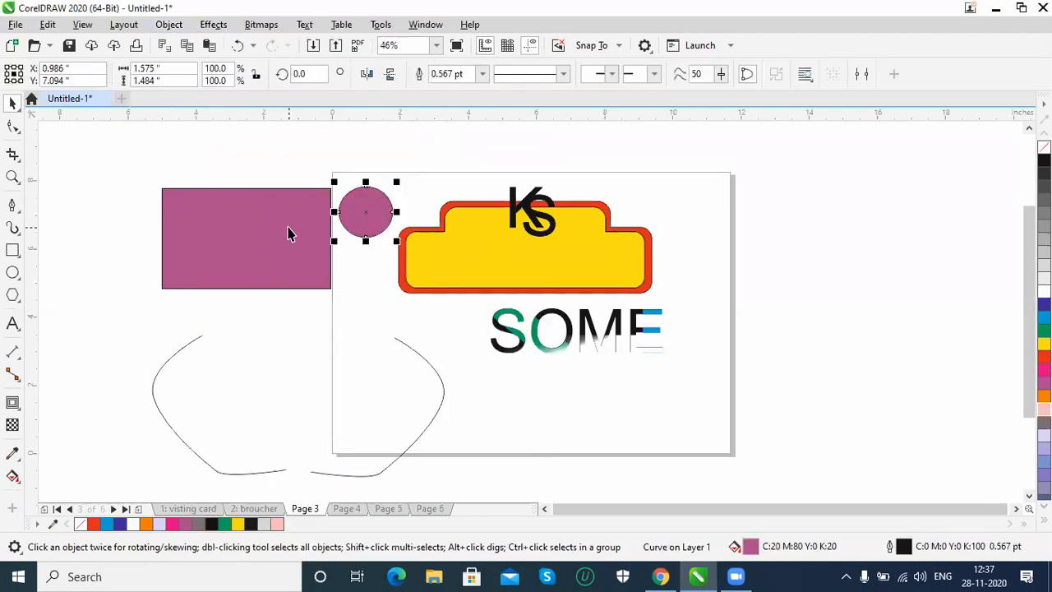
Step: Move the purple rectangle further left, away from the circle
{"action": "left_click", "coordinate": [213, 26]}
{"action": "mouse_move", "coordinate": [164, 26]}
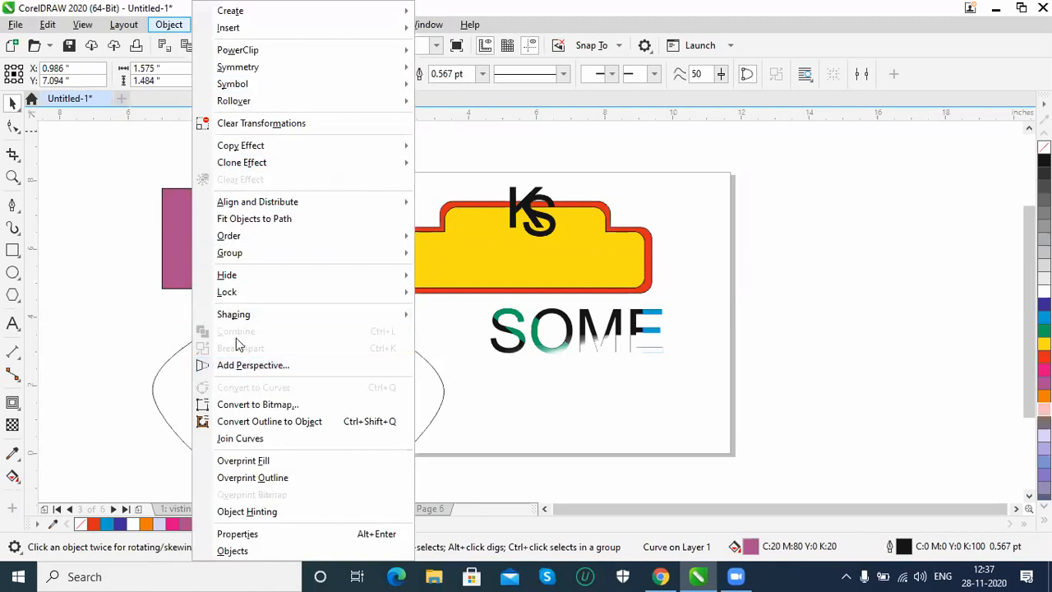
{"action": "left_click", "coordinate": [197, 254]}
{"action": "left_click_drag", "start_coordinate": [248, 254], "coordinate": [202, 259]}
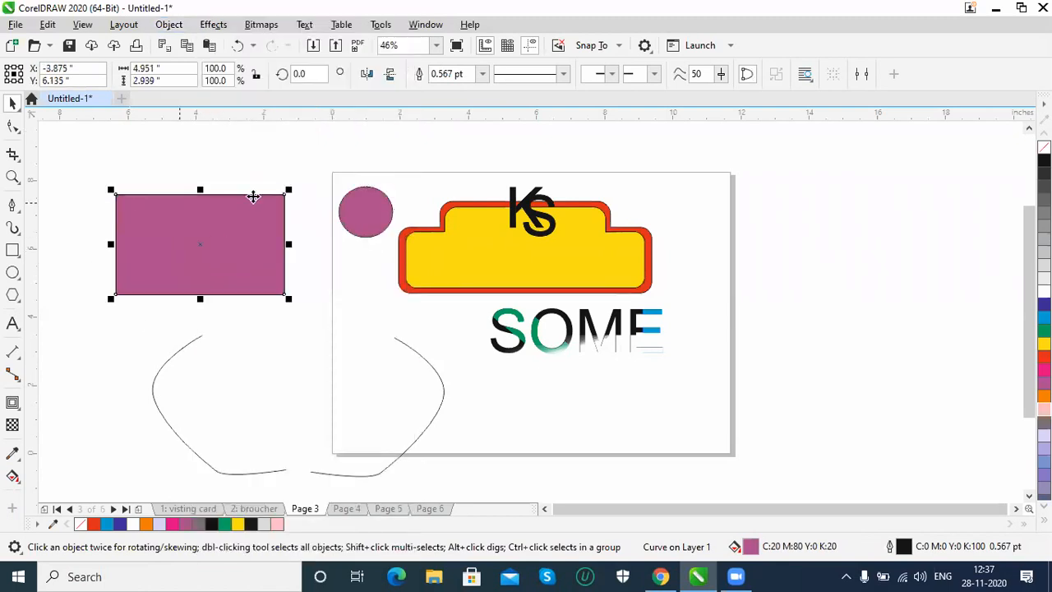
Step: Add perspective to the rectangle, distort its two upper corners and lower right corner, and move the distorted shape right against the circle
{"action": "left_click", "coordinate": [213, 25]}
{"action": "left_click", "coordinate": [169, 26]}
{"action": "left_click", "coordinate": [169, 25]}
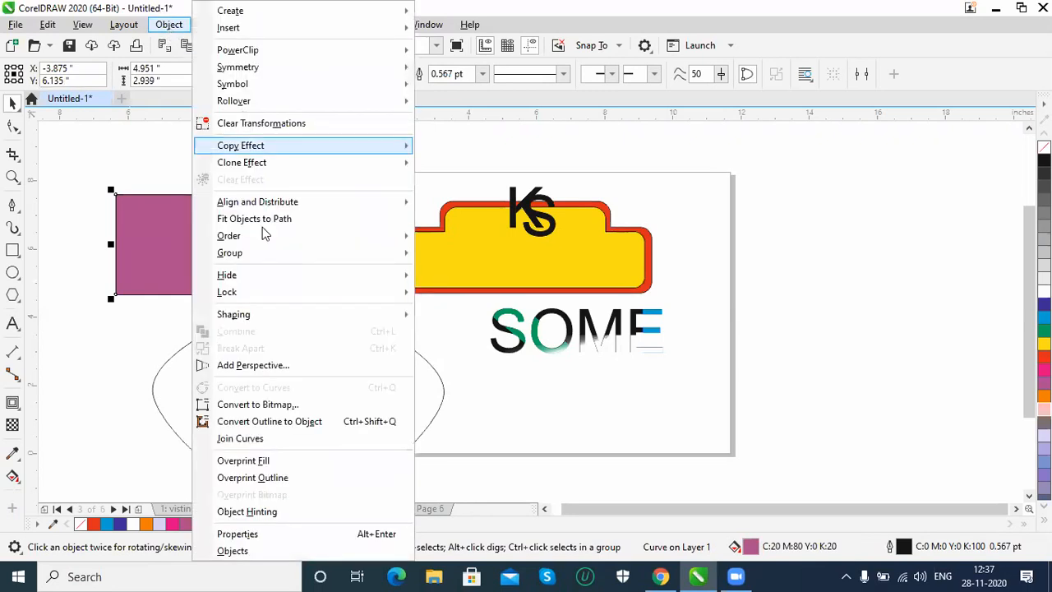
{"action": "left_click", "coordinate": [265, 365]}
{"action": "left_click_drag", "start_coordinate": [282, 295], "coordinate": [289, 368]}
{"action": "left_click_drag", "start_coordinate": [285, 195], "coordinate": [212, 155]}
{"action": "left_click_drag", "start_coordinate": [138, 209], "coordinate": [145, 208]}
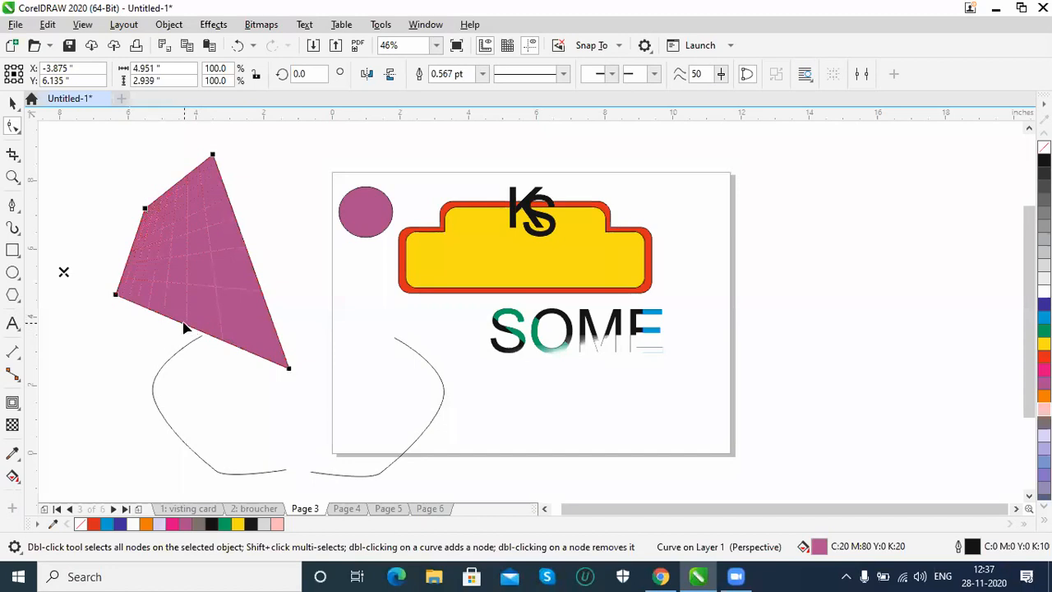
{"action": "left_click_drag", "start_coordinate": [288, 371], "coordinate": [296, 393]}
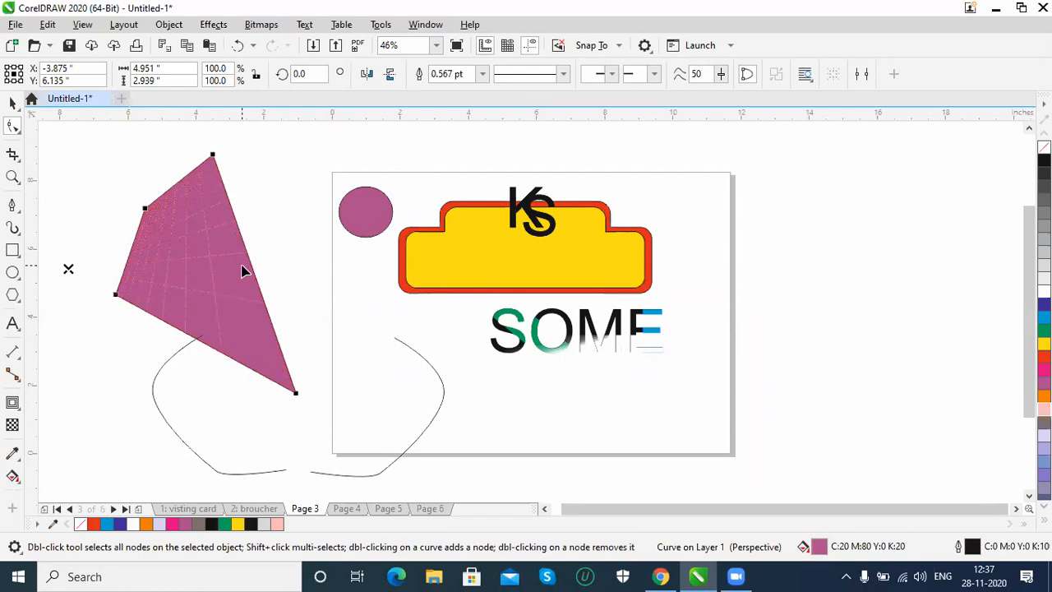
{"action": "left_click", "coordinate": [12, 102]}
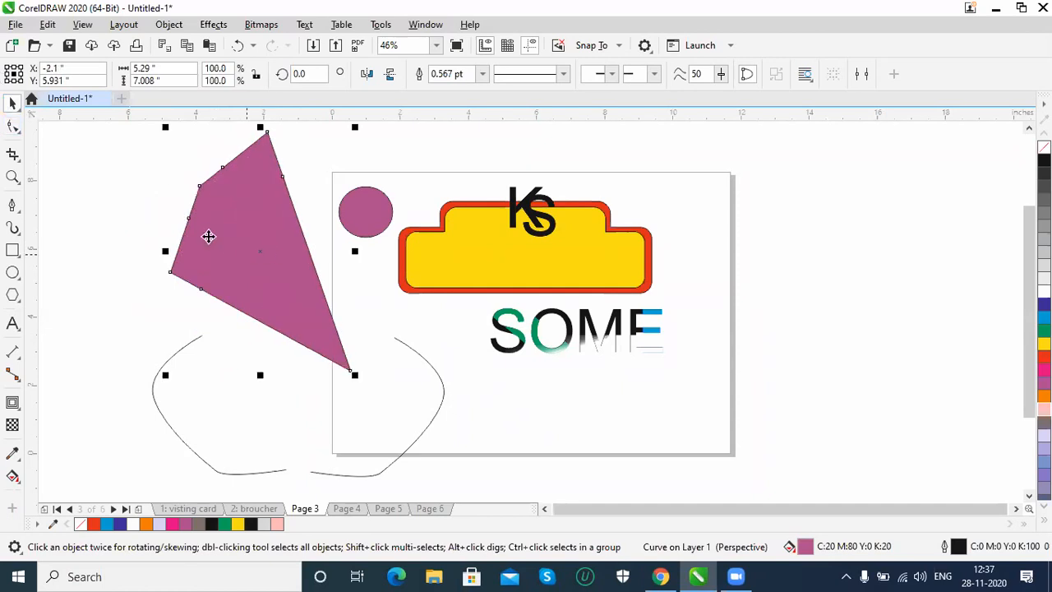
{"action": "left_click_drag", "start_coordinate": [197, 245], "coordinate": [258, 219]}
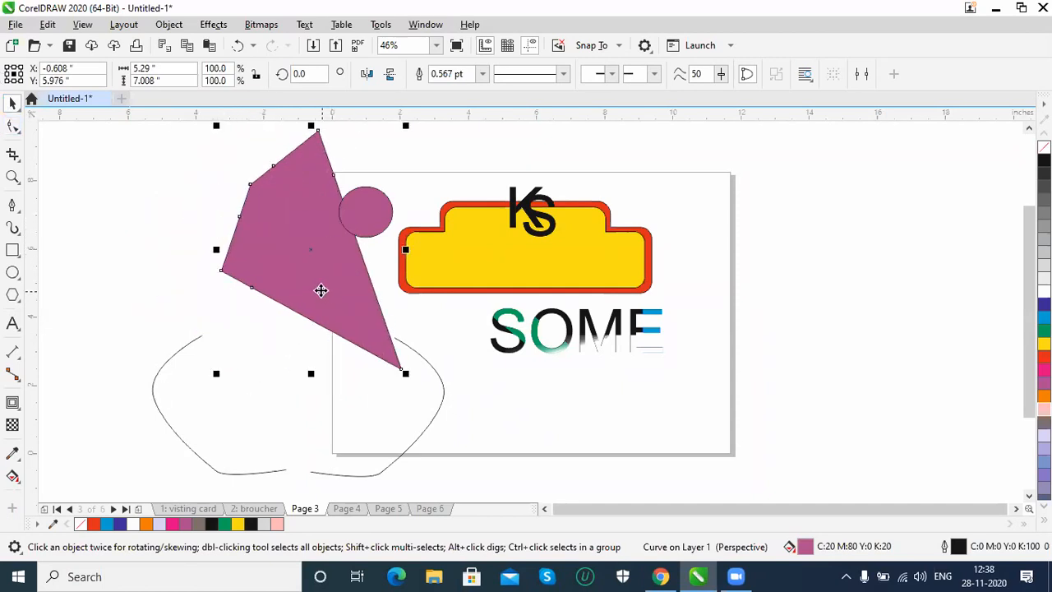
Step: Convert the distorted shape to curves, and pull the node on its left edge outward into a rounded bulge
{"action": "left_click", "coordinate": [173, 26]}
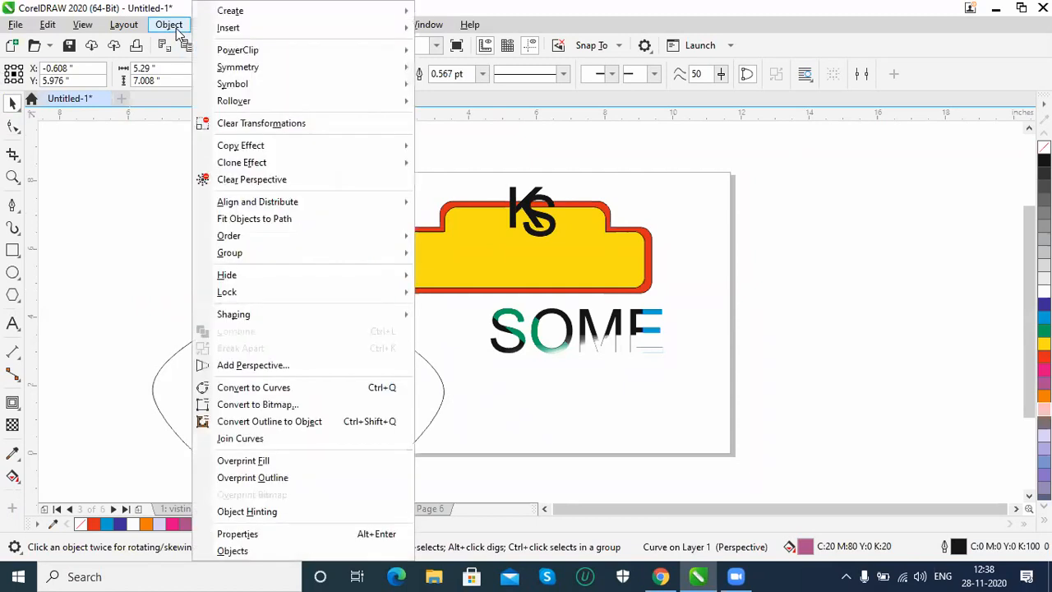
{"action": "left_click", "coordinate": [280, 391]}
{"action": "key", "text": "F10"}
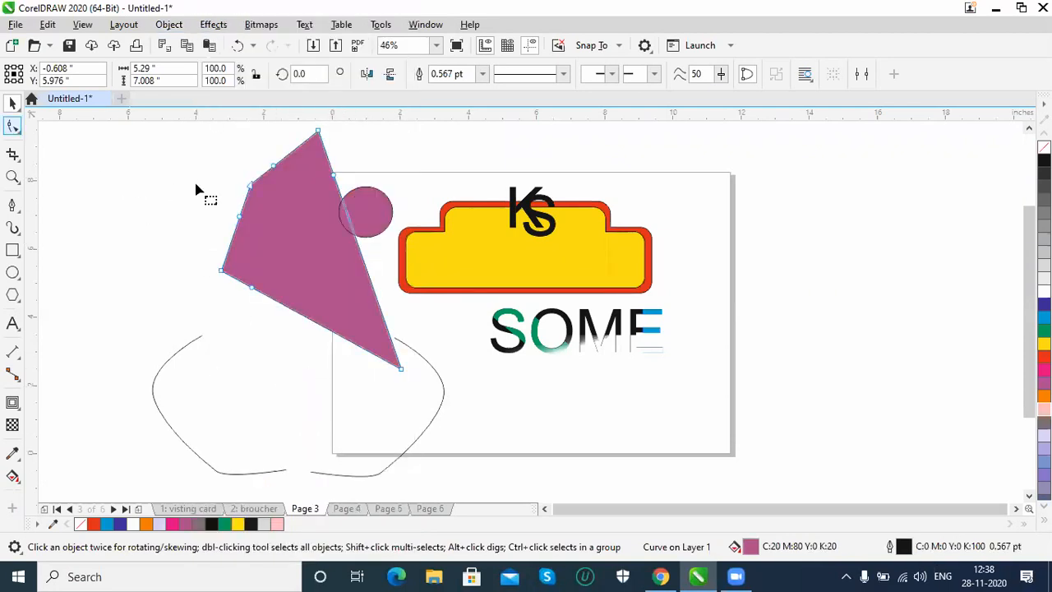
{"action": "left_click_drag", "start_coordinate": [238, 225], "coordinate": [201, 215]}
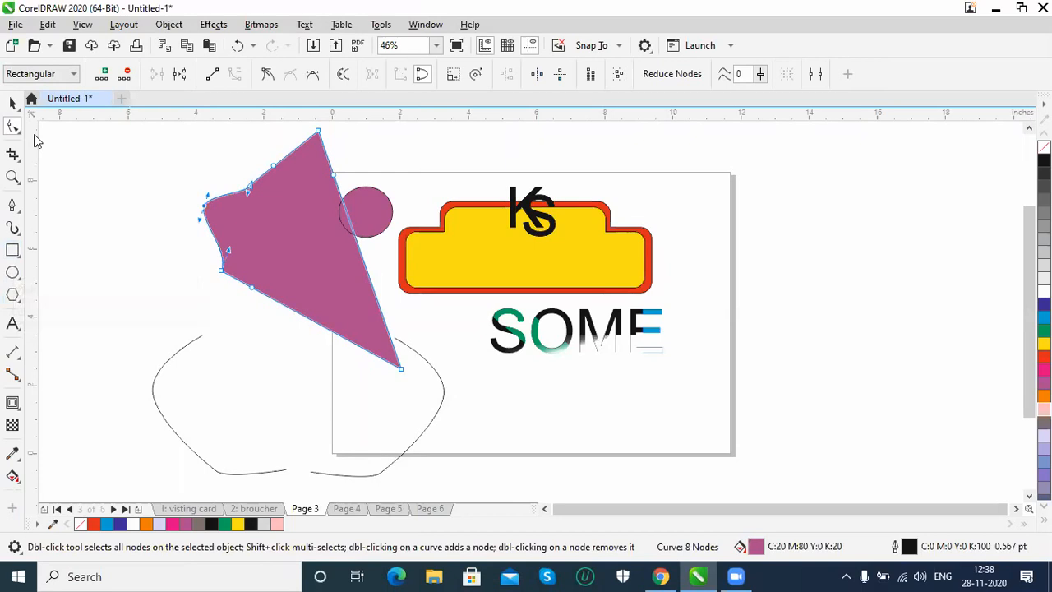
Step: Delete all objects on the page, and draw an ellipse about 4.95 by 5.09 inches in the cleared area
{"action": "left_click", "coordinate": [12, 101]}
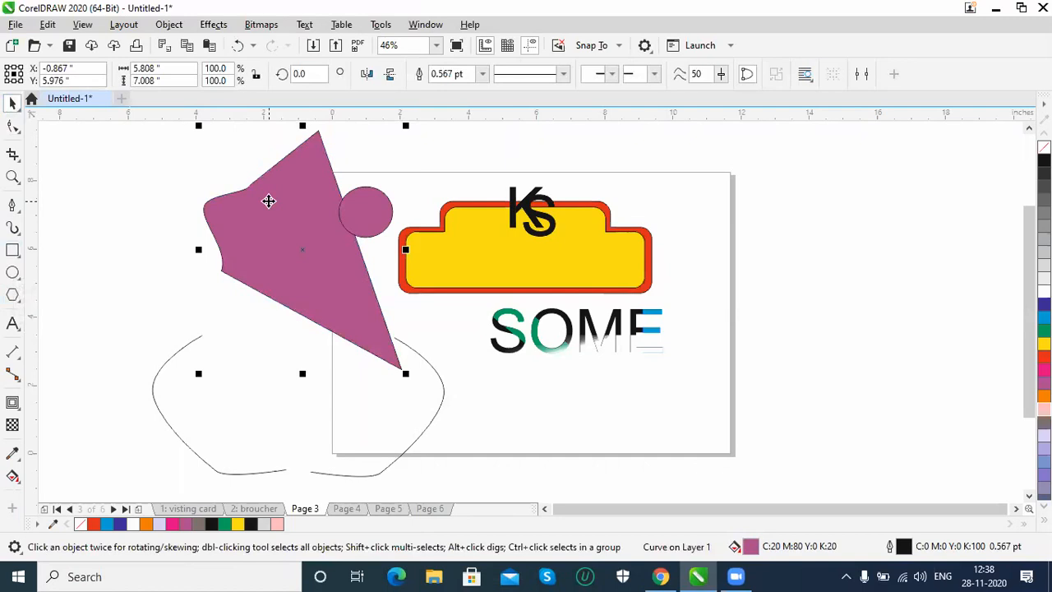
{"action": "key", "text": "ctrl+a"}
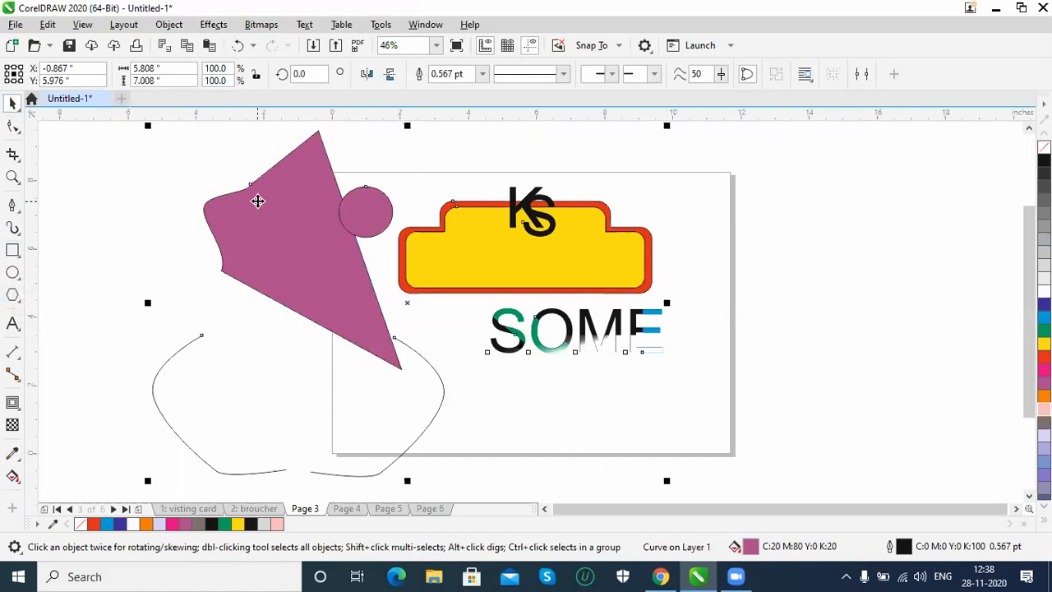
{"action": "key", "text": "Delete"}
{"action": "left_click", "coordinate": [12, 272]}
{"action": "left_click_drag", "start_coordinate": [404, 211], "coordinate": [579, 388]}
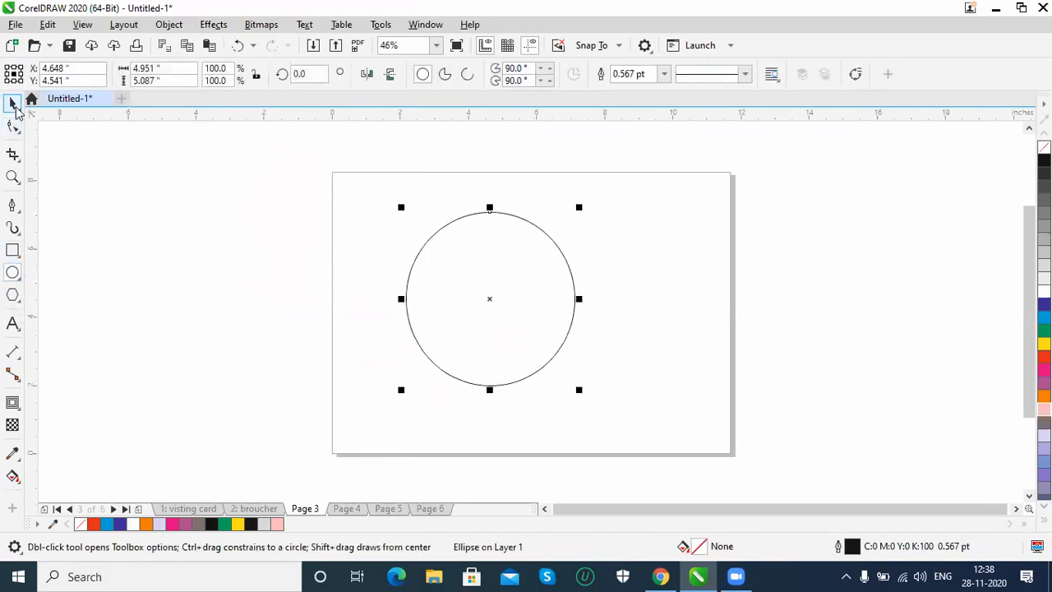
Step: Convert the ellipse to curves and pull its top node down to the centre to form a bowl shape
{"action": "left_click", "coordinate": [14, 106]}
{"action": "left_click", "coordinate": [169, 23]}
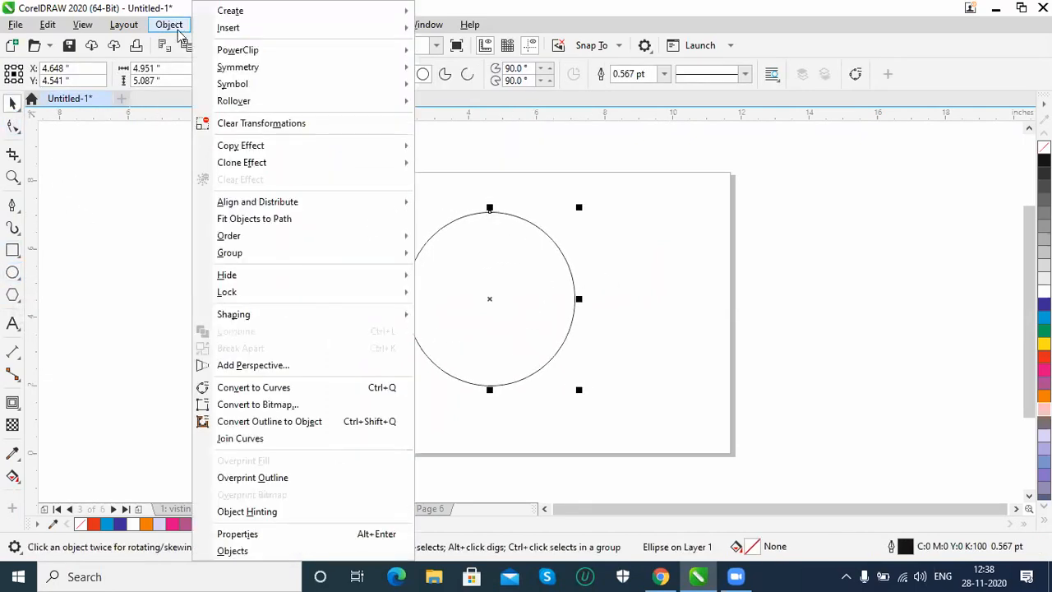
{"action": "left_click", "coordinate": [283, 392]}
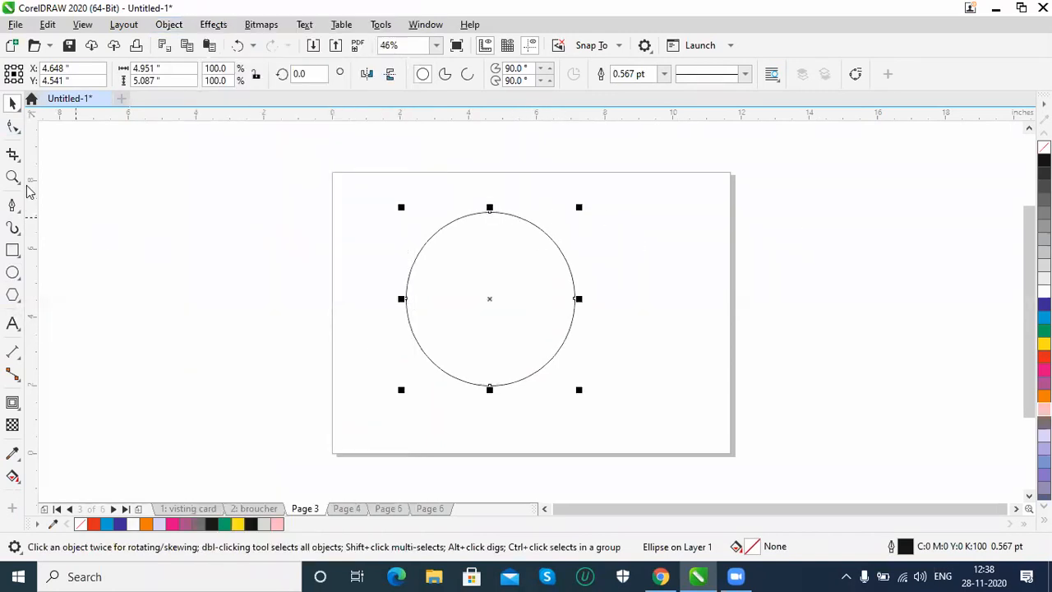
{"action": "key", "text": "ctrl+q"}
{"action": "left_click", "coordinate": [13, 126]}
{"action": "left_click_drag", "start_coordinate": [437, 179], "coordinate": [493, 304]}
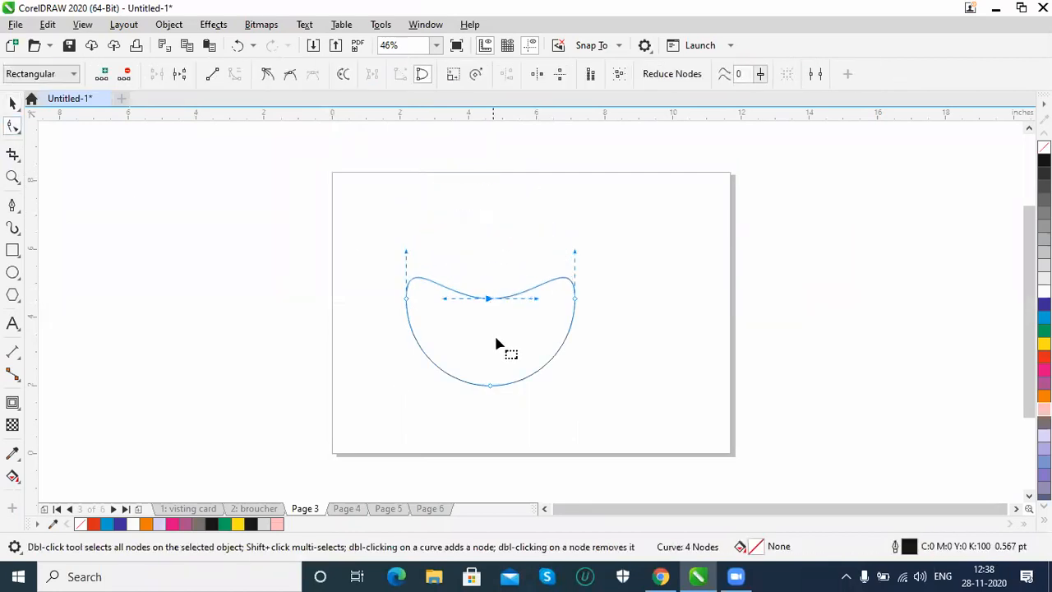
Step: Fill the bowl shape yellow and convert it to a 300 dpi CMYK bitmap with anti-aliasing and a transparent background
{"action": "left_click", "coordinate": [237, 524]}
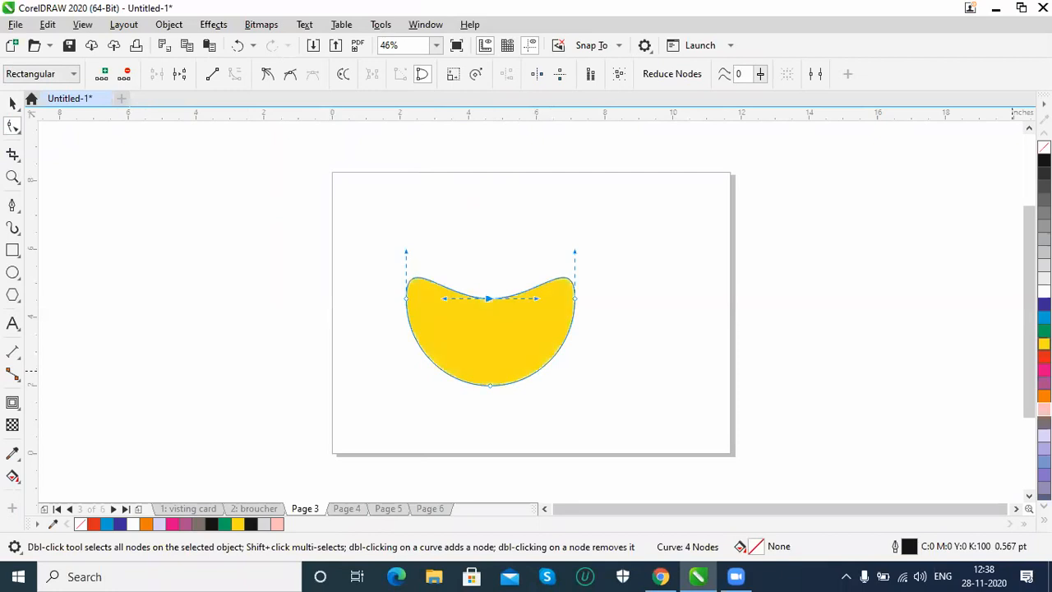
{"action": "left_click", "coordinate": [12, 102]}
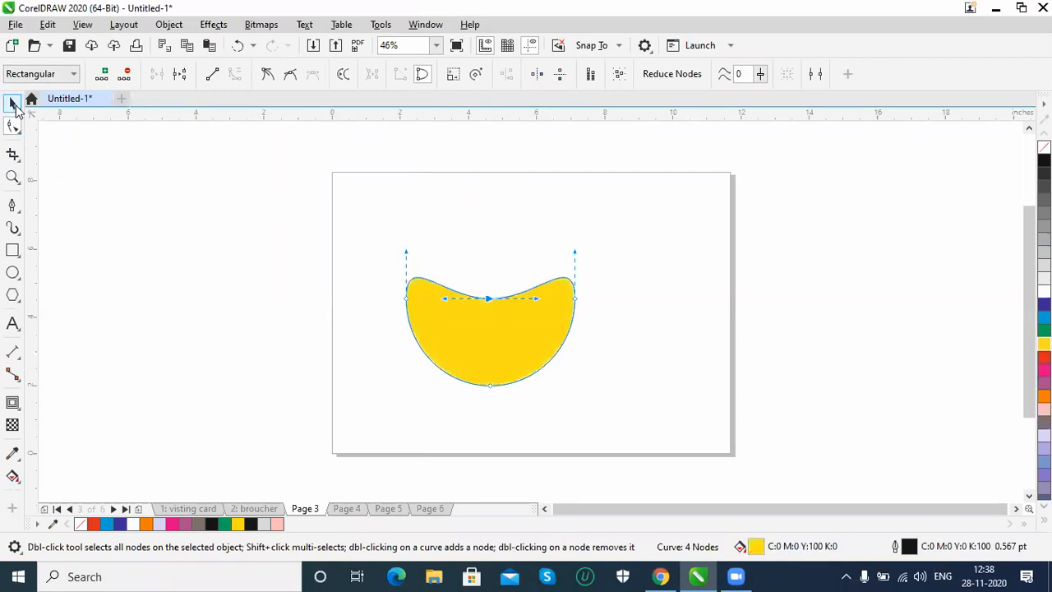
{"action": "left_click", "coordinate": [168, 24]}
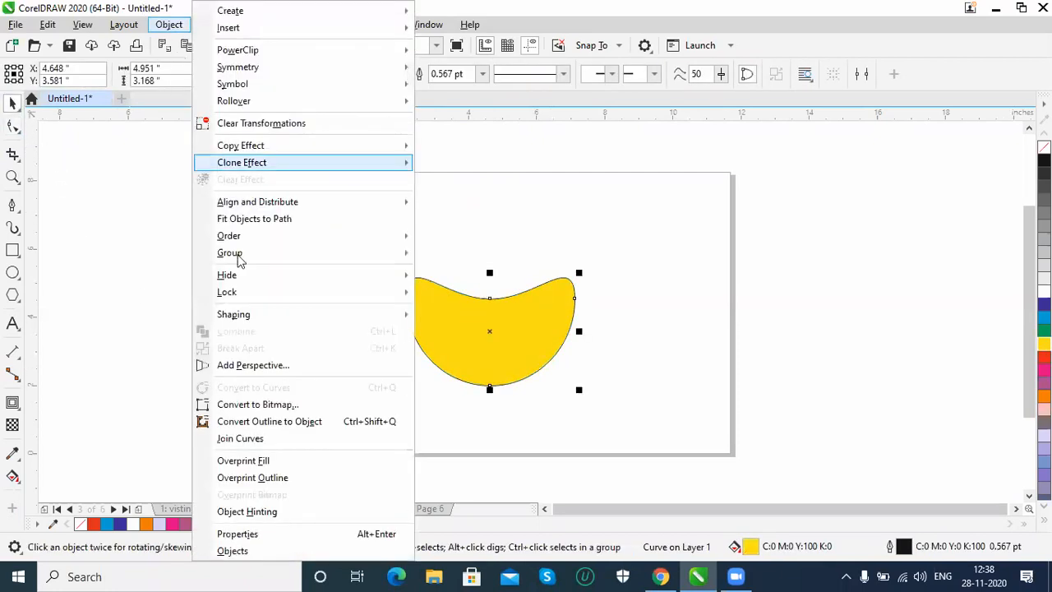
{"action": "left_click", "coordinate": [286, 411]}
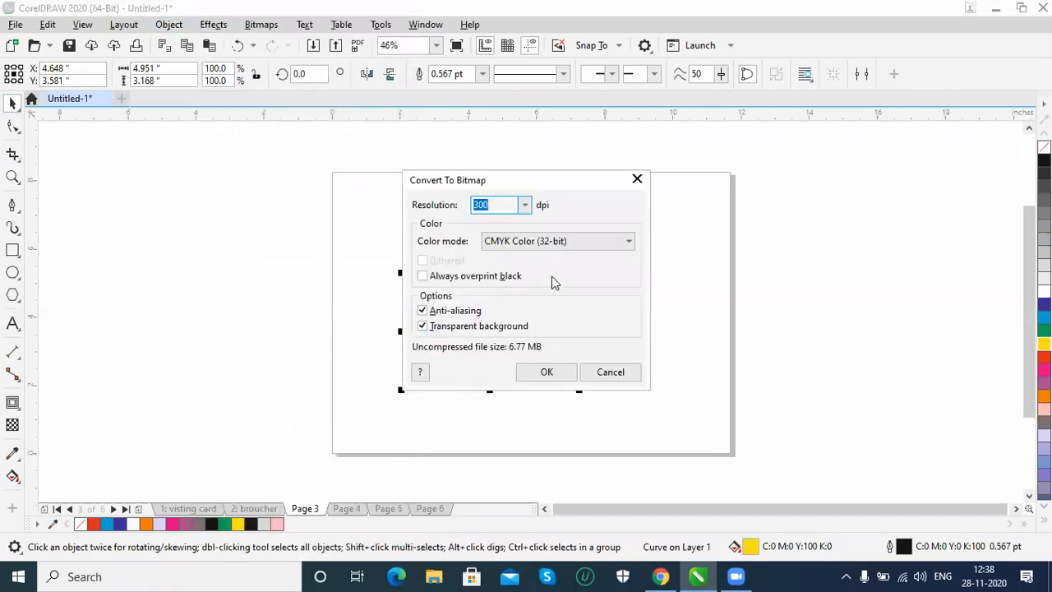
{"action": "left_click_drag", "start_coordinate": [536, 182], "coordinate": [751, 149]}
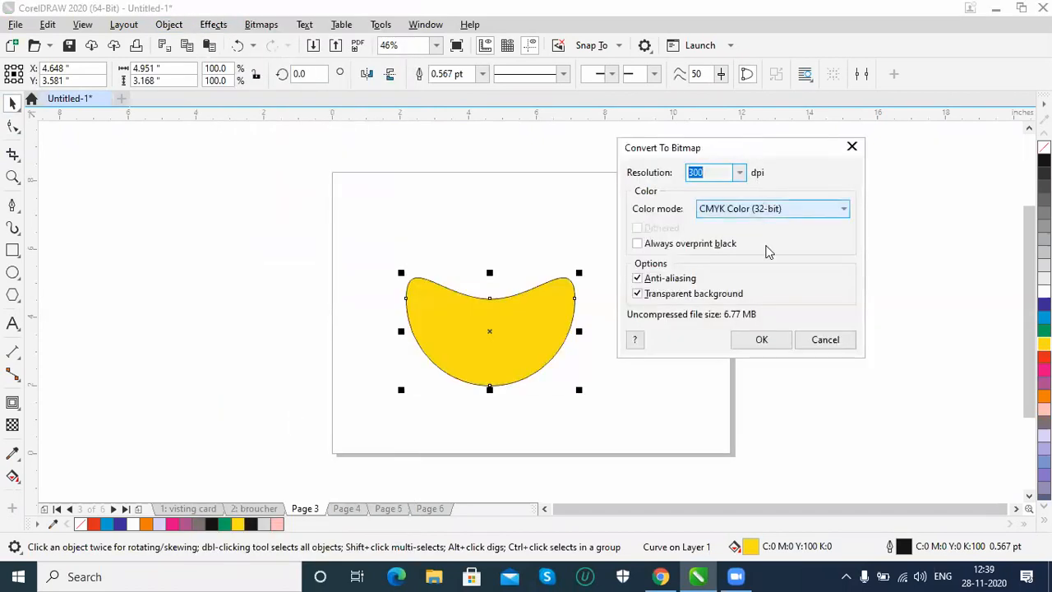
{"action": "left_click", "coordinate": [764, 340]}
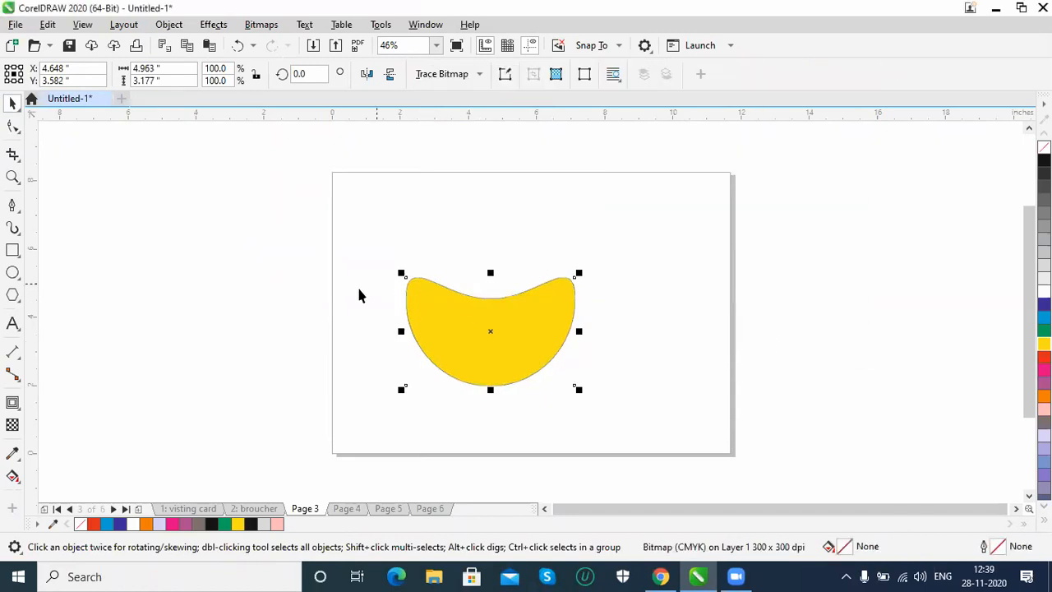
Step: Move the yellow bitmap and pull its two upper corner nodes outward beyond the shape
{"action": "left_click_drag", "start_coordinate": [411, 316], "coordinate": [313, 326]}
{"action": "left_click", "coordinate": [14, 125]}
{"action": "left_click_drag", "start_coordinate": [337, 295], "coordinate": [321, 214]}
{"action": "left_click_drag", "start_coordinate": [504, 293], "coordinate": [622, 225]}
{"action": "left_click", "coordinate": [12, 103]}
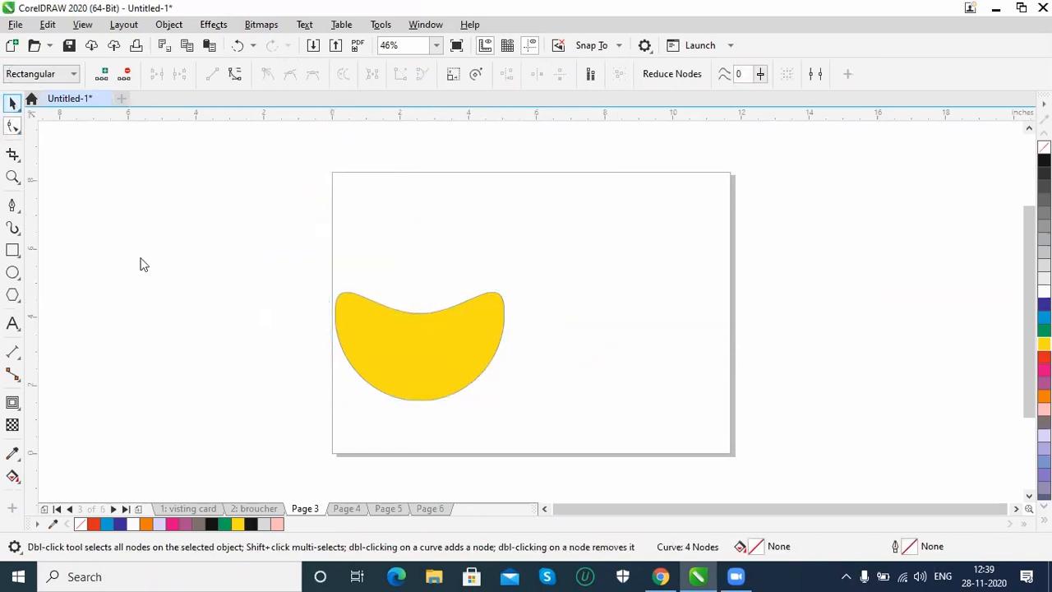
{"action": "left_click_drag", "start_coordinate": [406, 350], "coordinate": [431, 382]}
Step: Undo the corner node changes on the yellow bitmap
{"action": "key", "text": "ctrl+z"}
{"action": "key", "text": "ctrl+z"}
{"action": "key", "text": "ctrl+z"}
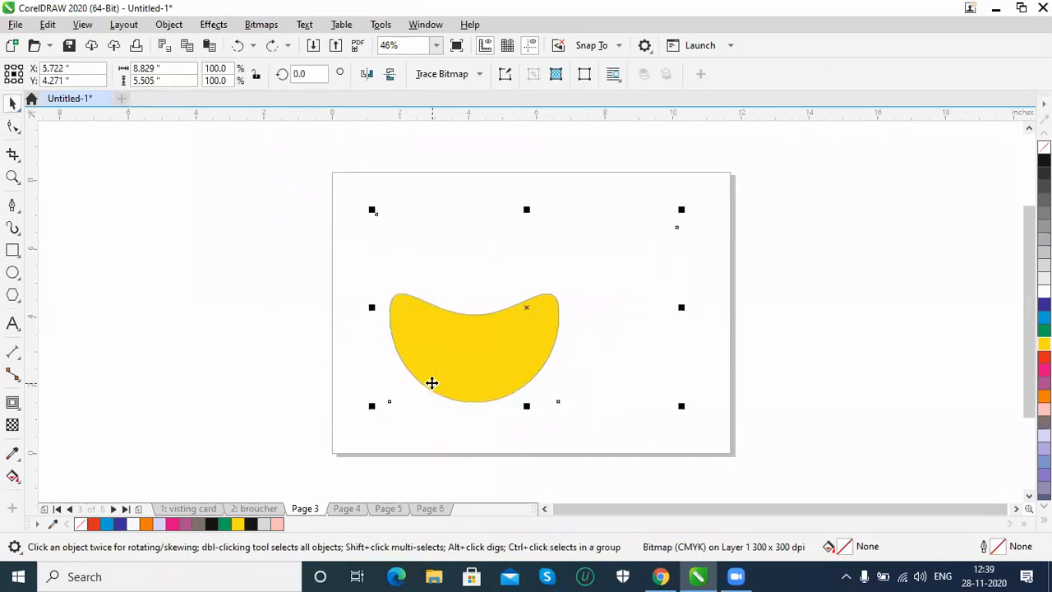
{"action": "key", "text": "ctrl+shift+z"}
{"action": "key", "text": "ctrl+shift+z"}
{"action": "key", "text": "ctrl+shift+z"}
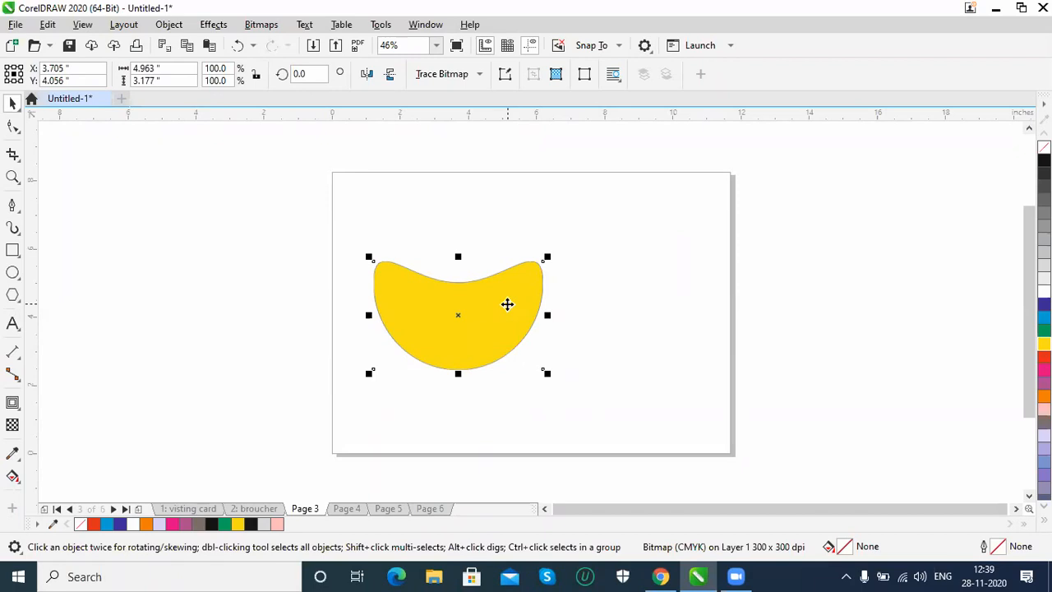
Step: Delete the yellow bitmap from the page
{"action": "left_click", "coordinate": [169, 25]}
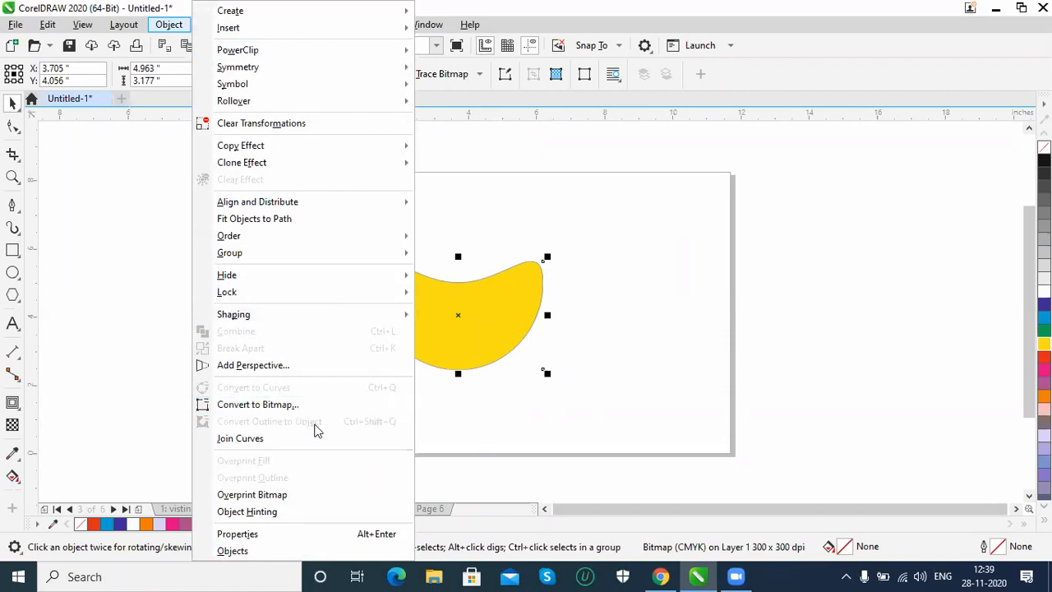
{"action": "left_click", "coordinate": [517, 322]}
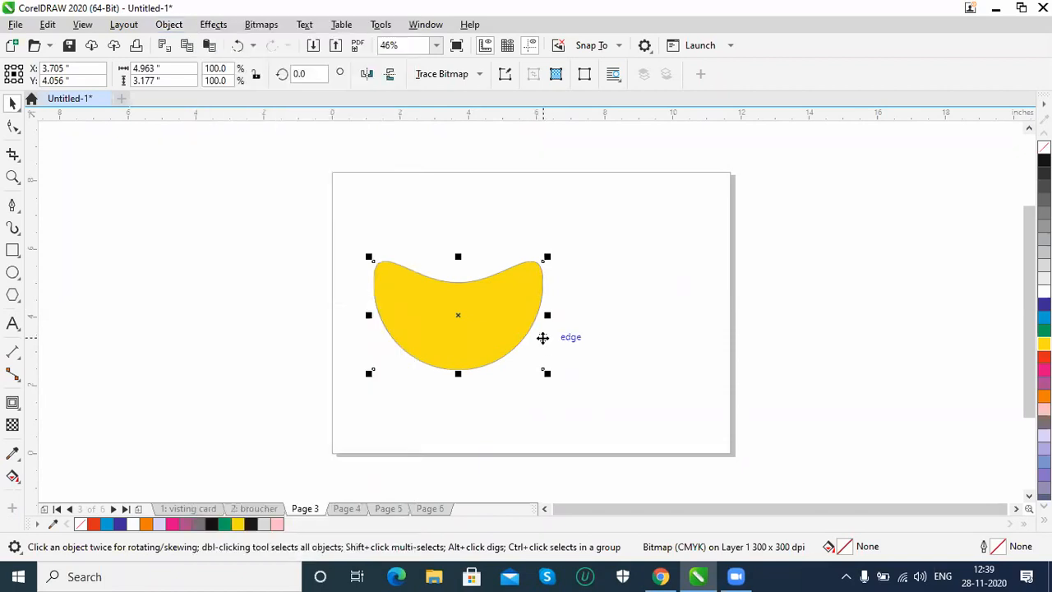
{"action": "key", "text": "Delete"}
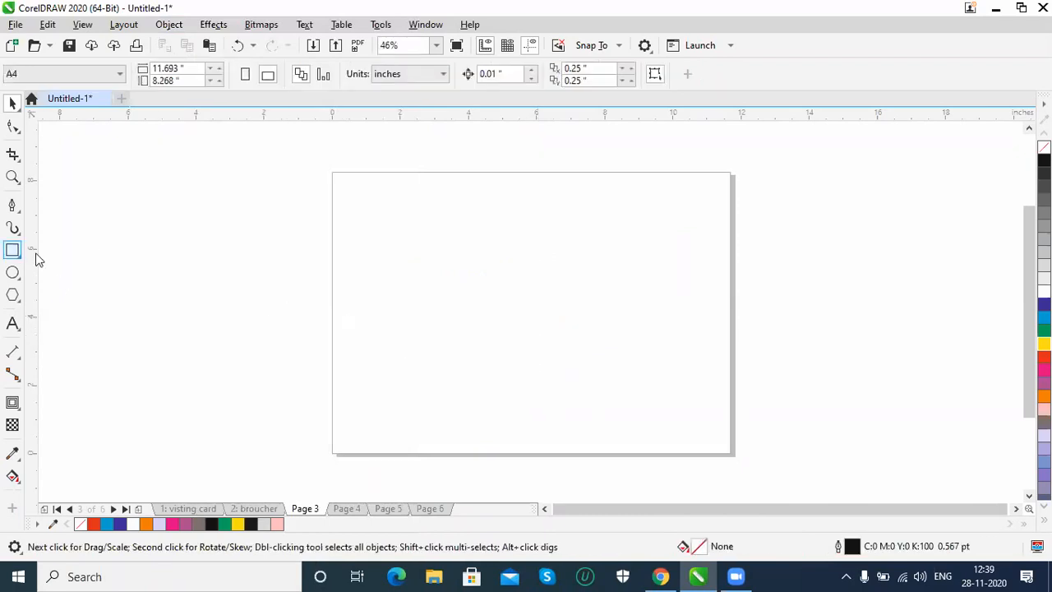
Step: Draw three overlapping rectangles on the left half of the page, the last about 4.25 by 3.39 inches
{"action": "left_click_drag", "start_coordinate": [382, 212], "coordinate": [510, 342]}
{"action": "left_click_drag", "start_coordinate": [470, 278], "coordinate": [583, 391]}
{"action": "left_click_drag", "start_coordinate": [428, 198], "coordinate": [574, 314]}
{"action": "left_click", "coordinate": [12, 103]}
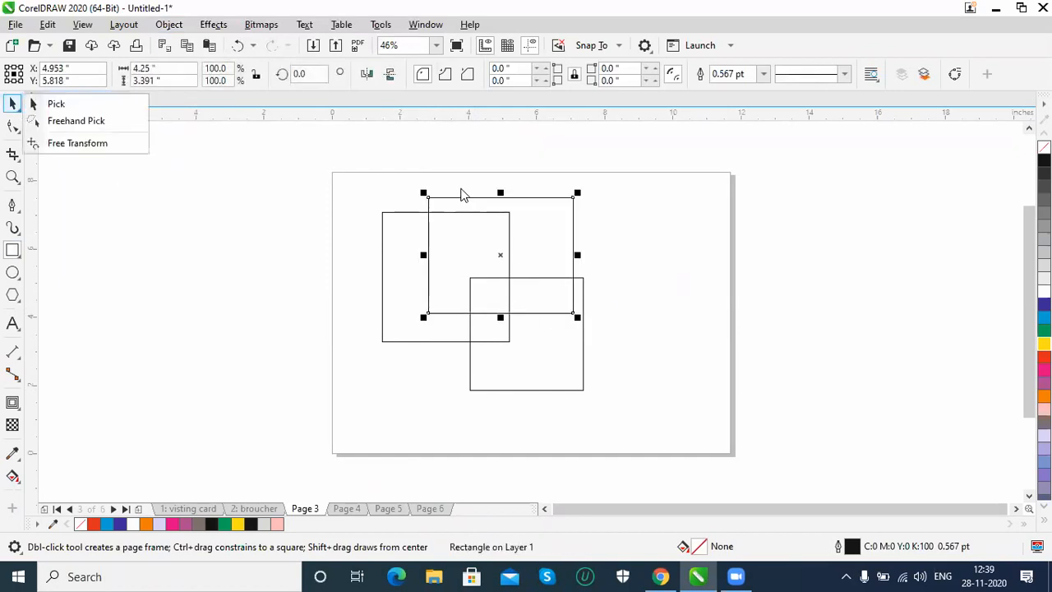
{"action": "left_click", "coordinate": [359, 207]}
{"action": "left_click", "coordinate": [347, 202]}
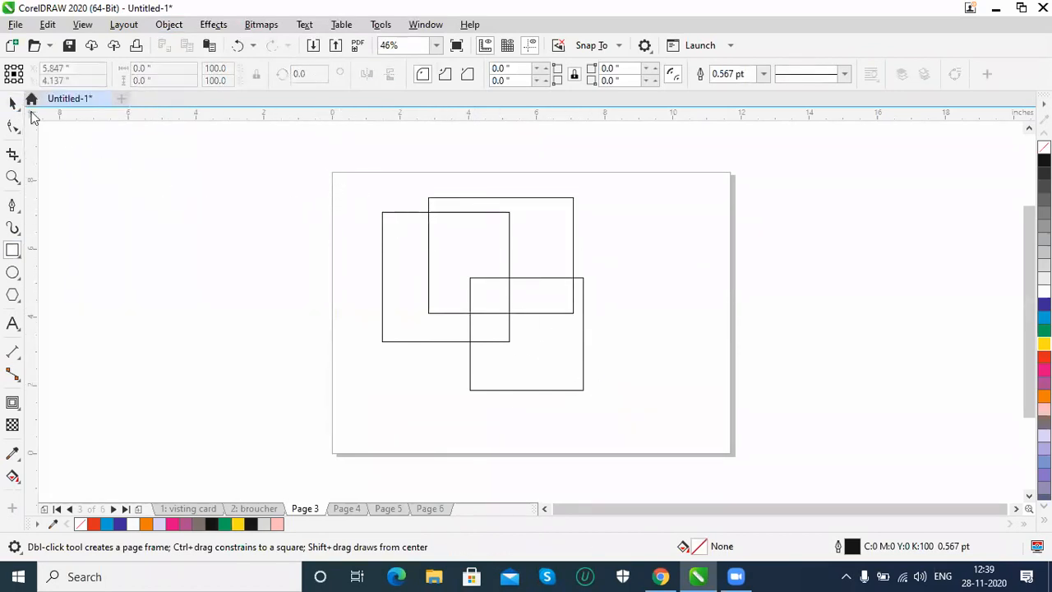
Step: Combine the three overlapping rectangles into a single curve
{"action": "left_click", "coordinate": [12, 102]}
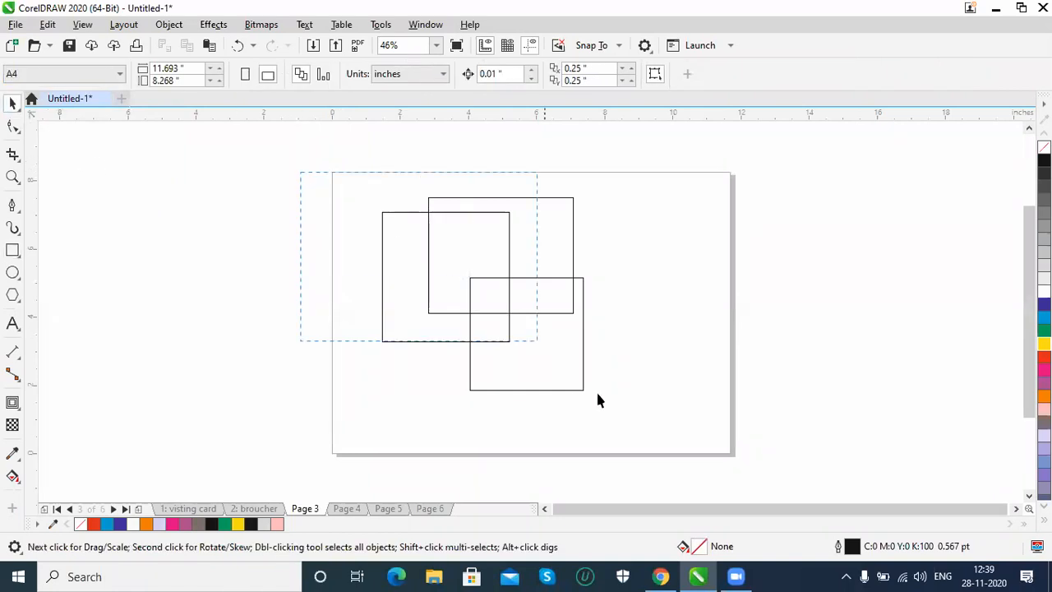
{"action": "left_click_drag", "start_coordinate": [641, 444], "coordinate": [362, 169]}
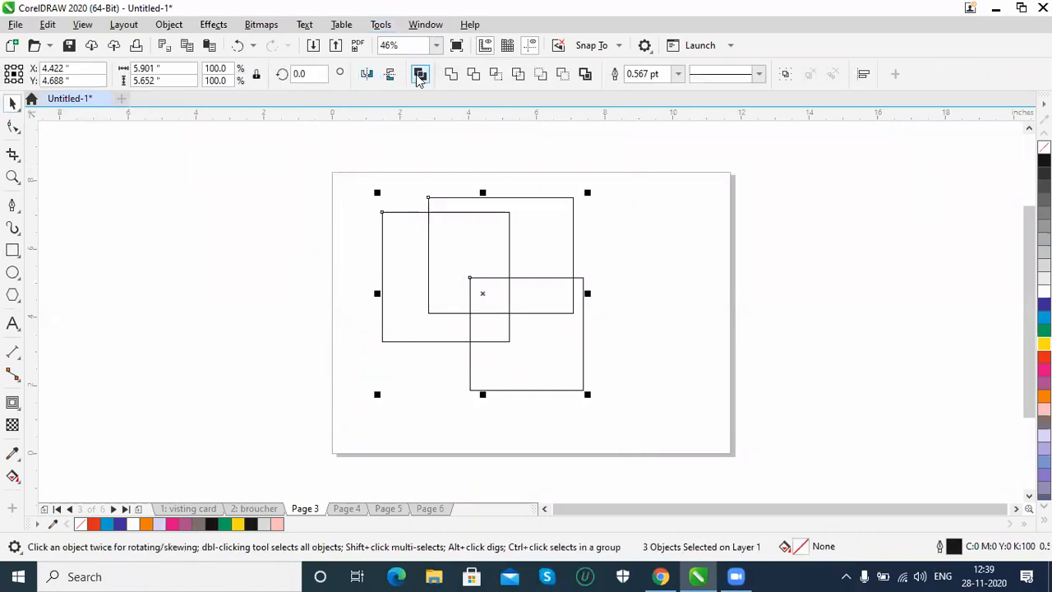
{"action": "left_click", "coordinate": [419, 75]}
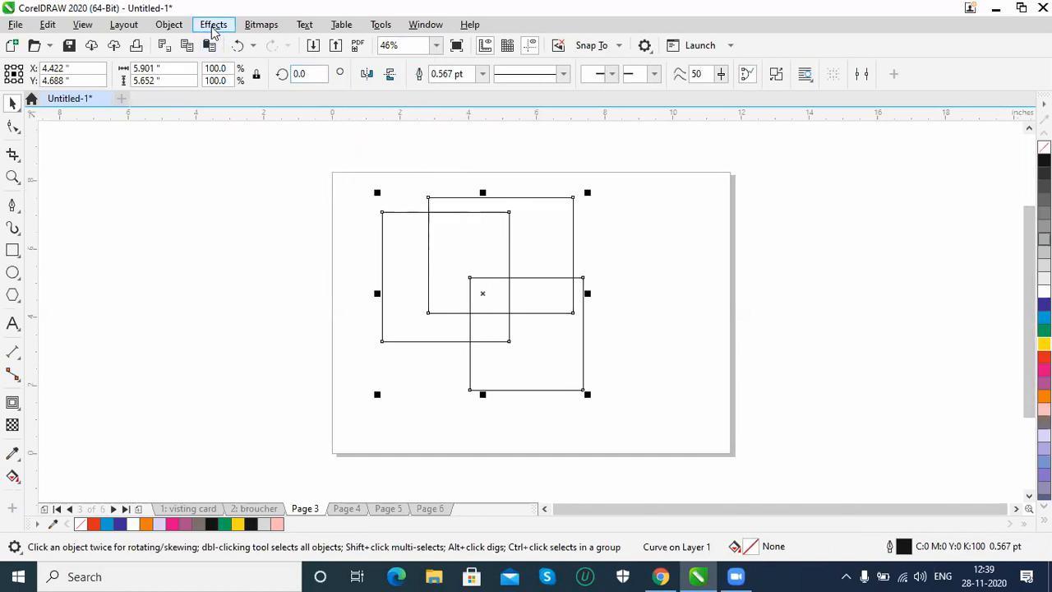
Step: Convert the combined curve's outline to an object and move it slightly right and down
{"action": "left_click", "coordinate": [170, 24]}
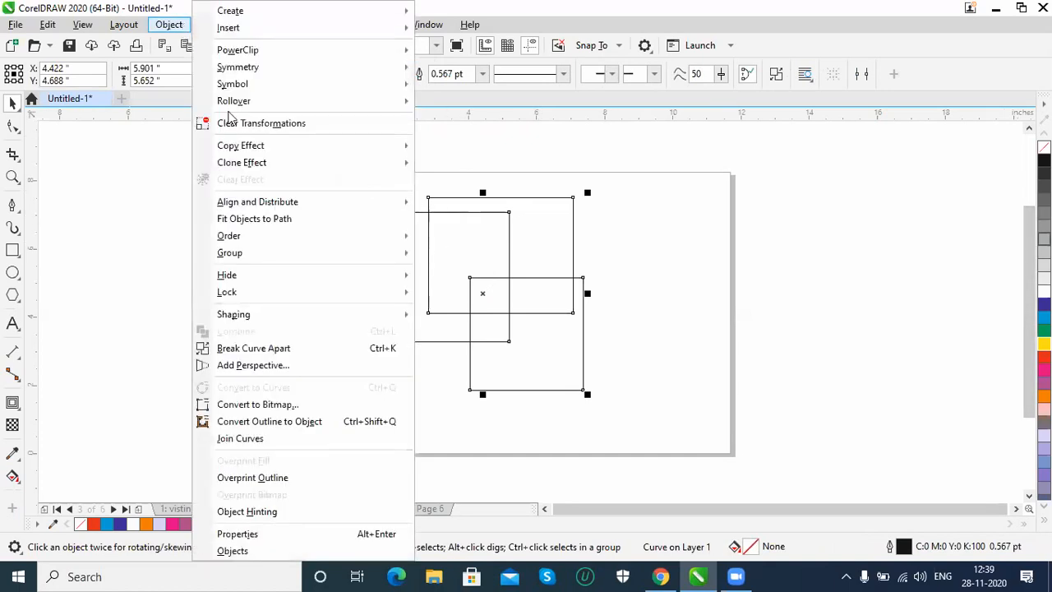
{"action": "left_click", "coordinate": [265, 422]}
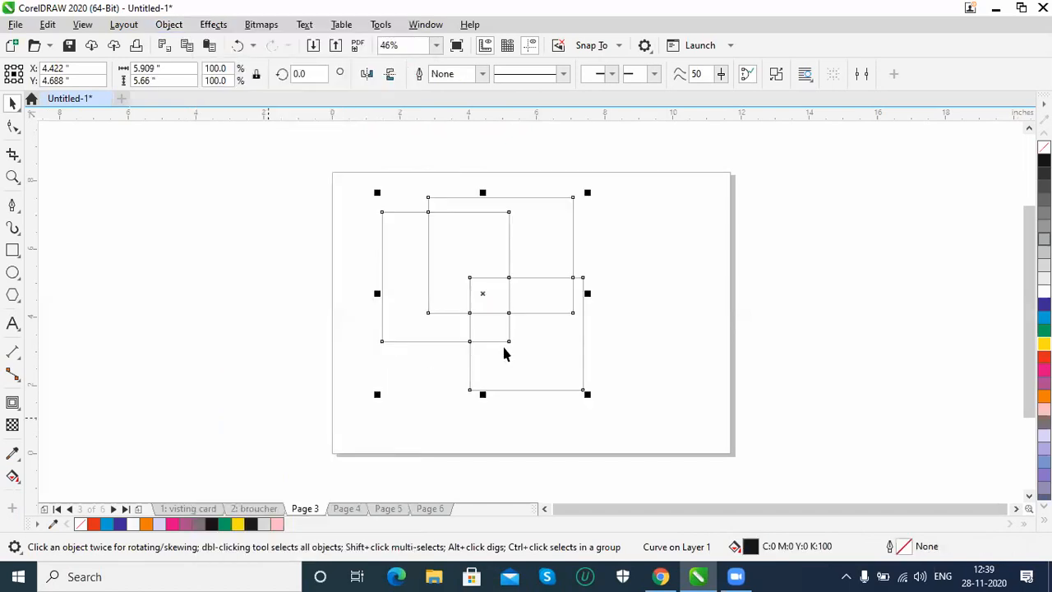
{"action": "mouse_move", "coordinate": [550, 281]}
{"action": "left_mouse_down"}
{"action": "mouse_move", "coordinate": [359, 296]}
{"action": "mouse_move", "coordinate": [268, 277]}
{"action": "mouse_move", "coordinate": [518, 297]}
{"action": "mouse_move", "coordinate": [560, 285]}
{"action": "left_mouse_up"}
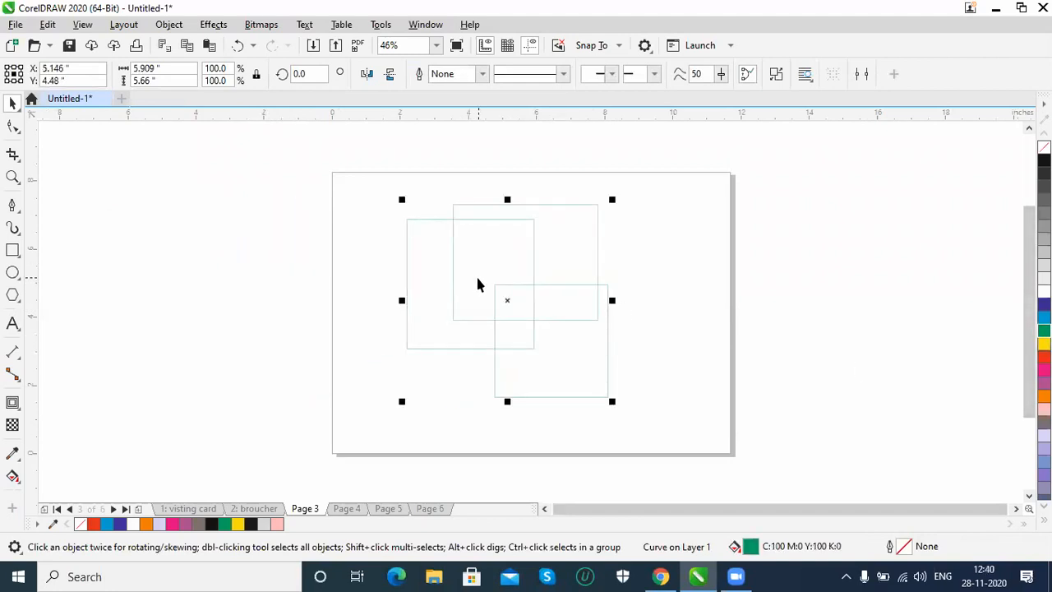
Step: Try a solid 10 pt outline on the converted object, and reset its outline width to None
{"action": "scroll", "coordinate": [473, 284], "scroll_direction": "up", "scroll_amount": 2}
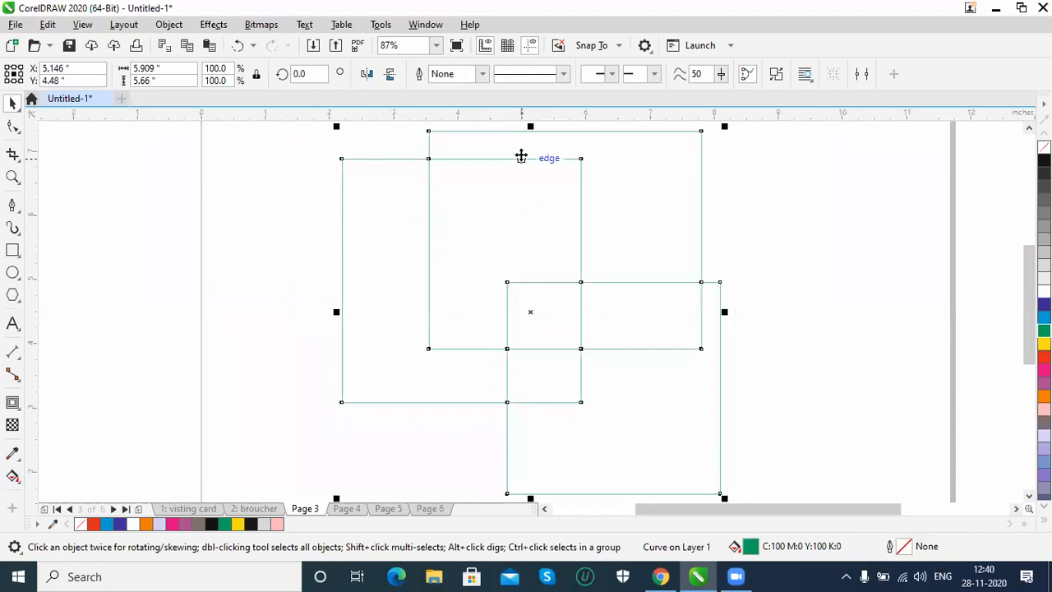
{"action": "left_click", "coordinate": [564, 75]}
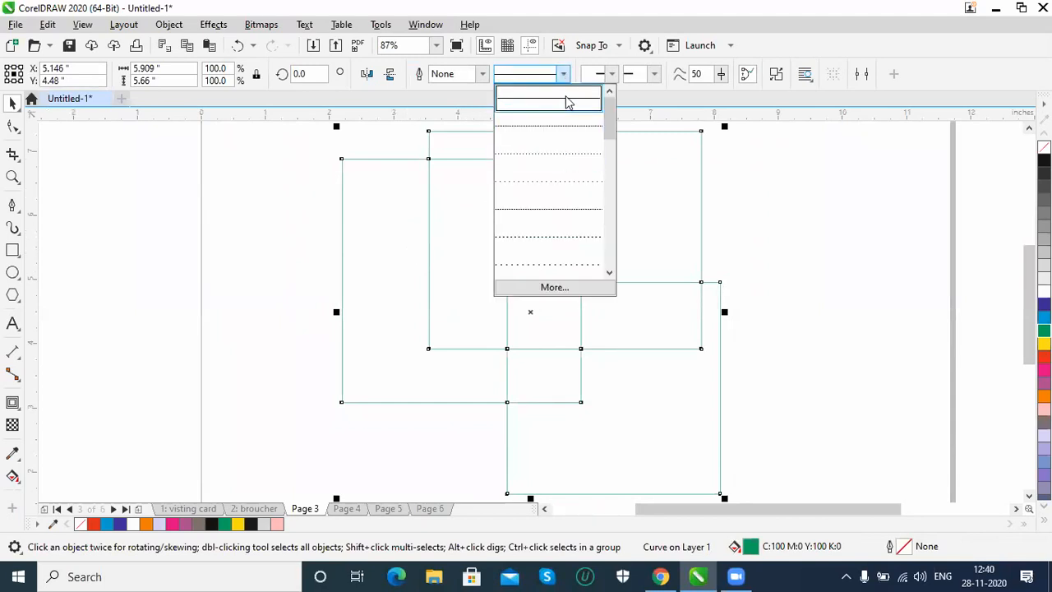
{"action": "left_click", "coordinate": [565, 100]}
{"action": "left_click", "coordinate": [482, 74]}
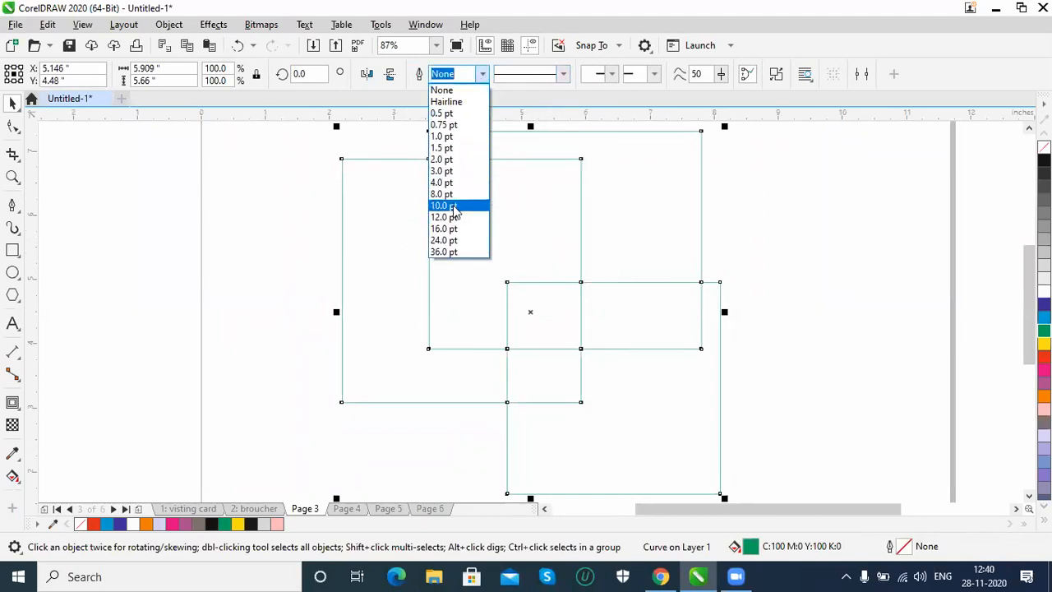
{"action": "left_click", "coordinate": [447, 204]}
{"action": "left_click", "coordinate": [483, 74]}
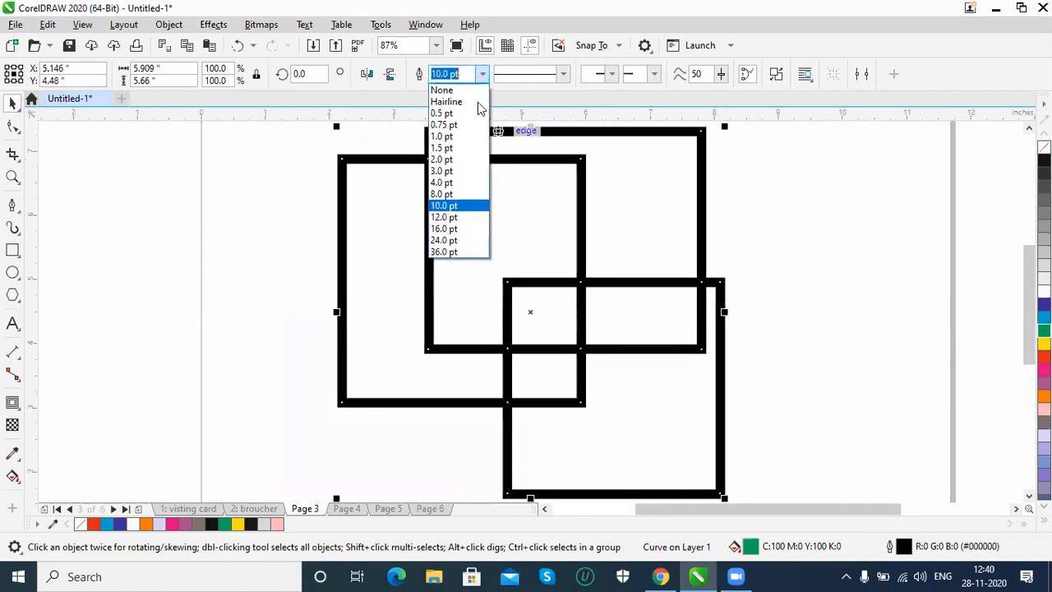
{"action": "left_click", "coordinate": [446, 87]}
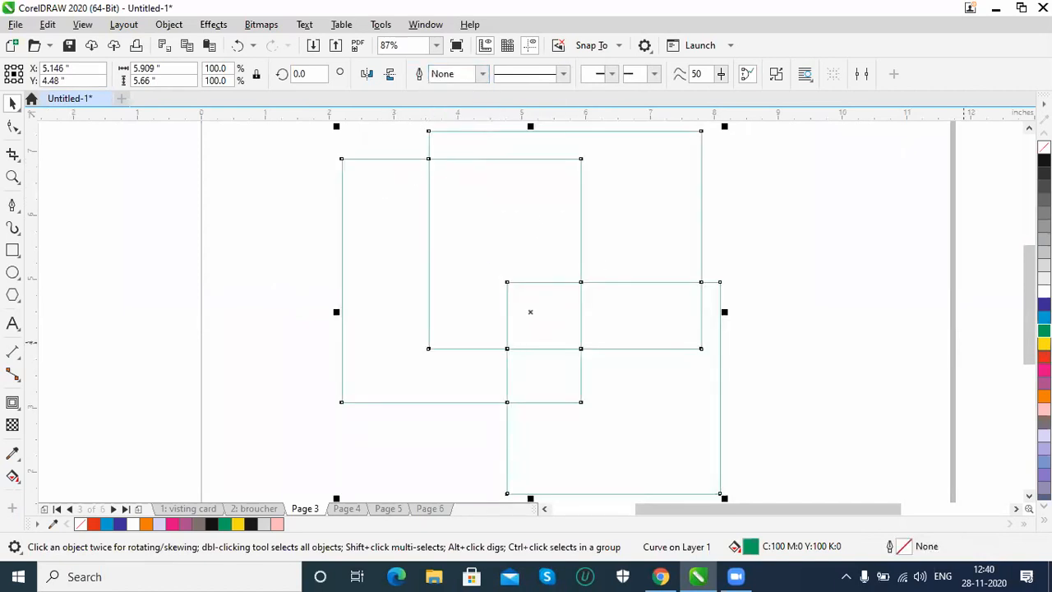
Step: Fill the outline object red and pull three corner nodes on its left side apart to distort the frame
{"action": "left_click", "coordinate": [1044, 356]}
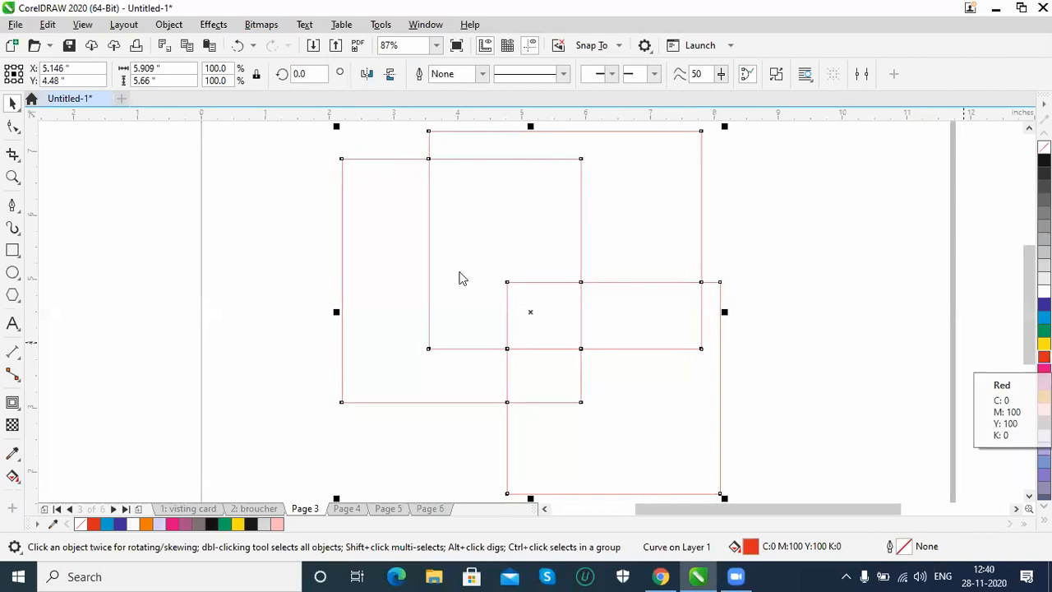
{"action": "left_click", "coordinate": [22, 130]}
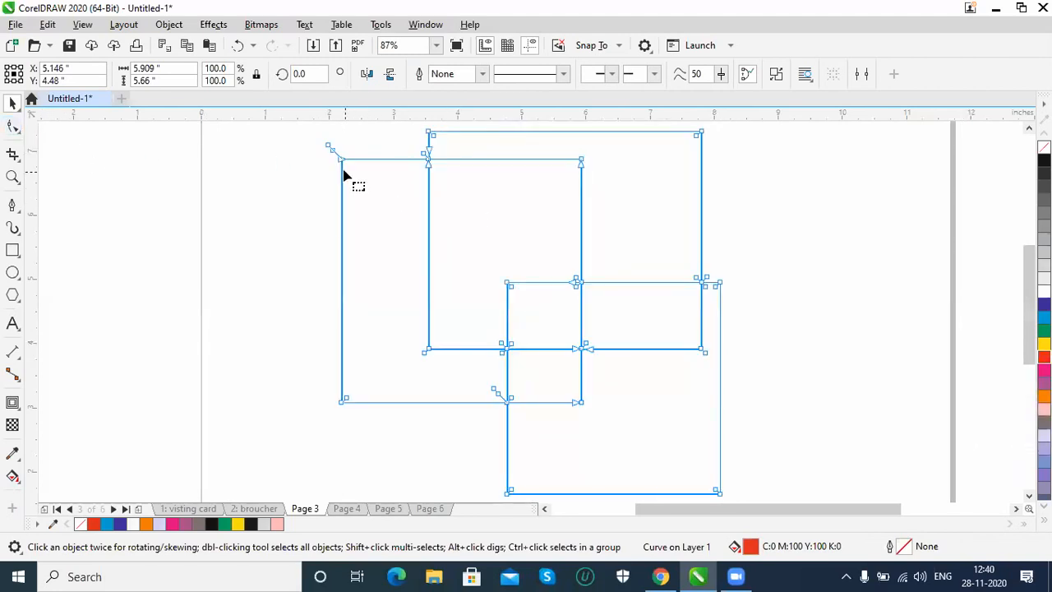
{"action": "left_click_drag", "start_coordinate": [331, 152], "coordinate": [261, 190]}
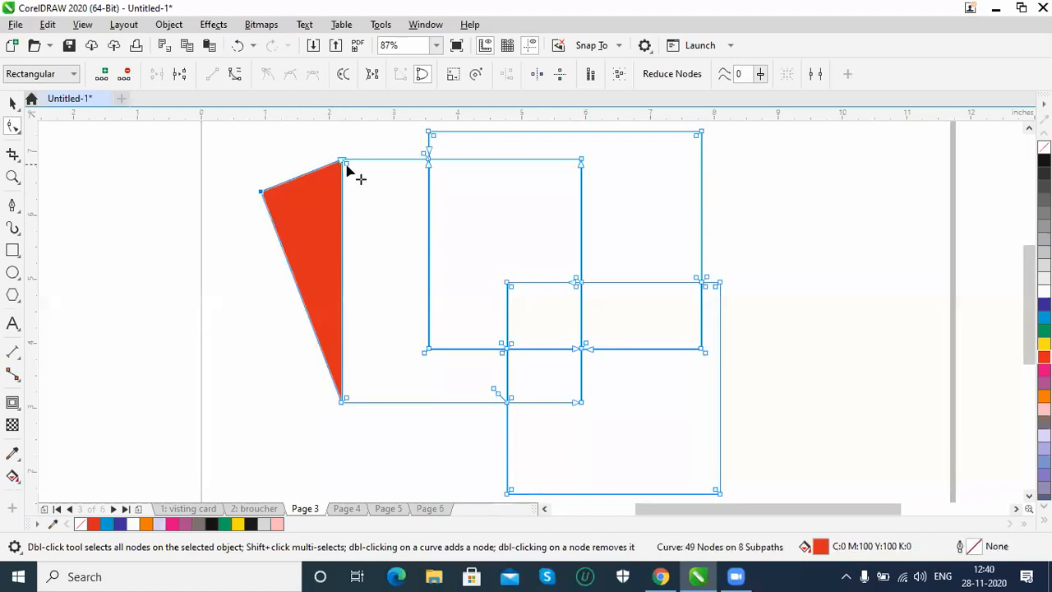
{"action": "left_click_drag", "start_coordinate": [347, 169], "coordinate": [376, 230]}
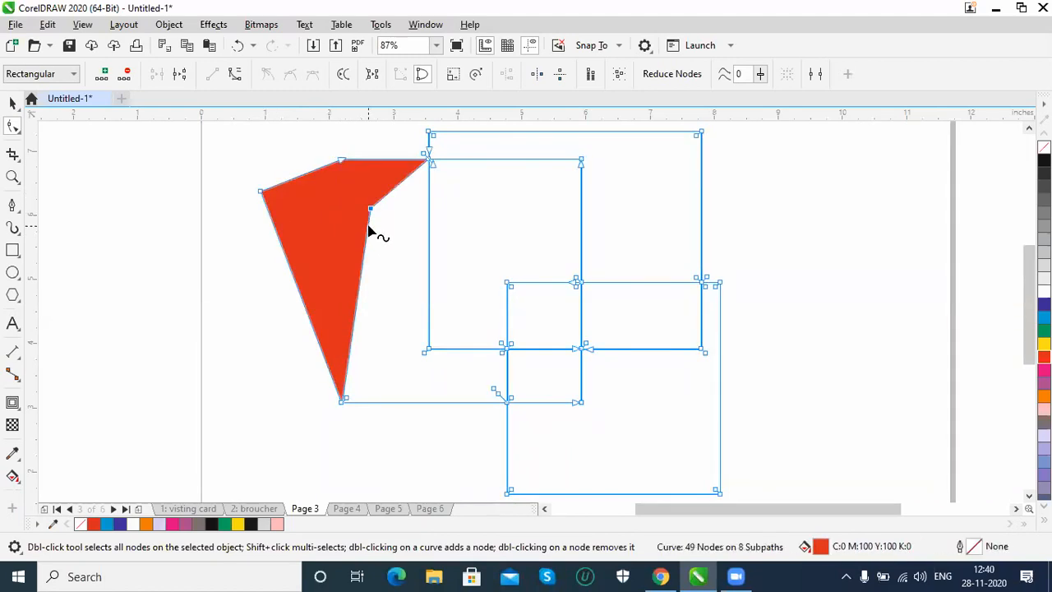
{"action": "left_click_drag", "start_coordinate": [340, 406], "coordinate": [293, 434]}
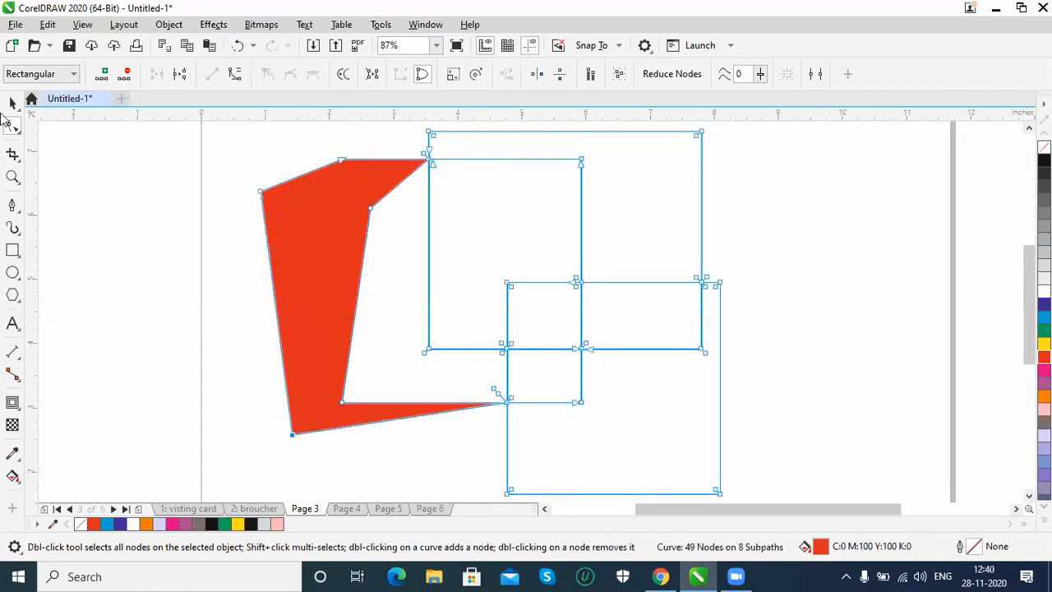
{"action": "left_click", "coordinate": [139, 272]}
{"action": "key", "text": "space"}
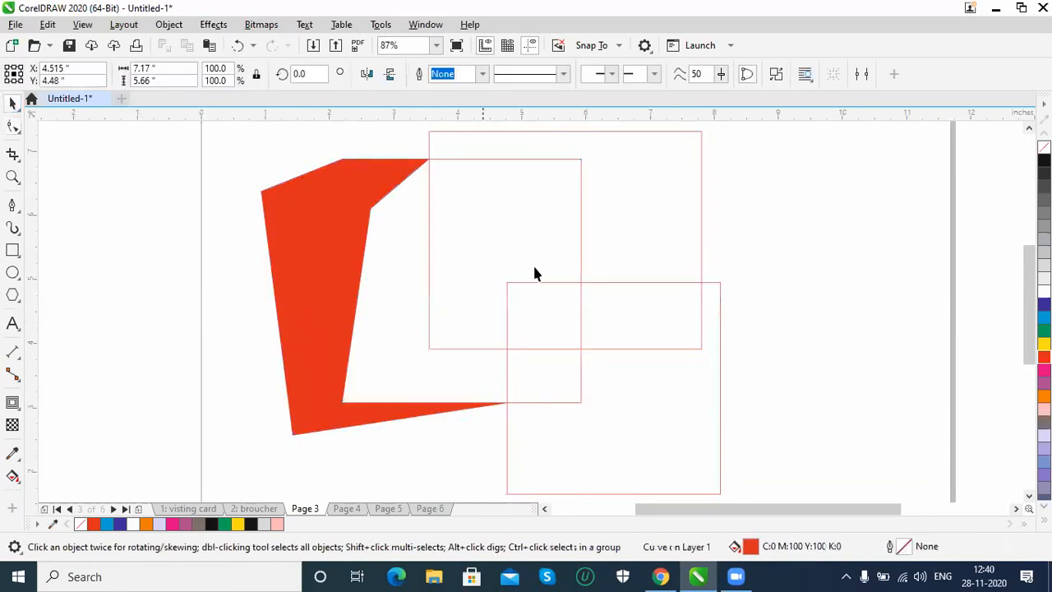
{"action": "left_click", "coordinate": [545, 282]}
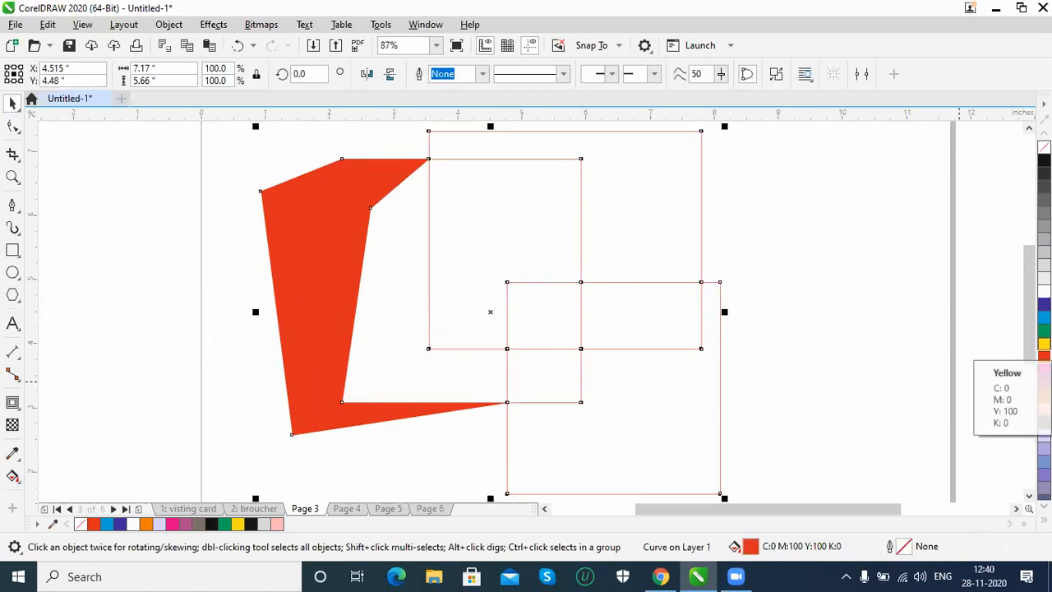
Step: Fill the distorted outline object yellow and pull nodes at its inner corners apart to distort the frame further
{"action": "left_click", "coordinate": [1044, 344]}
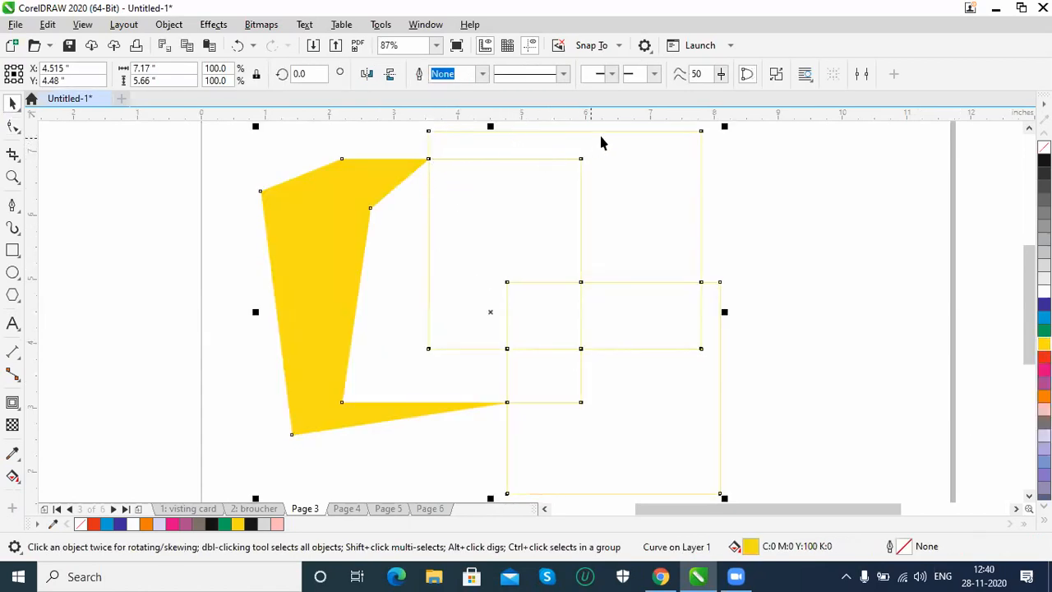
{"action": "left_click", "coordinate": [13, 123]}
{"action": "left_click_drag", "start_coordinate": [582, 162], "coordinate": [570, 182]}
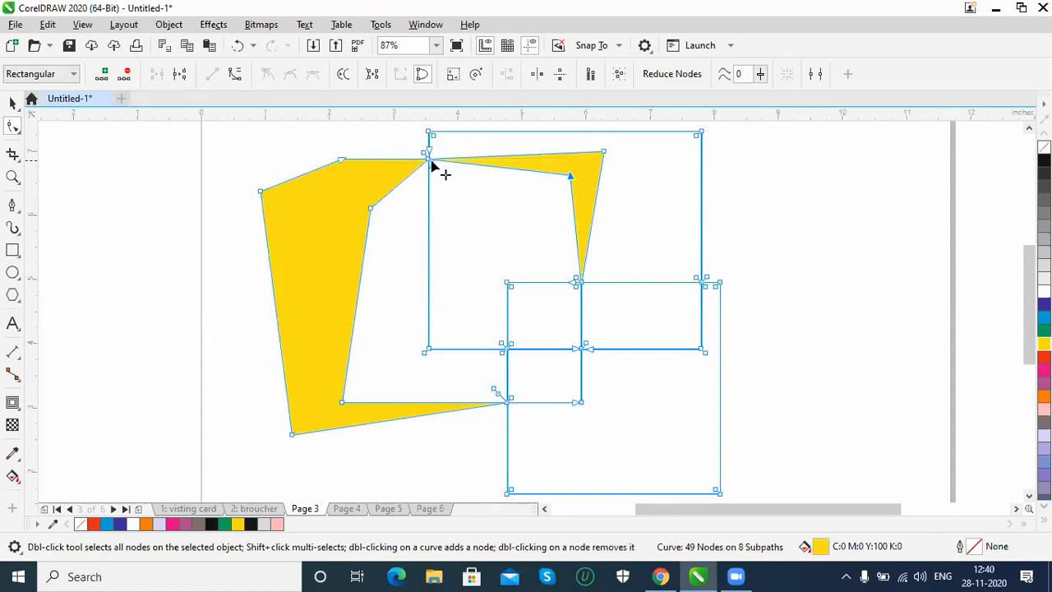
{"action": "left_click_drag", "start_coordinate": [444, 177], "coordinate": [405, 235]}
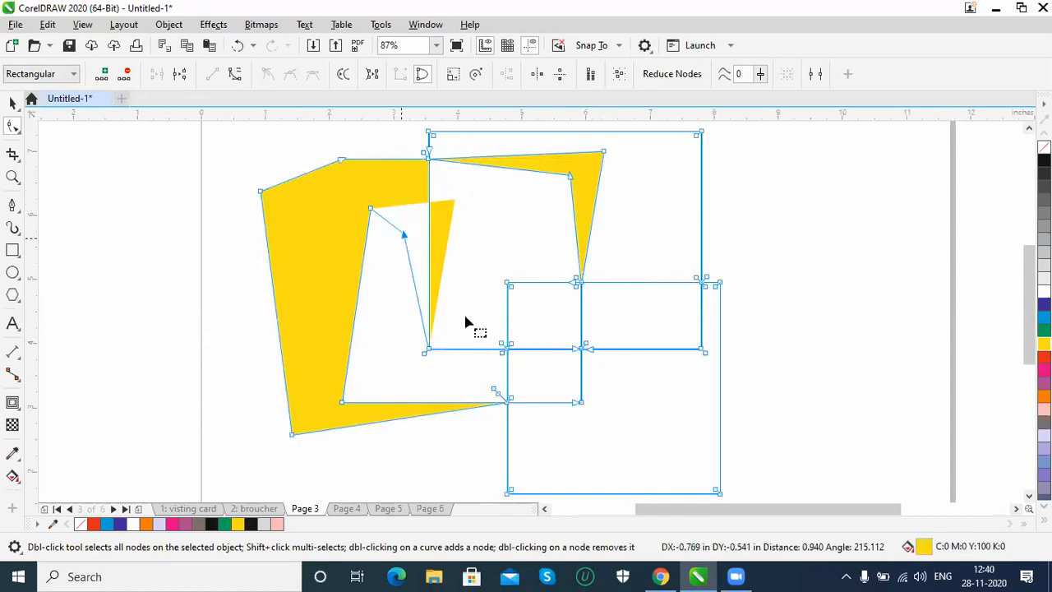
Step: Delete the yellow outline object from the page
{"action": "left_click", "coordinate": [13, 101]}
{"action": "key", "text": "space"}
{"action": "left_click", "coordinate": [321, 252]}
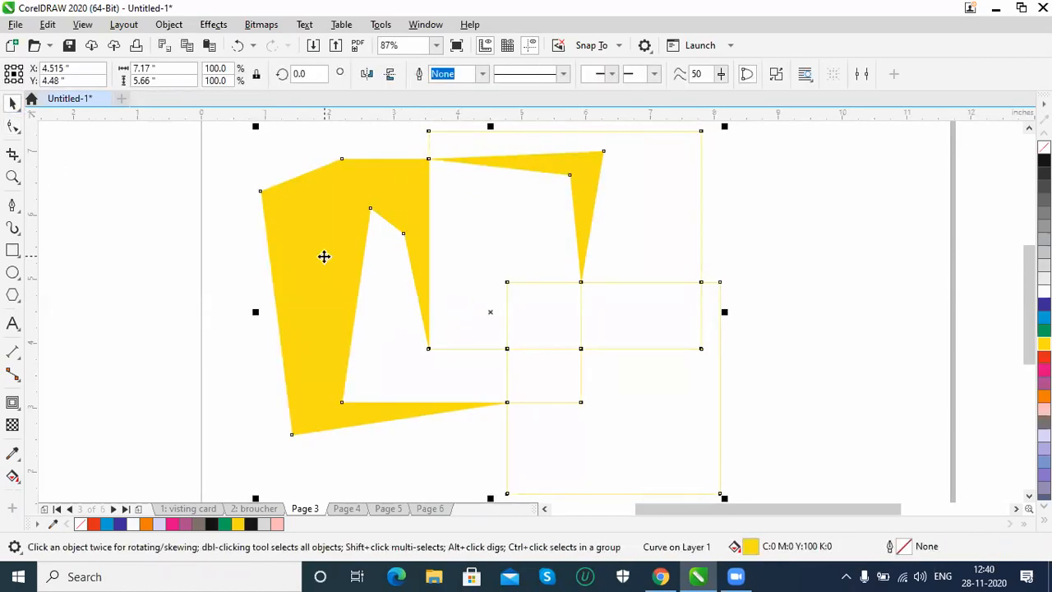
{"action": "key", "text": "Delete"}
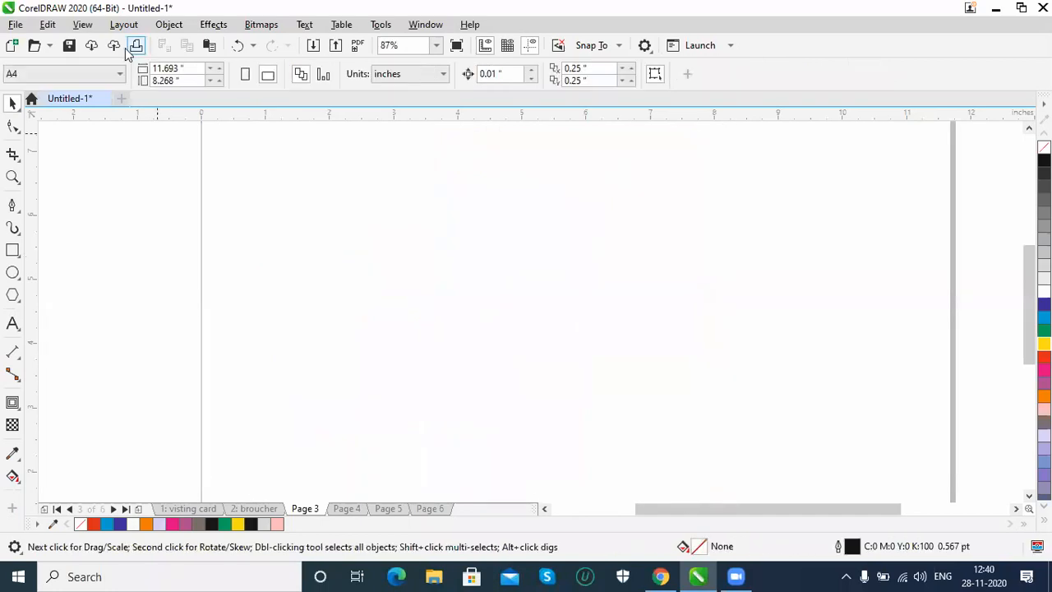
{"action": "left_click", "coordinate": [168, 24]}
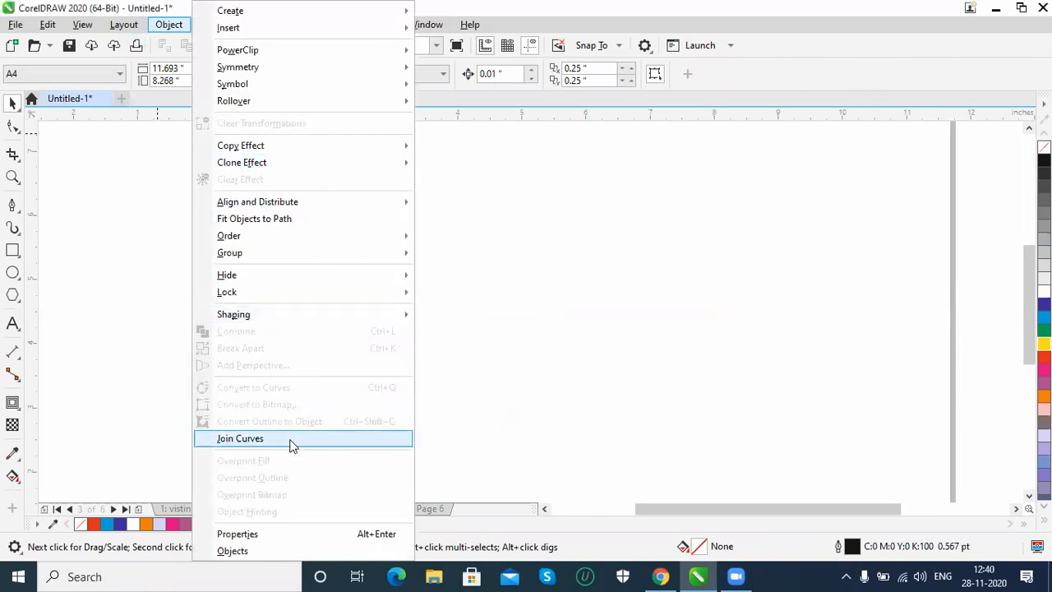
{"action": "left_click", "coordinate": [459, 251]}
Step: Draw an open eight-node curve with the Pen tool, about 5.68 by 4.23 inches, ending in an inward hook near its start
{"action": "left_click", "coordinate": [12, 205]}
{"action": "left_click", "coordinate": [333, 179]}
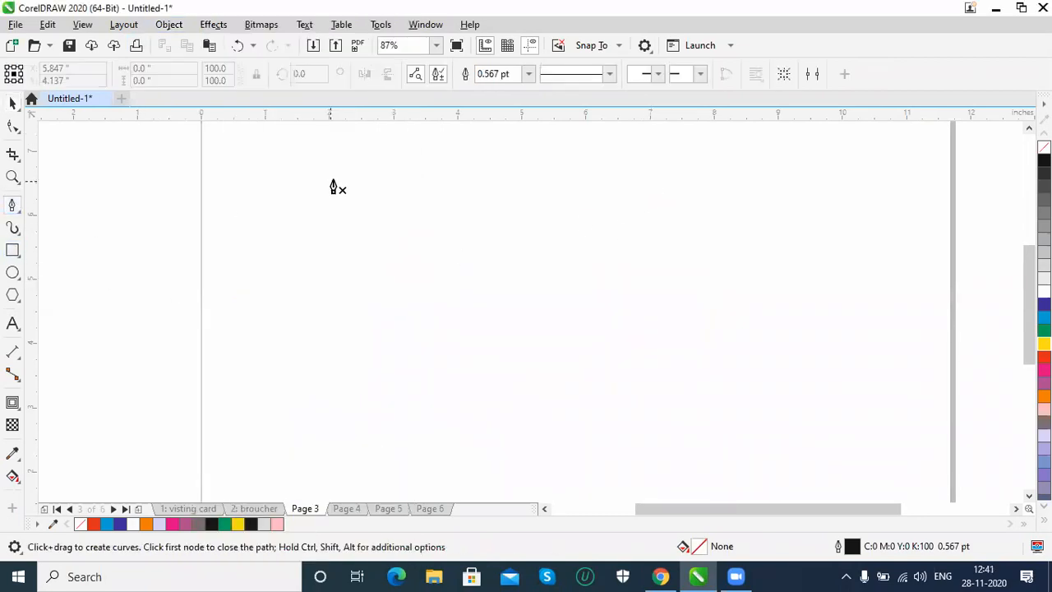
{"action": "left_click", "coordinate": [265, 305]}
{"action": "left_click", "coordinate": [365, 428]}
{"action": "left_click", "coordinate": [559, 401]}
{"action": "left_click", "coordinate": [628, 269]}
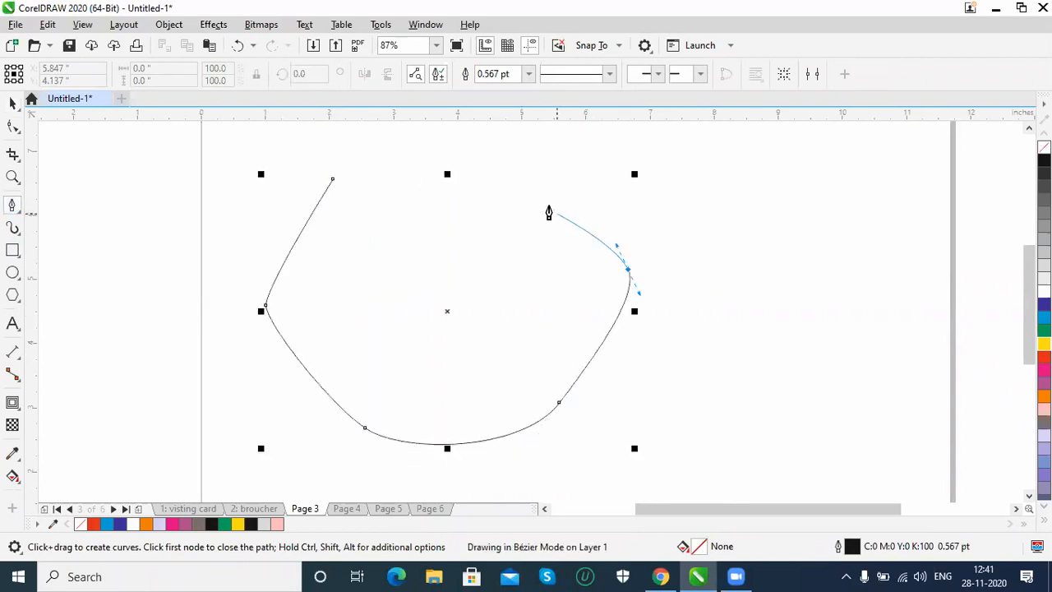
{"action": "left_click", "coordinate": [551, 211]}
{"action": "left_click", "coordinate": [418, 173]}
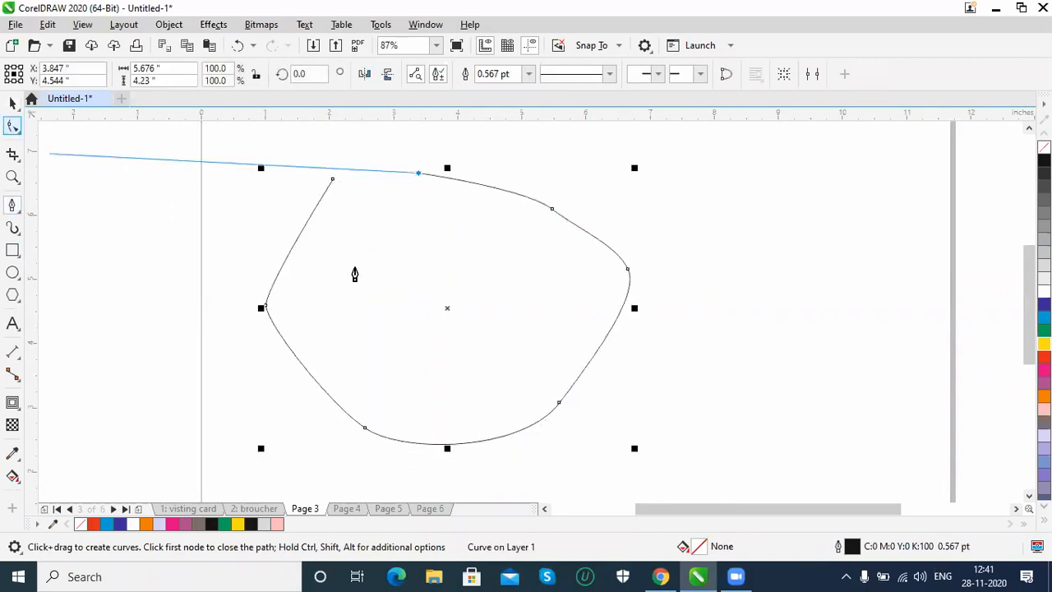
{"action": "left_click_drag", "start_coordinate": [426, 280], "coordinate": [393, 307]}
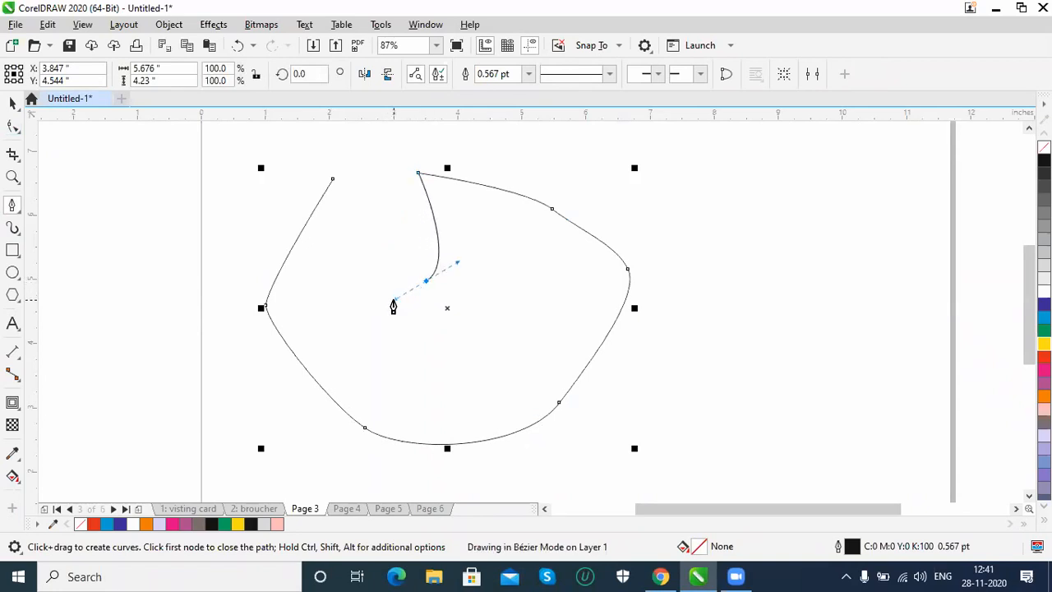
{"action": "left_click", "coordinate": [12, 103]}
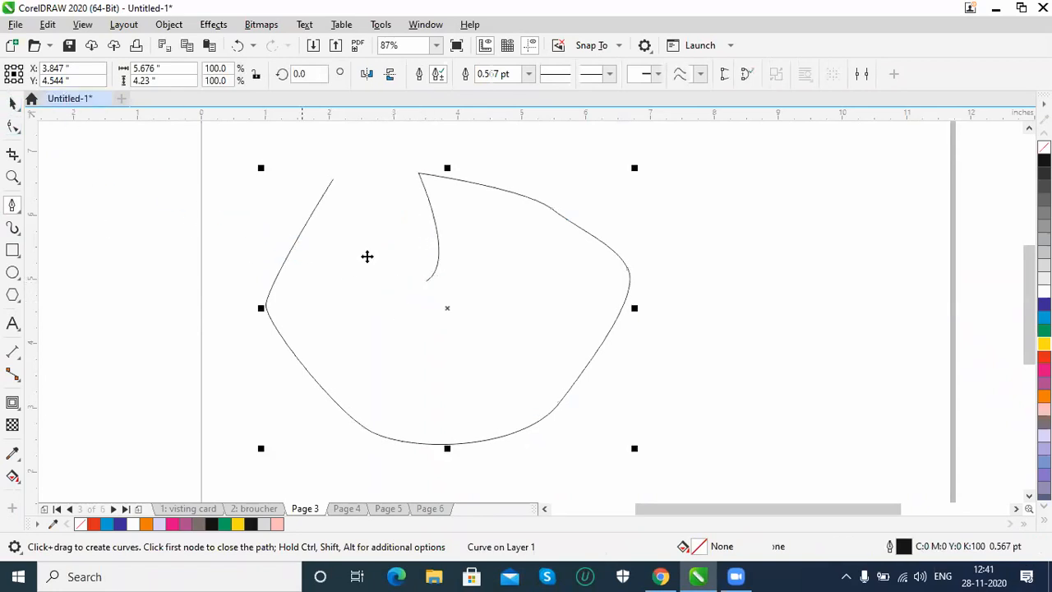
{"action": "key", "text": "space"}
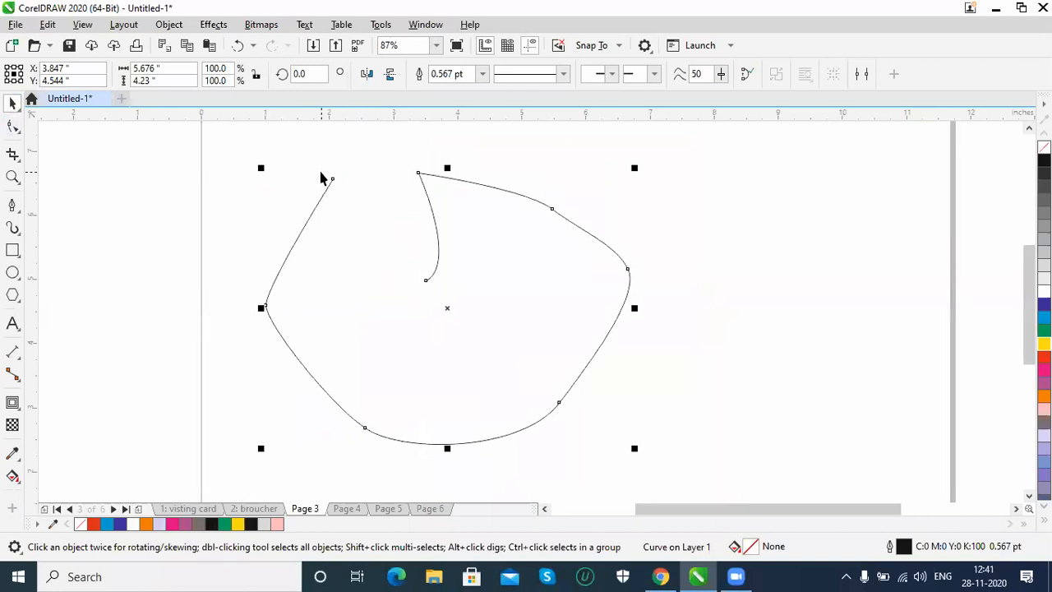
Step: Try closing the open curve with the Pen tool from its inner end to the starting node, and undo it
{"action": "left_click", "coordinate": [12, 206]}
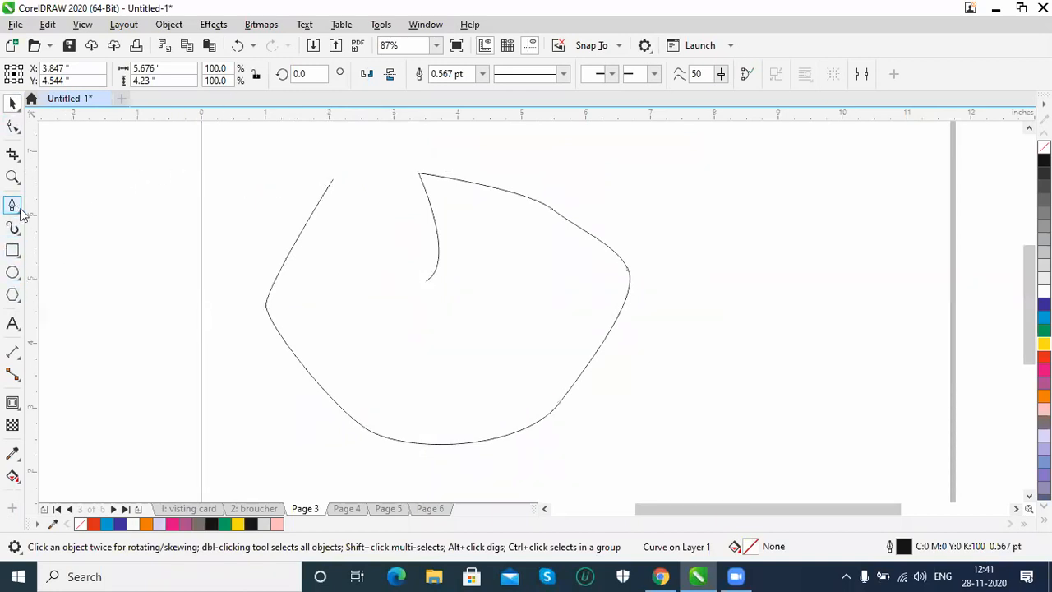
{"action": "left_click_drag", "start_coordinate": [426, 281], "coordinate": [370, 242]}
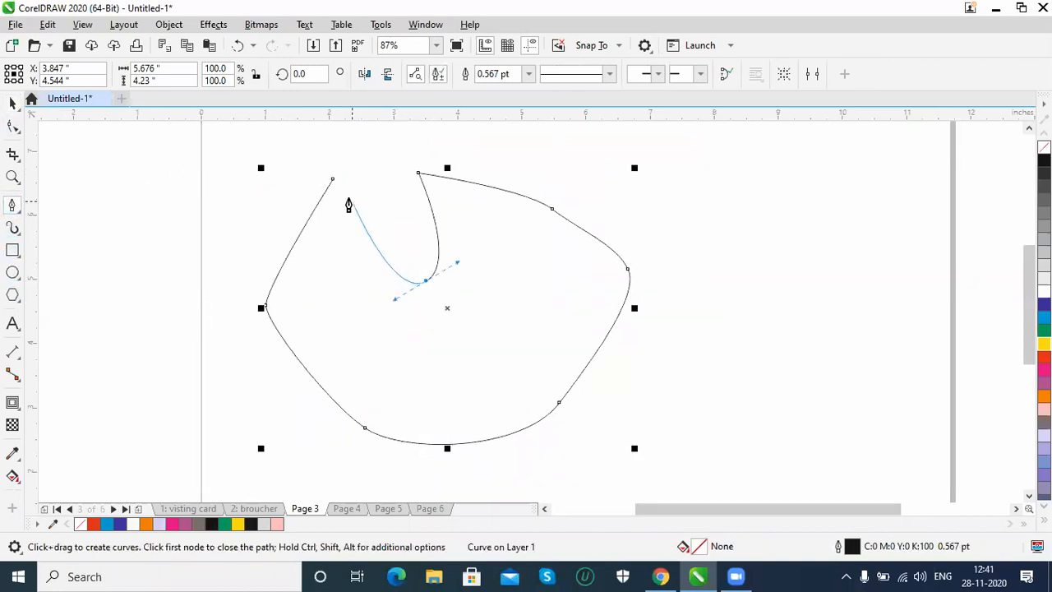
{"action": "left_click_drag", "start_coordinate": [332, 178], "coordinate": [346, 253]}
{"action": "key", "text": "F10"}
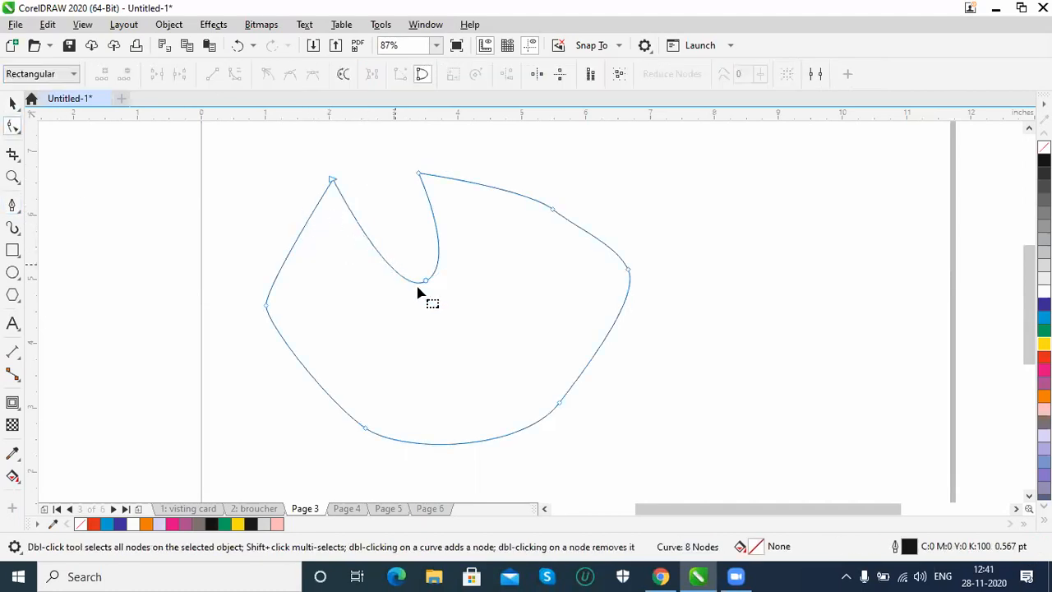
{"action": "left_click_drag", "start_coordinate": [425, 284], "coordinate": [436, 334]}
{"action": "key", "text": "ctrl+z"}
{"action": "key", "text": "ctrl+z"}
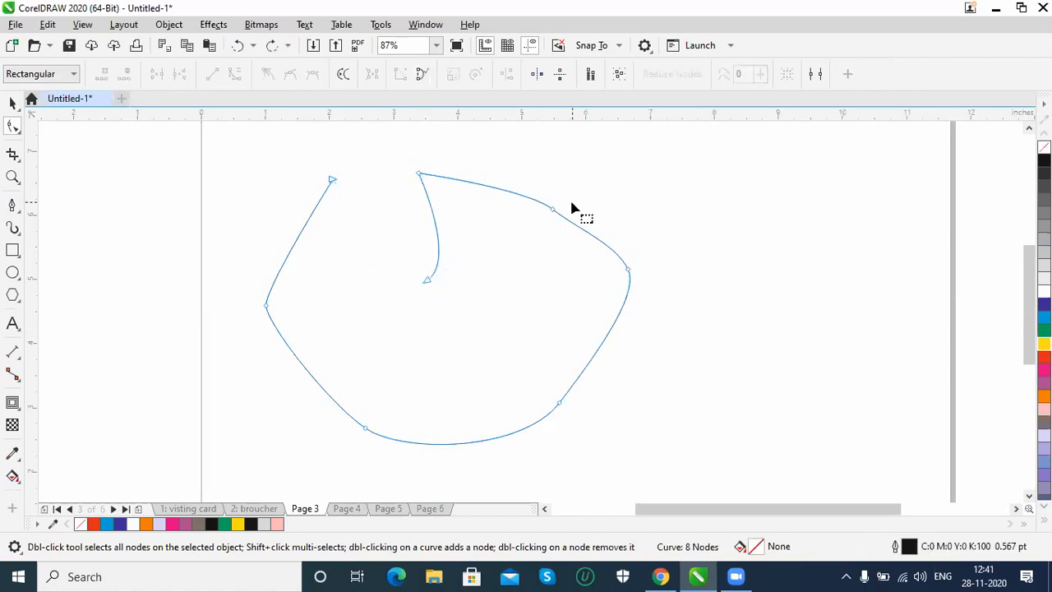
Step: Open Join Curves for the open curve, choose the Extend mode and set the gap tolerance to 0.1 inch
{"action": "key", "text": "space"}
{"action": "left_click", "coordinate": [214, 25]}
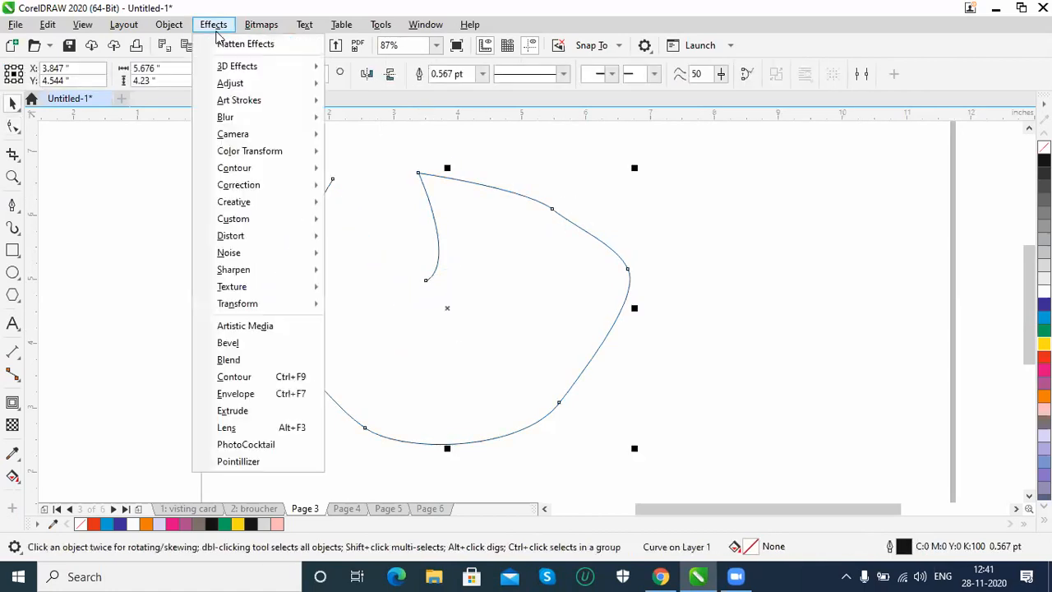
{"action": "mouse_move", "coordinate": [171, 26]}
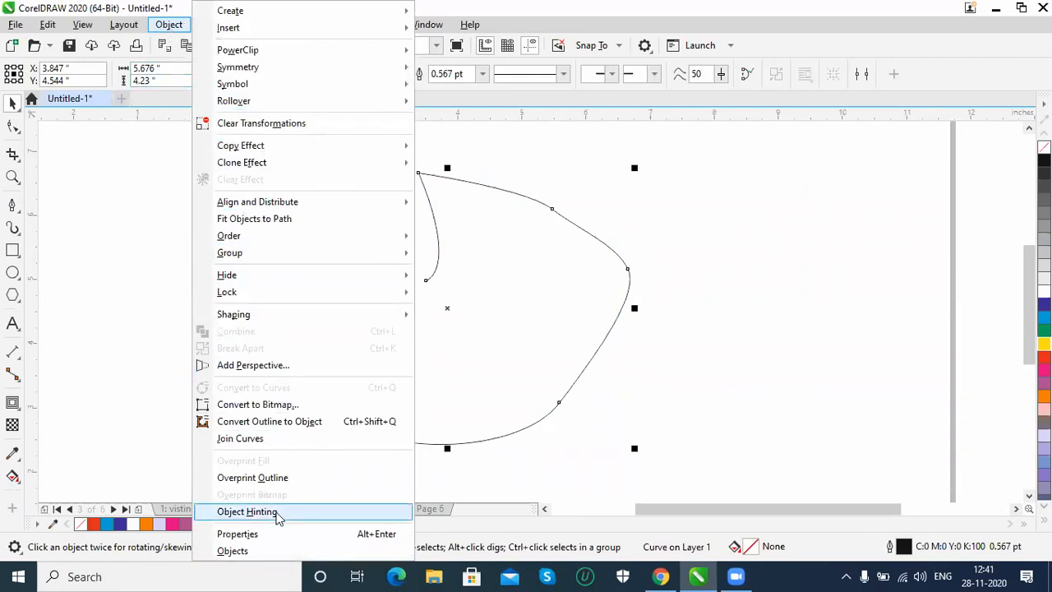
{"action": "left_click", "coordinate": [264, 440]}
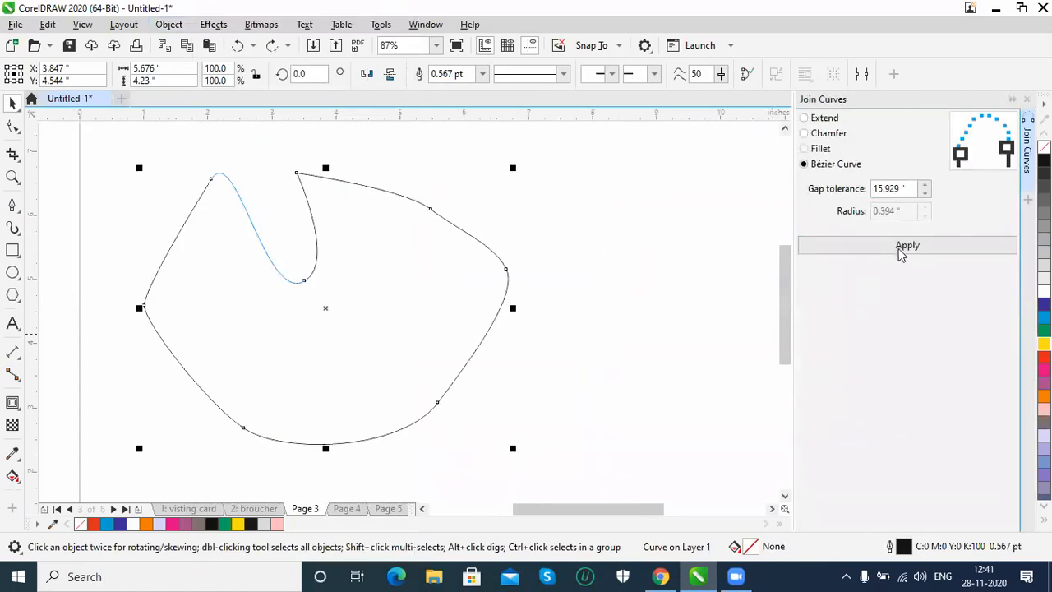
{"action": "left_click", "coordinate": [820, 120]}
{"action": "key", "text": "Tab"}
{"action": "type", "text": "0.1"}
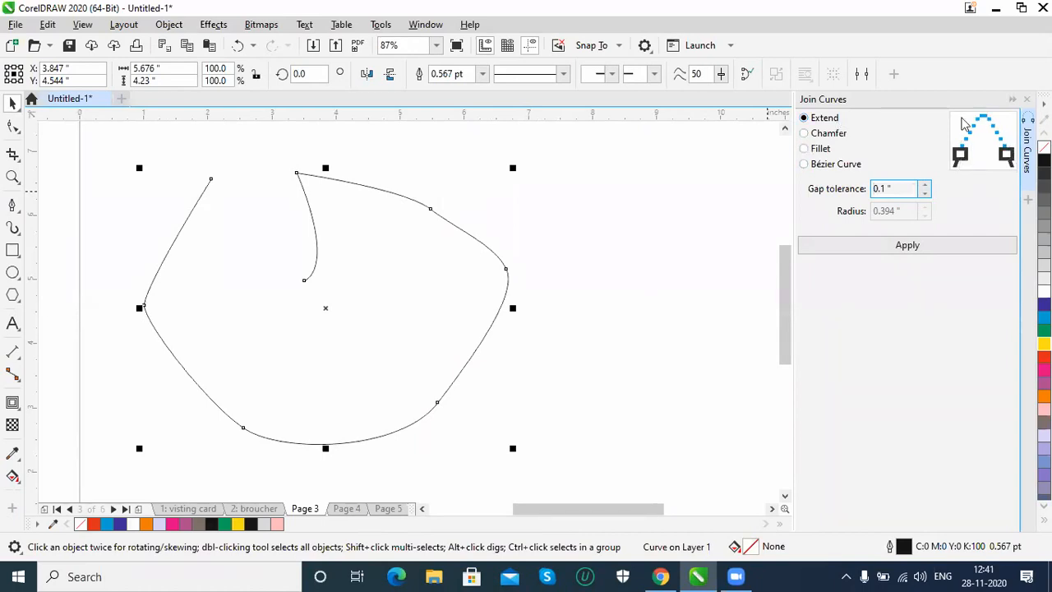
Step: Try the Chamfer and Fillet joins, choose Bézier Curve and raise the gap tolerance to 2.25 inches
{"action": "left_click", "coordinate": [828, 135]}
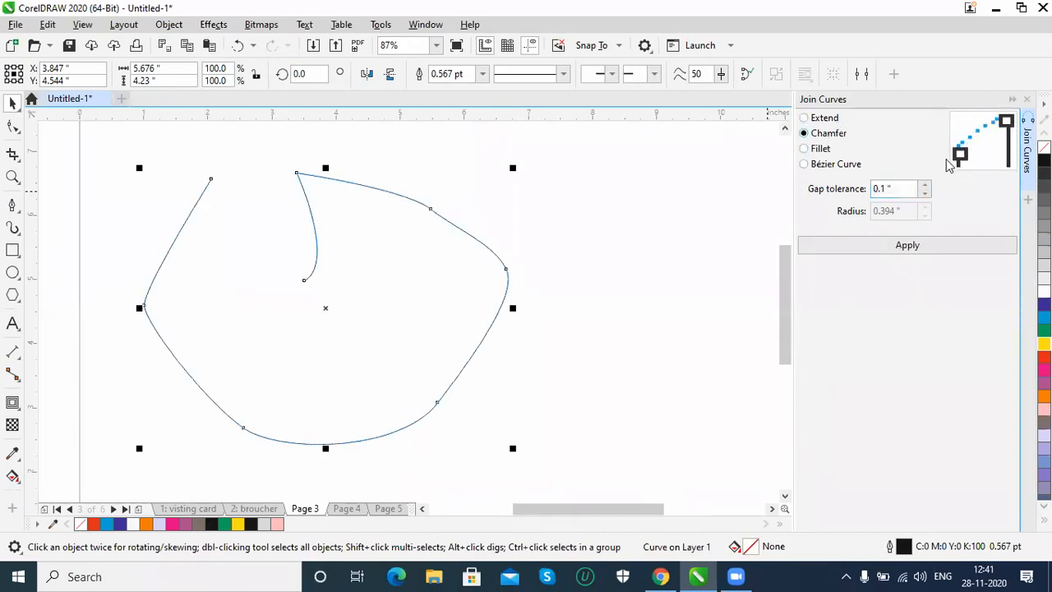
{"action": "left_click", "coordinate": [821, 152]}
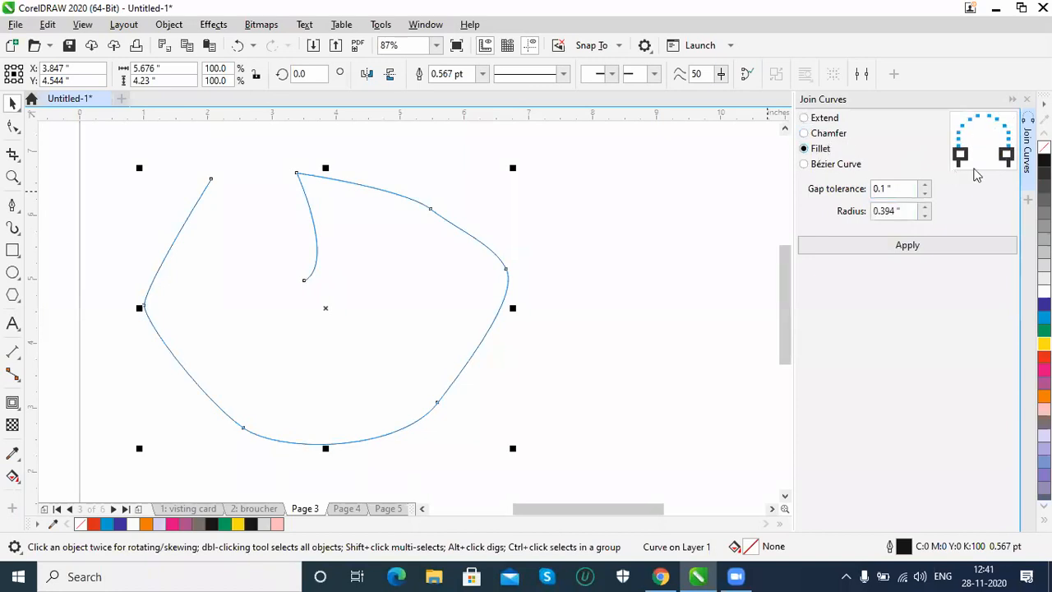
{"action": "left_click", "coordinate": [837, 165]}
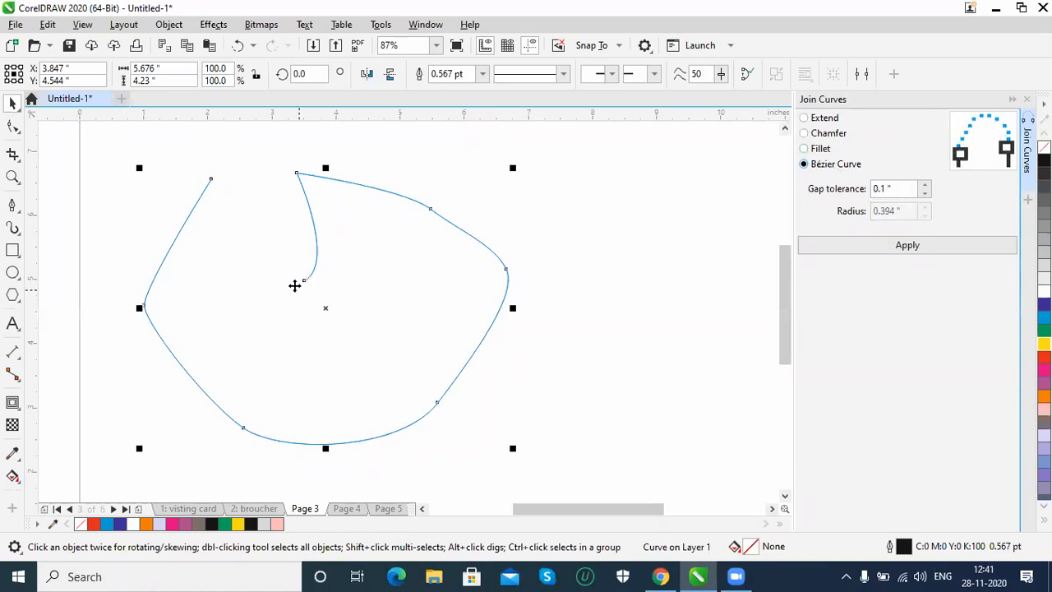
{"action": "left_click", "coordinate": [924, 192]}
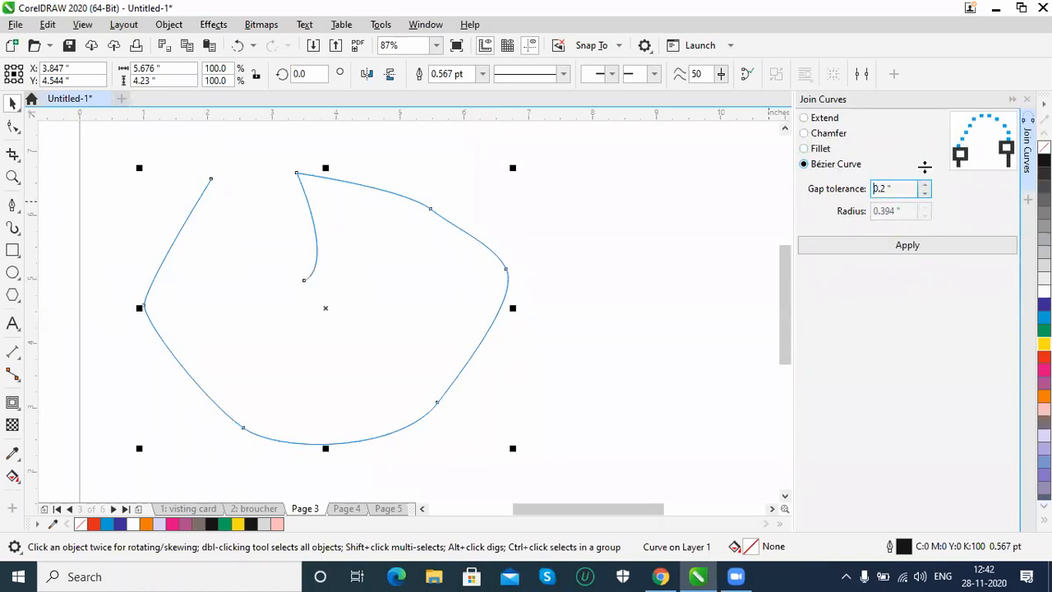
{"action": "left_click_drag", "start_coordinate": [926, 105], "coordinate": [921, 59]}
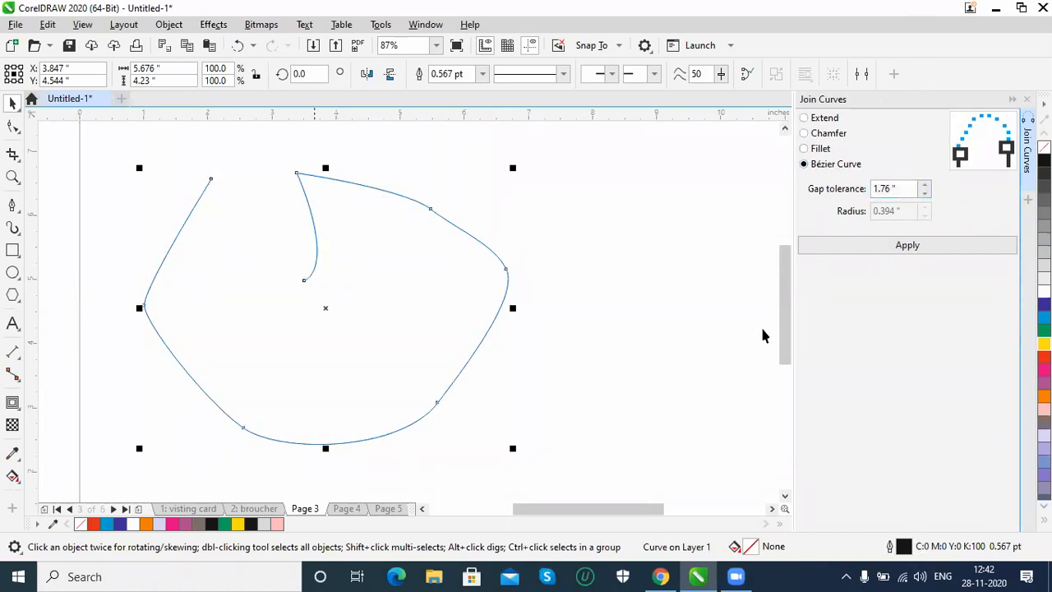
{"action": "left_click", "coordinate": [926, 188]}
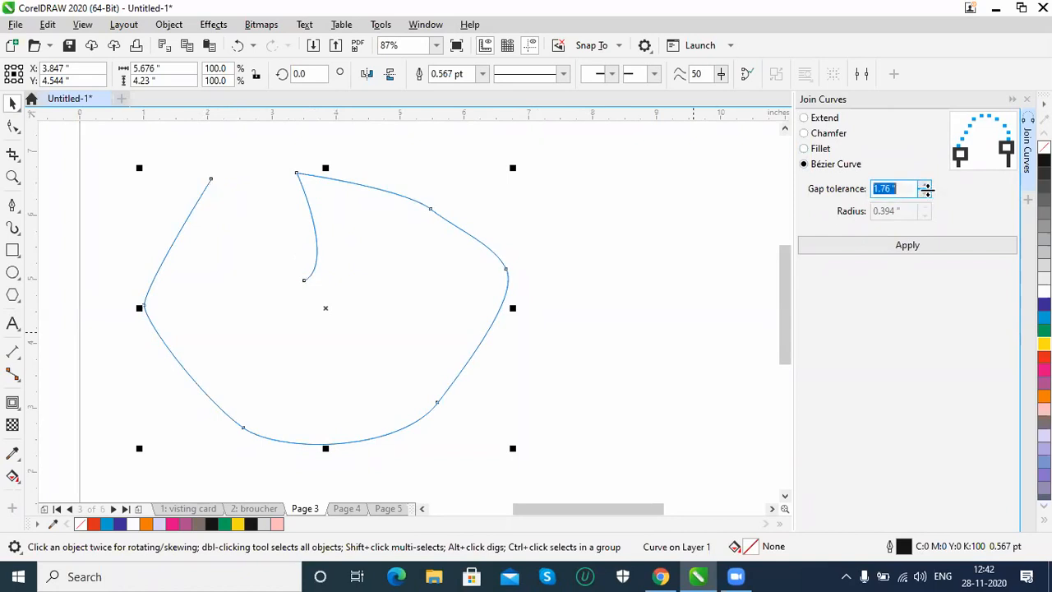
{"action": "left_click_drag", "start_coordinate": [929, 180], "coordinate": [946, 148]}
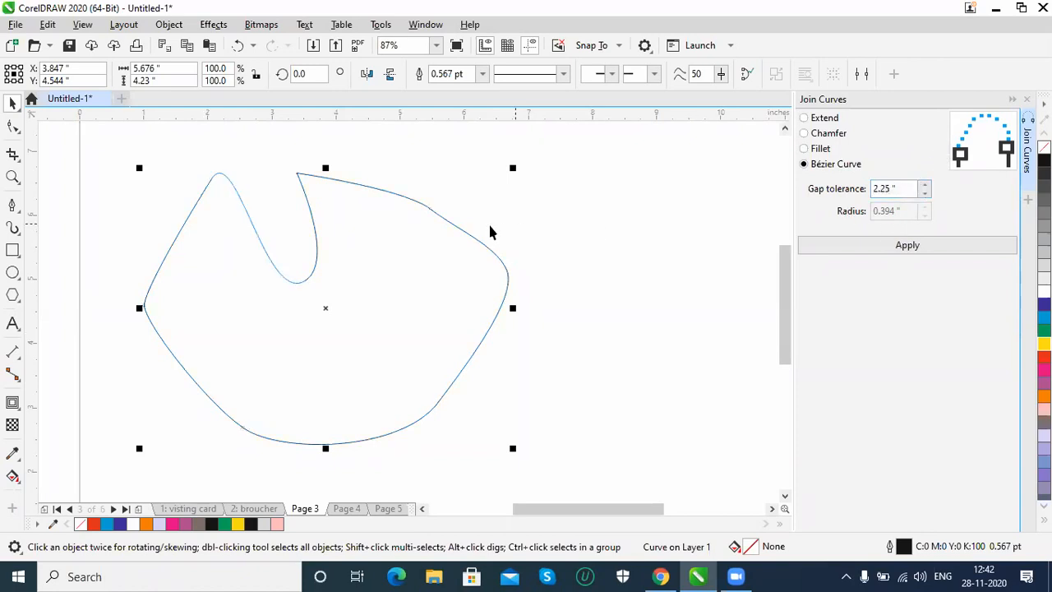
Step: Preview the Extend, Chamfer and Fillet joins, and apply the Bézier Curve join to close the curve
{"action": "left_click", "coordinate": [806, 118]}
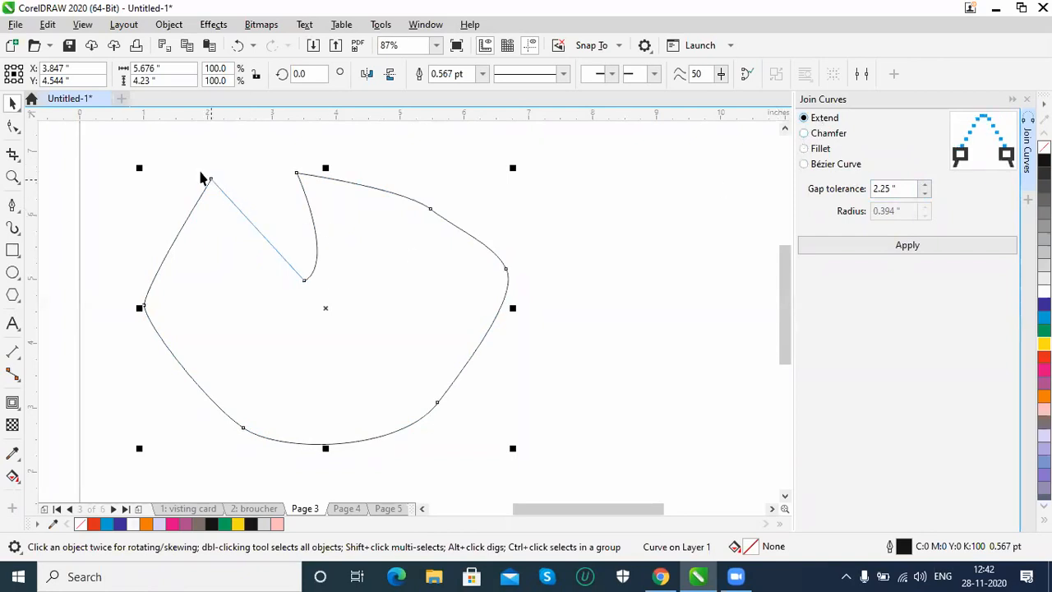
{"action": "left_click", "coordinate": [841, 138]}
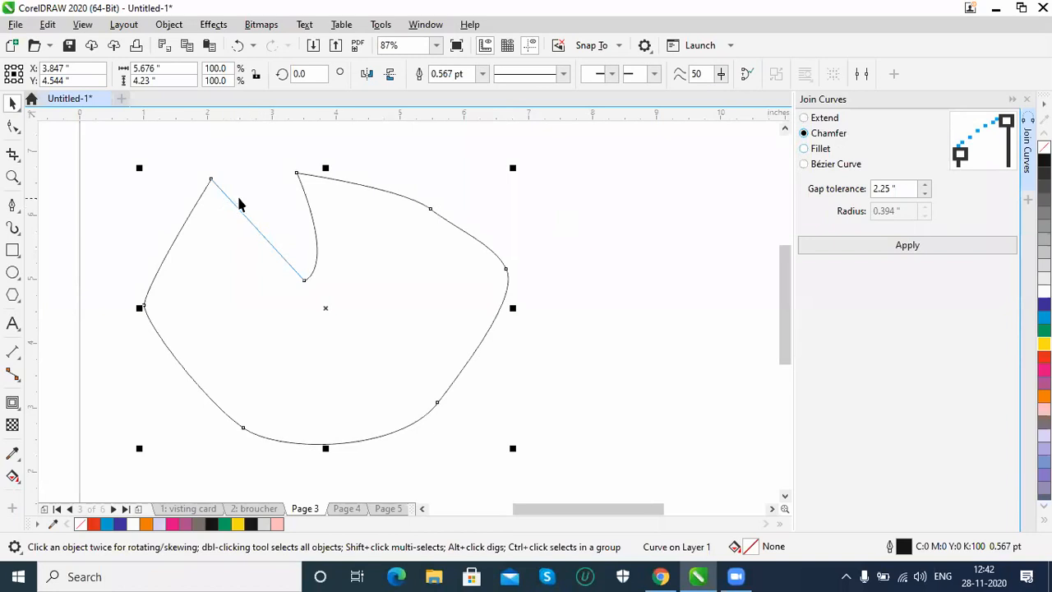
{"action": "left_click", "coordinate": [821, 149]}
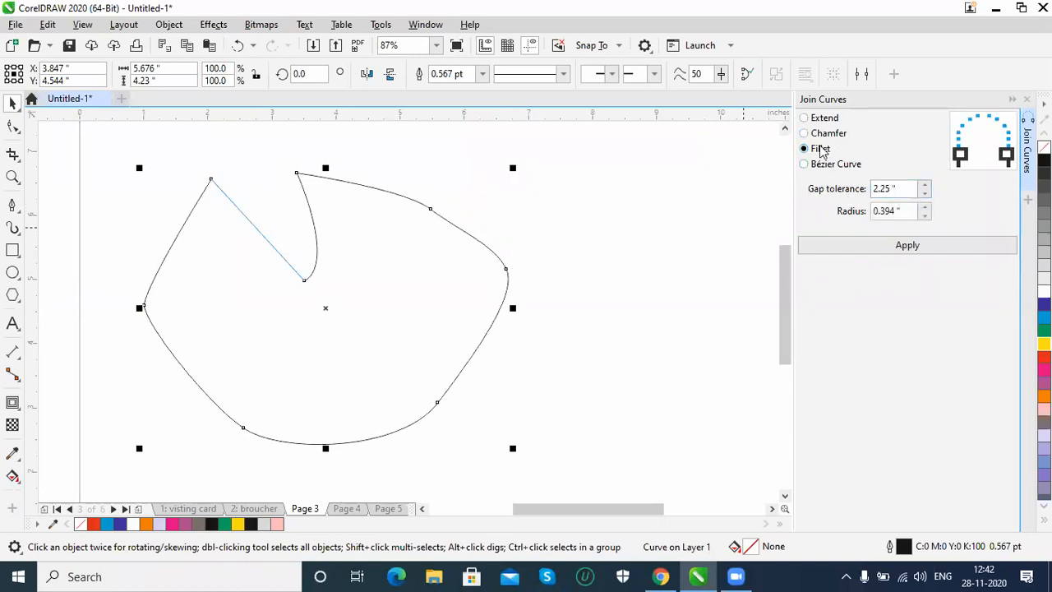
{"action": "left_click", "coordinate": [824, 168]}
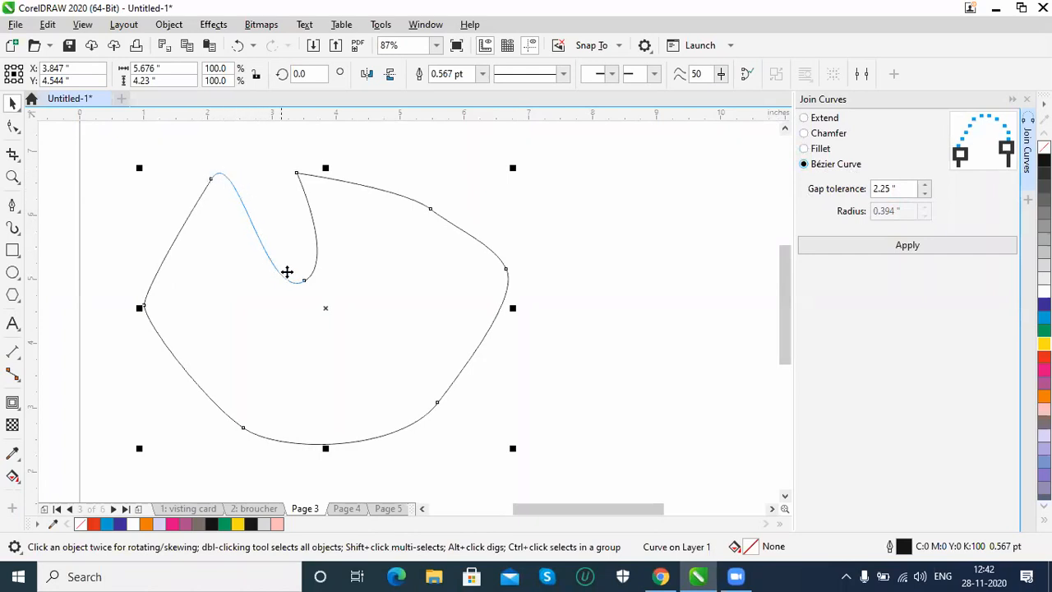
{"action": "left_click", "coordinate": [951, 253]}
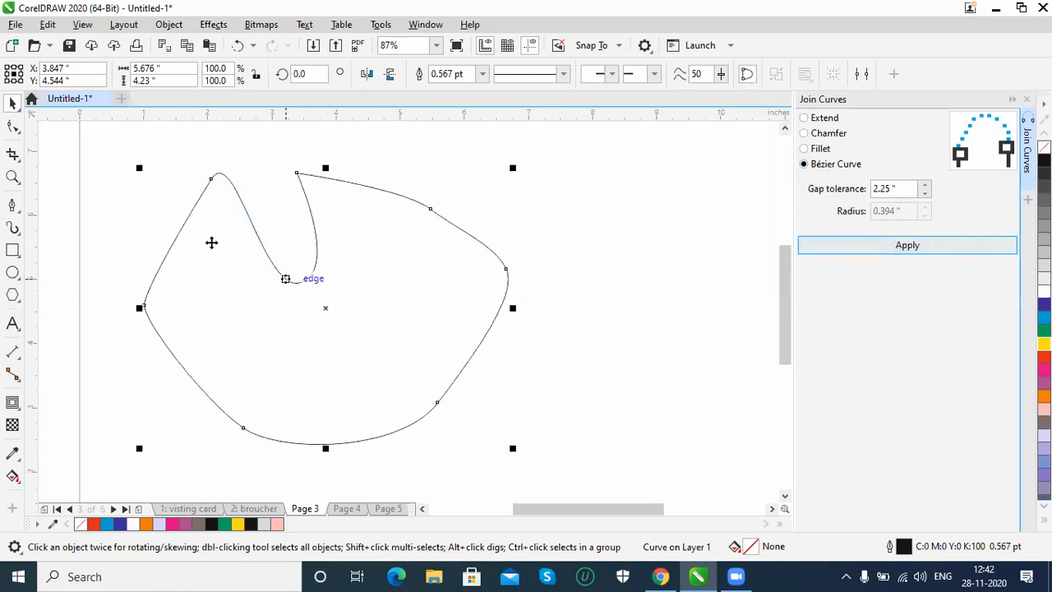
Step: Reshape the joined segment by adjusting the curve handles at both of its end nodes
{"action": "left_click", "coordinate": [12, 126]}
{"action": "left_click", "coordinate": [304, 281]}
{"action": "left_click_drag", "start_coordinate": [263, 300], "coordinate": [237, 296]}
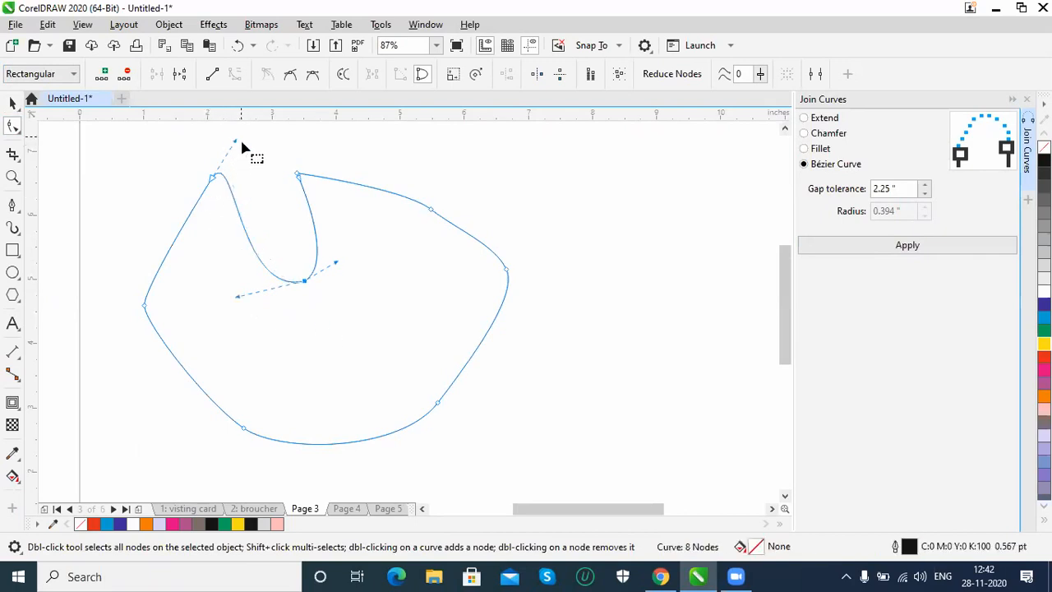
{"action": "left_click_drag", "start_coordinate": [235, 143], "coordinate": [255, 154]}
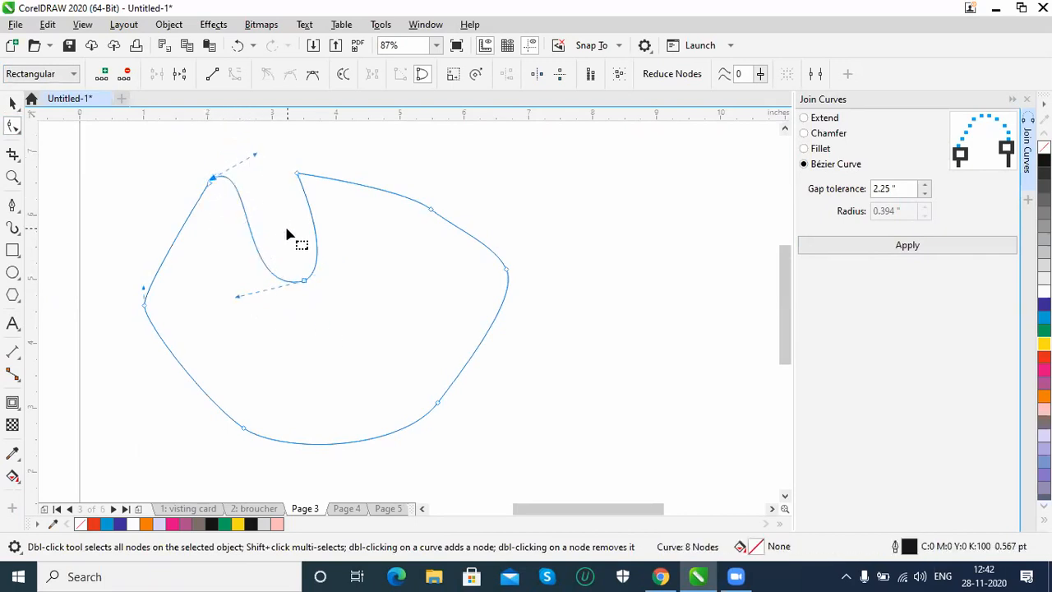
{"action": "left_click", "coordinate": [11, 107]}
{"action": "left_click", "coordinate": [169, 24]}
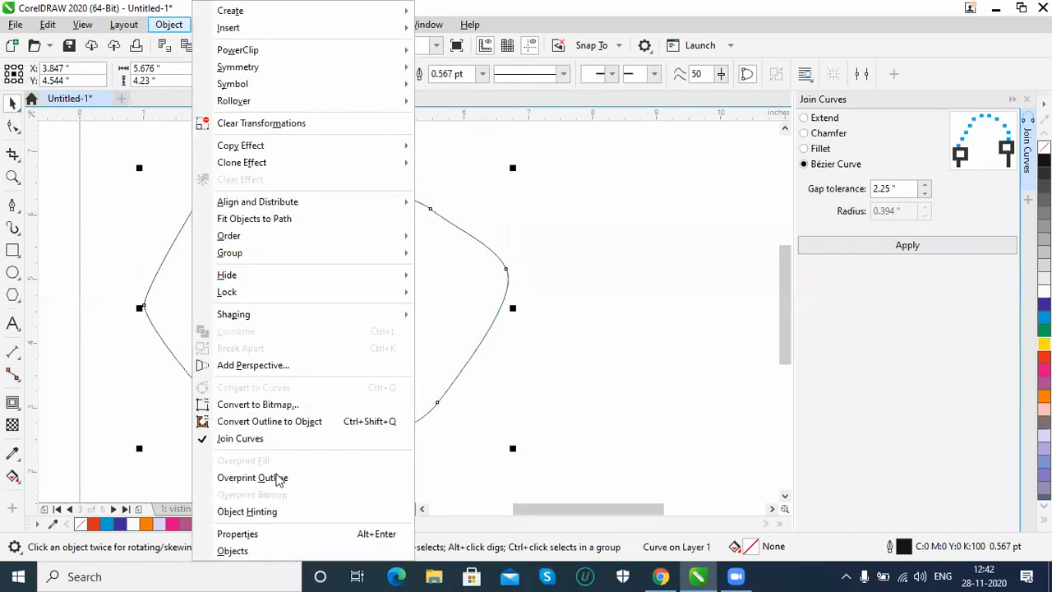
Step: Close the Join Curves settings and show the object properties of the closed curve
{"action": "left_click", "coordinate": [285, 435]}
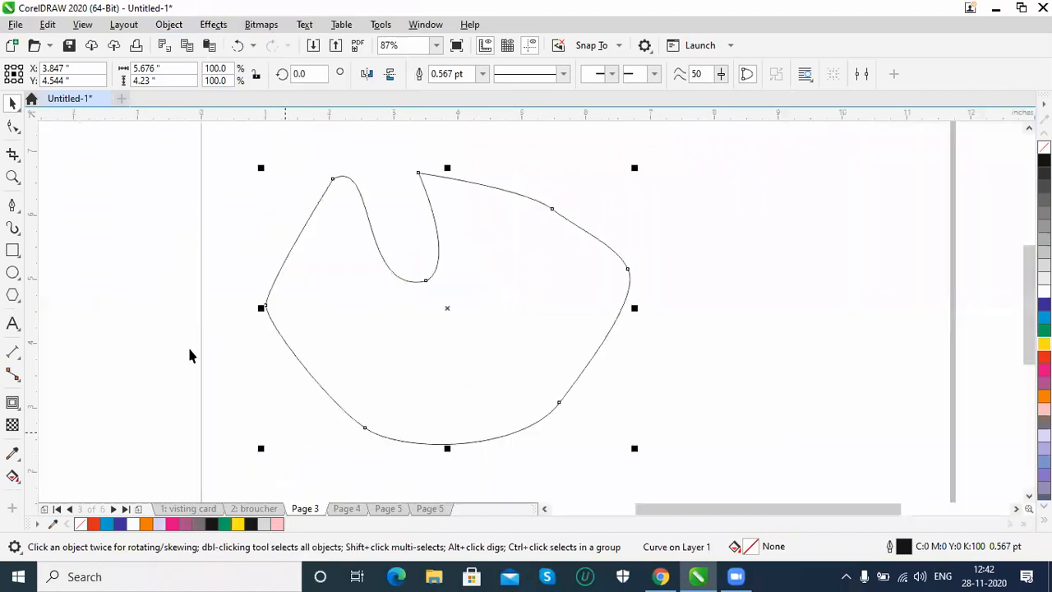
{"action": "left_click", "coordinate": [170, 23]}
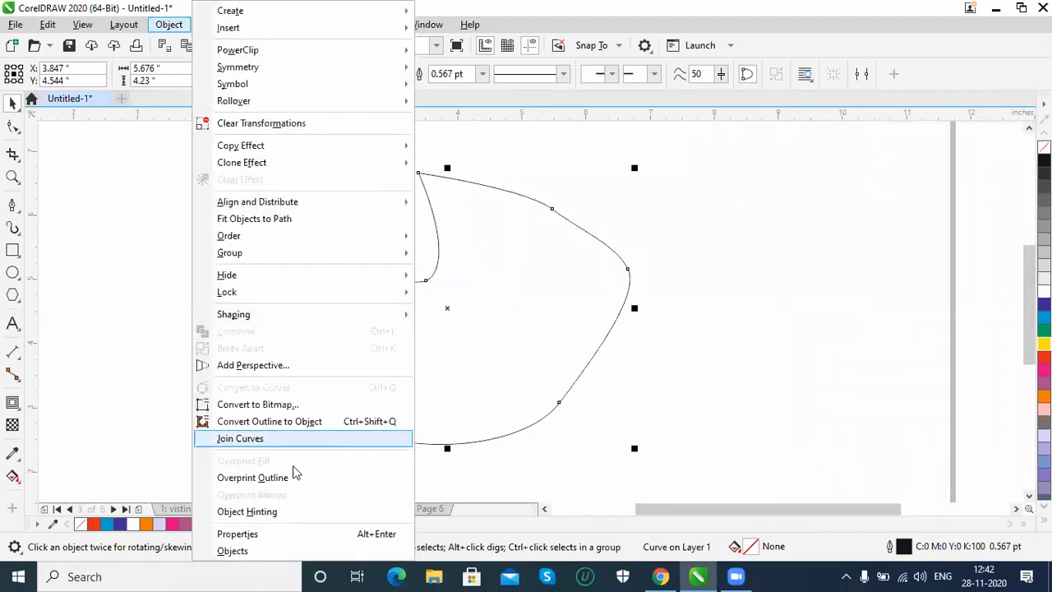
{"action": "left_click", "coordinate": [304, 536]}
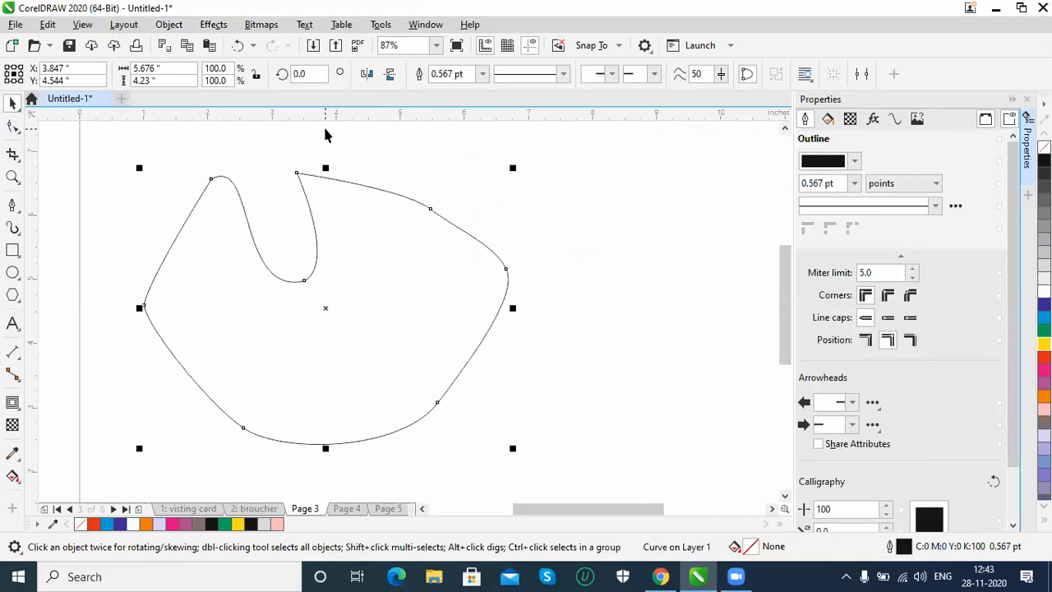
Step: Add the artistic text "sadfsdfasdf" beside the curve's upper right side and select it as an object
{"action": "left_click", "coordinate": [12, 323]}
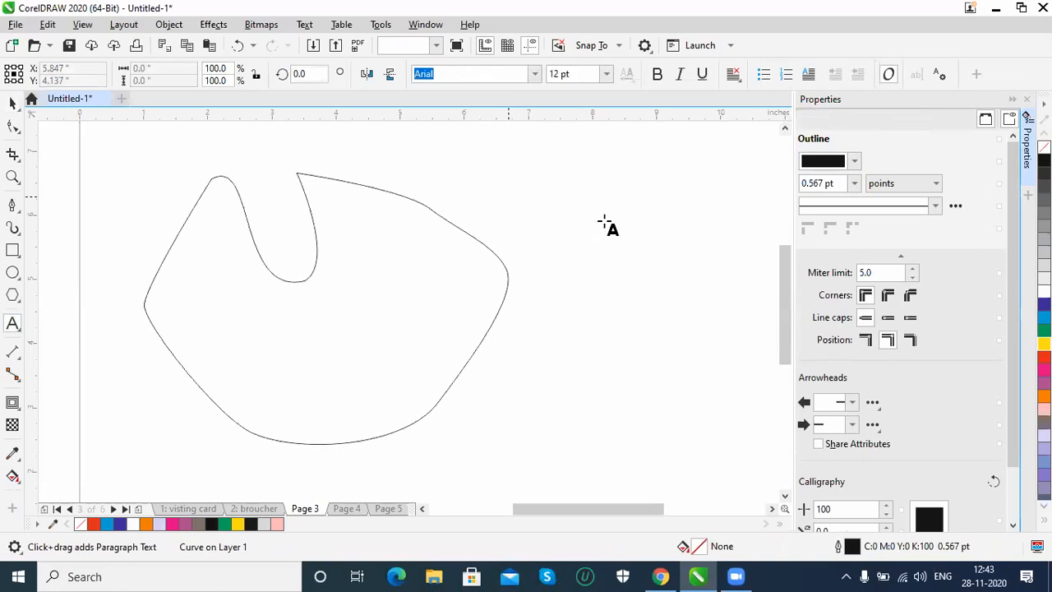
{"action": "left_click", "coordinate": [611, 217]}
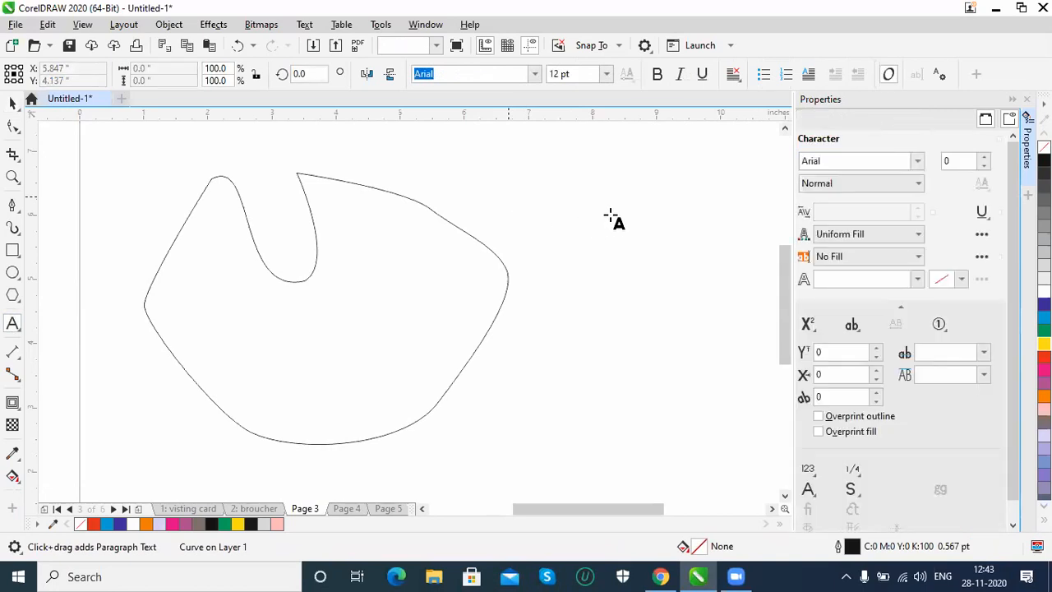
{"action": "type", "text": "sadfsdfasdf"}
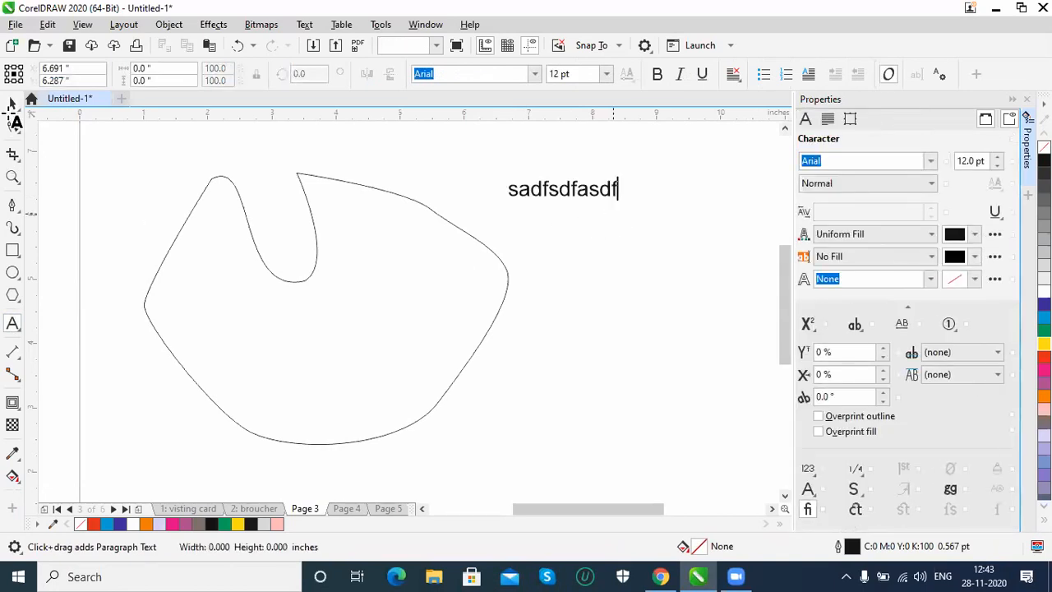
{"action": "left_click", "coordinate": [12, 103]}
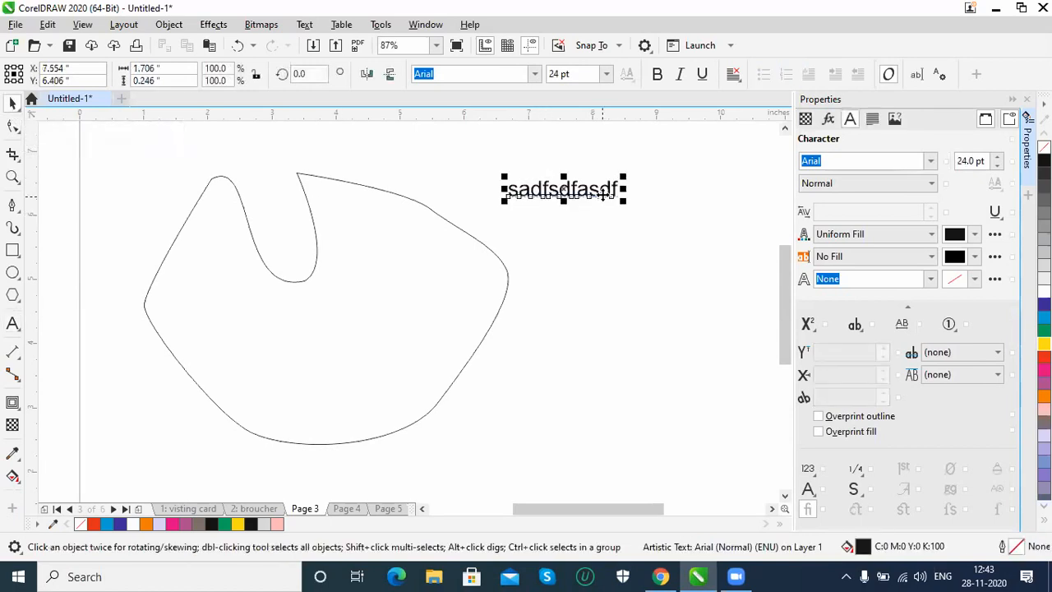
Step: Review the fill types available for the text and its uniform fill settings
{"action": "left_click", "coordinate": [933, 235]}
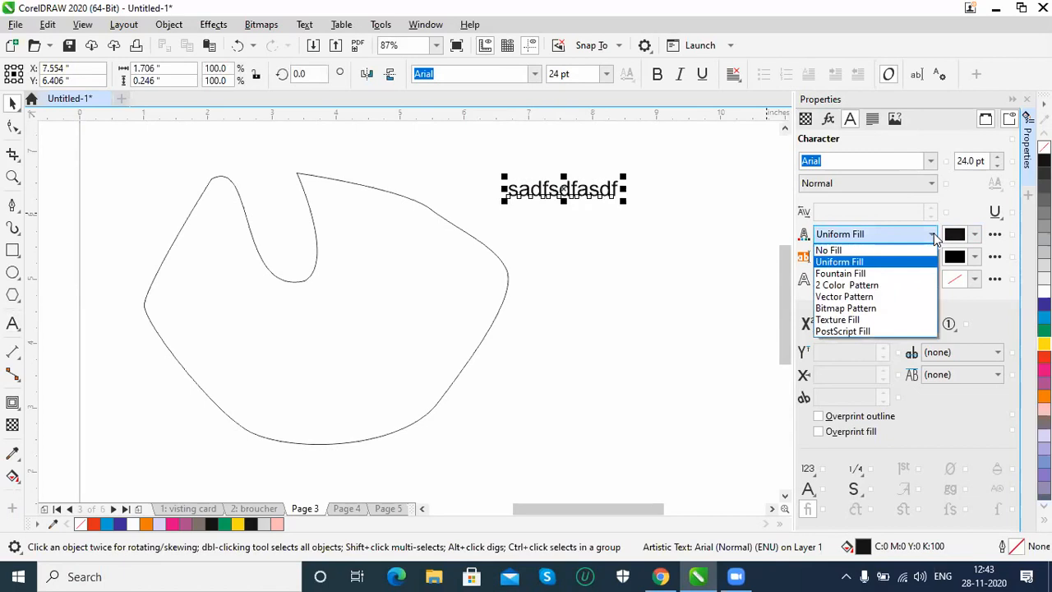
{"action": "left_click", "coordinate": [933, 236]}
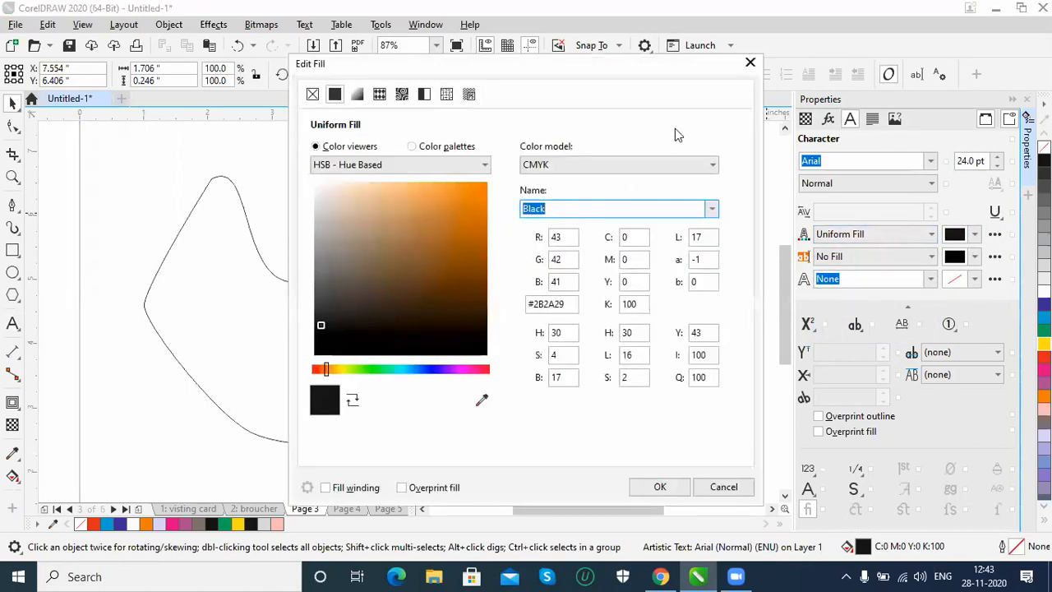
{"action": "left_click", "coordinate": [746, 64]}
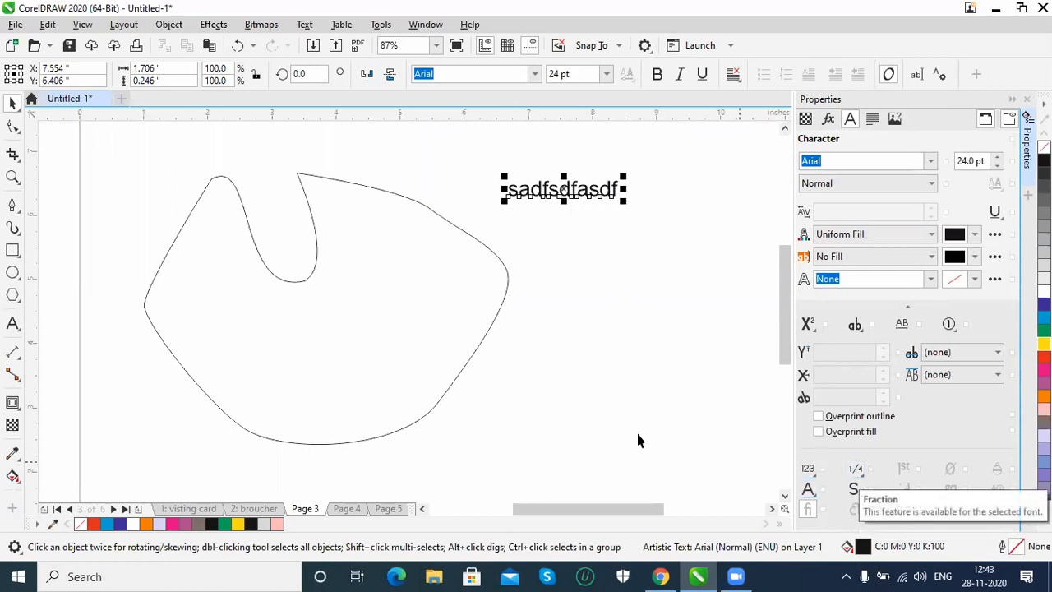
Step: Set the closed curve's outline to orange (C 1, M 61, Y 100, K 6) with a width of 10 pt
{"action": "left_click", "coordinate": [230, 186]}
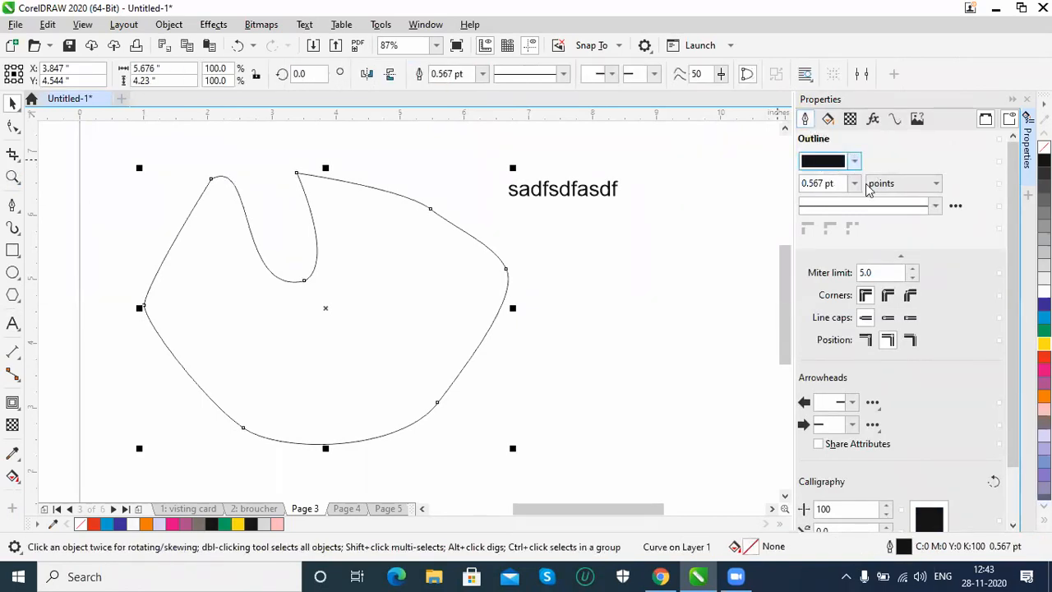
{"action": "left_click", "coordinate": [855, 161]}
{"action": "left_click_drag", "start_coordinate": [919, 251], "coordinate": [910, 245]}
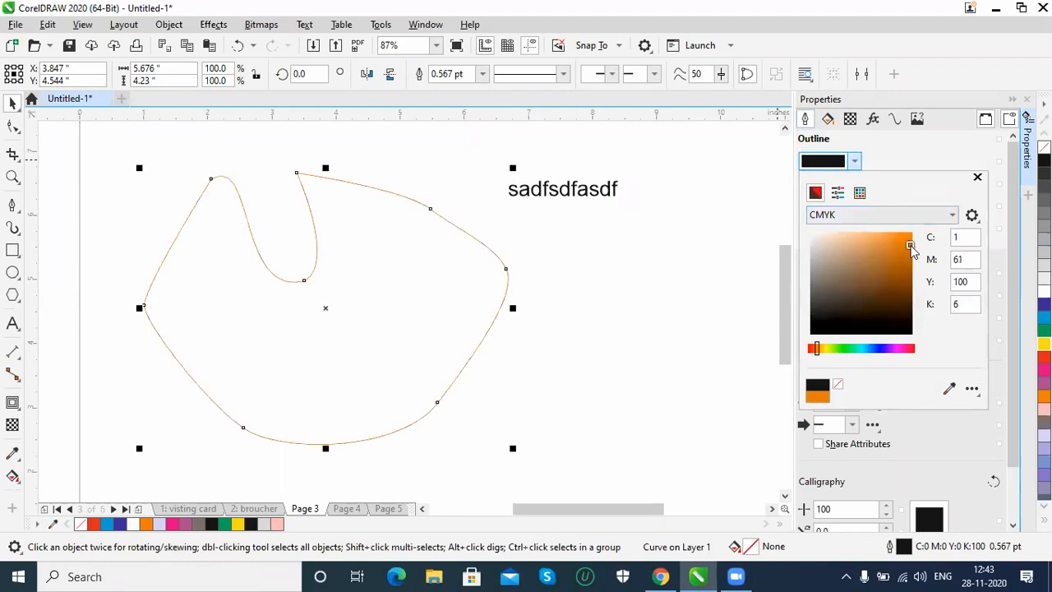
{"action": "left_click", "coordinate": [914, 147]}
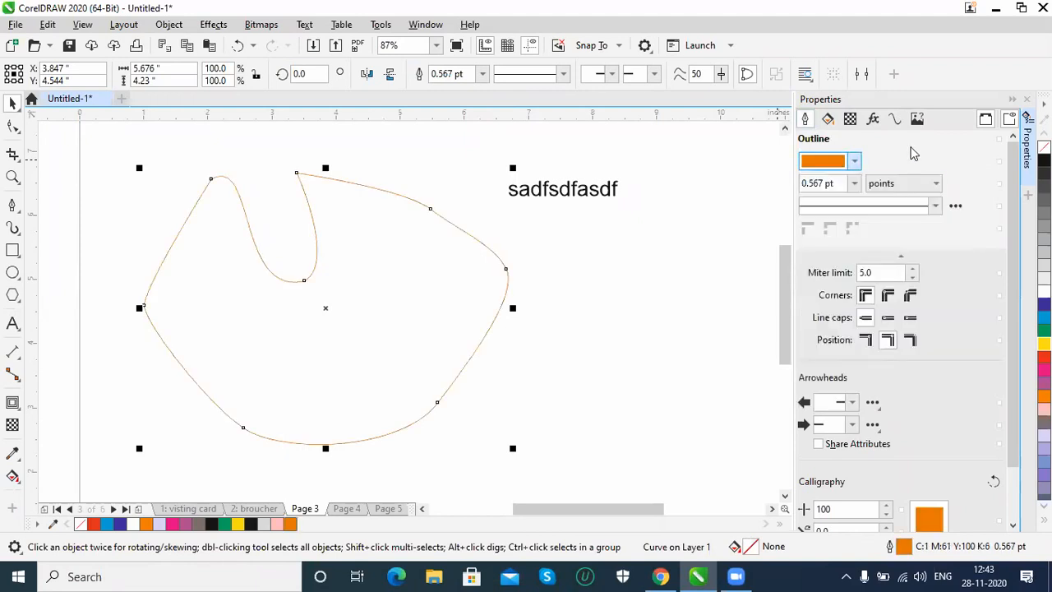
{"action": "left_click", "coordinate": [855, 184]}
{"action": "left_click", "coordinate": [813, 320]}
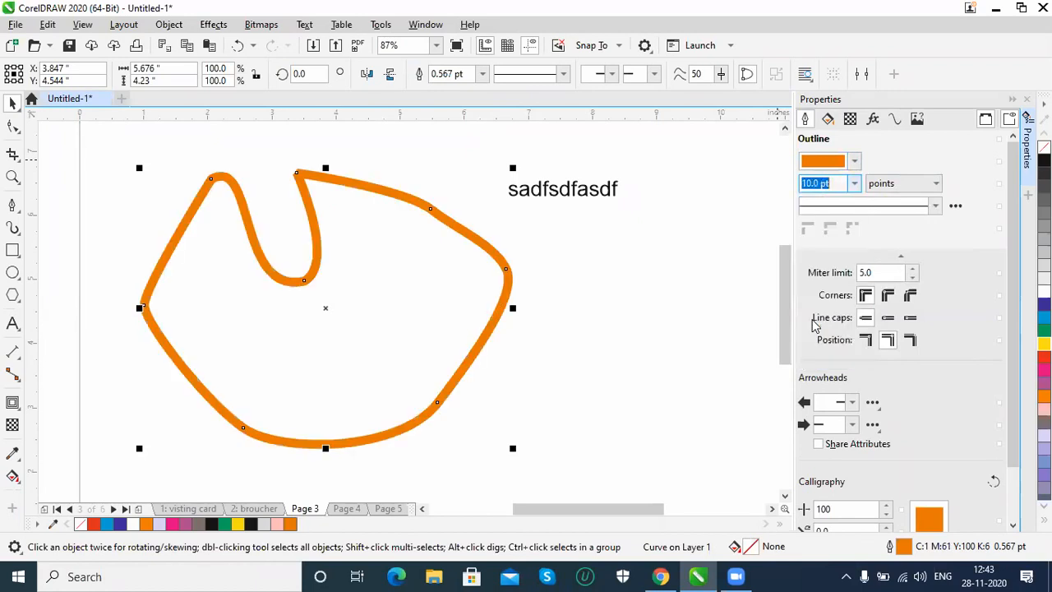
Step: Give the curve's outline a dotted line style and set its miter limit to 31
{"action": "left_click", "coordinate": [937, 209]}
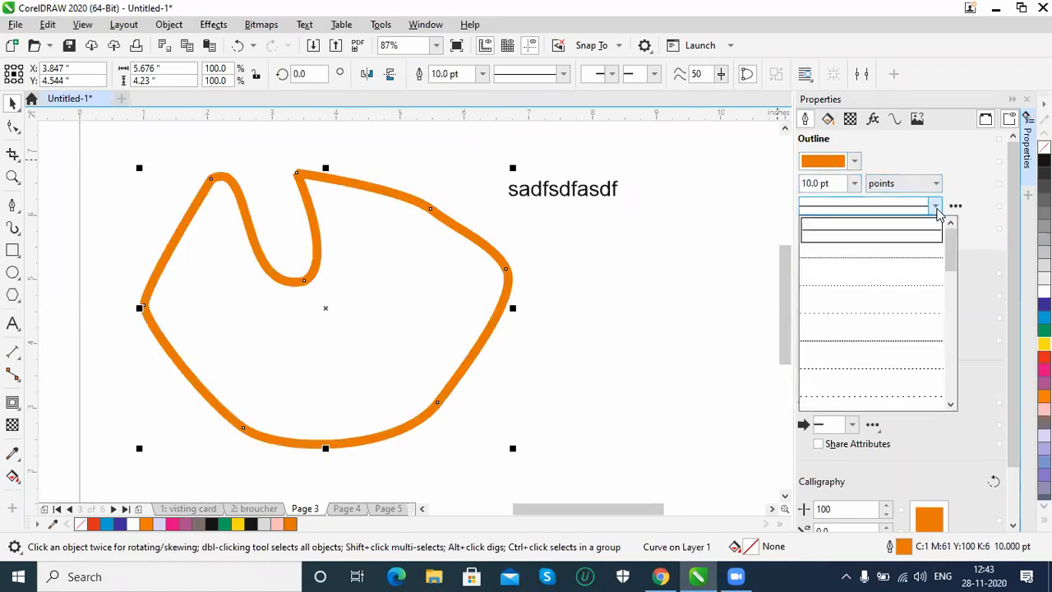
{"action": "left_click", "coordinate": [881, 265]}
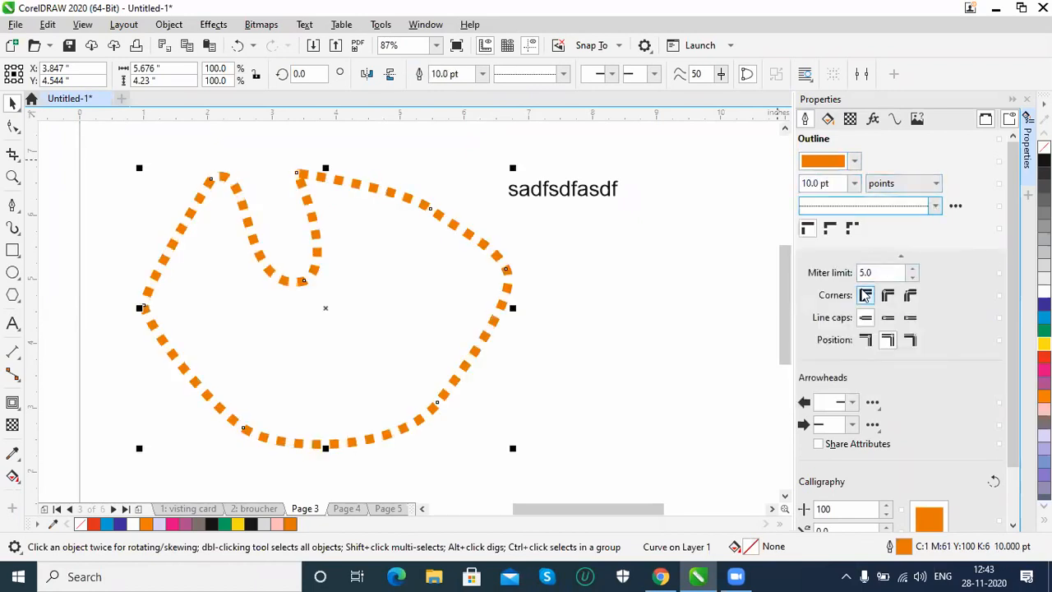
{"action": "left_click", "coordinate": [912, 269]}
{"action": "left_click", "coordinate": [912, 269]}
{"action": "left_click", "coordinate": [912, 271]}
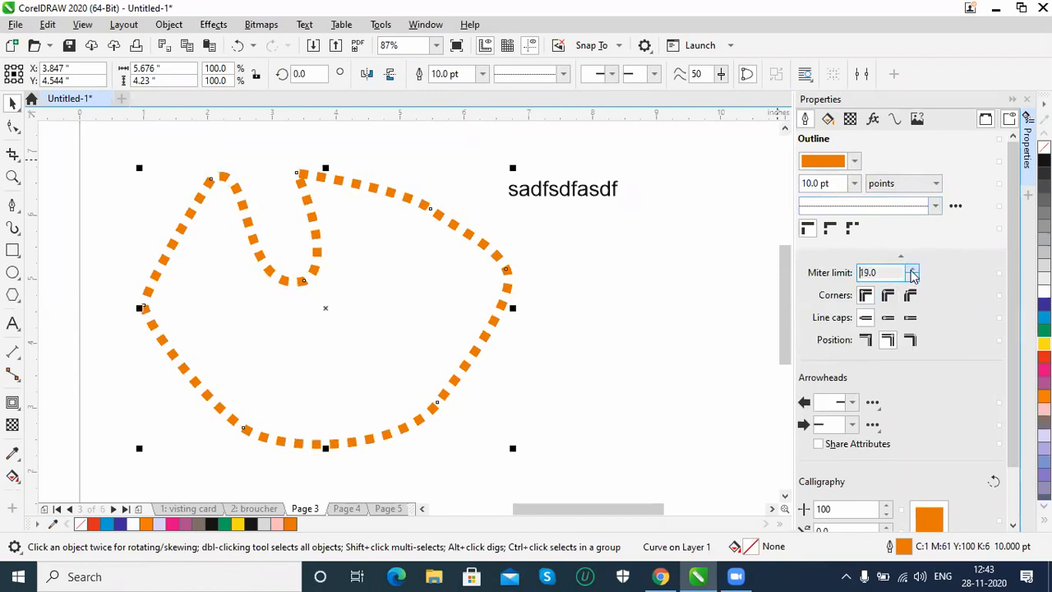
{"action": "left_click", "coordinate": [912, 271]}
{"action": "left_click", "coordinate": [912, 282]}
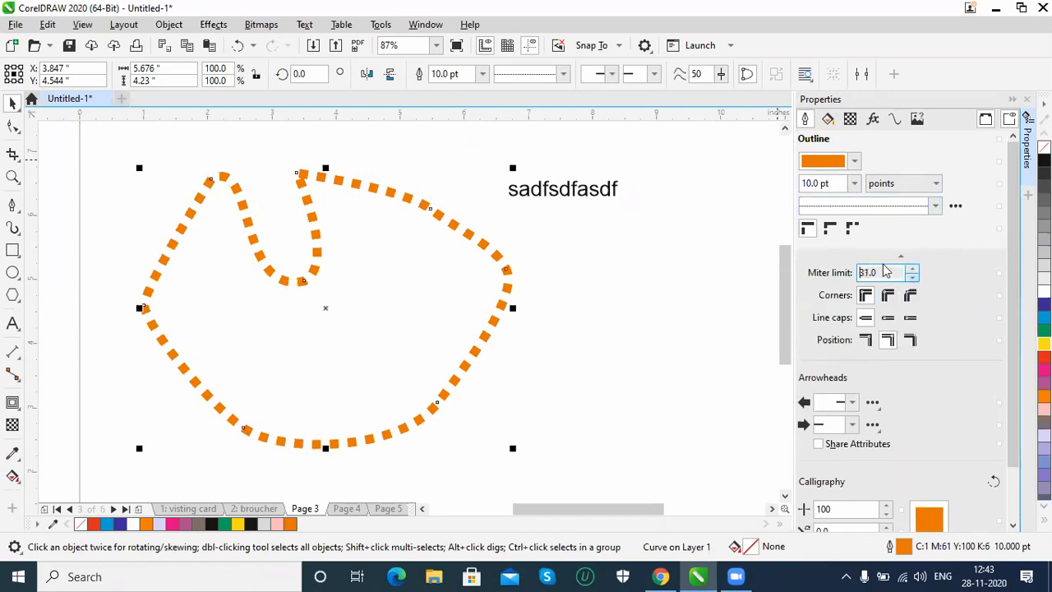
Step: Try other dash alignments, round and beveled corners and extended square caps on the outline, restoring the original options
{"action": "left_click", "coordinate": [832, 230]}
{"action": "left_click", "coordinate": [809, 231]}
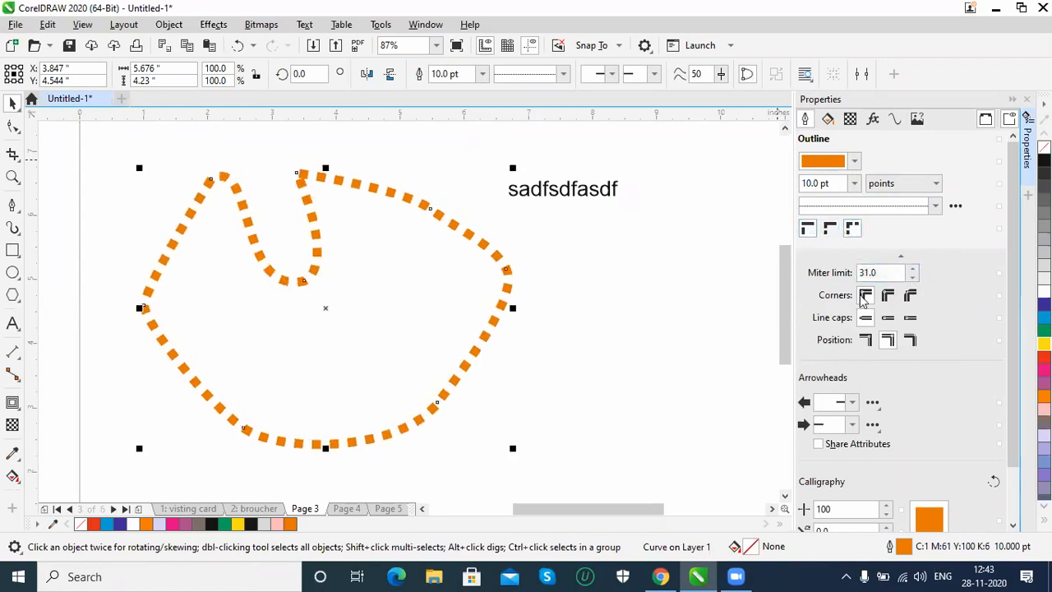
{"action": "left_click", "coordinate": [886, 299]}
{"action": "left_click", "coordinate": [910, 296]}
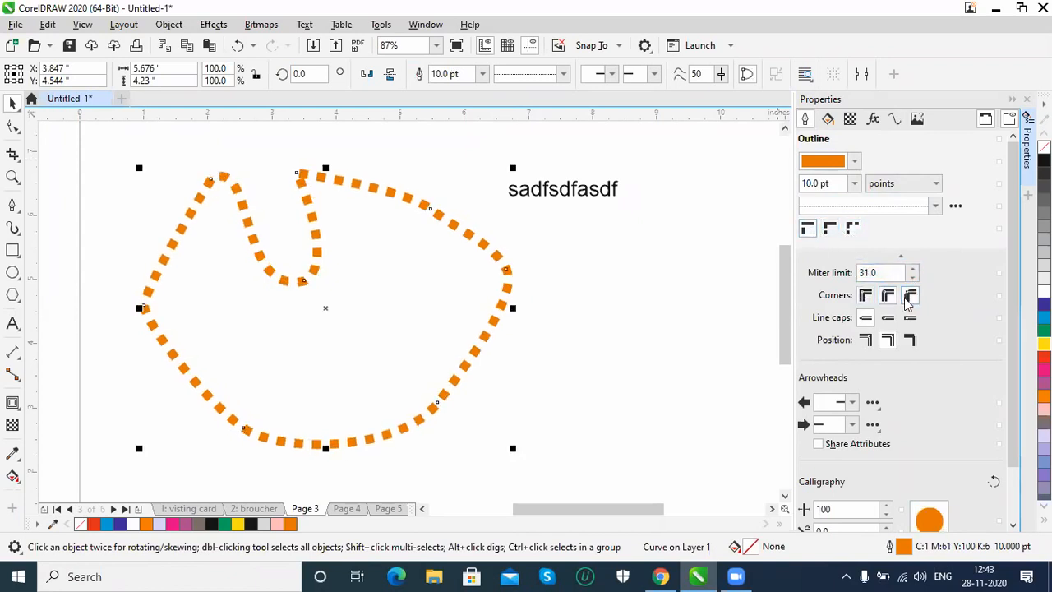
{"action": "left_click", "coordinate": [865, 295]}
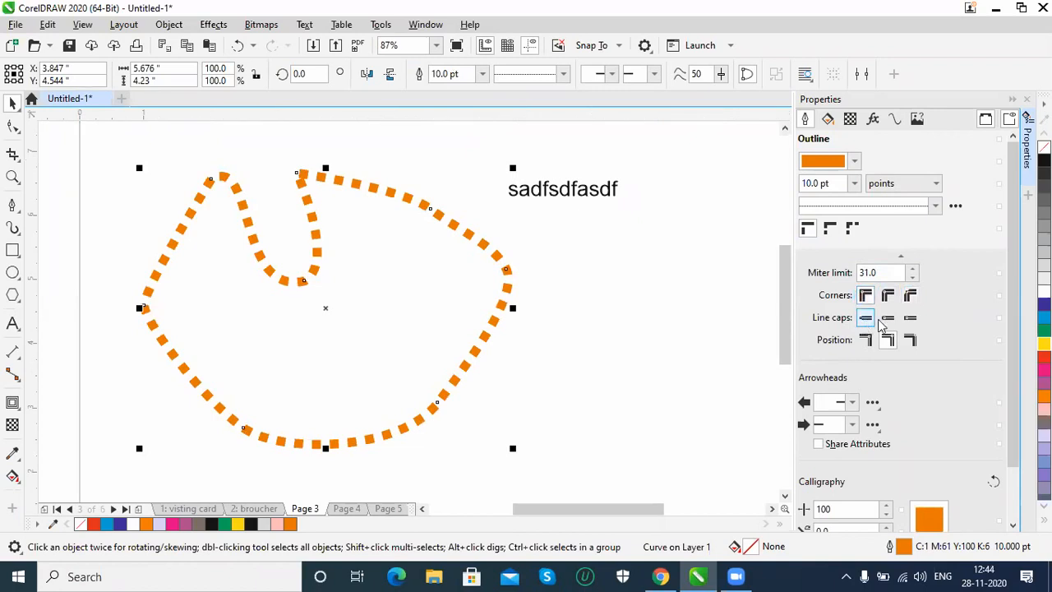
{"action": "left_click", "coordinate": [907, 318]}
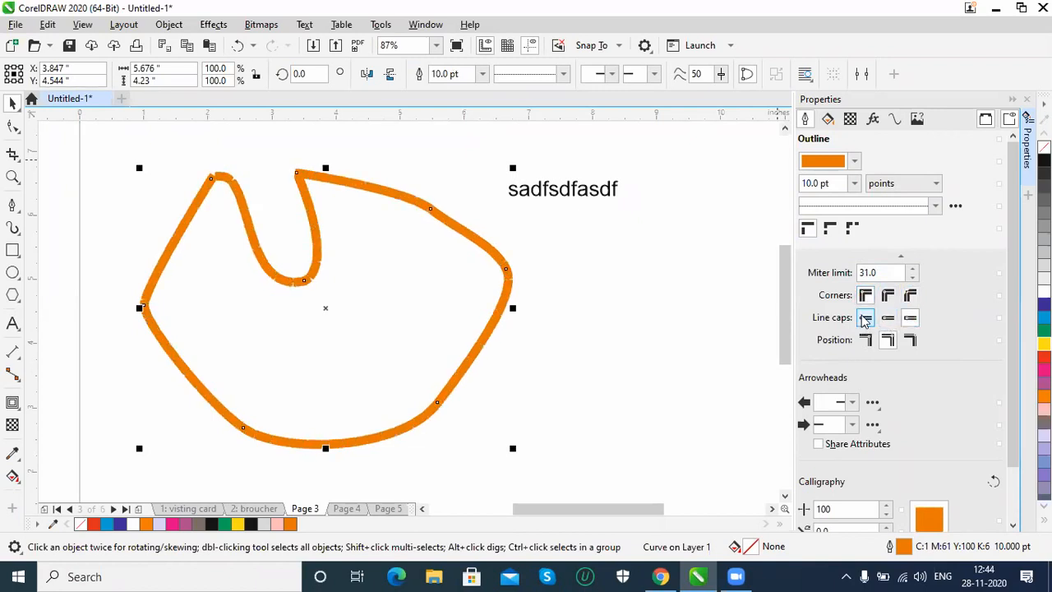
{"action": "left_click", "coordinate": [866, 317]}
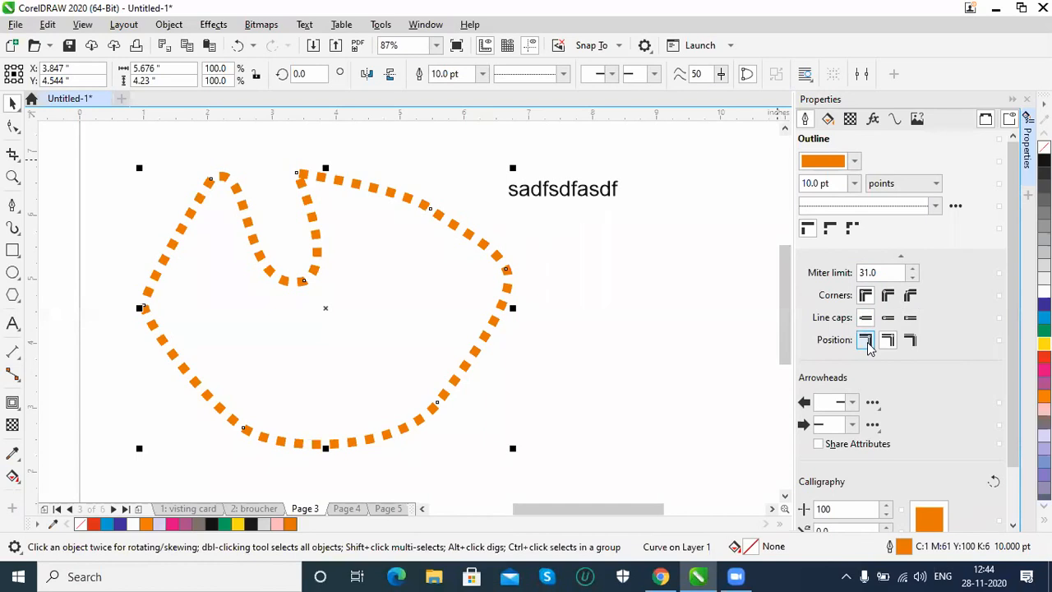
Step: Compare the outline positions on the curve and place the outline outside its path
{"action": "left_click", "coordinate": [888, 340]}
{"action": "left_click", "coordinate": [910, 340]}
{"action": "left_click", "coordinate": [865, 340]}
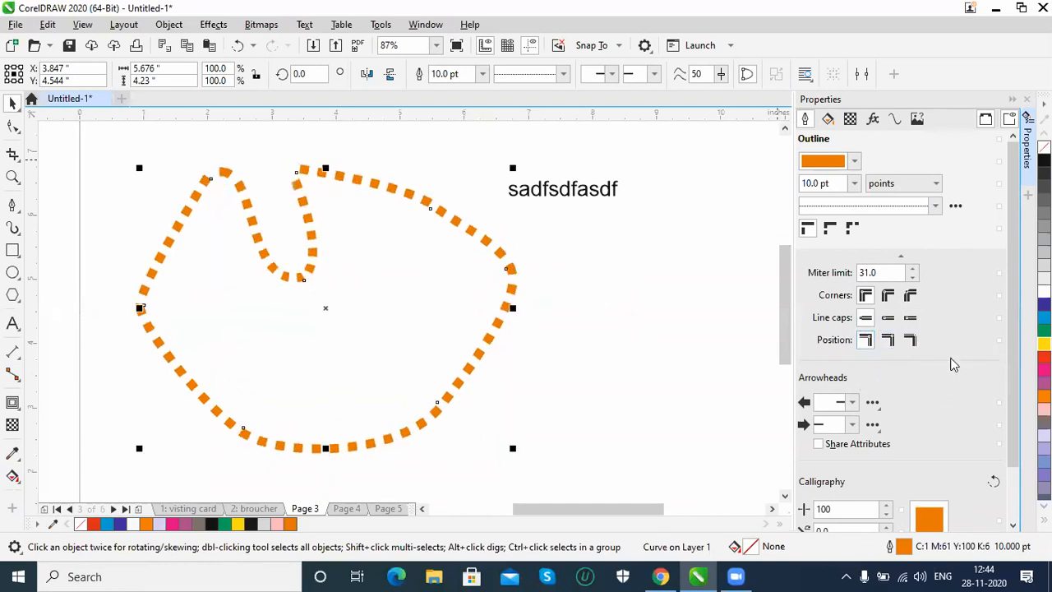
Step: Try a feathered start arrowhead on the outline and choose the short bent-line start arrowhead instead
{"action": "scroll", "coordinate": [1014, 377], "scroll_direction": "down", "scroll_amount": 1}
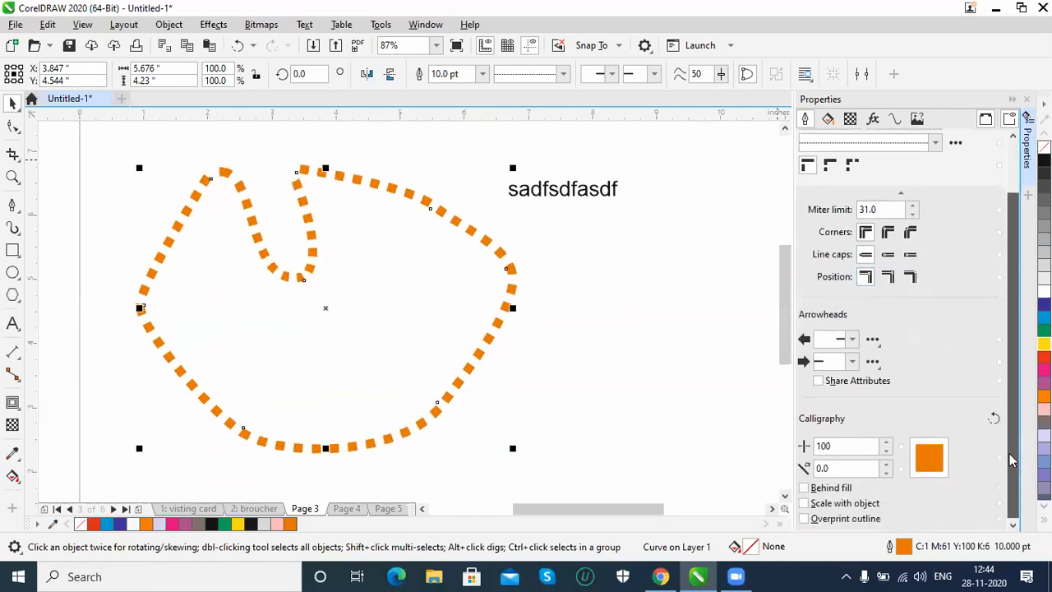
{"action": "left_click", "coordinate": [853, 340]}
{"action": "left_click", "coordinate": [871, 437]}
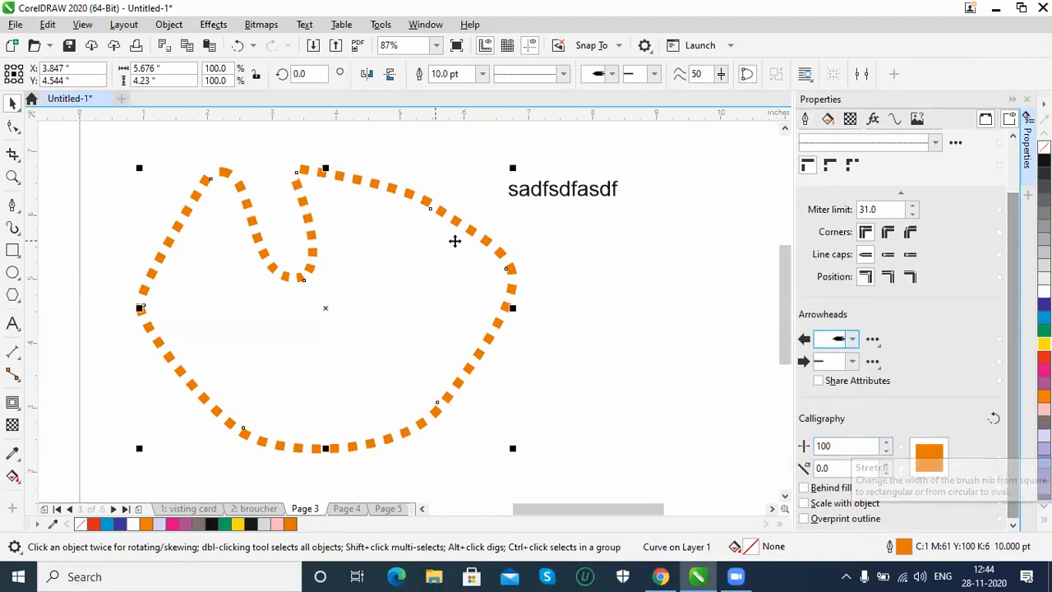
{"action": "left_click", "coordinate": [852, 342]}
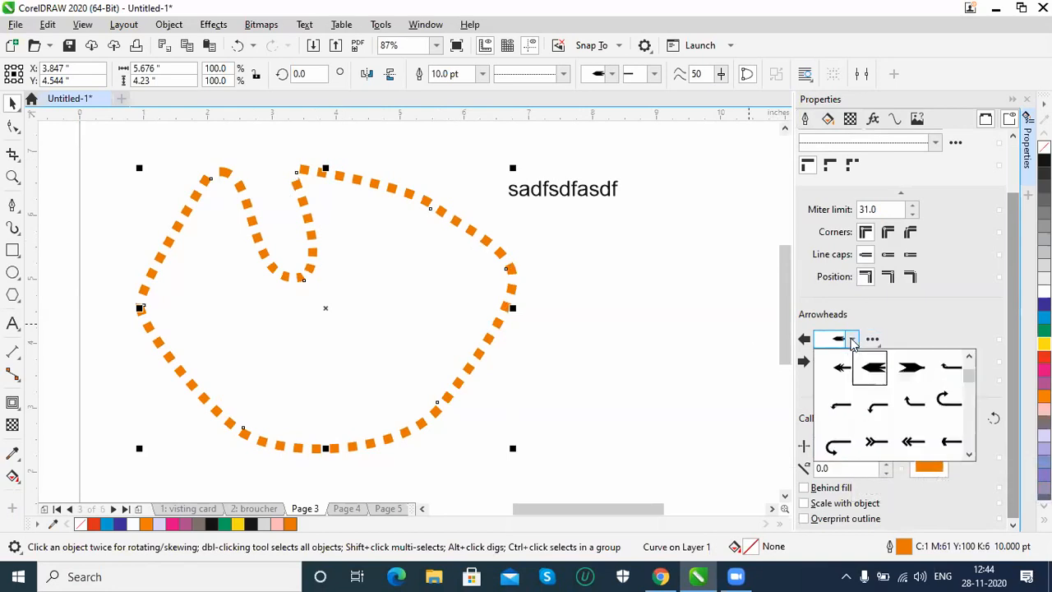
{"action": "left_click", "coordinate": [832, 410]}
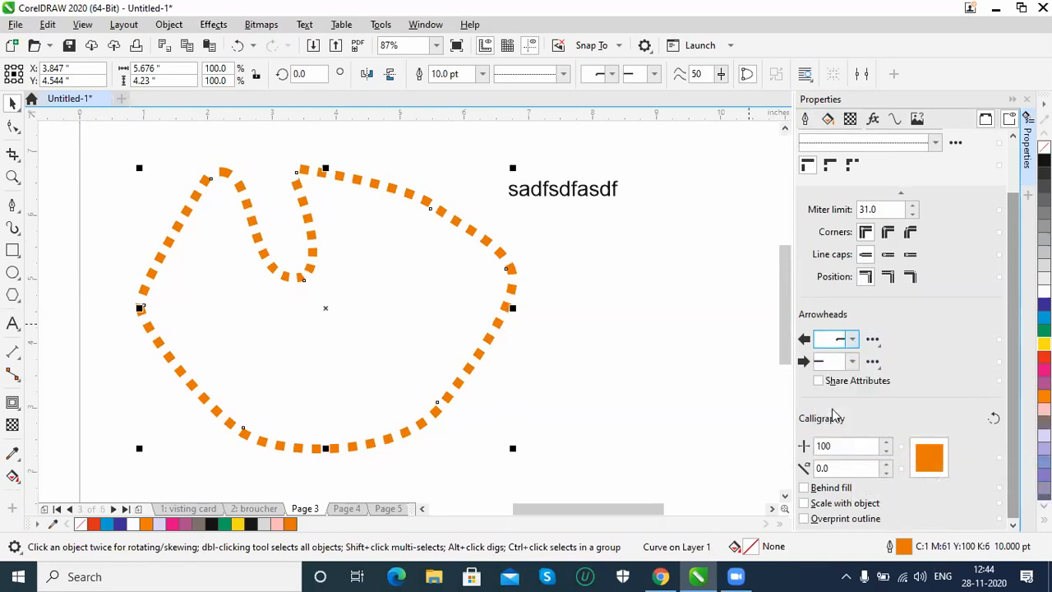
Step: Set the outline's calligraphic nib to a stretch of 46 and an angle of 68 degrees
{"action": "left_click", "coordinate": [887, 445]}
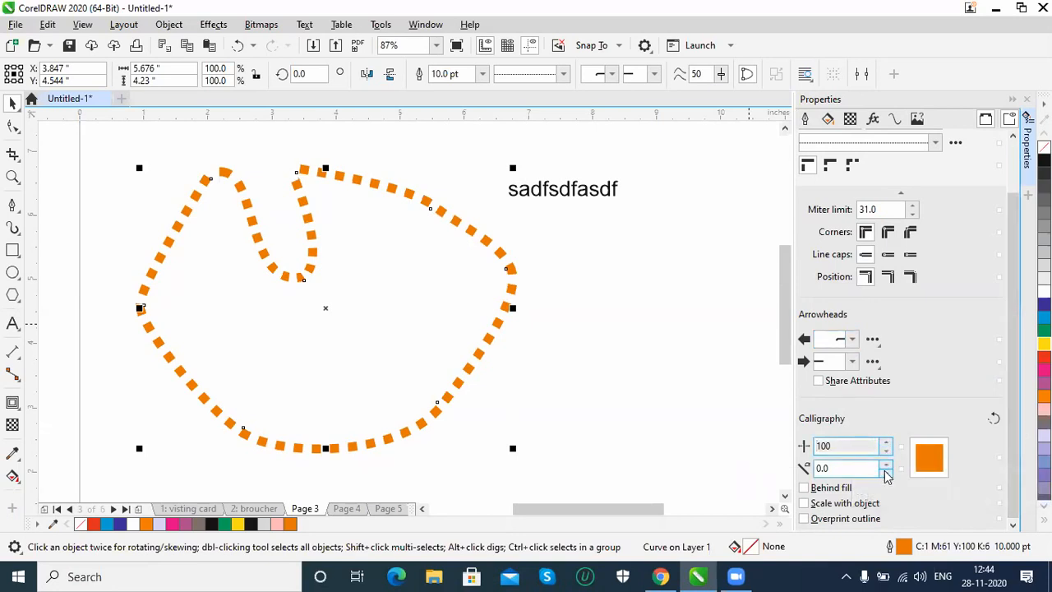
{"action": "left_click", "coordinate": [887, 471]}
{"action": "mouse_move", "coordinate": [888, 466]}
{"action": "left_mouse_down"}
{"action": "mouse_move", "coordinate": [892, 439]}
{"action": "mouse_move", "coordinate": [902, 441]}
{"action": "mouse_move", "coordinate": [904, 453]}
{"action": "mouse_move", "coordinate": [887, 449]}
{"action": "mouse_move", "coordinate": [890, 467]}
{"action": "left_mouse_up"}
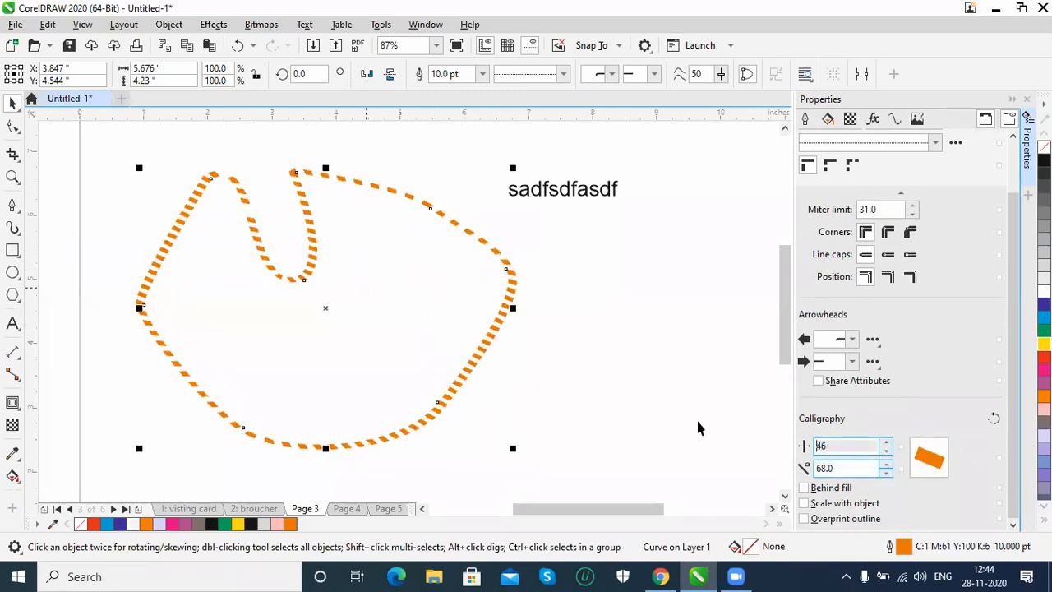
Step: Apply a linear fountain fill to the curve and set its start color to orange (C 0, M 60, Y 100, K 0)
{"action": "left_click", "coordinate": [827, 120]}
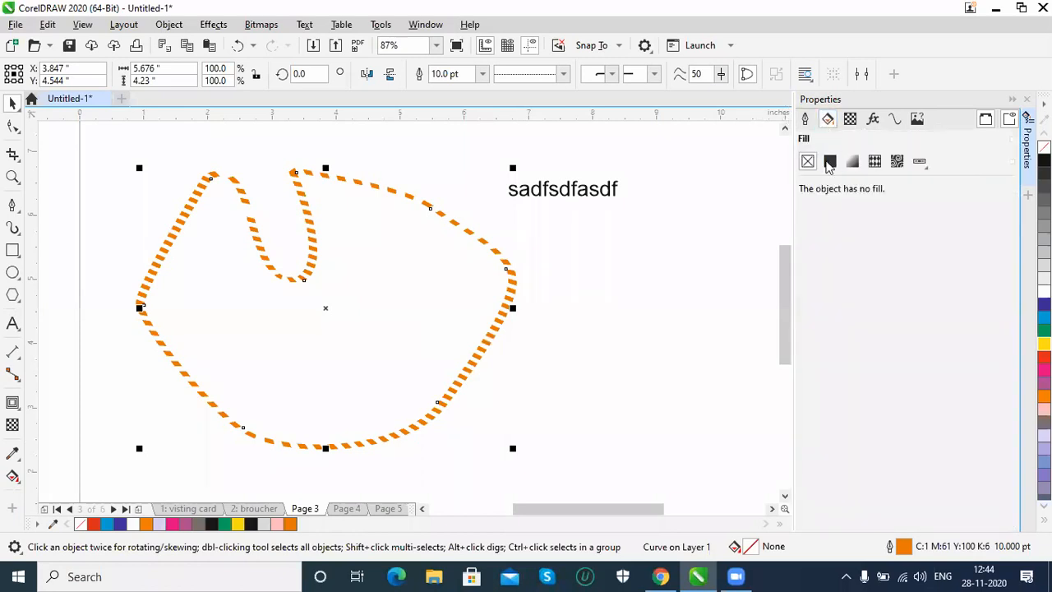
{"action": "left_click", "coordinate": [829, 162]}
{"action": "left_click", "coordinate": [853, 163]}
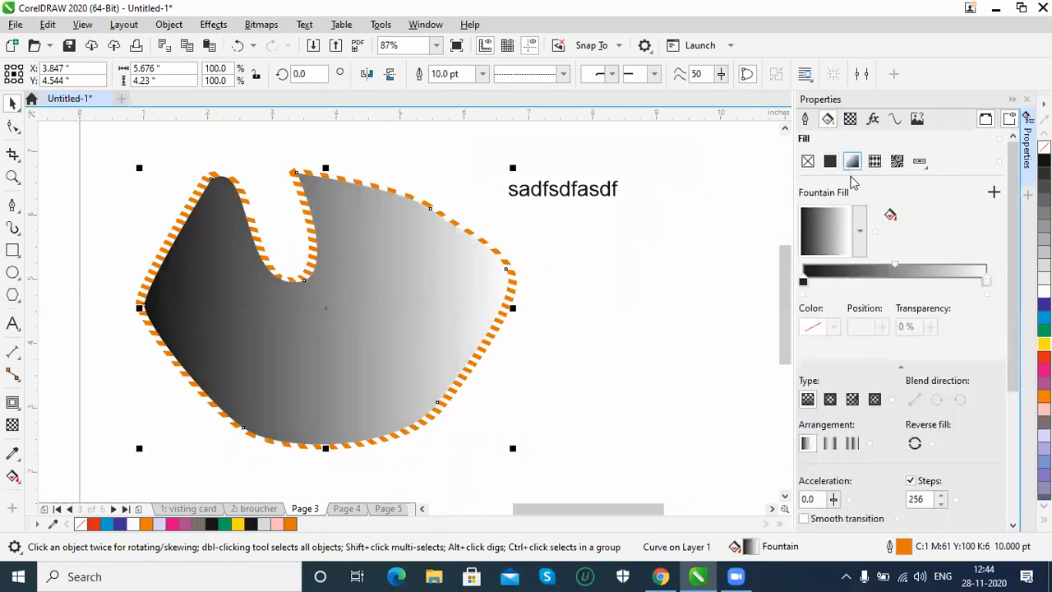
{"action": "left_click", "coordinate": [803, 282]}
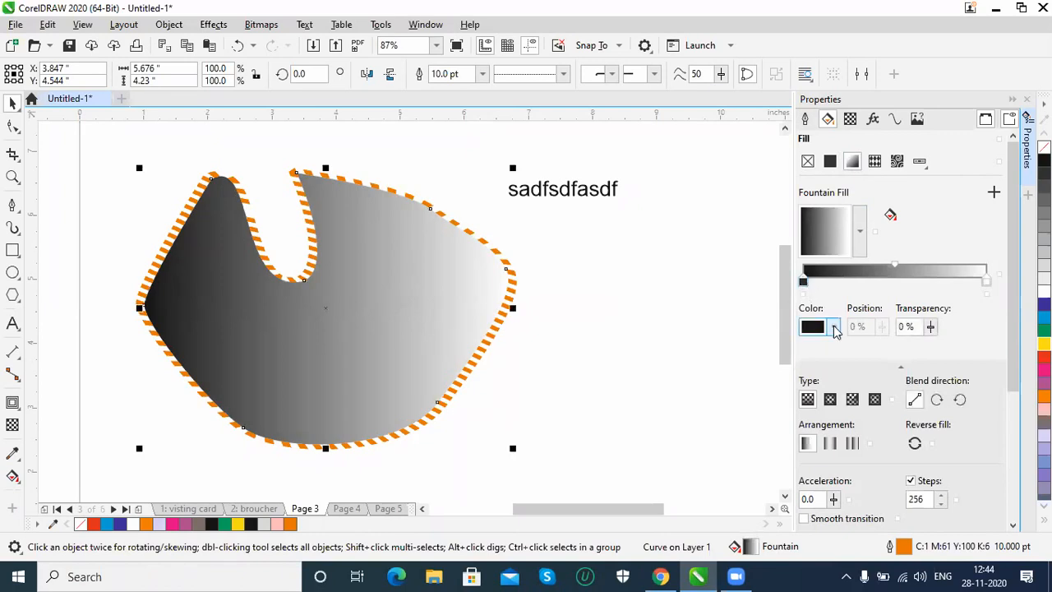
{"action": "left_click", "coordinate": [834, 327]}
{"action": "left_click", "coordinate": [912, 142]}
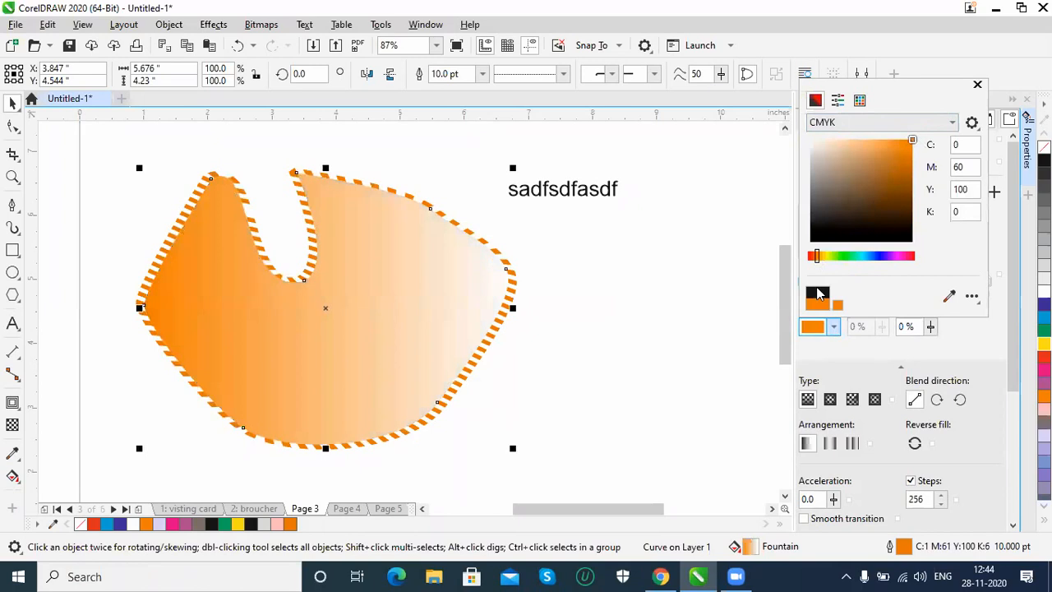
{"action": "left_click", "coordinate": [976, 340]}
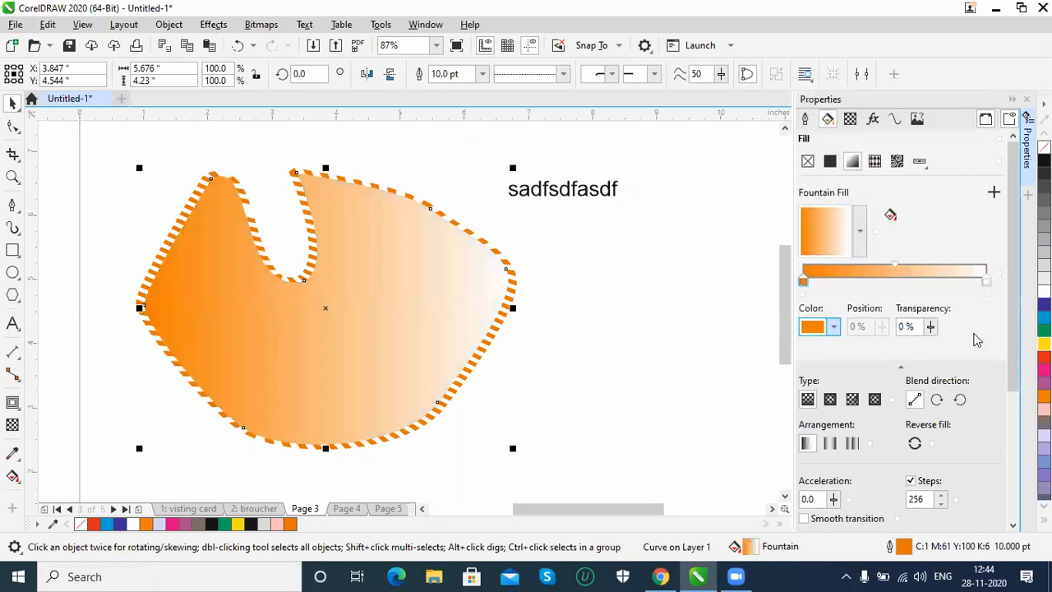
Step: Add a color node at 55% to the curve's fountain fill and color it lilac (C 22, M 51, Y 0, K 0)
{"action": "double_click", "coordinate": [904, 279]}
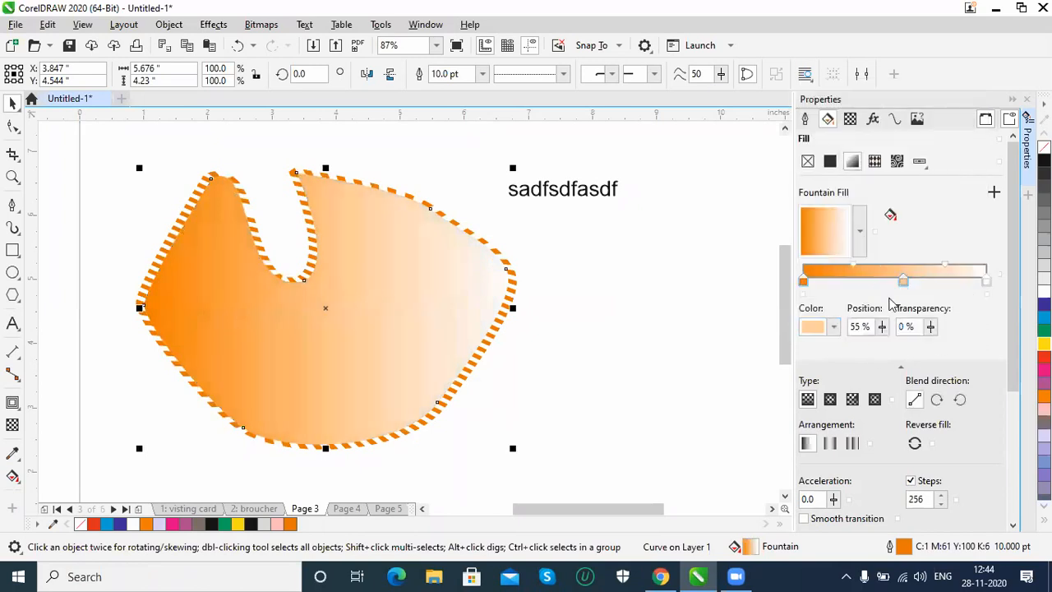
{"action": "left_click", "coordinate": [833, 327]}
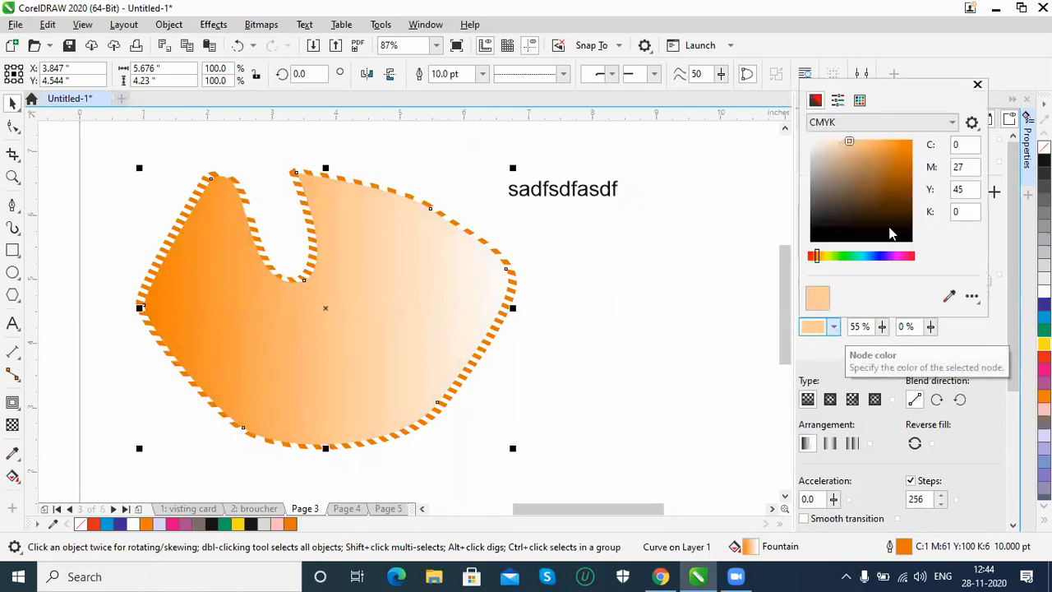
{"action": "left_click", "coordinate": [893, 256]}
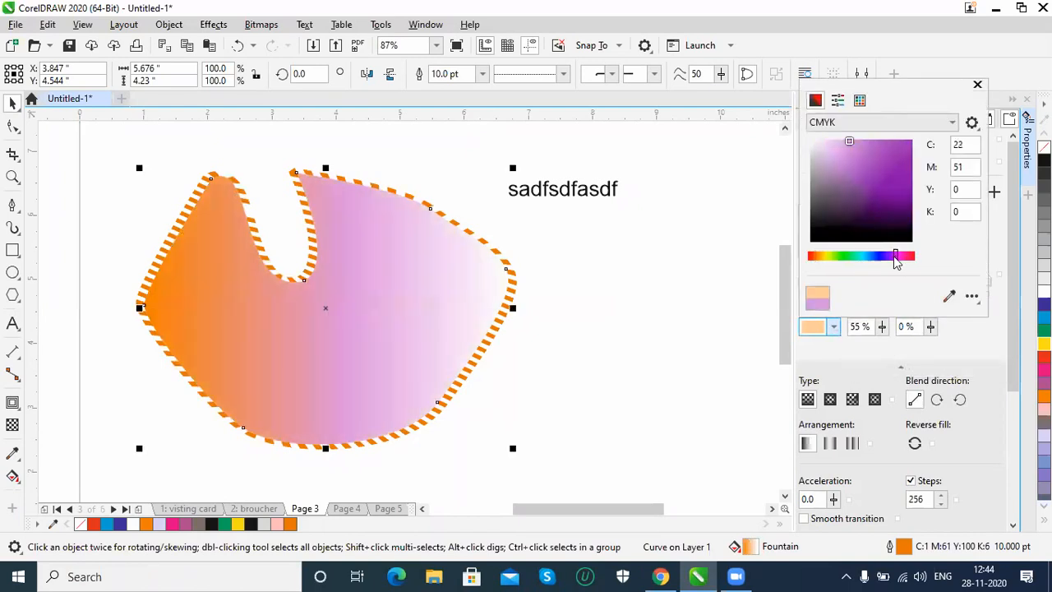
{"action": "left_click", "coordinate": [978, 364]}
{"action": "left_click", "coordinate": [978, 364]}
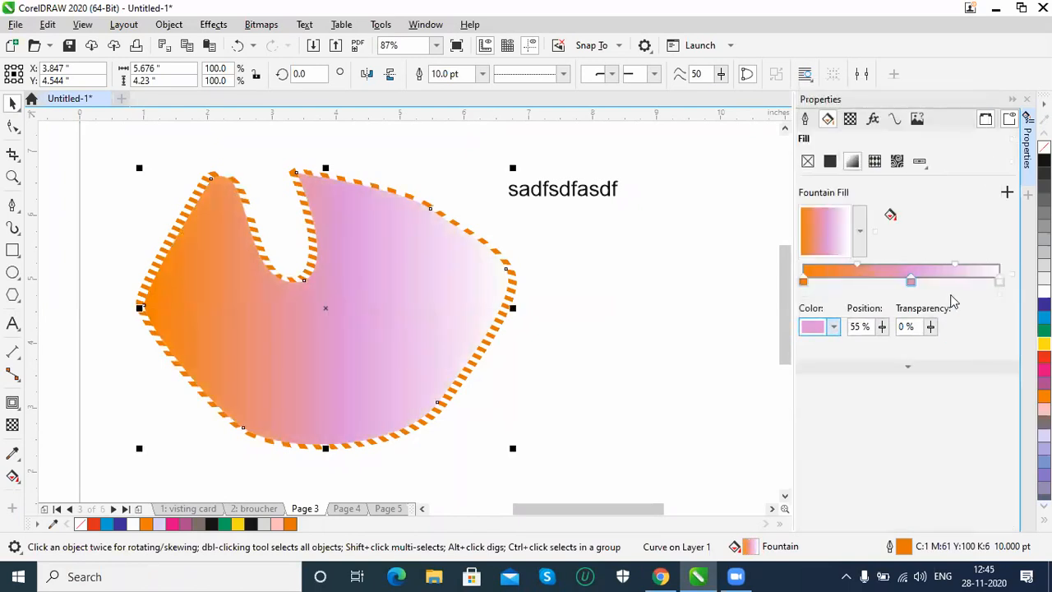
{"action": "left_click", "coordinate": [908, 365]}
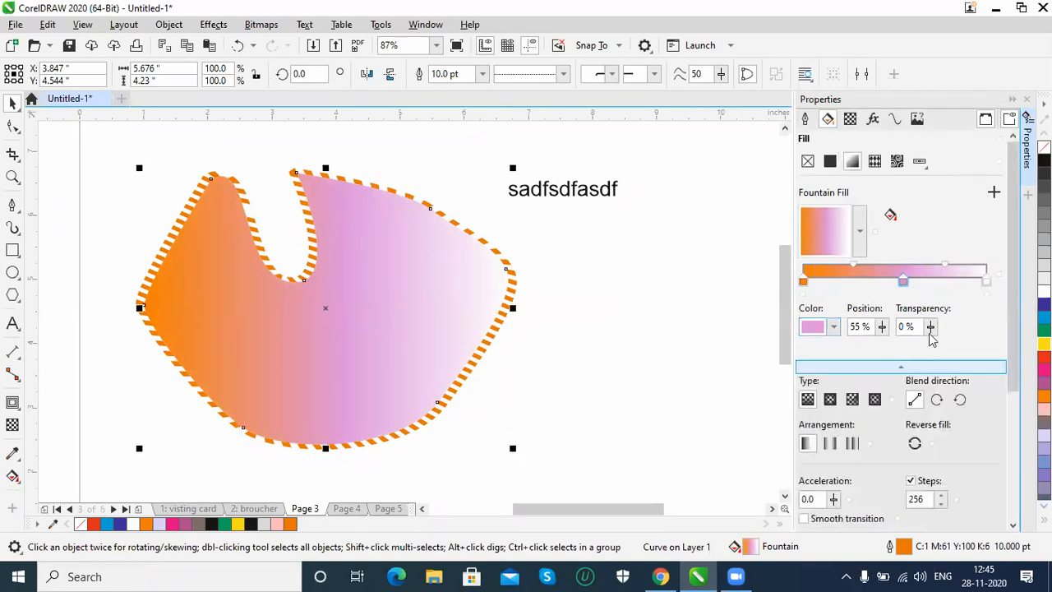
Step: Add another fountain fill node at 80% and color it red (C 0, M 95, Y 100, K 0)
{"action": "left_click", "coordinate": [959, 287]}
{"action": "left_click", "coordinate": [952, 283]}
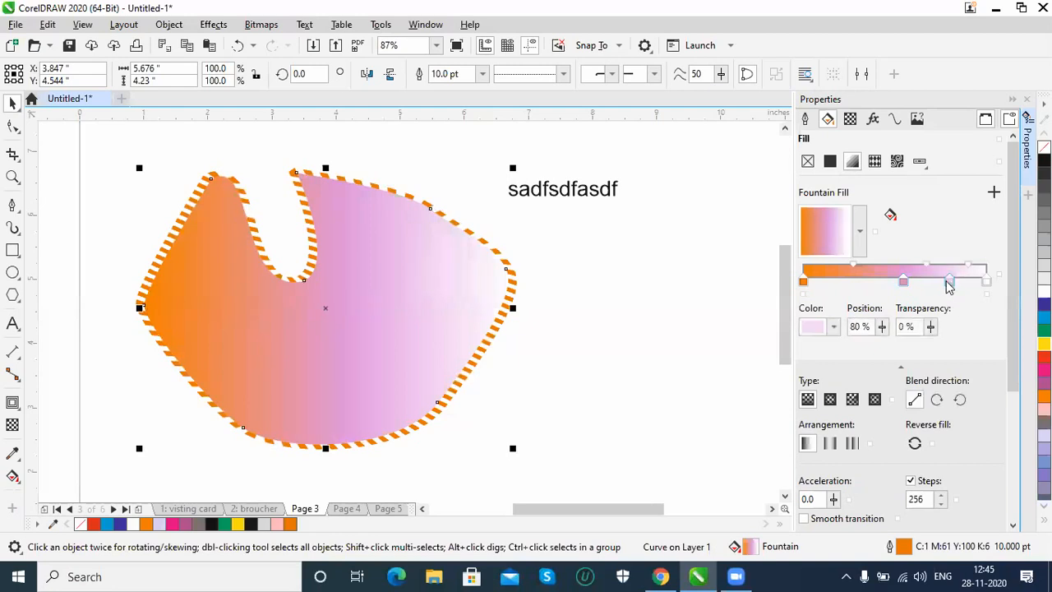
{"action": "left_click", "coordinate": [833, 328]}
{"action": "left_click_drag", "start_coordinate": [903, 261], "coordinate": [914, 261]}
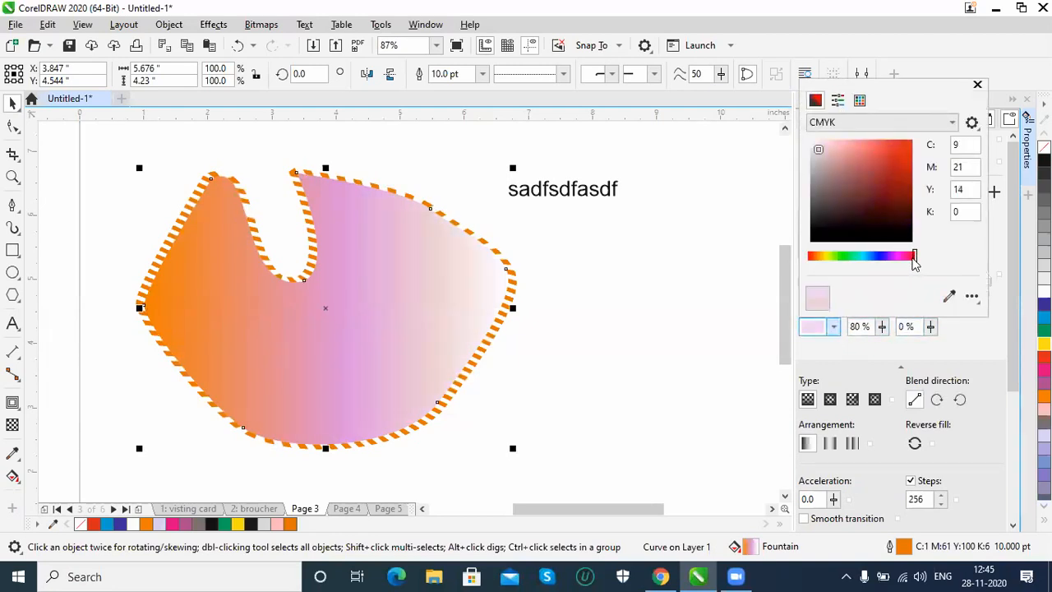
{"action": "left_click_drag", "start_coordinate": [872, 169], "coordinate": [901, 143]}
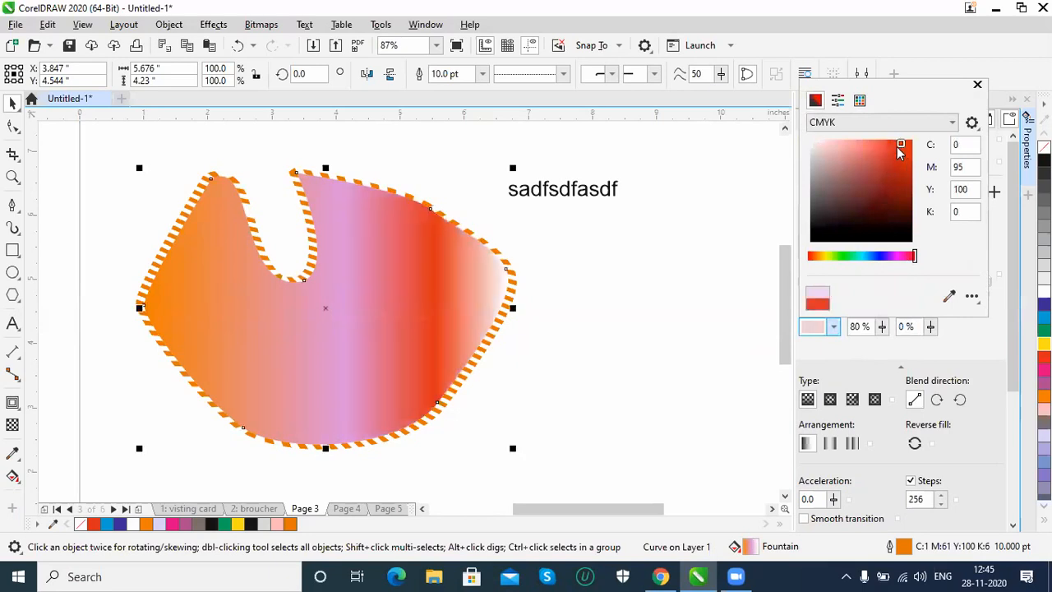
{"action": "left_click", "coordinate": [982, 328]}
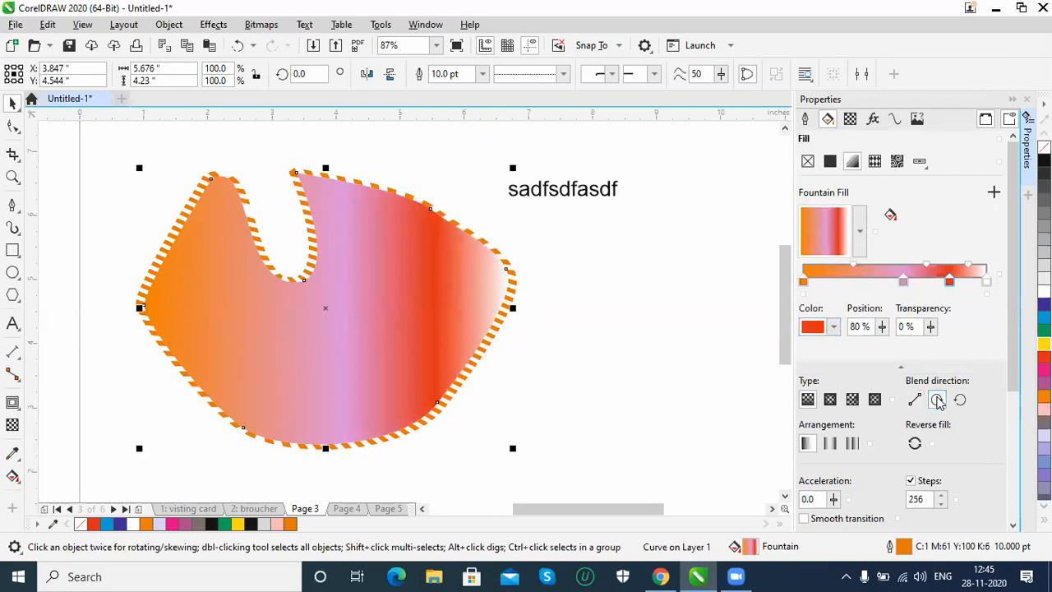
Step: Set the fill's blend direction to clockwise and try the other fountain types and a reversed fill, keeping it linear and unreversed
{"action": "left_click", "coordinate": [938, 400]}
{"action": "left_click", "coordinate": [829, 399]}
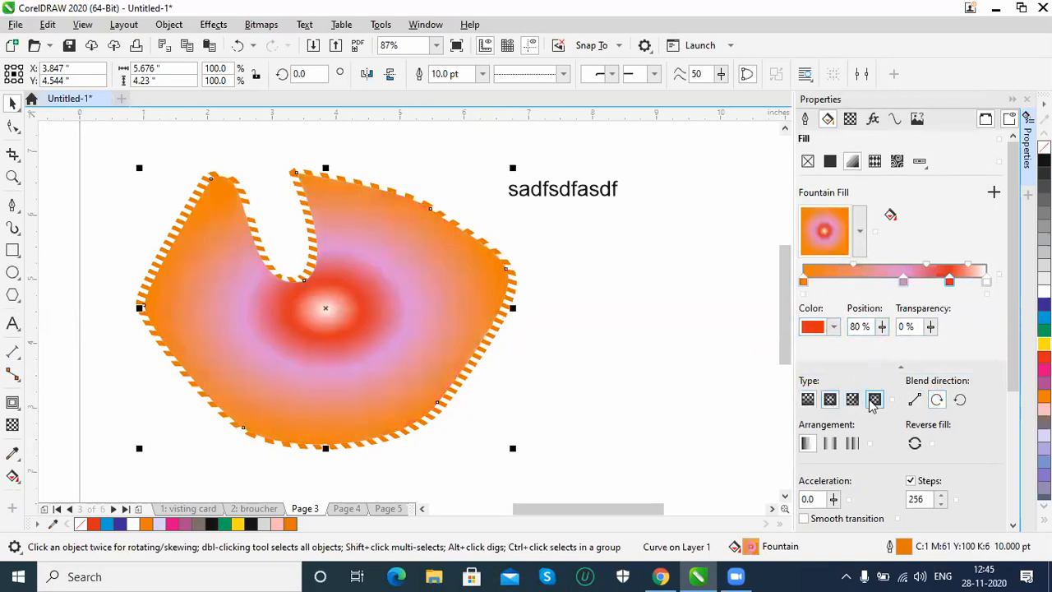
{"action": "left_click", "coordinate": [853, 400]}
{"action": "left_click", "coordinate": [874, 401]}
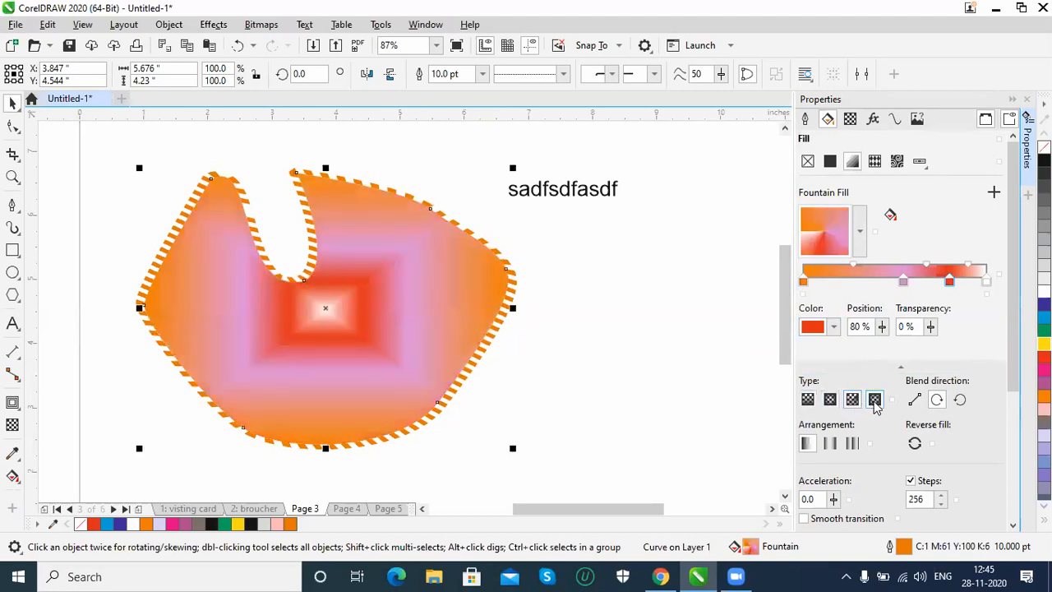
{"action": "left_click", "coordinate": [810, 401]}
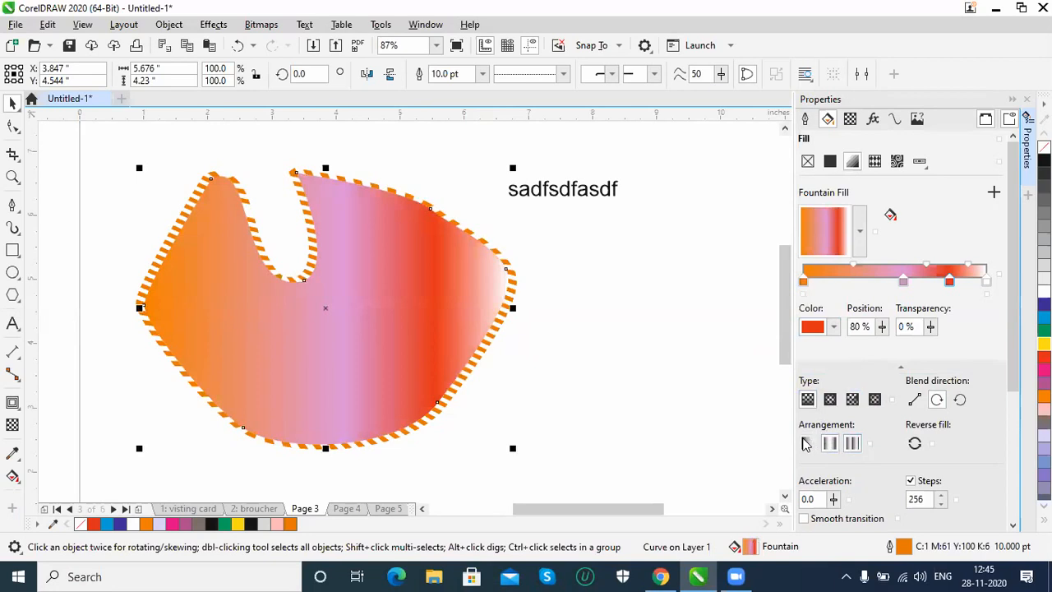
{"action": "left_click", "coordinate": [915, 443]}
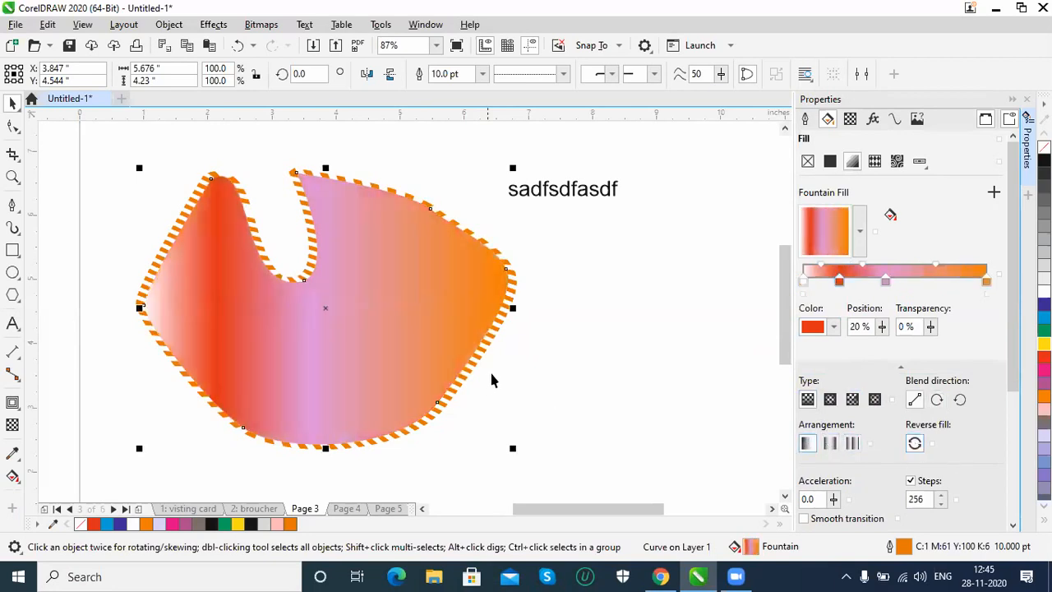
{"action": "left_click", "coordinate": [920, 444]}
Step: Scale the fountain fill to 176% in width and height through its transformations
{"action": "scroll", "coordinate": [1016, 475], "scroll_direction": "down", "scroll_amount": 3}
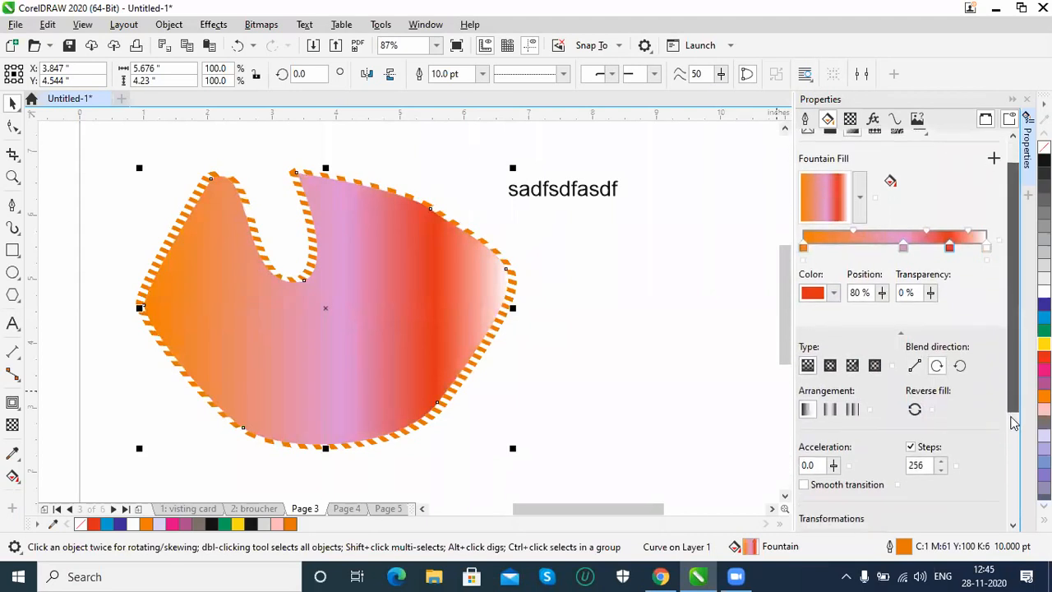
{"action": "left_click_drag", "start_coordinate": [1016, 475], "coordinate": [1013, 522]}
{"action": "mouse_move", "coordinate": [1021, 456]}
{"action": "left_mouse_down"}
{"action": "mouse_move", "coordinate": [1021, 383]}
{"action": "mouse_move", "coordinate": [1020, 465]}
{"action": "left_mouse_up"}
{"action": "left_click_drag", "start_coordinate": [880, 370], "coordinate": [883, 313]}
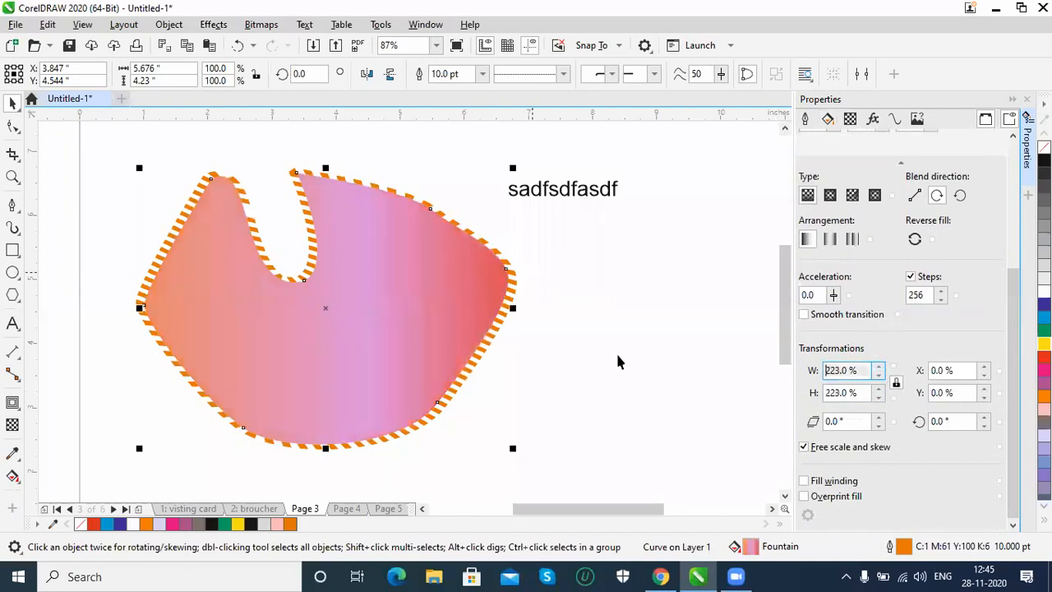
{"action": "left_click_drag", "start_coordinate": [878, 370], "coordinate": [883, 426]}
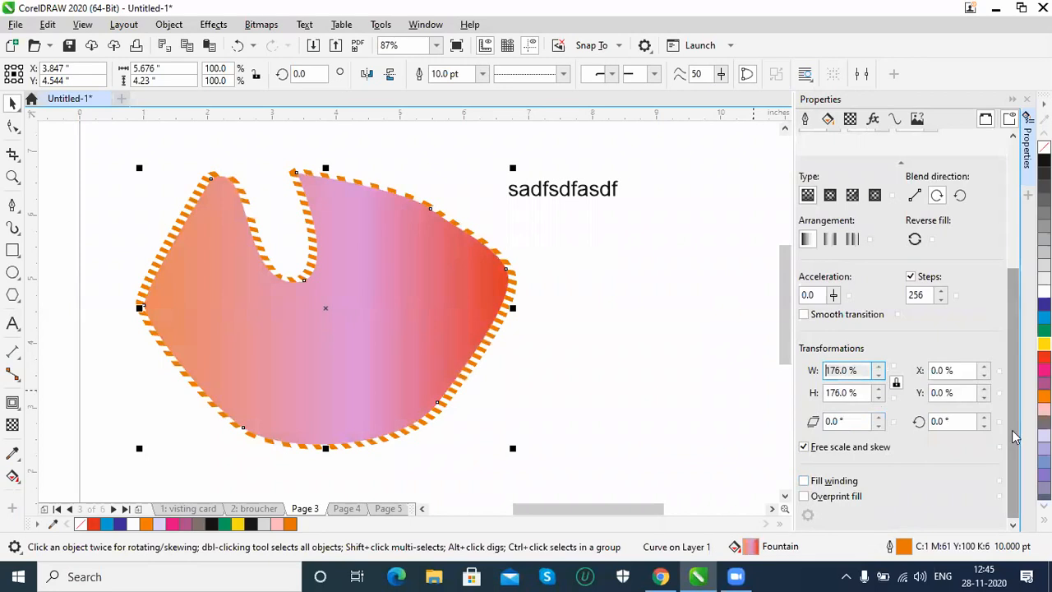
Step: Apply a uniform transparency of 37 to the curve
{"action": "scroll", "coordinate": [905, 312], "scroll_direction": "up", "scroll_amount": 5}
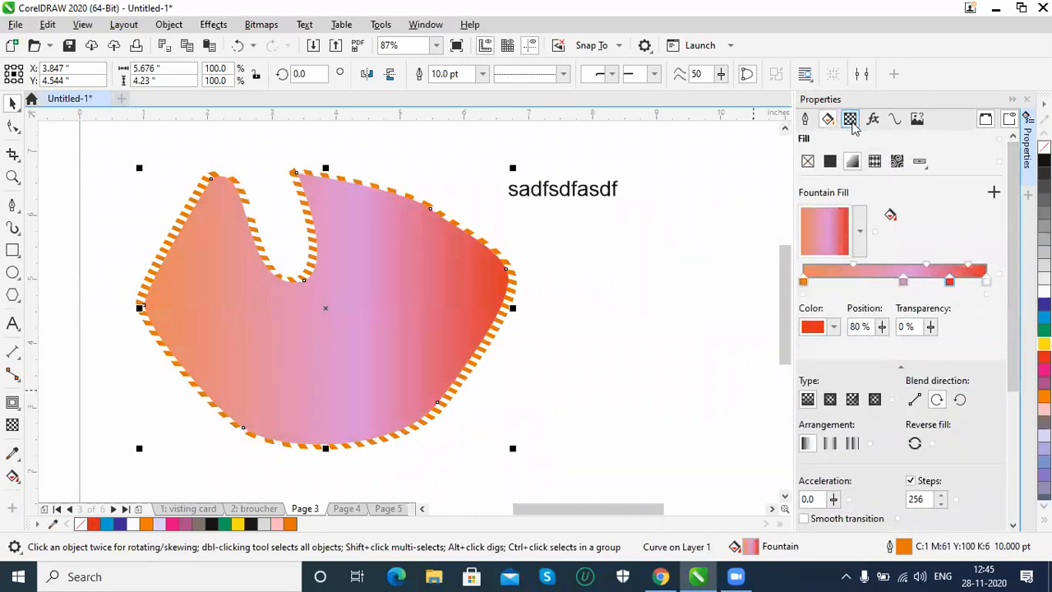
{"action": "left_click", "coordinate": [851, 122]}
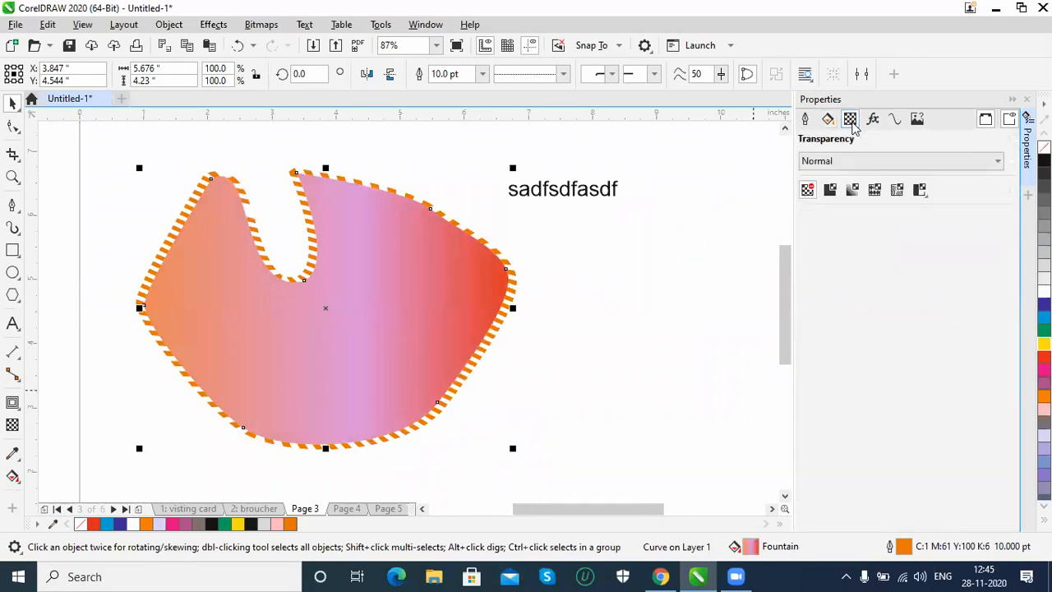
{"action": "left_click", "coordinate": [831, 192]}
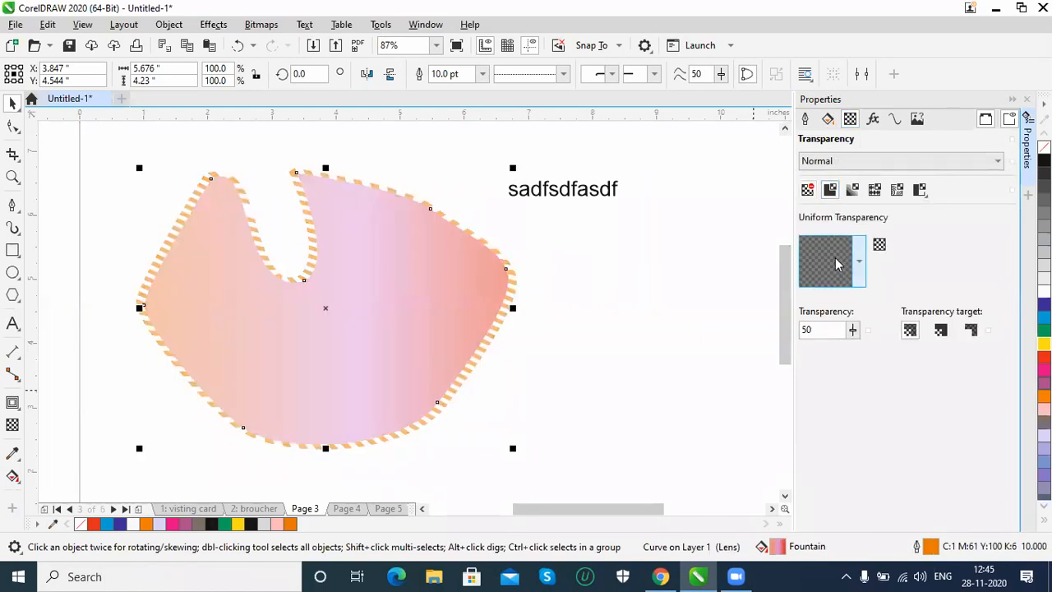
{"action": "mouse_move", "coordinate": [855, 354]}
{"action": "left_mouse_down"}
{"action": "mouse_move", "coordinate": [836, 353]}
{"action": "mouse_move", "coordinate": [860, 353]}
{"action": "left_mouse_up"}
{"action": "left_click", "coordinate": [853, 331]}
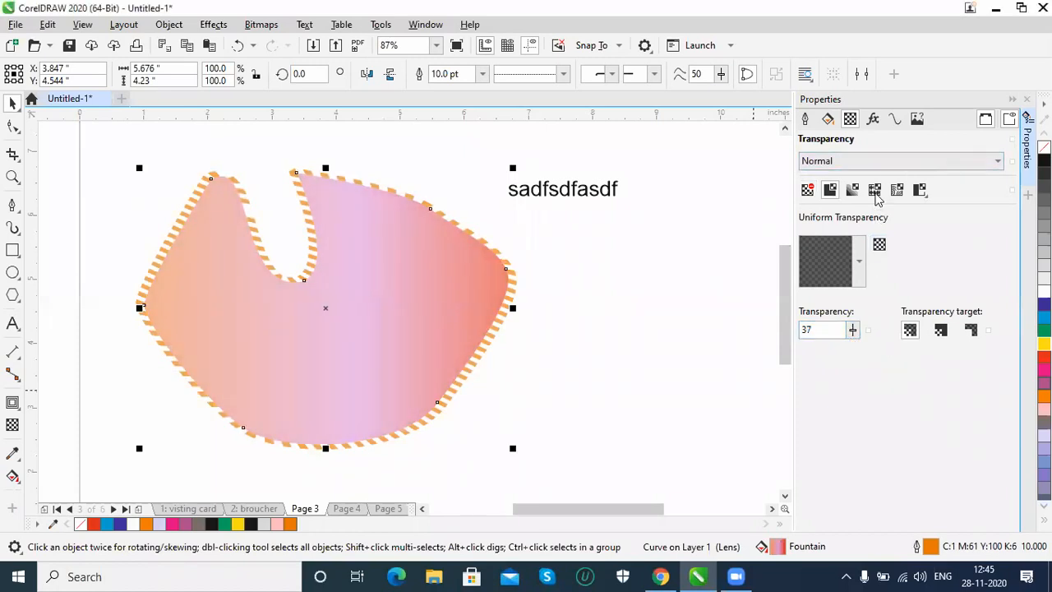
Step: Apply a 3D Rotate bitmap effect to the curve with a vertical angle of -26 and a horizontal angle of -43
{"action": "left_click", "coordinate": [873, 119]}
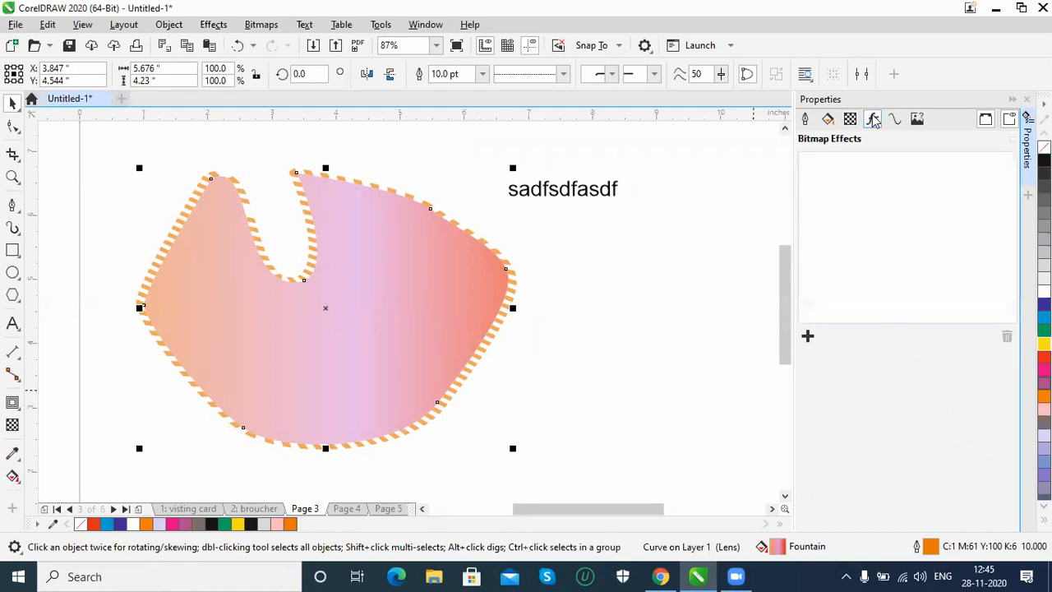
{"action": "left_click", "coordinate": [809, 337]}
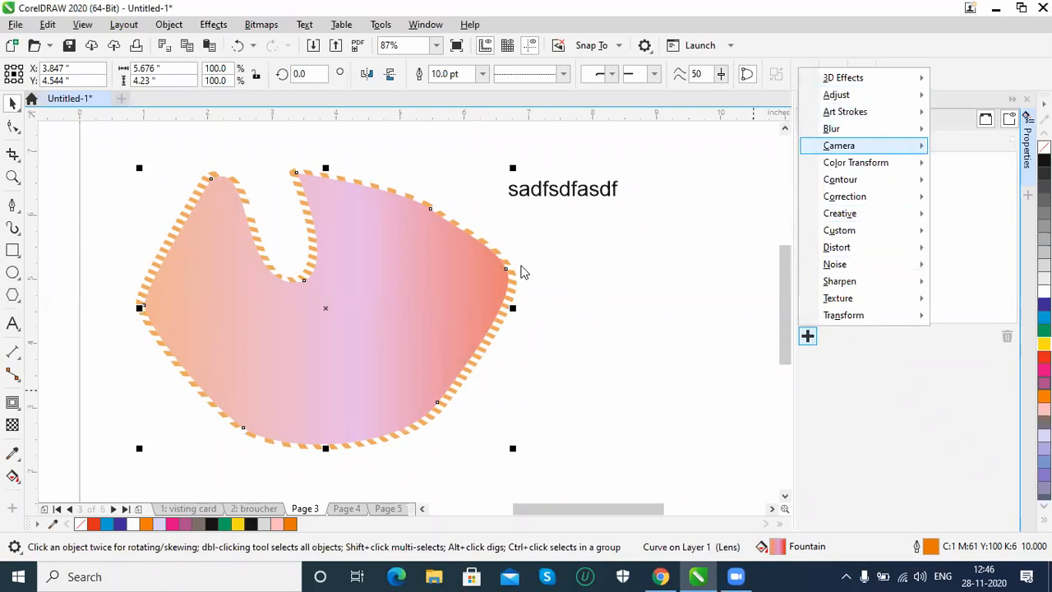
{"action": "mouse_move", "coordinate": [865, 143]}
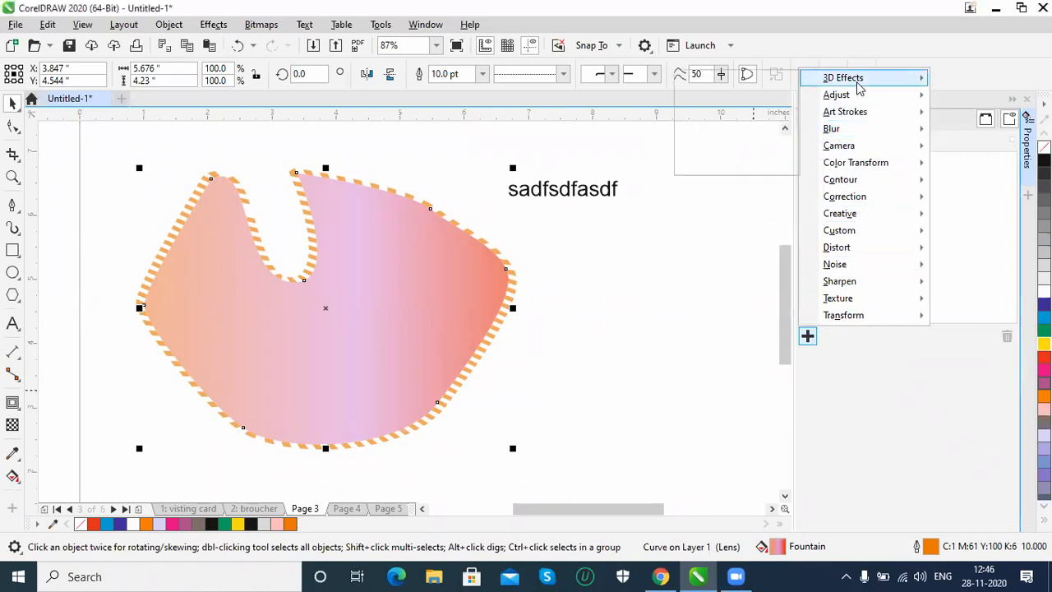
{"action": "mouse_move", "coordinate": [852, 86]}
{"action": "left_click", "coordinate": [736, 81]}
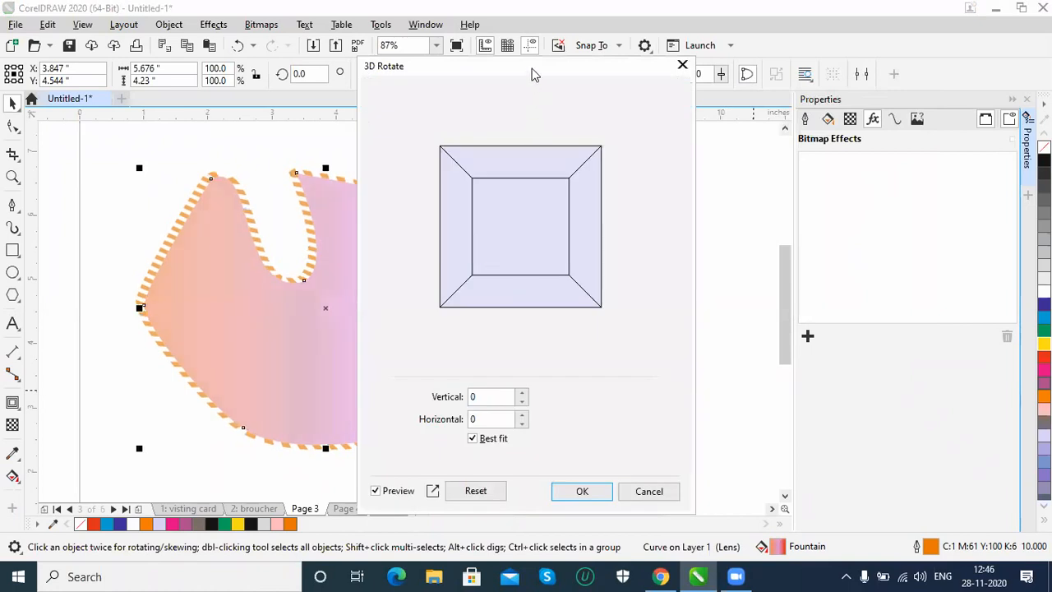
{"action": "left_click_drag", "start_coordinate": [578, 80], "coordinate": [851, 92]}
{"action": "left_click_drag", "start_coordinate": [826, 227], "coordinate": [801, 296]}
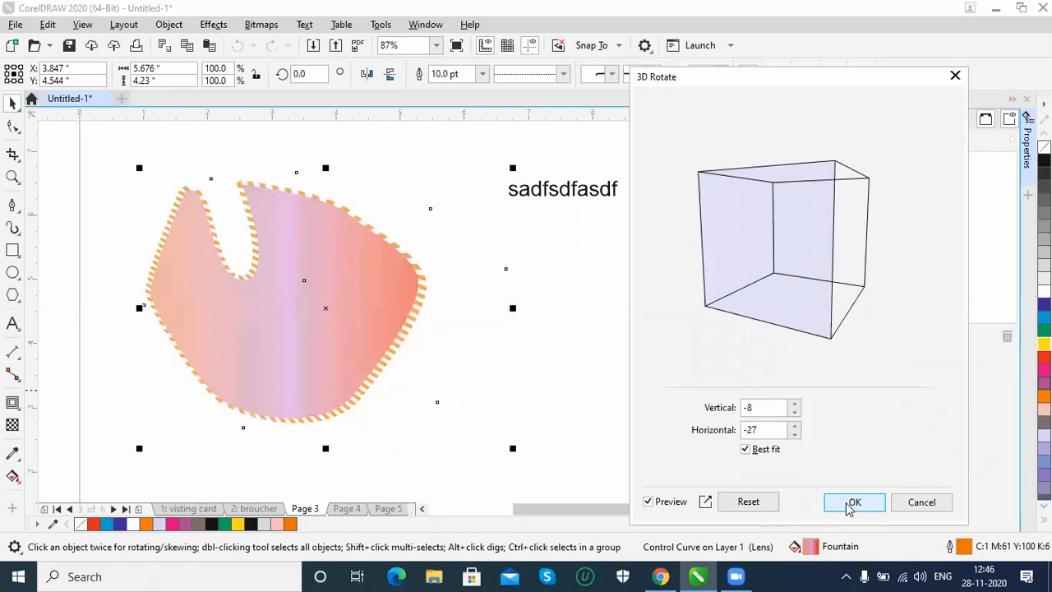
{"action": "left_click_drag", "start_coordinate": [763, 230], "coordinate": [739, 266]}
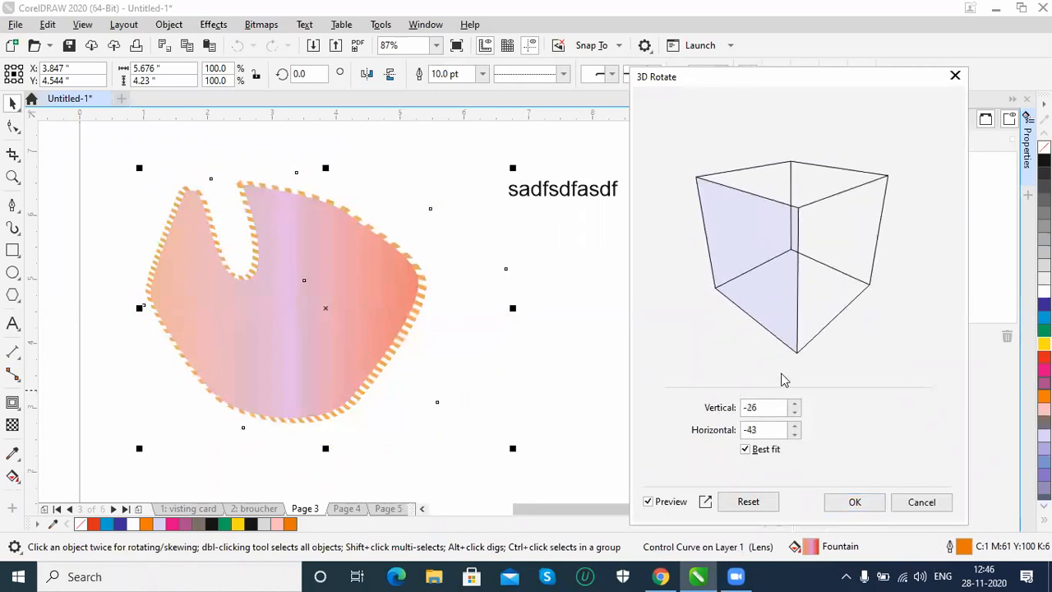
{"action": "left_click", "coordinate": [855, 501]}
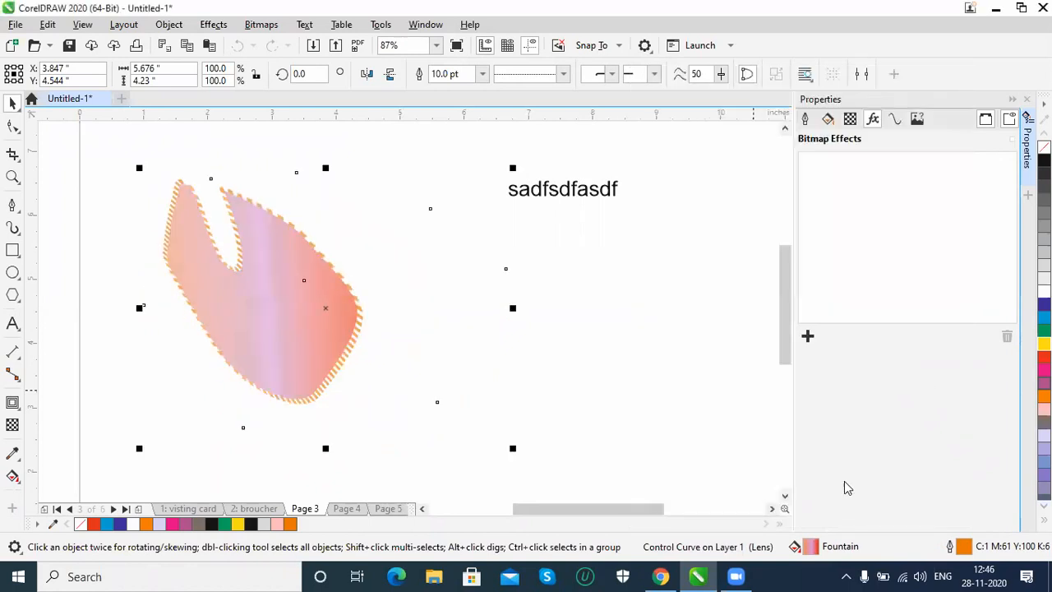
Step: Hide and show the curve's 3D Rotate effect to compare it, and delete the effect
{"action": "left_click", "coordinate": [839, 171]}
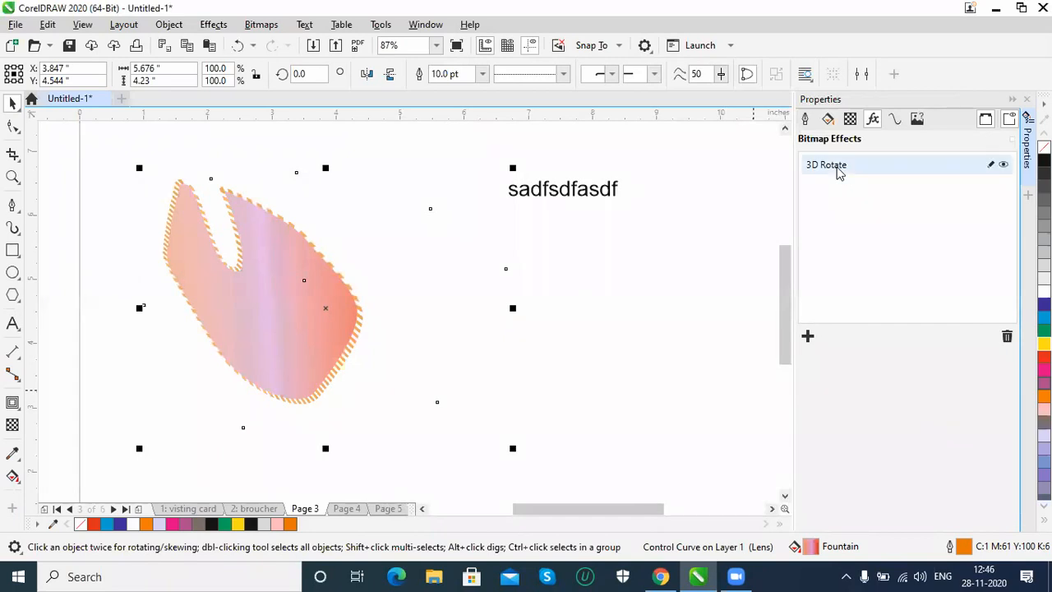
{"action": "left_click", "coordinate": [1003, 165]}
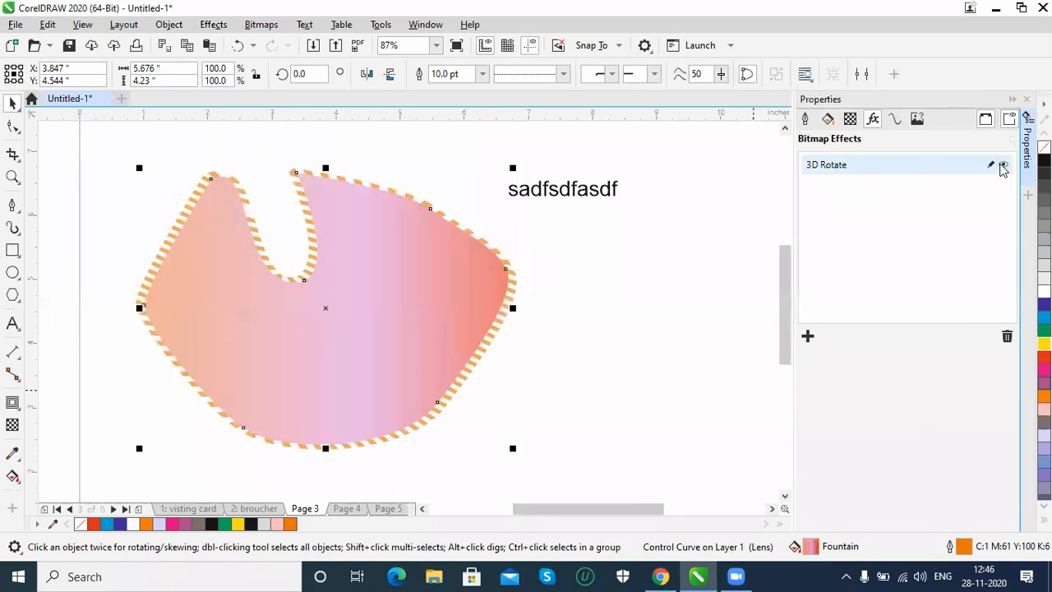
{"action": "left_click", "coordinate": [1003, 165]}
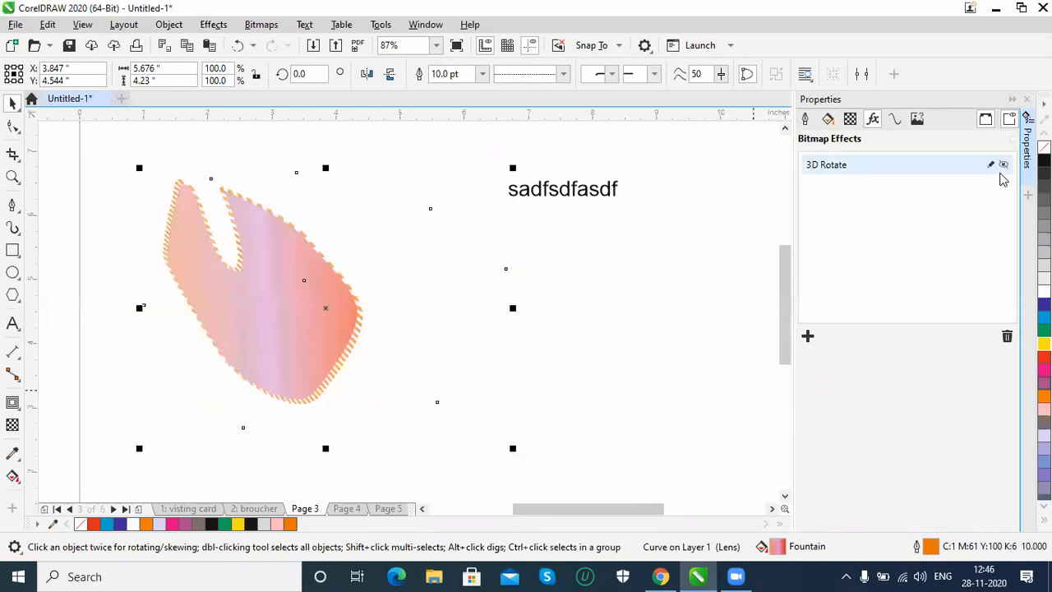
{"action": "left_click", "coordinate": [1007, 338]}
Step: Try a gray Emboss bitmap effect with a depth of 7 on the curve and cancel it
{"action": "left_click", "coordinate": [808, 339]}
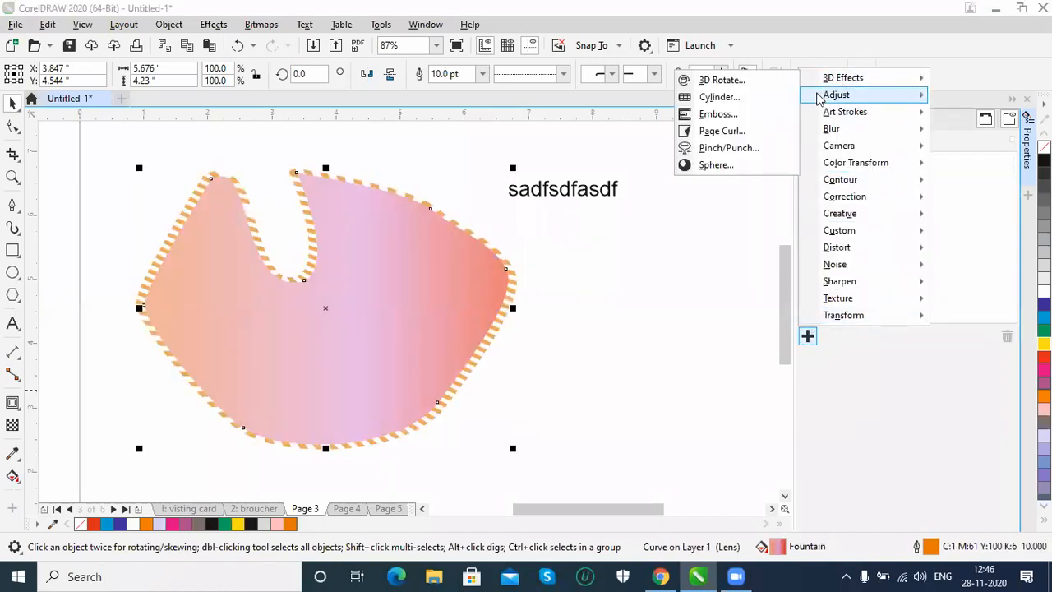
{"action": "left_click", "coordinate": [738, 114]}
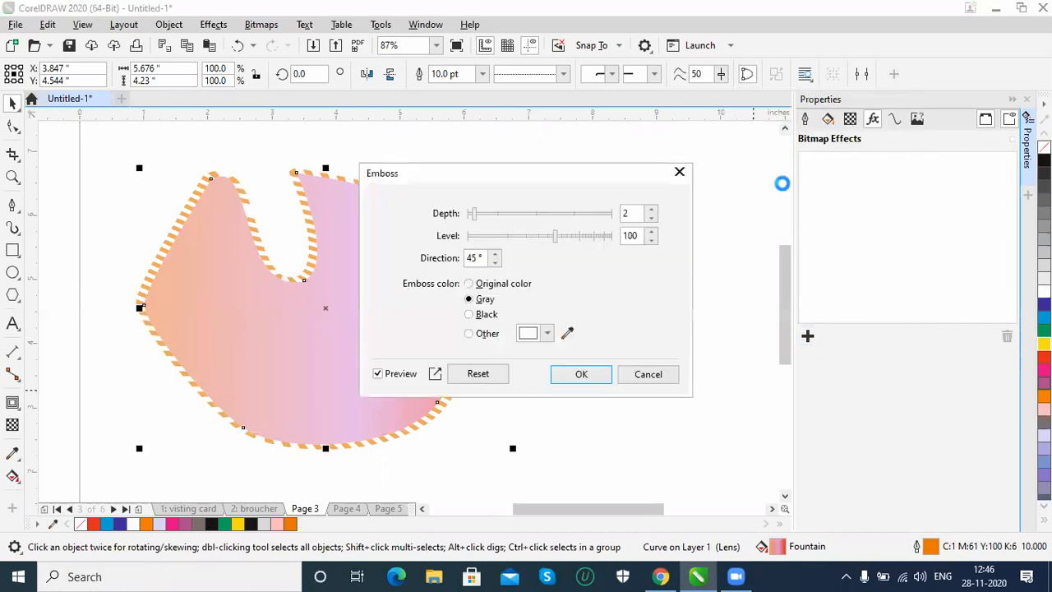
{"action": "left_click_drag", "start_coordinate": [683, 212], "coordinate": [722, 218]}
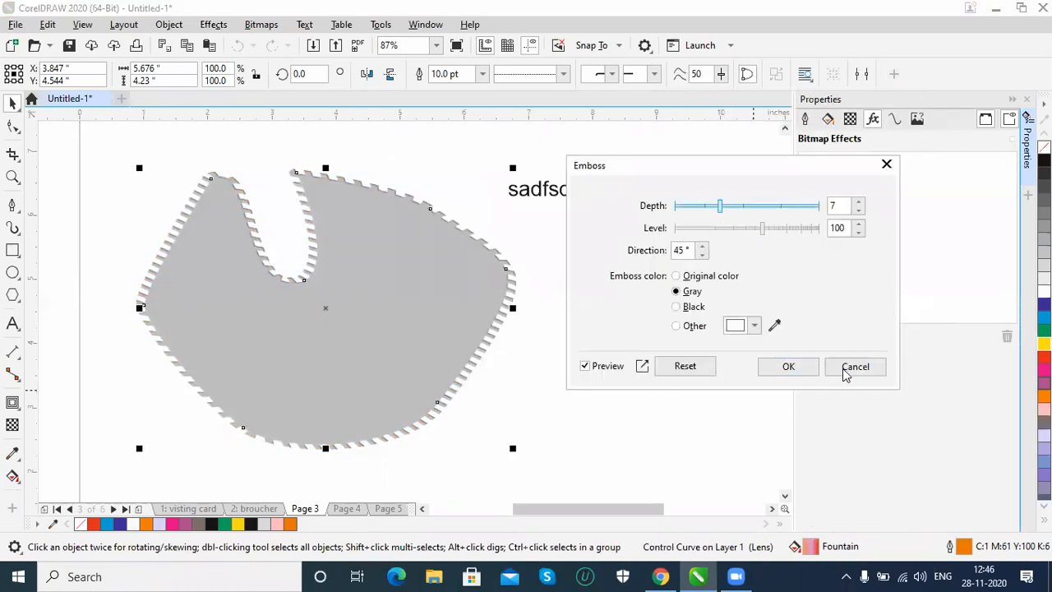
{"action": "left_click", "coordinate": [852, 368]}
Step: Apply a Page Curl bitmap effect to the curve with vertical direction, transparent paper, a width of 75% and a height of 66%
{"action": "left_click", "coordinate": [807, 337]}
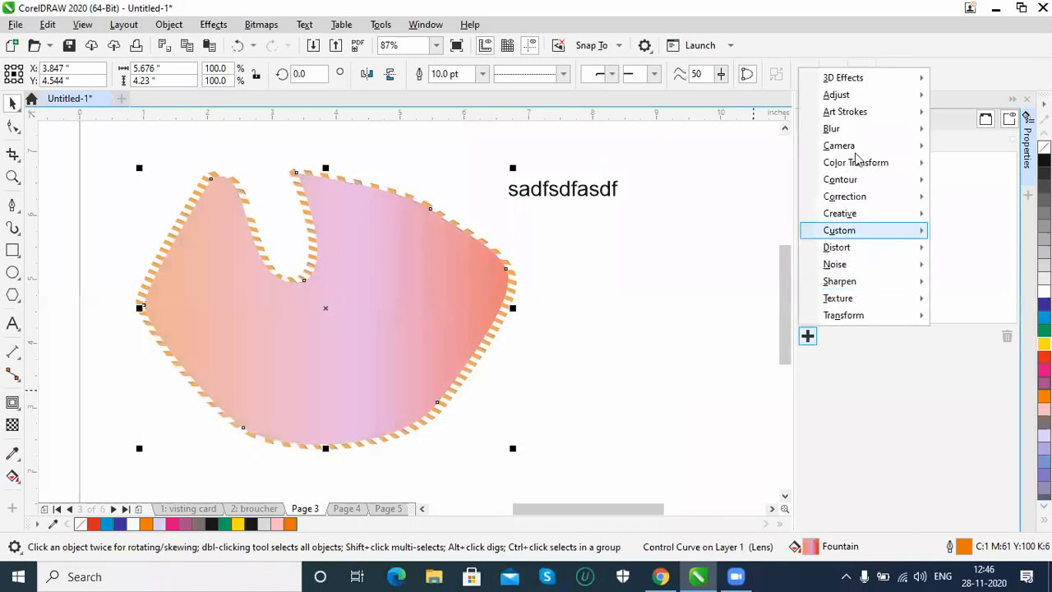
{"action": "mouse_move", "coordinate": [858, 88]}
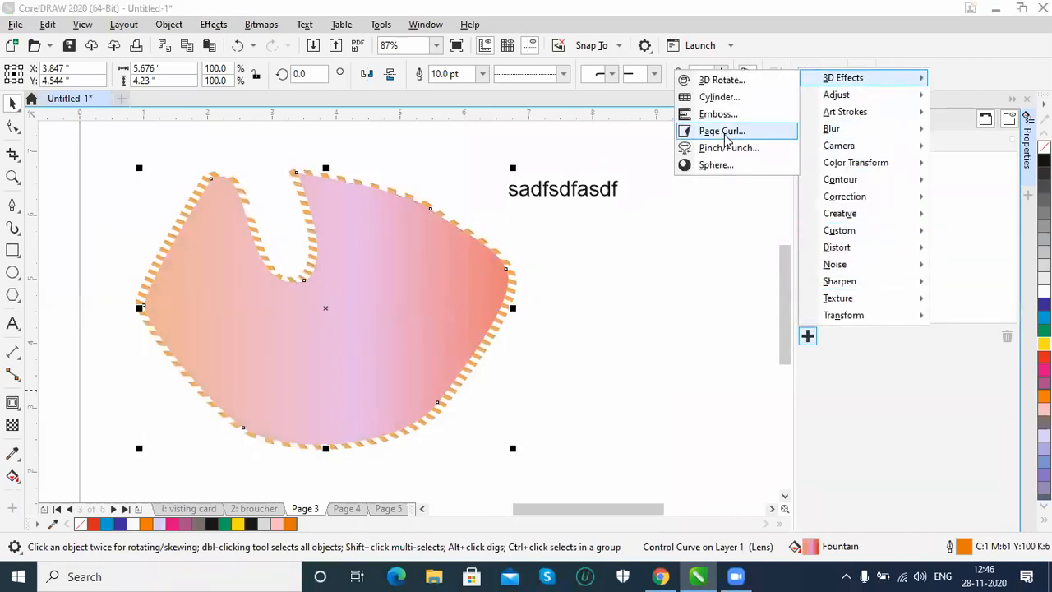
{"action": "key", "text": "Escape"}
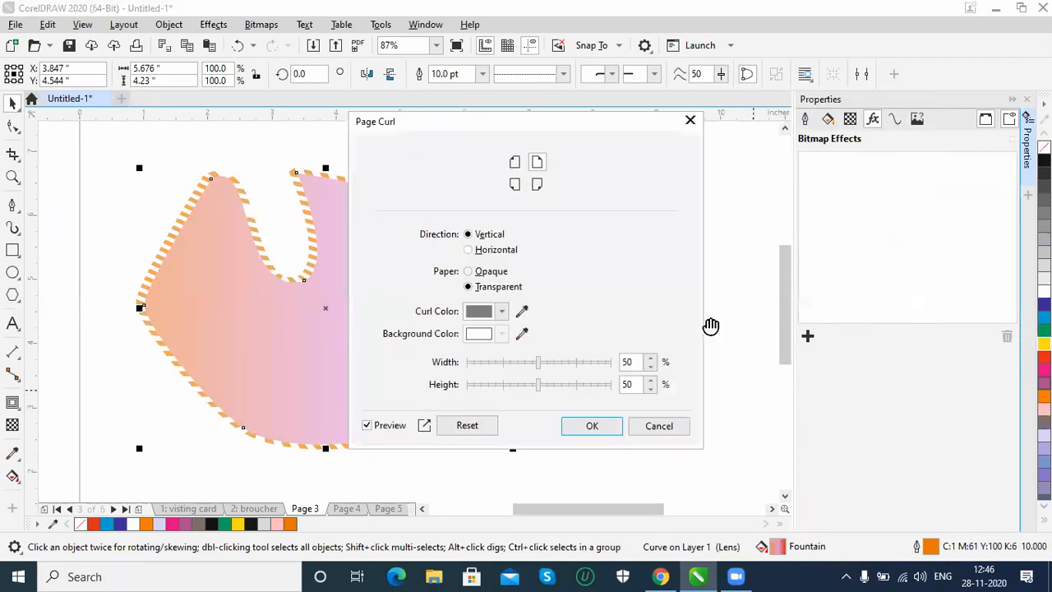
{"action": "left_click_drag", "start_coordinate": [526, 123], "coordinate": [795, 136]}
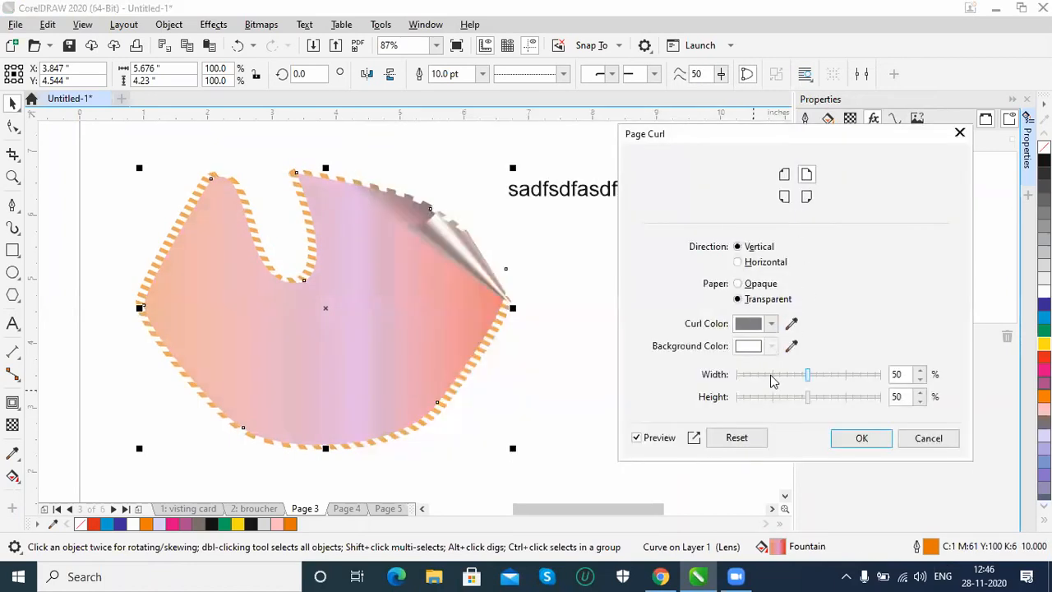
{"action": "left_click_drag", "start_coordinate": [808, 375], "coordinate": [831, 403]}
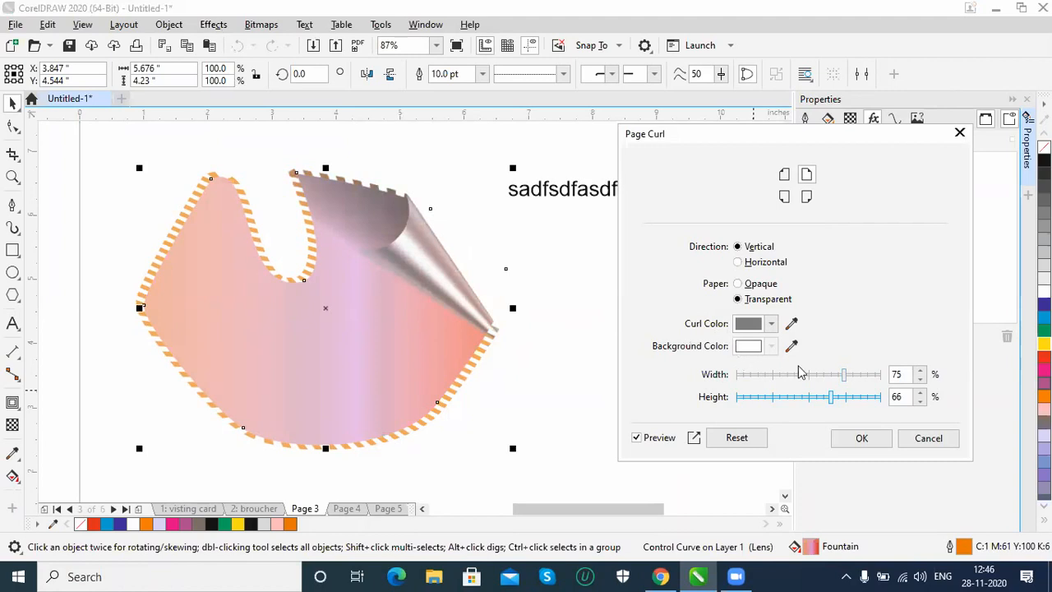
{"action": "left_click", "coordinate": [761, 263]}
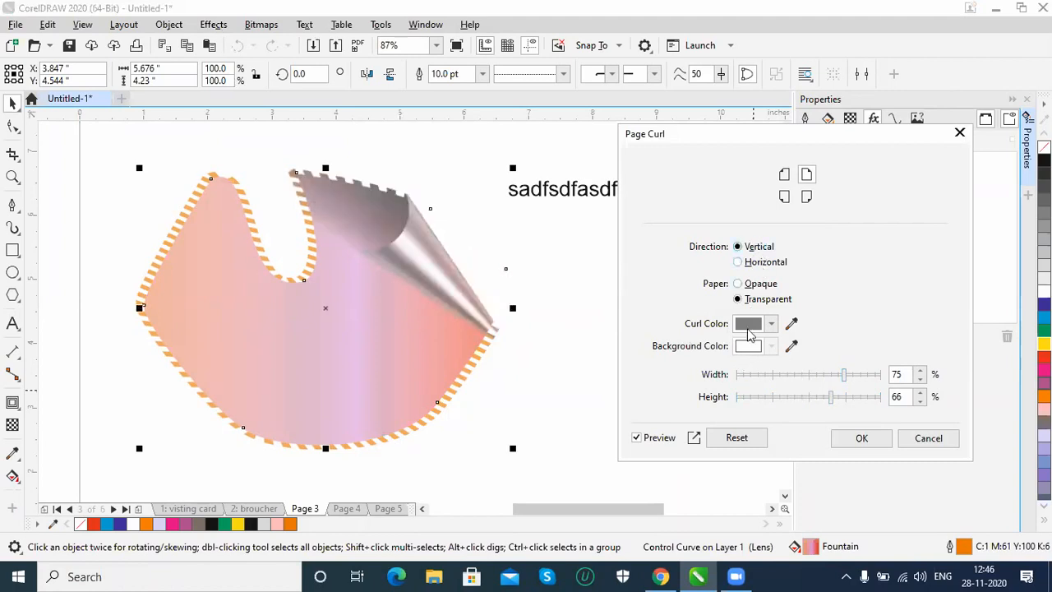
{"action": "left_click", "coordinate": [857, 439]}
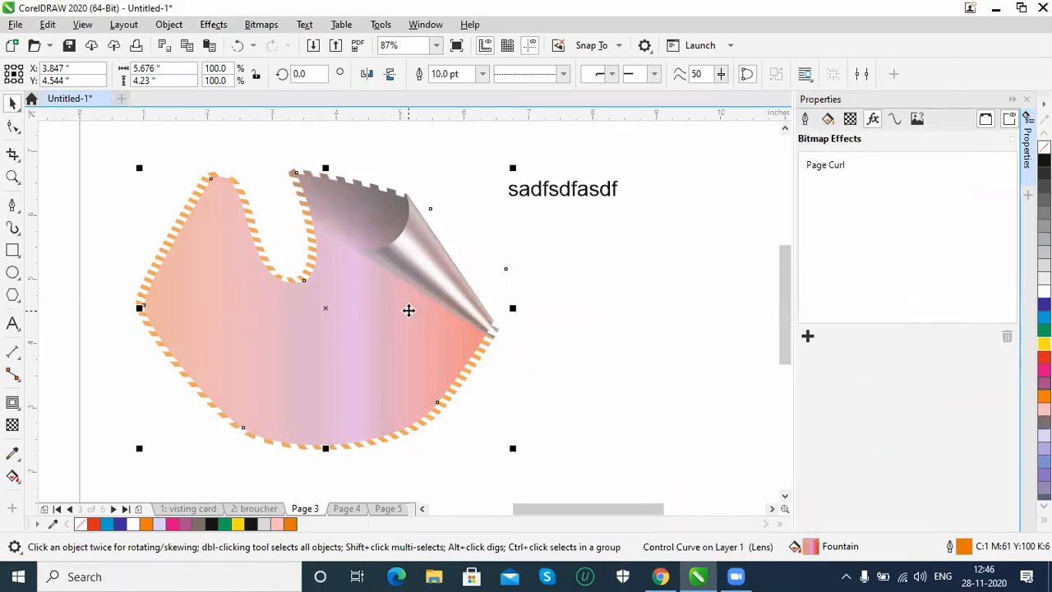
Step: Apply a Feather blur effect to the curve with a width of 115 in Curved mode
{"action": "left_click", "coordinate": [807, 337]}
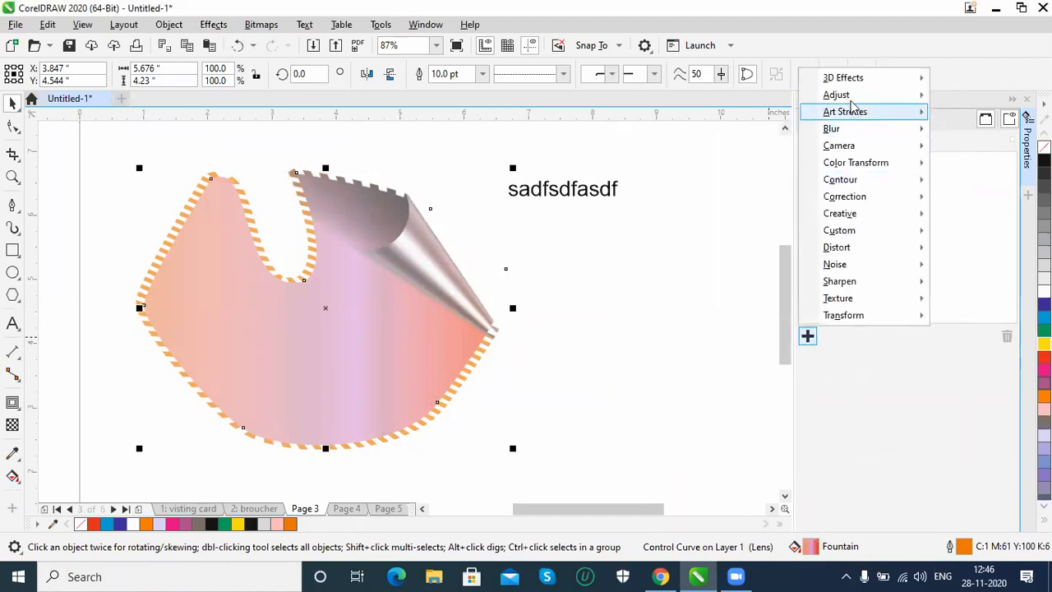
{"action": "mouse_move", "coordinate": [854, 82]}
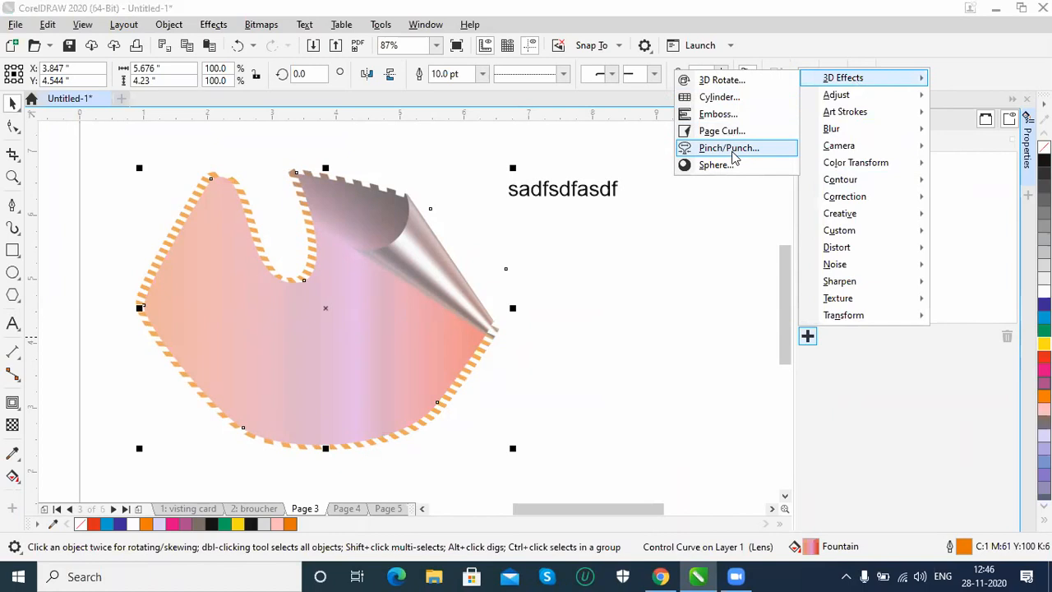
{"action": "mouse_move", "coordinate": [831, 101]}
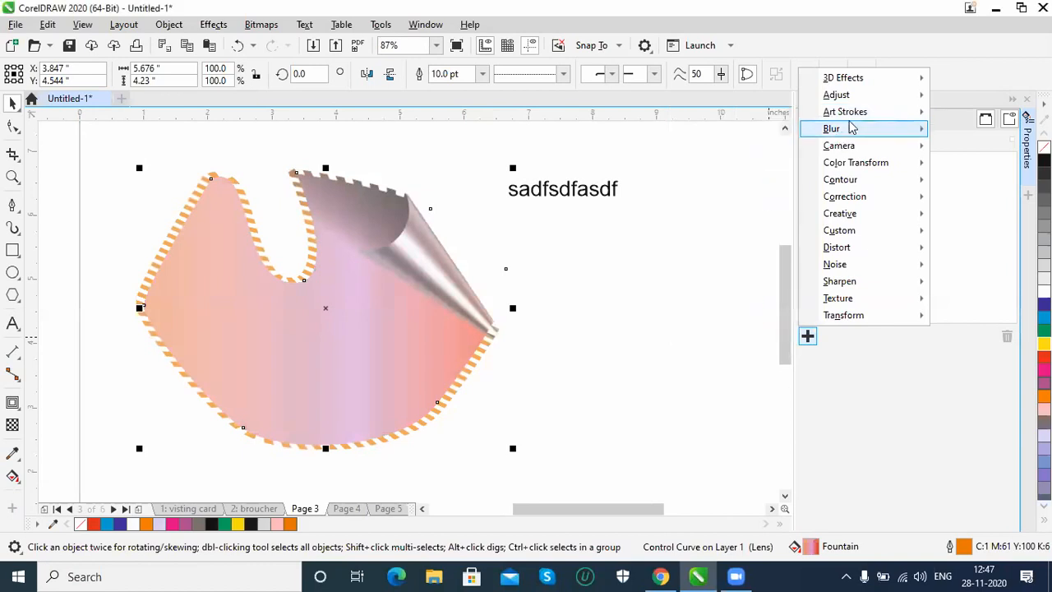
{"action": "mouse_move", "coordinate": [852, 129]}
{"action": "left_click", "coordinate": [727, 155]}
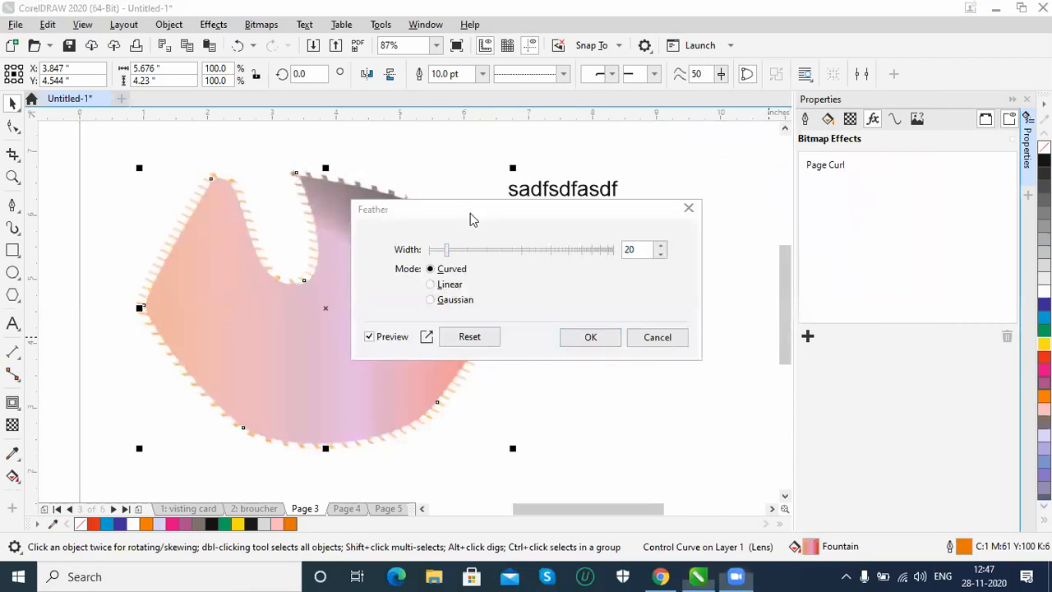
{"action": "left_click_drag", "start_coordinate": [612, 288], "coordinate": [693, 293]}
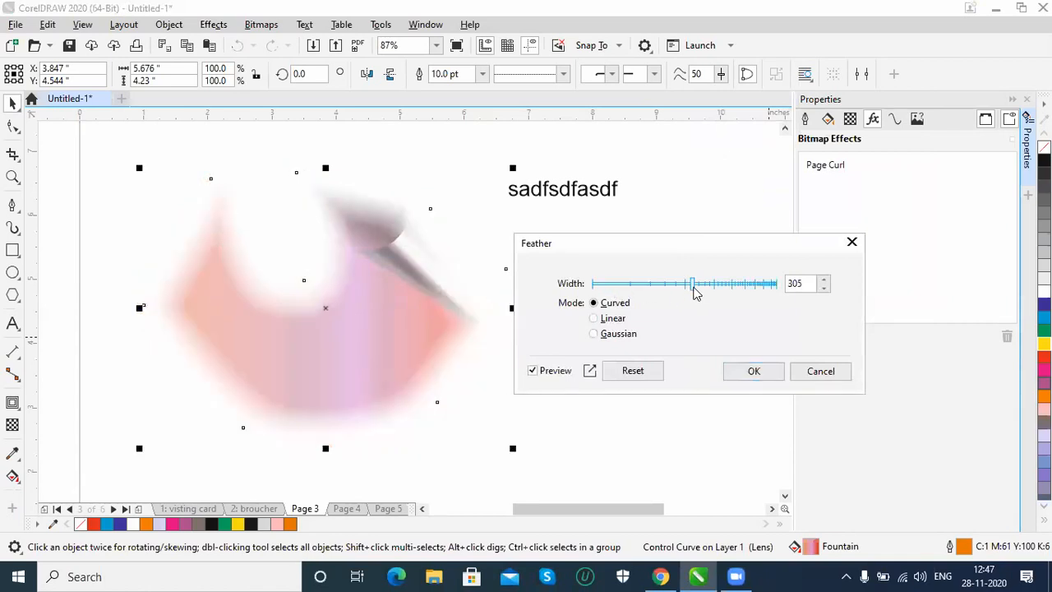
{"action": "left_click", "coordinate": [695, 288]}
{"action": "left_click_drag", "start_coordinate": [693, 288], "coordinate": [654, 288]}
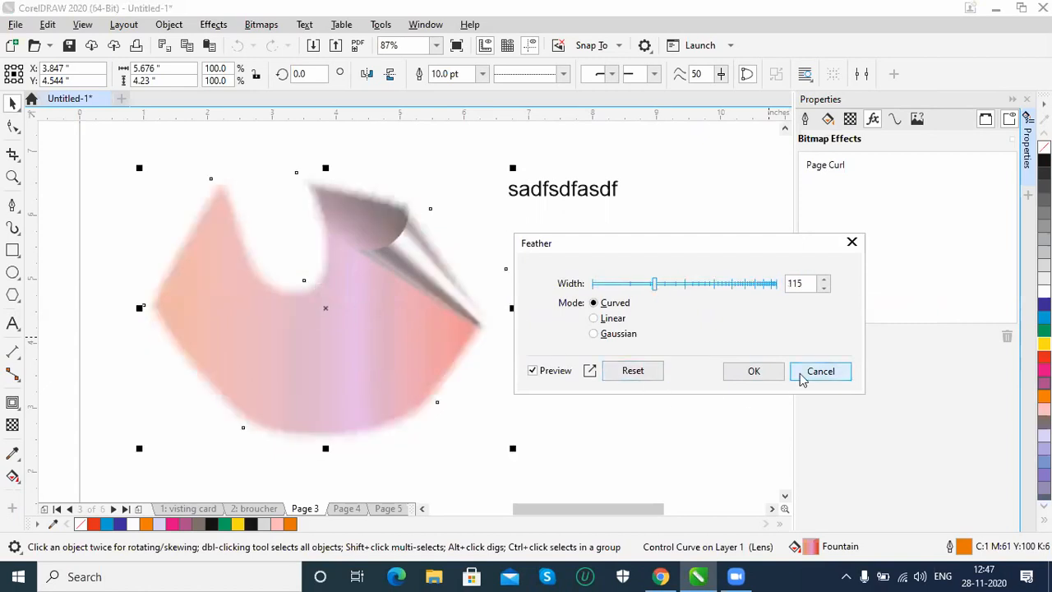
{"action": "left_click", "coordinate": [746, 374]}
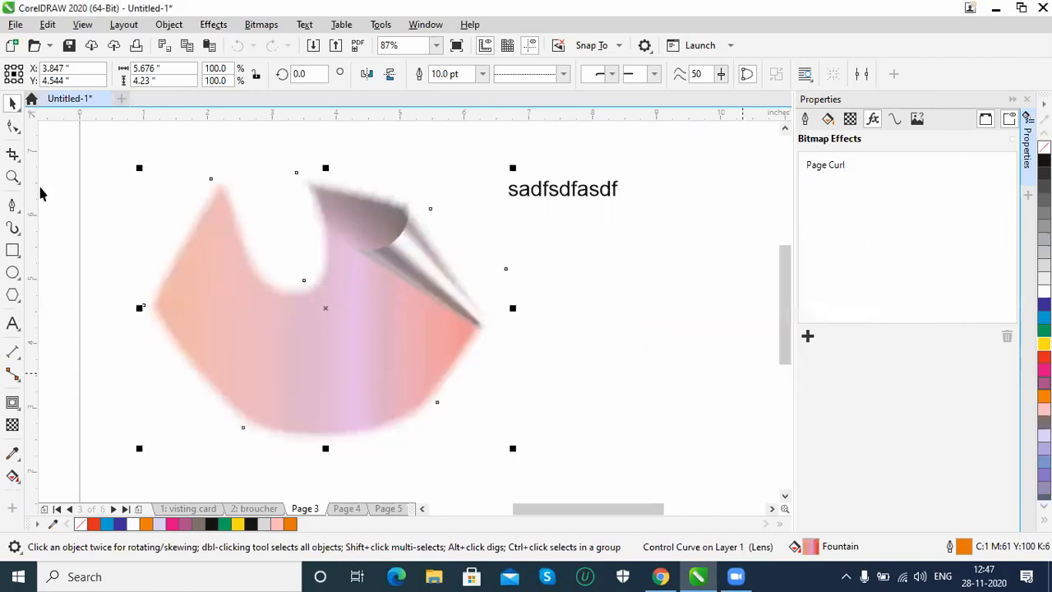
Step: Import the portrait photo of the man in a white shirt and place it about 2.46 × 3.69 in beside the curve, below the text
{"action": "left_click", "coordinate": [15, 24]}
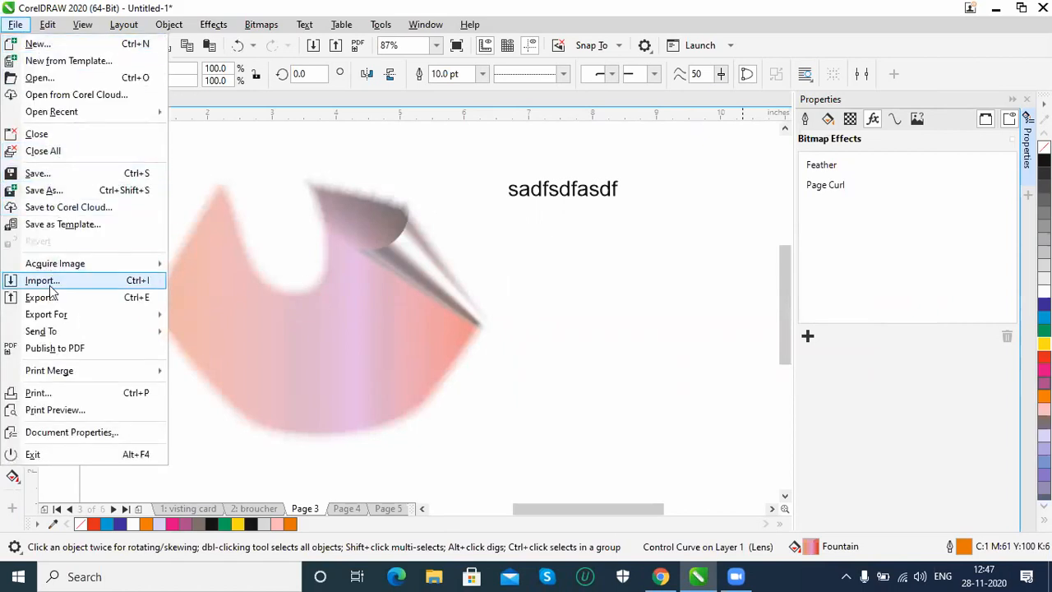
{"action": "left_click", "coordinate": [414, 259]}
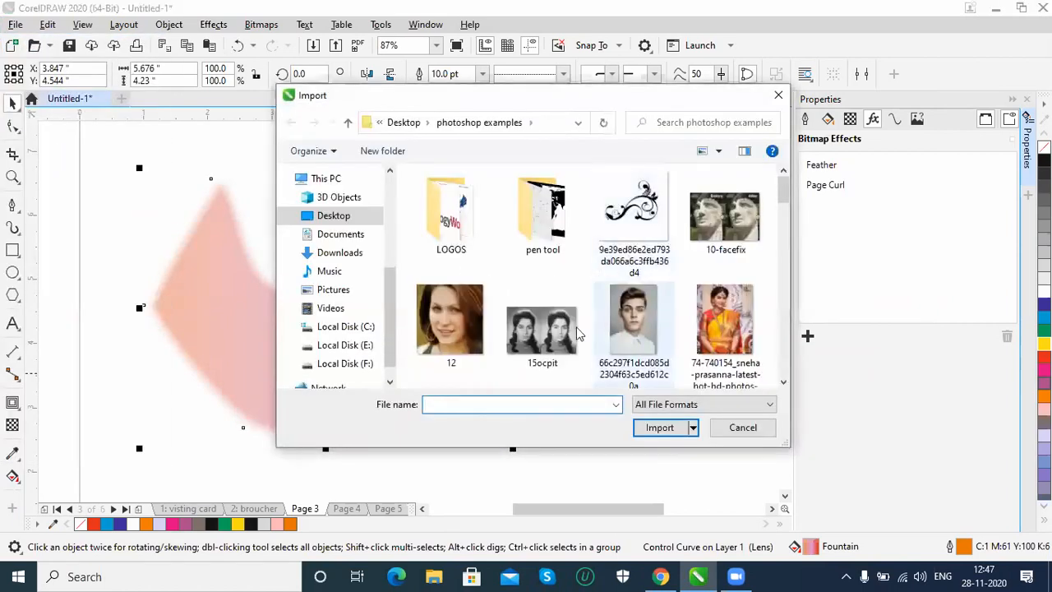
{"action": "double_click", "coordinate": [604, 329]}
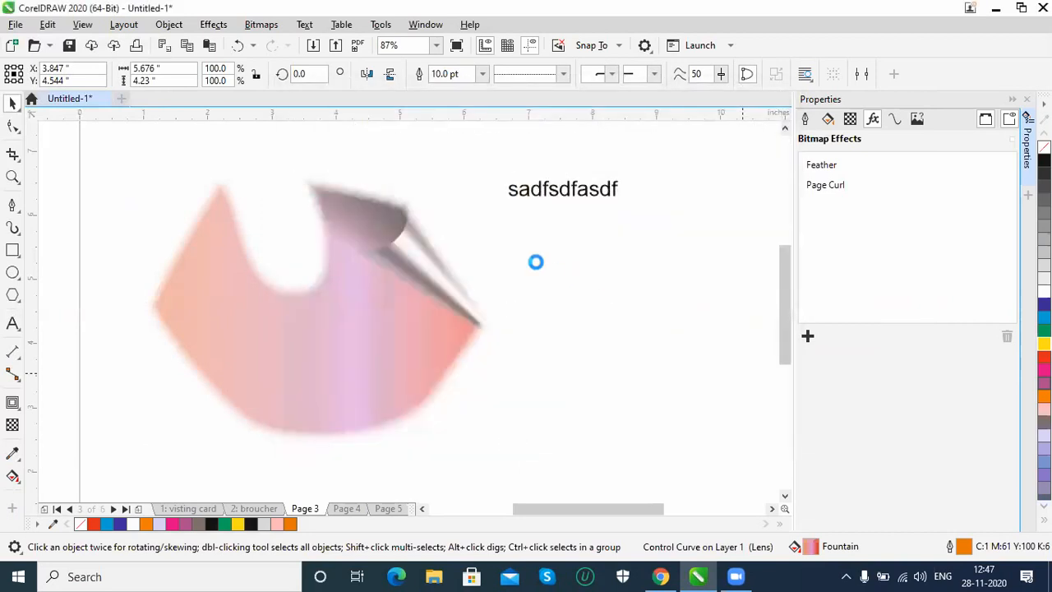
{"action": "left_click", "coordinate": [498, 227]}
{"action": "left_click_drag", "start_coordinate": [697, 463], "coordinate": [682, 452]}
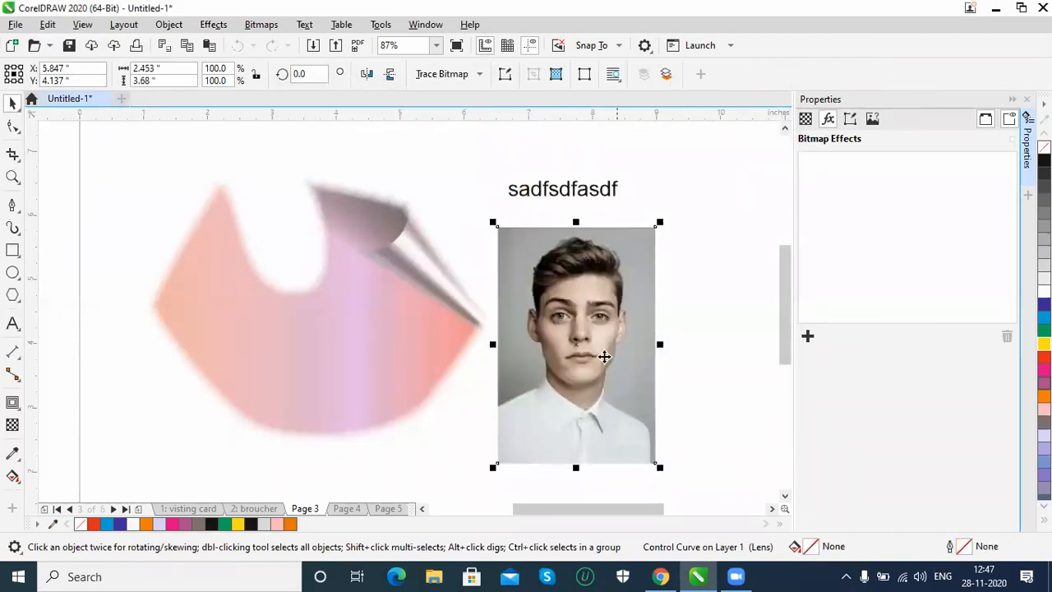
{"action": "left_click_drag", "start_coordinate": [634, 336], "coordinate": [662, 307]}
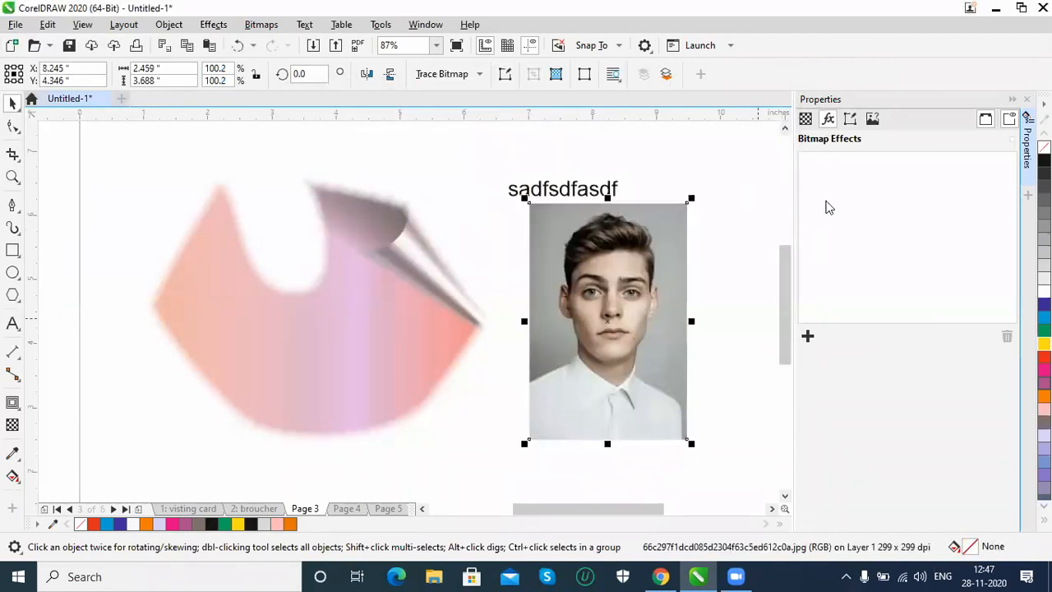
Step: Apply a Tone Curve adjustment to the photo with RGB curve points at X 128, Y 157 and X 68, Y 71
{"action": "left_click", "coordinate": [806, 119]}
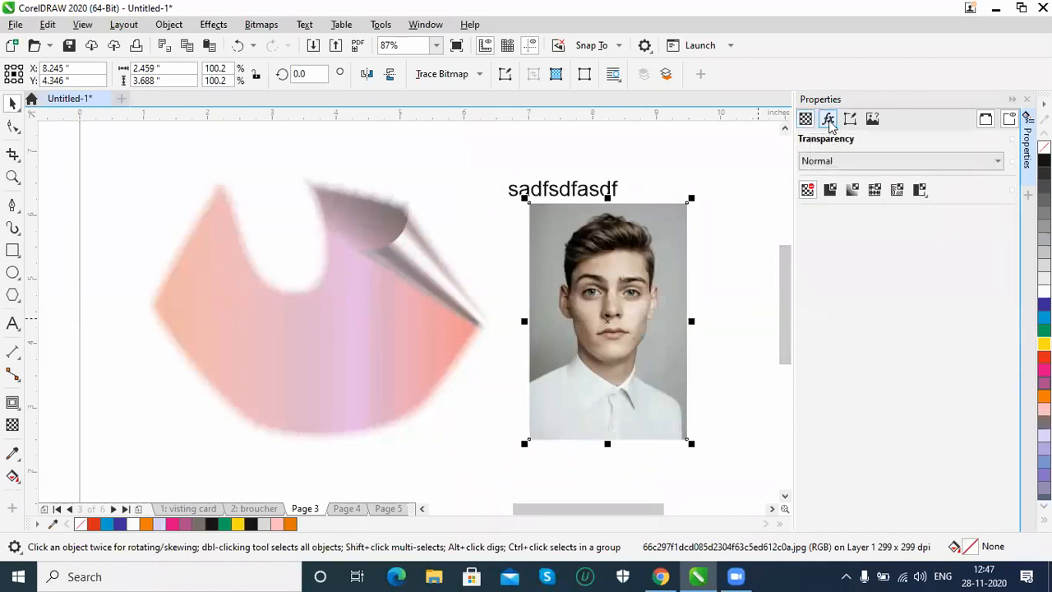
{"action": "left_click", "coordinate": [828, 119]}
{"action": "left_click", "coordinate": [807, 335]}
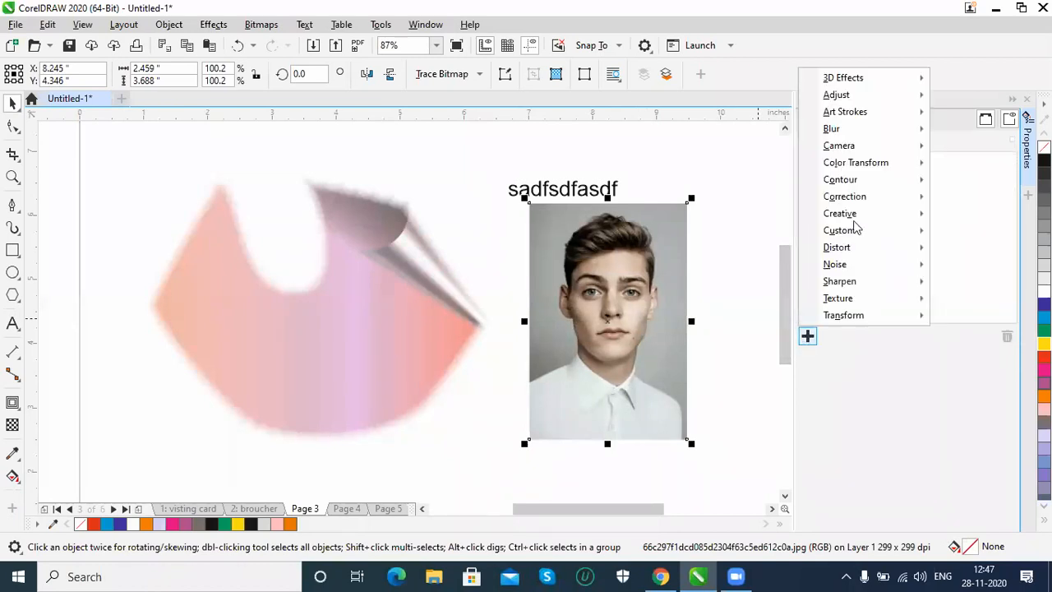
{"action": "mouse_move", "coordinate": [852, 102]}
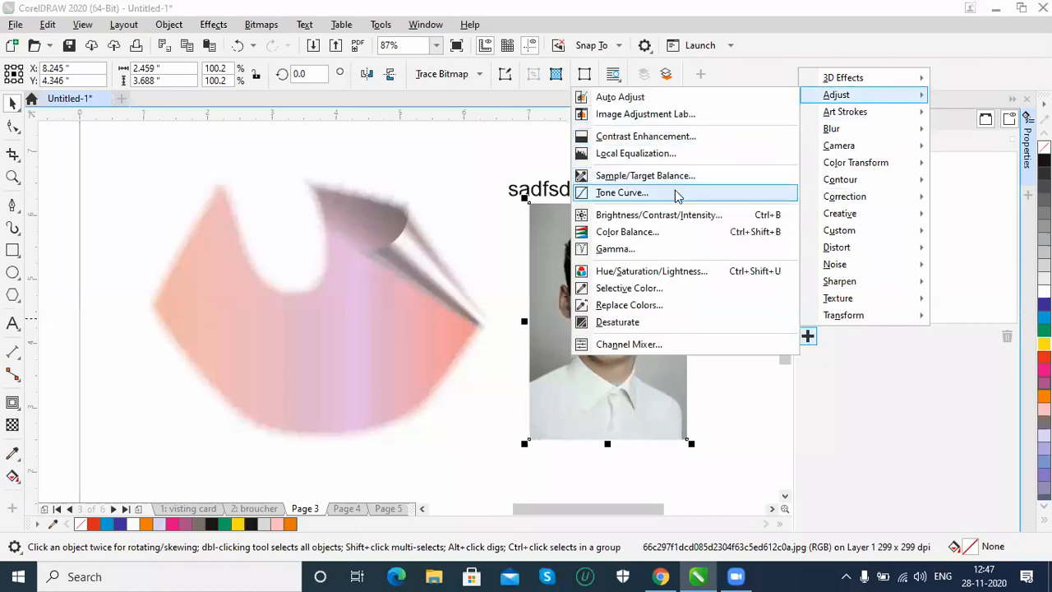
{"action": "left_click", "coordinate": [675, 190]}
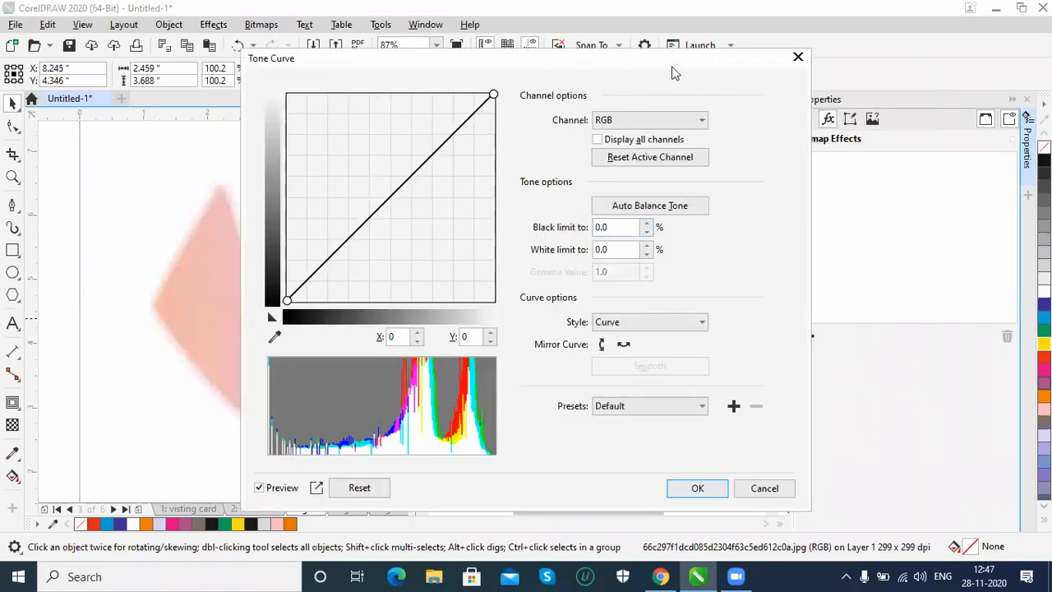
{"action": "left_click_drag", "start_coordinate": [613, 64], "coordinate": [1038, 41]}
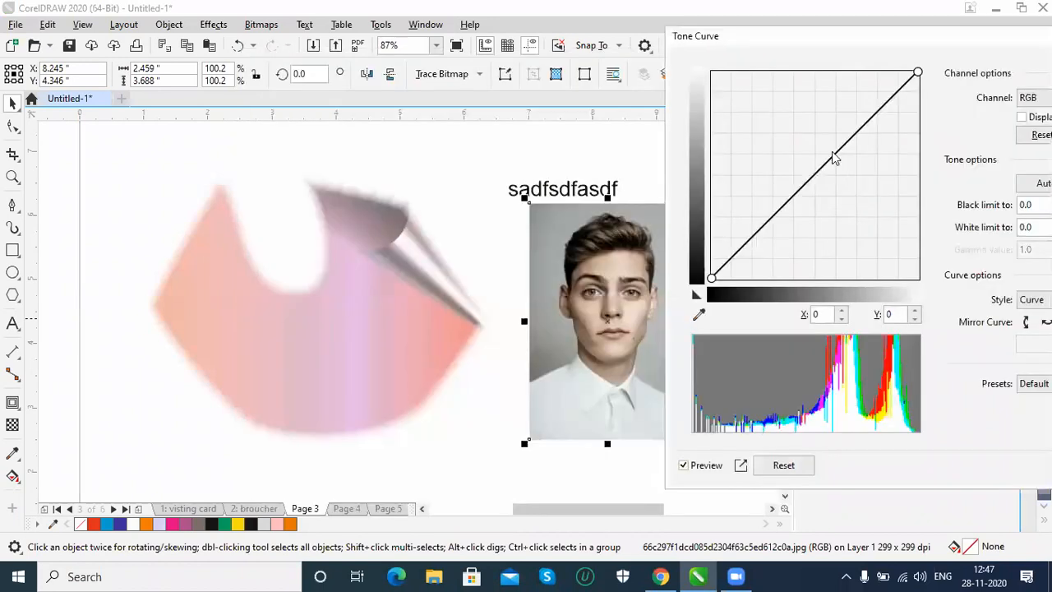
{"action": "left_click_drag", "start_coordinate": [821, 171], "coordinate": [813, 151]}
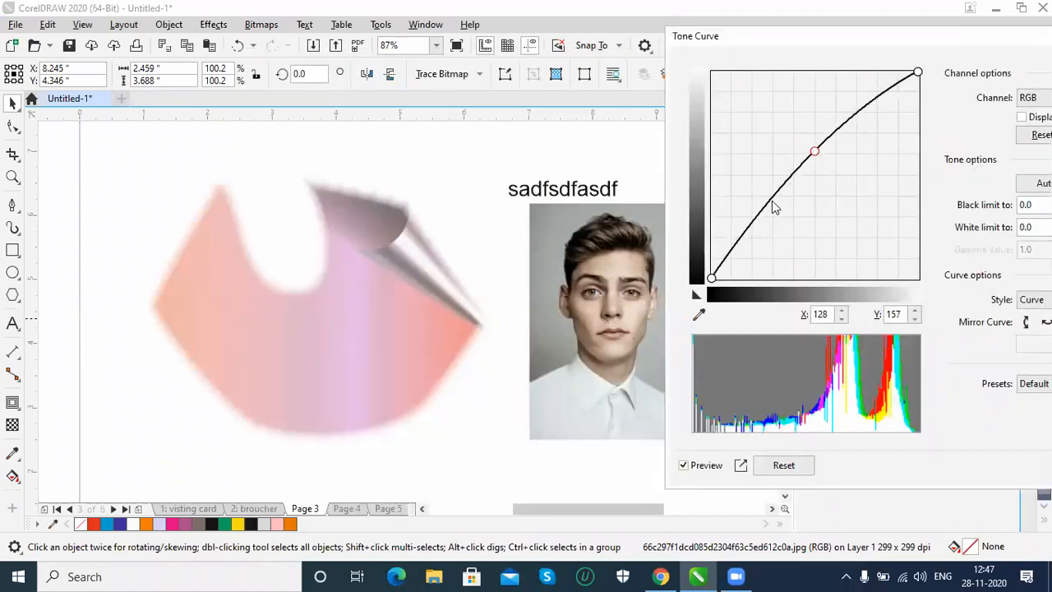
{"action": "left_click_drag", "start_coordinate": [761, 213], "coordinate": [767, 222]}
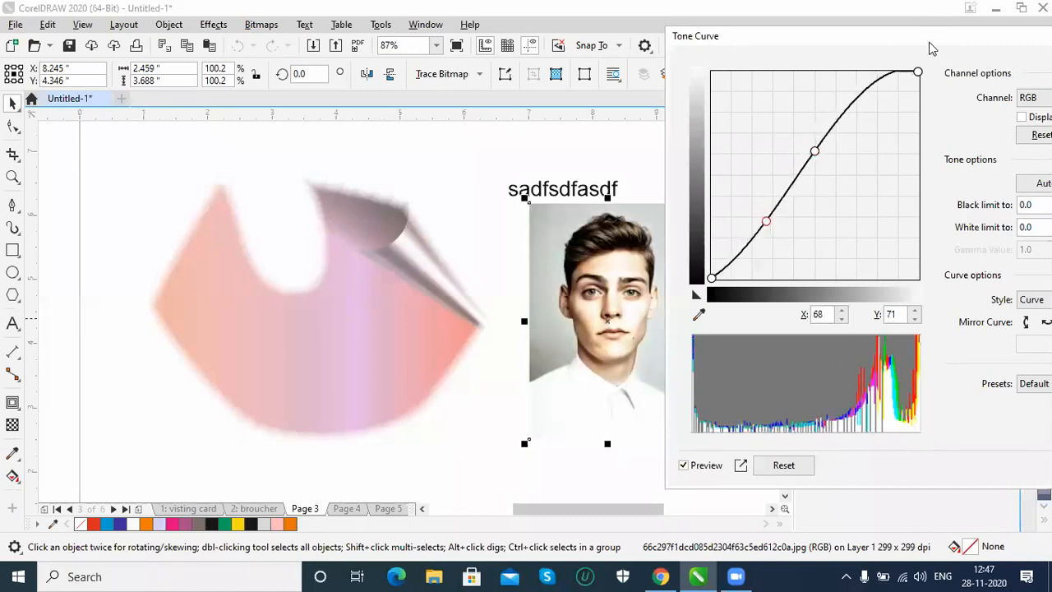
{"action": "left_click_drag", "start_coordinate": [713, 38], "coordinate": [500, 55]}
{"action": "left_click", "coordinate": [906, 483]}
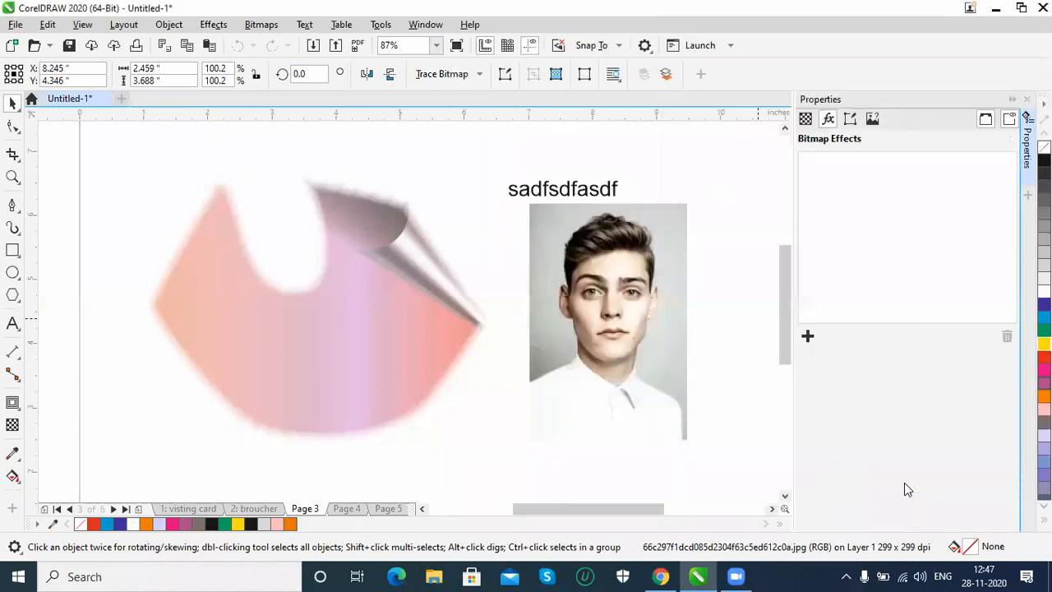
Step: Apply a Motion Blur effect to the photo with a distance of 52 and direction 0, ignoring pixels outside the image
{"action": "left_click", "coordinate": [807, 336]}
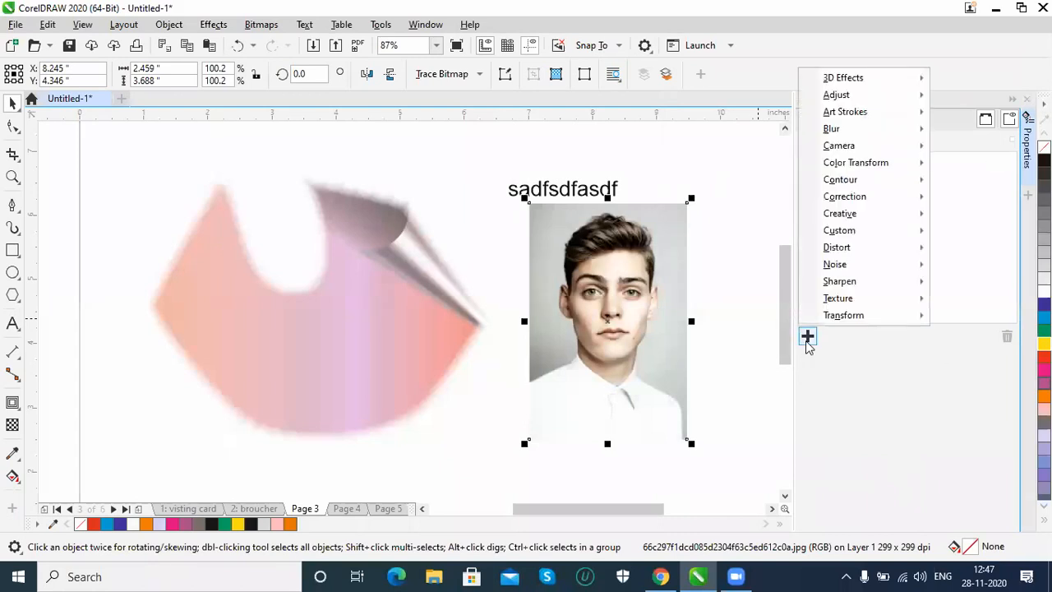
{"action": "mouse_move", "coordinate": [834, 129]}
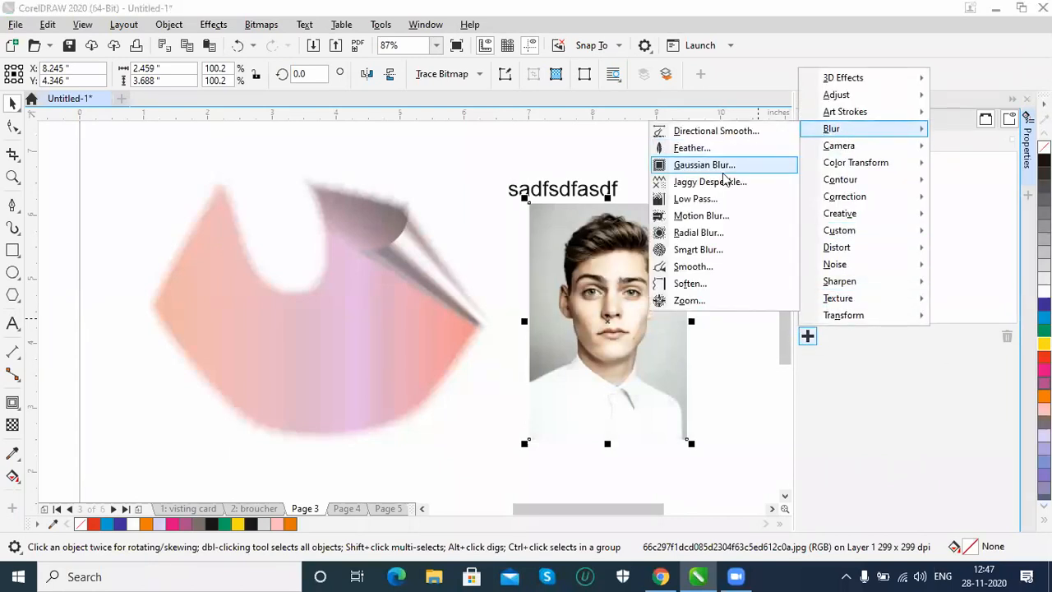
{"action": "left_click", "coordinate": [712, 216]}
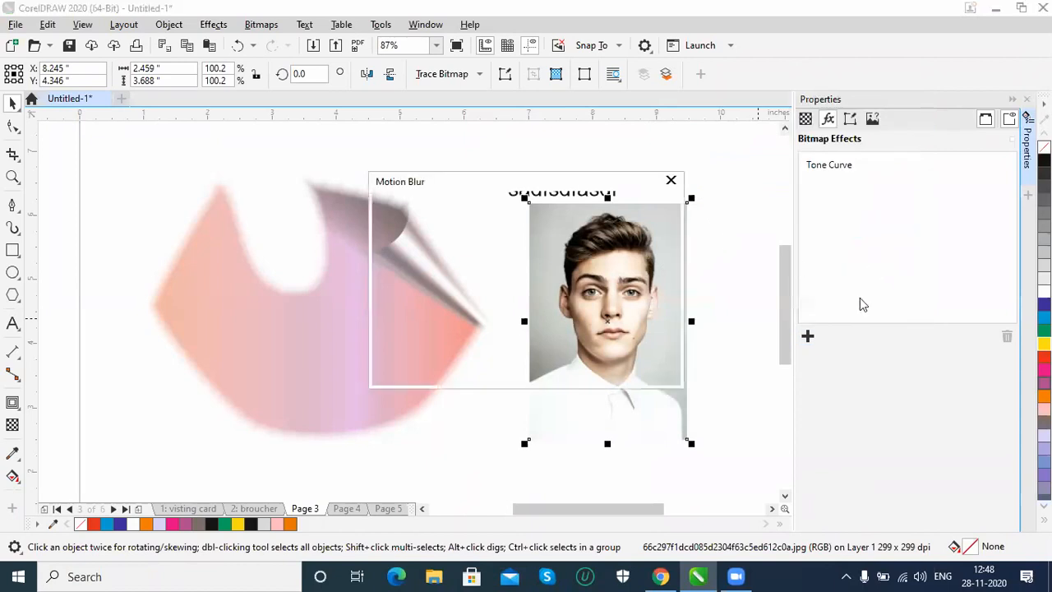
{"action": "left_click_drag", "start_coordinate": [564, 185], "coordinate": [967, 180]}
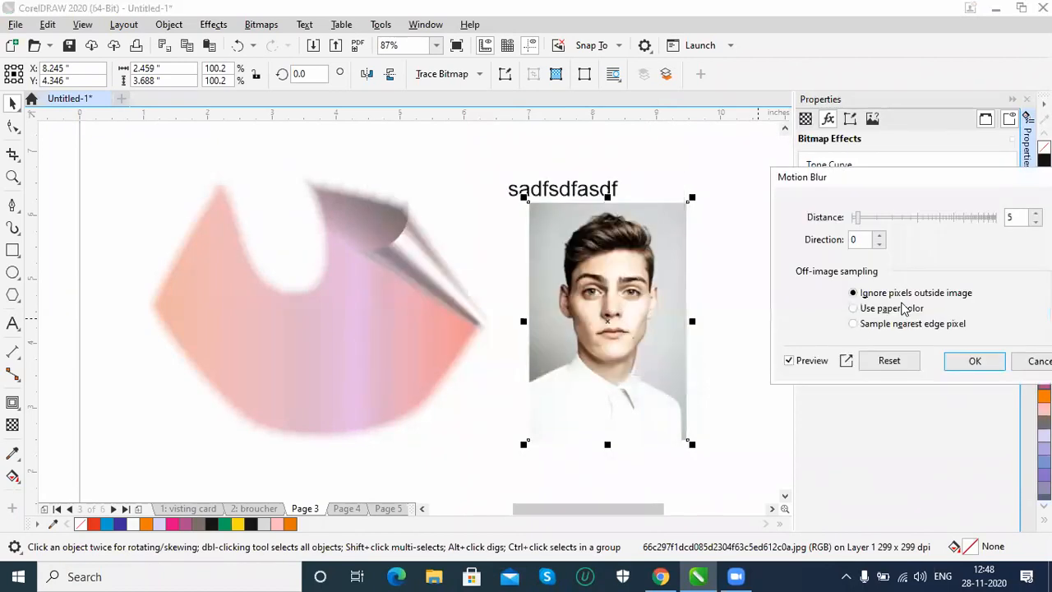
{"action": "left_click_drag", "start_coordinate": [861, 221], "coordinate": [883, 224]}
{"action": "left_click", "coordinate": [893, 218]}
{"action": "left_click_drag", "start_coordinate": [863, 222], "coordinate": [898, 218]}
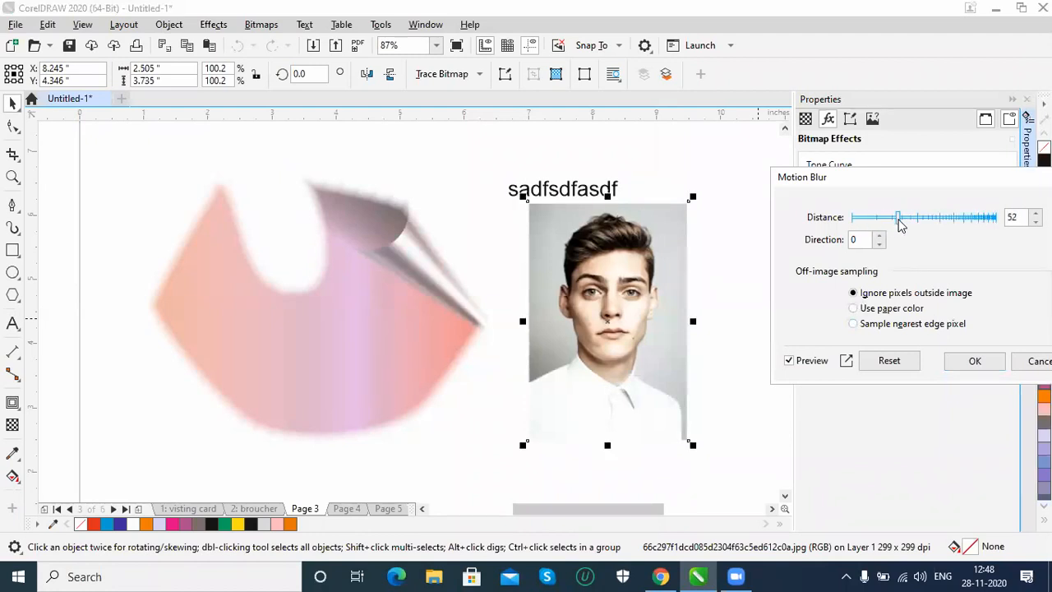
{"action": "left_click", "coordinate": [974, 362]}
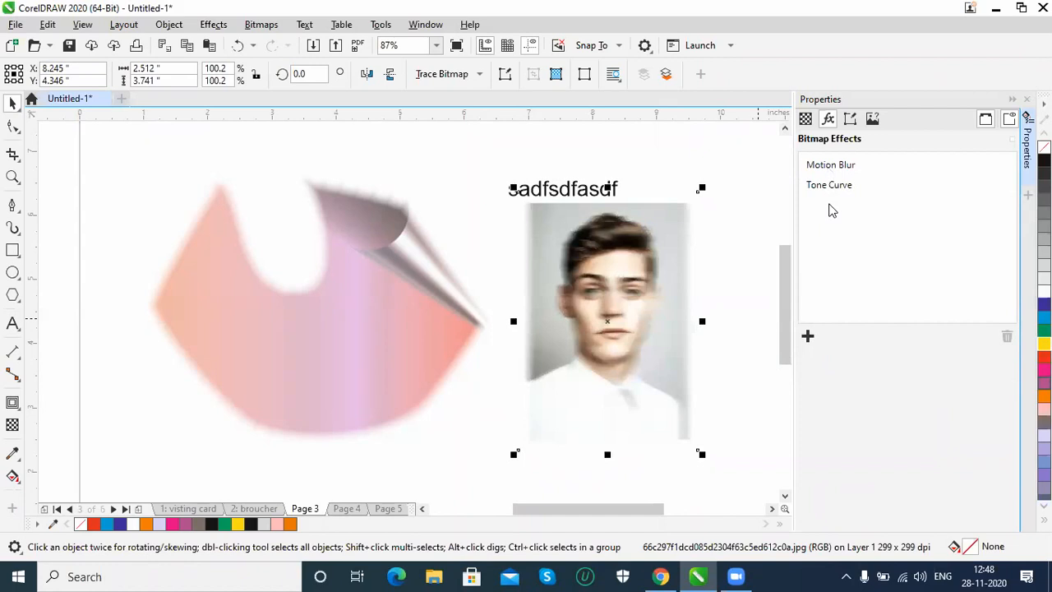
Step: Examine the photo's bitmap details and its object summary in the properties
{"action": "left_click", "coordinate": [851, 121]}
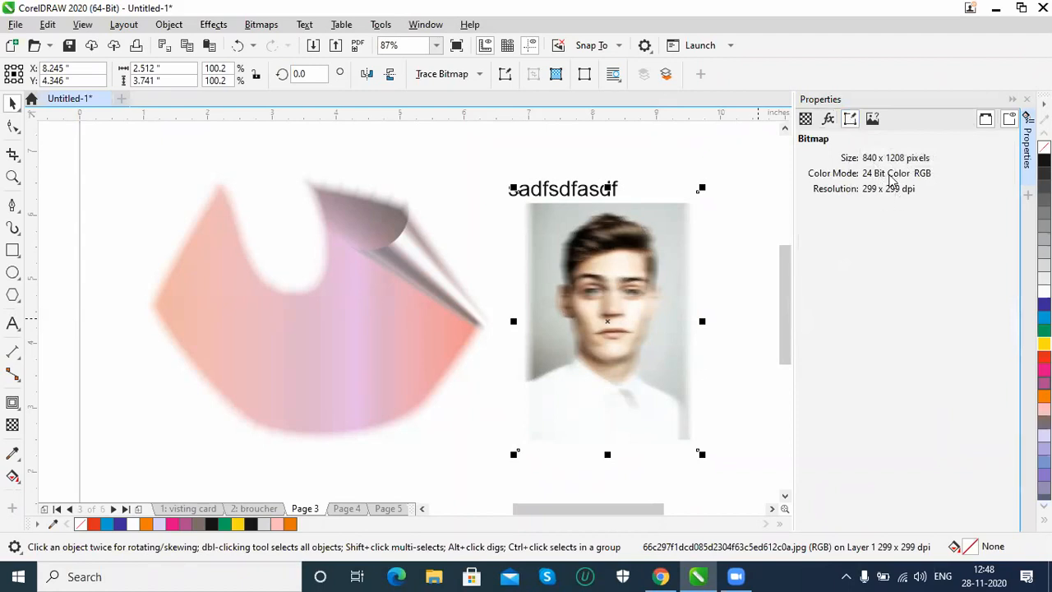
{"action": "left_click", "coordinate": [873, 121]}
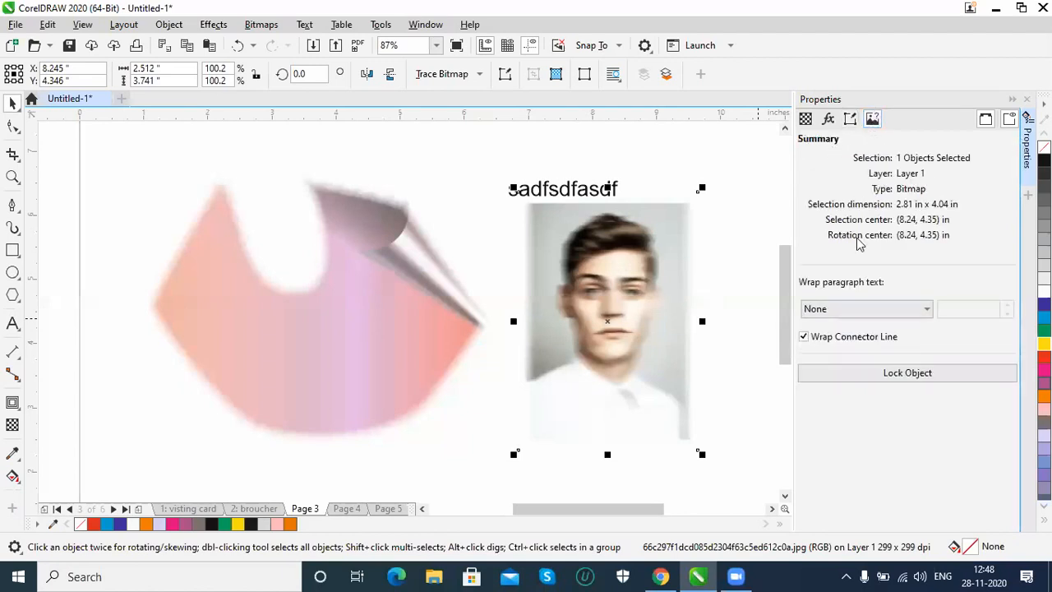
Step: Examine the pink gradient curve's bitmap effects, curve details, summary and outline in its properties
{"action": "left_click", "coordinate": [326, 342]}
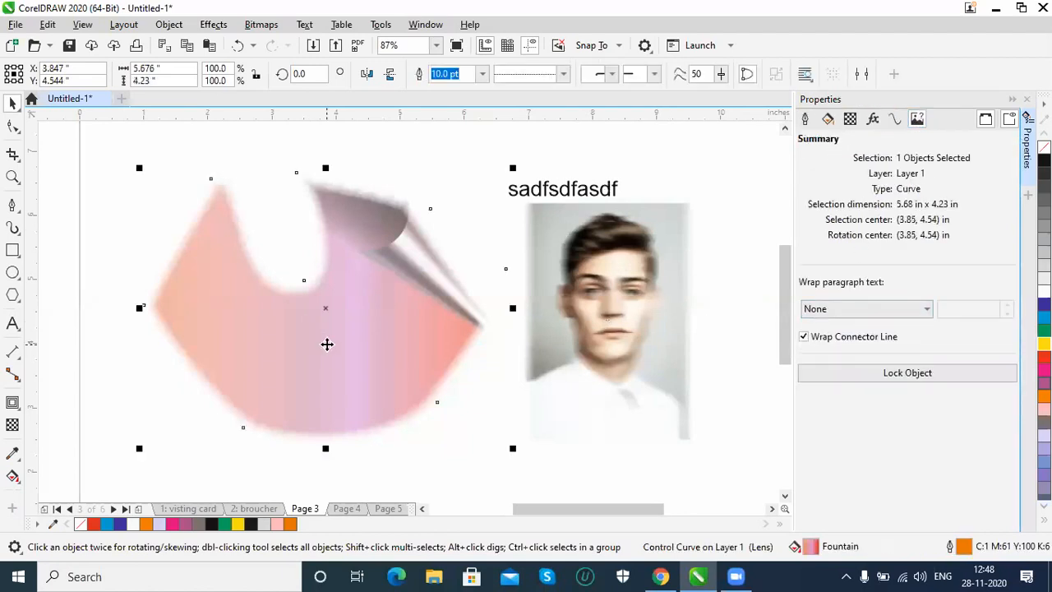
{"action": "left_click", "coordinate": [874, 121]}
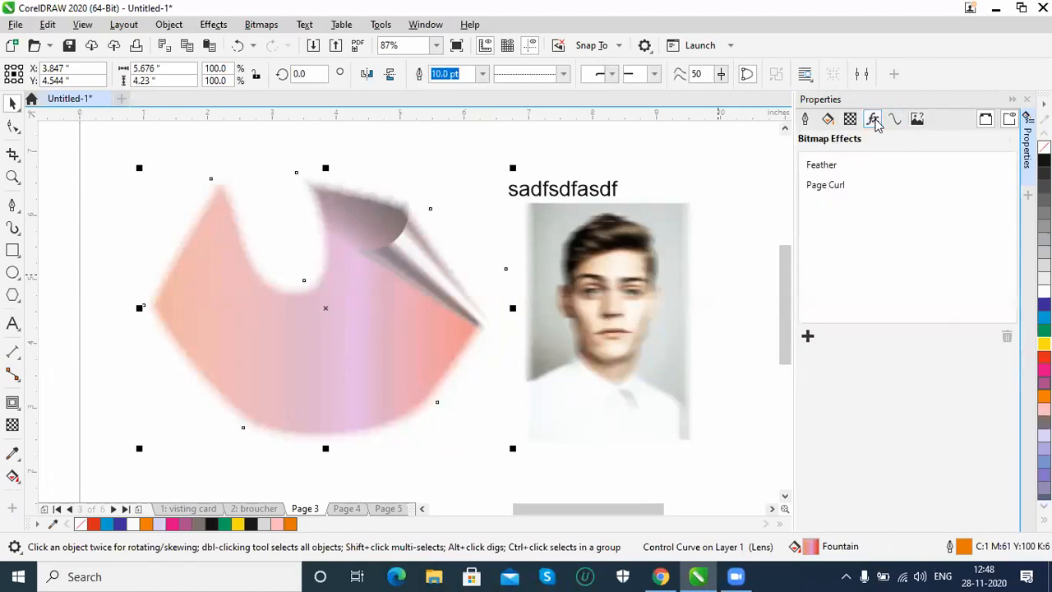
{"action": "left_click", "coordinate": [894, 122]}
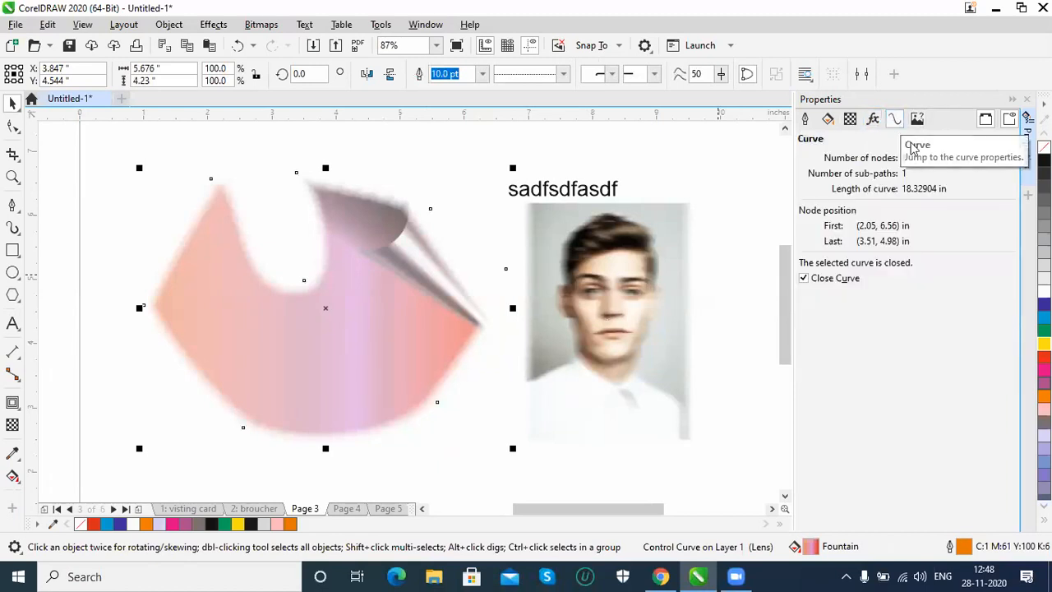
{"action": "left_click", "coordinate": [918, 120]}
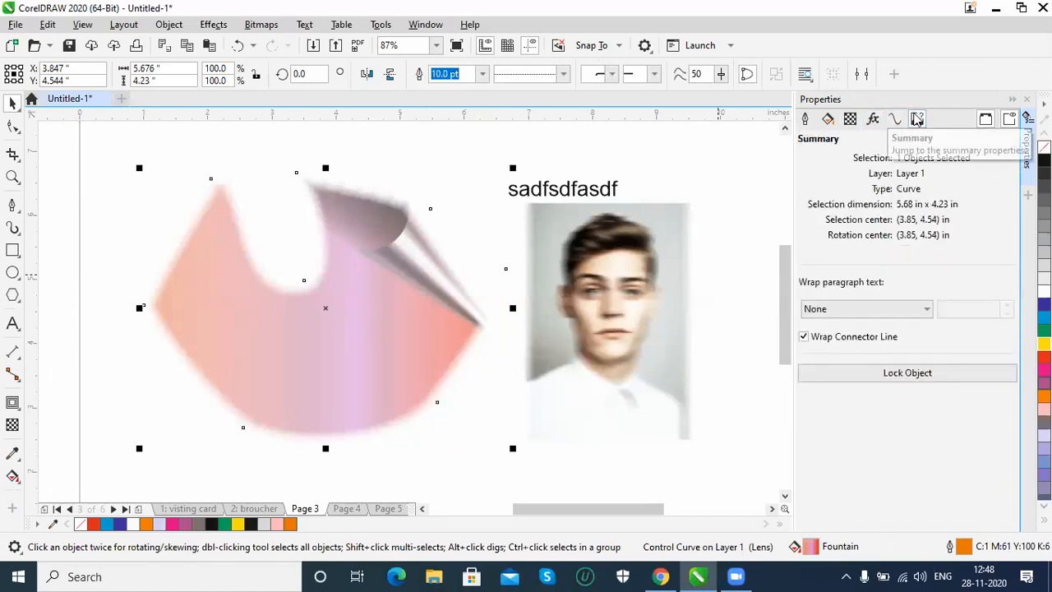
{"action": "left_click", "coordinate": [807, 121]}
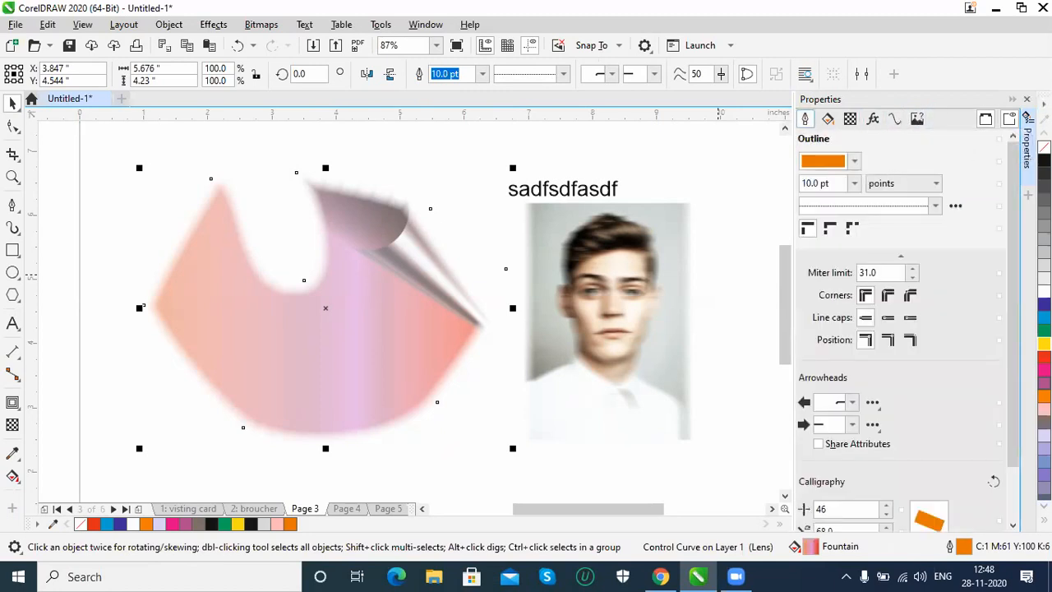
{"action": "left_click", "coordinate": [1026, 99]}
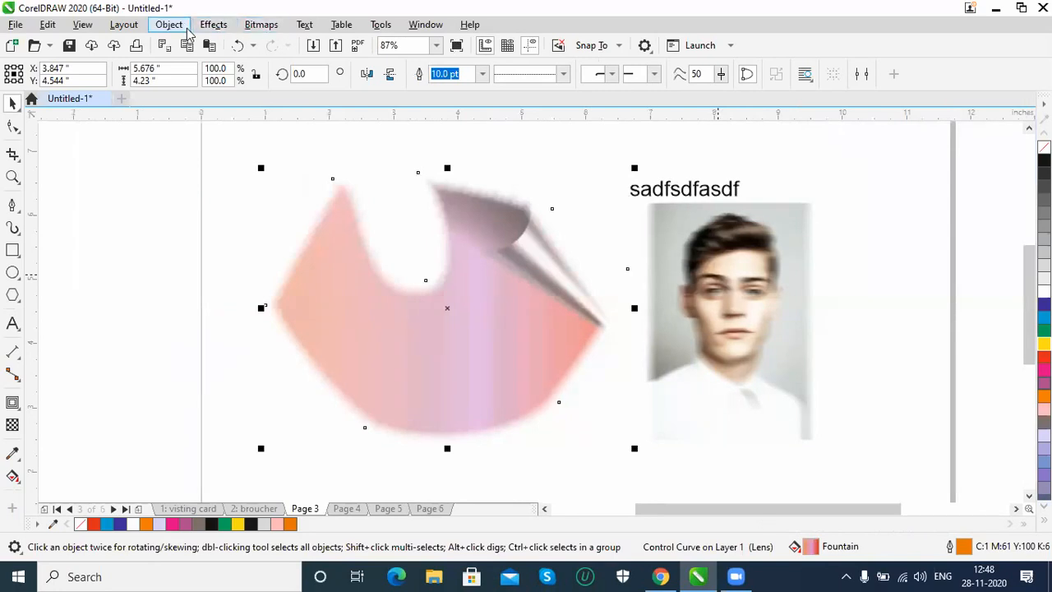
{"action": "left_click", "coordinate": [170, 25]}
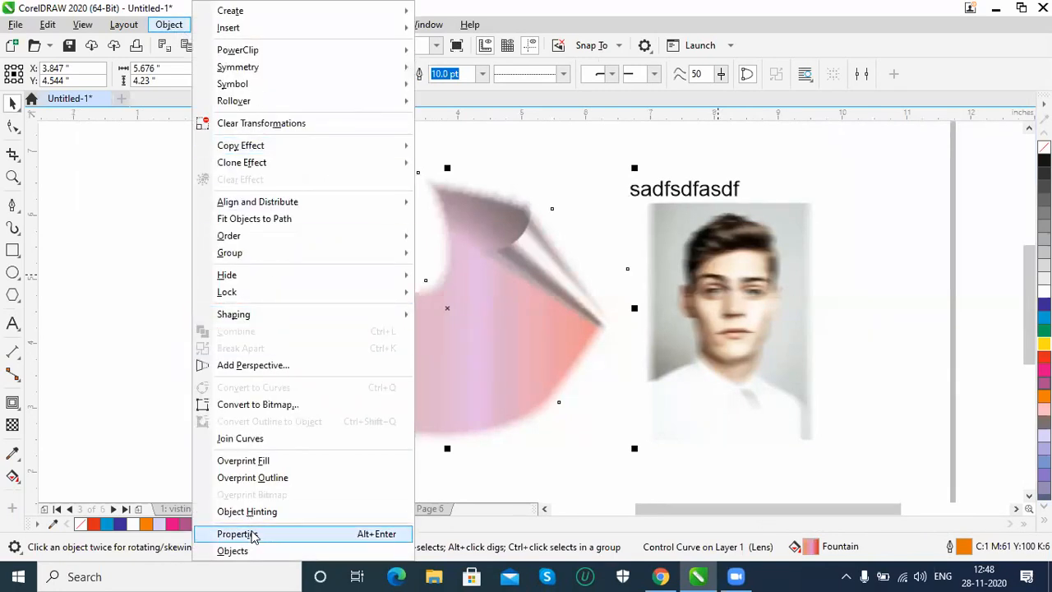
{"action": "left_click", "coordinate": [335, 539]}
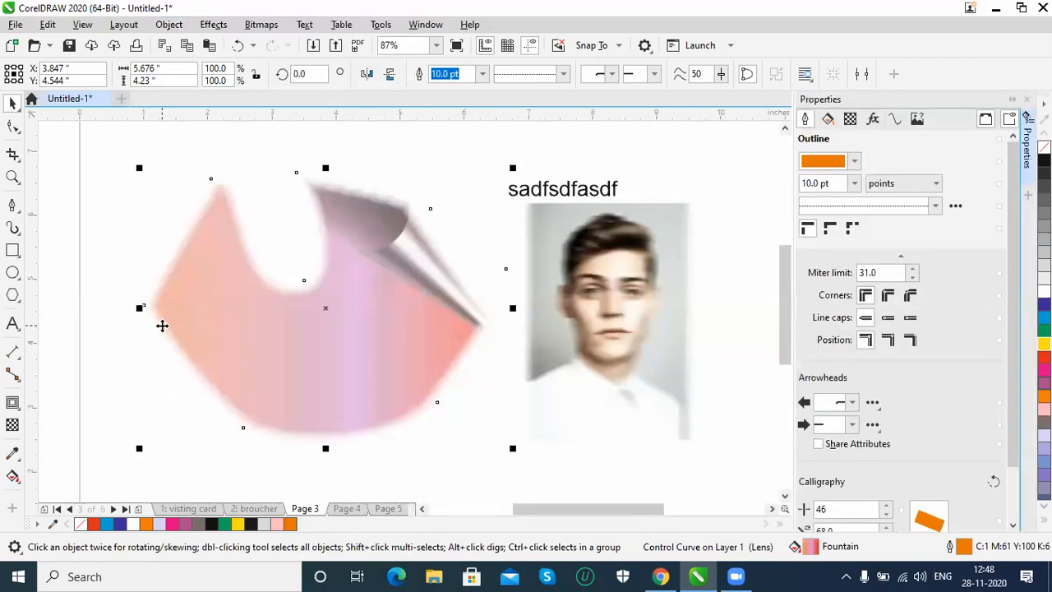
Step: Delete the gradient curve and draw an ellipse about 3.76 × 3.59 in in its place, beside the photo
{"action": "key", "text": "Delete"}
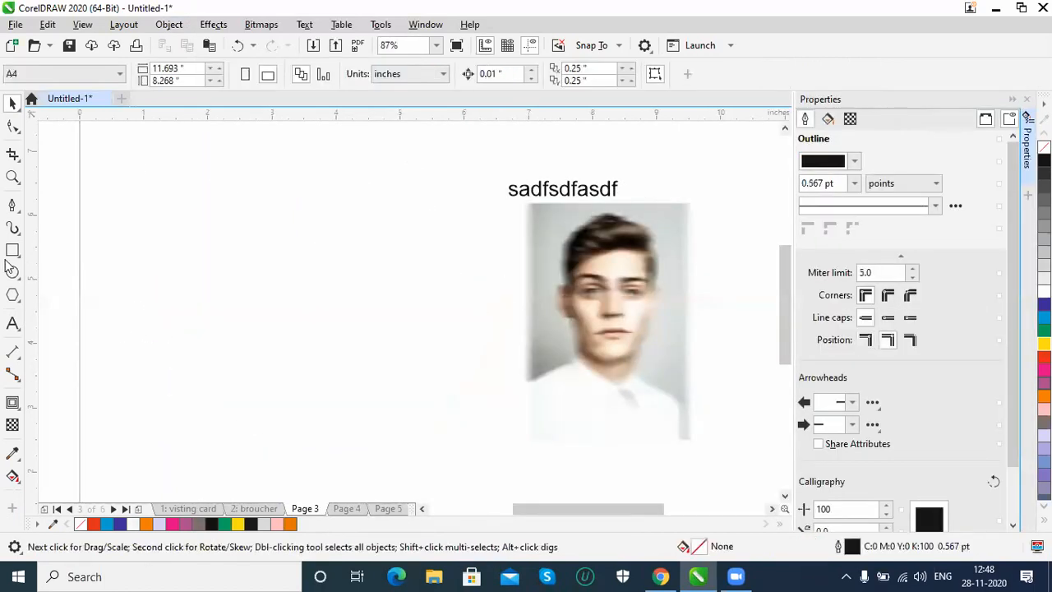
{"action": "left_click", "coordinate": [13, 273]}
{"action": "left_click_drag", "start_coordinate": [150, 200], "coordinate": [392, 430]}
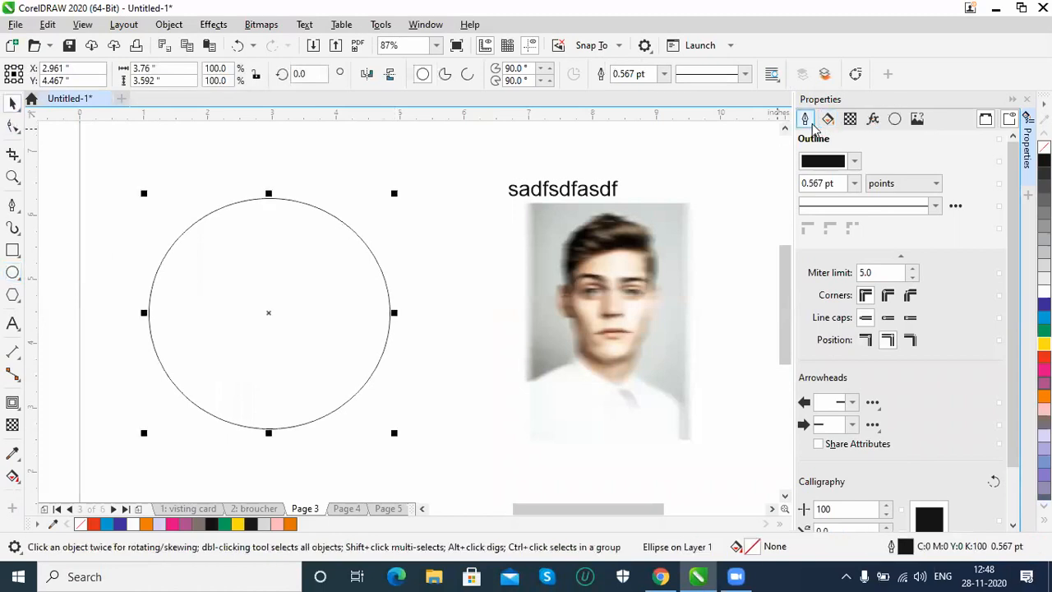
Step: Try the pie and arc shapes on the ellipse, and return it to a full ellipse
{"action": "left_click", "coordinate": [893, 120]}
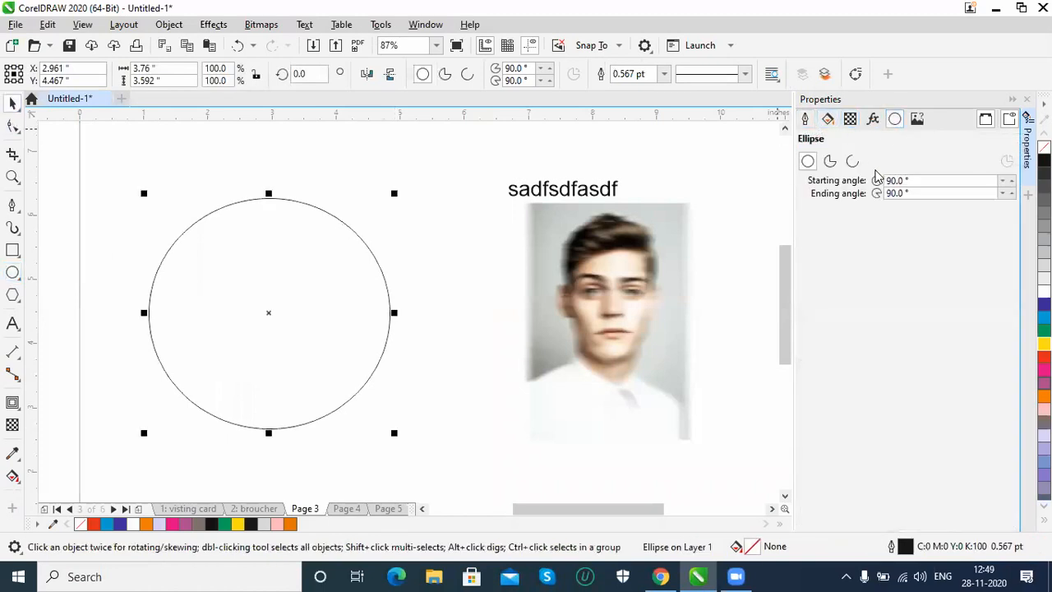
{"action": "left_click", "coordinate": [830, 162]}
{"action": "left_click", "coordinate": [851, 161]}
{"action": "left_click", "coordinate": [808, 161]}
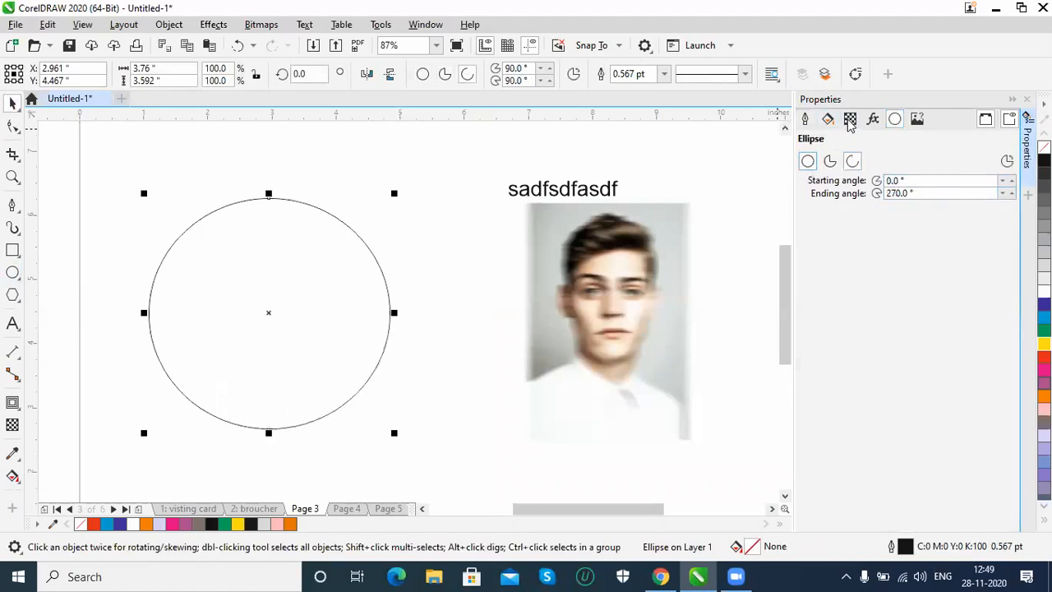
Step: Fill the ellipse with the grey metal tread-plate bitmap pattern and close its properties
{"action": "left_click", "coordinate": [850, 119]}
{"action": "left_click", "coordinate": [829, 120]}
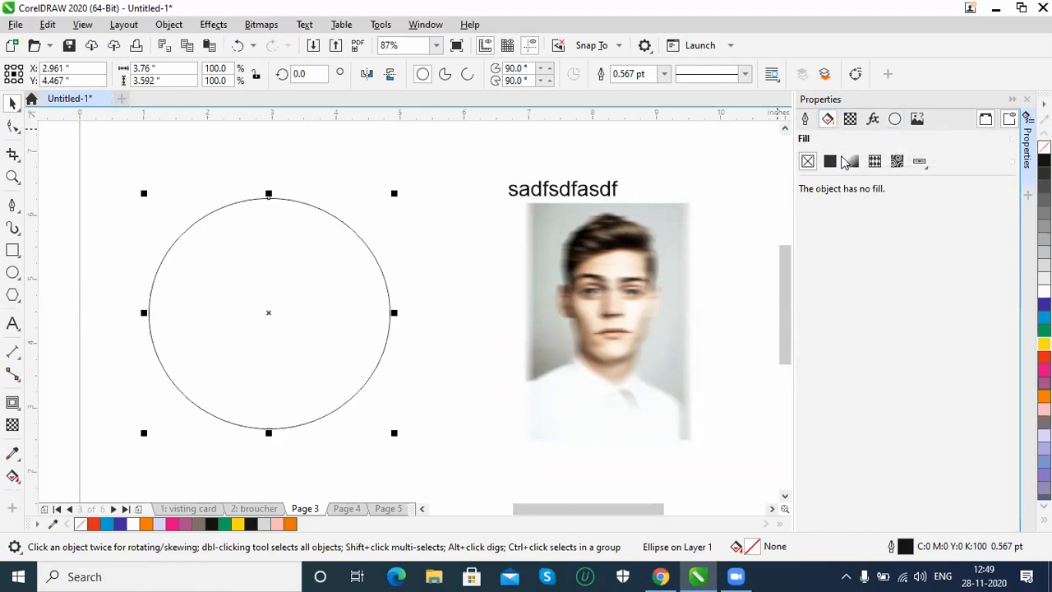
{"action": "left_click", "coordinate": [897, 162]}
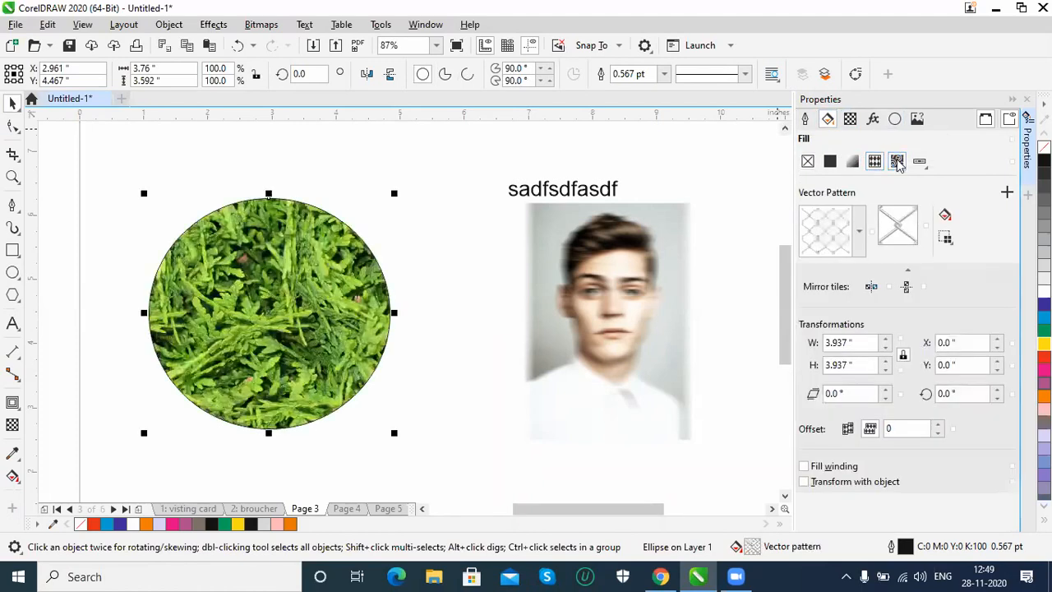
{"action": "left_click", "coordinate": [896, 163]}
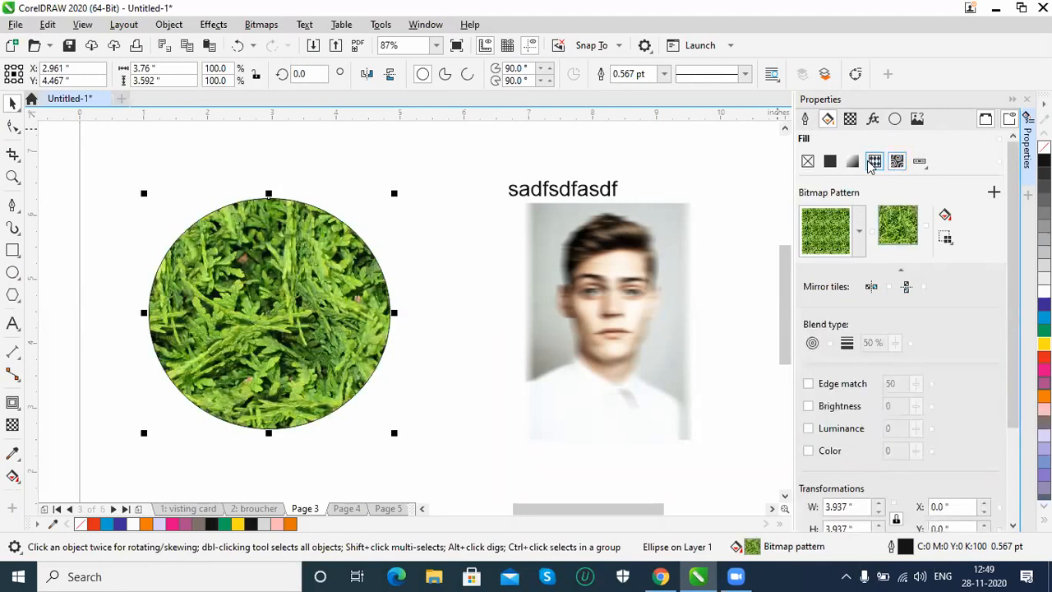
{"action": "left_click", "coordinate": [859, 228]}
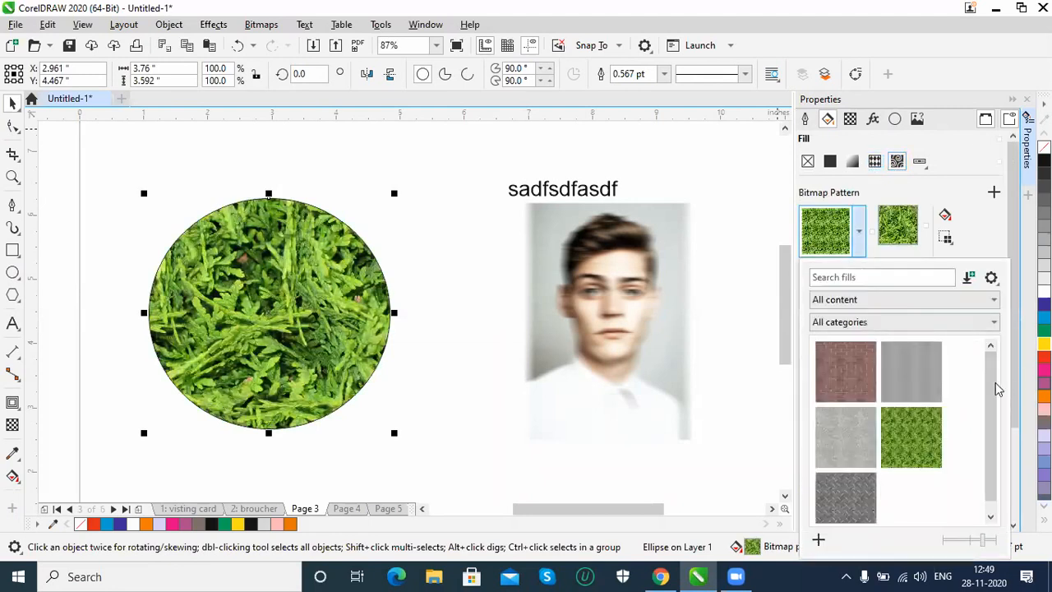
{"action": "left_click_drag", "start_coordinate": [992, 391], "coordinate": [921, 468]}
{"action": "left_click", "coordinate": [860, 498]}
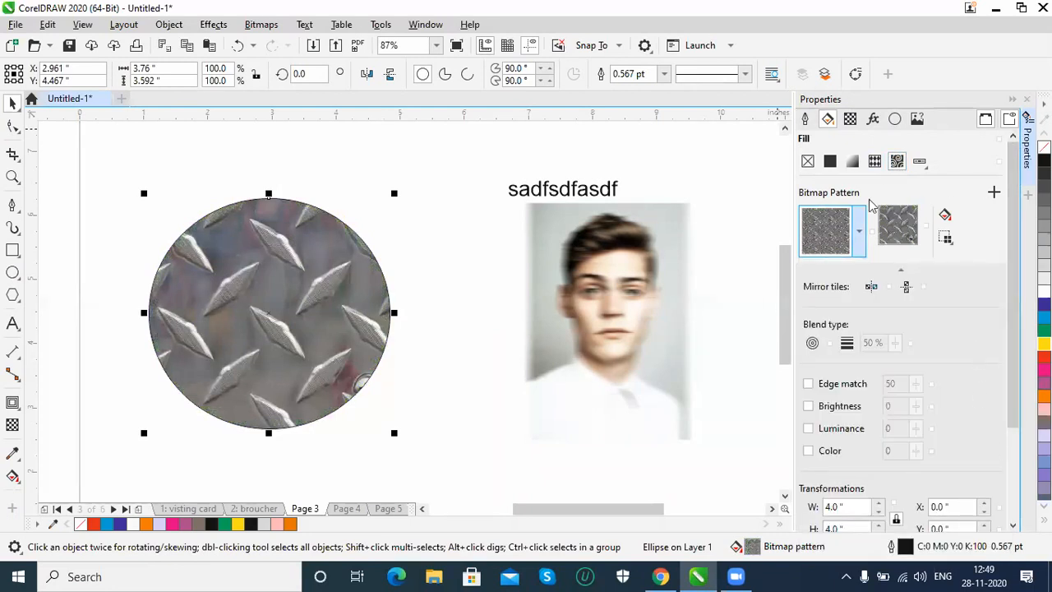
{"action": "left_click", "coordinate": [806, 120]}
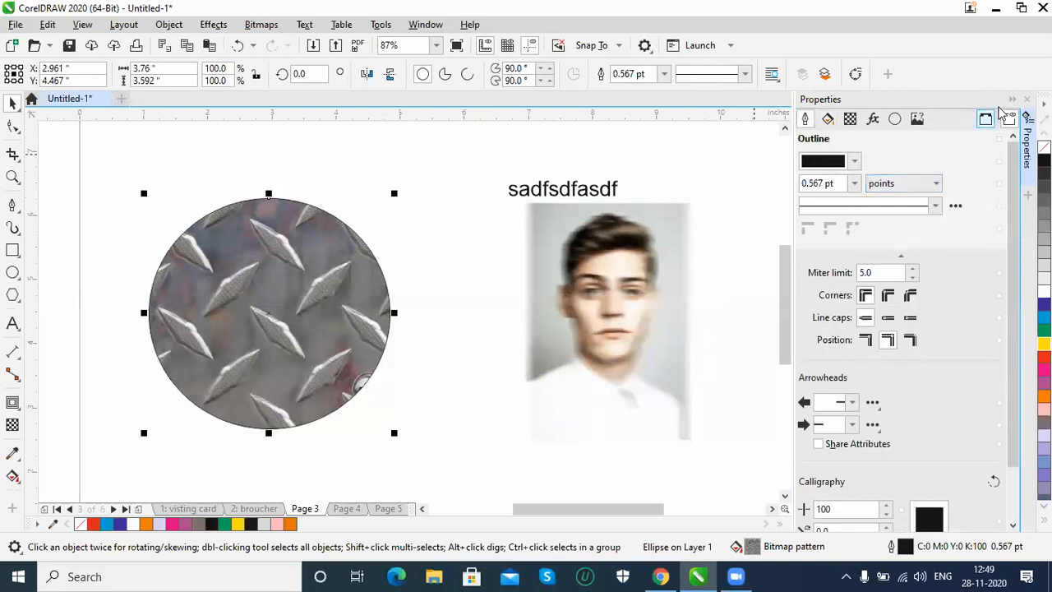
{"action": "key", "text": "alt+Return"}
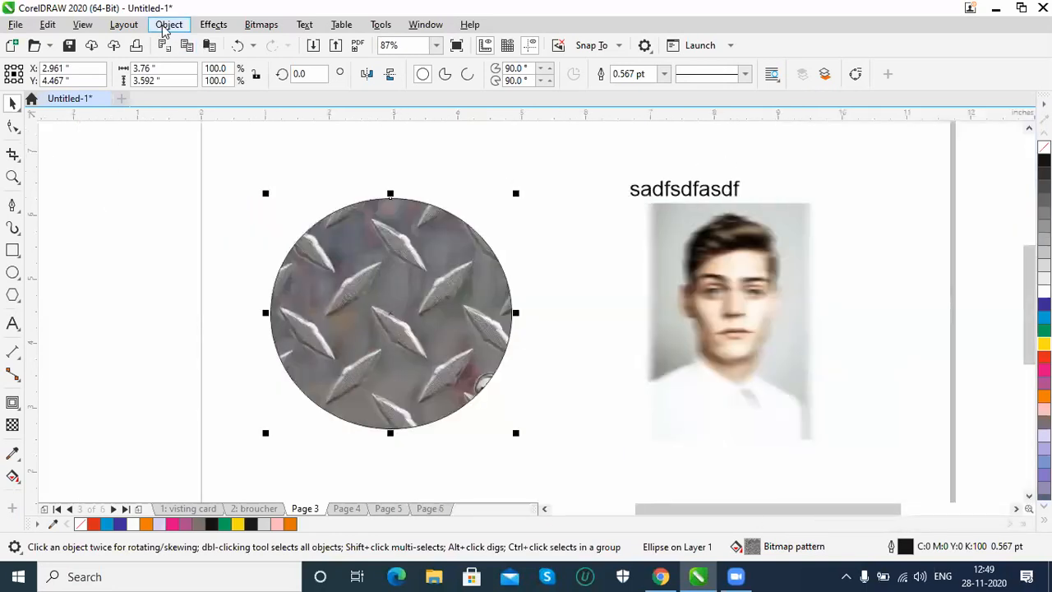
Step: Open the Objects list, go to the "visting card" page and expand its Layer 1
{"action": "left_click", "coordinate": [169, 24]}
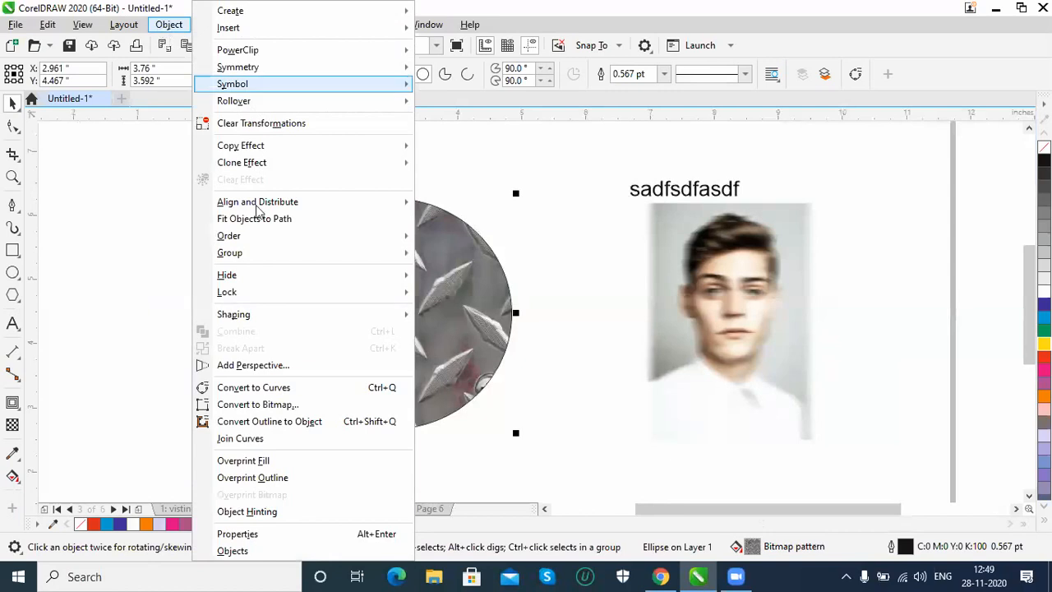
{"action": "left_click", "coordinate": [252, 552]}
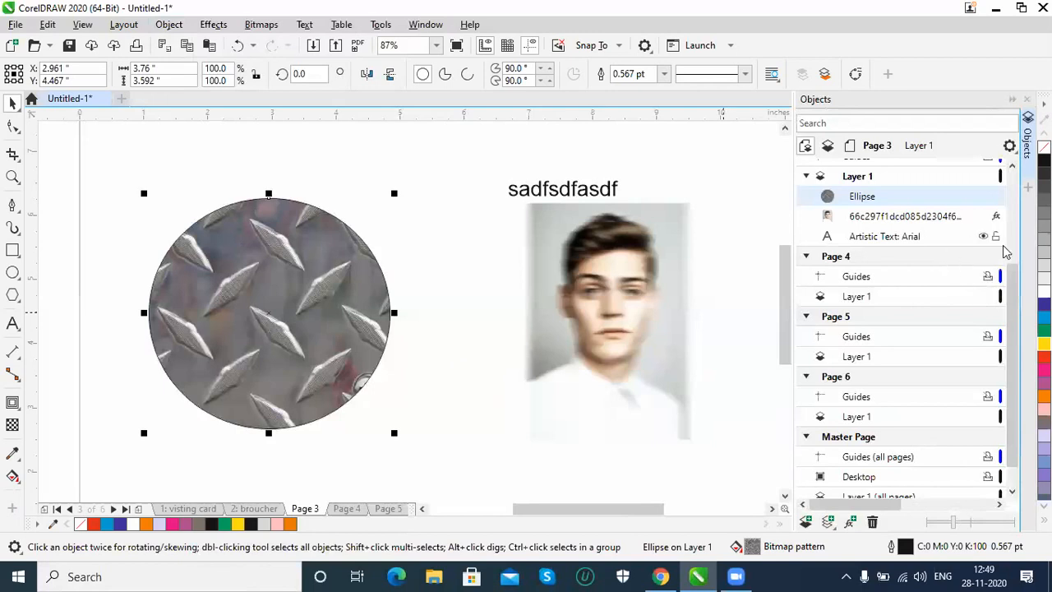
{"action": "left_click_drag", "start_coordinate": [1016, 296], "coordinate": [1023, 173]}
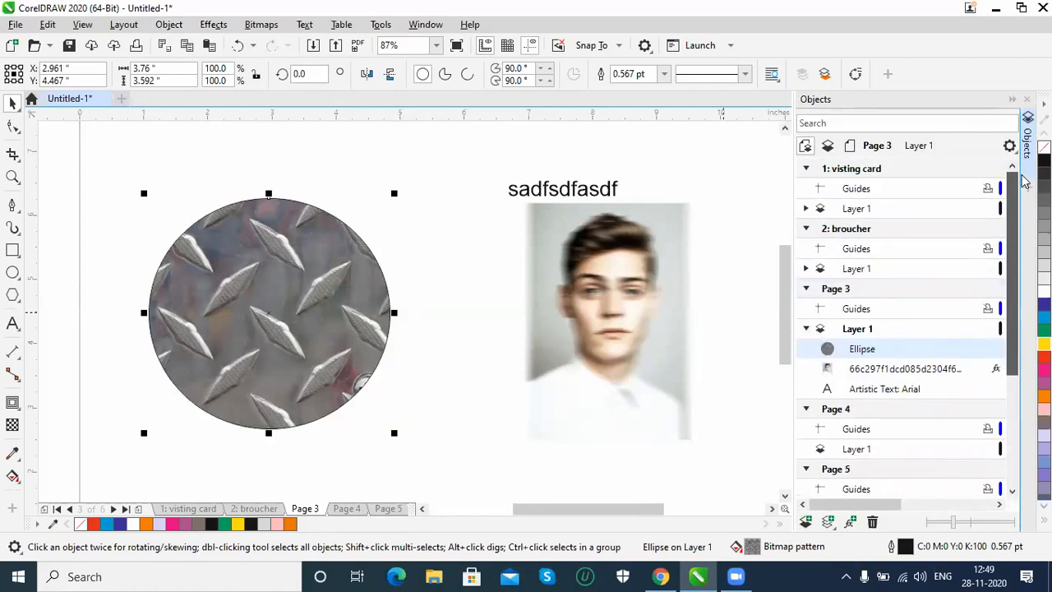
{"action": "left_click", "coordinate": [856, 171]}
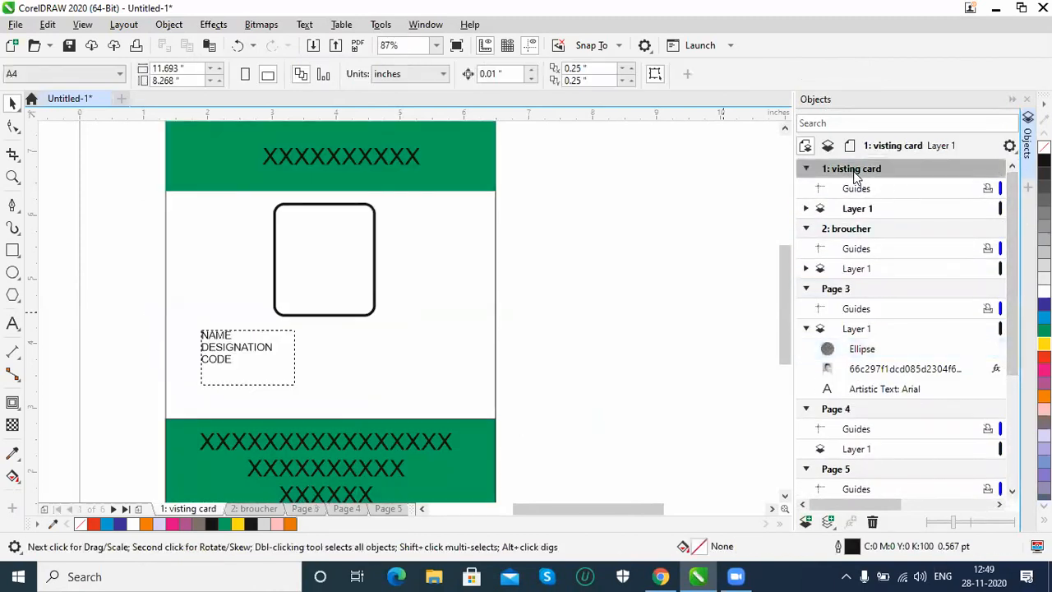
{"action": "left_click", "coordinate": [857, 192]}
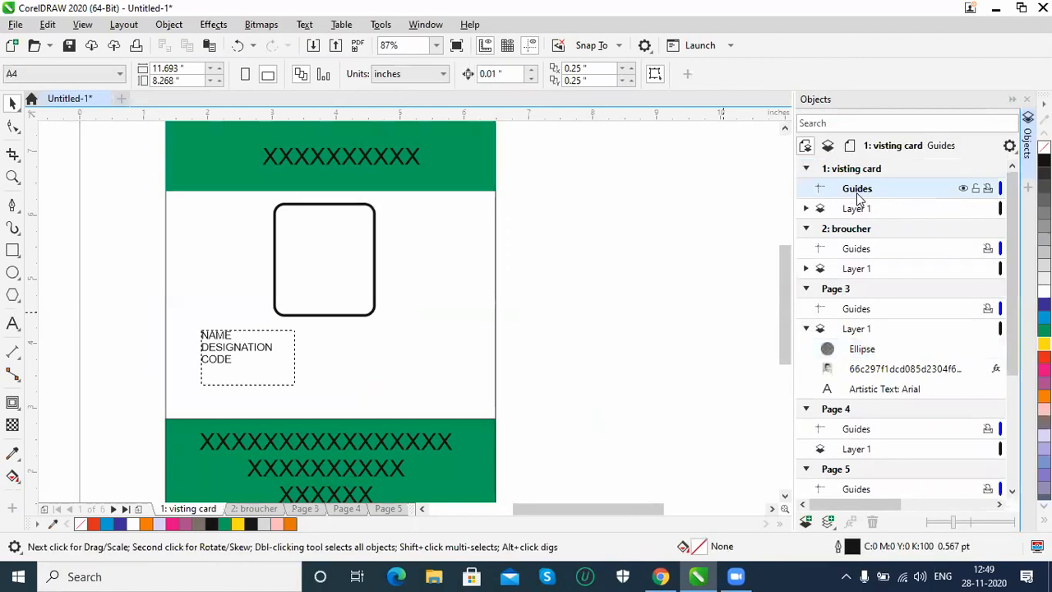
{"action": "left_click", "coordinate": [851, 209]}
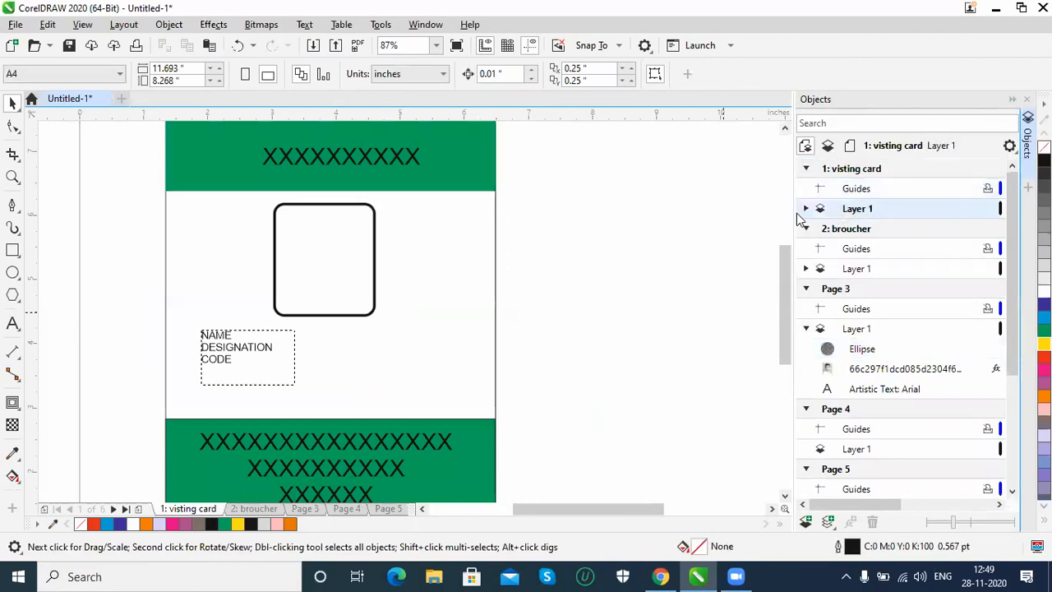
{"action": "left_click", "coordinate": [807, 209]}
Step: Select each rectangle and text object on Layer 1 of the visting card in turn, and close the Objects list
{"action": "left_click", "coordinate": [876, 231]}
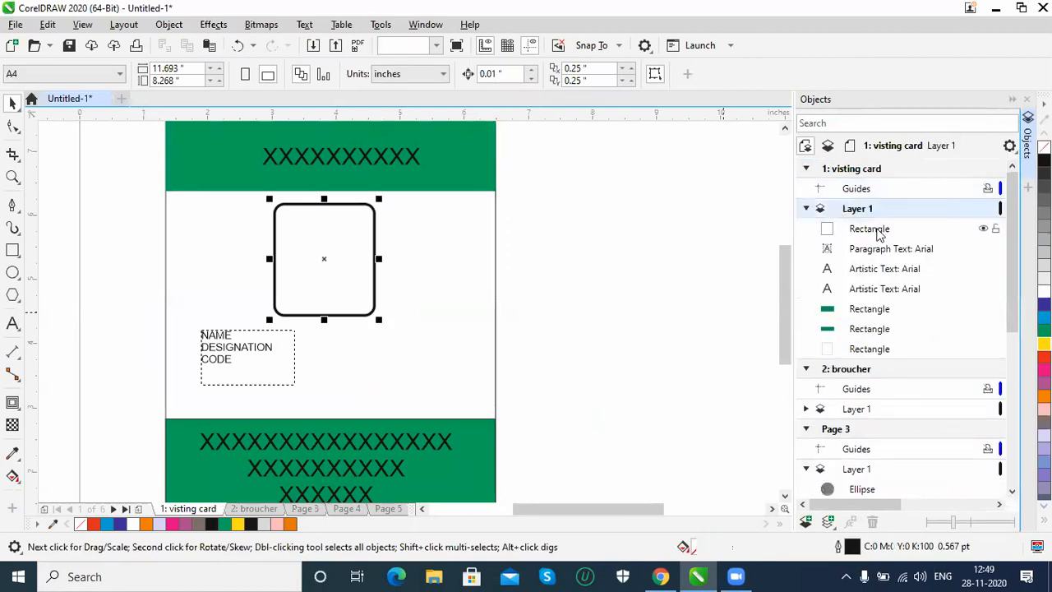
{"action": "left_click", "coordinate": [872, 250]}
{"action": "left_click", "coordinate": [873, 268]}
{"action": "left_click", "coordinate": [873, 288]}
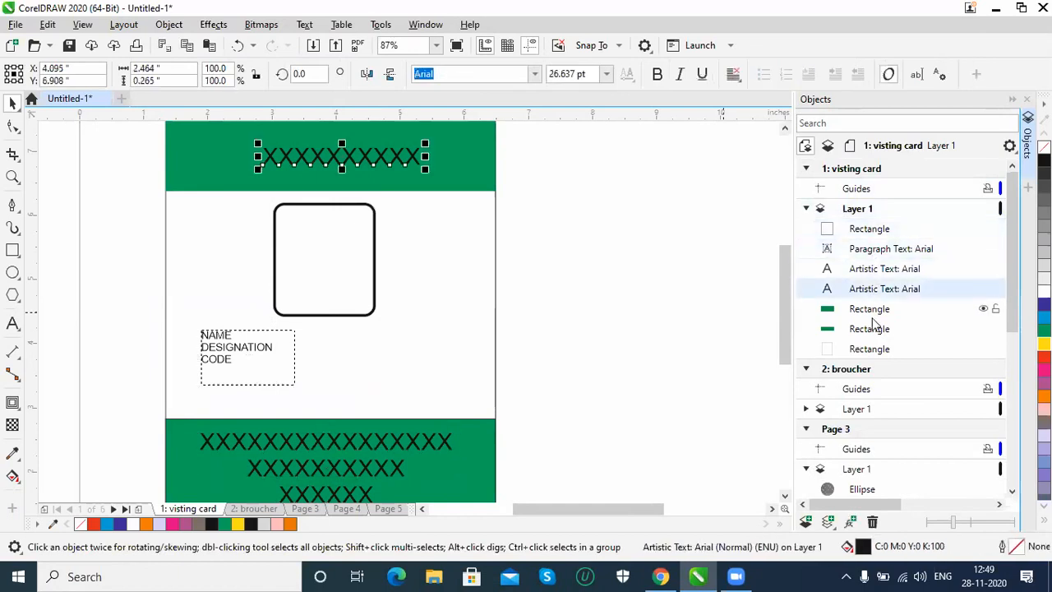
{"action": "left_click", "coordinate": [870, 309]}
{"action": "left_click", "coordinate": [867, 330]}
{"action": "left_click", "coordinate": [870, 349]}
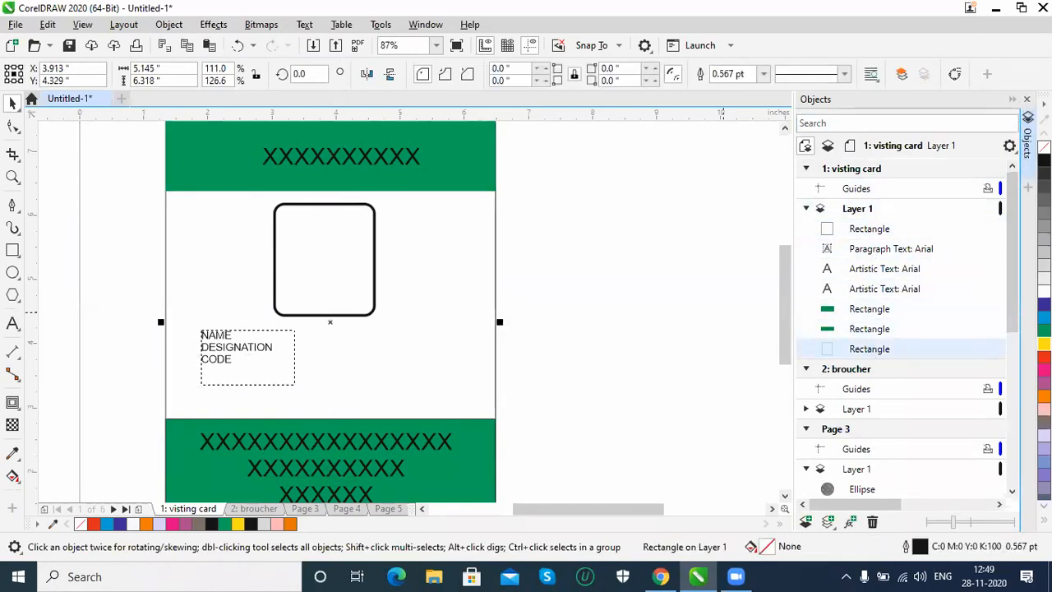
{"action": "left_click", "coordinate": [1026, 99]}
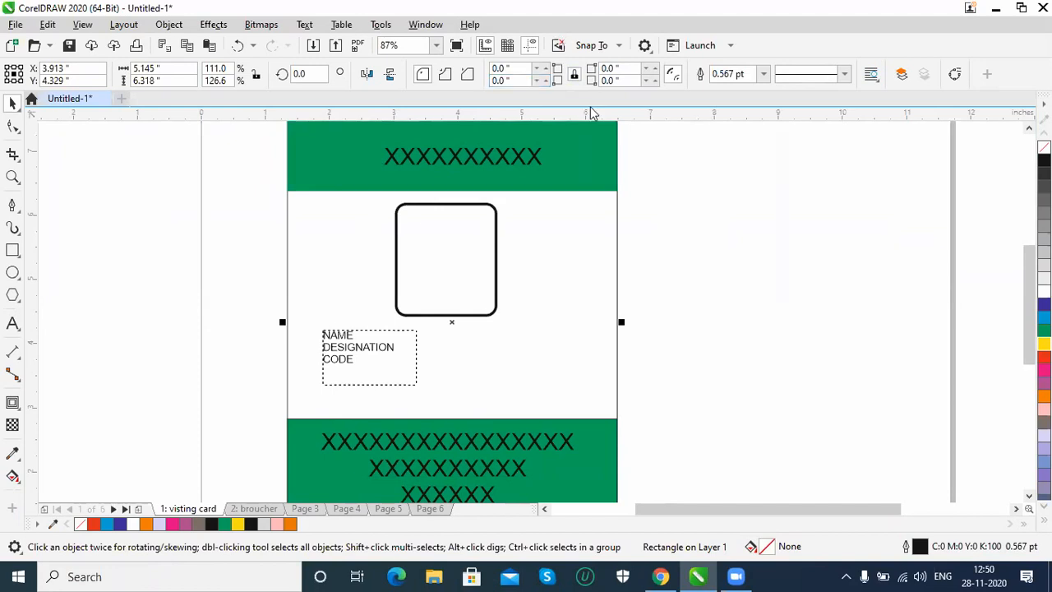
Step: Clear the selection and show the whole visting card page
{"action": "left_click", "coordinate": [740, 225]}
{"action": "left_click", "coordinate": [168, 25]}
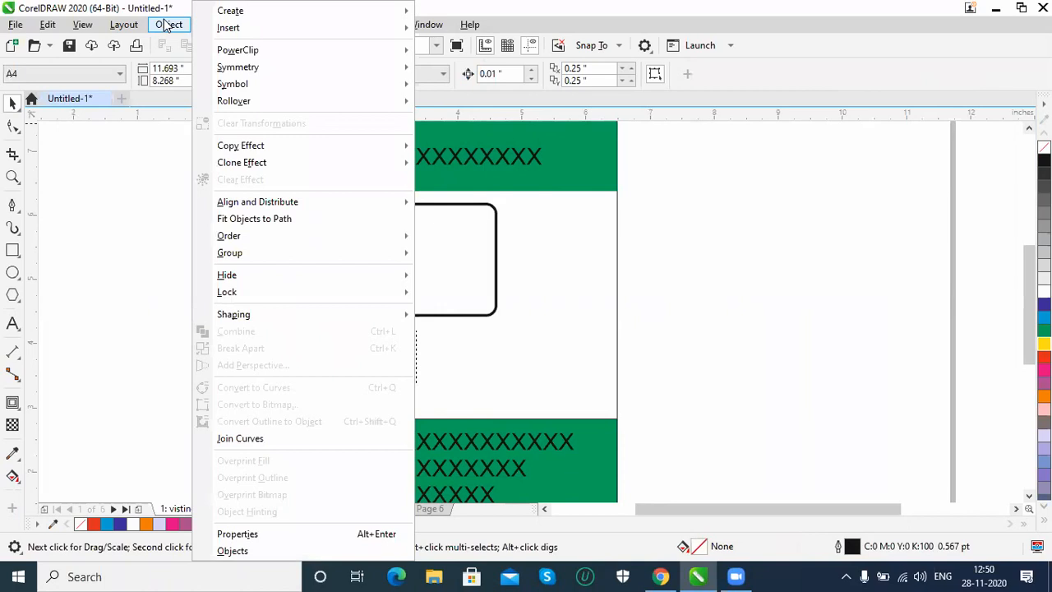
{"action": "left_click", "coordinate": [168, 25]}
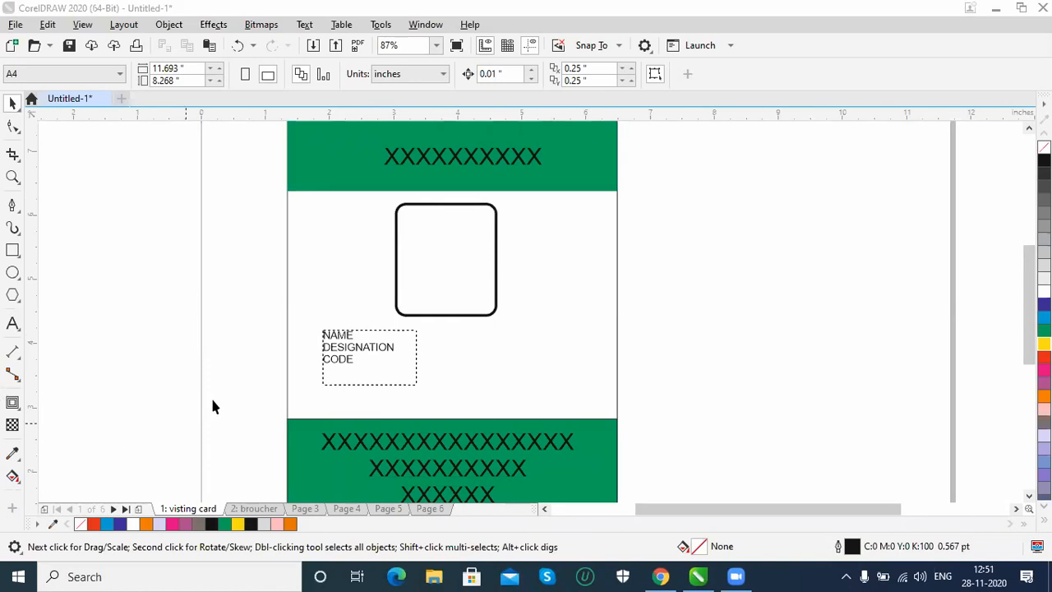
{"action": "left_click", "coordinate": [162, 405]}
{"action": "key", "text": "shift+F4"}
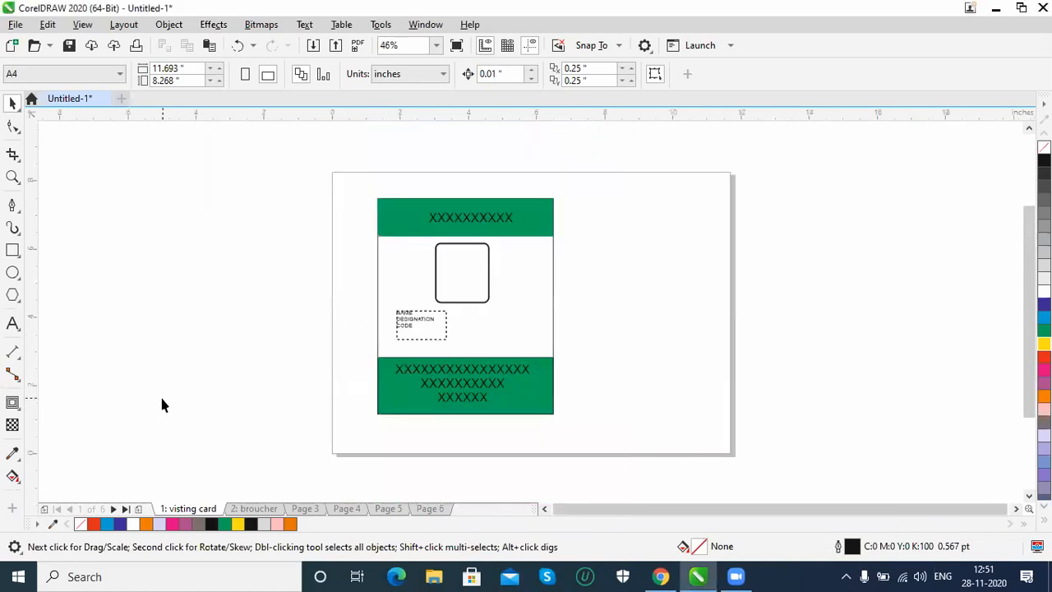